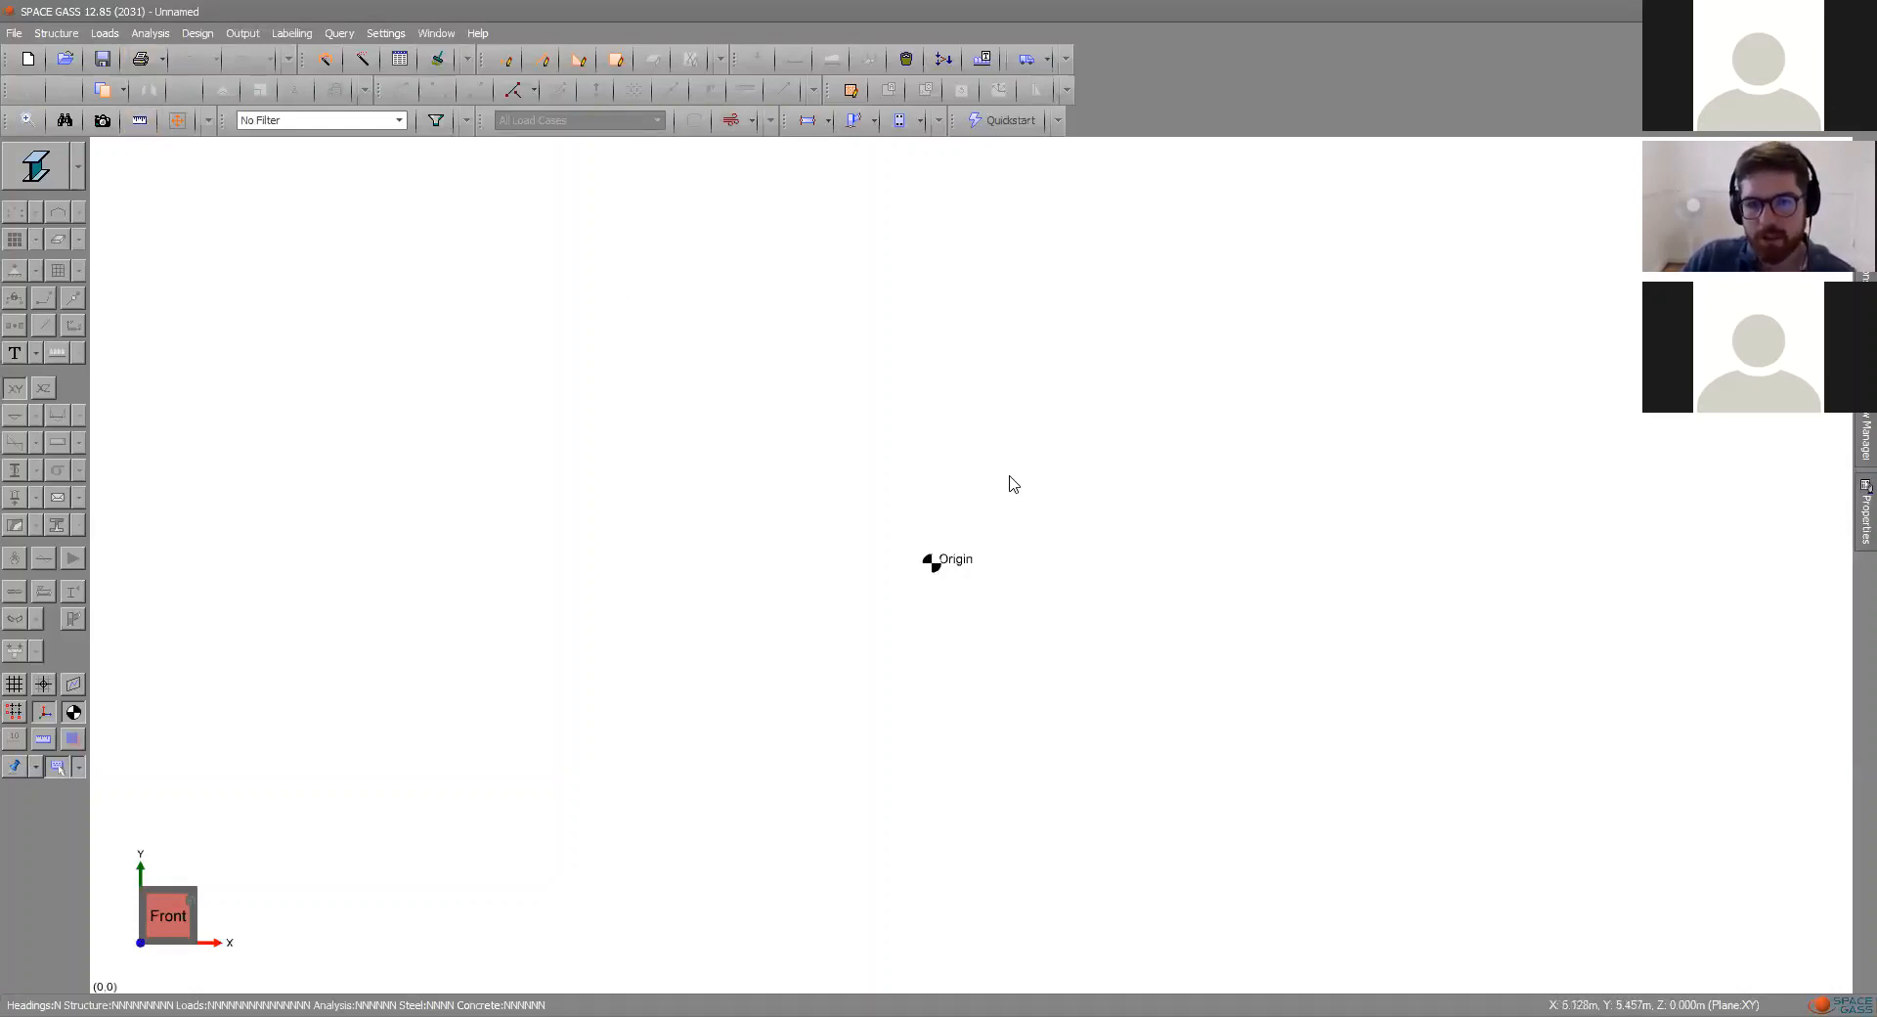
- Examine the empty workspace around the origin from the front, angled and near-plan viewpoints
middle_click_drag(1075, 528, 985, 625)
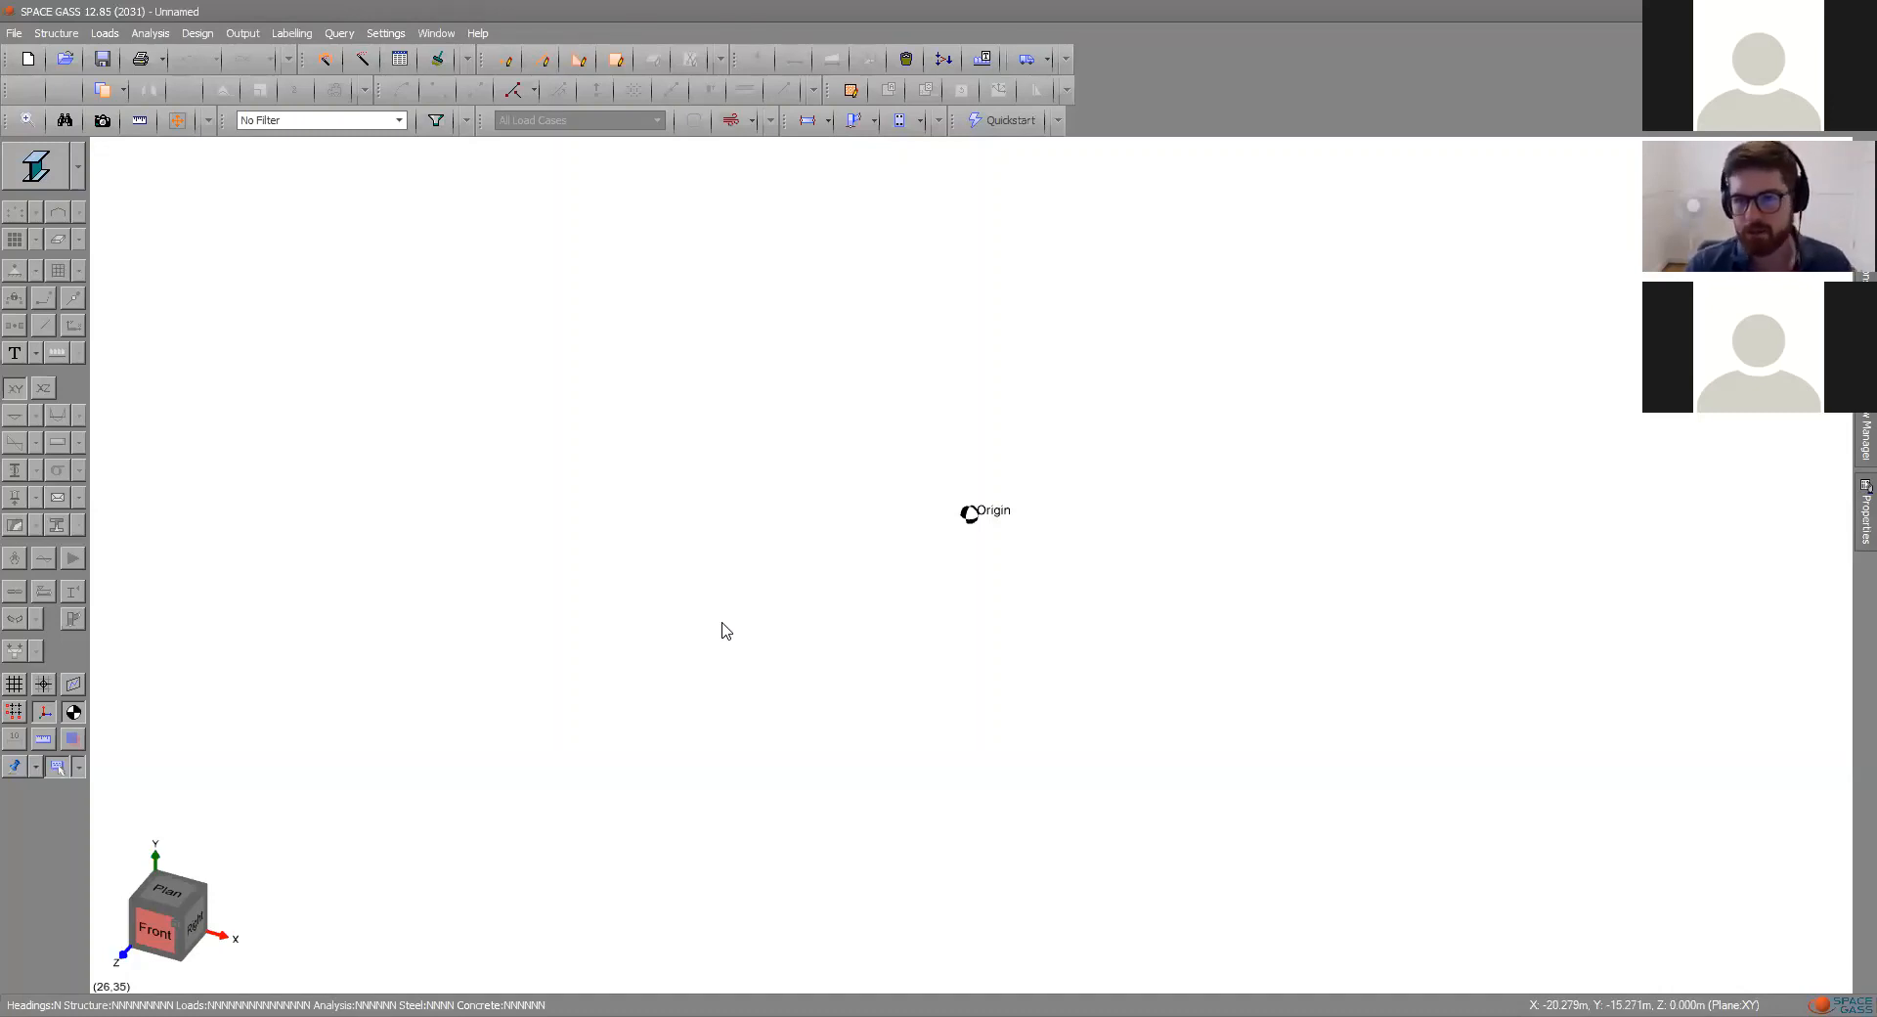
middle_click_drag(964, 586, 1006, 519)
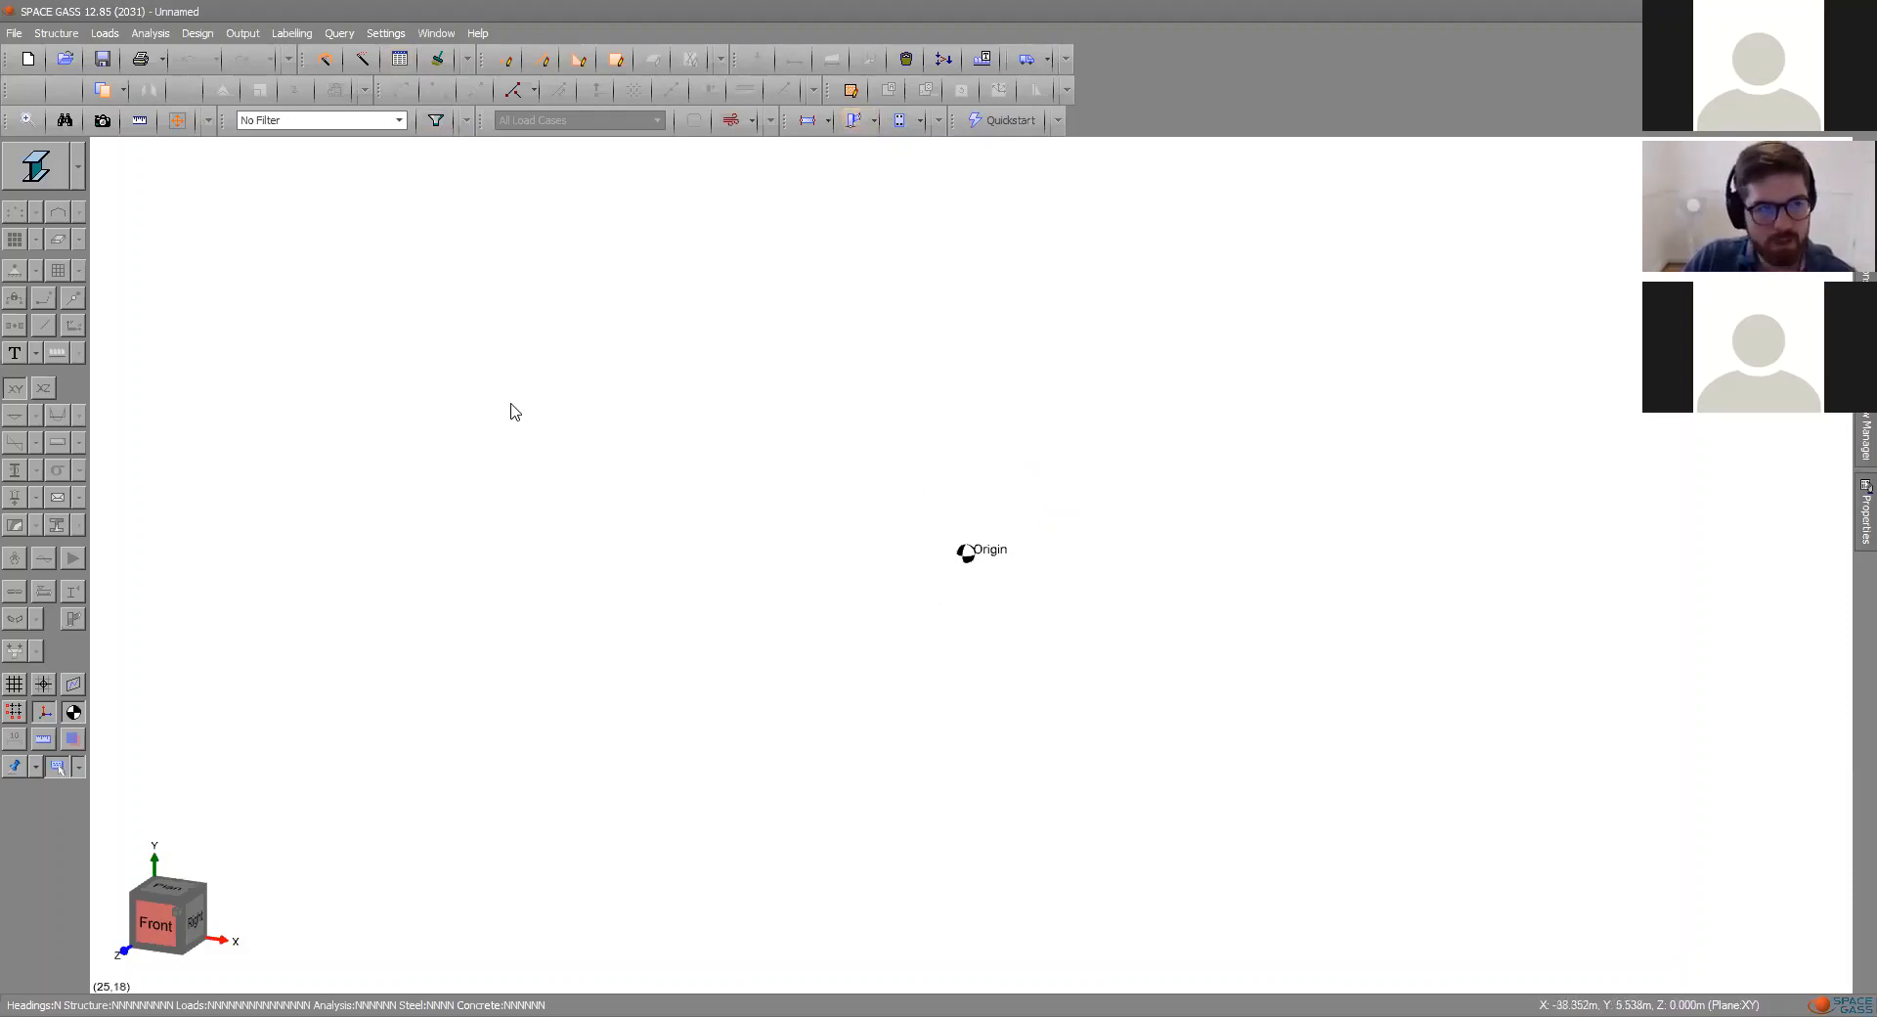
scroll(692, 606, "down", 1)
left_click(27, 61)
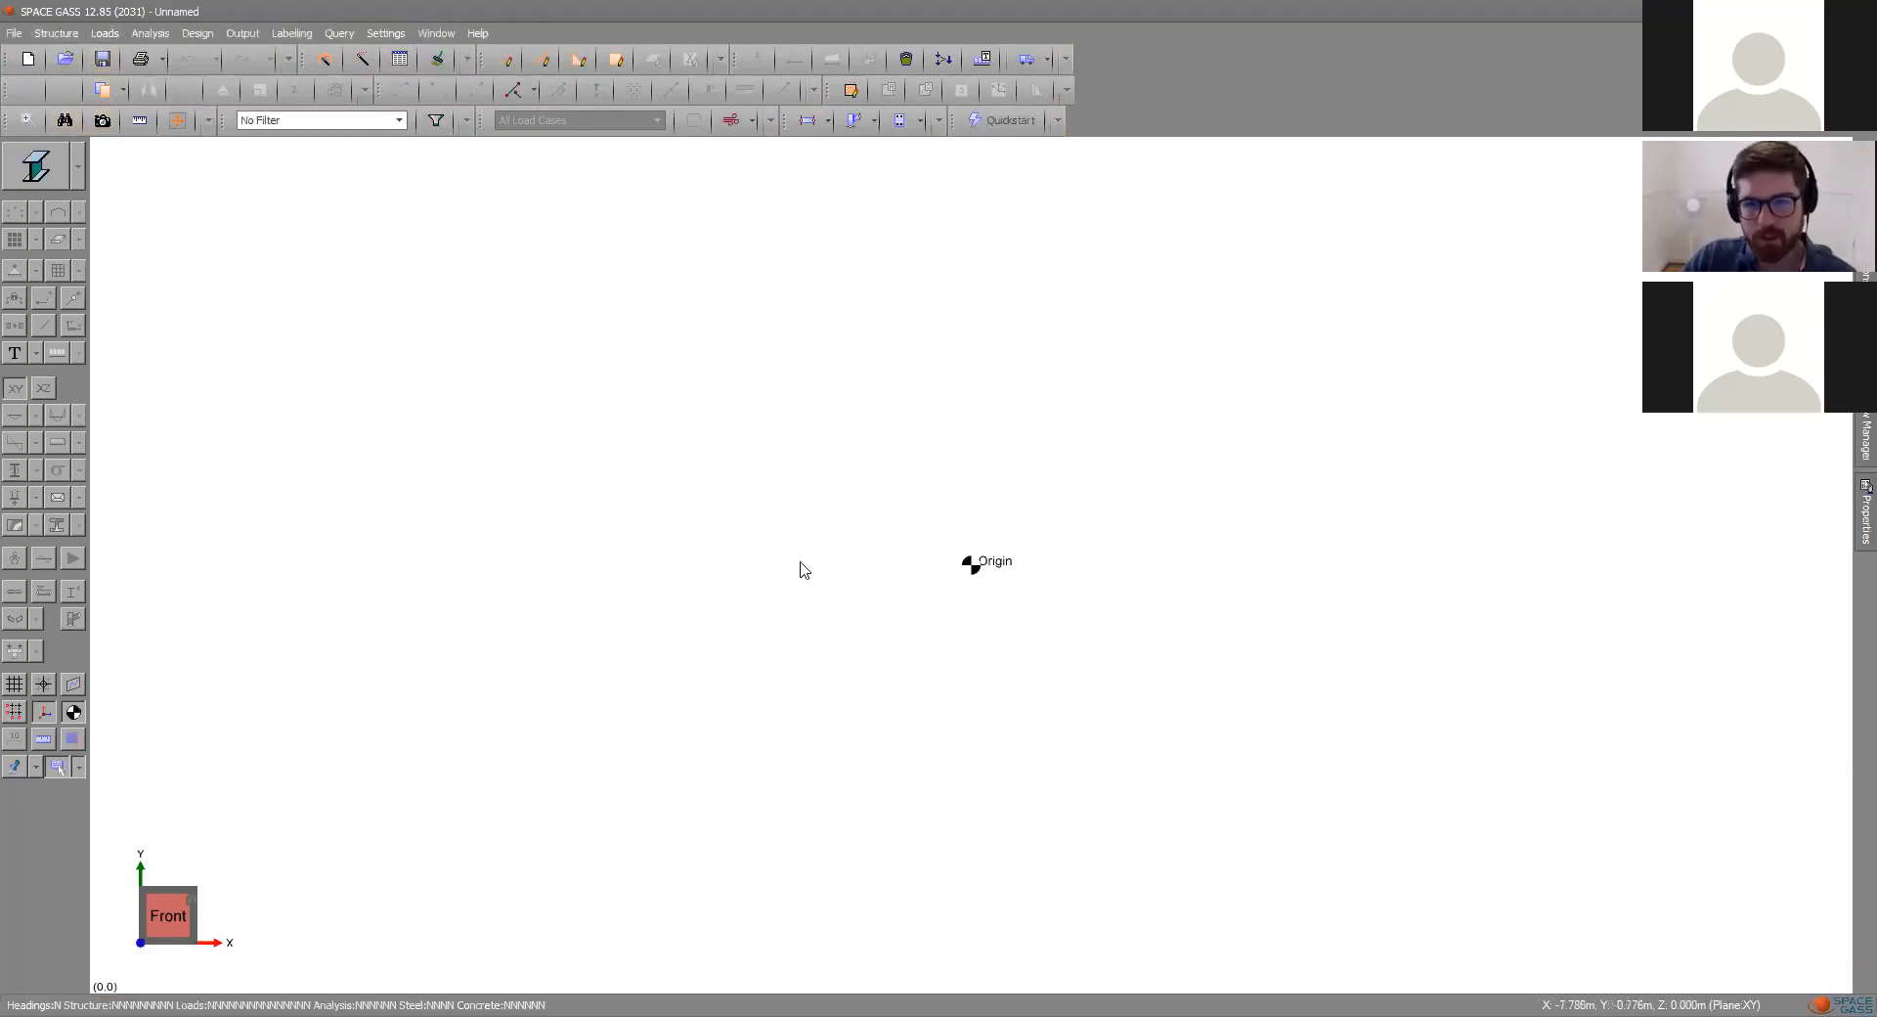
scroll(898, 638, "down", 1)
middle_click_drag(899, 638, 874, 685)
right_click_drag(910, 682, 834, 725)
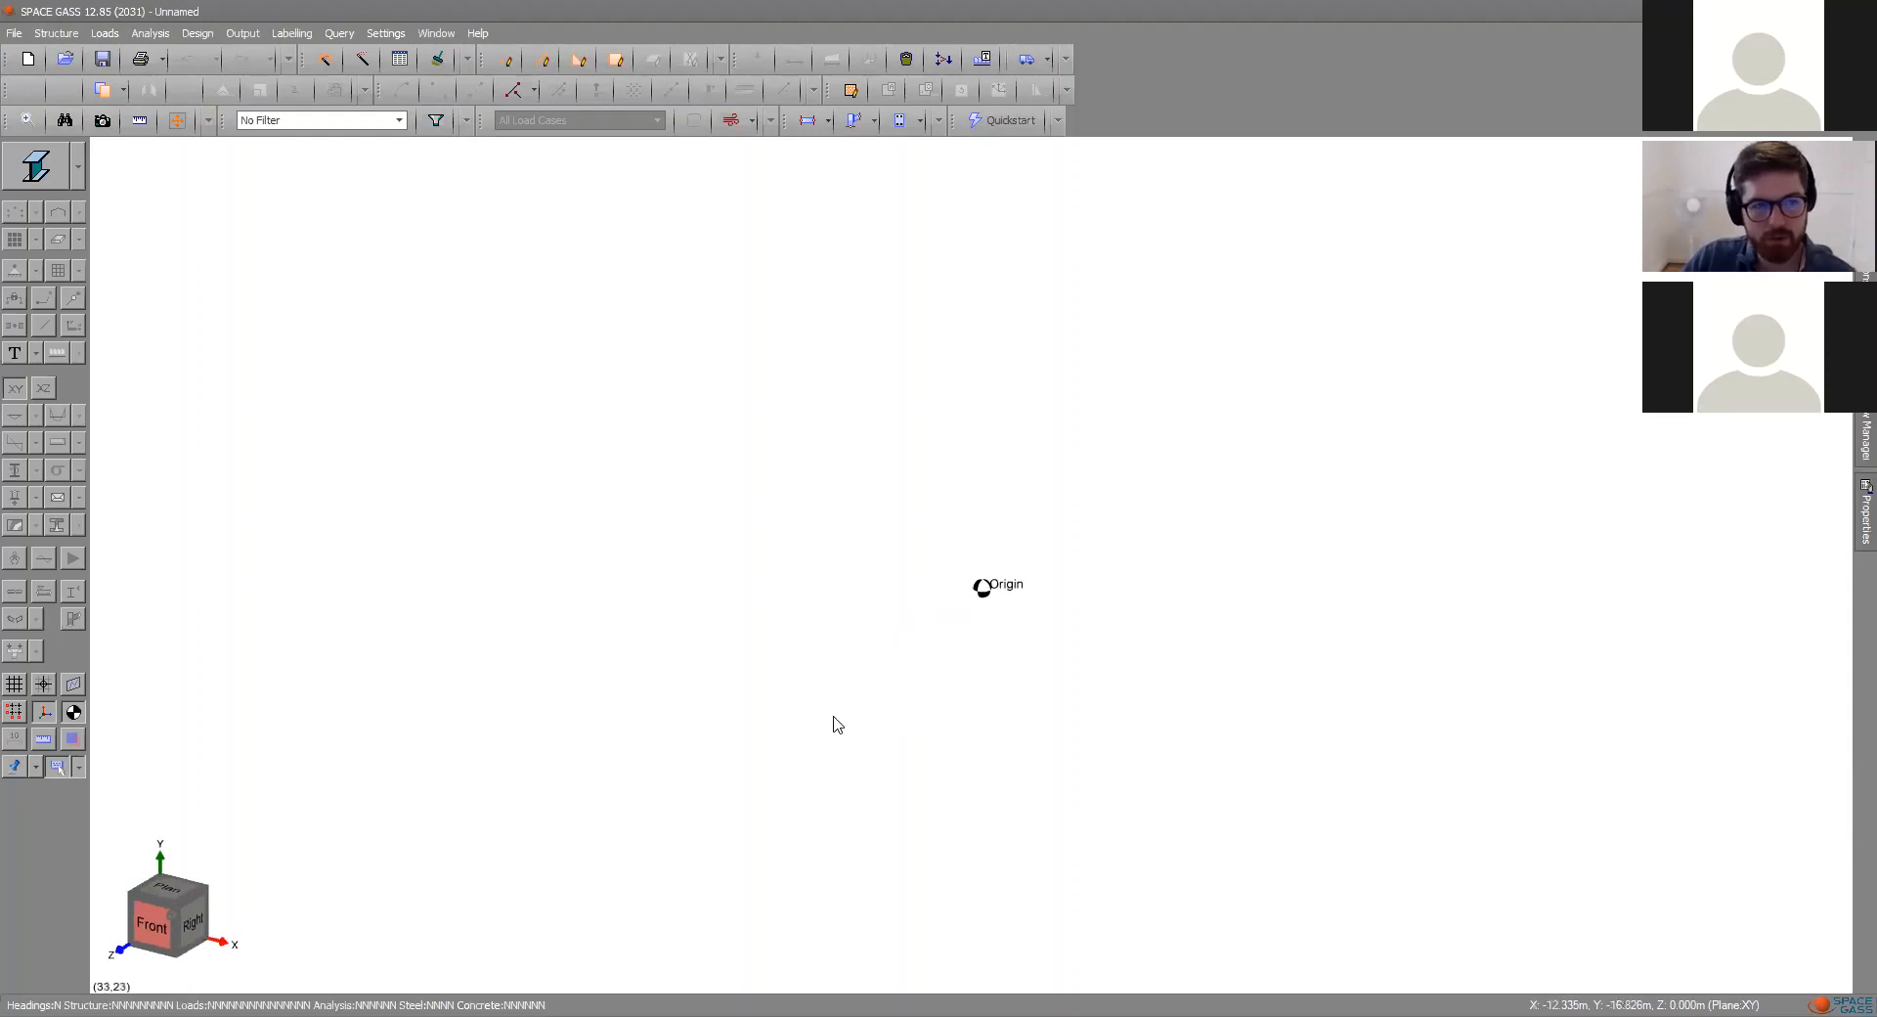
right_click_drag(803, 639, 783, 557)
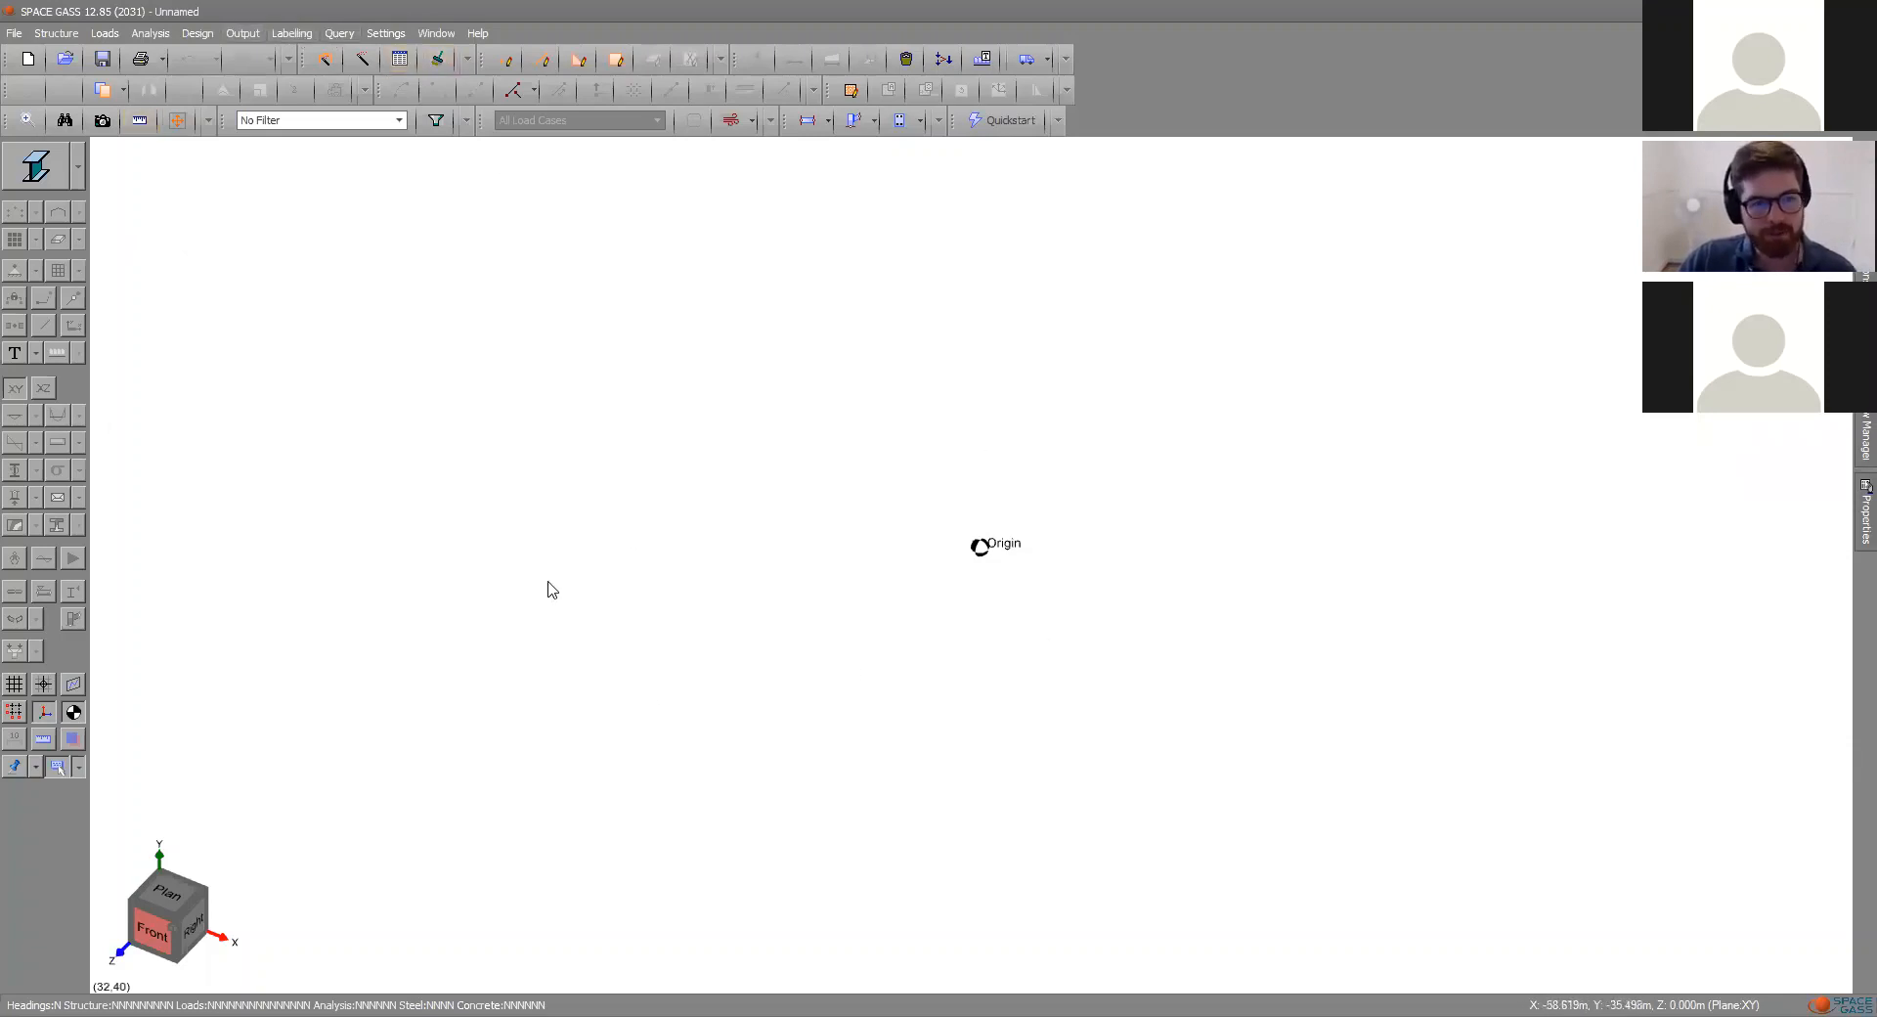
middle_click_drag(549, 587, 847, 746)
right_click_drag(846, 746, 879, 684)
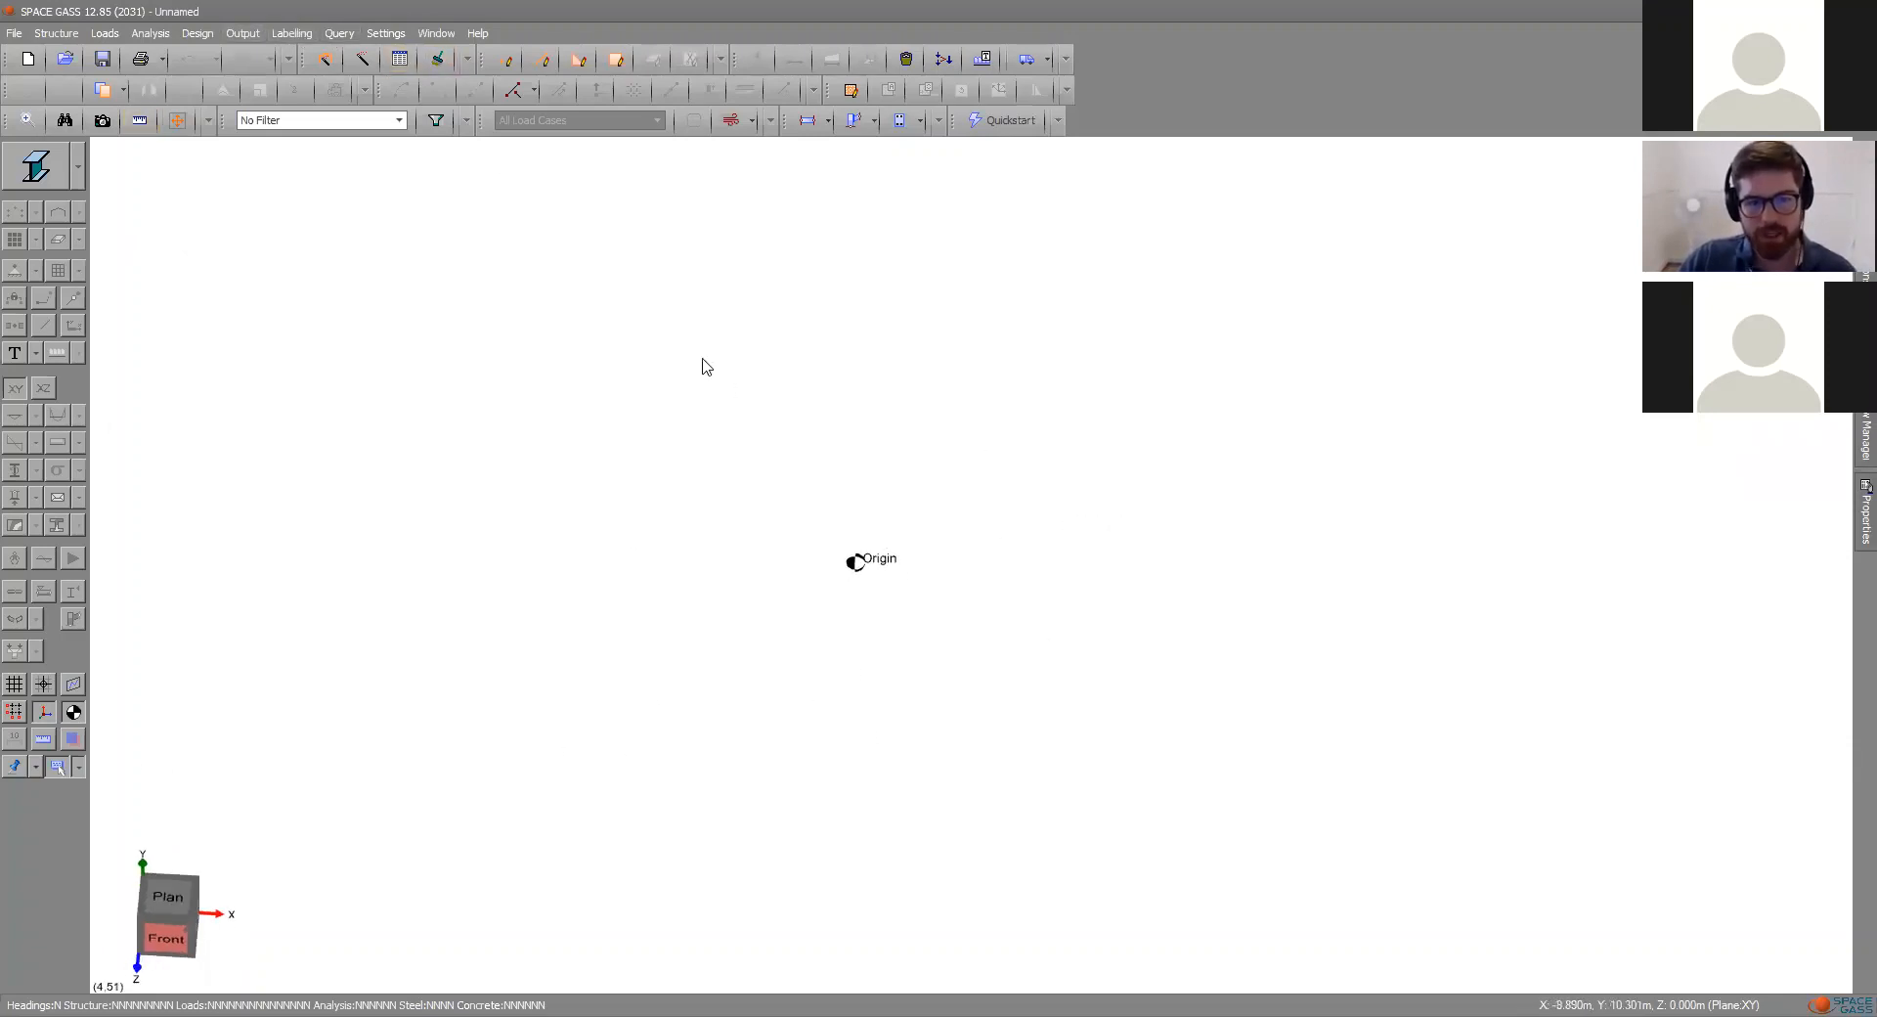
left_click_drag(192, 927, 152, 936)
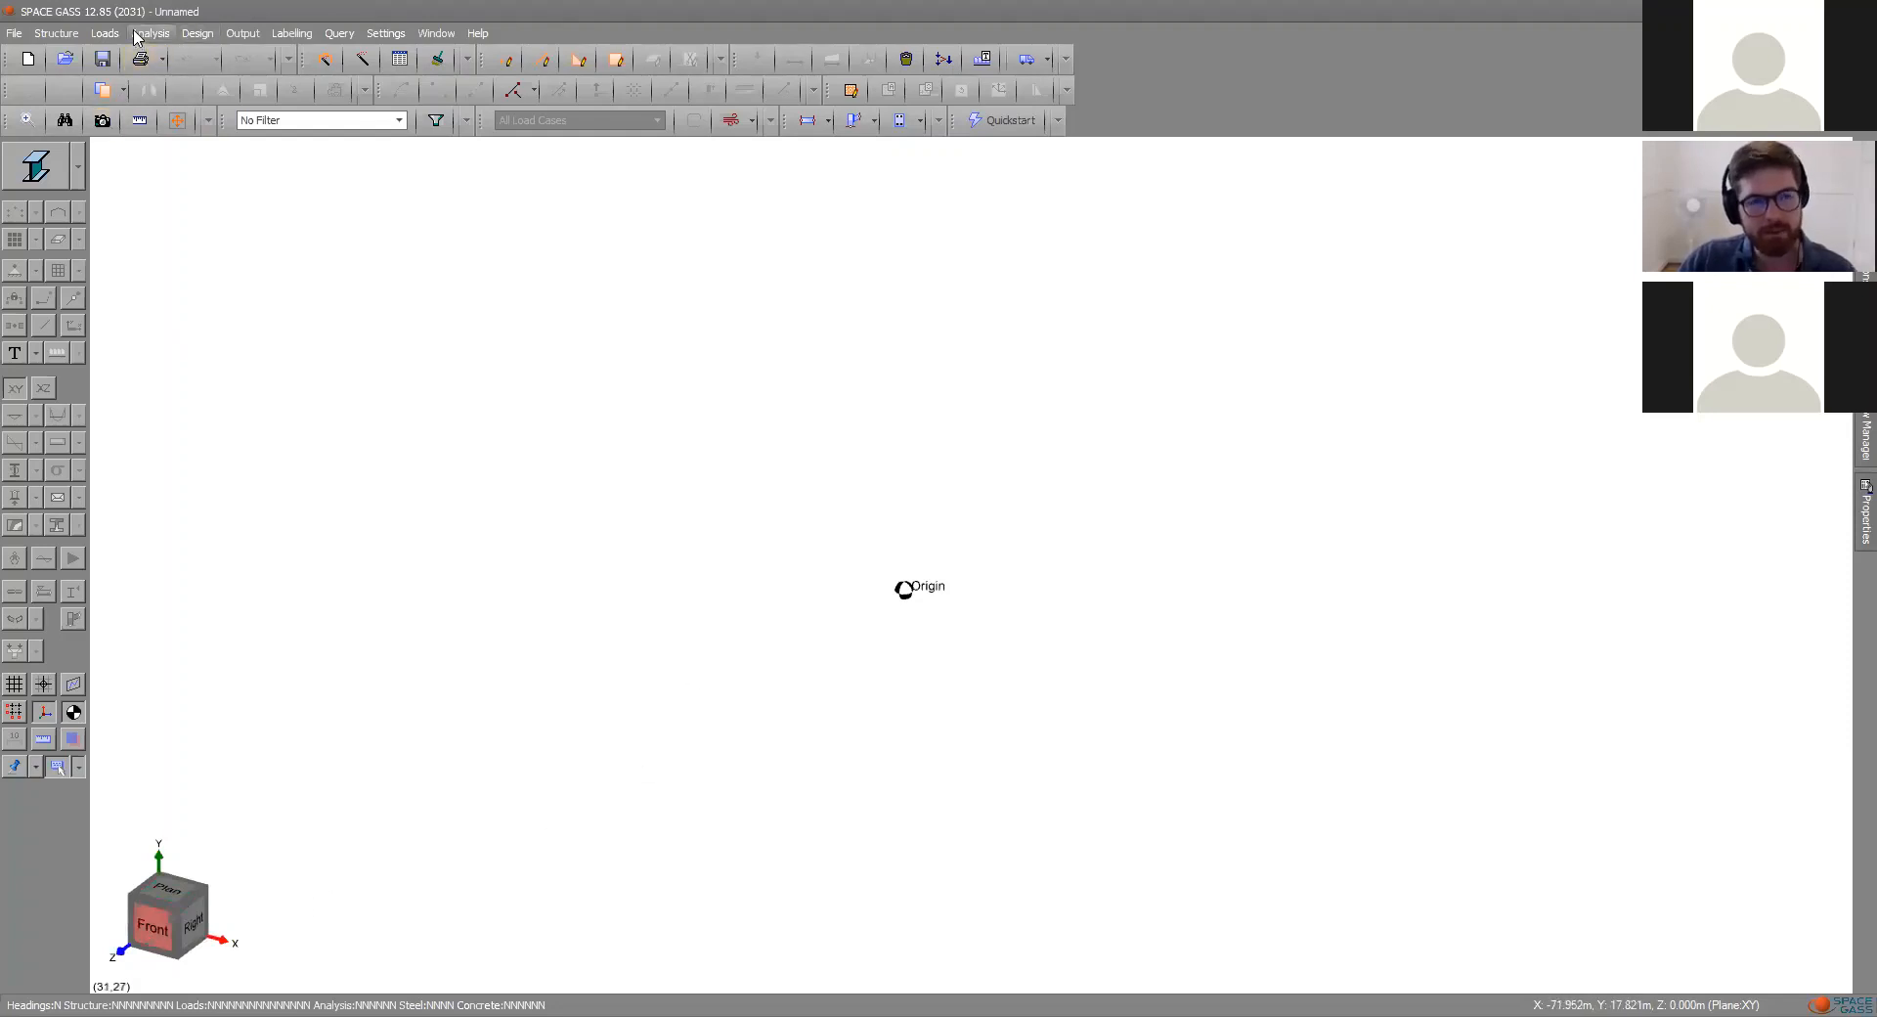
- Review the job's metric units, including the mass density, force and moment choices, and accept them as they are
left_click(56, 33)
left_click(89, 109)
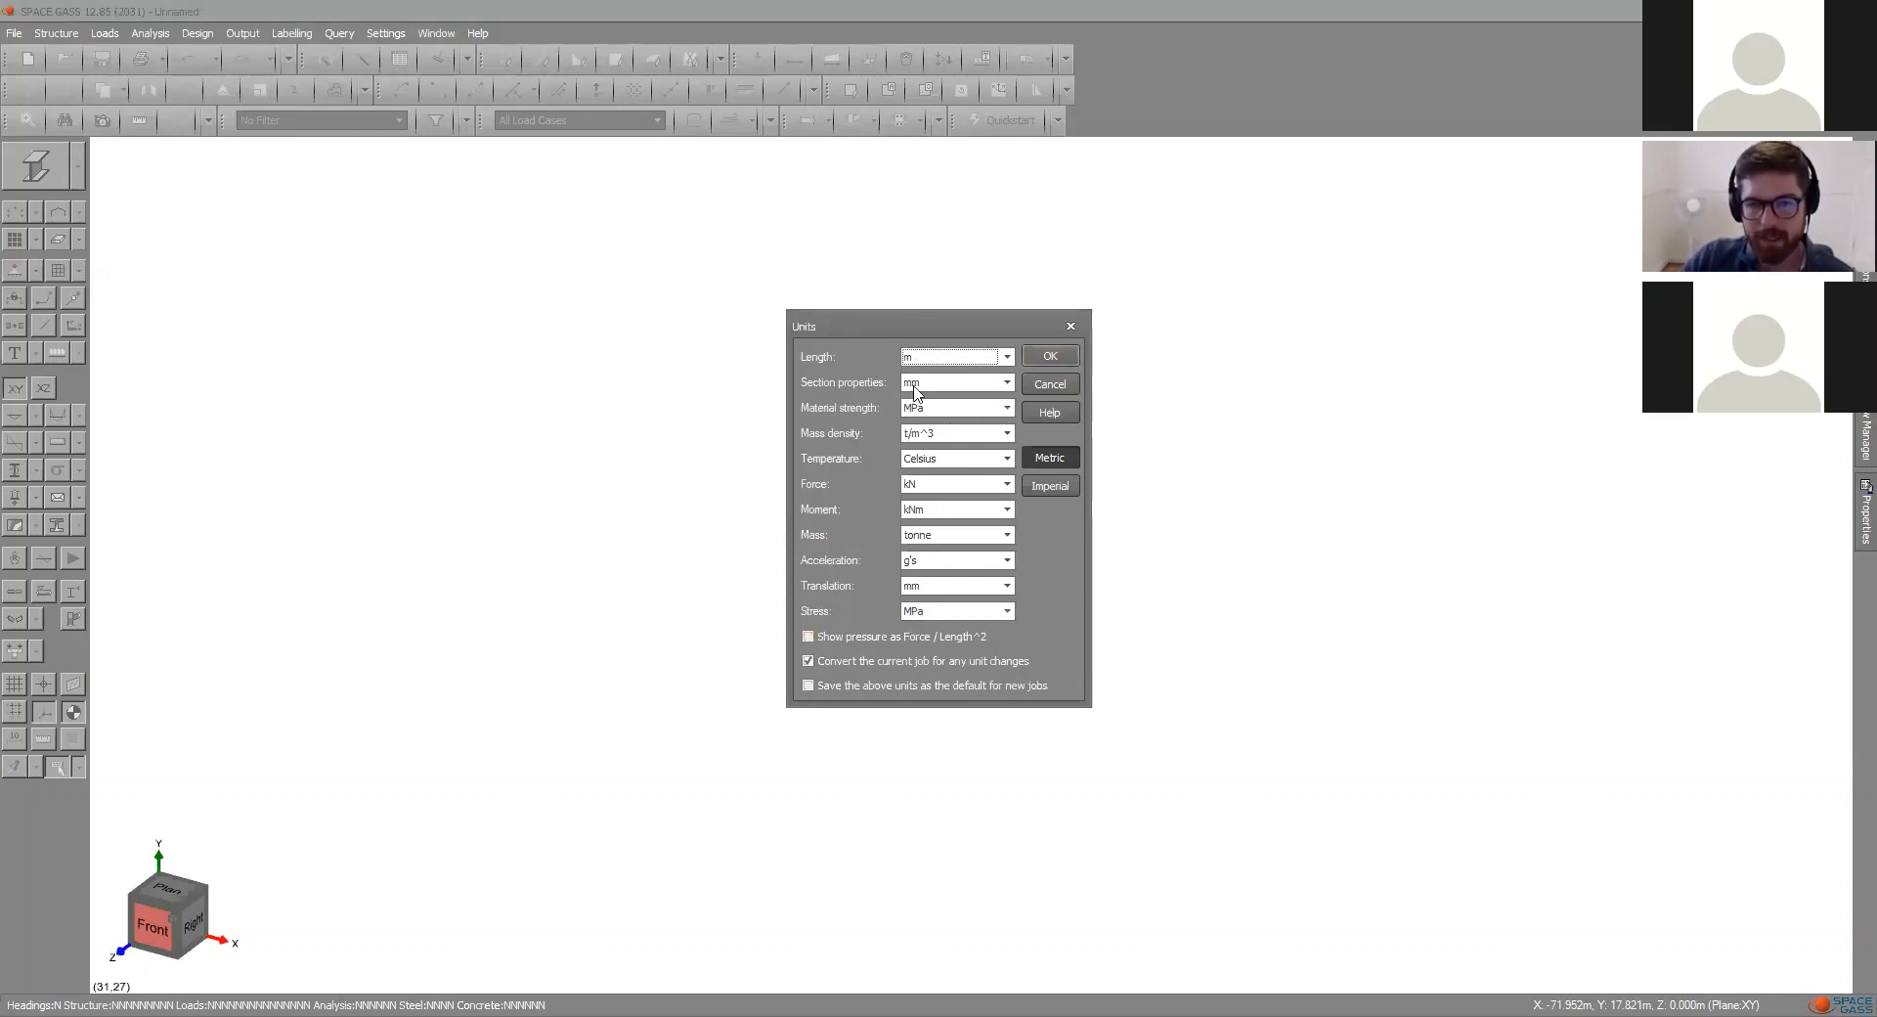
left_click(953, 436)
left_click(908, 431)
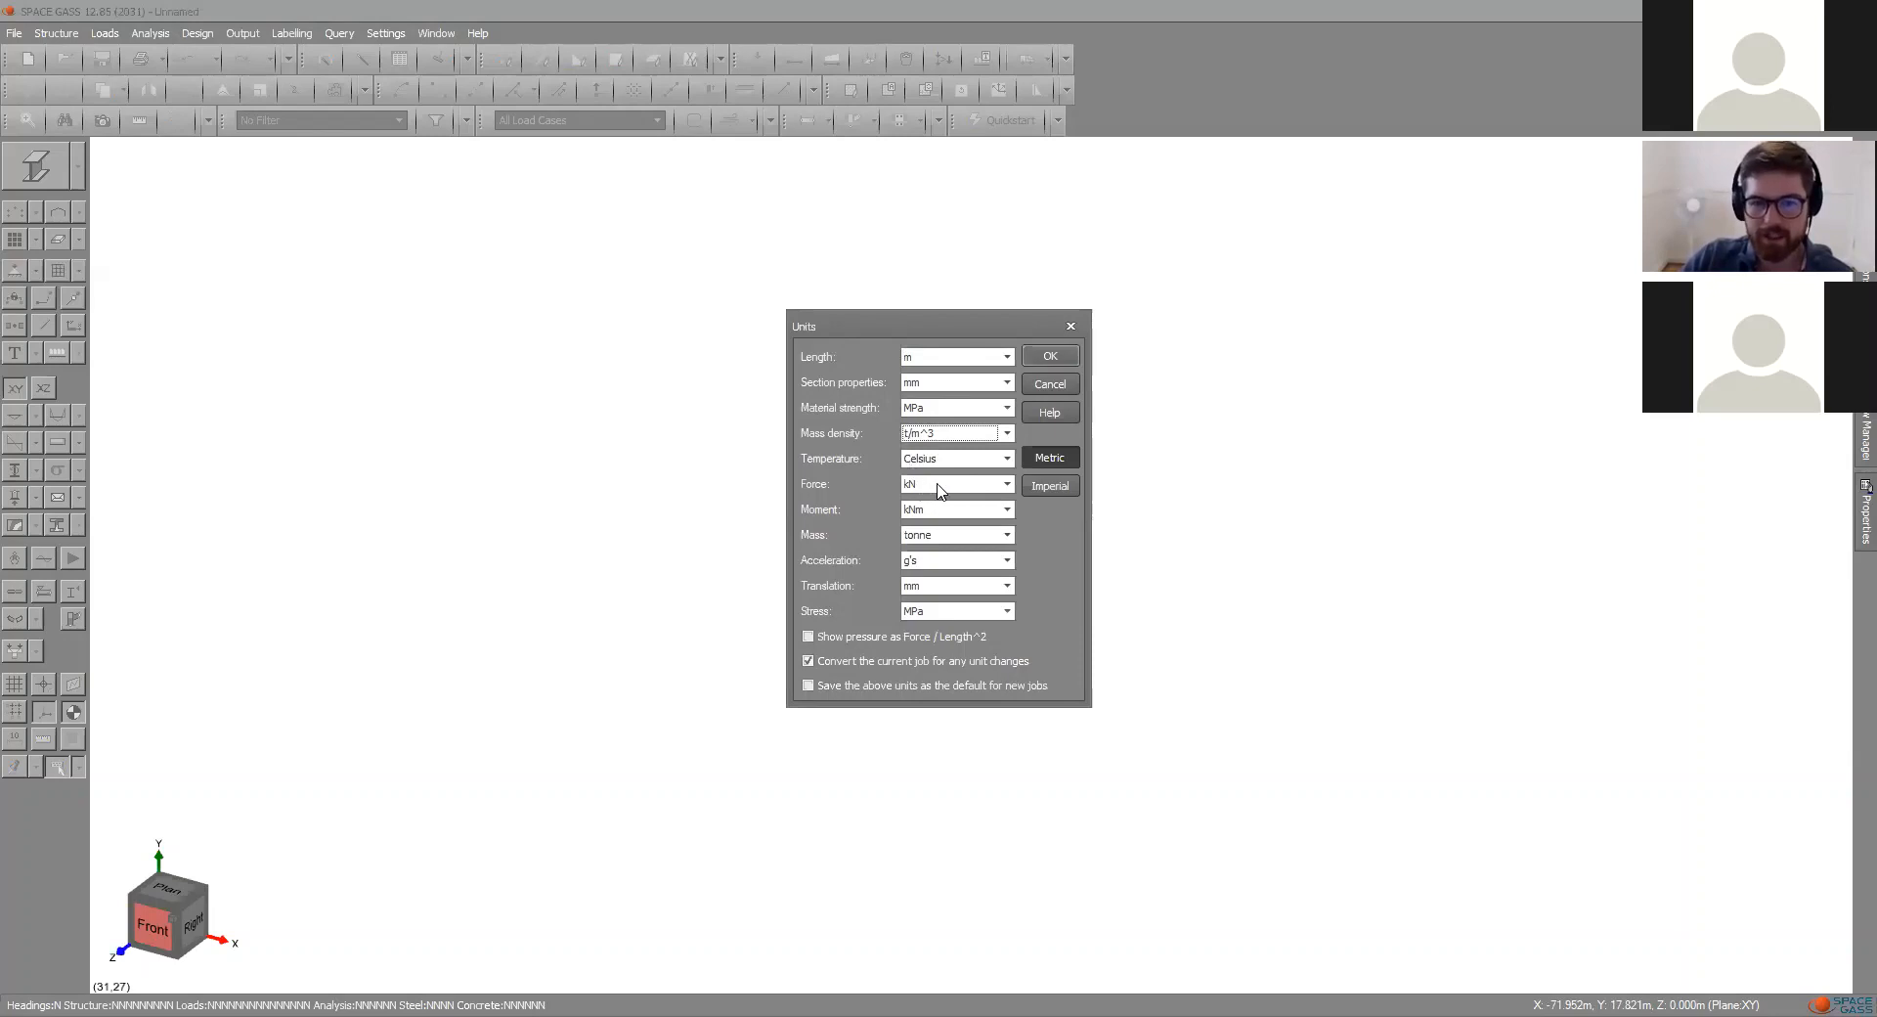
left_click(936, 484)
left_click(937, 483)
left_click(938, 511)
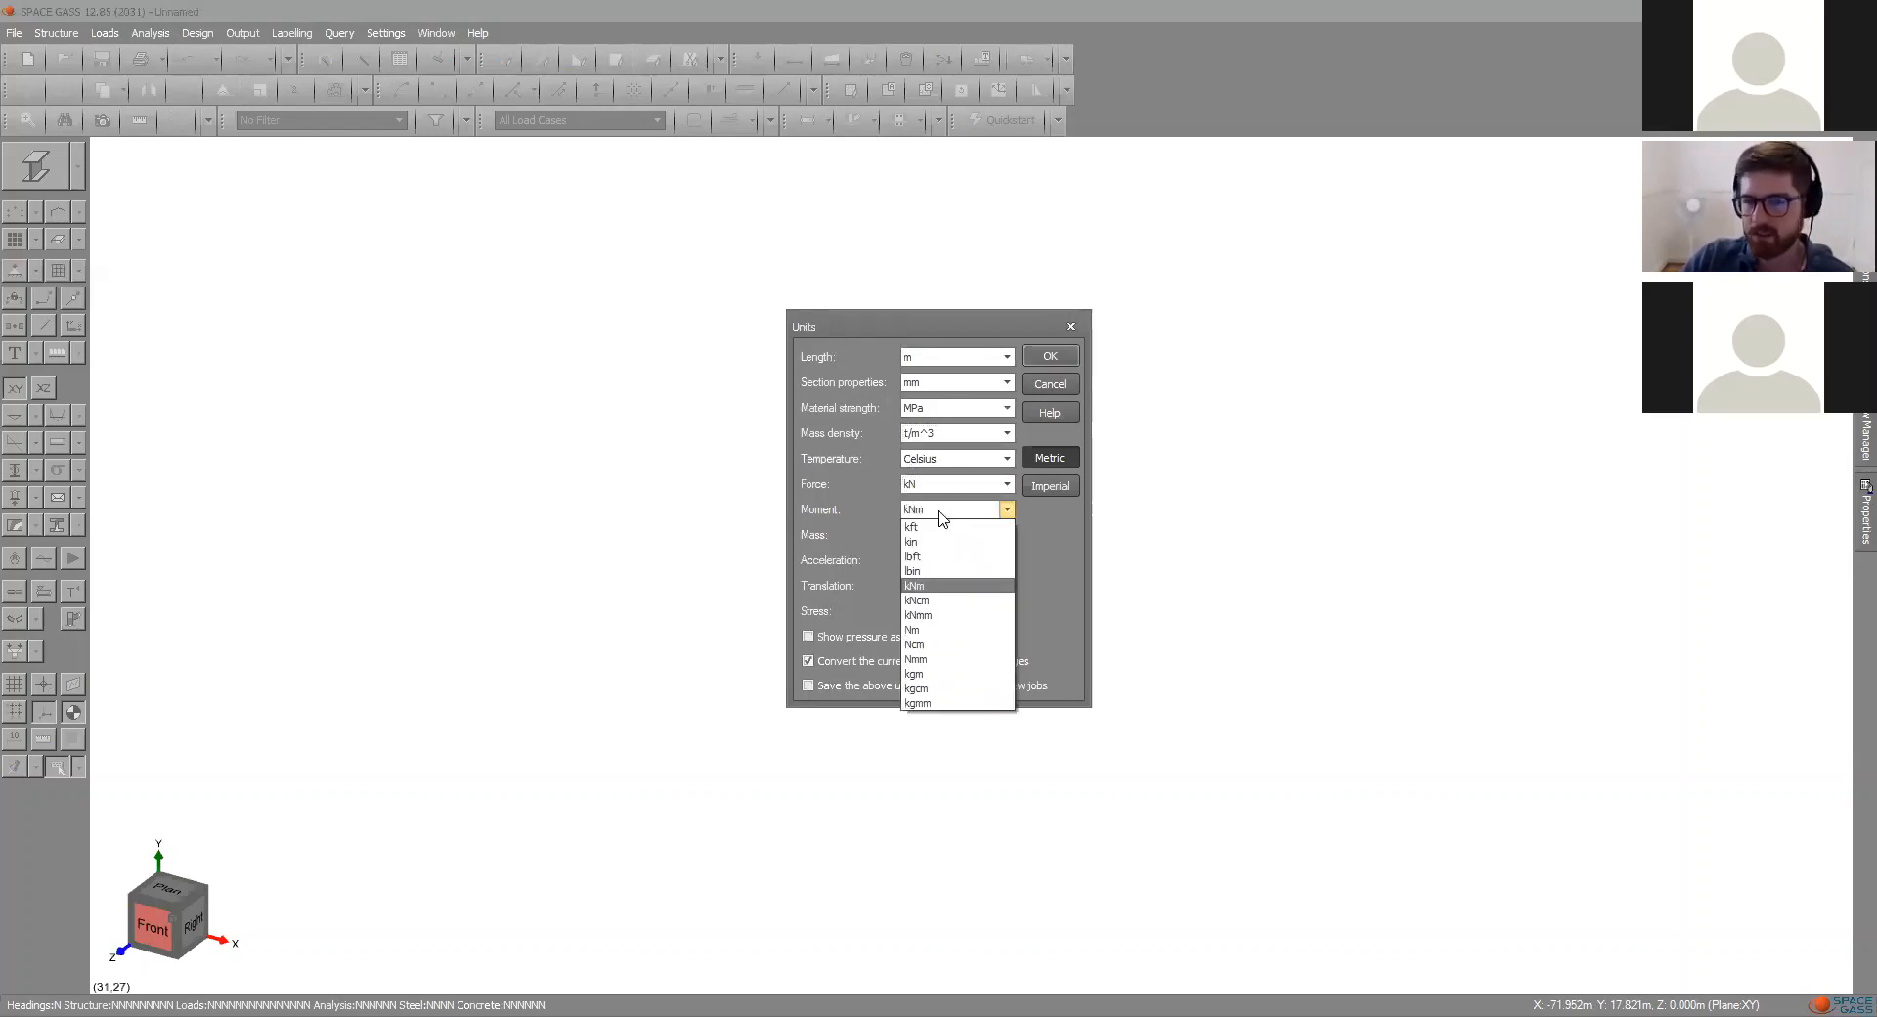
left_click(941, 516)
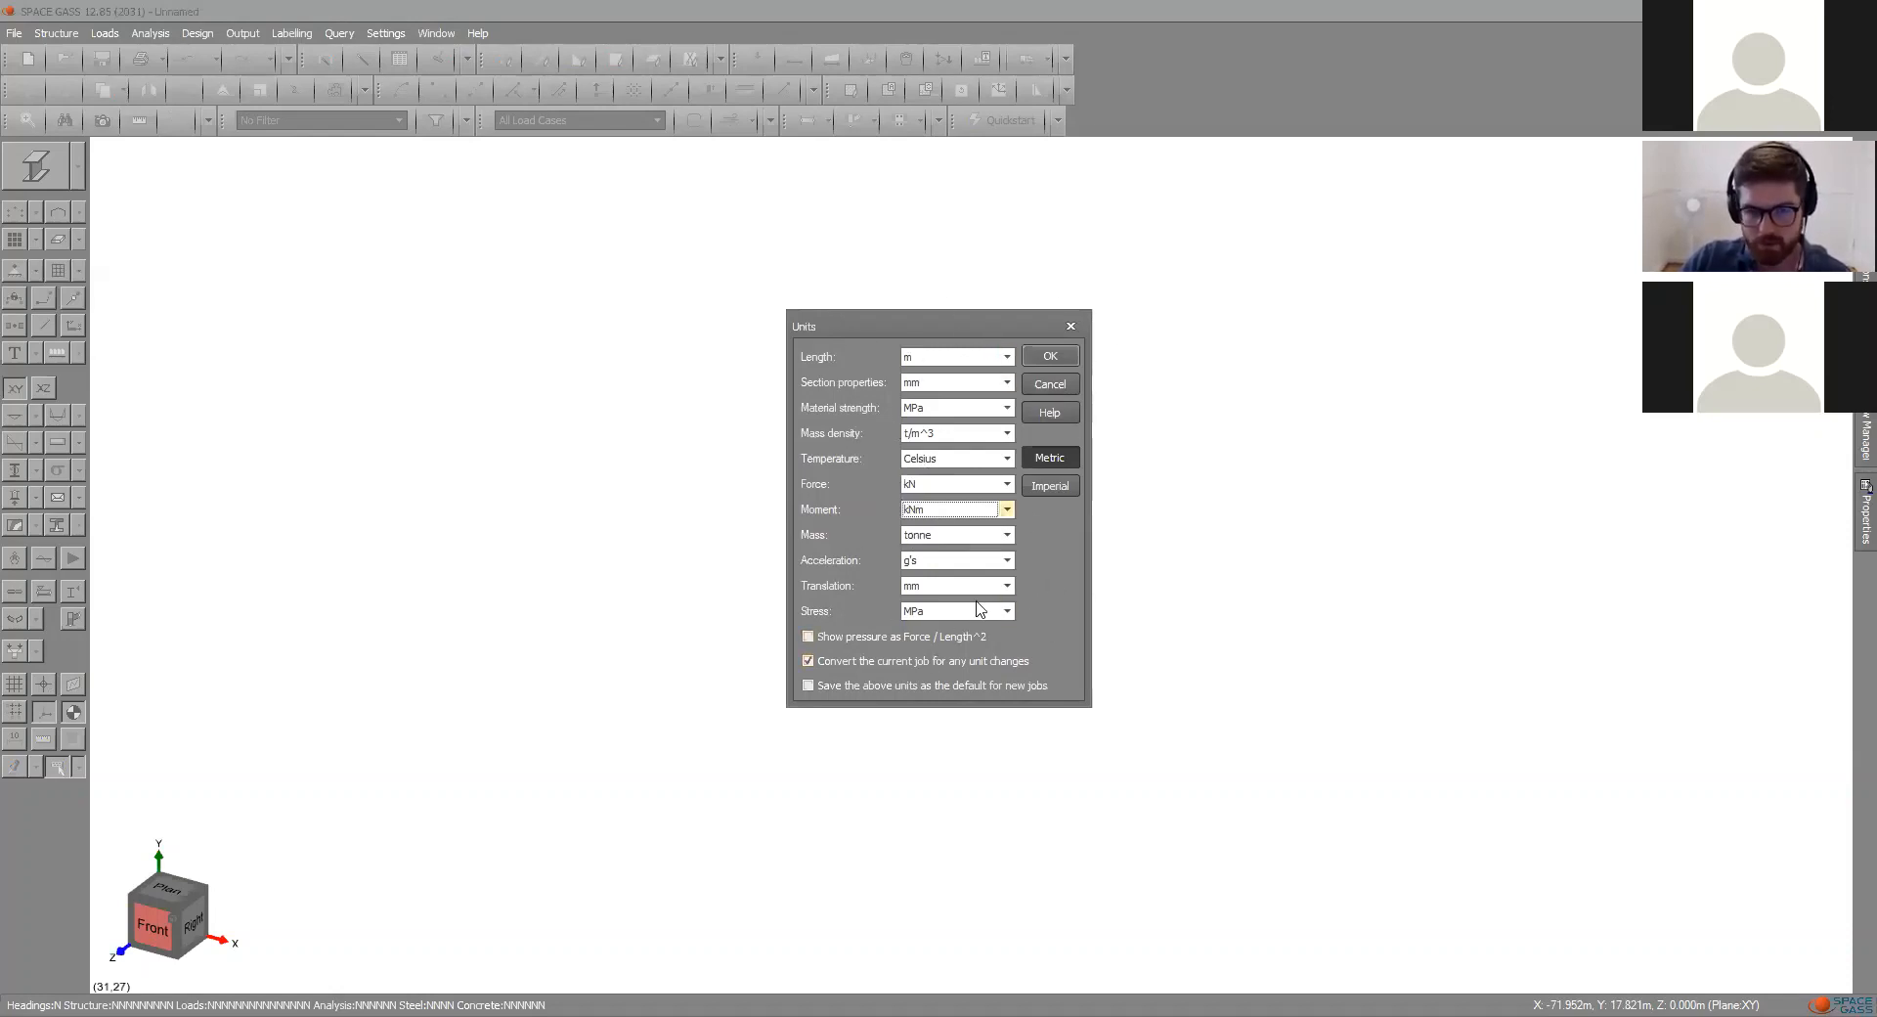
left_click(1007, 486)
left_click(1007, 486)
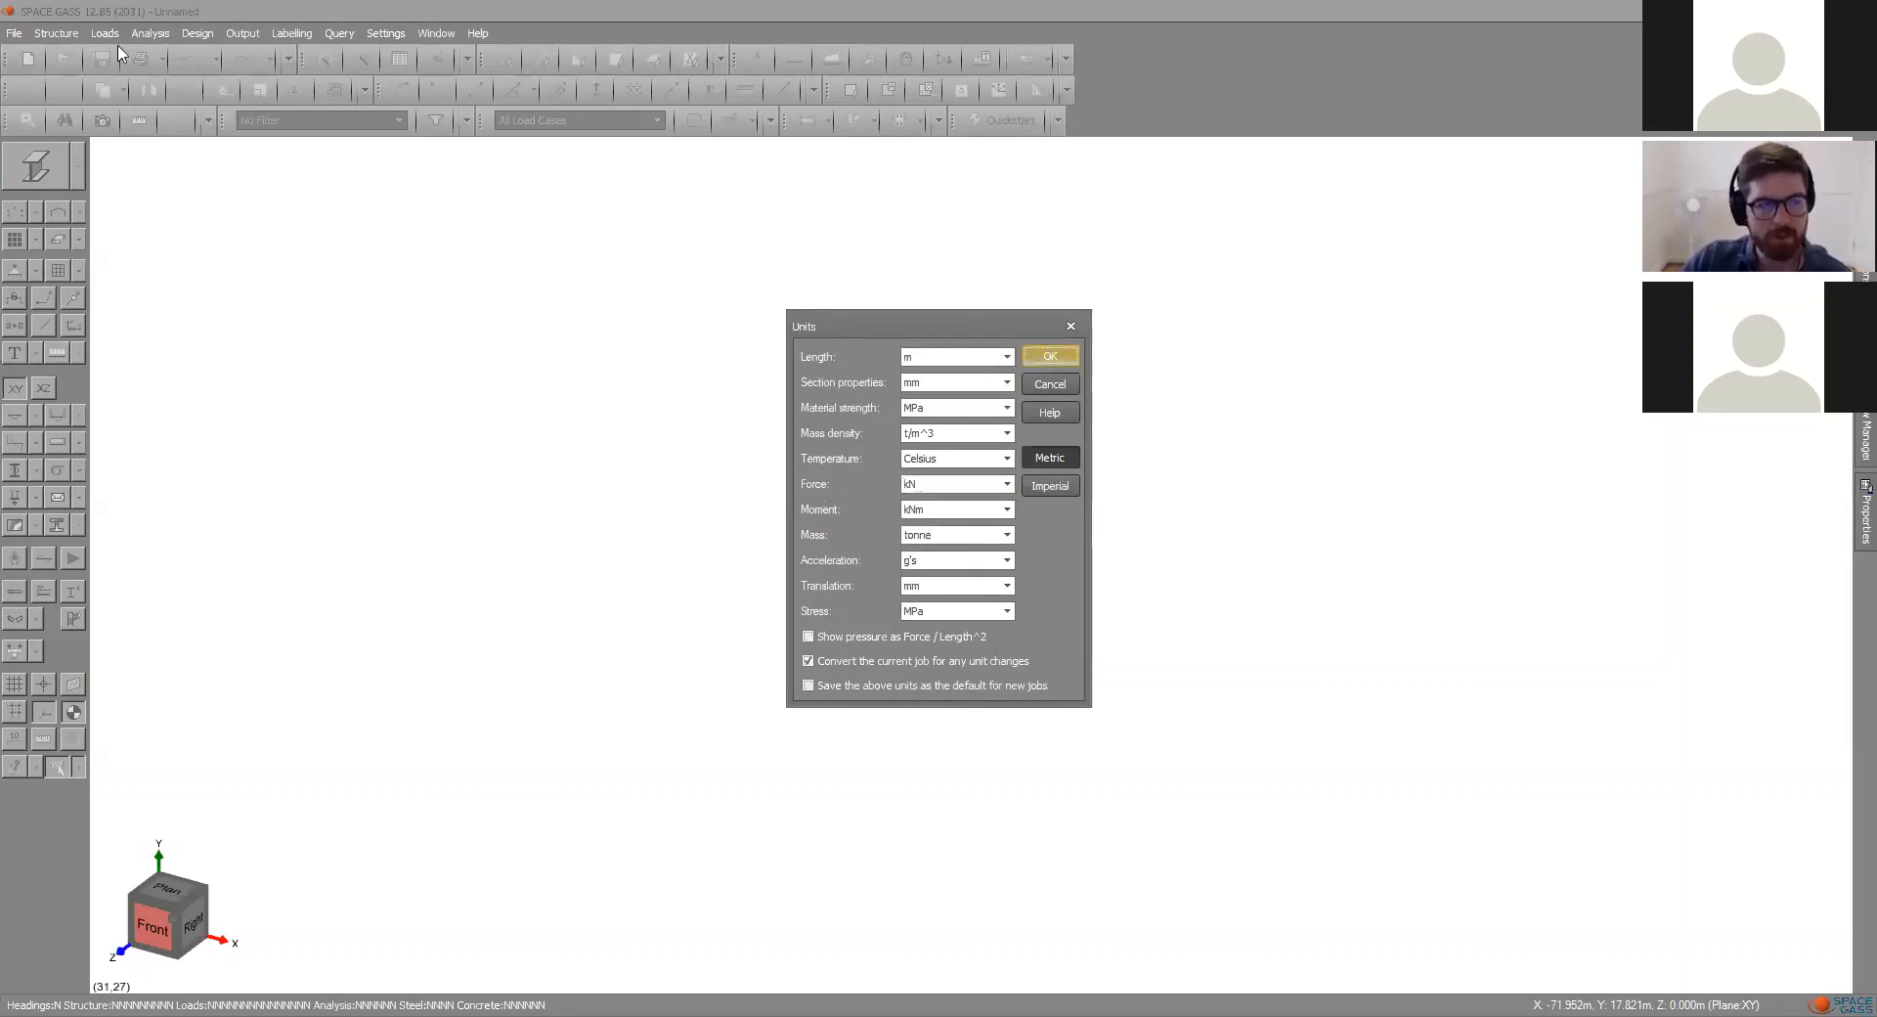
left_click(1049, 356)
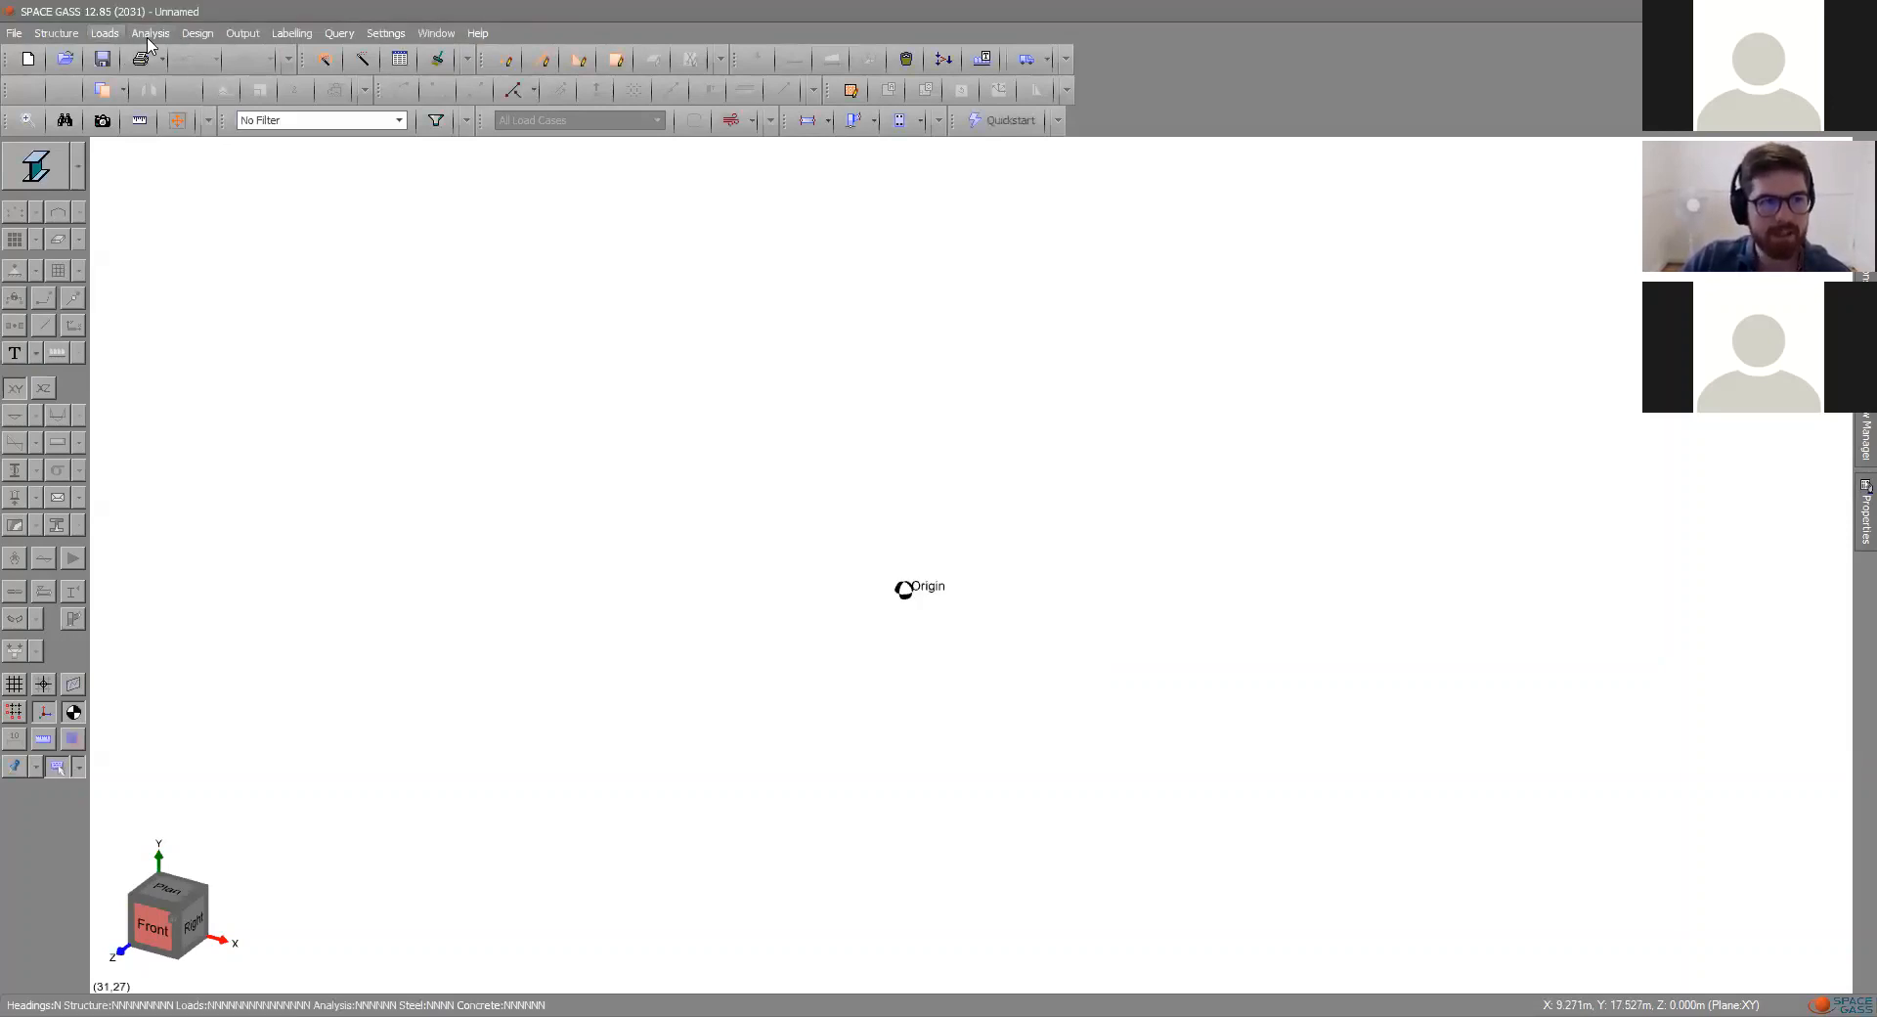
- View the Draw Nodes command and the node datasheet without adding any nodes
left_click(505, 60)
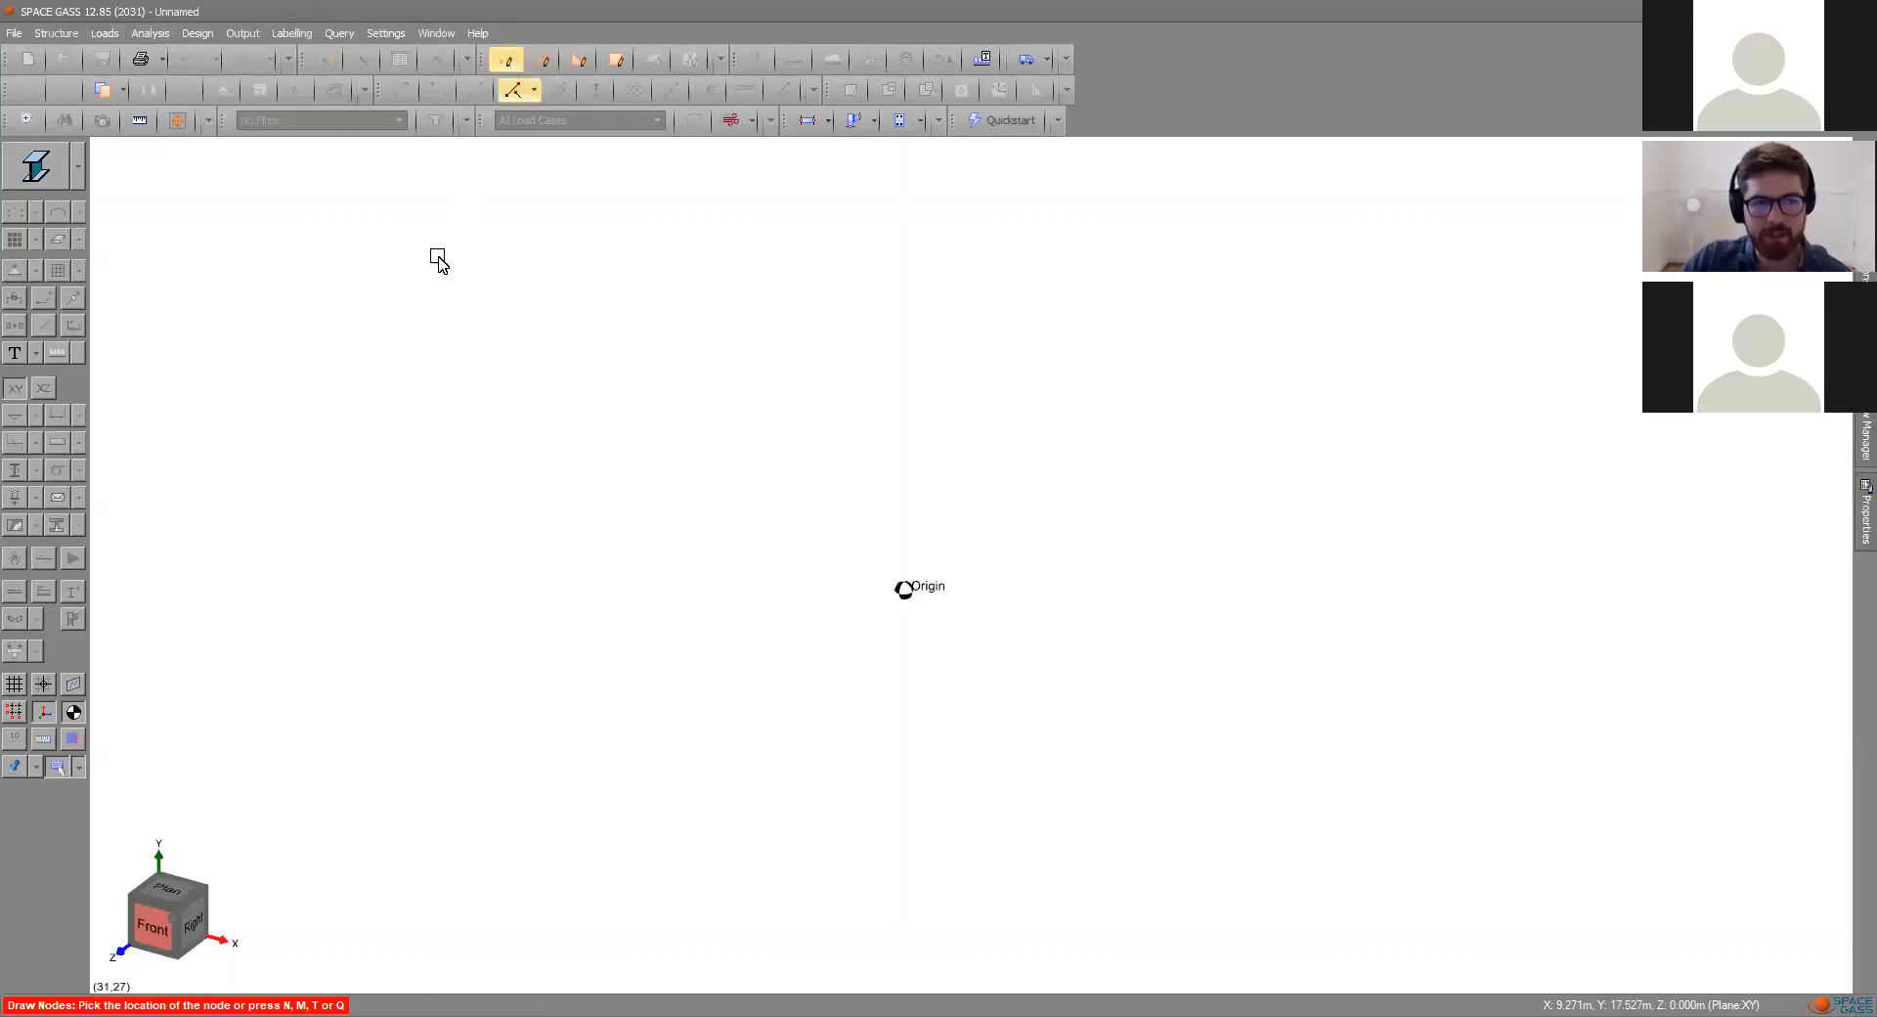
key("Escape")
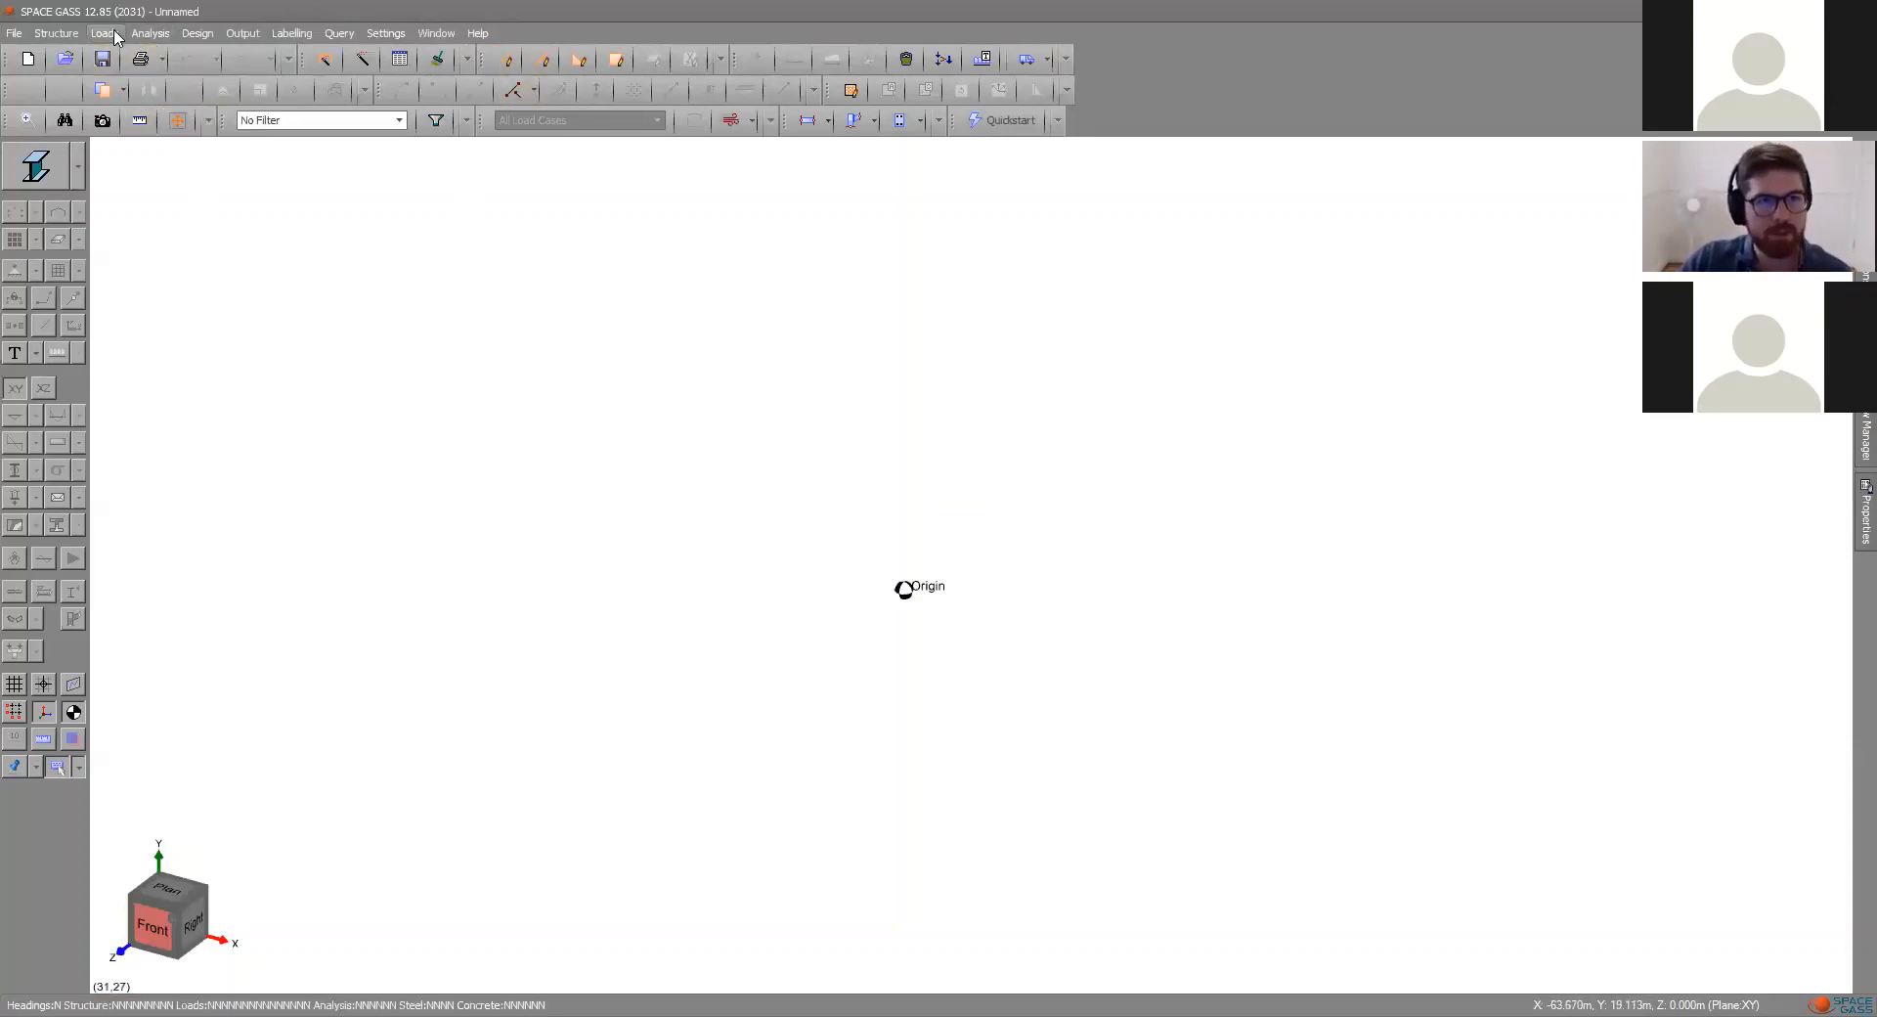
left_click(68, 34)
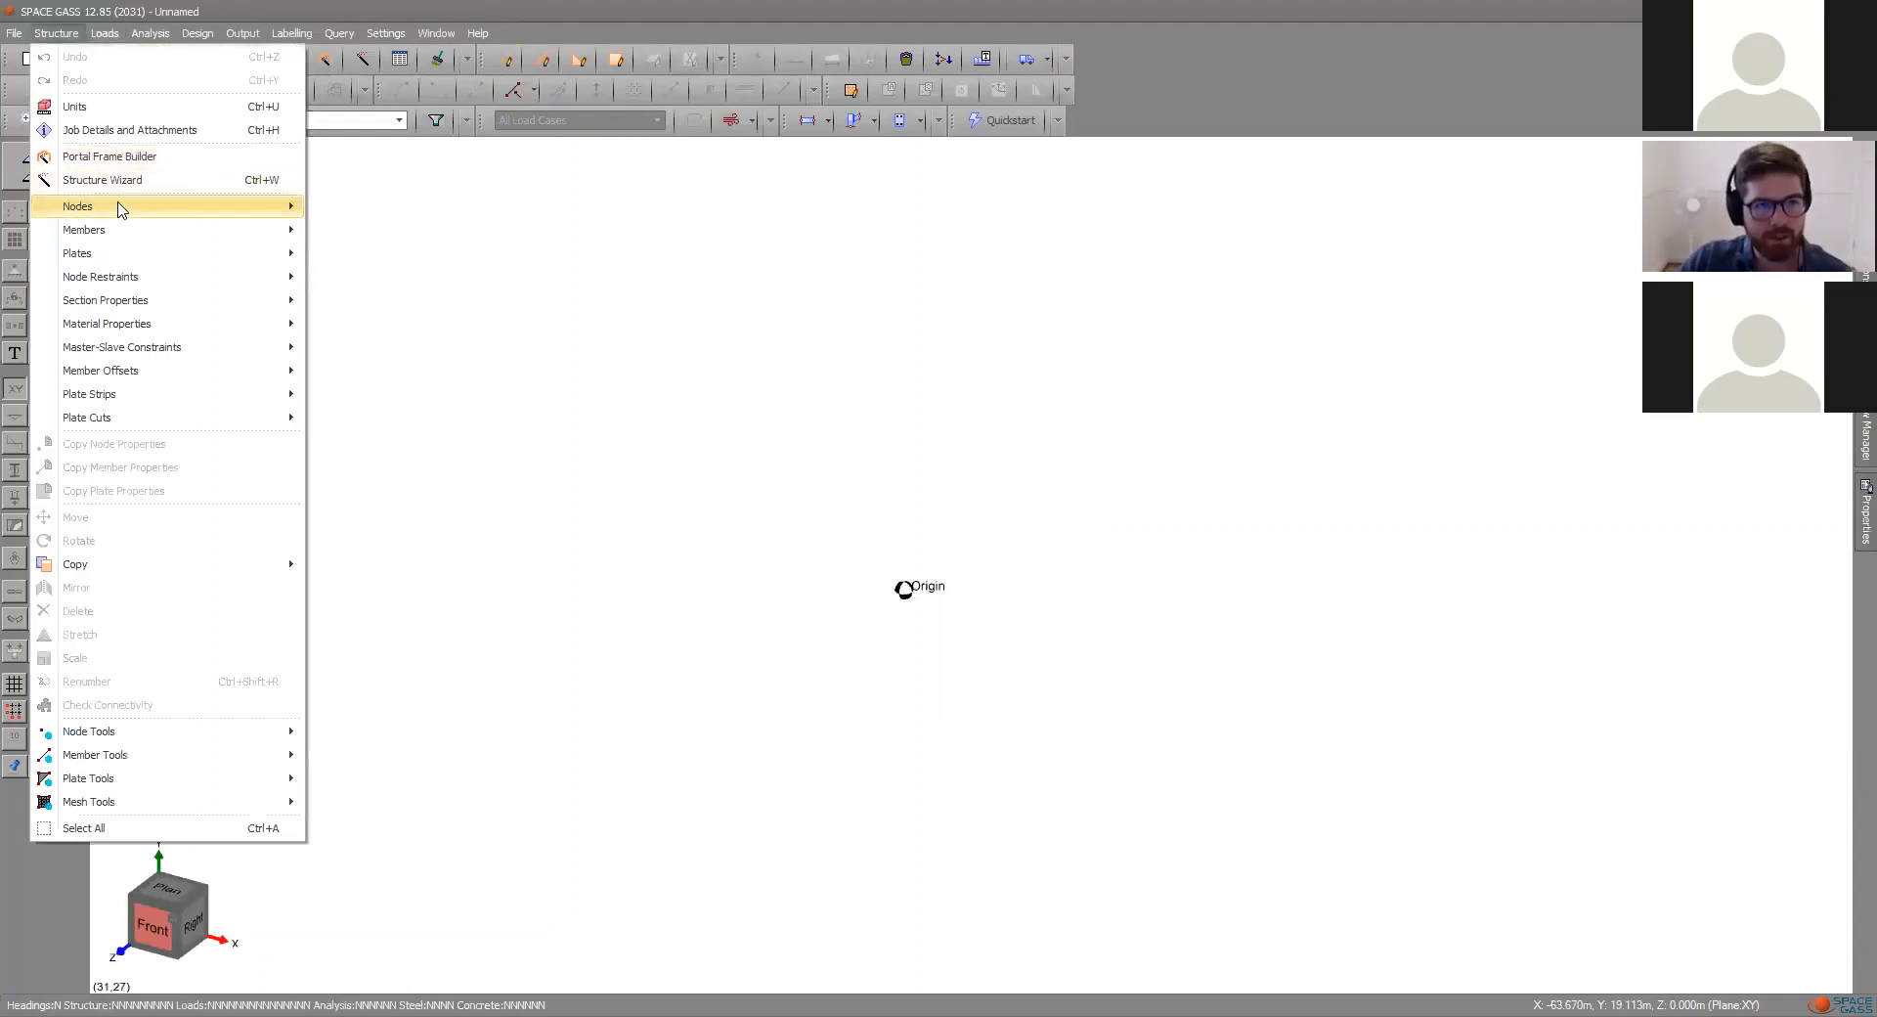
mouse_move(119, 207)
left_click(368, 253)
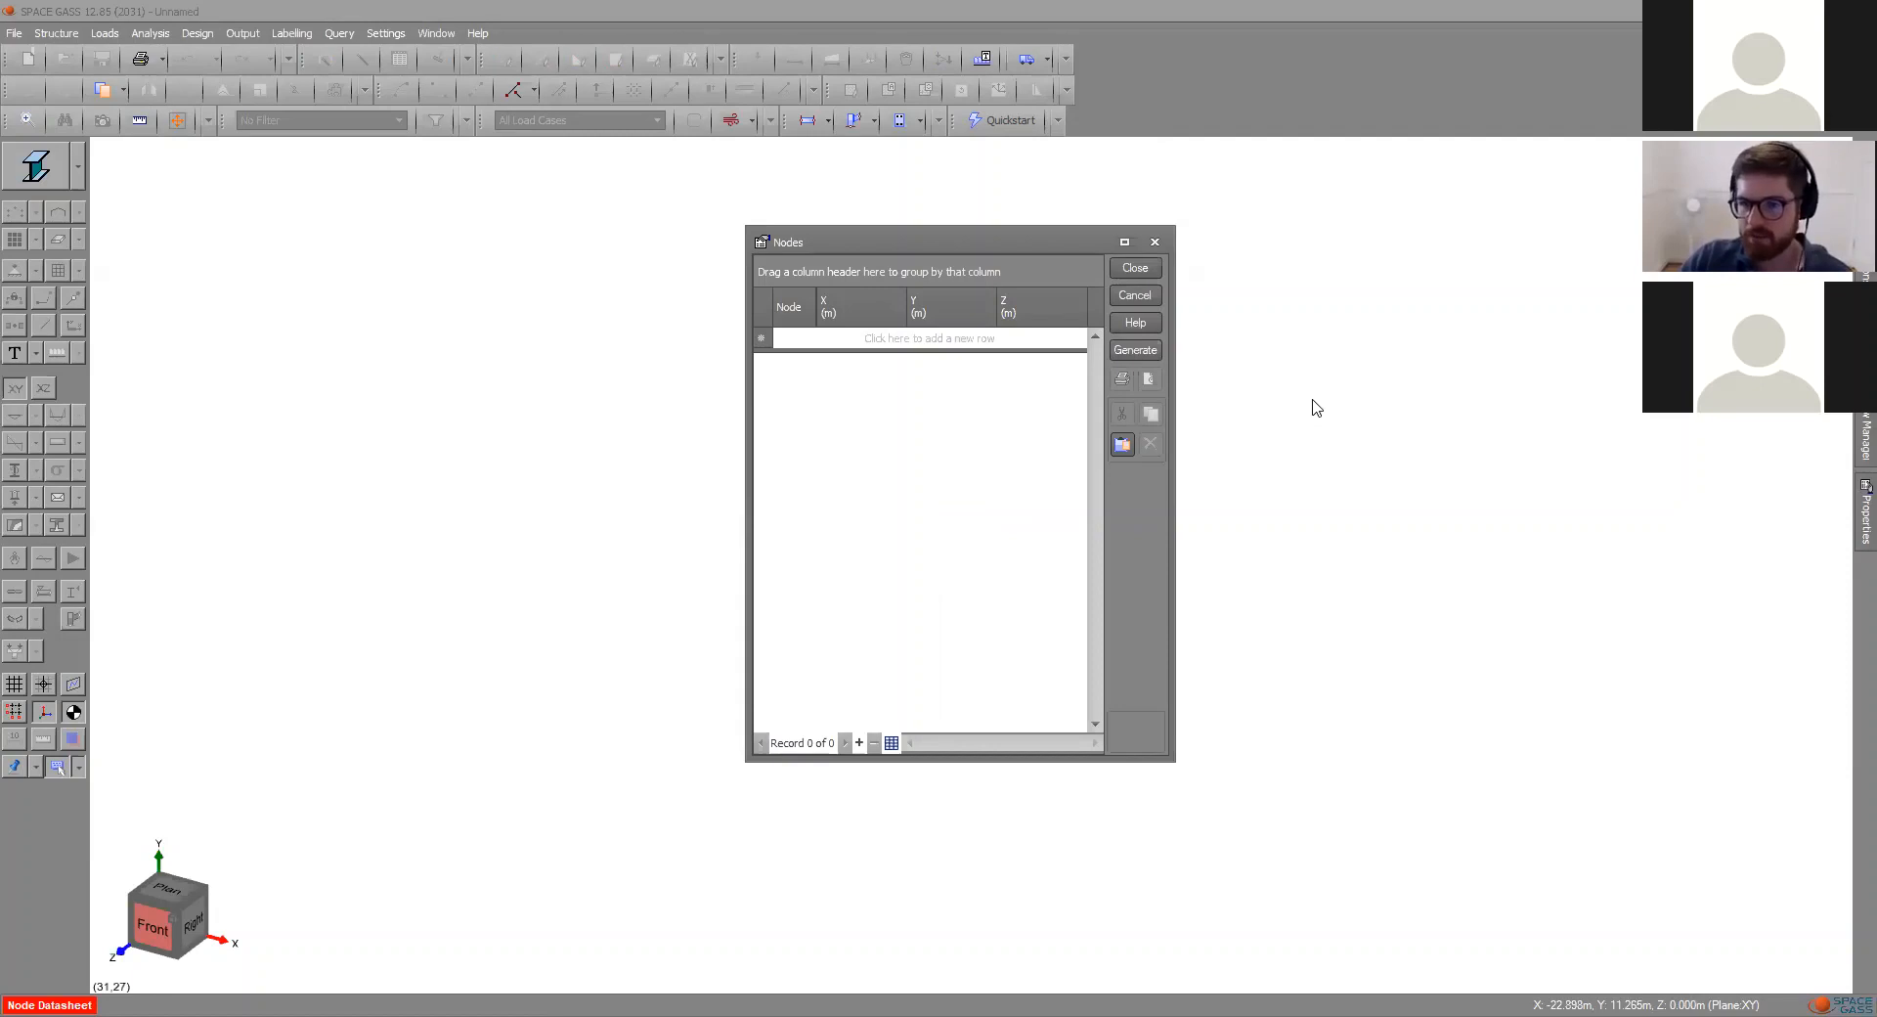
key("Escape")
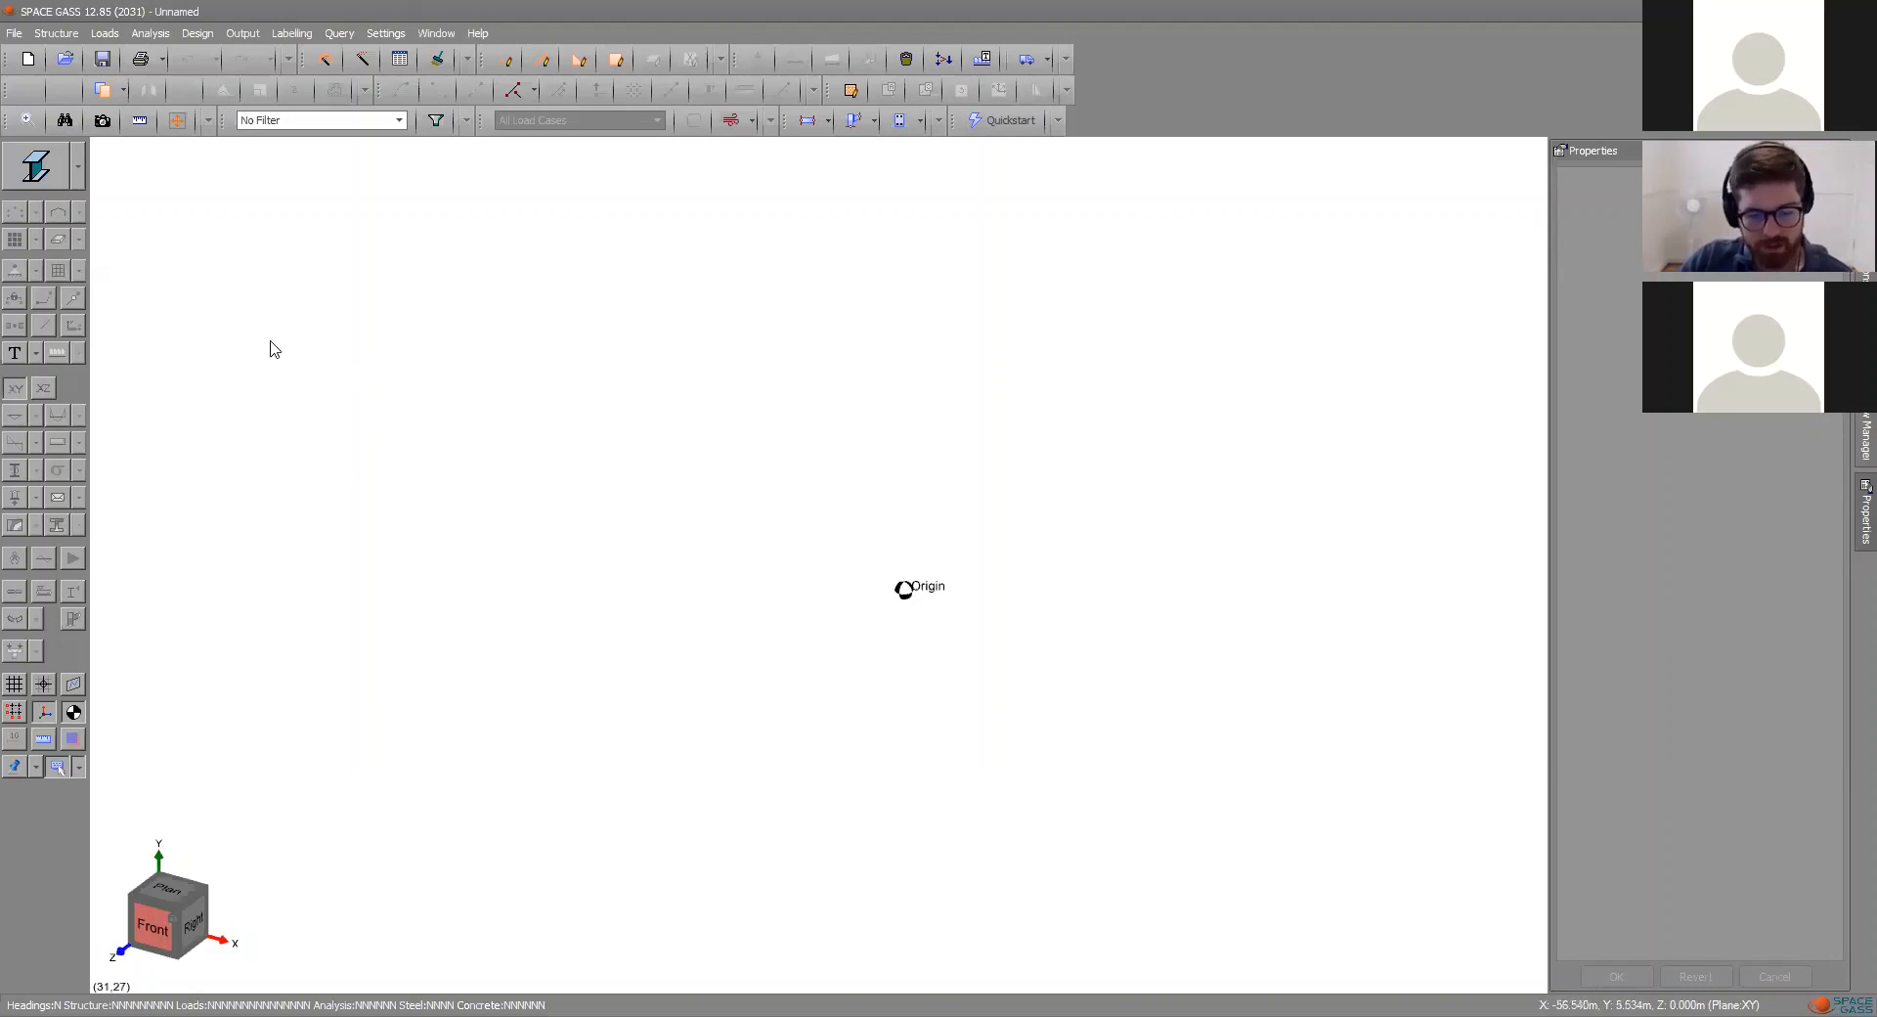
- Generate a four-panel Warren truss 10 m long and 2 m high with the Structure Wizard, with a pinned left and roller right support
left_click(61, 37)
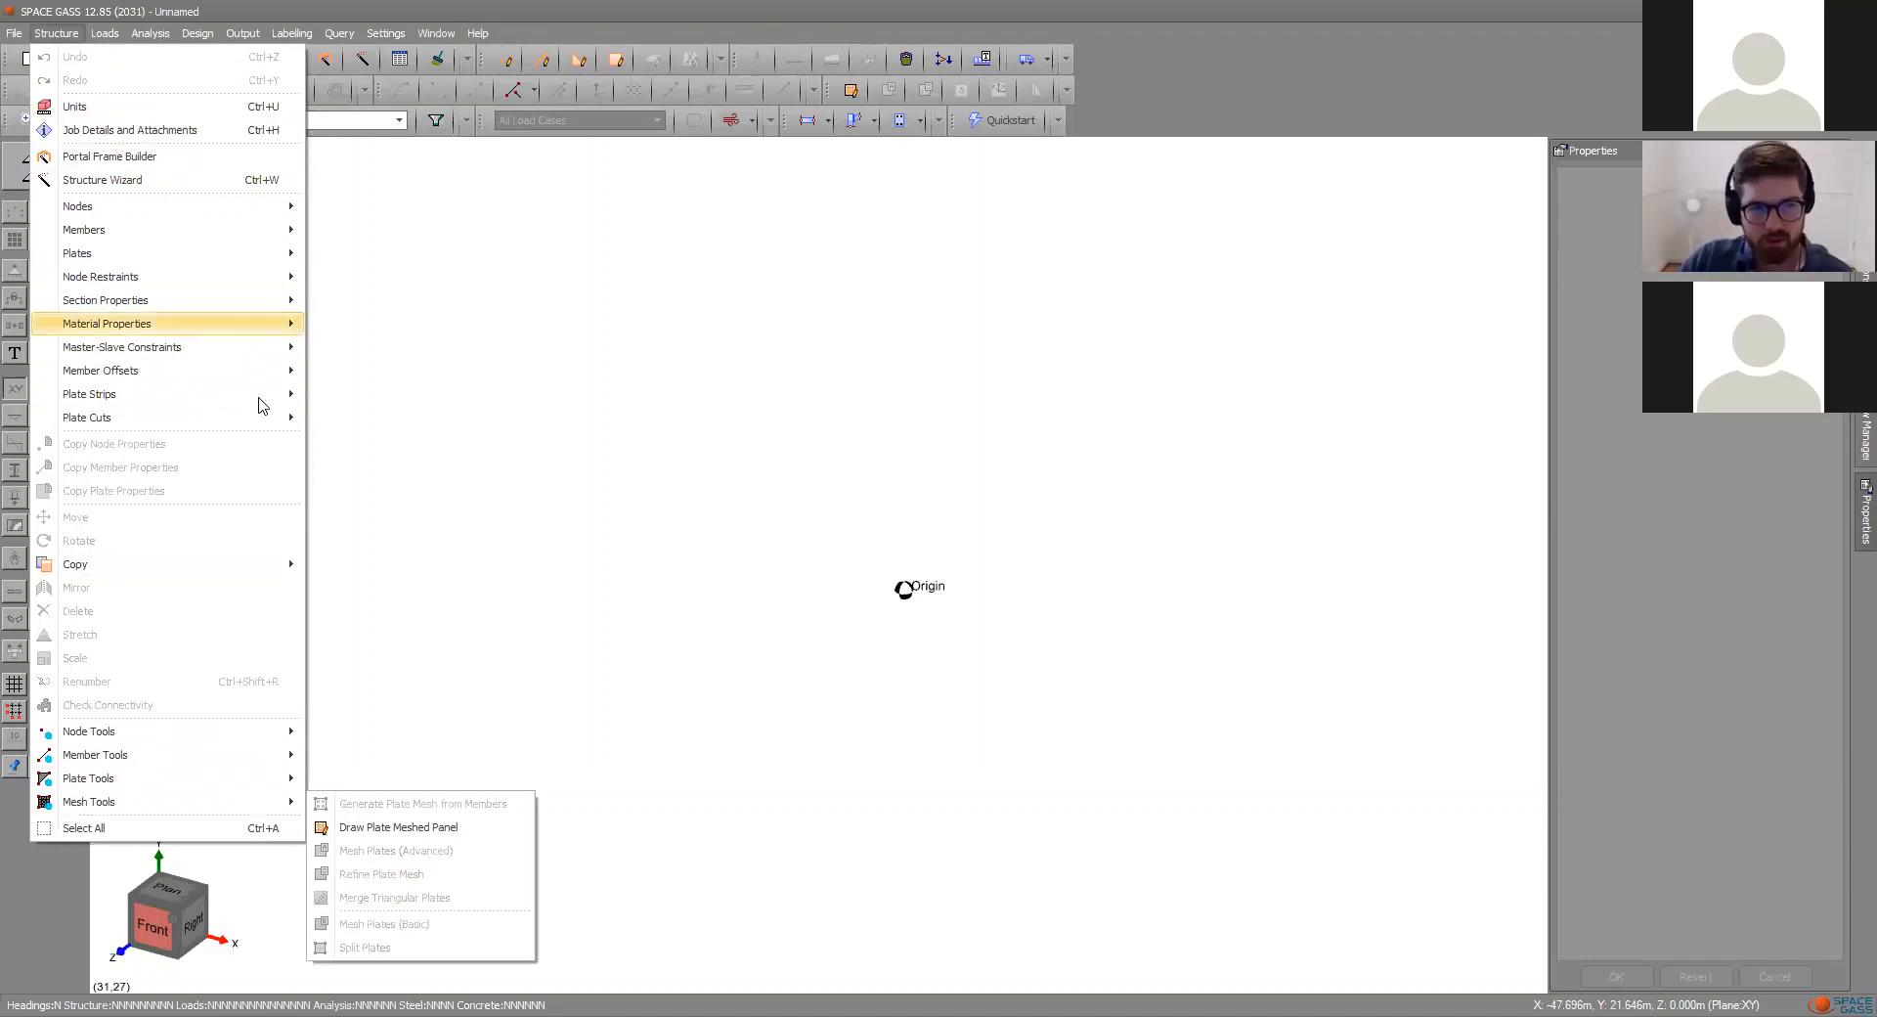
mouse_move(262, 403)
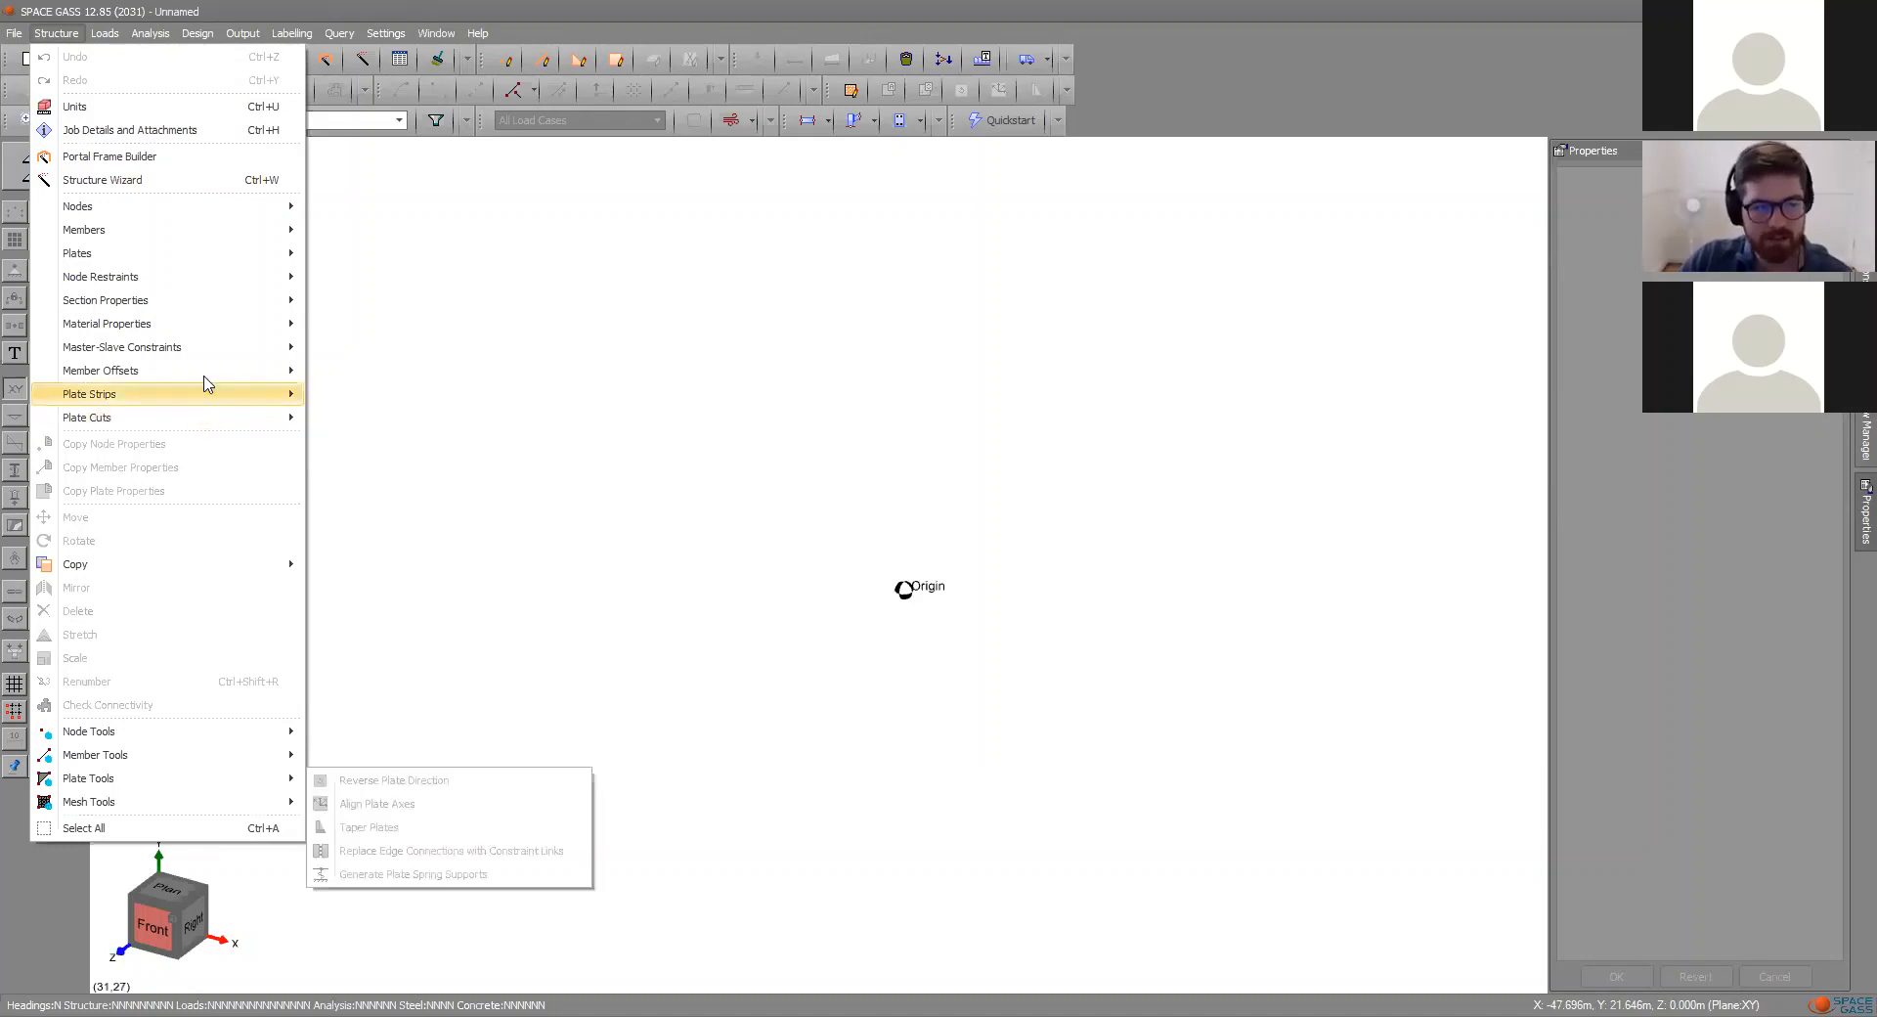
mouse_move(227, 368)
mouse_move(212, 399)
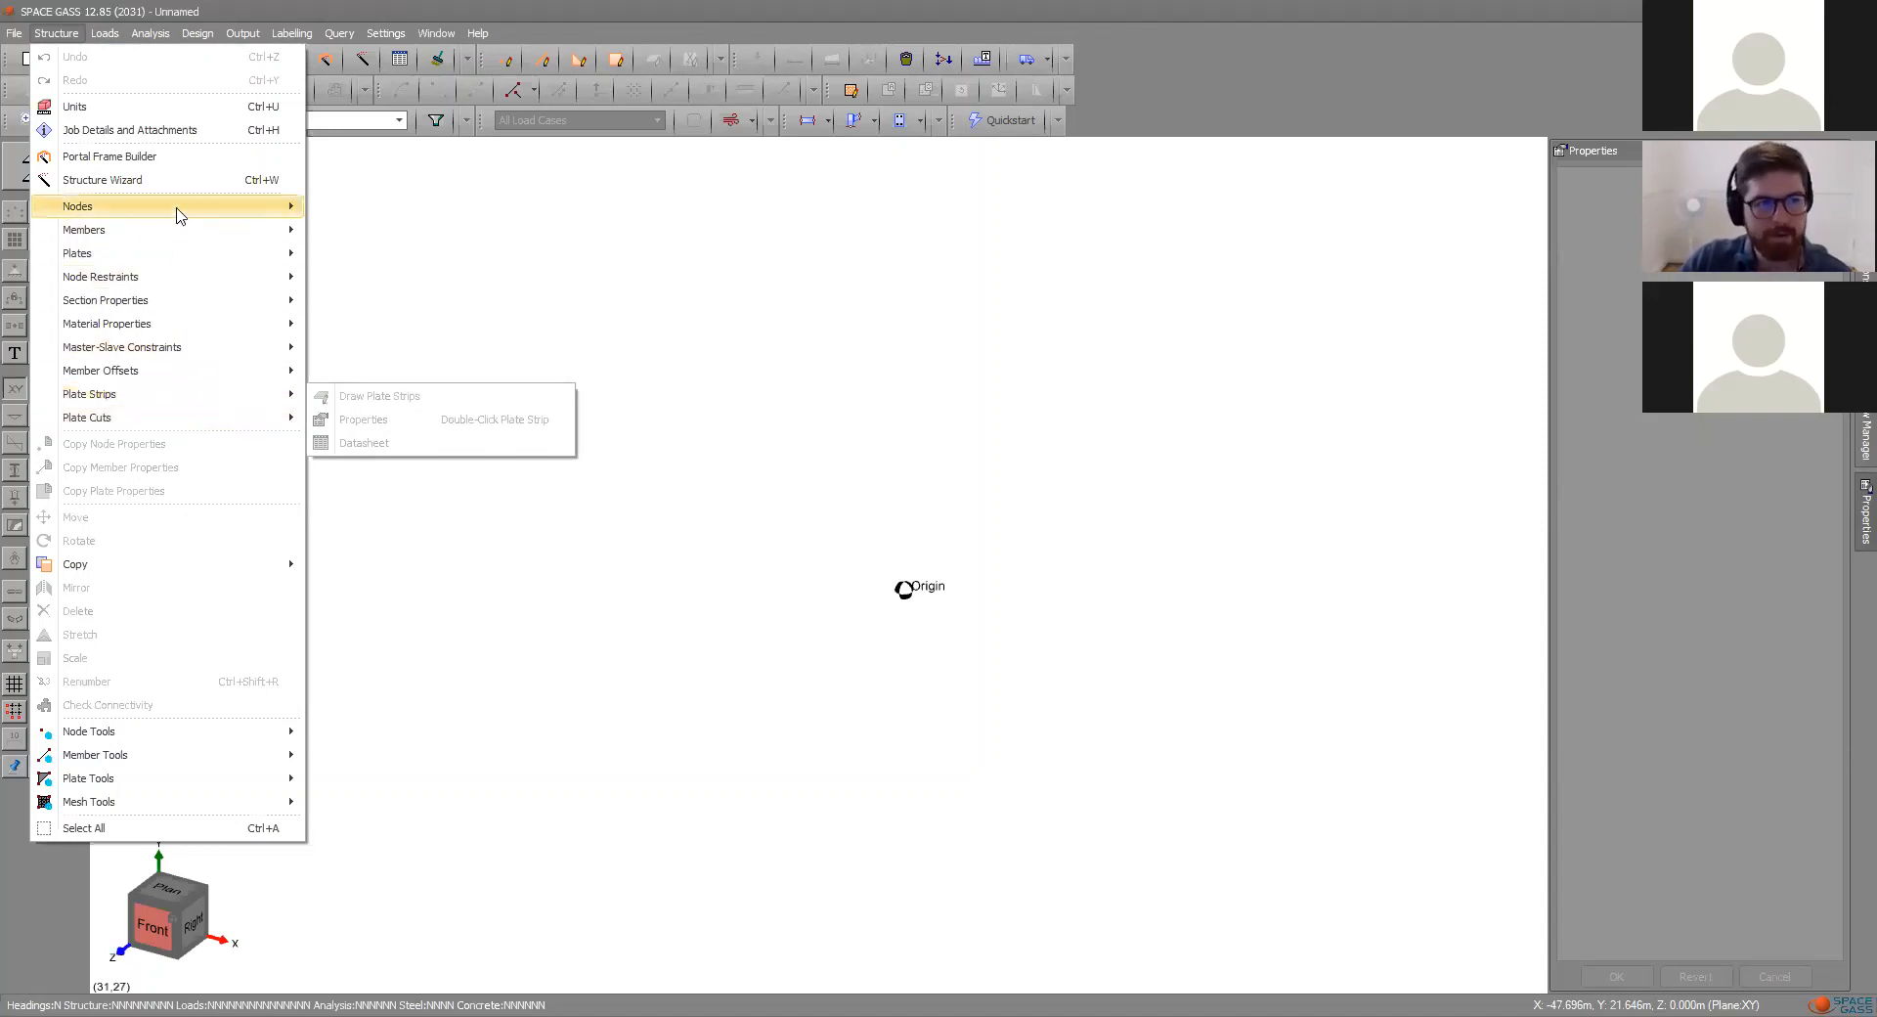
mouse_move(177, 209)
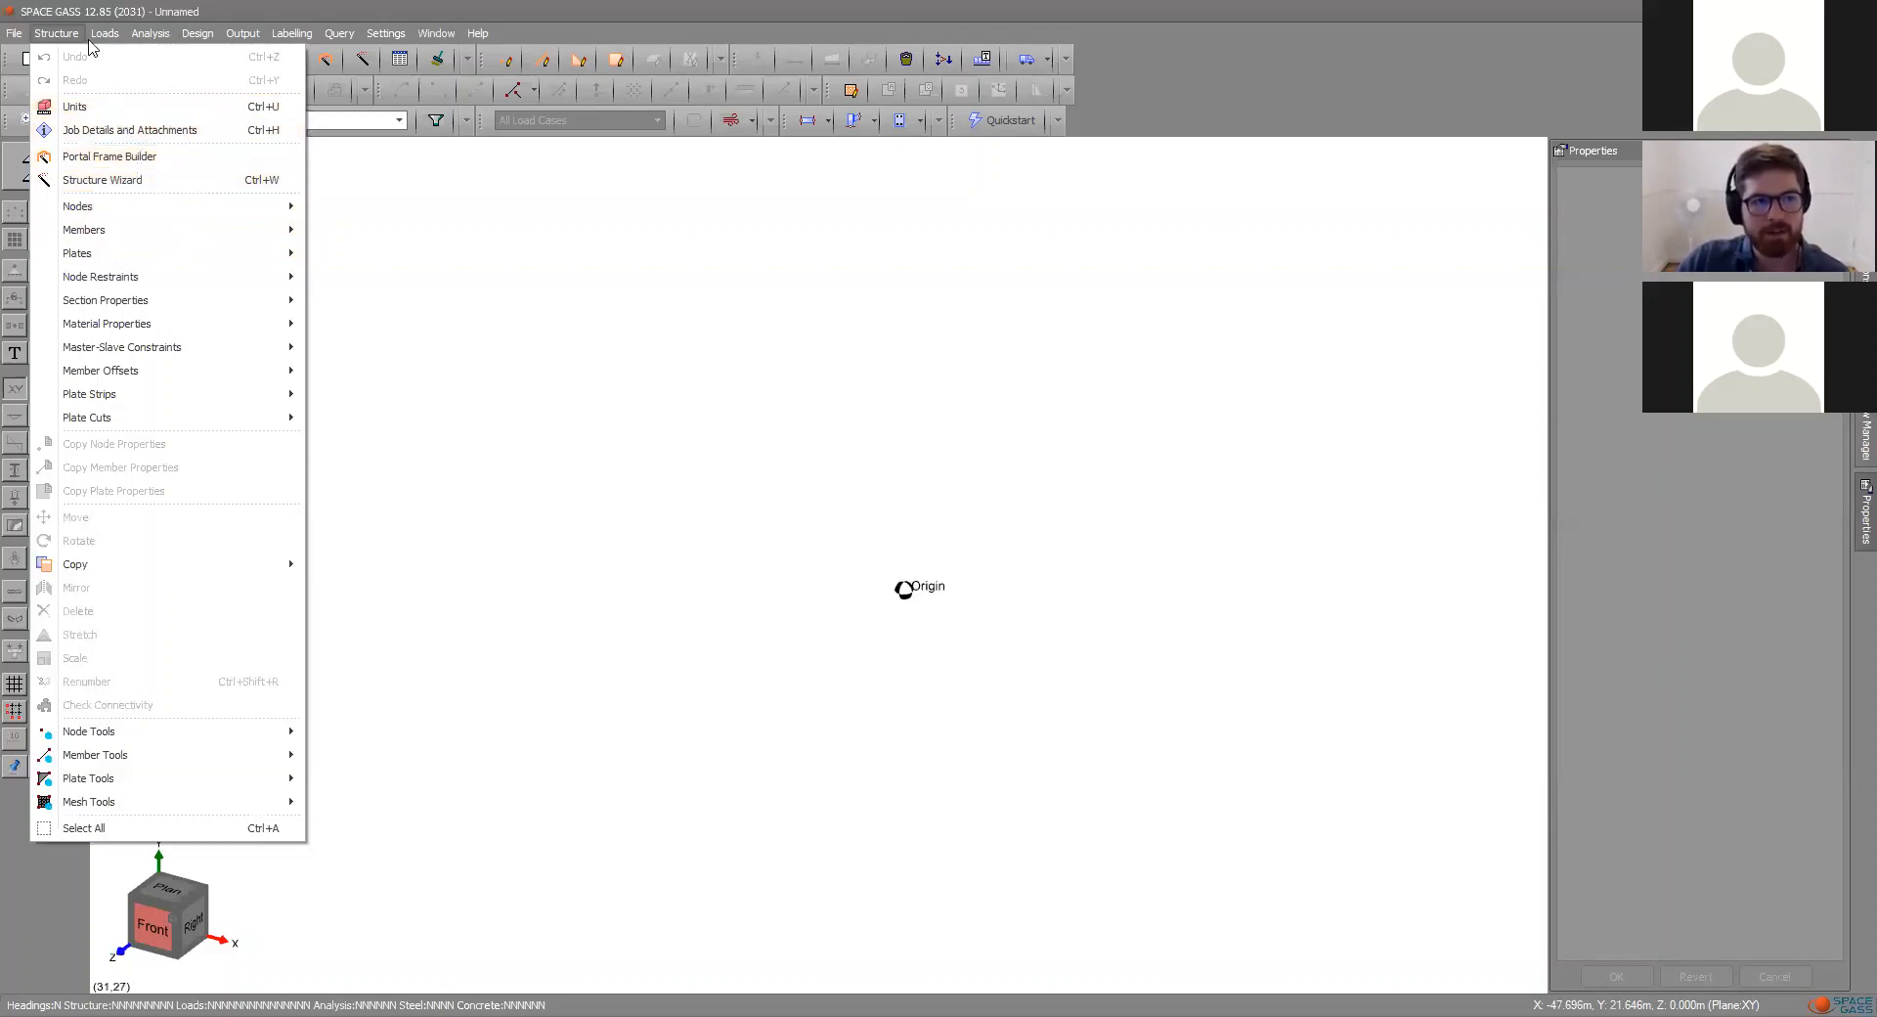
left_click(112, 182)
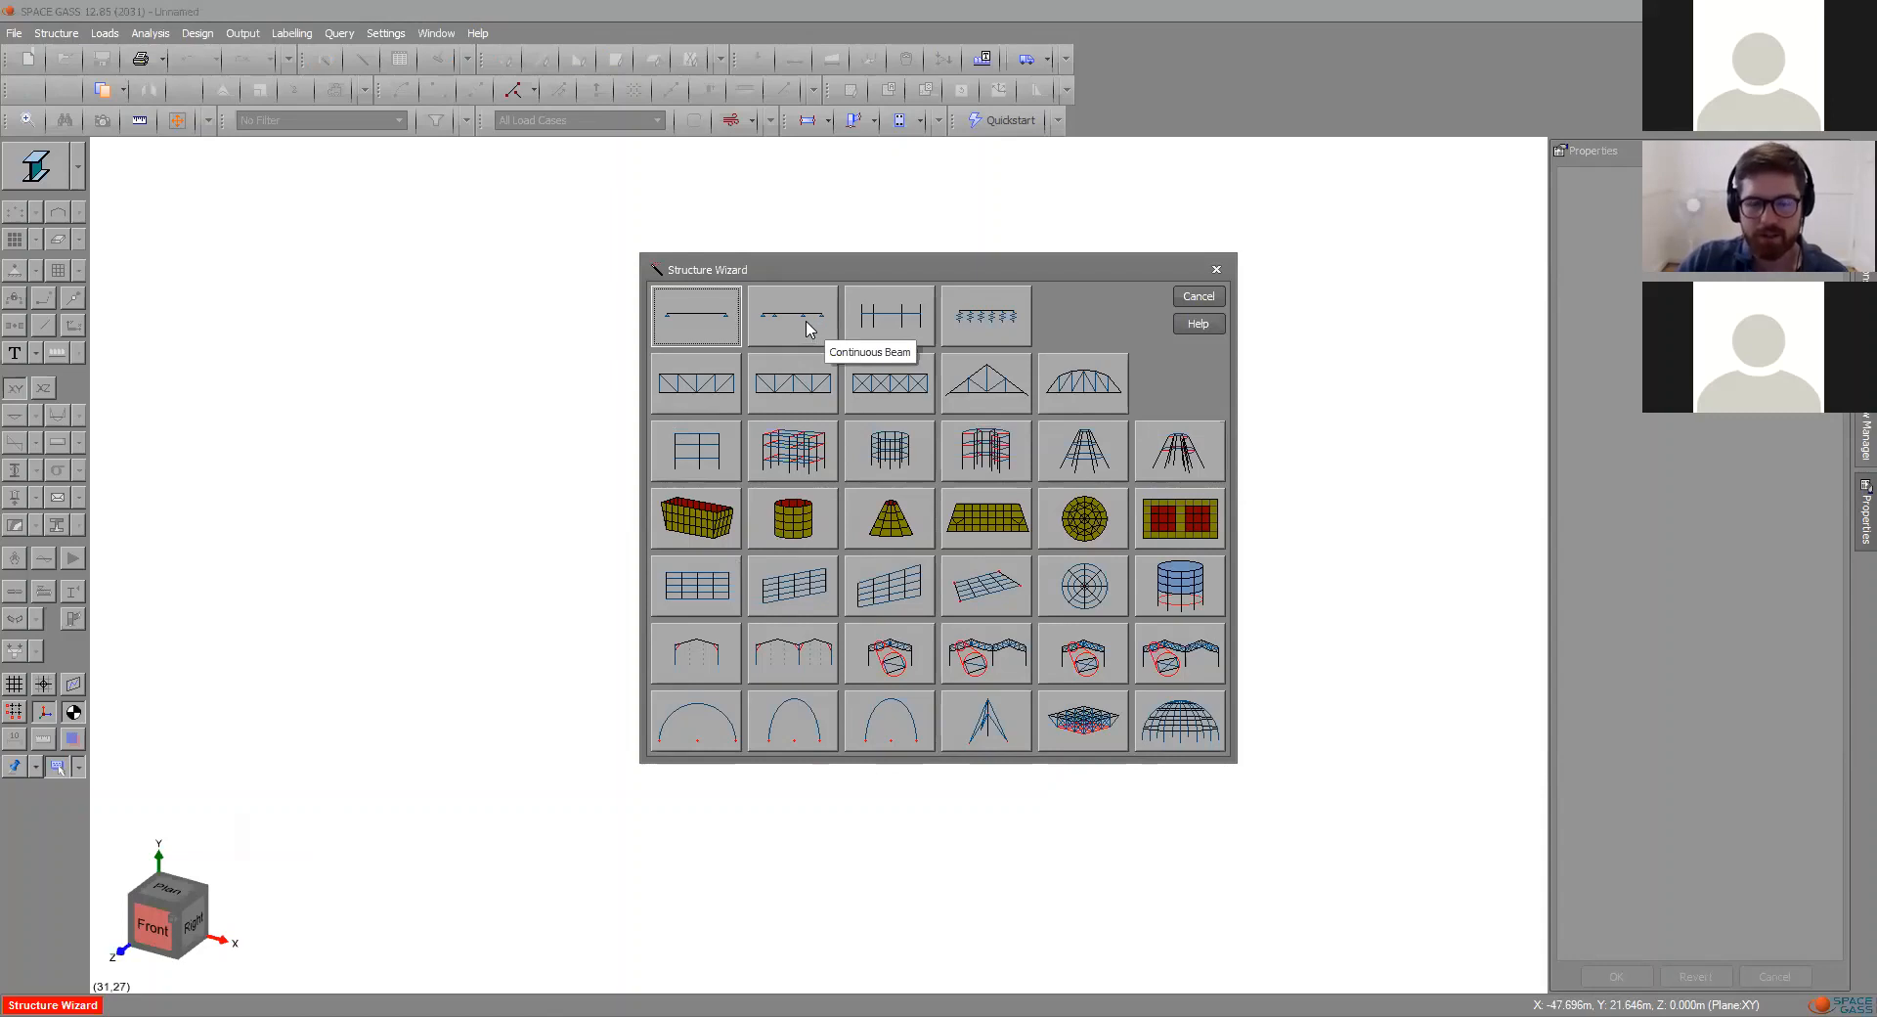
left_click(783, 394)
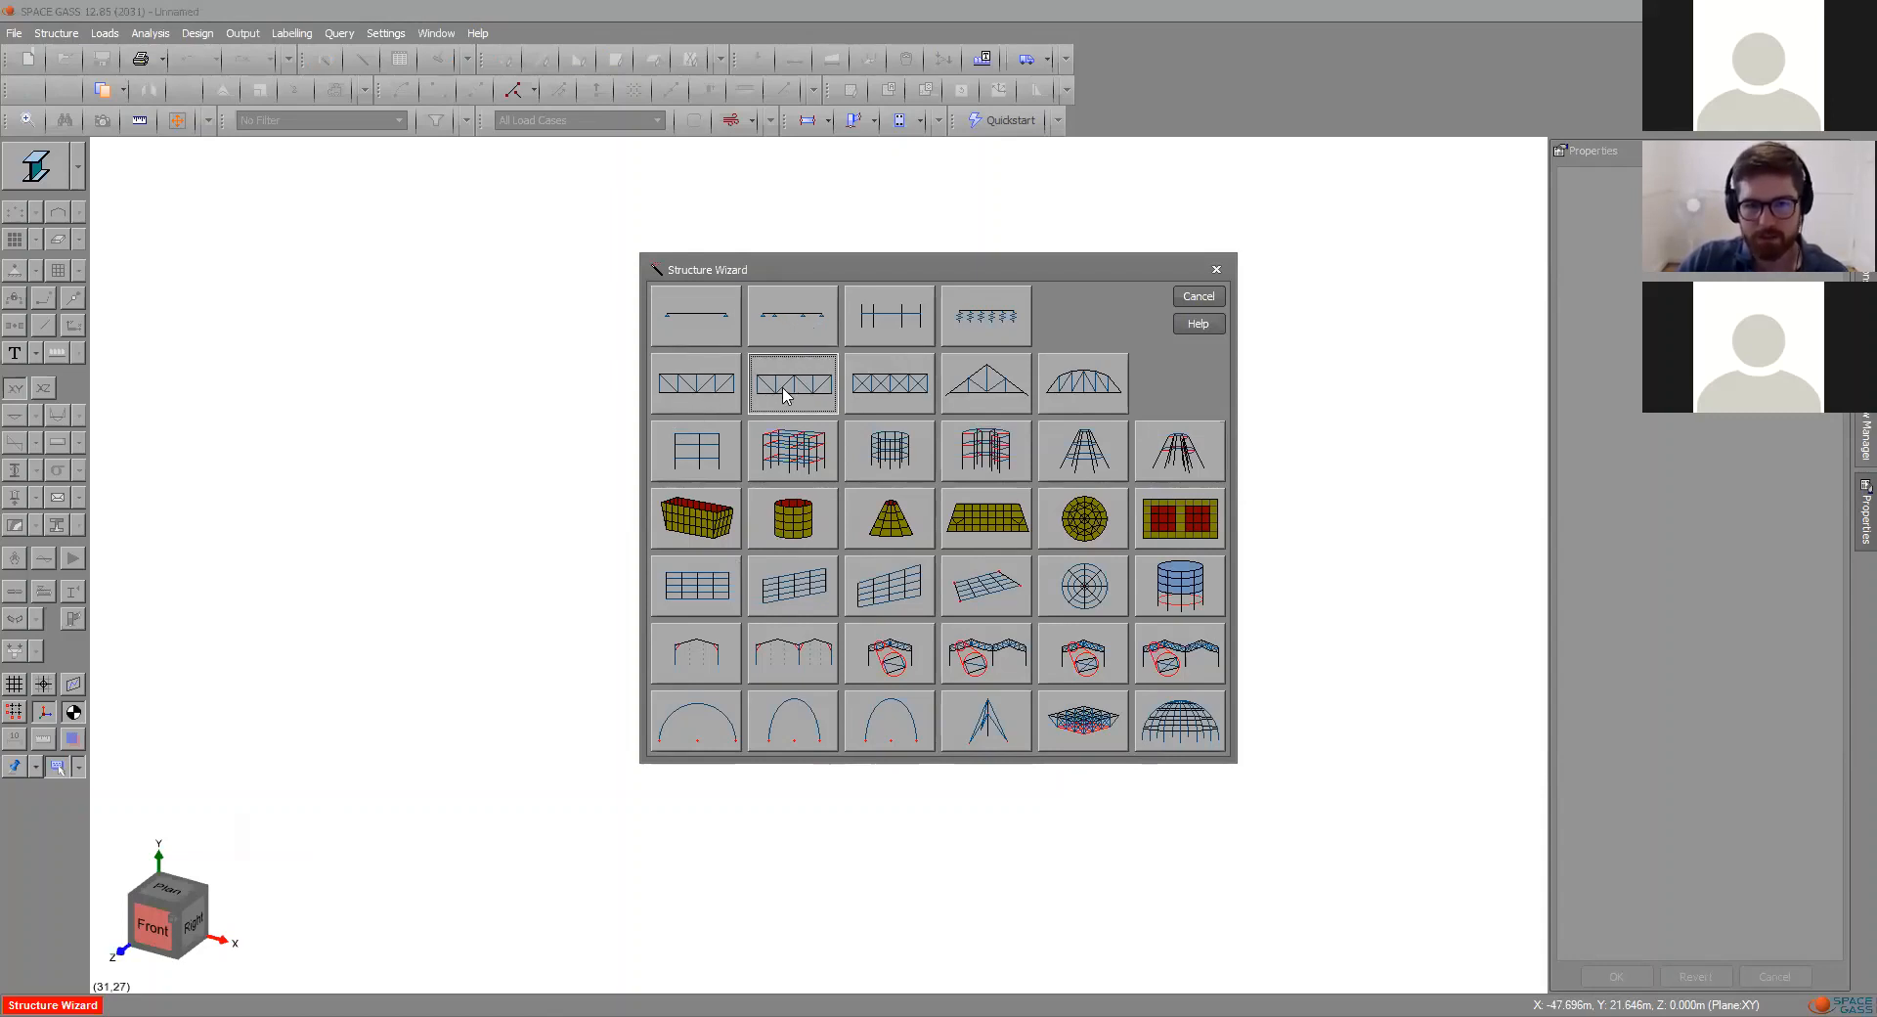
key("Return")
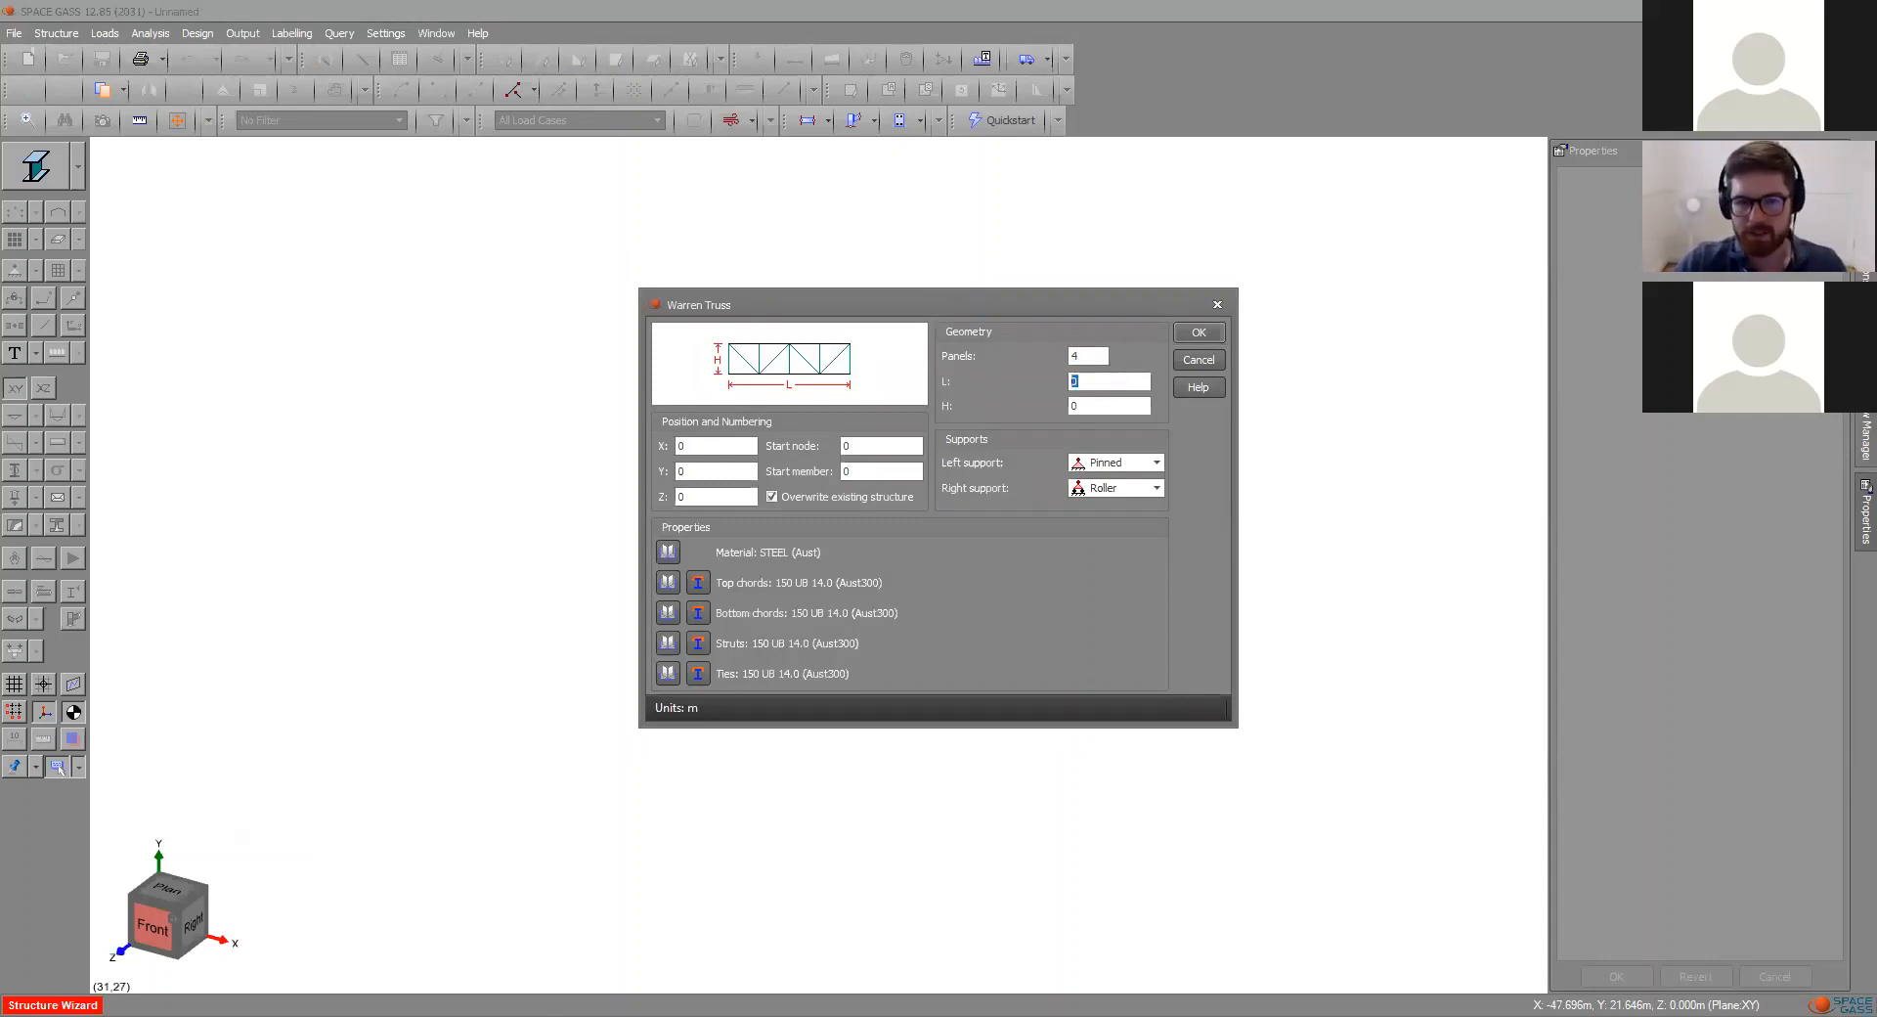
type("2")
key("Tab")
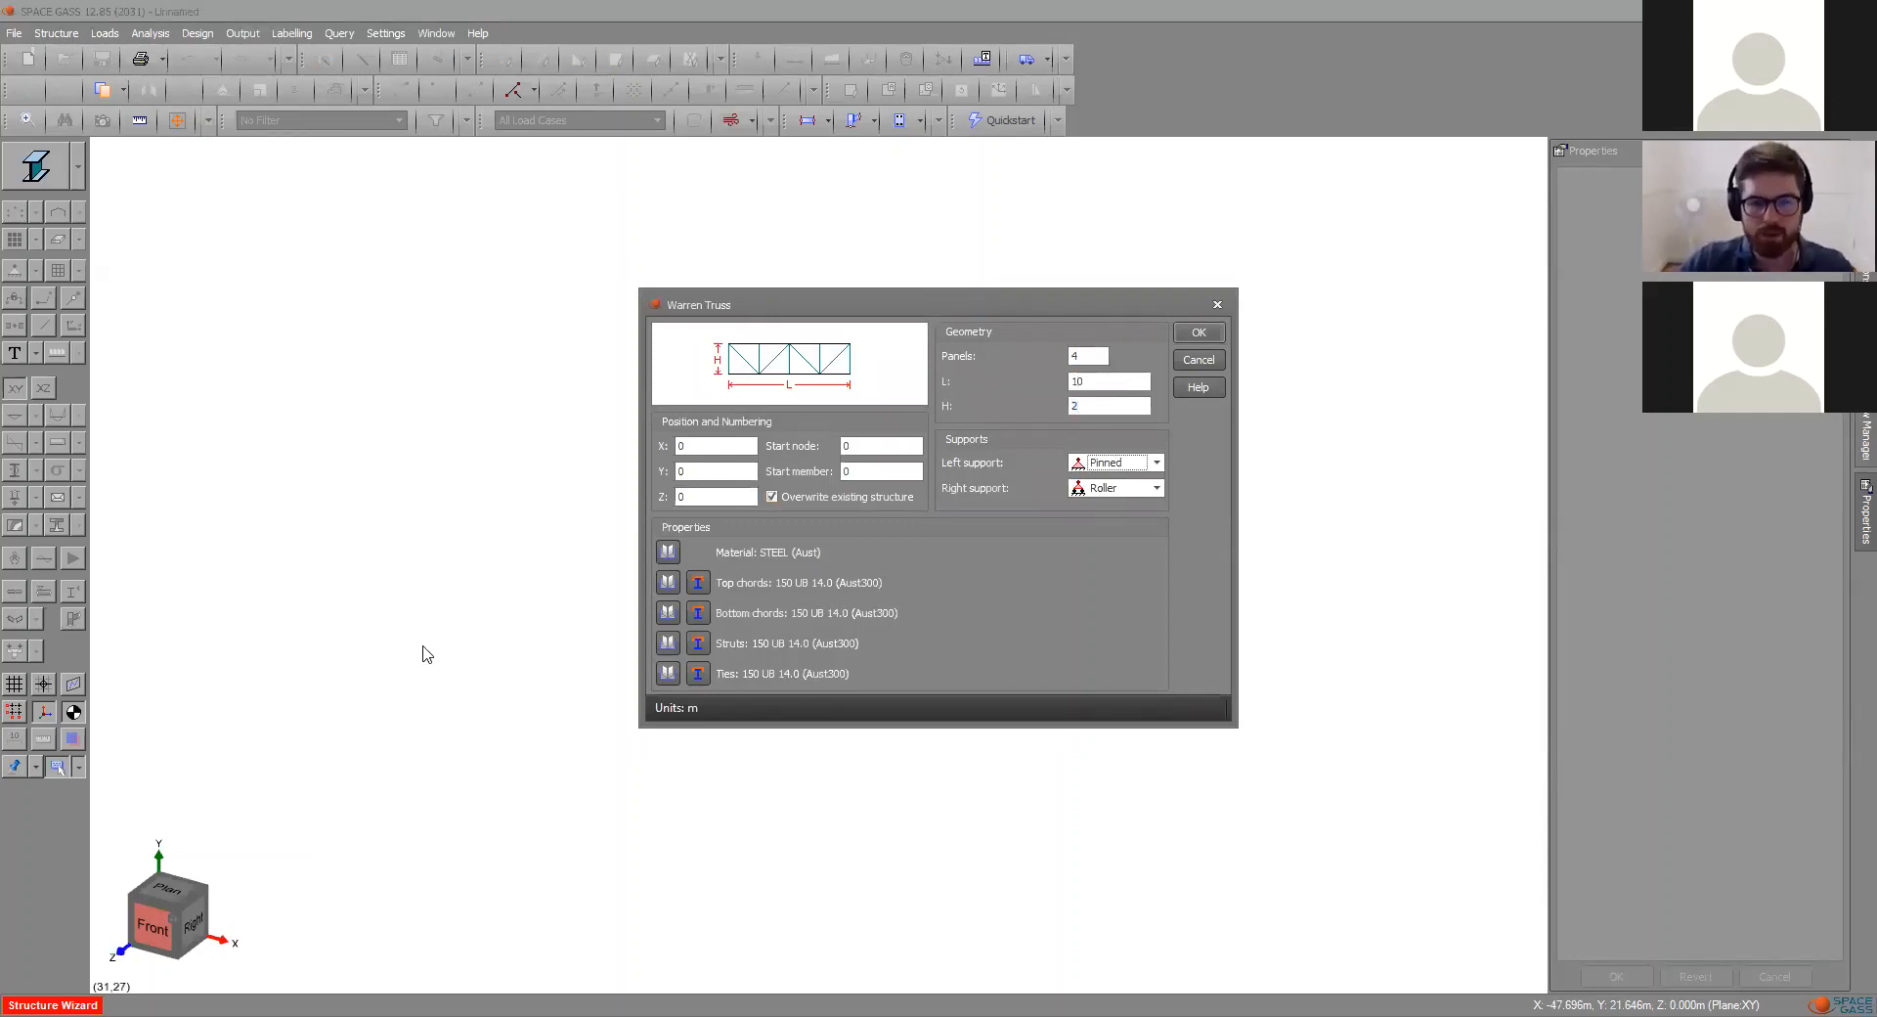
left_click(1199, 333)
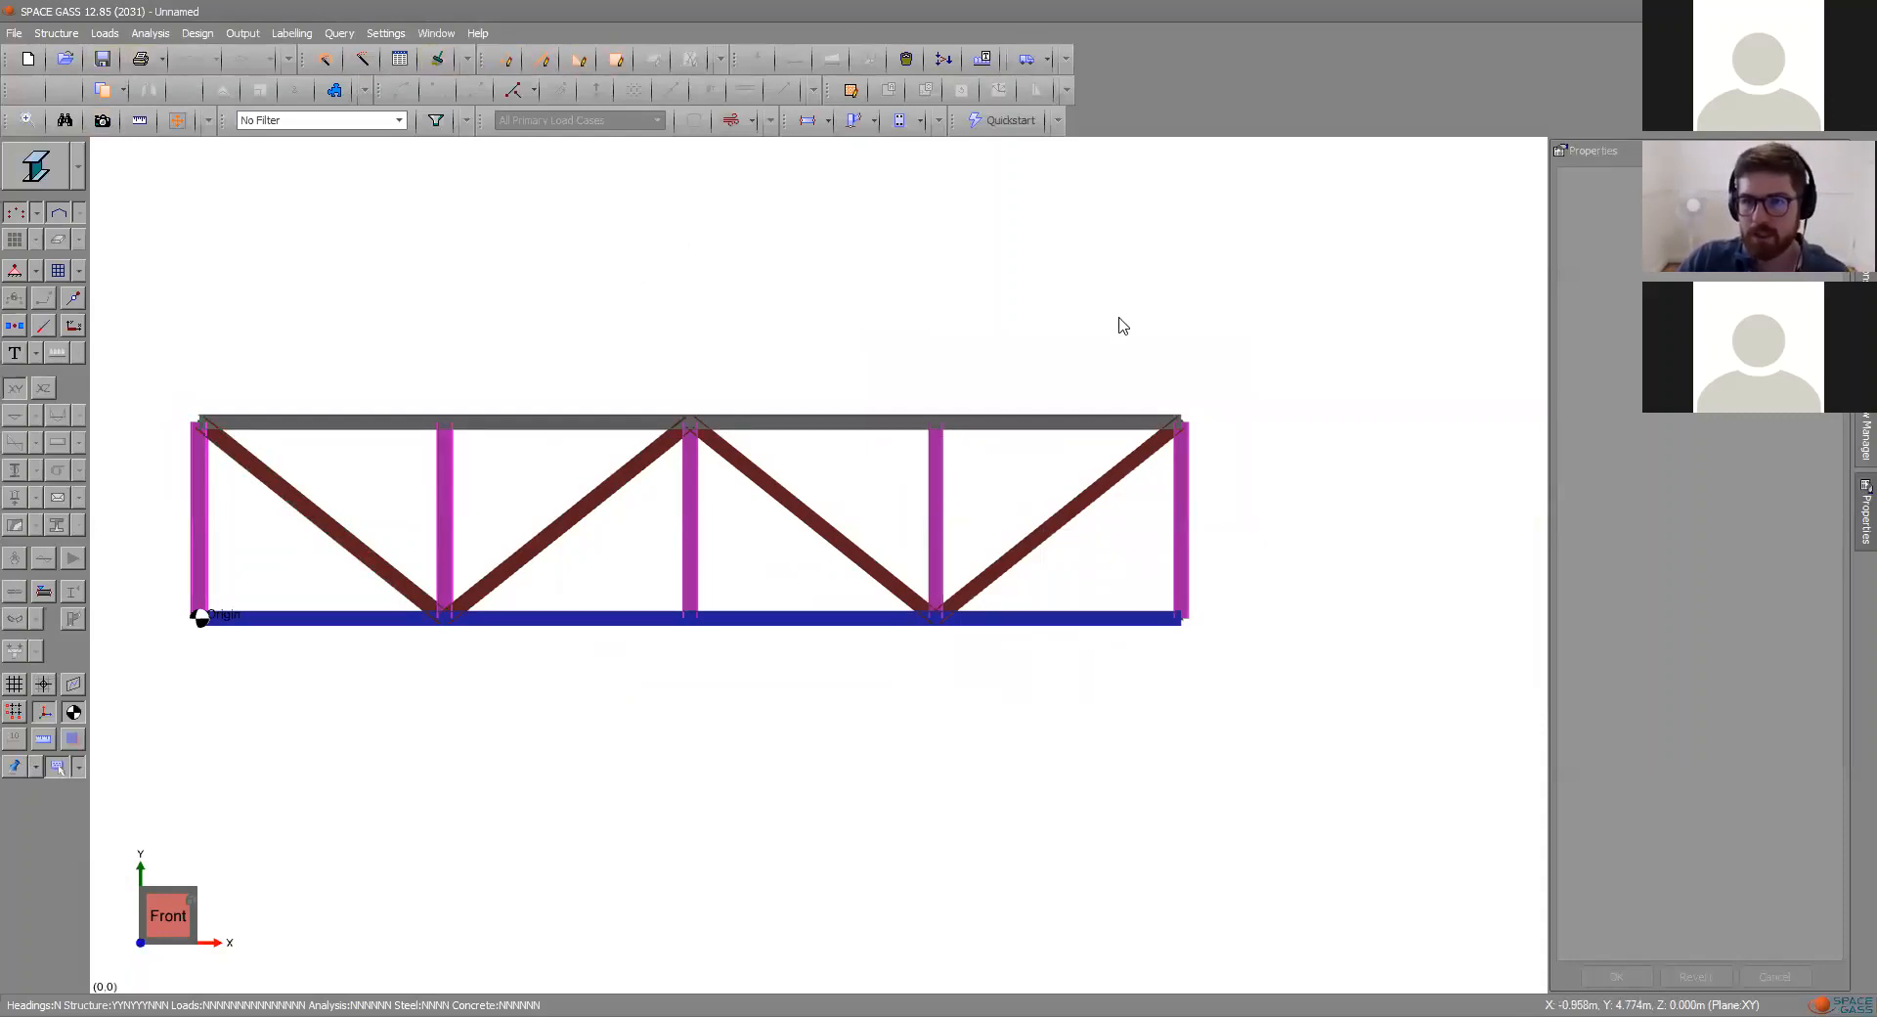
- Switch the truss display mode to Wireframe
left_click(78, 172)
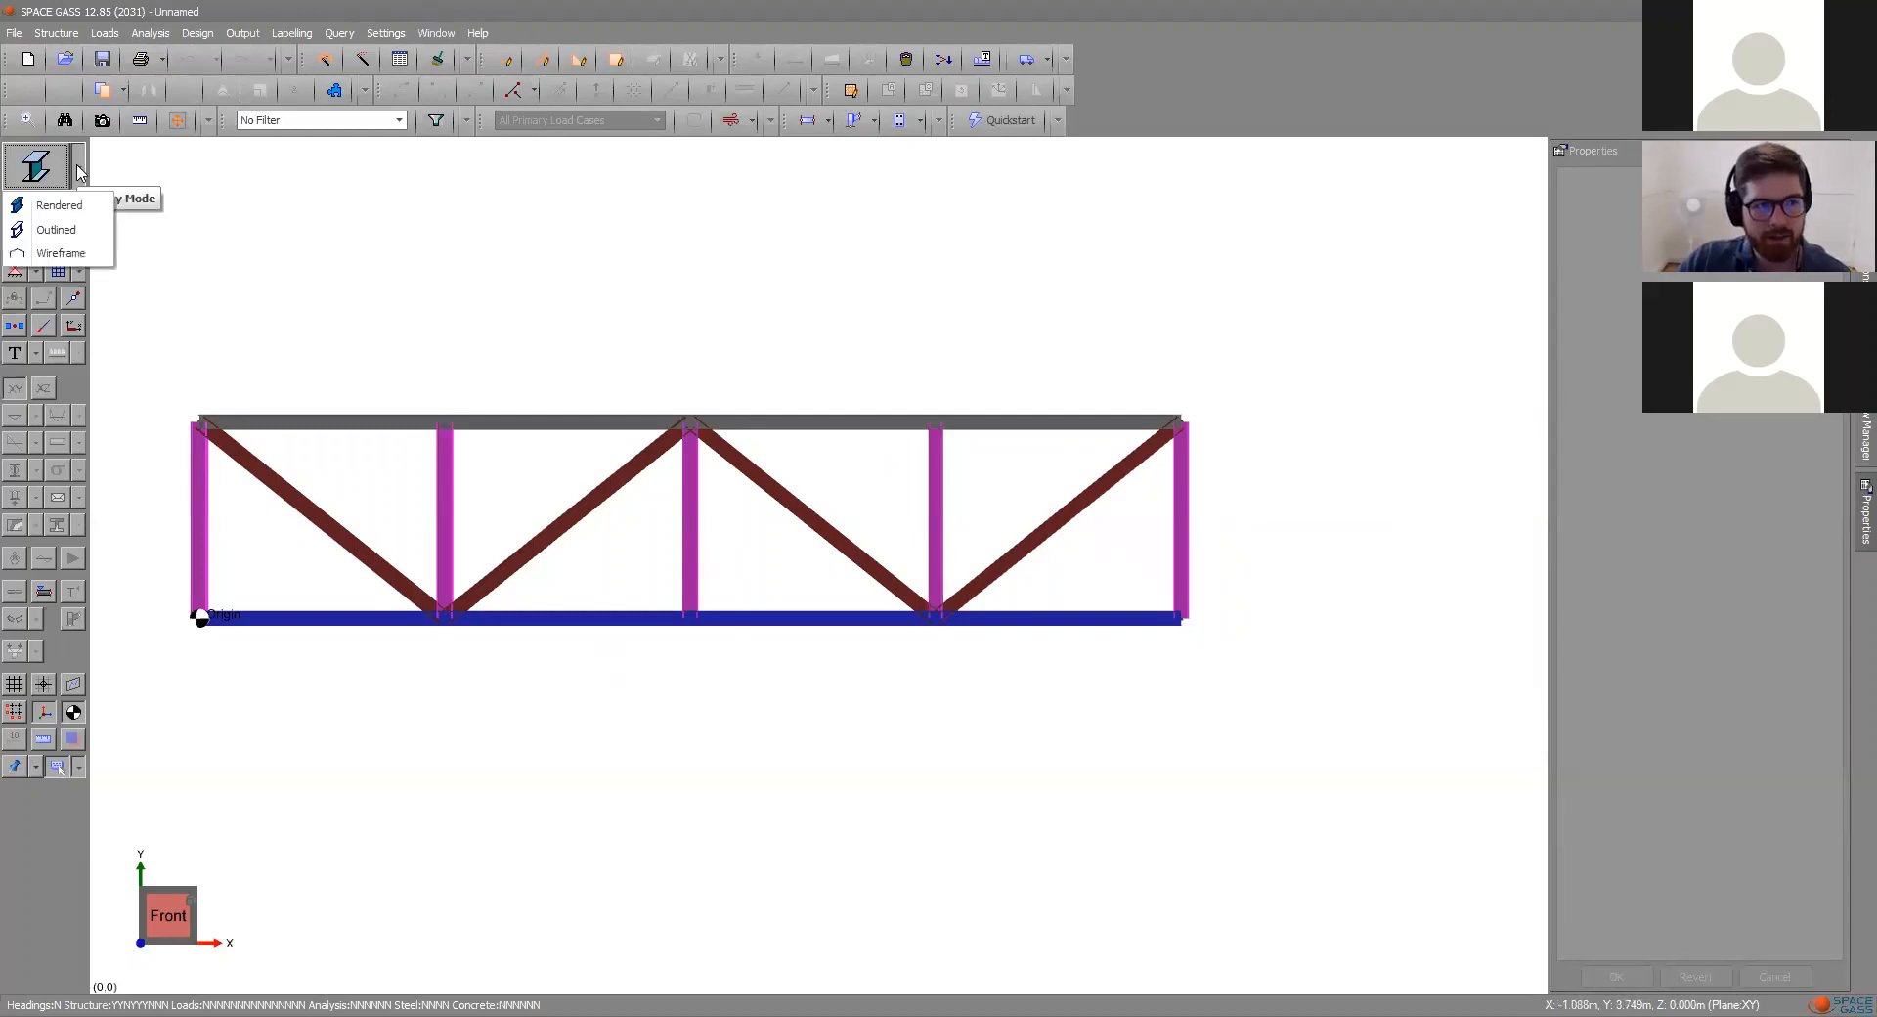
left_click(78, 172)
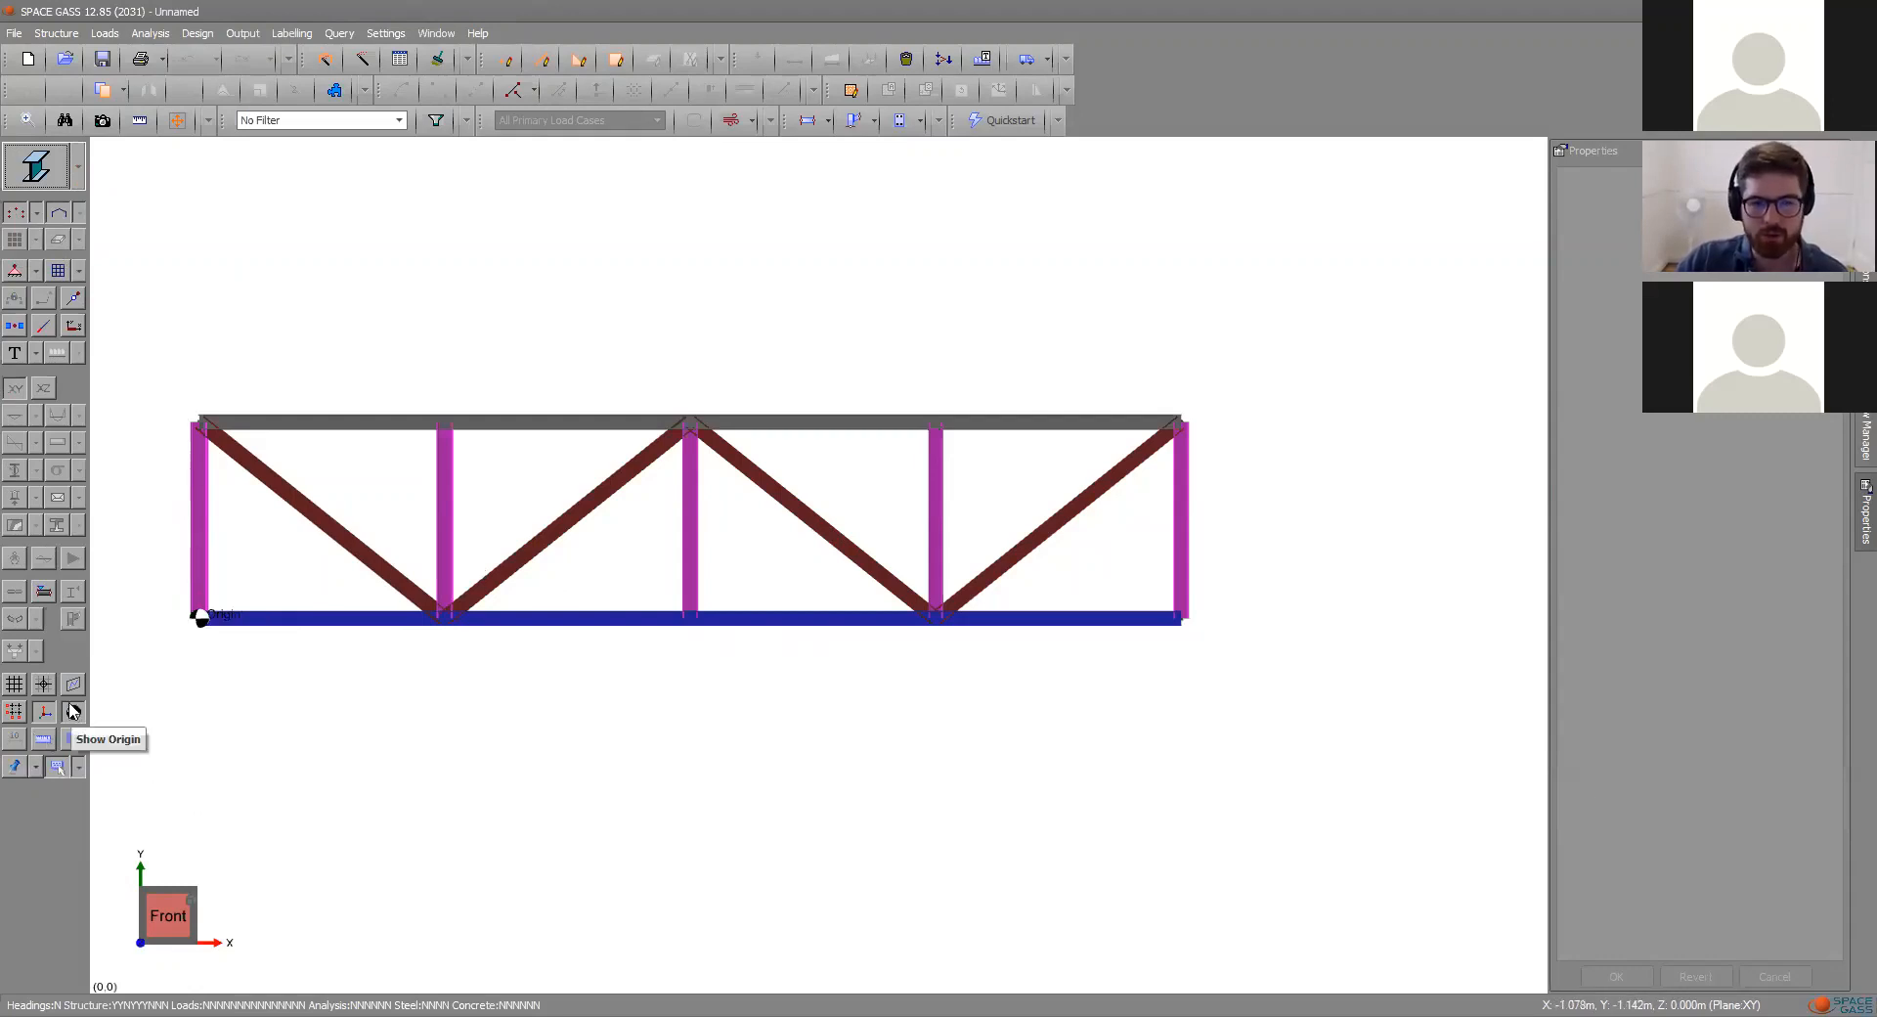
left_click(77, 177)
left_click(44, 254)
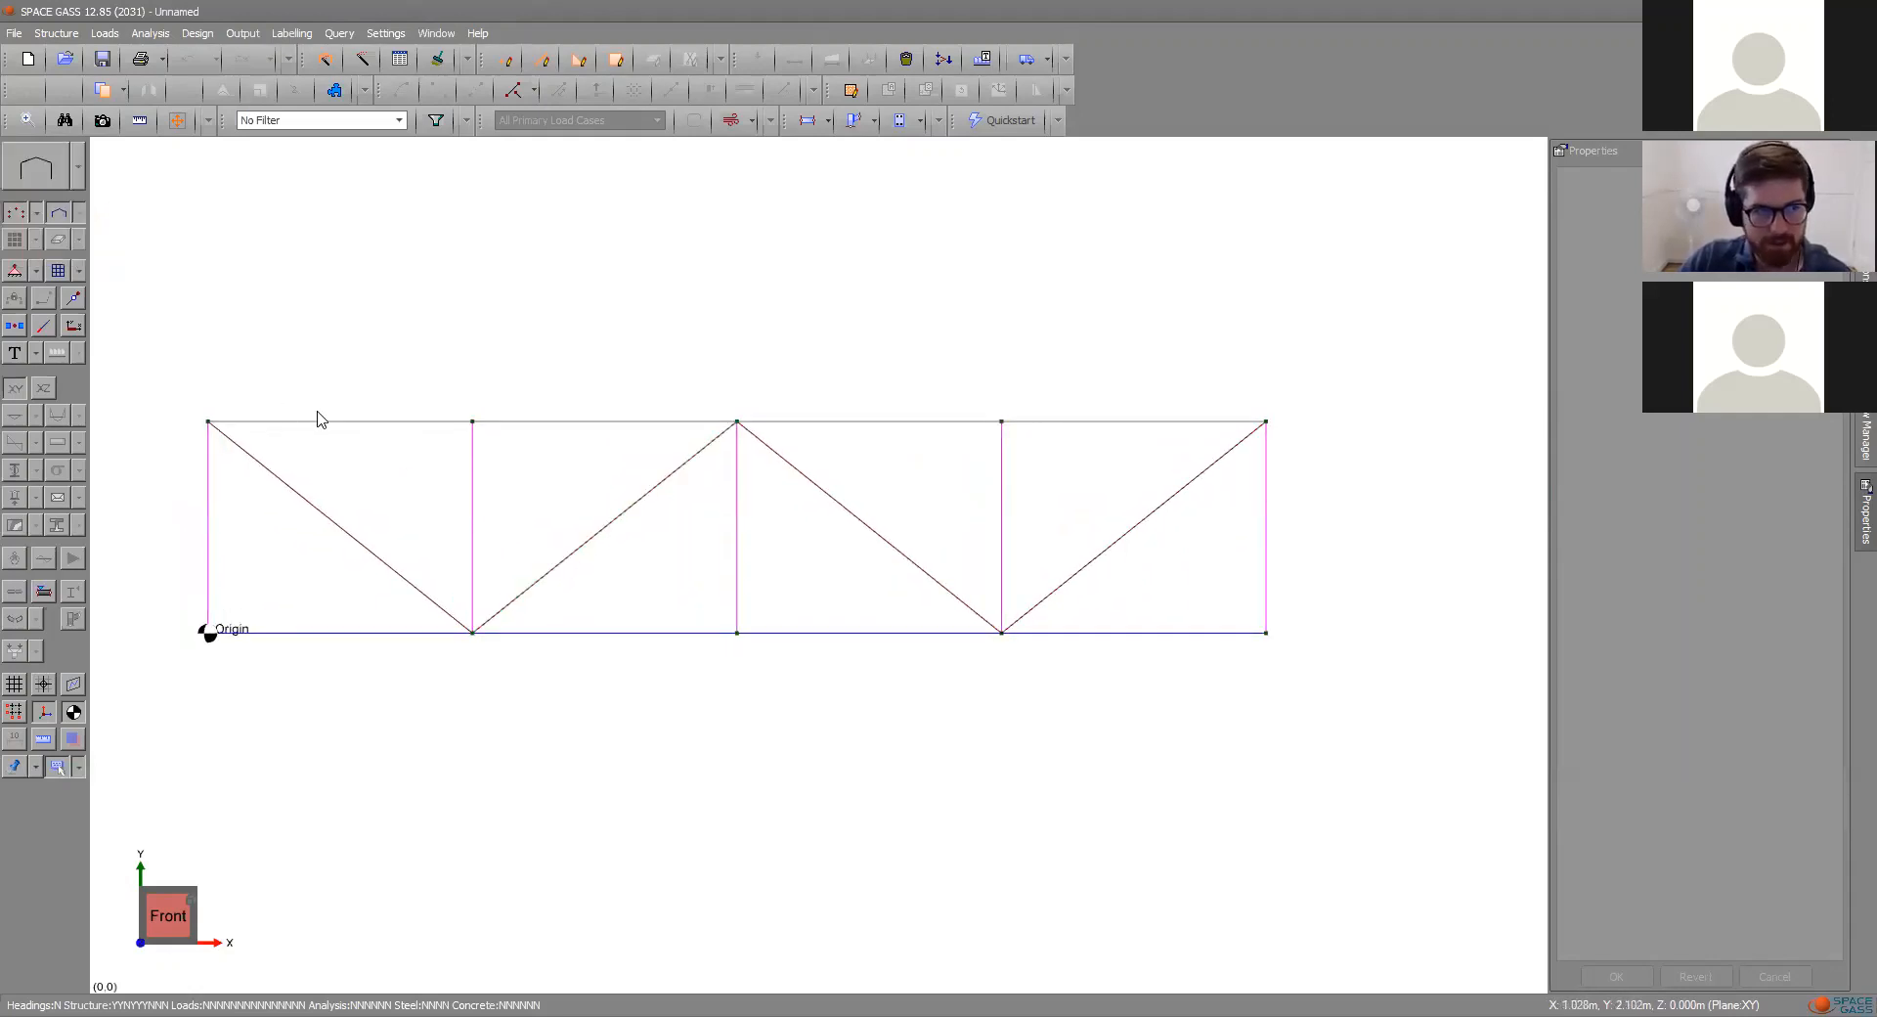
- Set the truss display to show node restraints and member end releases without the origin marker
left_click(15, 277)
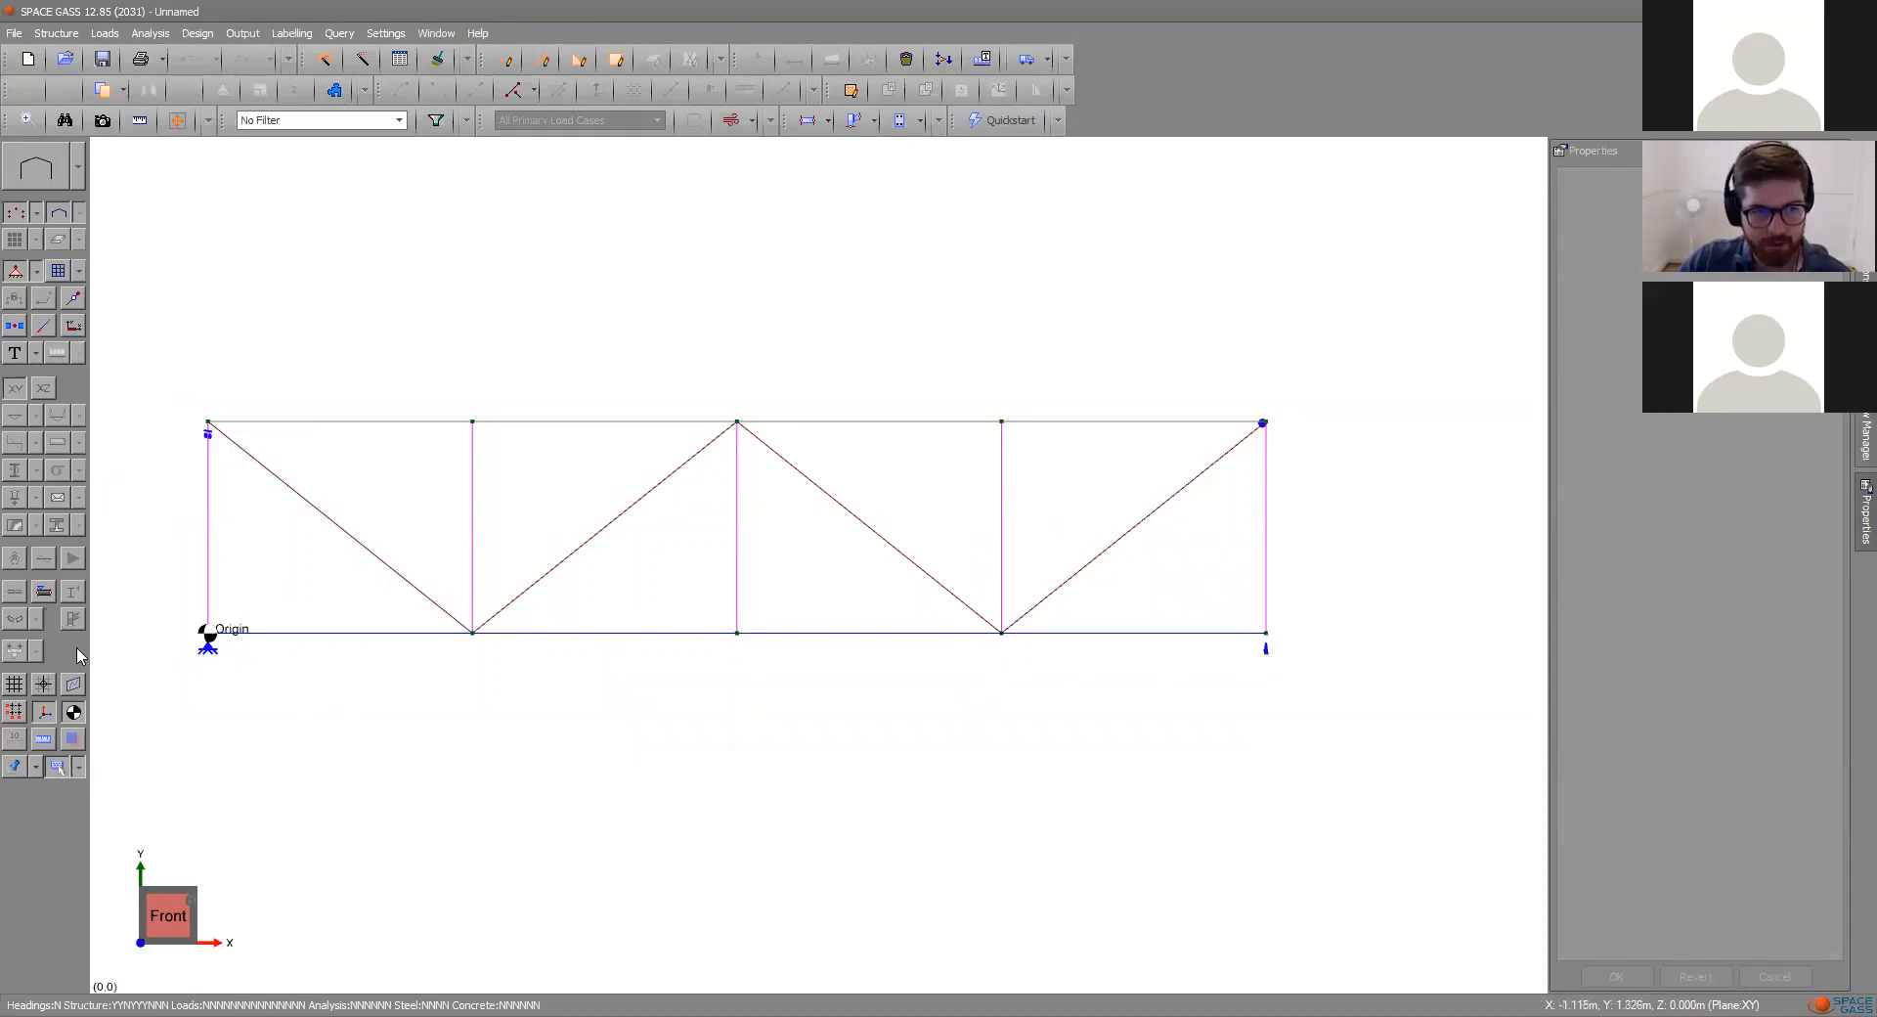
left_click(74, 713)
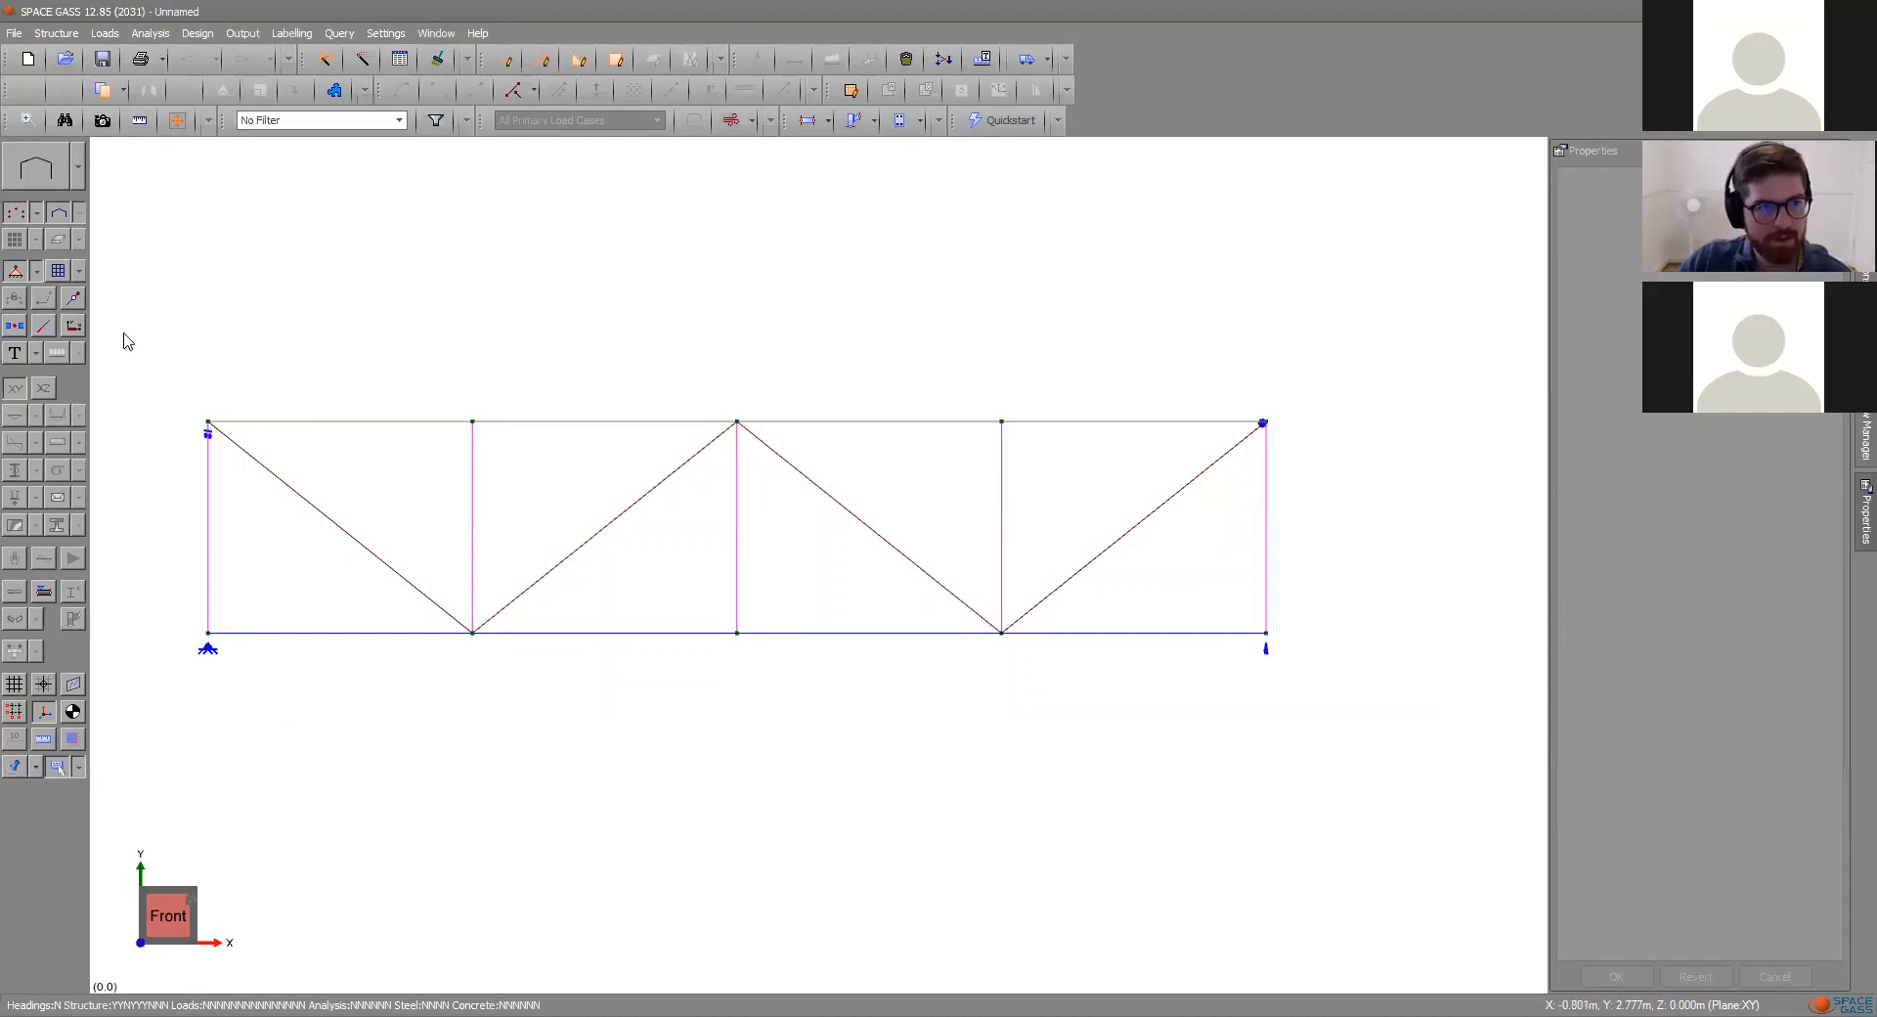
left_click(74, 299)
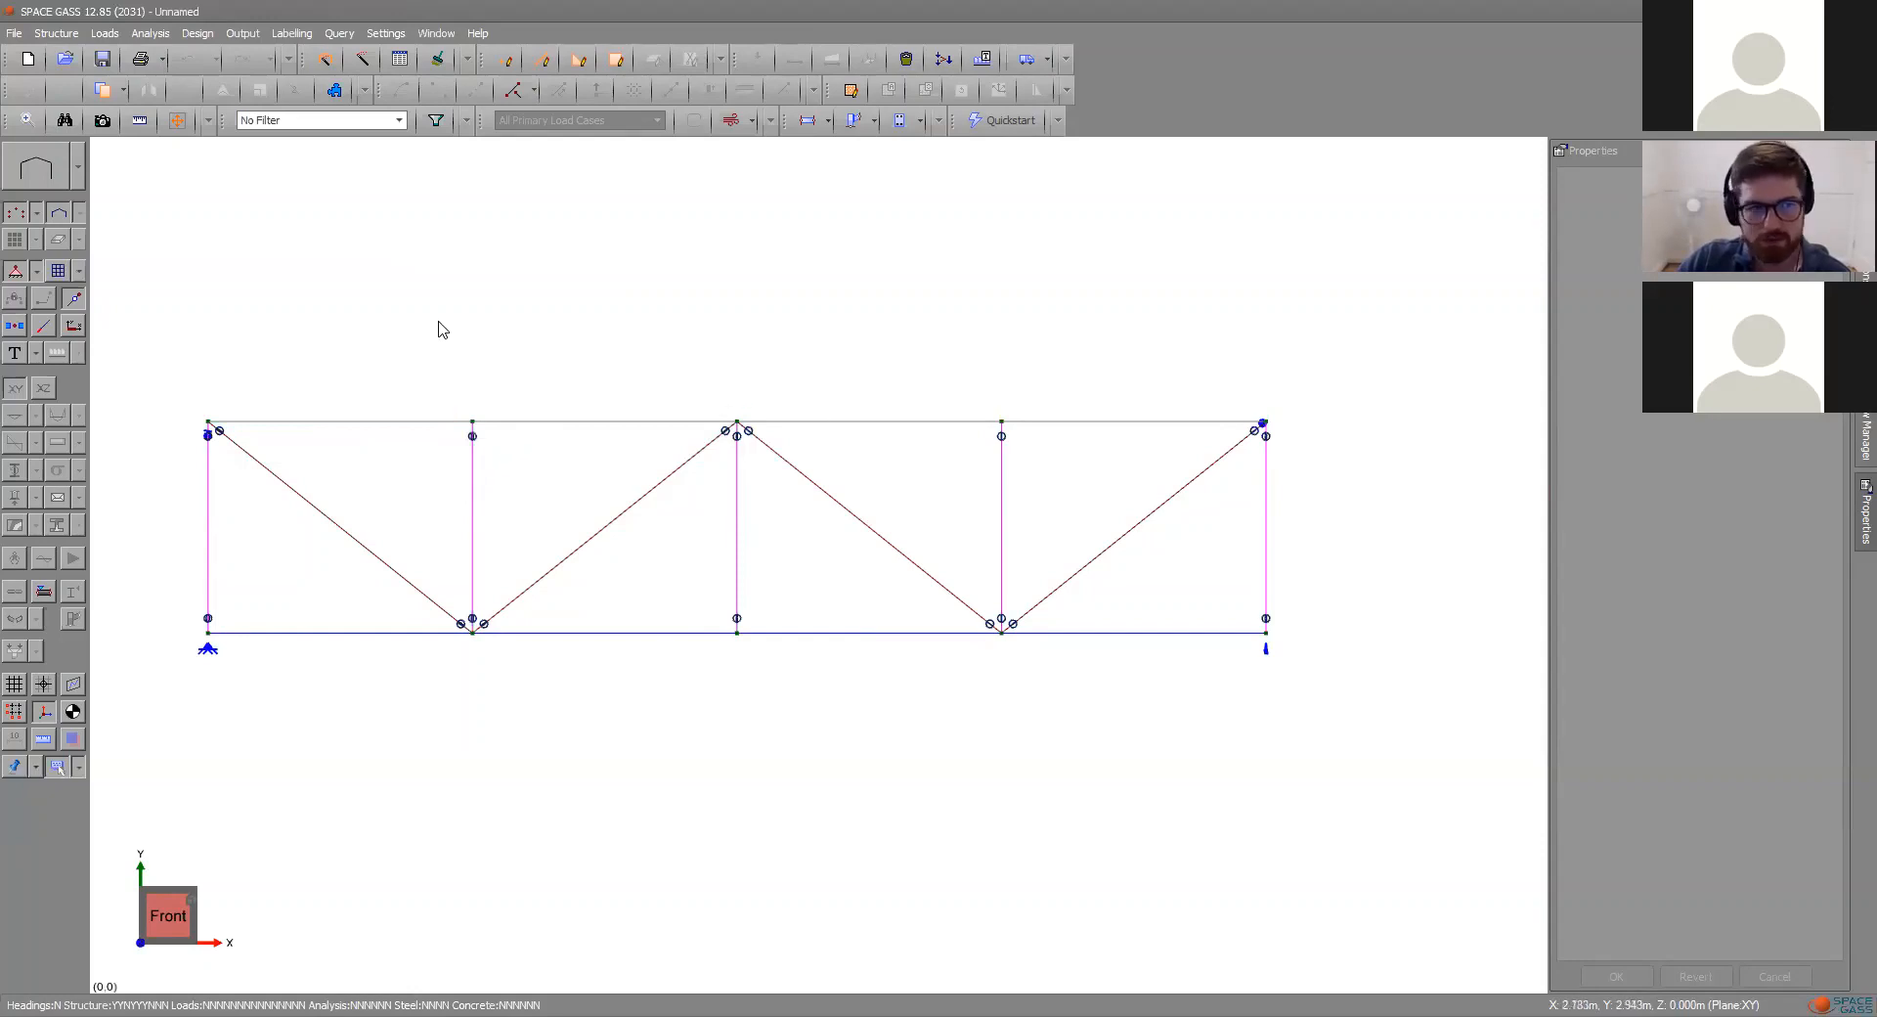
left_click(75, 304)
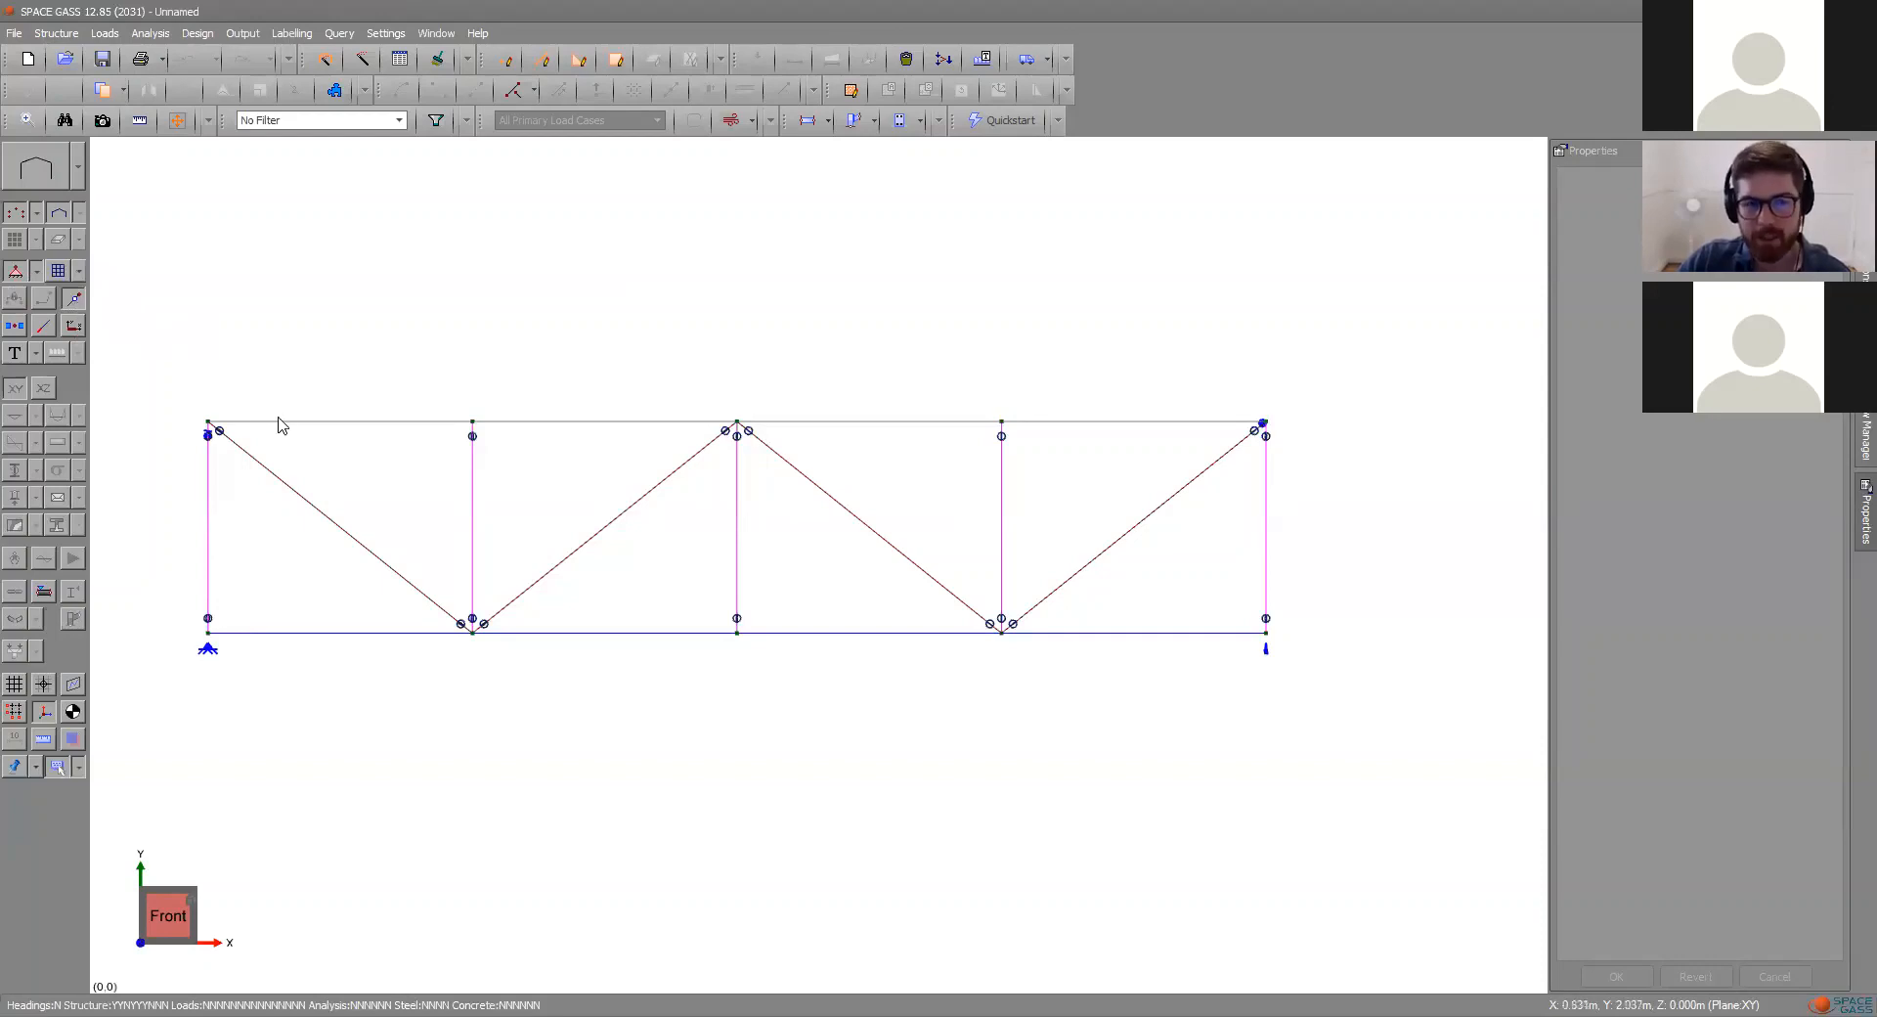
scroll(277, 493, "down", 1)
scroll(260, 502, "up", 1)
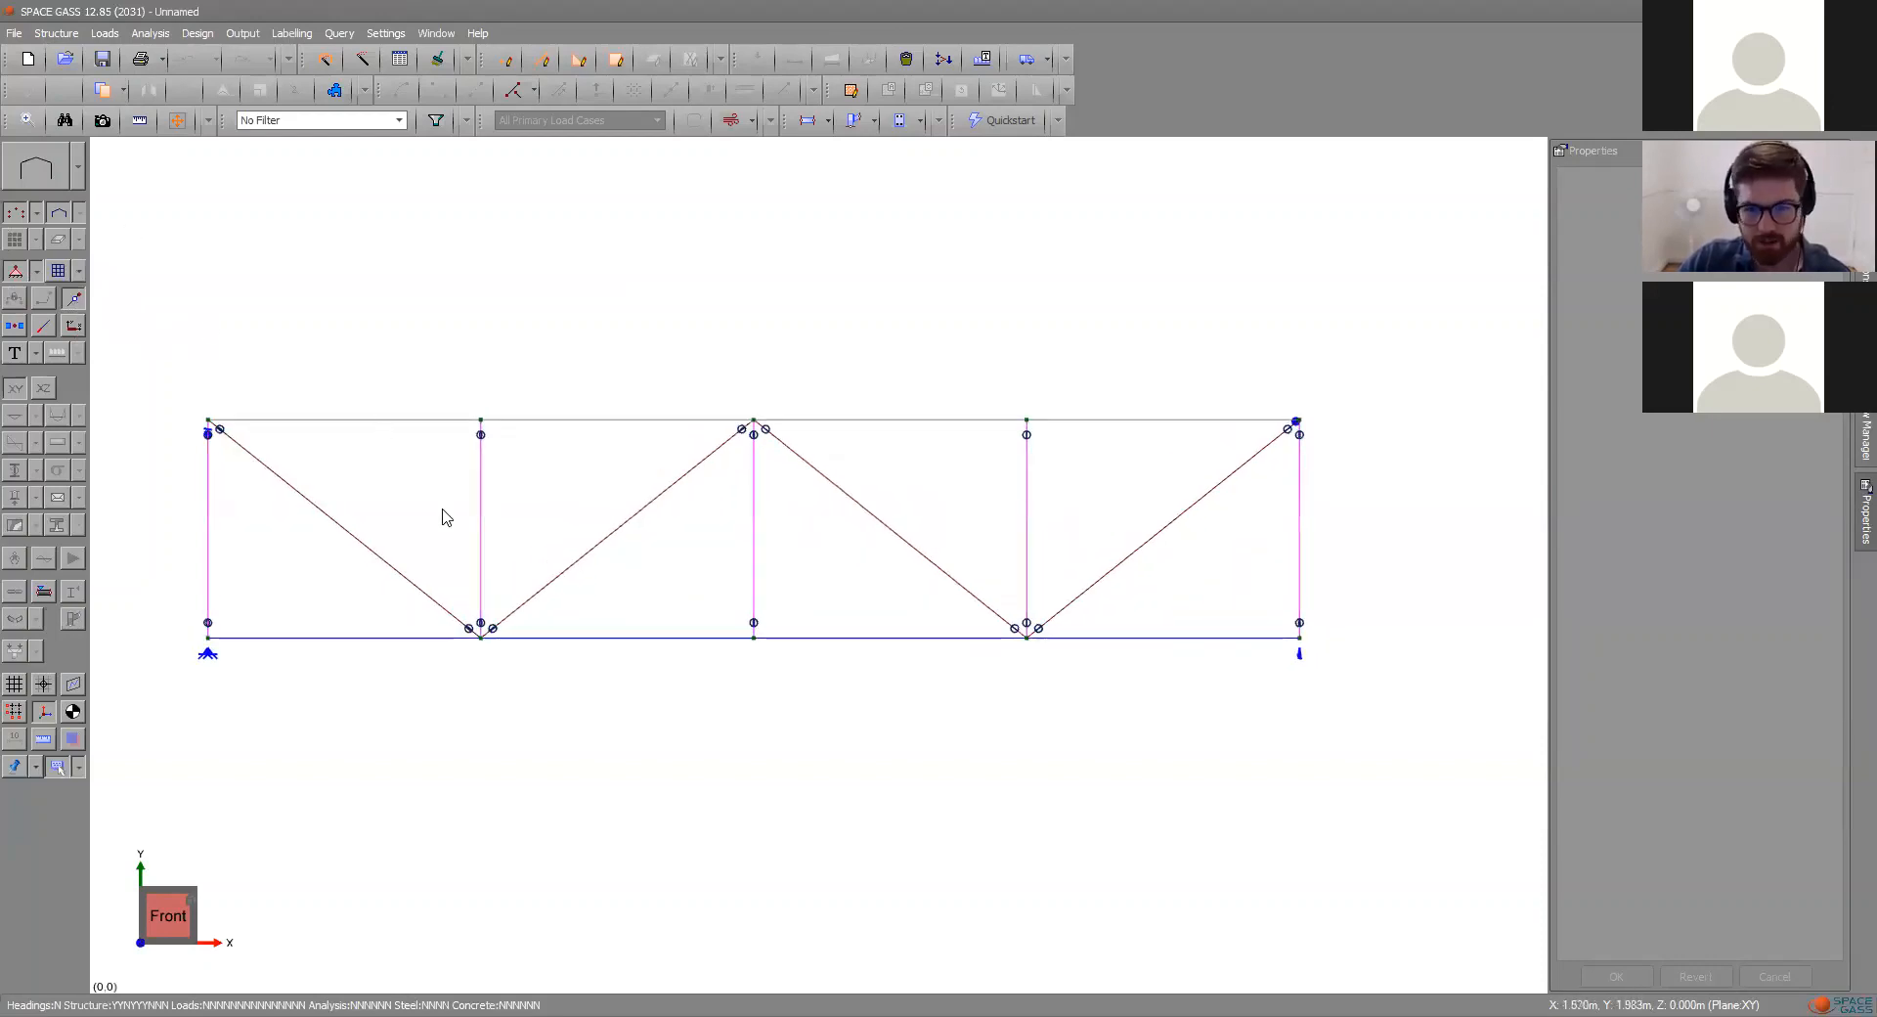
scroll(443, 515, "down", 1)
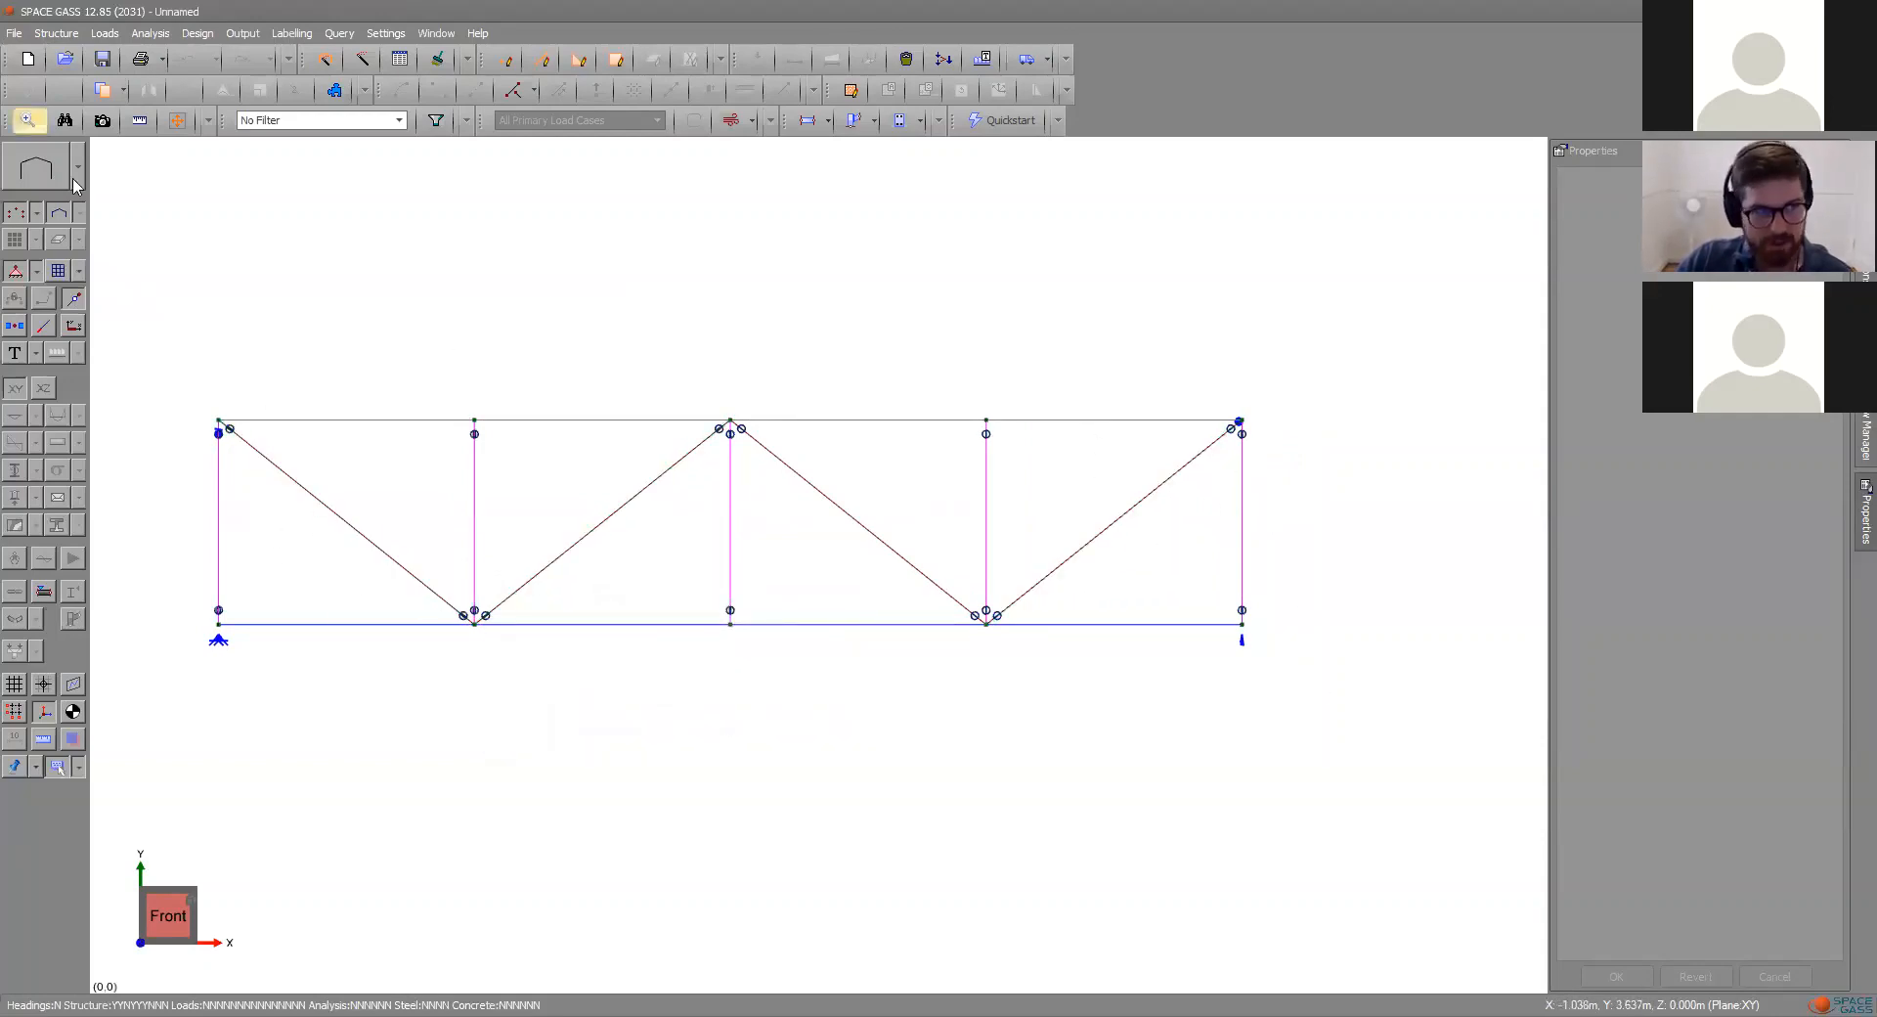
right_click(141, 296)
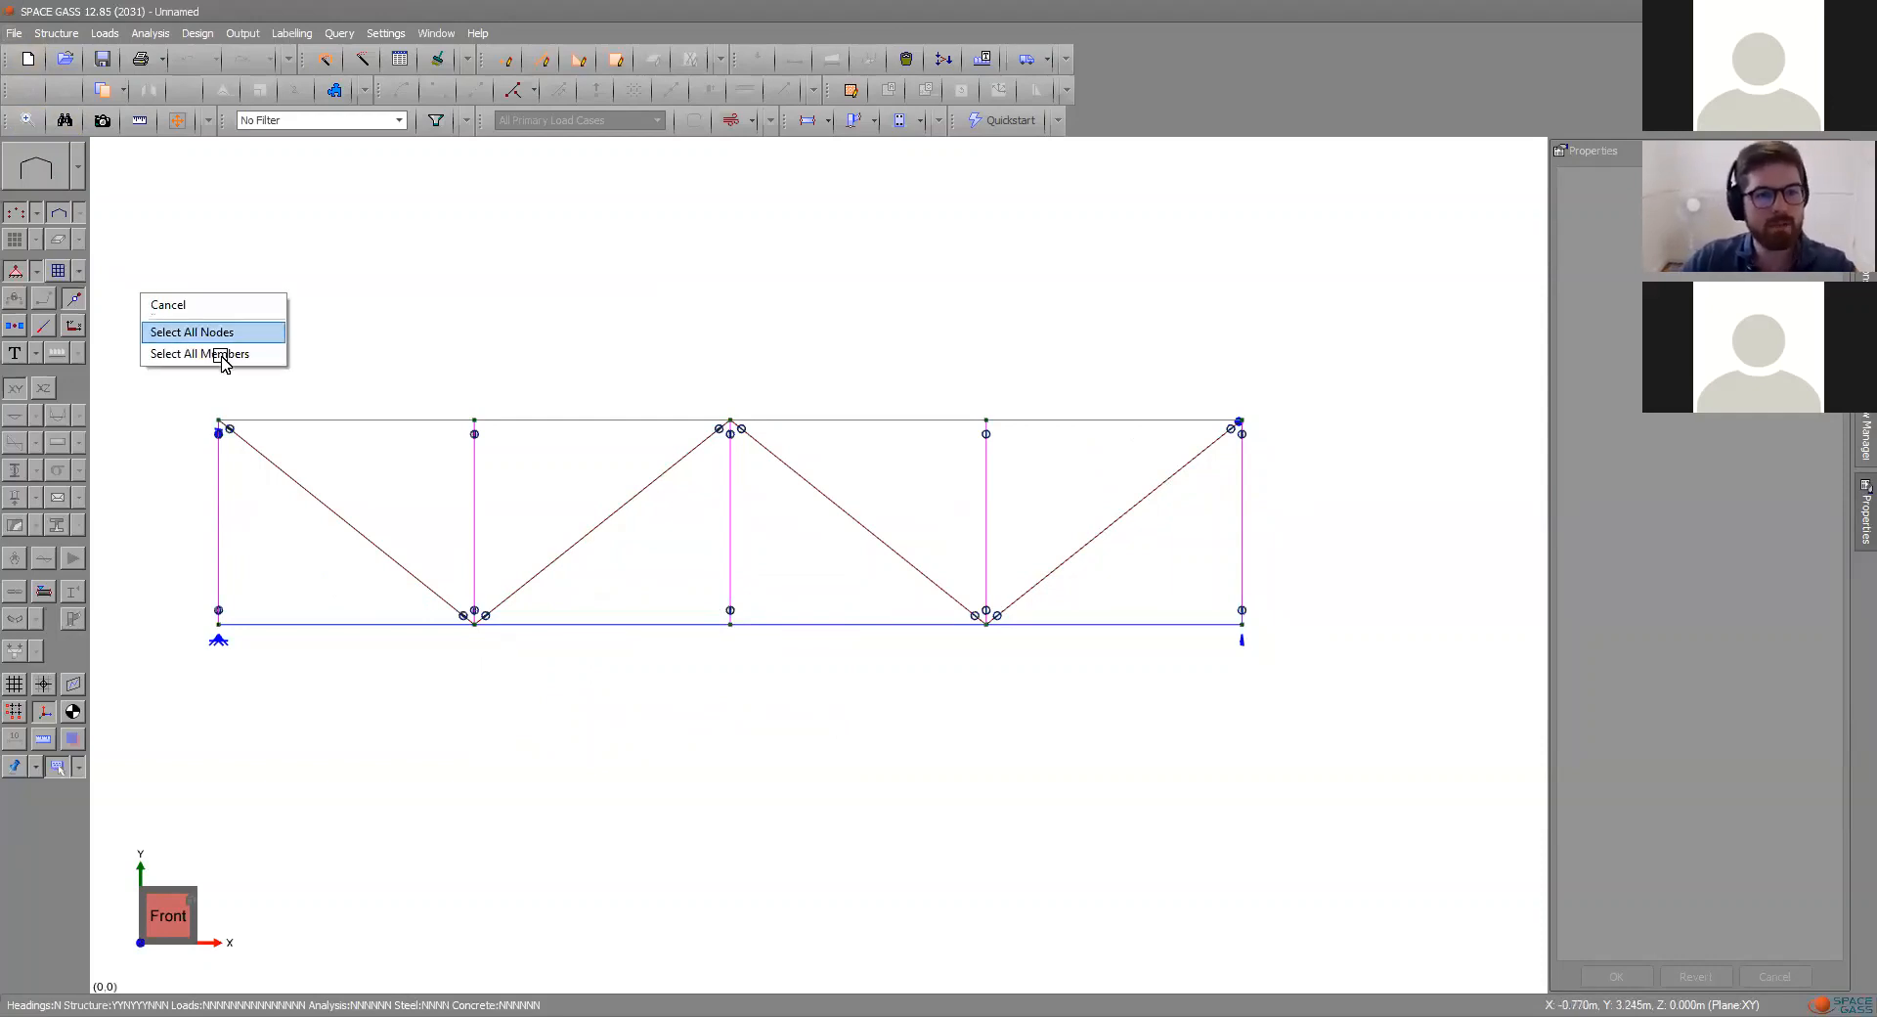
left_click(200, 333)
left_click(154, 291)
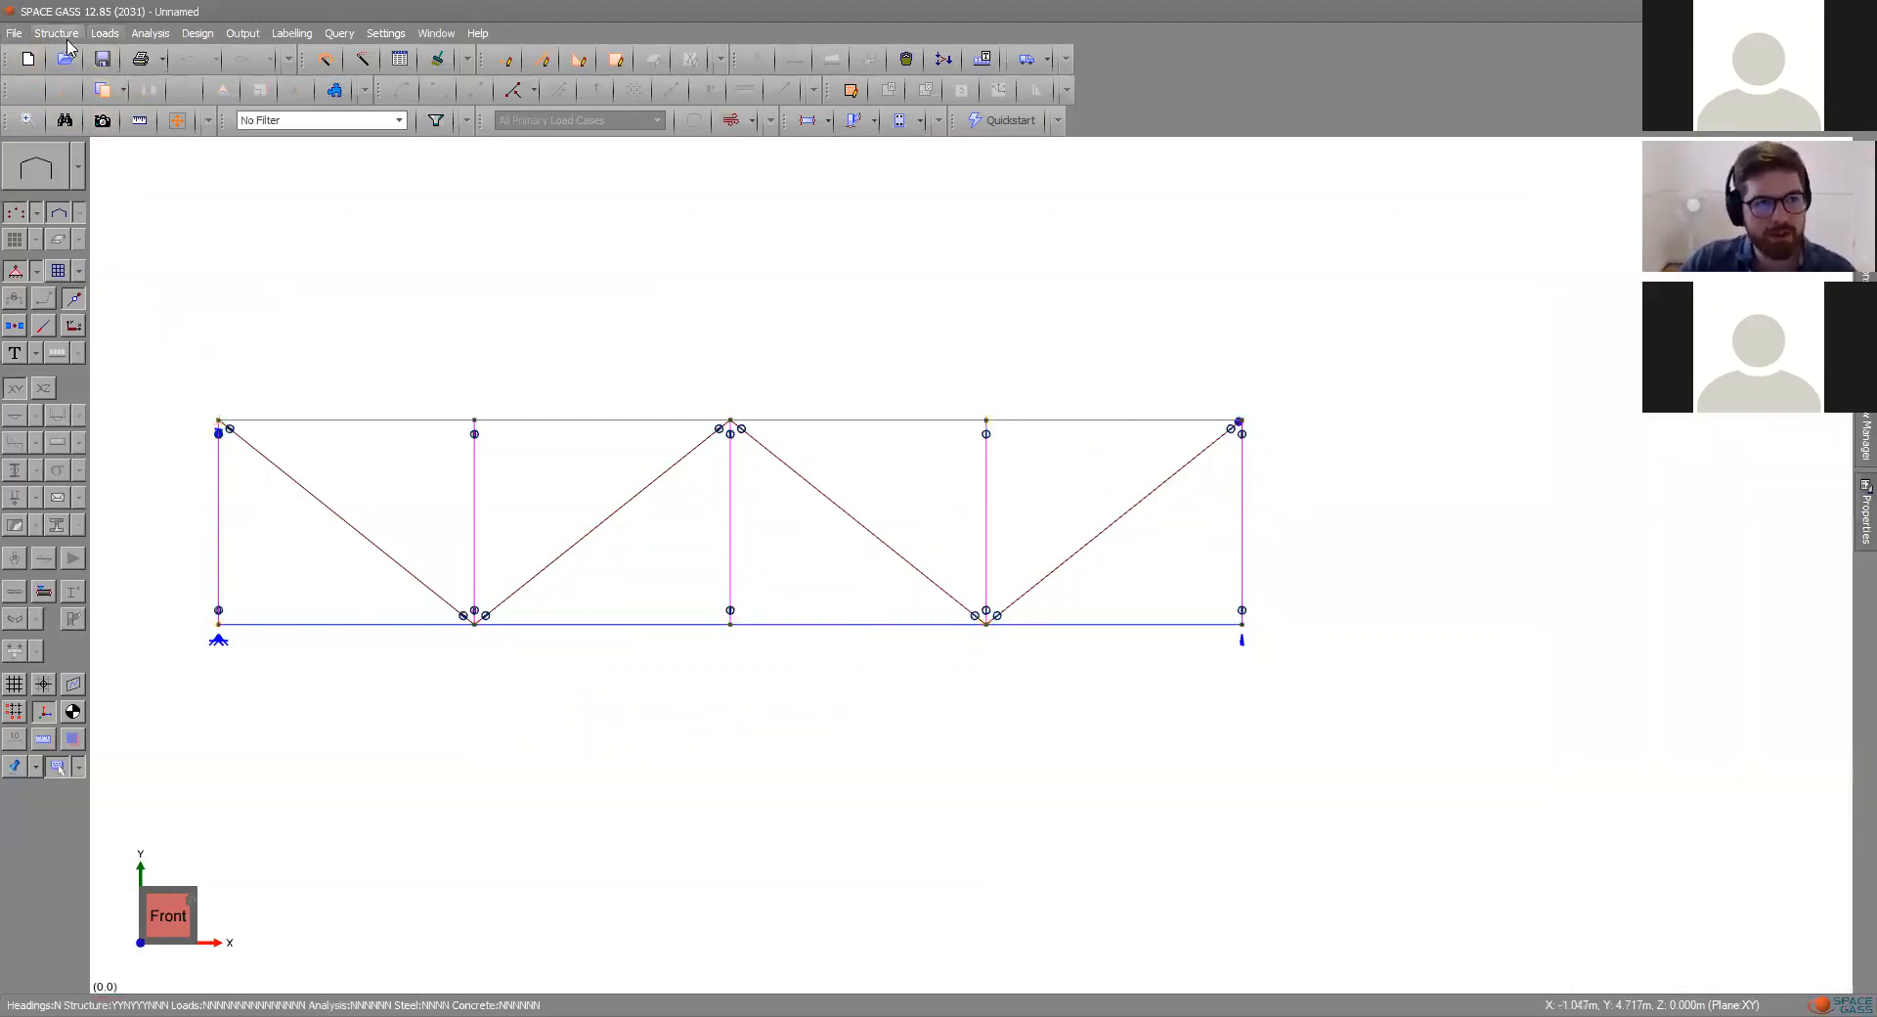
left_click(67, 40)
mouse_move(244, 206)
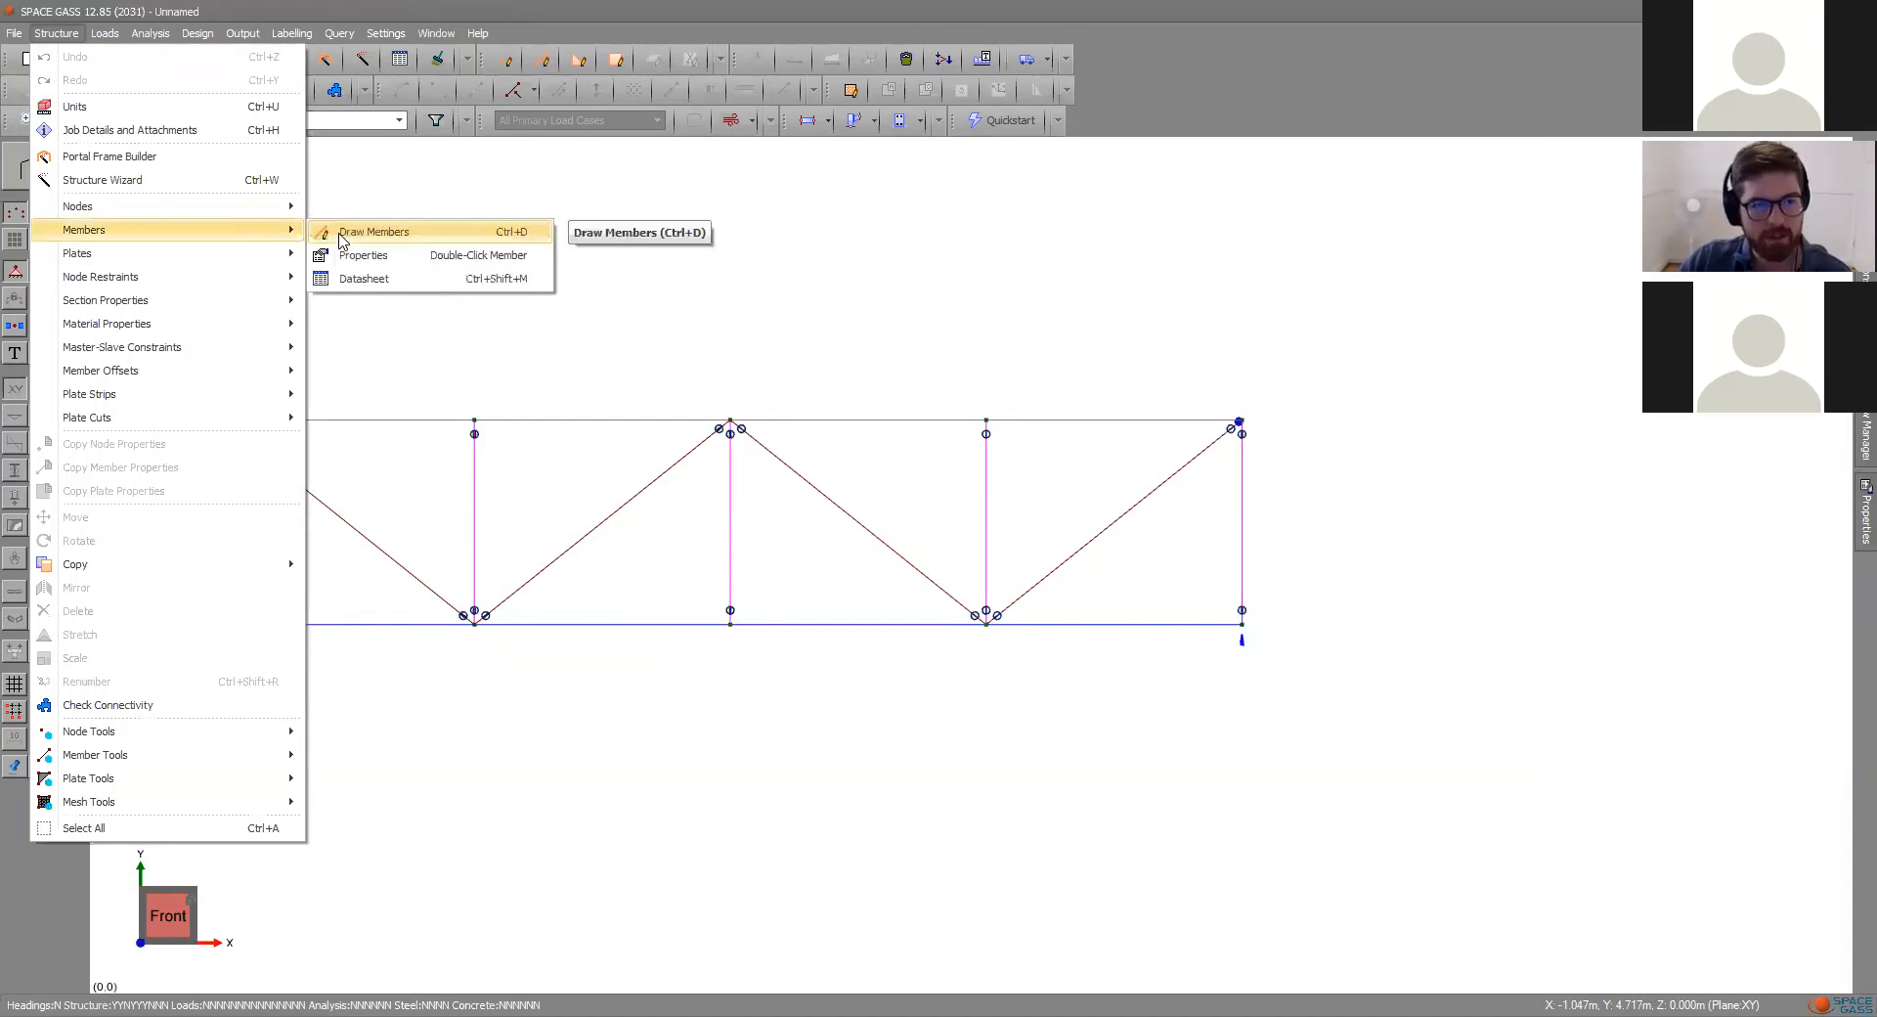
left_click(340, 233)
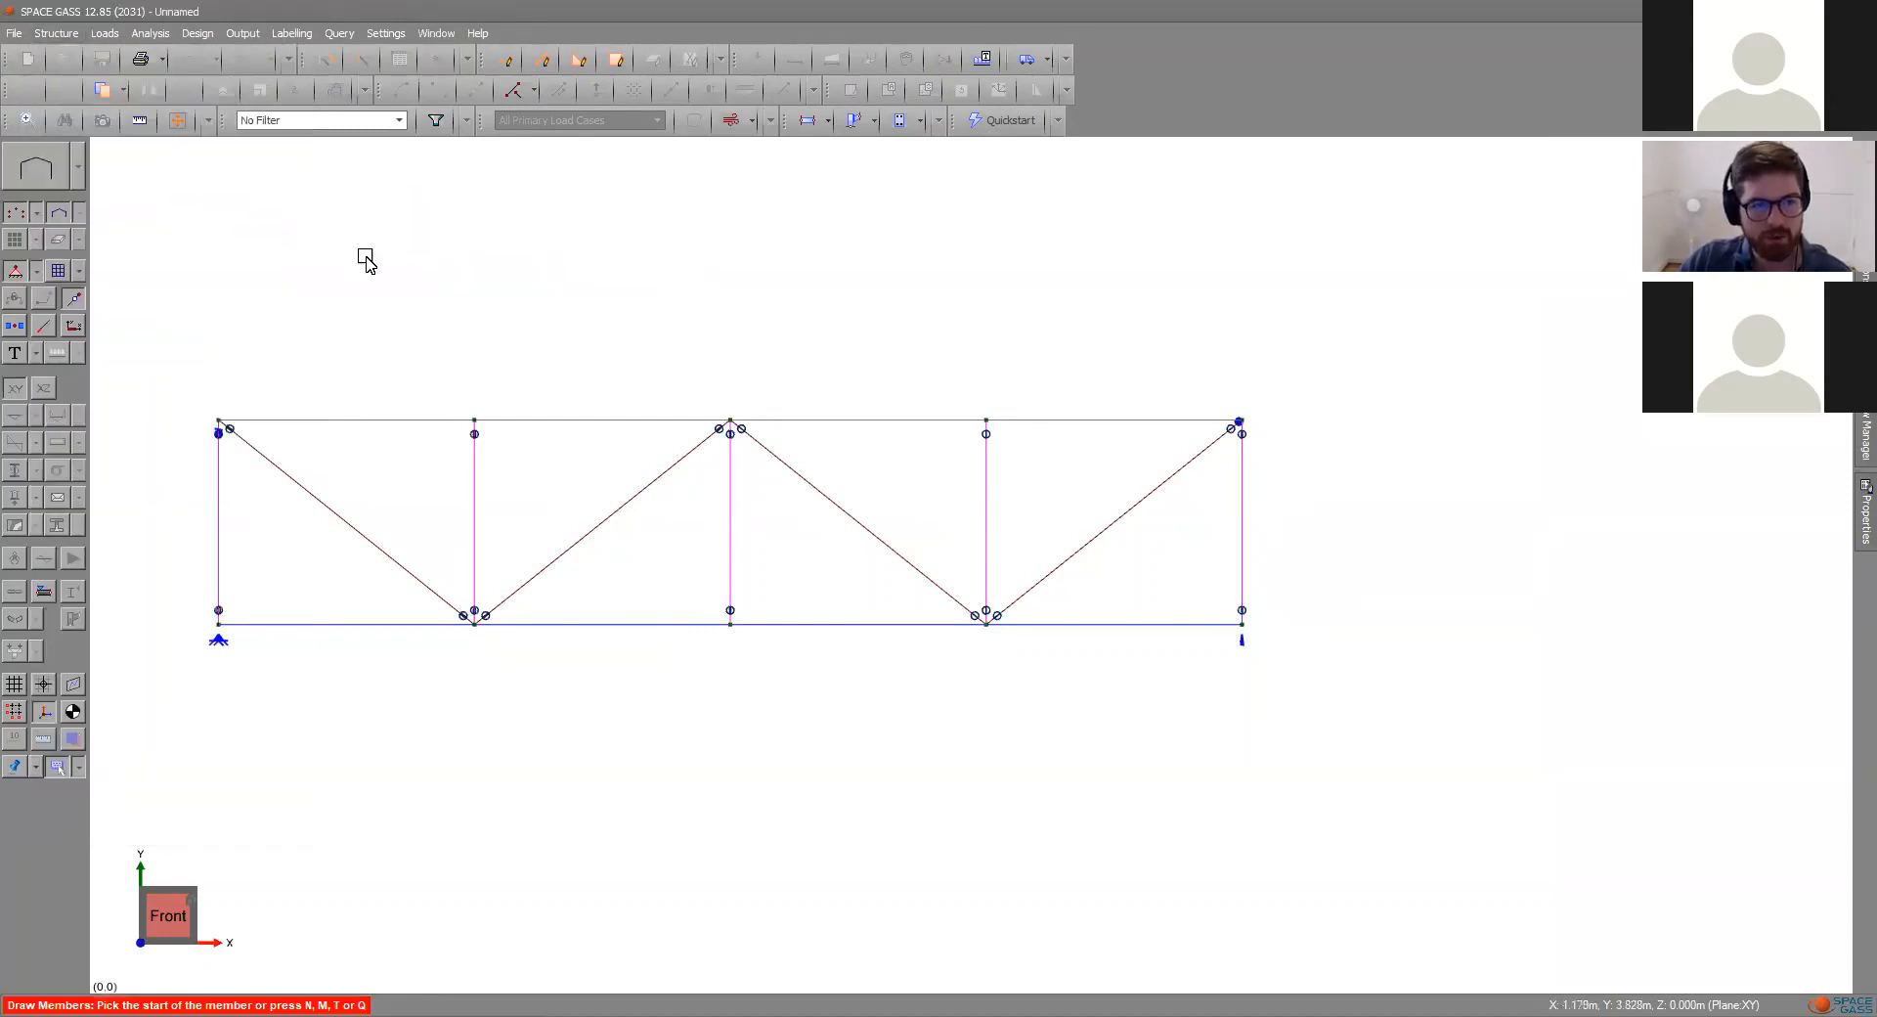
left_click(476, 424)
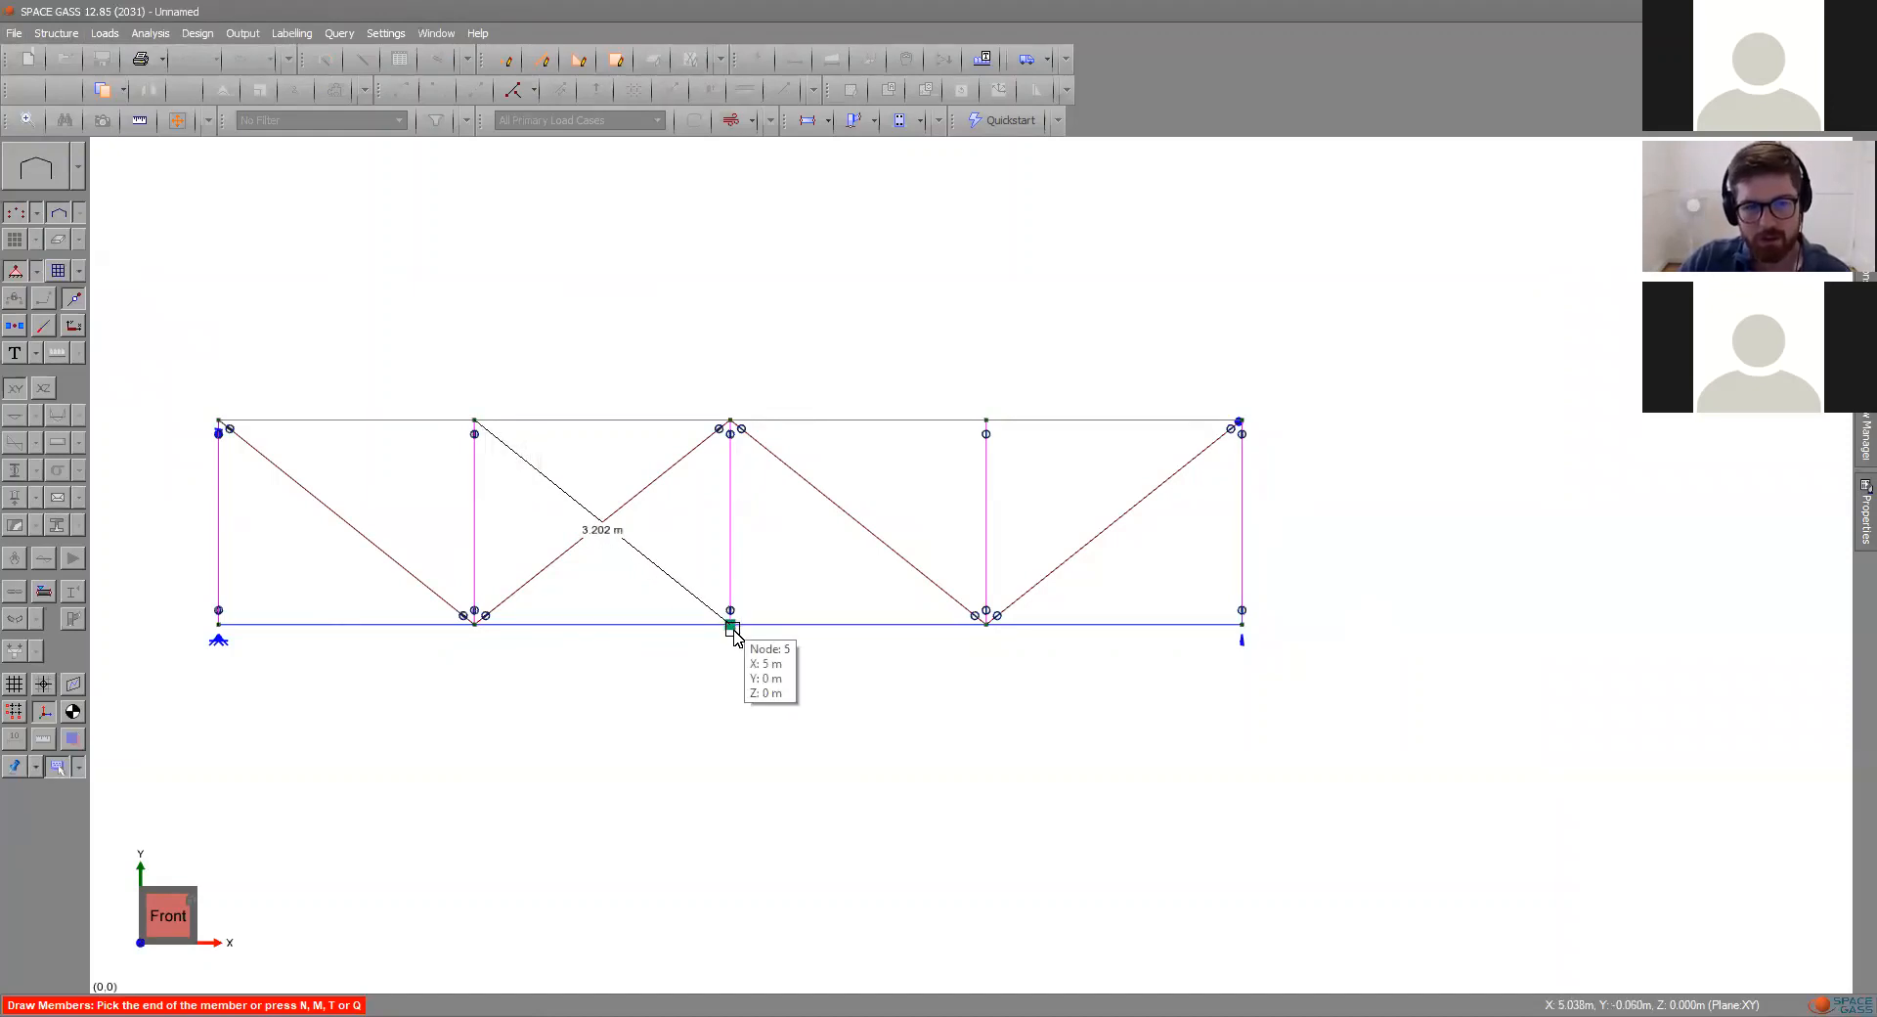
key("Escape")
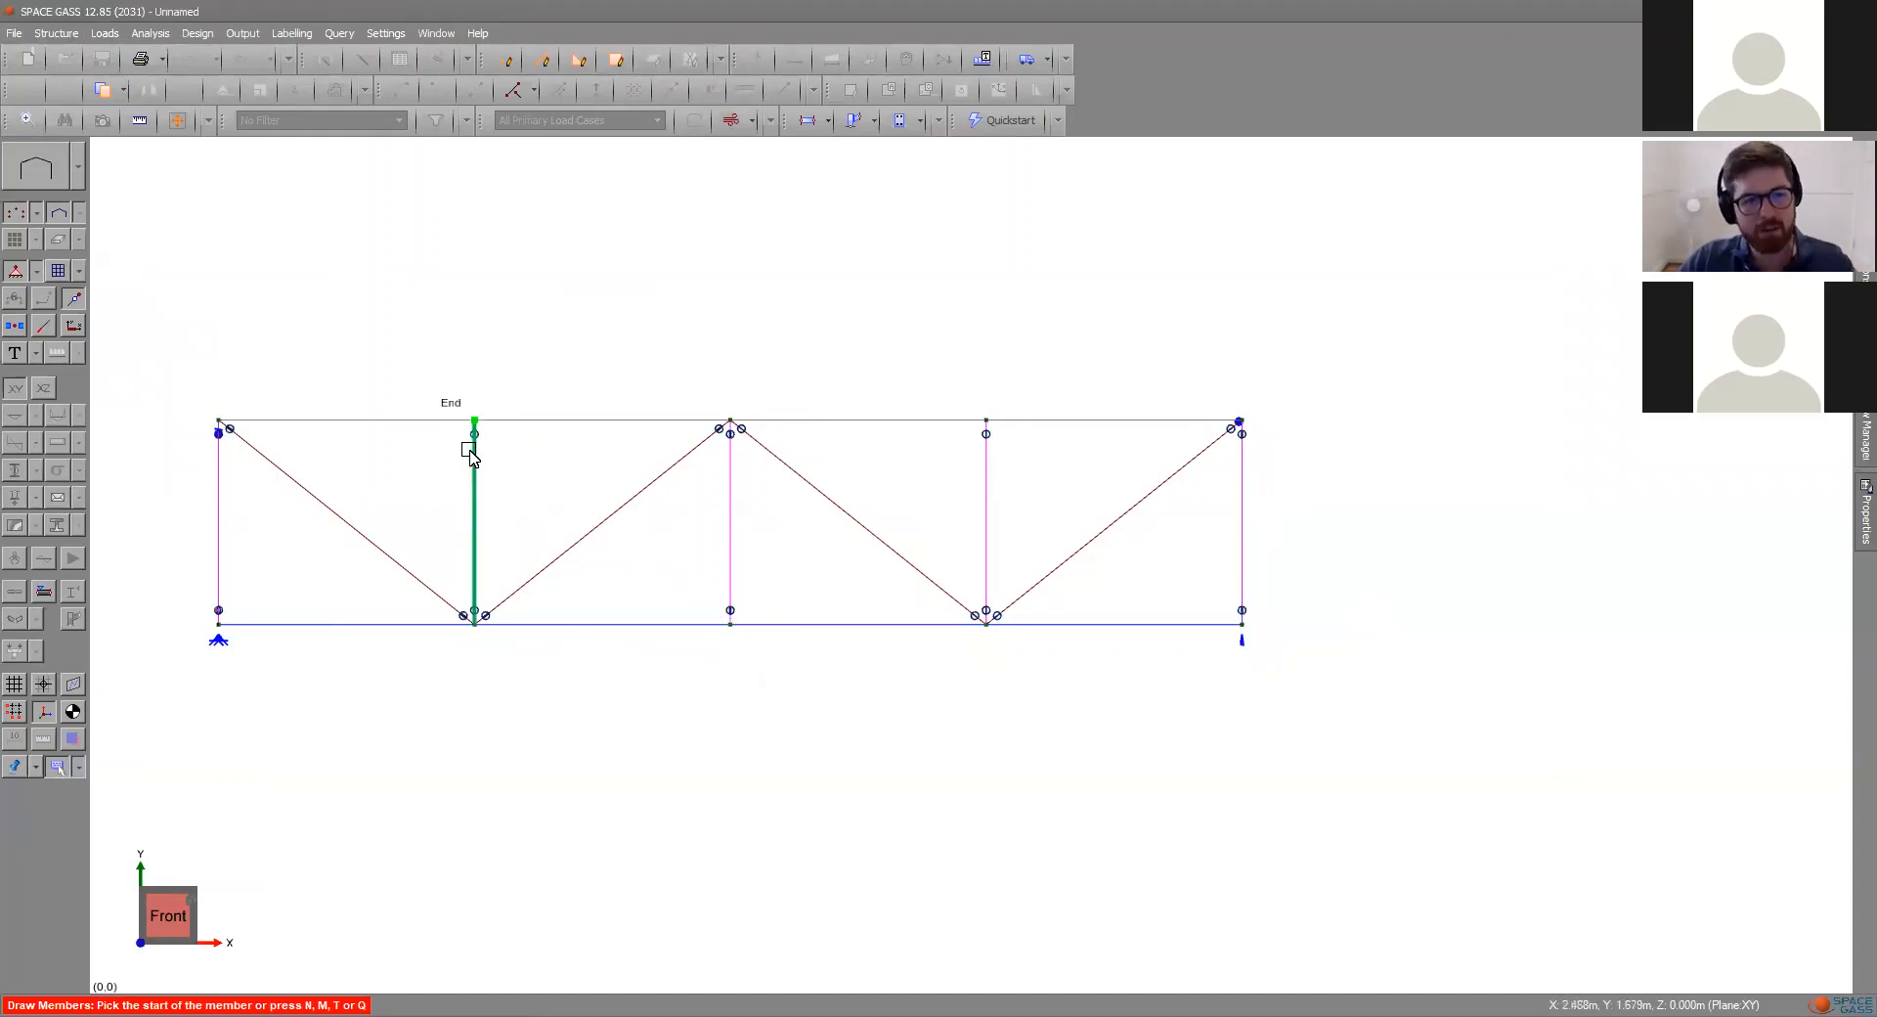
key("Escape")
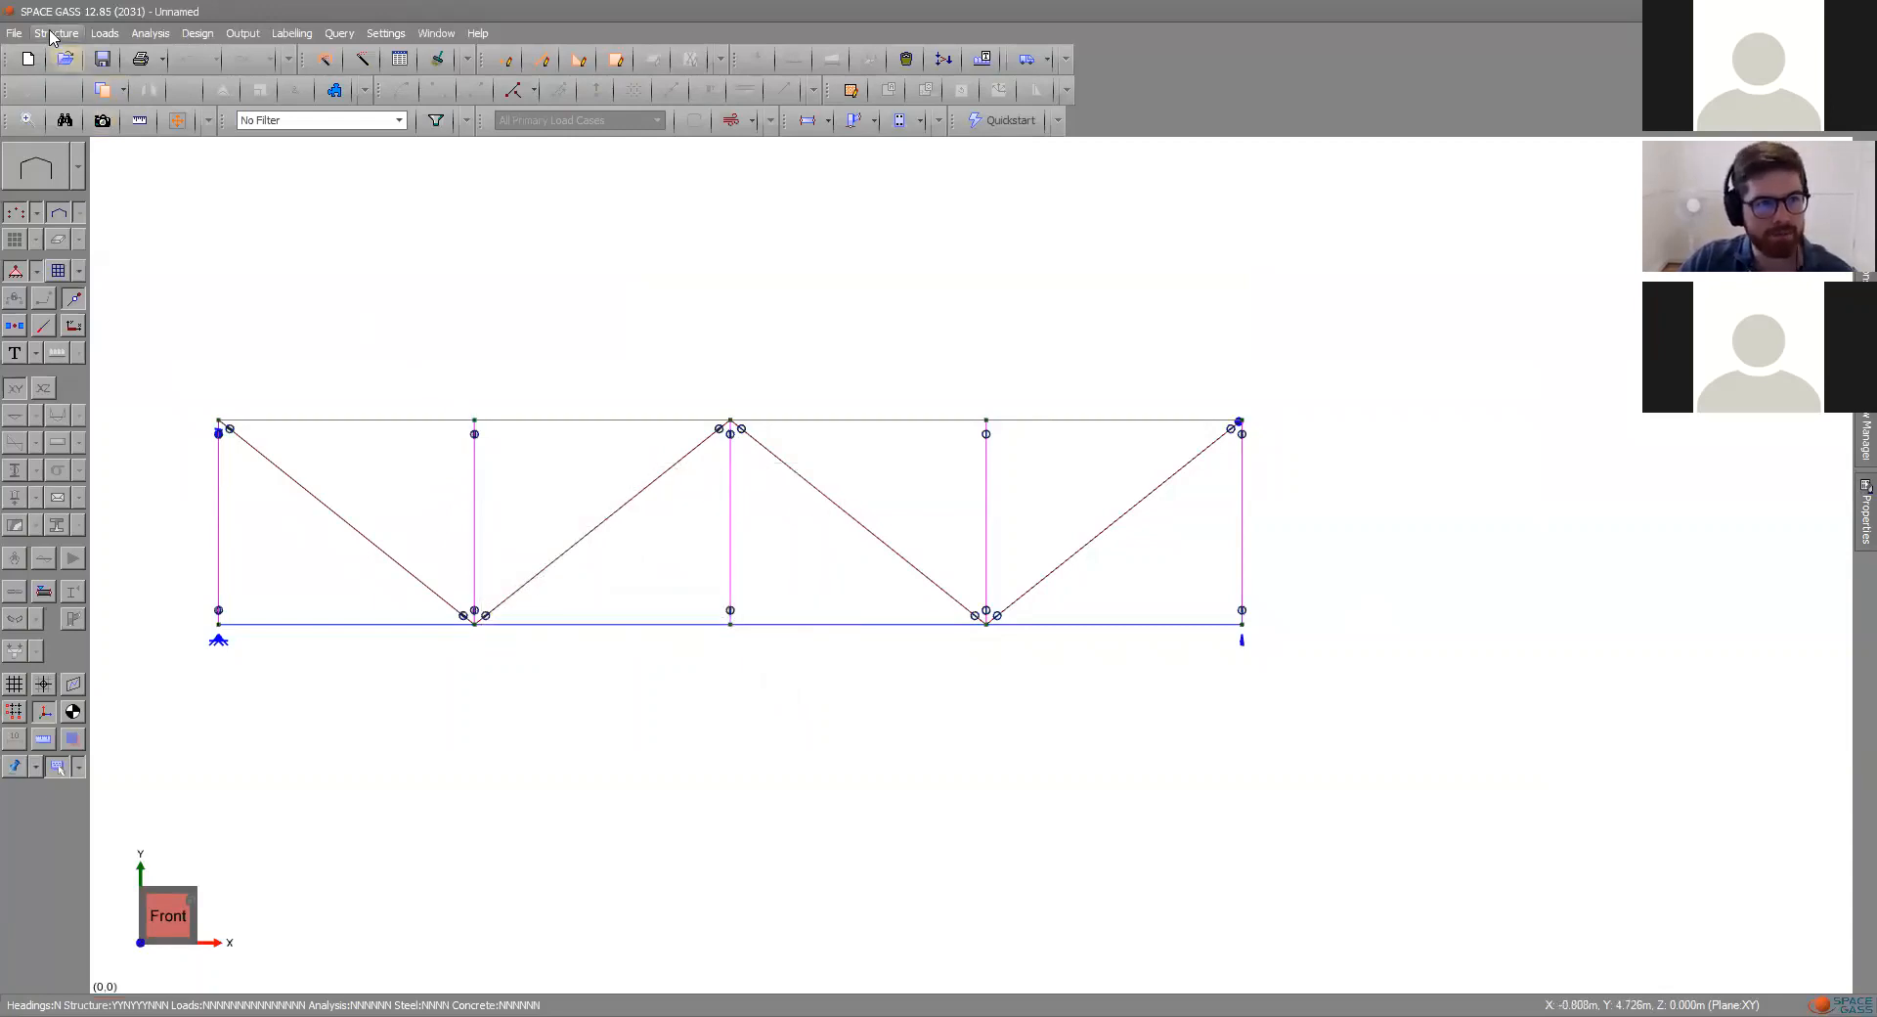
- Draw a diagonal member from the top-chord node at X 2.5 m to the bottom-chord node at X 5 m, and undo it
left_click(54, 34)
left_click(151, 236)
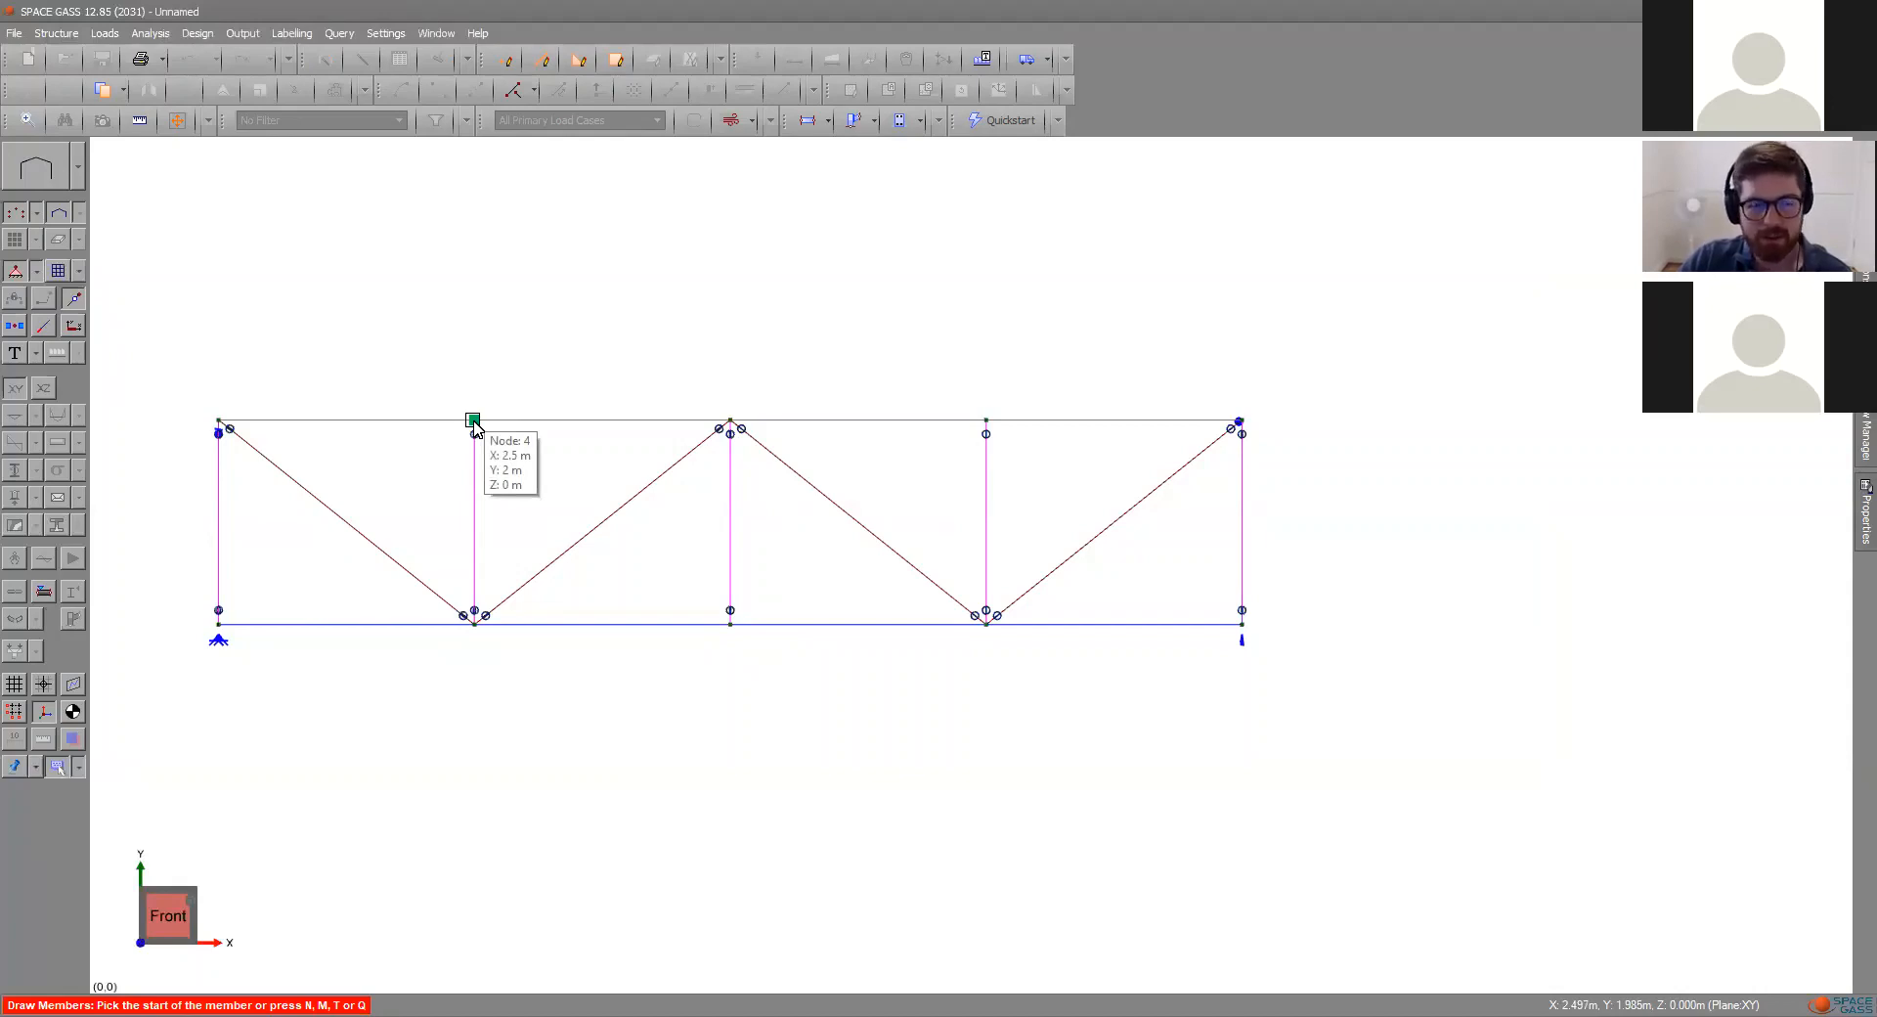
left_click(473, 421)
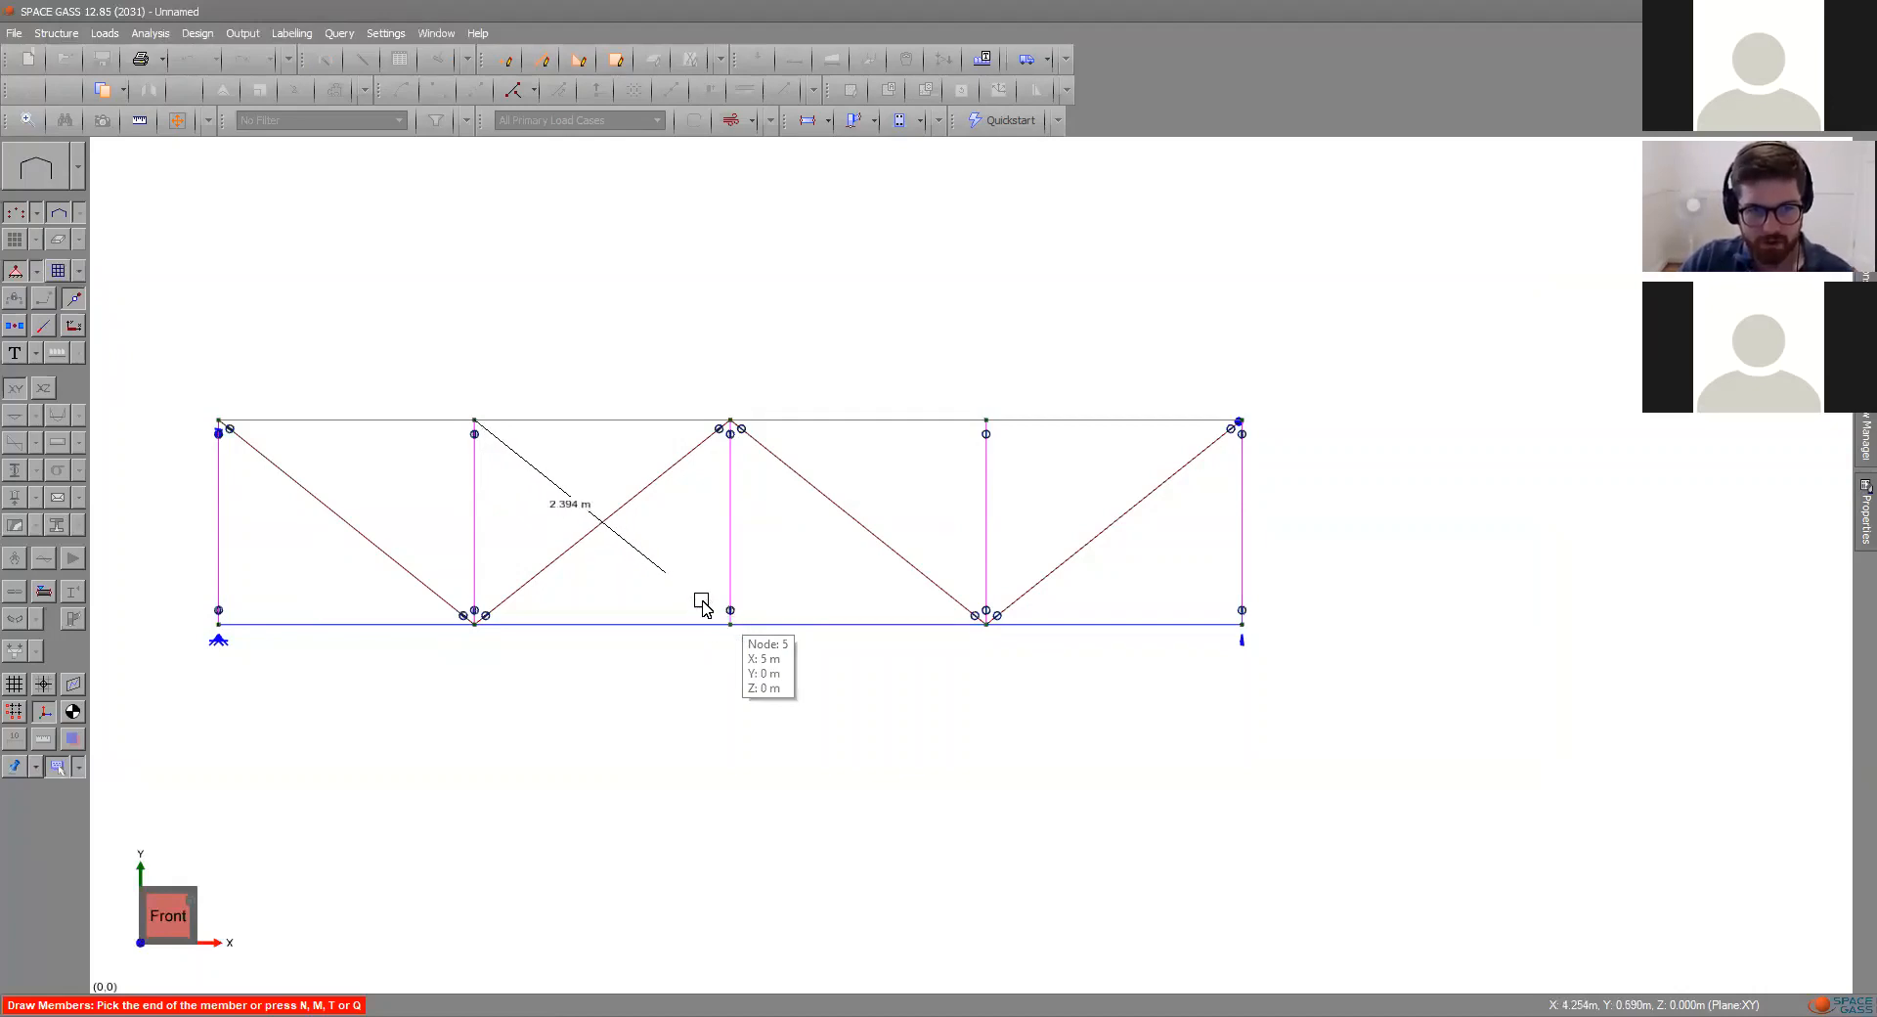
left_click(728, 623)
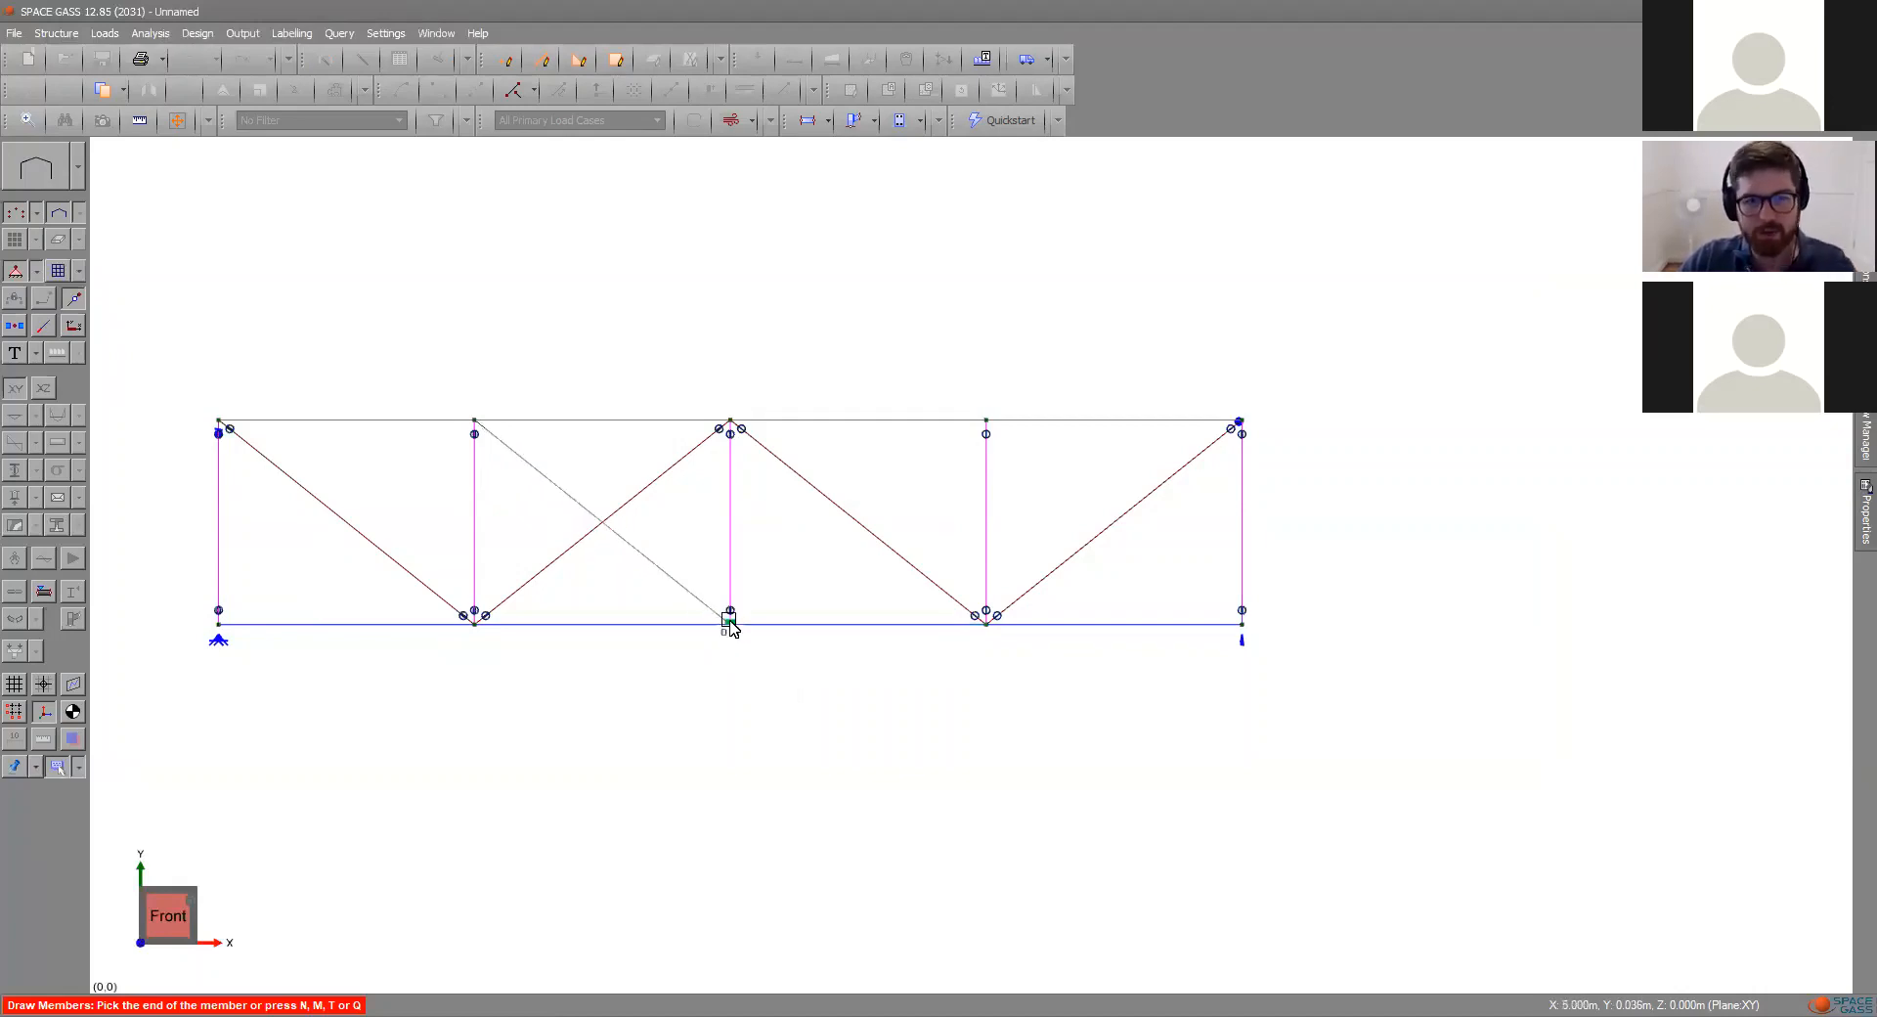
key("Escape")
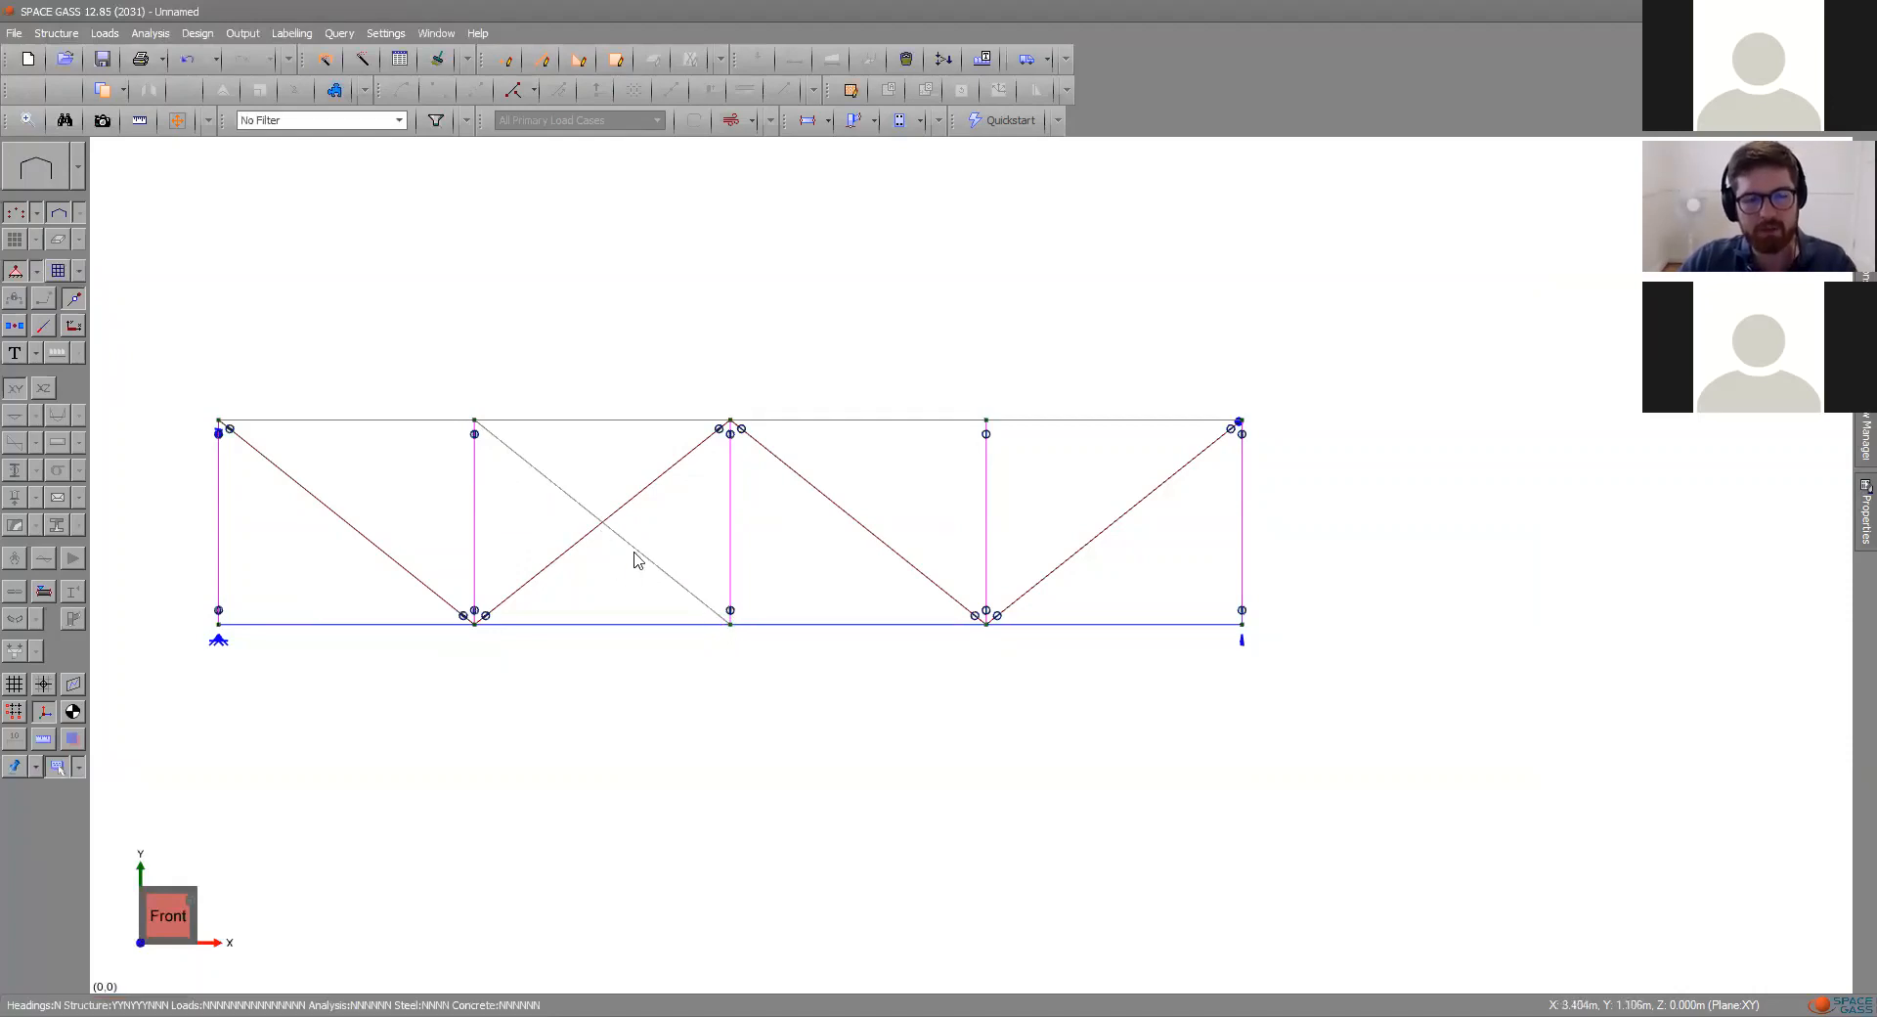
key("ctrl+z")
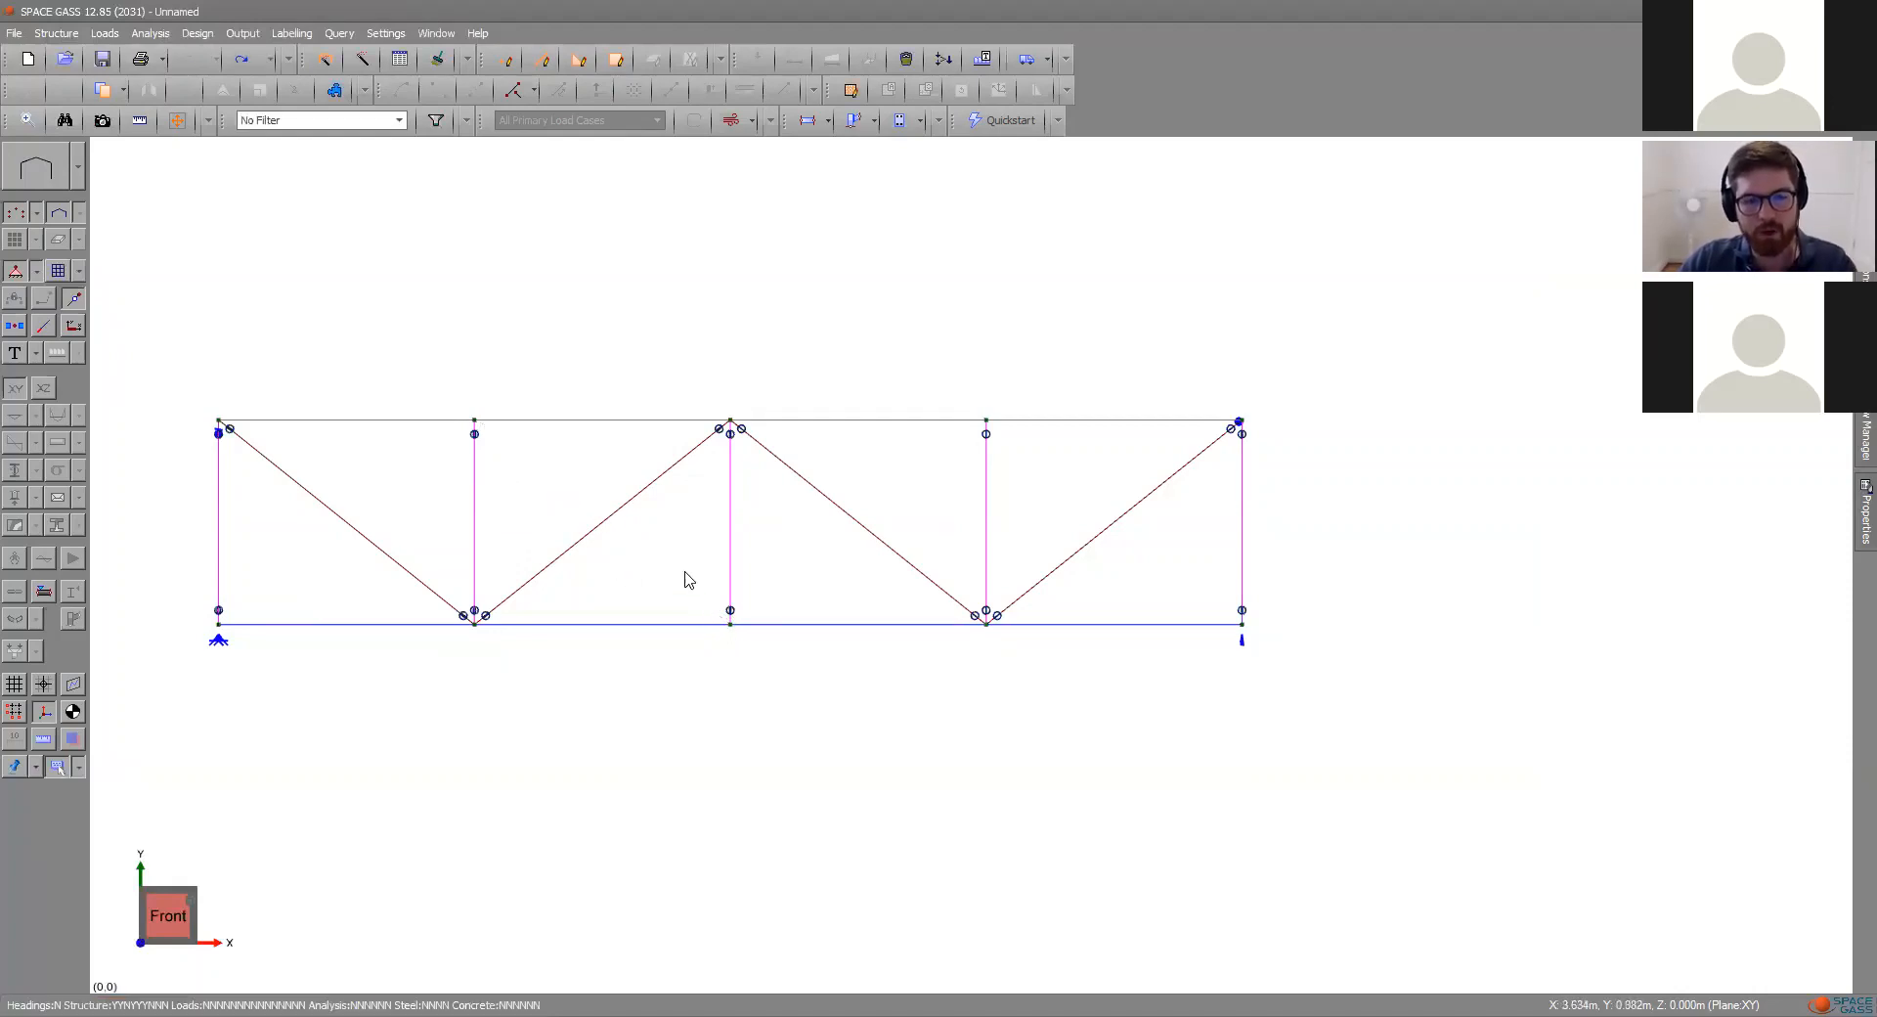
- Draw seven loose nodes at scattered positions inside and just below the truss
left_click(68, 37)
mouse_move(207, 218)
left_click(333, 209)
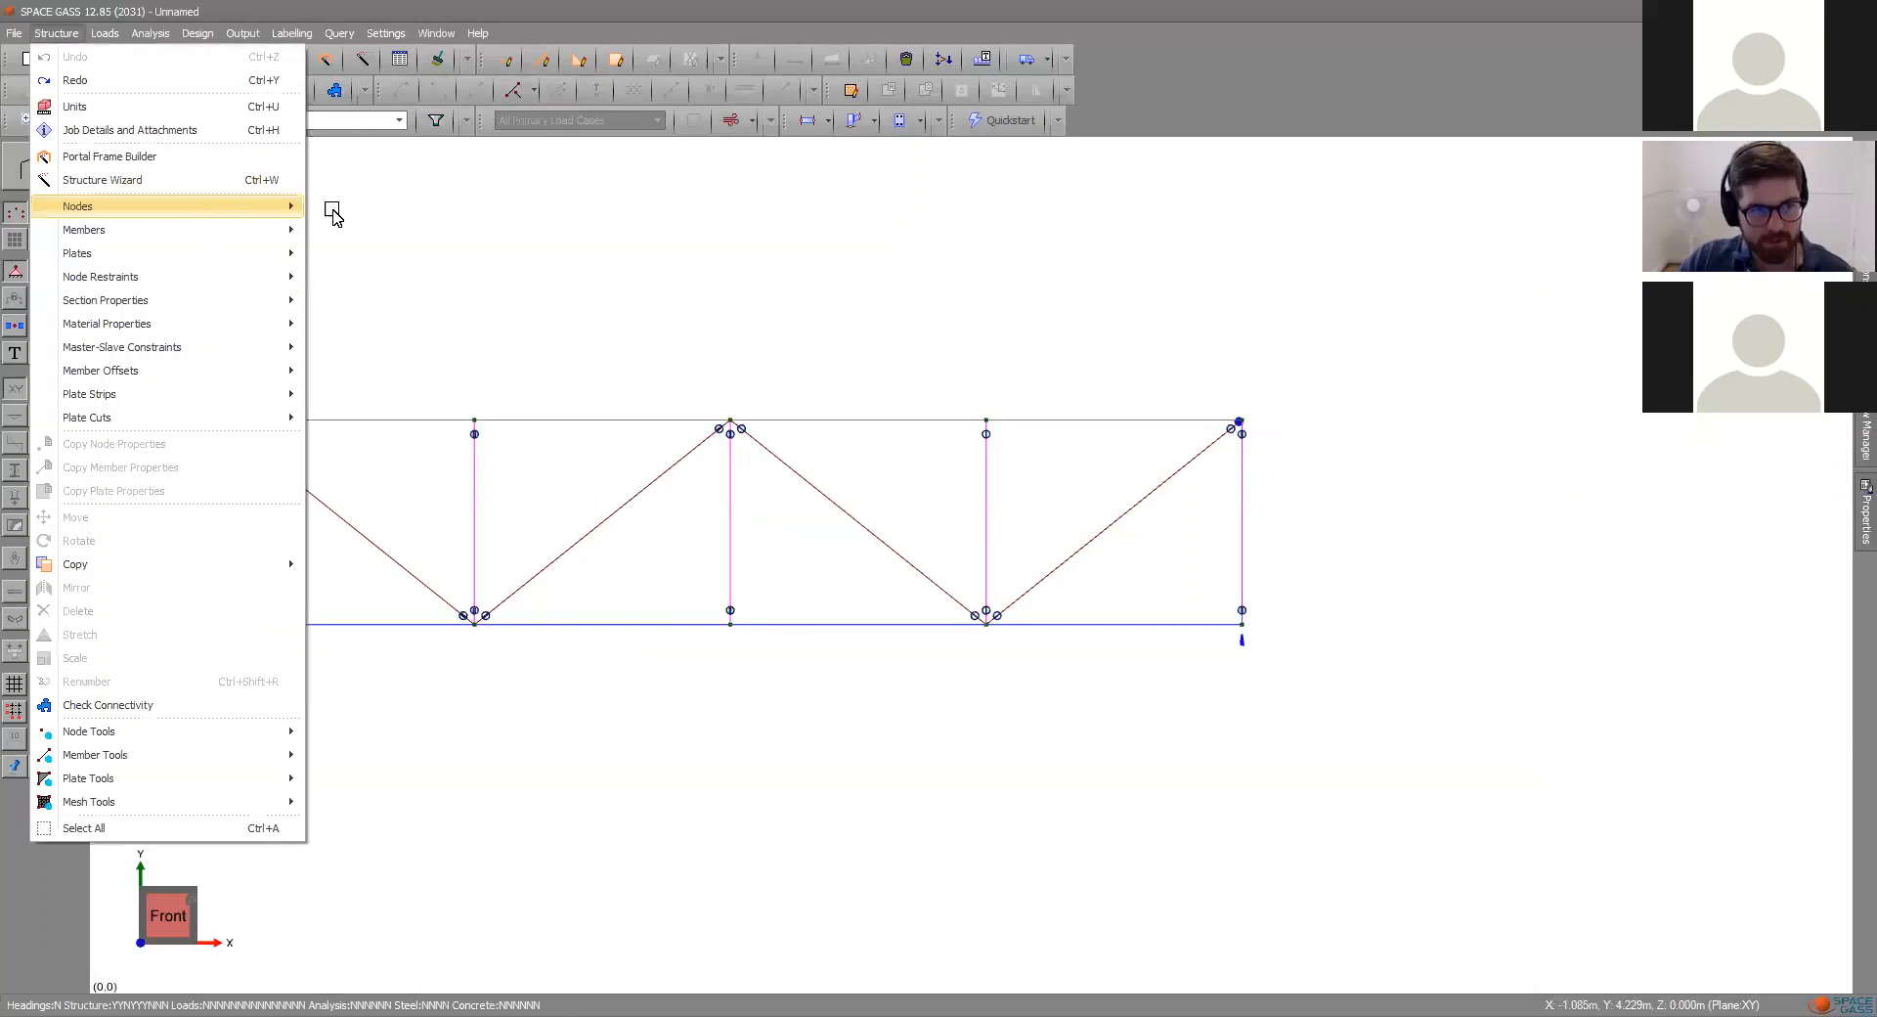
left_click(532, 650)
left_click(620, 559)
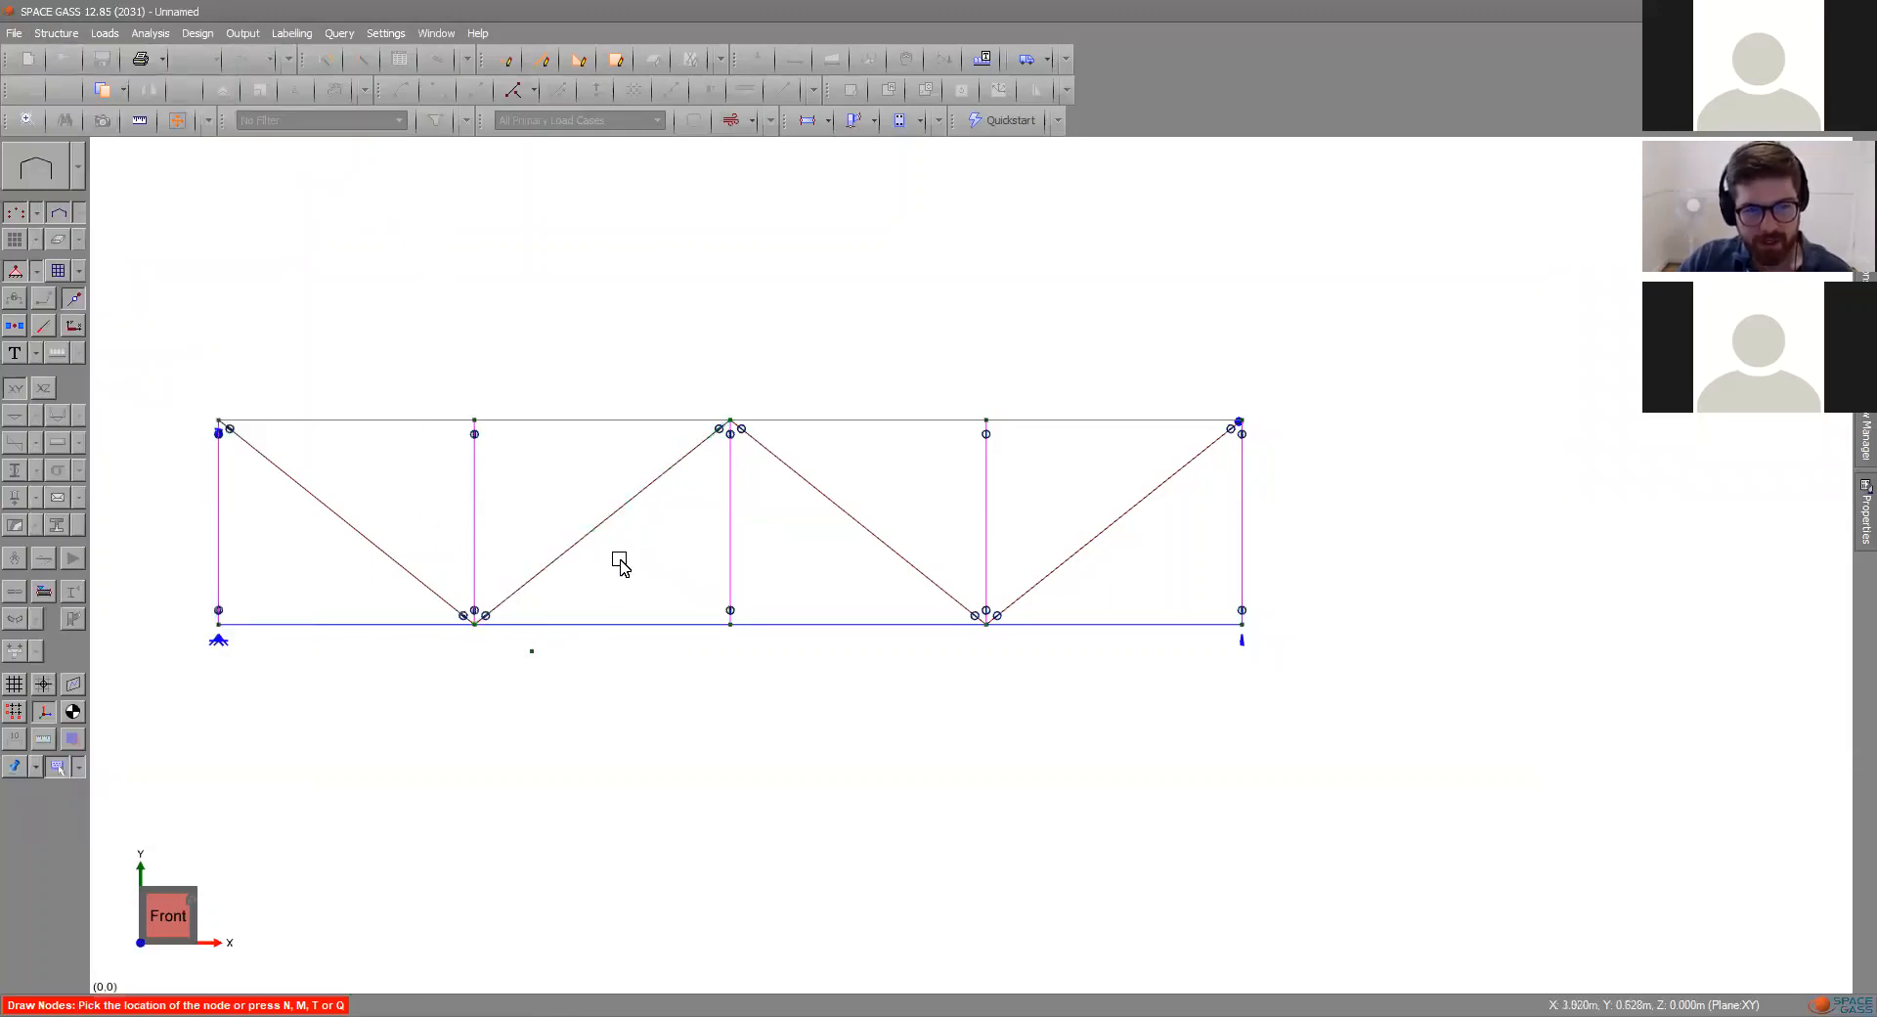
left_click(597, 481)
left_click(732, 651)
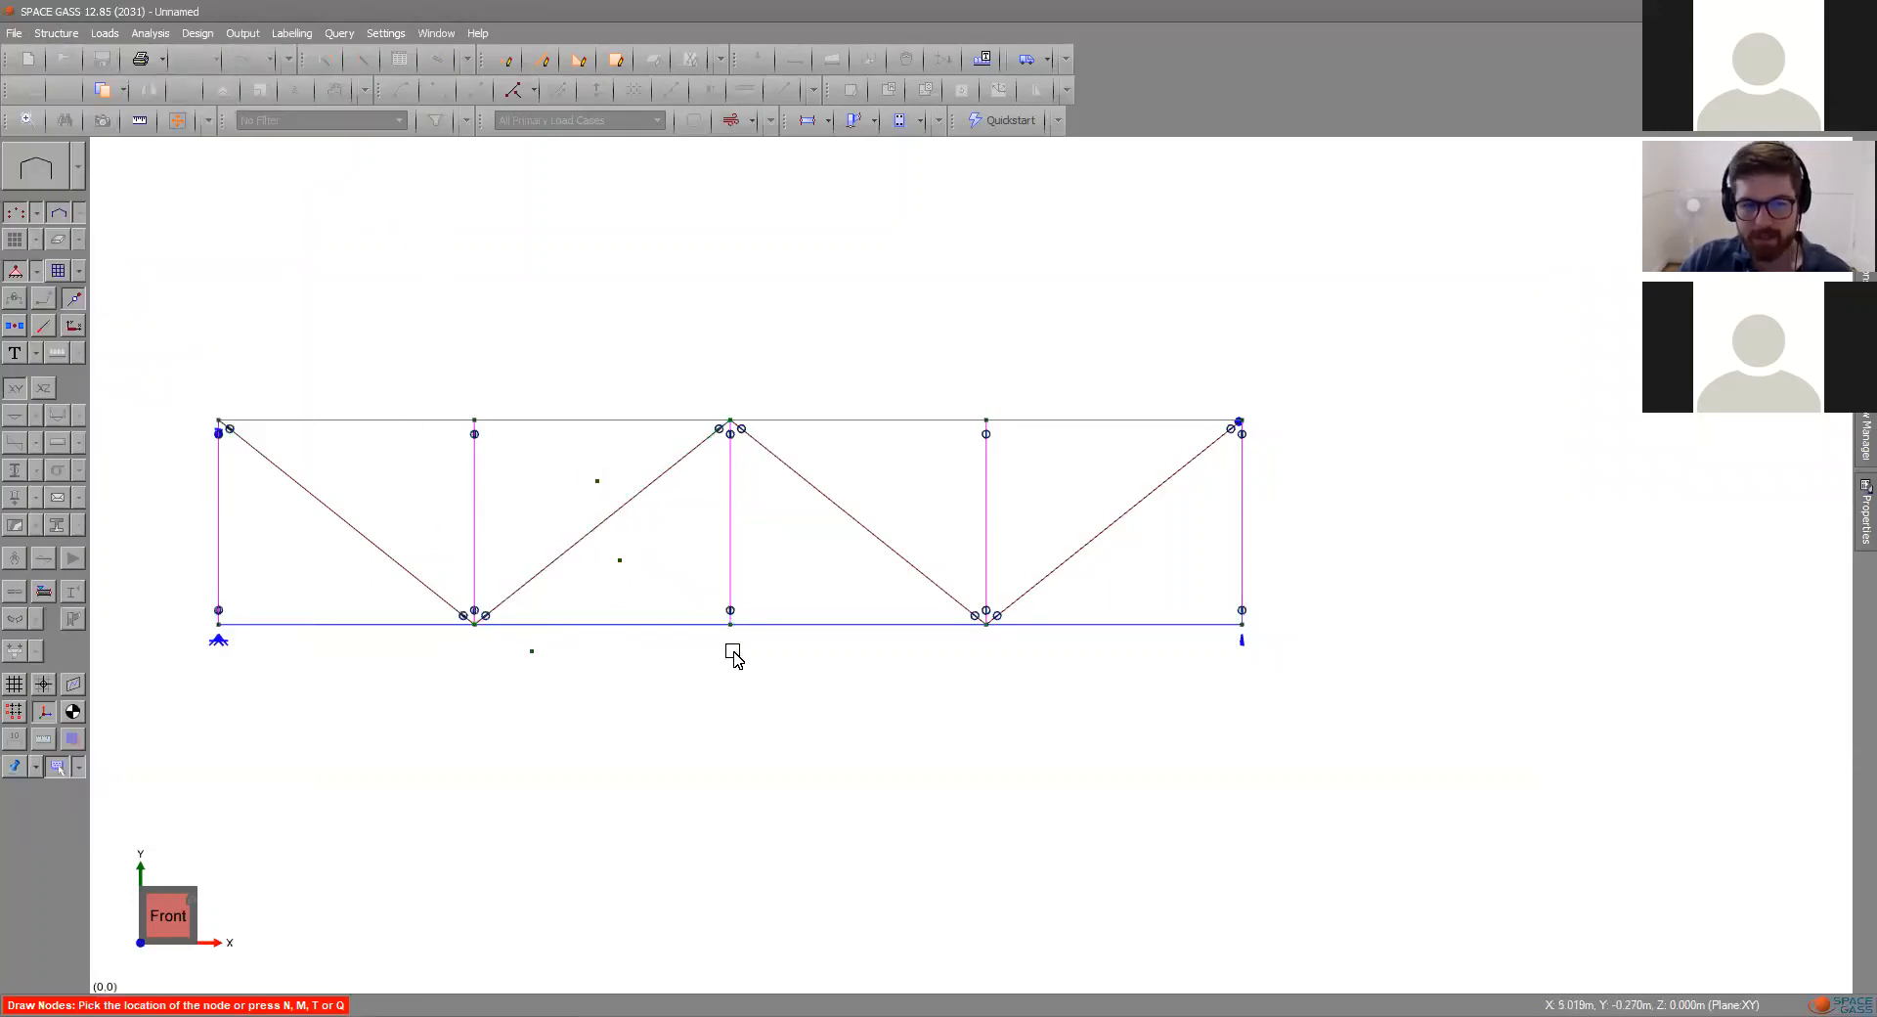
left_click(916, 675)
left_click(956, 521)
left_click(1034, 491)
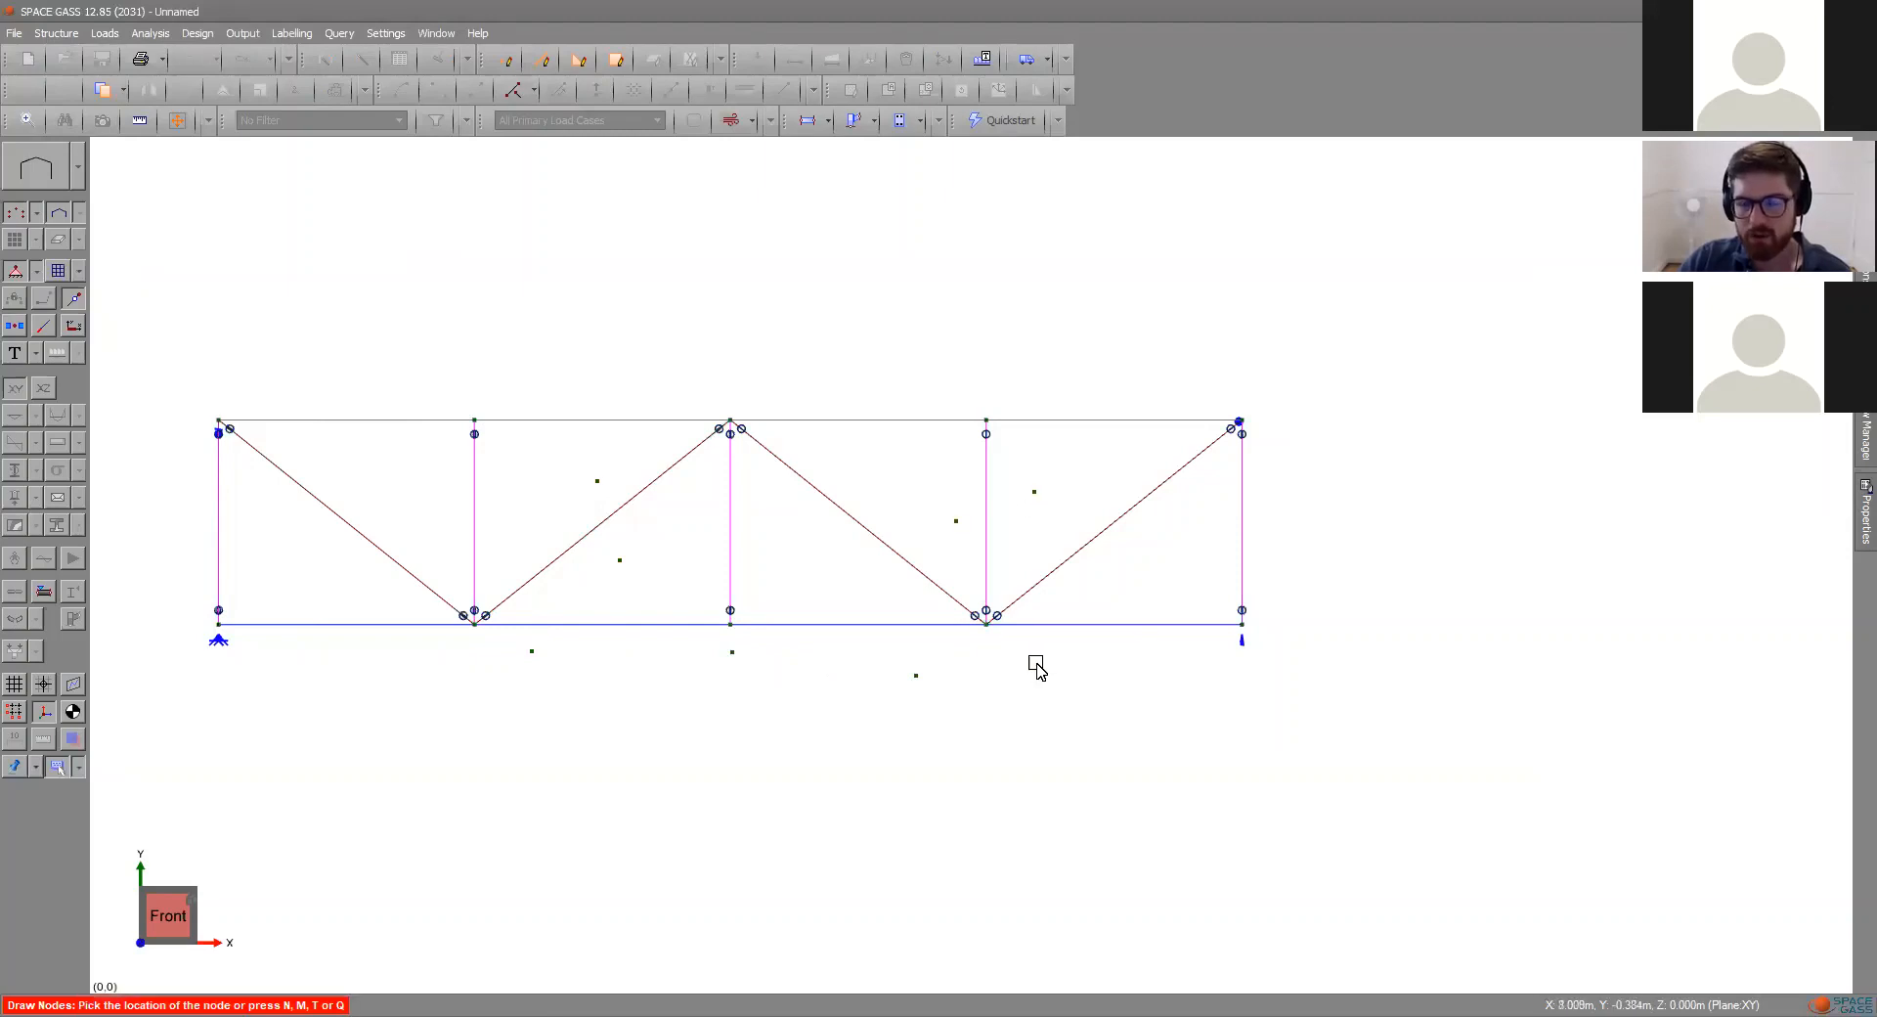
key("Escape")
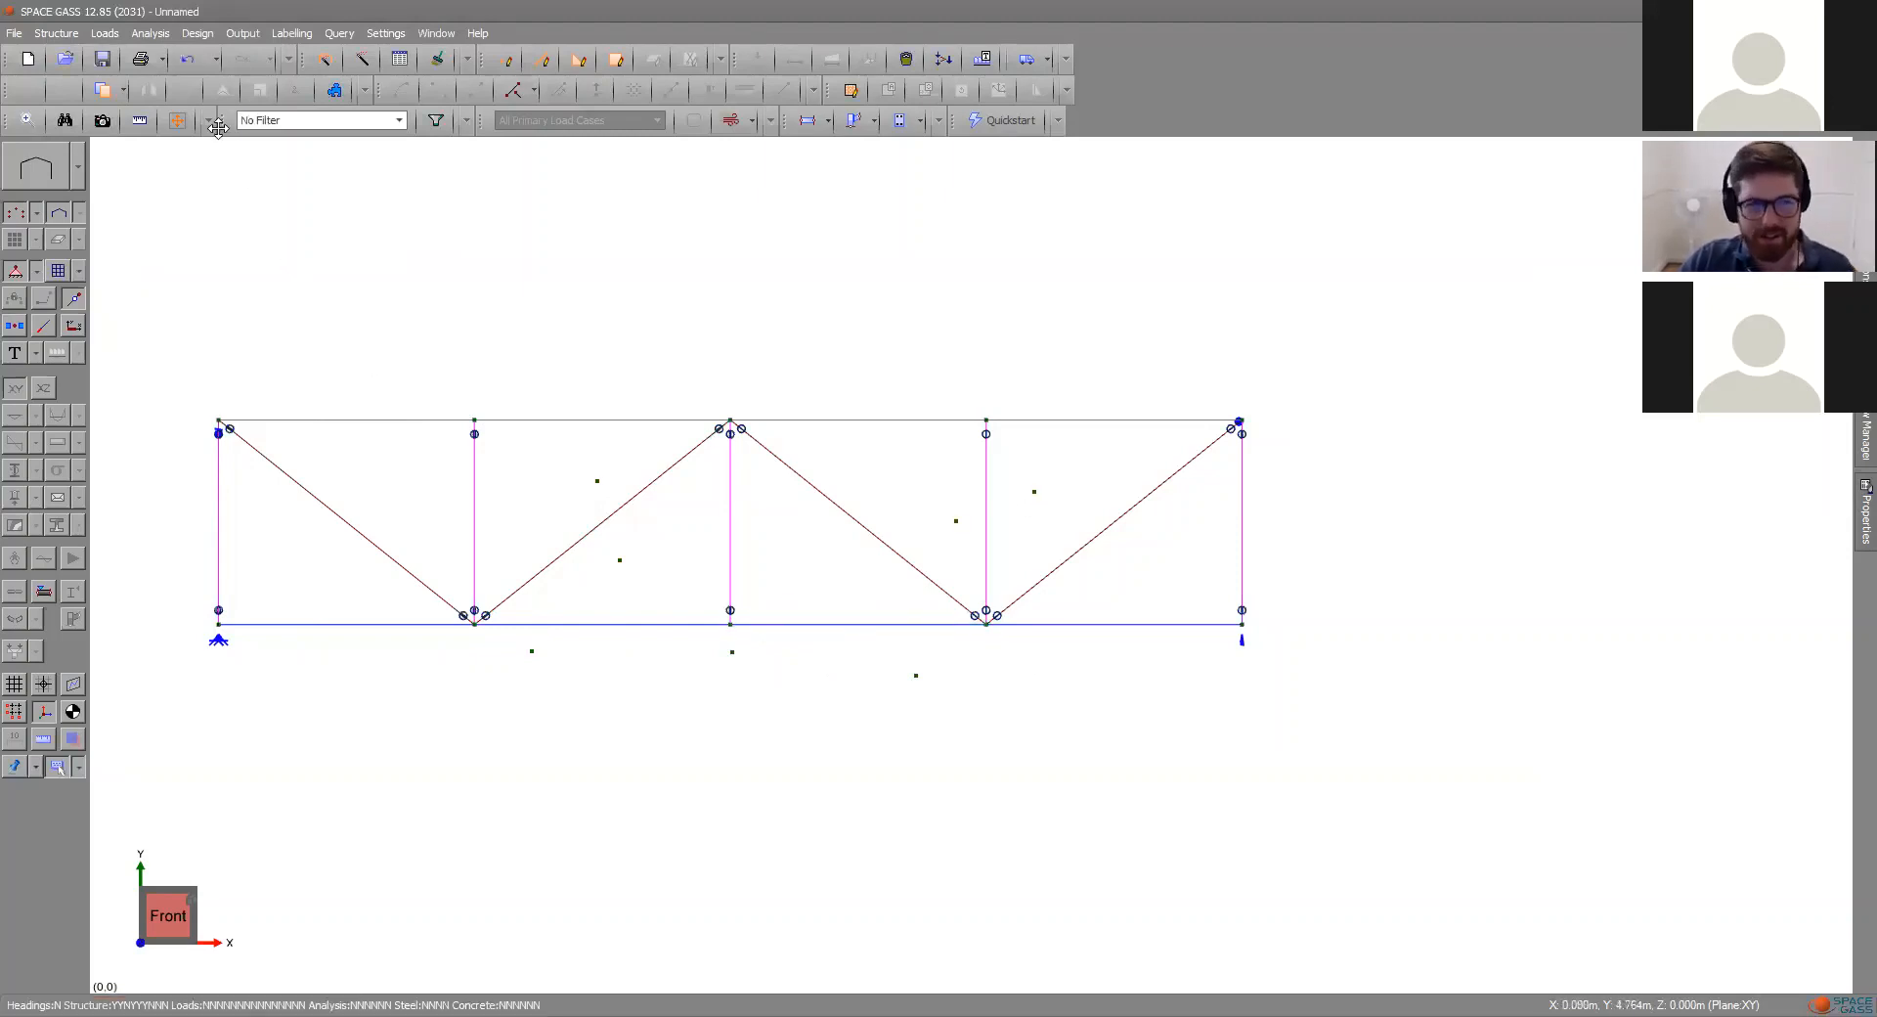
- Open the node datasheet and select the rows of nodes 1 to 10 to review the truss node coordinates
left_click(53, 35)
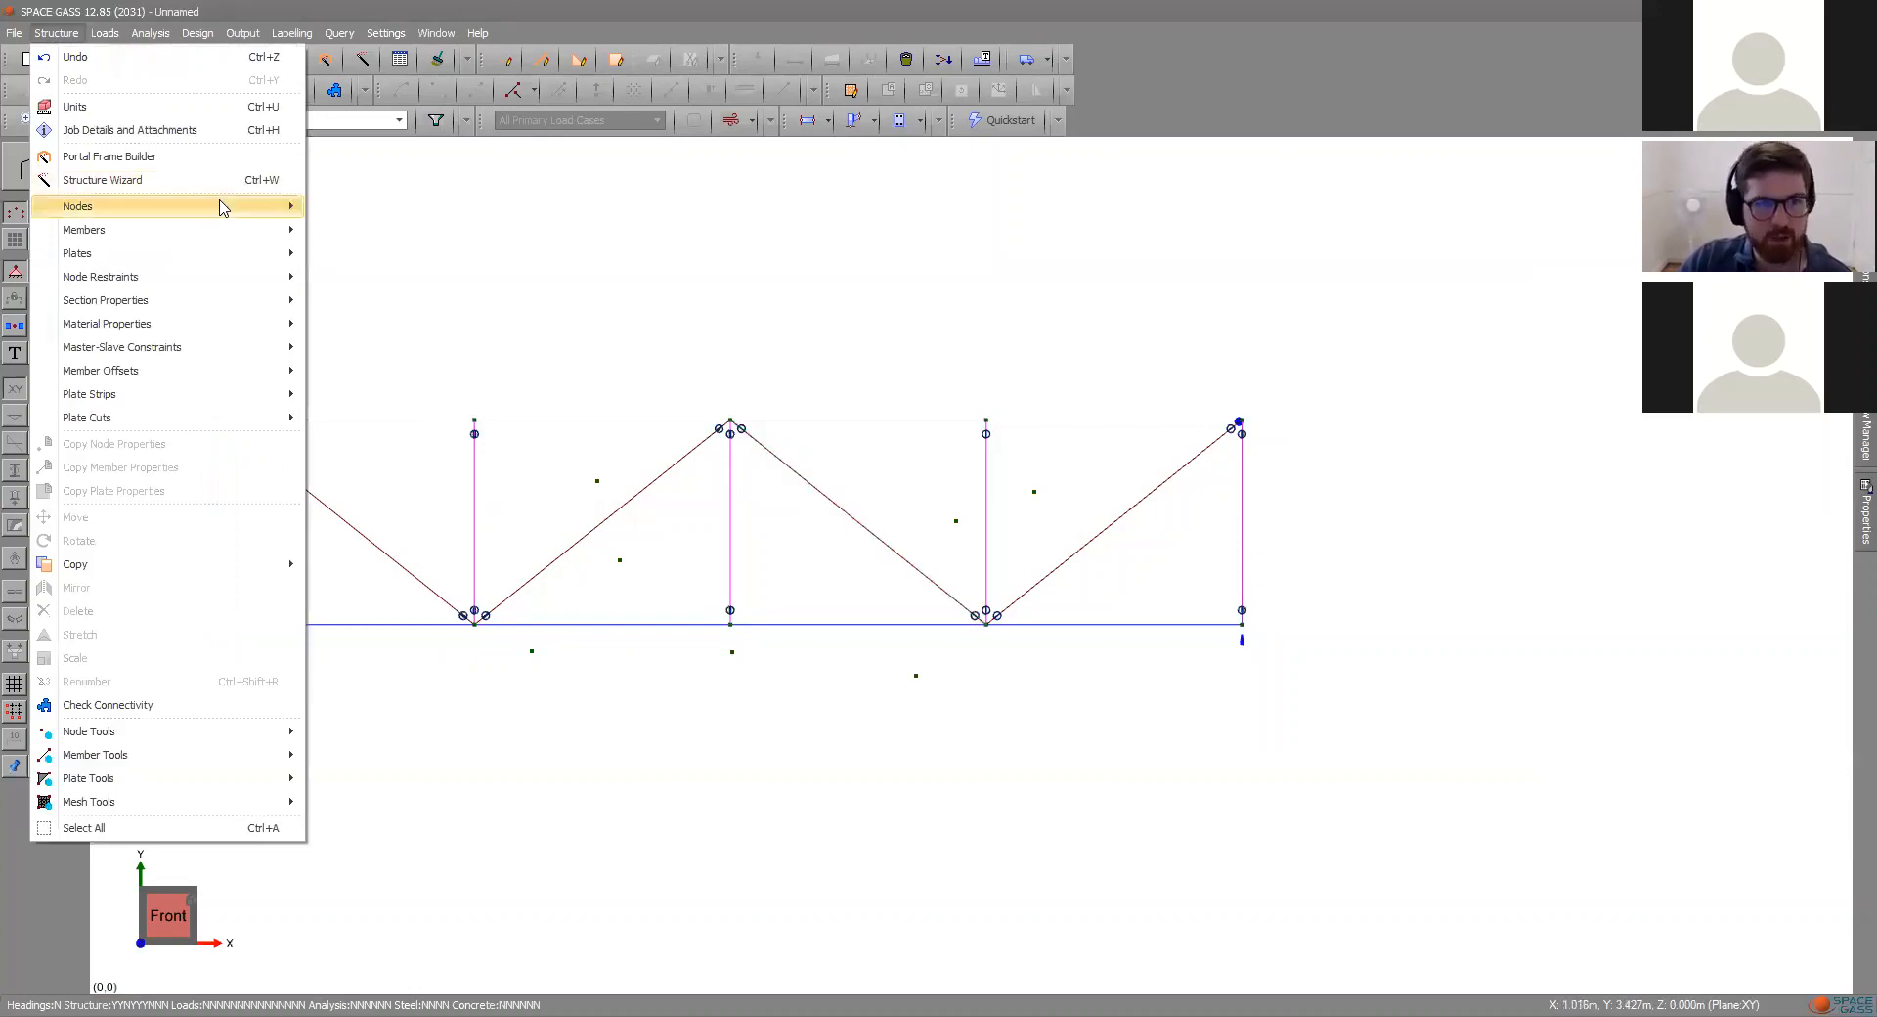
mouse_move(223, 207)
left_click(393, 258)
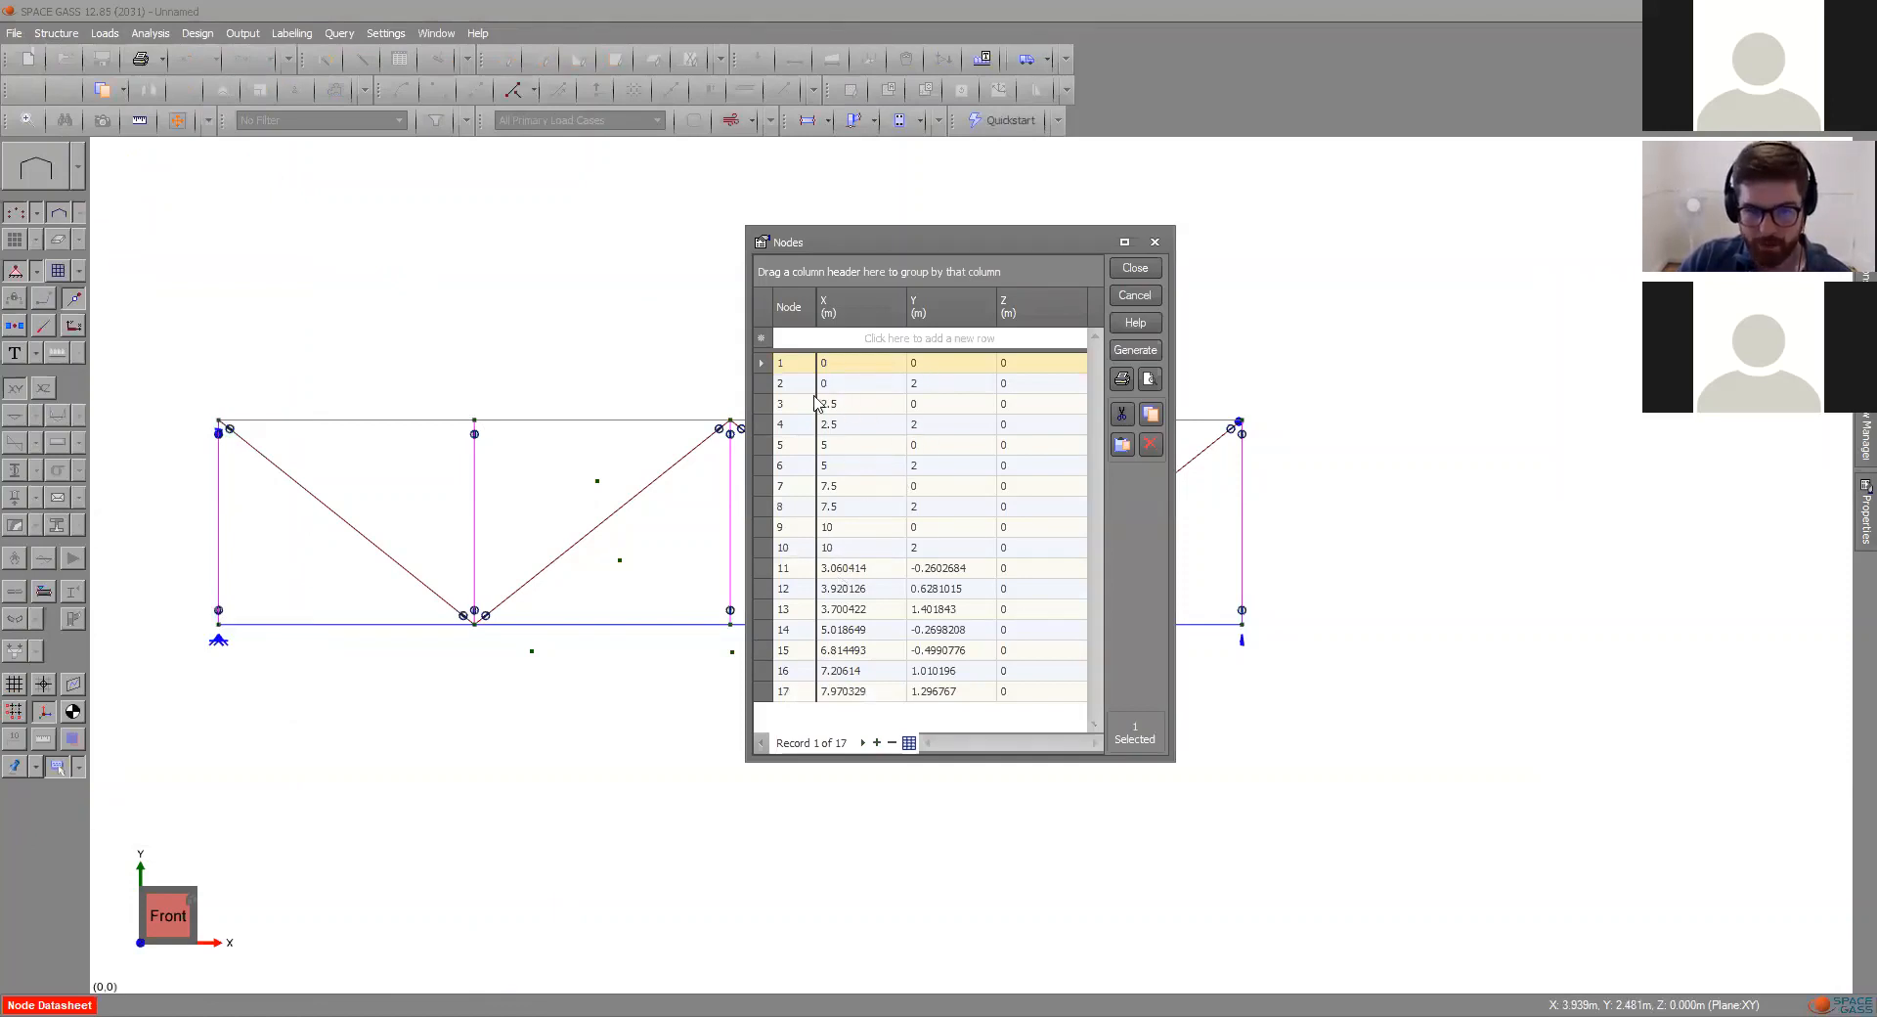
left_click(775, 547, "shift")
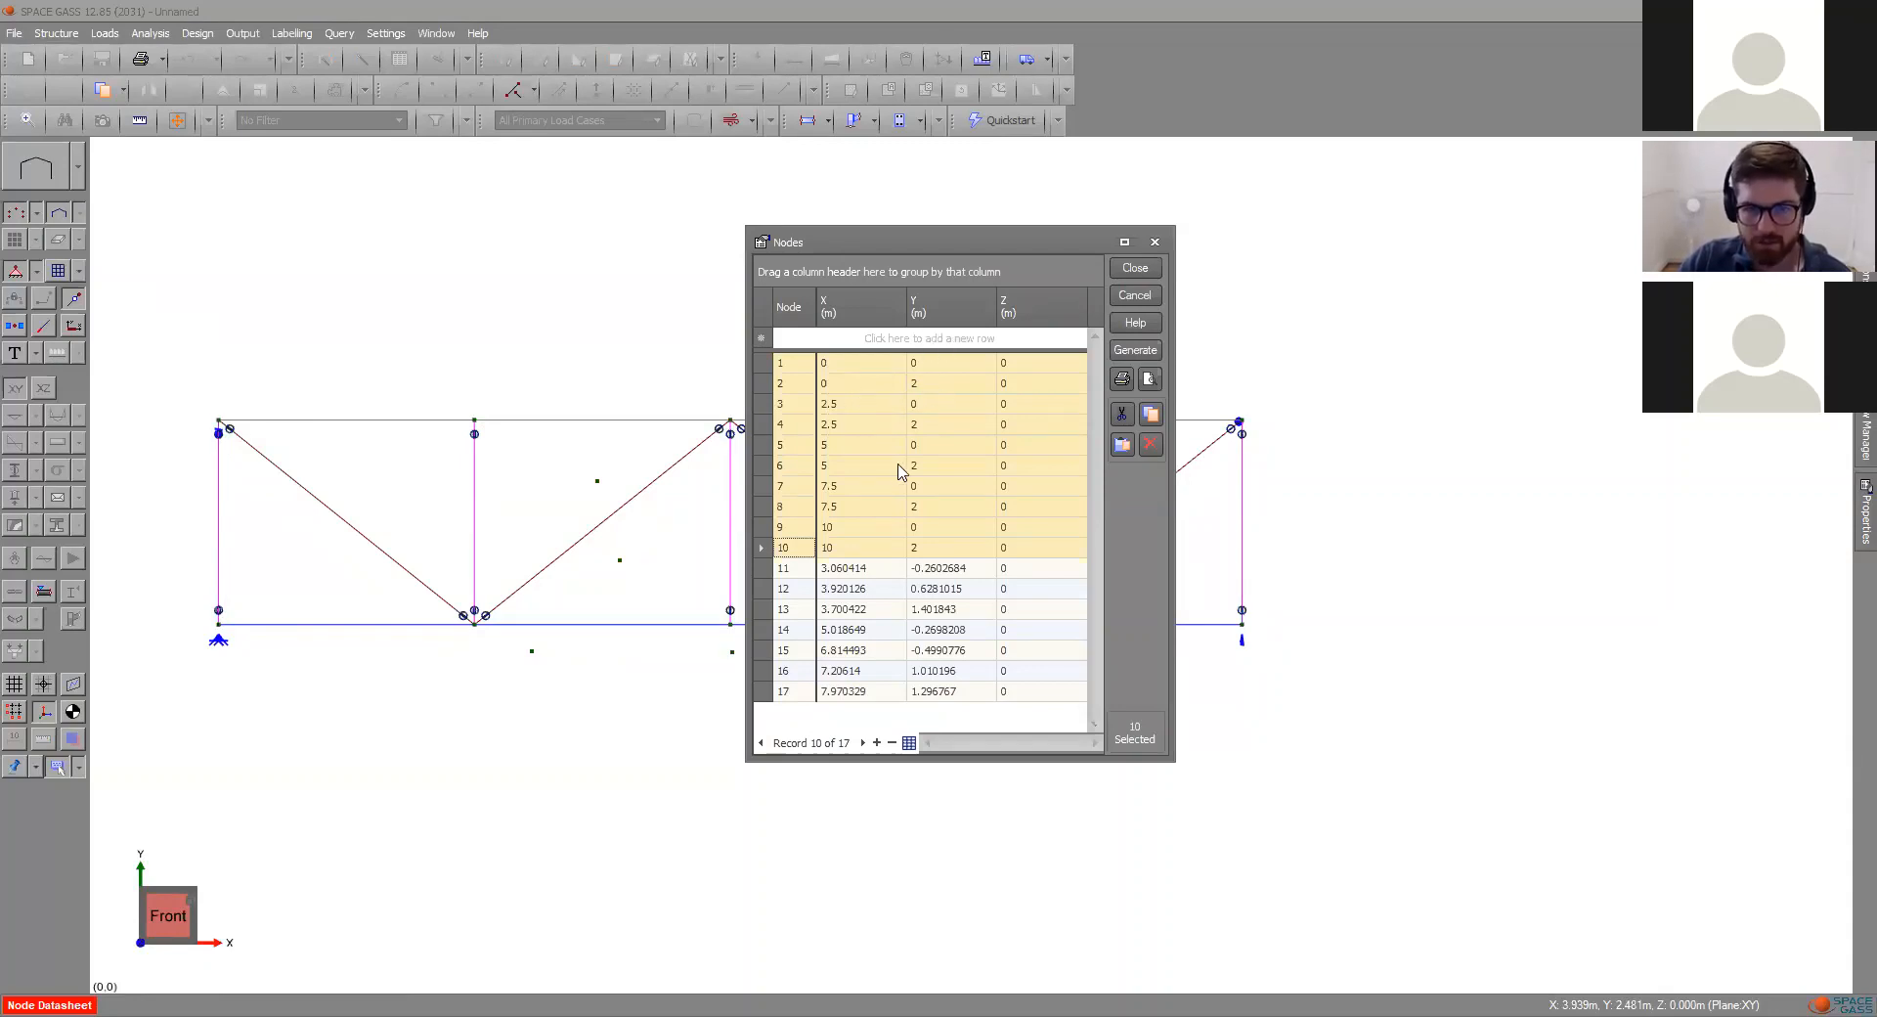
- Delete nodes 11 to 17 in the node datasheet and close it, abandoning the changes
left_click(769, 568)
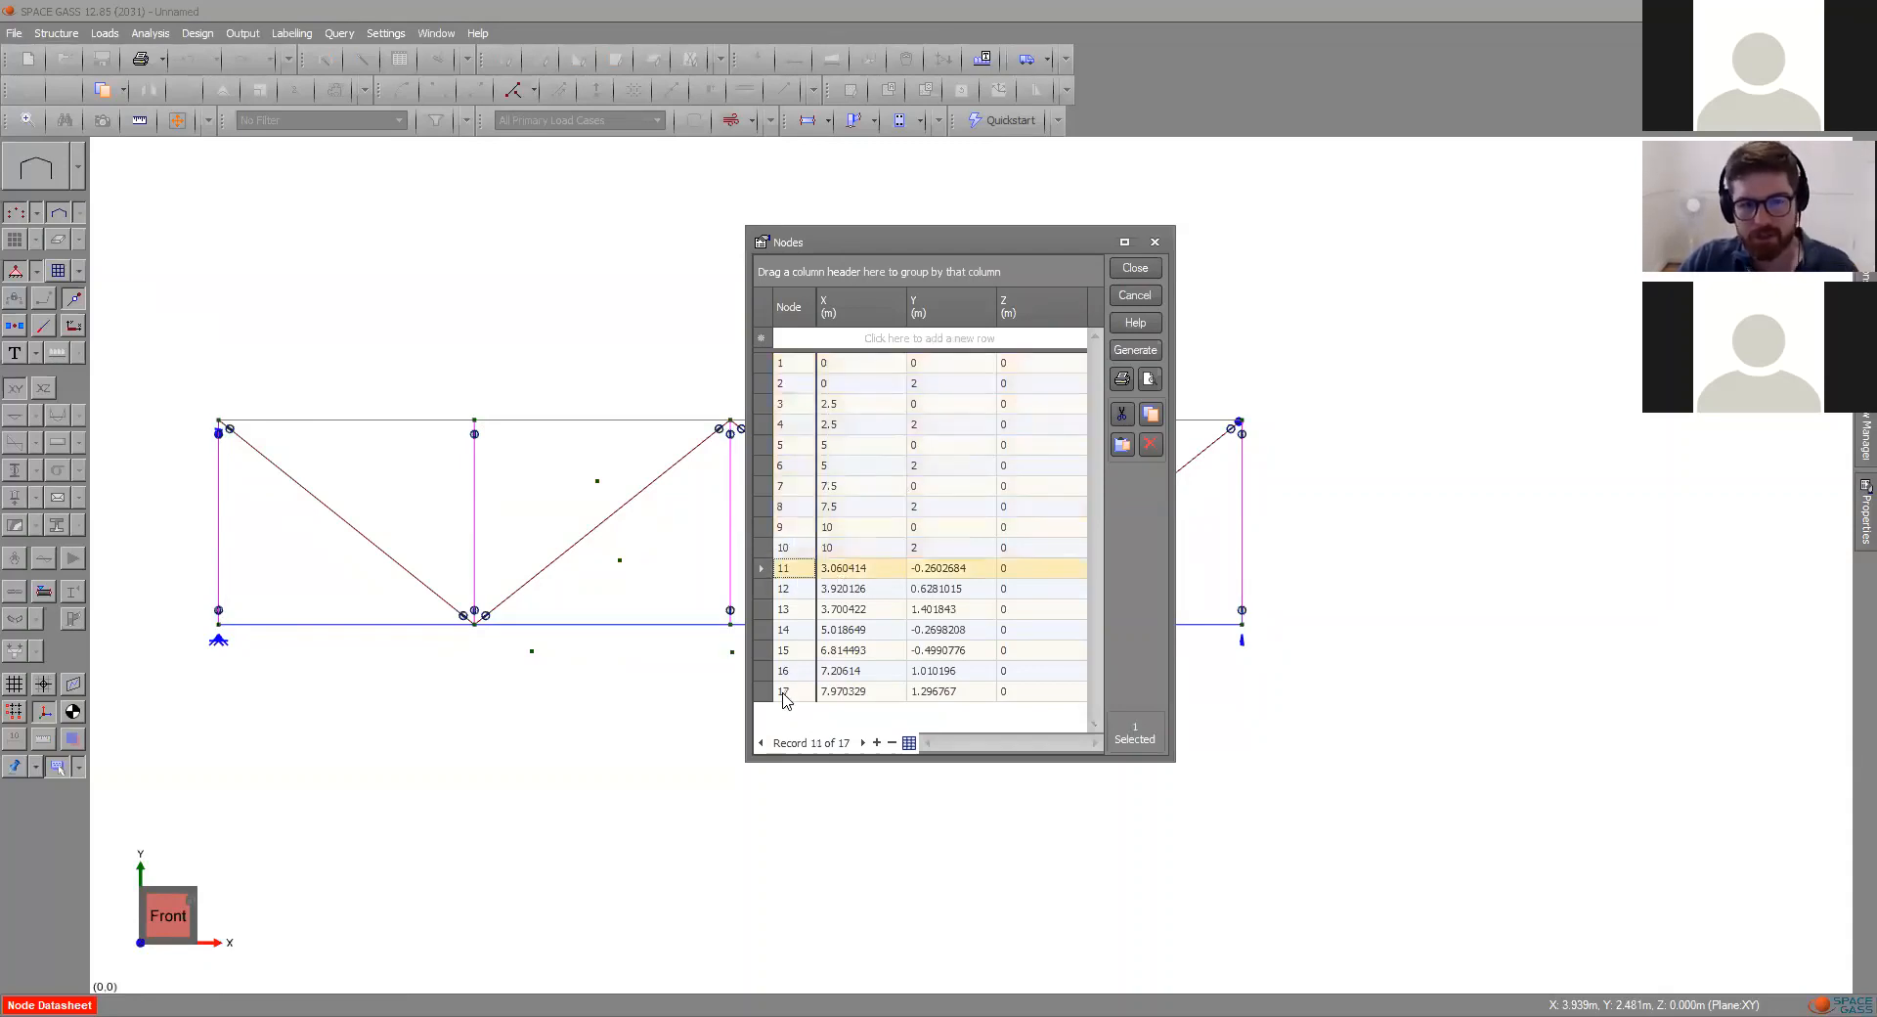
left_click(765, 691, "shift")
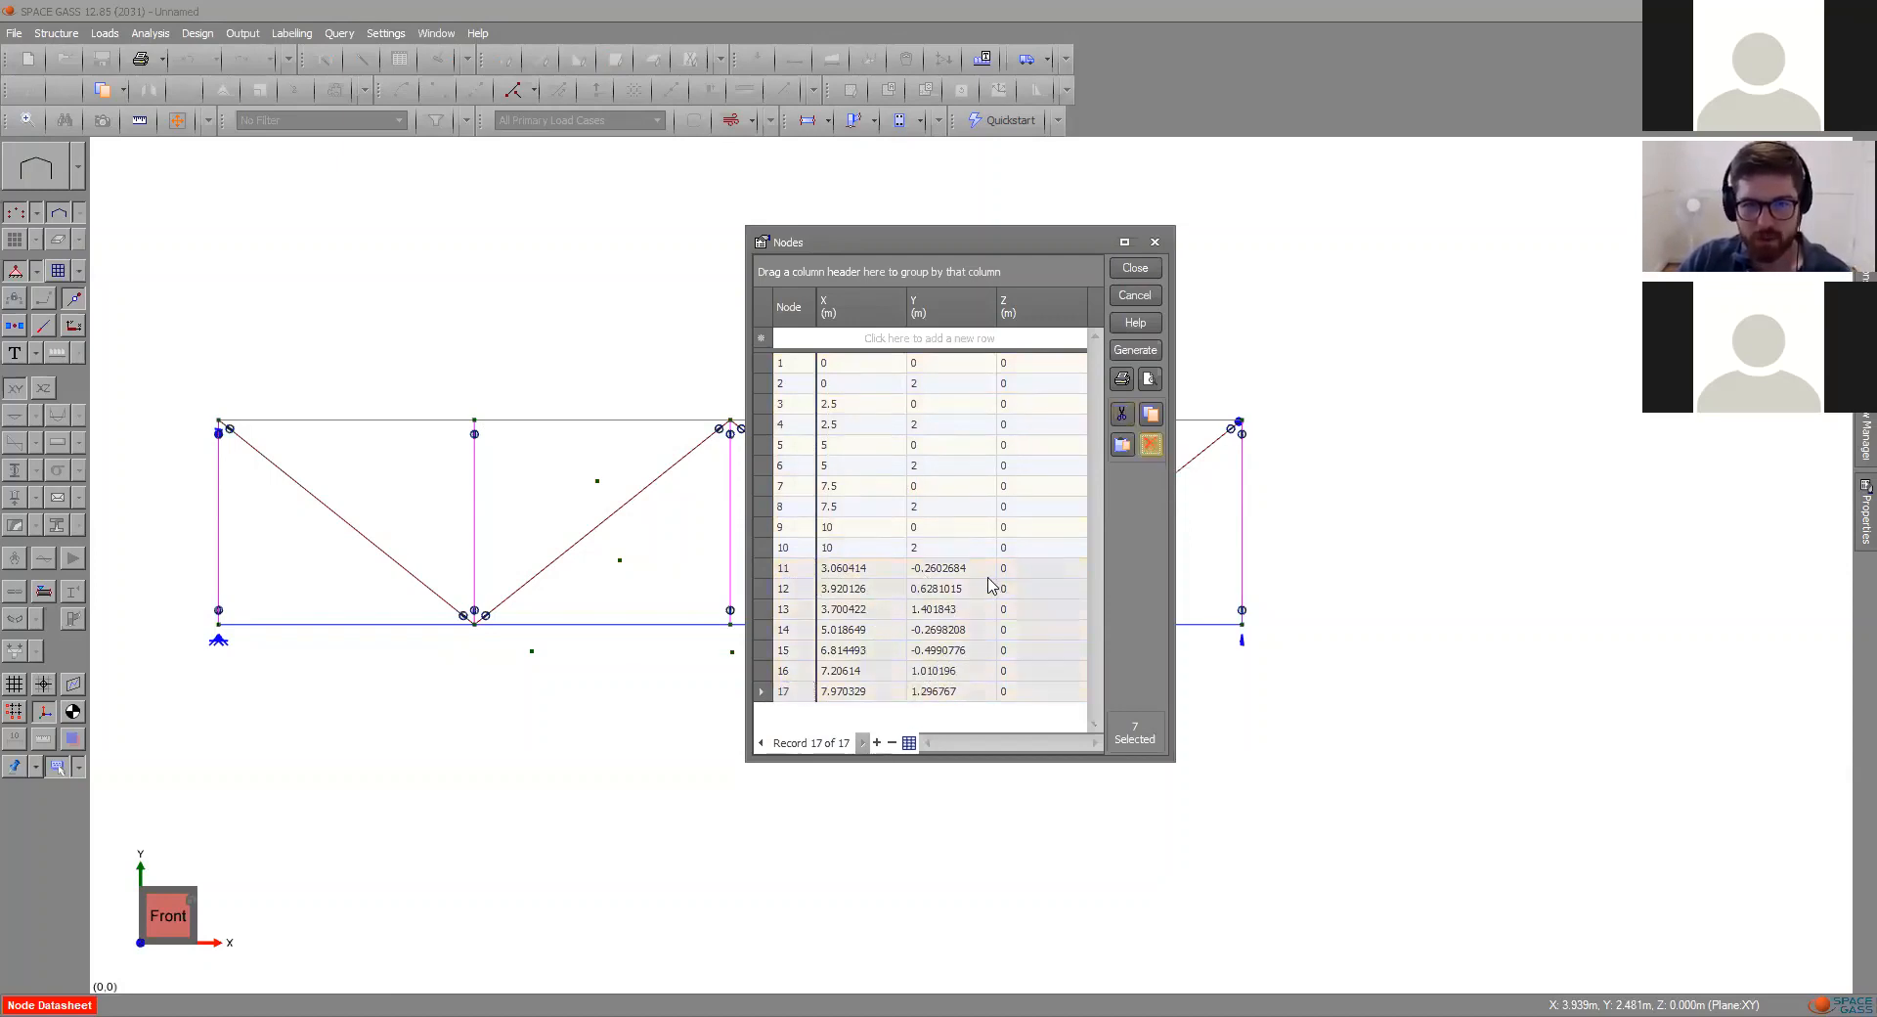
left_click(1150, 447)
left_click(933, 584)
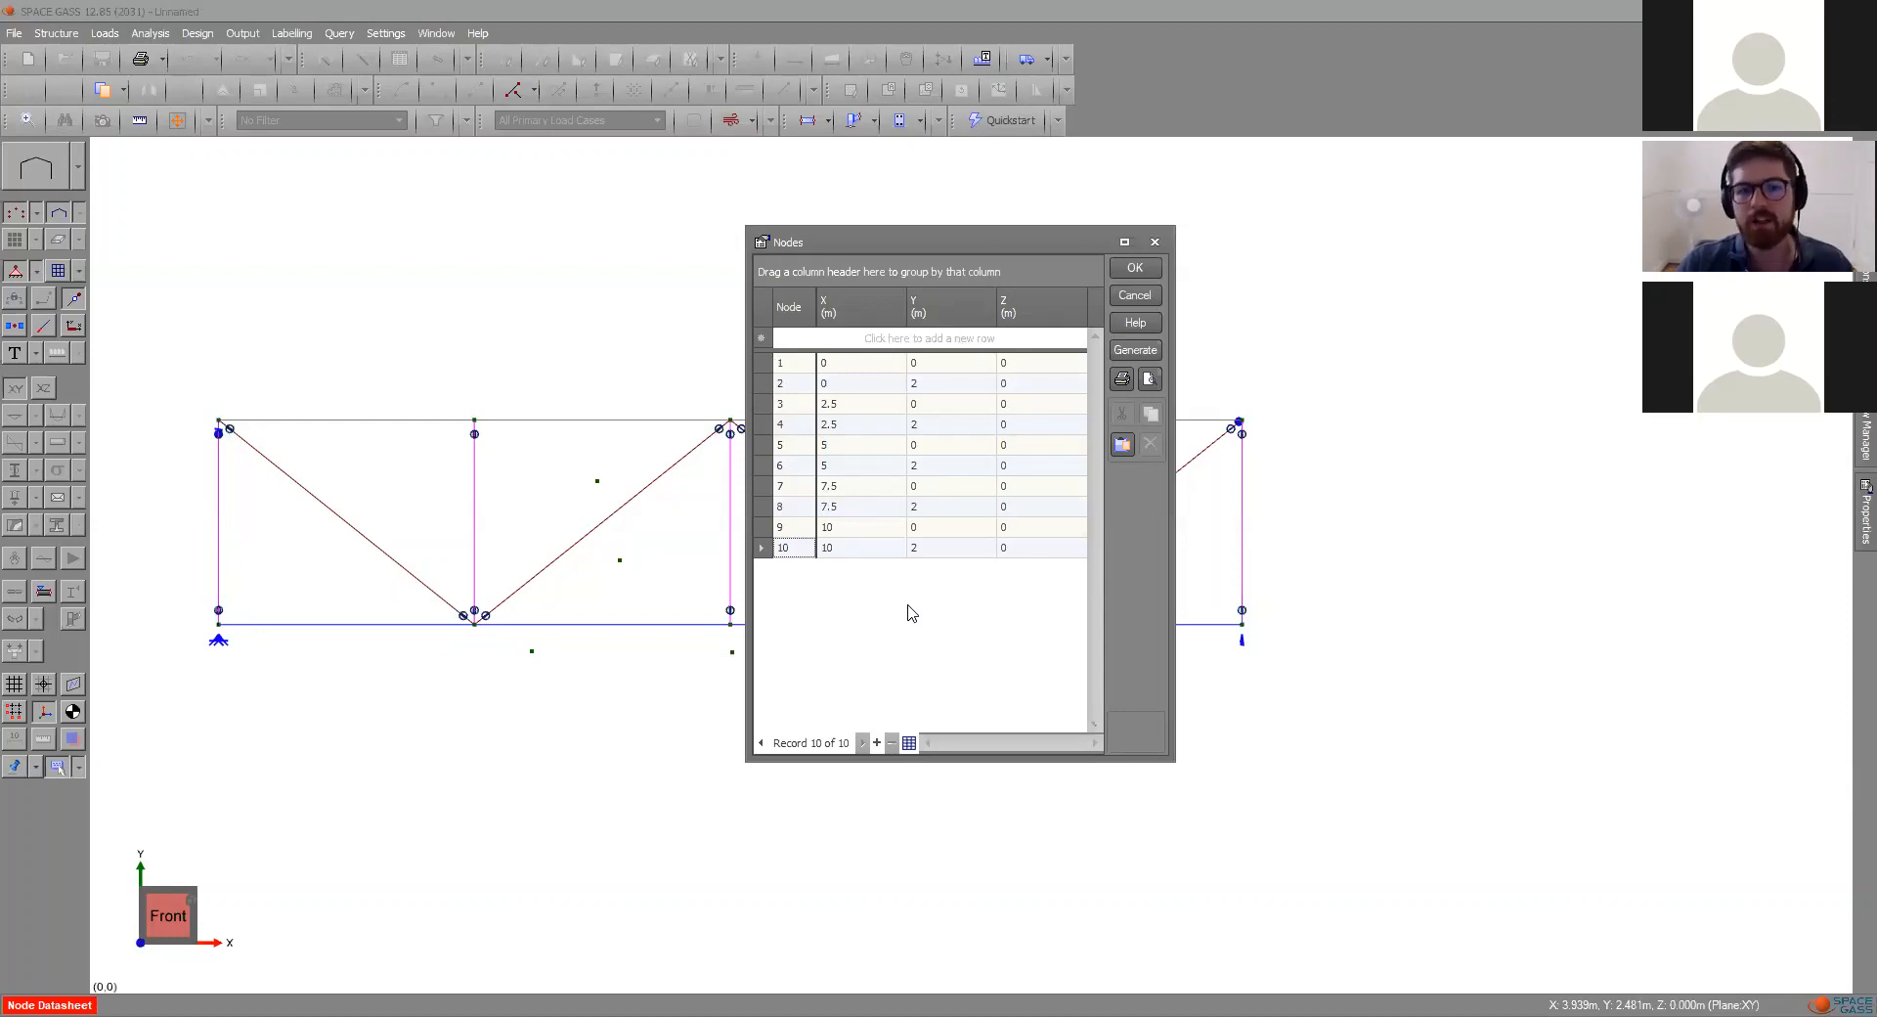
left_click(1156, 242)
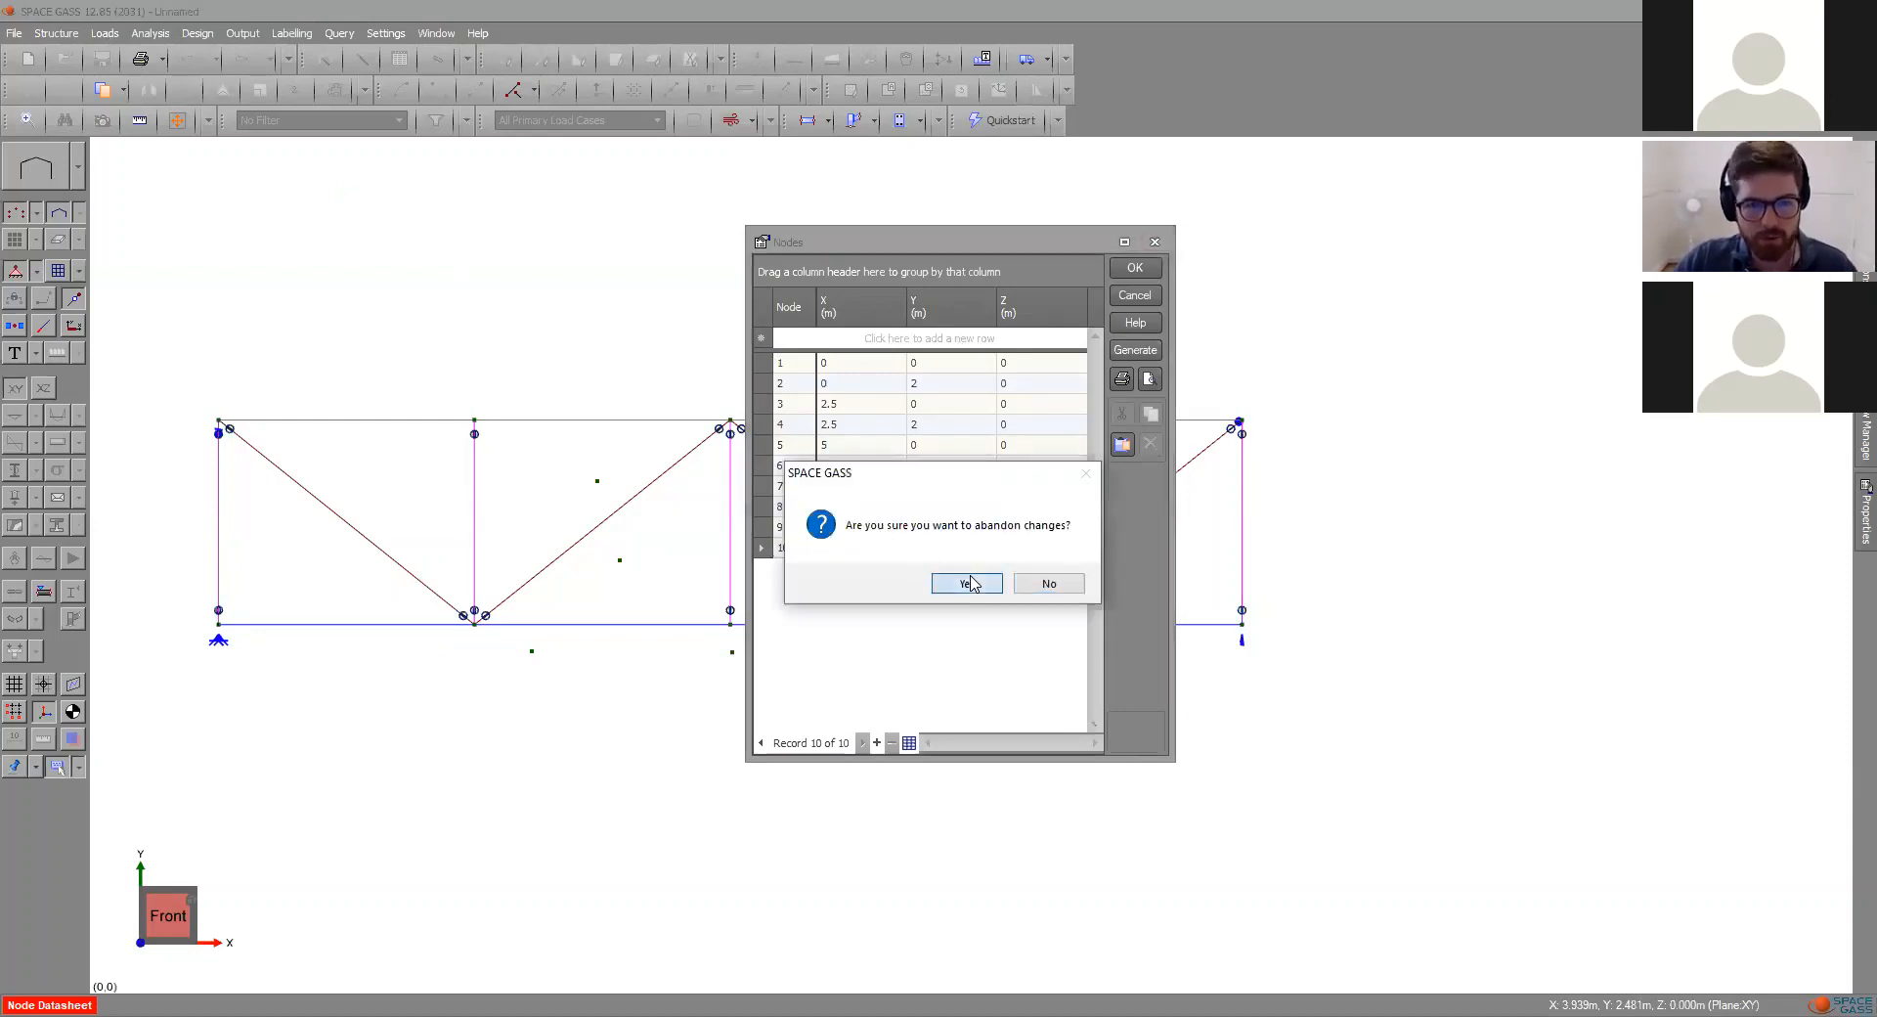
left_click(967, 583)
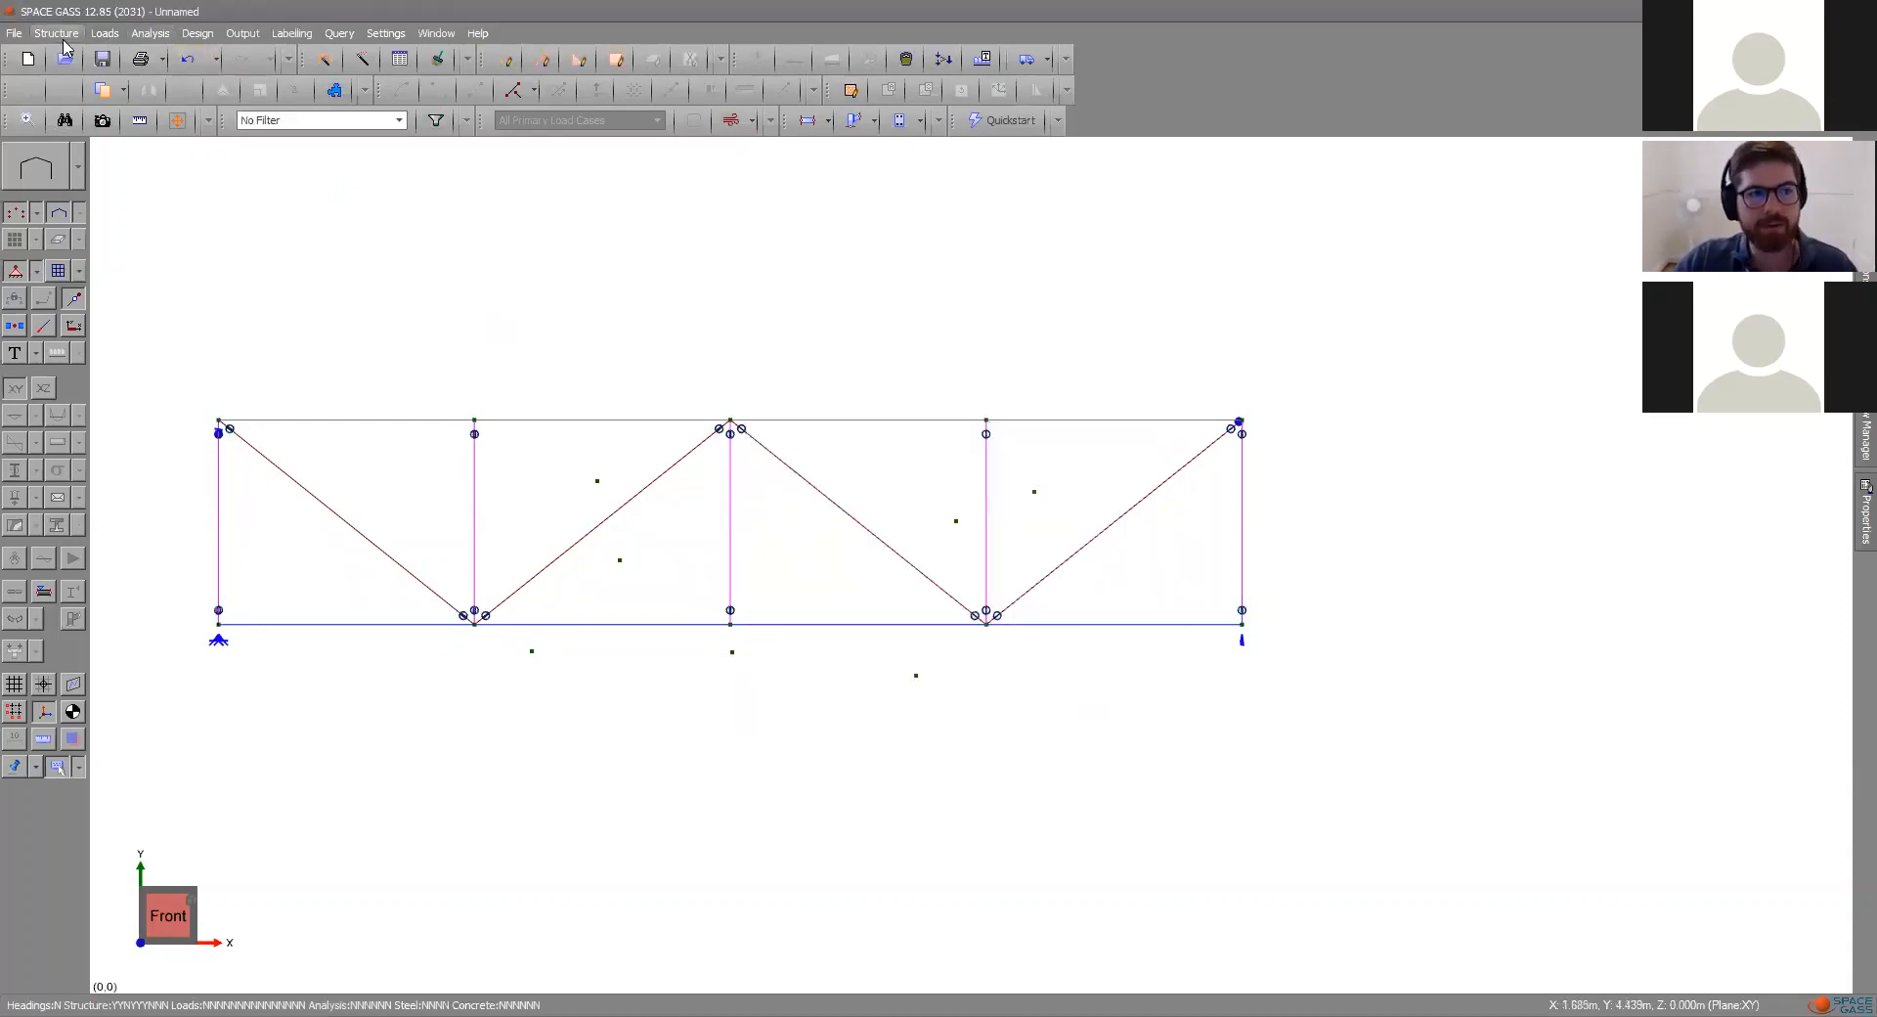
- Reopen the node datasheet to review its rows and delete option, and close it without changes
left_click(64, 40)
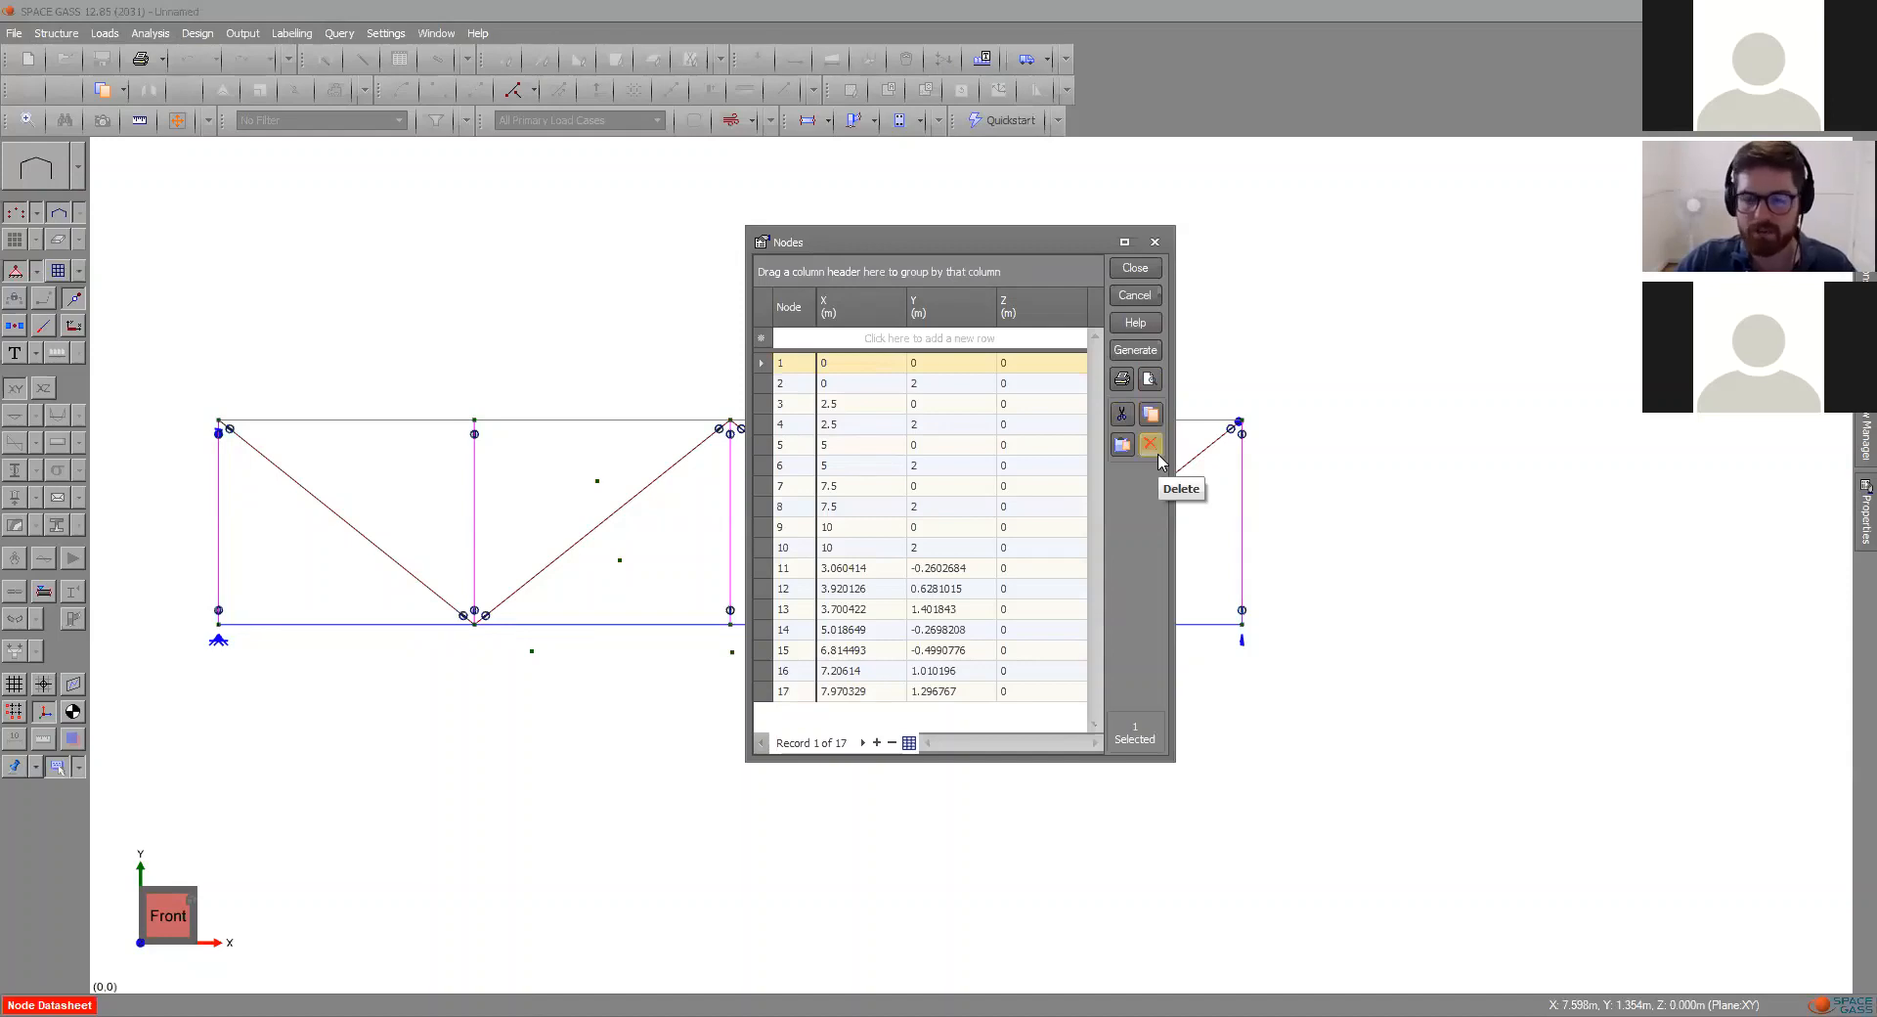
left_click(1155, 241)
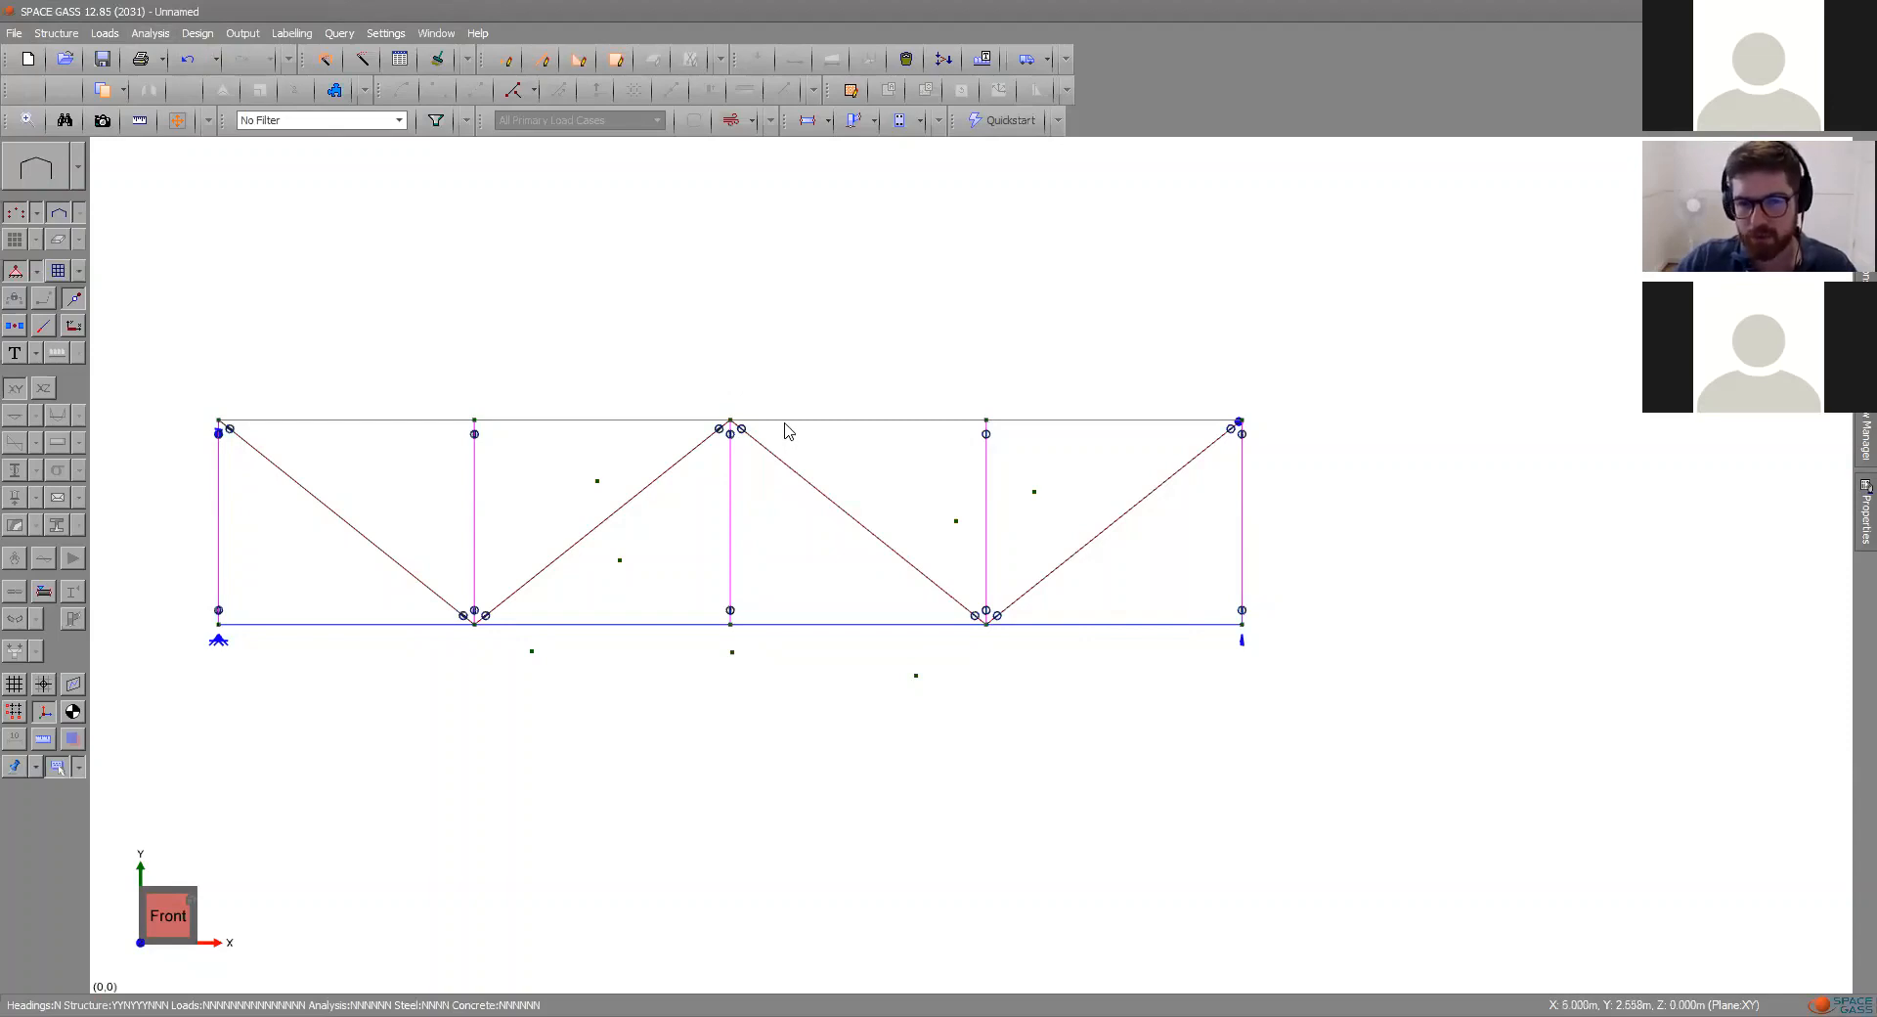
- Open the member datasheet, sort it by Node A in descending order and return it to ascending member order
left_click(72, 34)
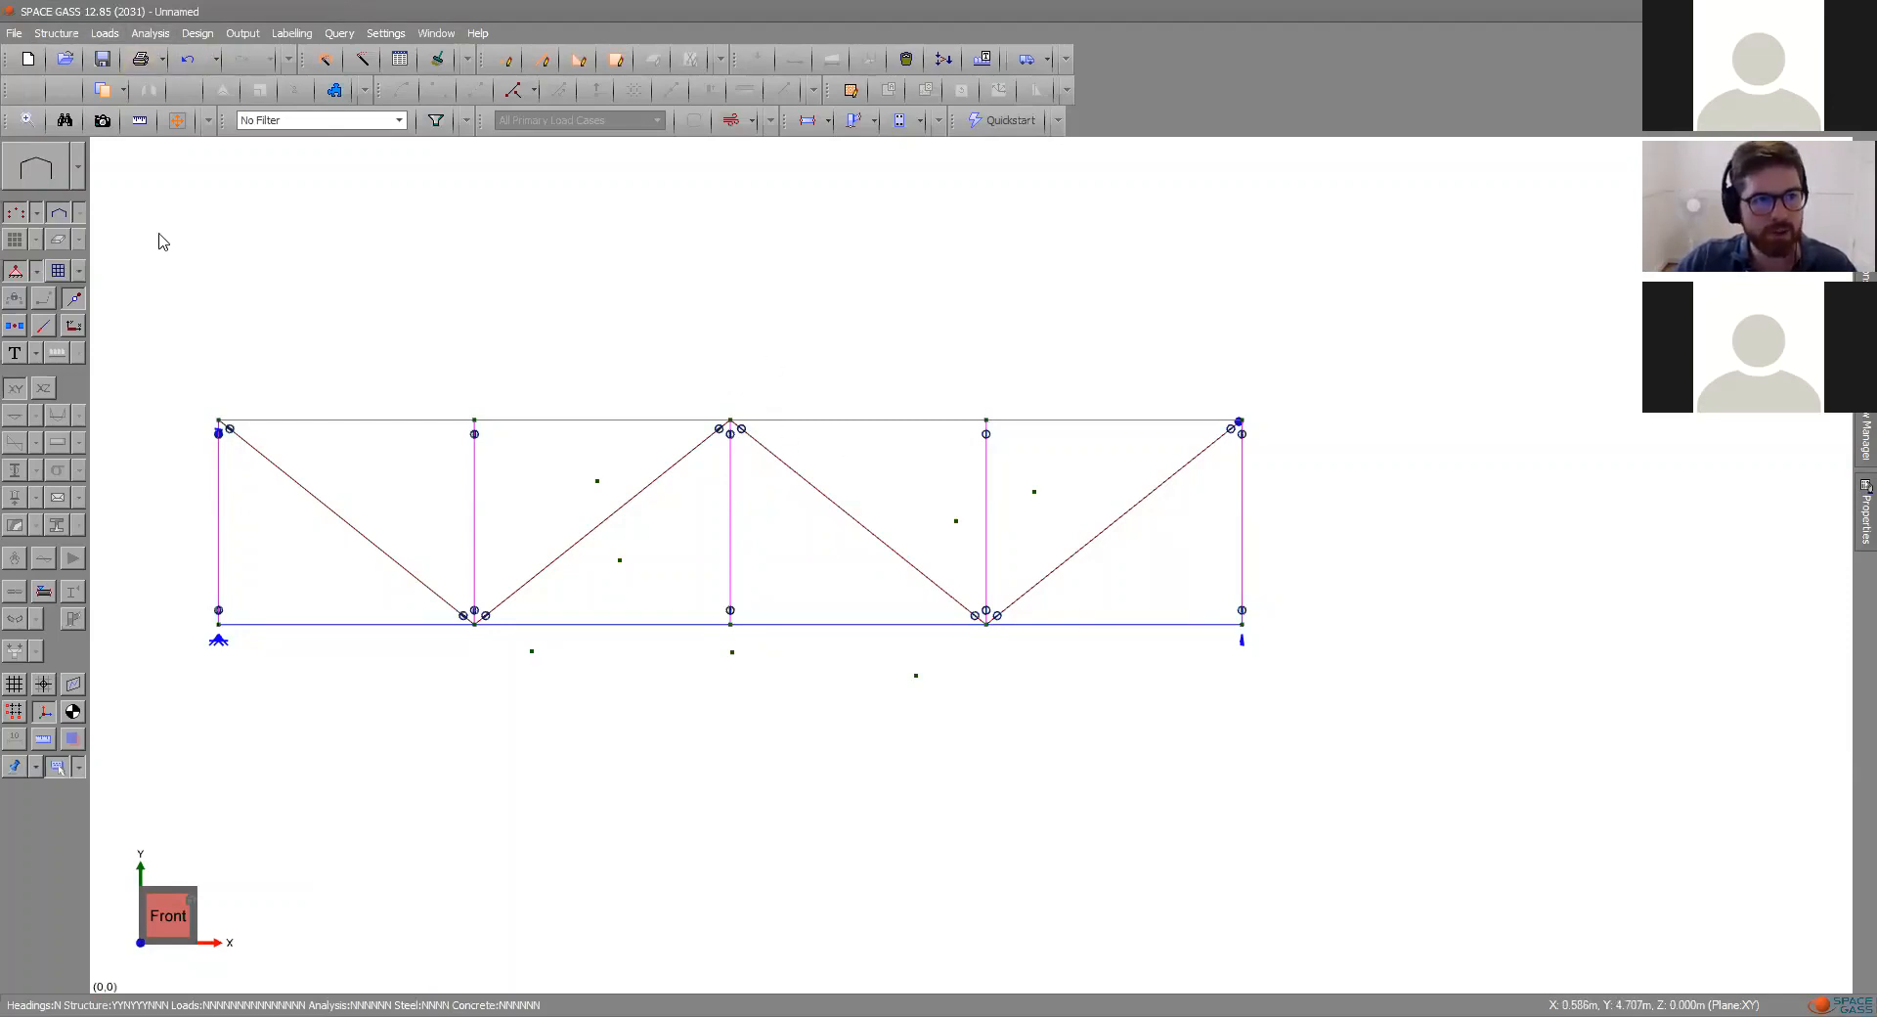
mouse_move(164, 242)
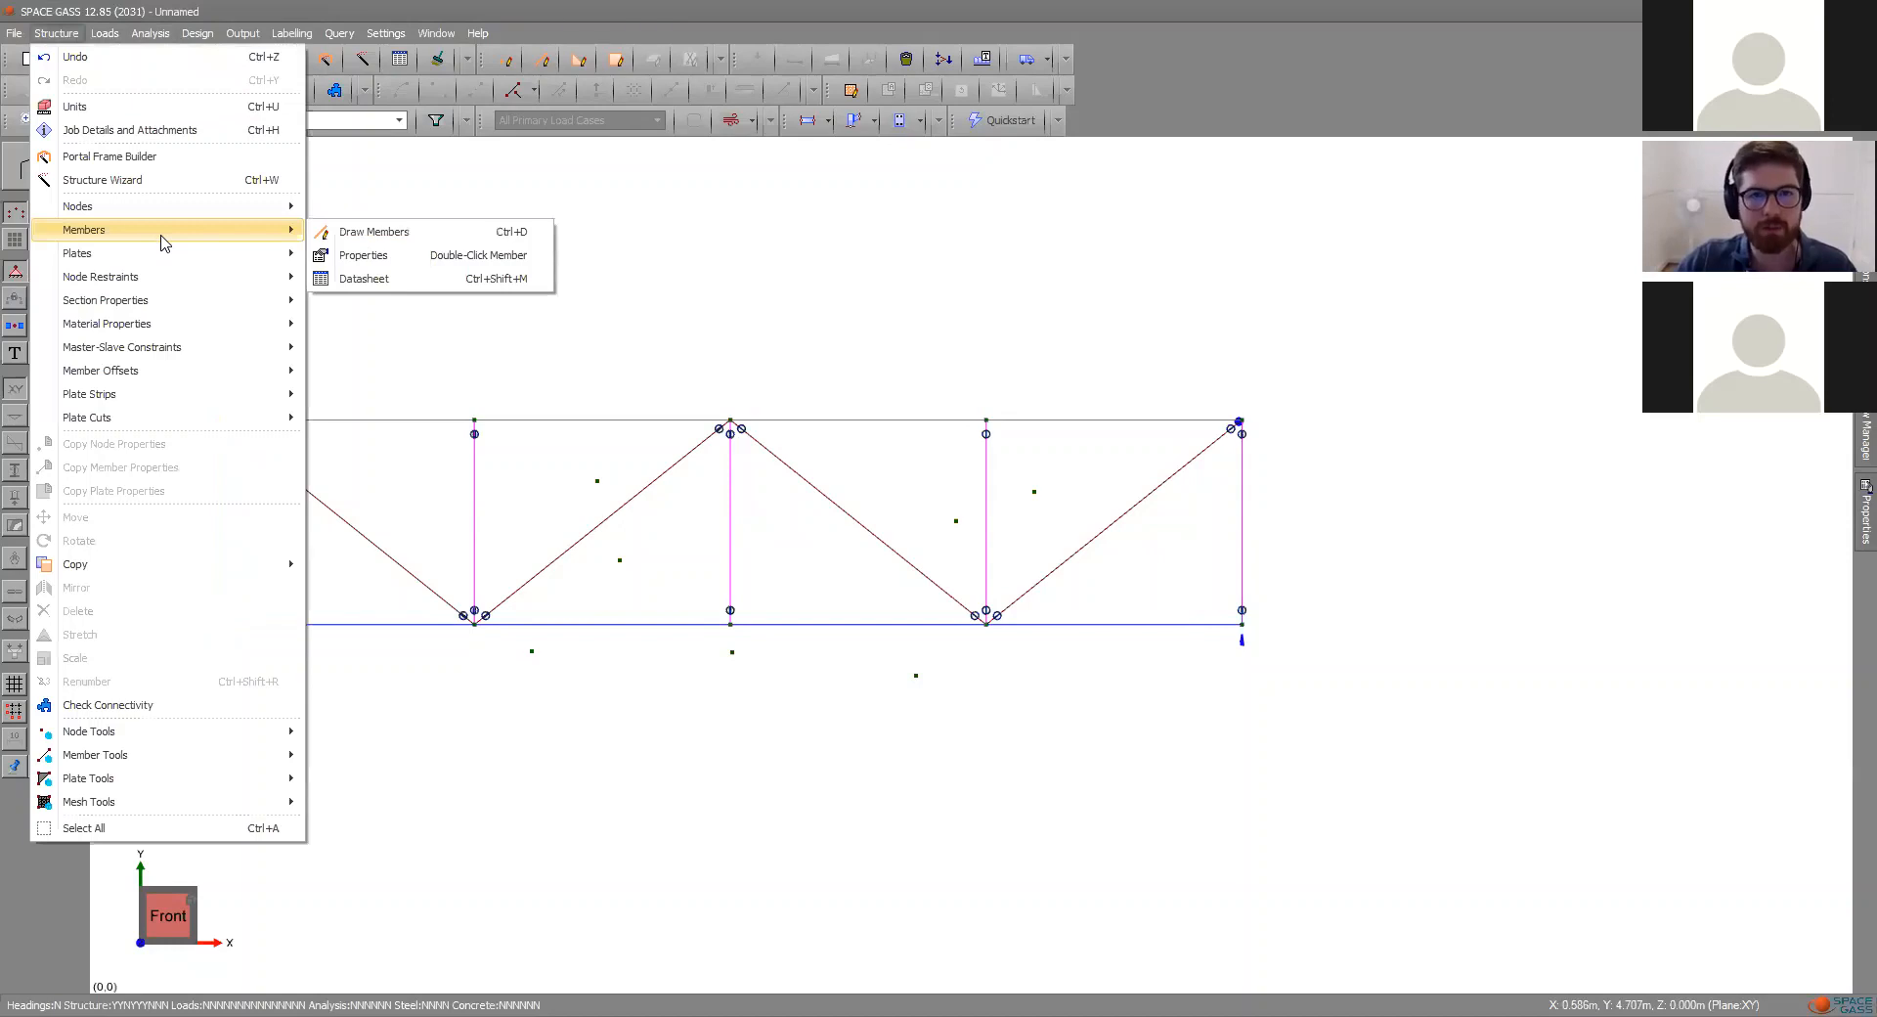
left_click(855, 46)
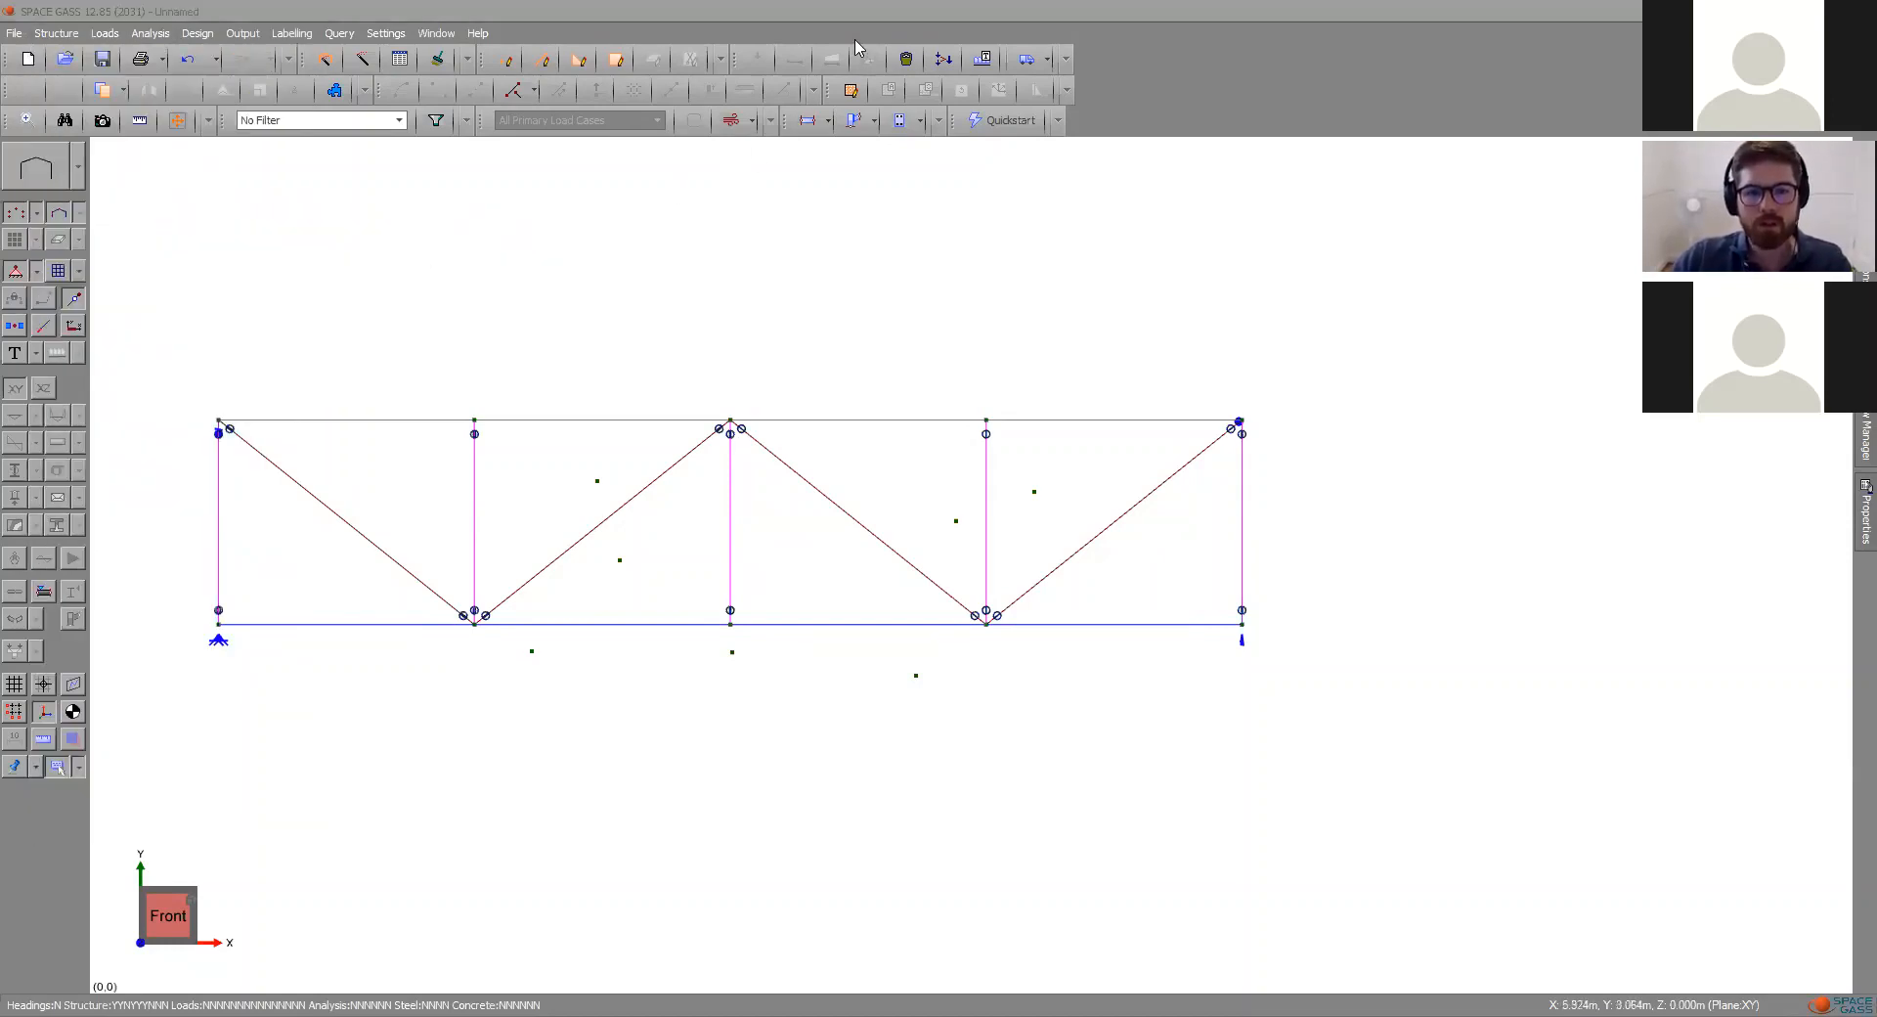
left_click(67, 35)
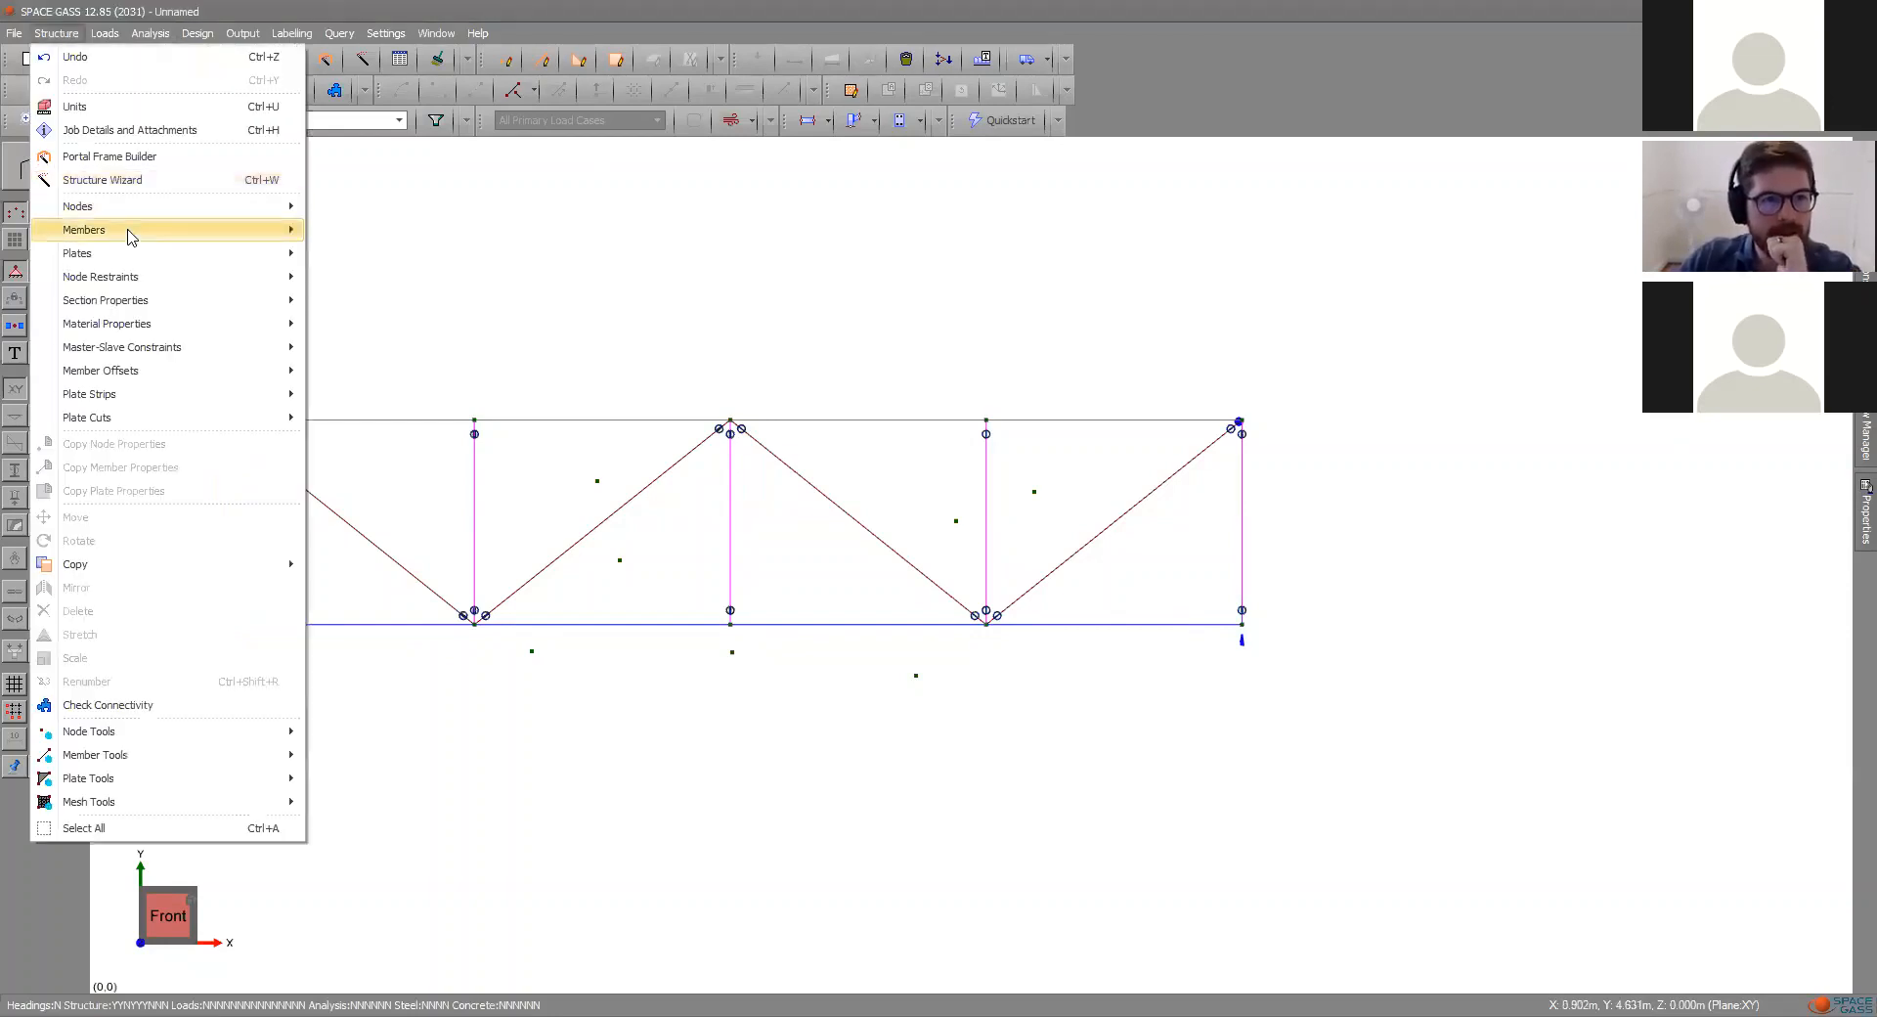
left_click(548, 399)
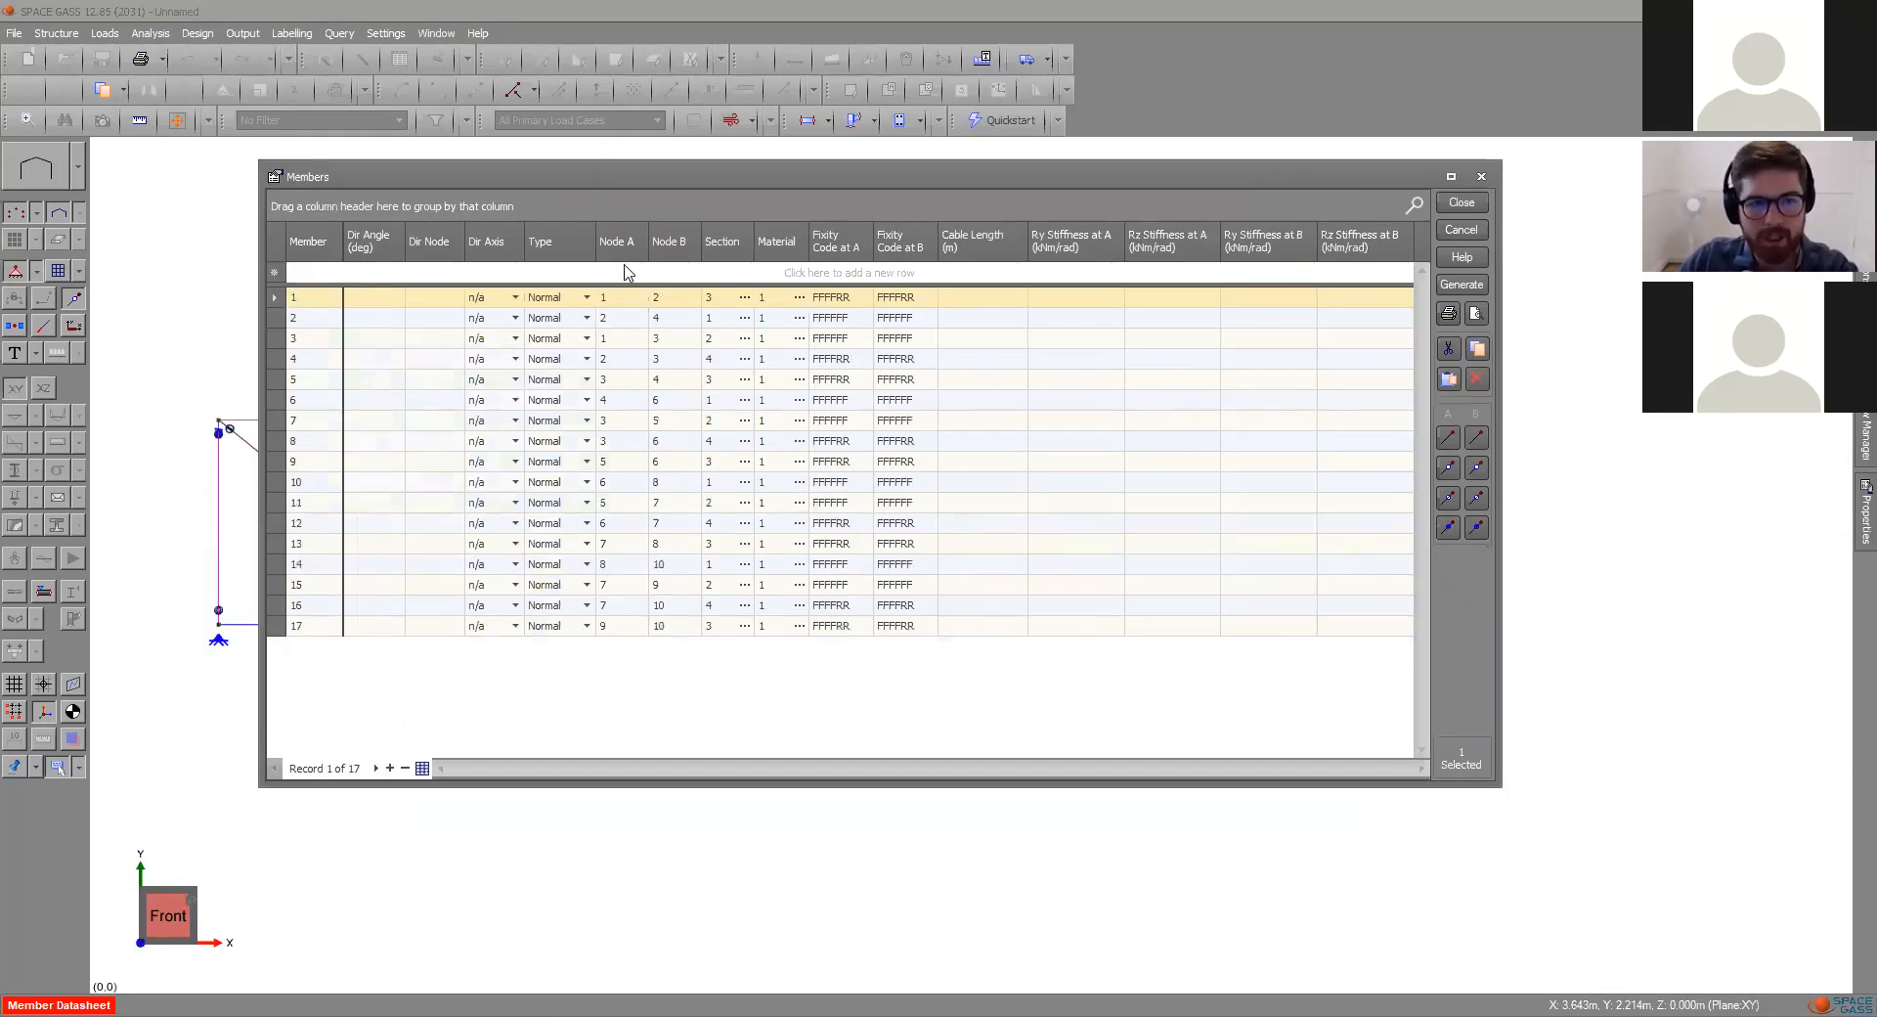
left_click(626, 252)
left_click(625, 252)
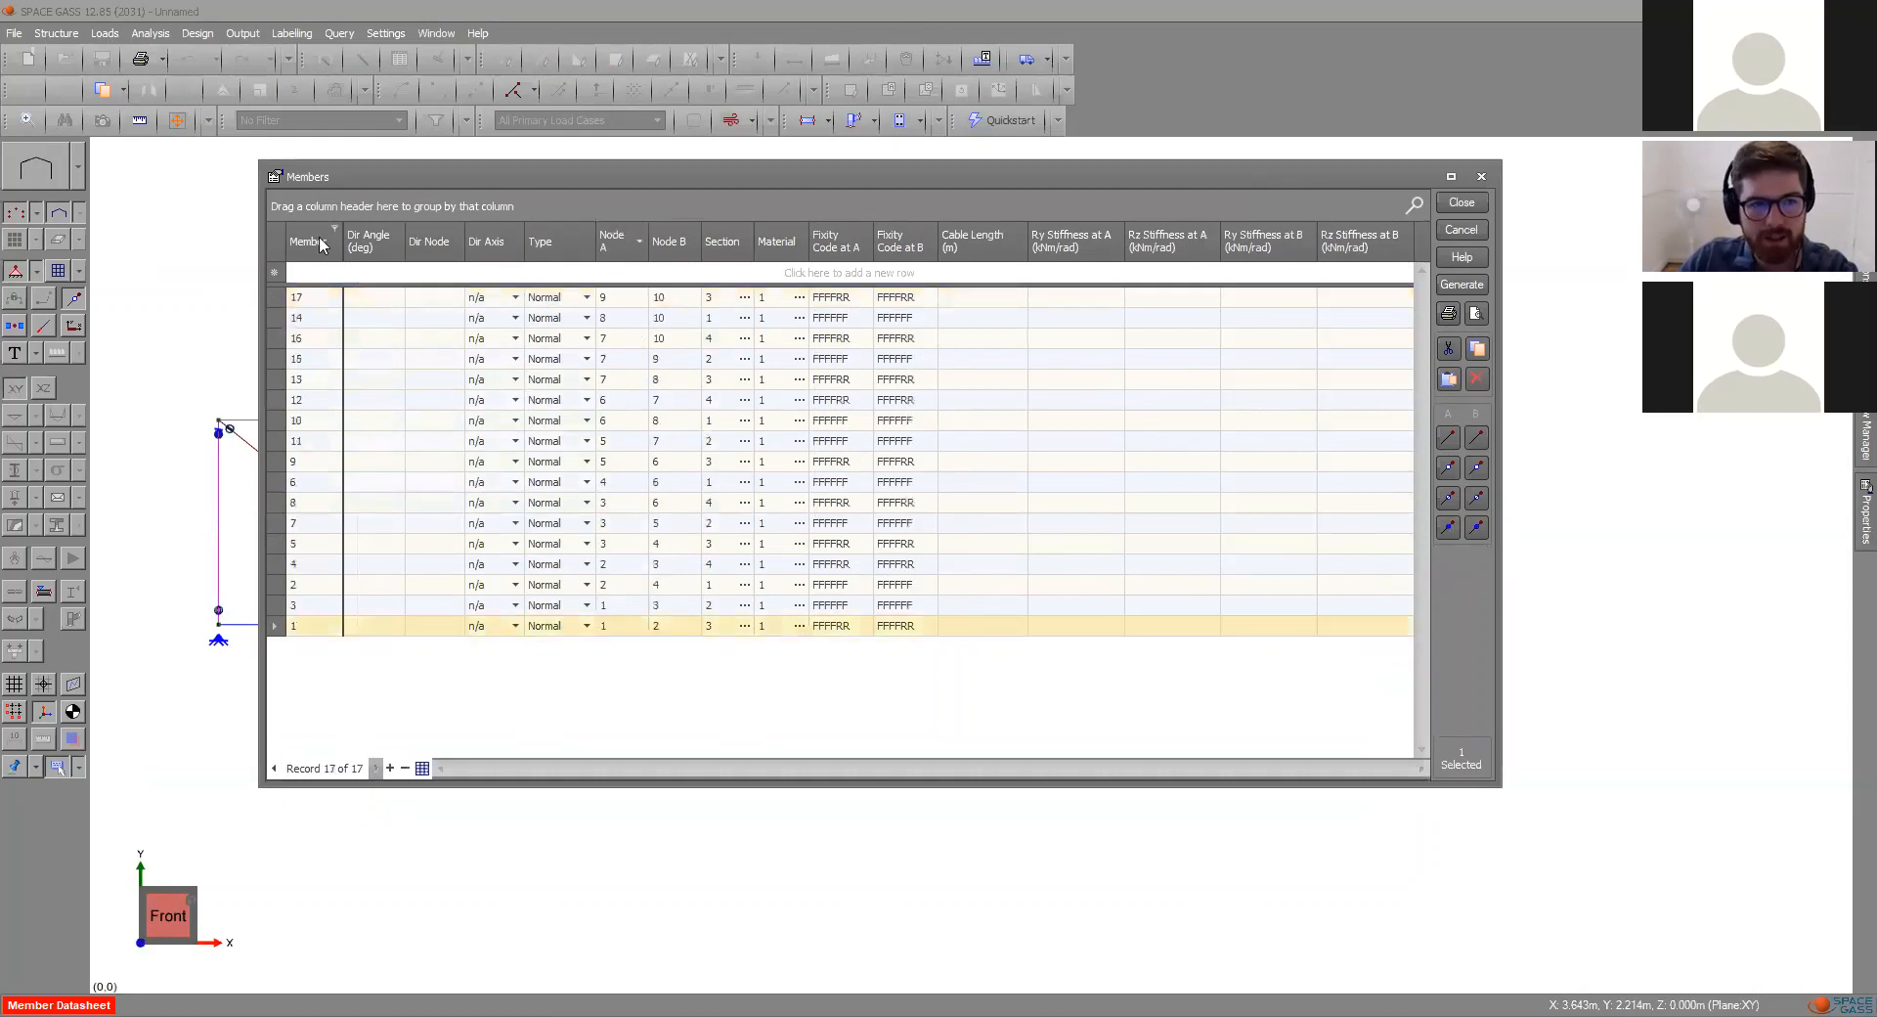
left_click(323, 245)
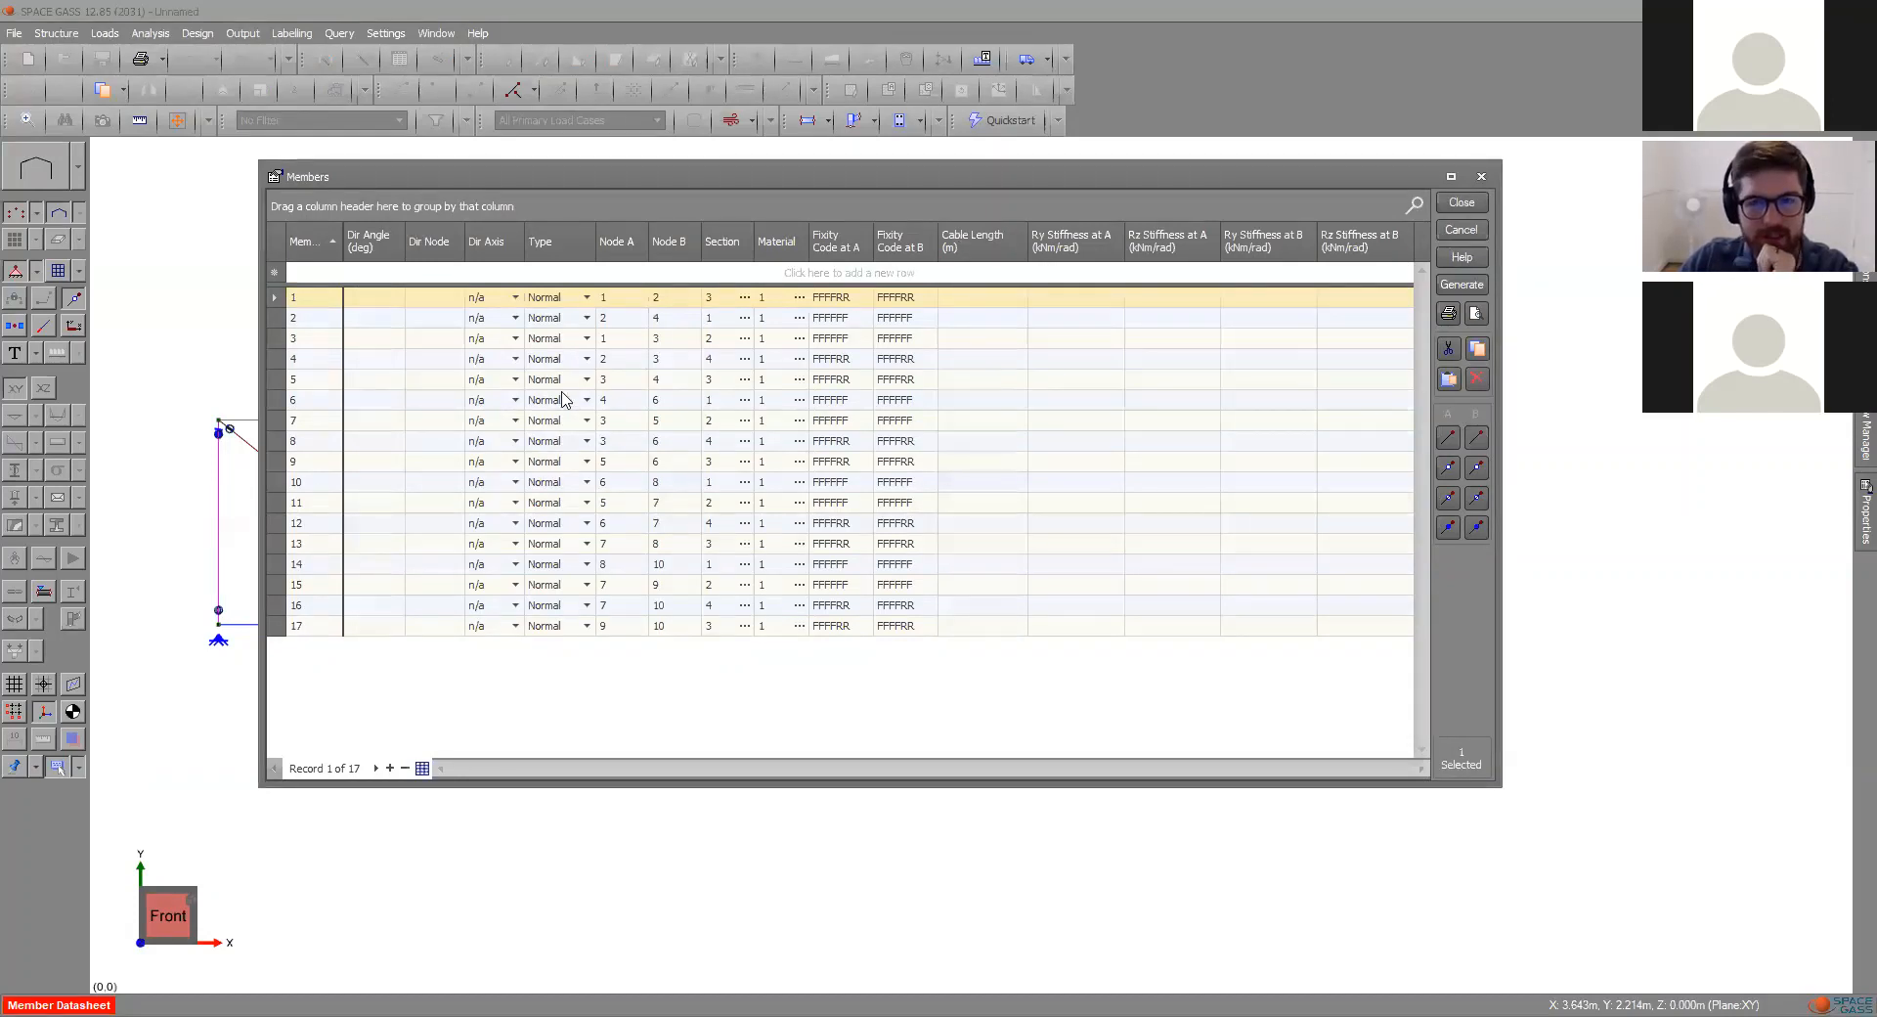
- Close the member datasheet and delete the seven loose nodes scattered around the truss
left_click(1482, 178)
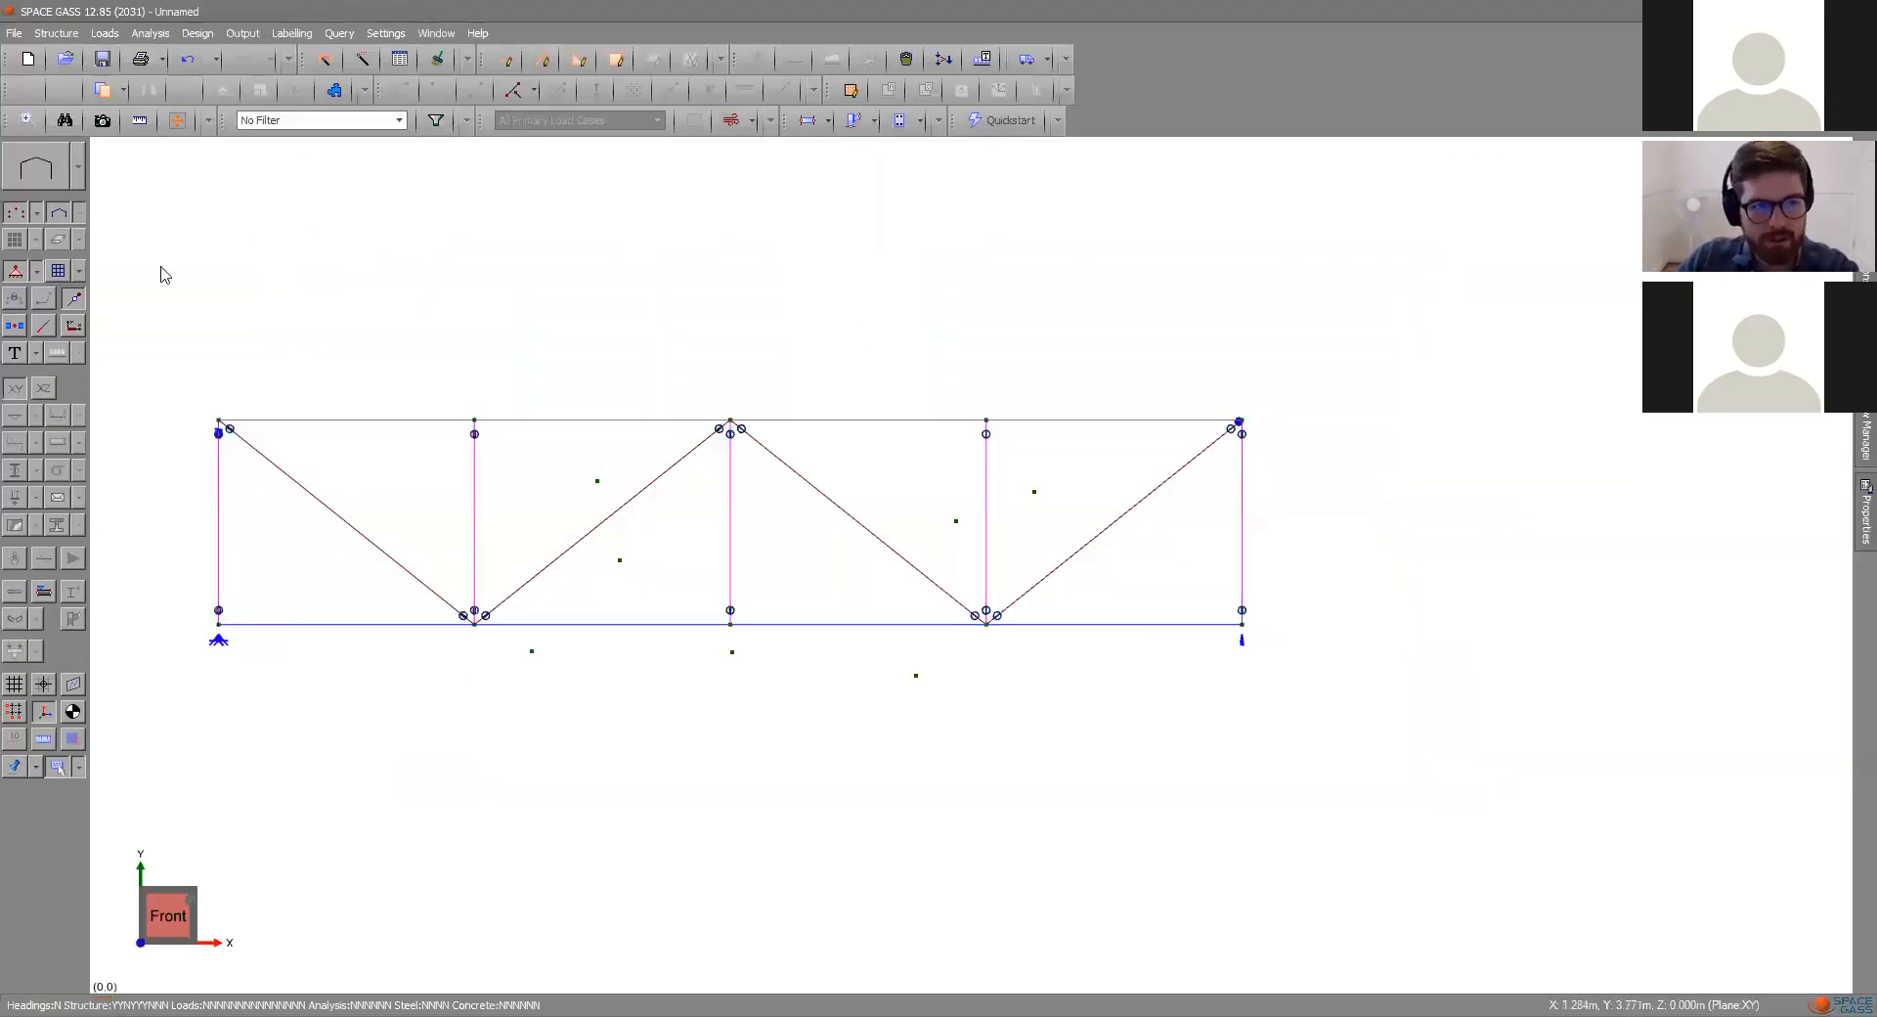
scroll(849, 660, "down", 3)
scroll(476, 490, "up", 4)
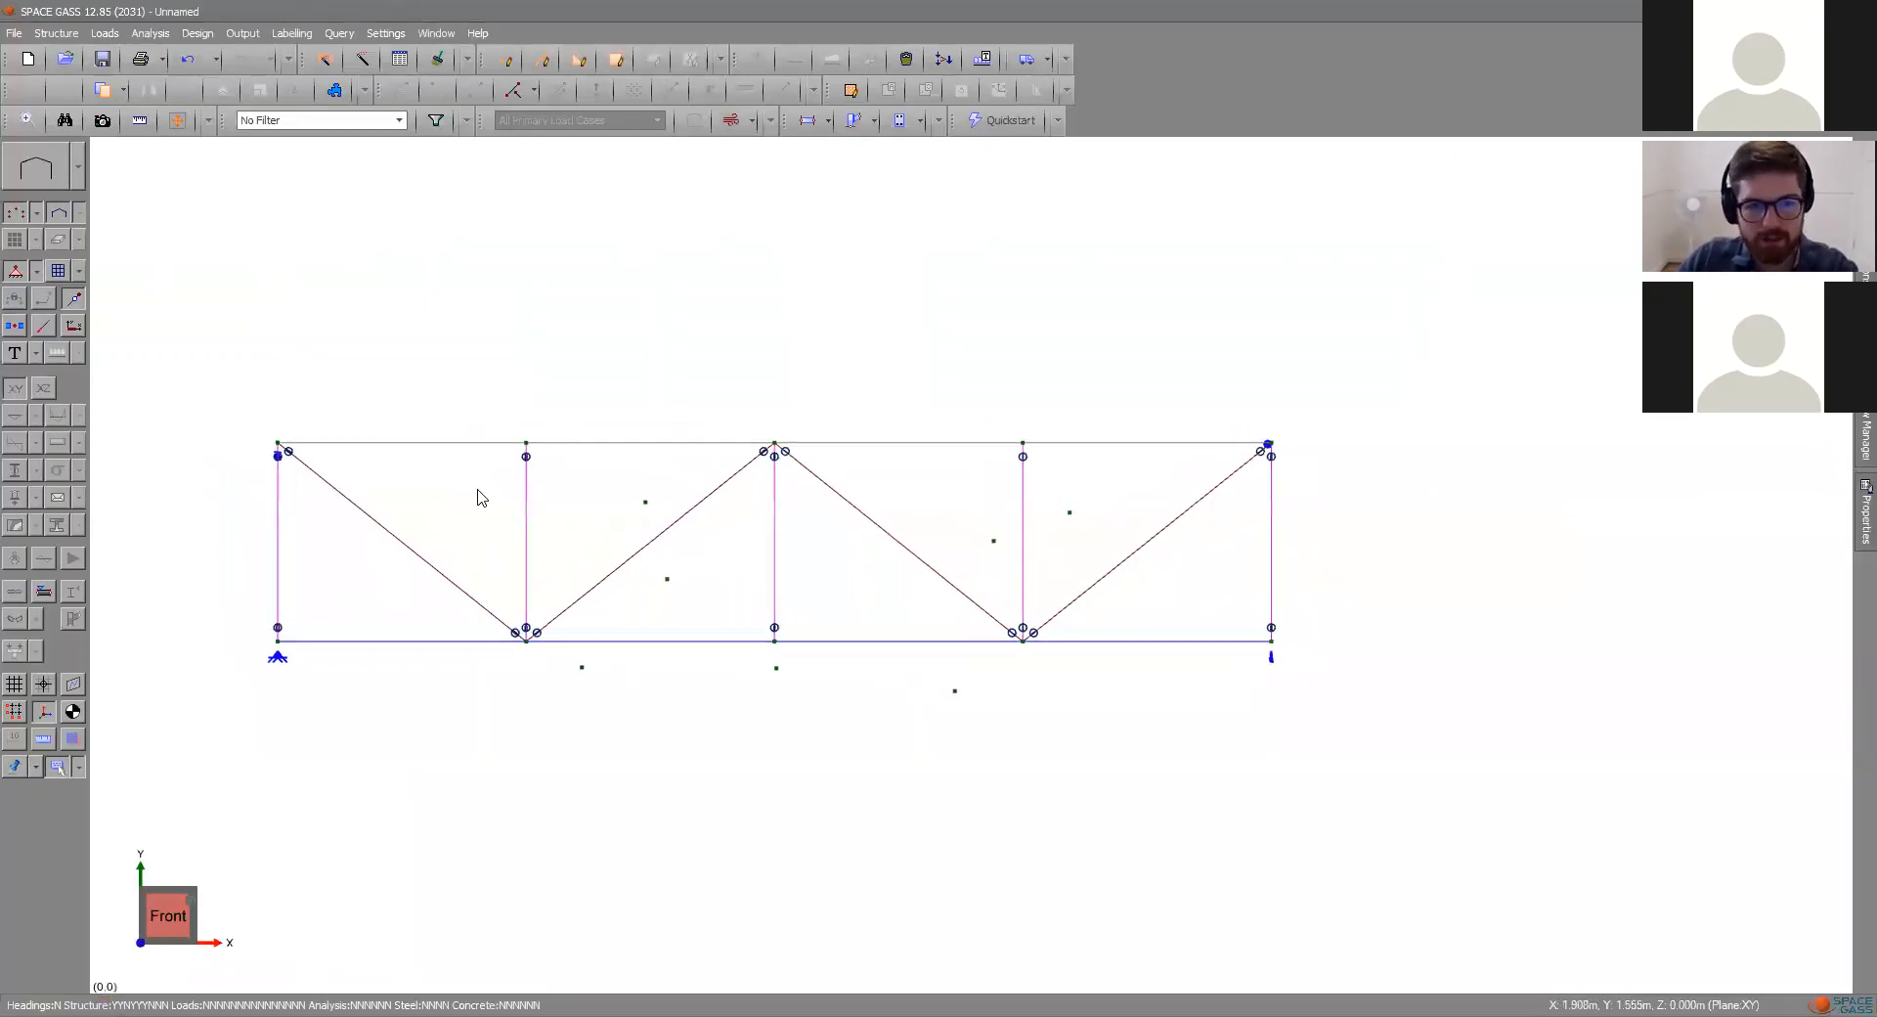
left_click(655, 505)
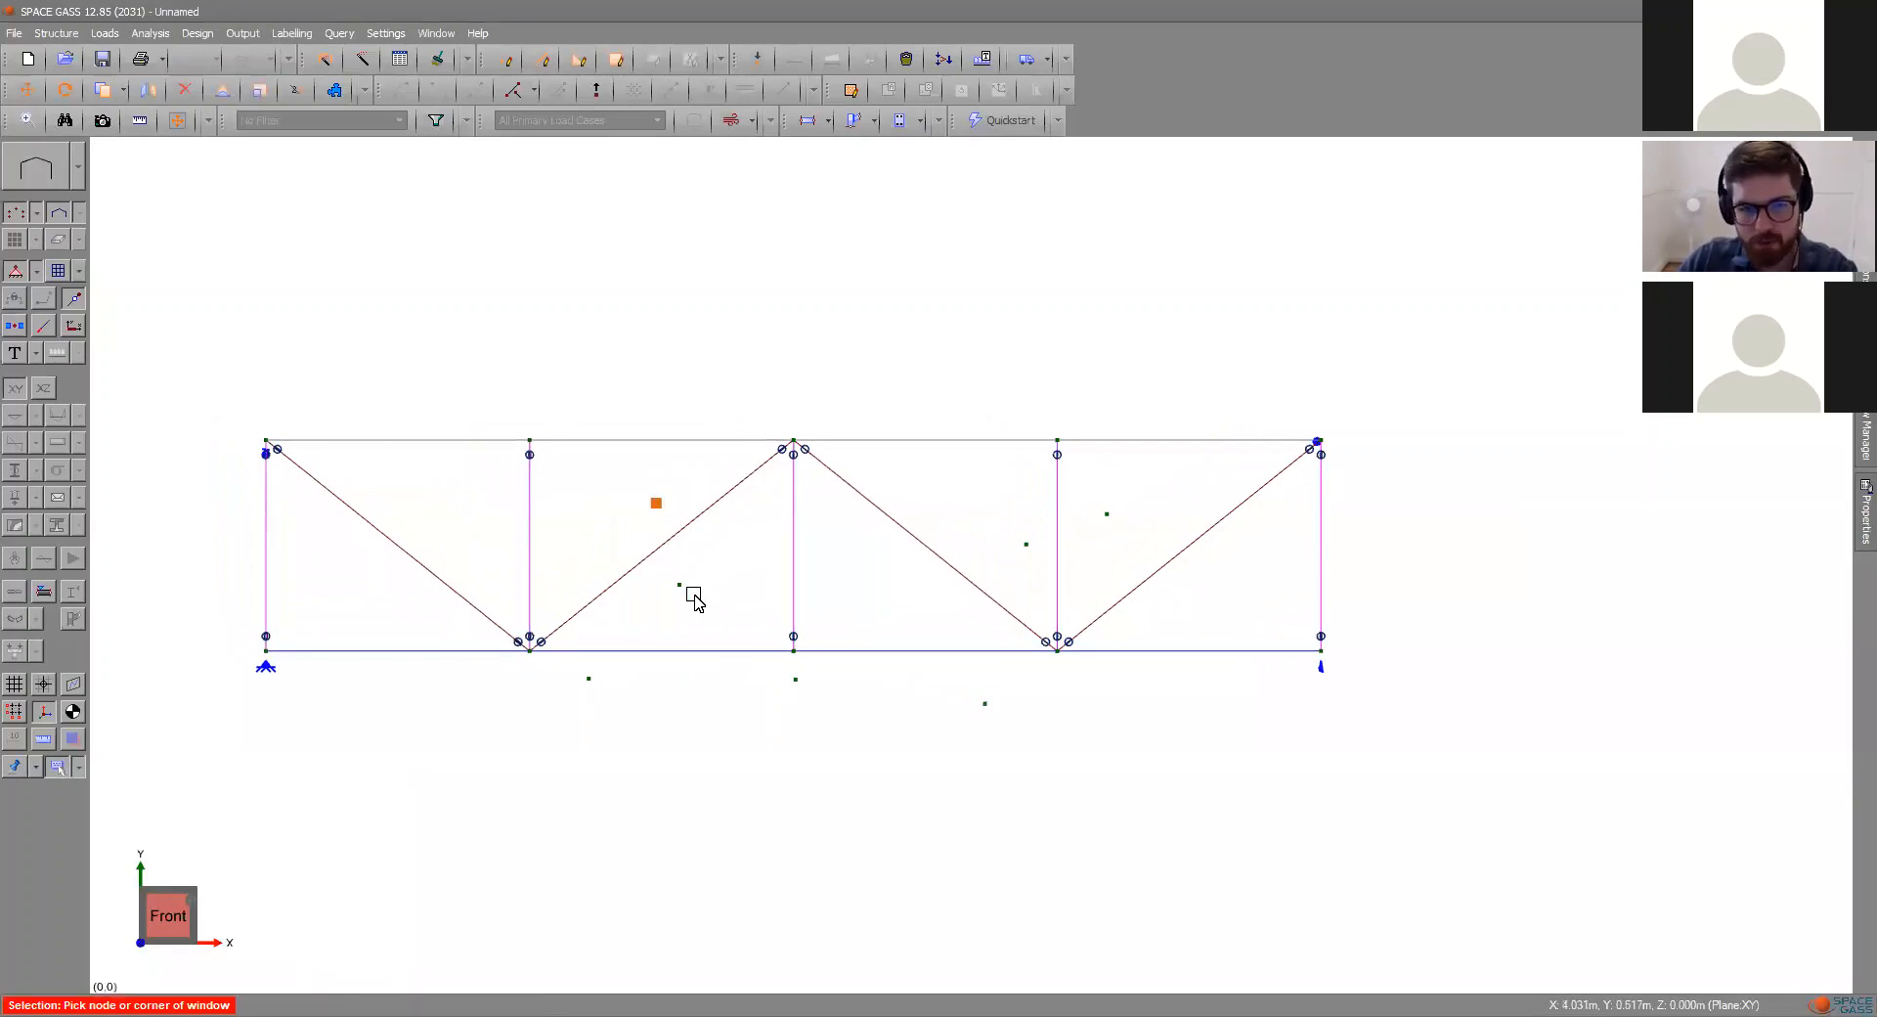
left_click(679, 584)
left_click(589, 677)
left_click(795, 678)
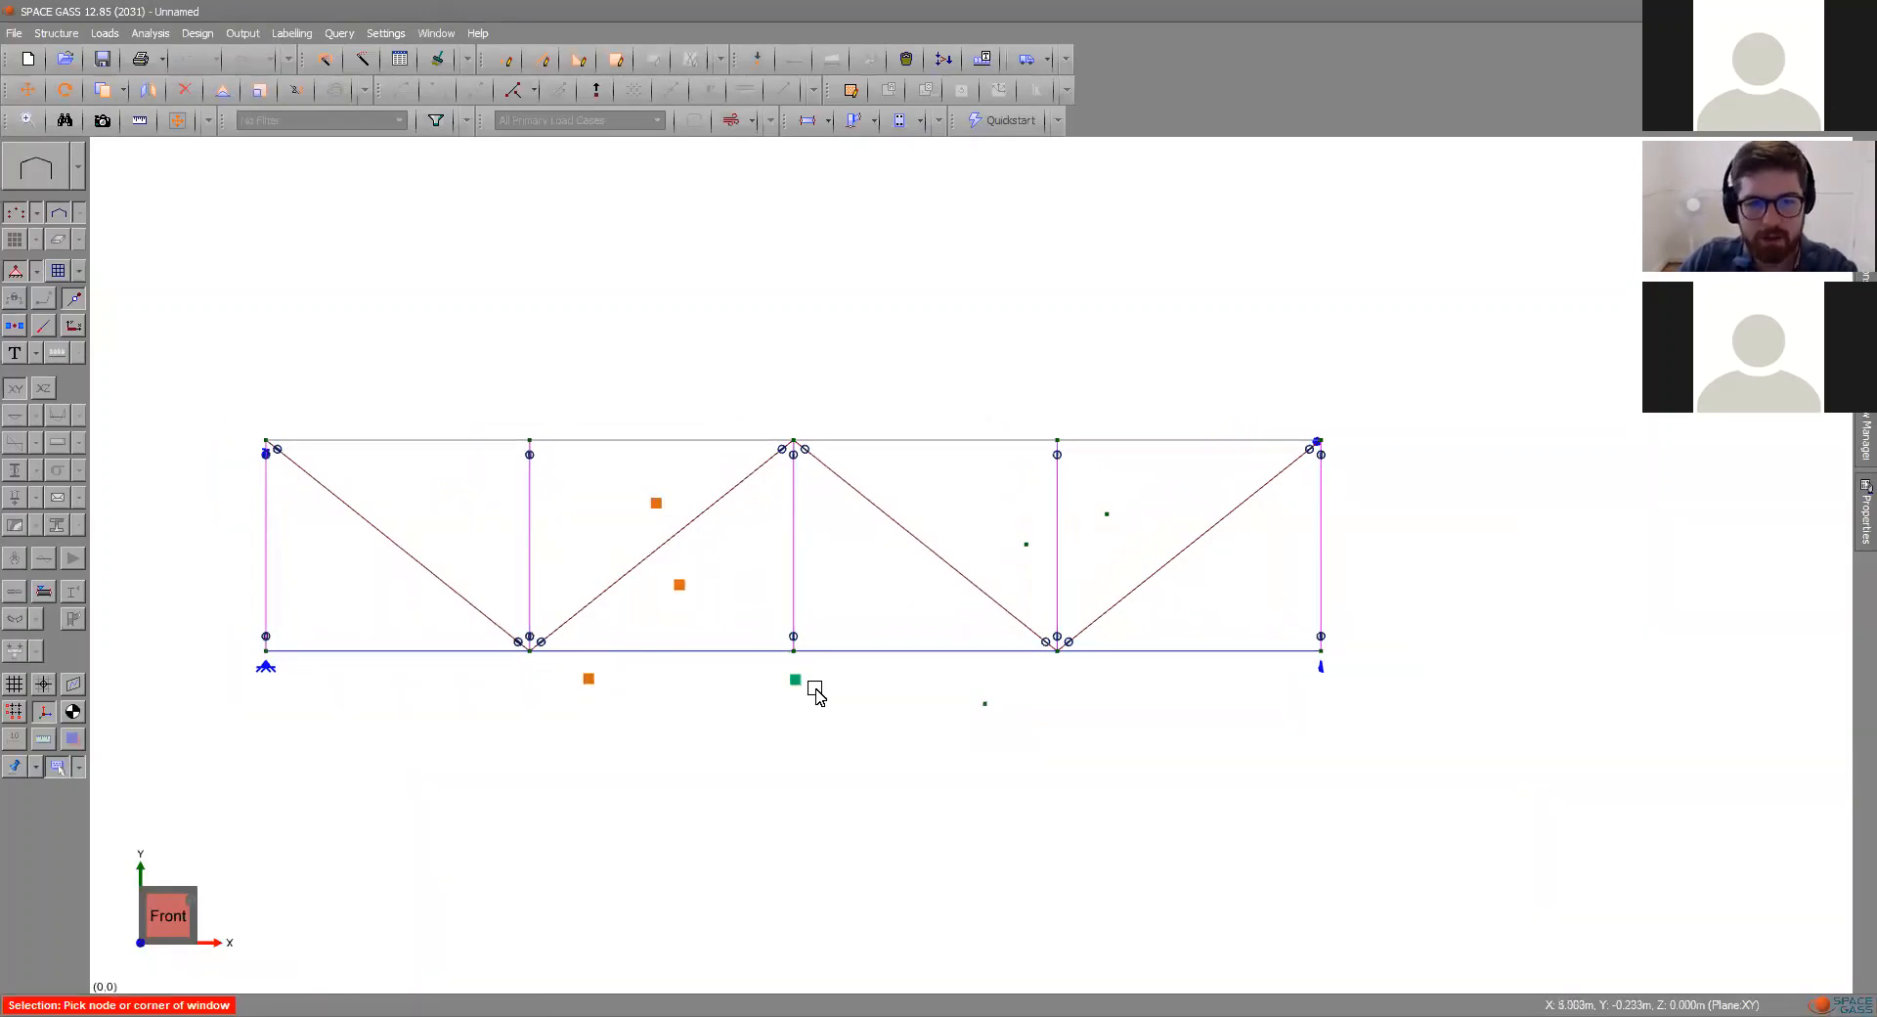
left_click(984, 703)
left_click(1025, 545)
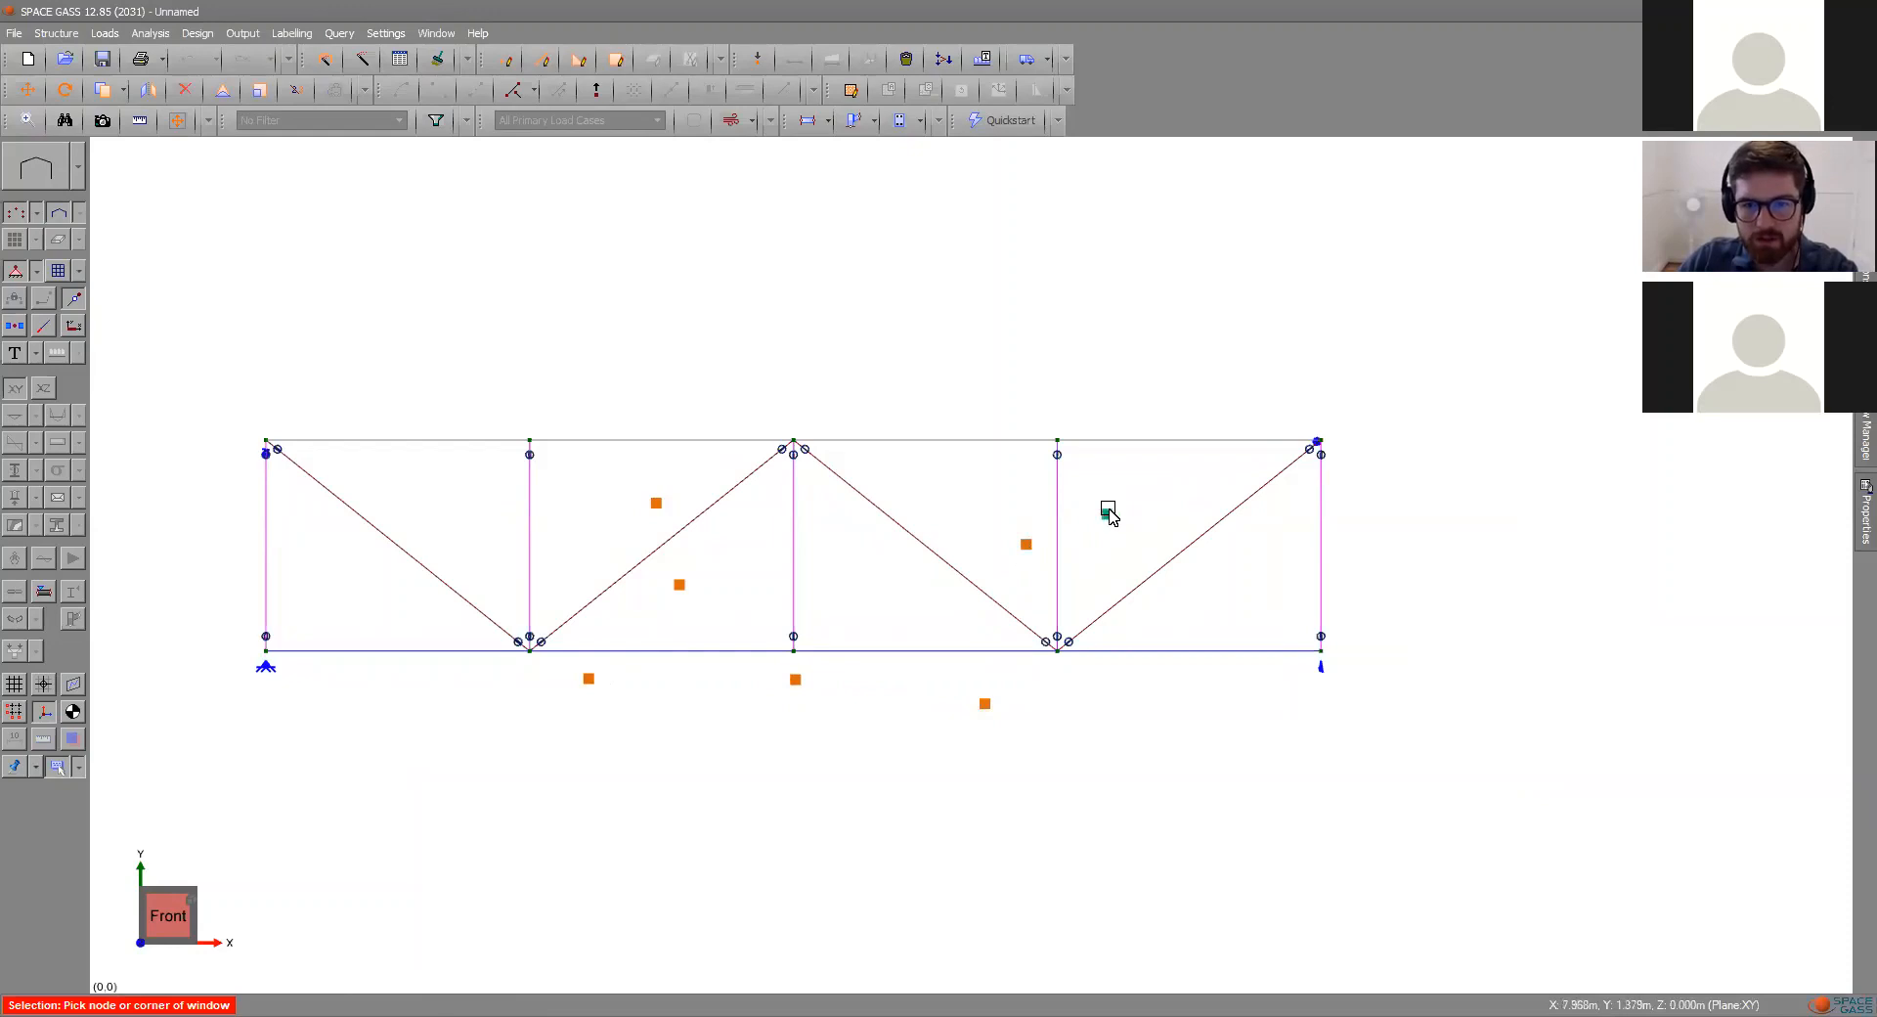
left_click(1107, 513)
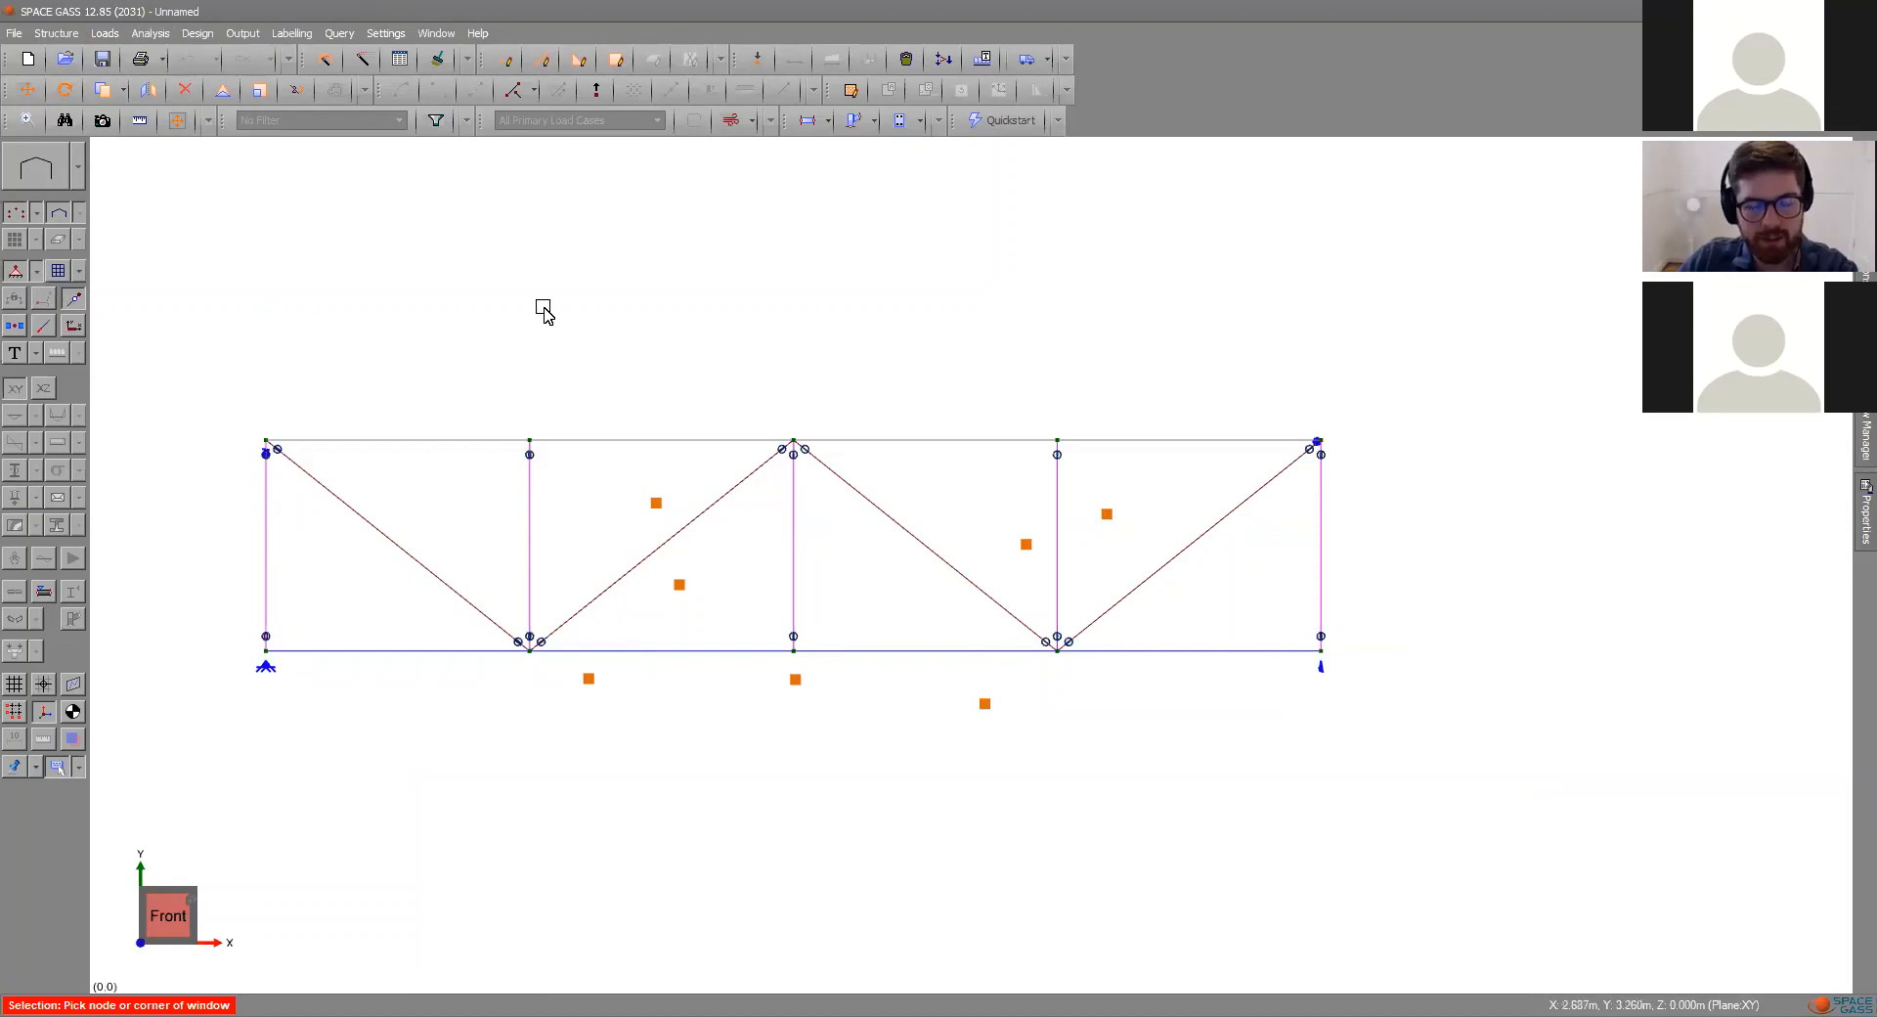
key("Delete")
left_click(985, 582)
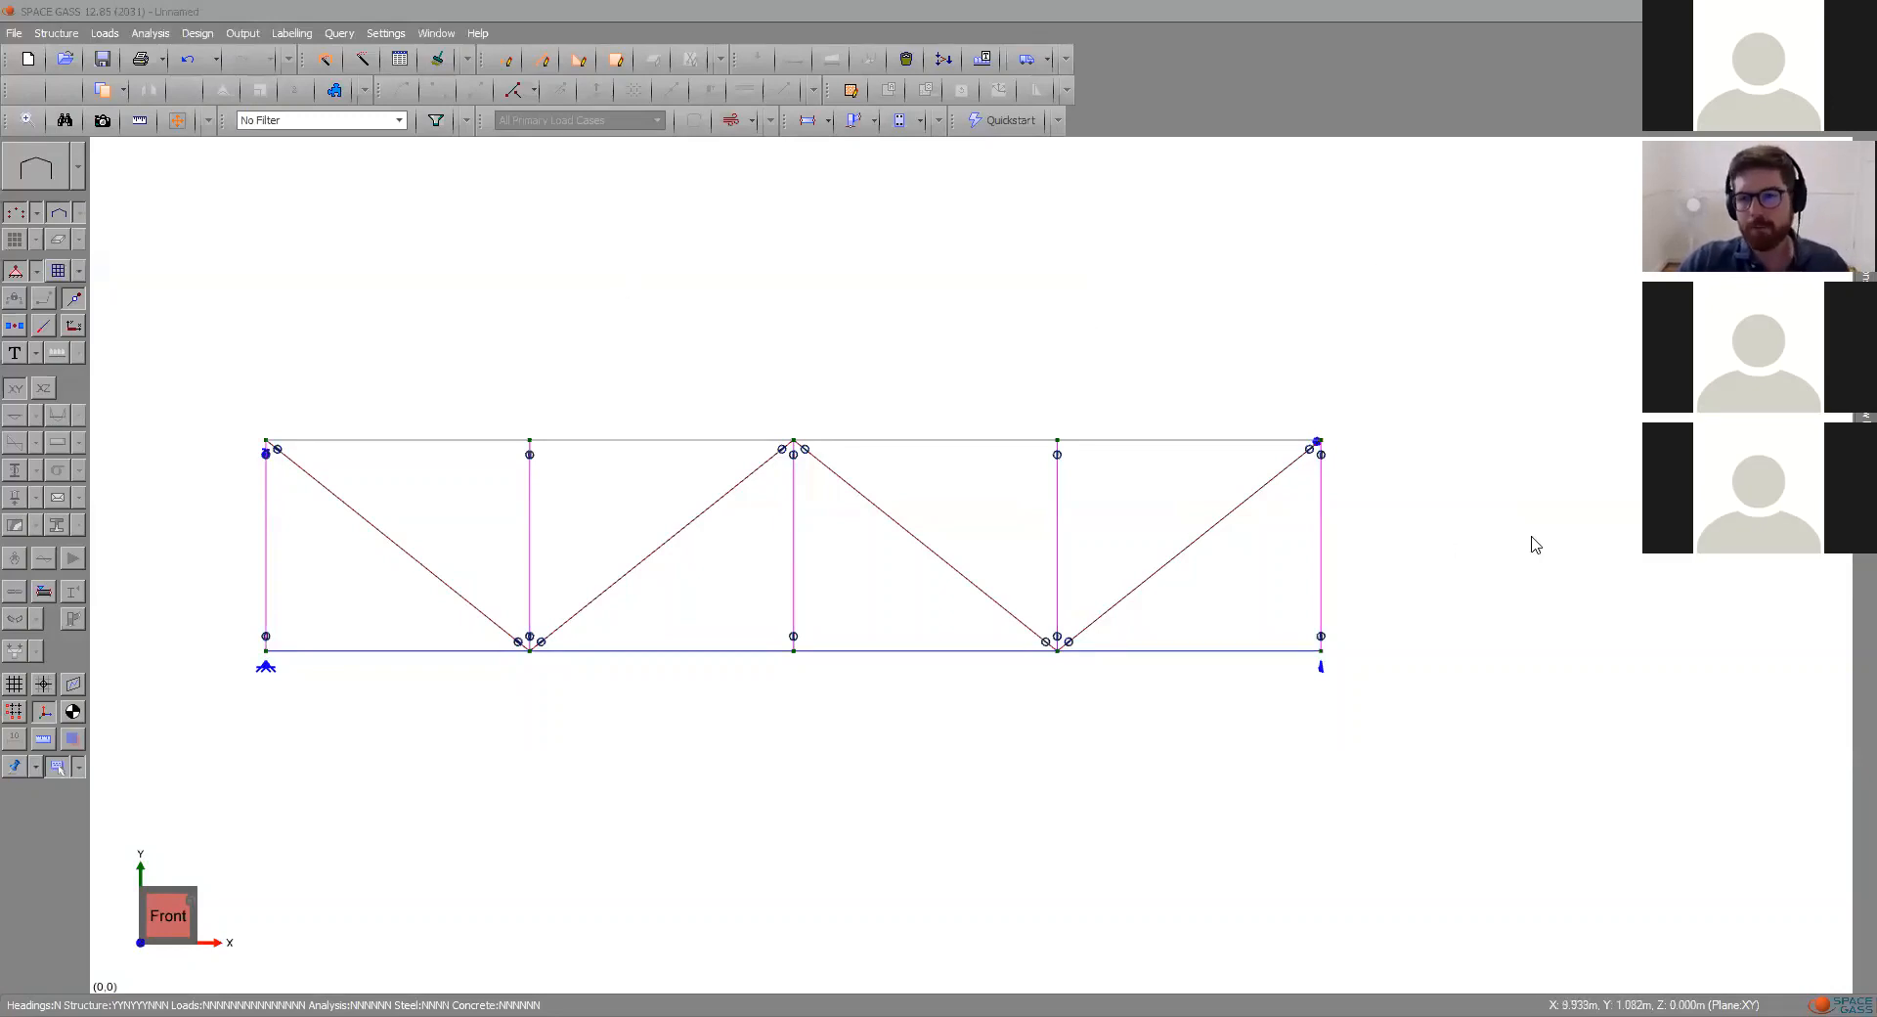
- Display the properties of the last top chord member and of node 7 on the bottom chord
left_click(1864, 528)
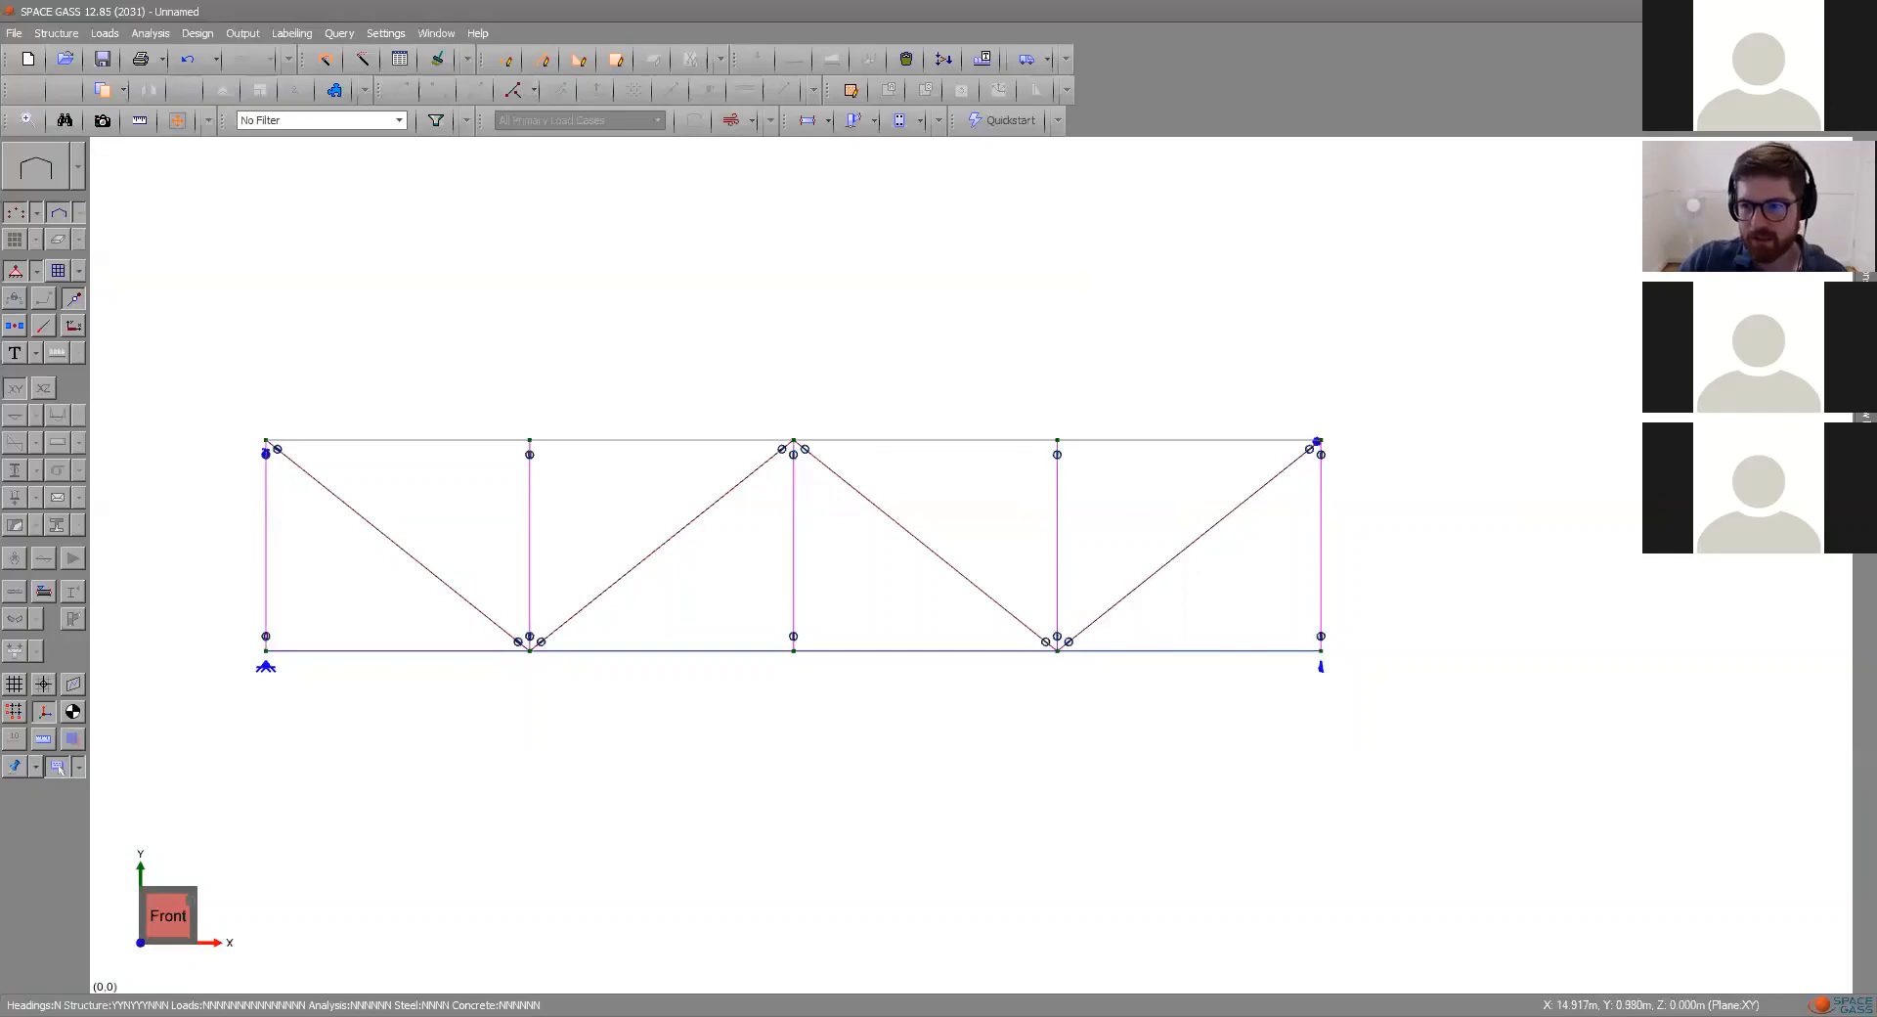
mouse_move(1865, 196)
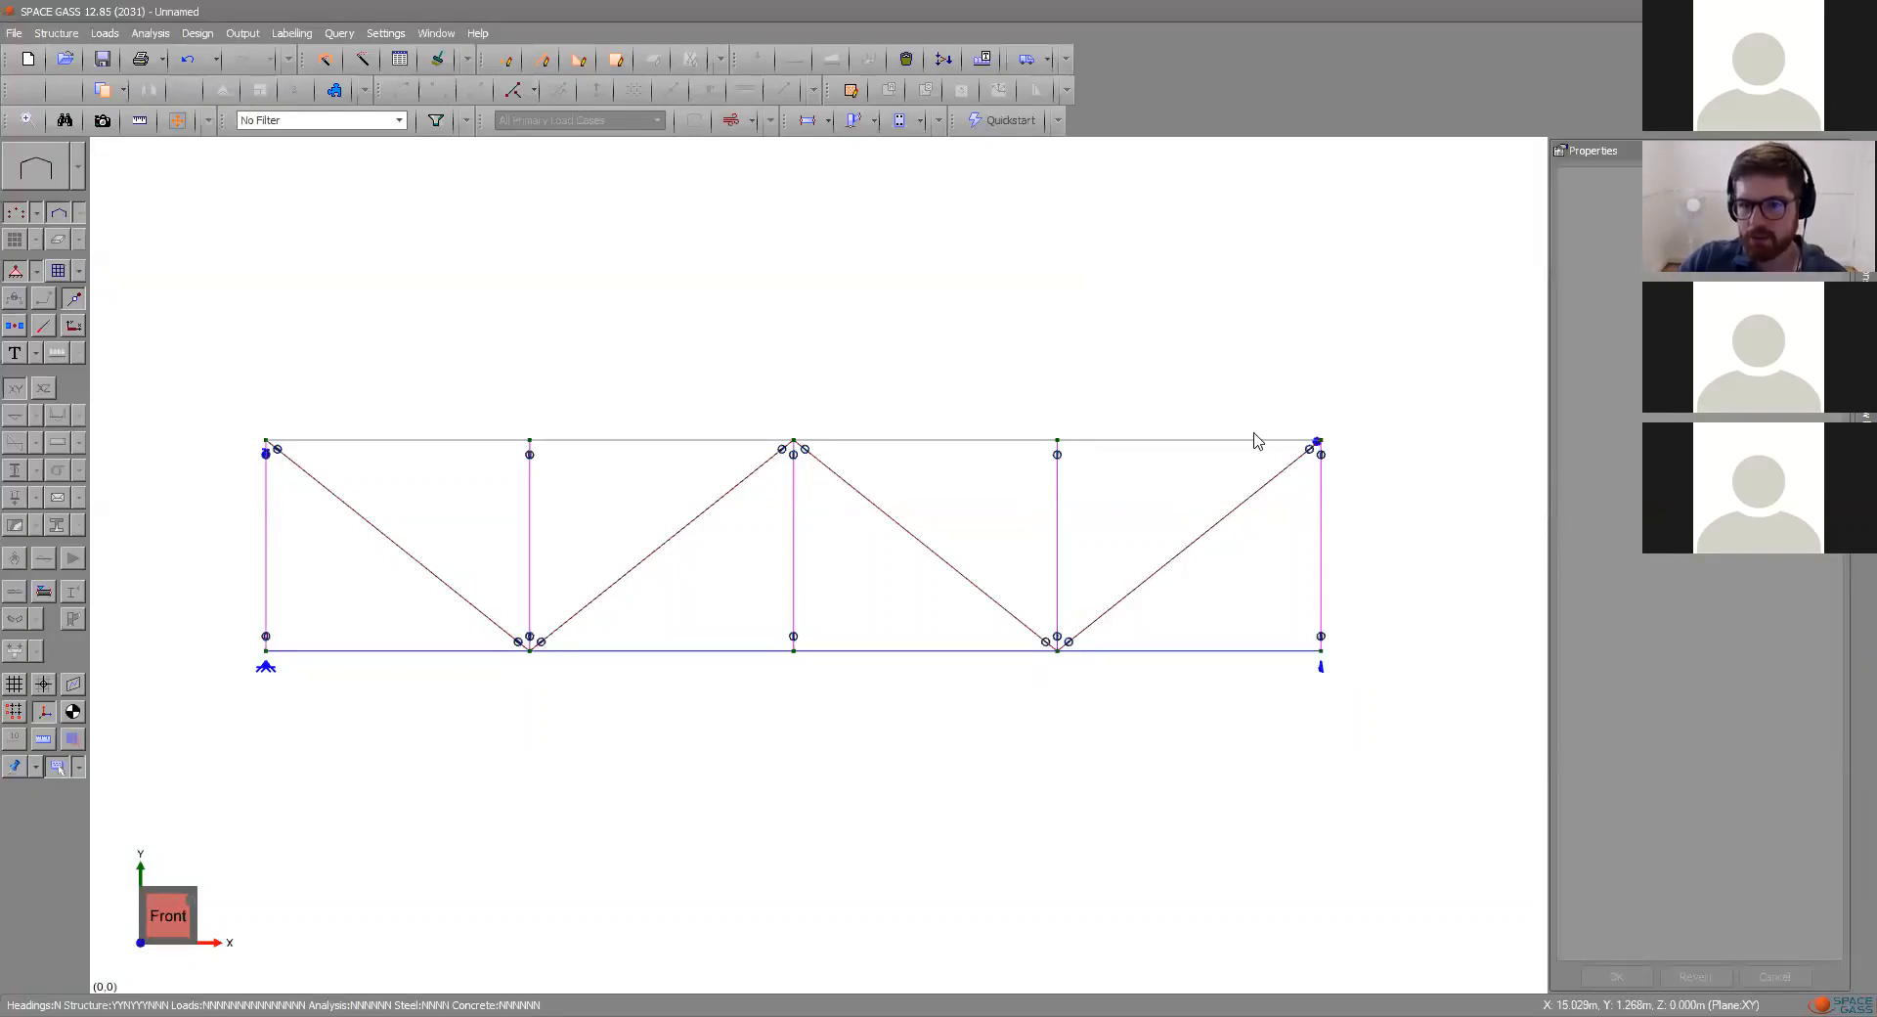
left_click(1222, 440)
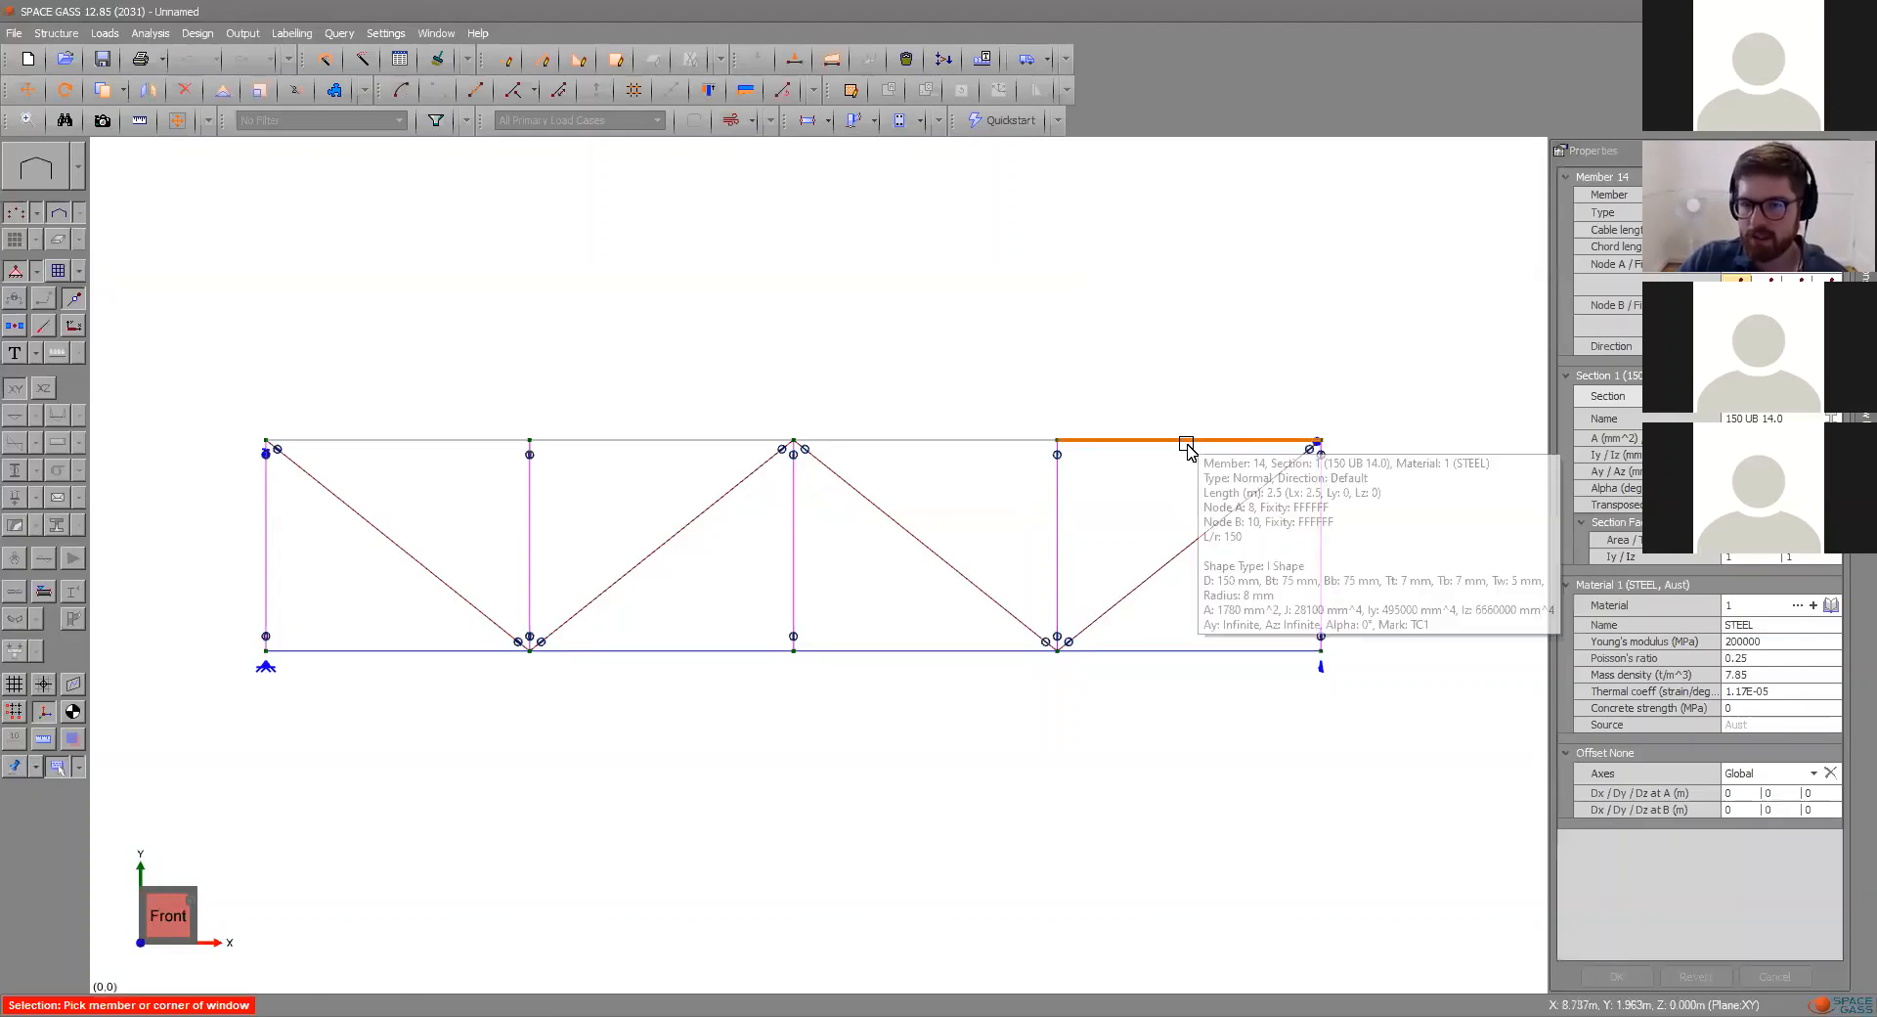
left_click(1058, 652)
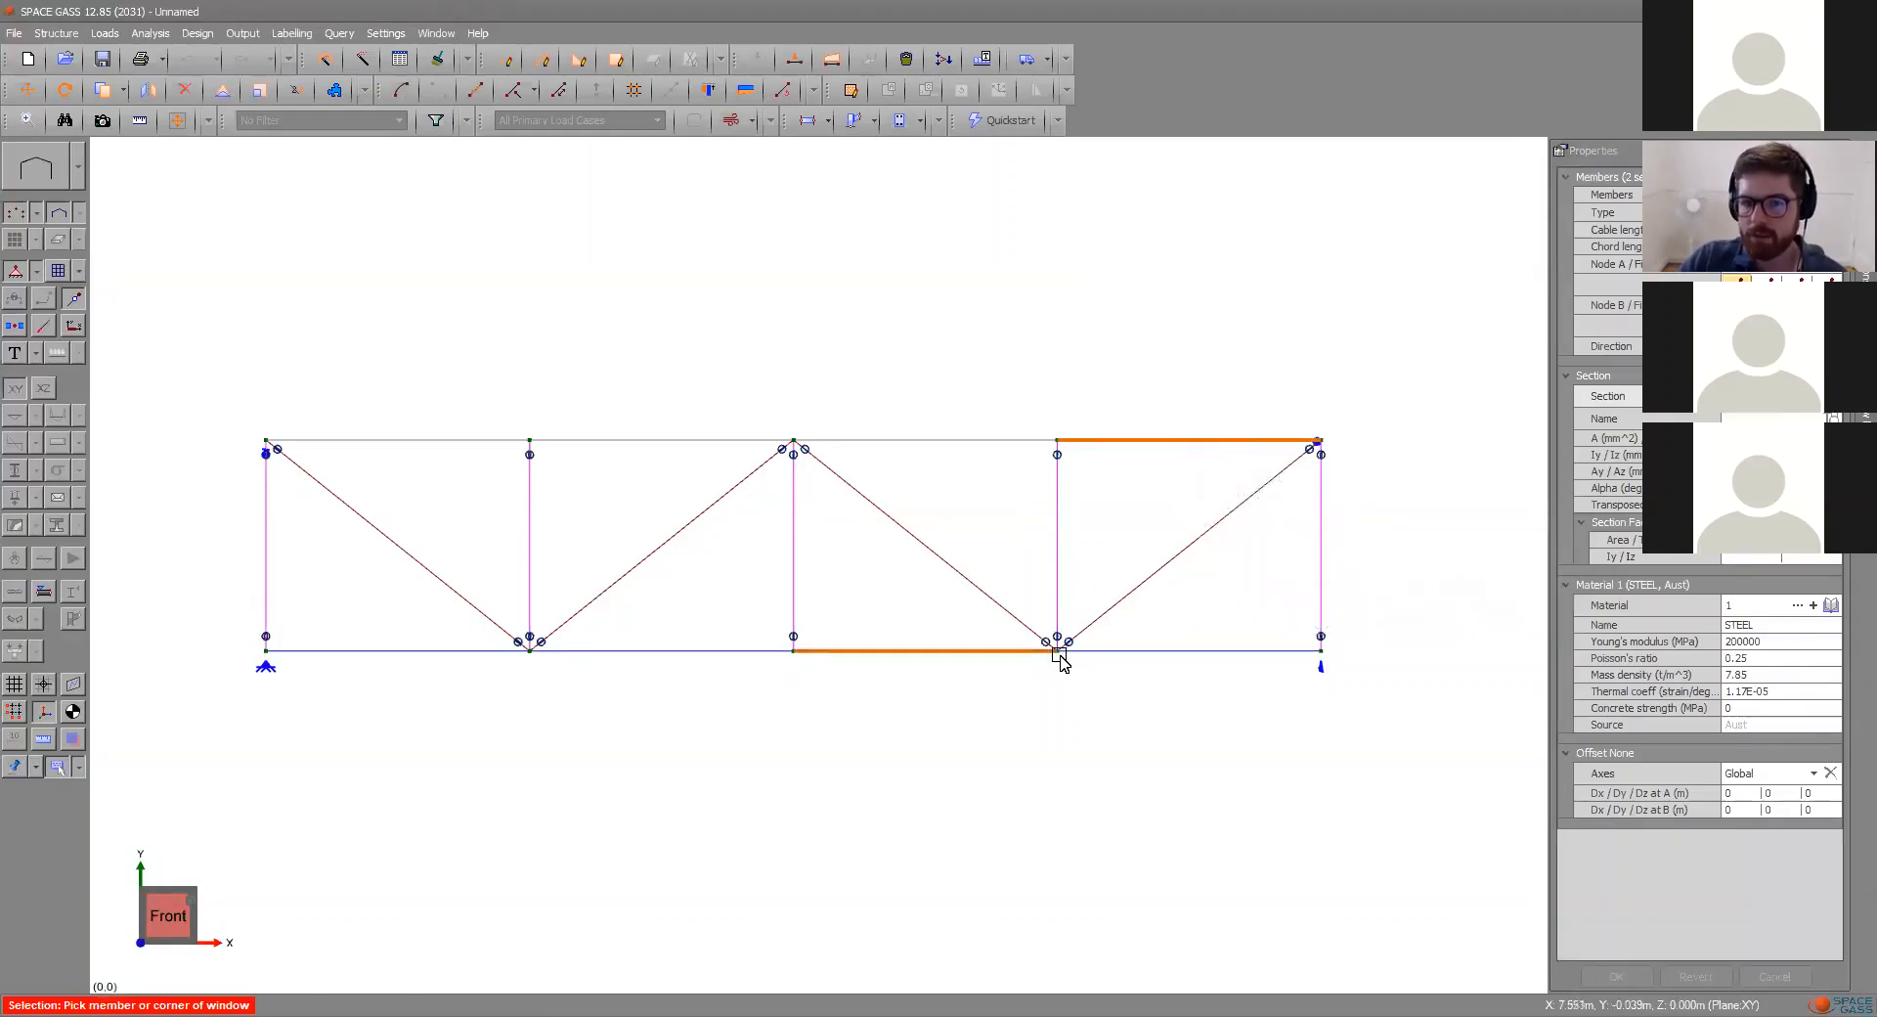
left_click(1058, 652)
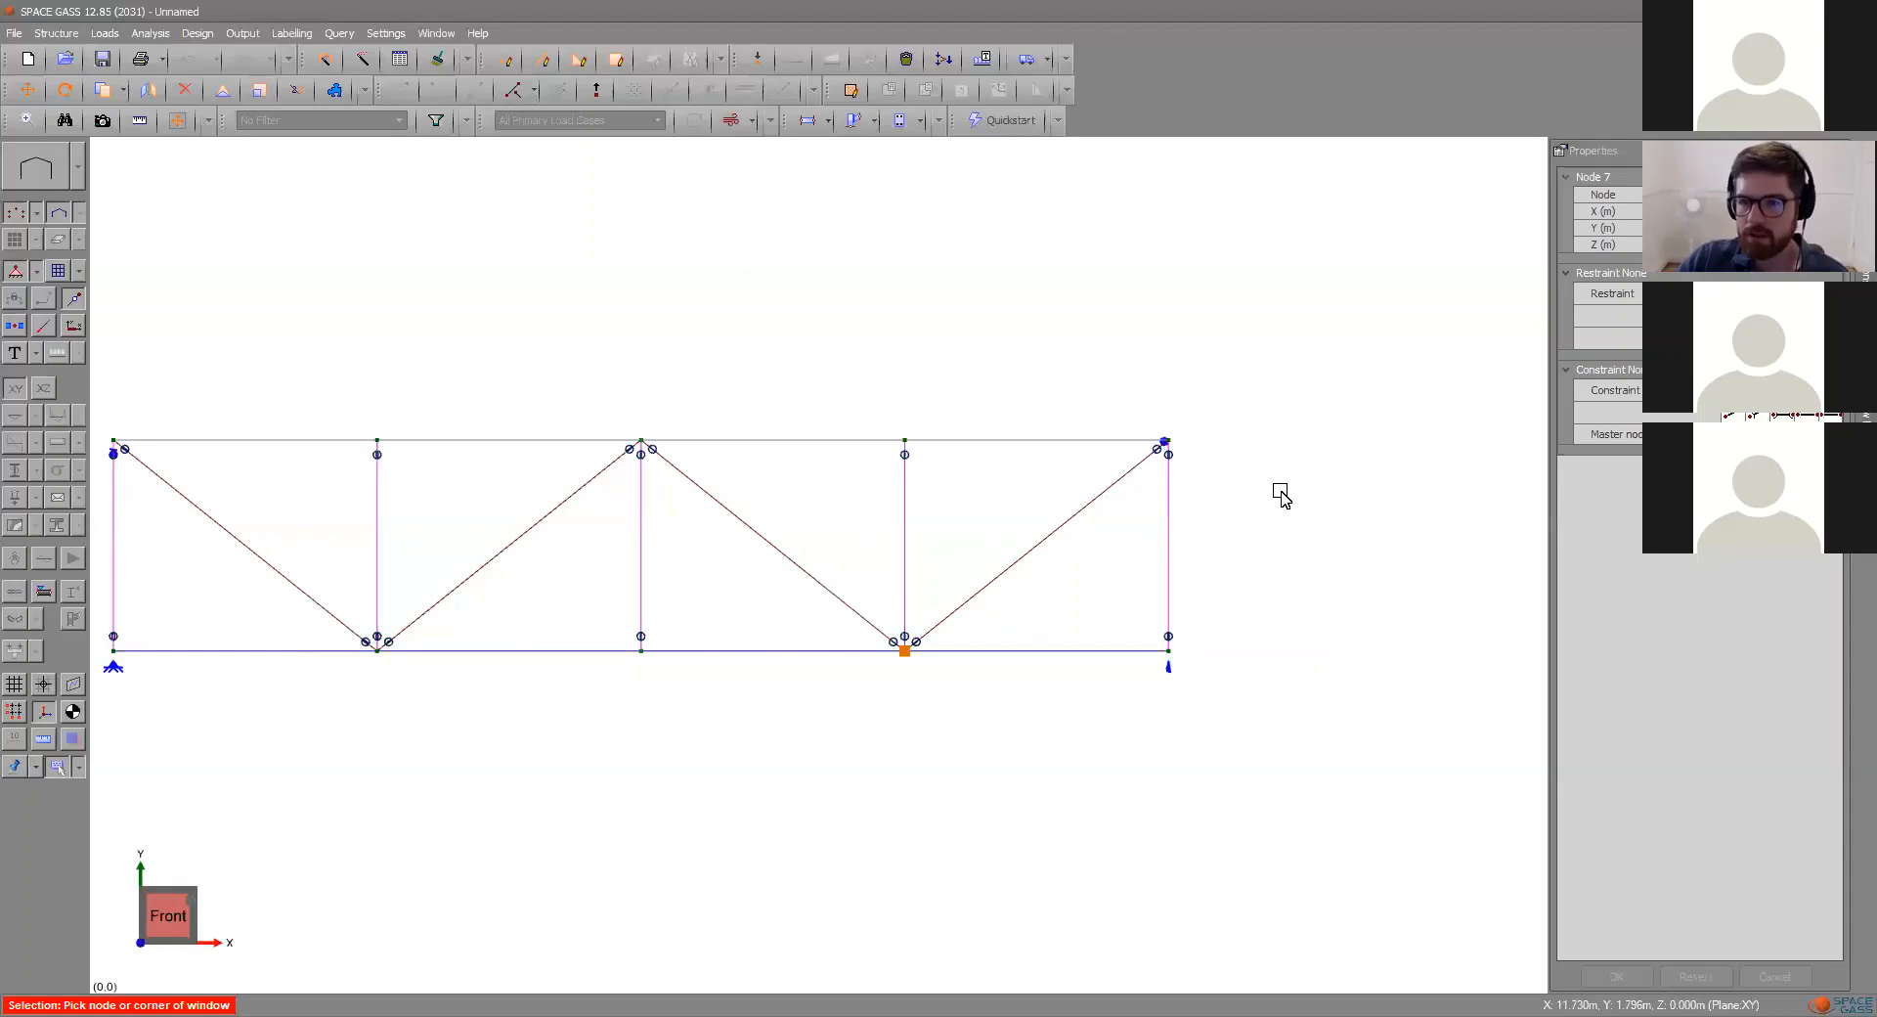
- Select support node 9 at the far end of the bottom chord and examine its restraint in an isometric view
left_click(1170, 653)
left_click(1169, 653)
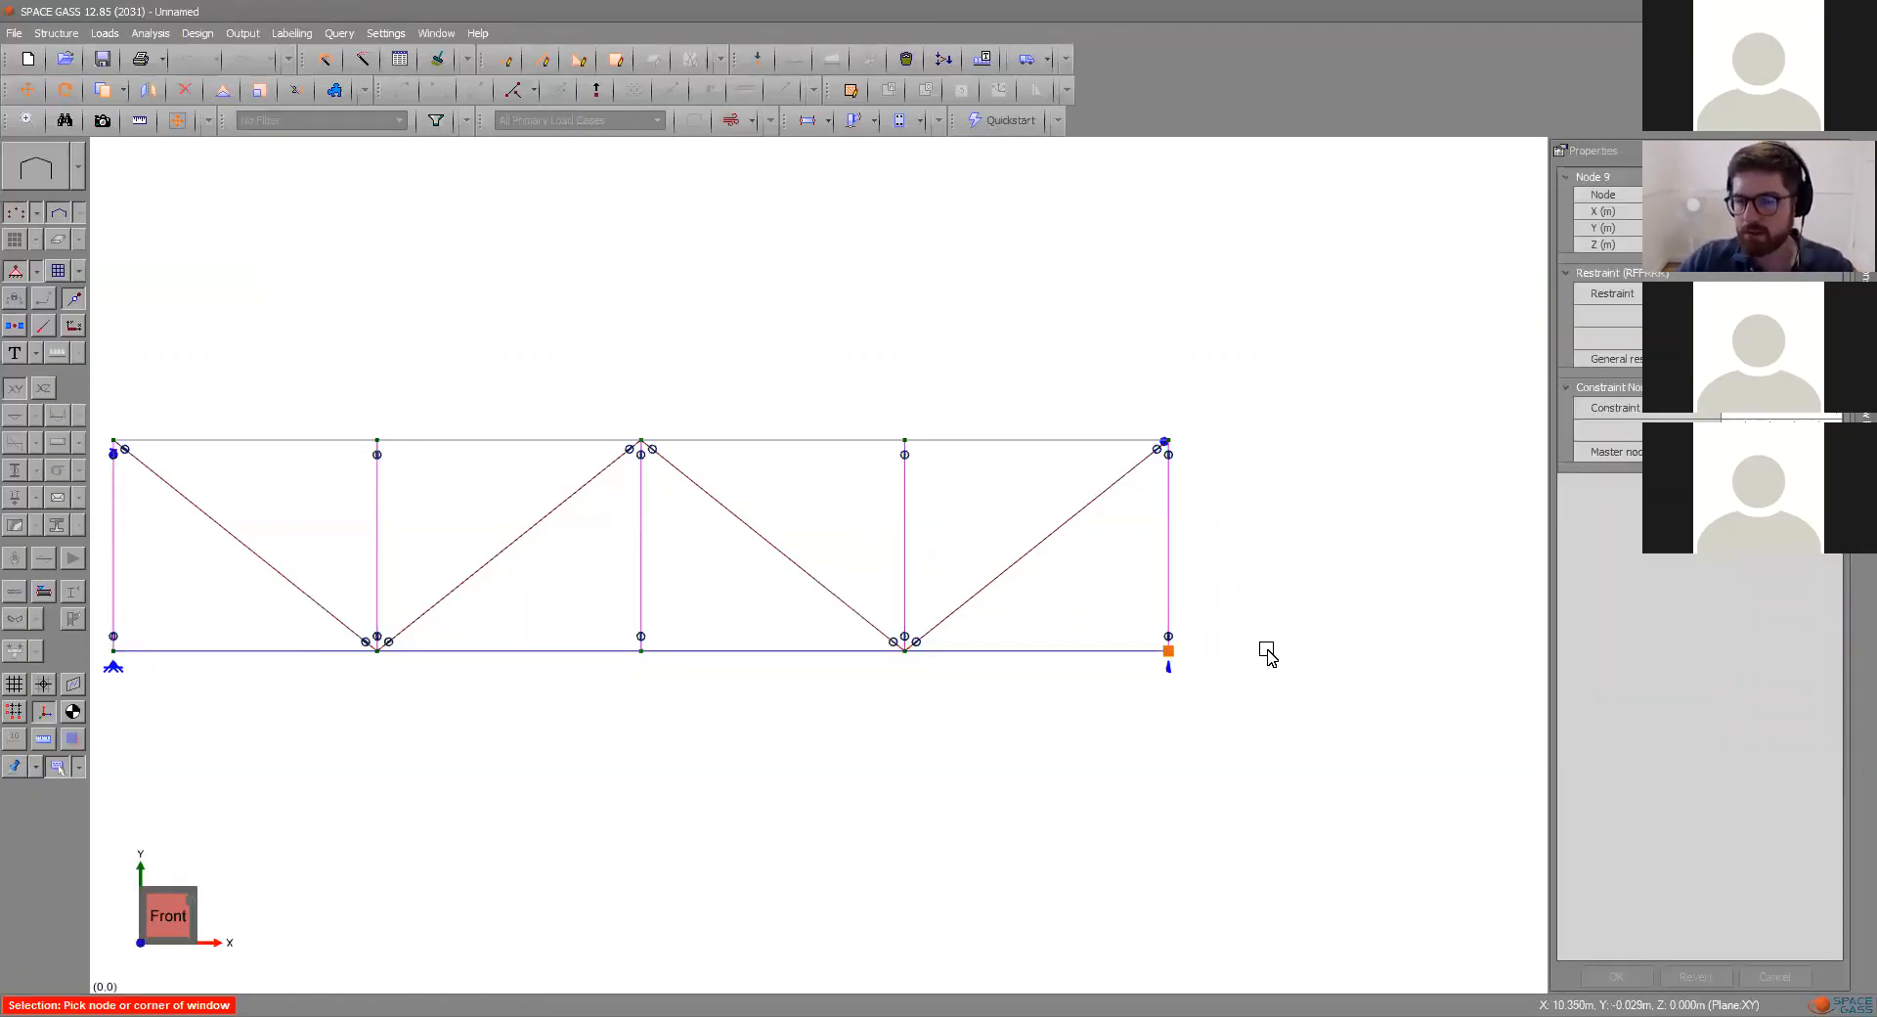
scroll(1168, 653, "up", 1)
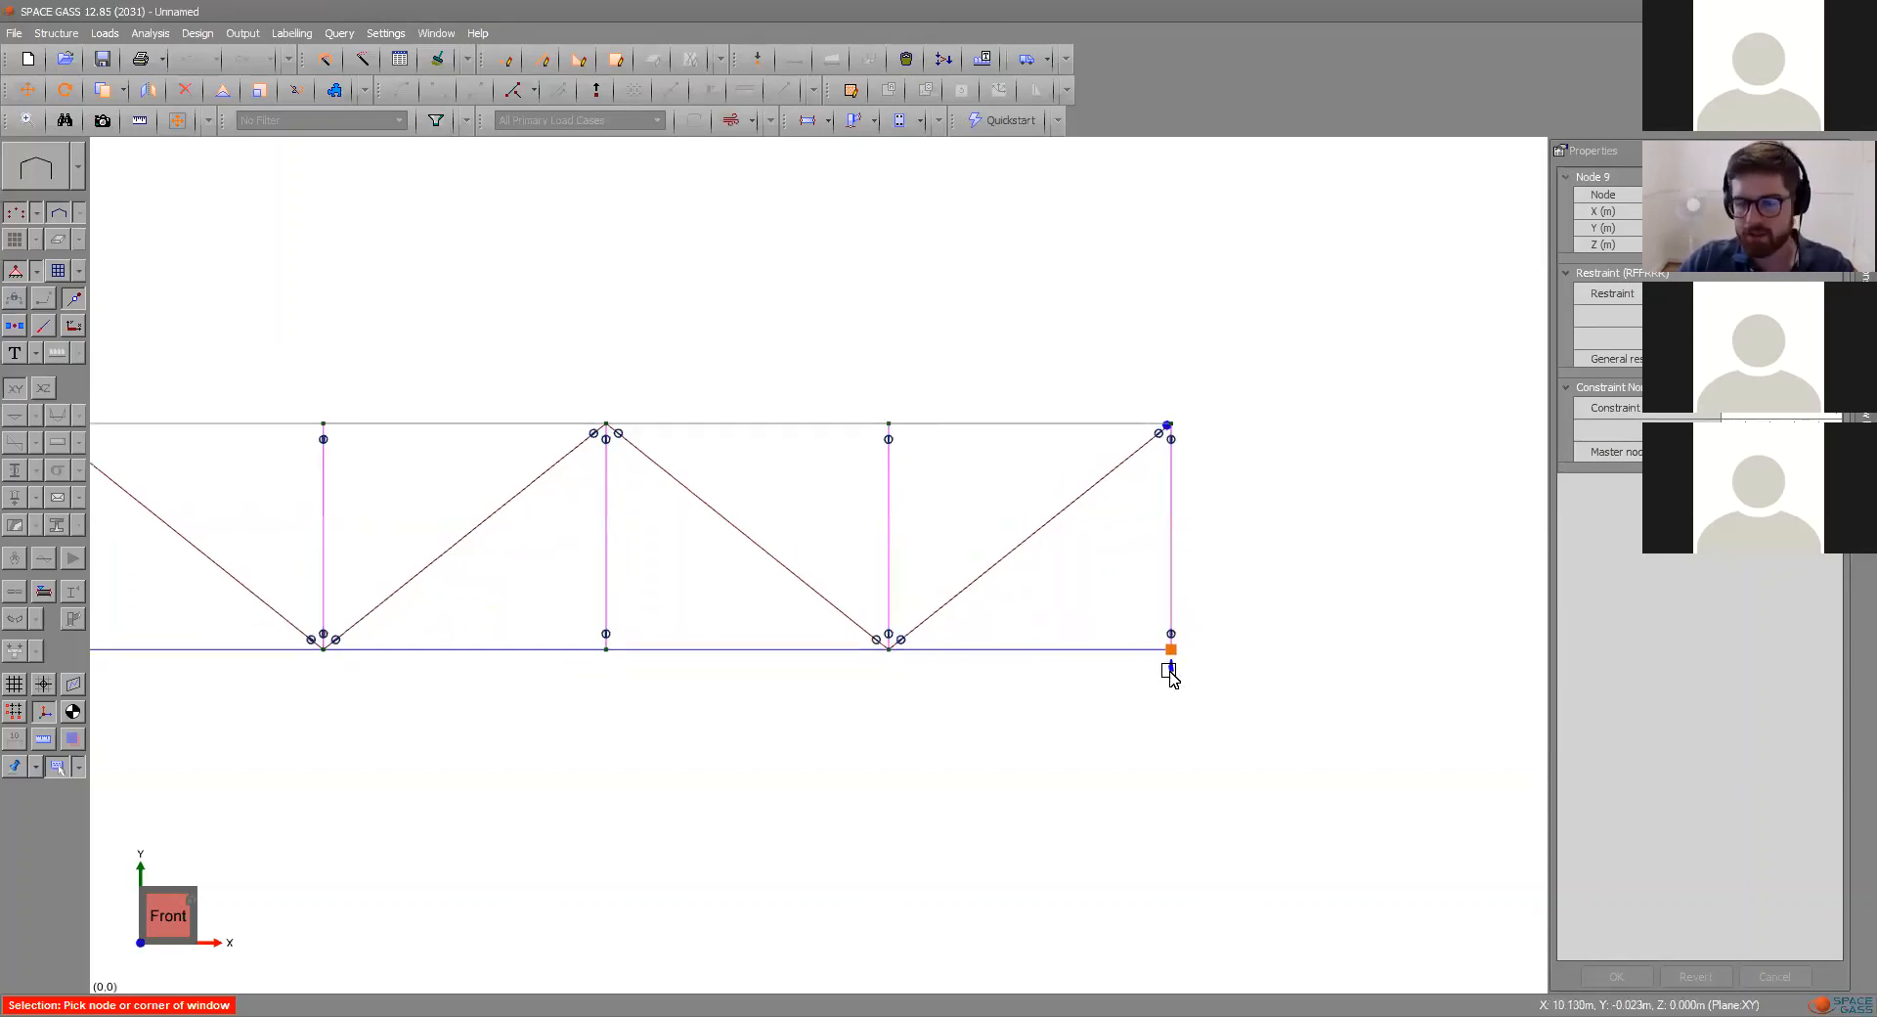
scroll(1171, 657, "down", 1)
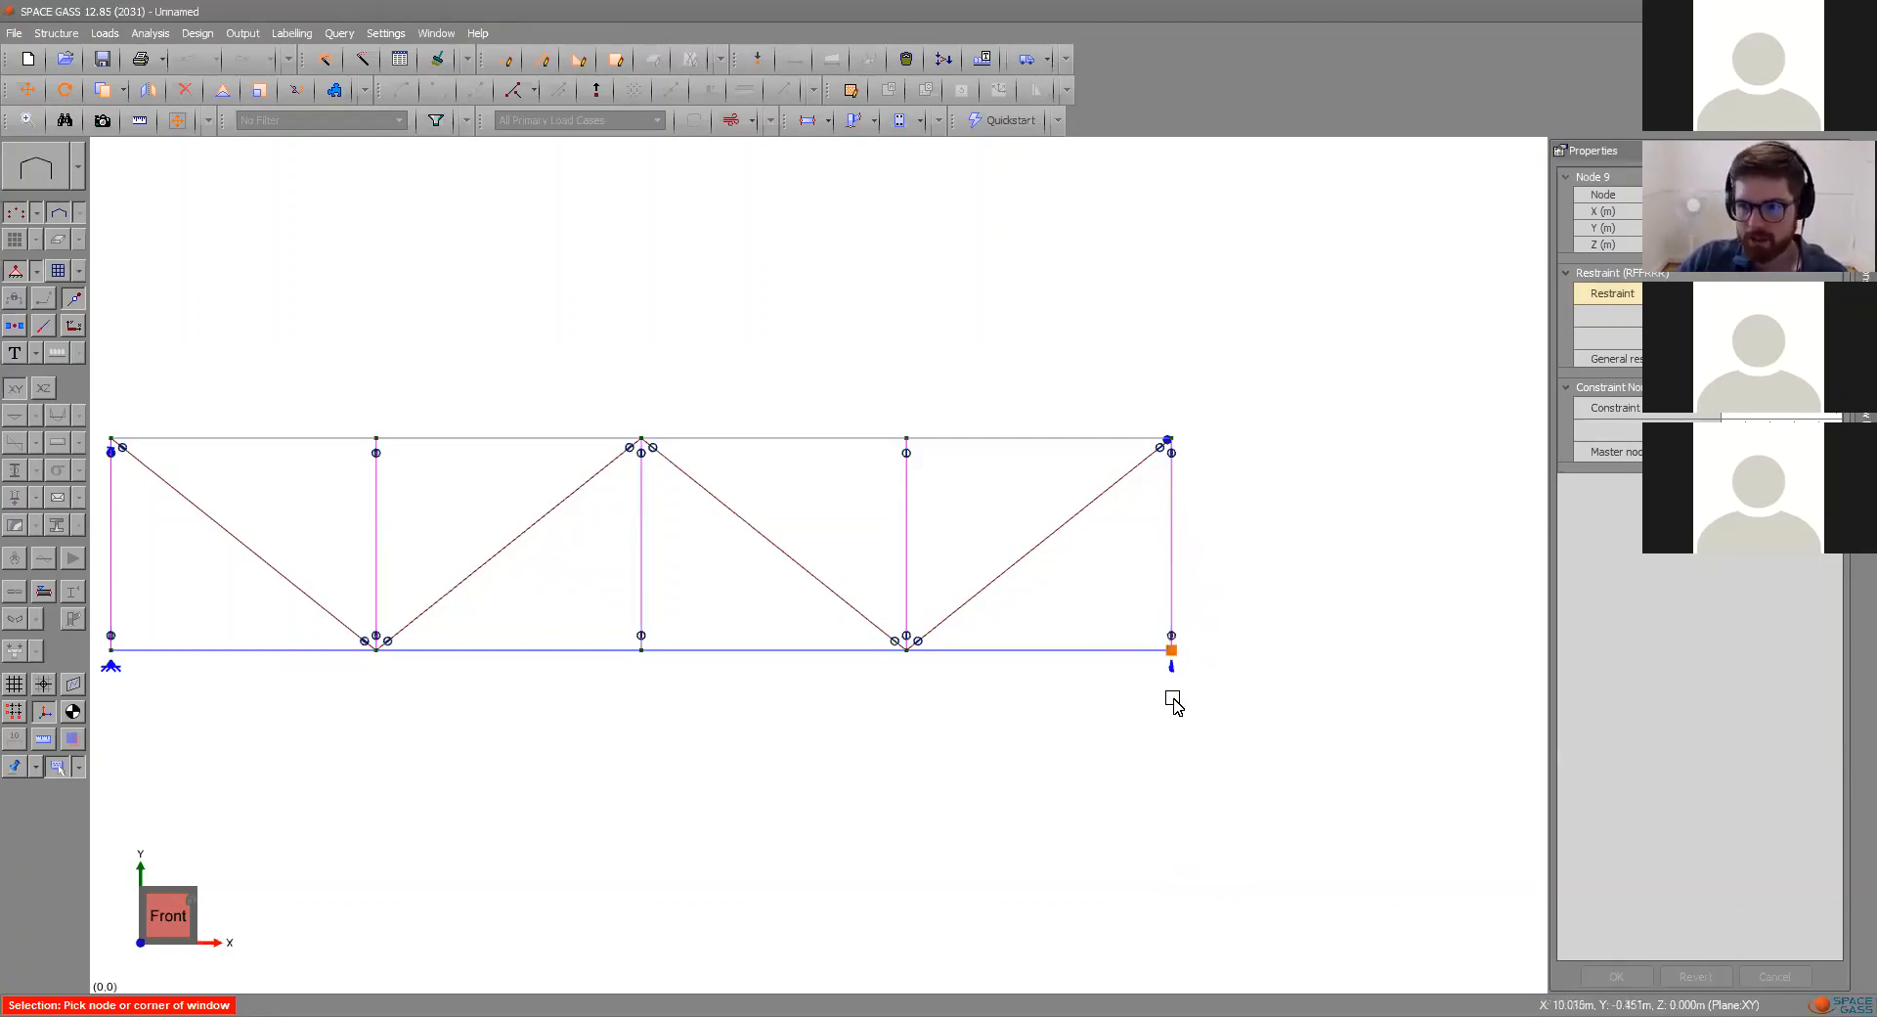
left_click(196, 890)
scroll(600, 531, "down", 1)
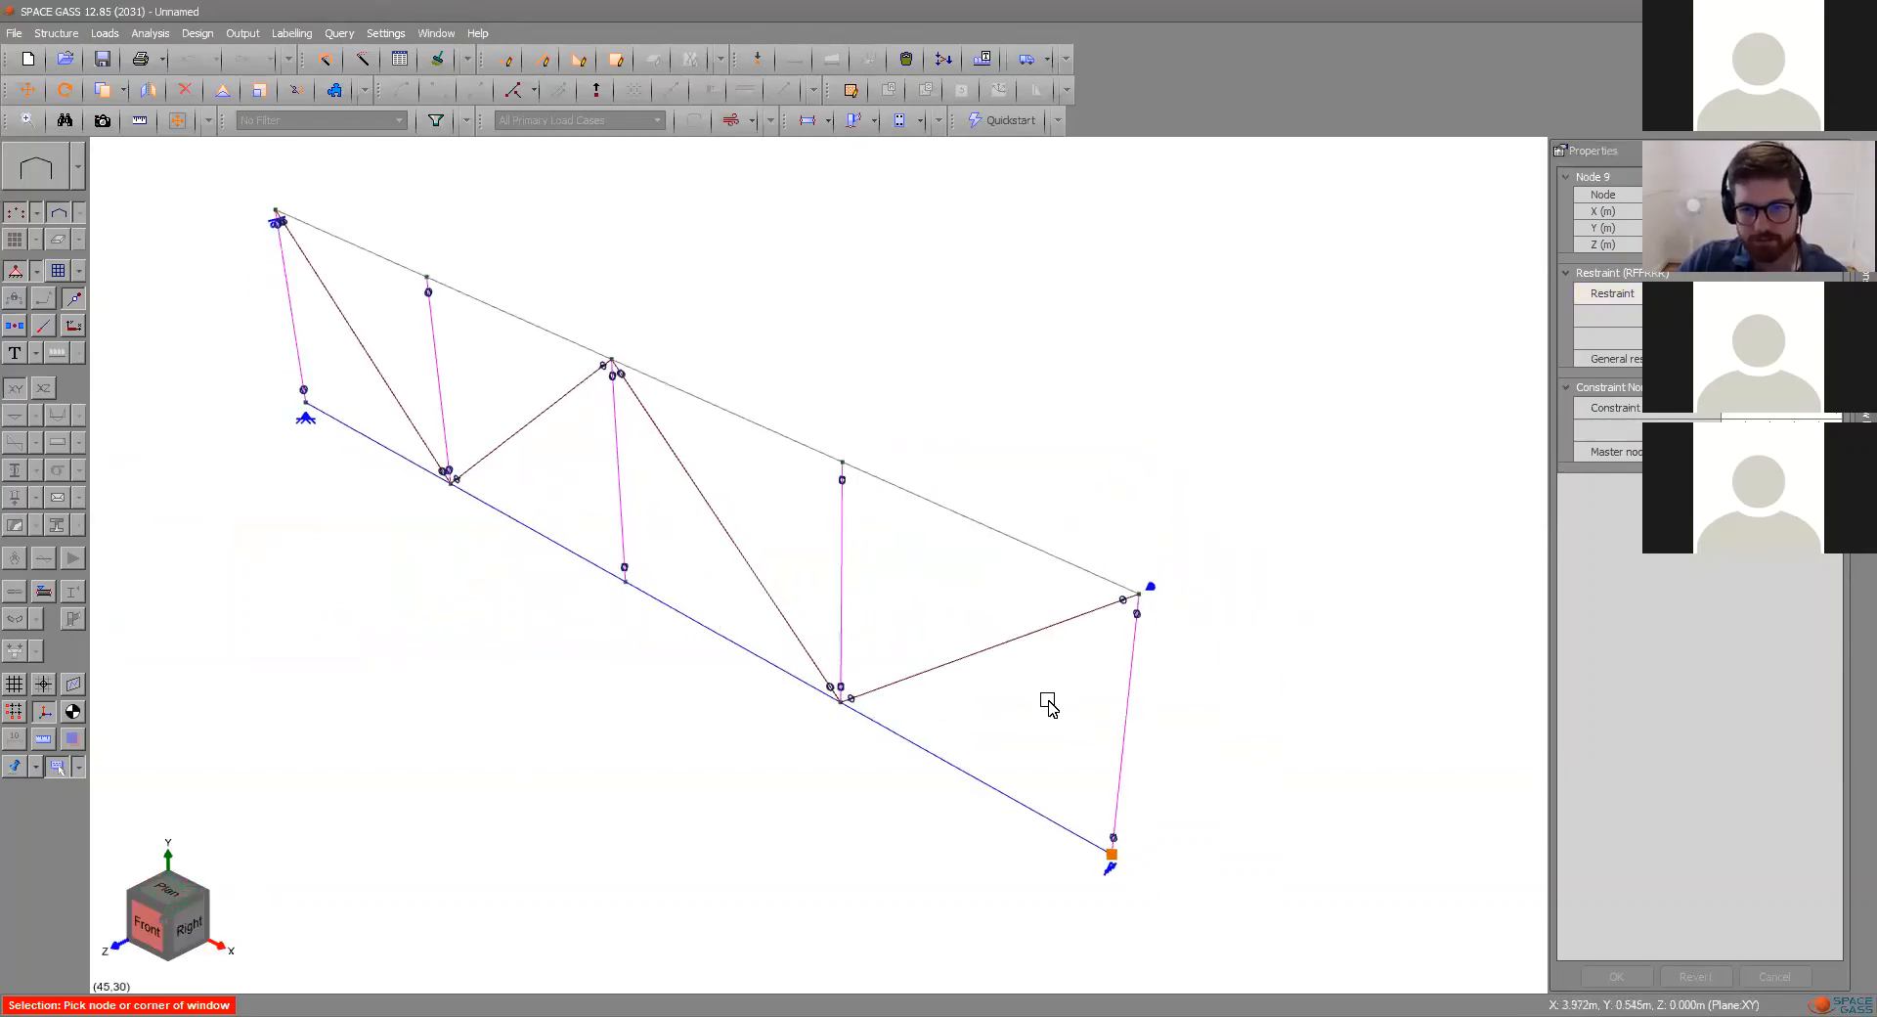
scroll(1069, 773, "down", 1)
scroll(1109, 875, "up", 2)
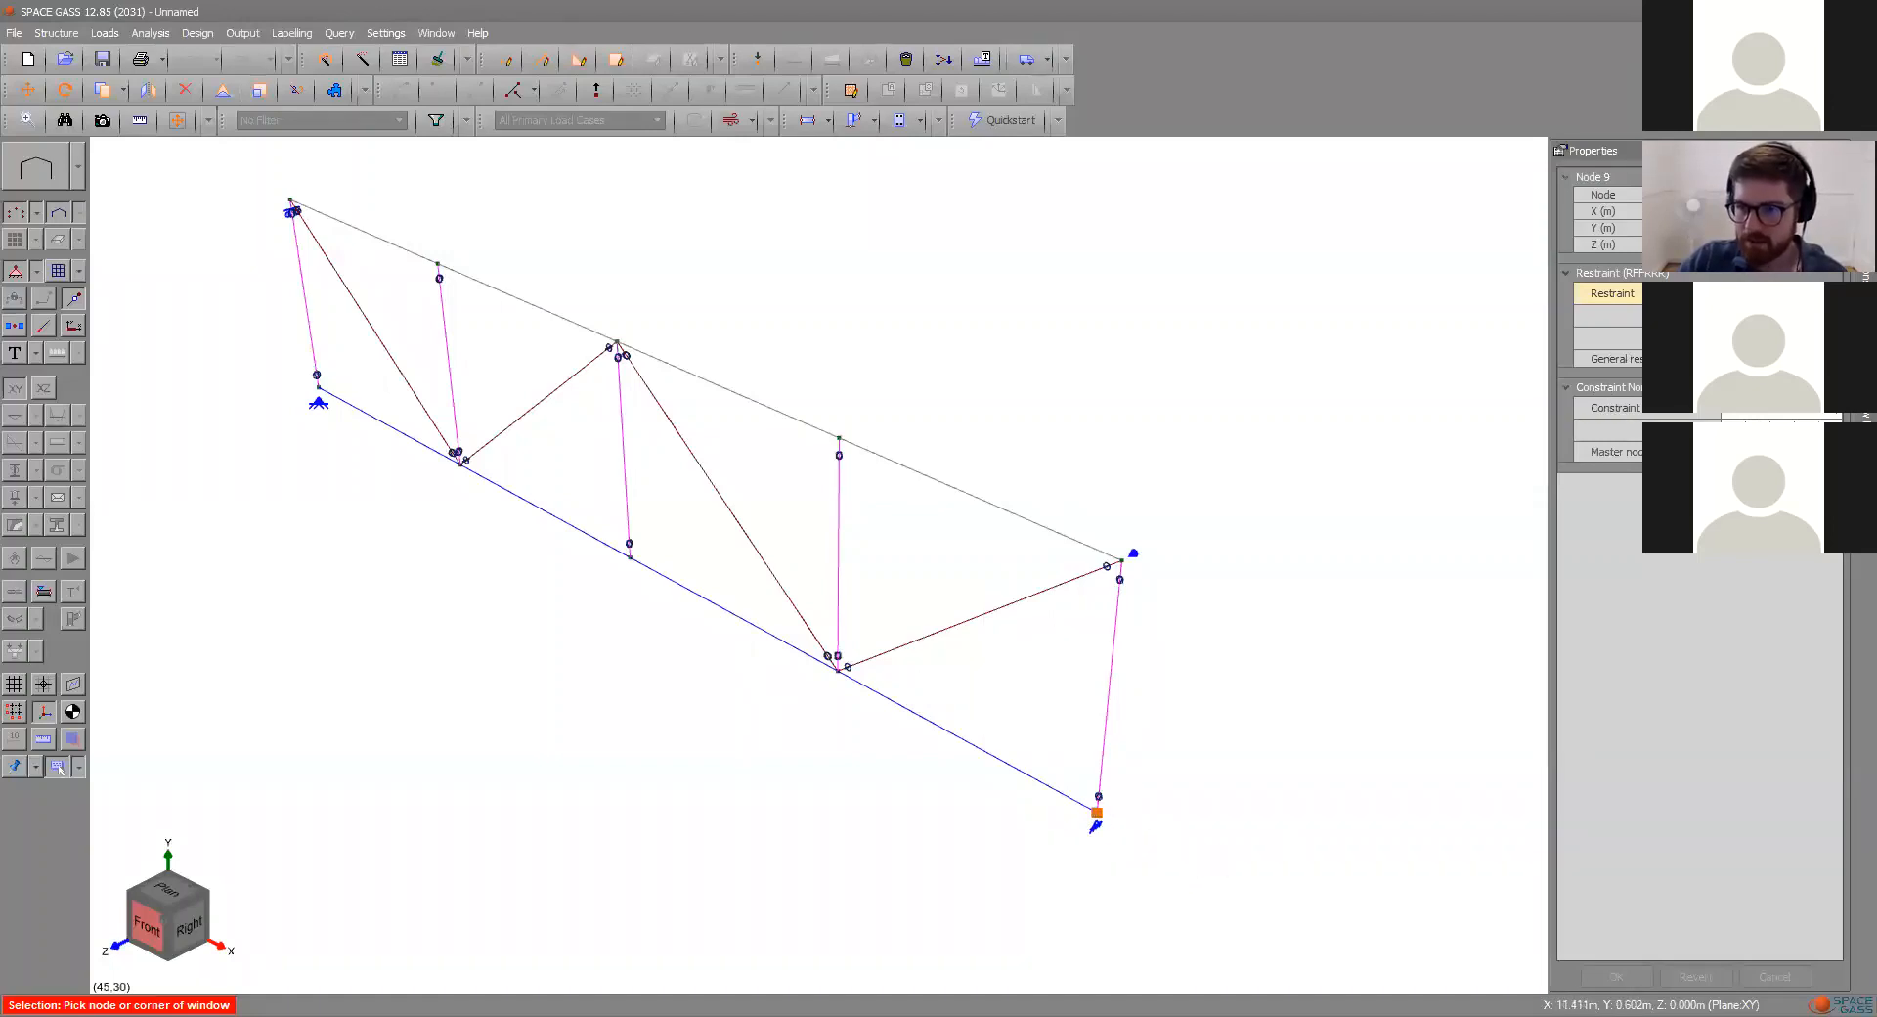
- Return to the front view and examine the restraint settings in the properties of node 9
left_click(153, 922)
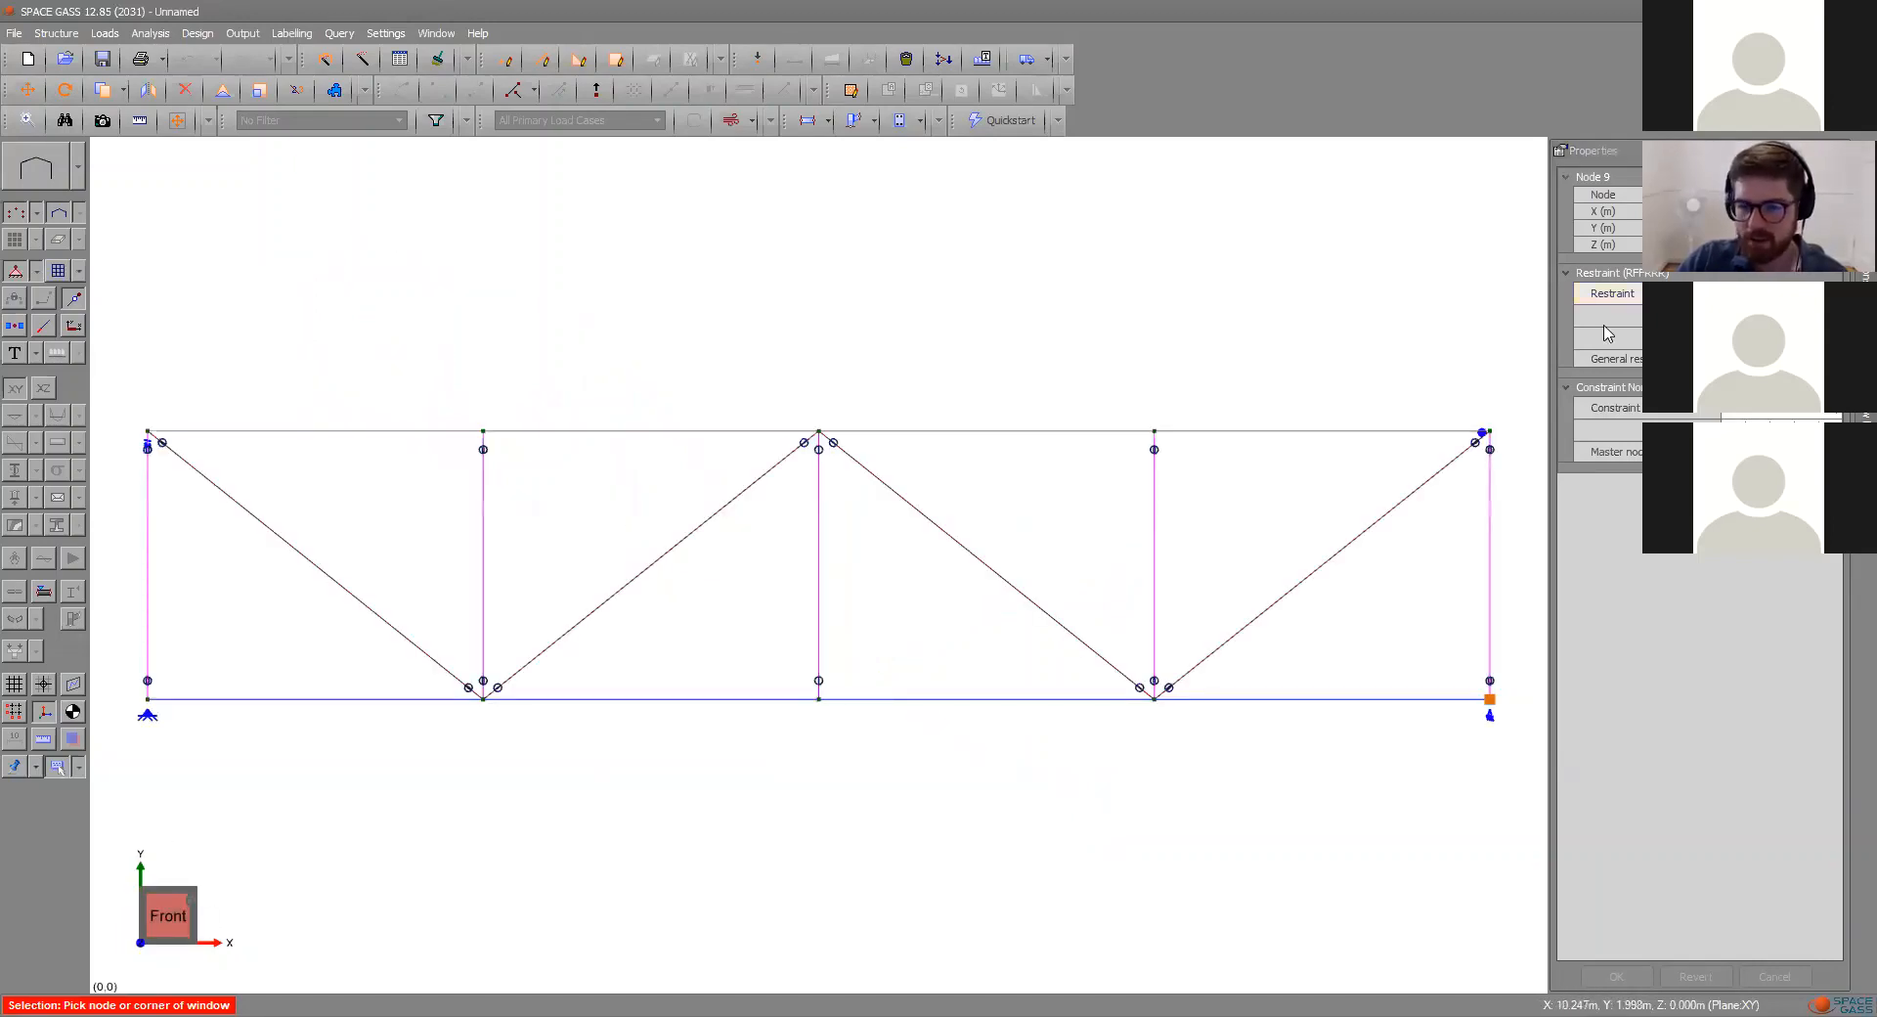
scroll(1516, 692, "down", 2)
middle_click_drag(1516, 692, 1257, 629)
scroll(1257, 628, "up", 1)
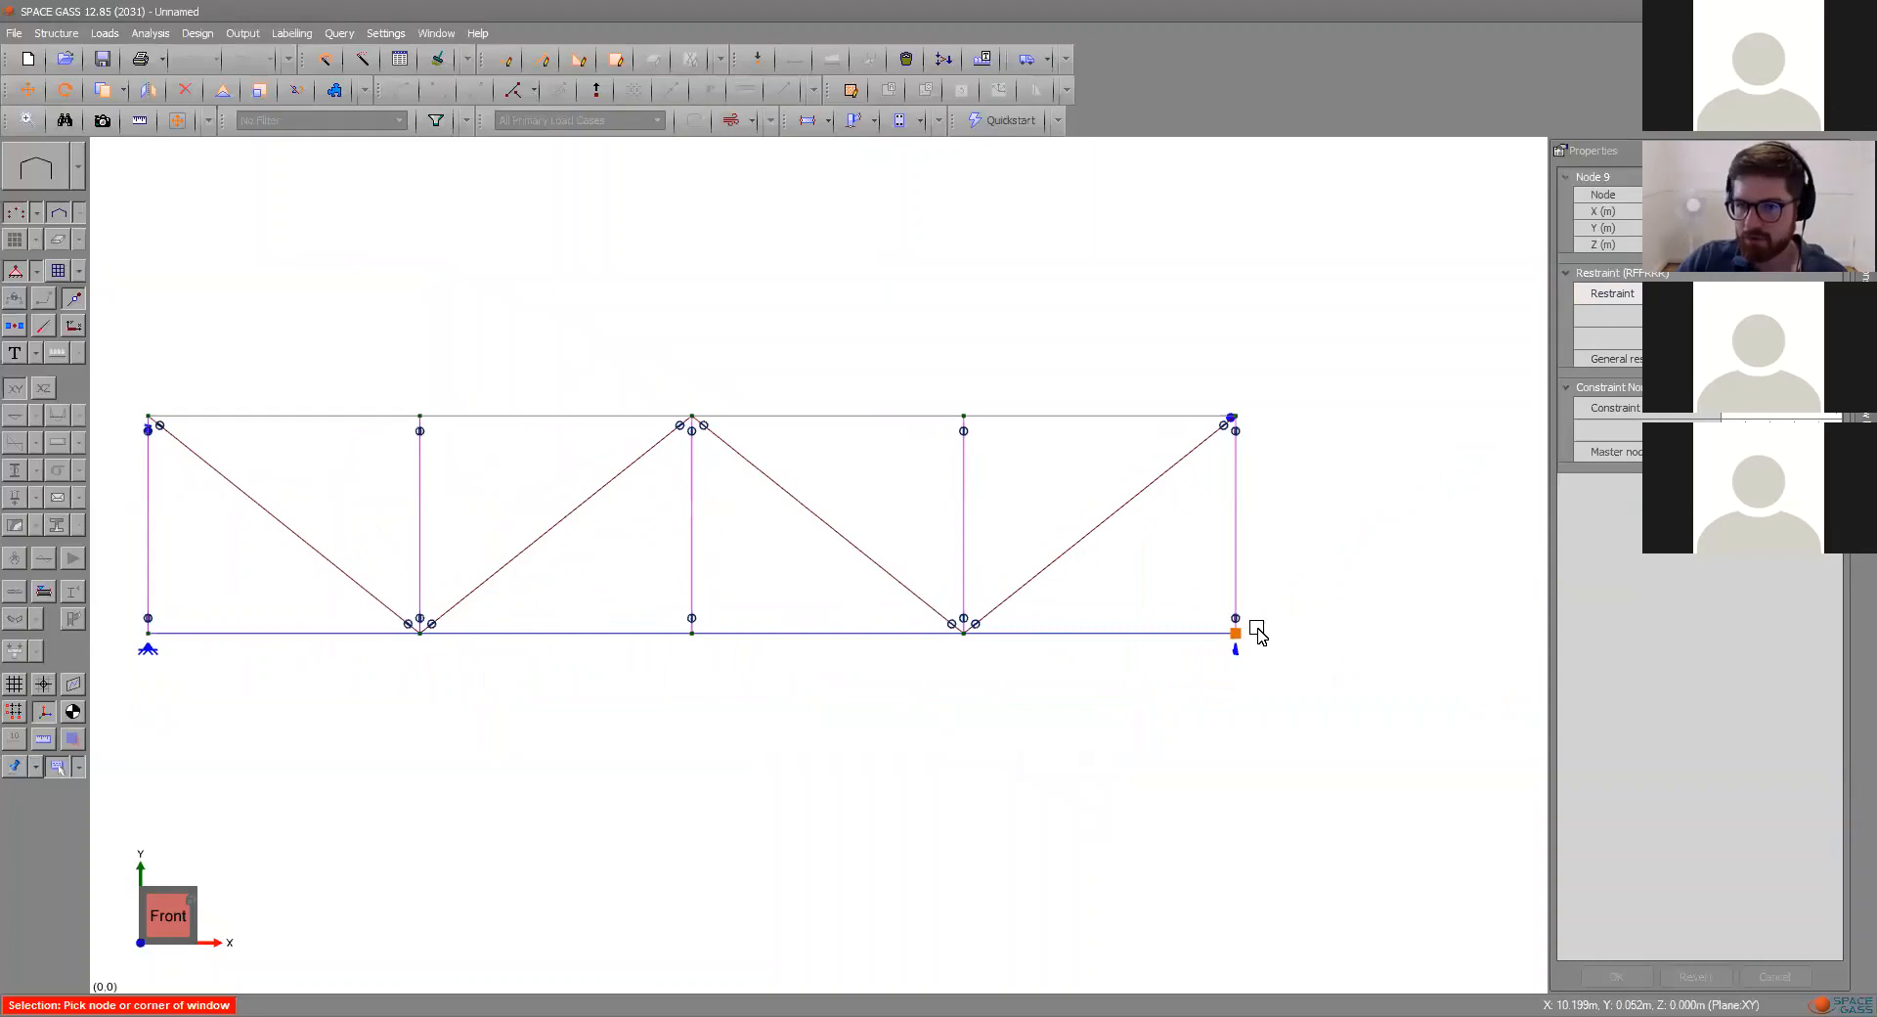
scroll(1257, 632, "up", 1)
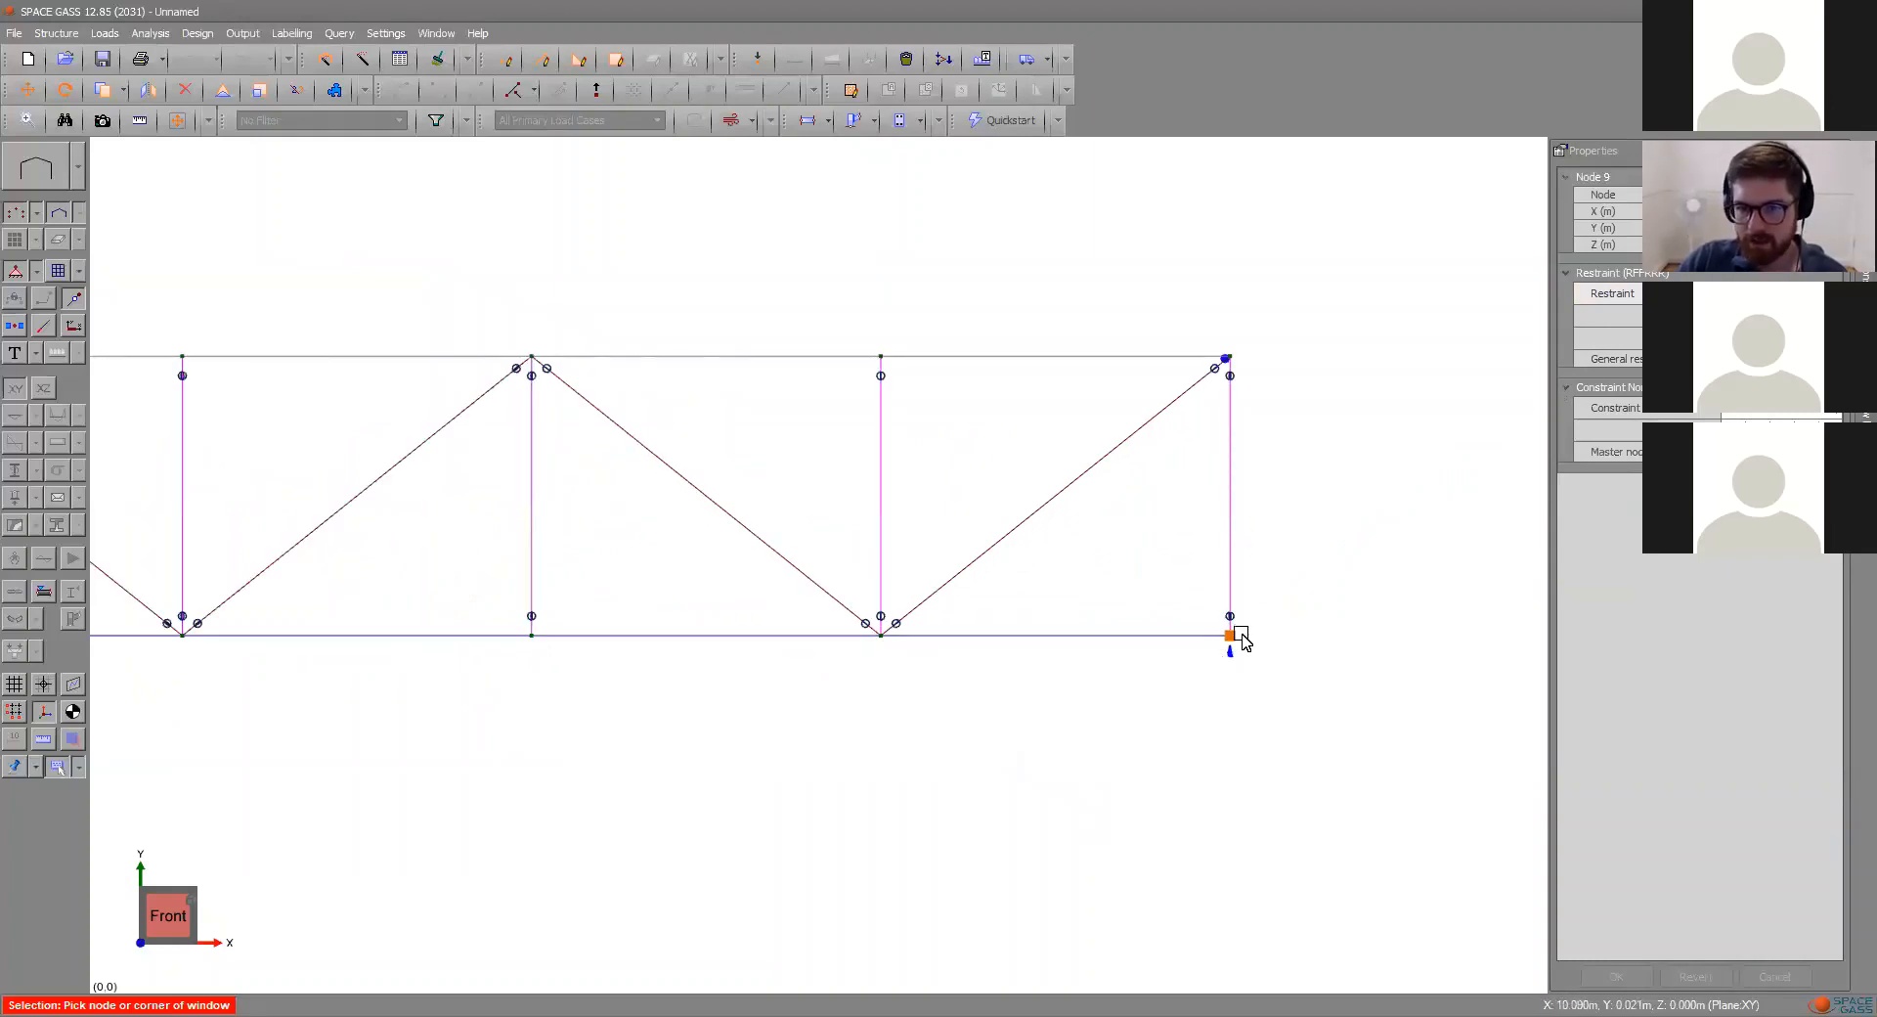
mouse_move(1221, 643)
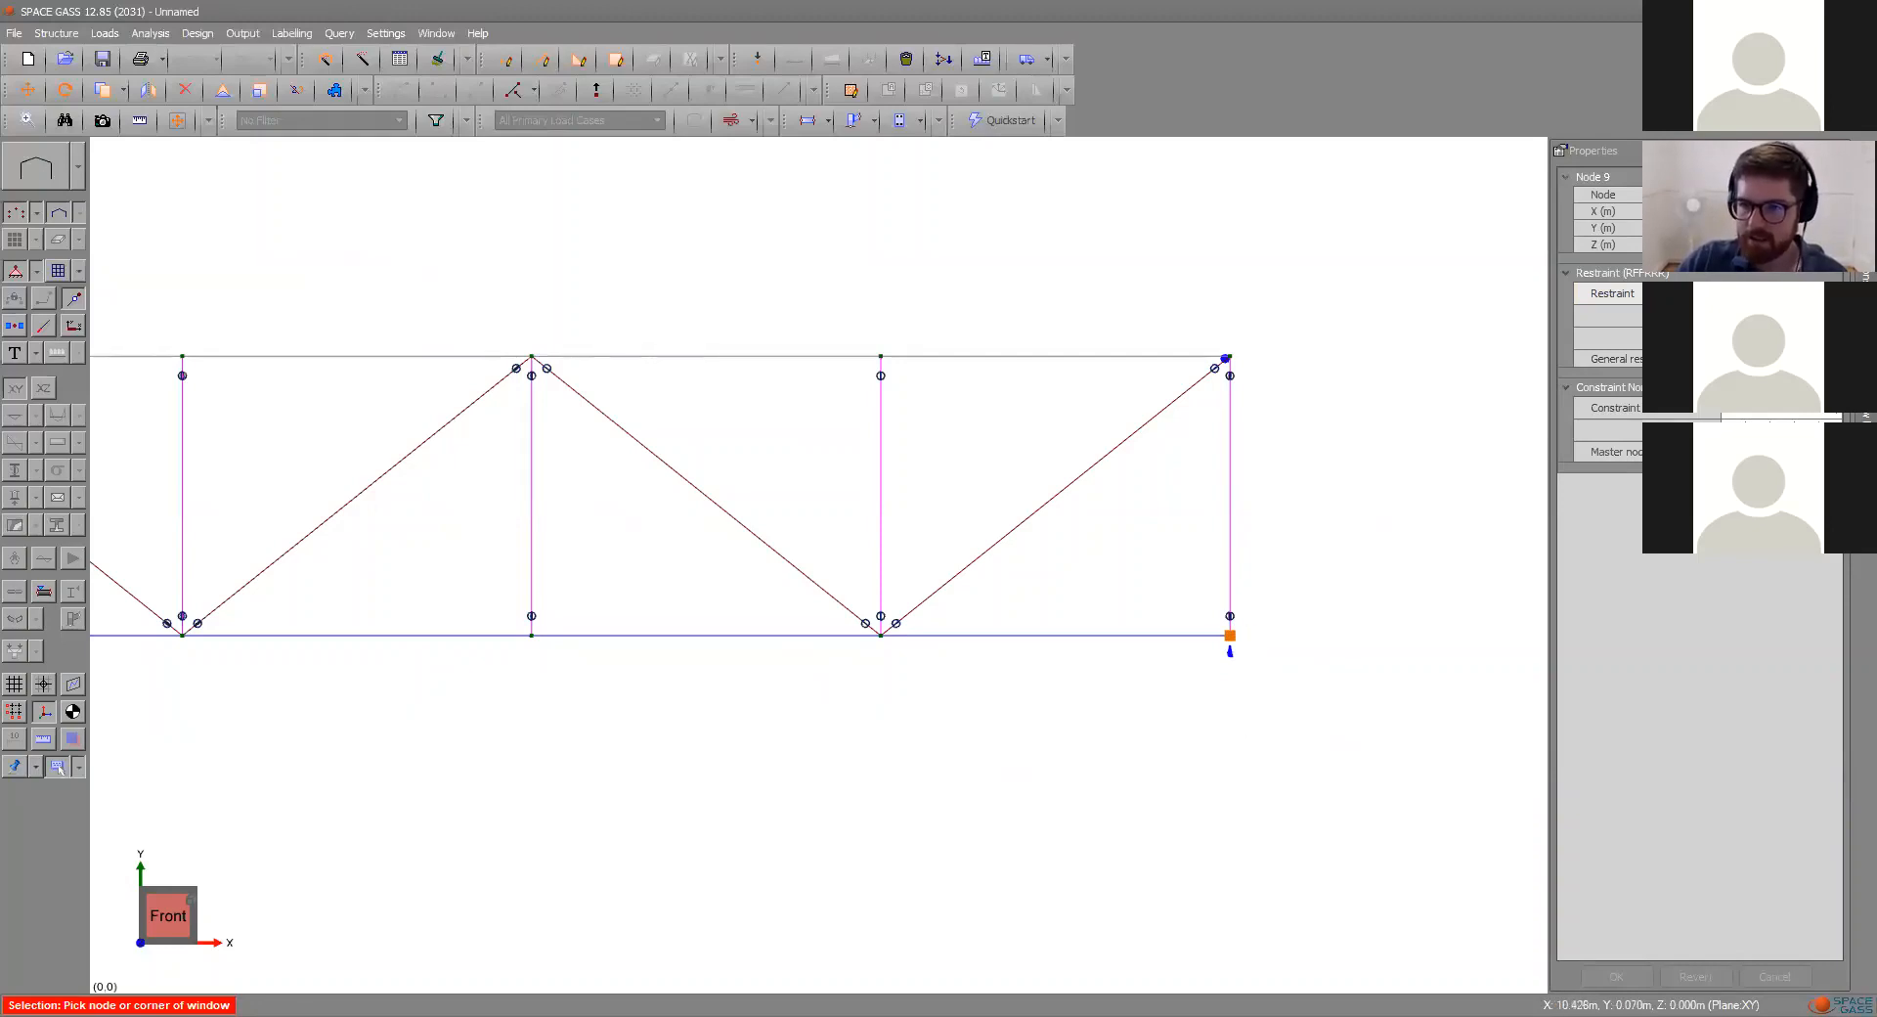
left_click(1759, 315)
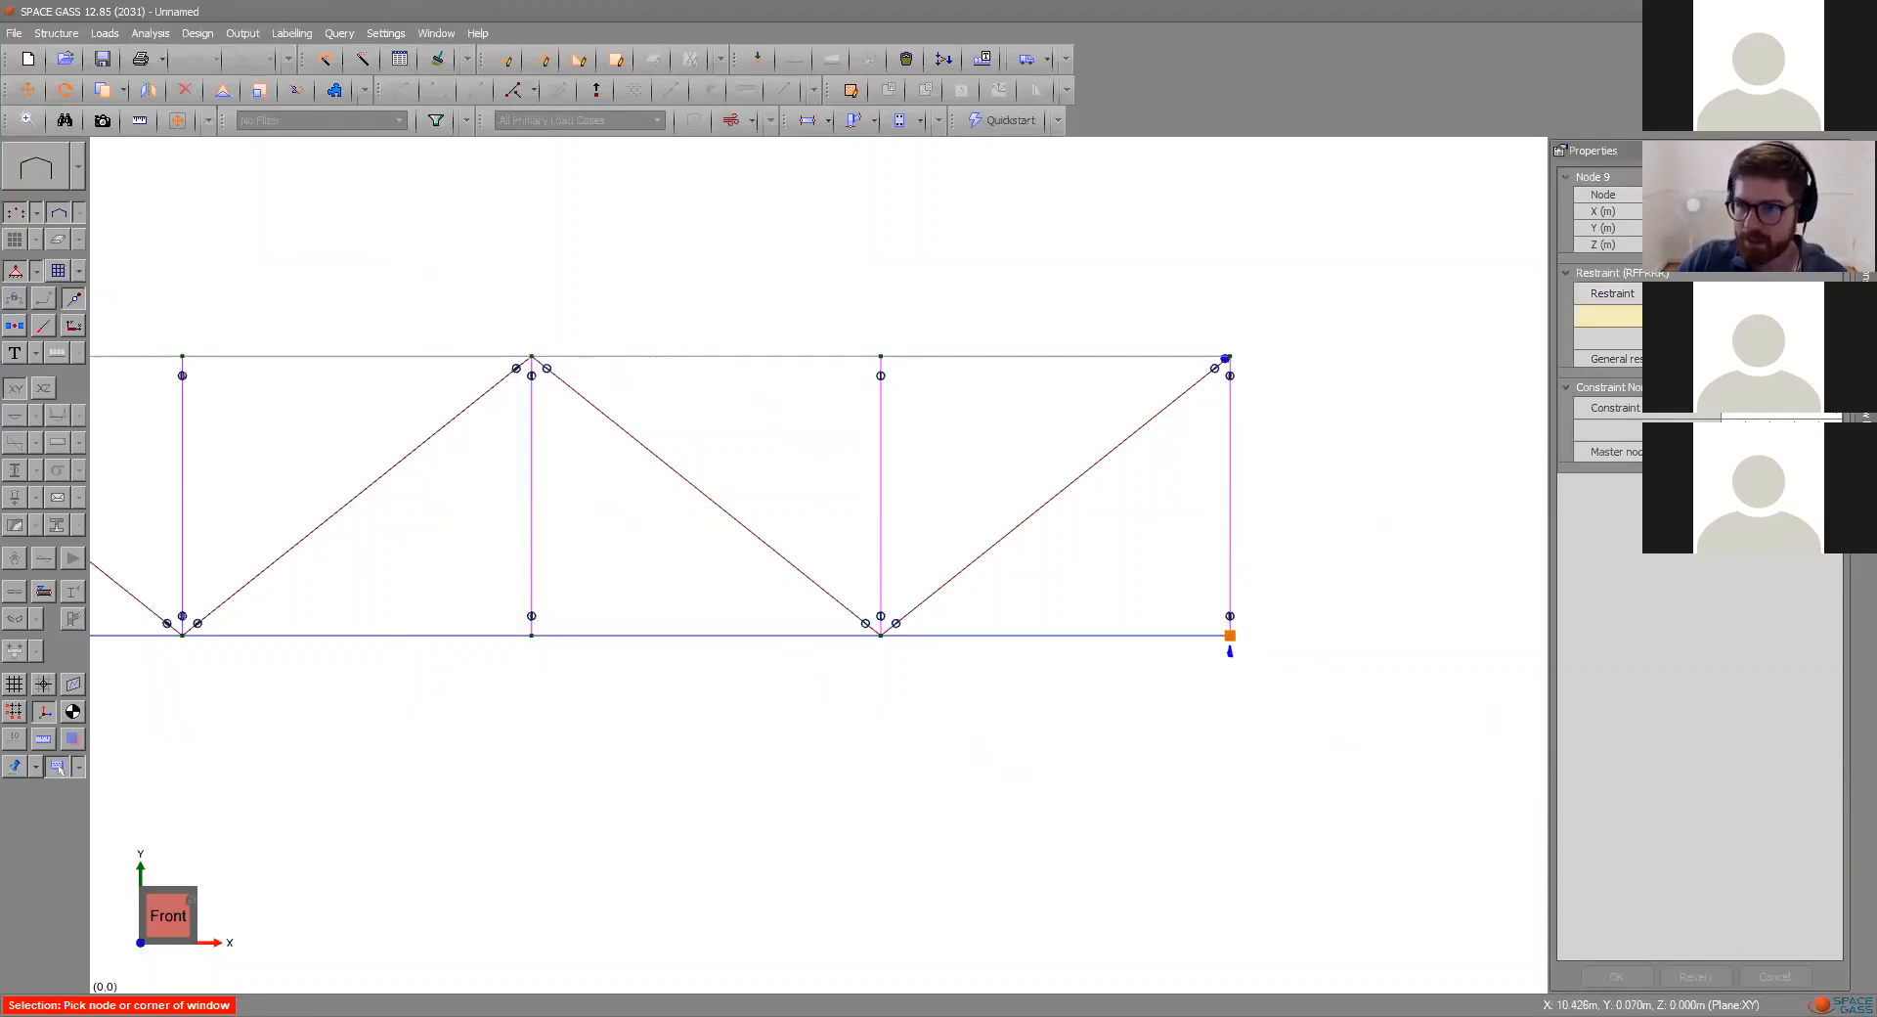
left_click(1760, 293)
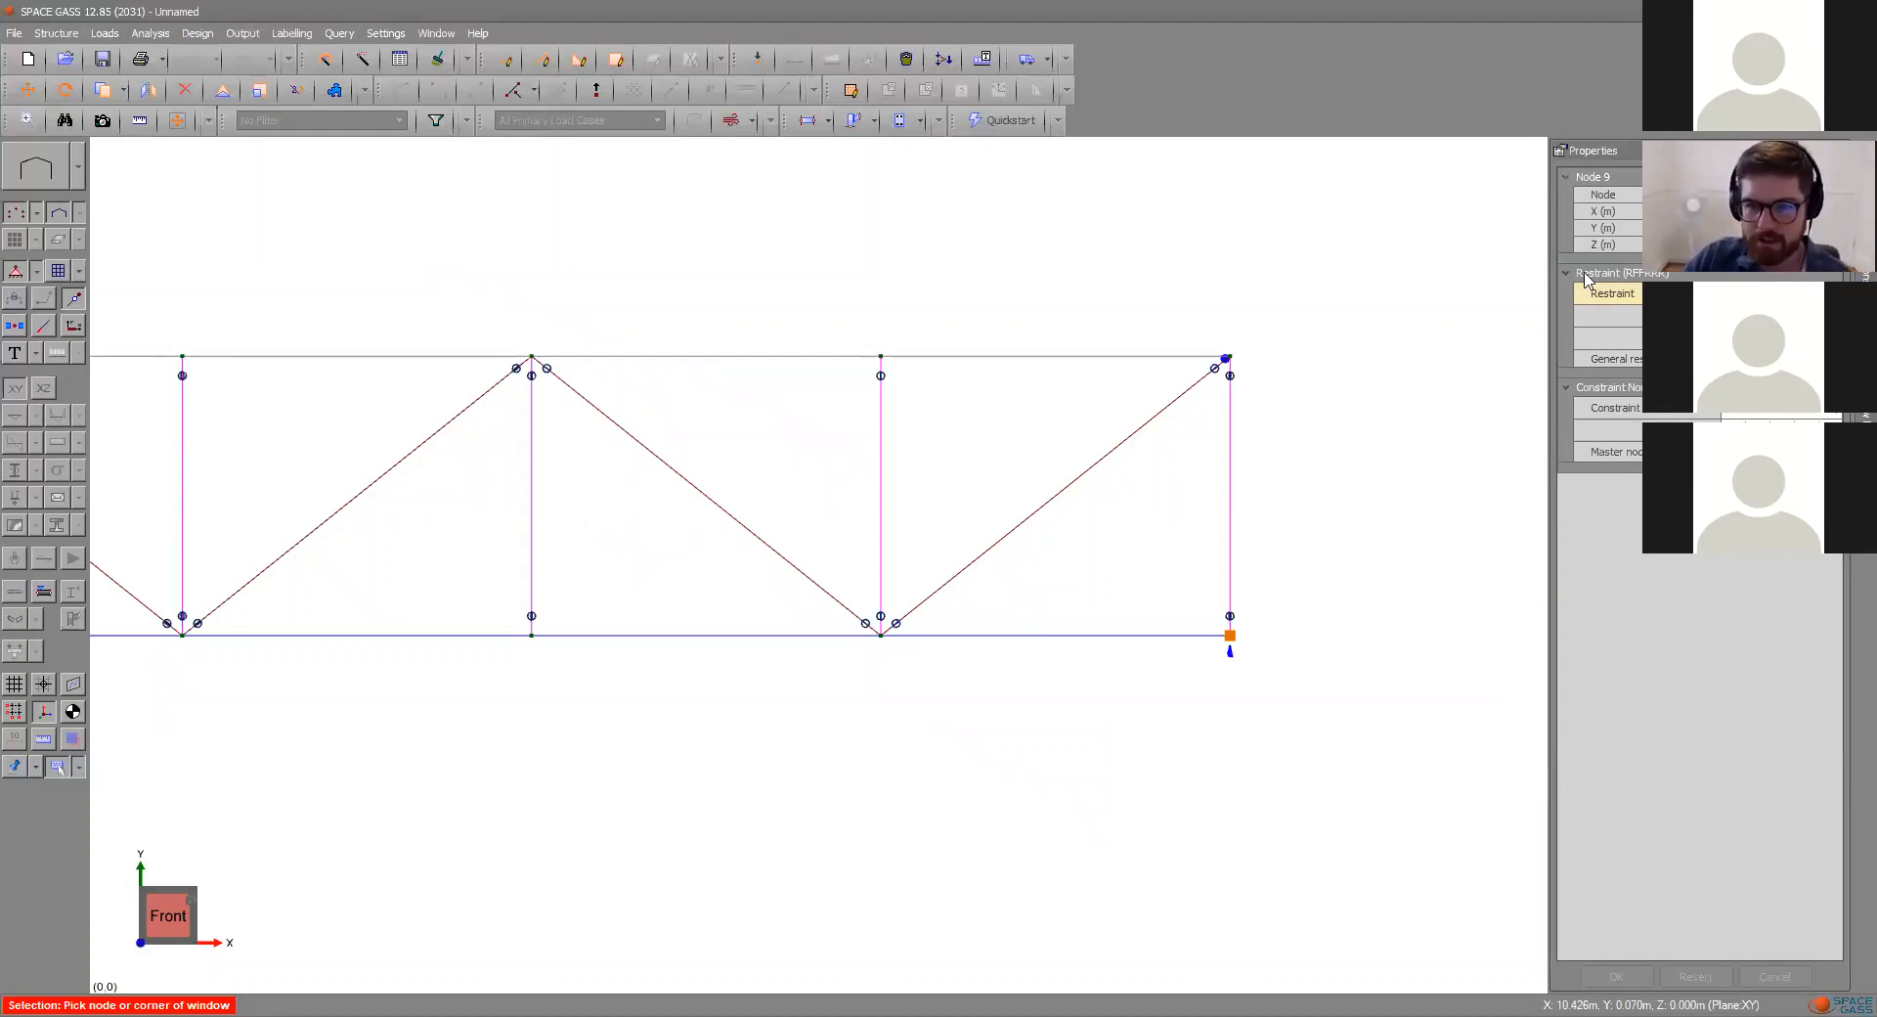
- Select support node 1 at the start of the bottom chord and examine its restraint code
scroll(109, 552, "down", 2)
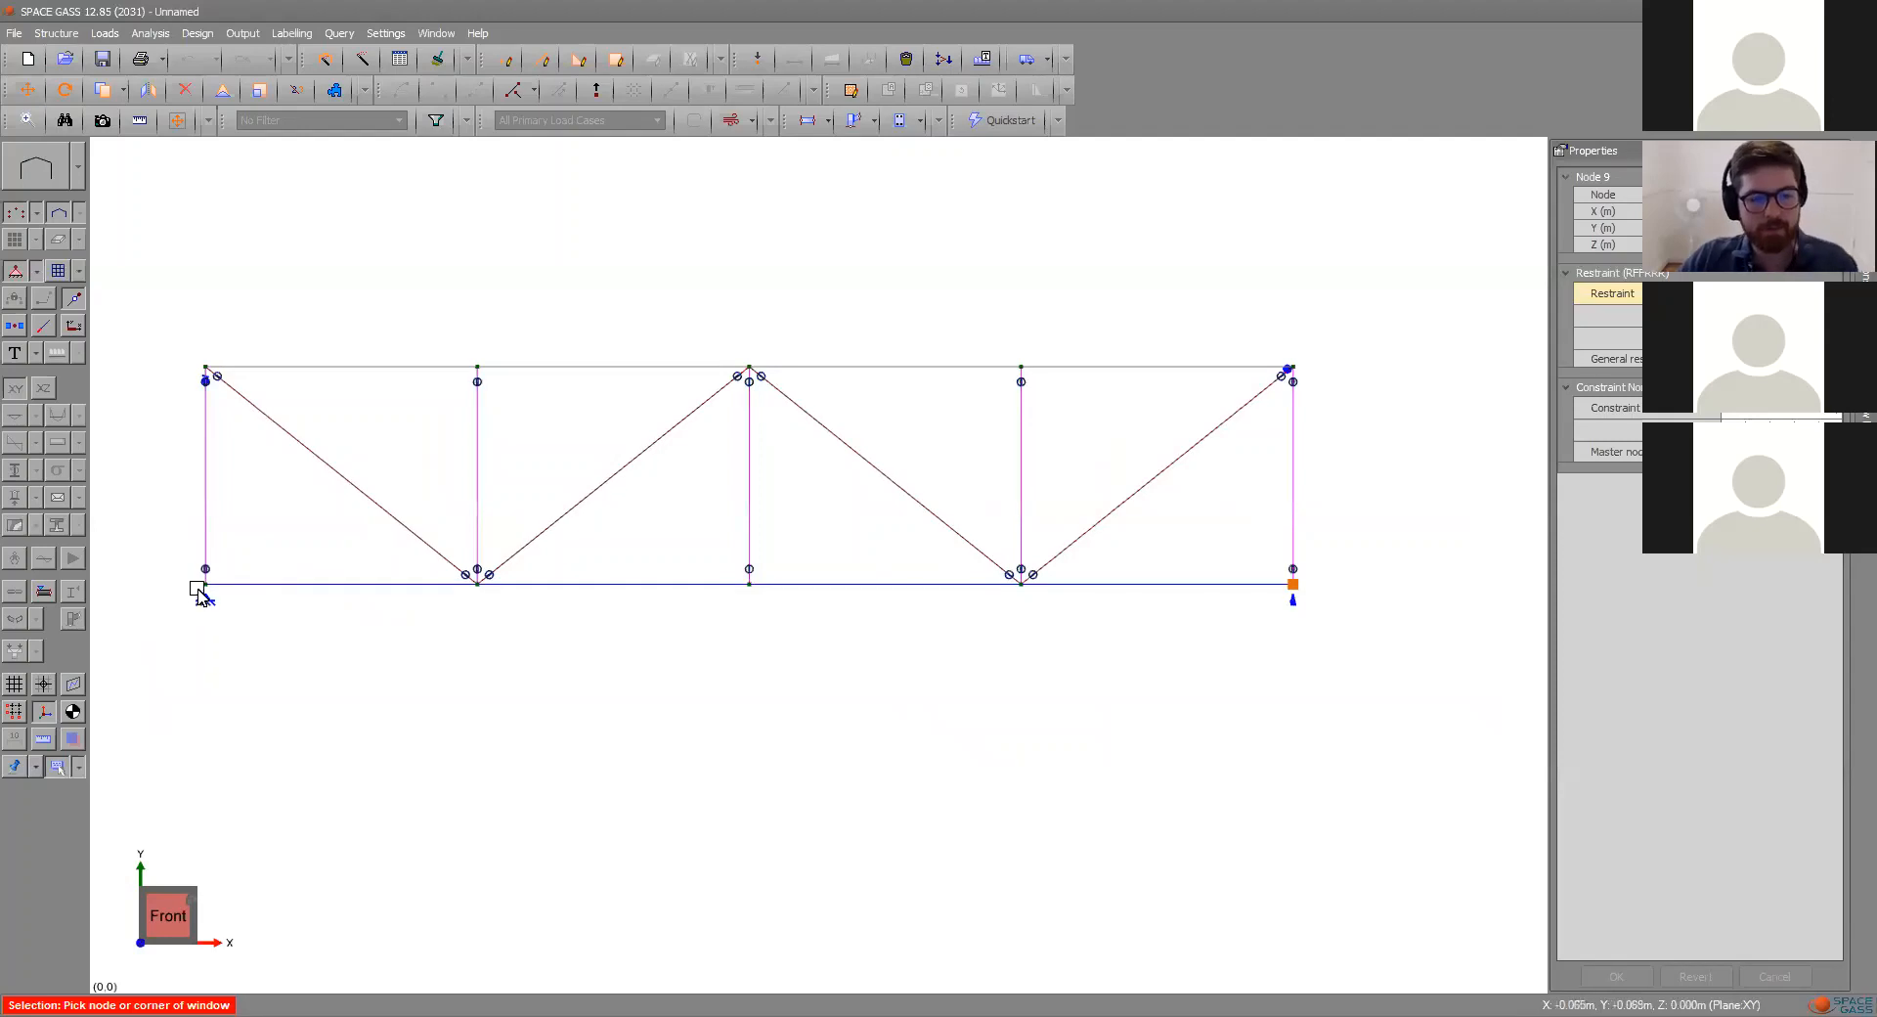
left_click(207, 598)
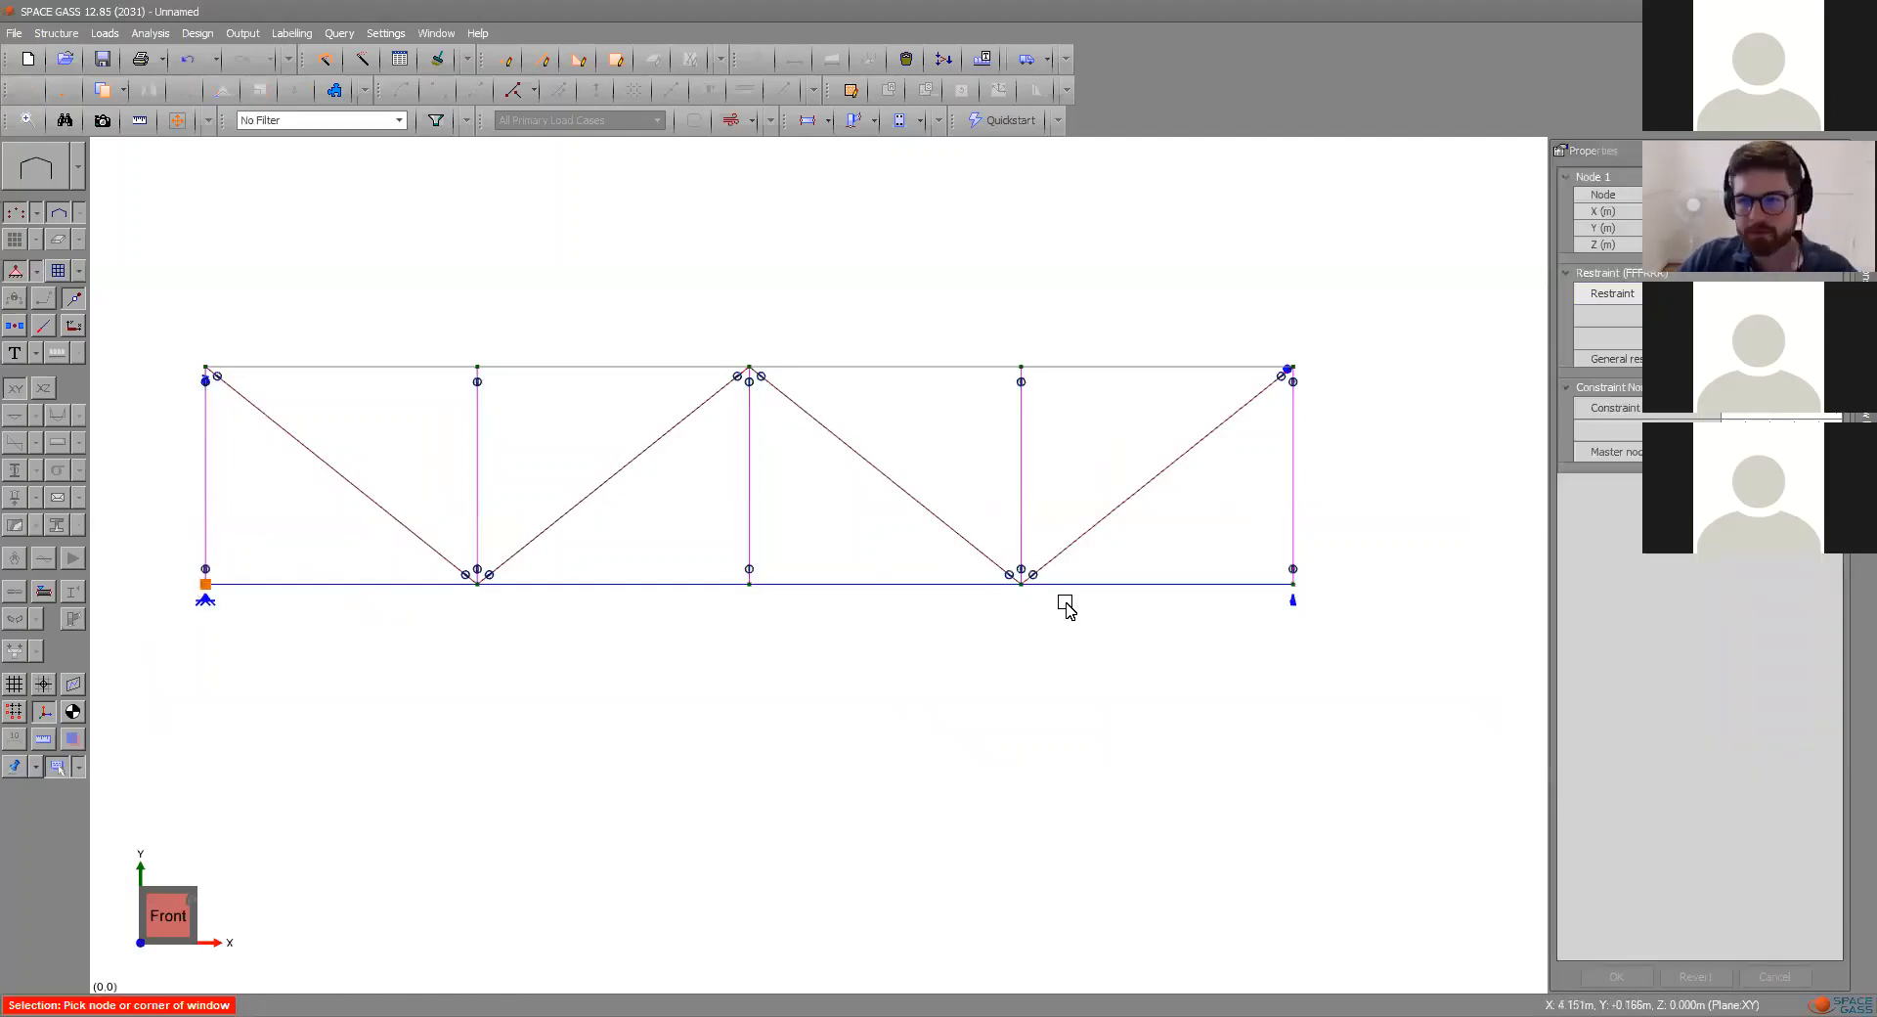
left_click(1750, 294)
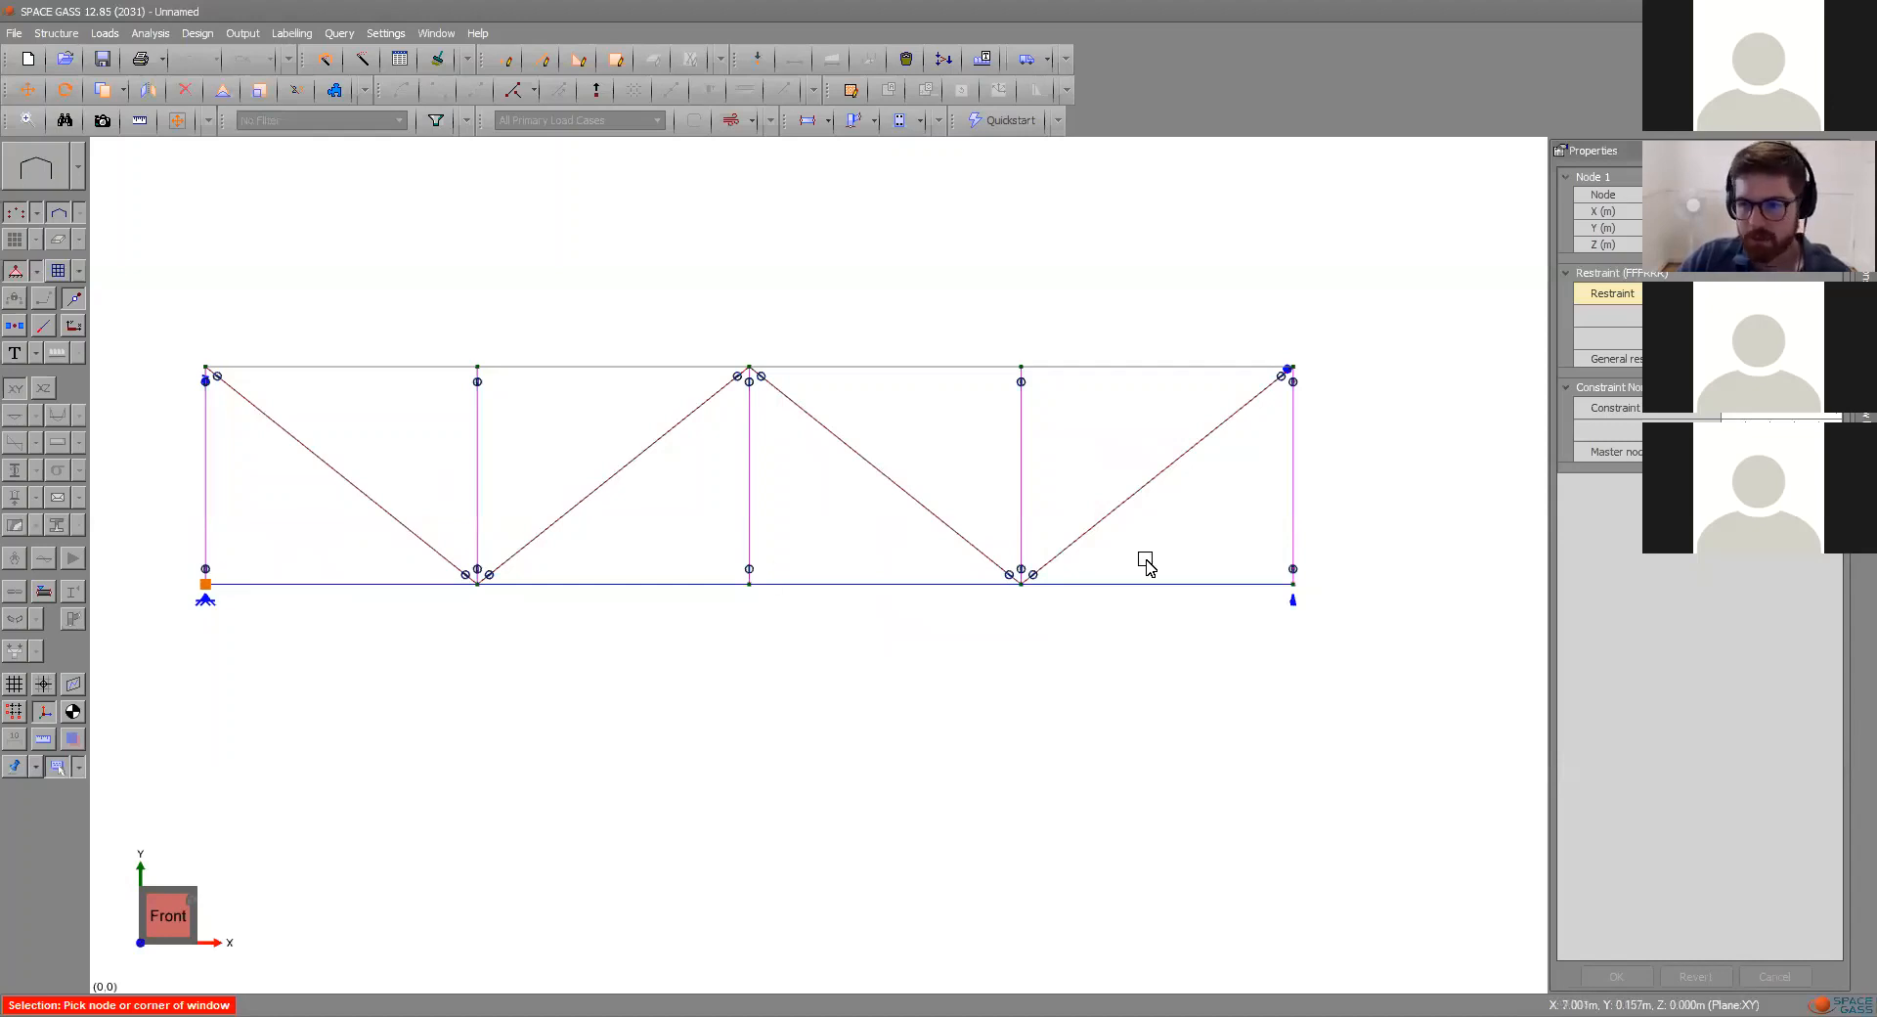
- Compare the restraints of top chord end nodes 2 and 10 in an angled side view
left_click(206, 368)
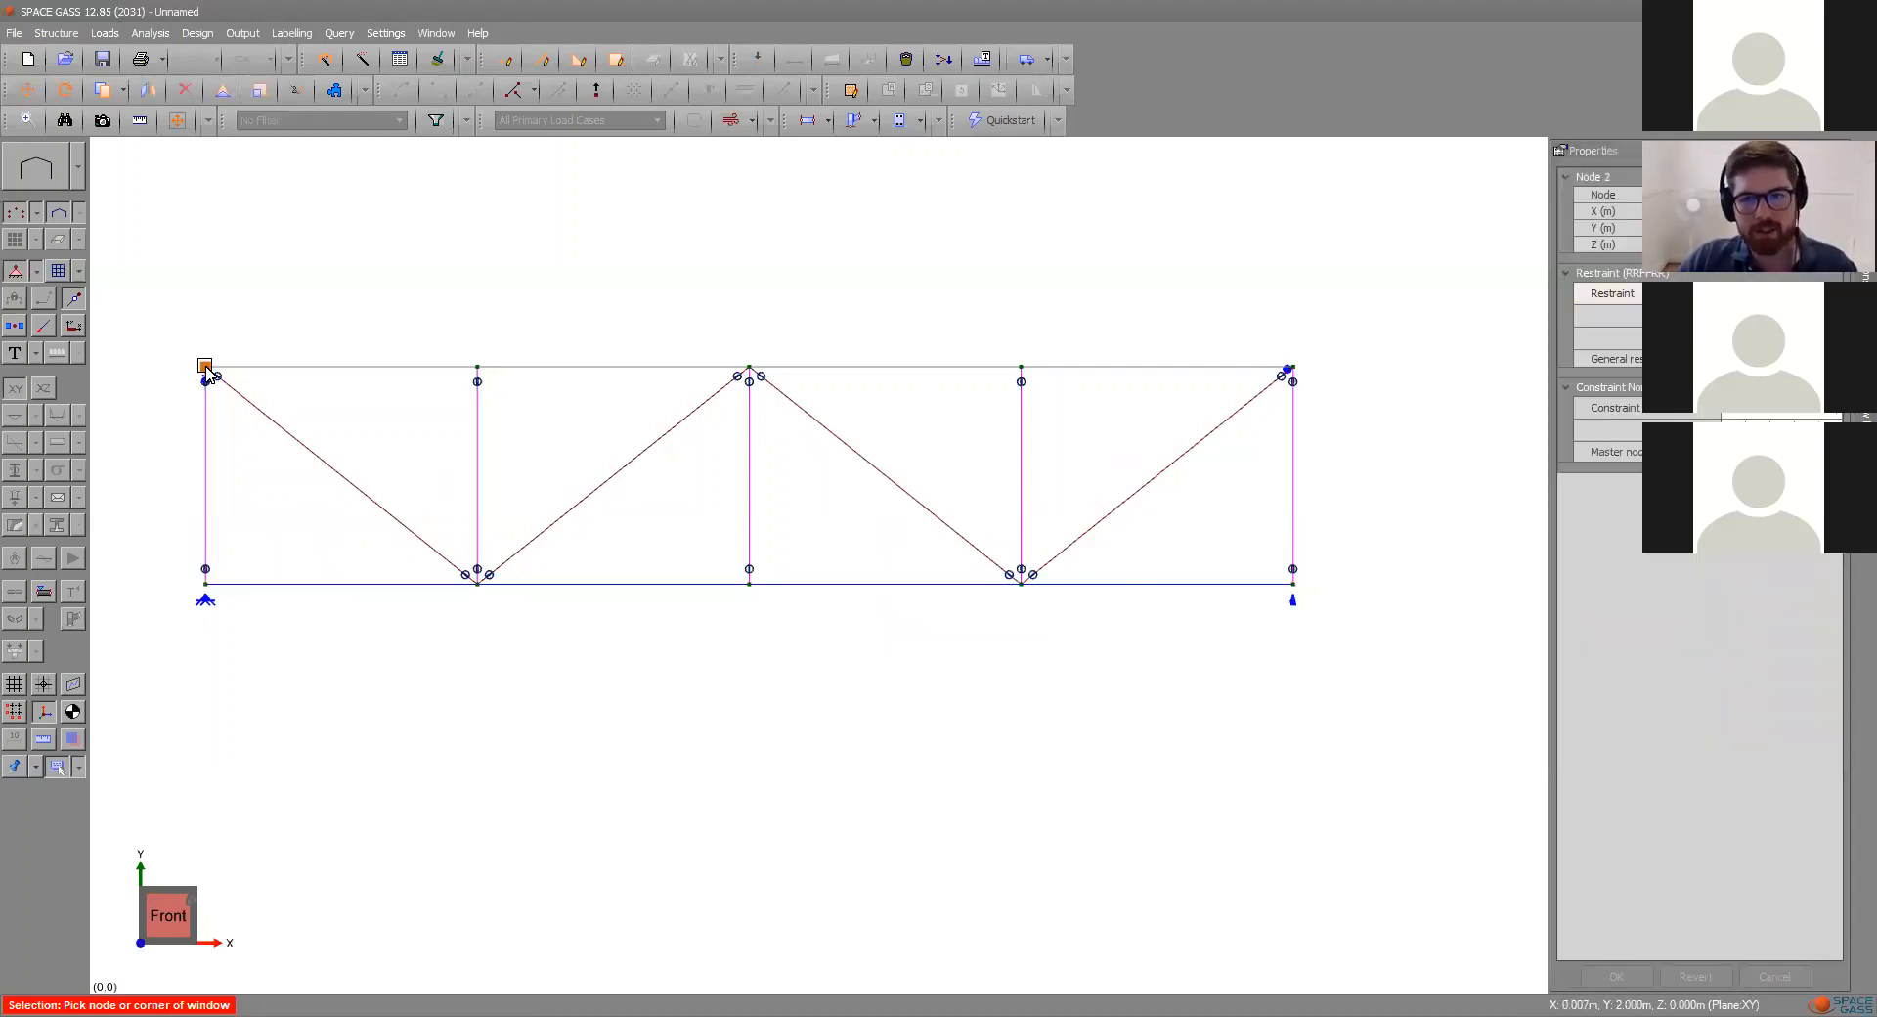
middle_click_drag(315, 401, 261, 486)
middle_click_drag(465, 534, 668, 484)
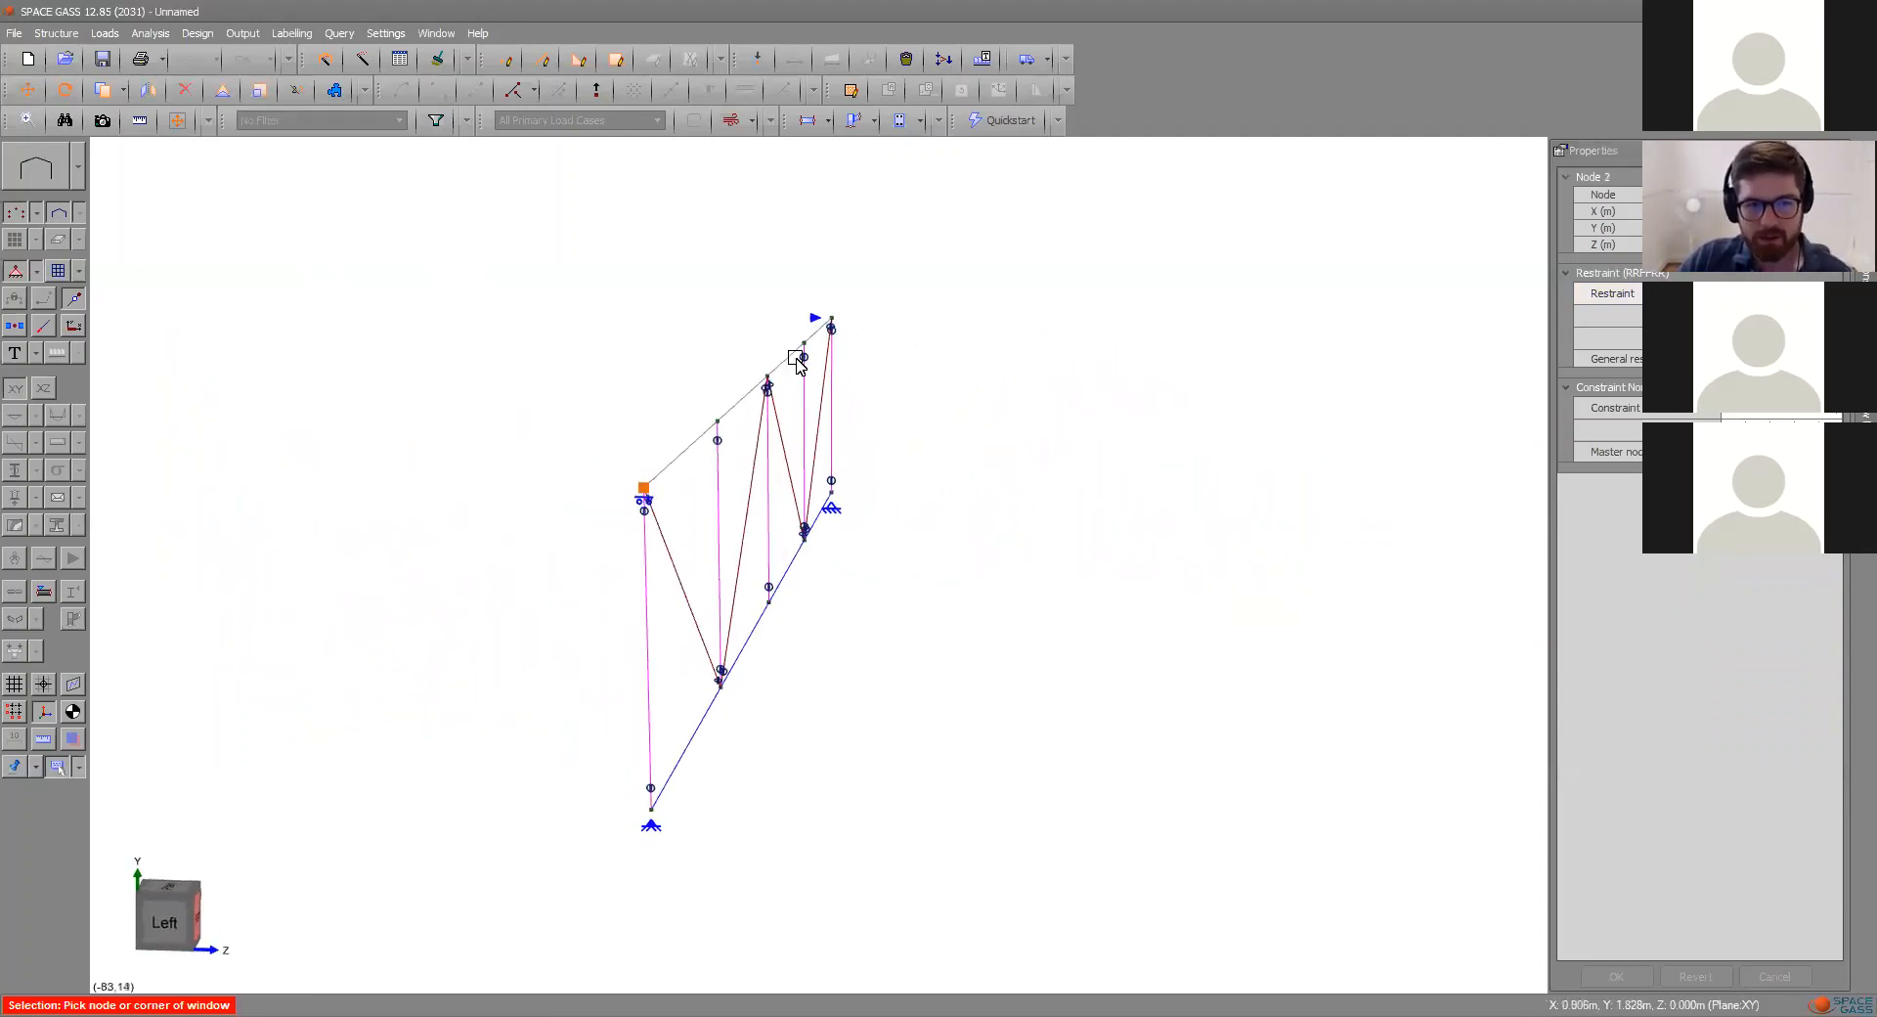
left_click(832, 318)
left_click(655, 496)
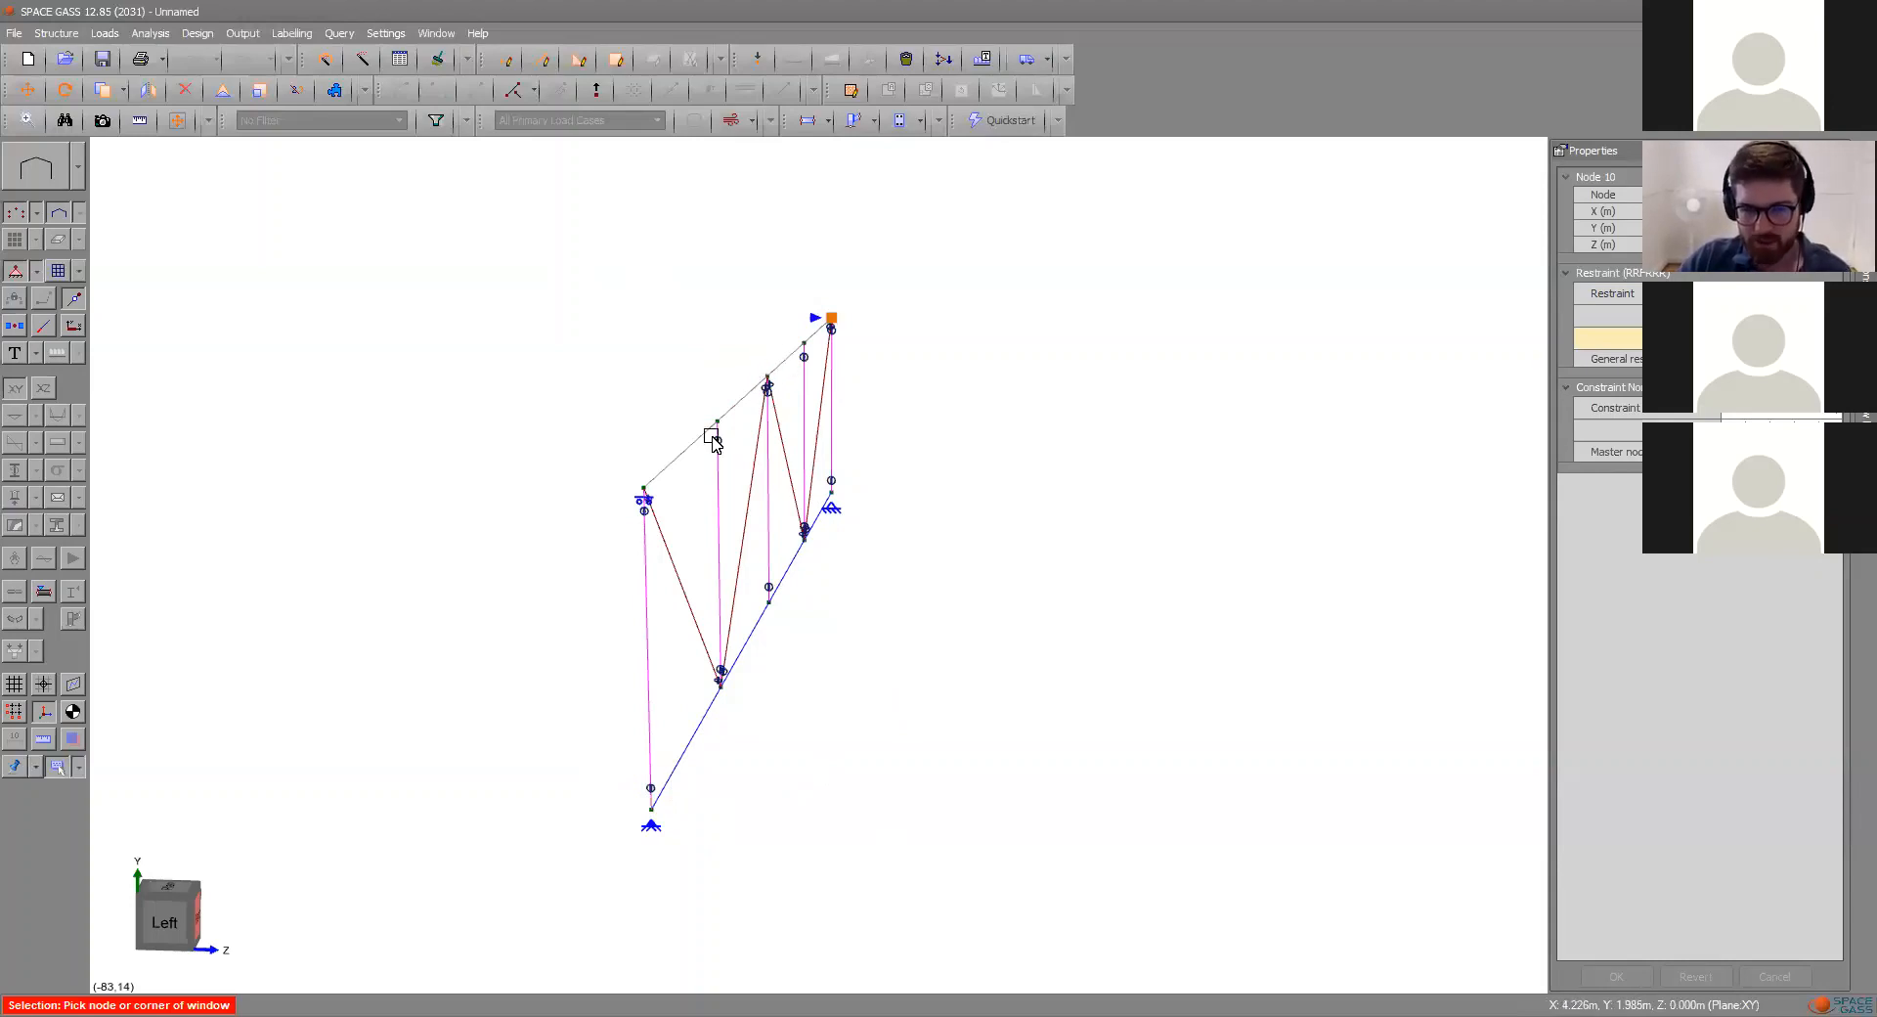
left_click(646, 489)
left_click(830, 320)
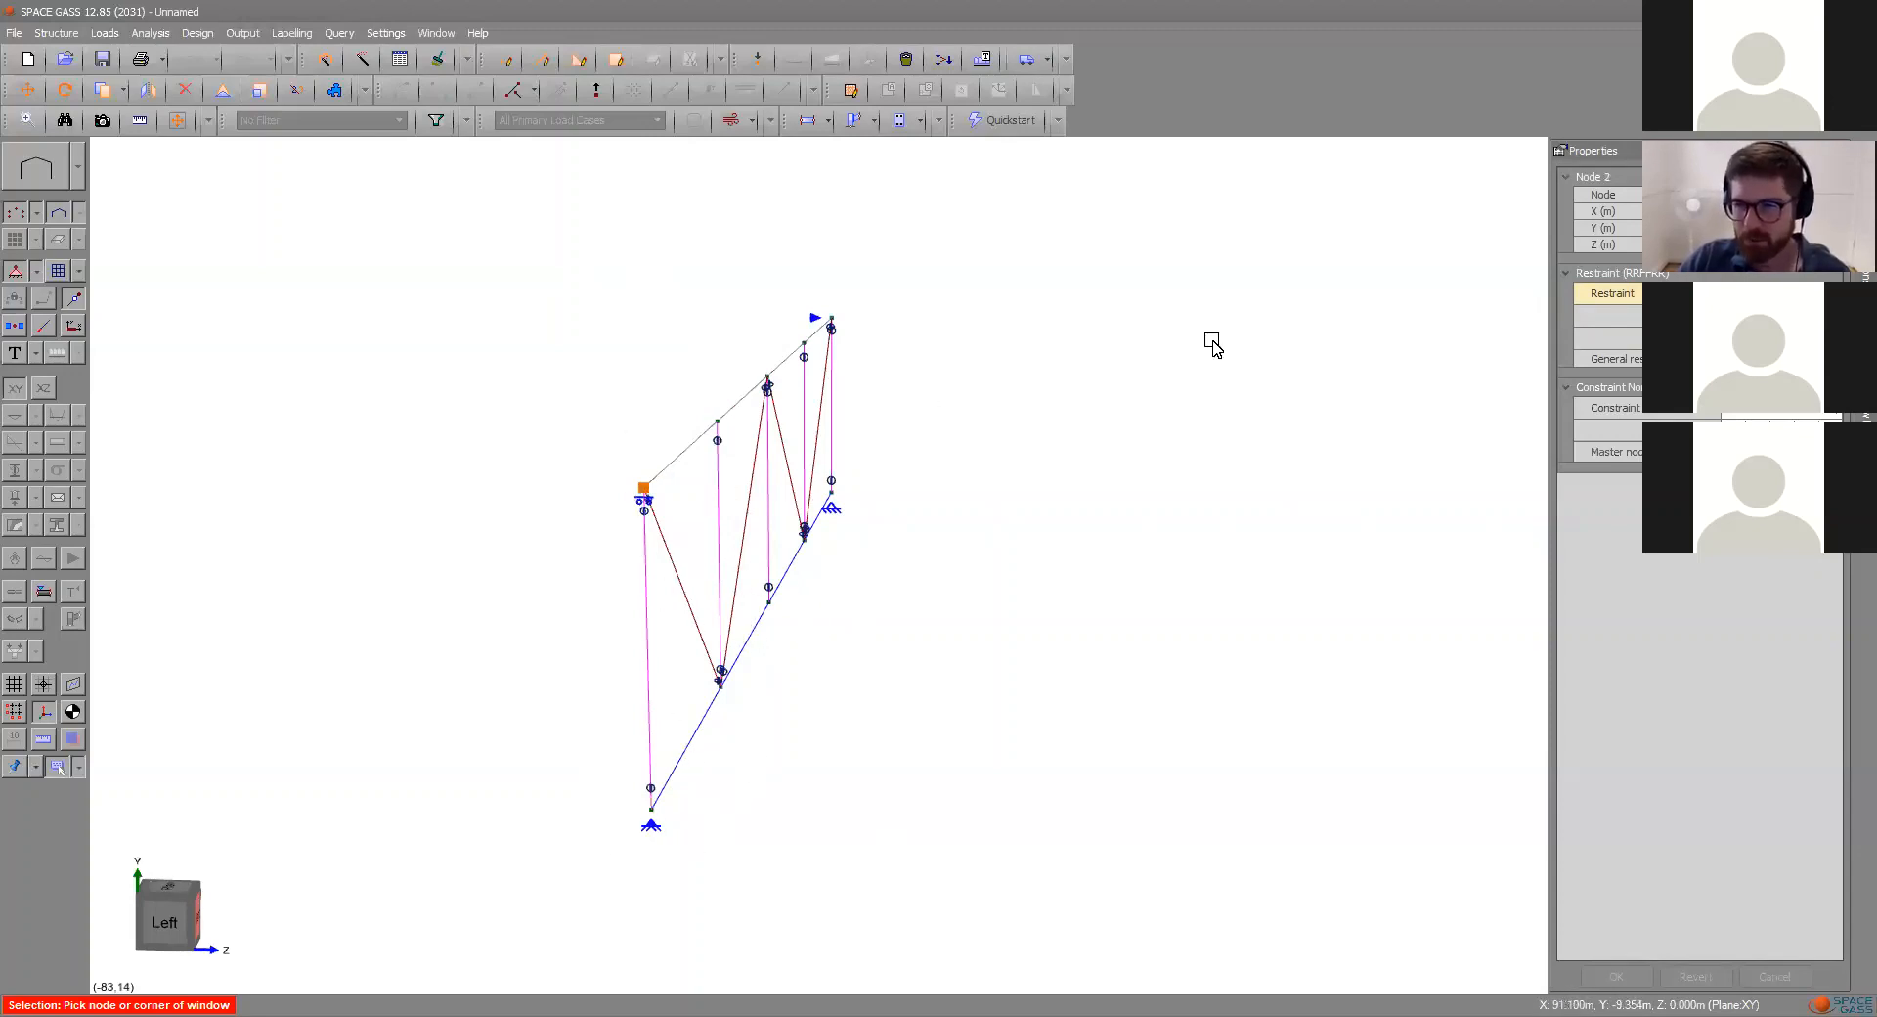
- Try a restraint edit on node 2, discard it, and select nodes 2 and 1 in an angled front view before clearing the selection
left_click(1738, 338)
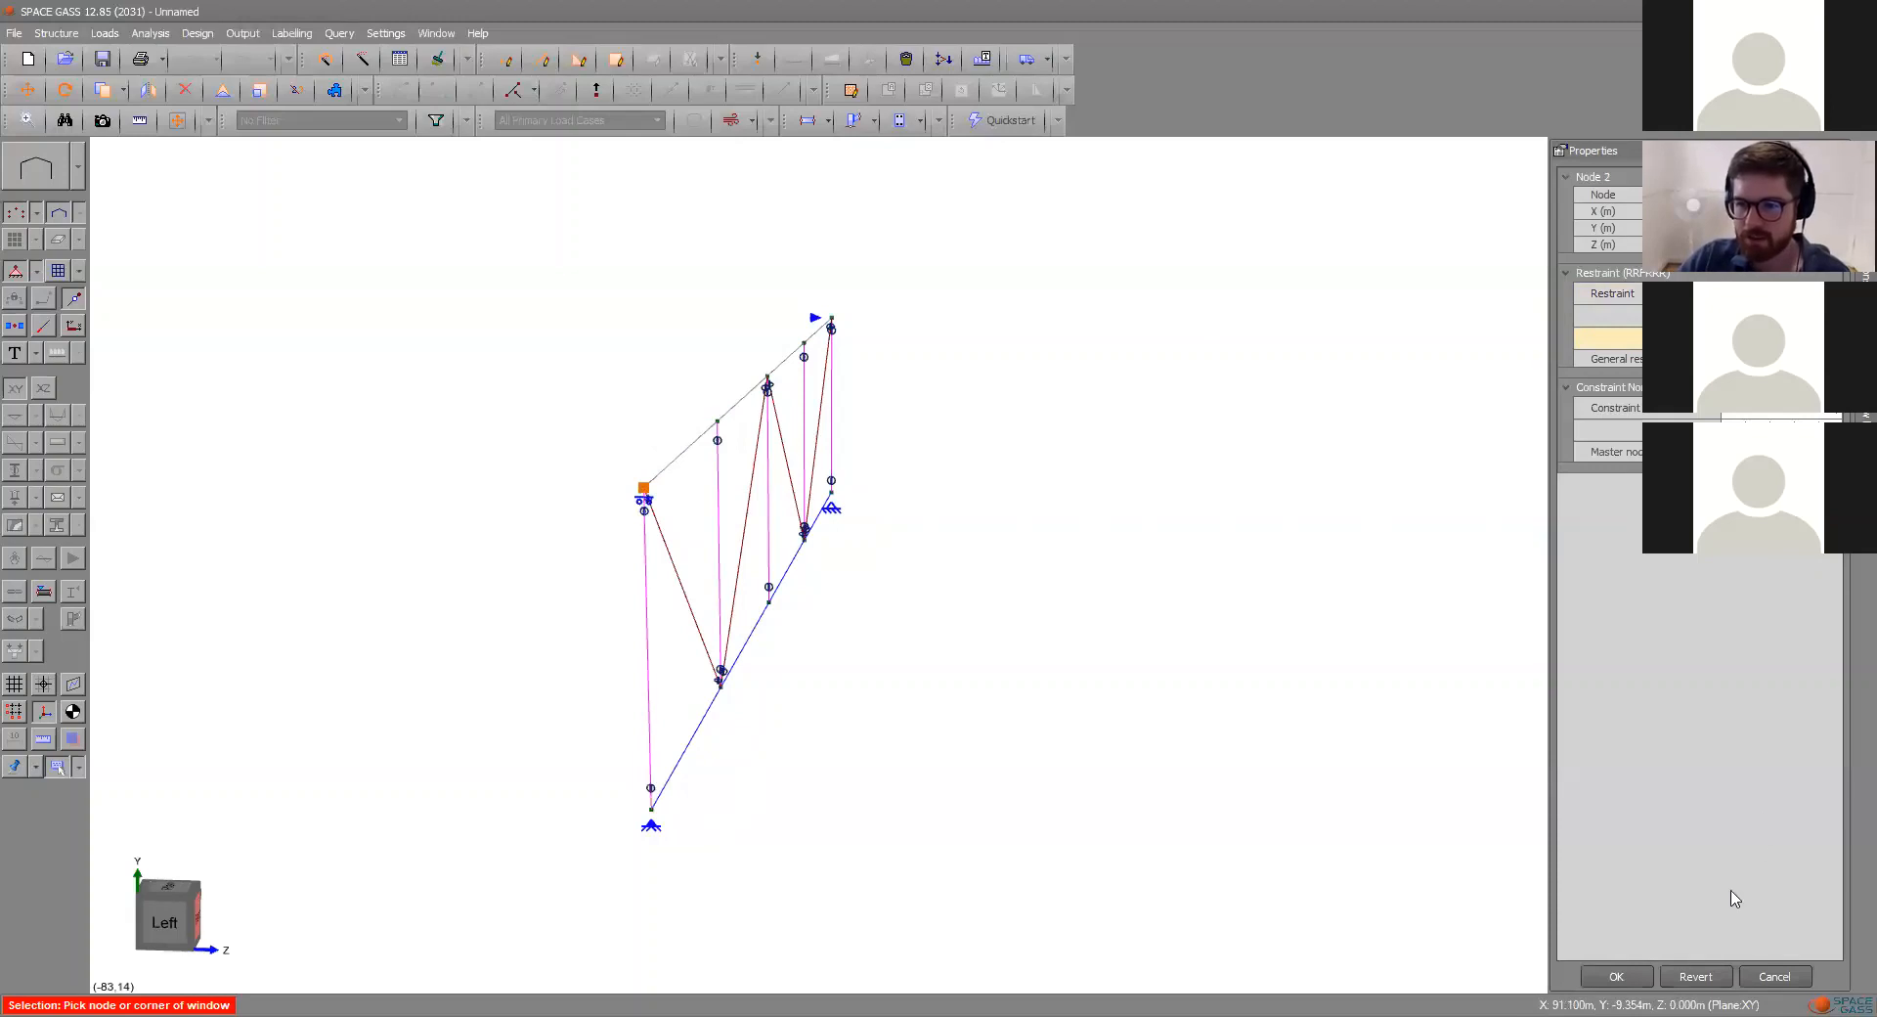
left_click(1775, 975)
middle_click_drag(1061, 616, 918, 601)
left_click(211, 418)
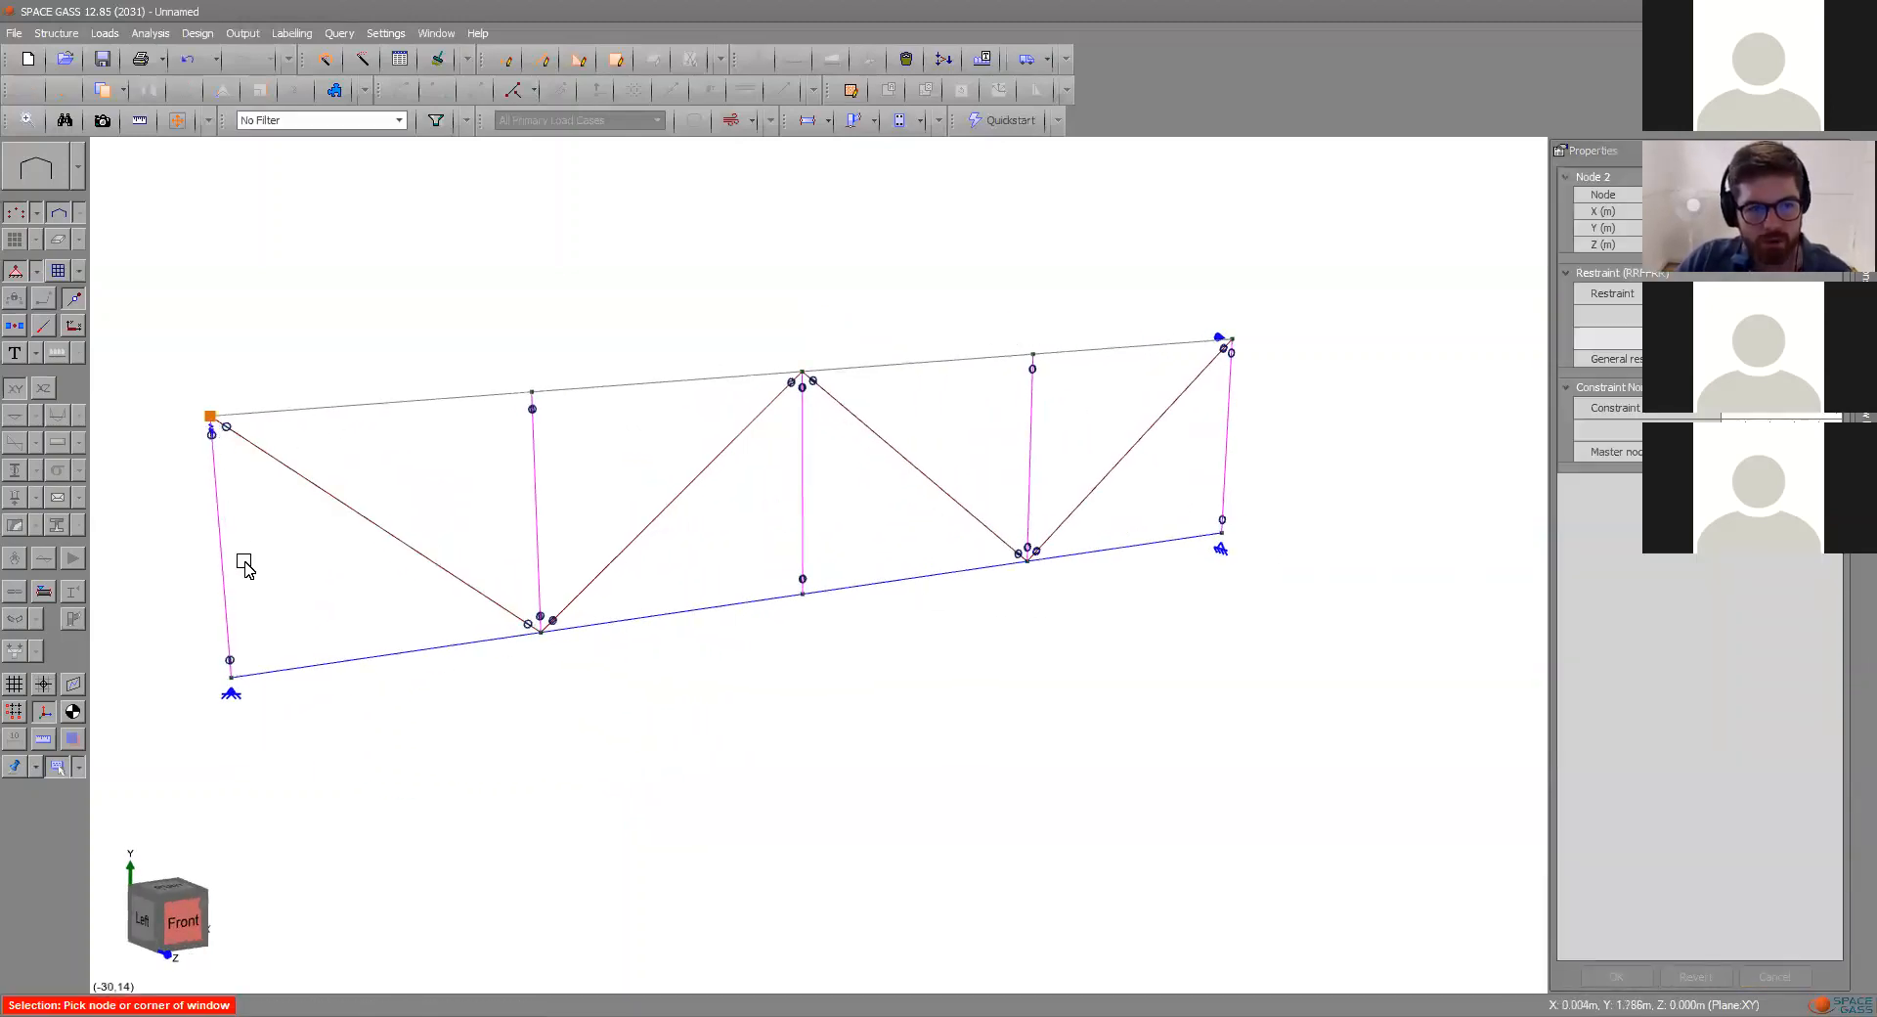
left_click(230, 676)
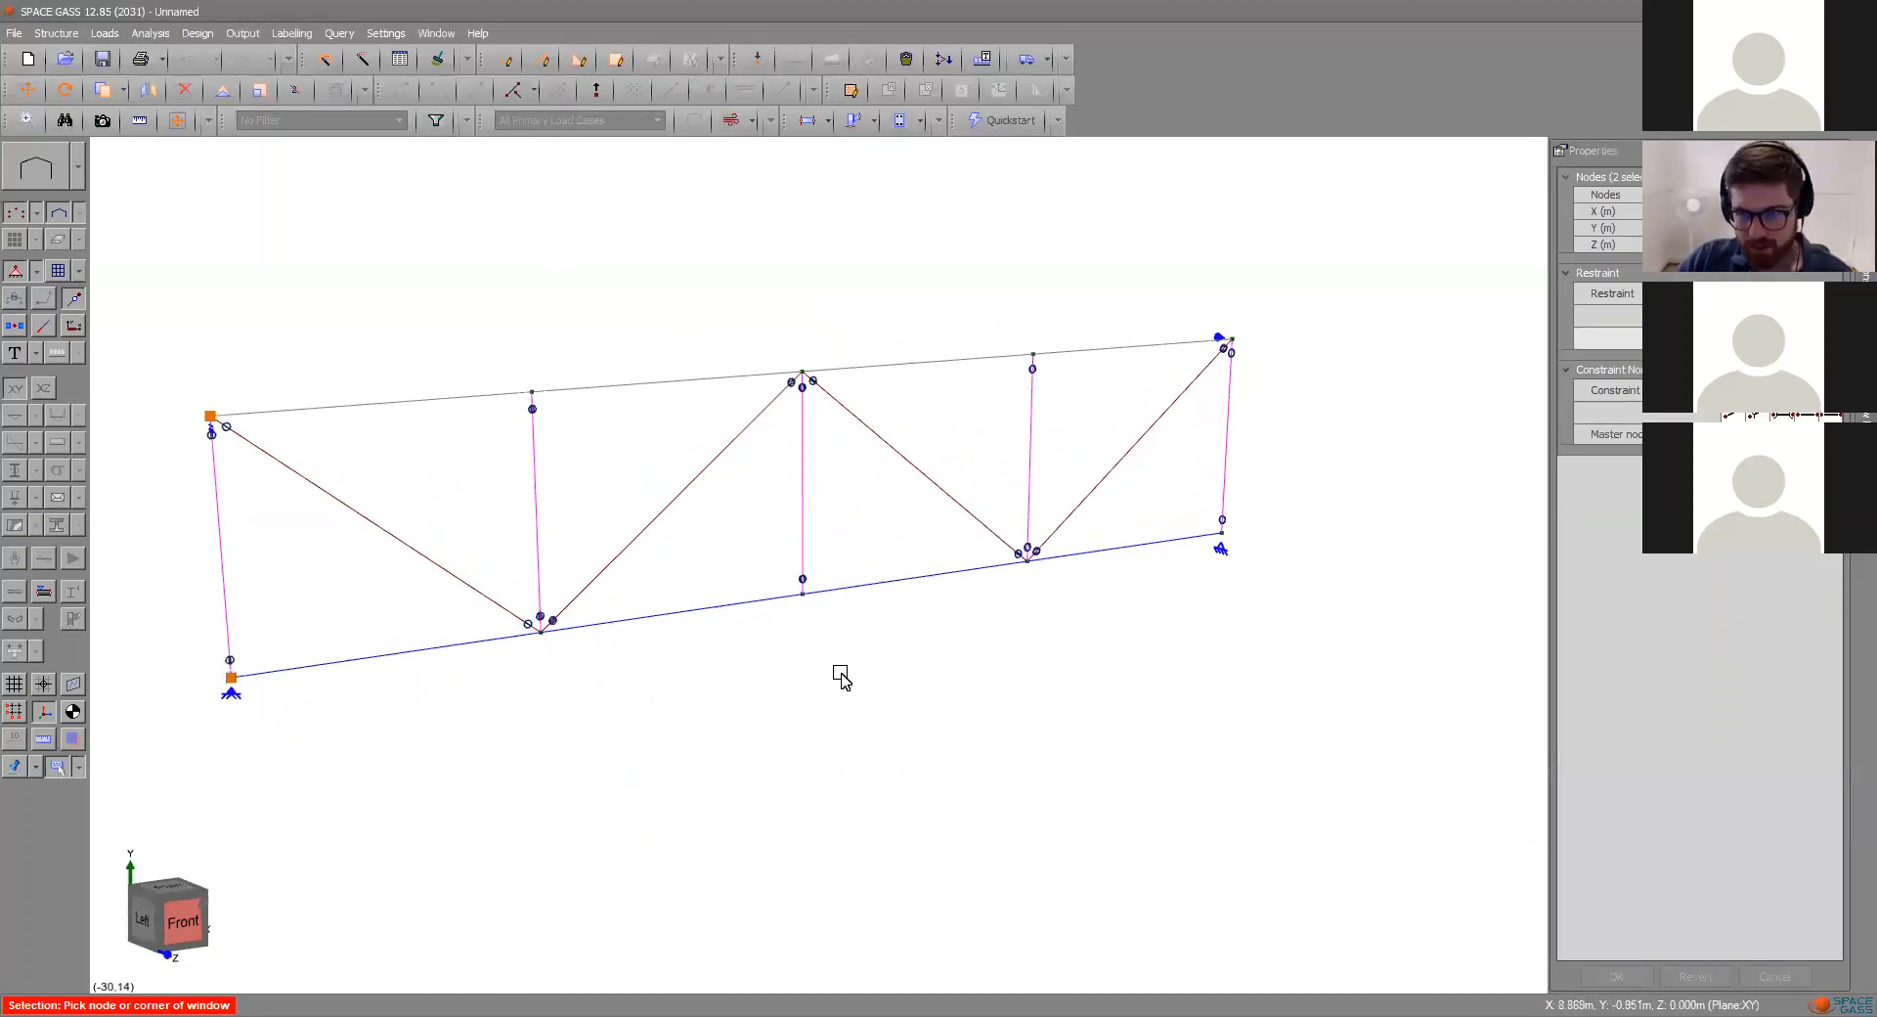
key("Escape")
- Try changing the restraint code of node 2 in the front view and discard the edit
left_click(210, 417)
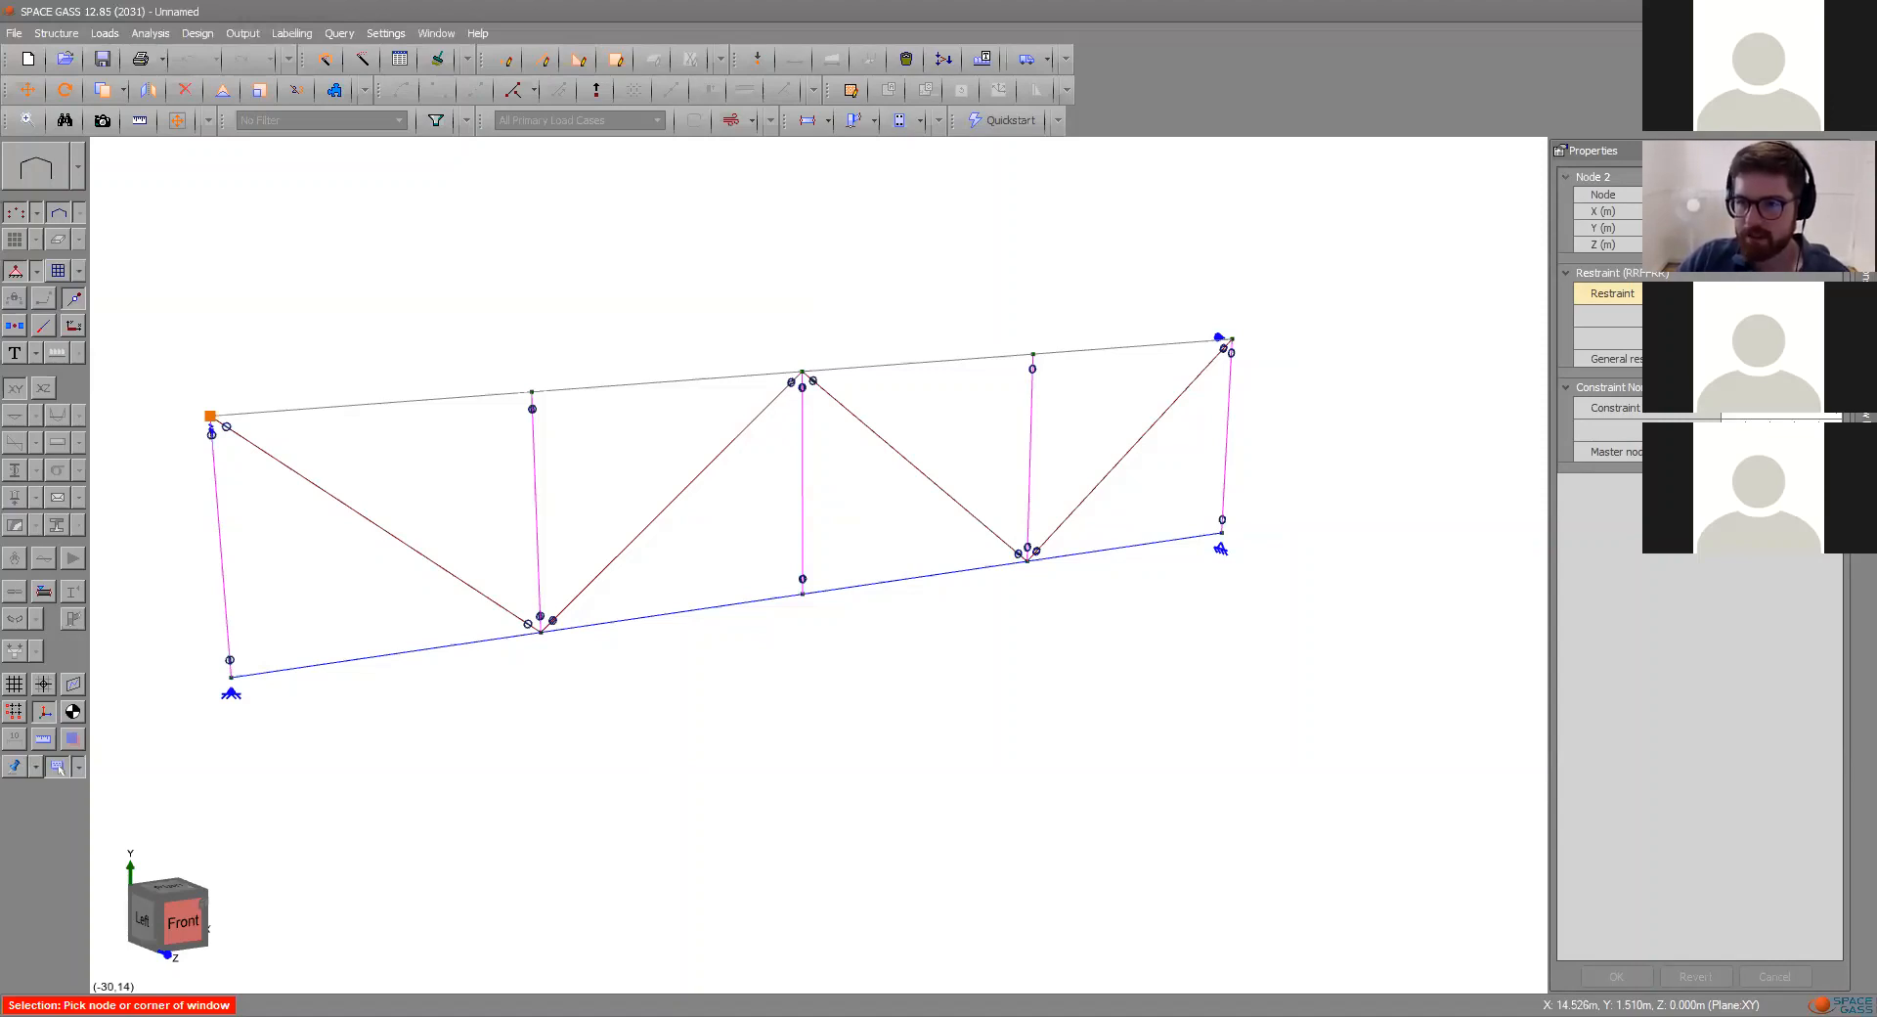
left_click(178, 920)
left_click(1735, 316)
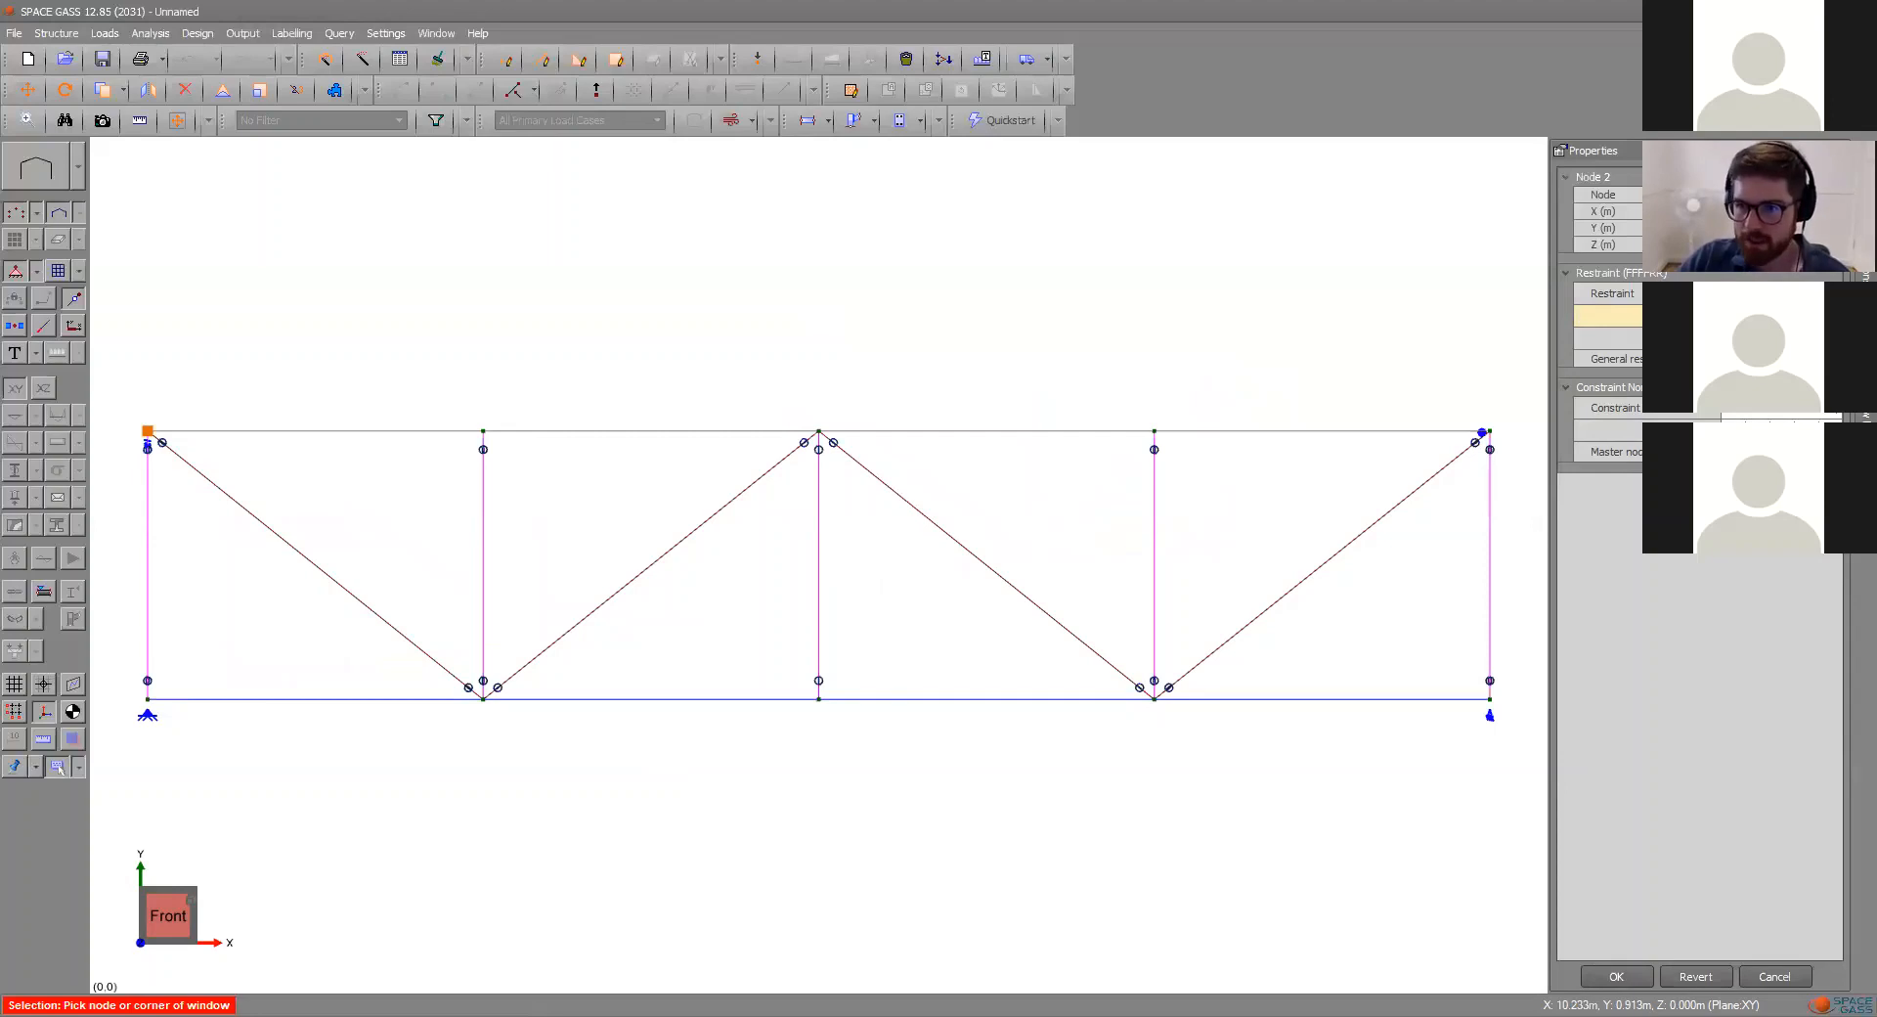
left_click(1769, 315)
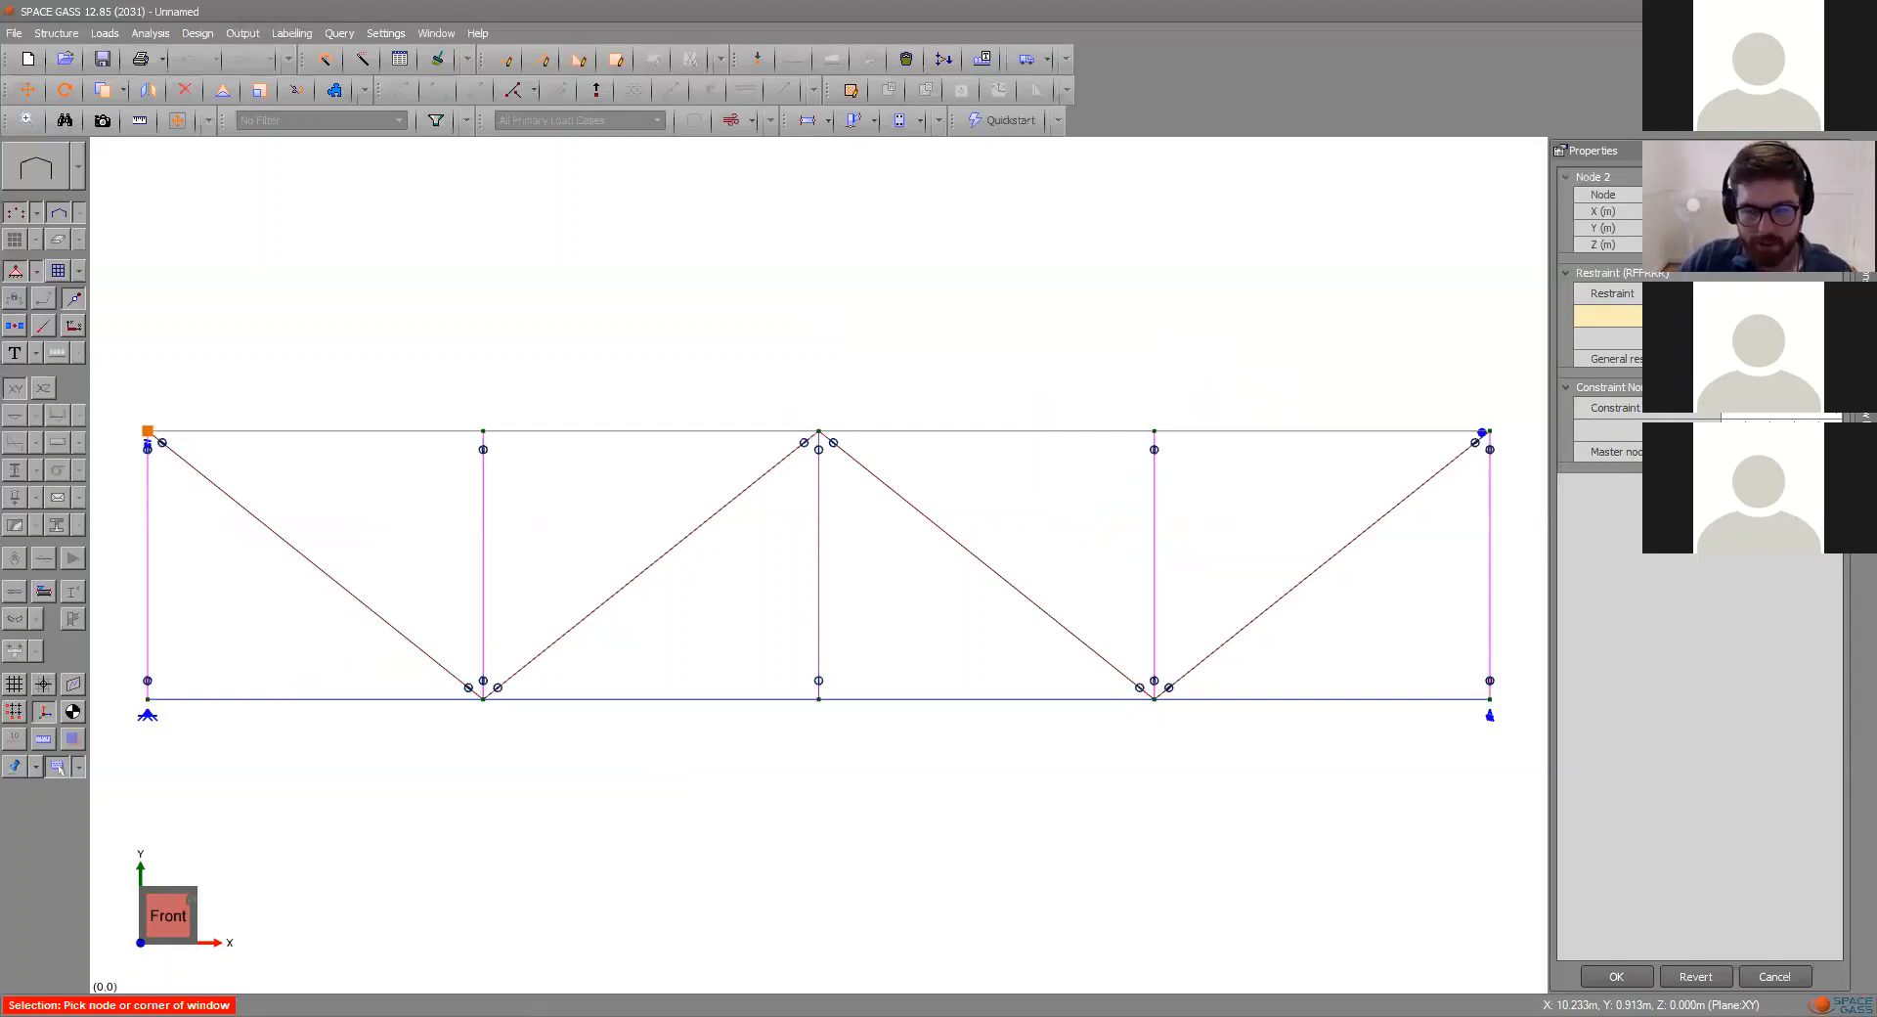
left_click(1774, 976)
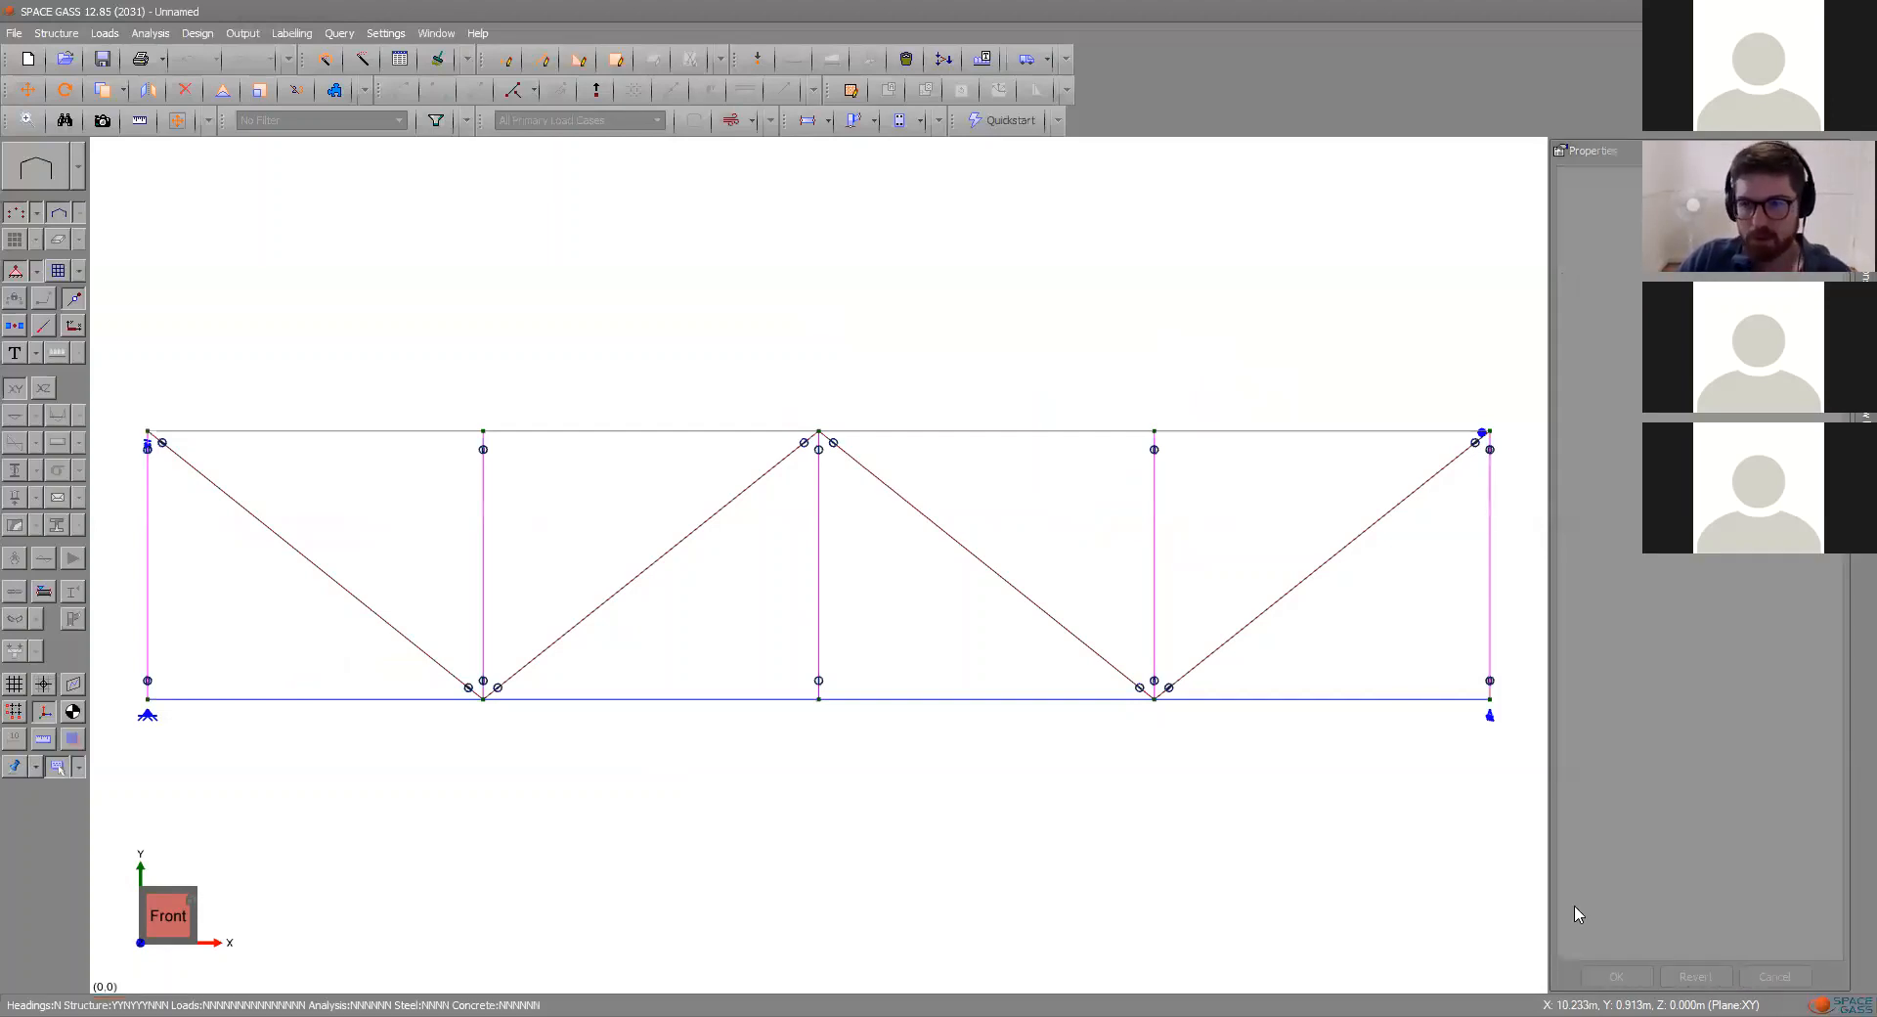
- Select the second diagonal web member of the truss and open the section library for its section
left_click(691, 531)
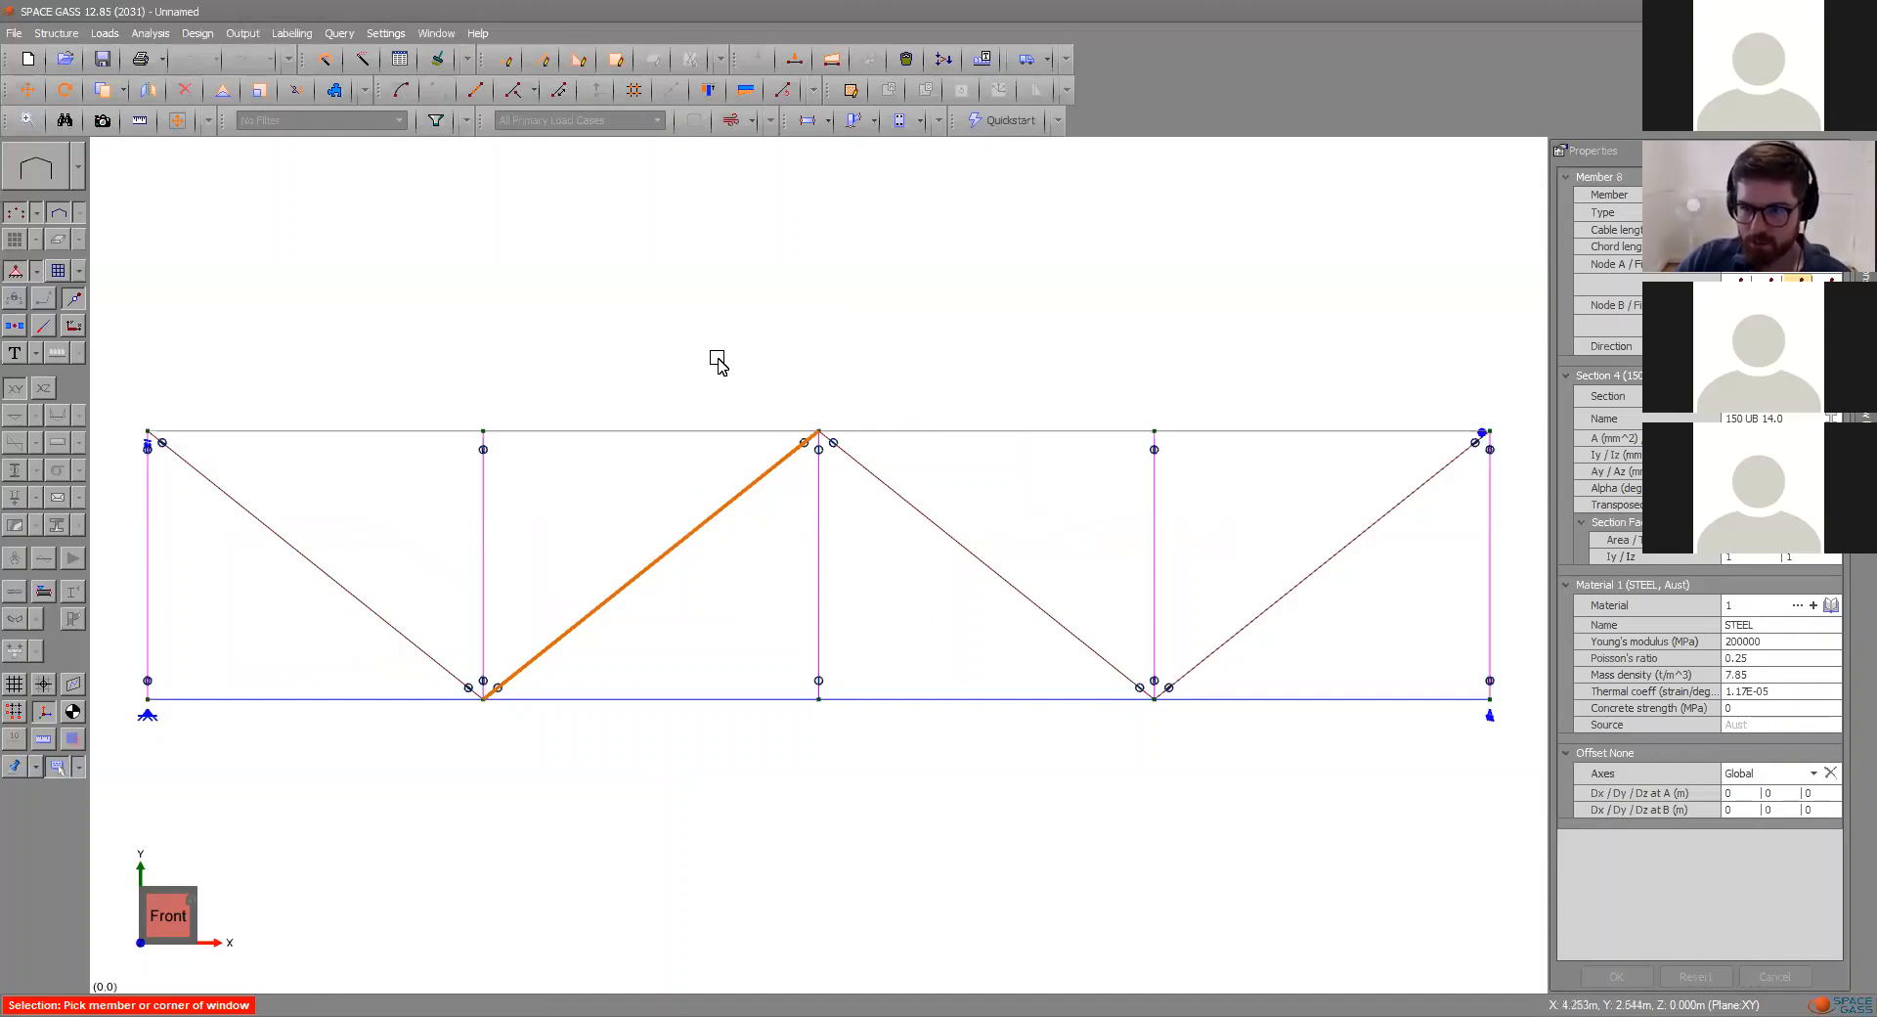
scroll(706, 376, "down", 1)
scroll(705, 377, "down", 1)
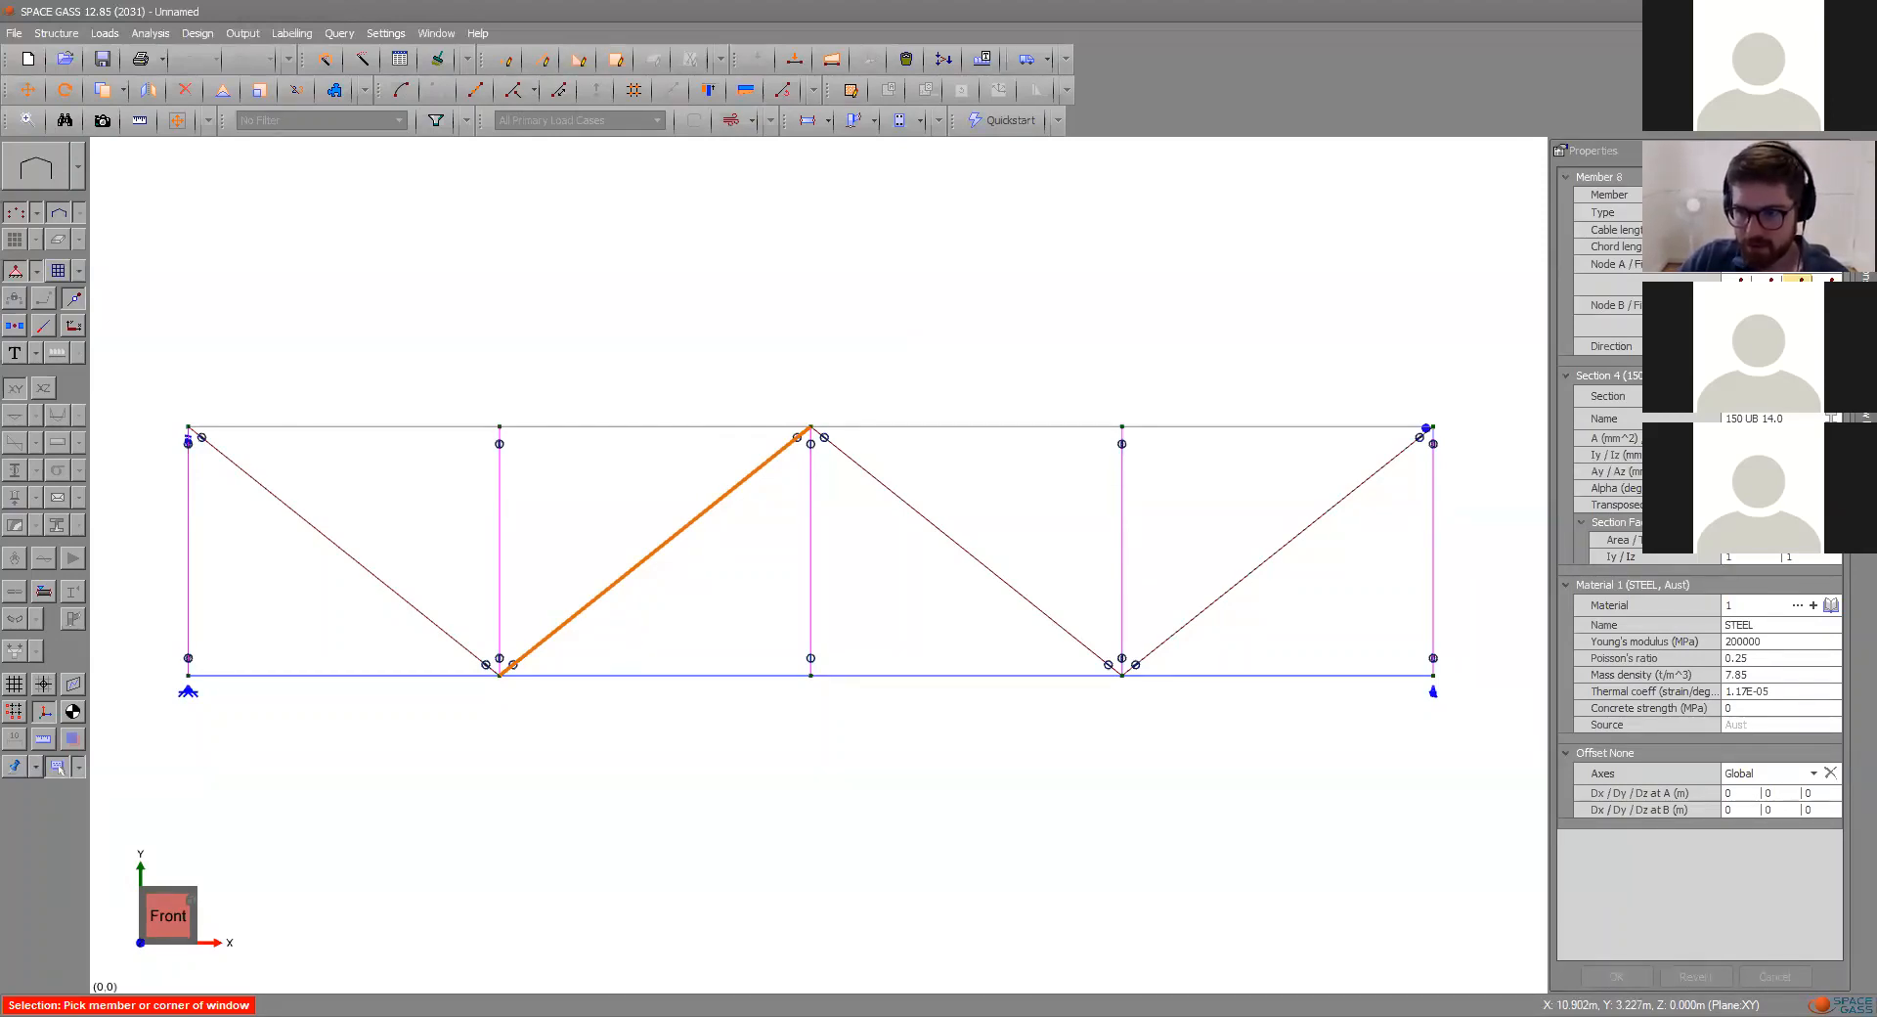
double_click(1614, 398)
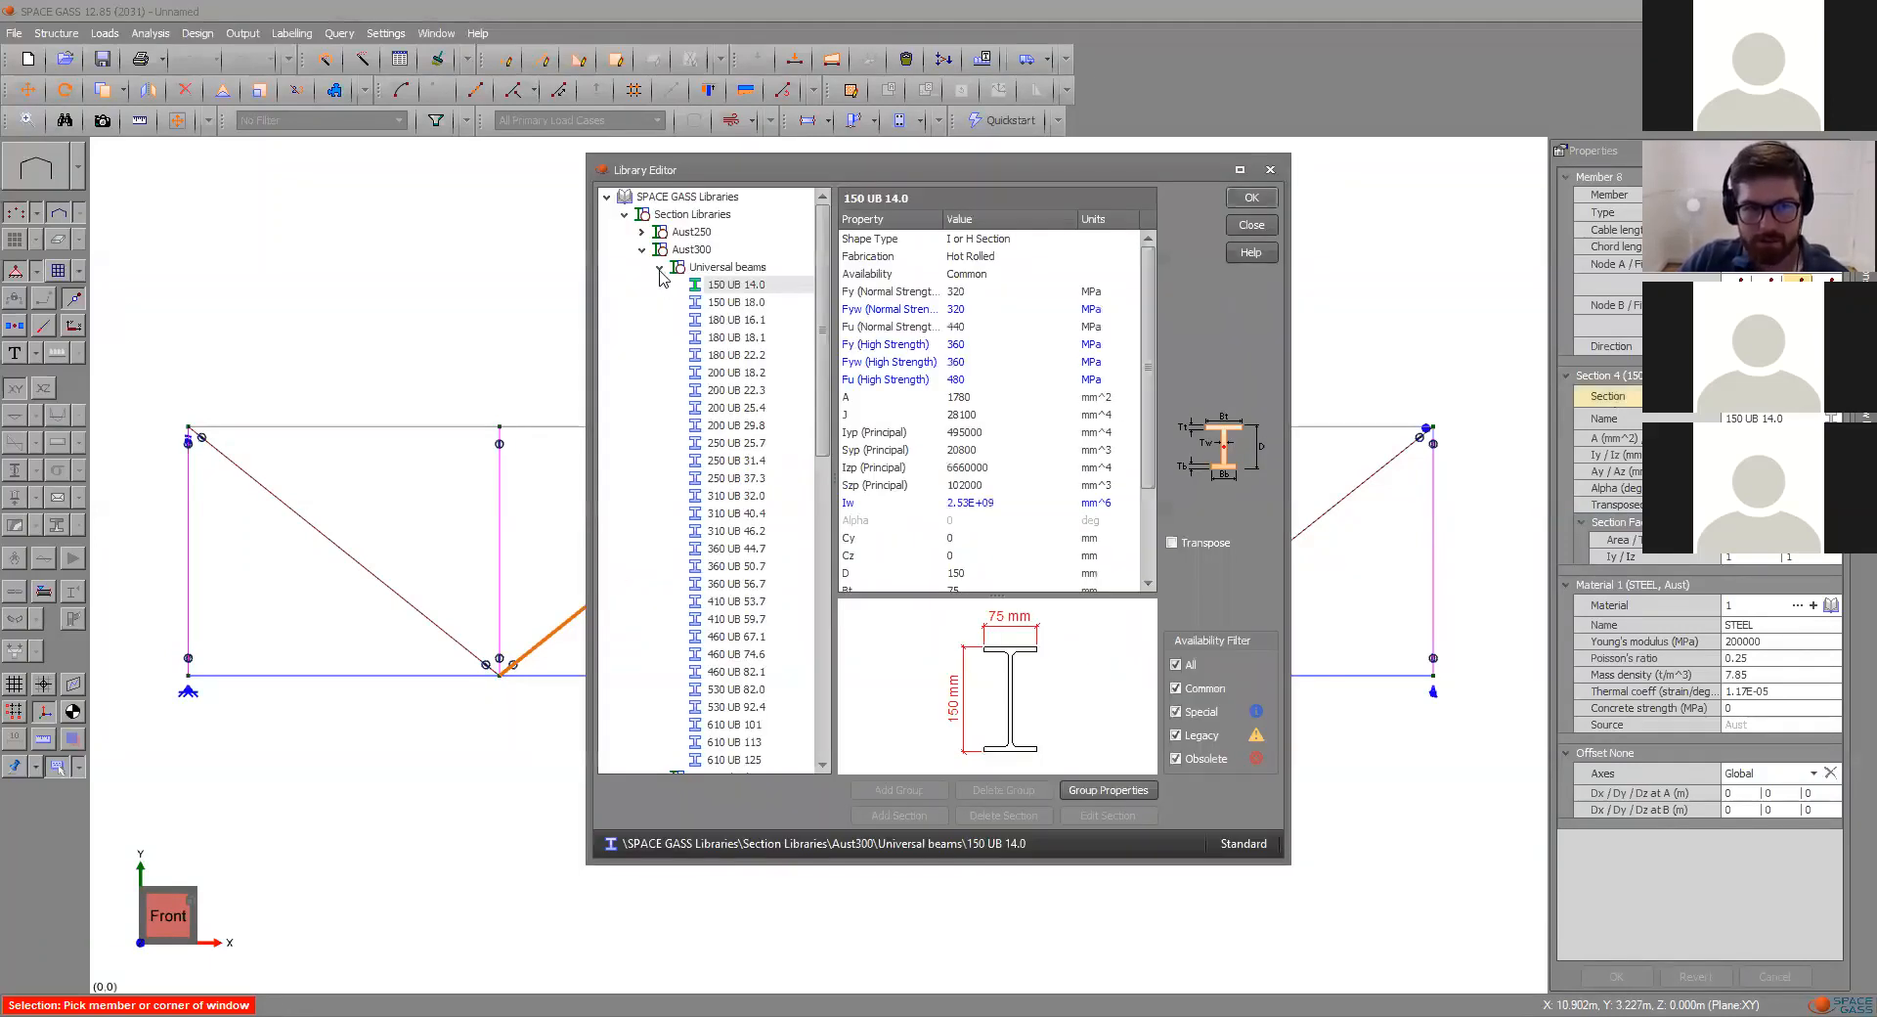
- Browse the Aust300 universal beams and view the properties of 530 UB 92.4
left_click(660, 269)
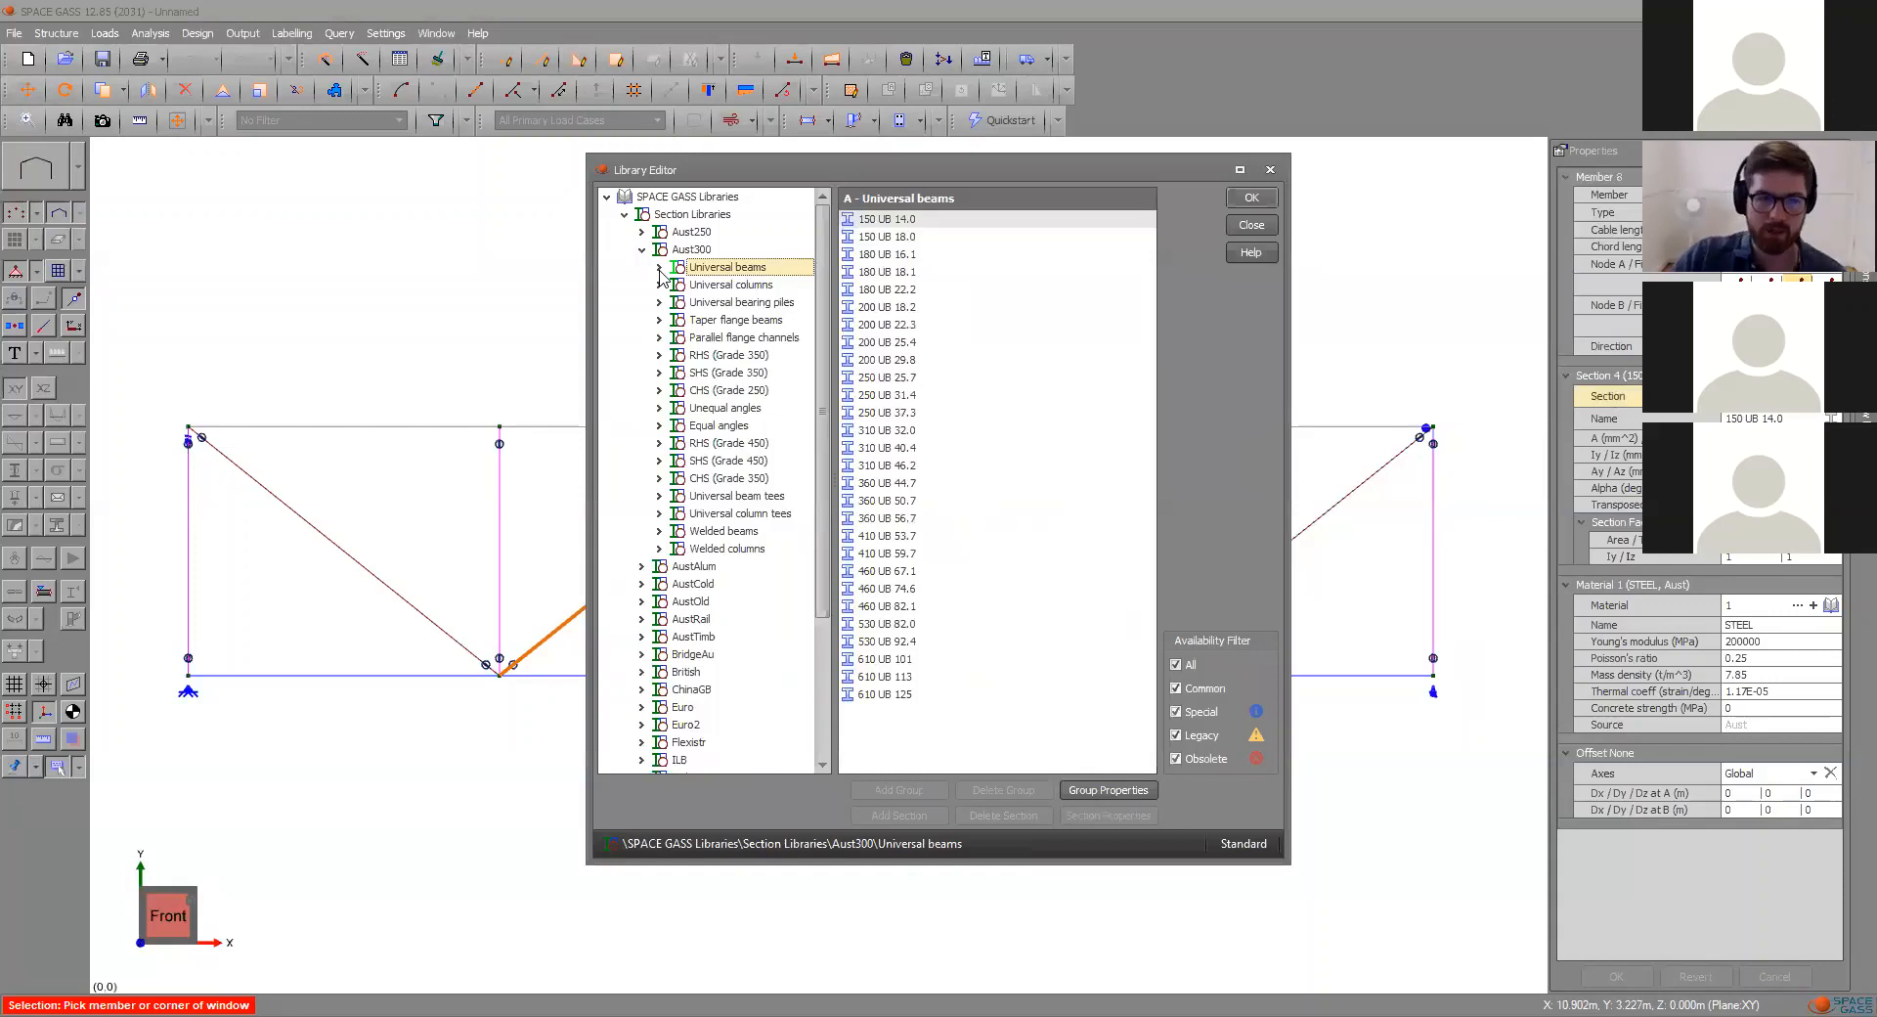
left_click(659, 268)
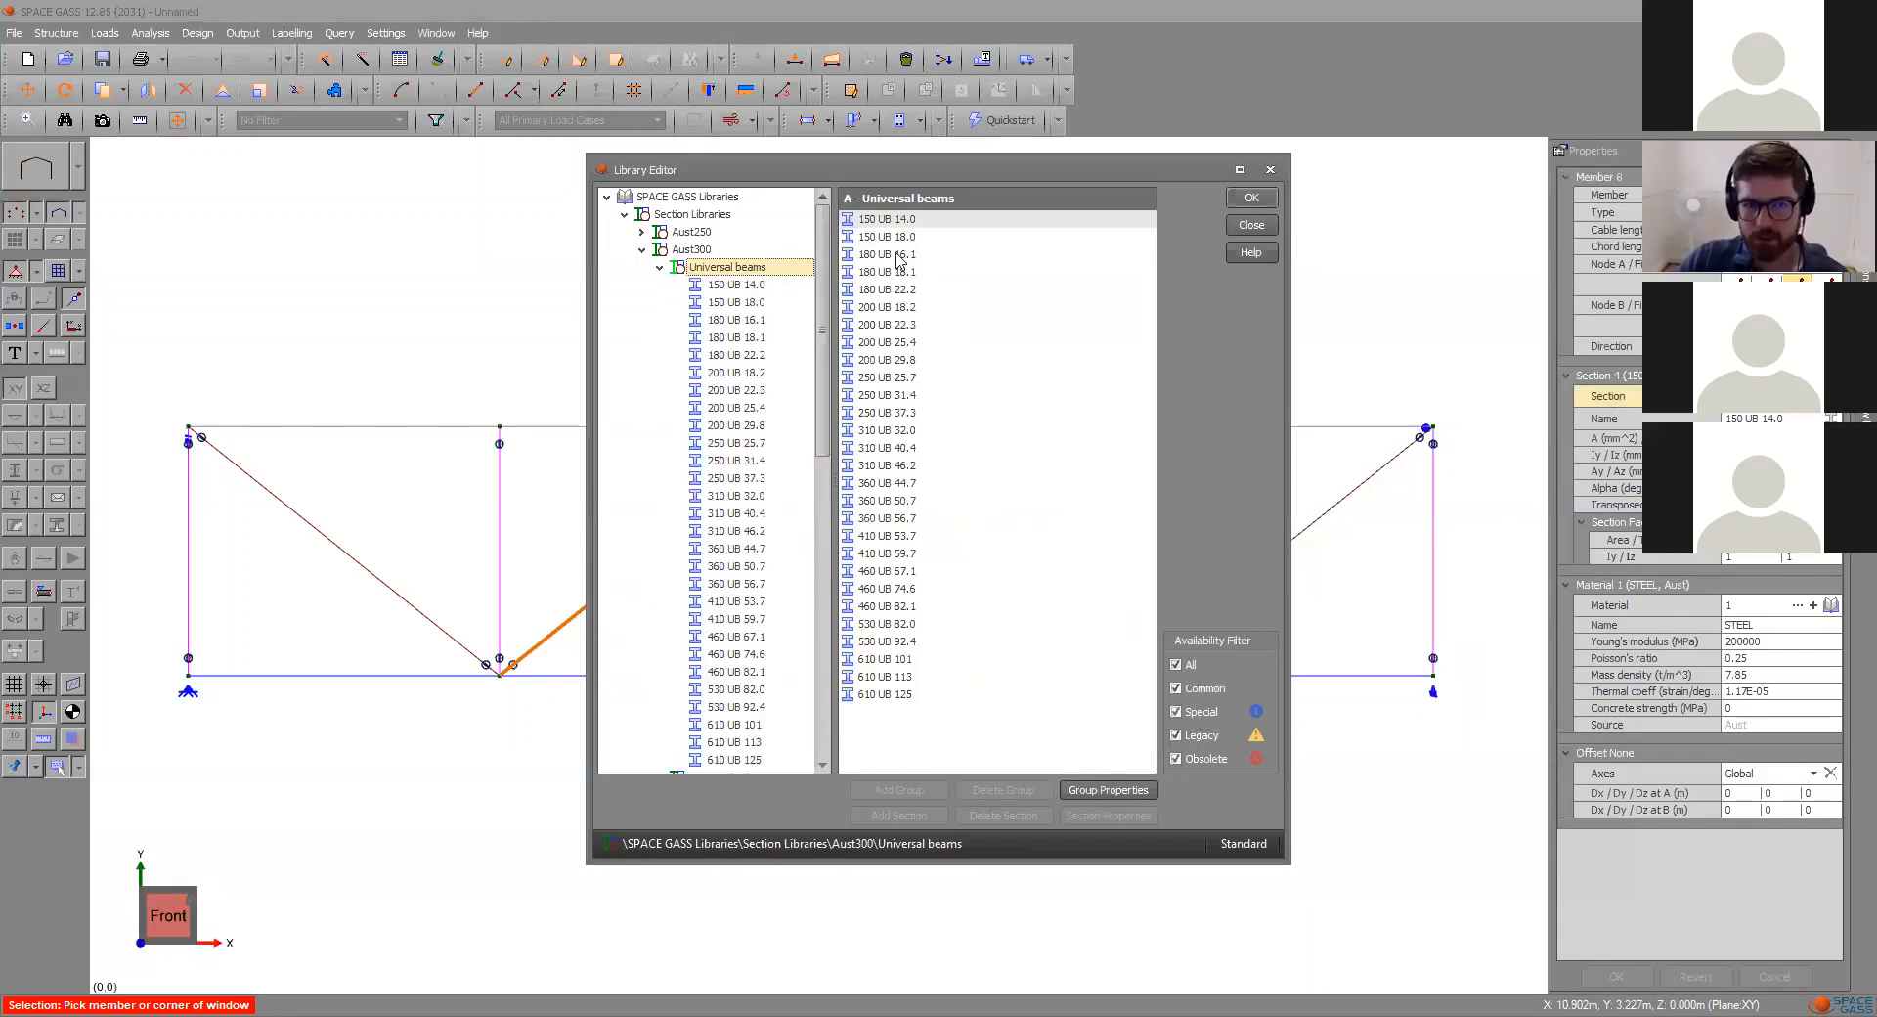
scroll(782, 420, "down", 8)
scroll(721, 430, "up", 5)
scroll(724, 489, "up", 3)
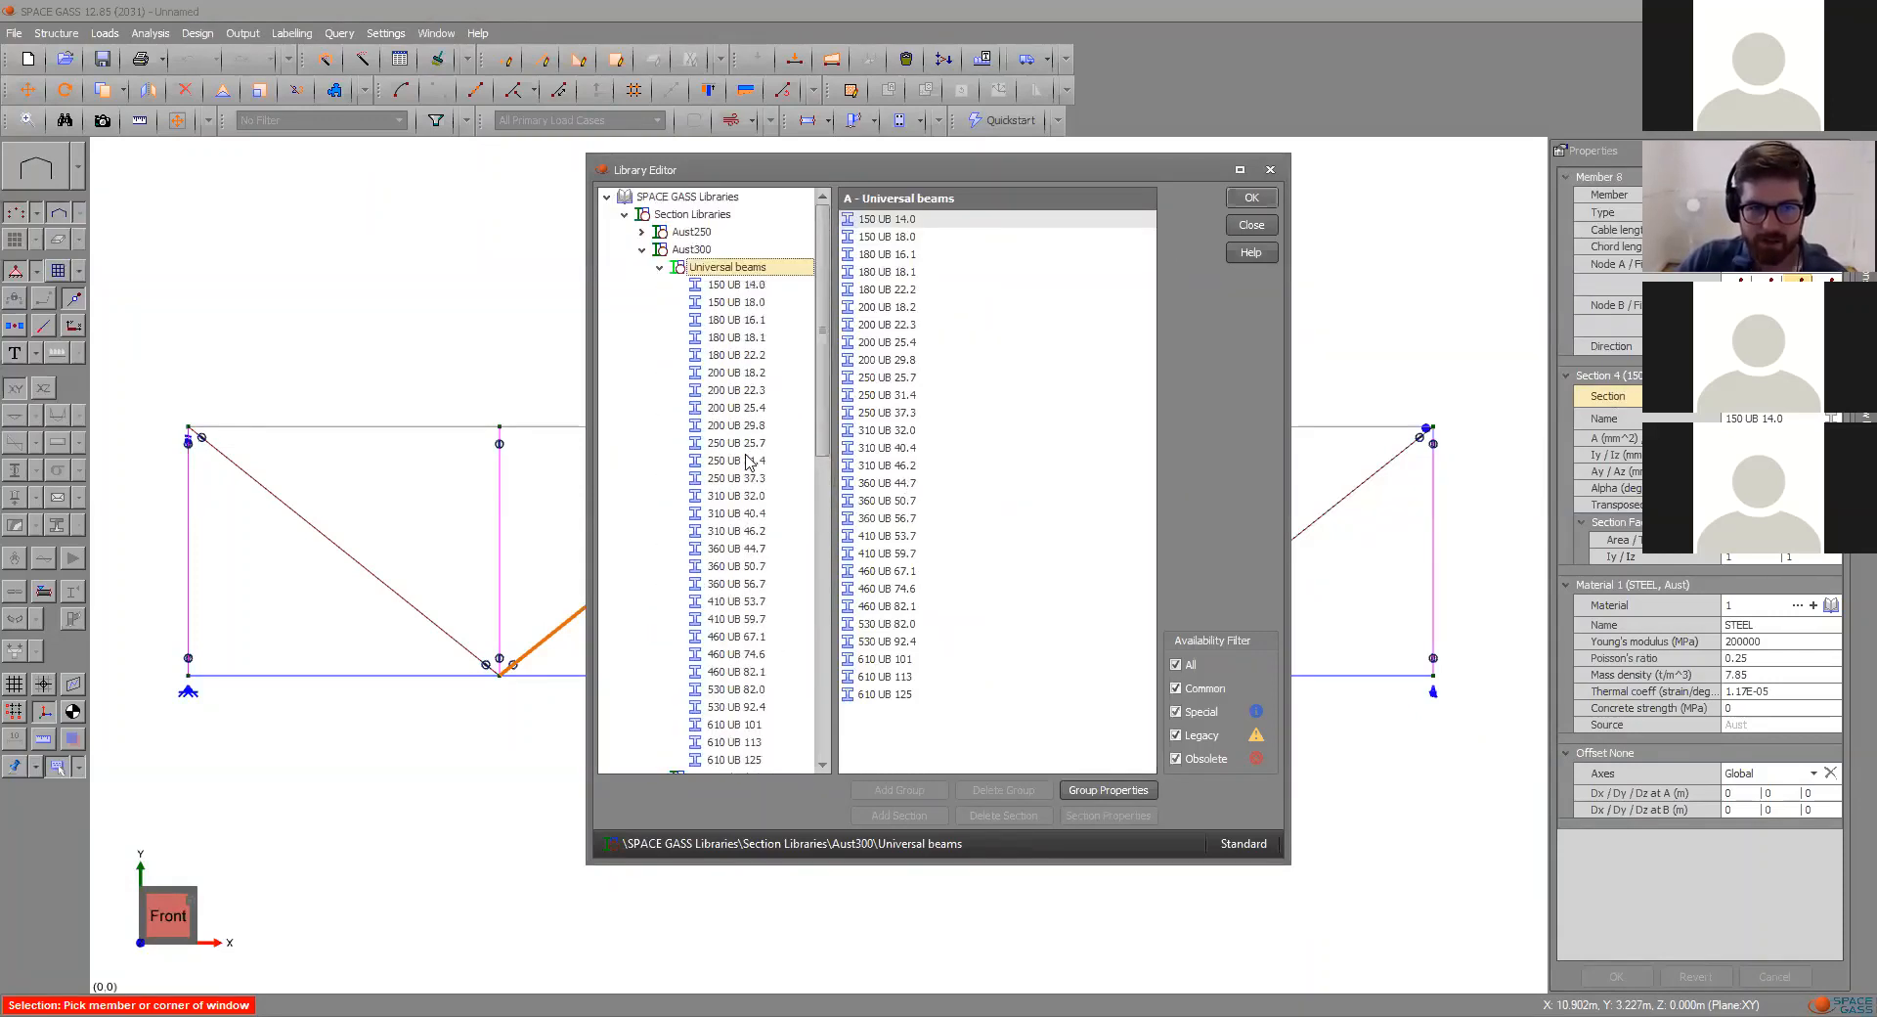
left_click(739, 319)
scroll(733, 459, "down", 5)
left_click(733, 442)
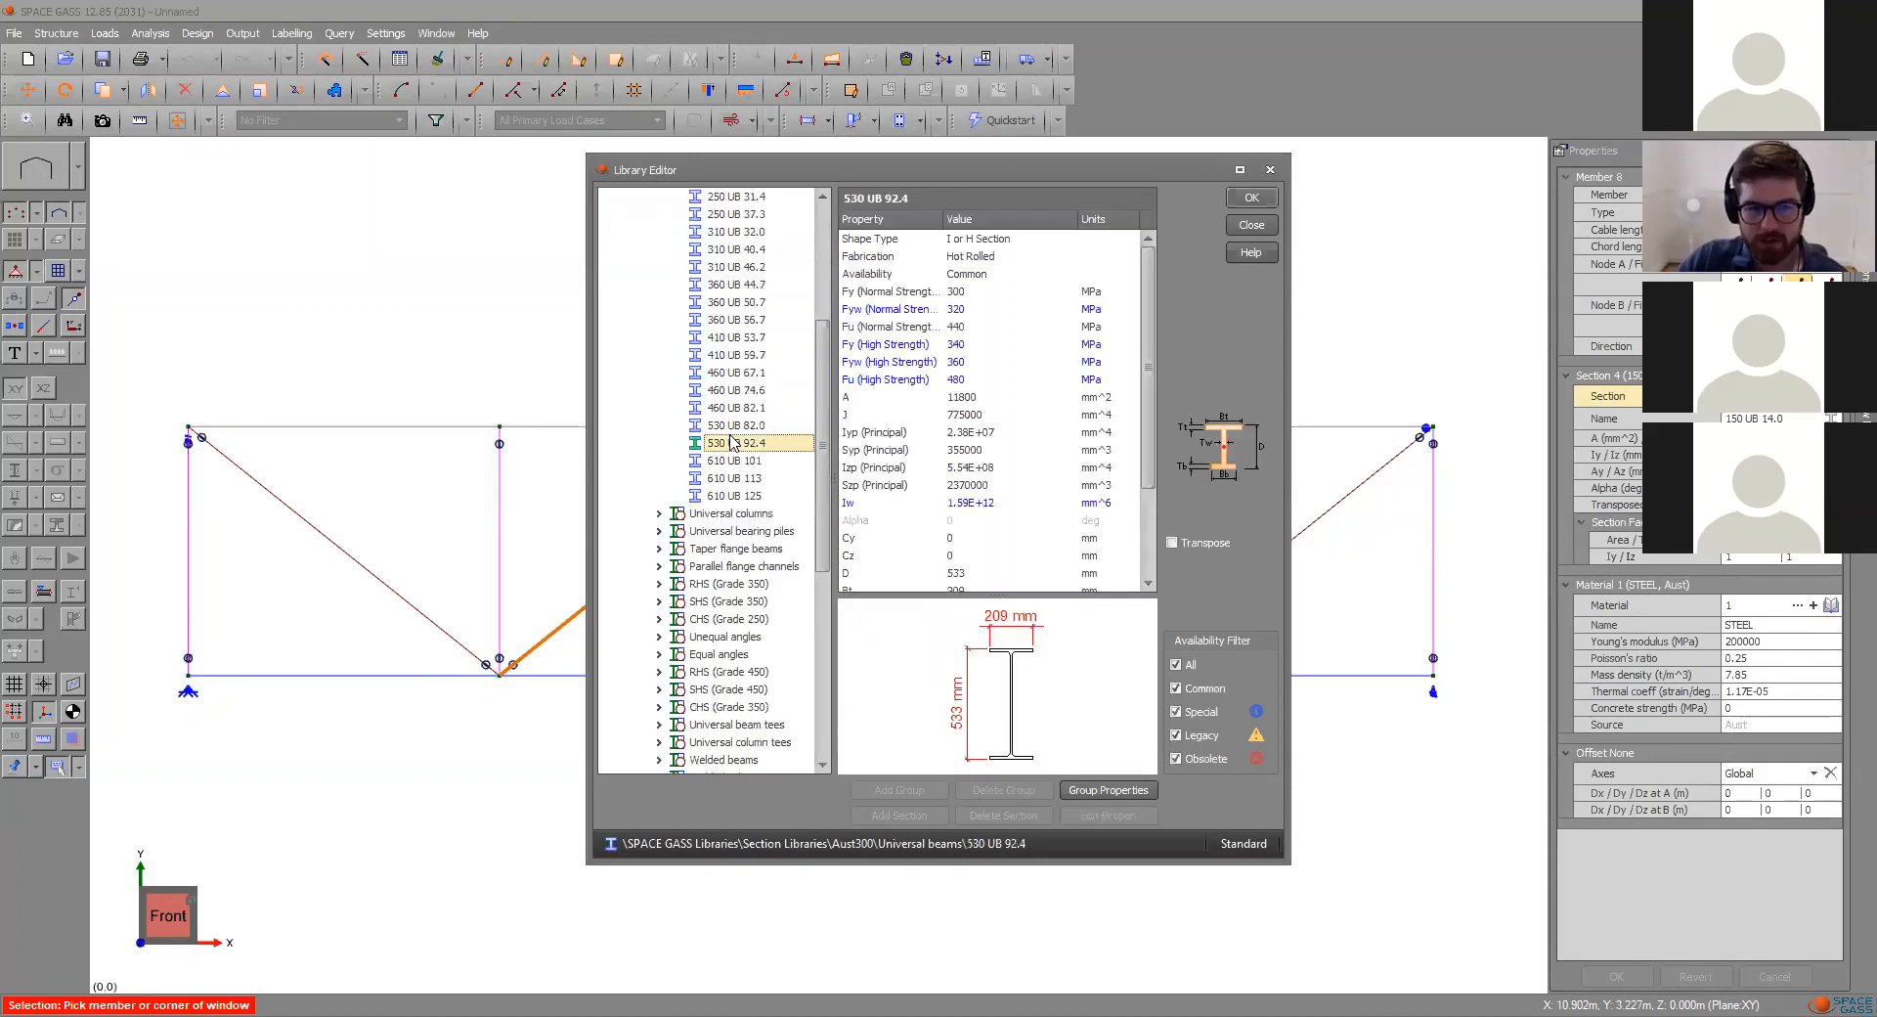
- Examine the Aust300 universal columns 150 UC 23.4 and 310 UC 118, and collapse the beam and column groups
left_click(750, 547)
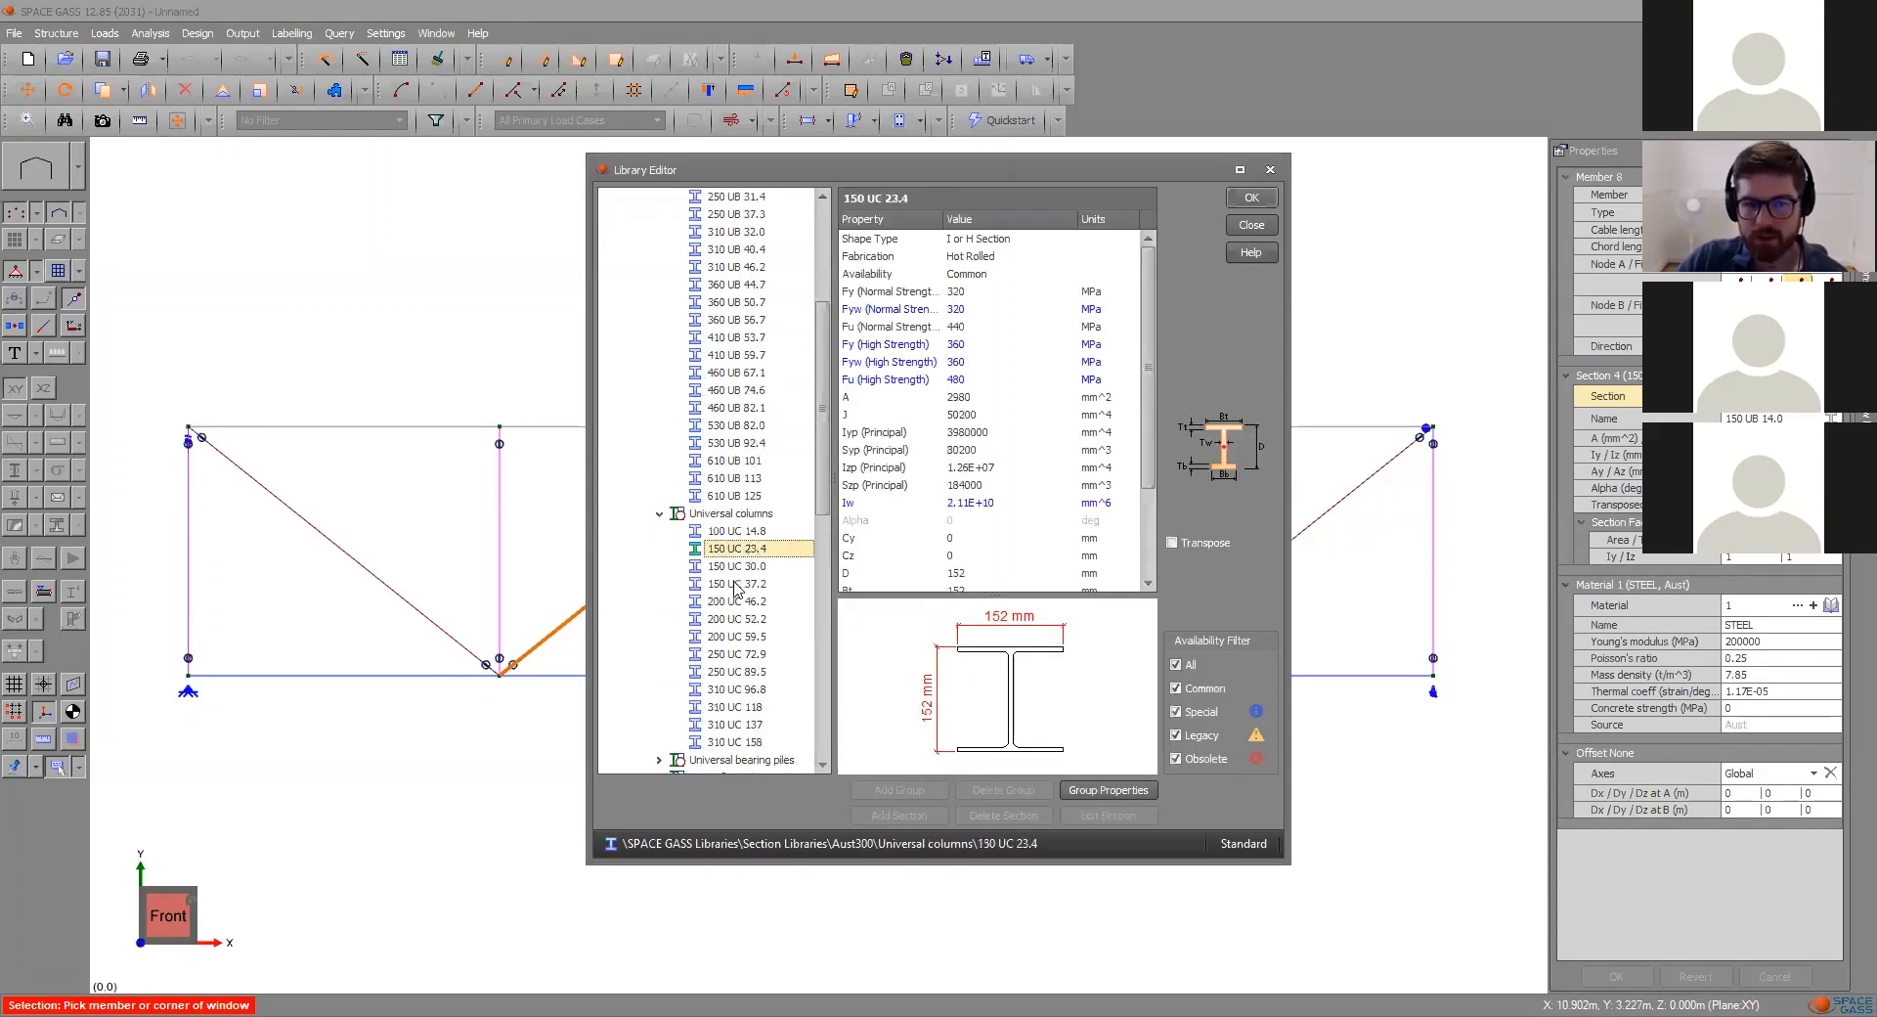
scroll(735, 584, "down", 5)
left_click(723, 444)
scroll(681, 533, "up", 10)
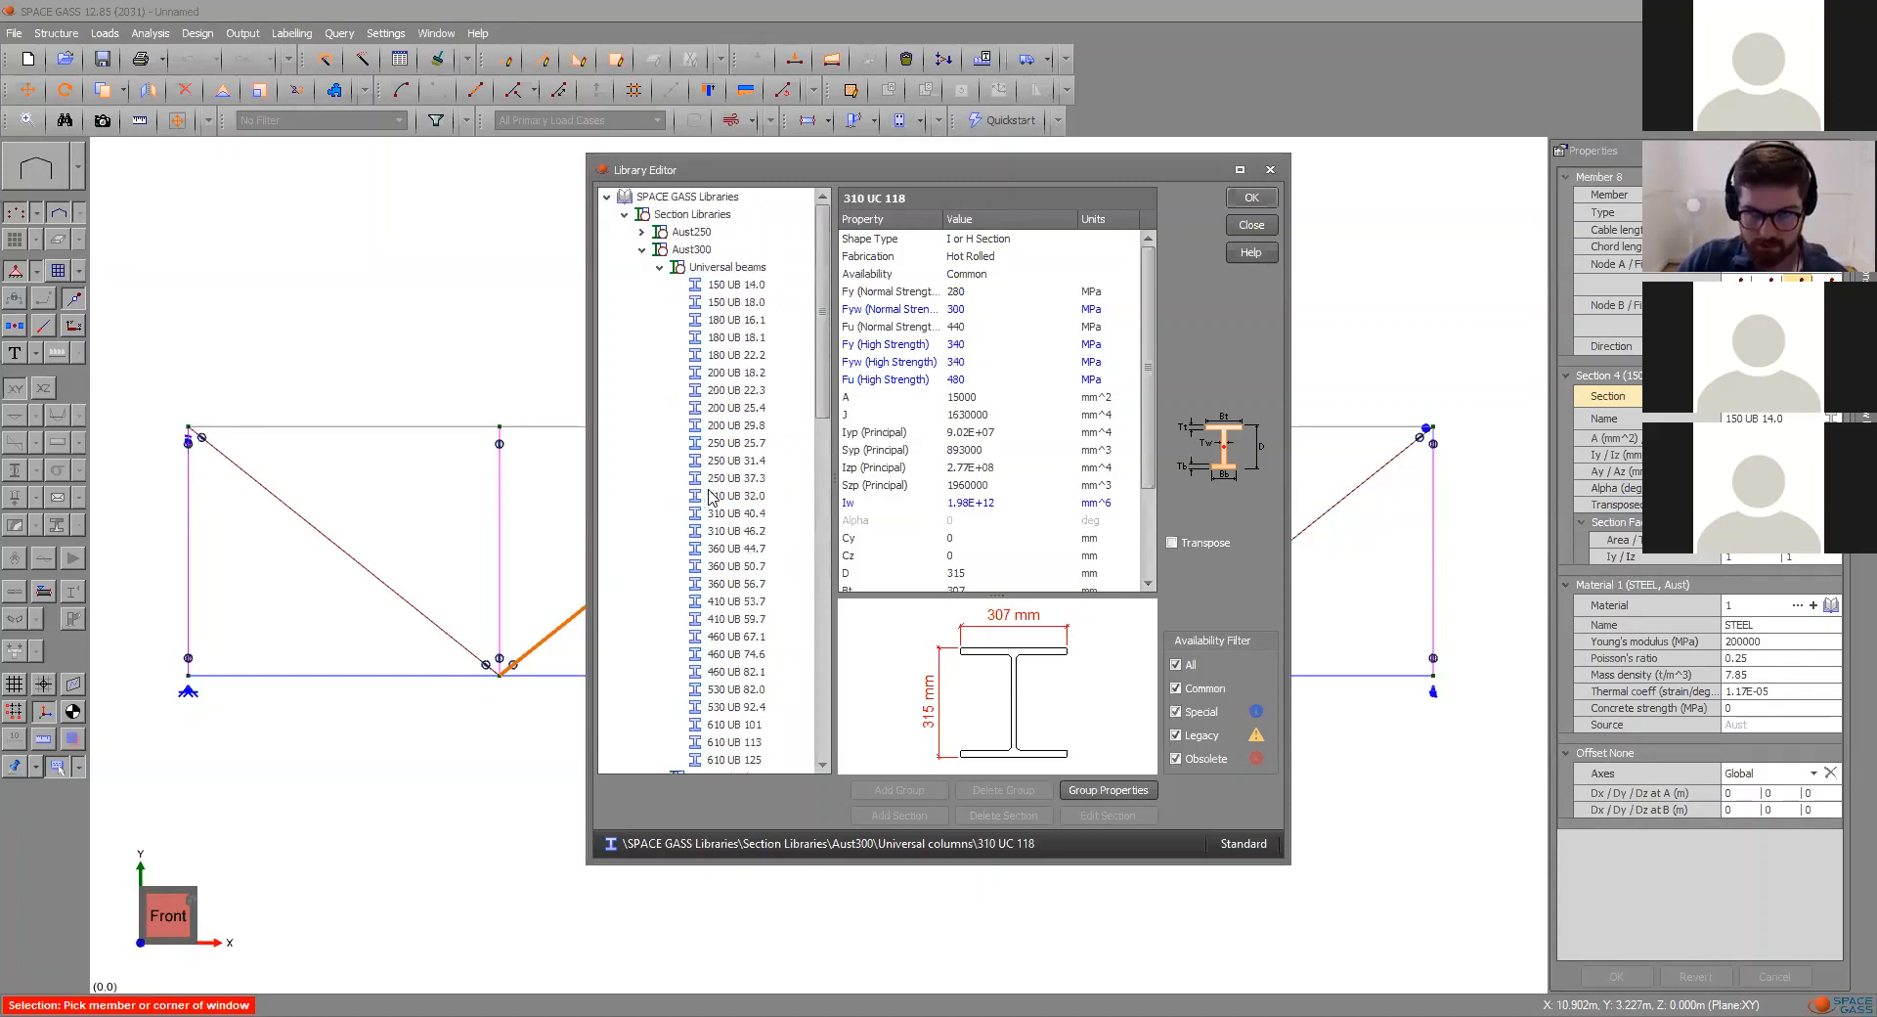
left_click(659, 268)
left_click(661, 286)
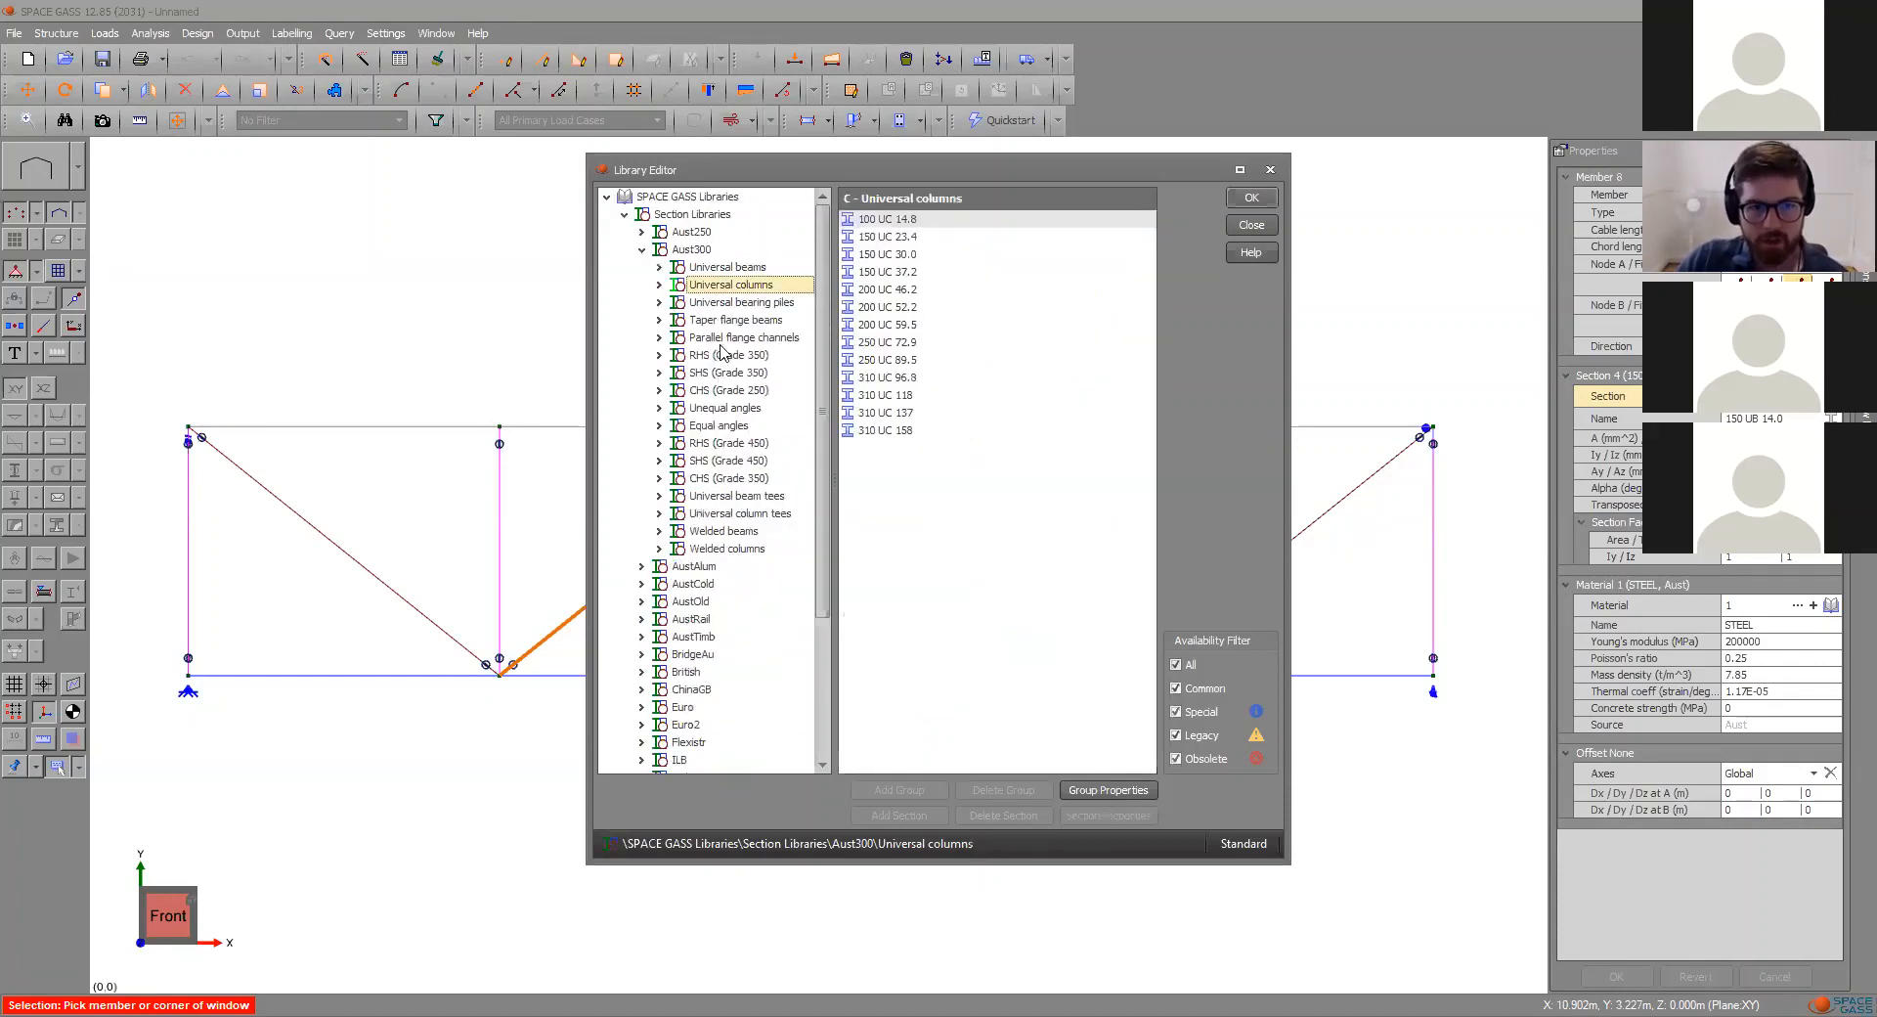
- Look through the international section libraries, including India, IndiaCF, NZCold, British, ChinaGB and Euro
scroll(690, 546, "down", 4)
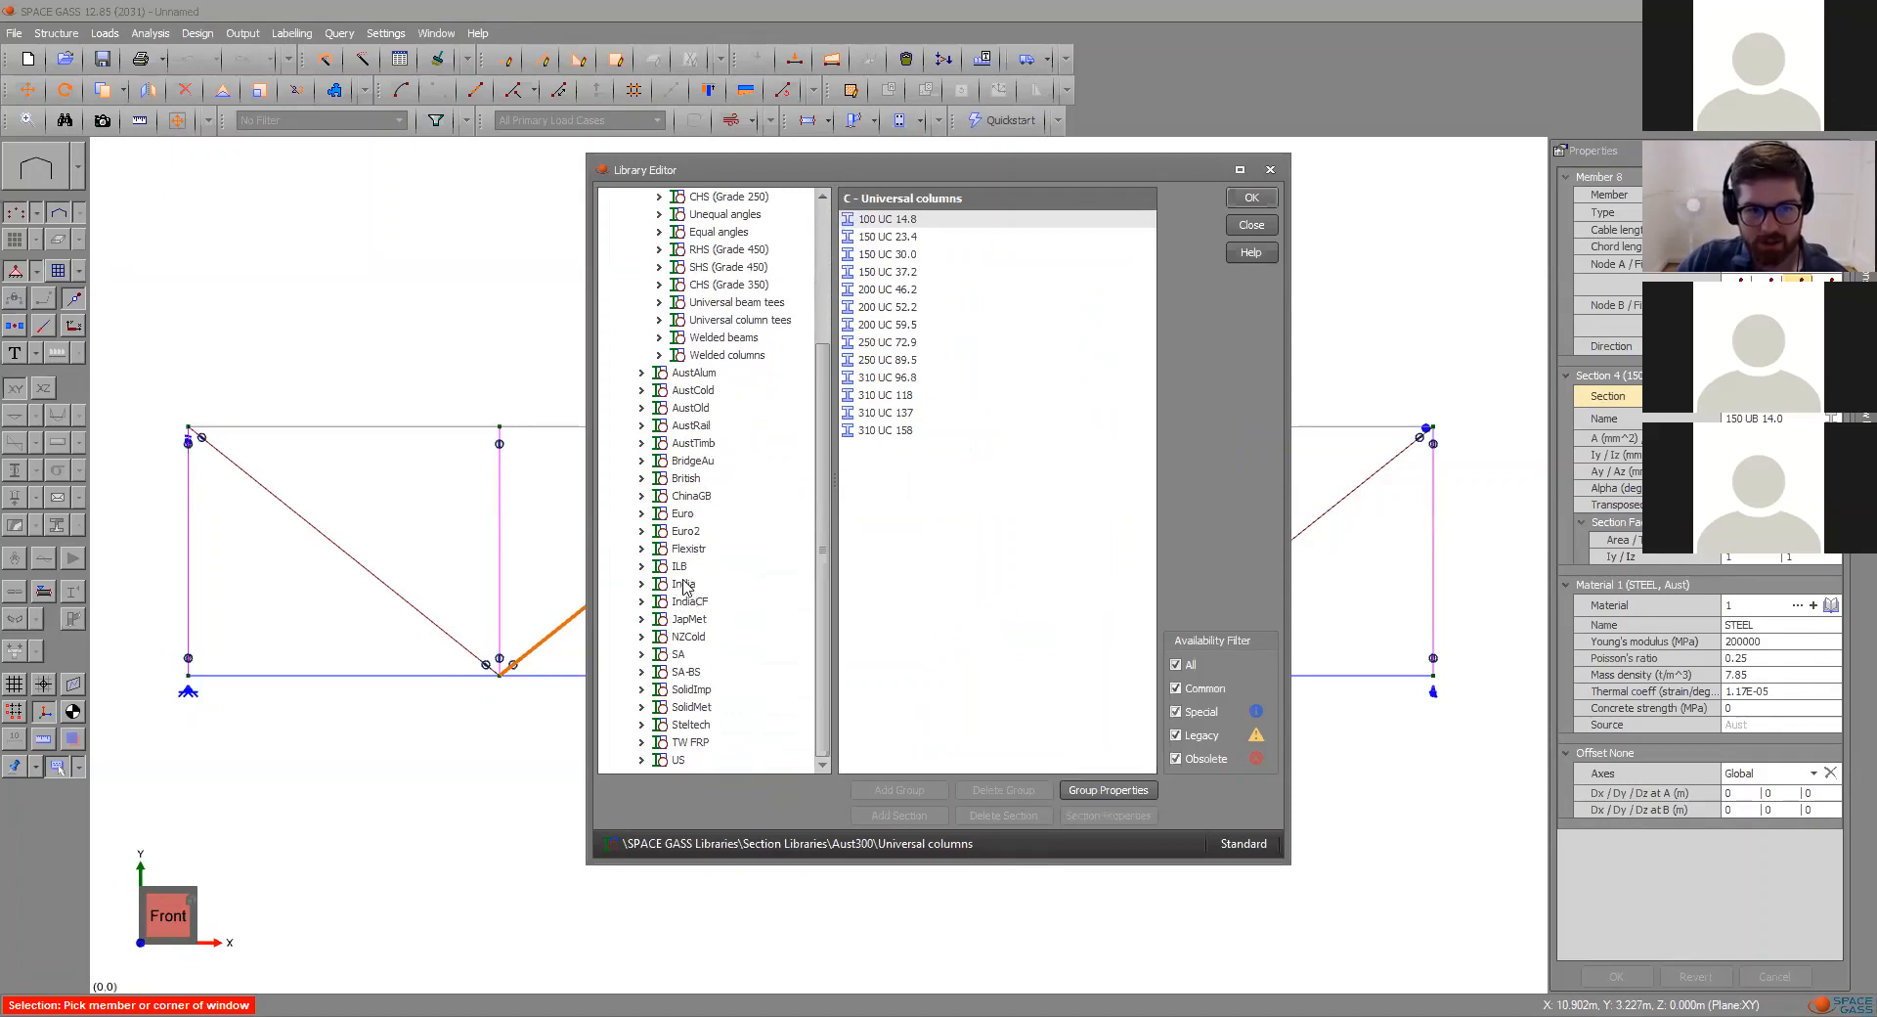
left_click(690, 584)
left_click(694, 602)
left_click(696, 638)
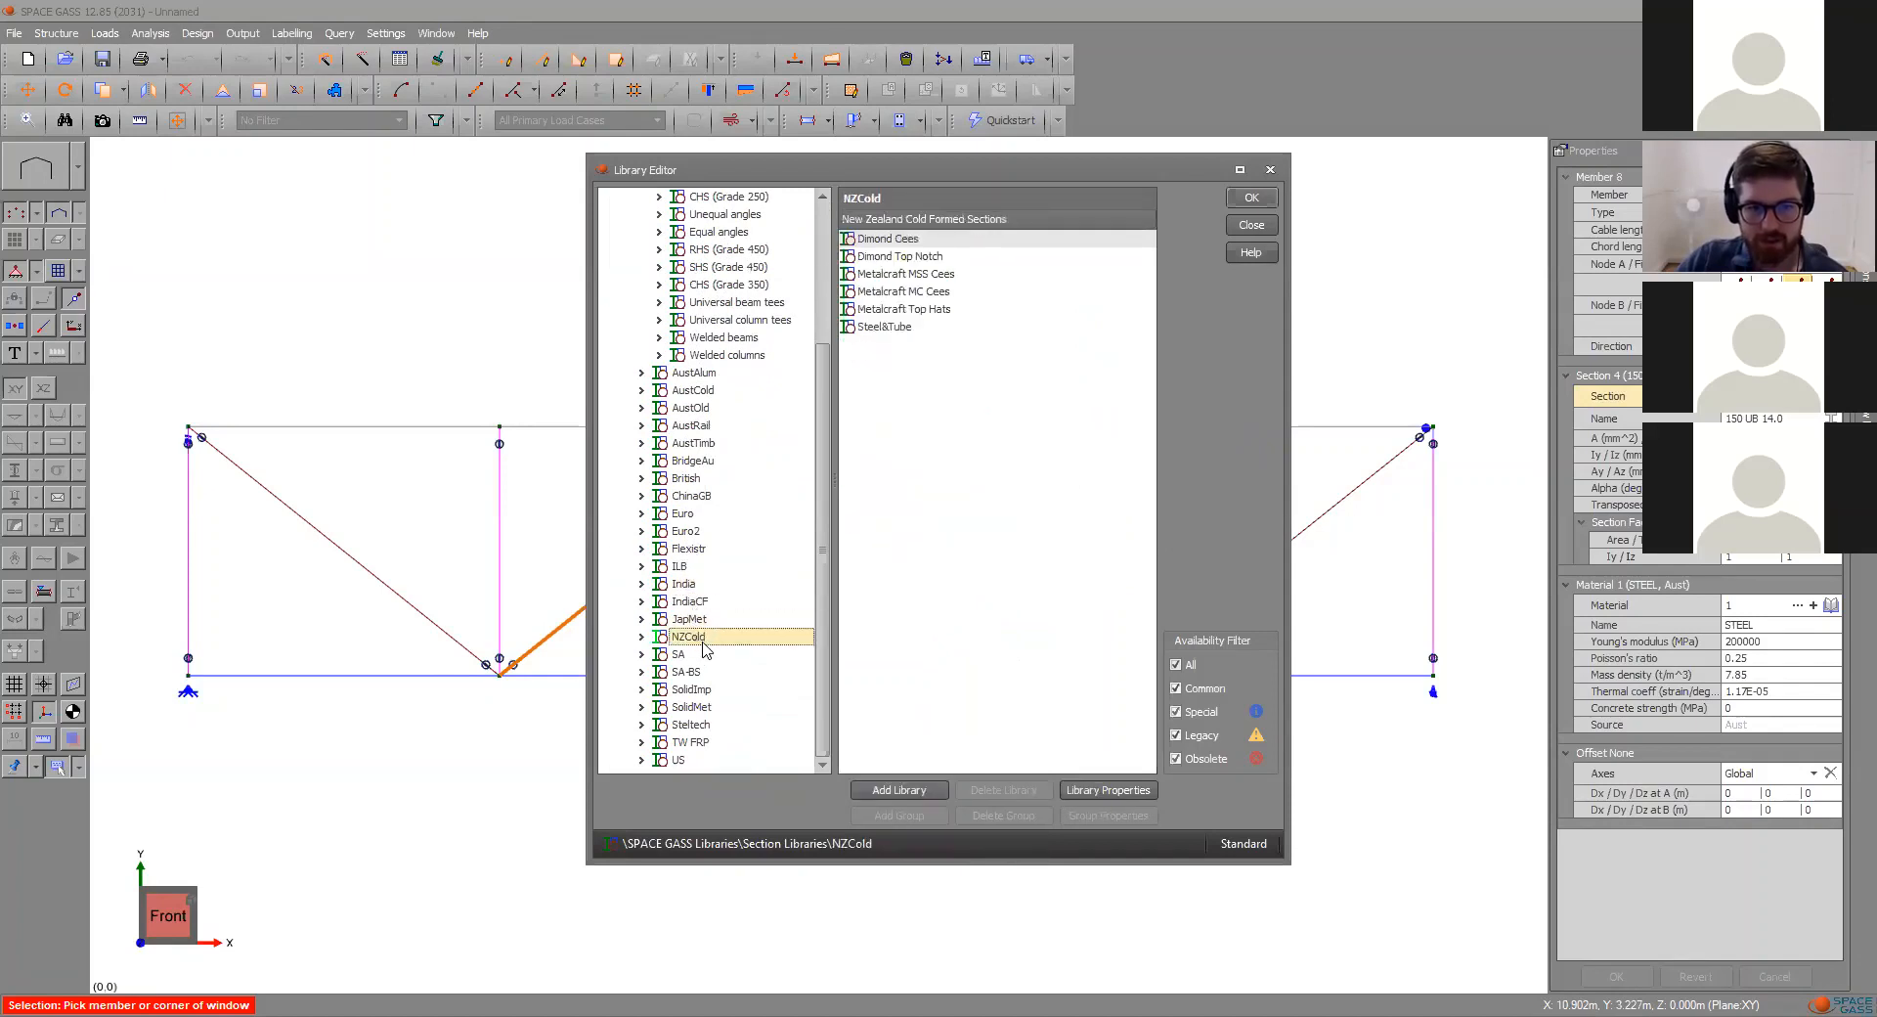
left_click(693, 482)
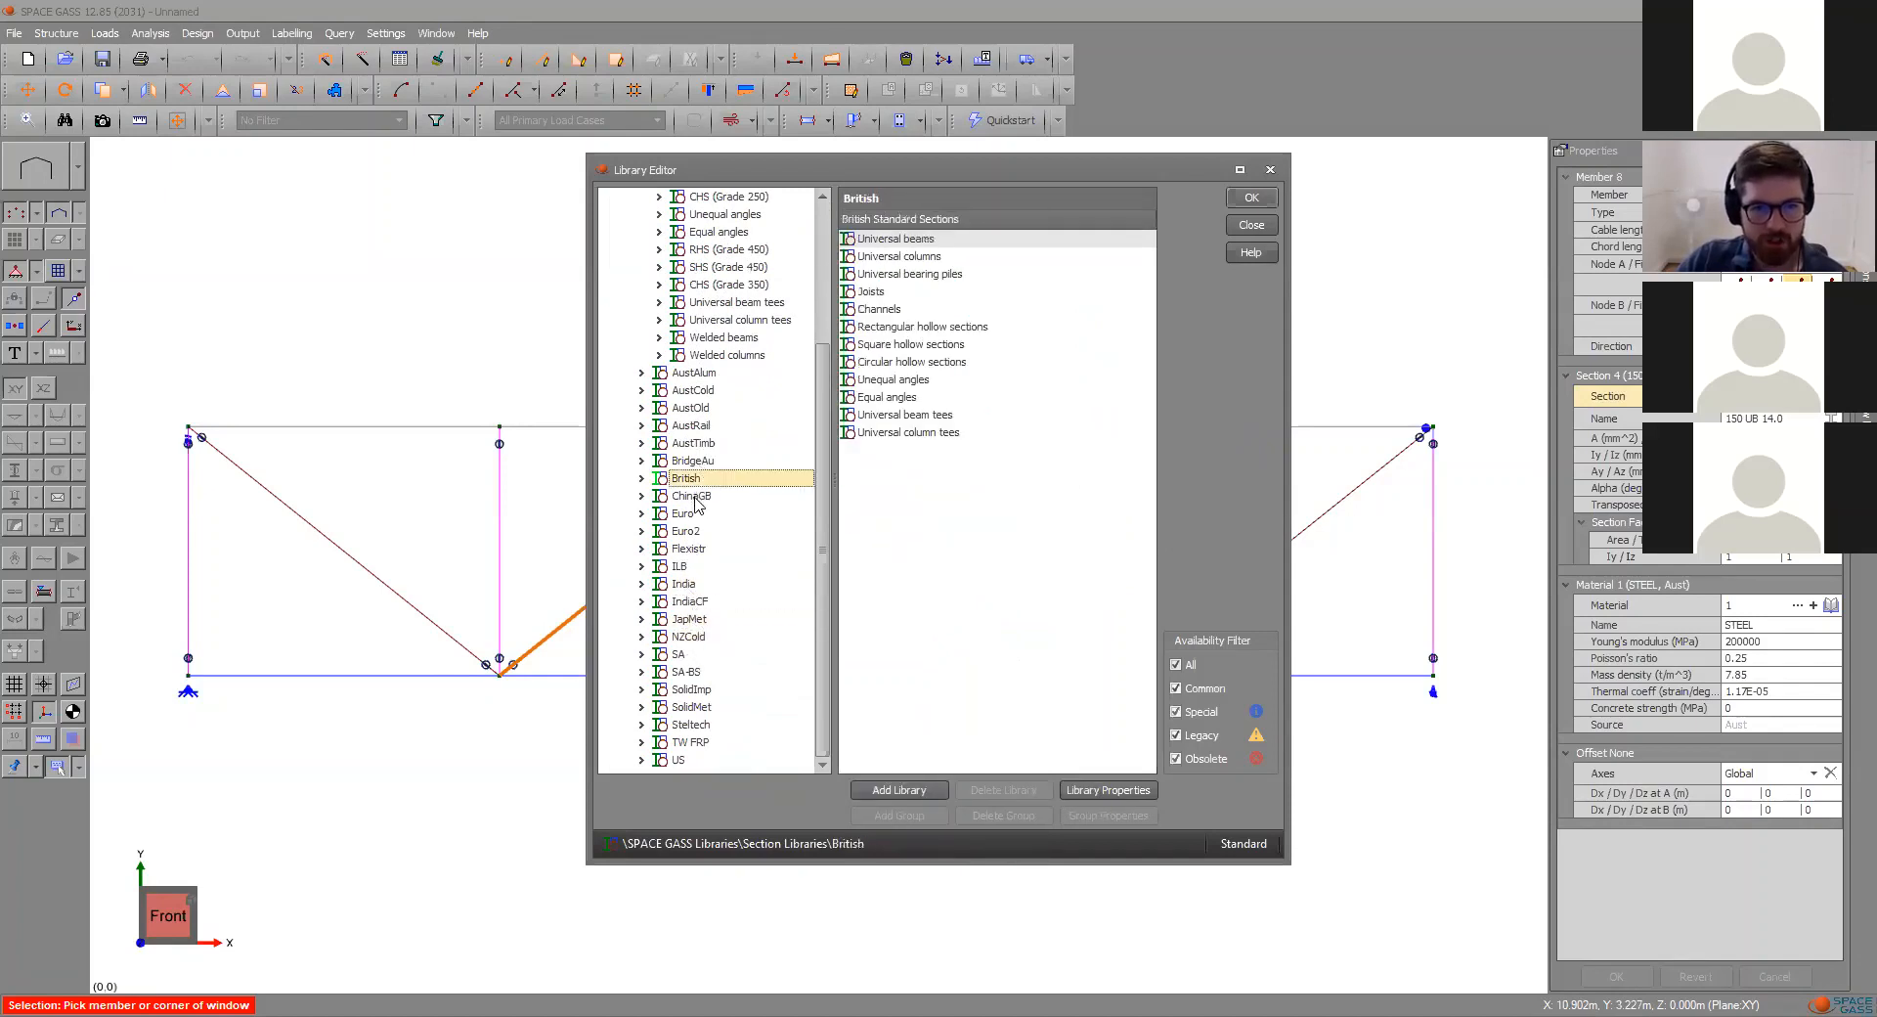
left_click(691, 498)
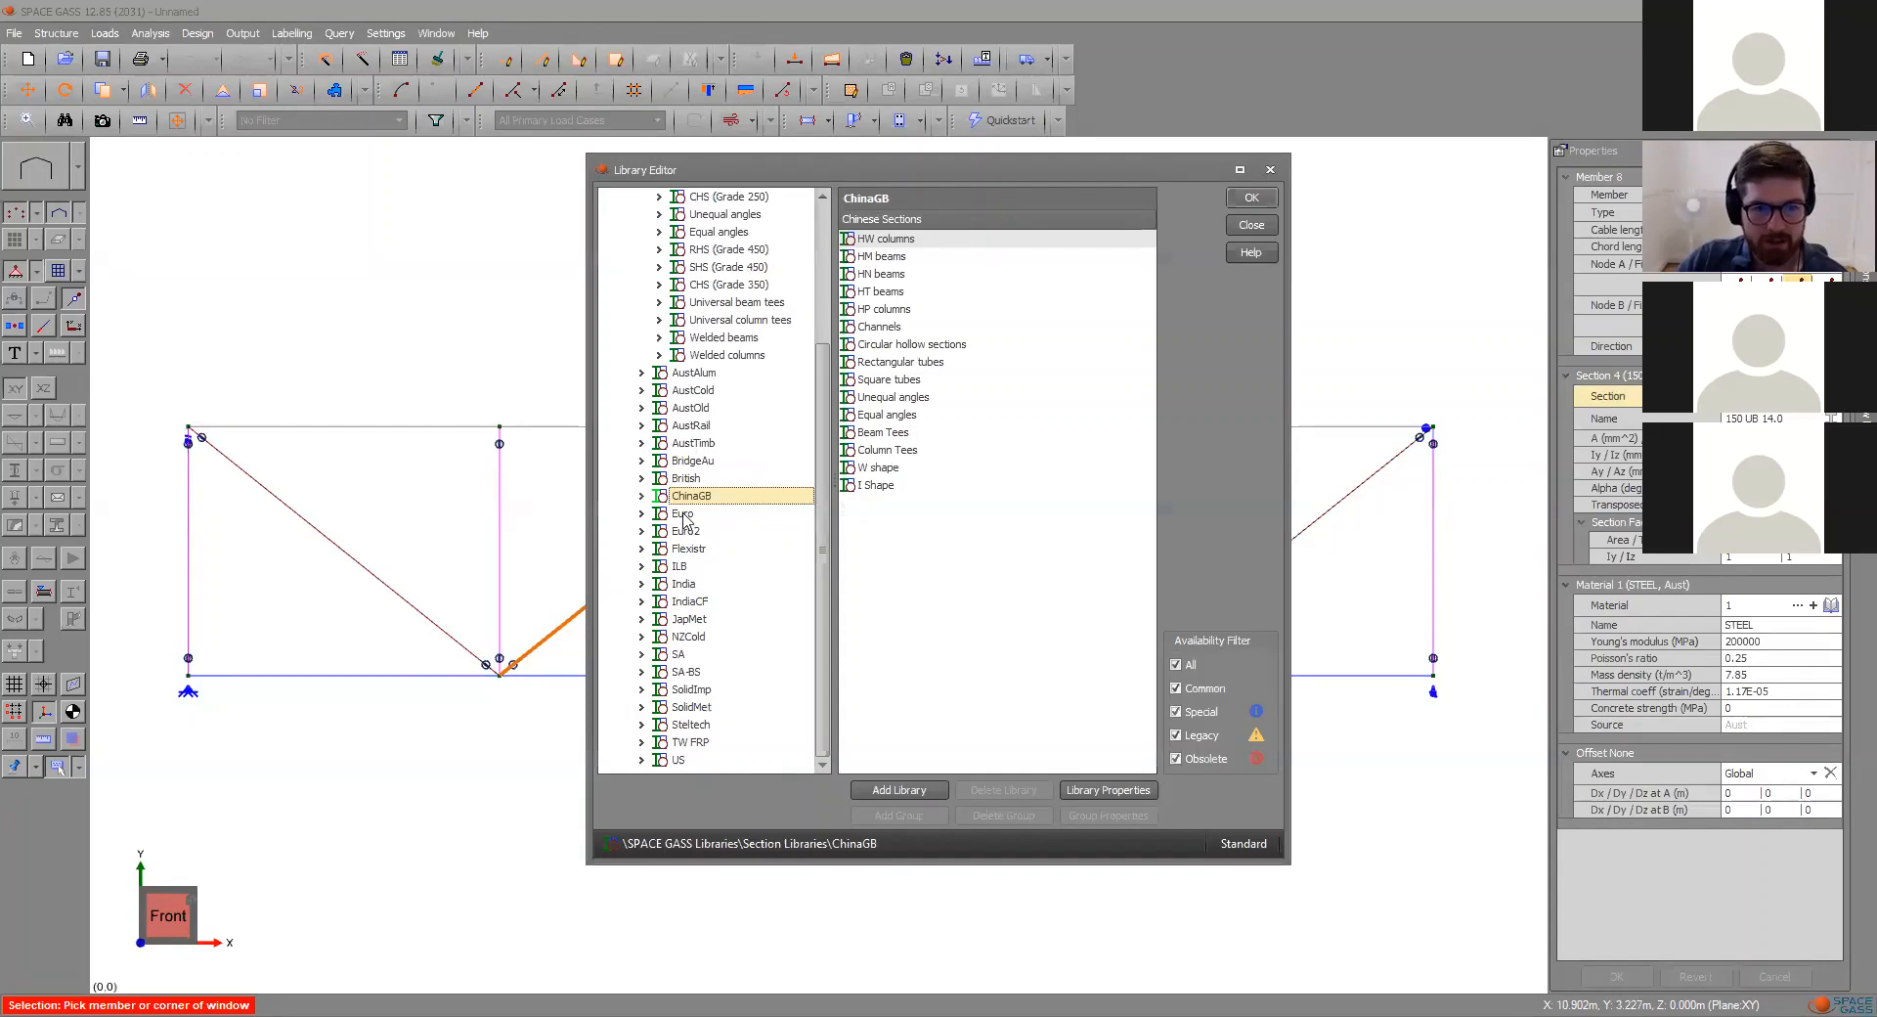
left_click(653, 515)
left_click(642, 513)
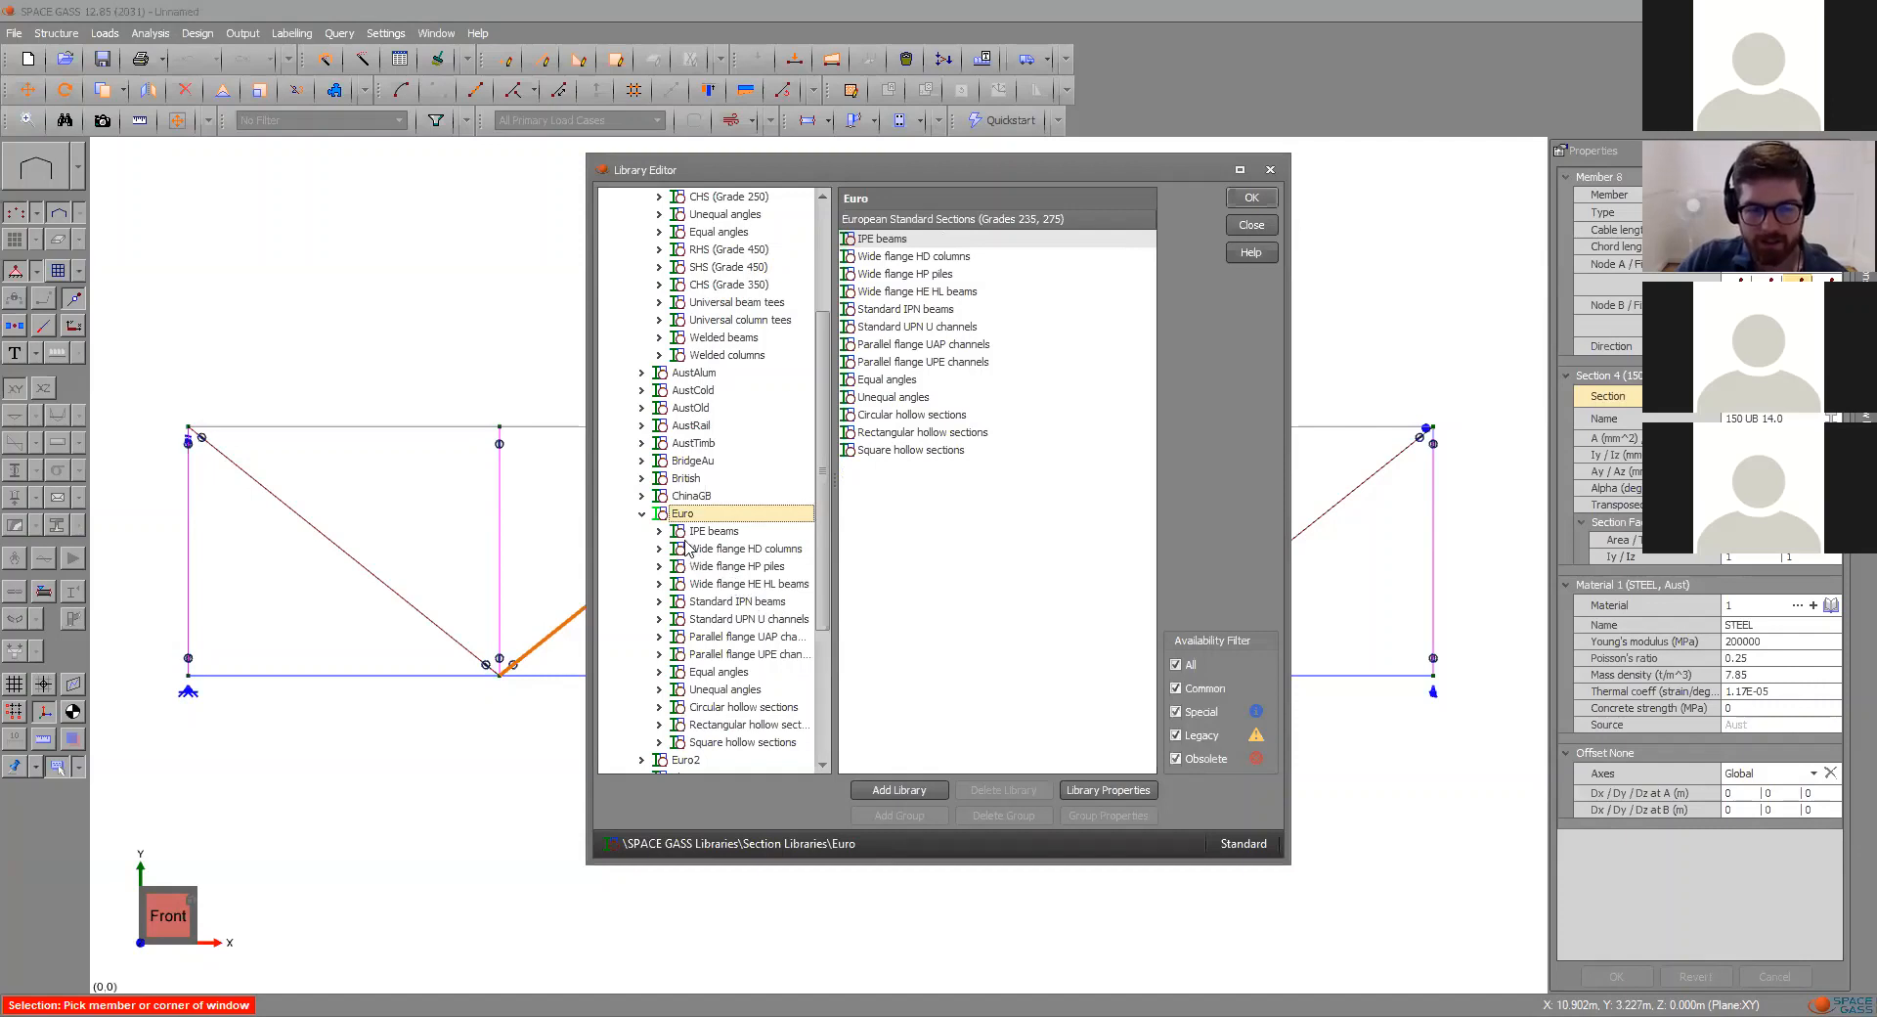
left_click(642, 514)
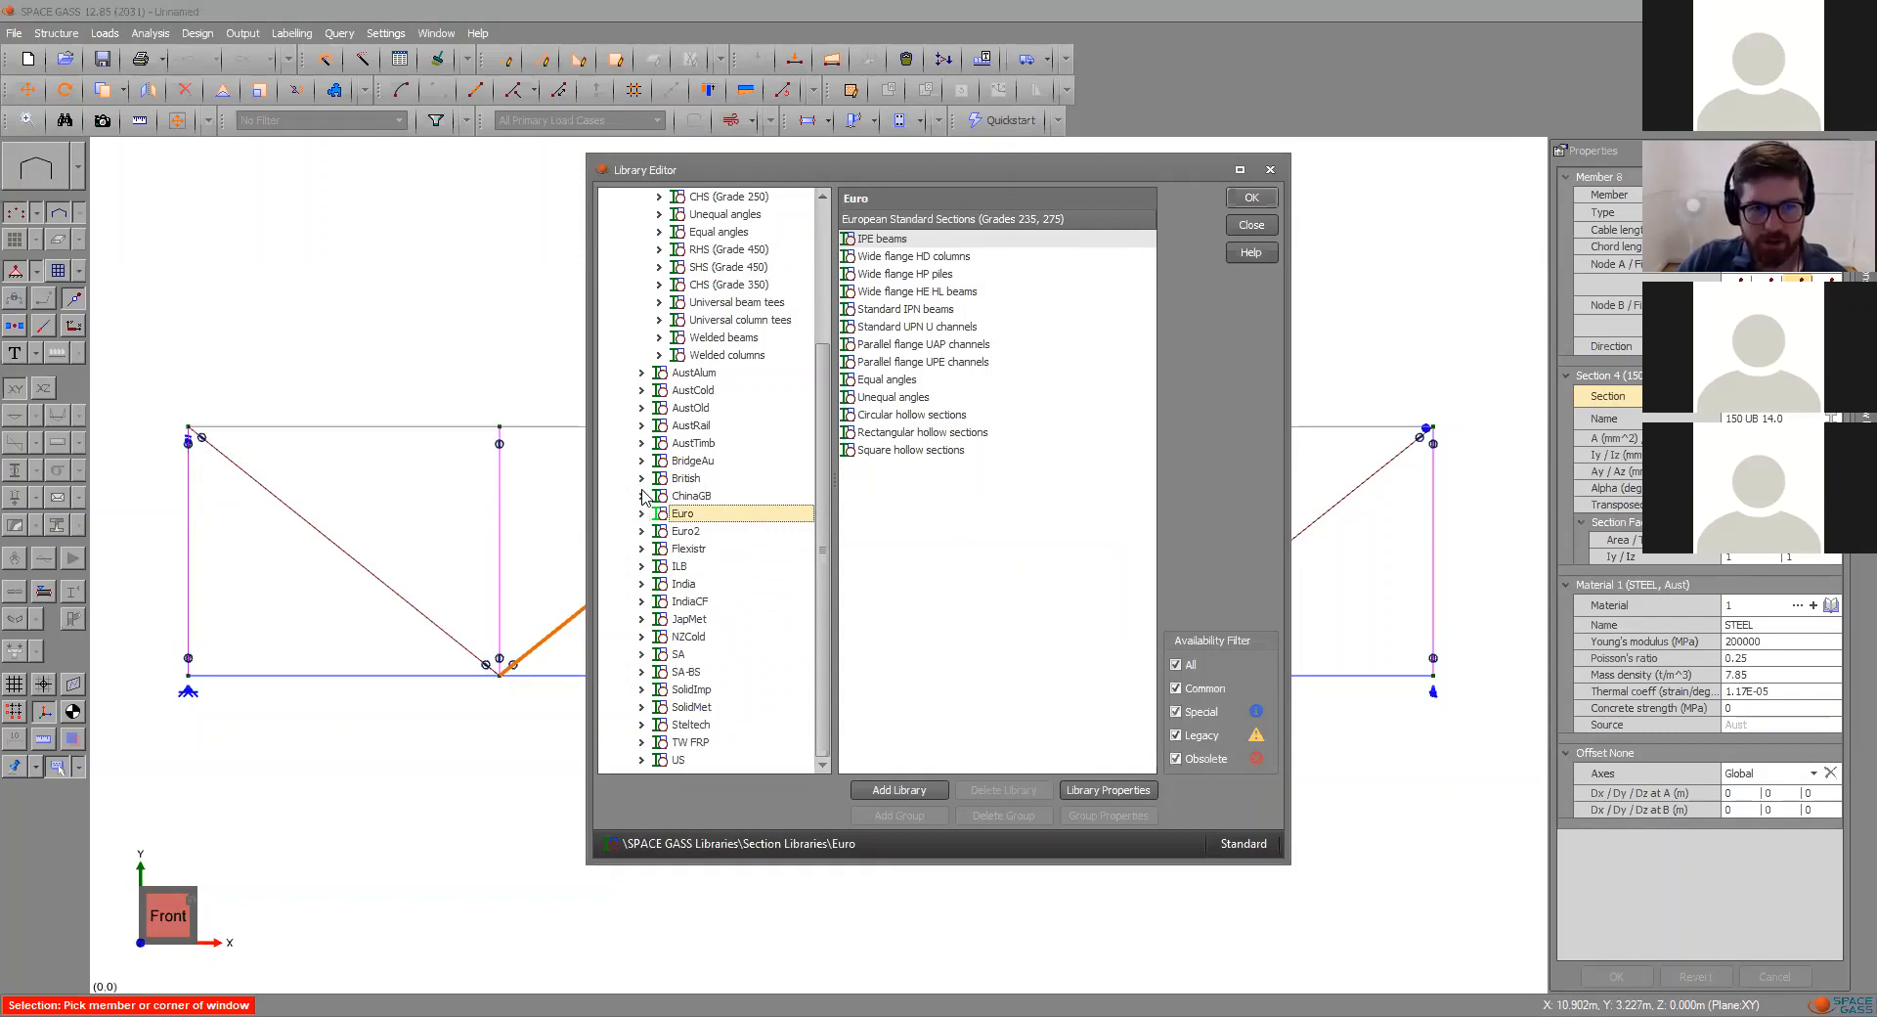
- Expand the British universal beams and examine the properties of 203x102 UB 23
left_click(641, 478)
left_click(660, 496)
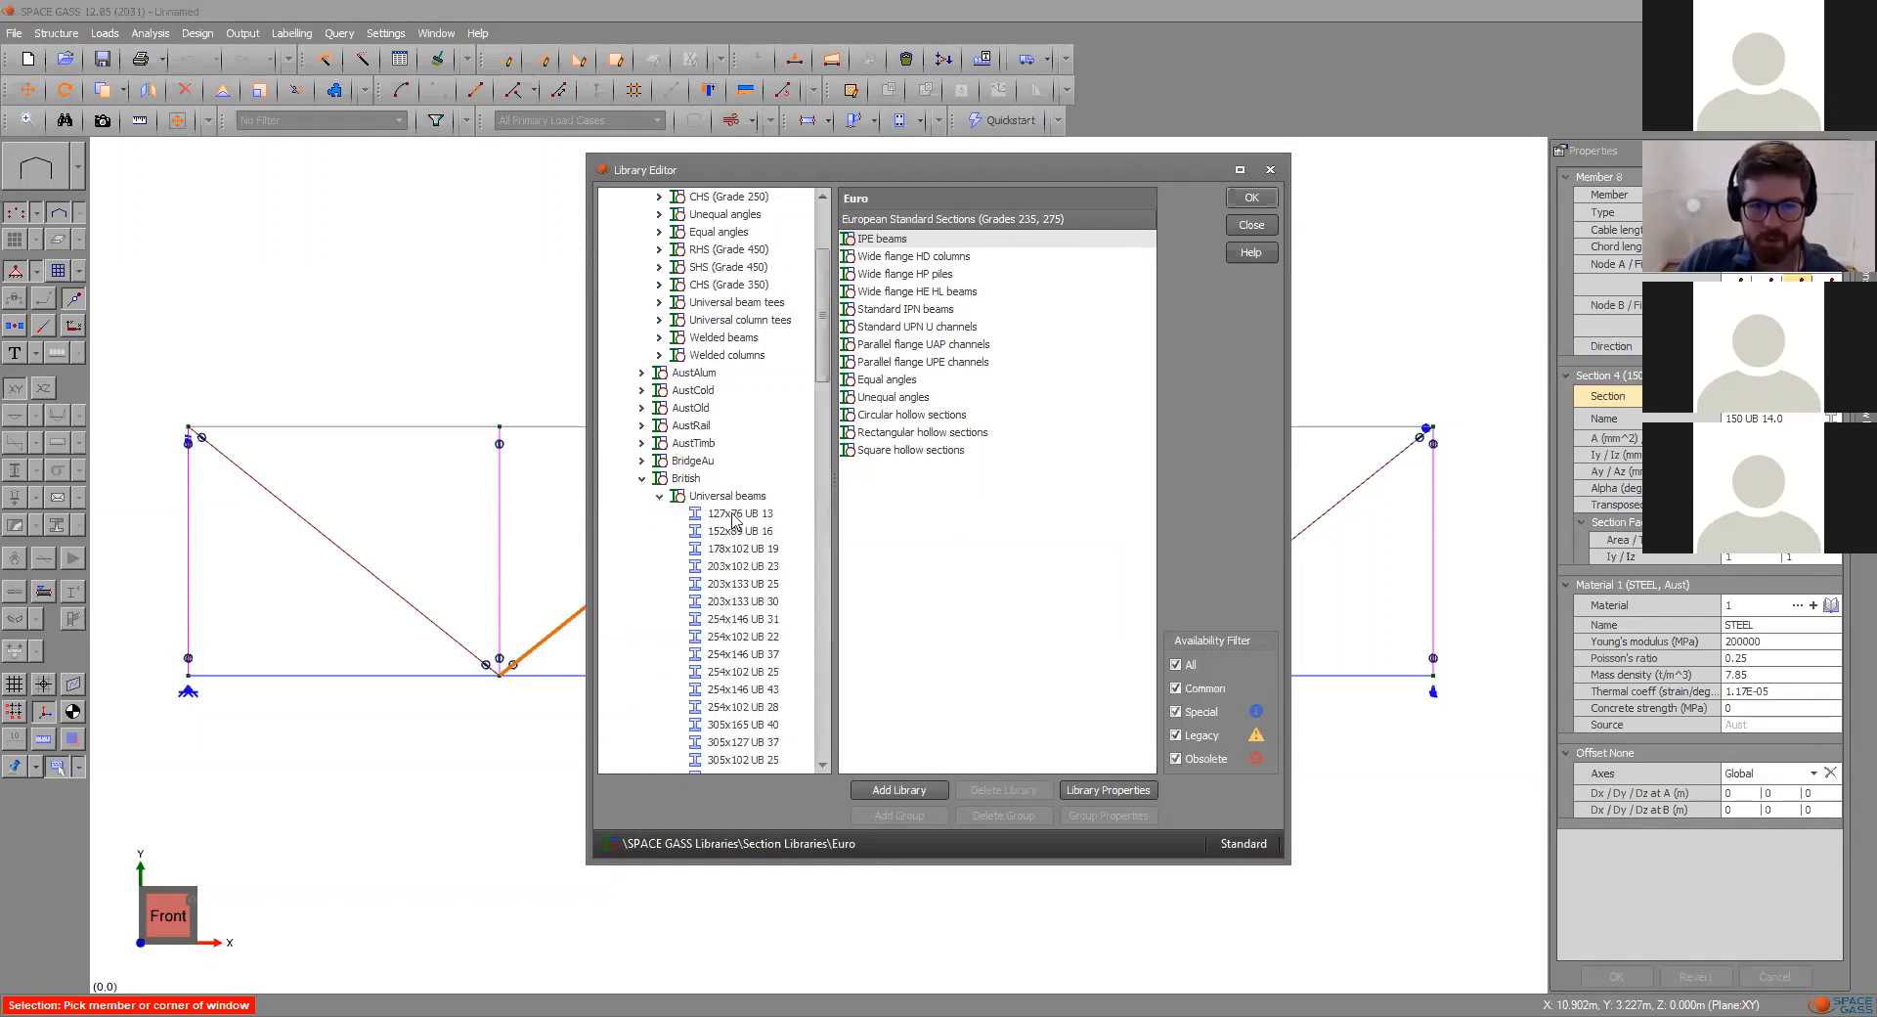
left_click(733, 574)
scroll(715, 597, "up", 2)
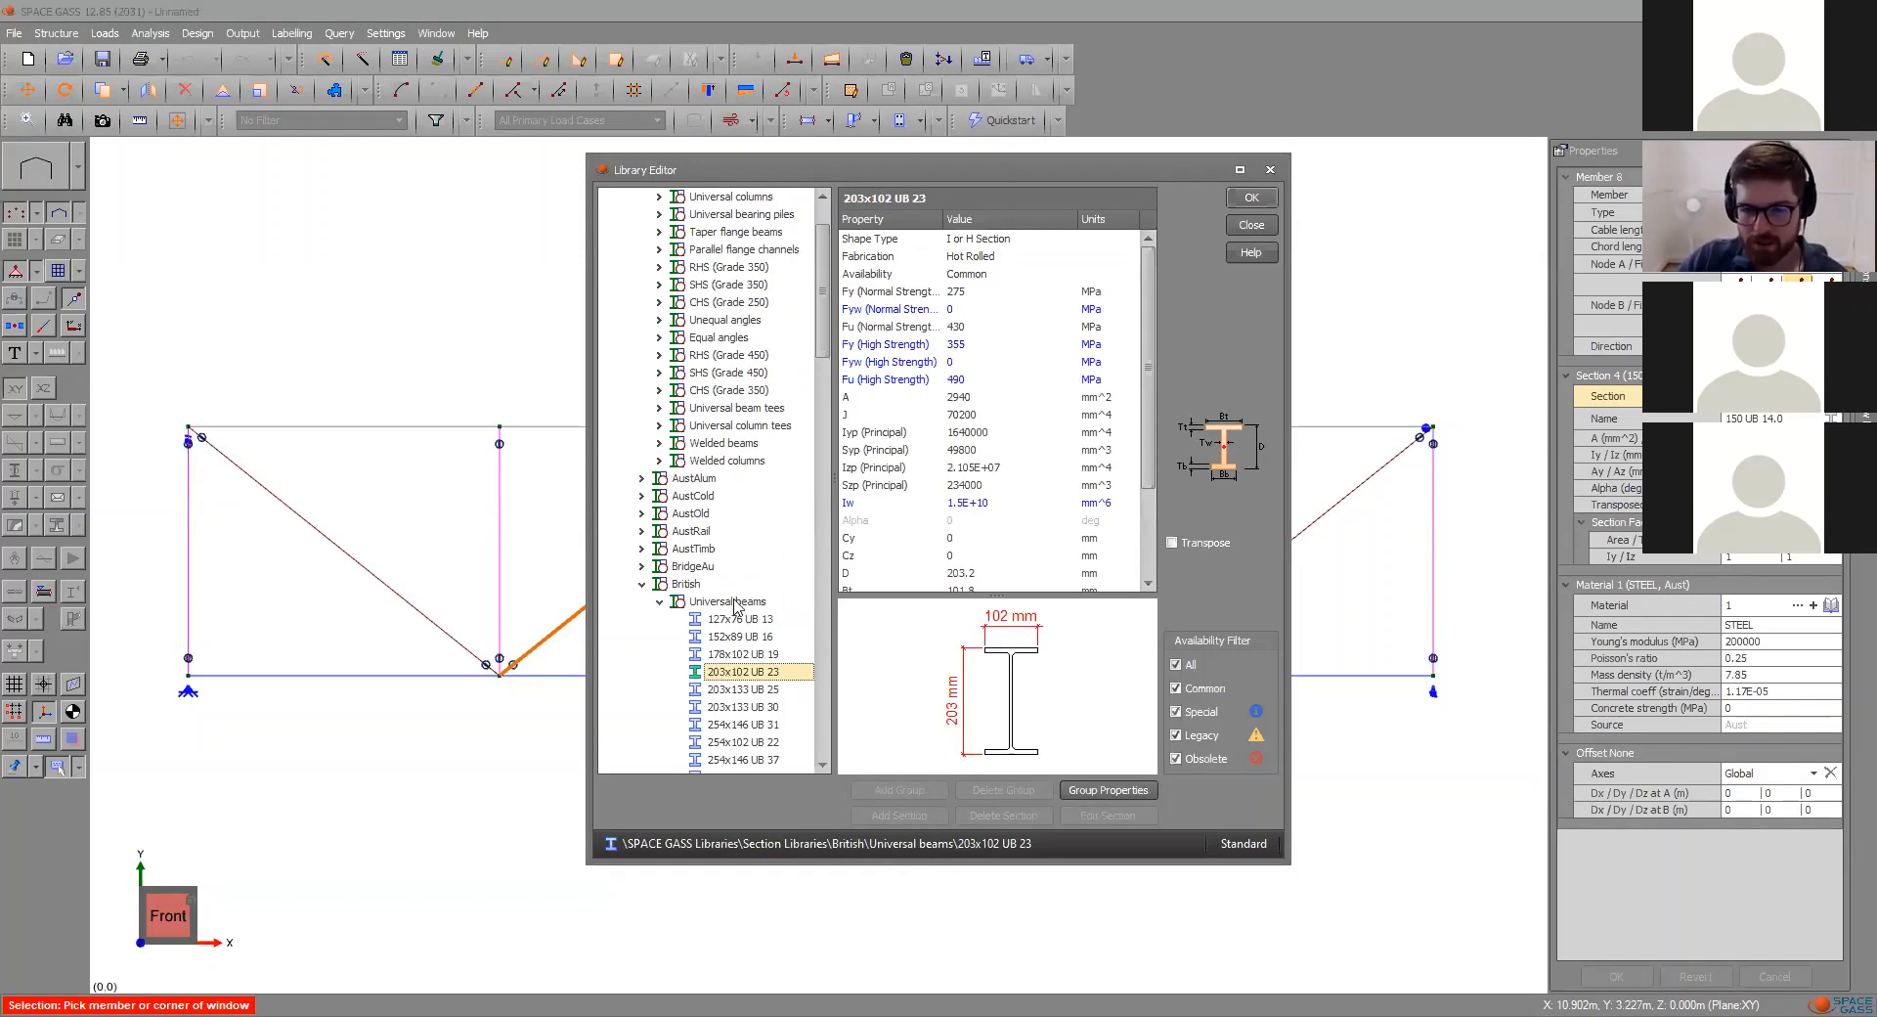
scroll(736, 606, "down", 3)
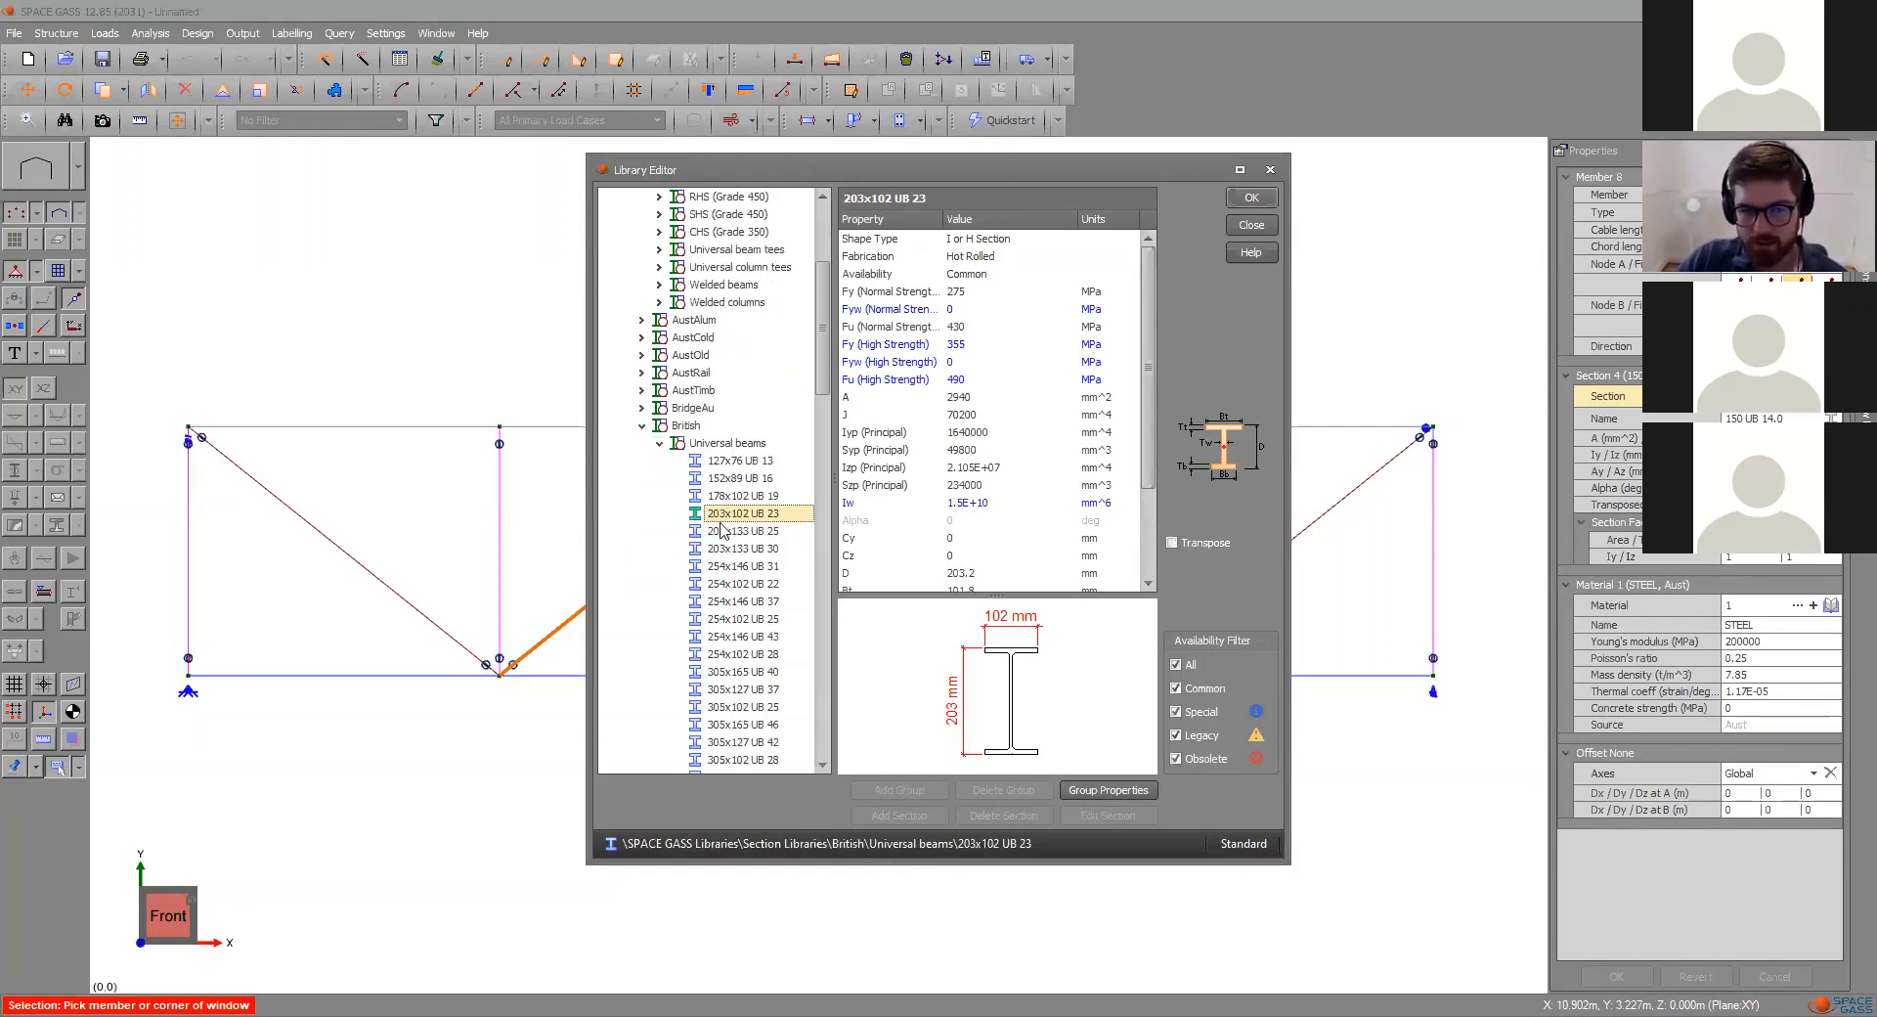
scroll(752, 543, "up", 1)
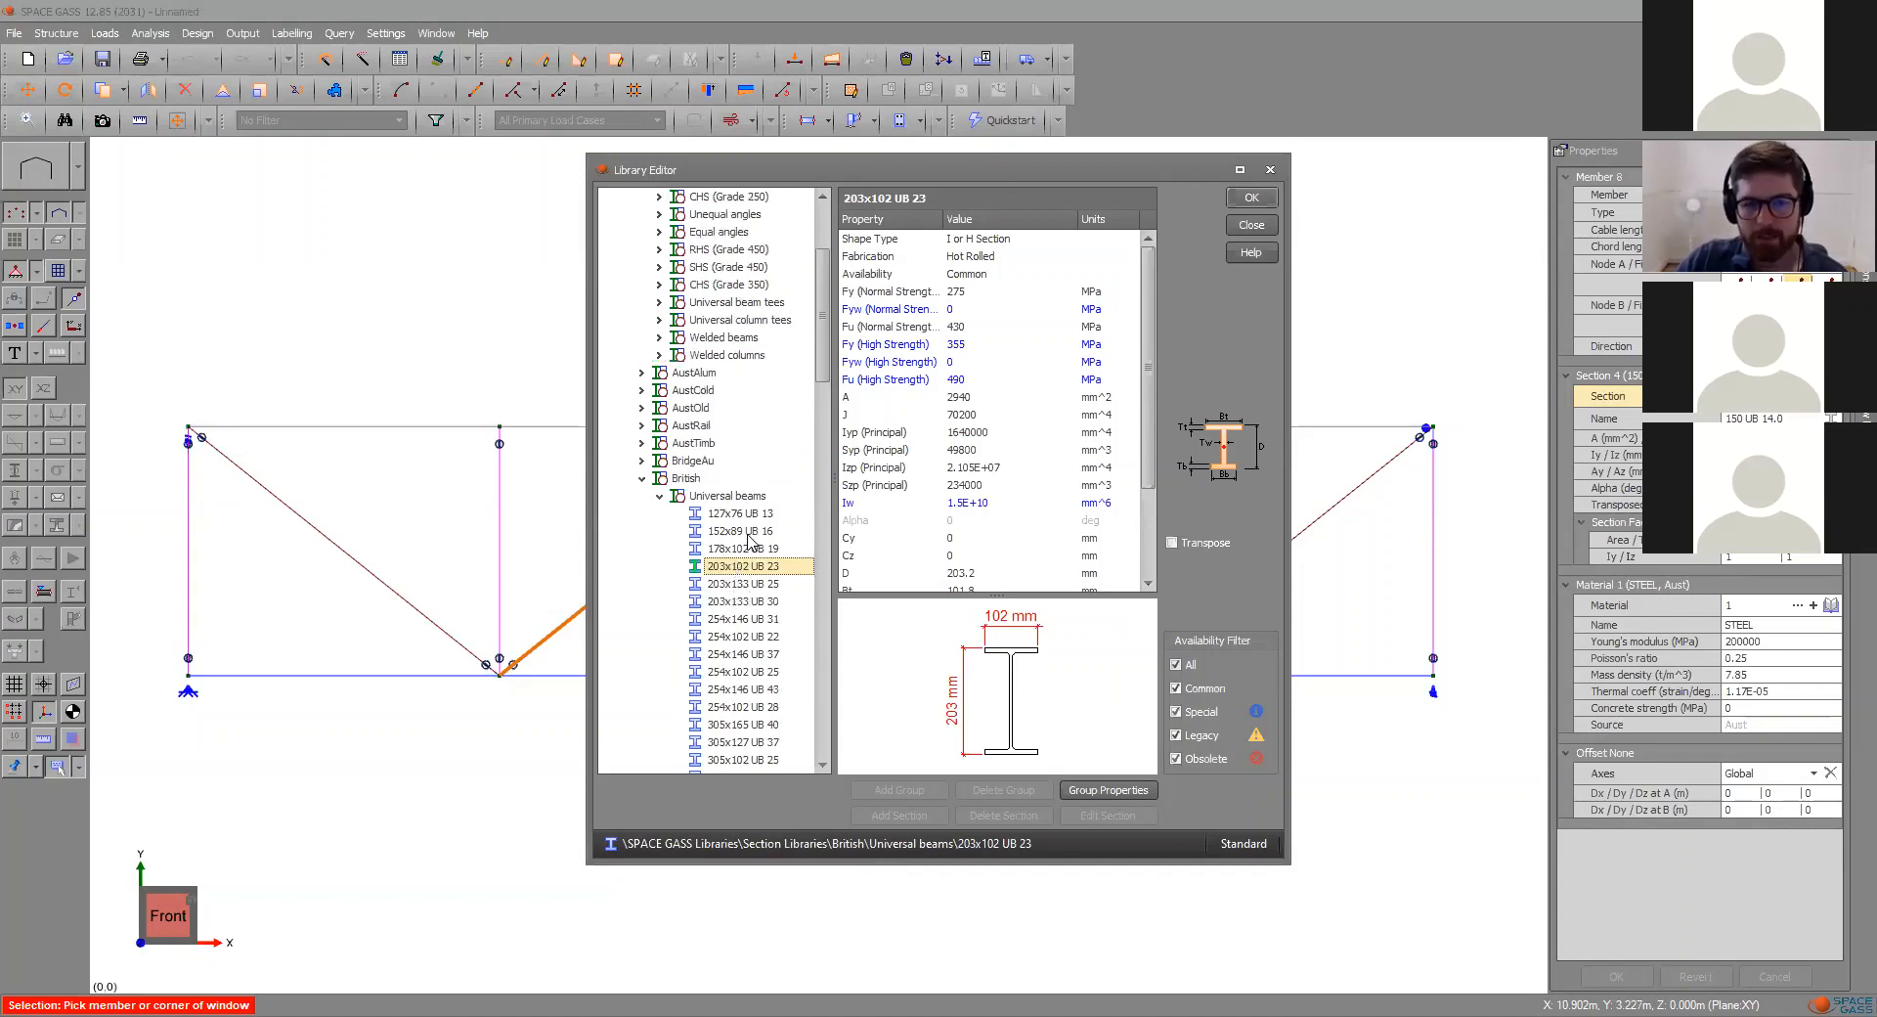
scroll(740, 562, "up", 2)
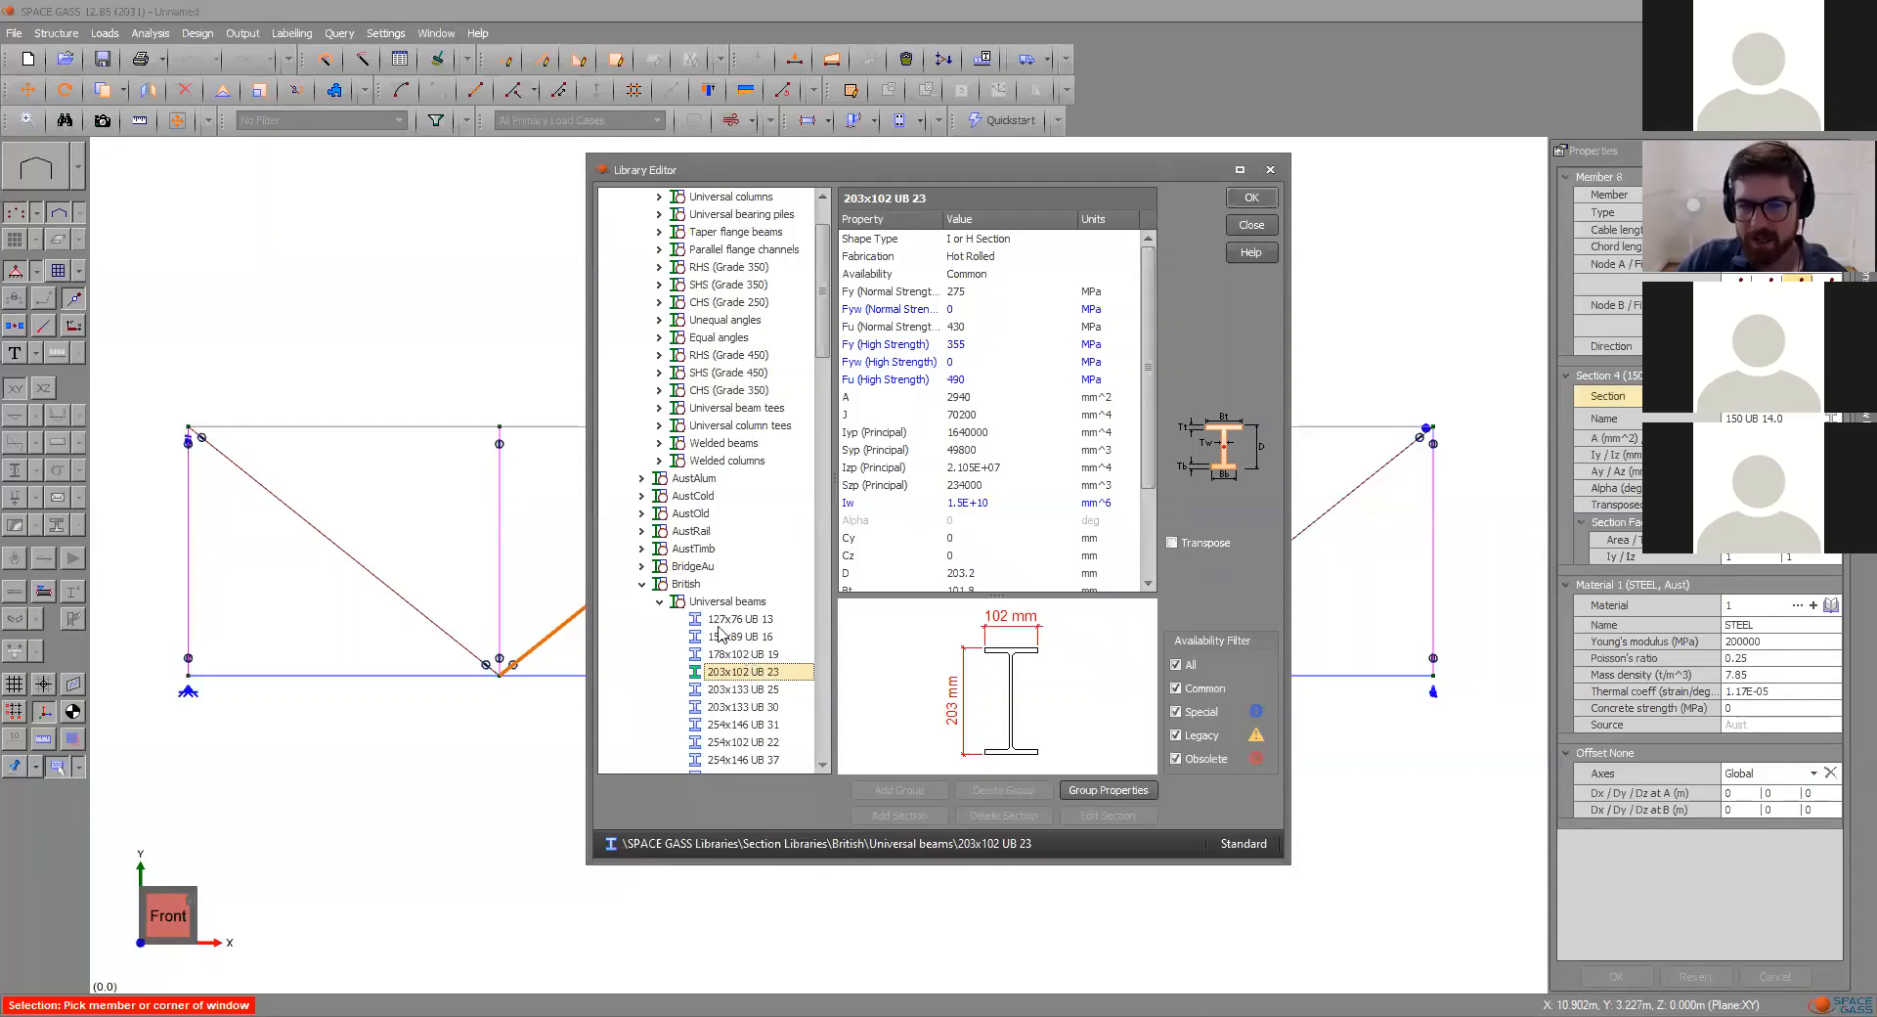
- Choose 250 UB 31.4 from the Aust300 universal beams as the diagonal member's section
scroll(711, 601, "up", 2)
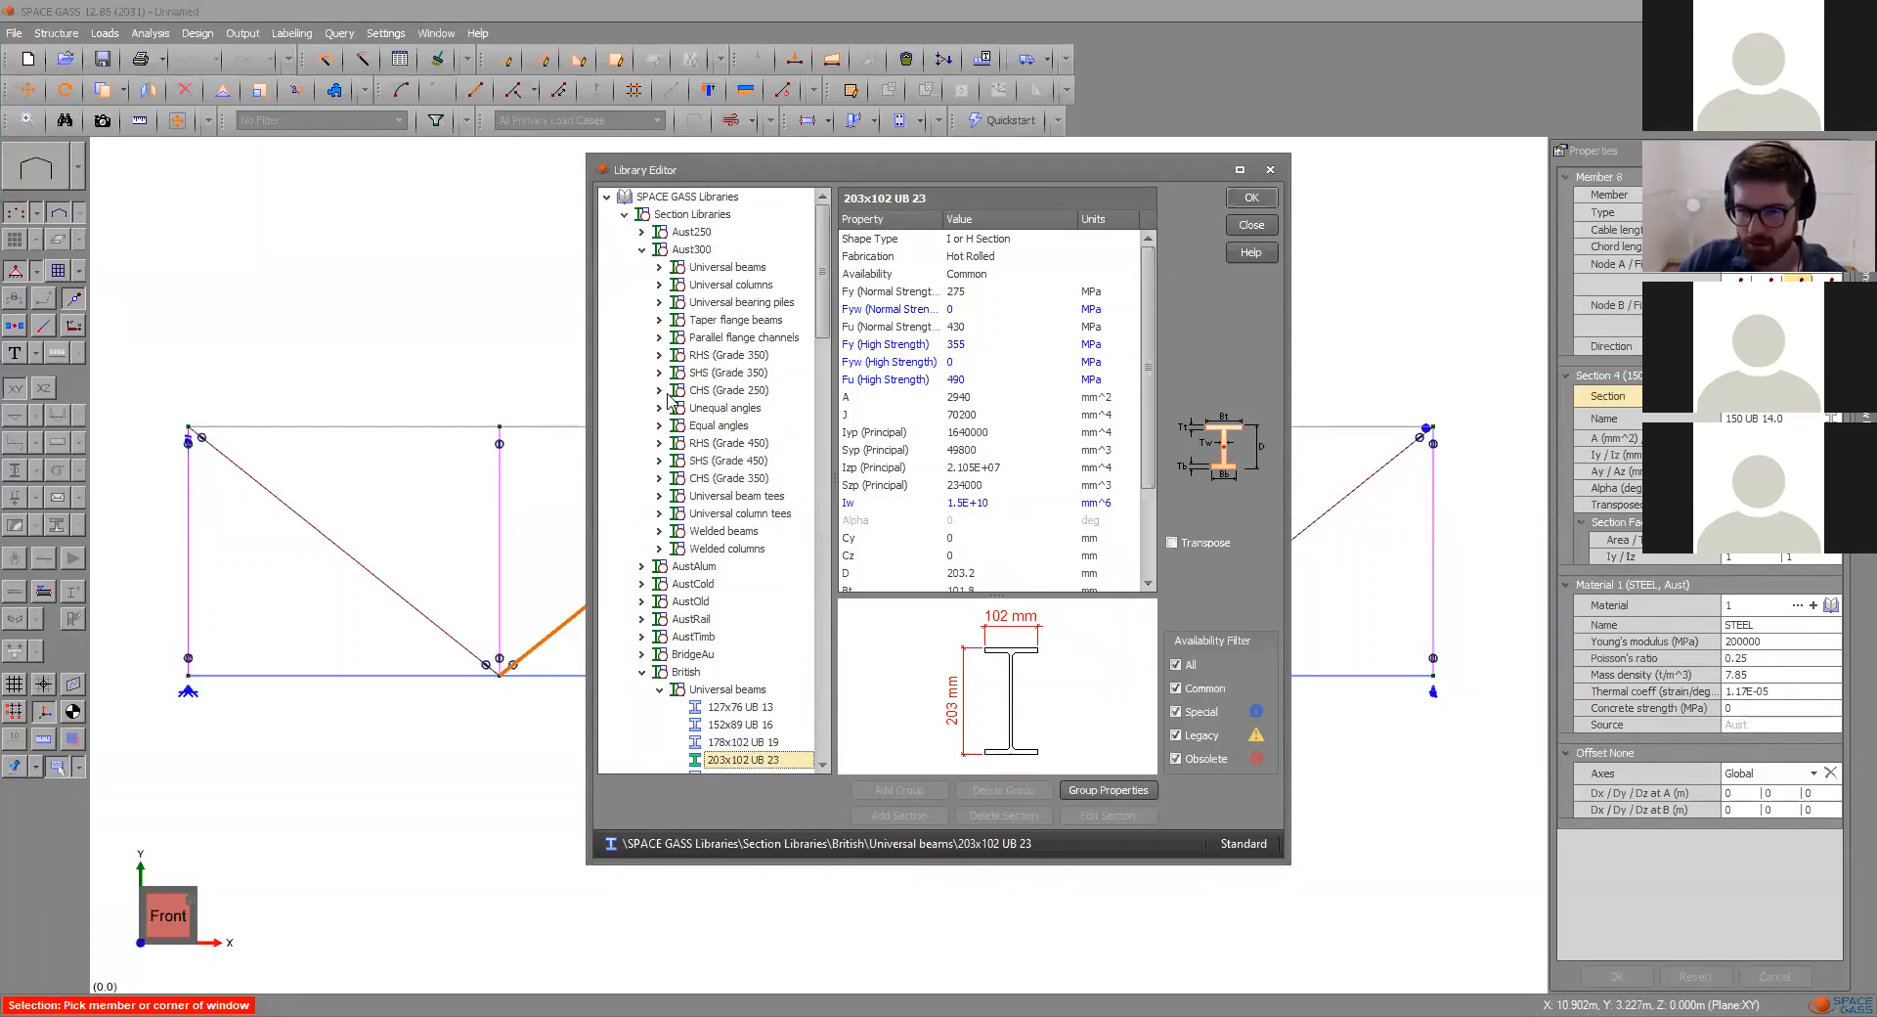
left_click(657, 273)
left_click(723, 286)
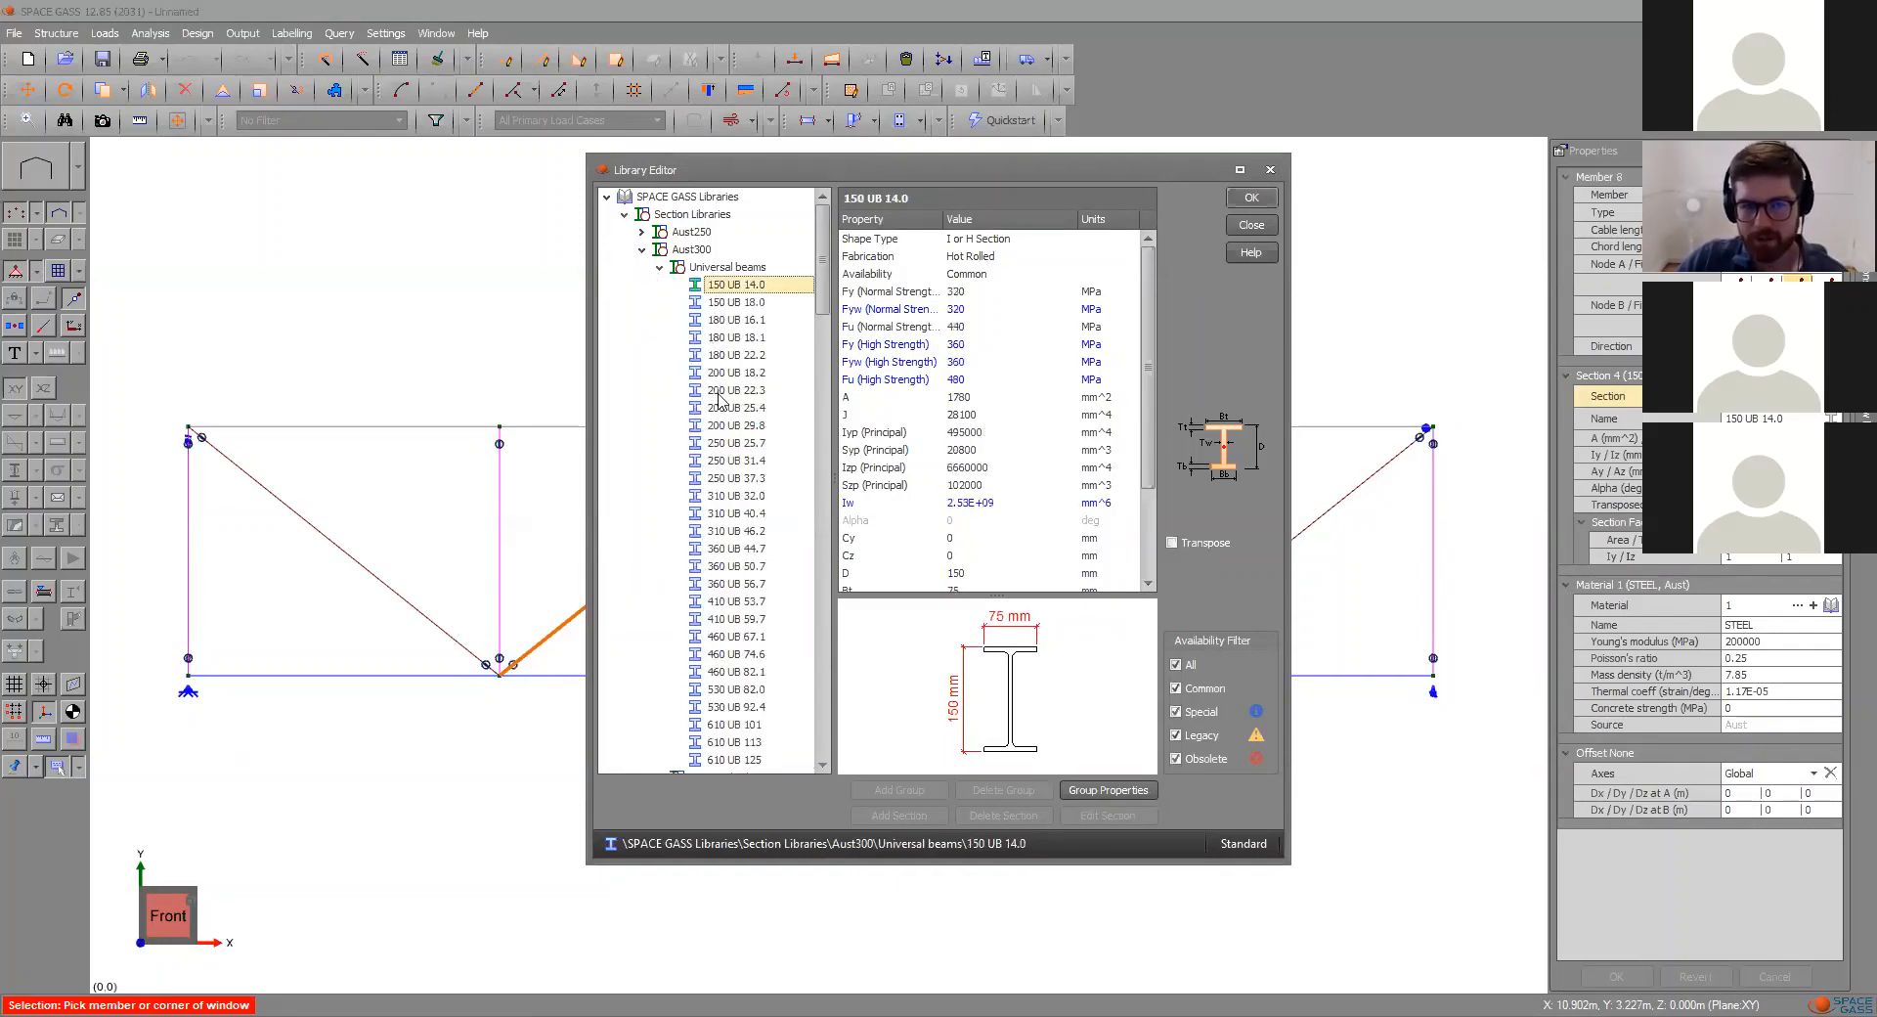
scroll(701, 442, "down", 4)
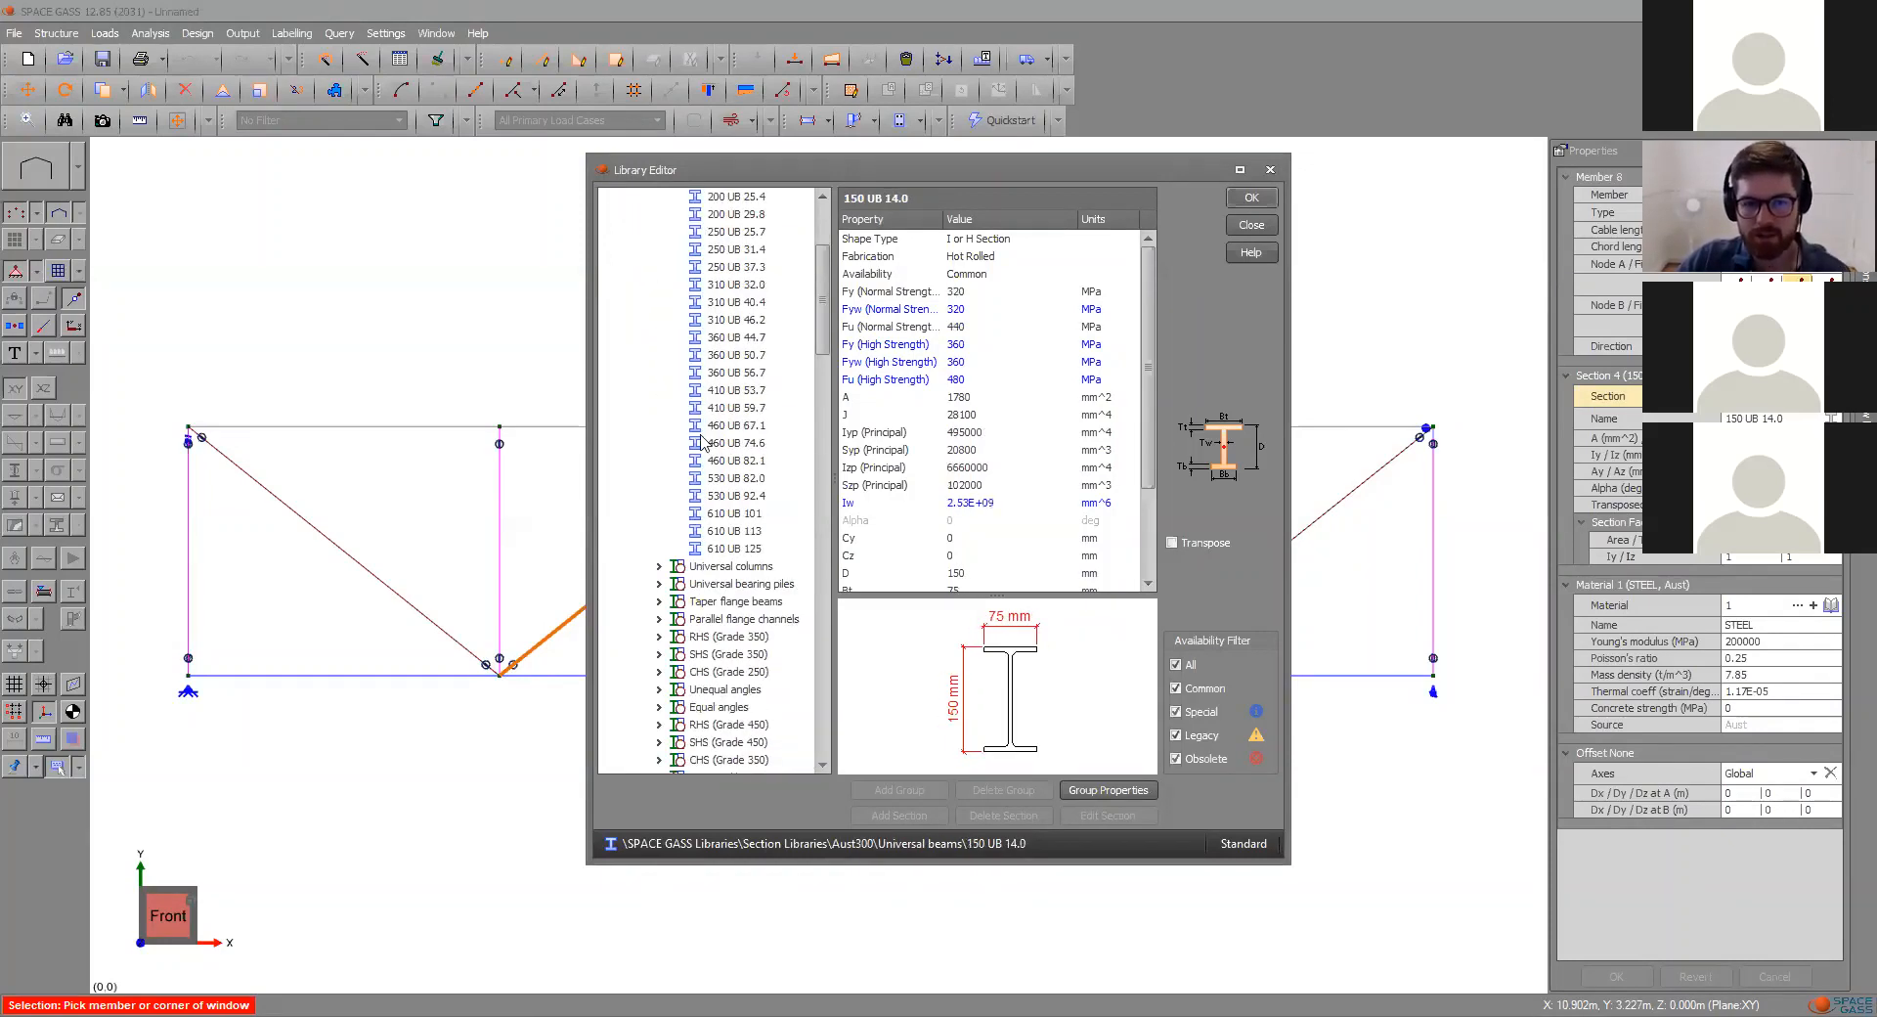
left_click(729, 531)
scroll(722, 469, "up", 3)
left_click(713, 406)
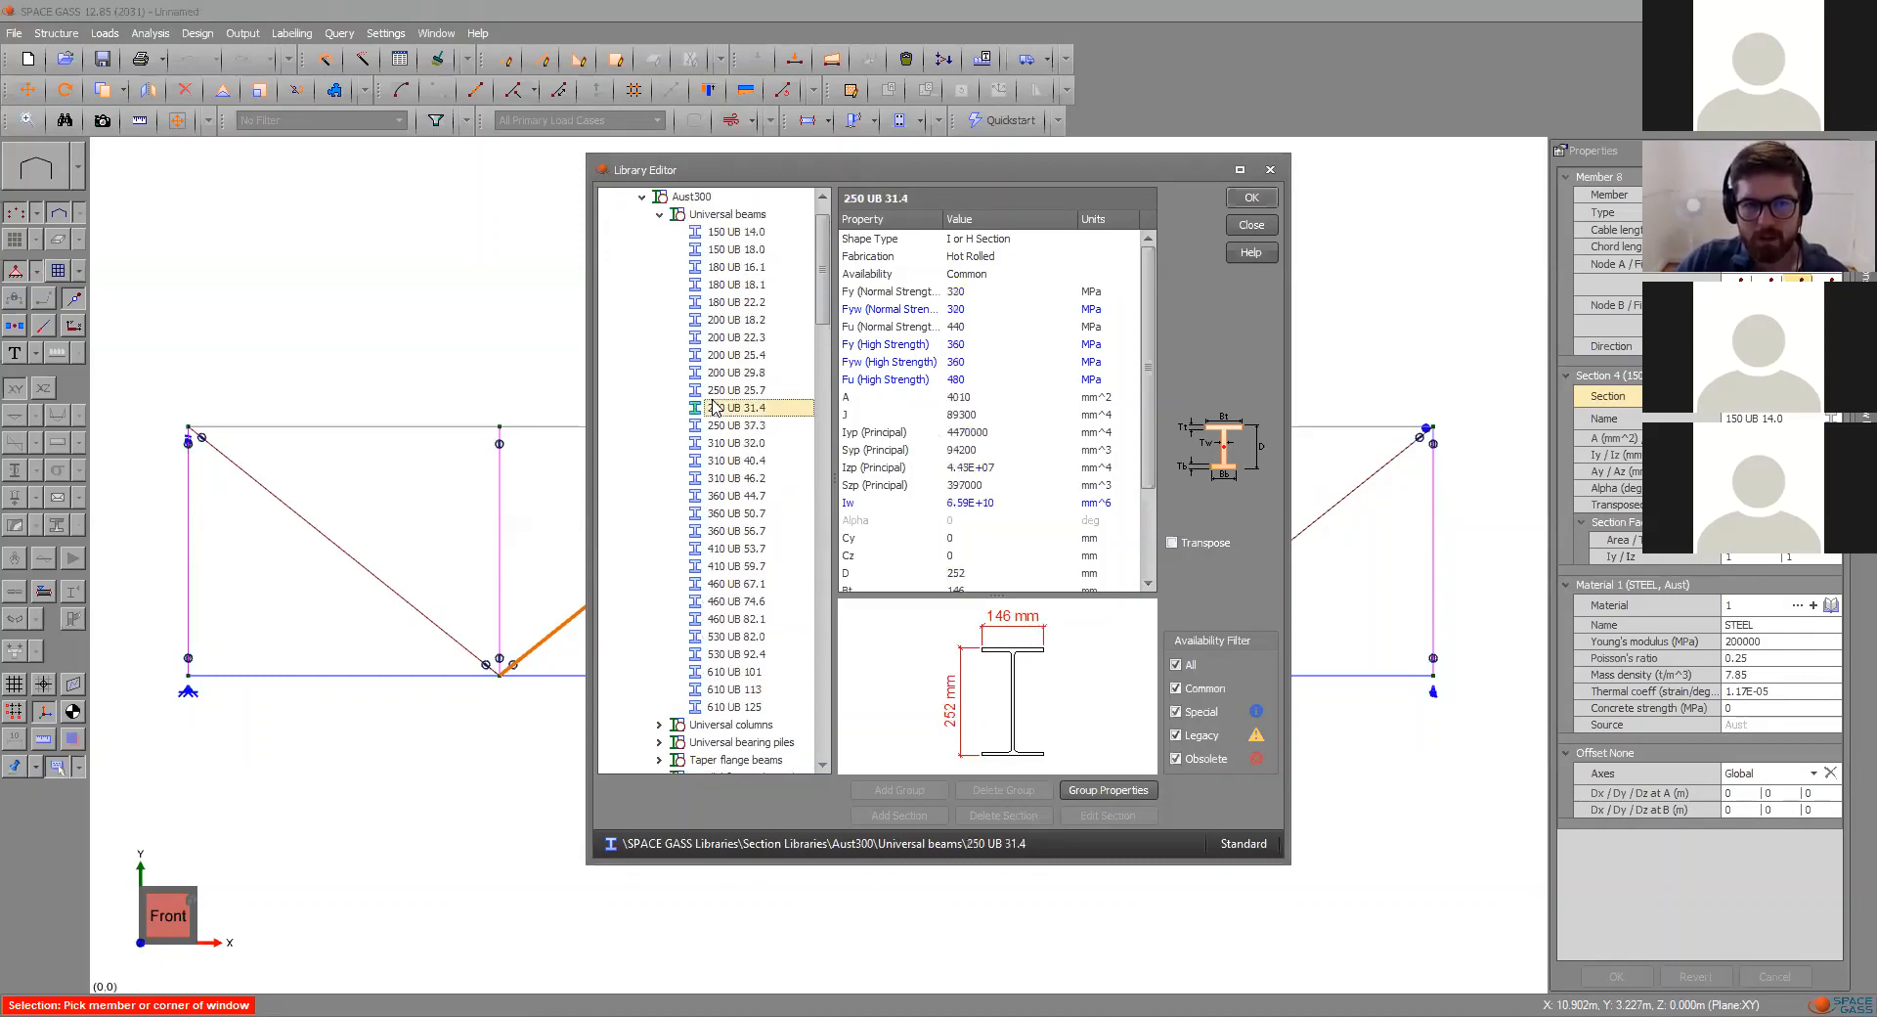
left_click(1255, 201)
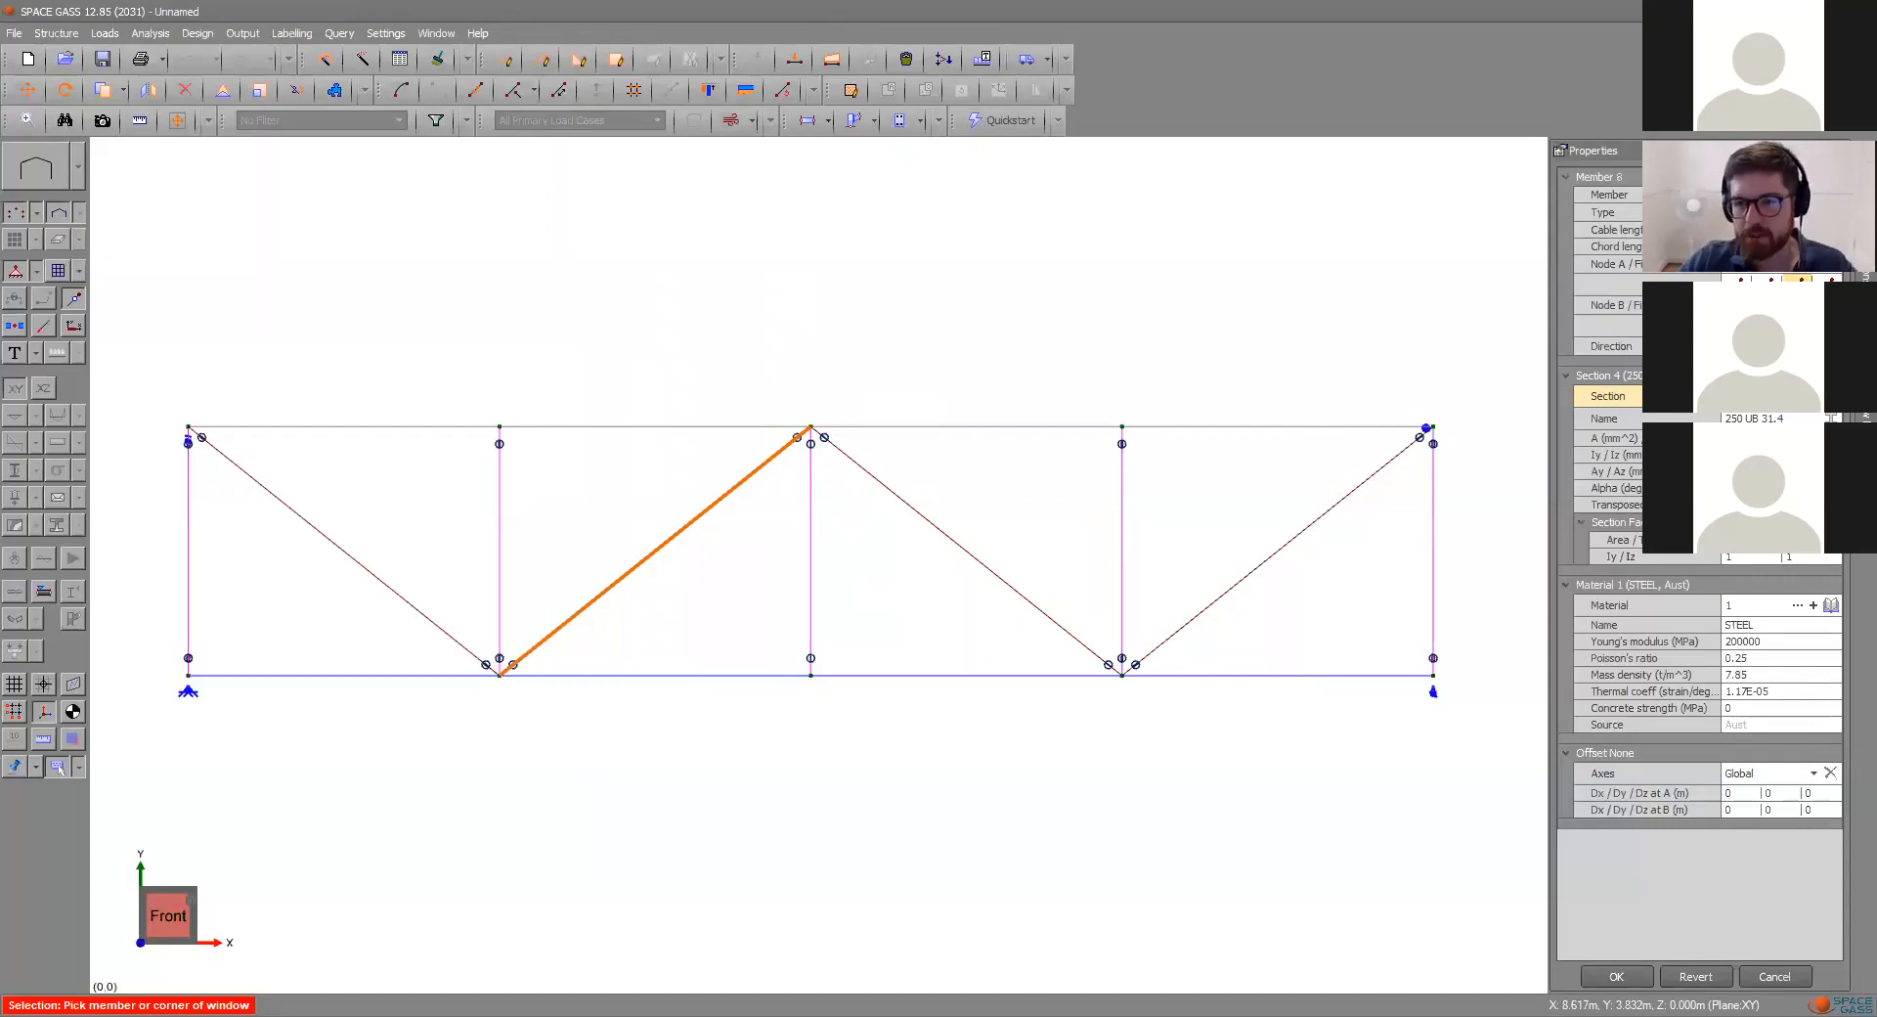
- Open the diagonal's 250 UB 31.4 section in the Shape Builder and add a 50 mm deep channel with 60 mm flanges and 10 mm thicknesses
left_click(1831, 417)
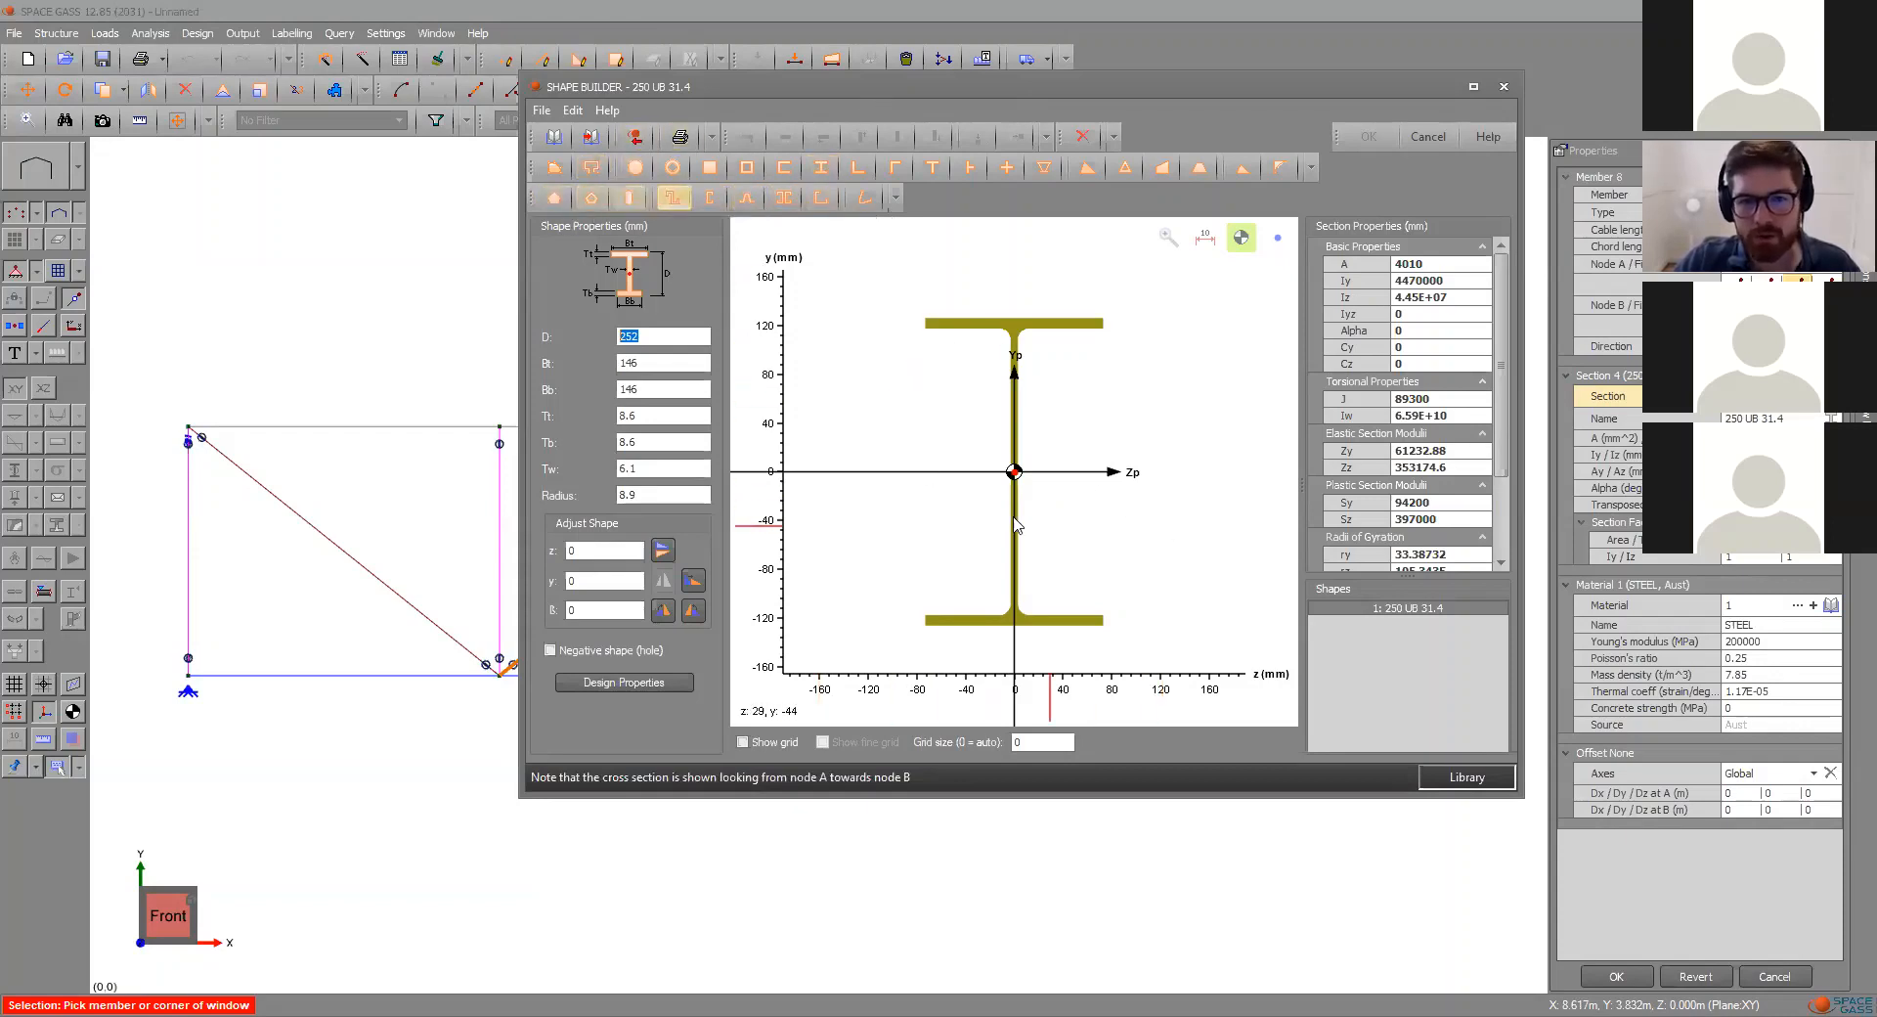
left_click(784, 167)
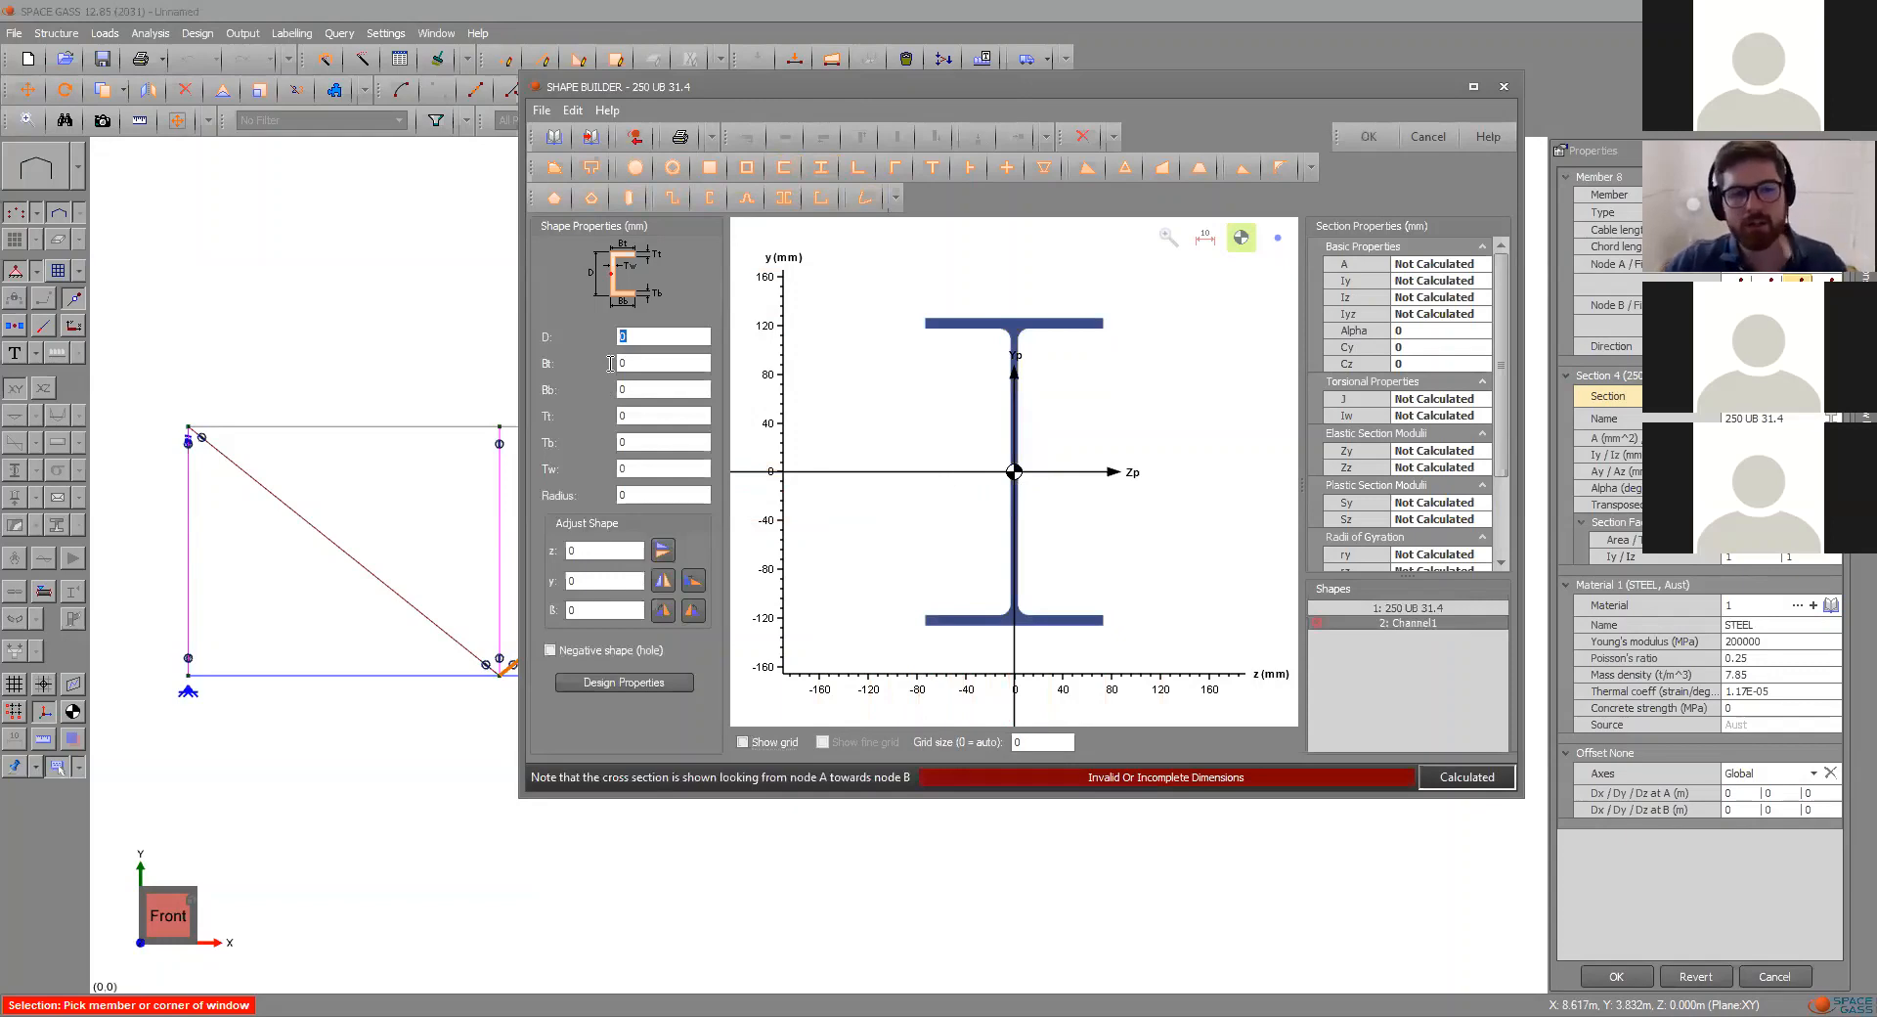
type("50")
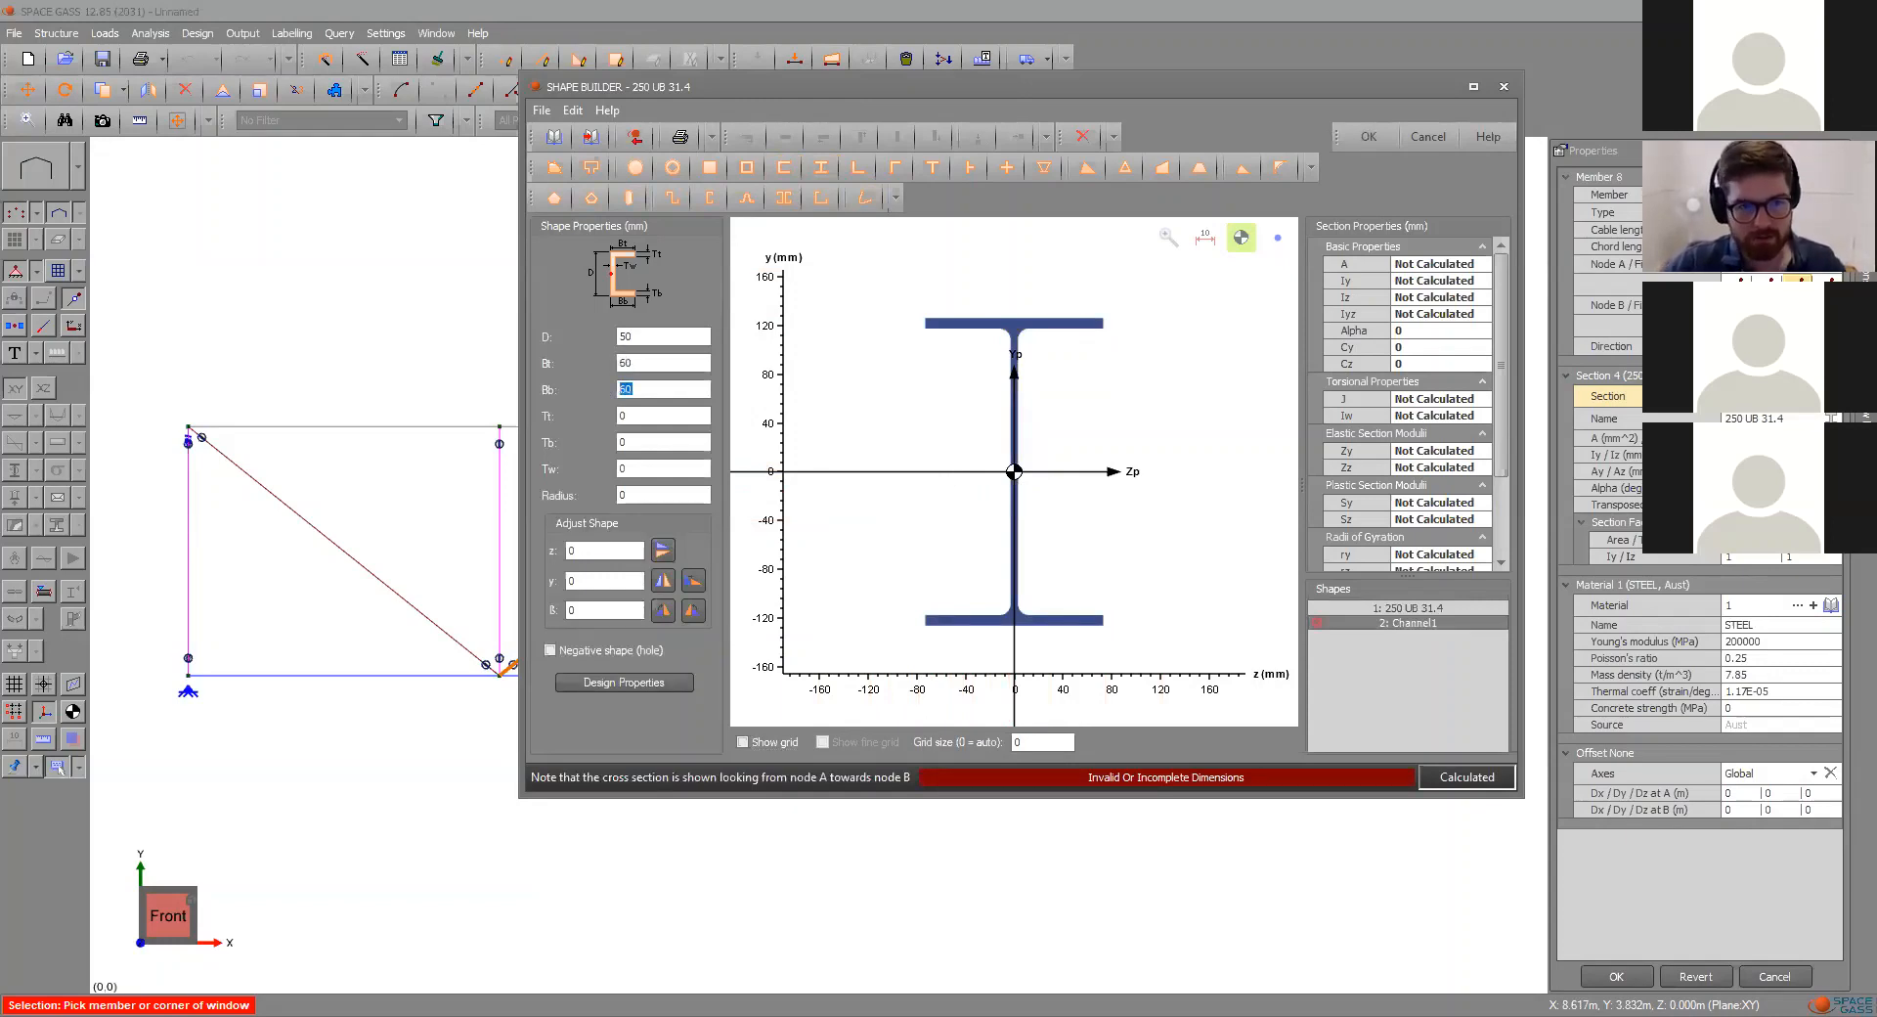
key("Tab")
type("10")
key("Tab")
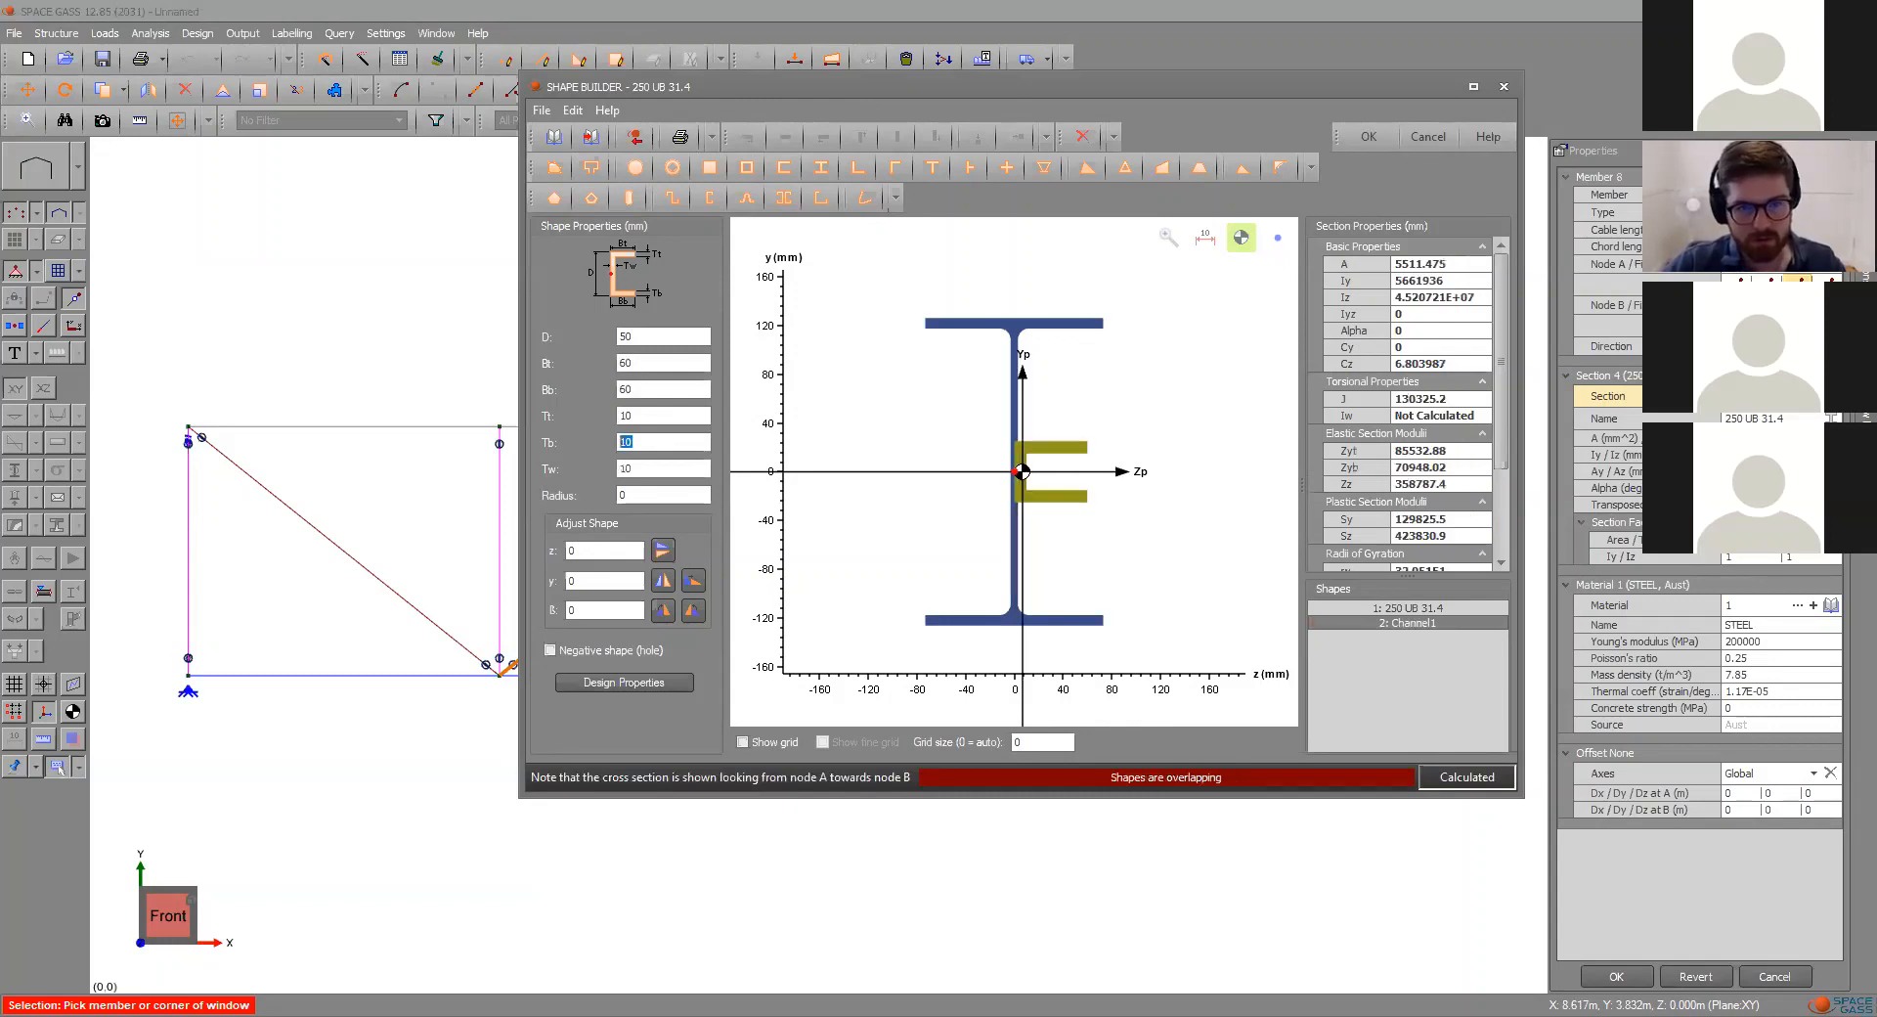
key("Tab")
- Set the channel's depth to 500 mm and rotate the shape to 90 degrees
key("shift+Tab")
key("shift+Tab")
key("shift+Tab")
key("shift+Tab")
key("shift+Tab")
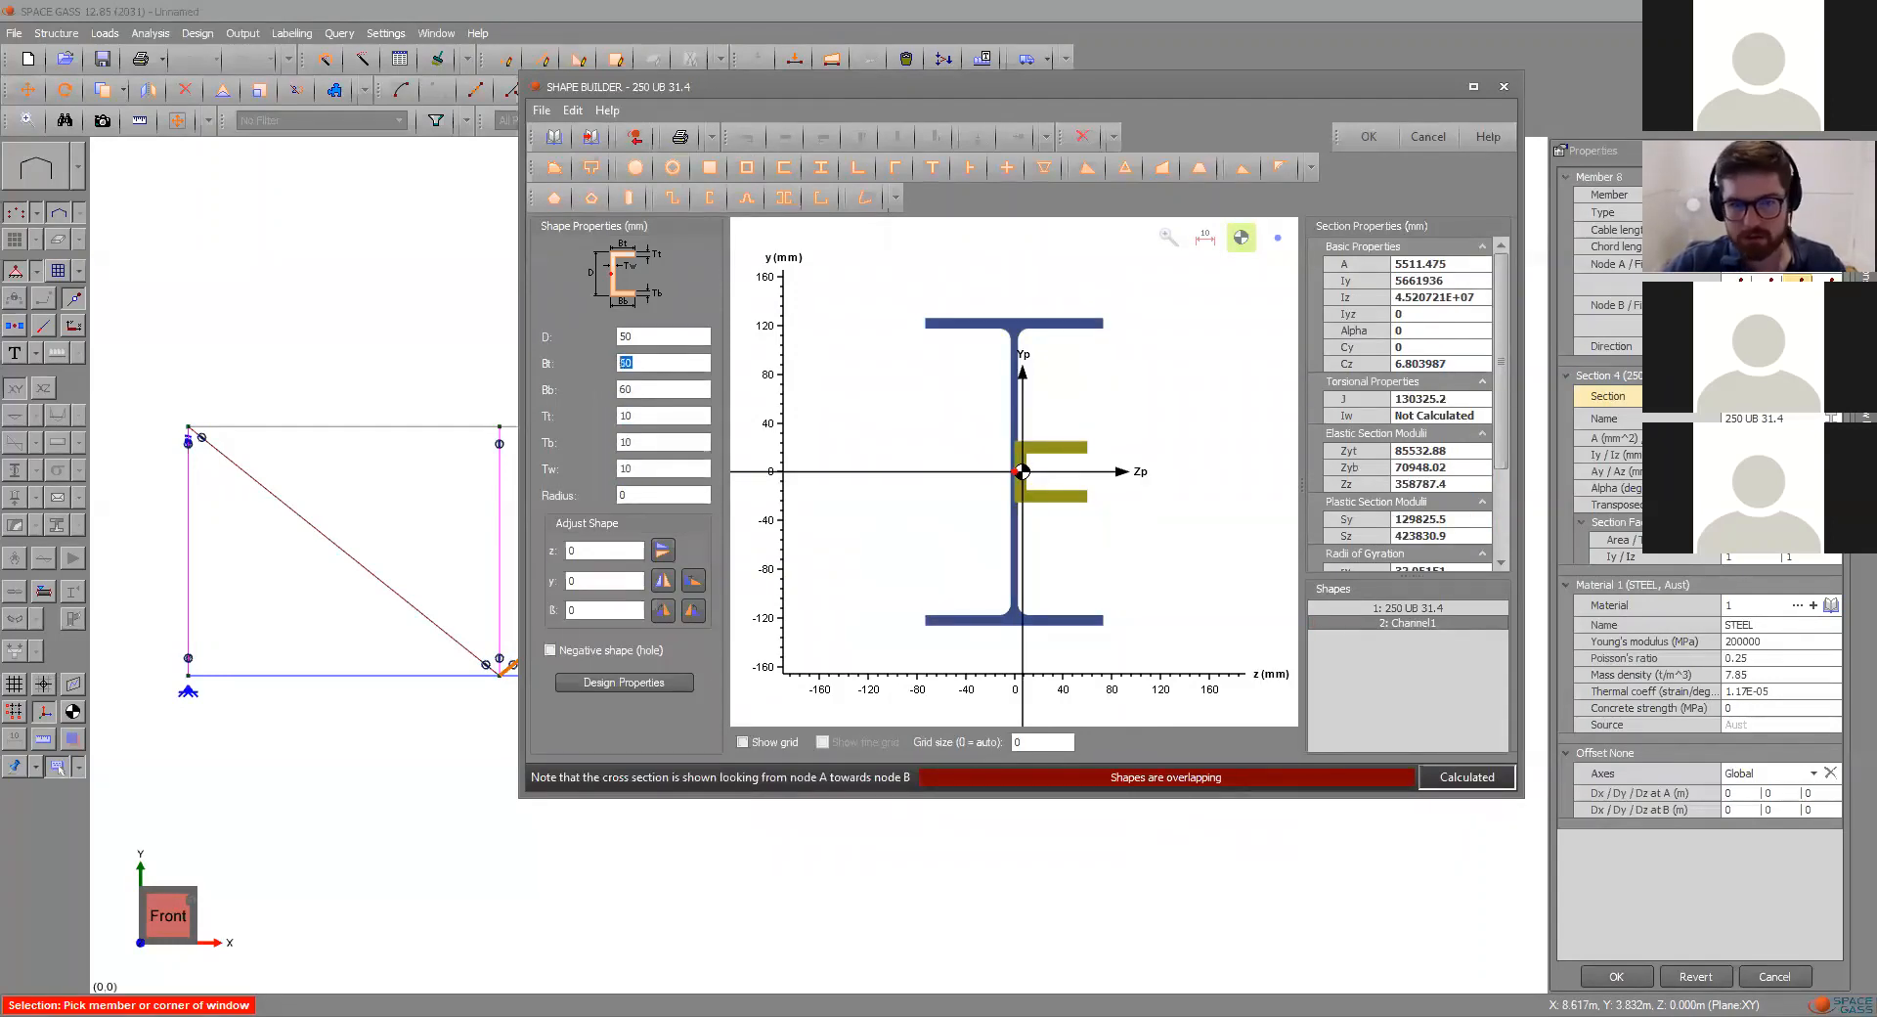
type("0")
key("Tab")
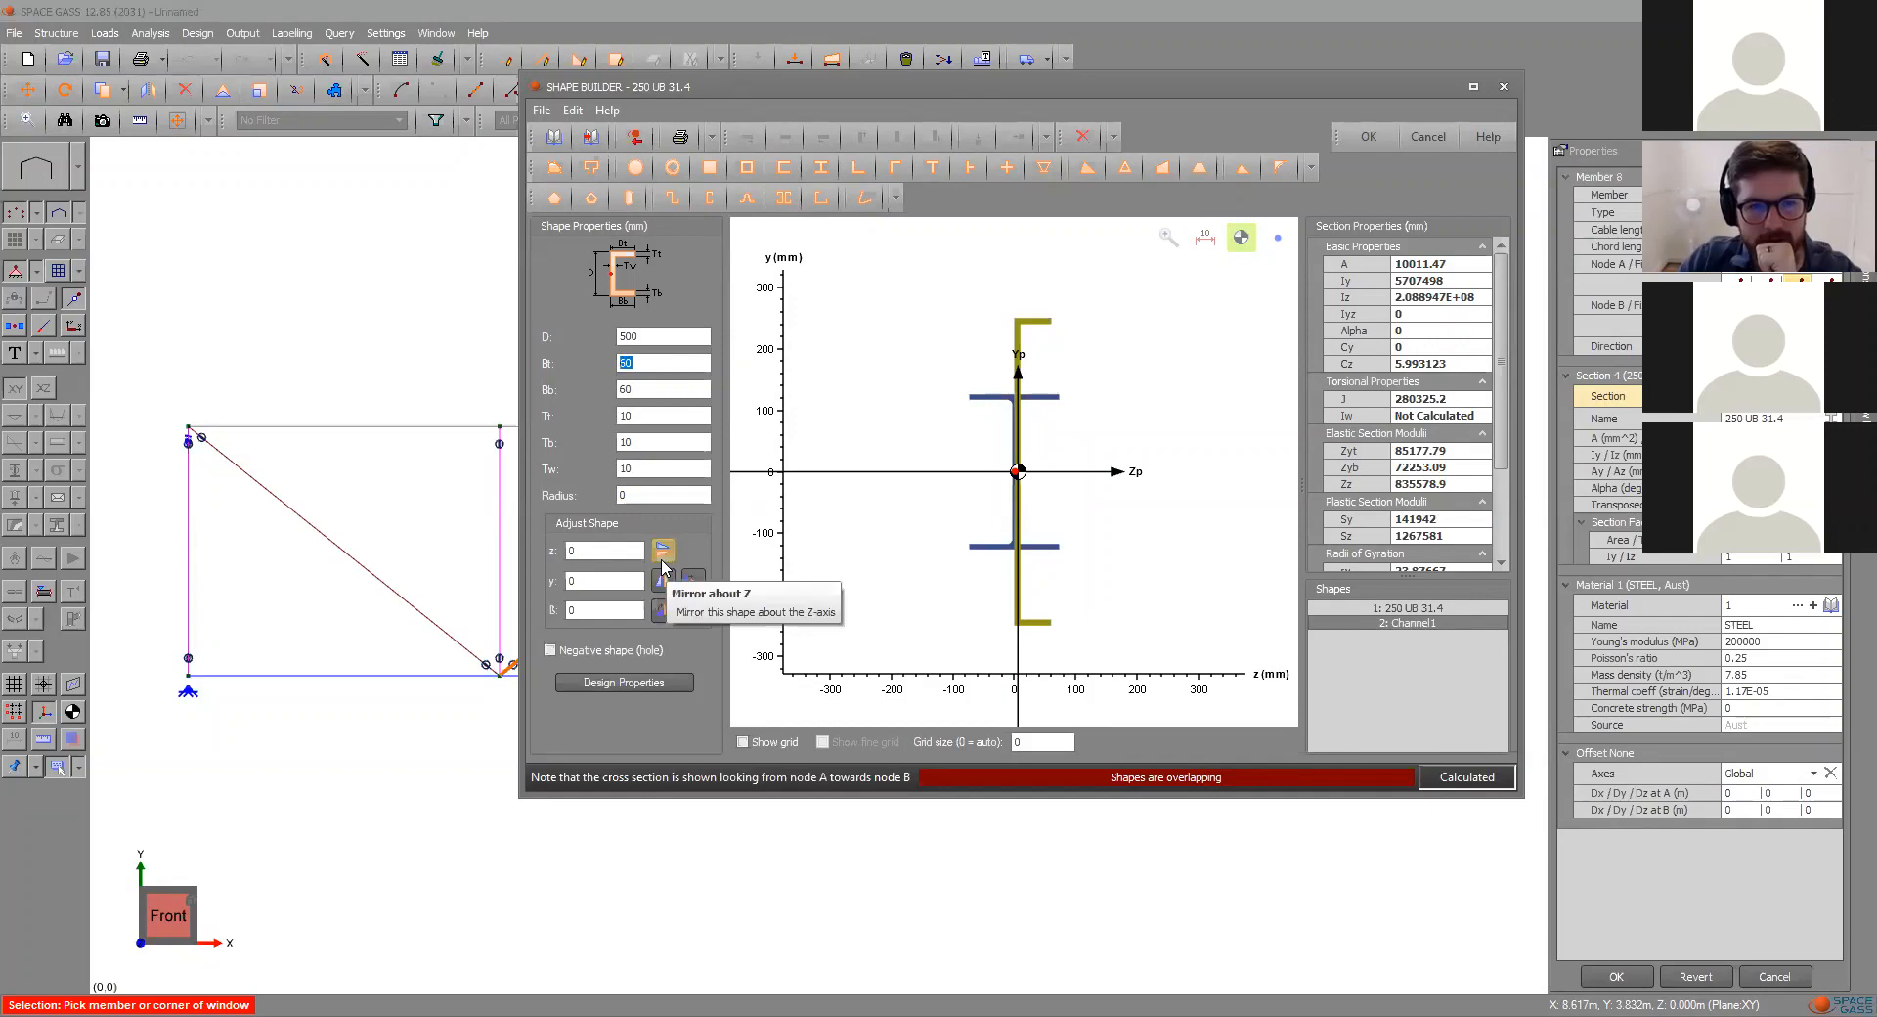
left_click(665, 613)
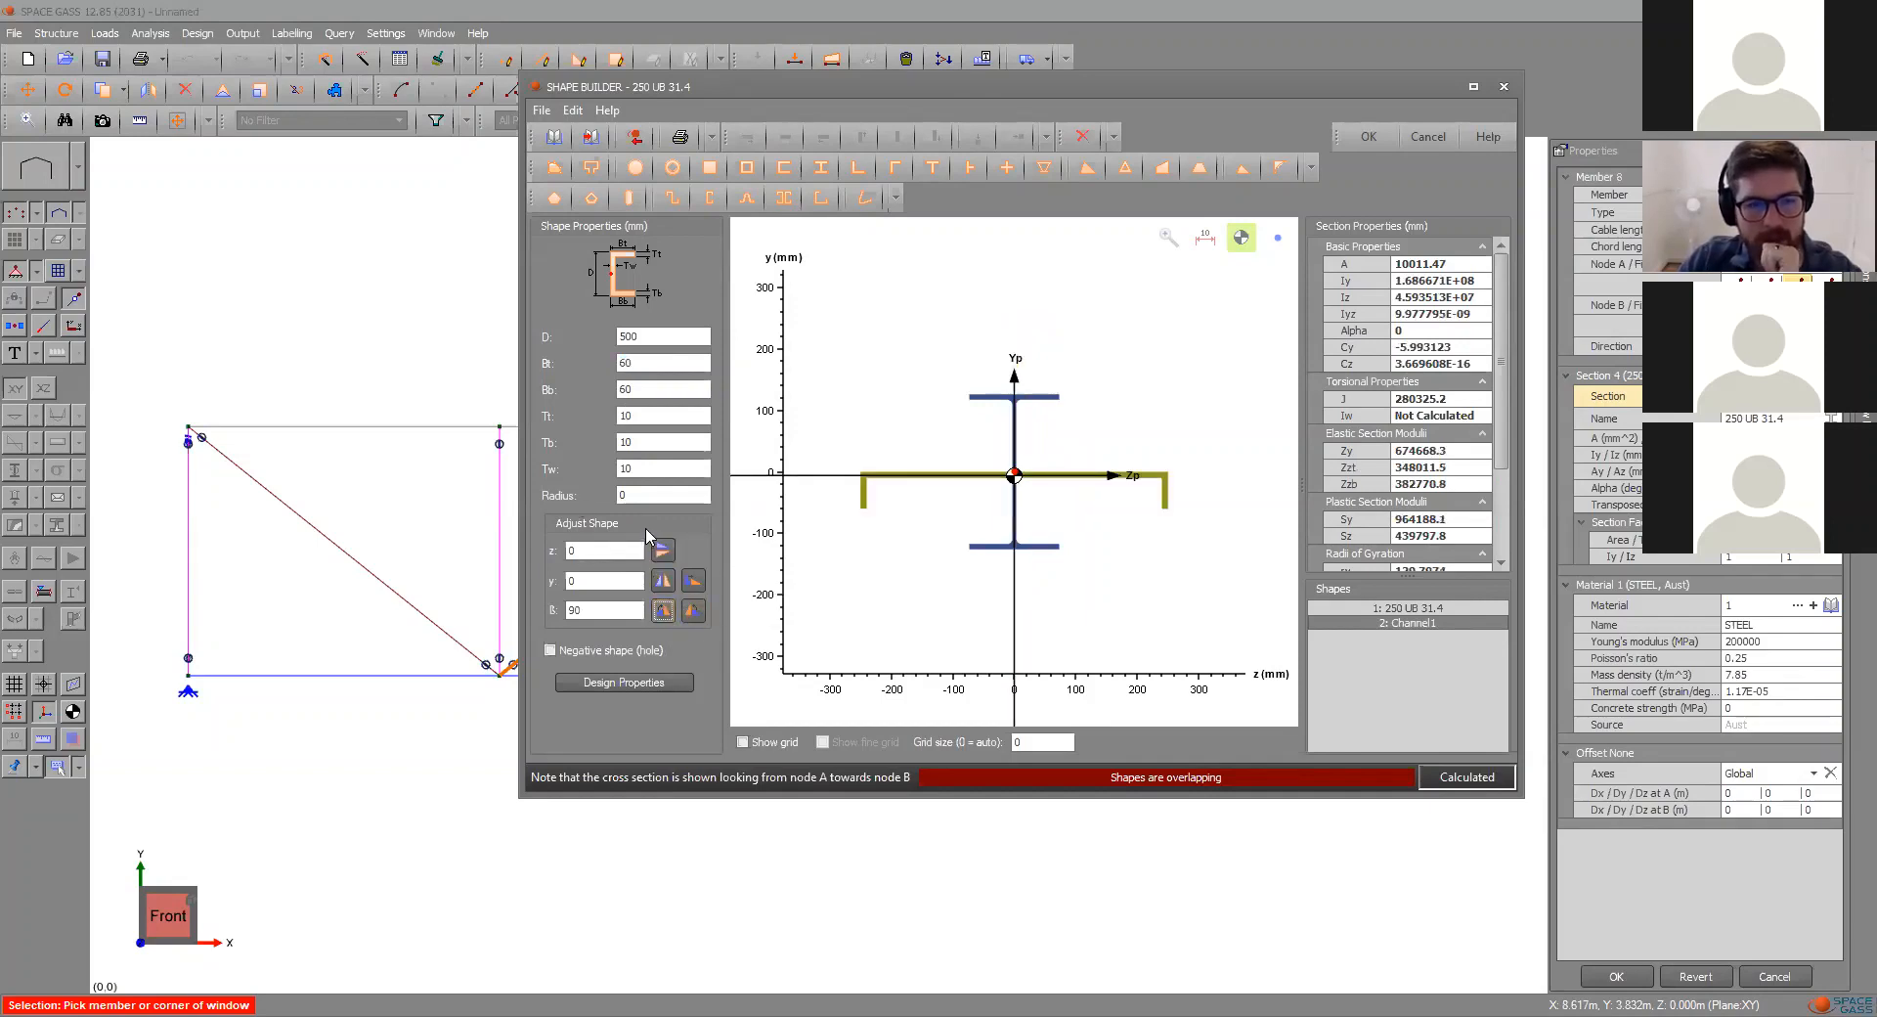
- Try a 125 mm z offset on the channel and reset it to 0
double_click(571, 550)
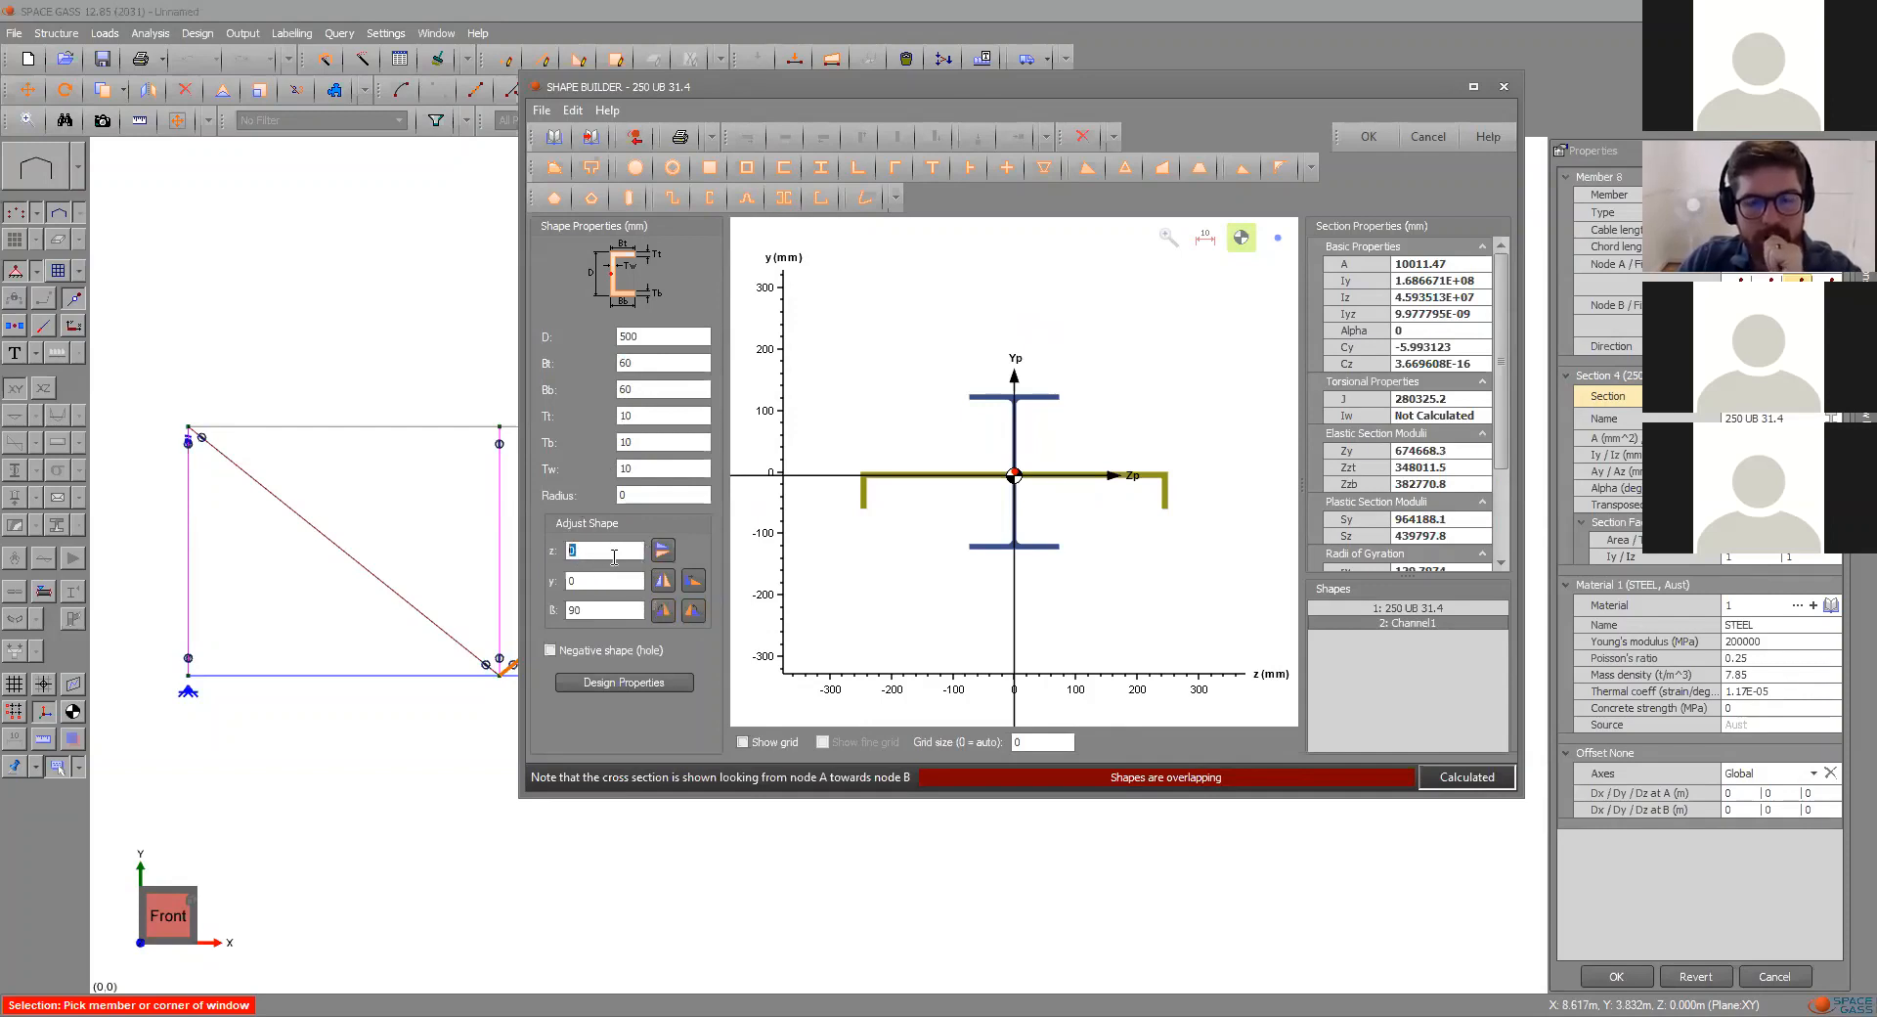
type("125")
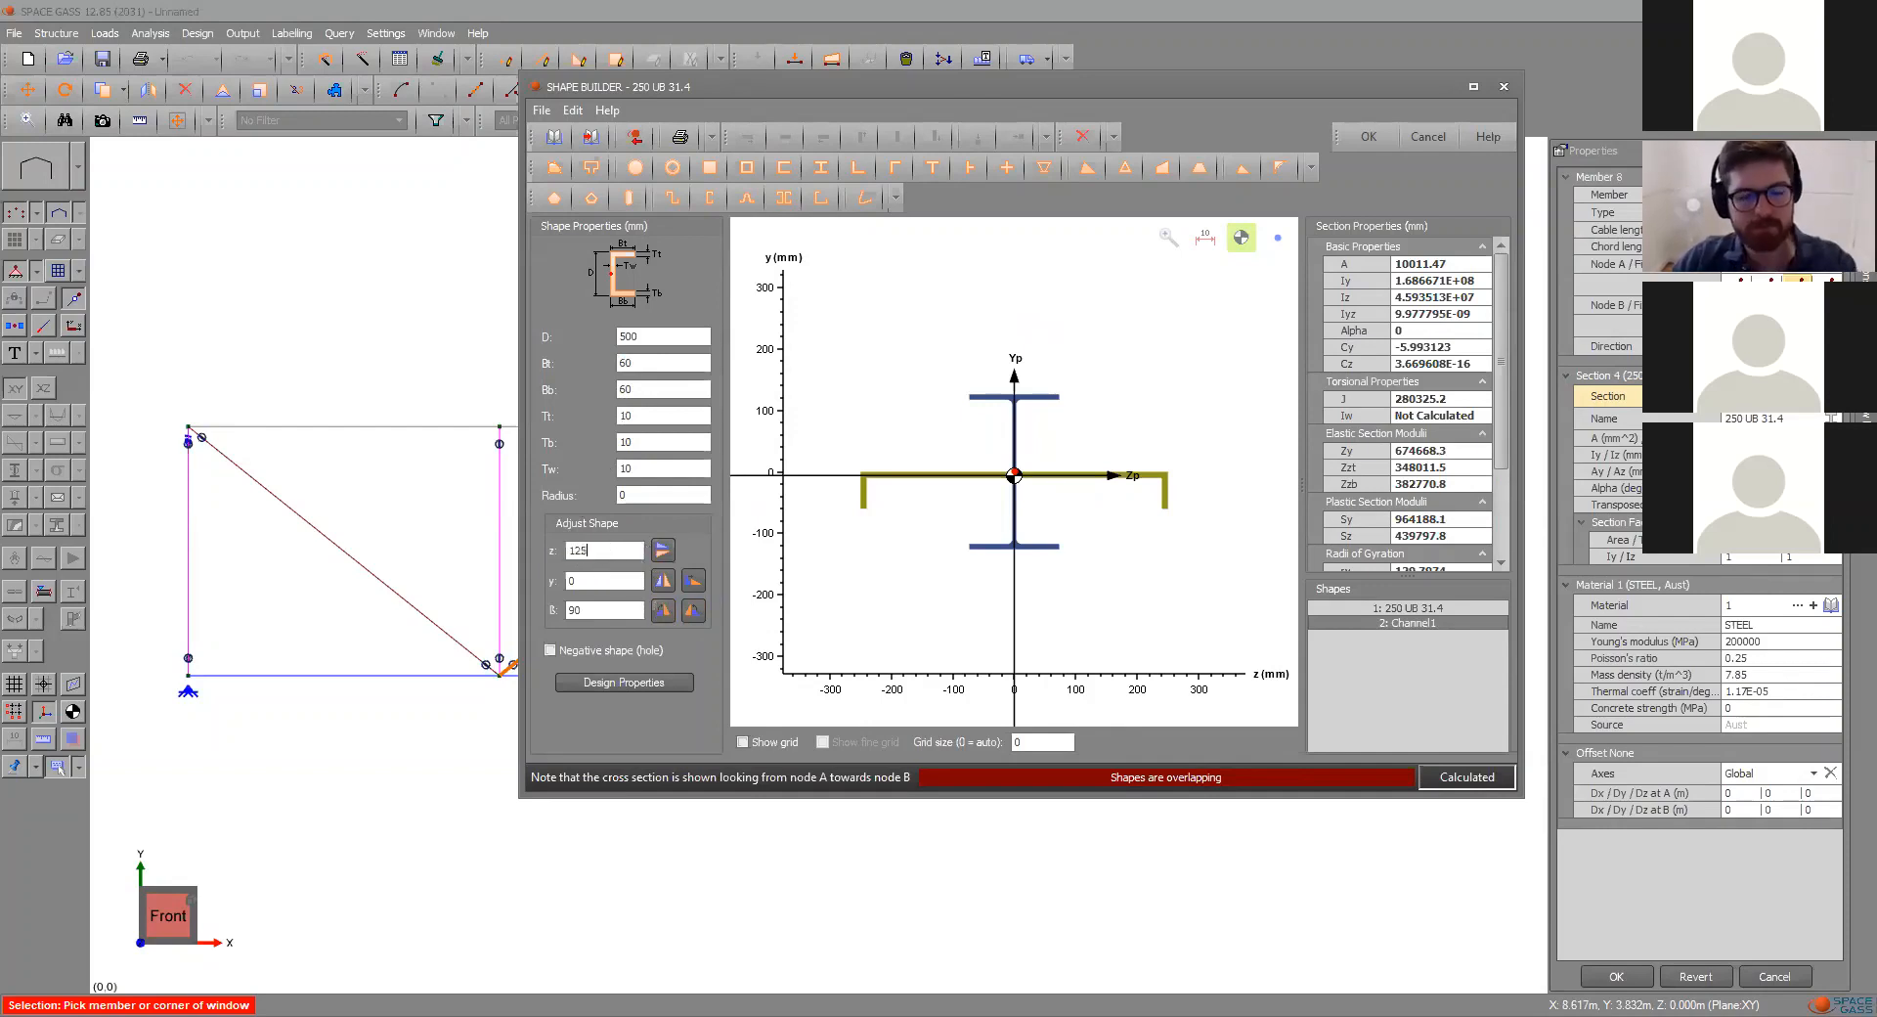
key("Tab")
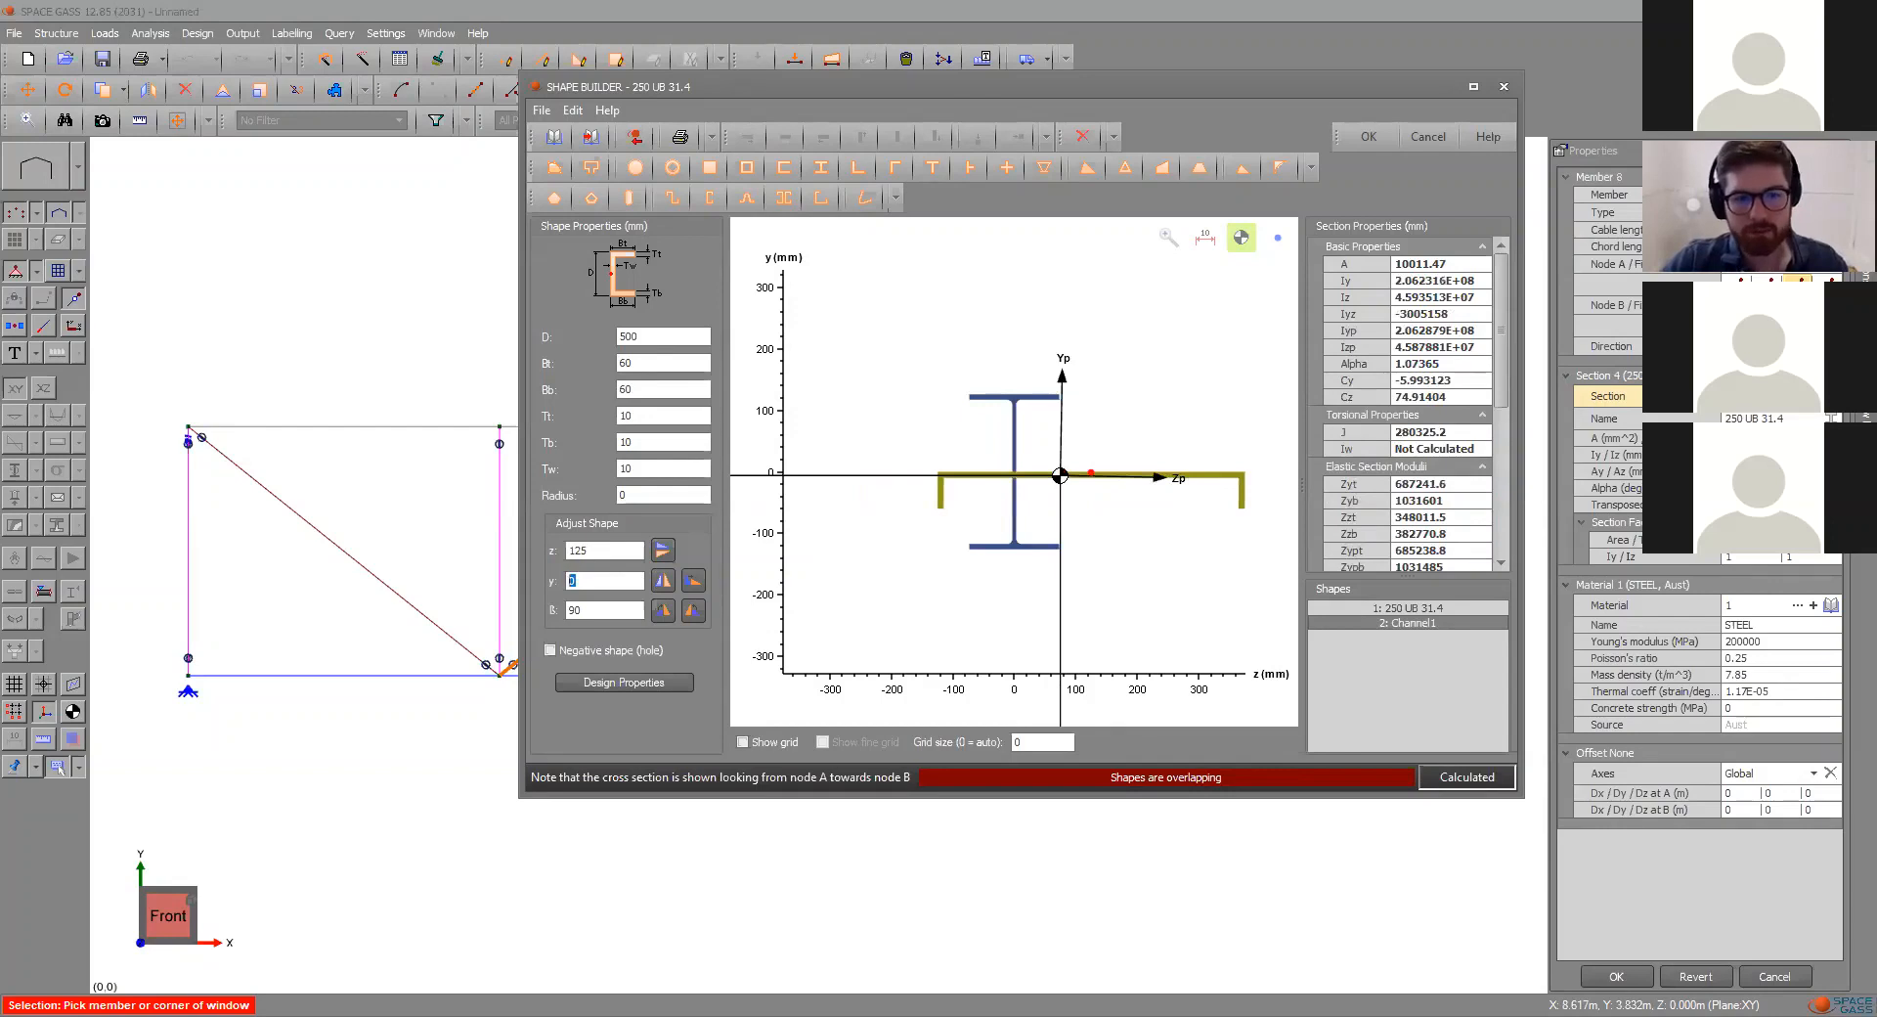
key("shift+Tab")
type("0")
- Set the channel's y offset to 140 mm so it sits over the beam's upper flange, after trying 125 and 150 mm
key("Tab")
type("125")
key("Tab")
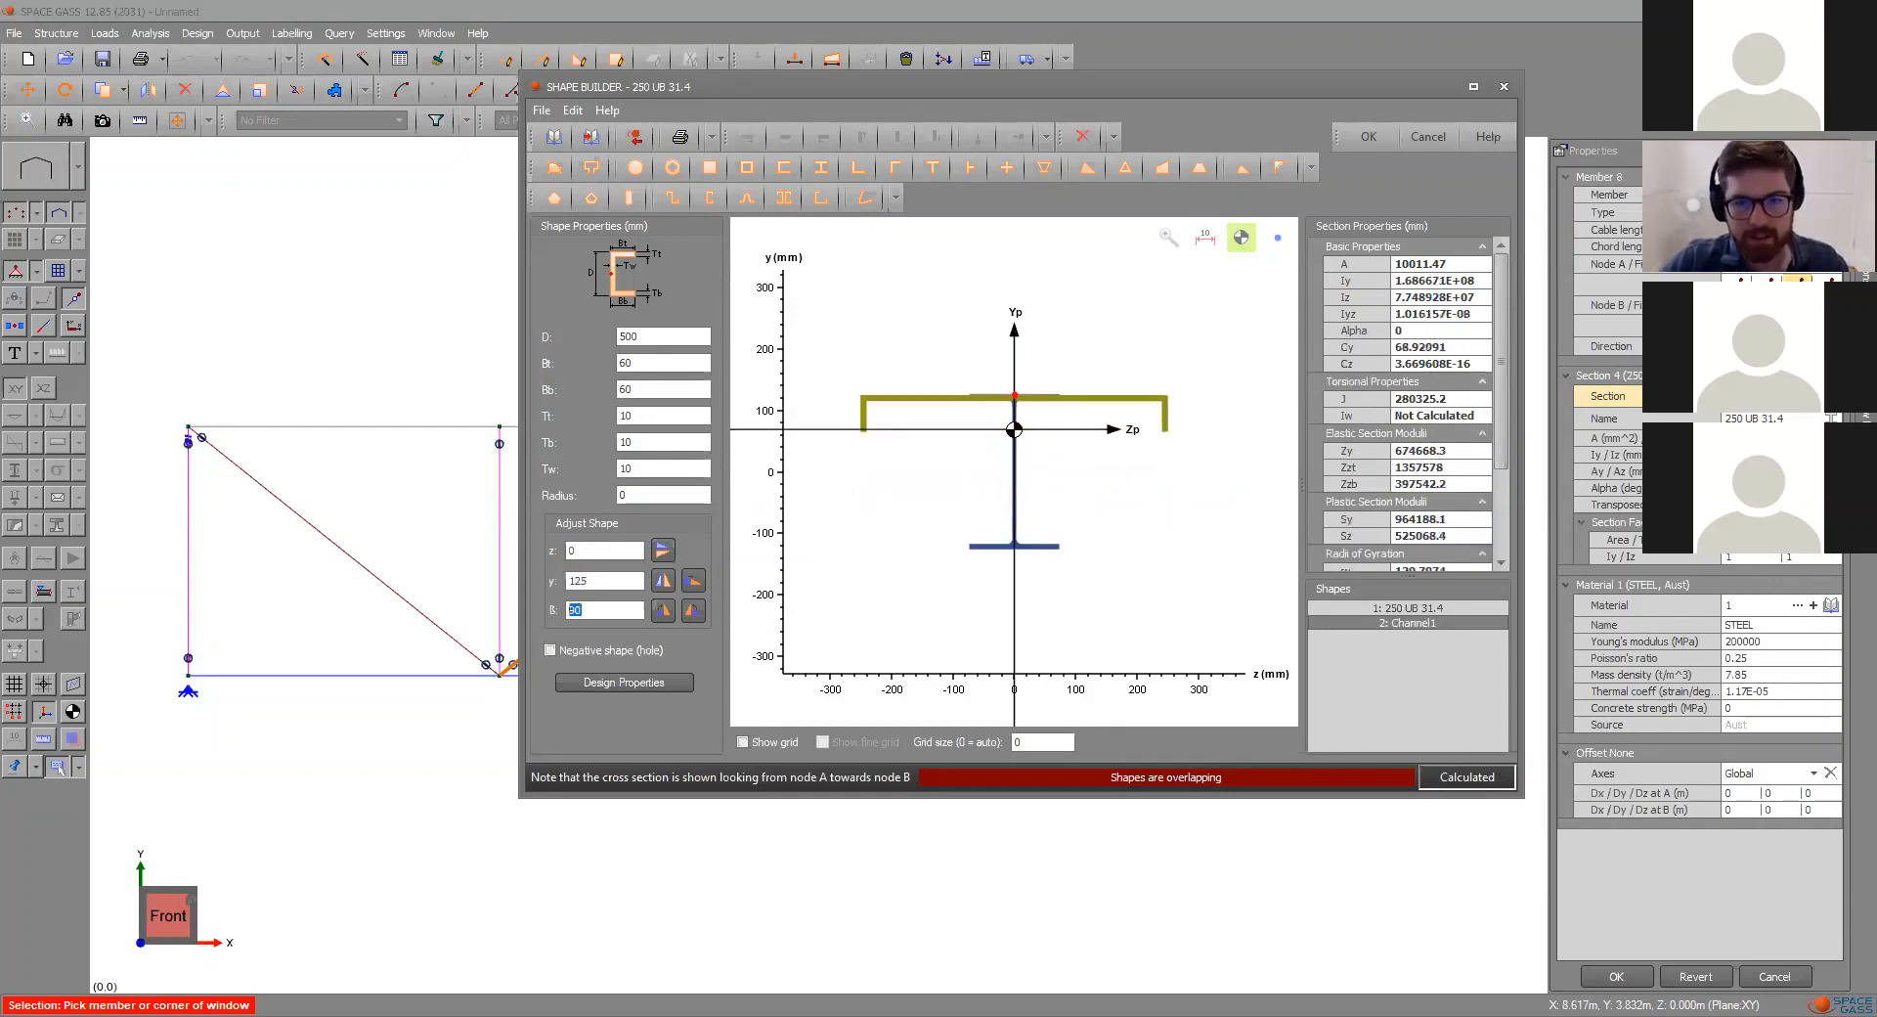
key("shift+Tab")
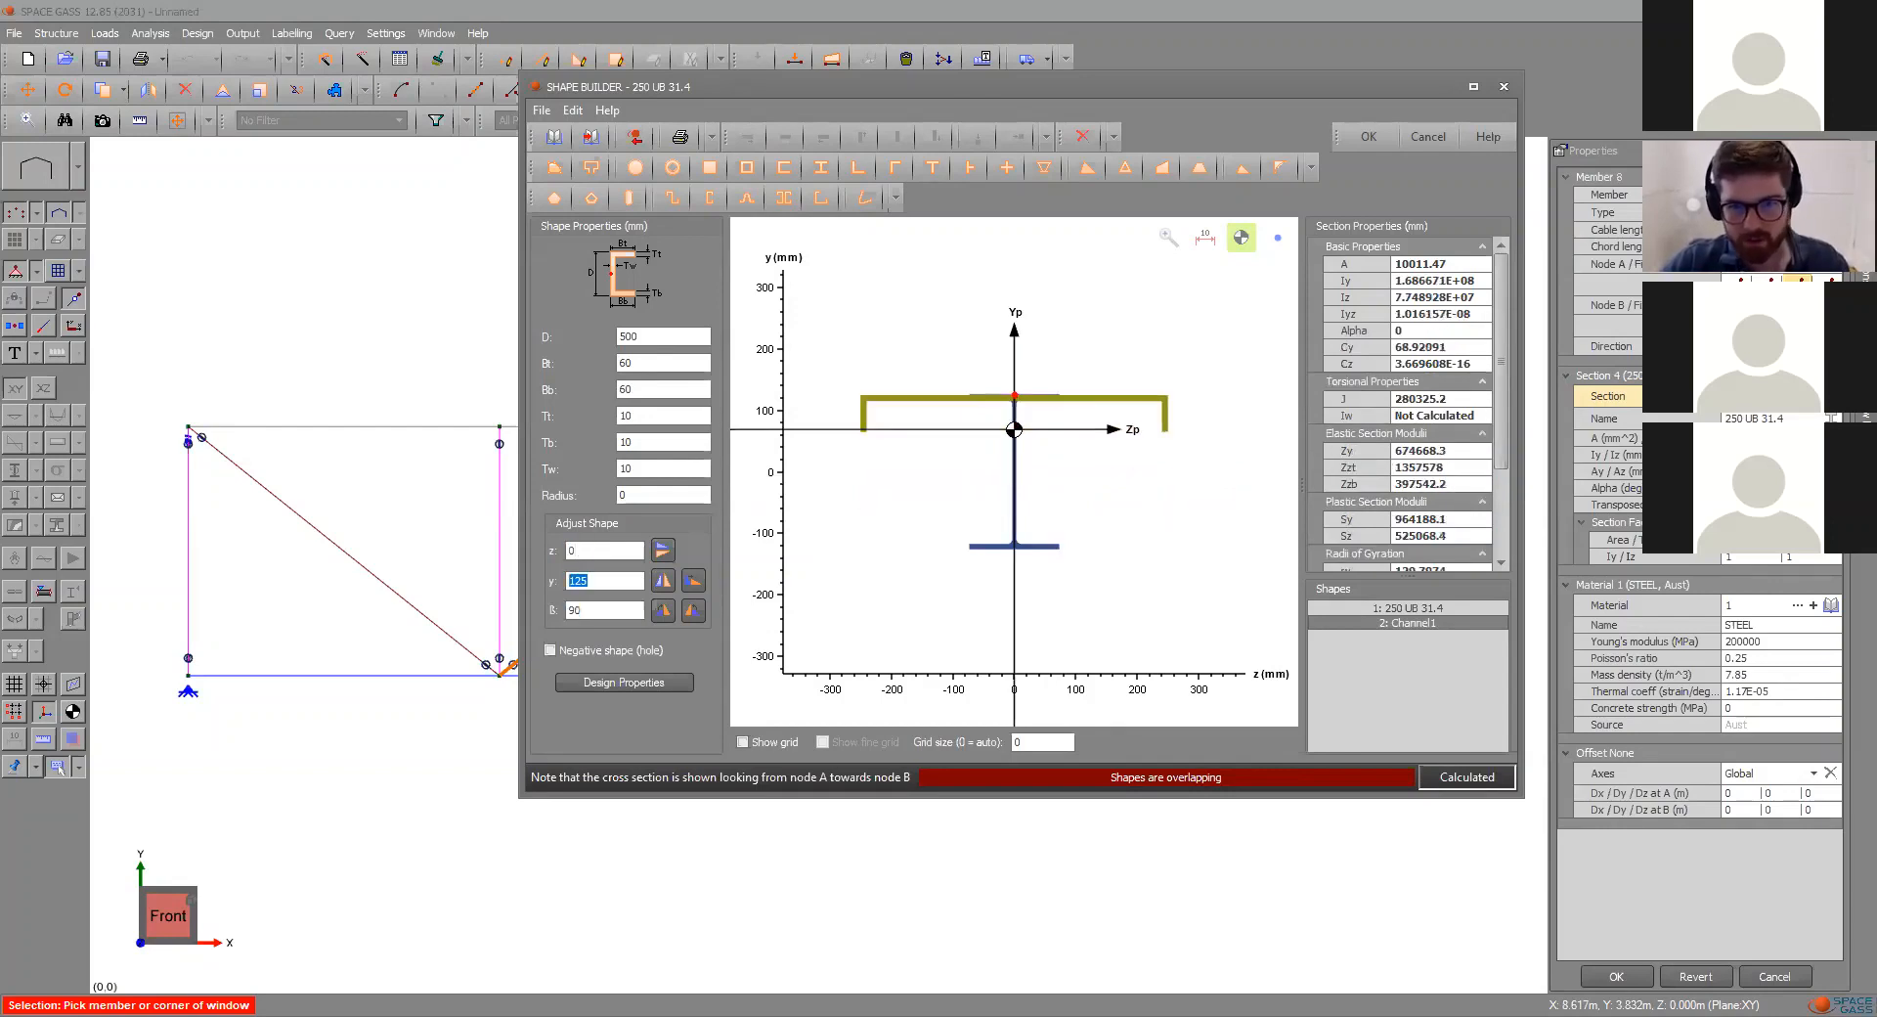
type("150")
key("Tab")
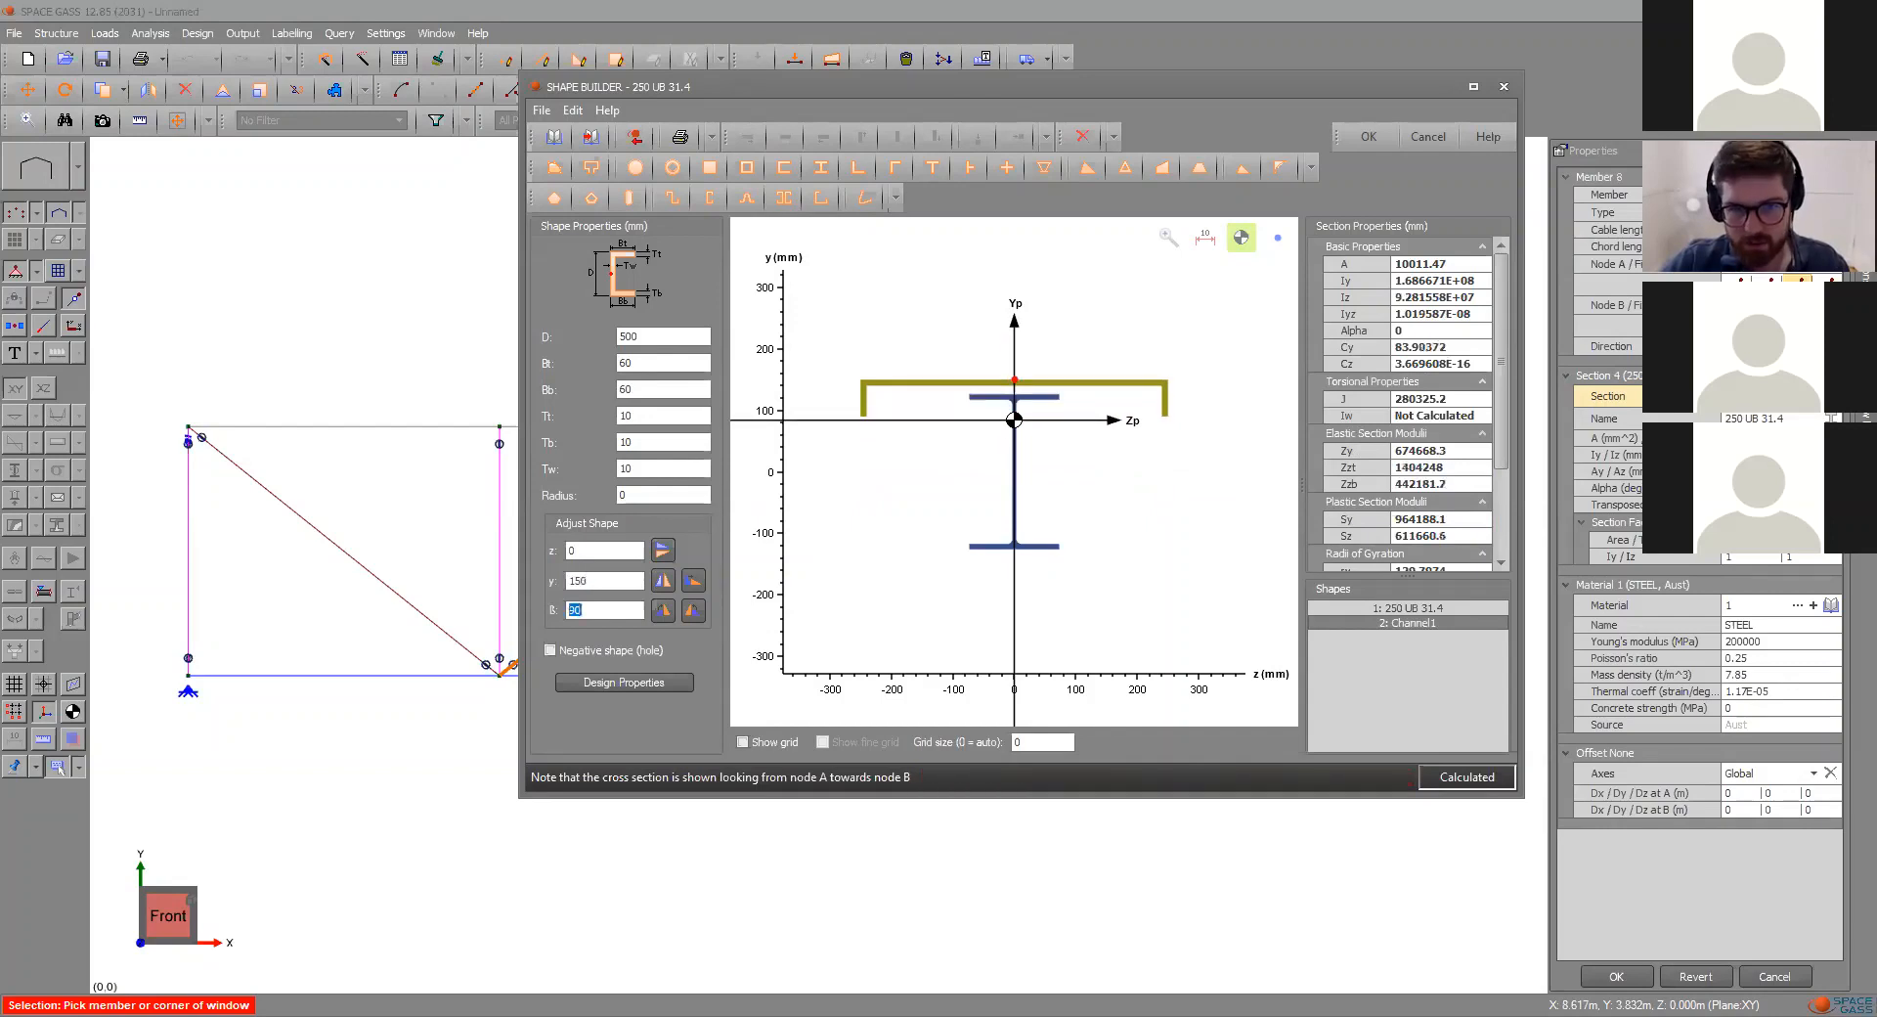
key("shift+Tab")
type("140")
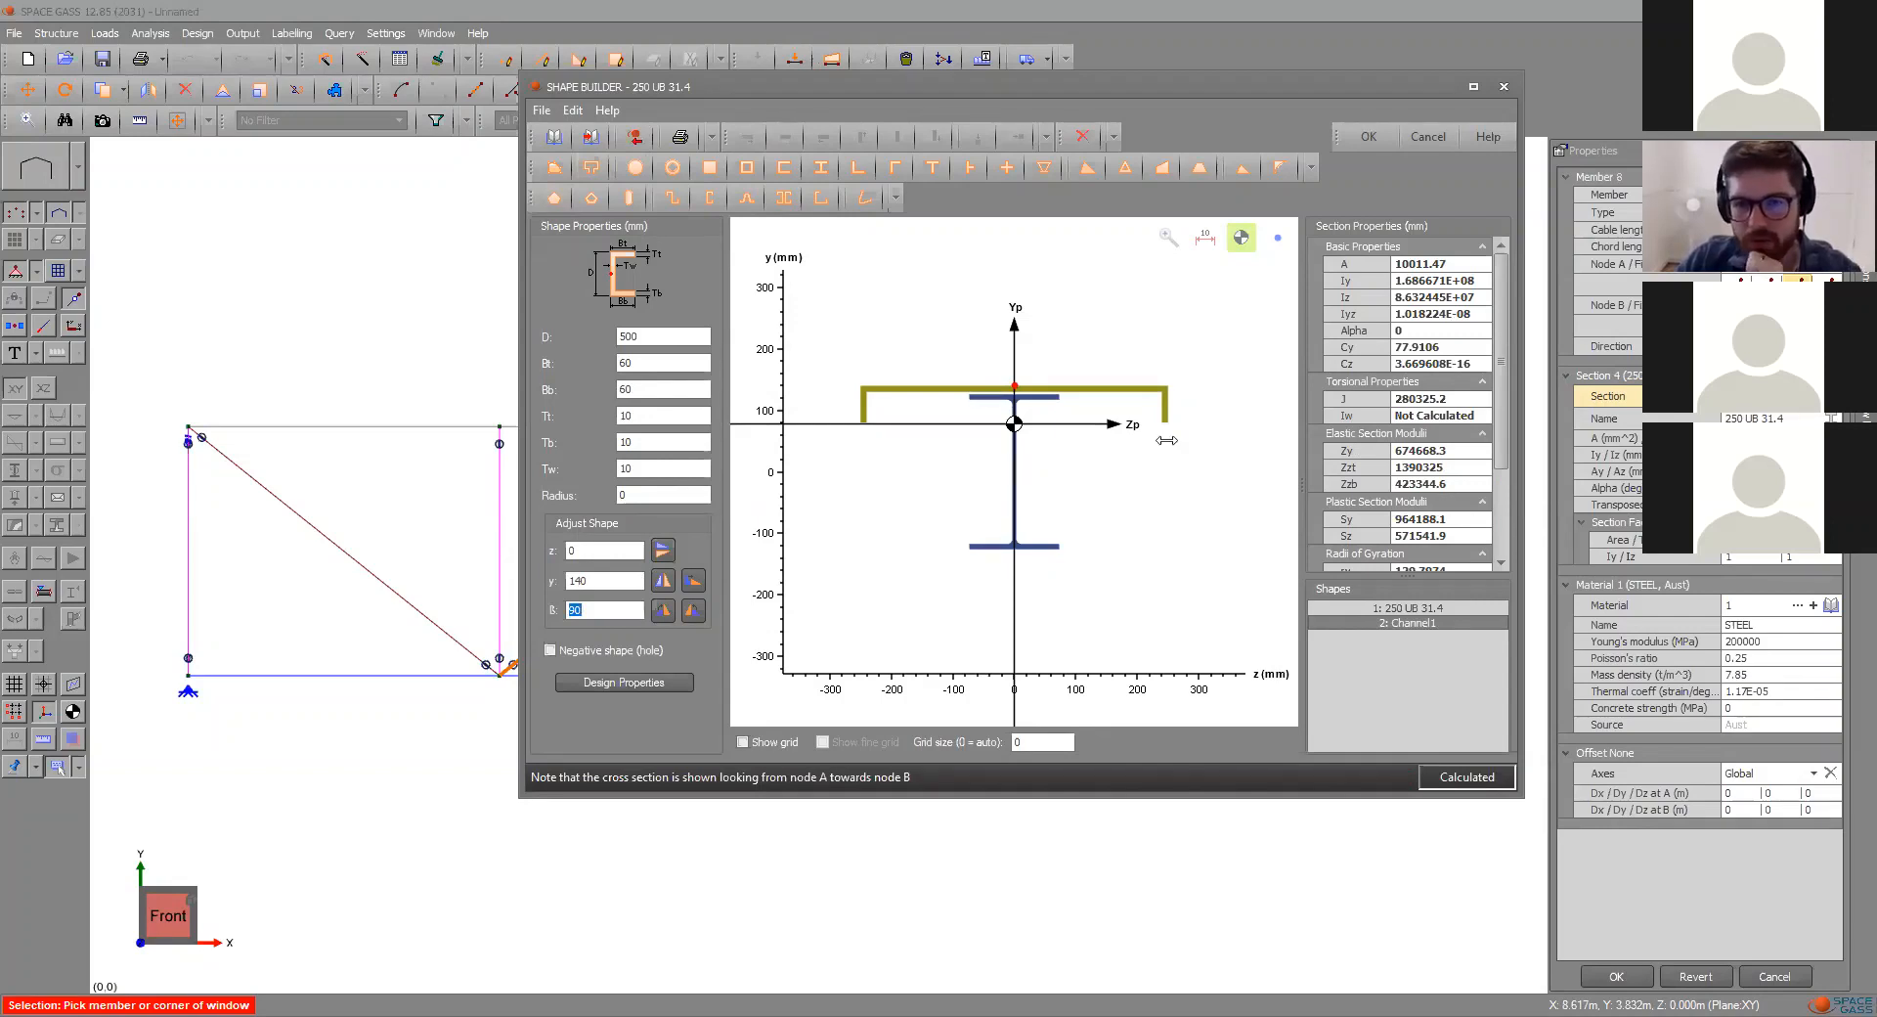
- Review the combined shape's calculated section properties and discard the Shape Builder changes
left_click_drag(817, 86, 676, 74)
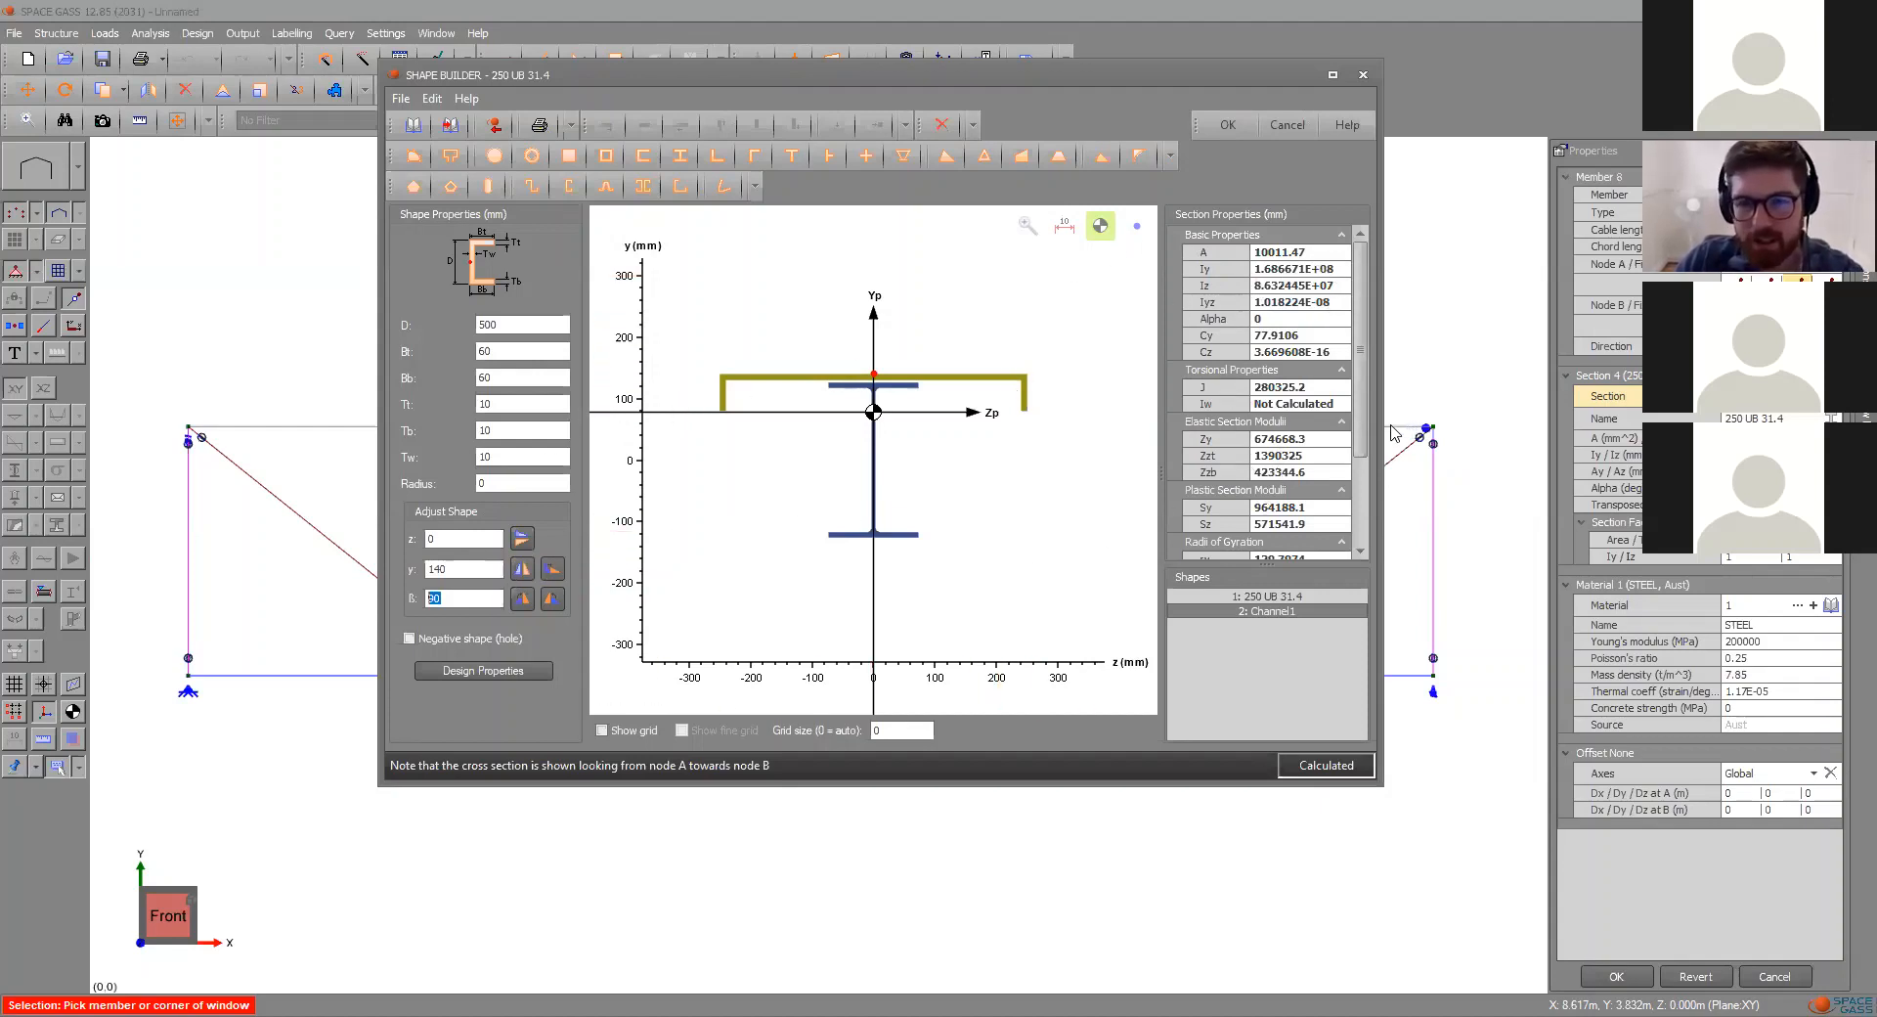
left_click_drag(1368, 438, 1360, 477)
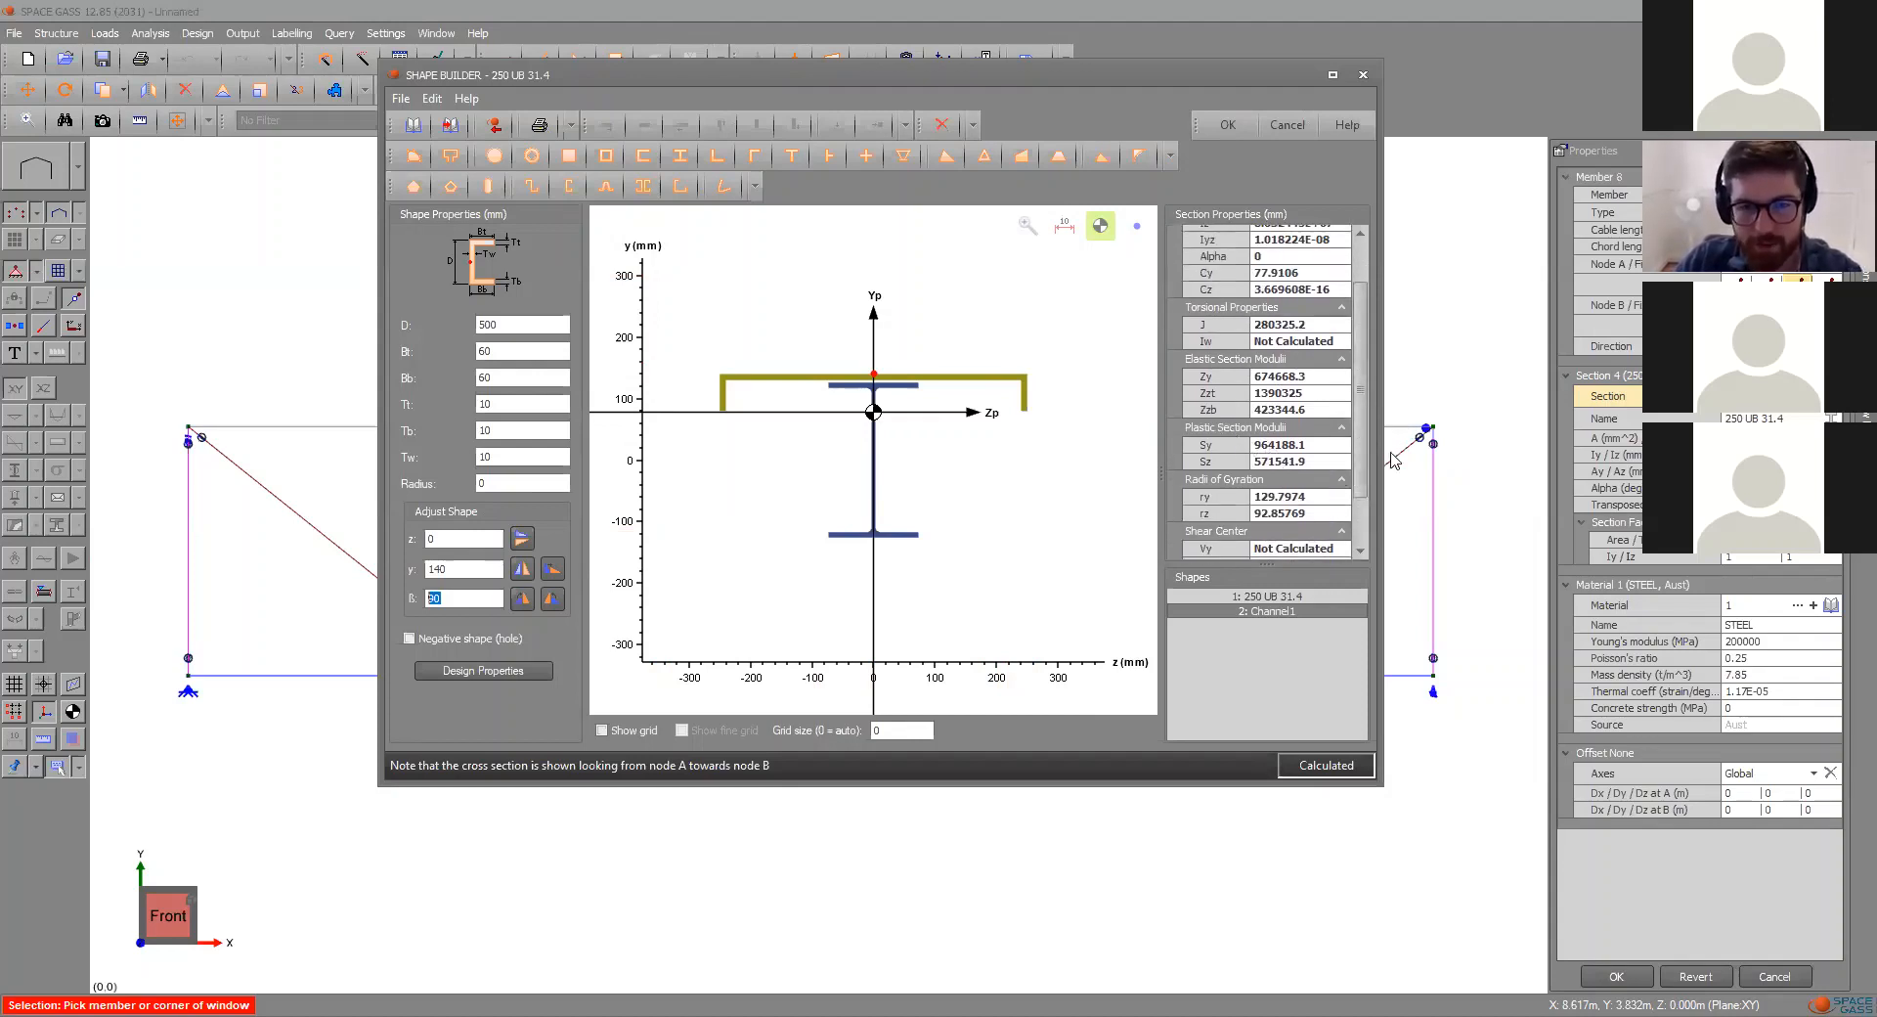
scroll(1264, 476, "up", 3)
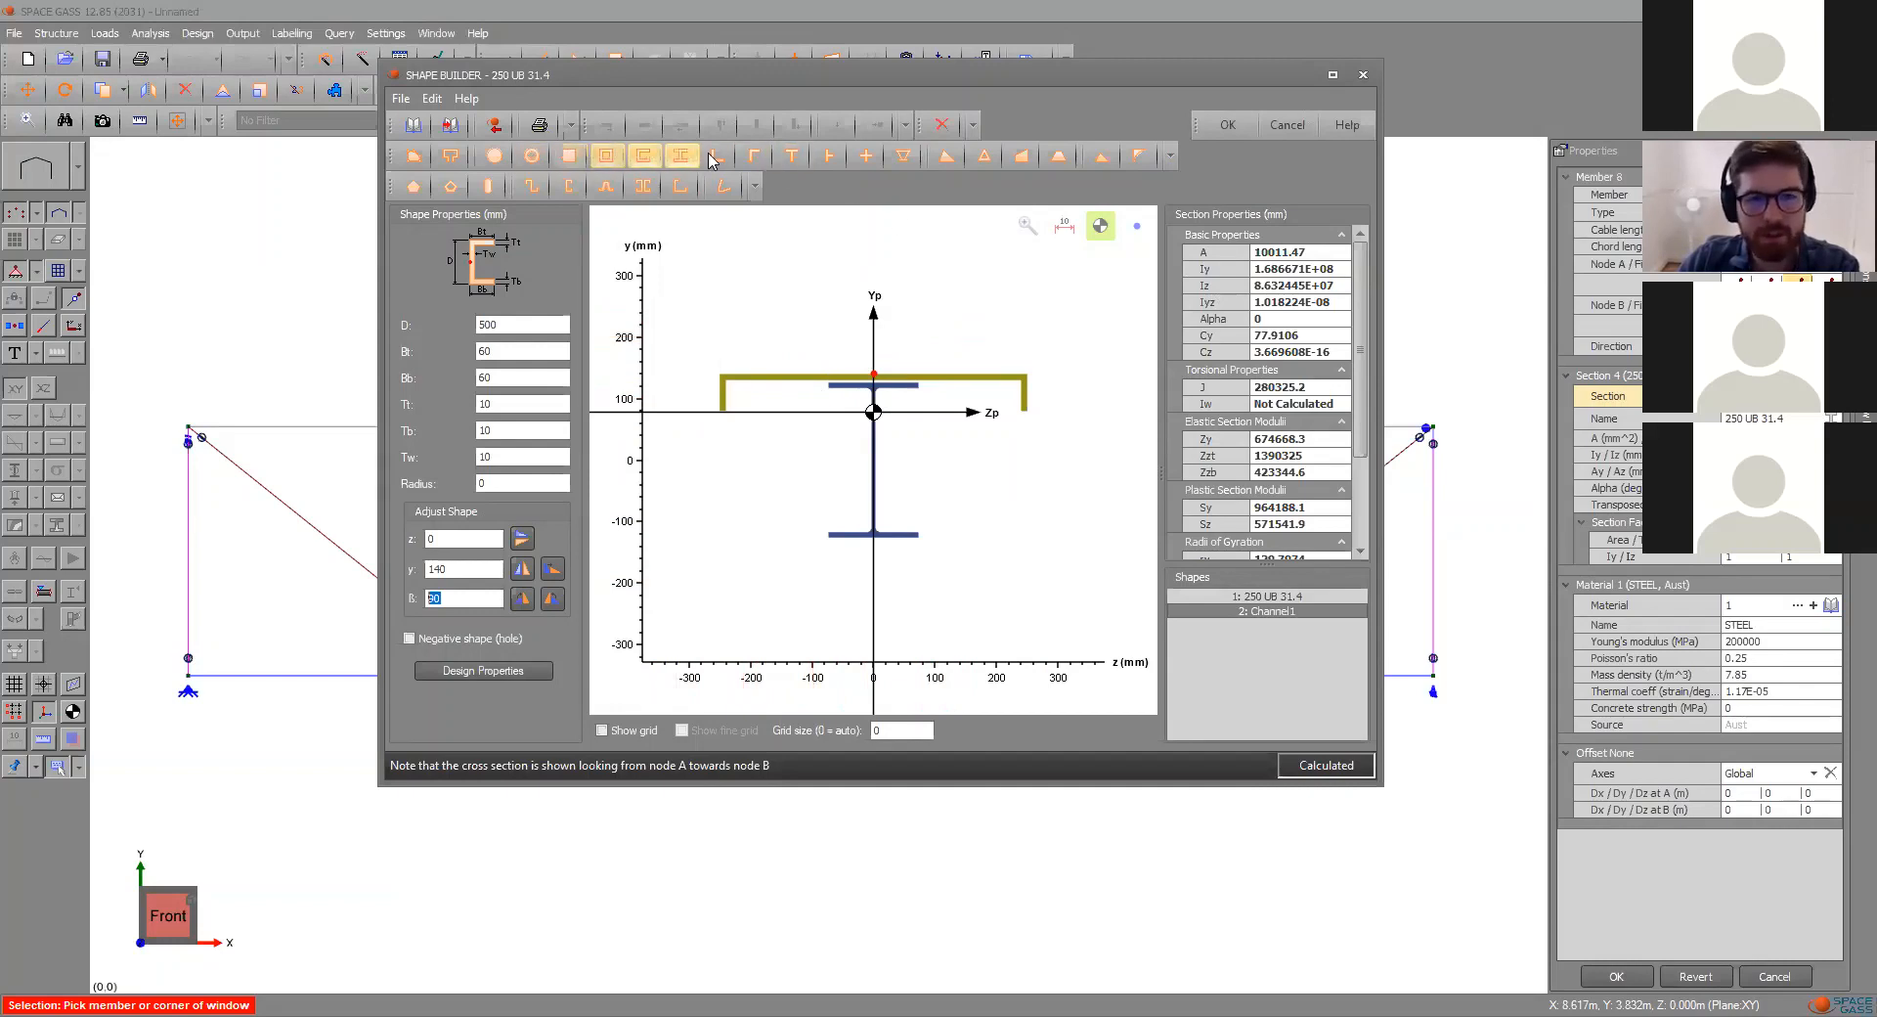
left_click(1288, 127)
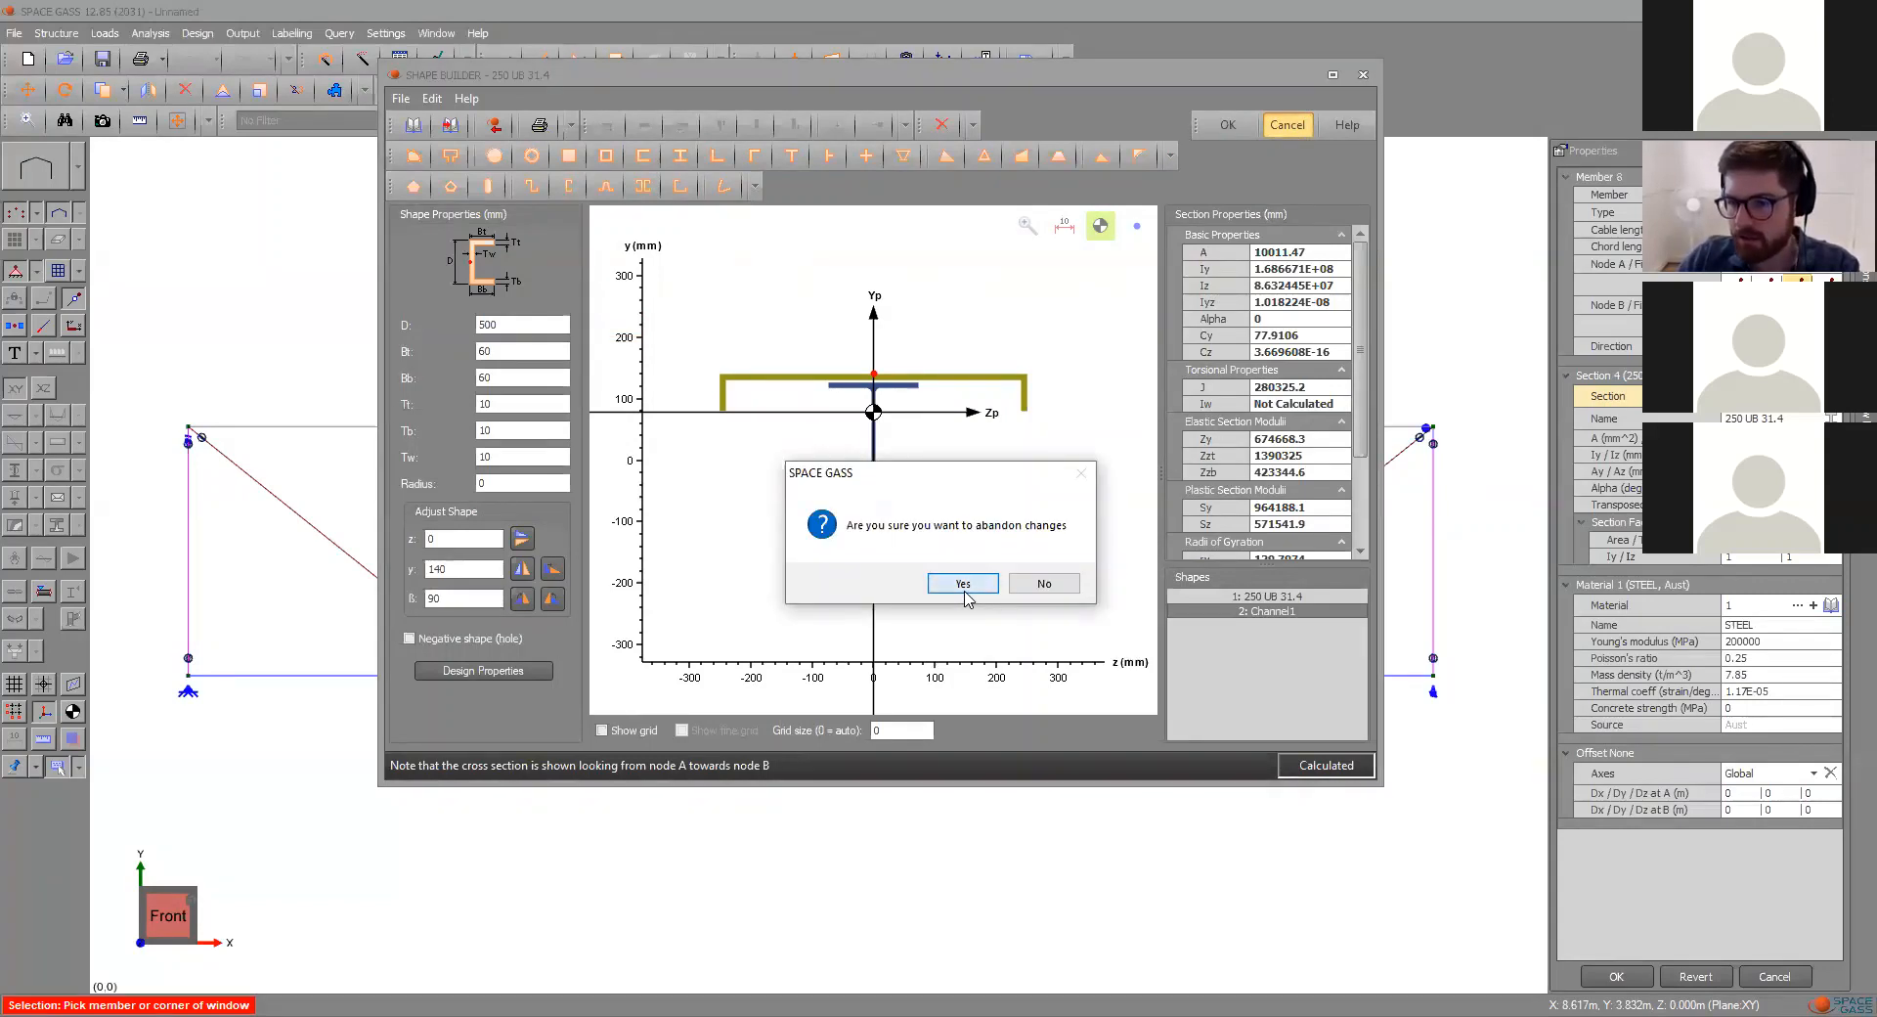
left_click(963, 585)
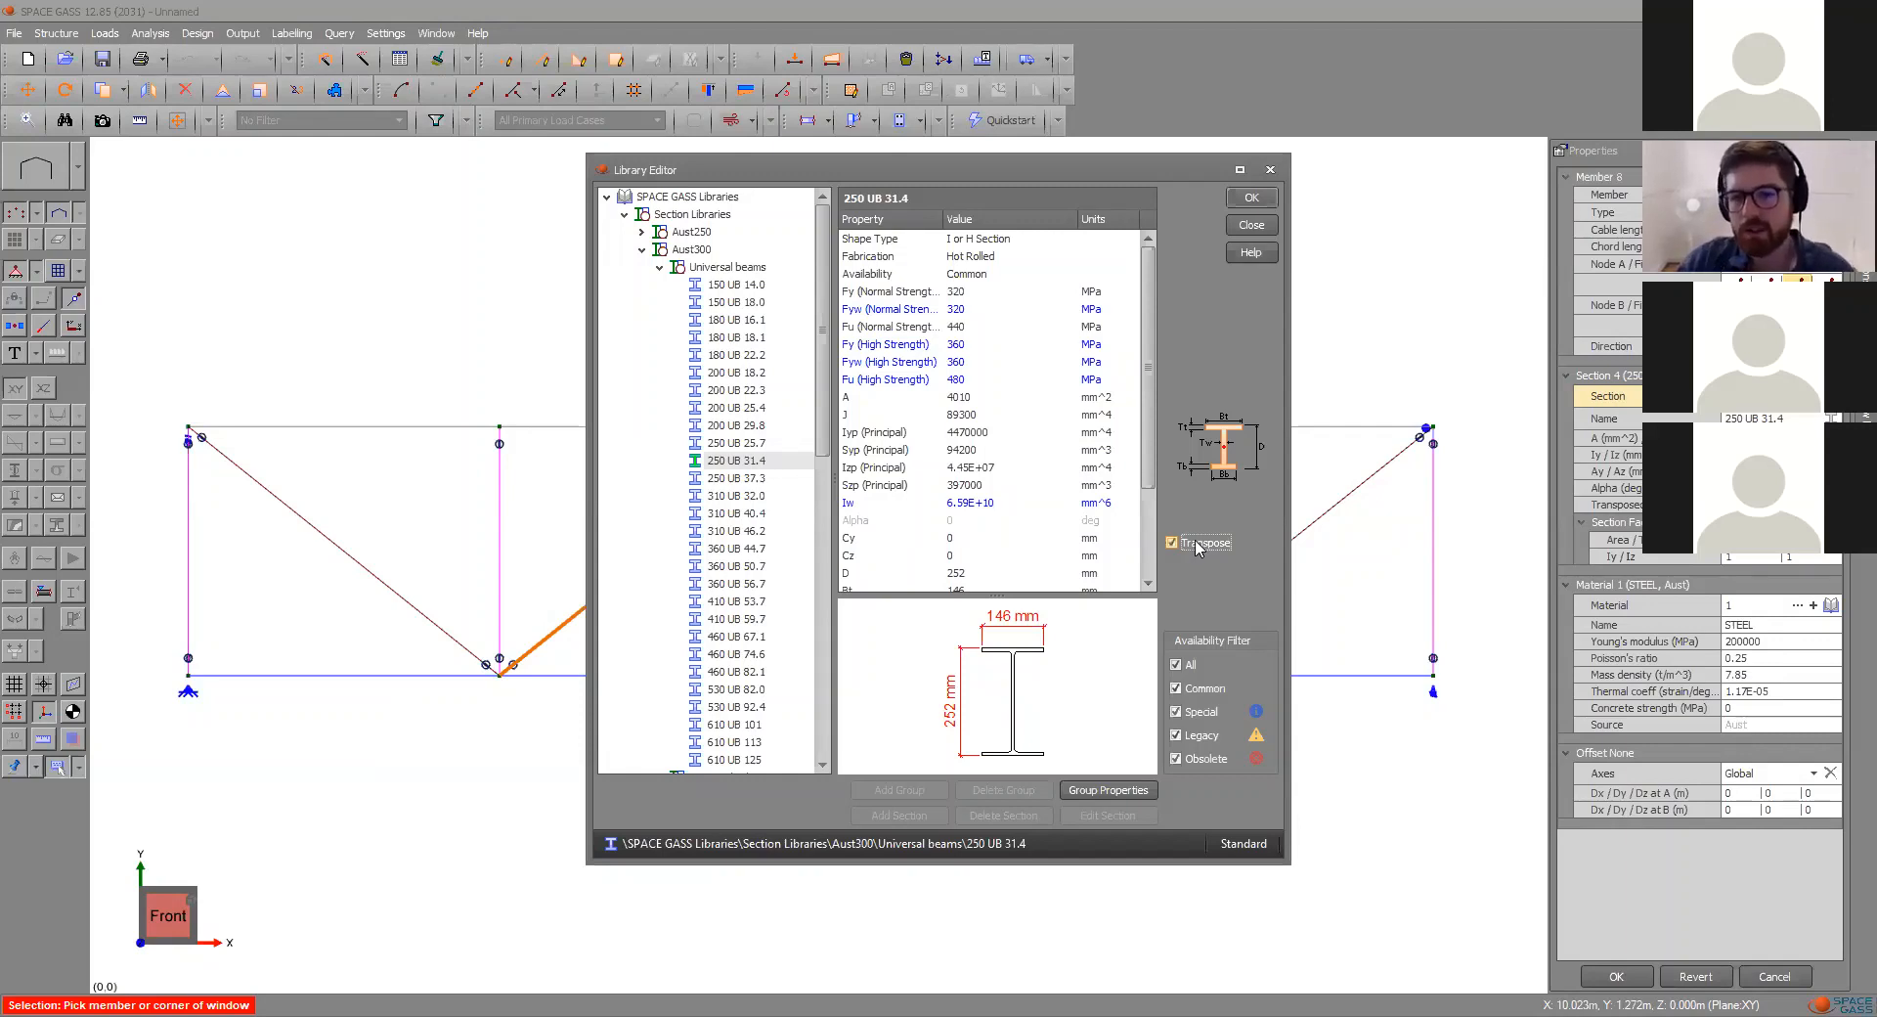
- Apply the transposed 250 UB 31.4 section to the diagonals and show the truss as a rendered model in 3D
left_click(1251, 197)
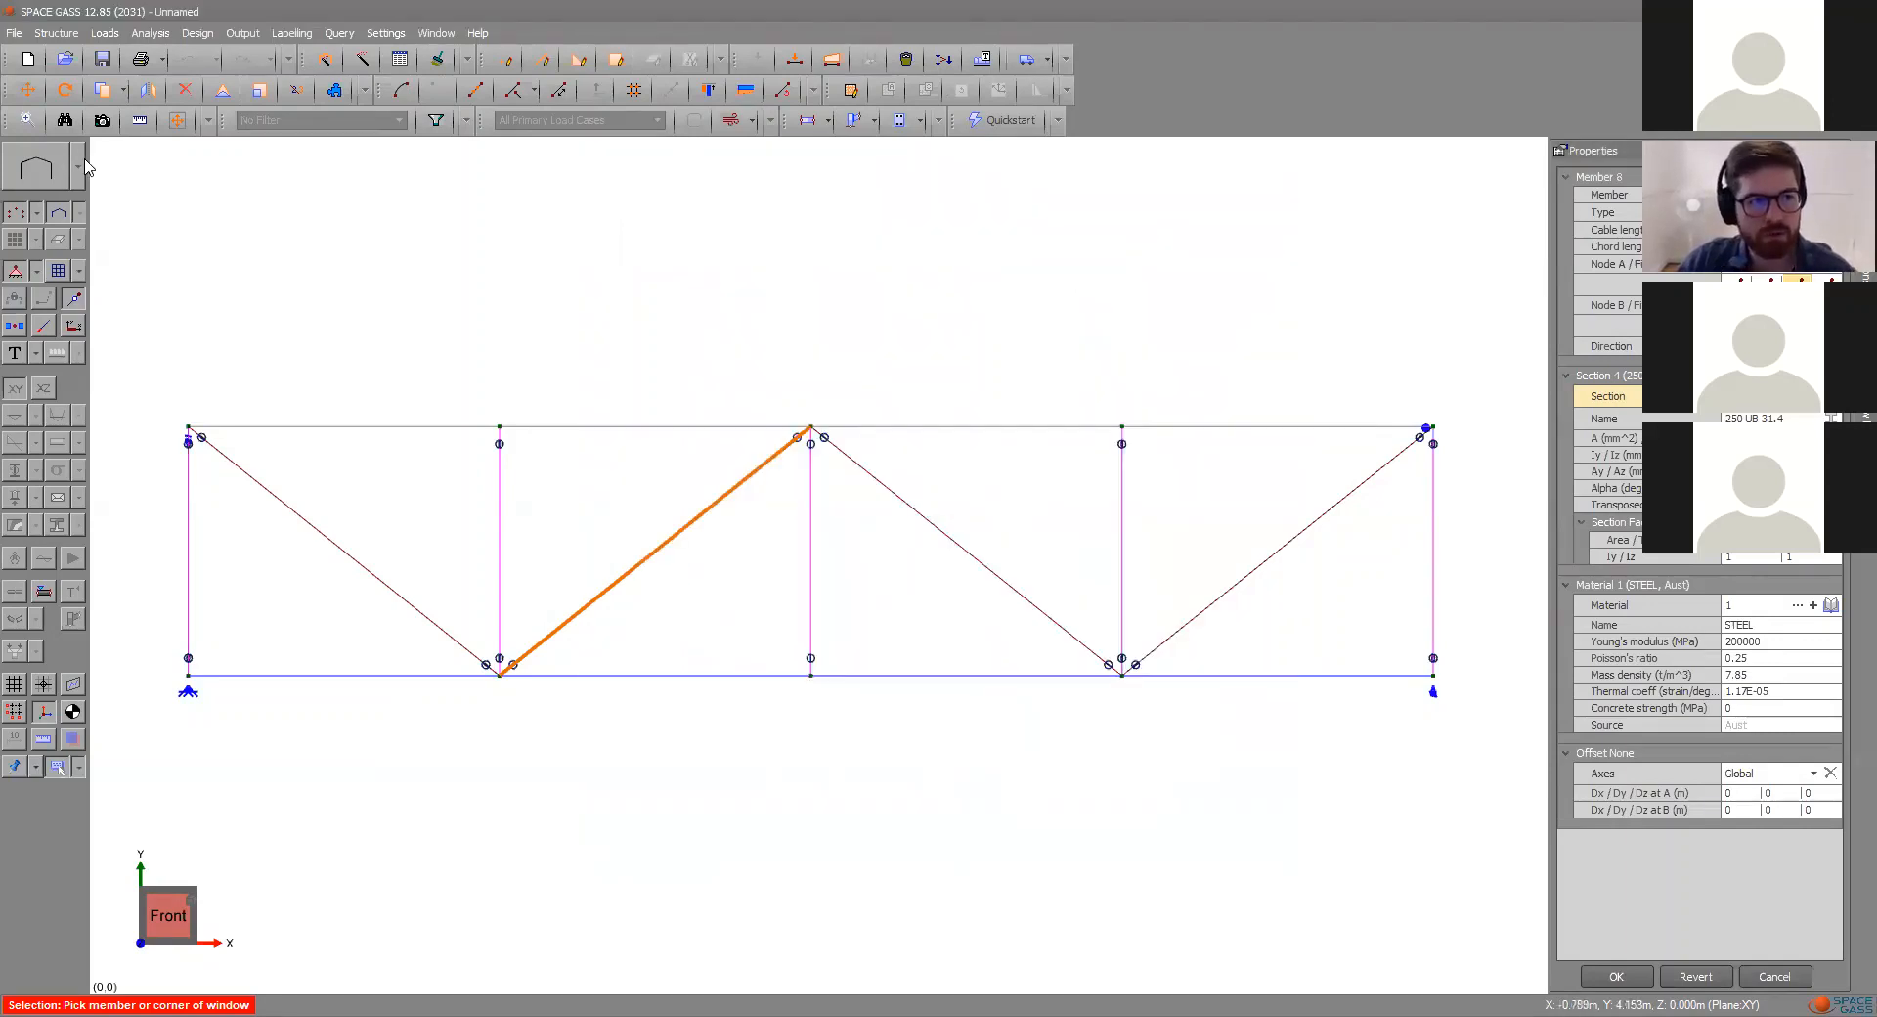
left_click(79, 169)
left_click(76, 253)
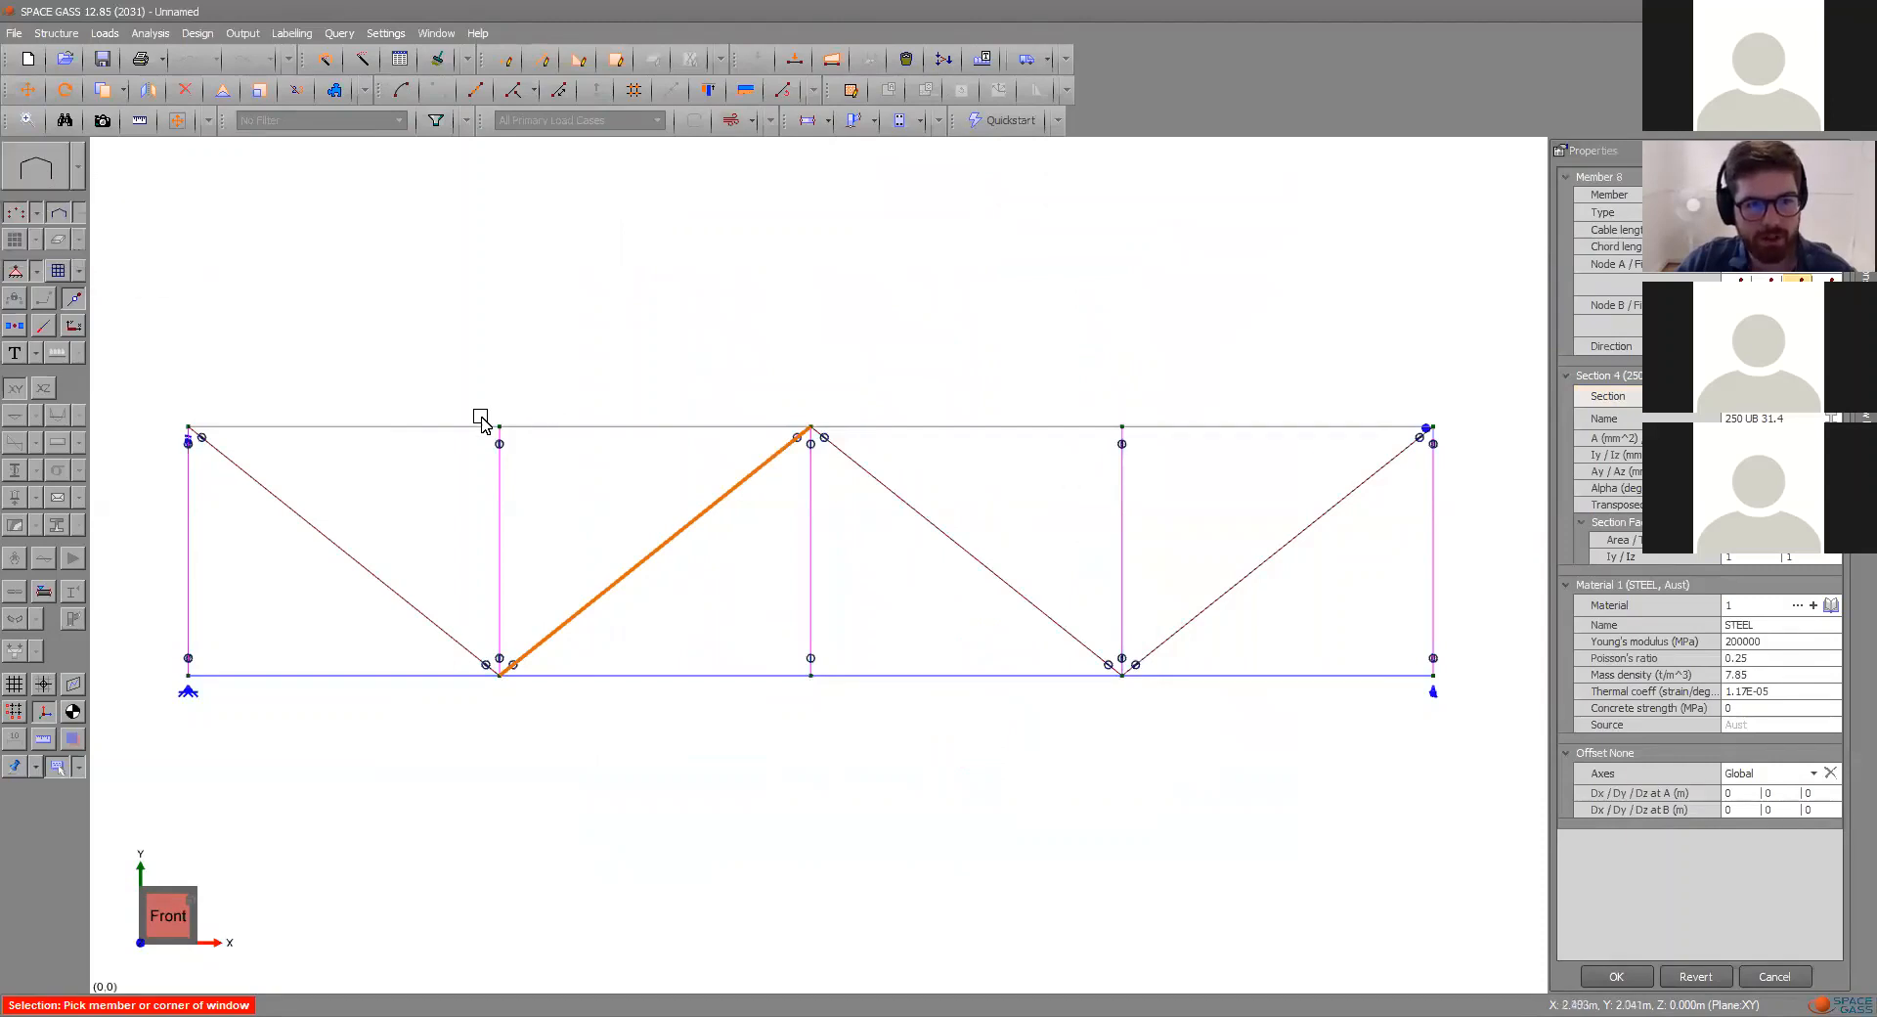
left_click(78, 168)
left_click(64, 207)
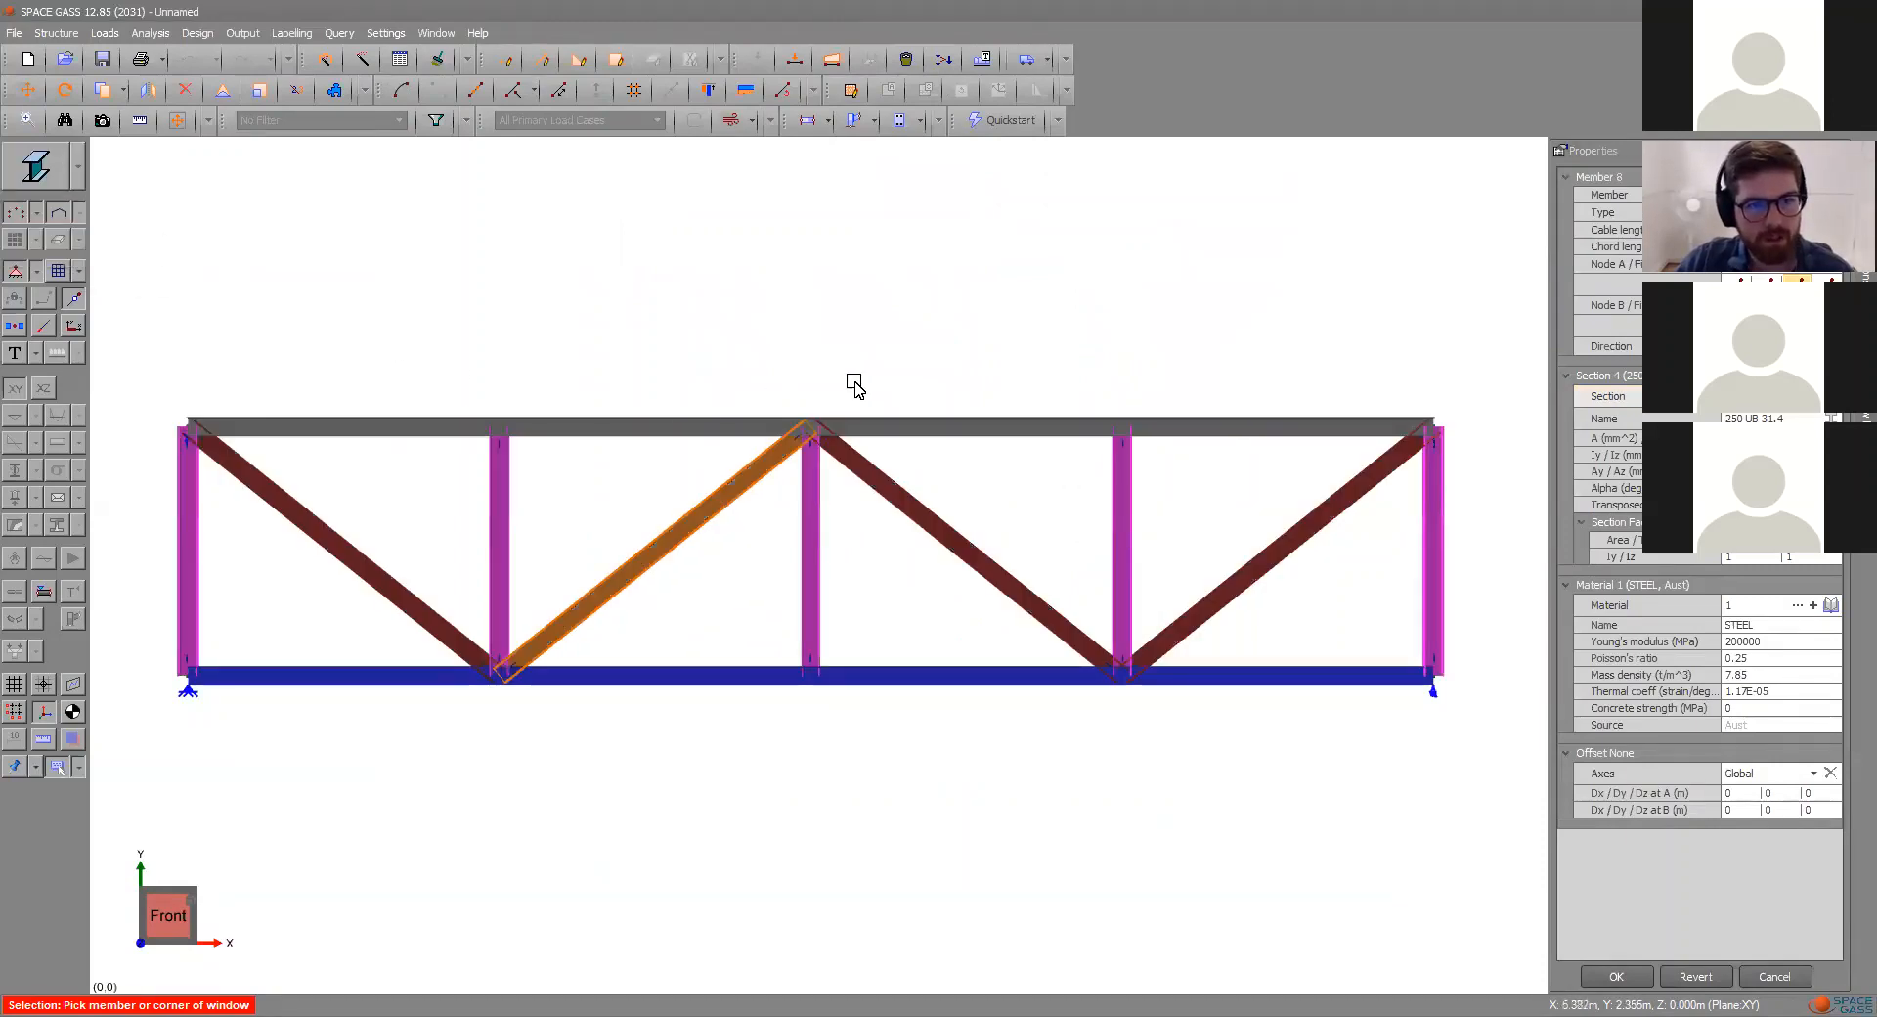
middle_click_drag(913, 519, 1174, 538)
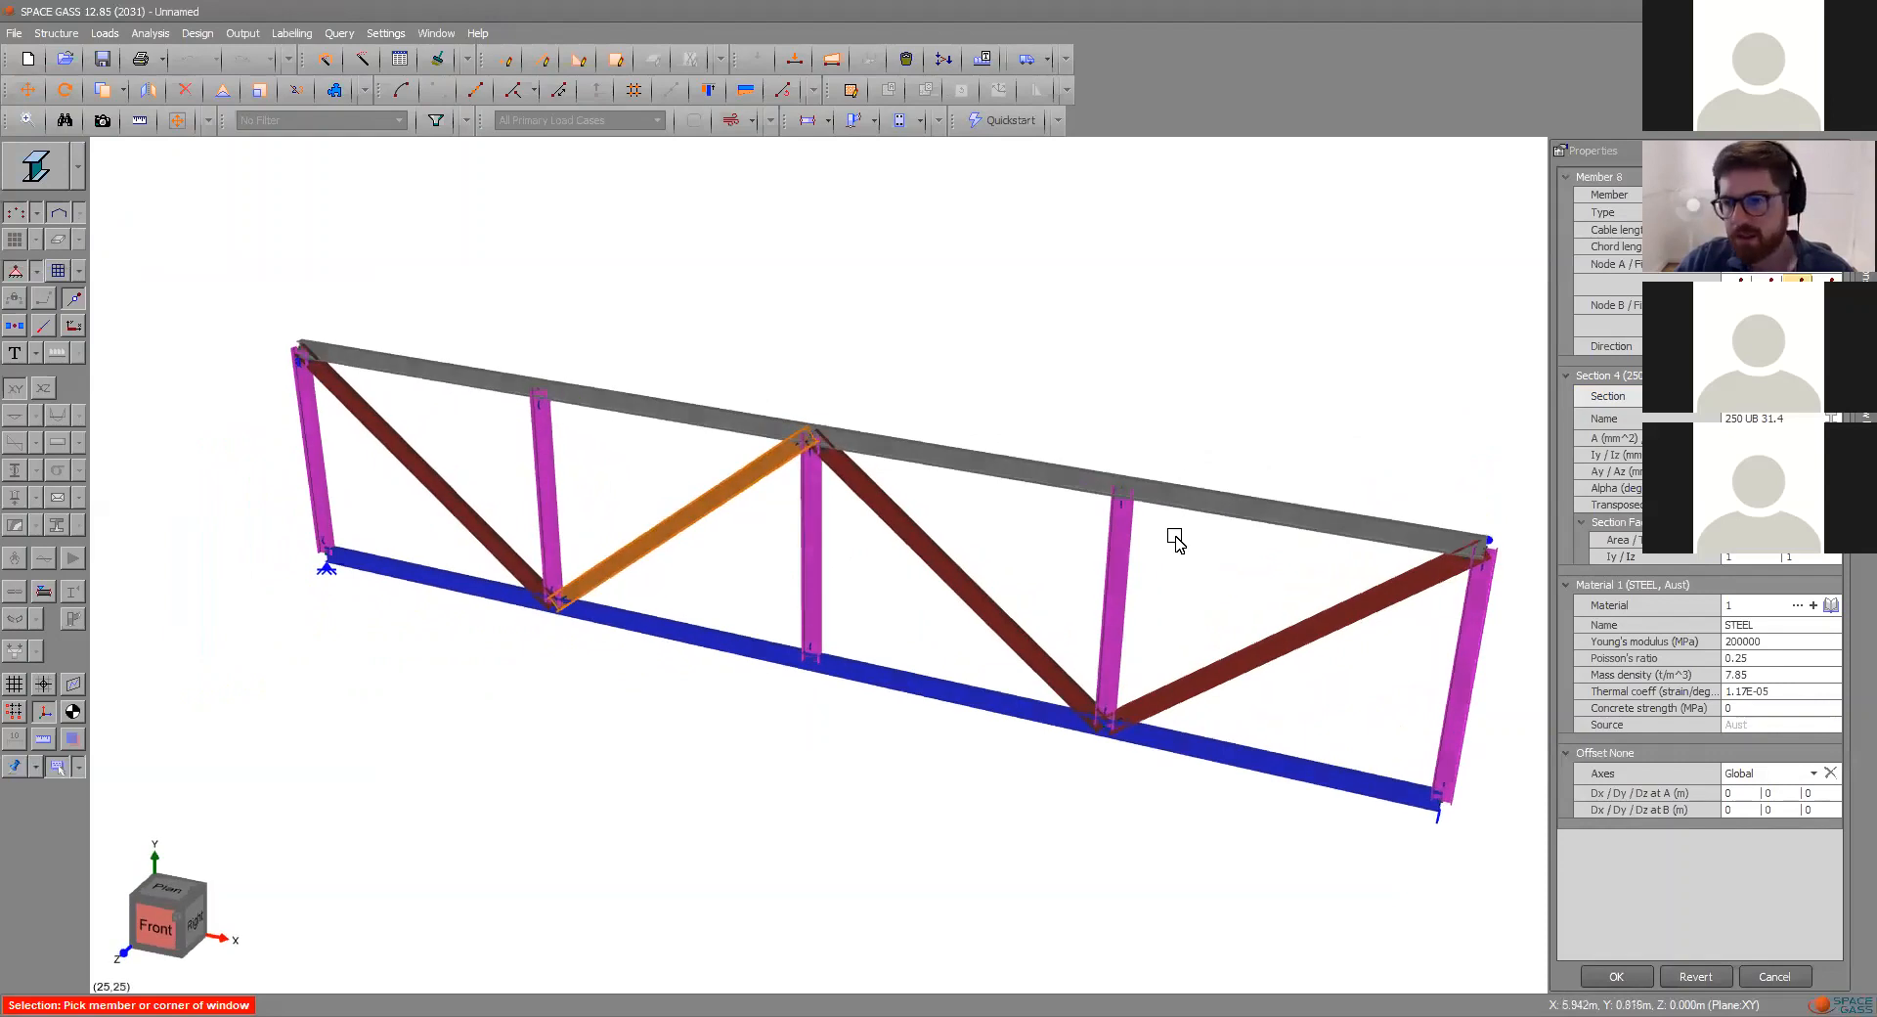
scroll(792, 347, "down", 4)
scroll(1147, 413, "up", 2)
scroll(902, 406, "up", 3)
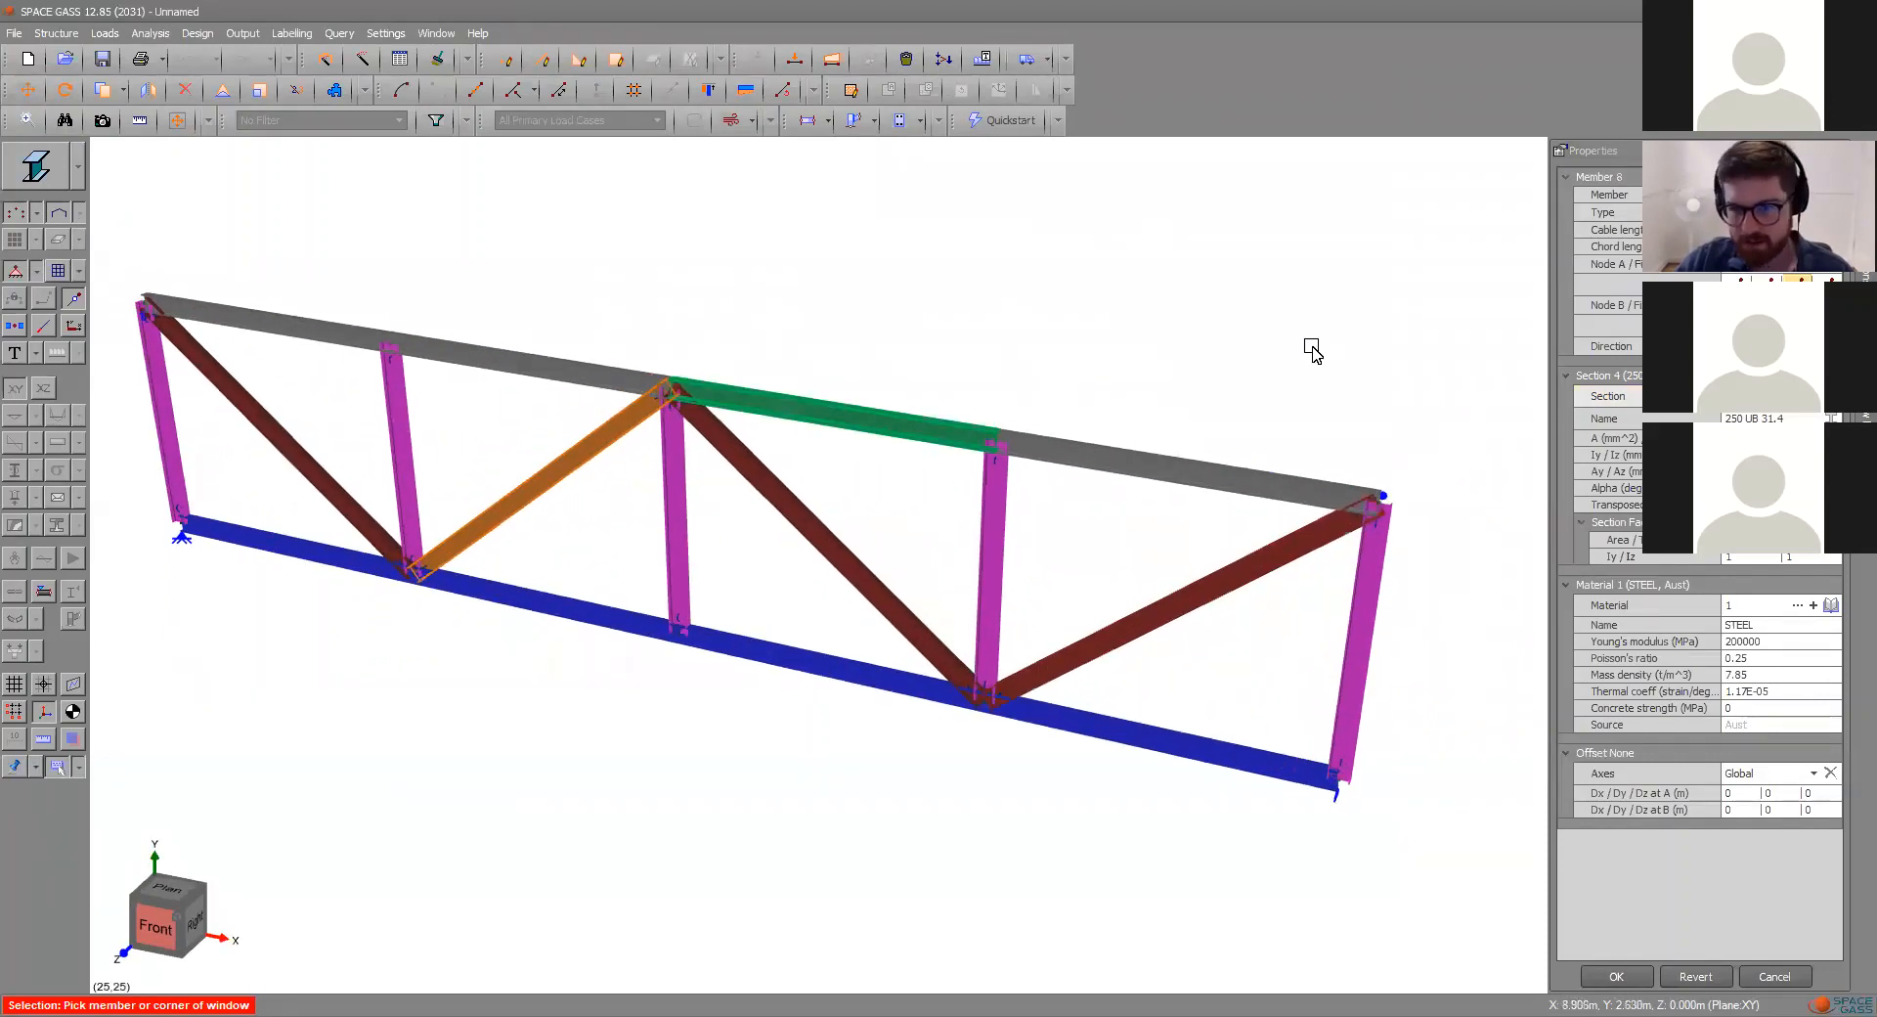
key("Escape")
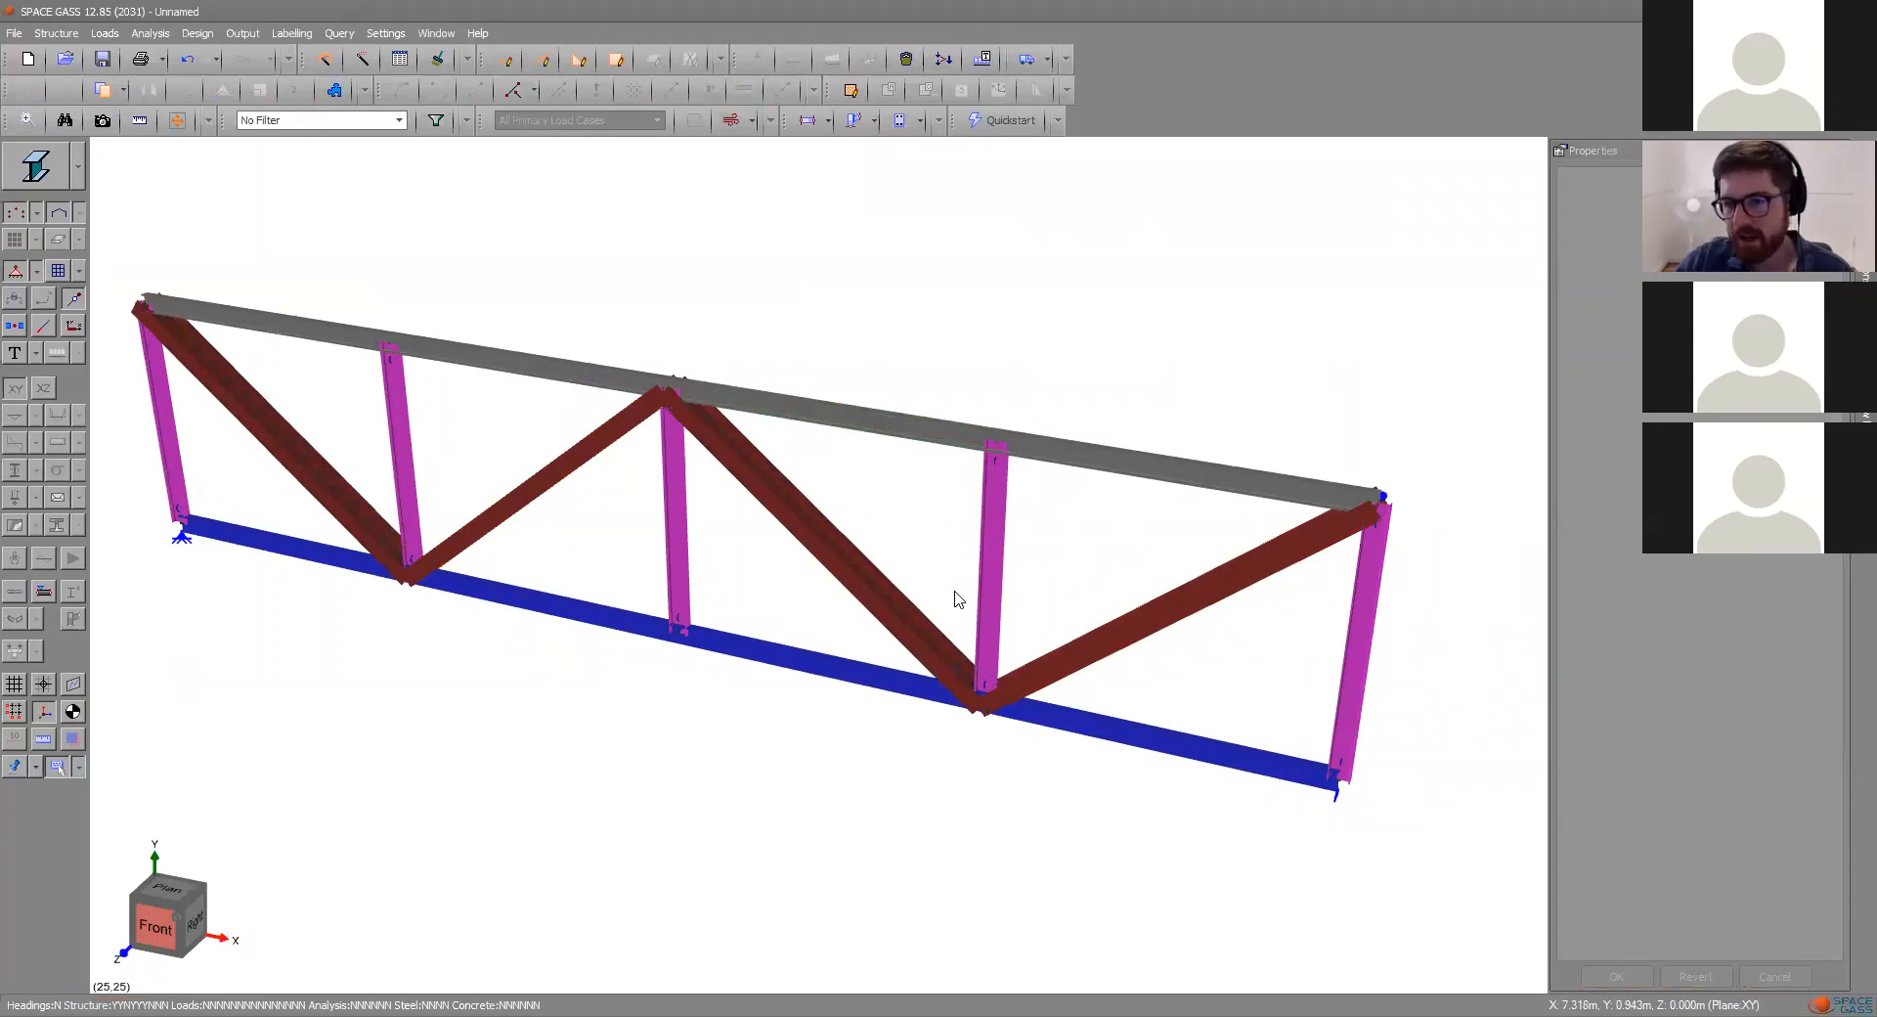
- Turn off Transpose for the 250 UB 31.4 section through the diagonal nearest the roller support
left_click(1173, 607)
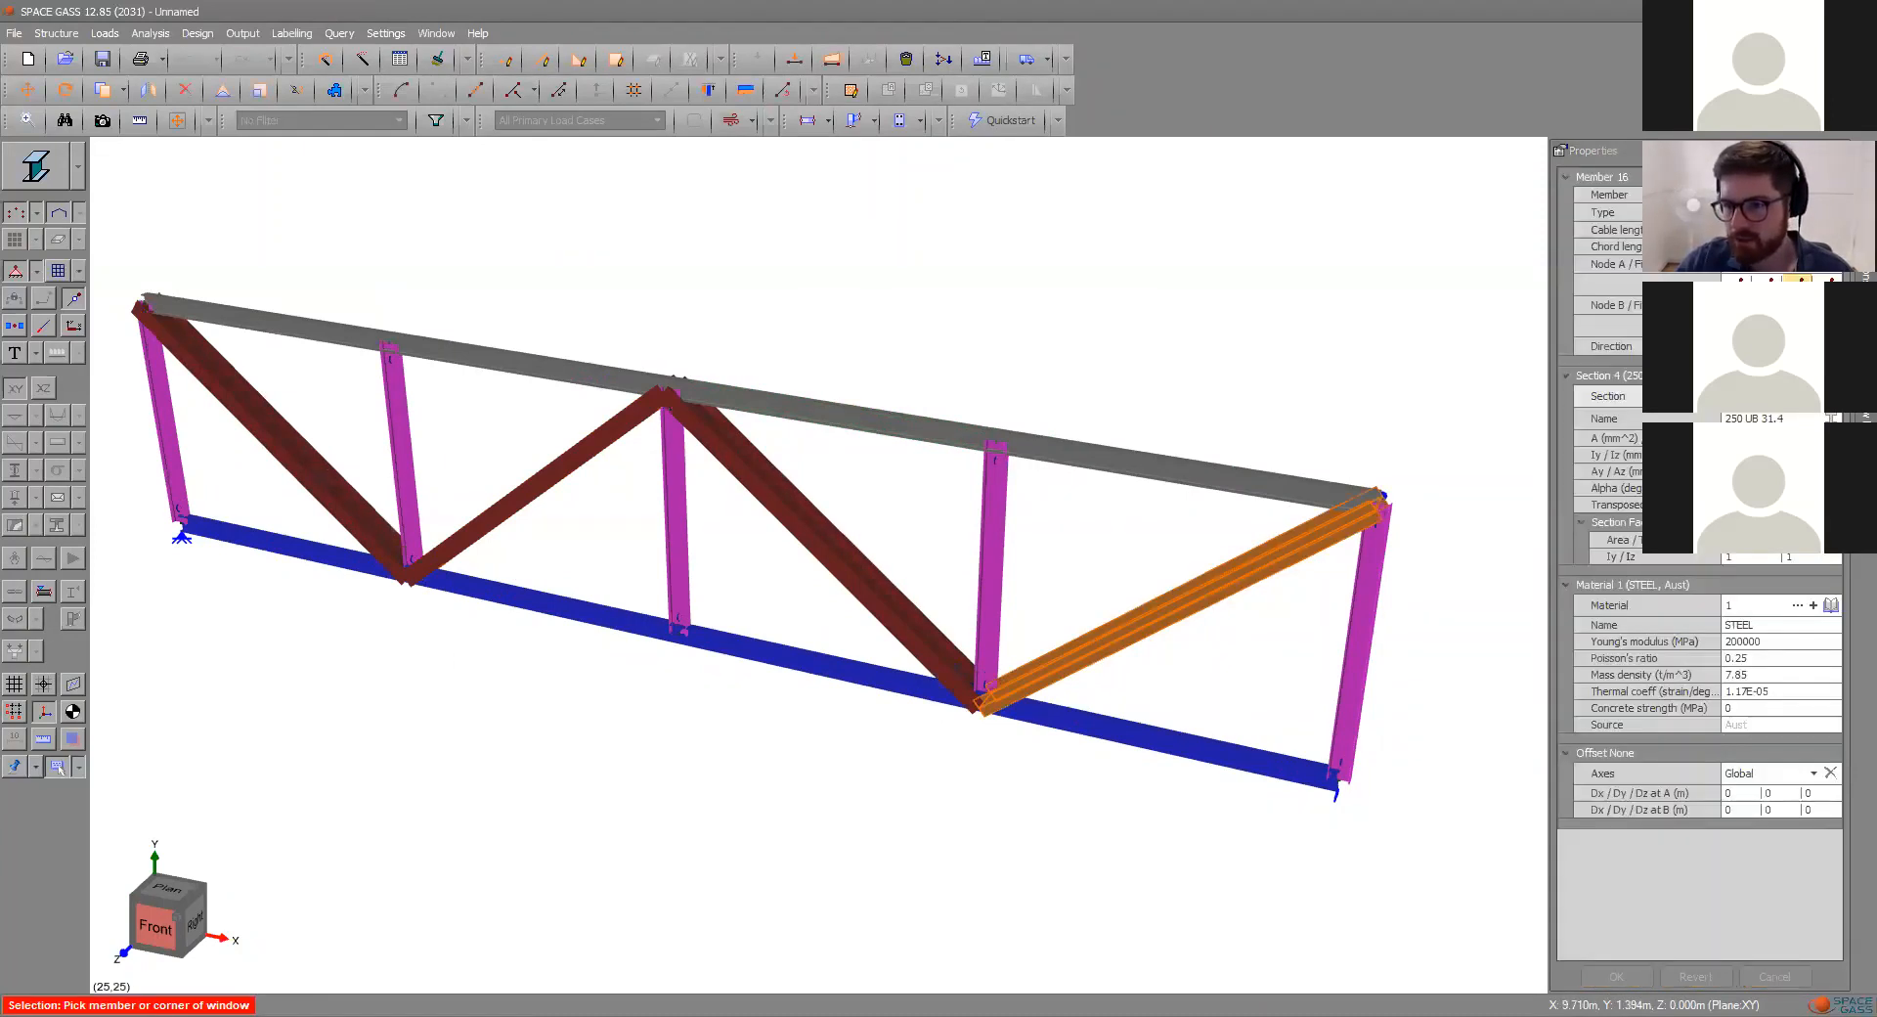
left_click(1831, 396)
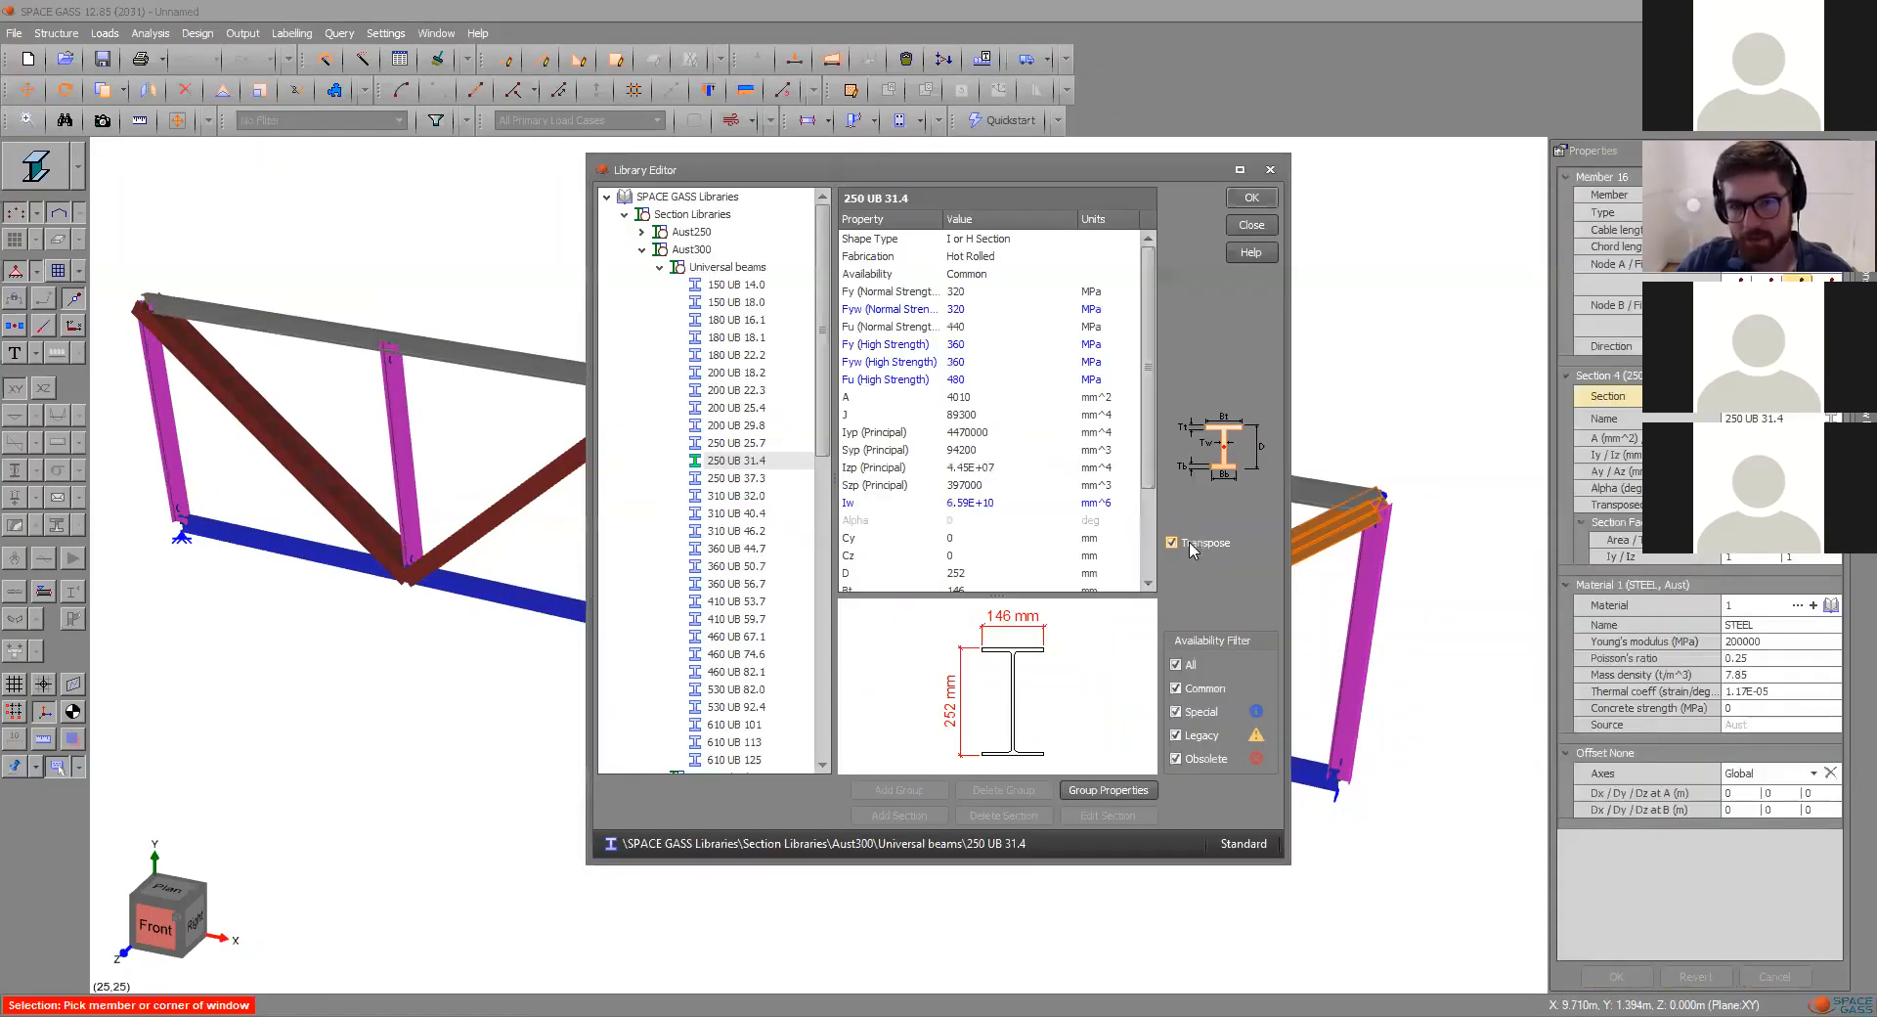
left_click(1190, 545)
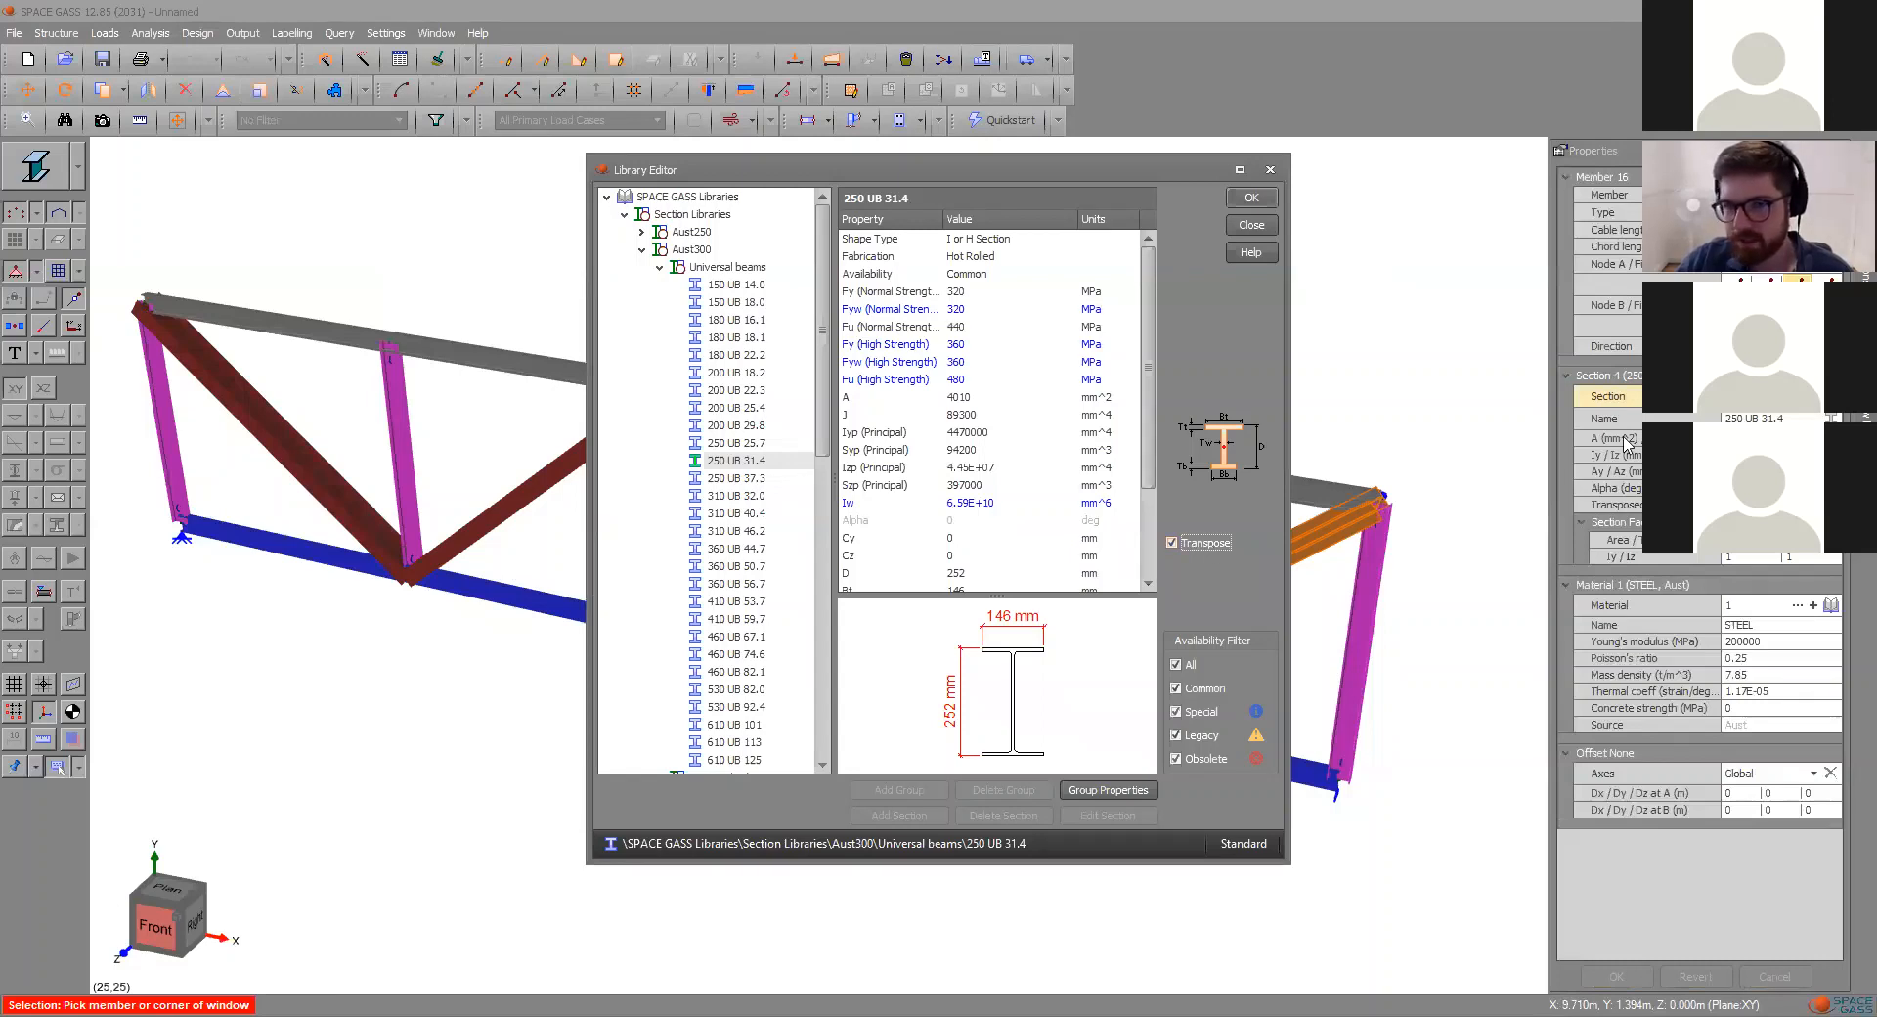
left_click(1266, 203)
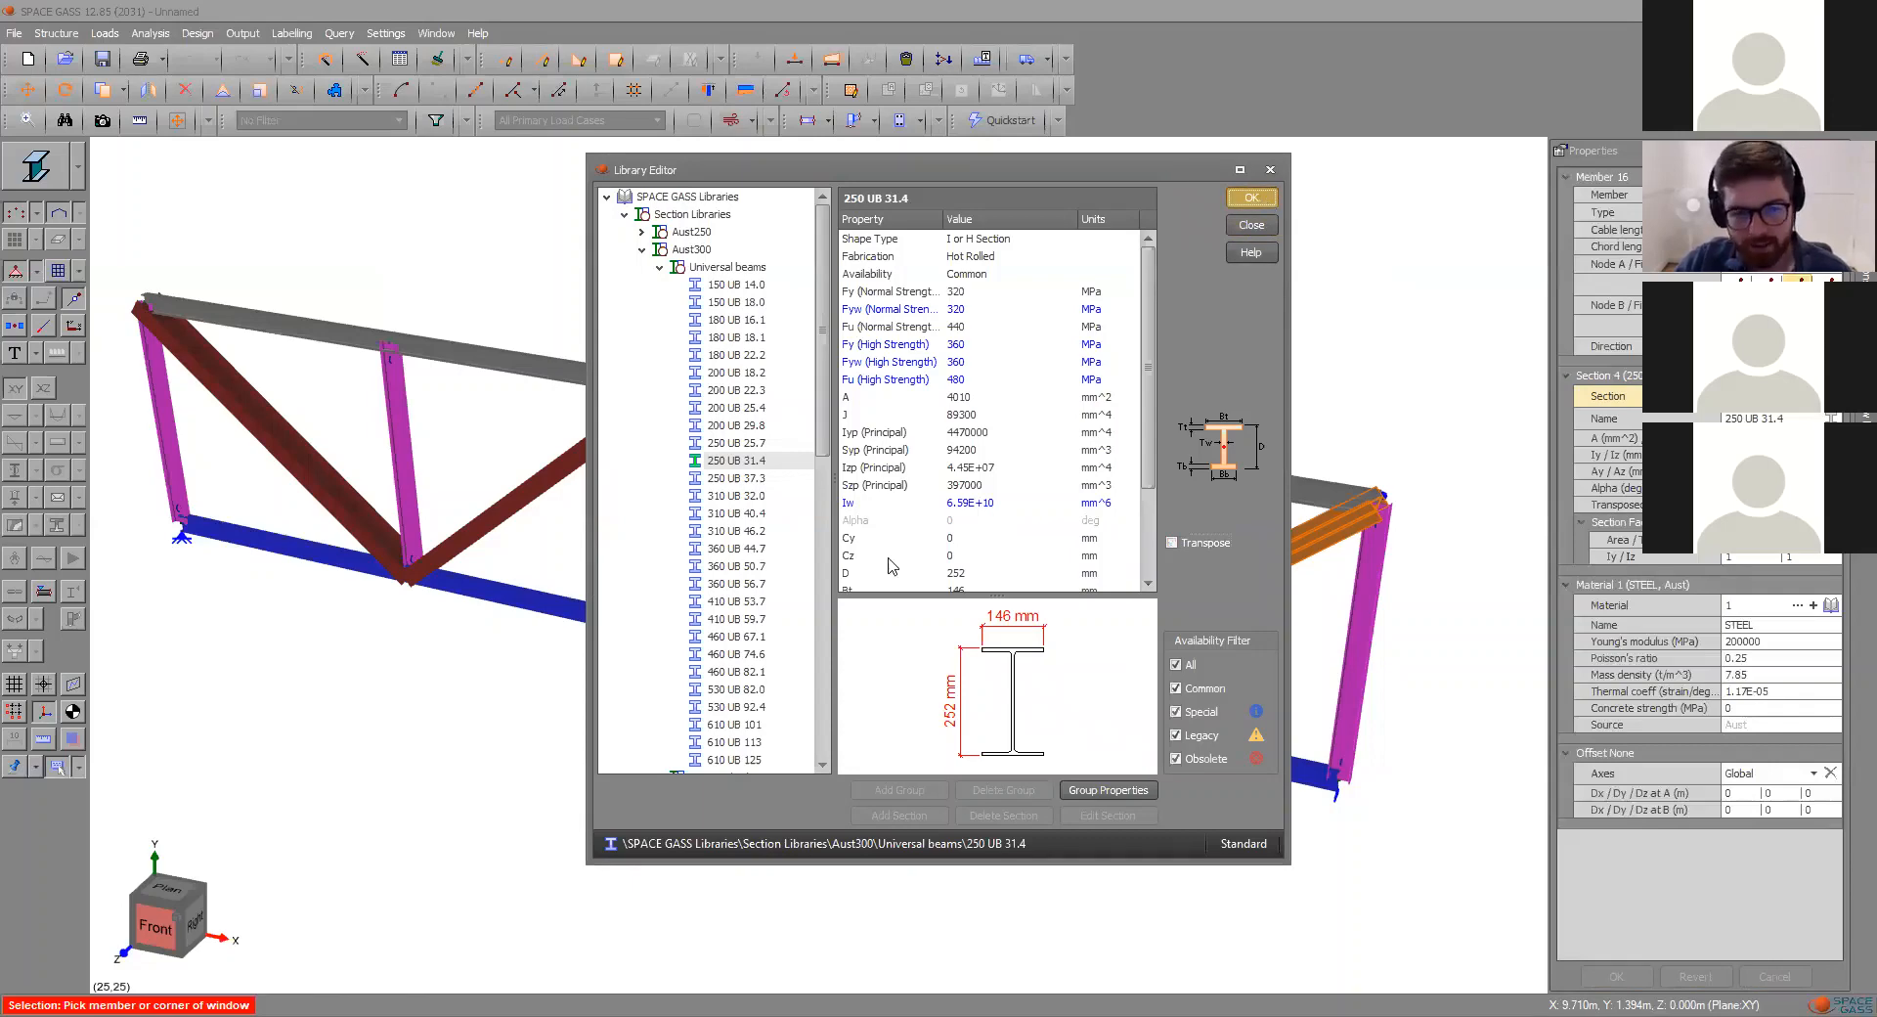
- Set the direction angle of the diagonal just past midspan, on the roller support side, to 90 degrees
scroll(801, 538, "up", 5)
scroll(791, 524, "up", 2)
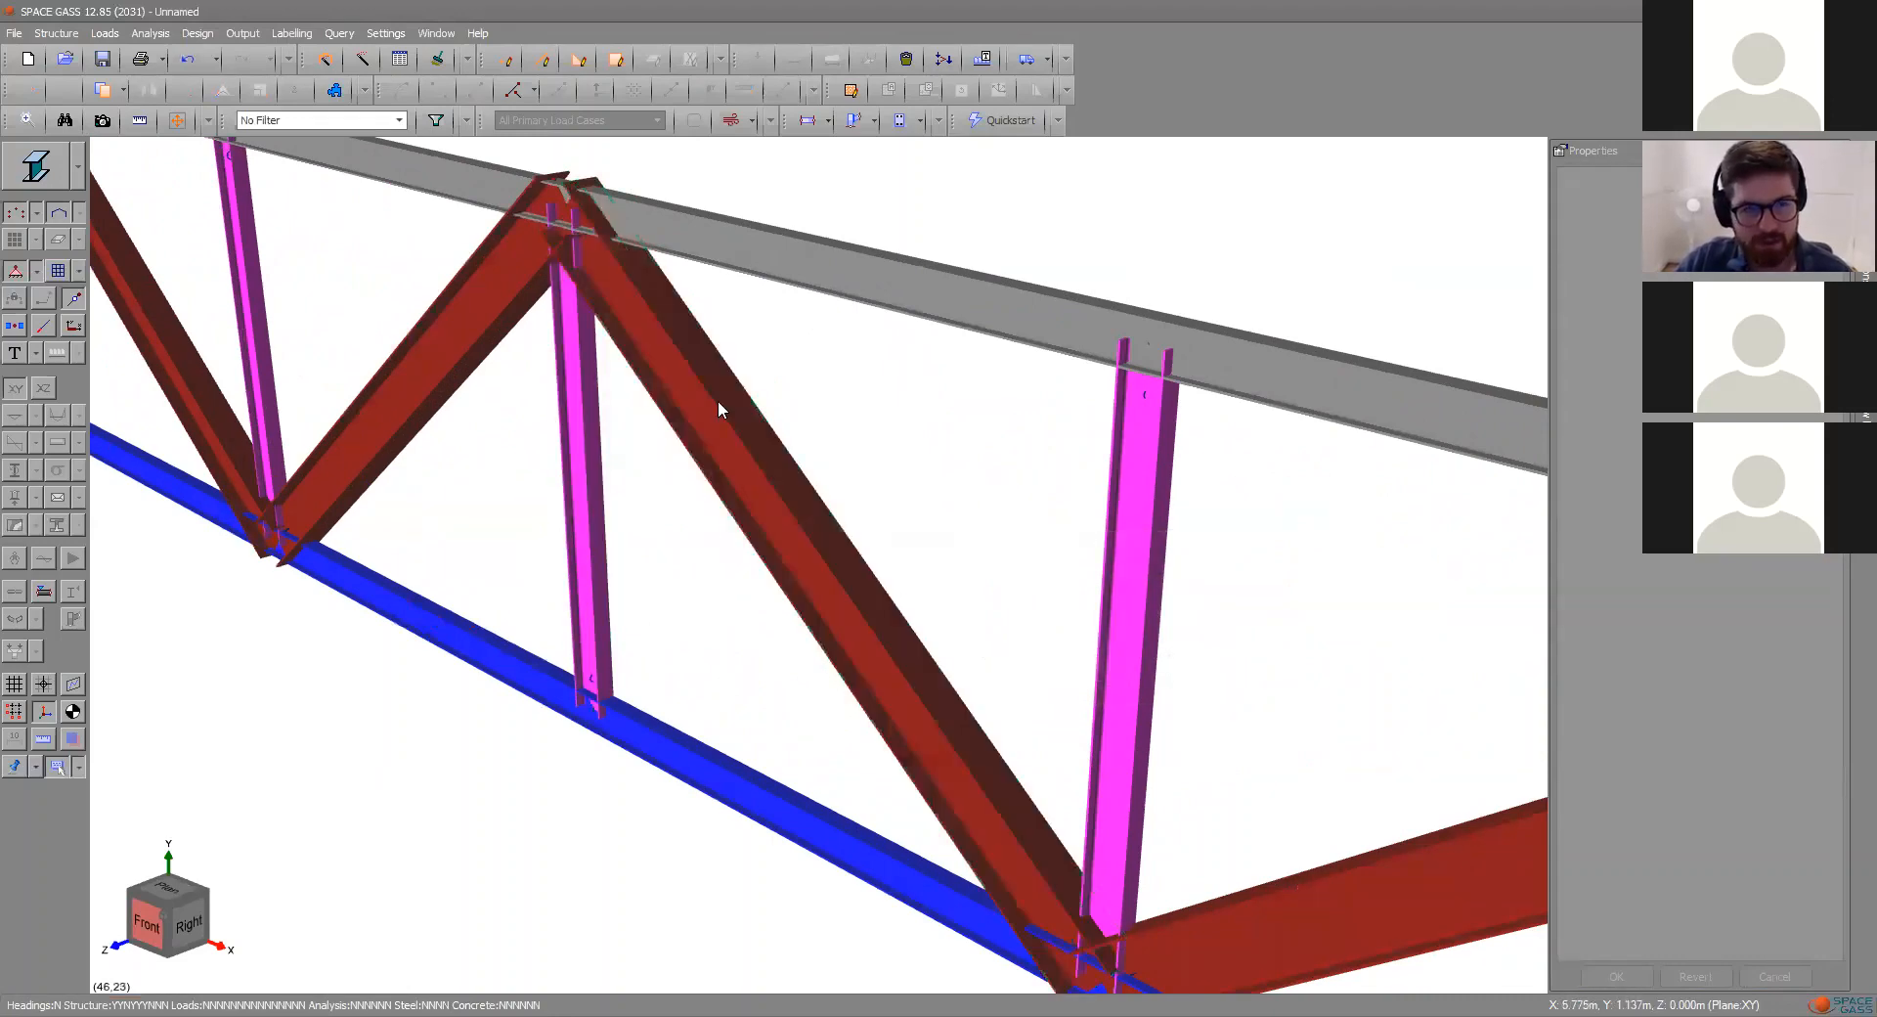
left_click(637, 278)
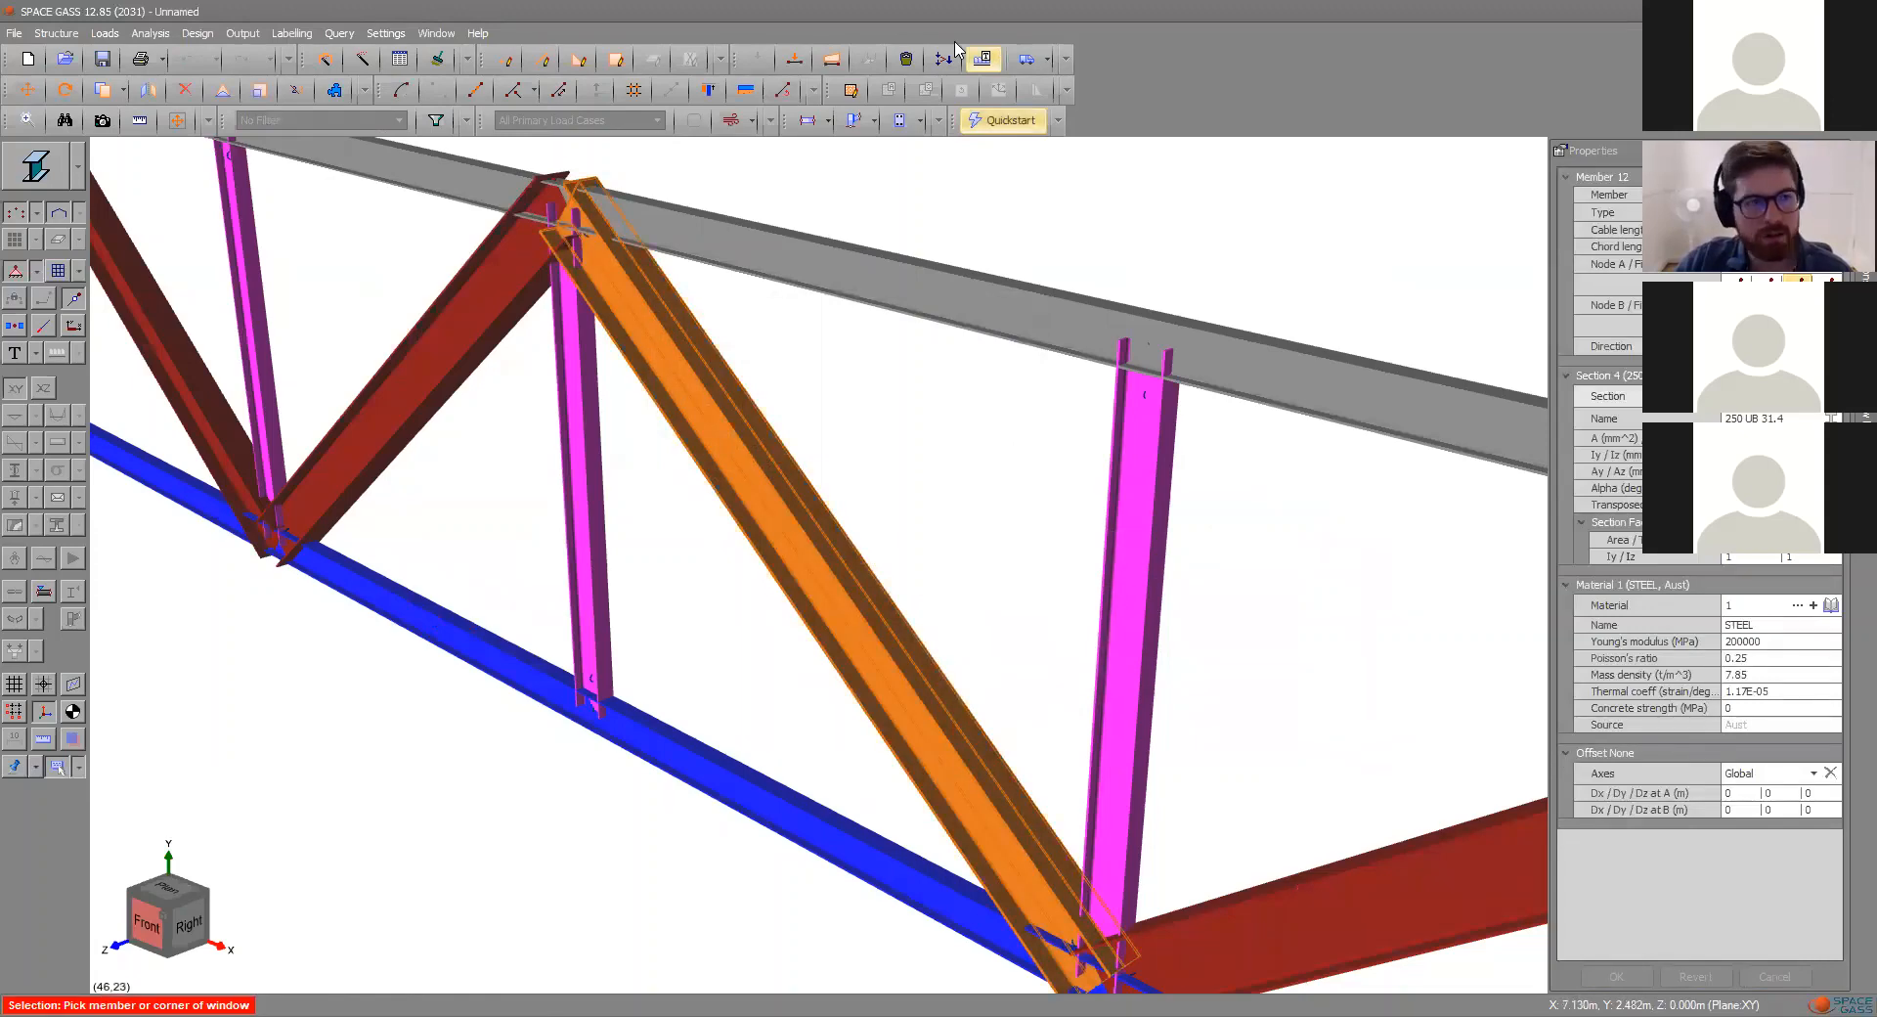
scroll(704, 278, "down", 4)
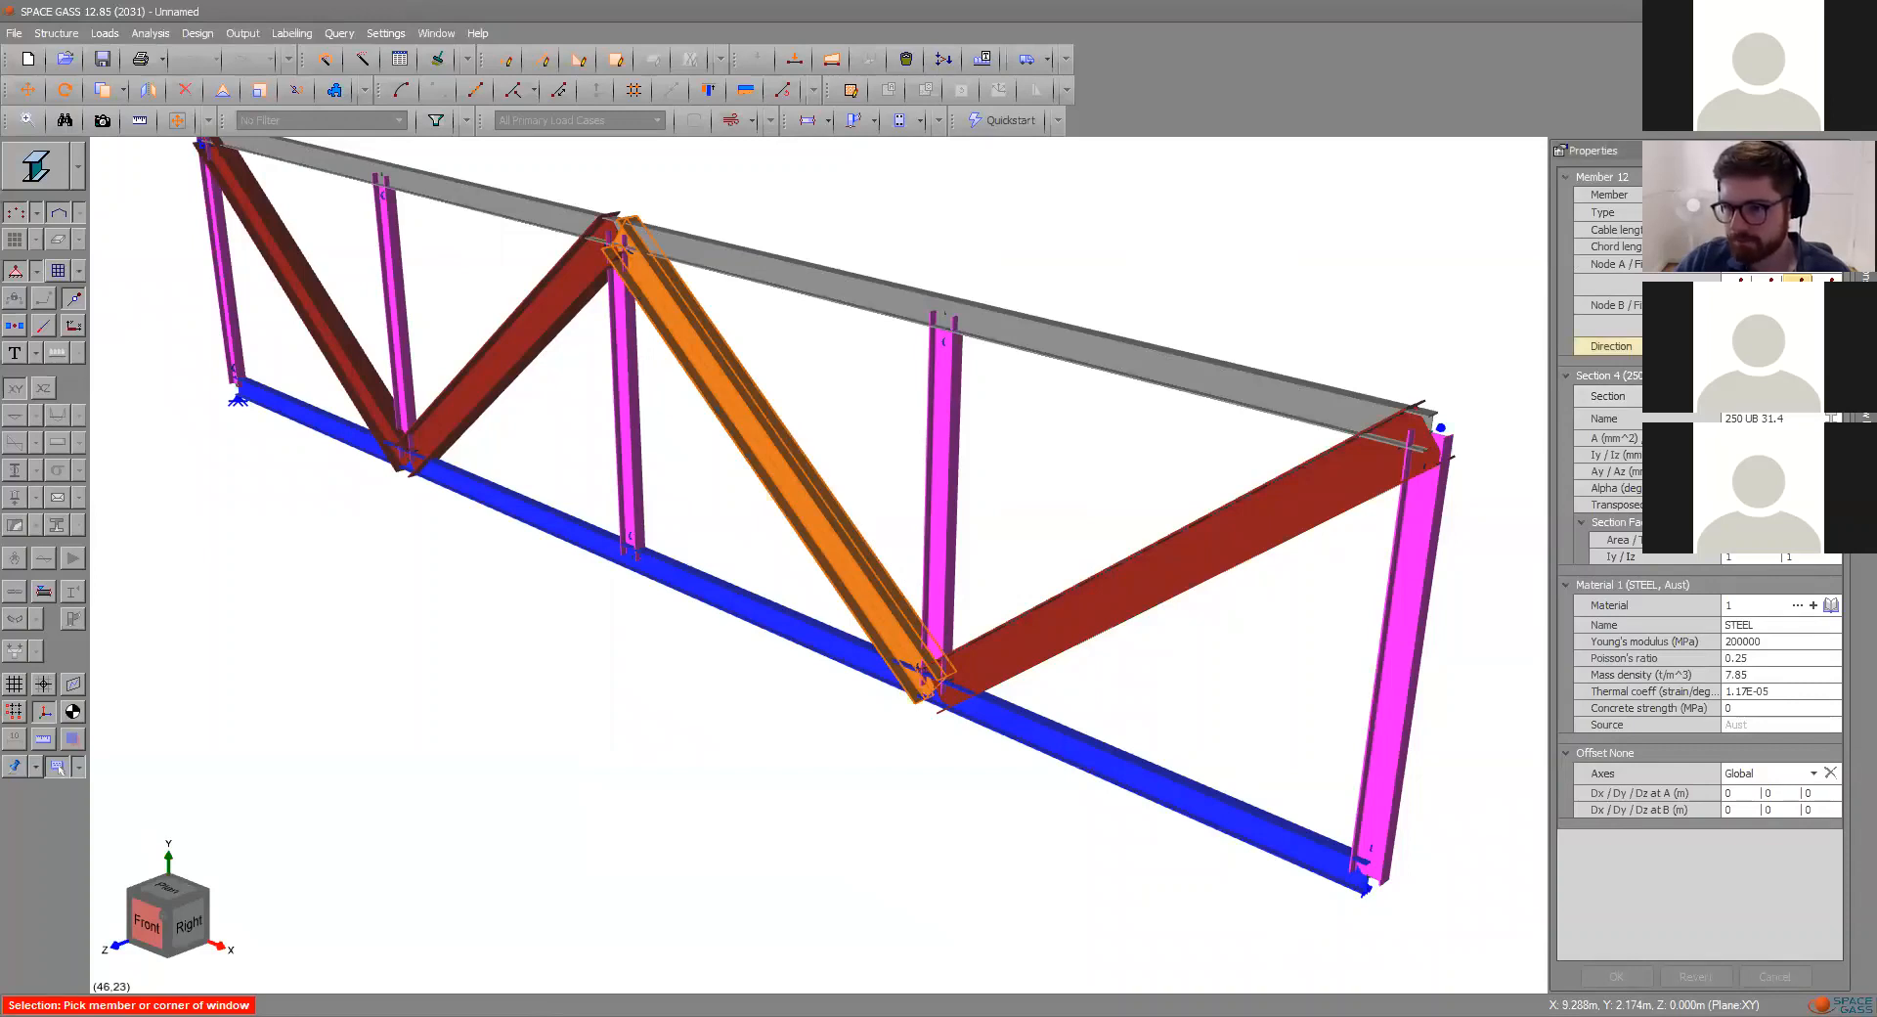
type("90")
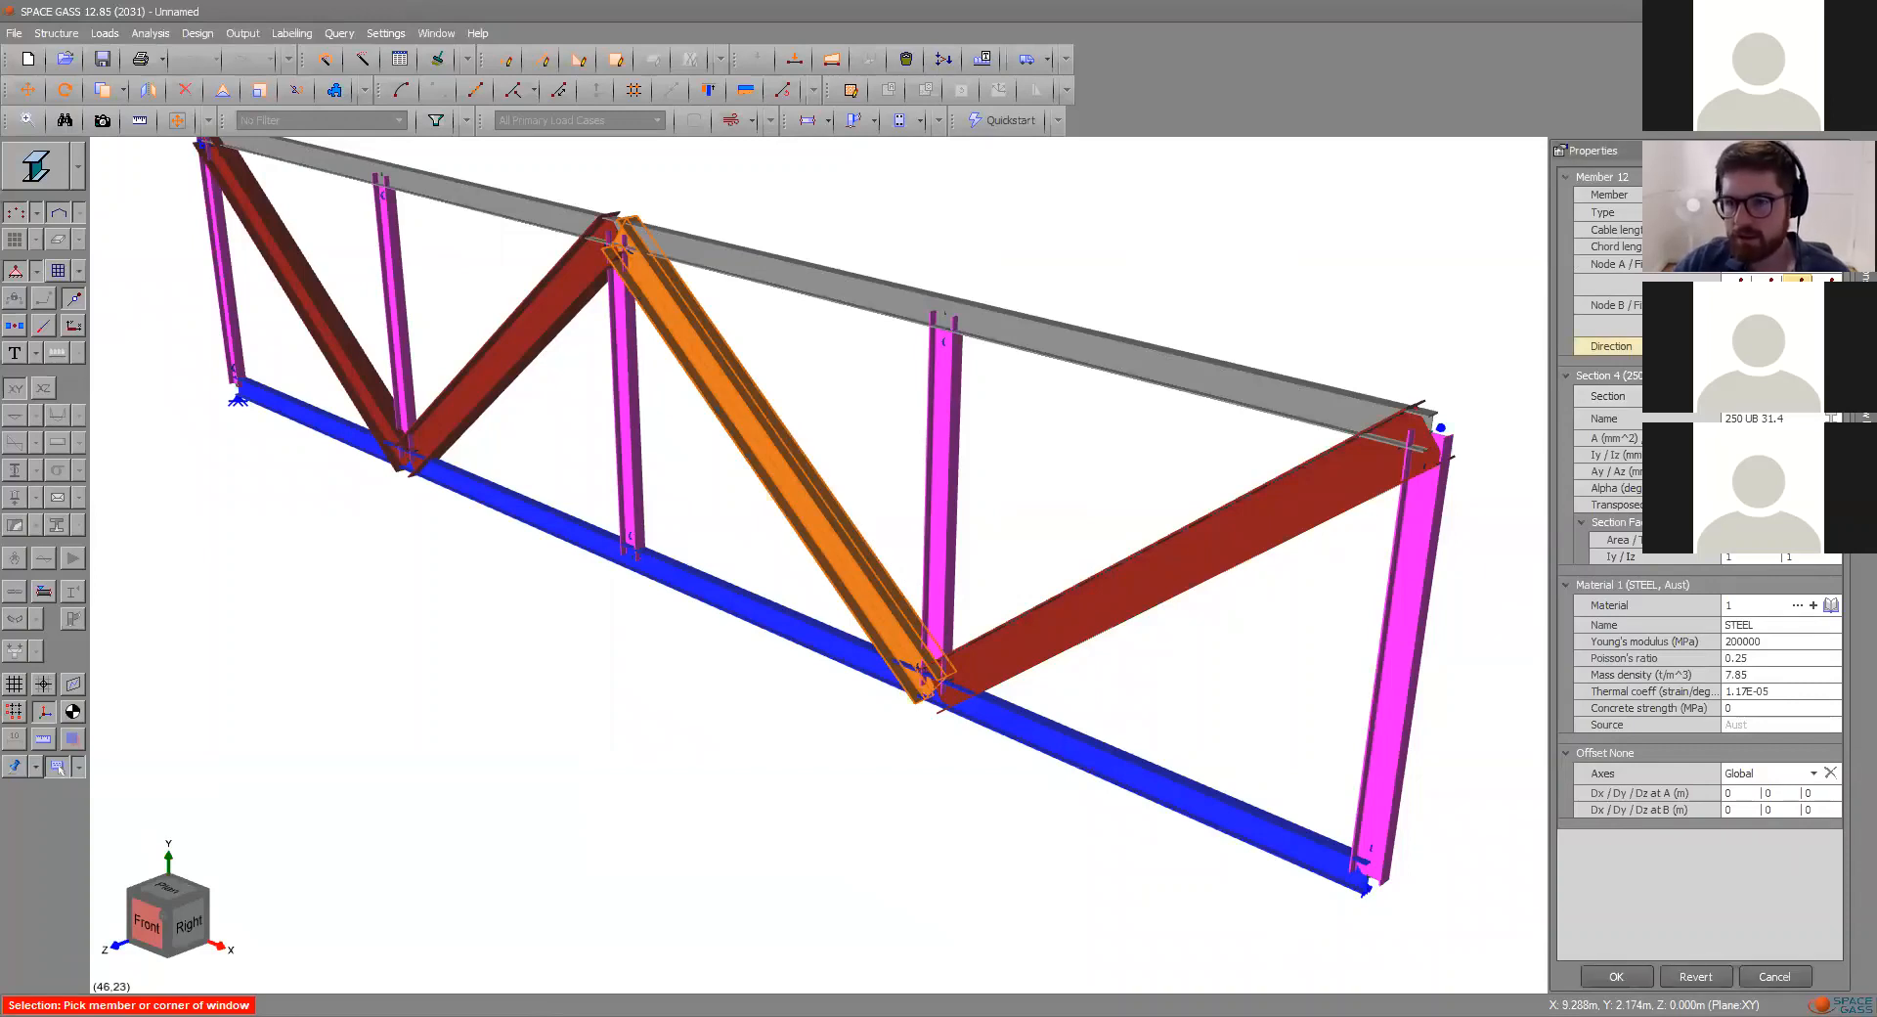
left_click(1618, 977)
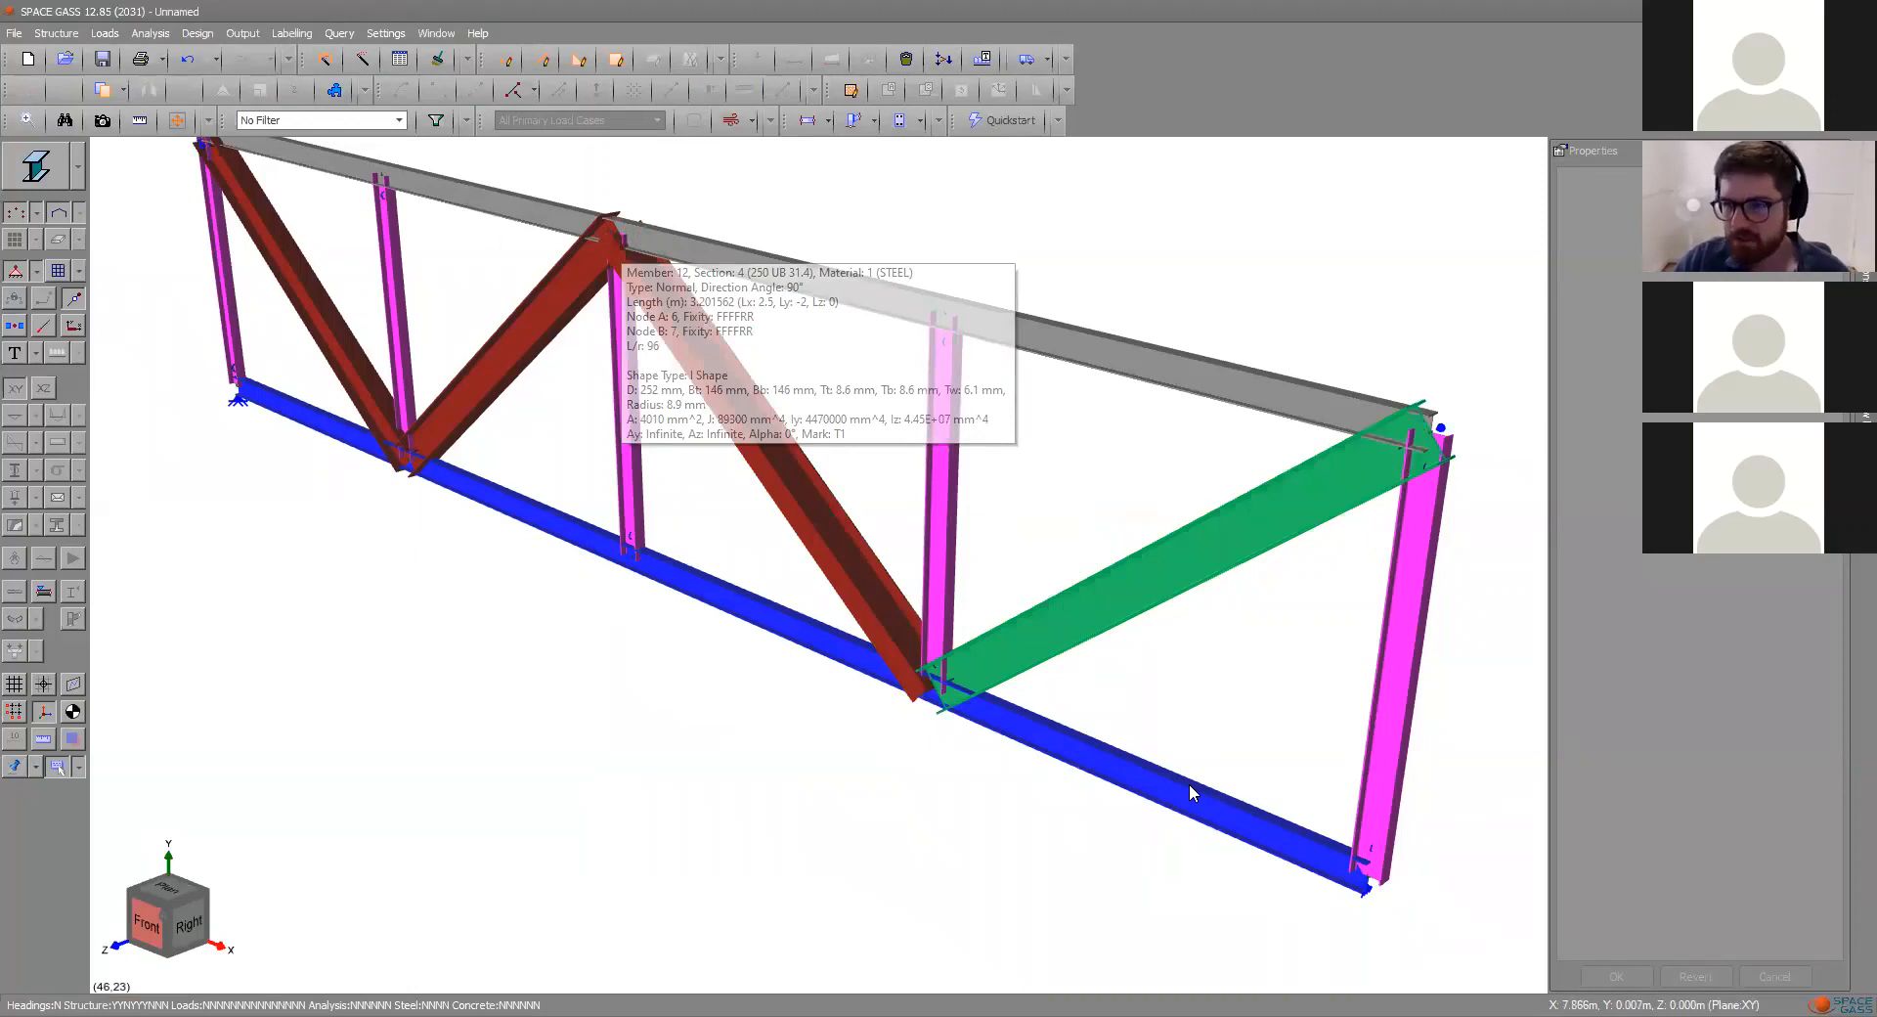
- Return the direction angle of the diagonal just past midspan, on the roller support side, to its default orientation
left_click(797, 481)
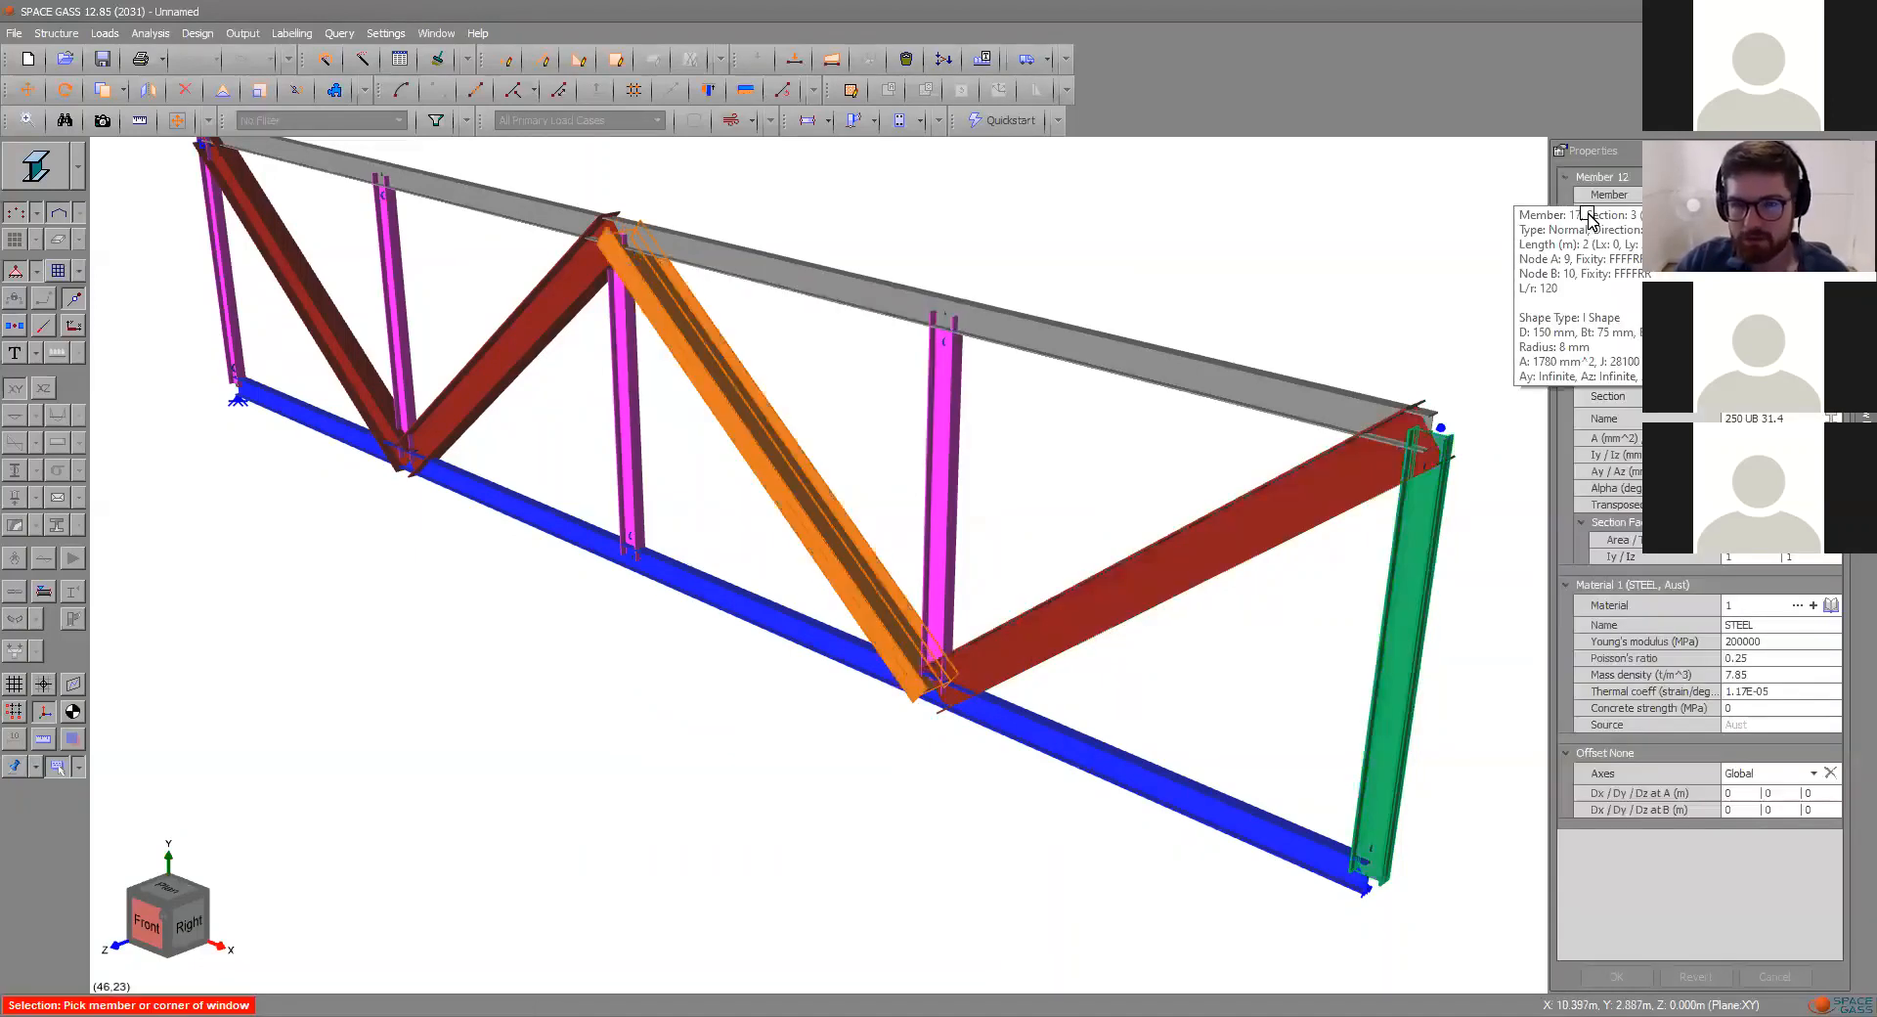
left_click(1759, 346)
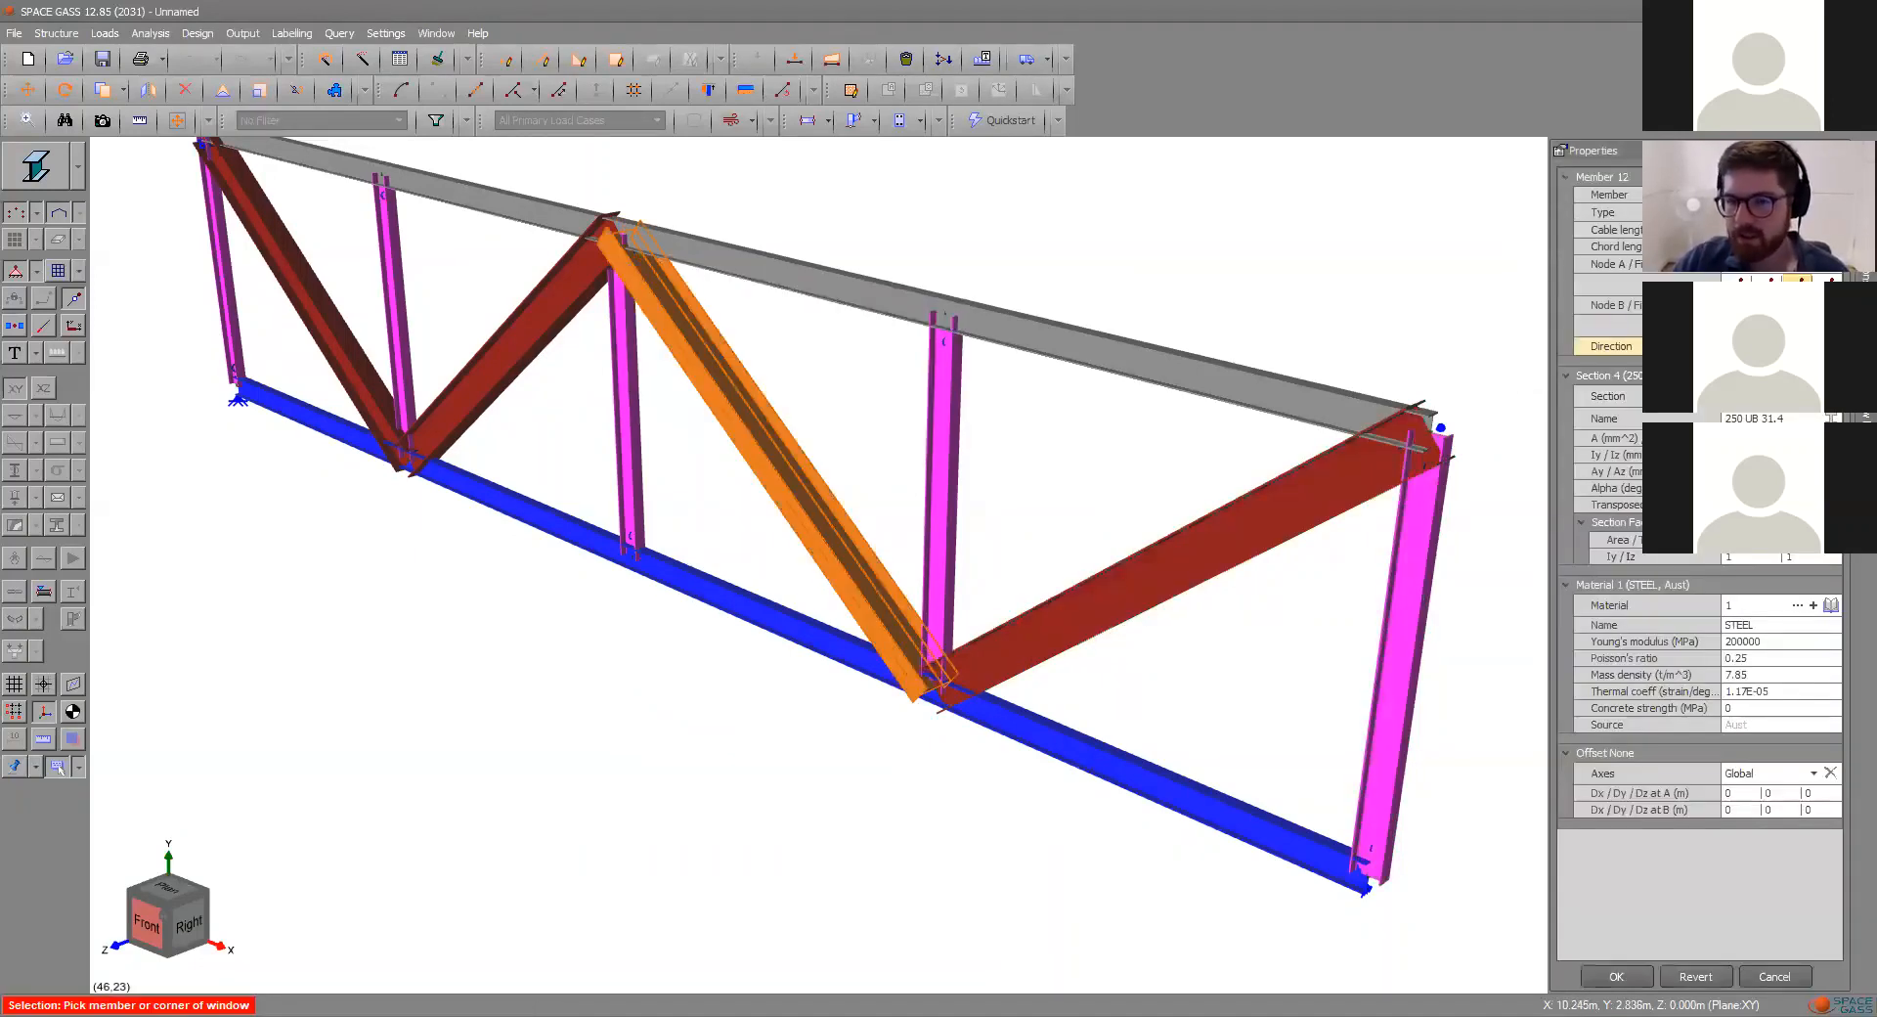
left_click(1592, 974)
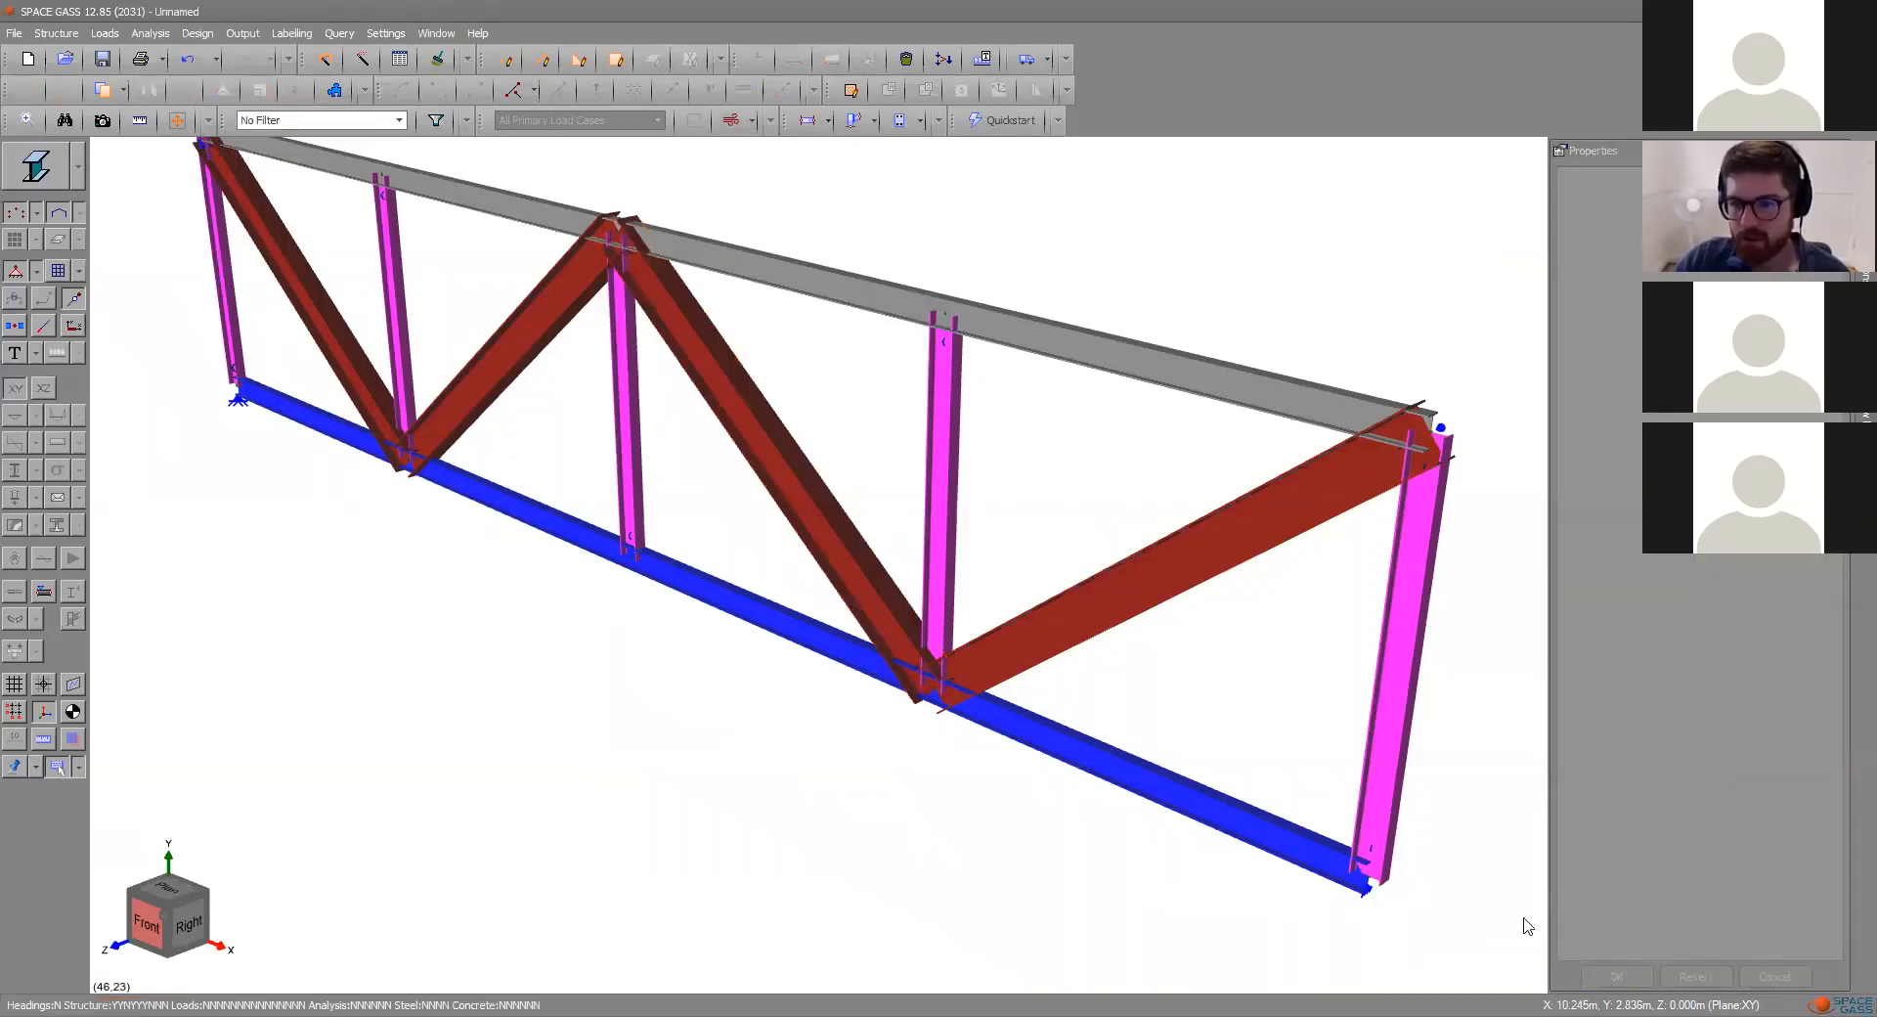
- Turn on Transpose for the 250 UB 31.4 section through the diagonal just past midspan
left_click(782, 459)
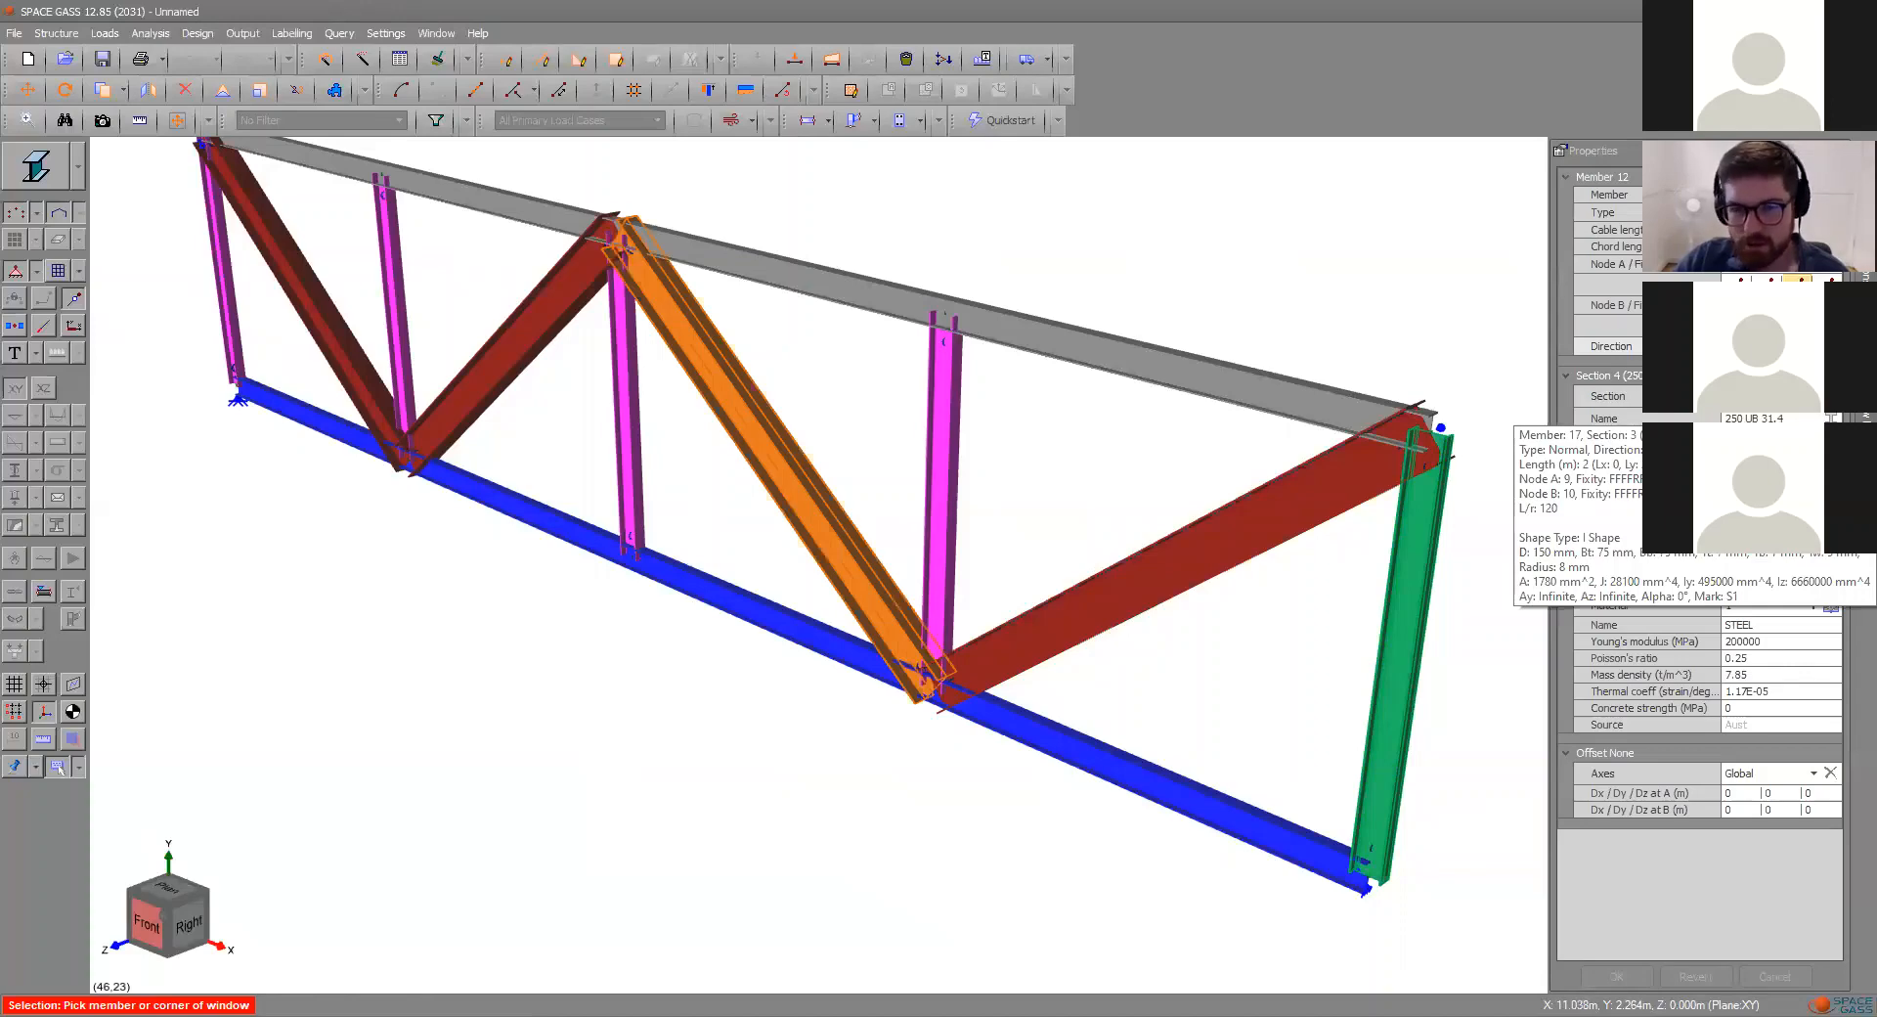
left_click(1830, 396)
left_click(1255, 198)
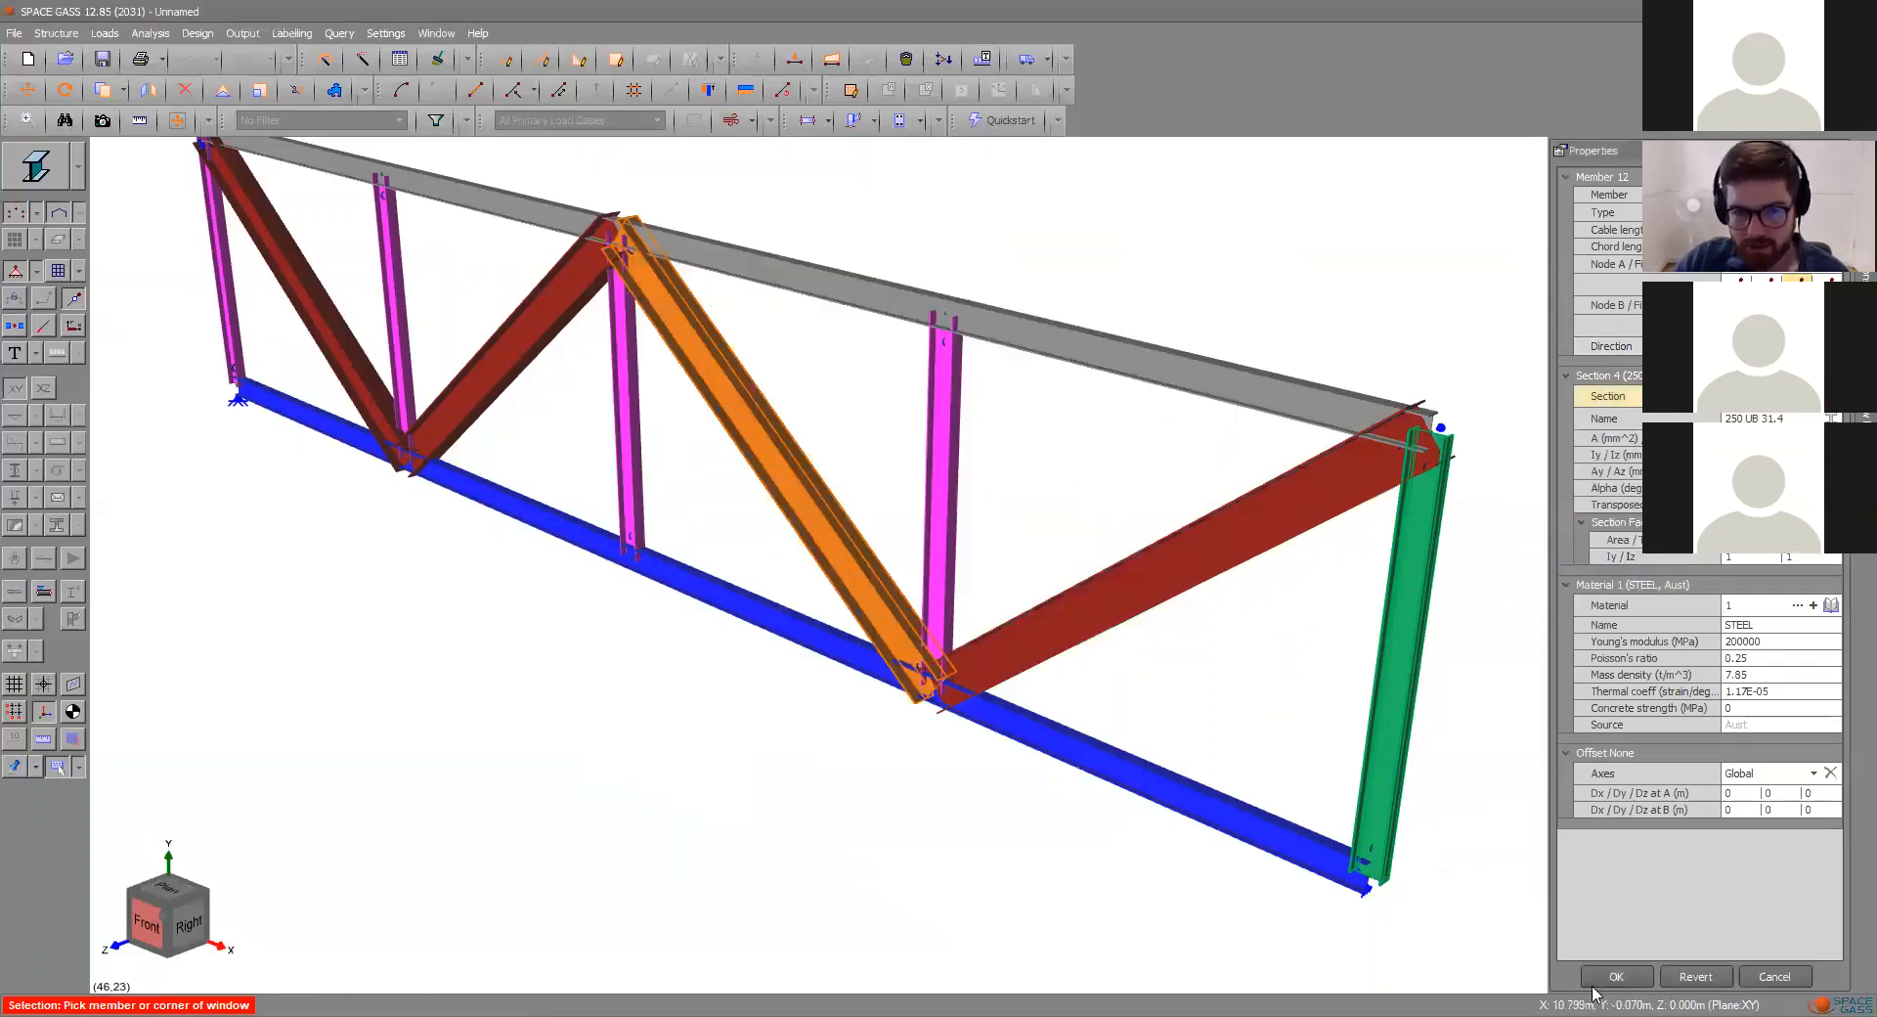
left_click(1617, 977)
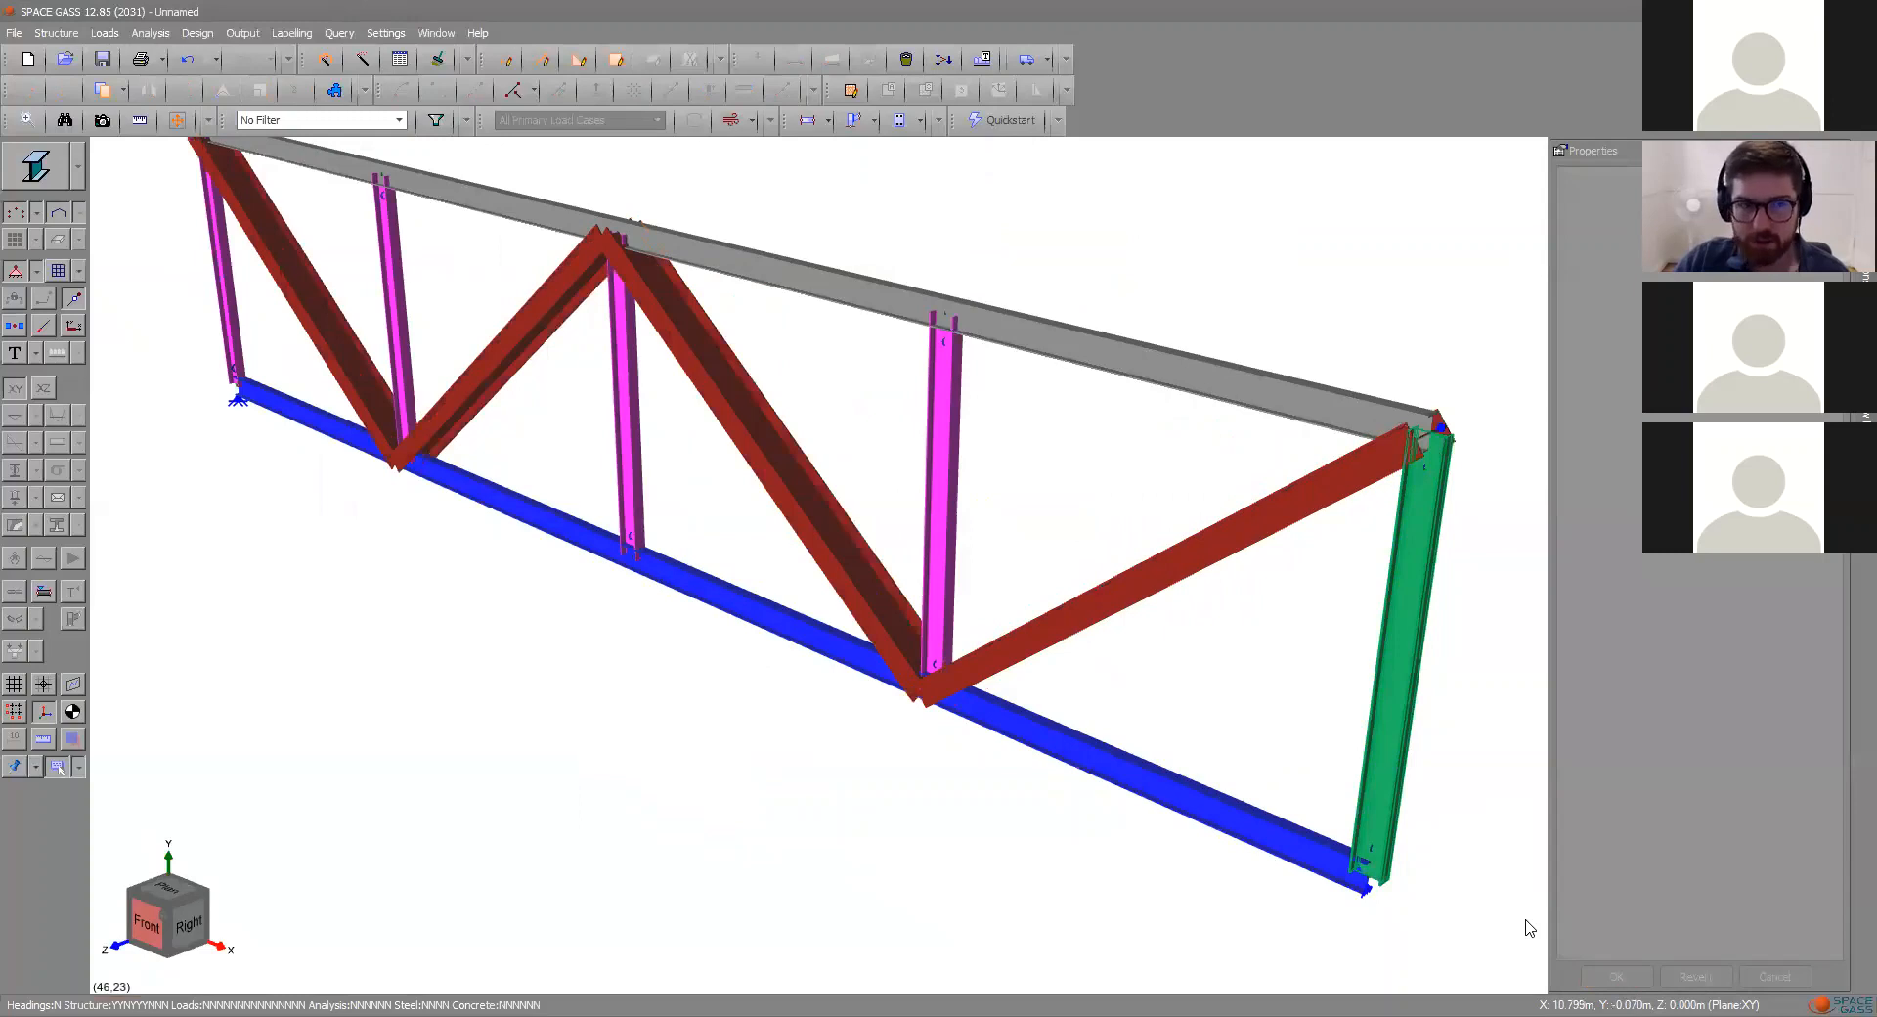
- Set the direction angle of the transposed diagonal just past midspan to 90 degrees and inspect its orientation in 3D
mouse_move(547, 477)
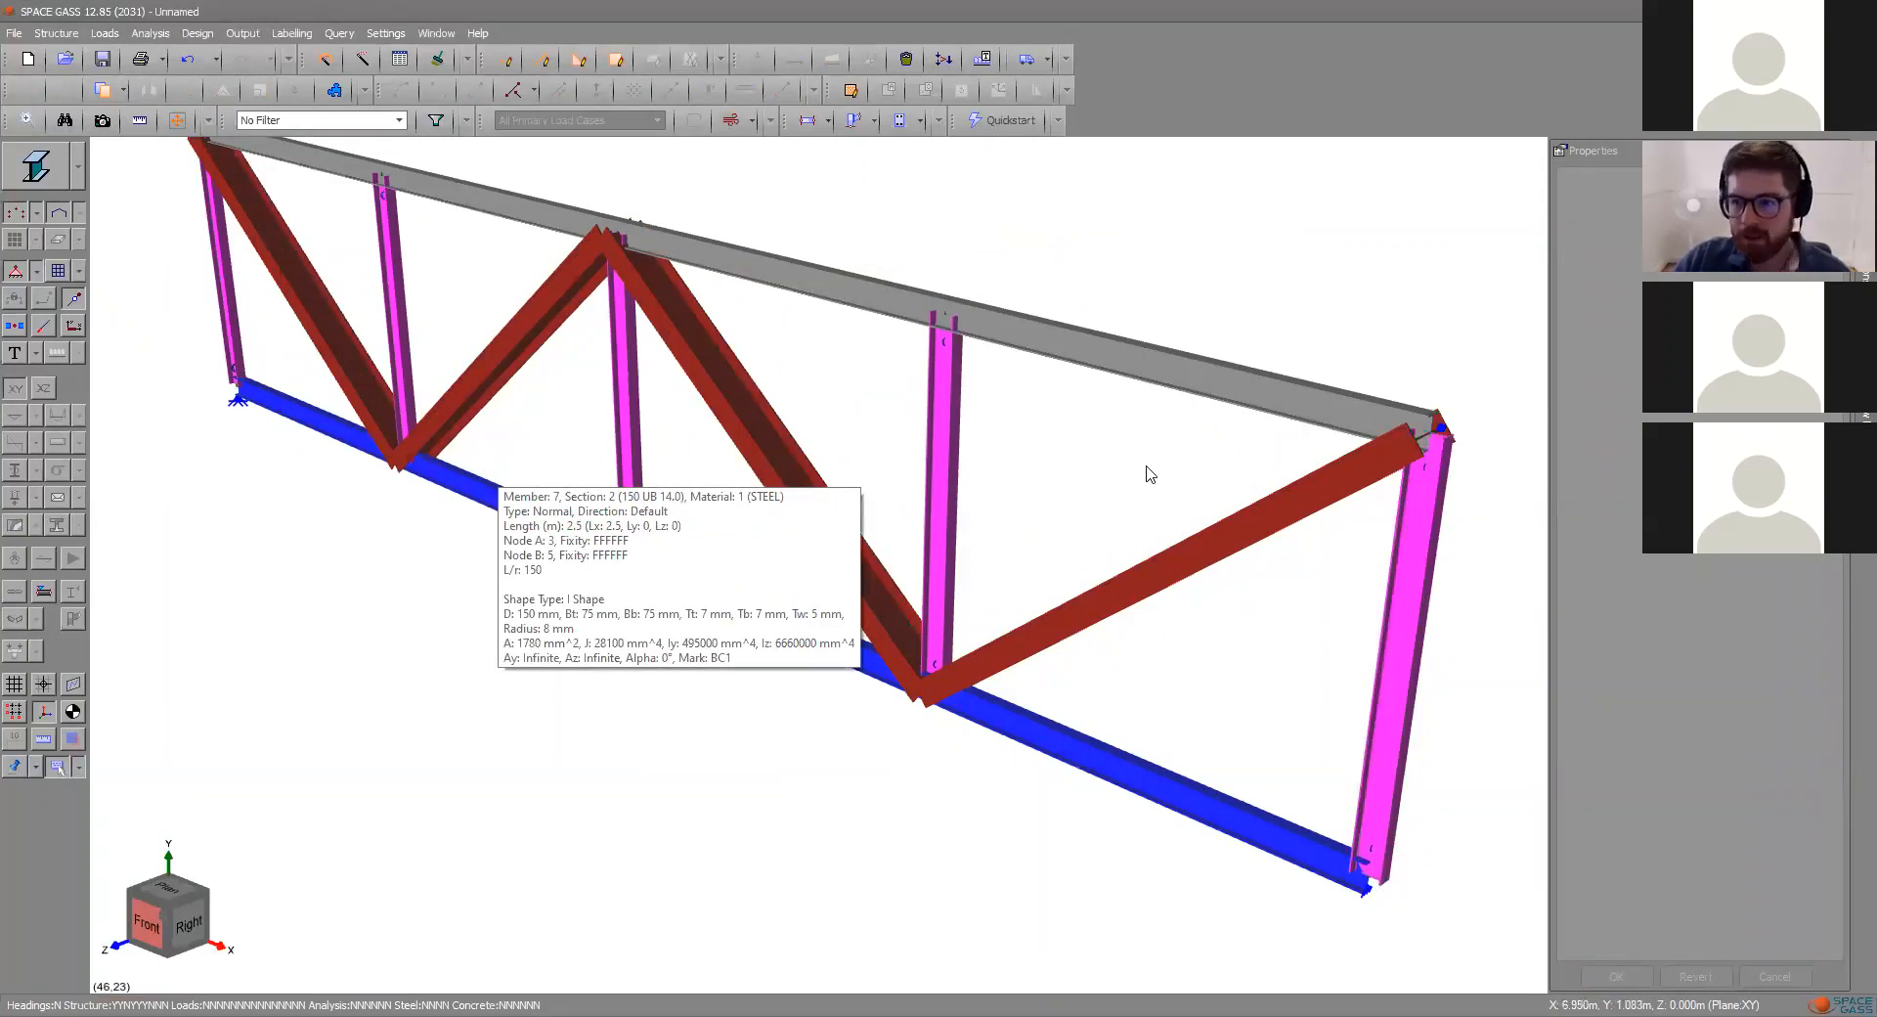
left_click(1285, 502)
left_click(815, 512)
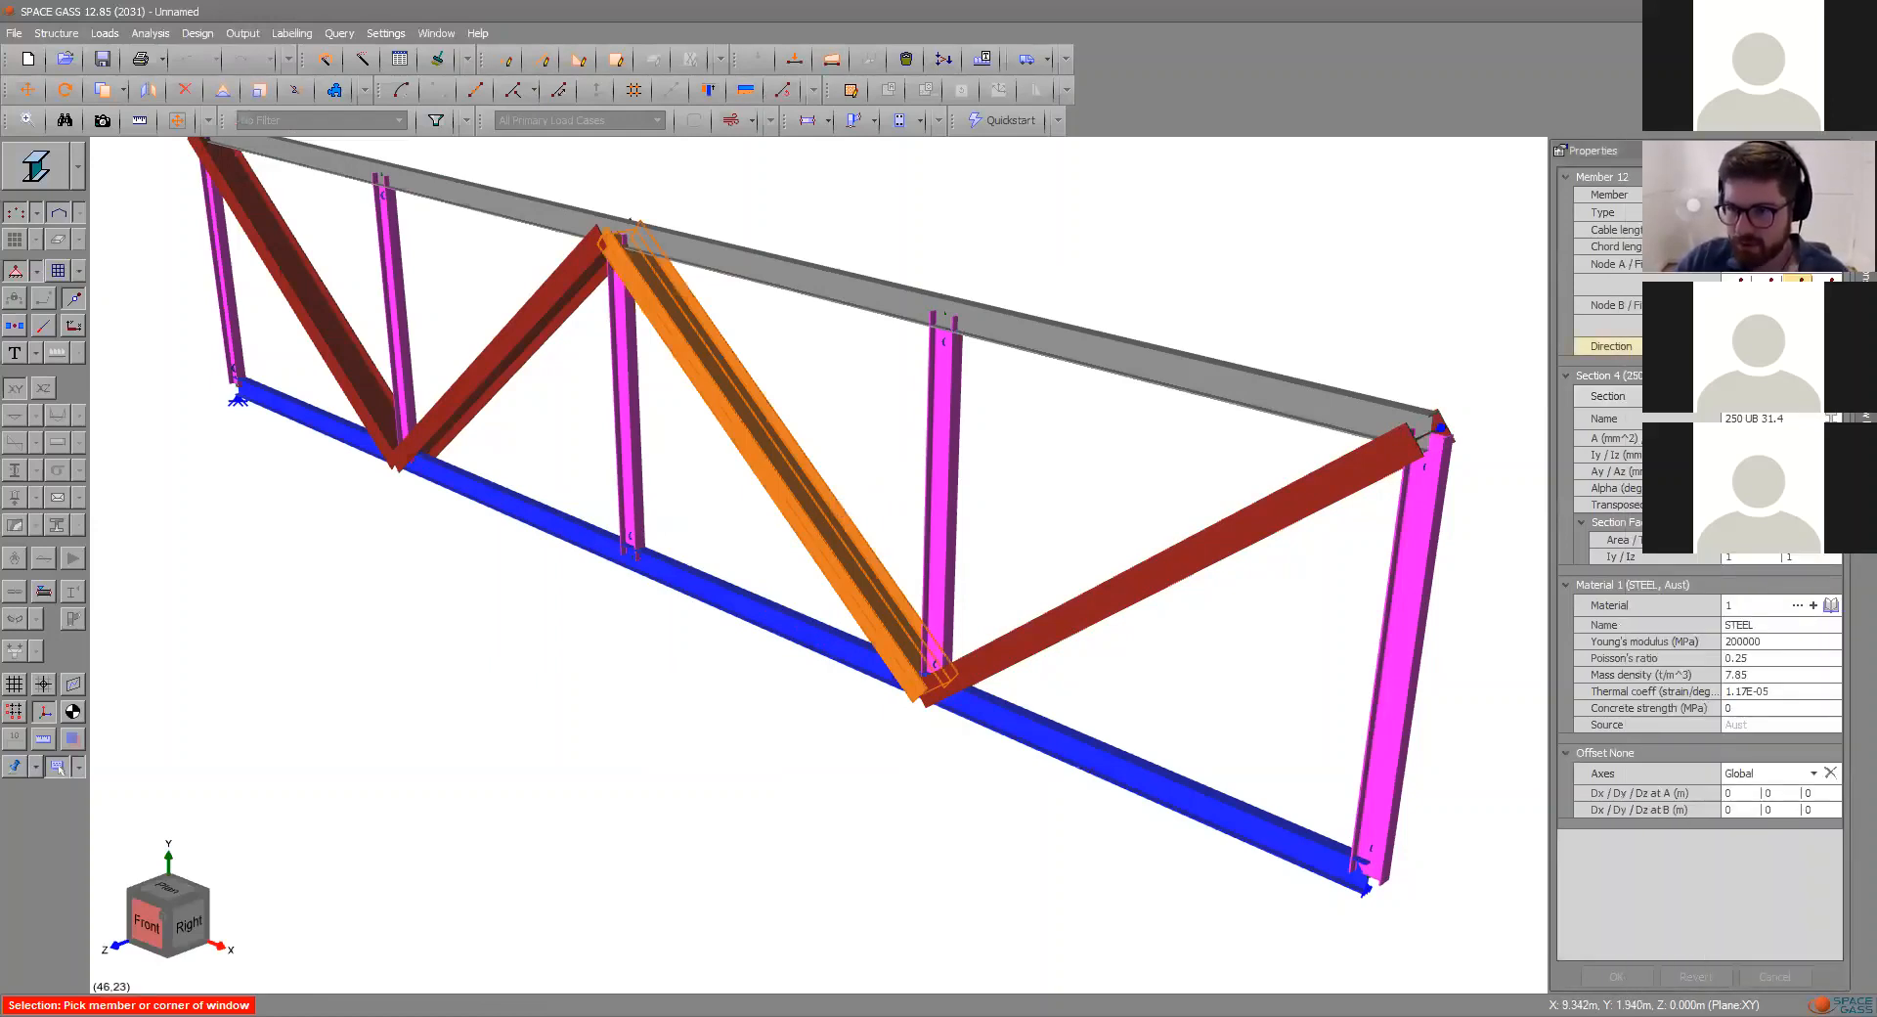
type("90")
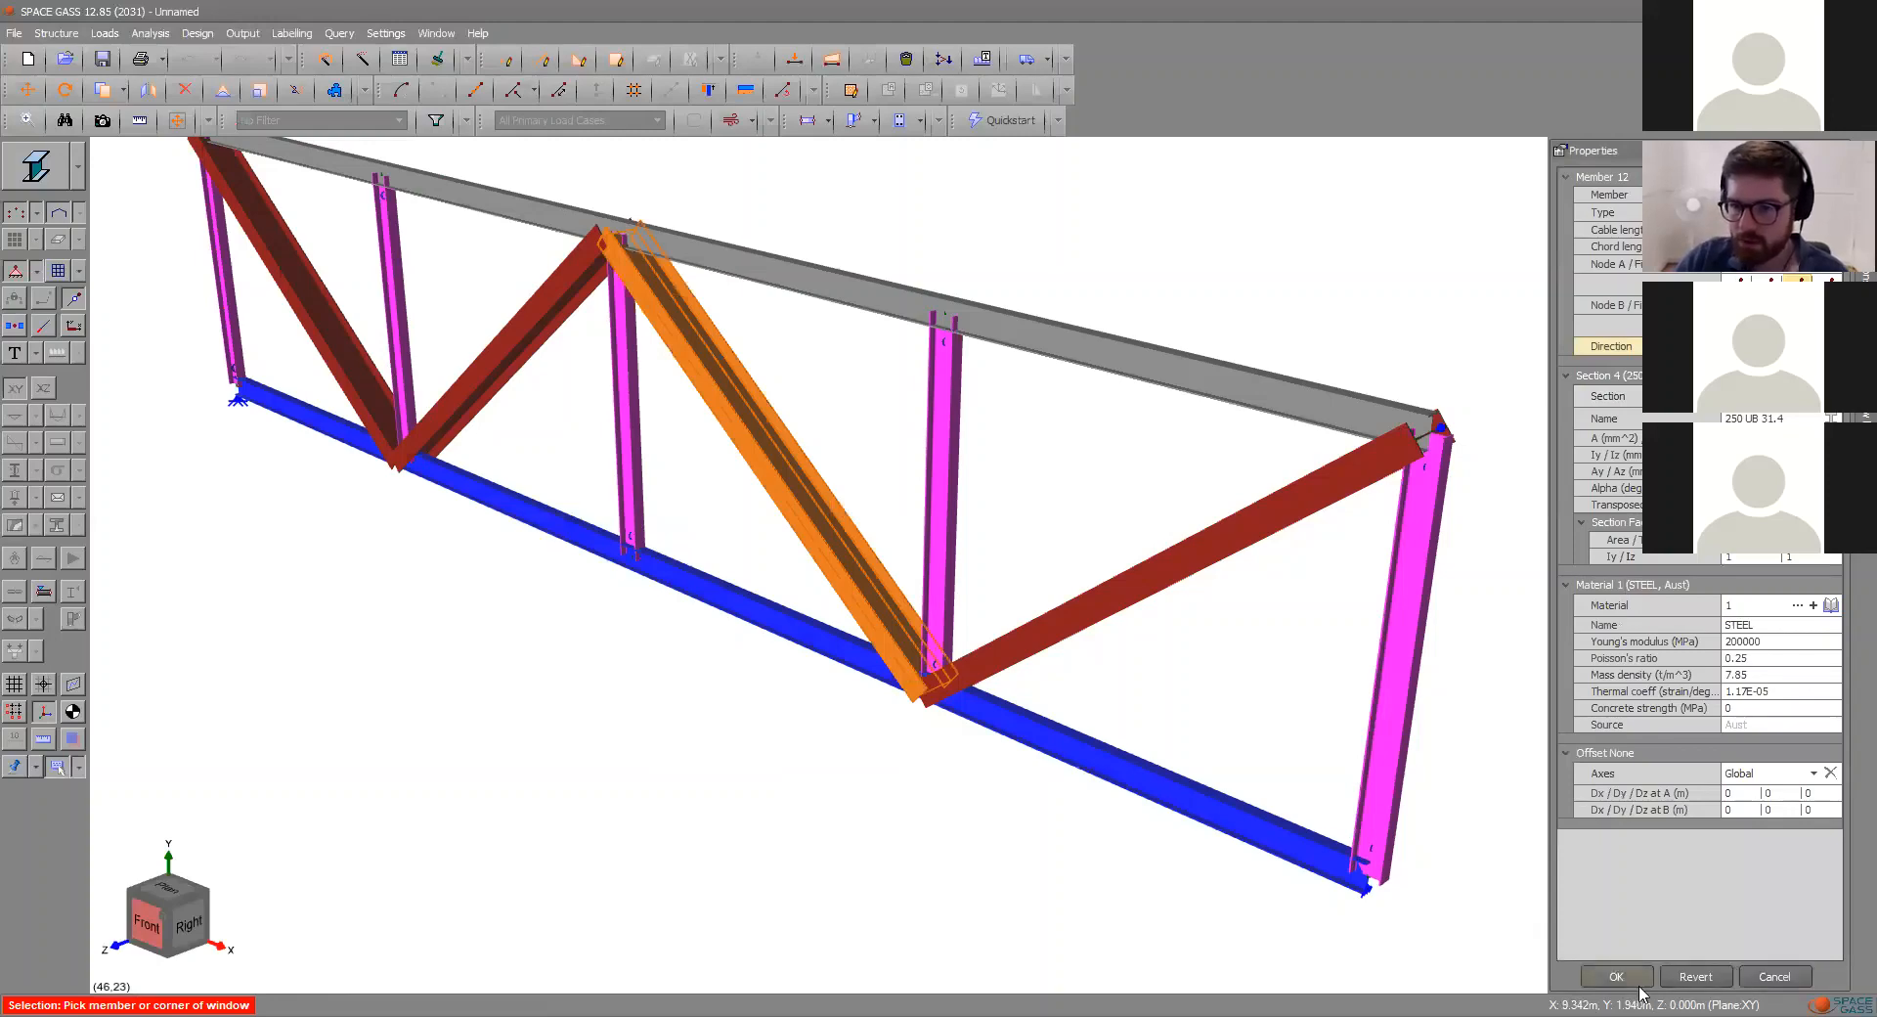
left_click(1618, 975)
middle_click_drag(731, 525, 675, 508)
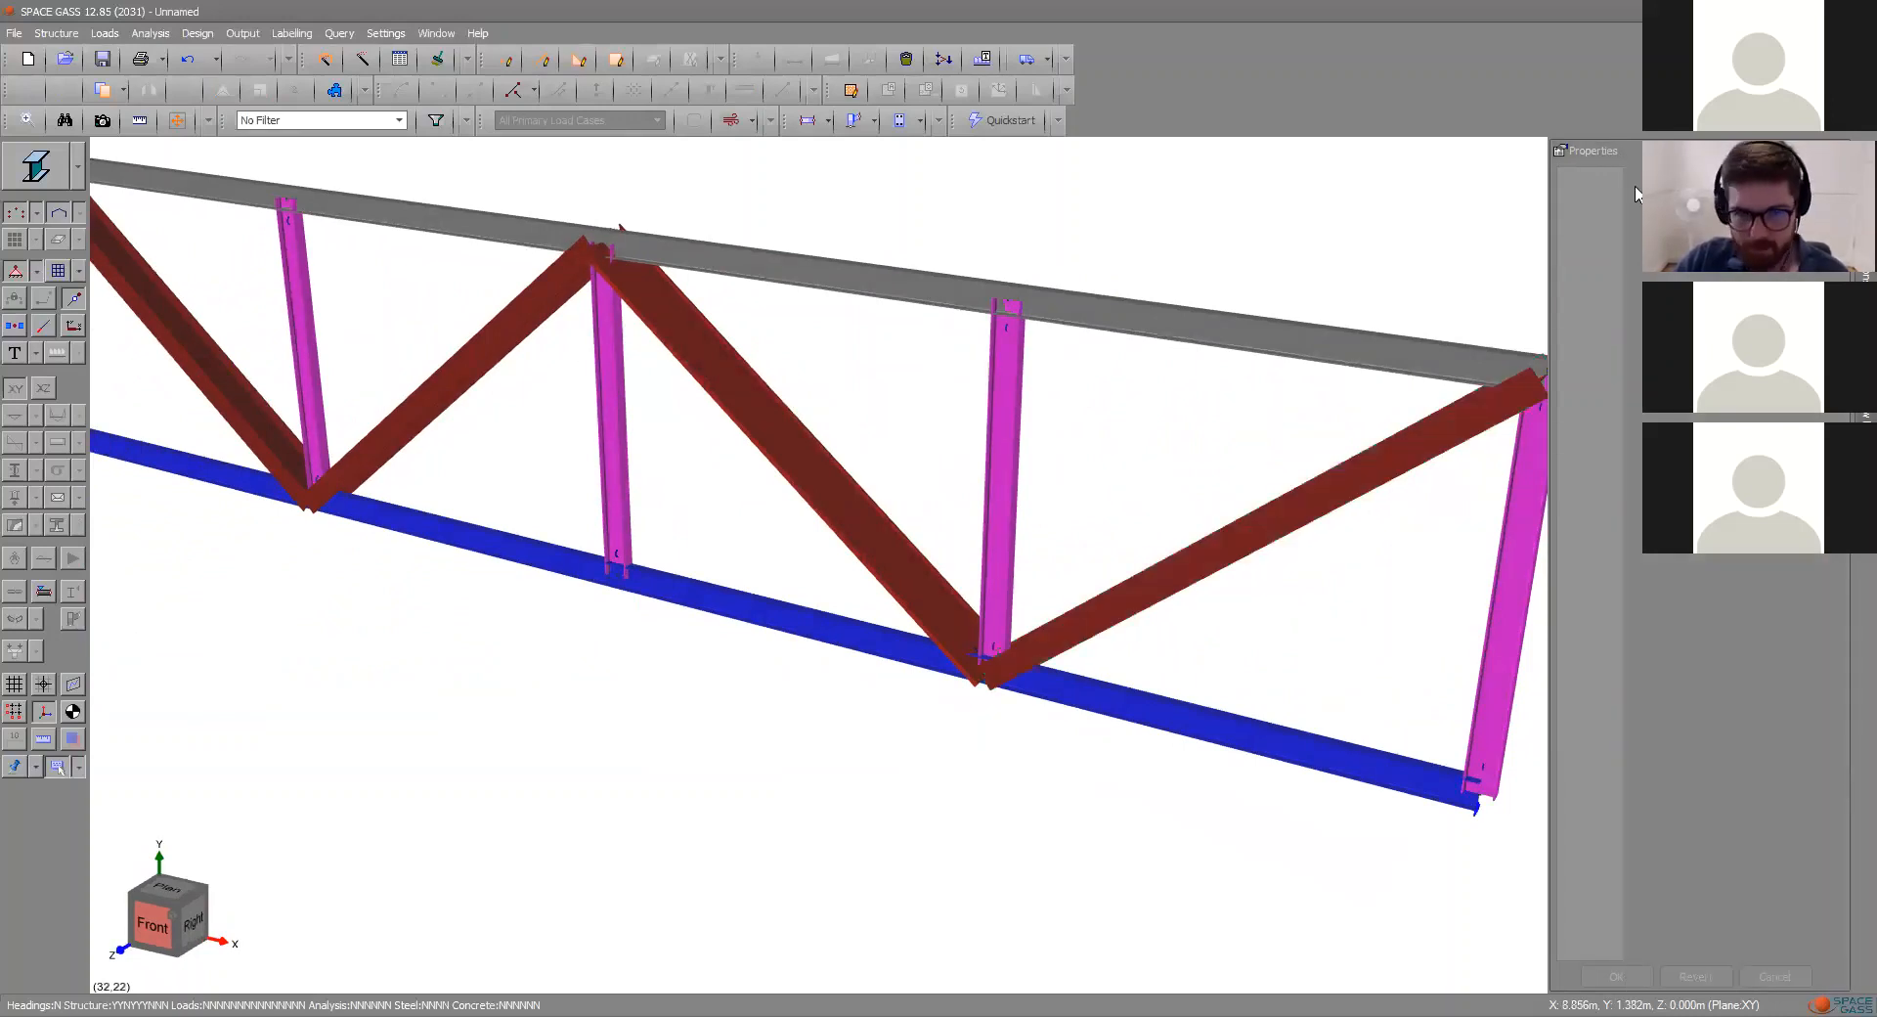
middle_click_drag(837, 504, 887, 509)
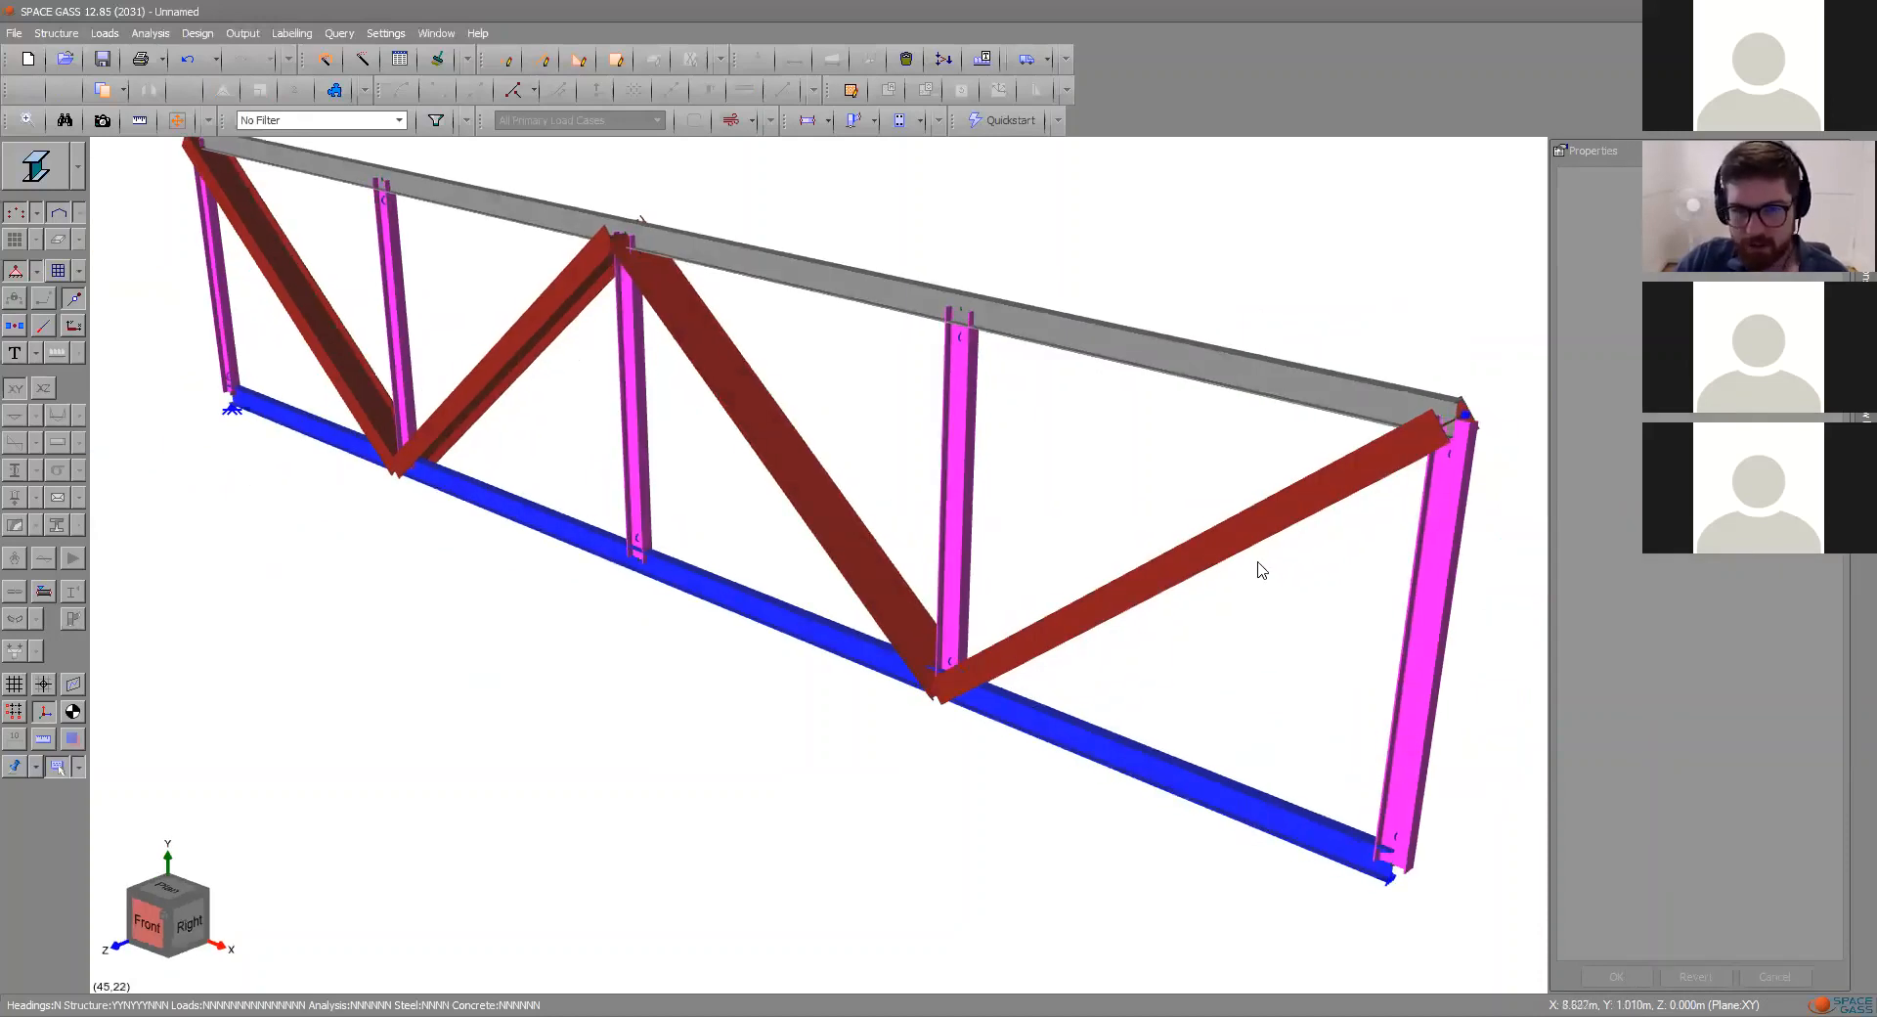
- Reset the transposed diagonal just past midspan to the default direction angle
left_click(819, 497)
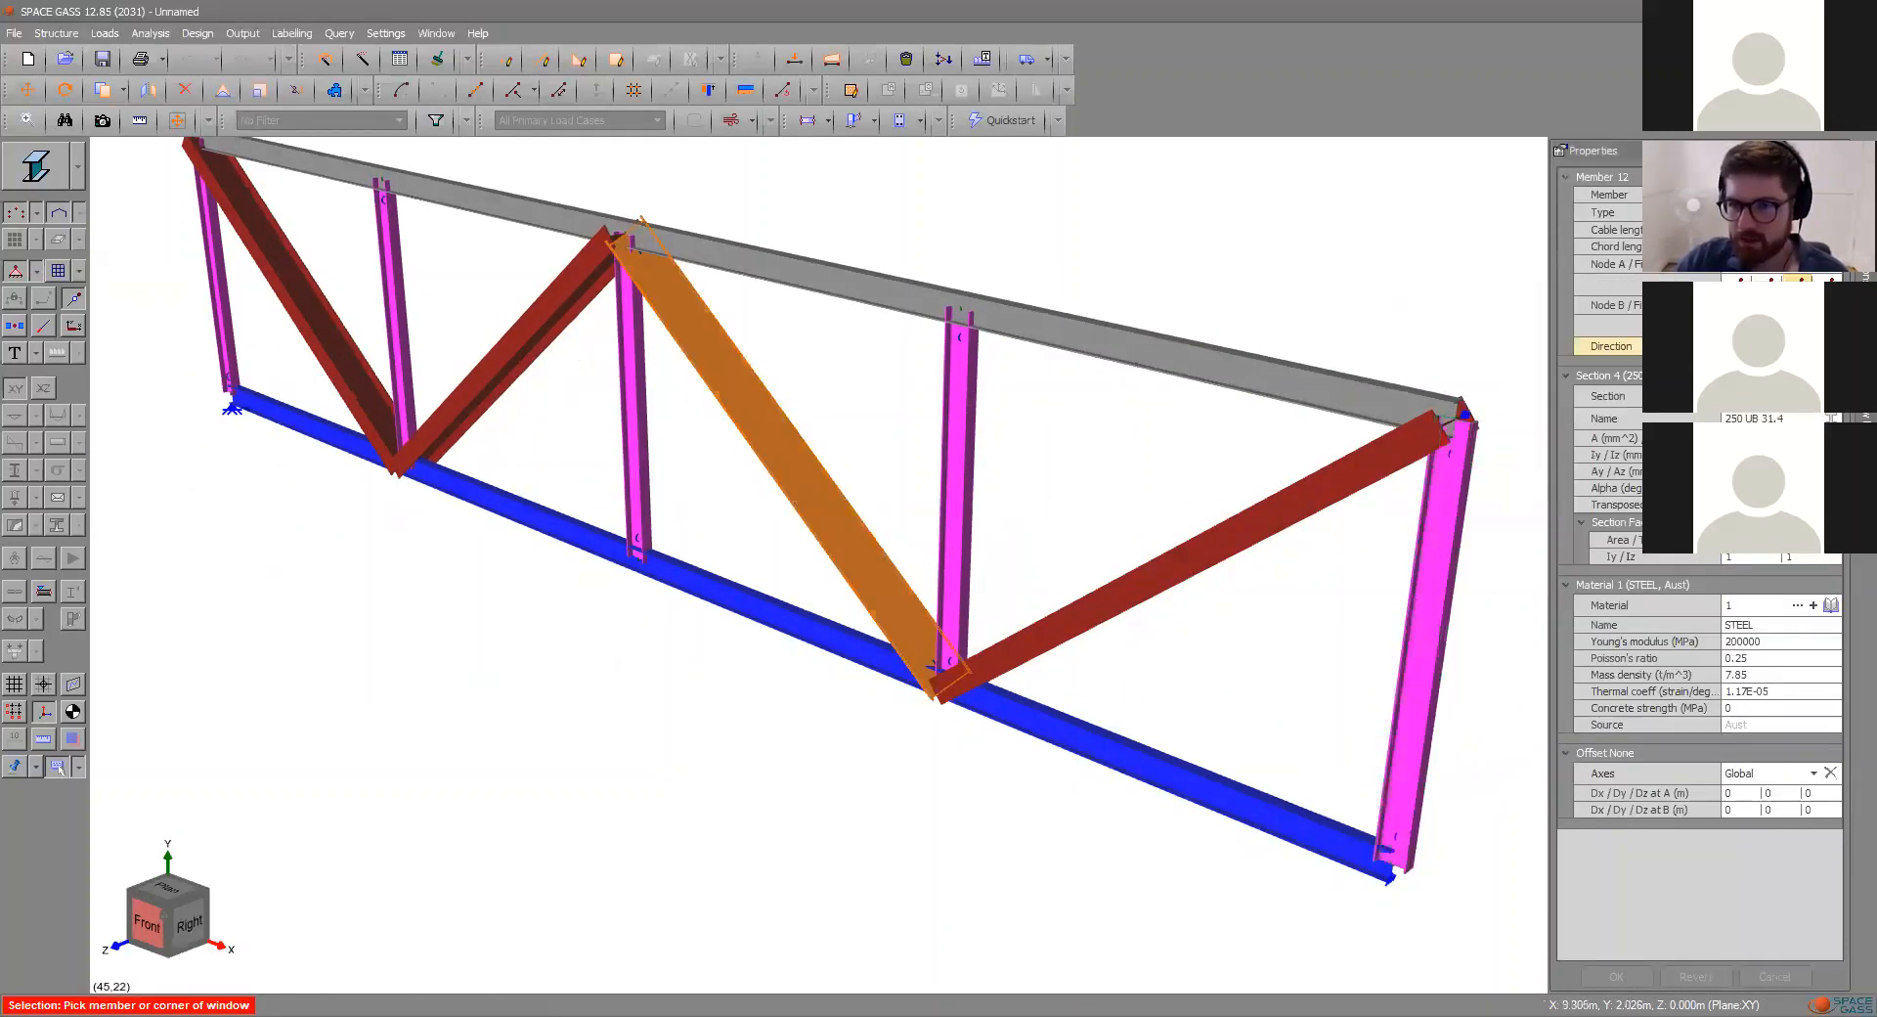
left_click(1767, 346)
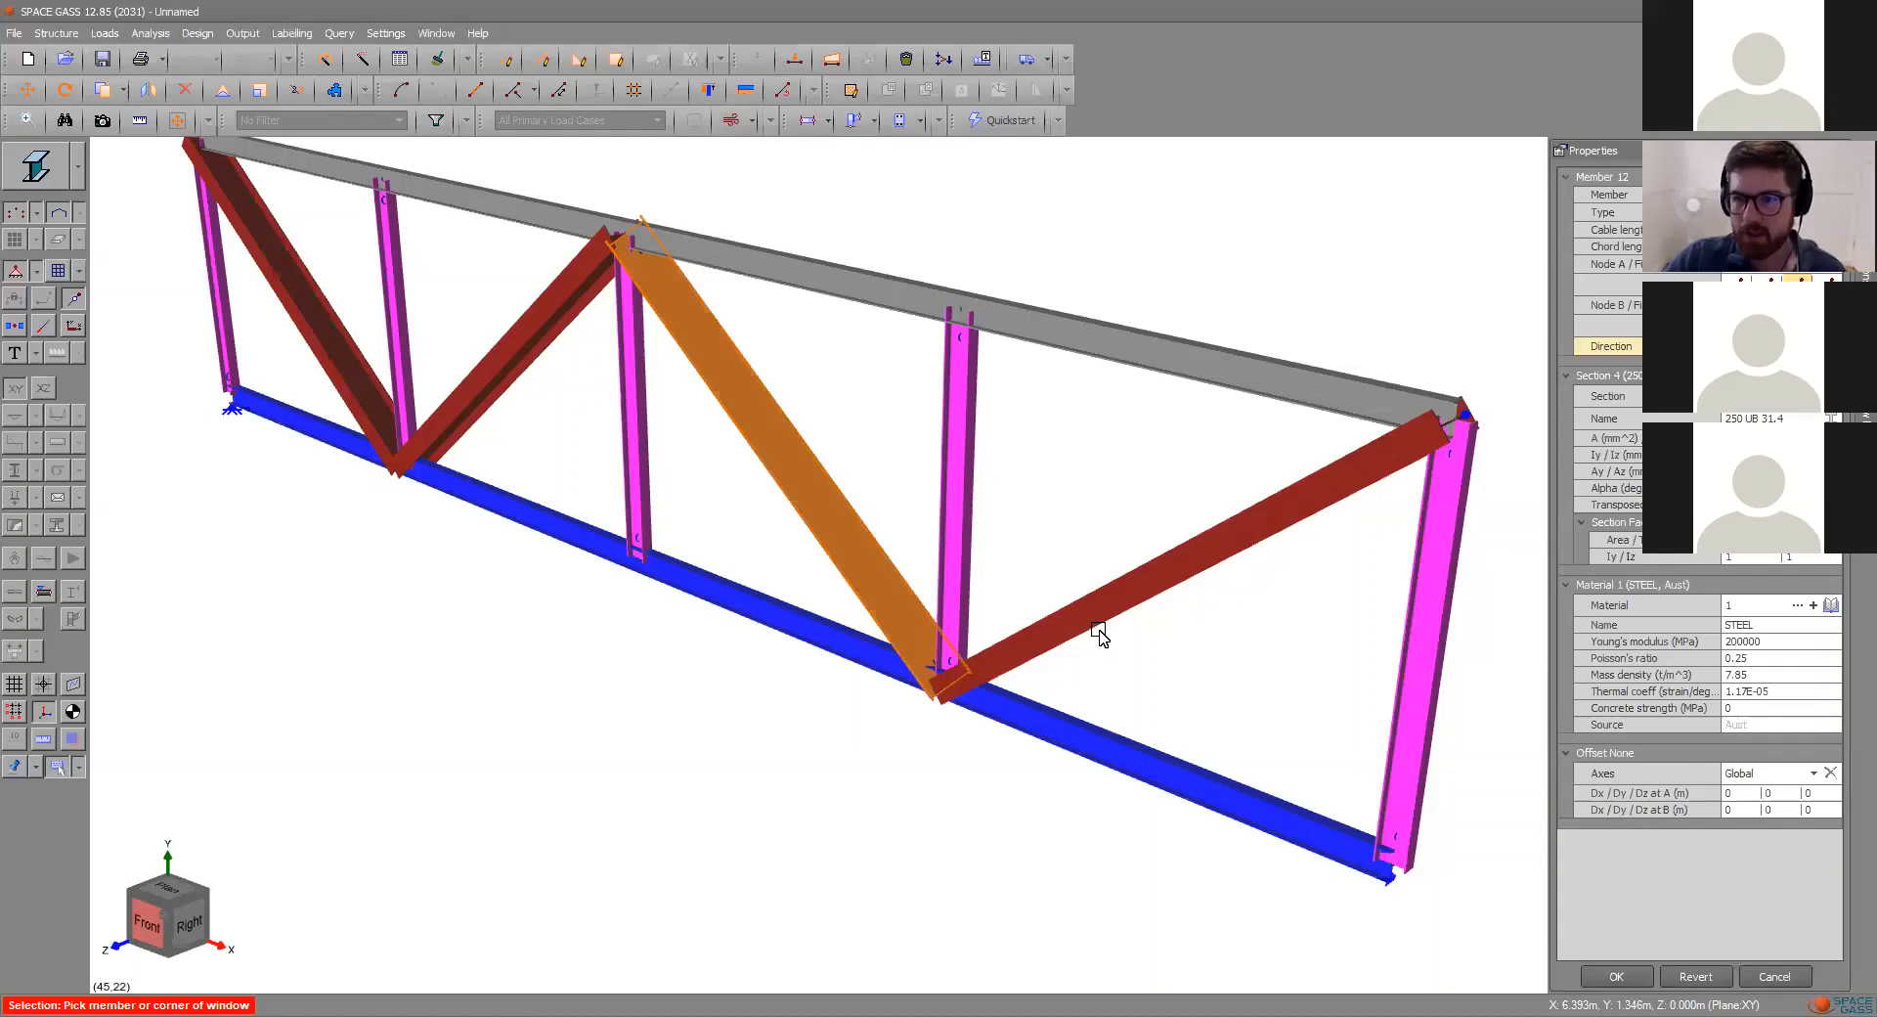
key("Escape")
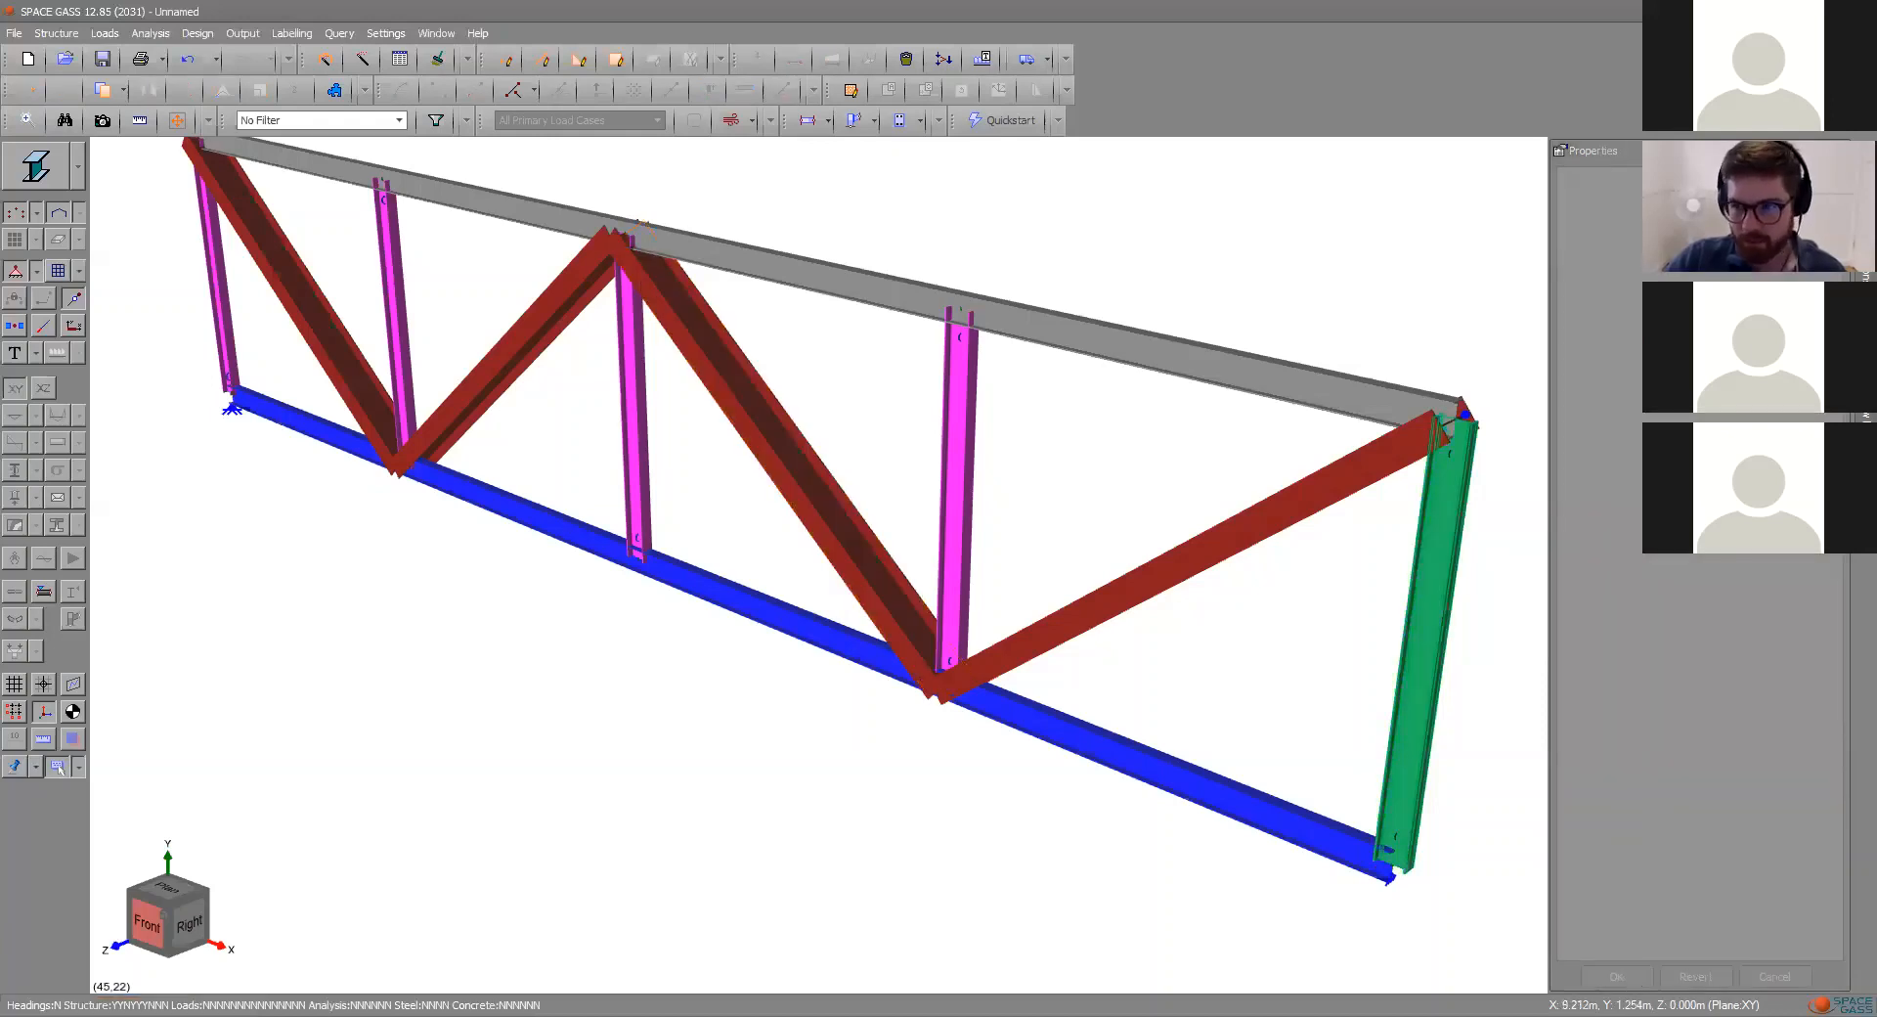
- Turn off Transpose for the 250 UB 31.4 section through the diagonal just past midspan
left_click(784, 459)
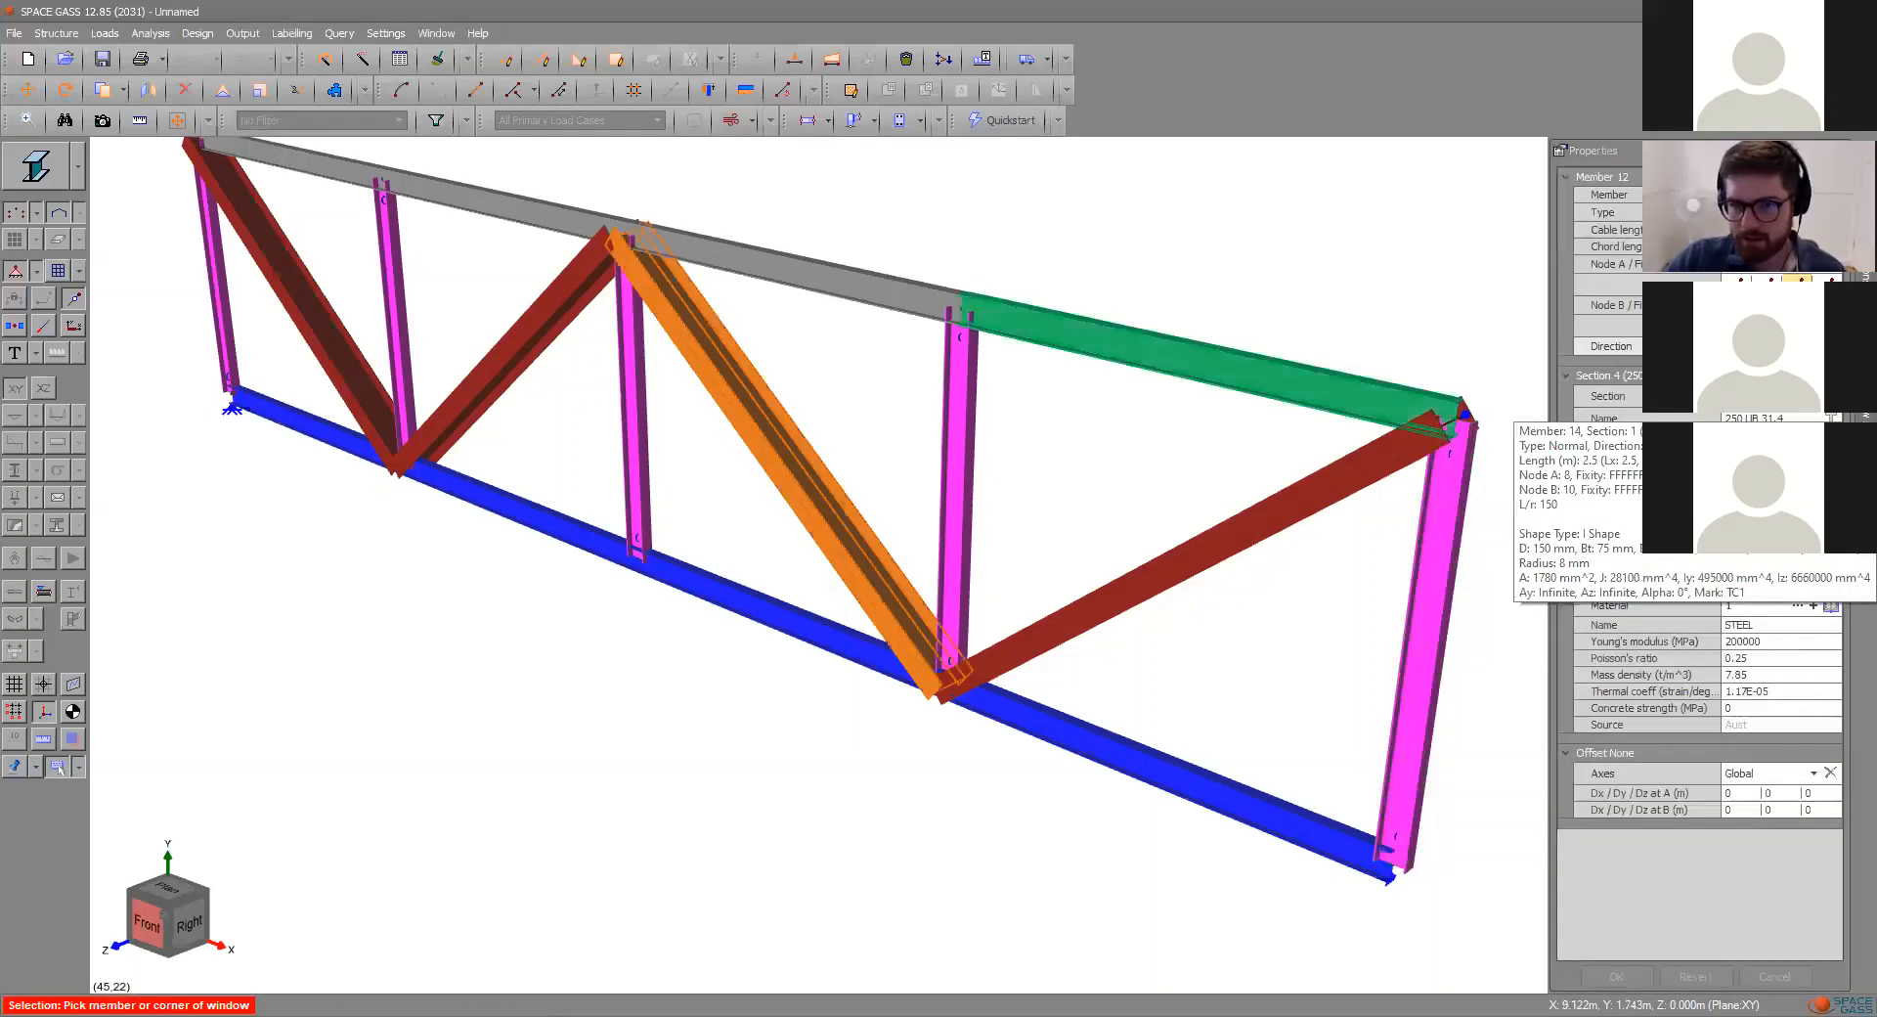
left_click(1830, 396)
left_click(1251, 198)
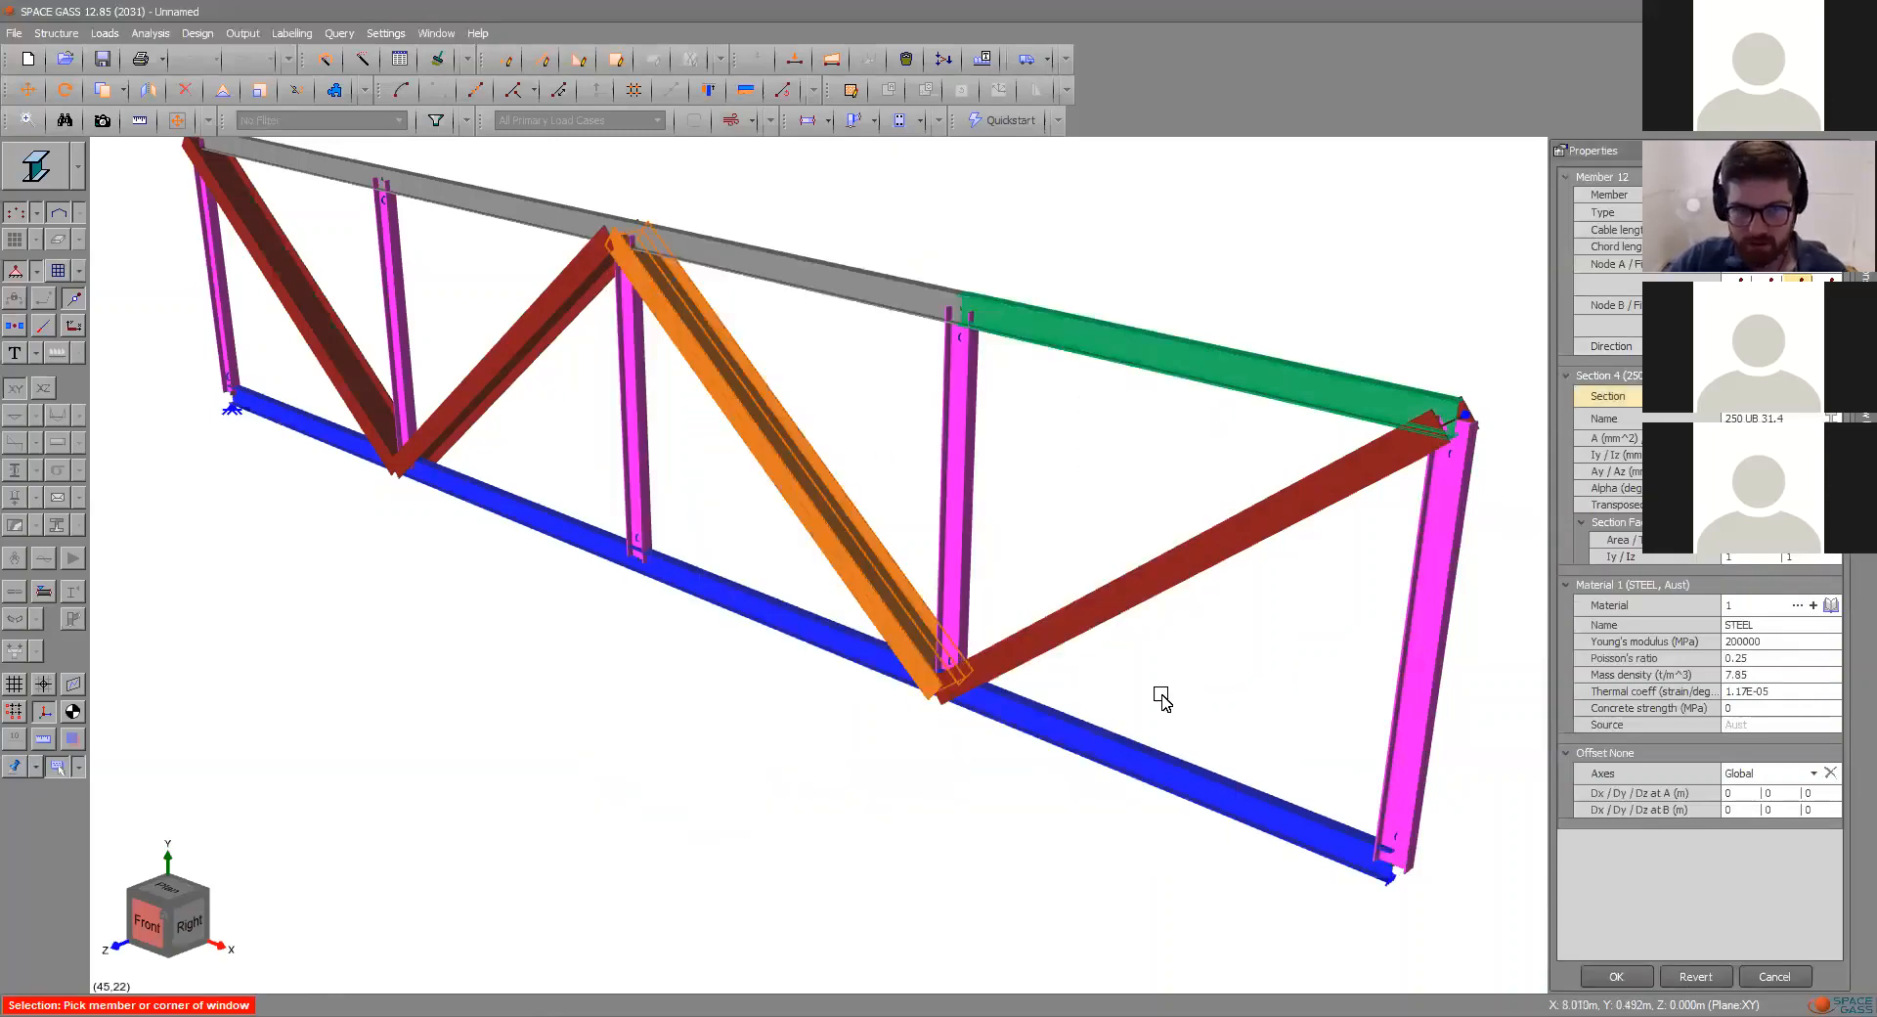
left_click(1616, 977)
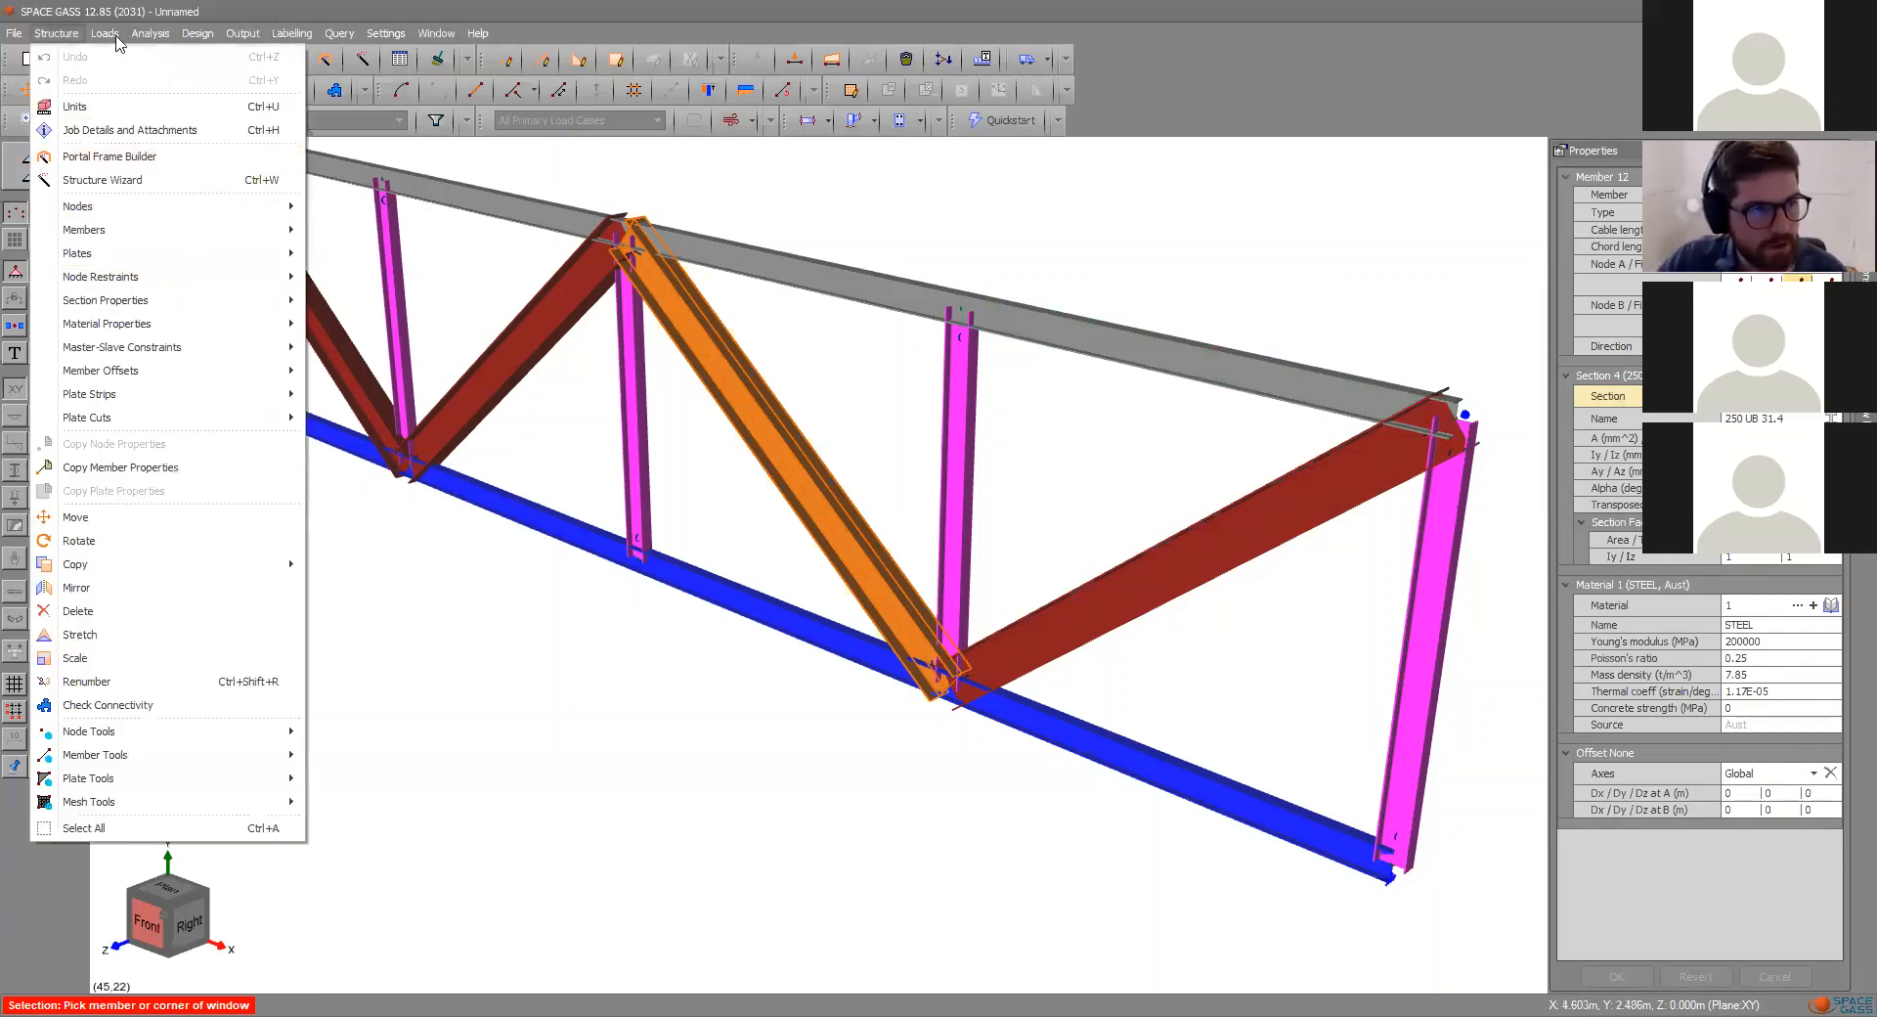
- Review the job's materials and sections in the Material Properties and Section Properties datasheets, closing each one
left_click(216, 324)
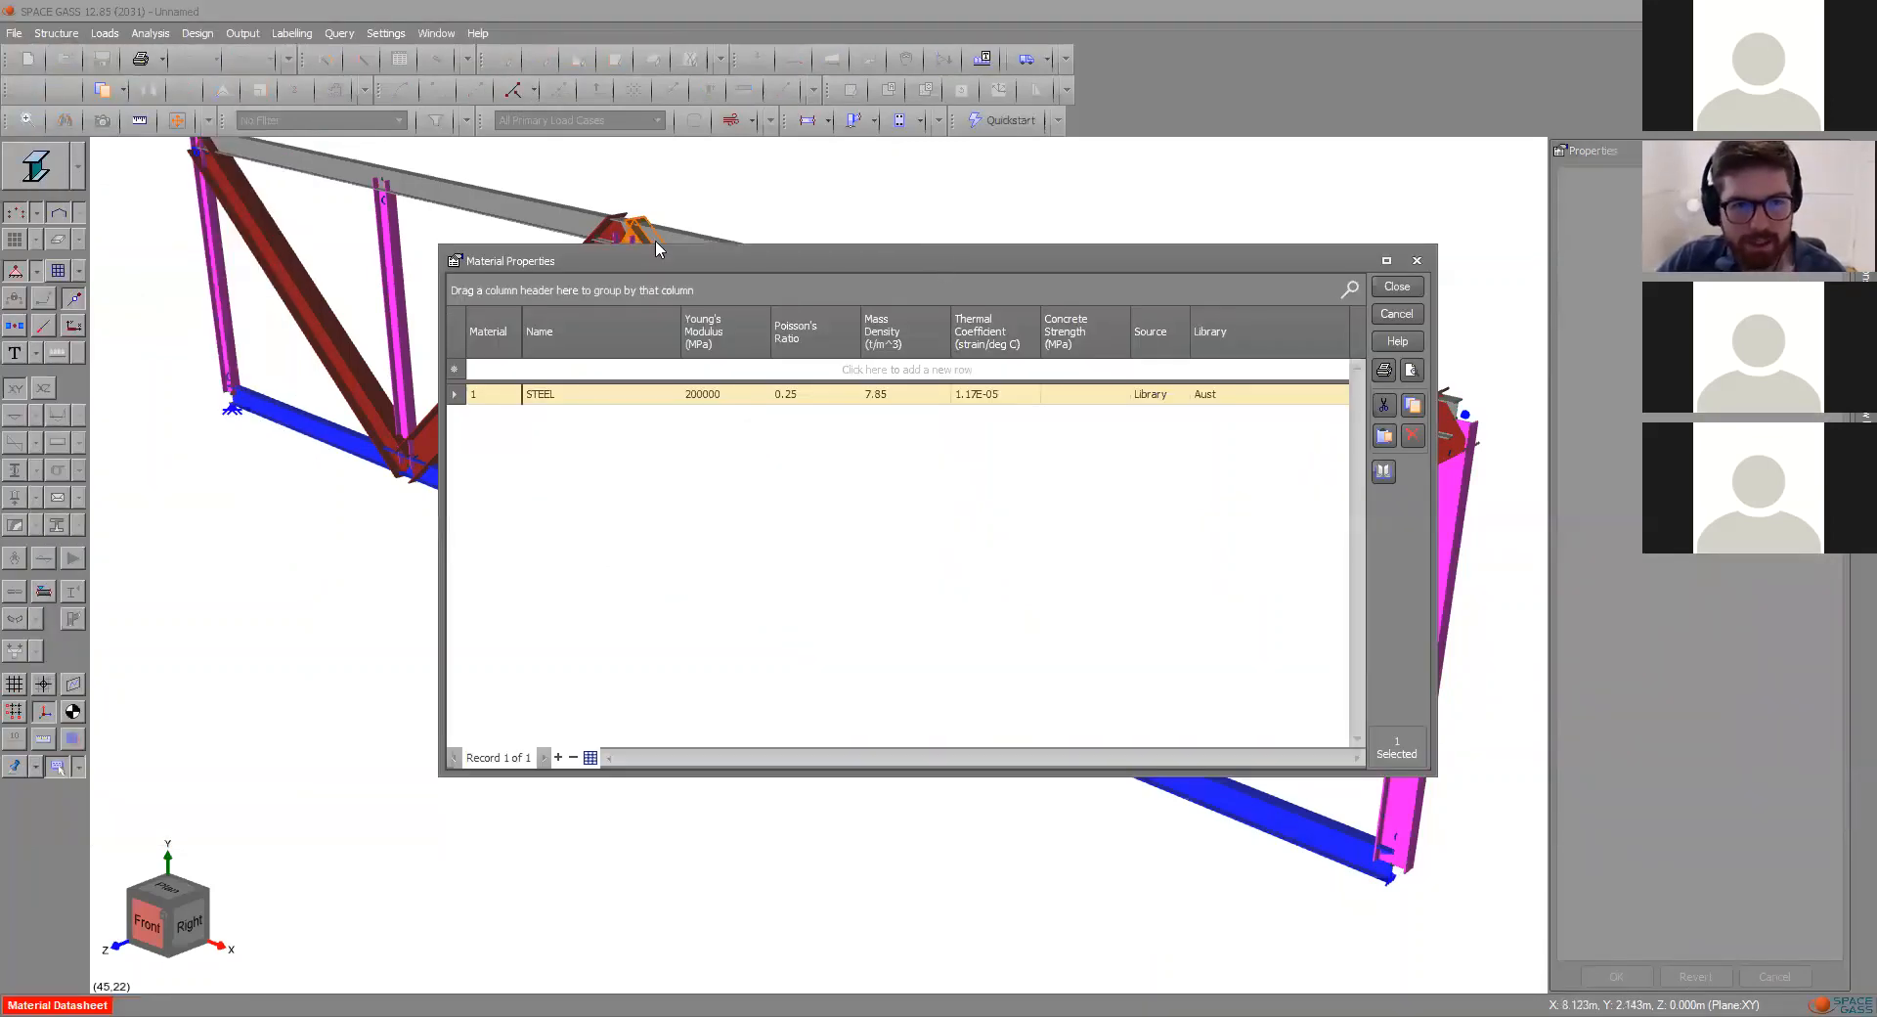
left_click_drag(655, 247, 364, 227)
left_click(1125, 241)
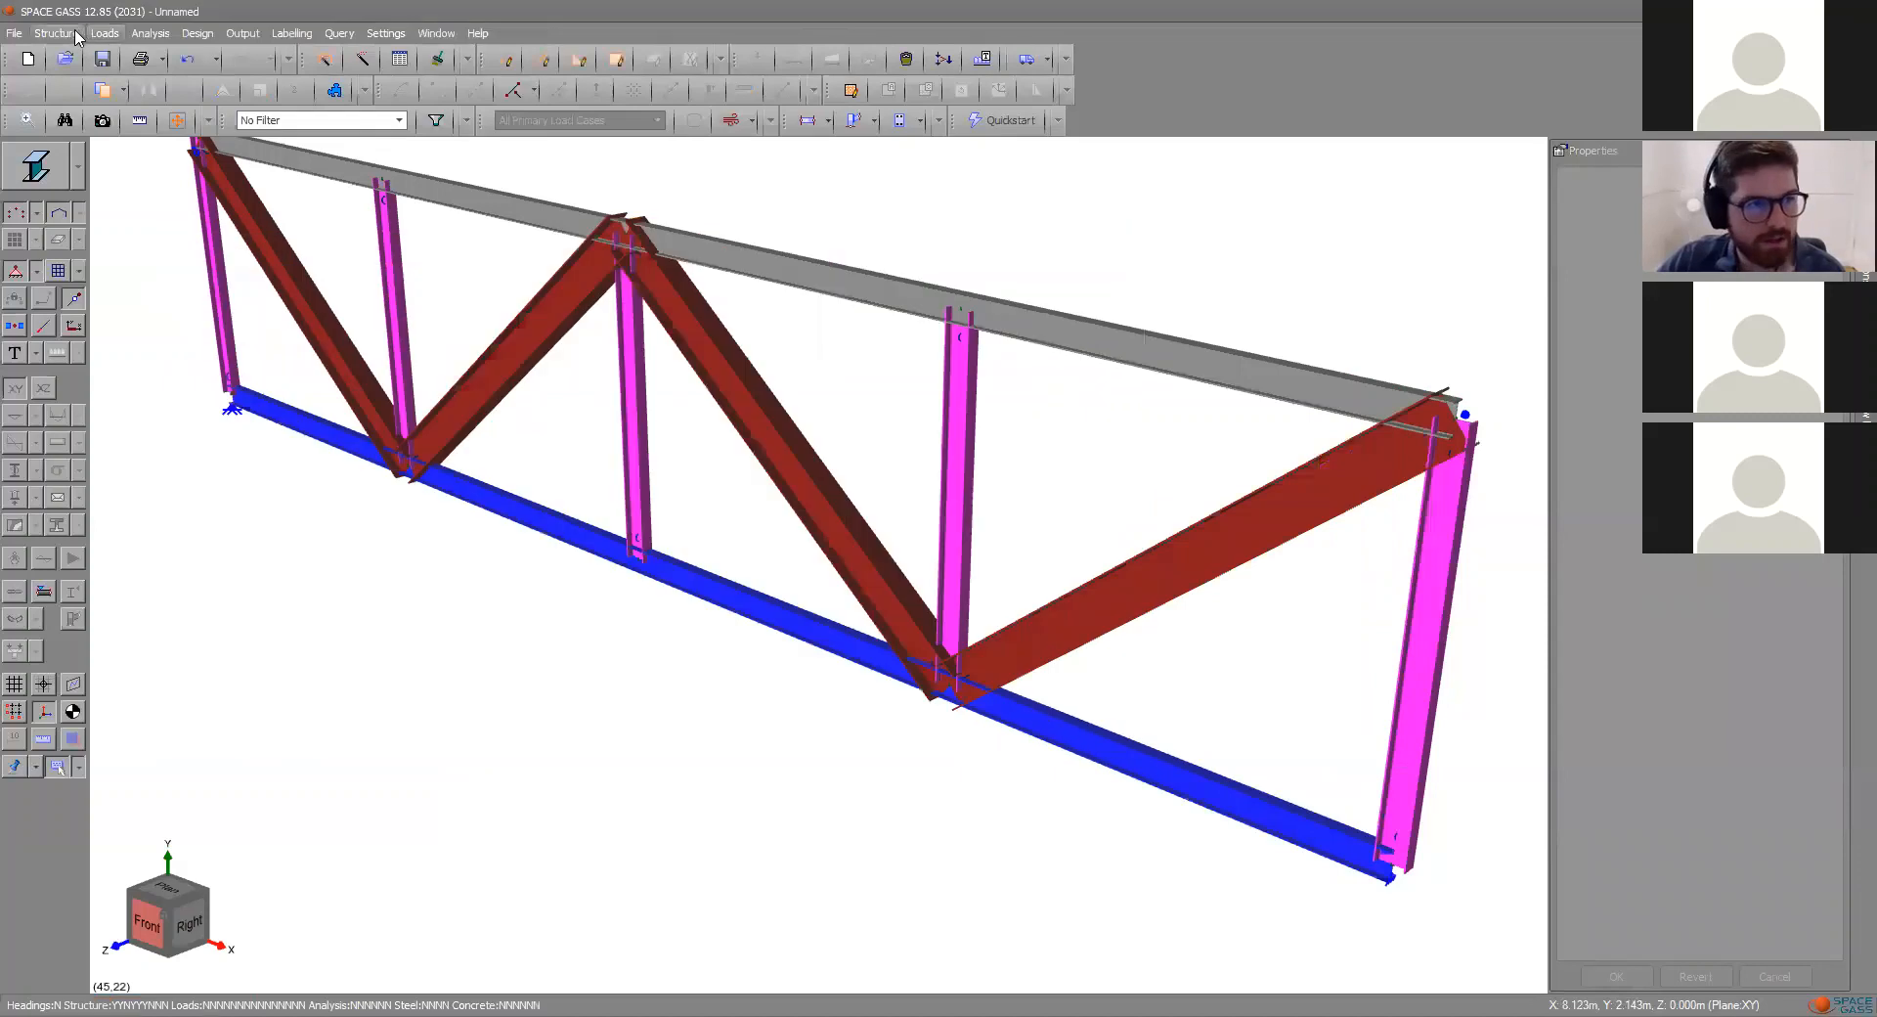
left_click(75, 35)
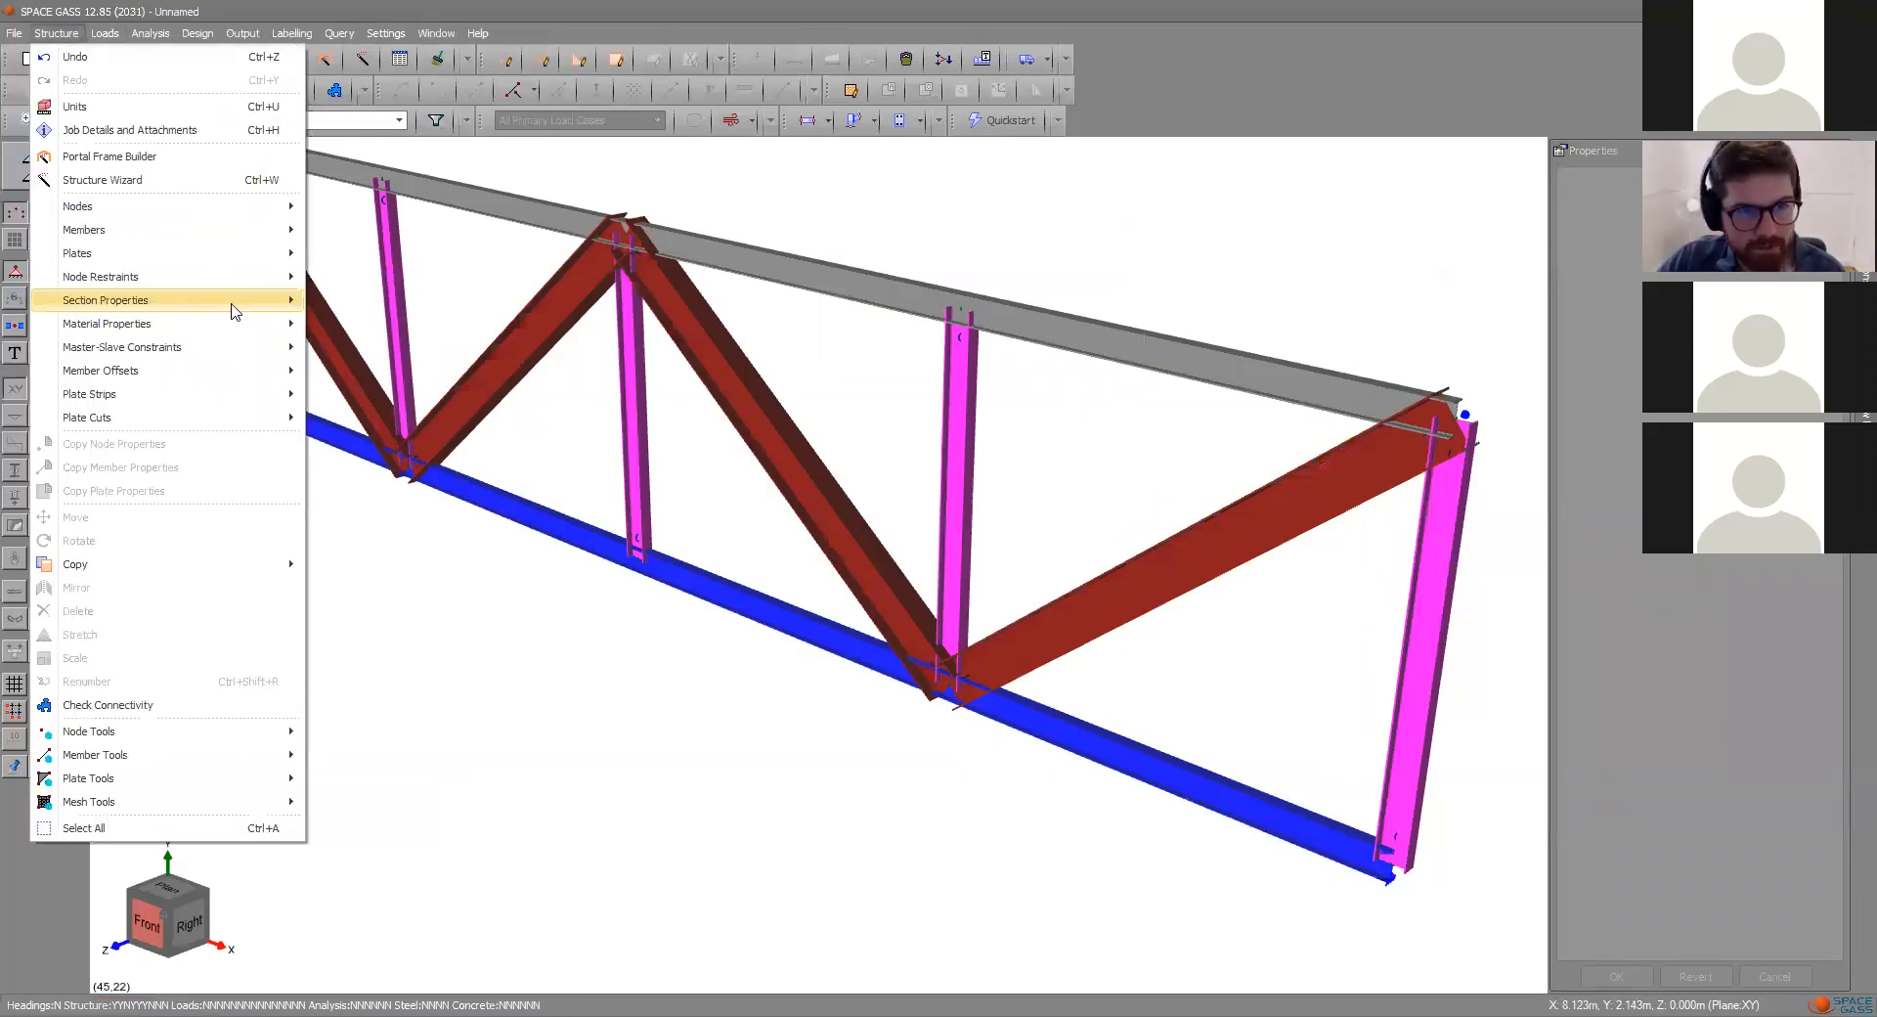
left_click(232, 302)
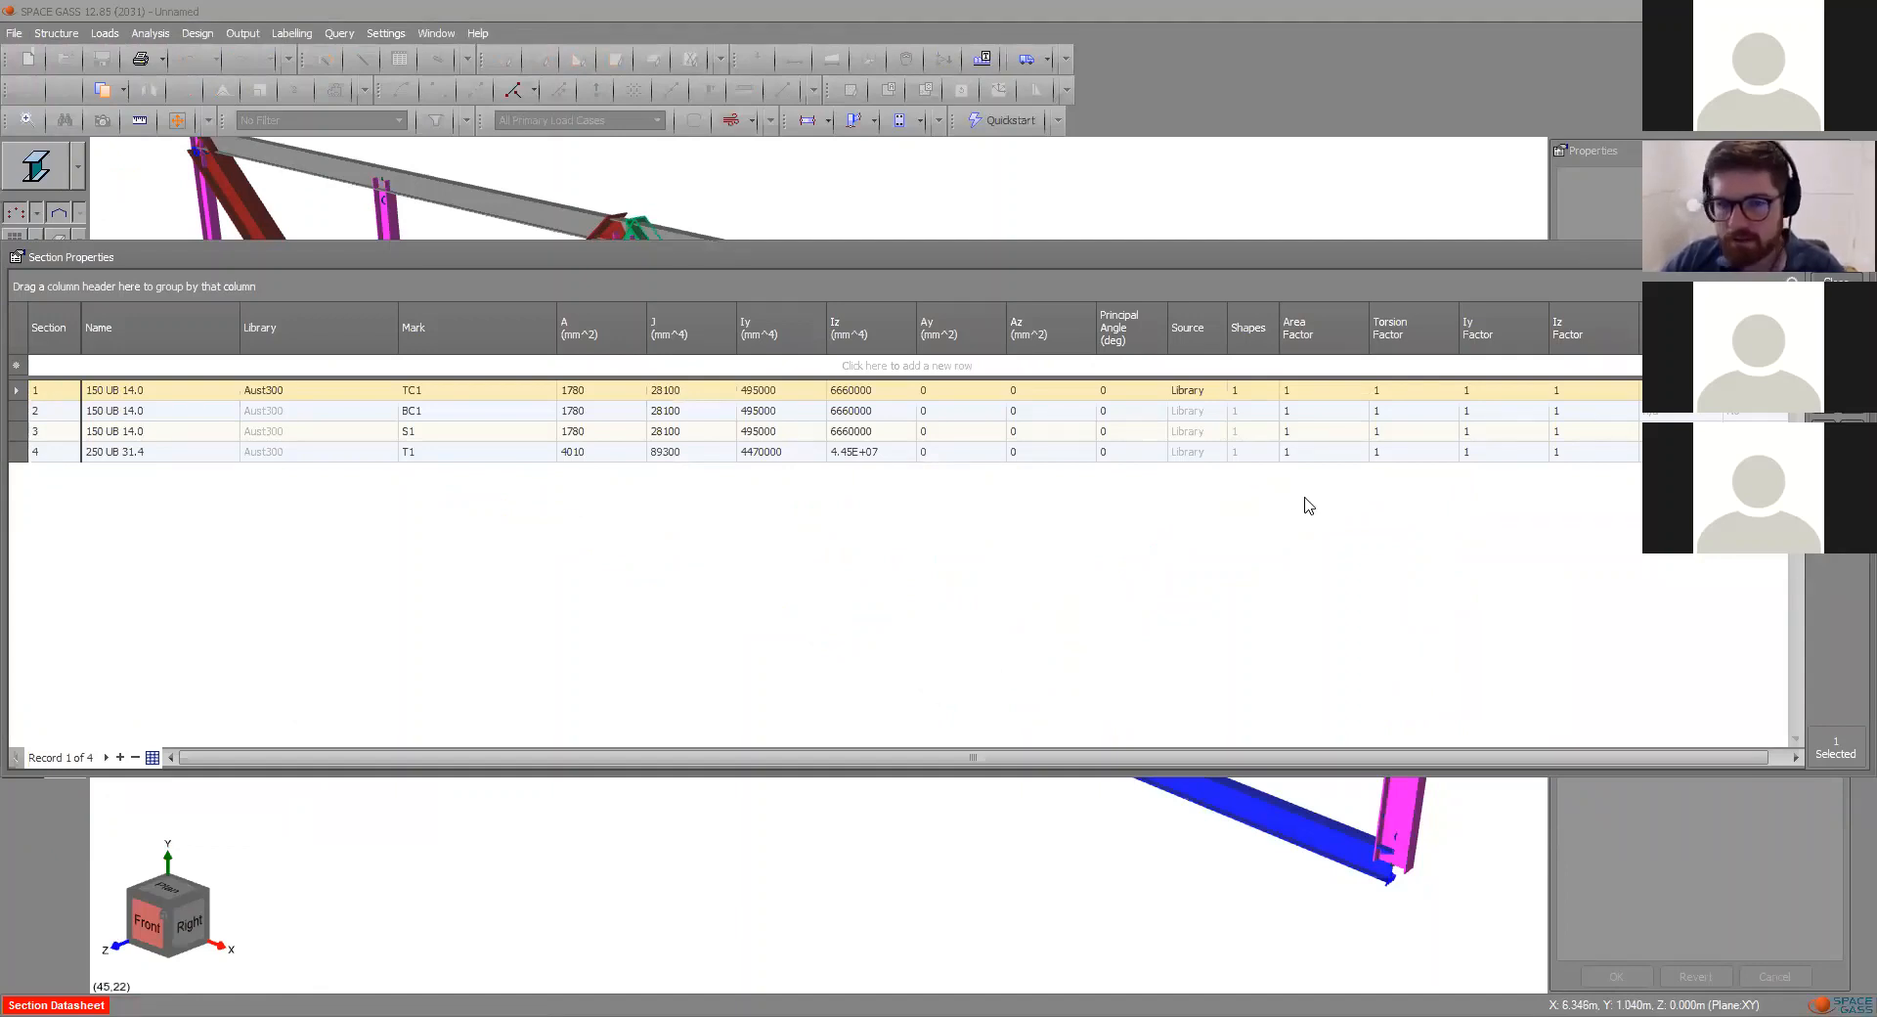
key("Escape")
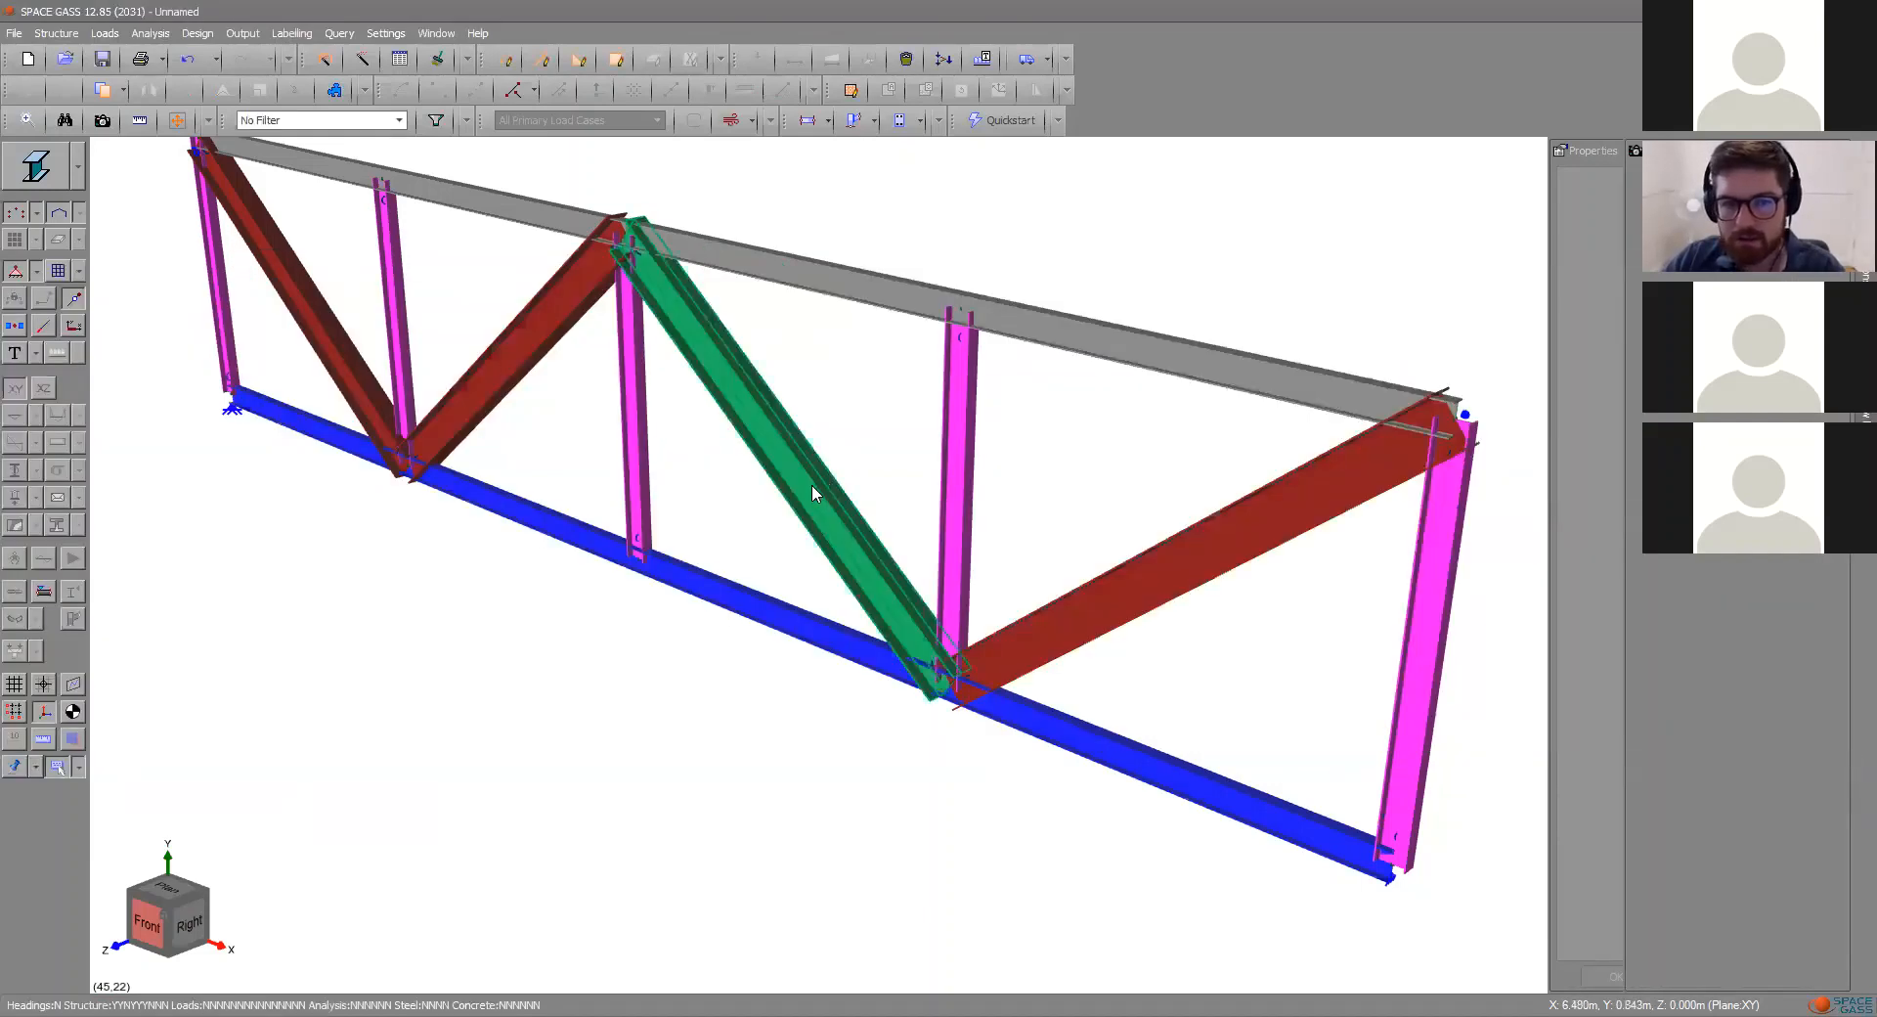
- Preview section 3 on the diagonal just past midspan, and assign section 1 (150 UB 14.0) to it
left_click(811, 484)
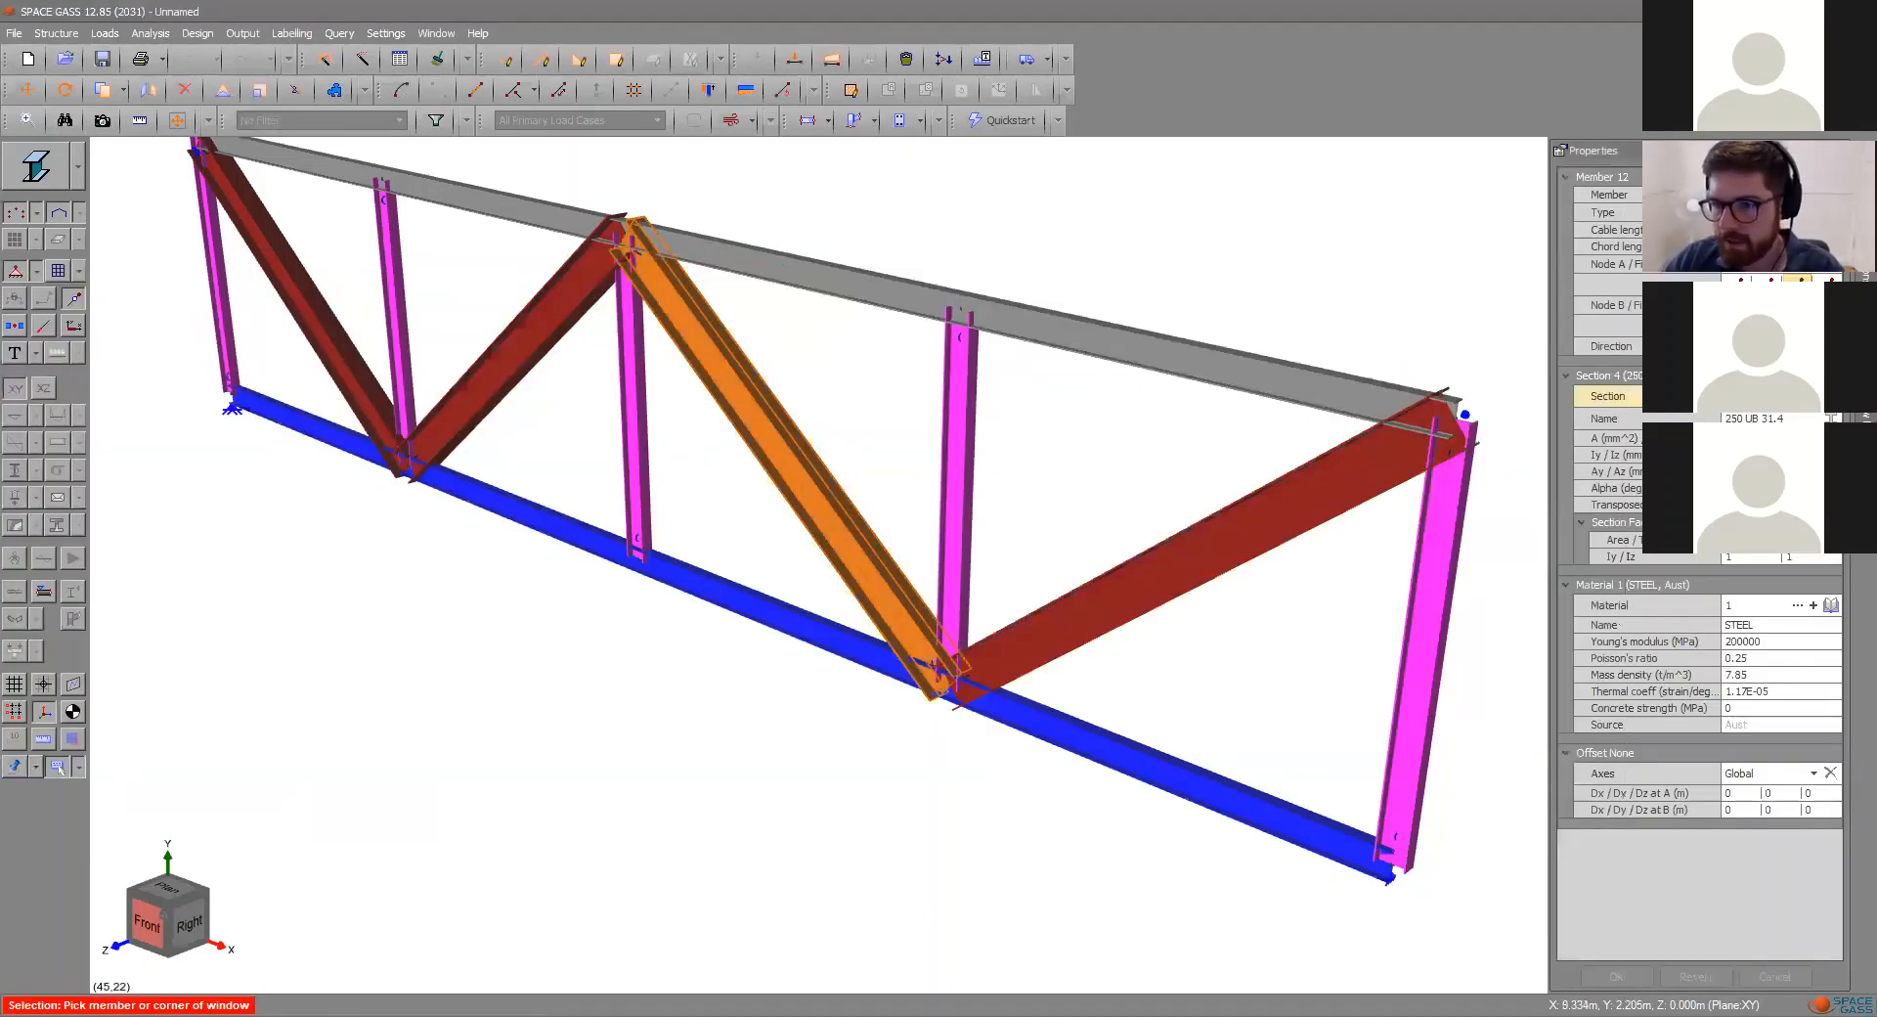
left_click(1759, 418)
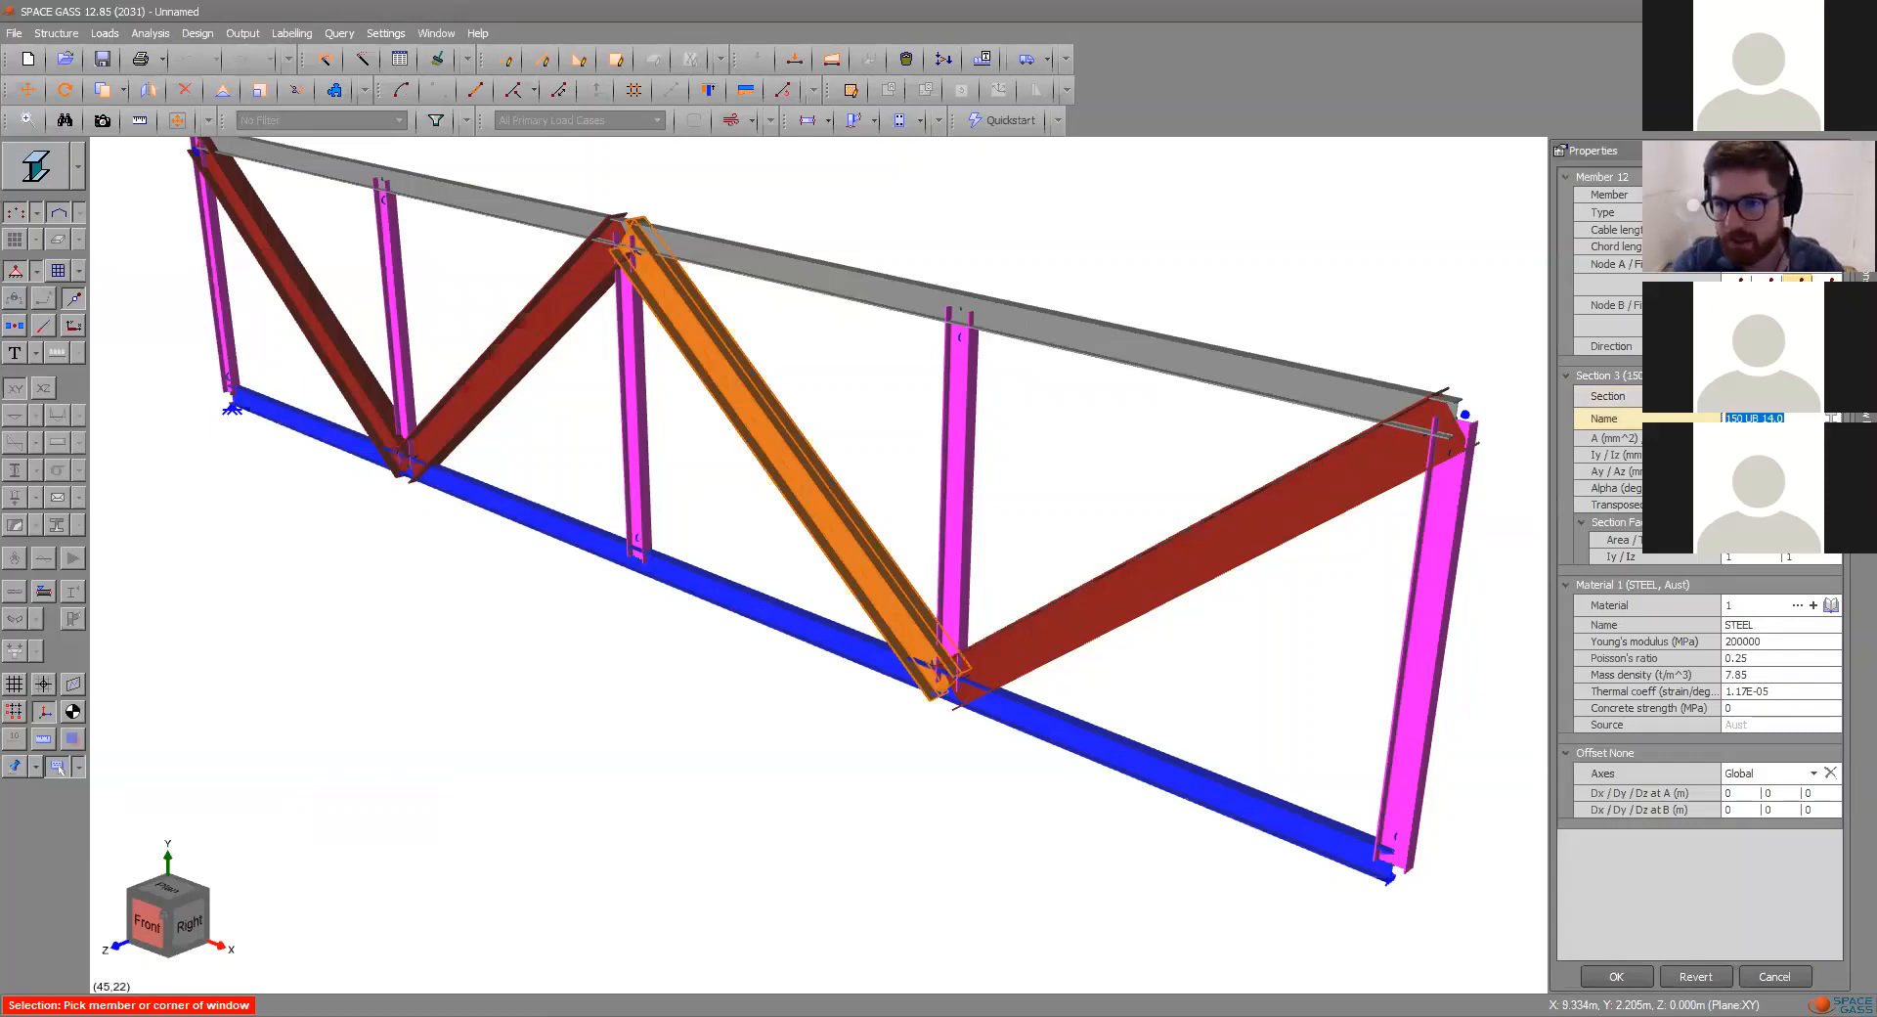
left_click(1770, 396)
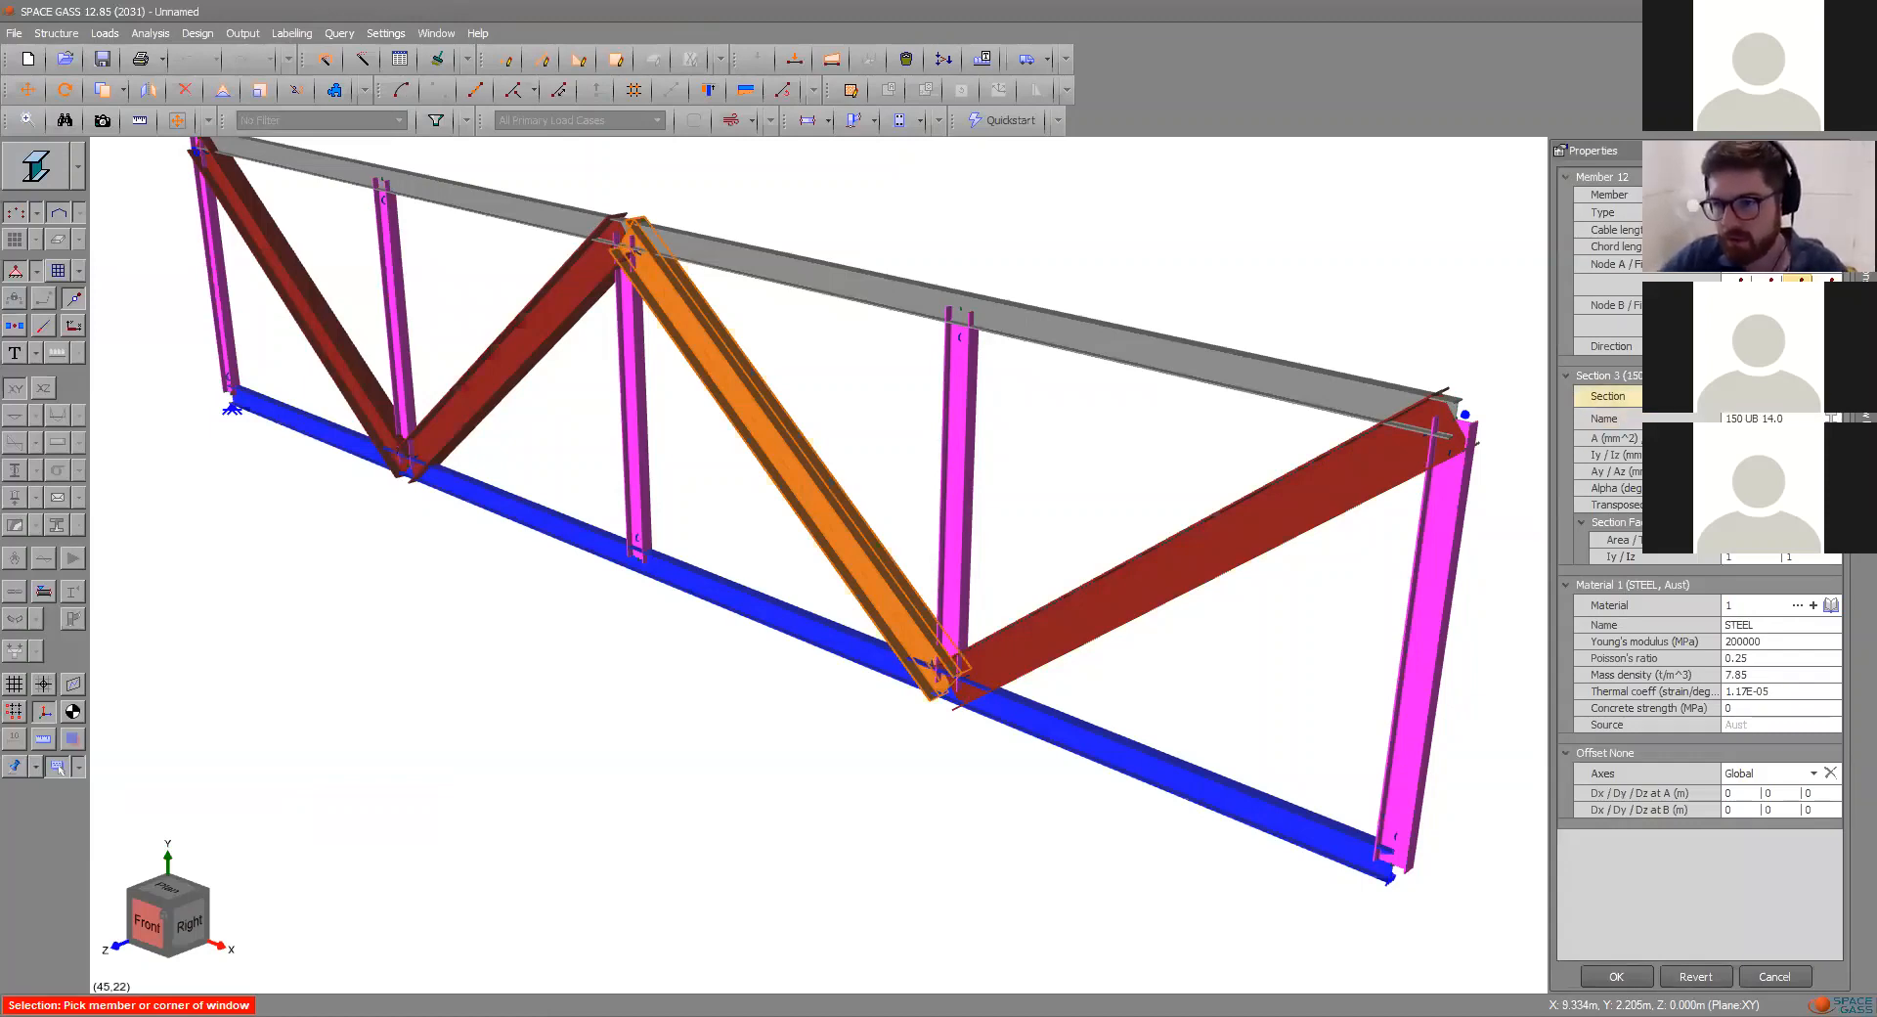
left_click(1758, 418)
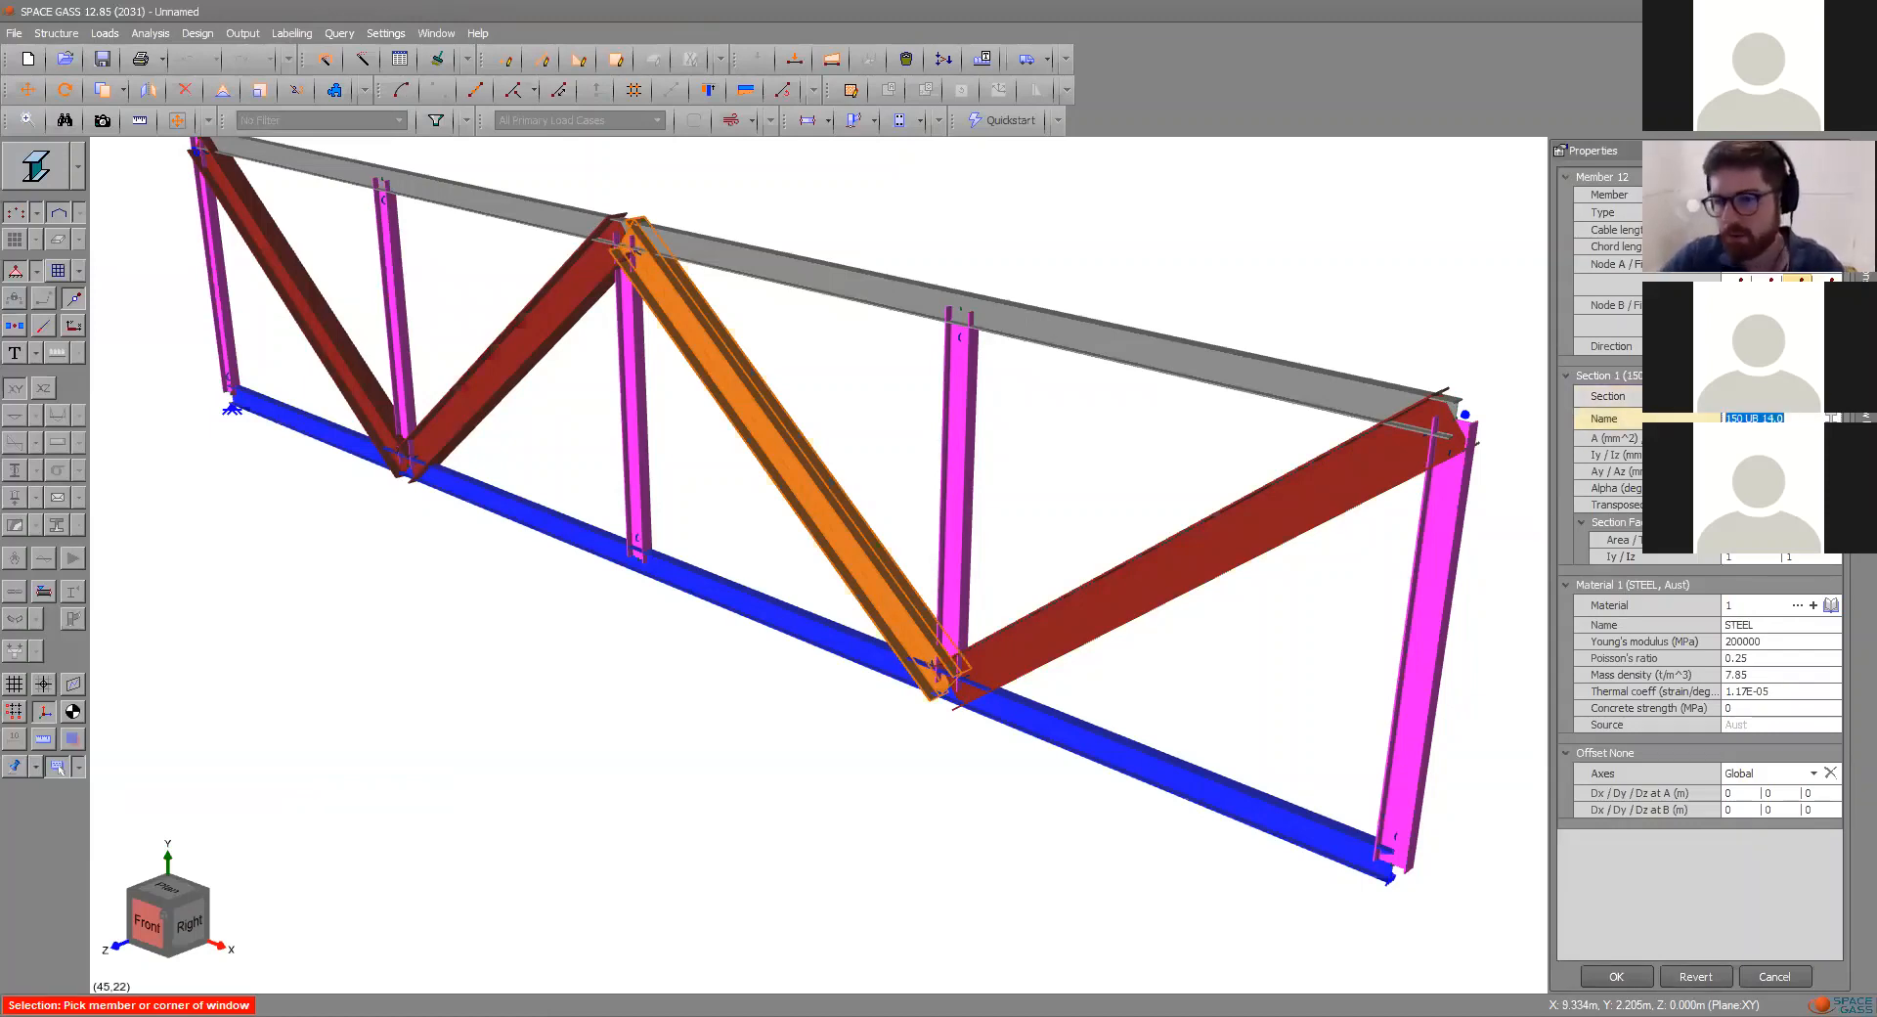
left_click(1623, 976)
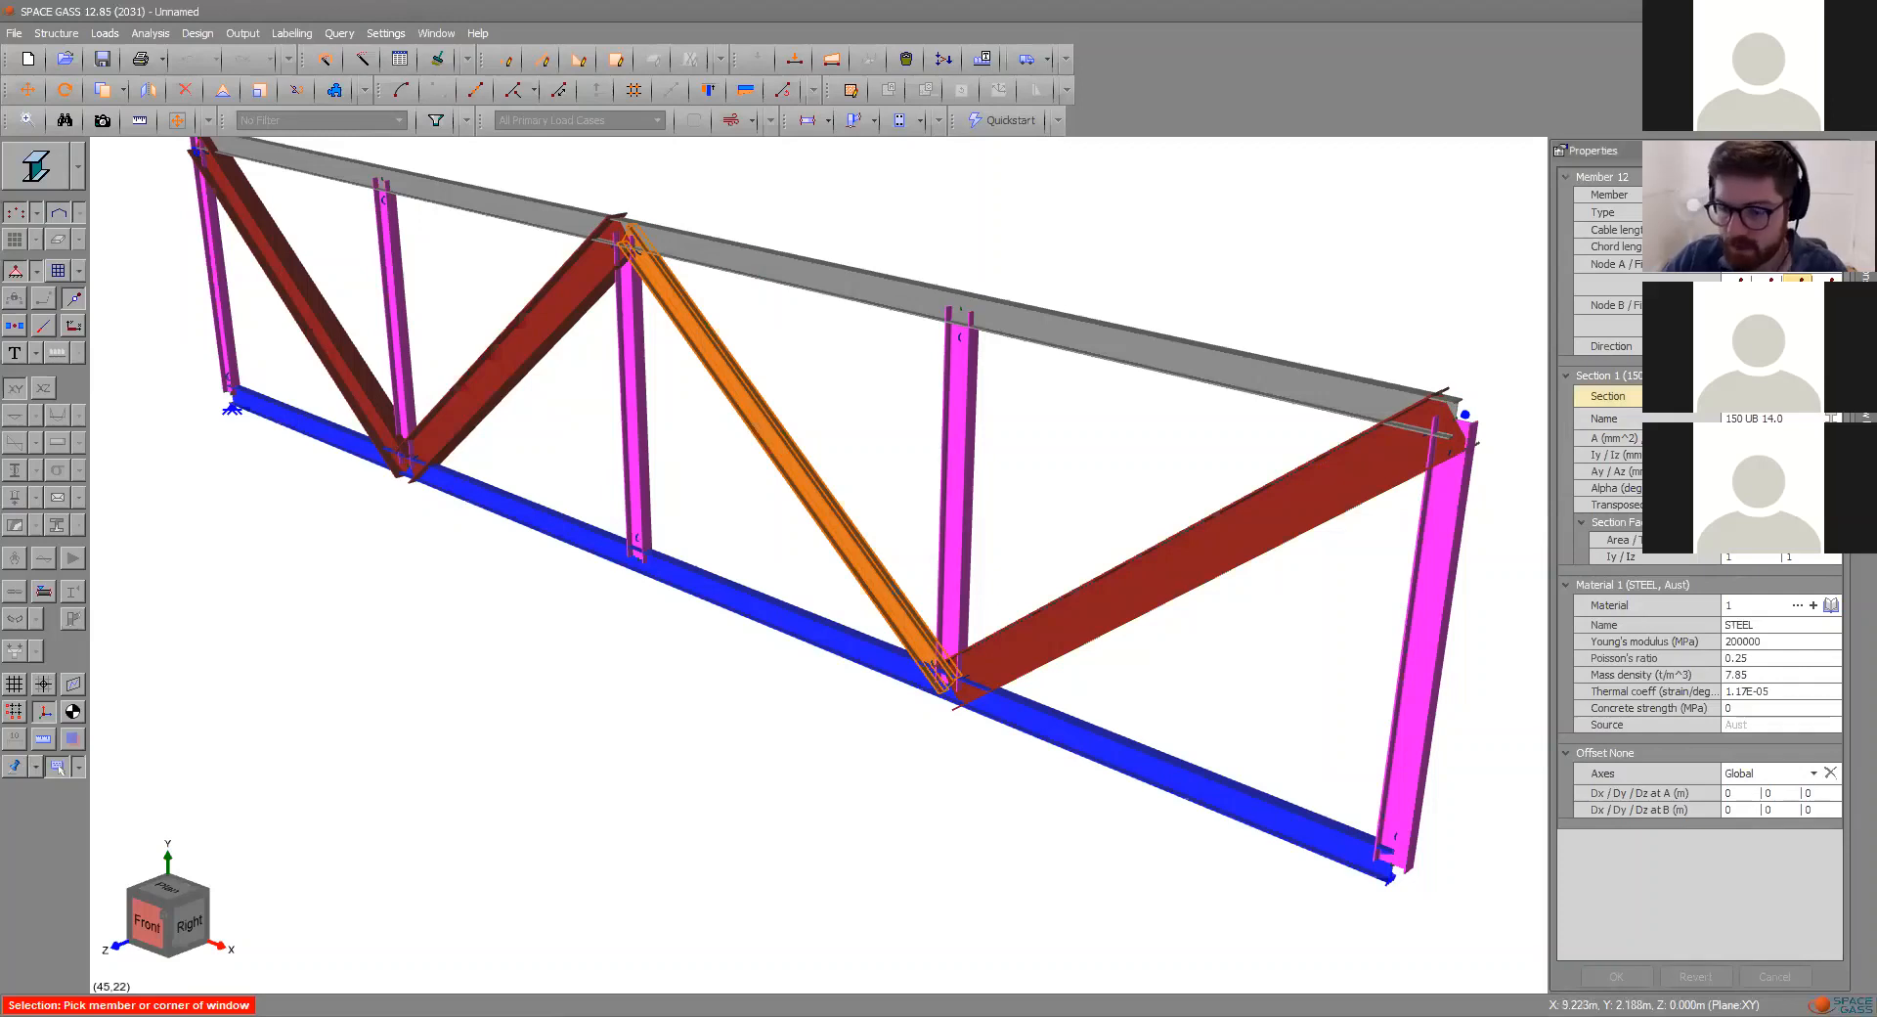
- Assign section 4 (250 UB 31.4) to the diagonal just past midspan by its section number
type("4")
key("Tab")
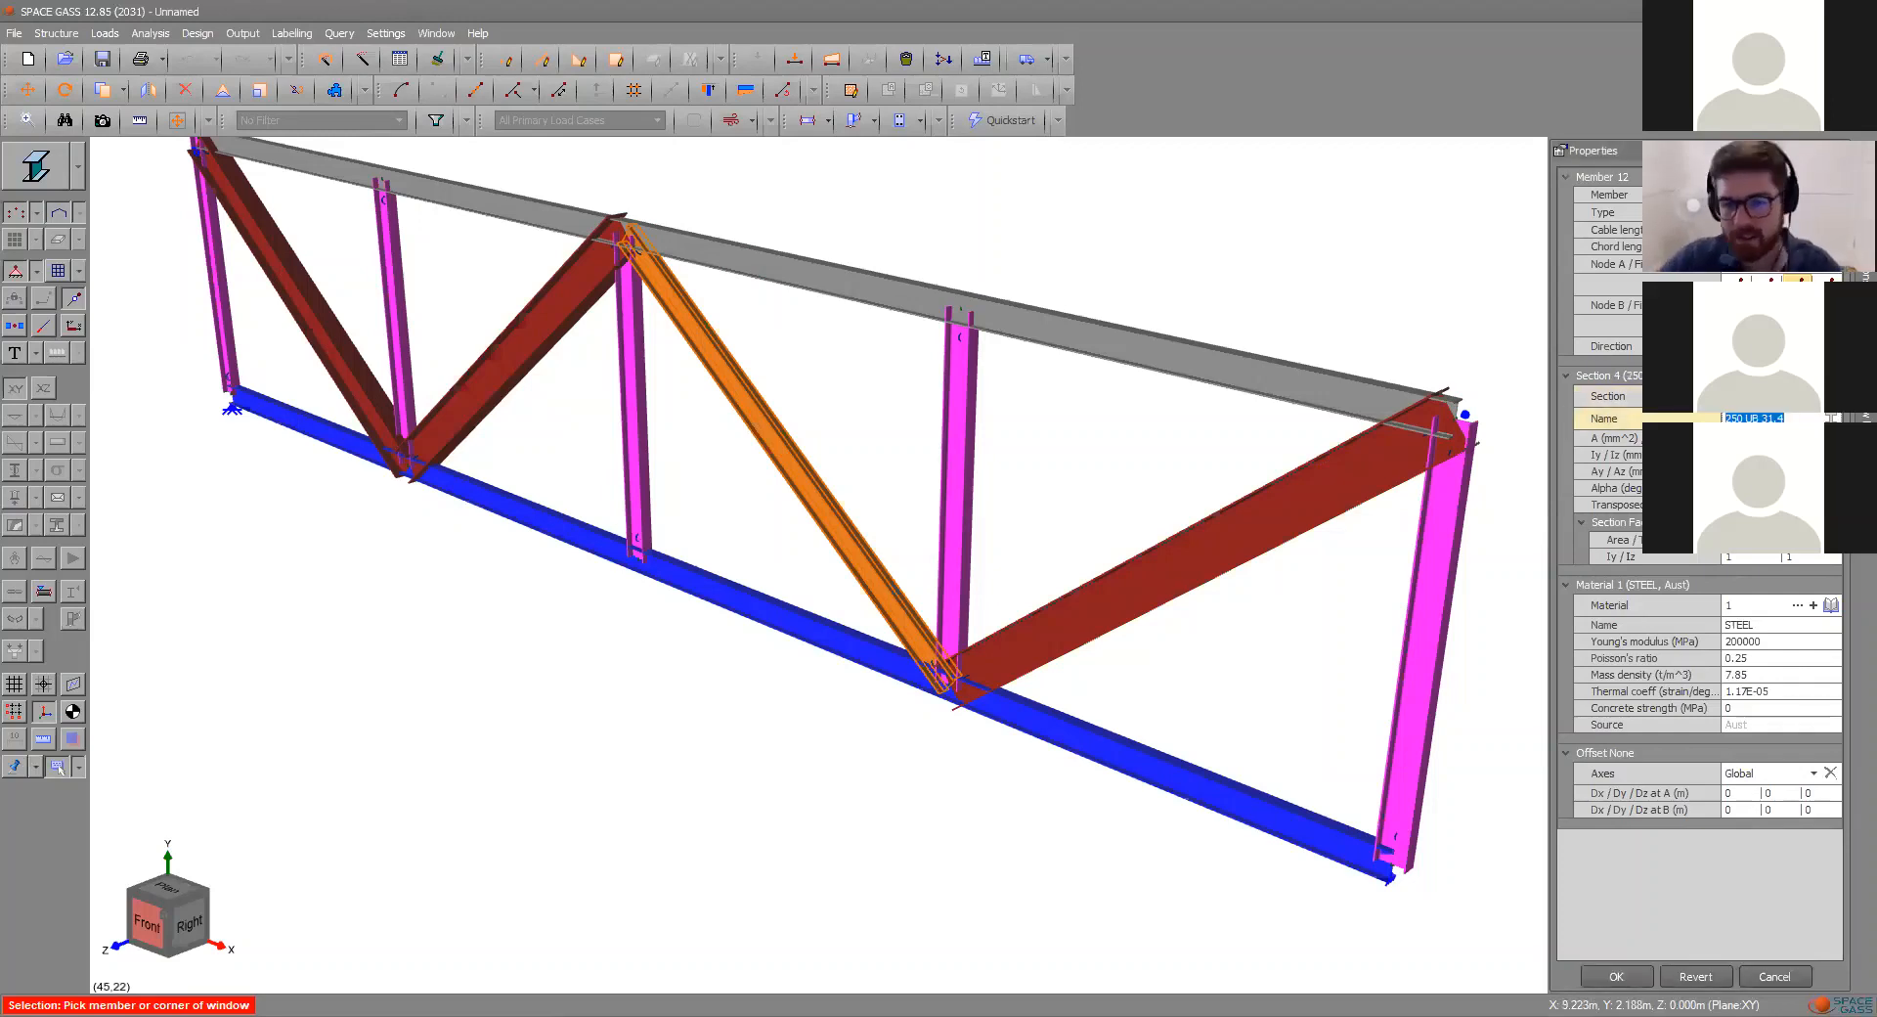
left_click(1615, 976)
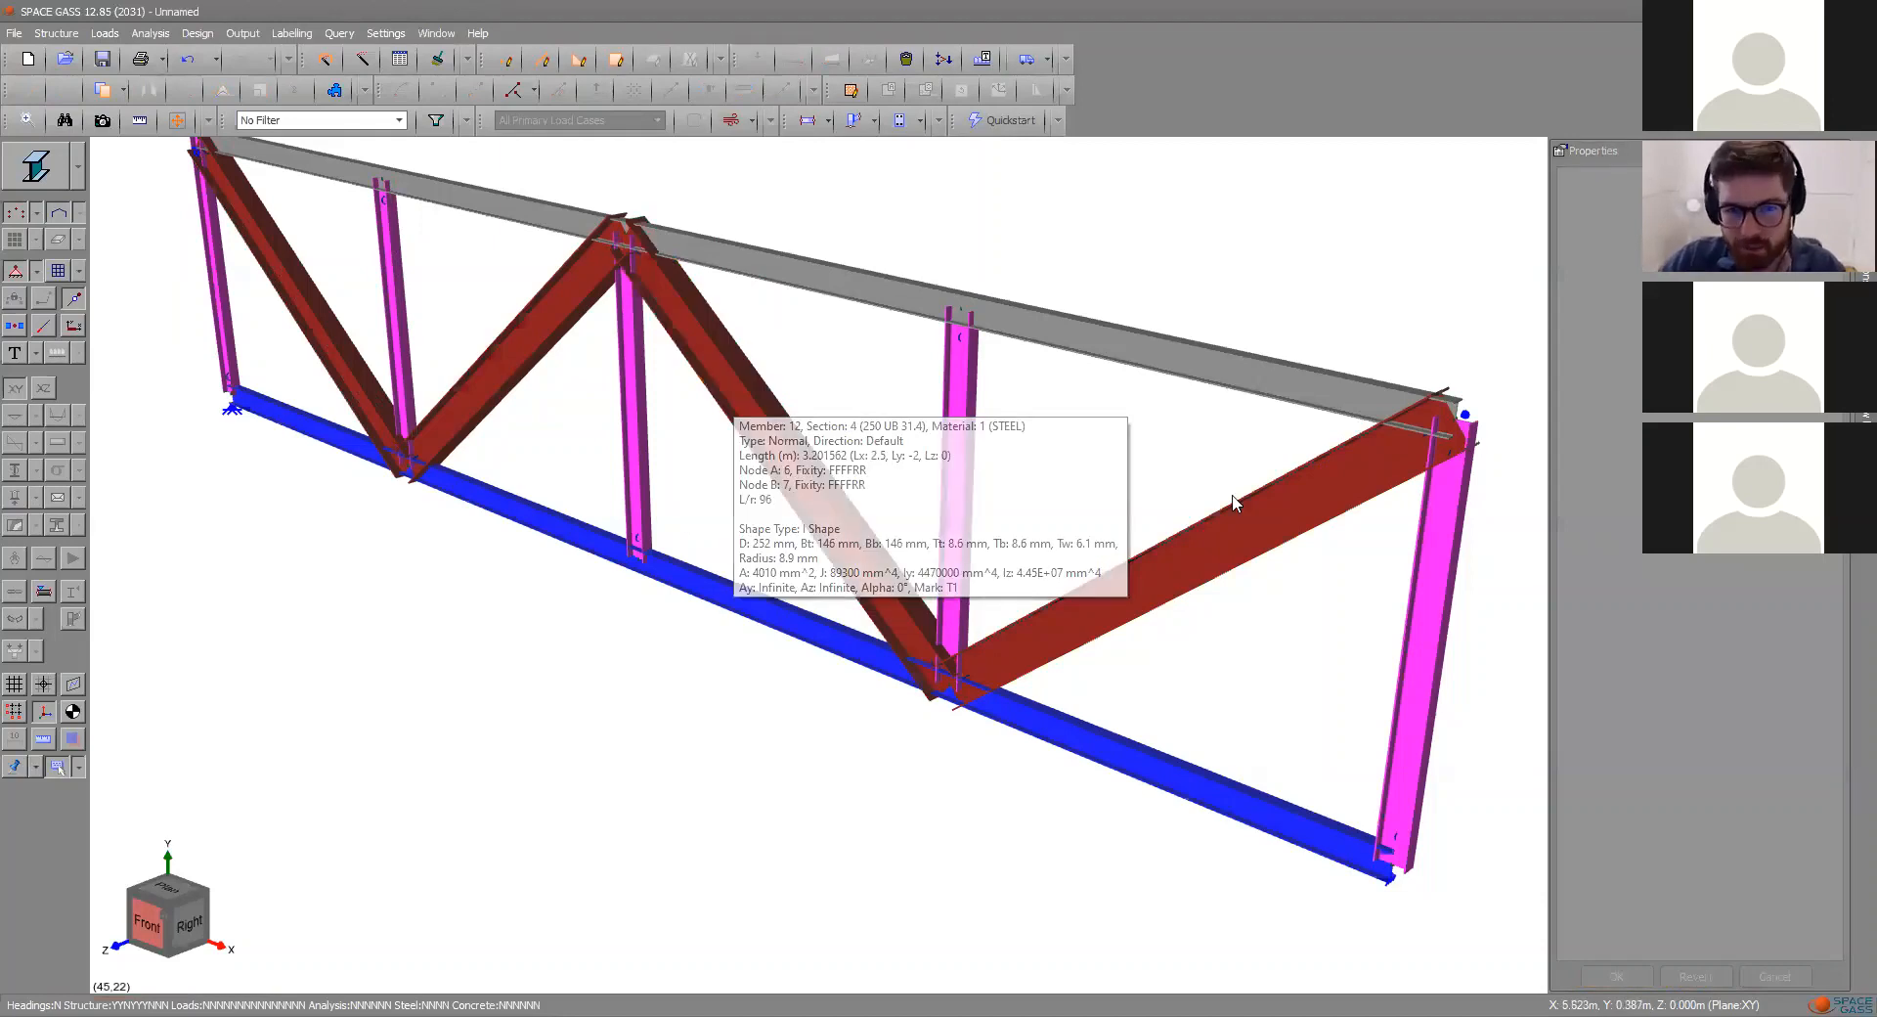
left_click(802, 463)
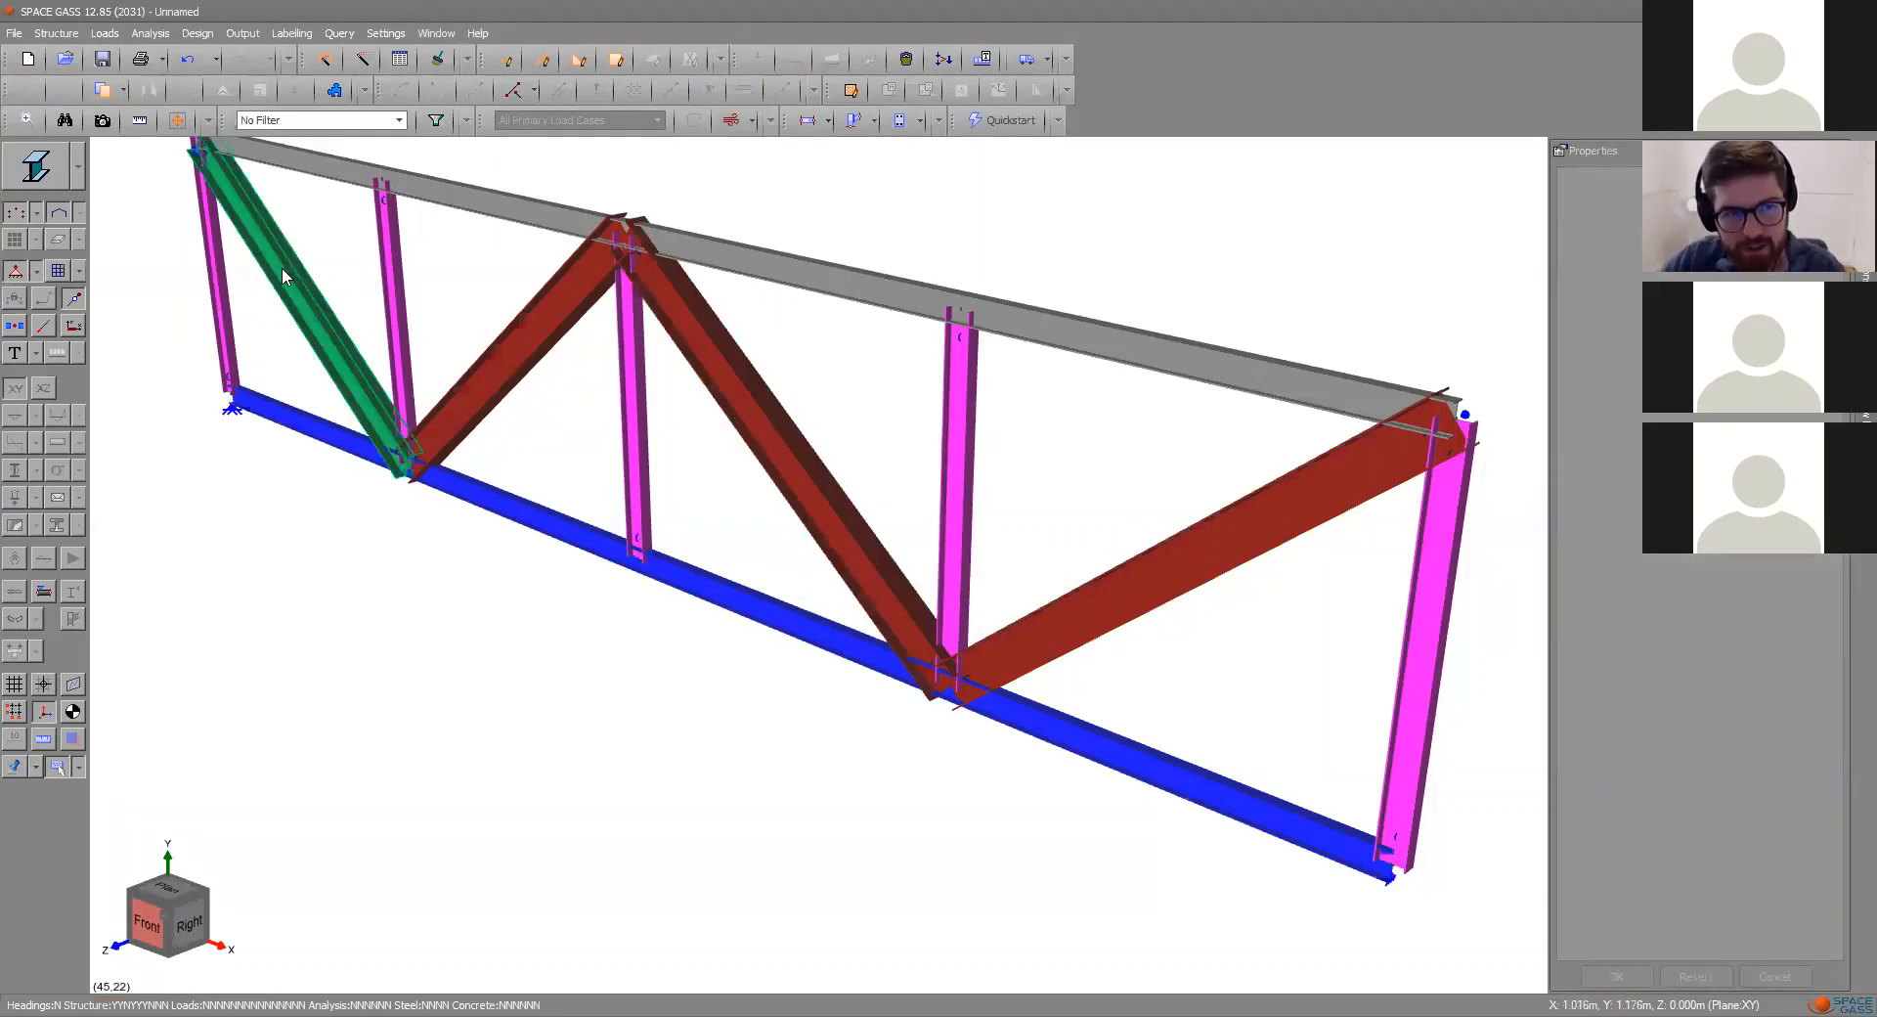
left_click(1271, 576)
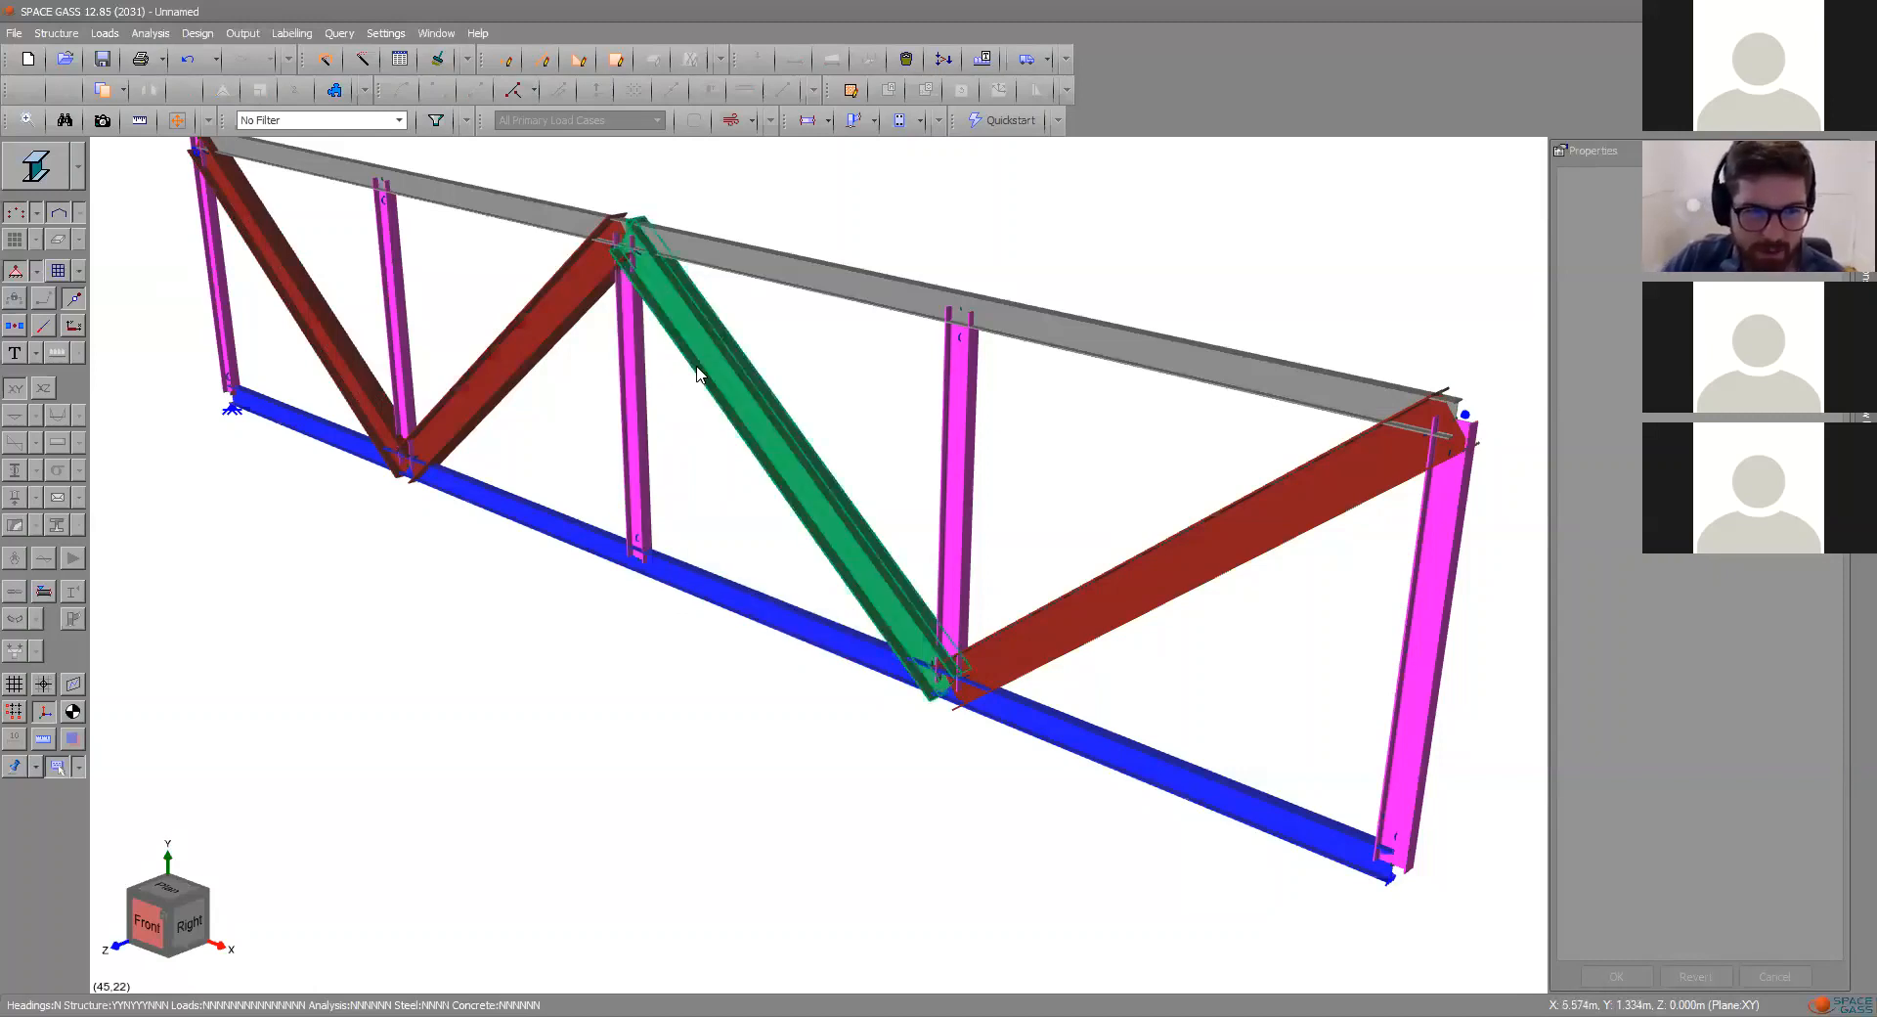
mouse_move(697, 373)
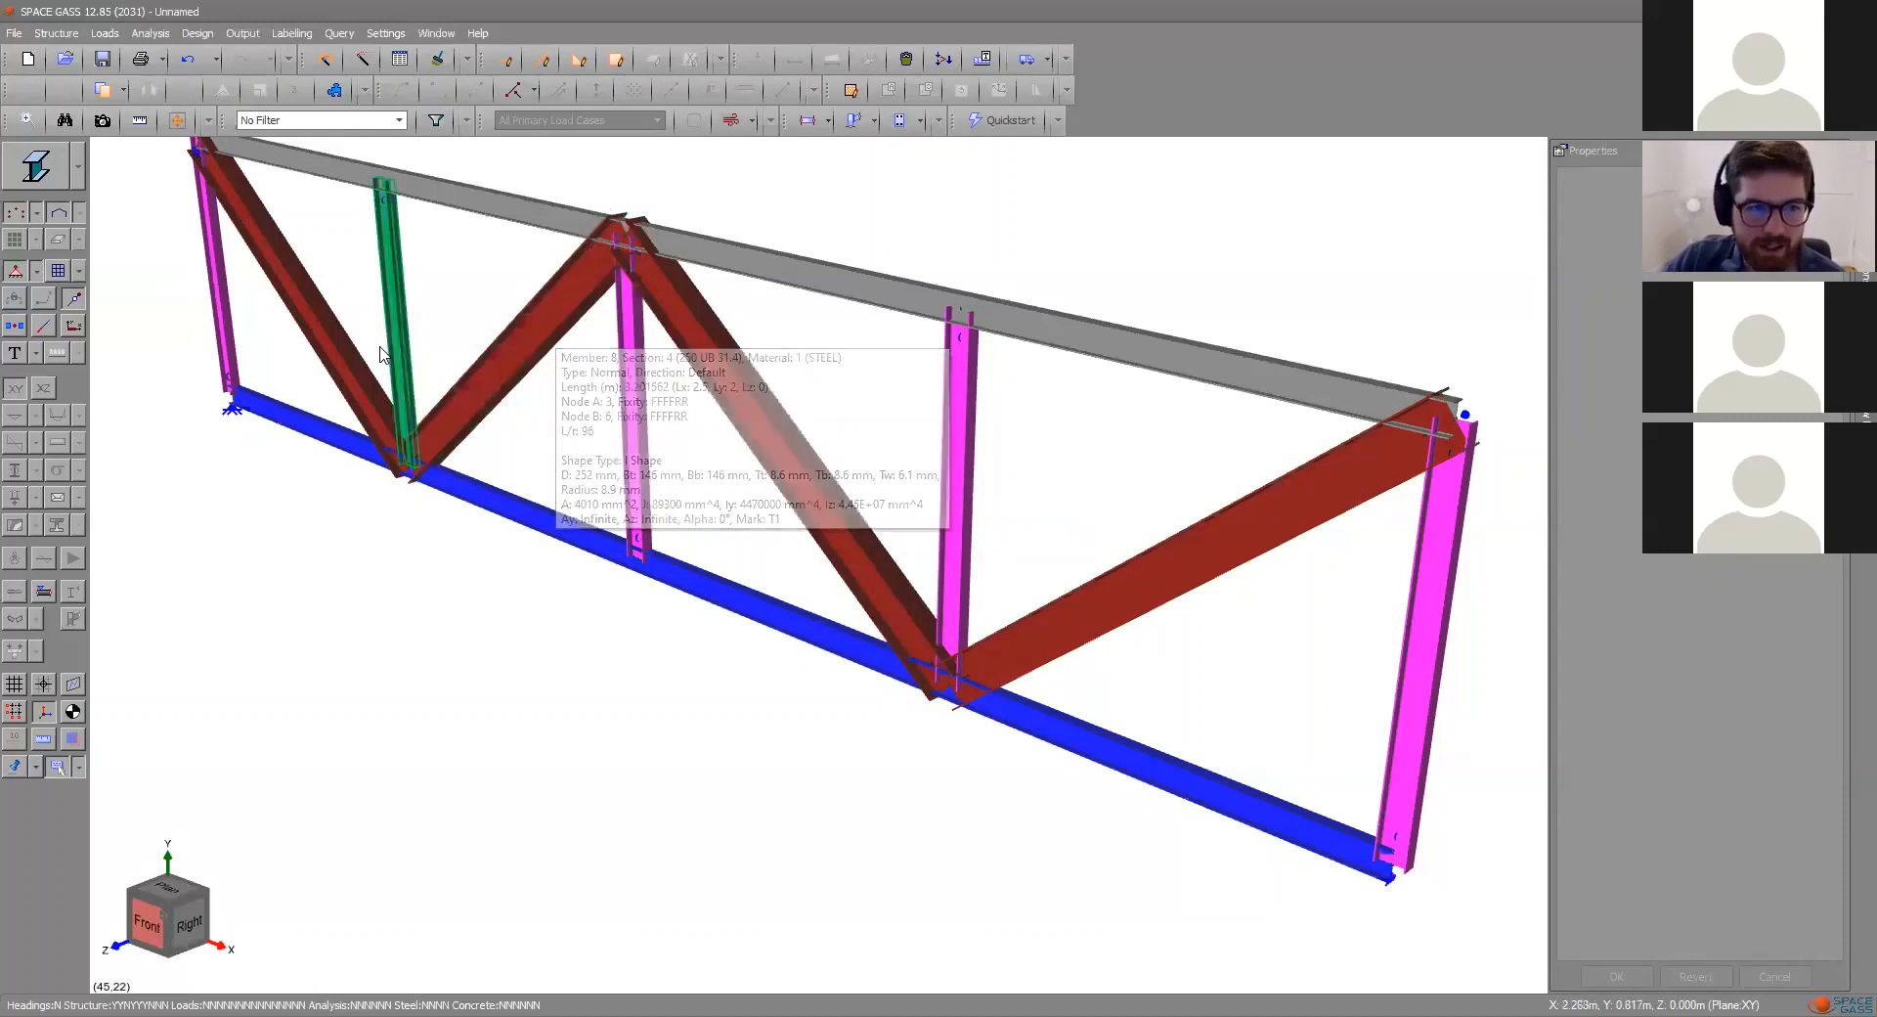
mouse_move(320, 283)
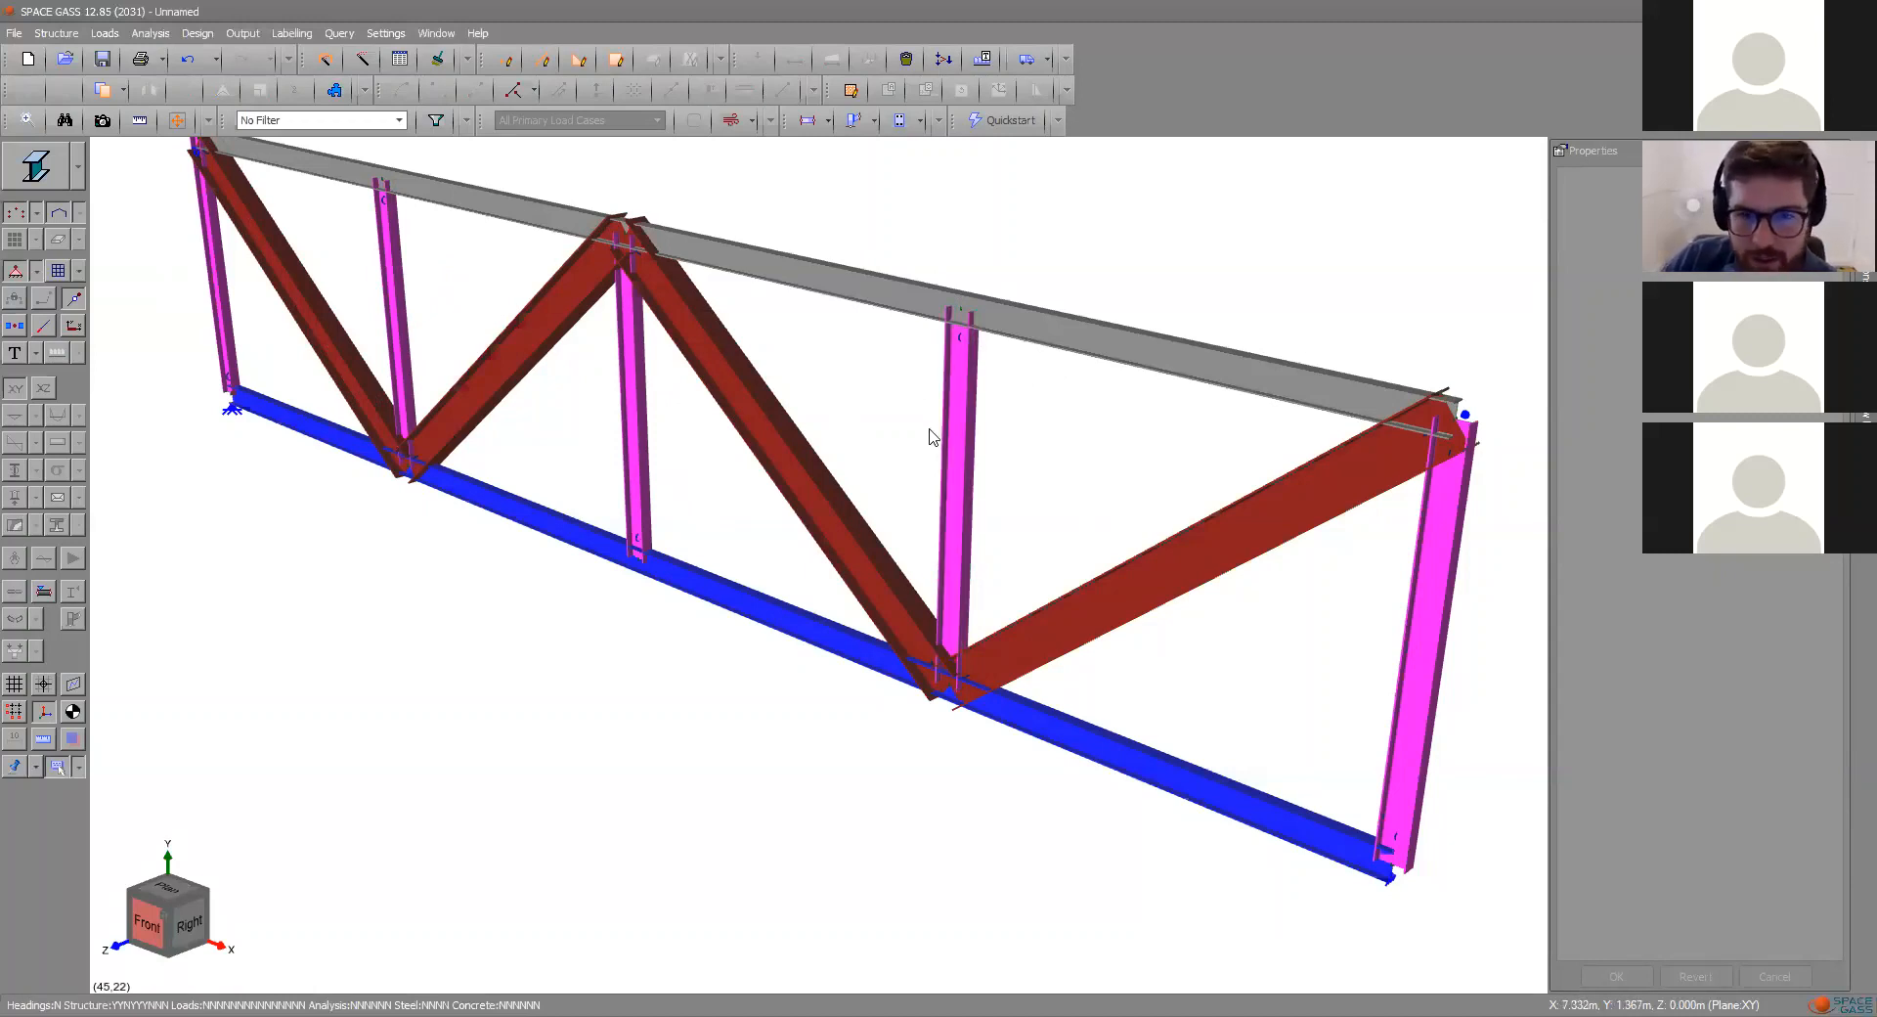
left_click(969, 453)
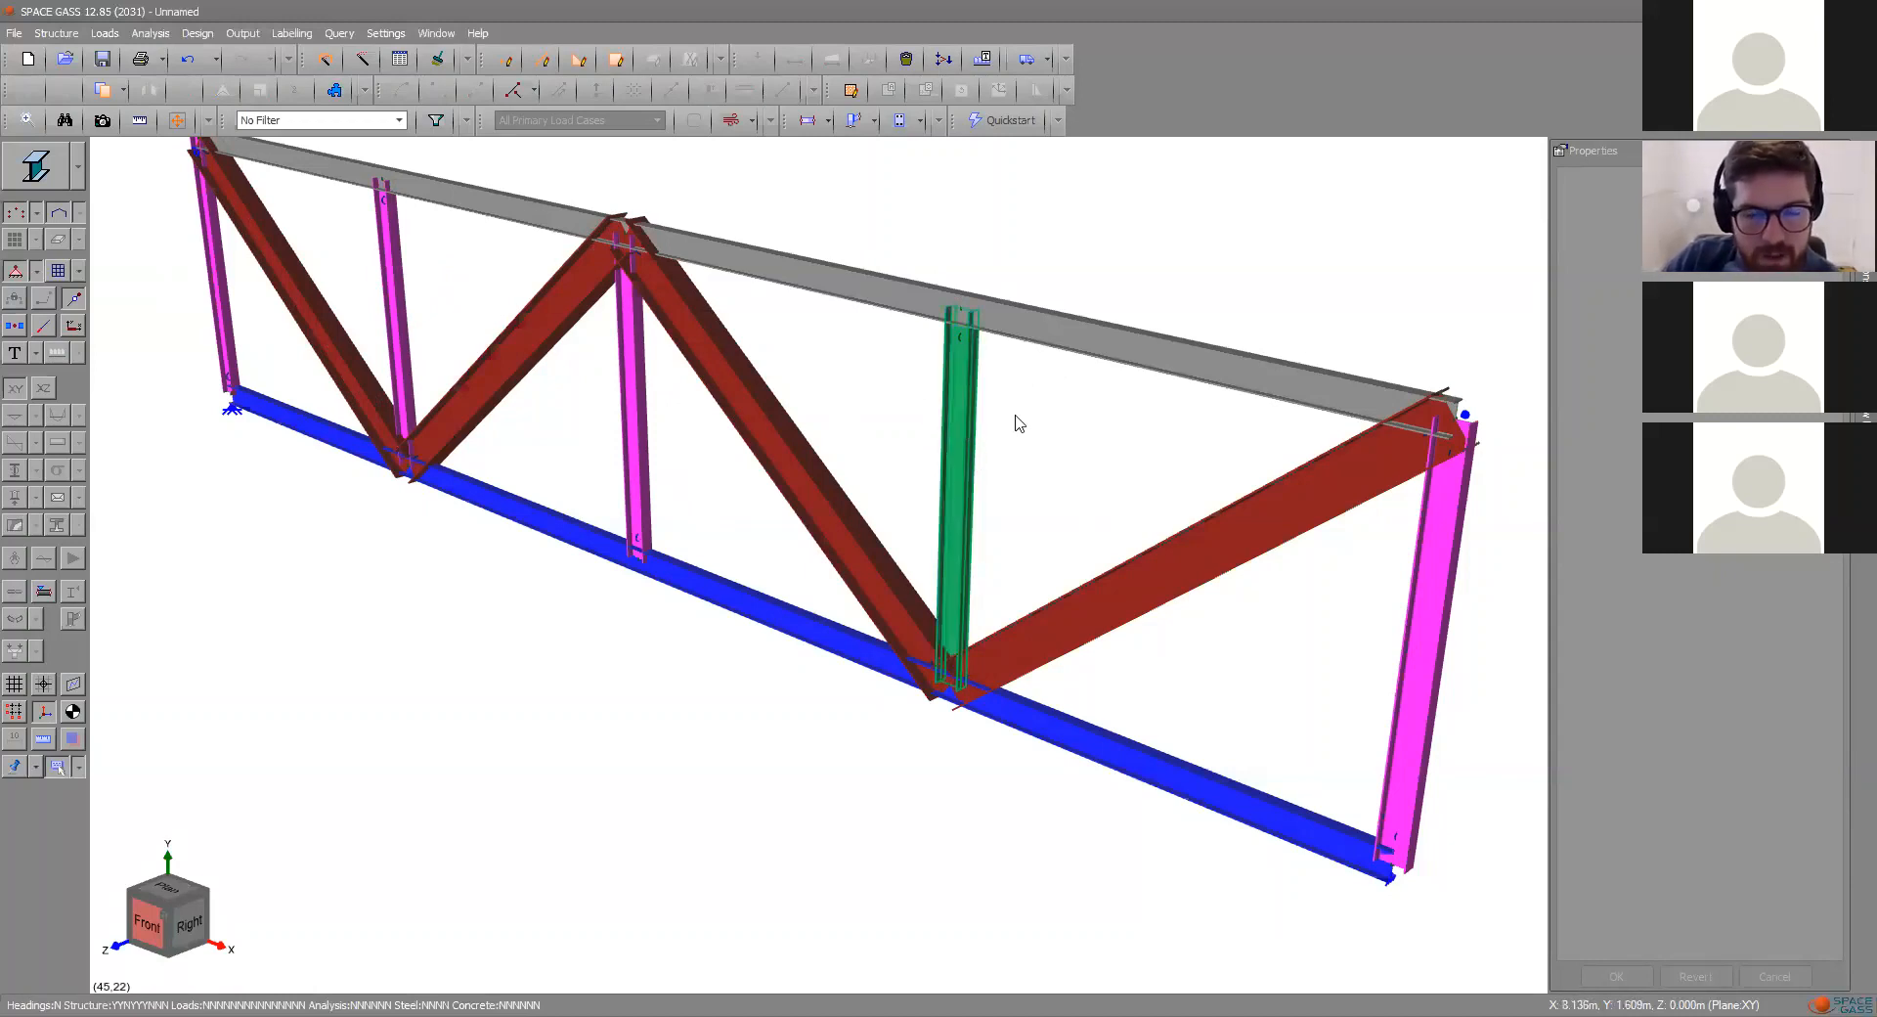
left_click(1222, 359)
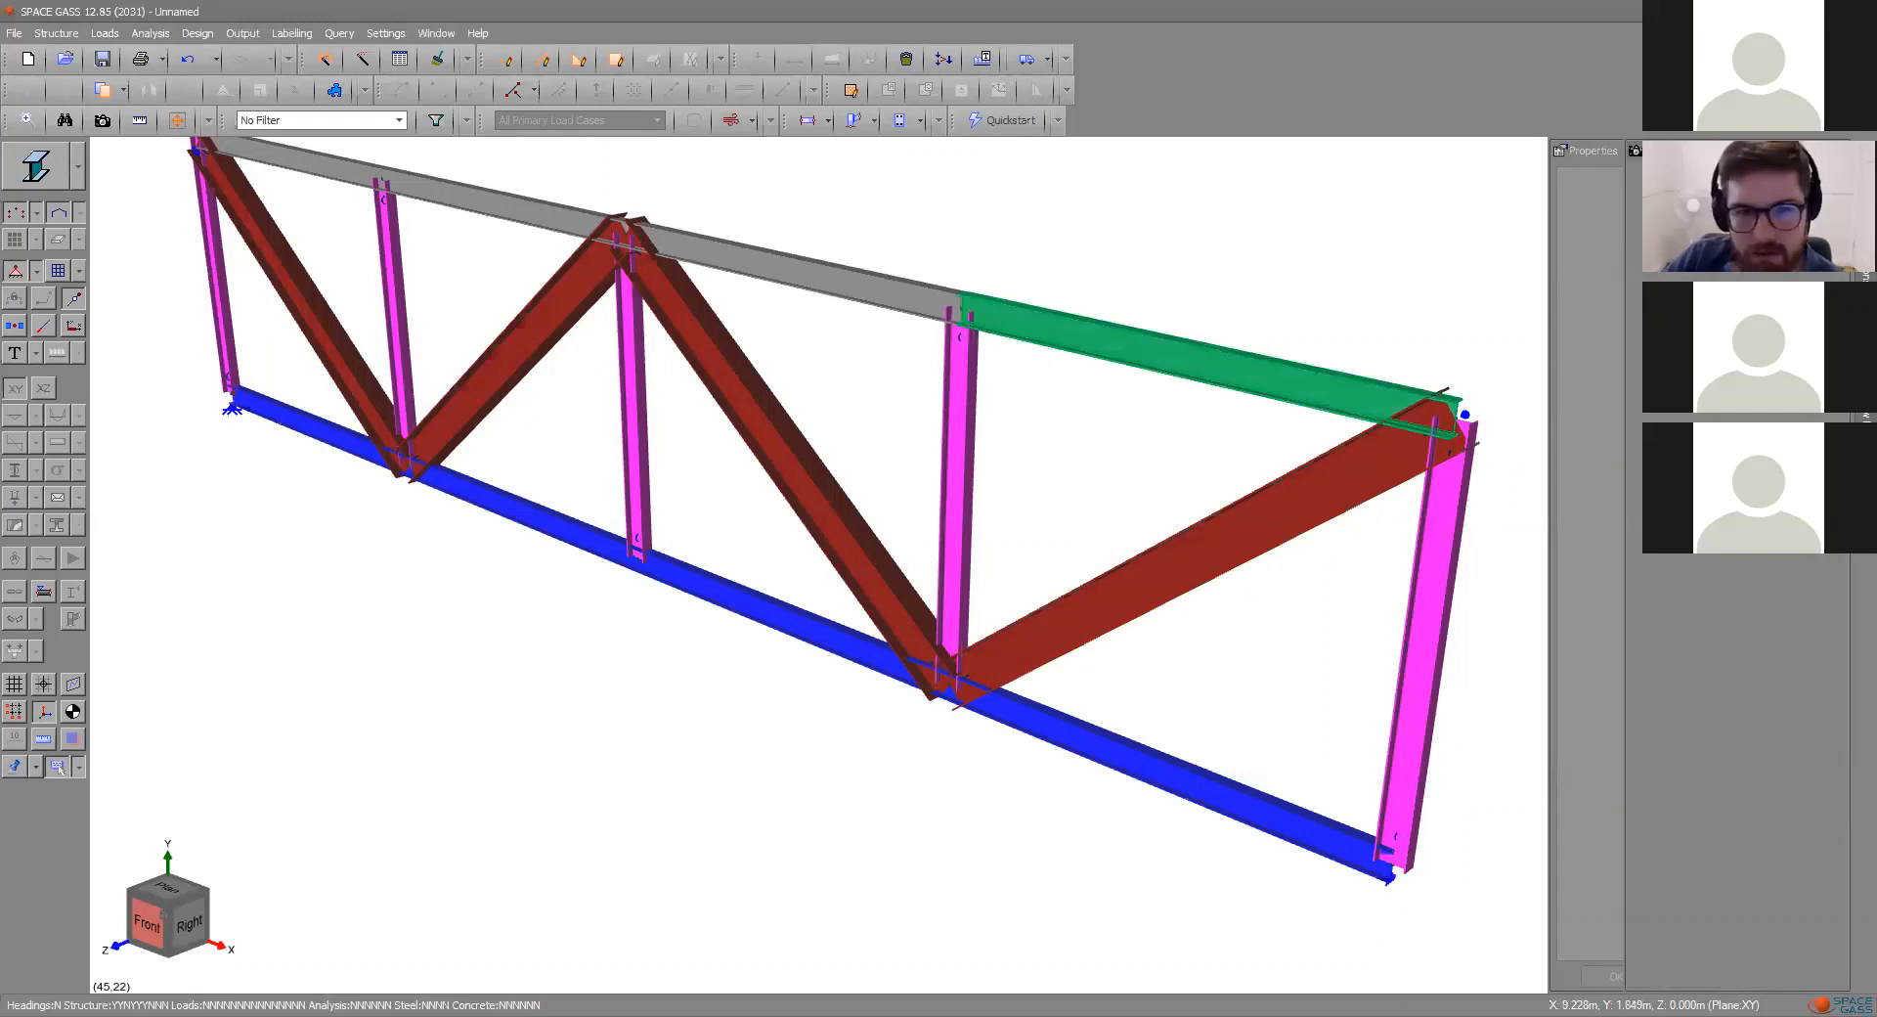
- Review the material of the top-to-bottom vertical at three-quarter span, checking STEEL in the Aust library and its Young's modulus
left_click(954, 450)
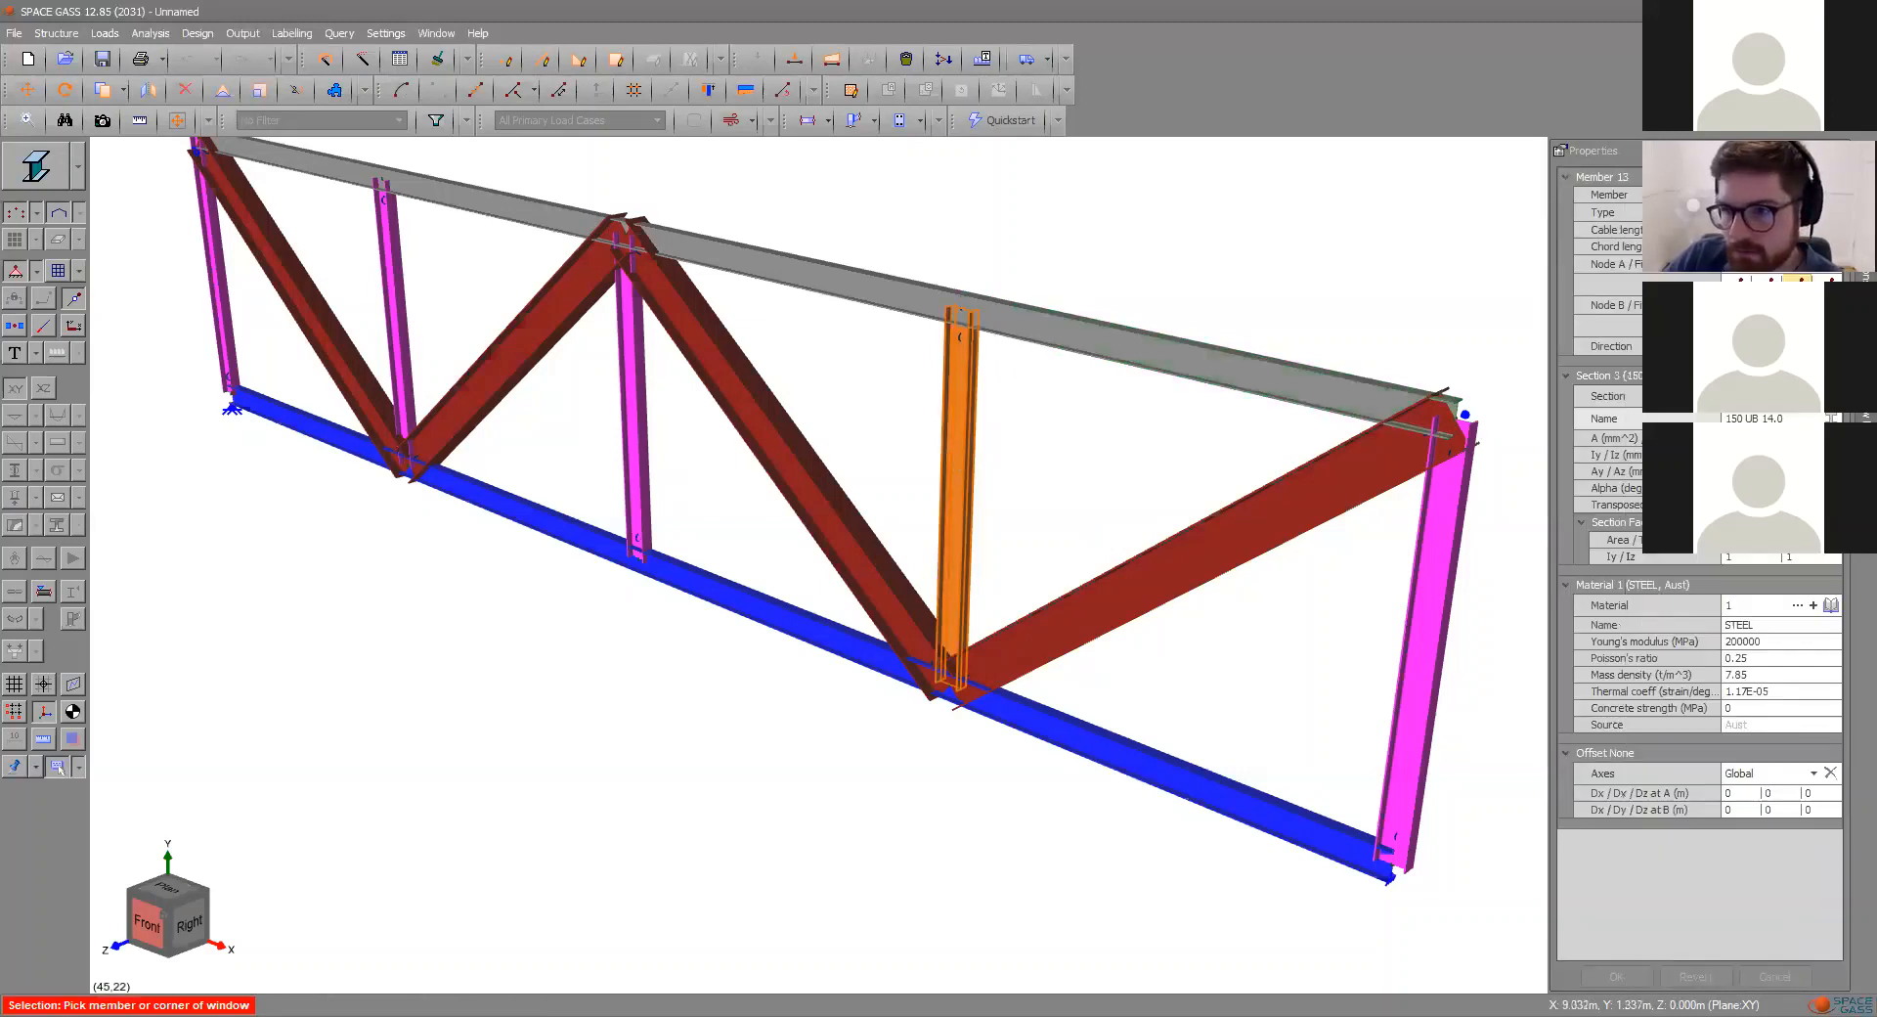
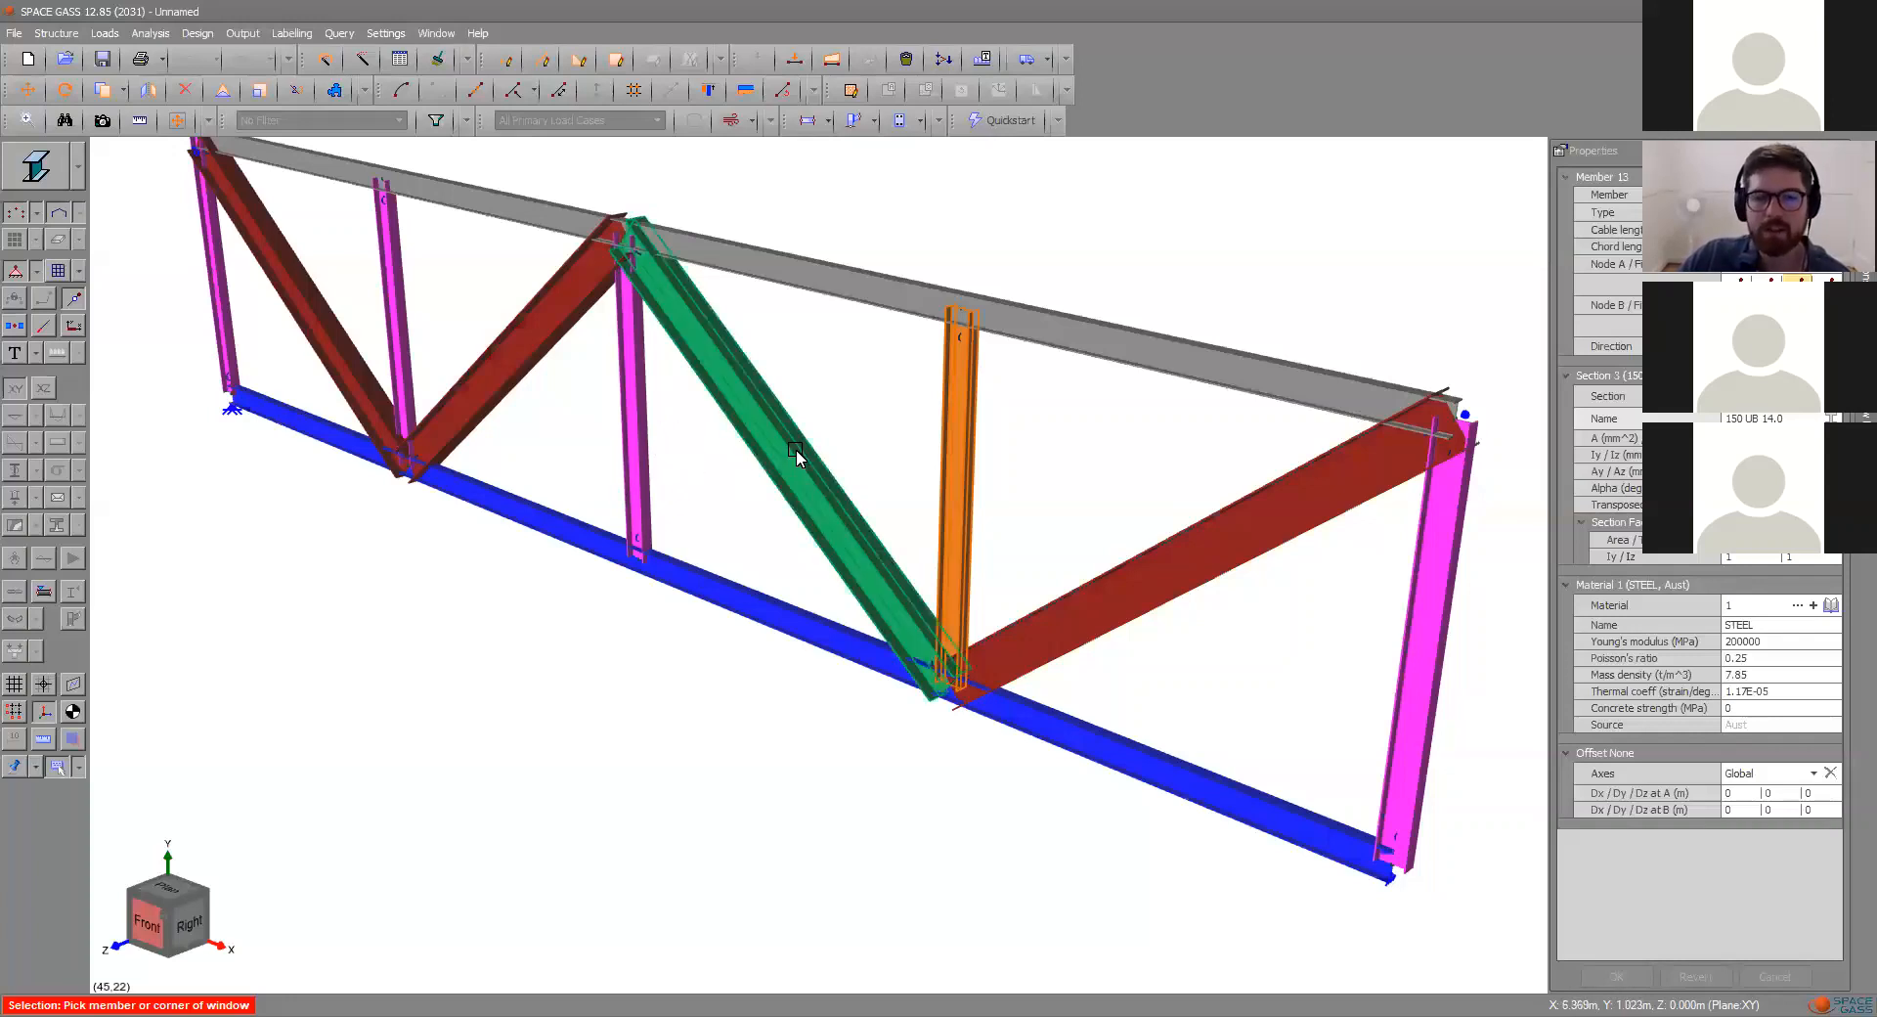
mouse_move(788, 447)
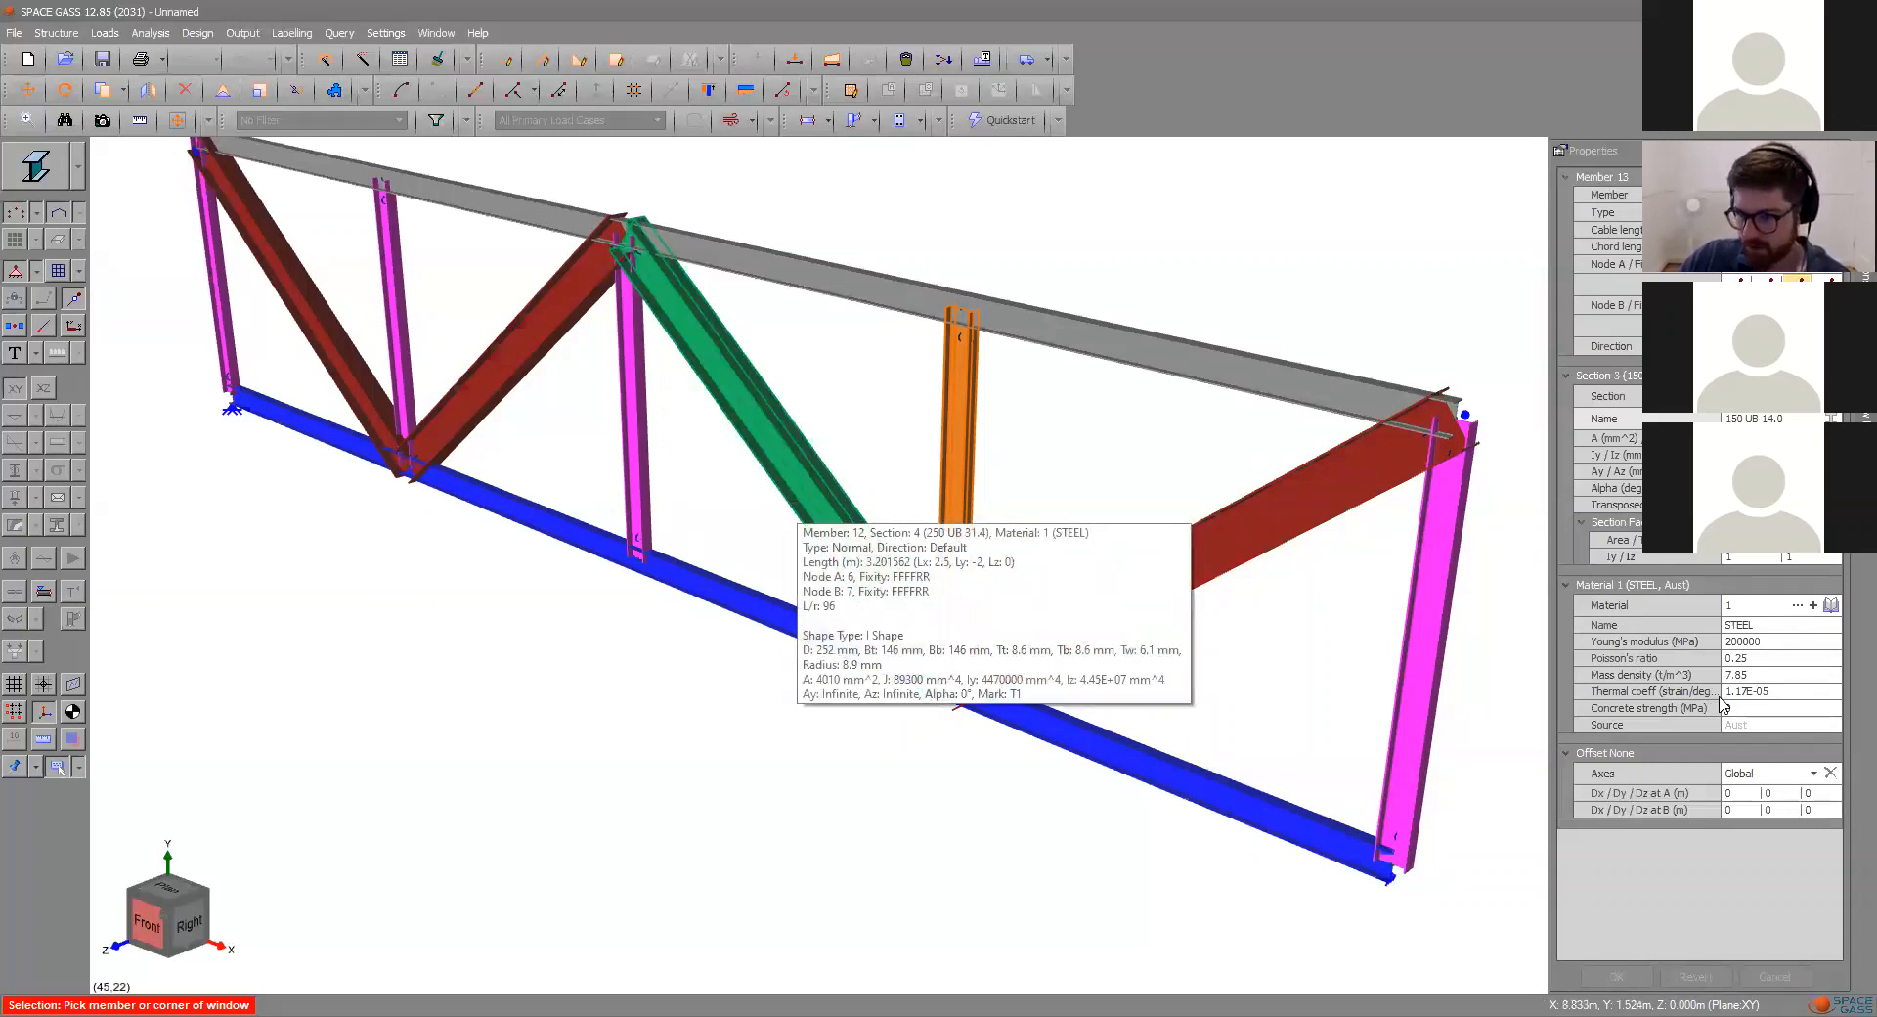
left_click(1831, 608)
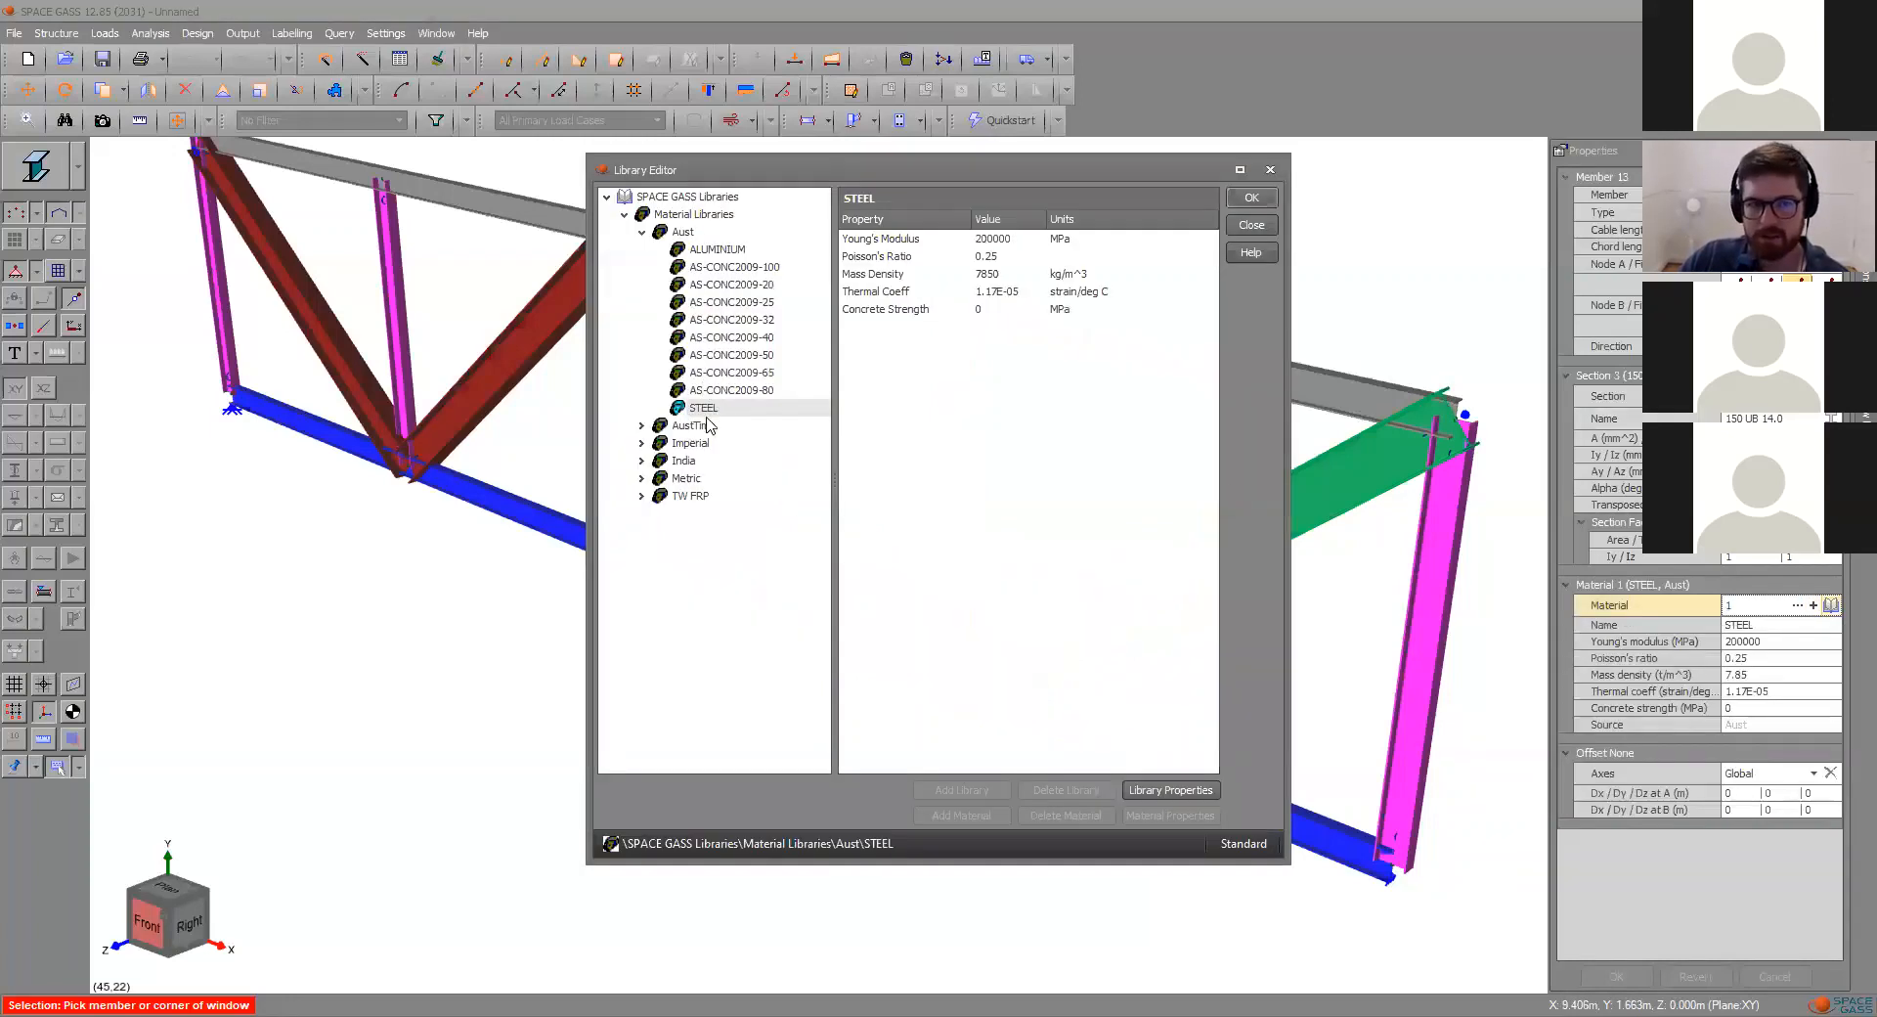
left_click(642, 426)
left_click(642, 427)
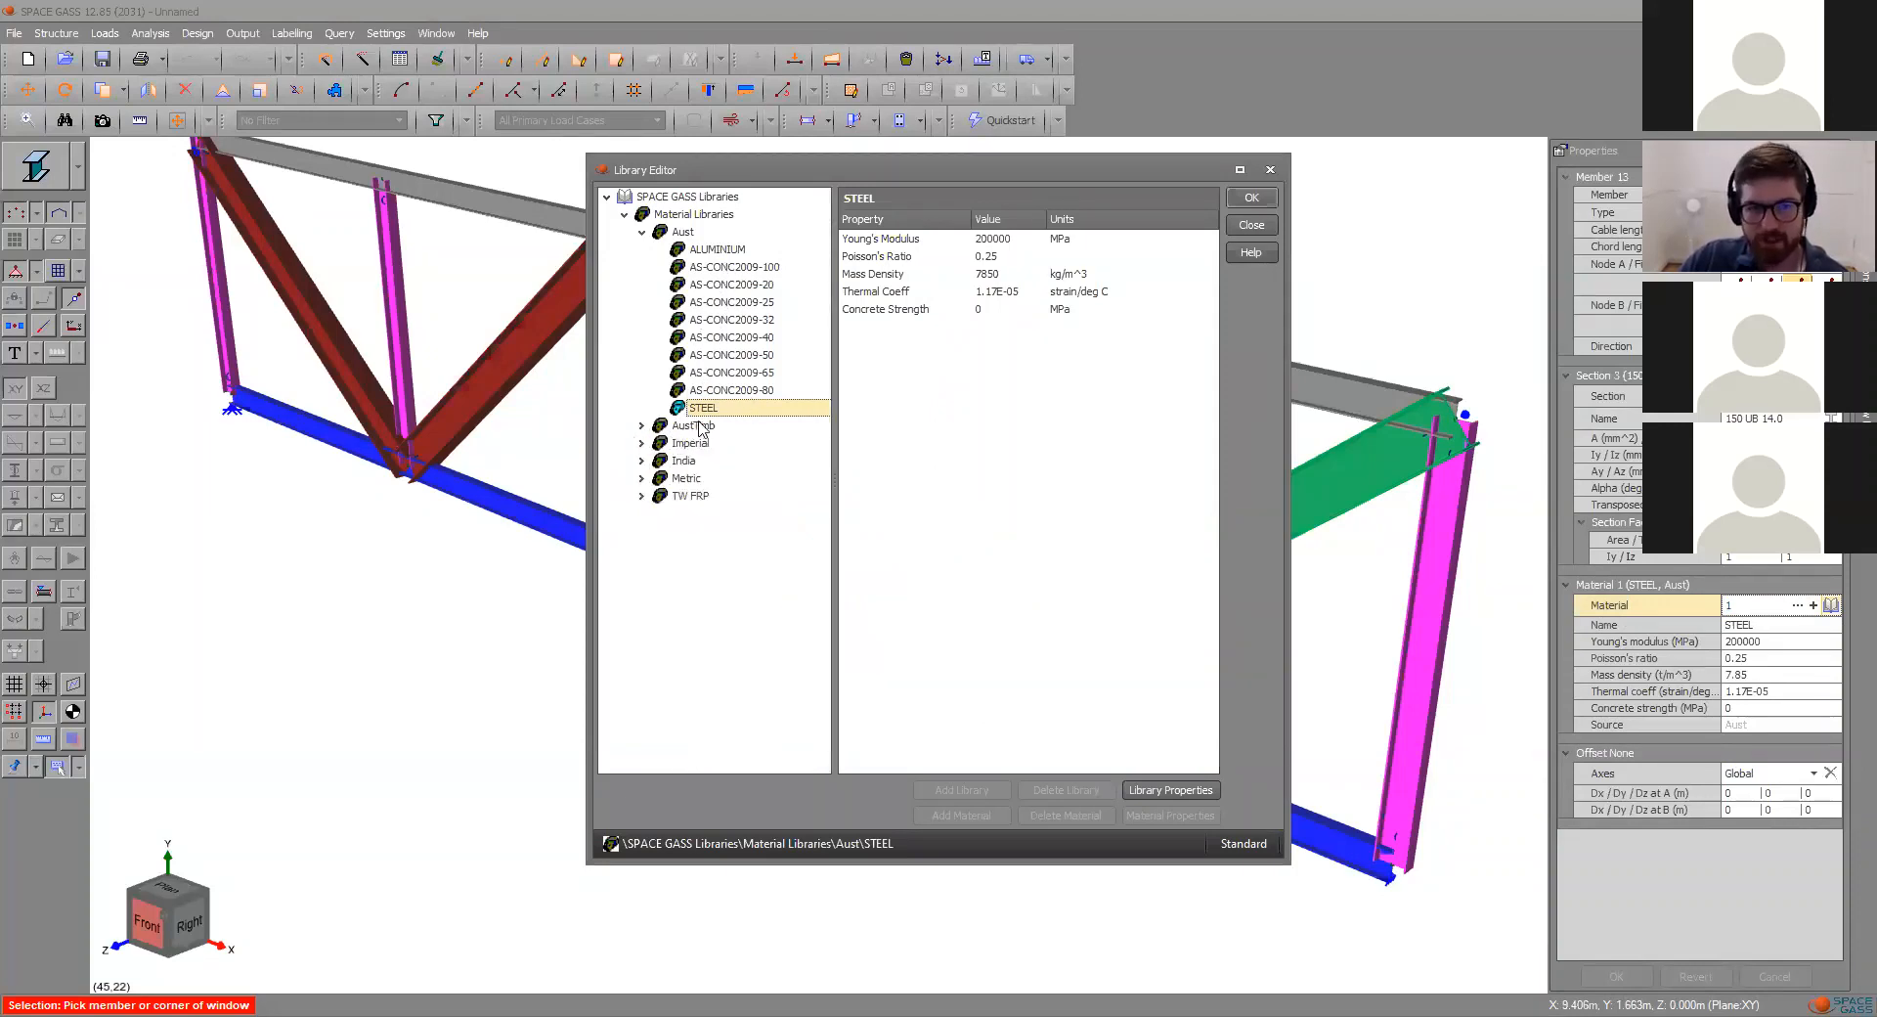
left_click(1237, 202)
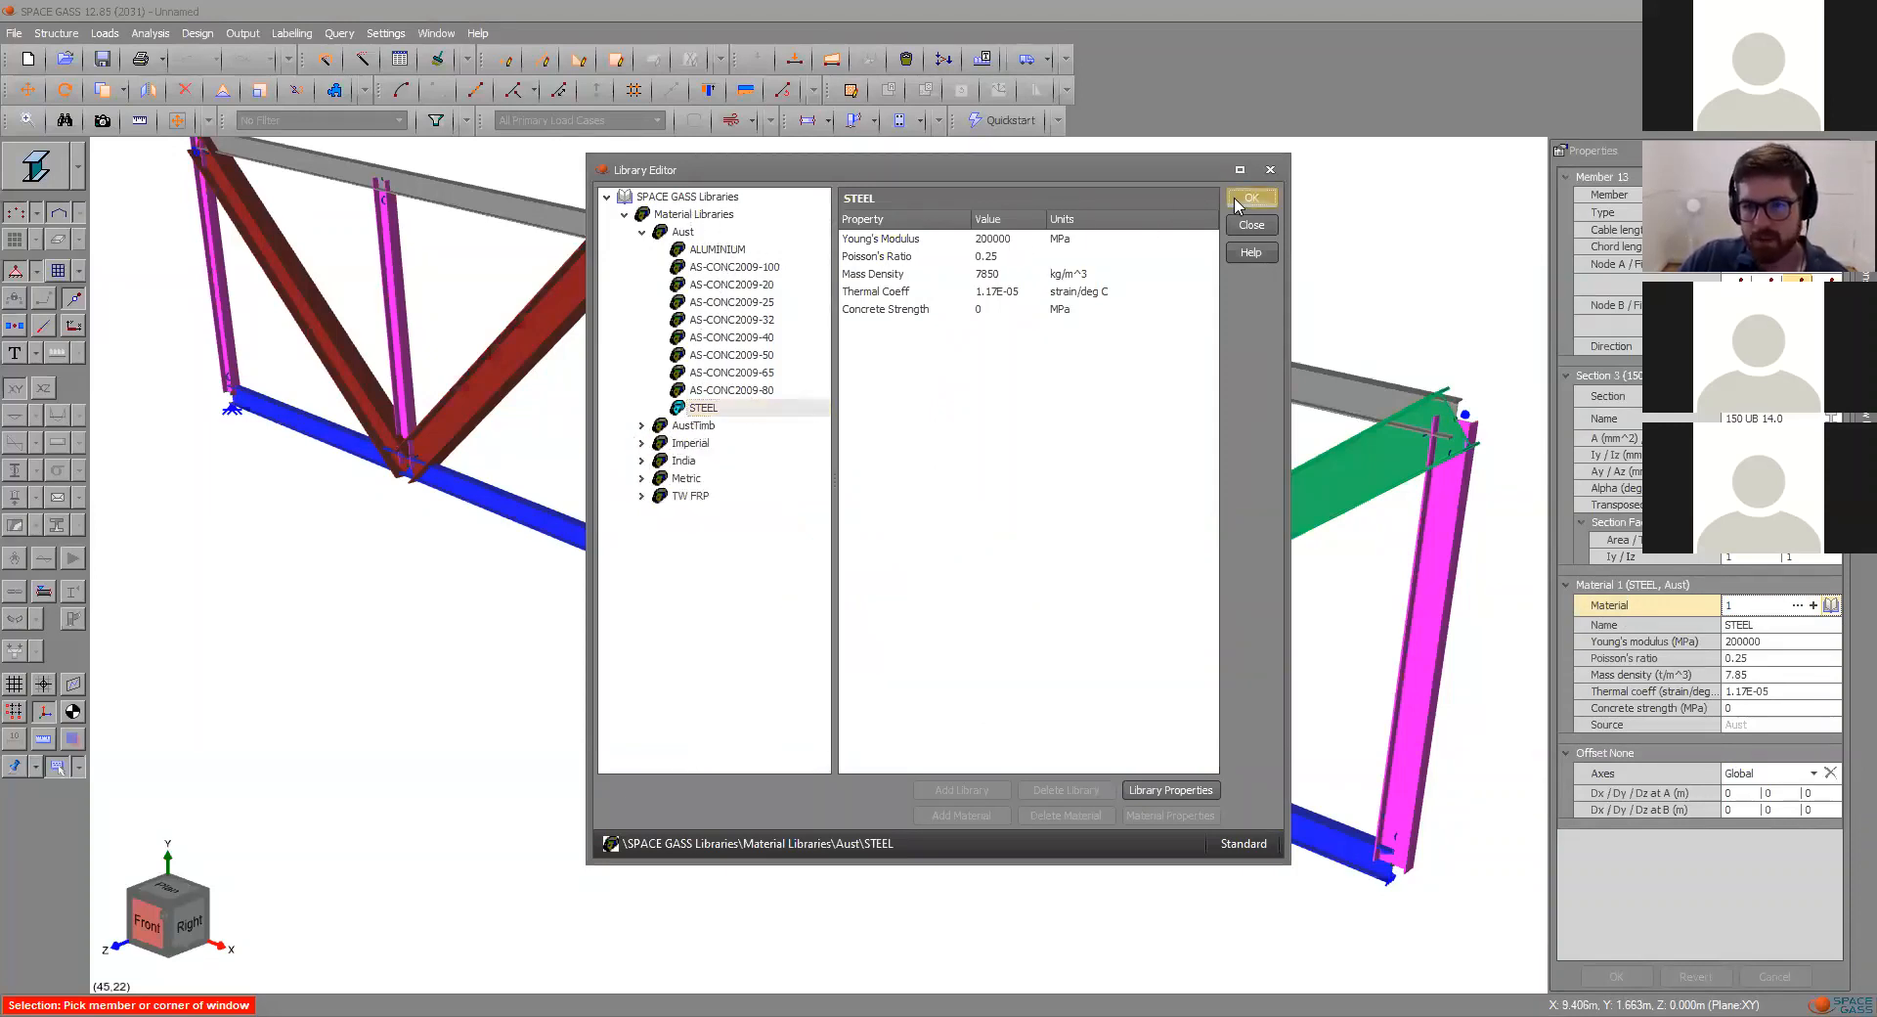
left_click(1763, 642)
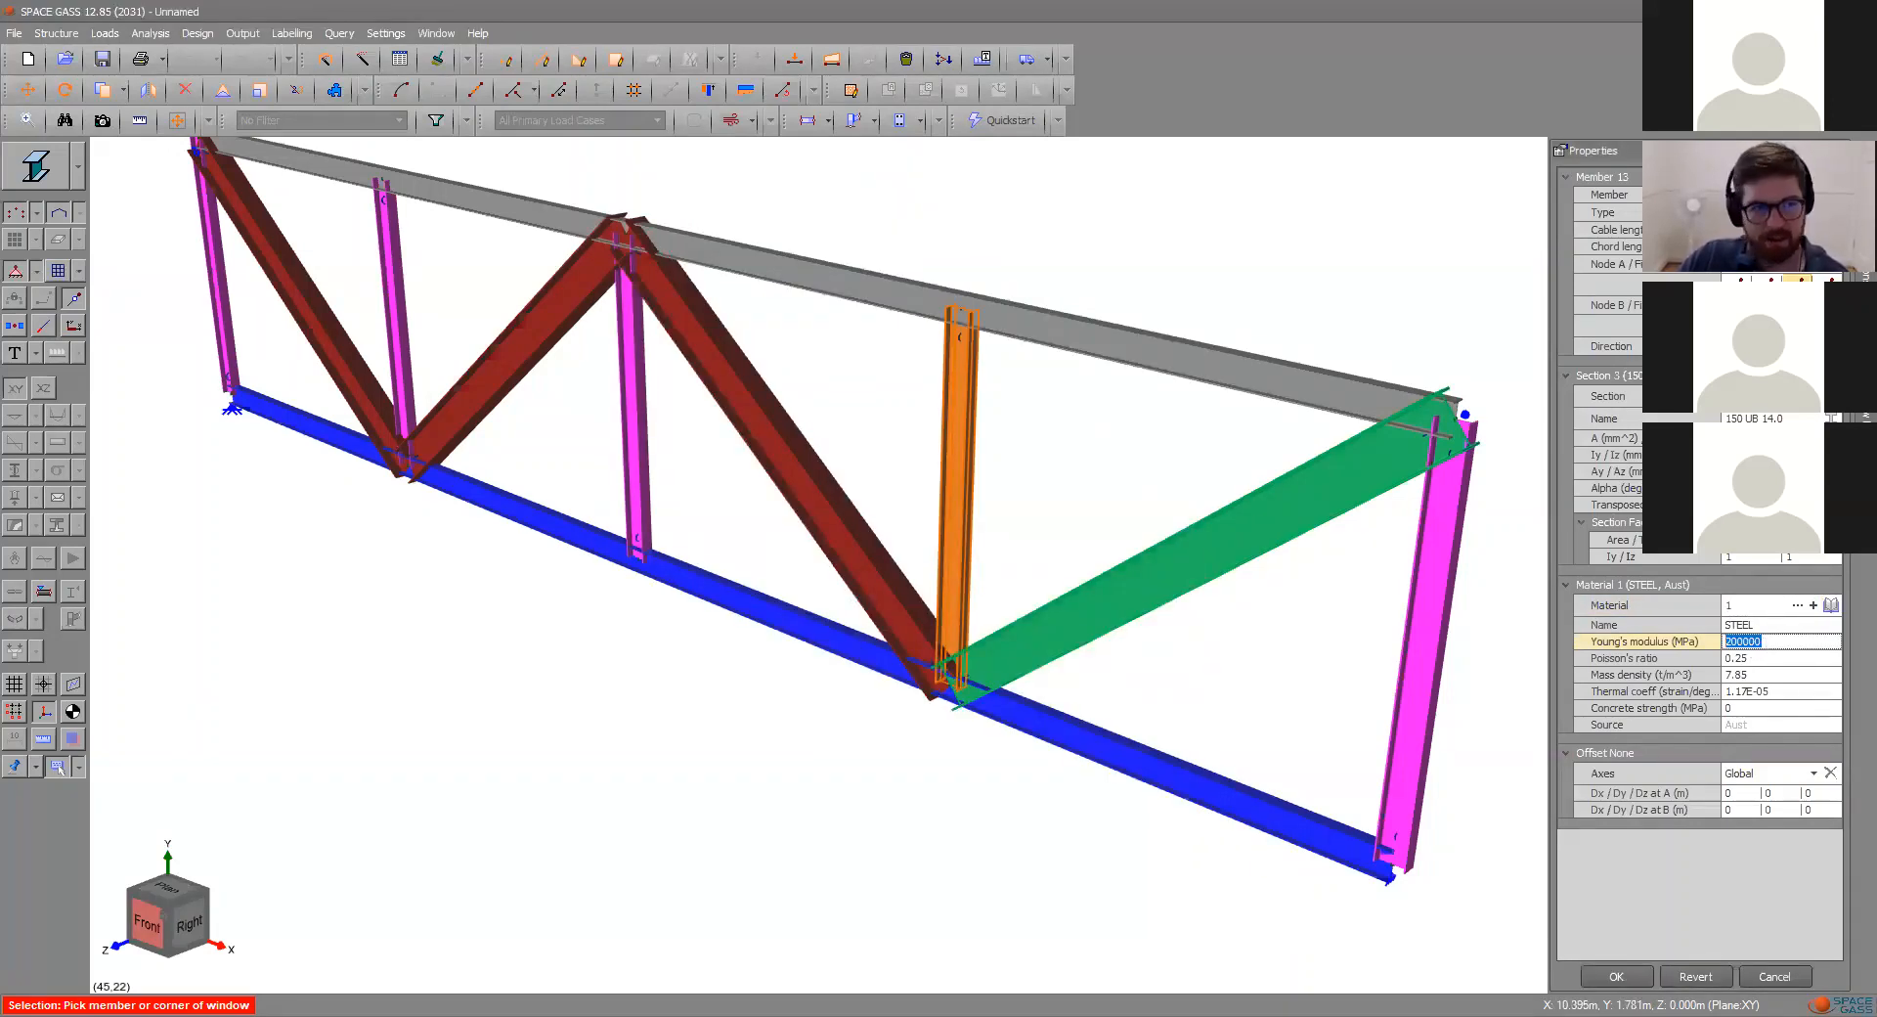
- Switch the display to wireframe and apply the revised end fixities to the vertical at three-quarter span
left_click(77, 166)
left_click(48, 247)
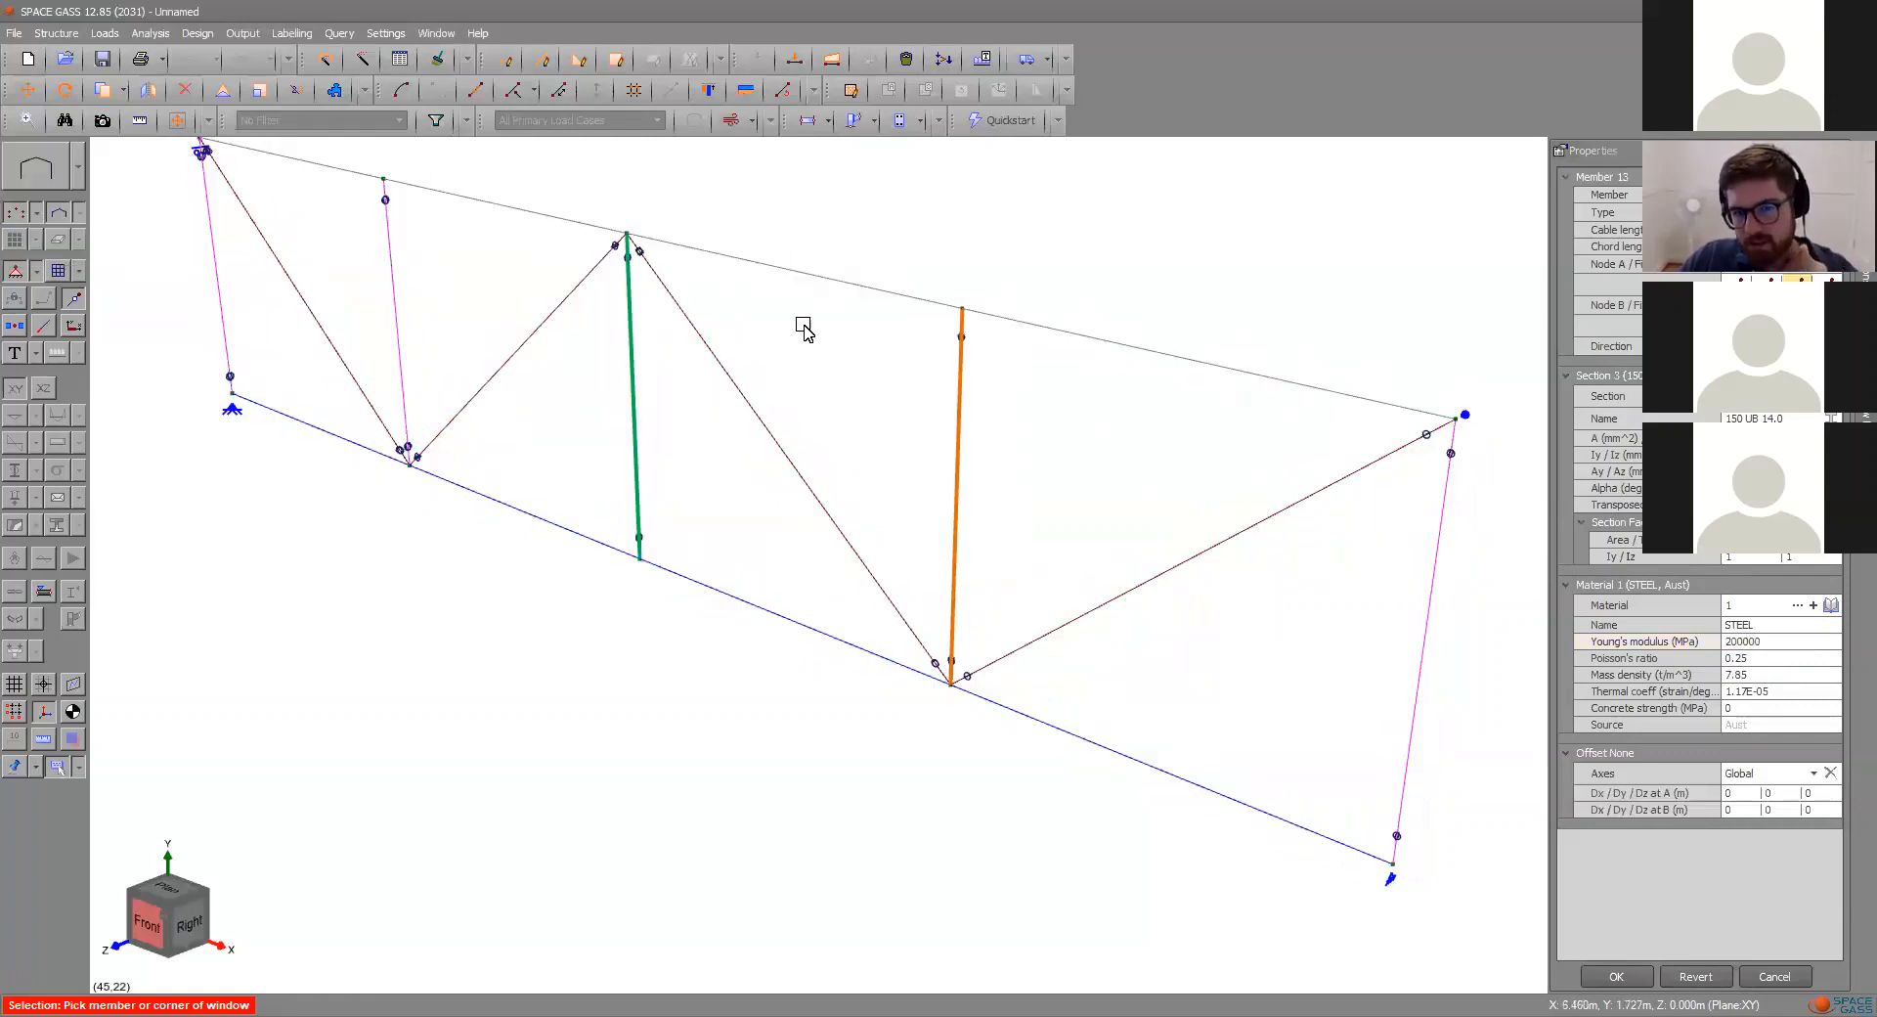
scroll(994, 352, "up", 3)
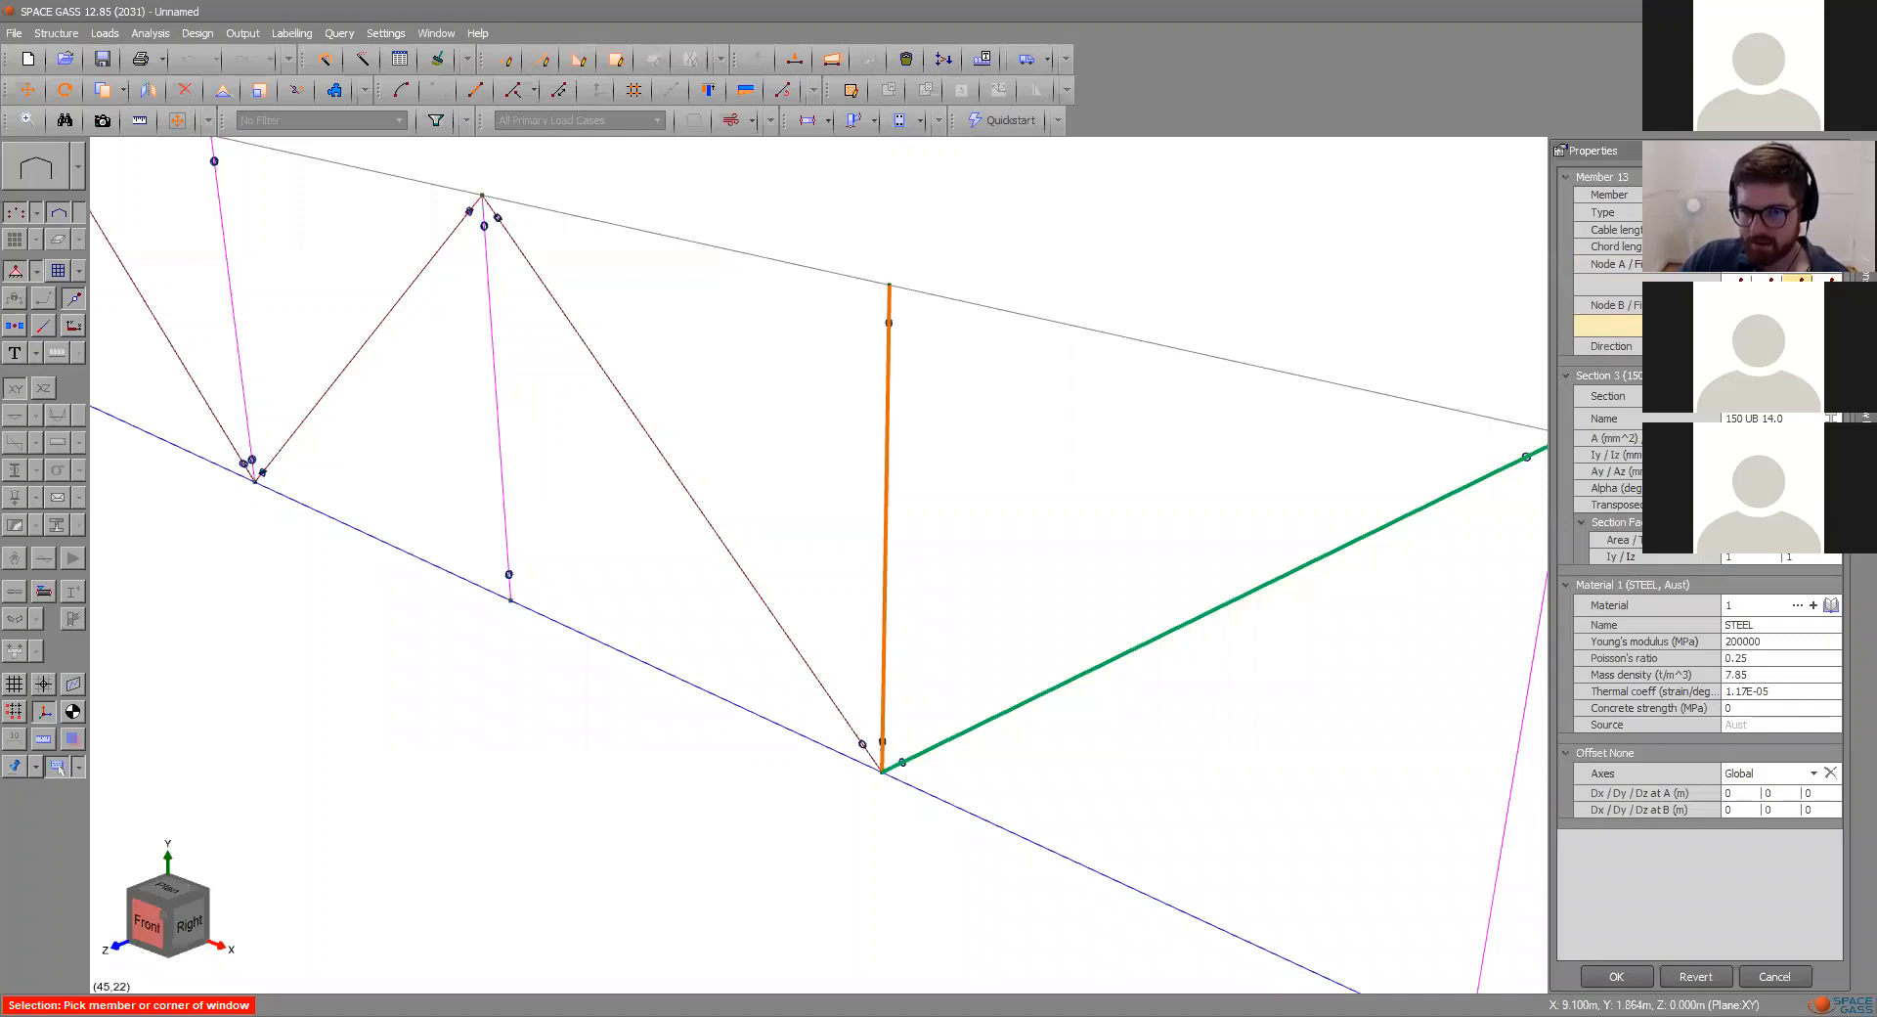
scroll(919, 465, "down", 3)
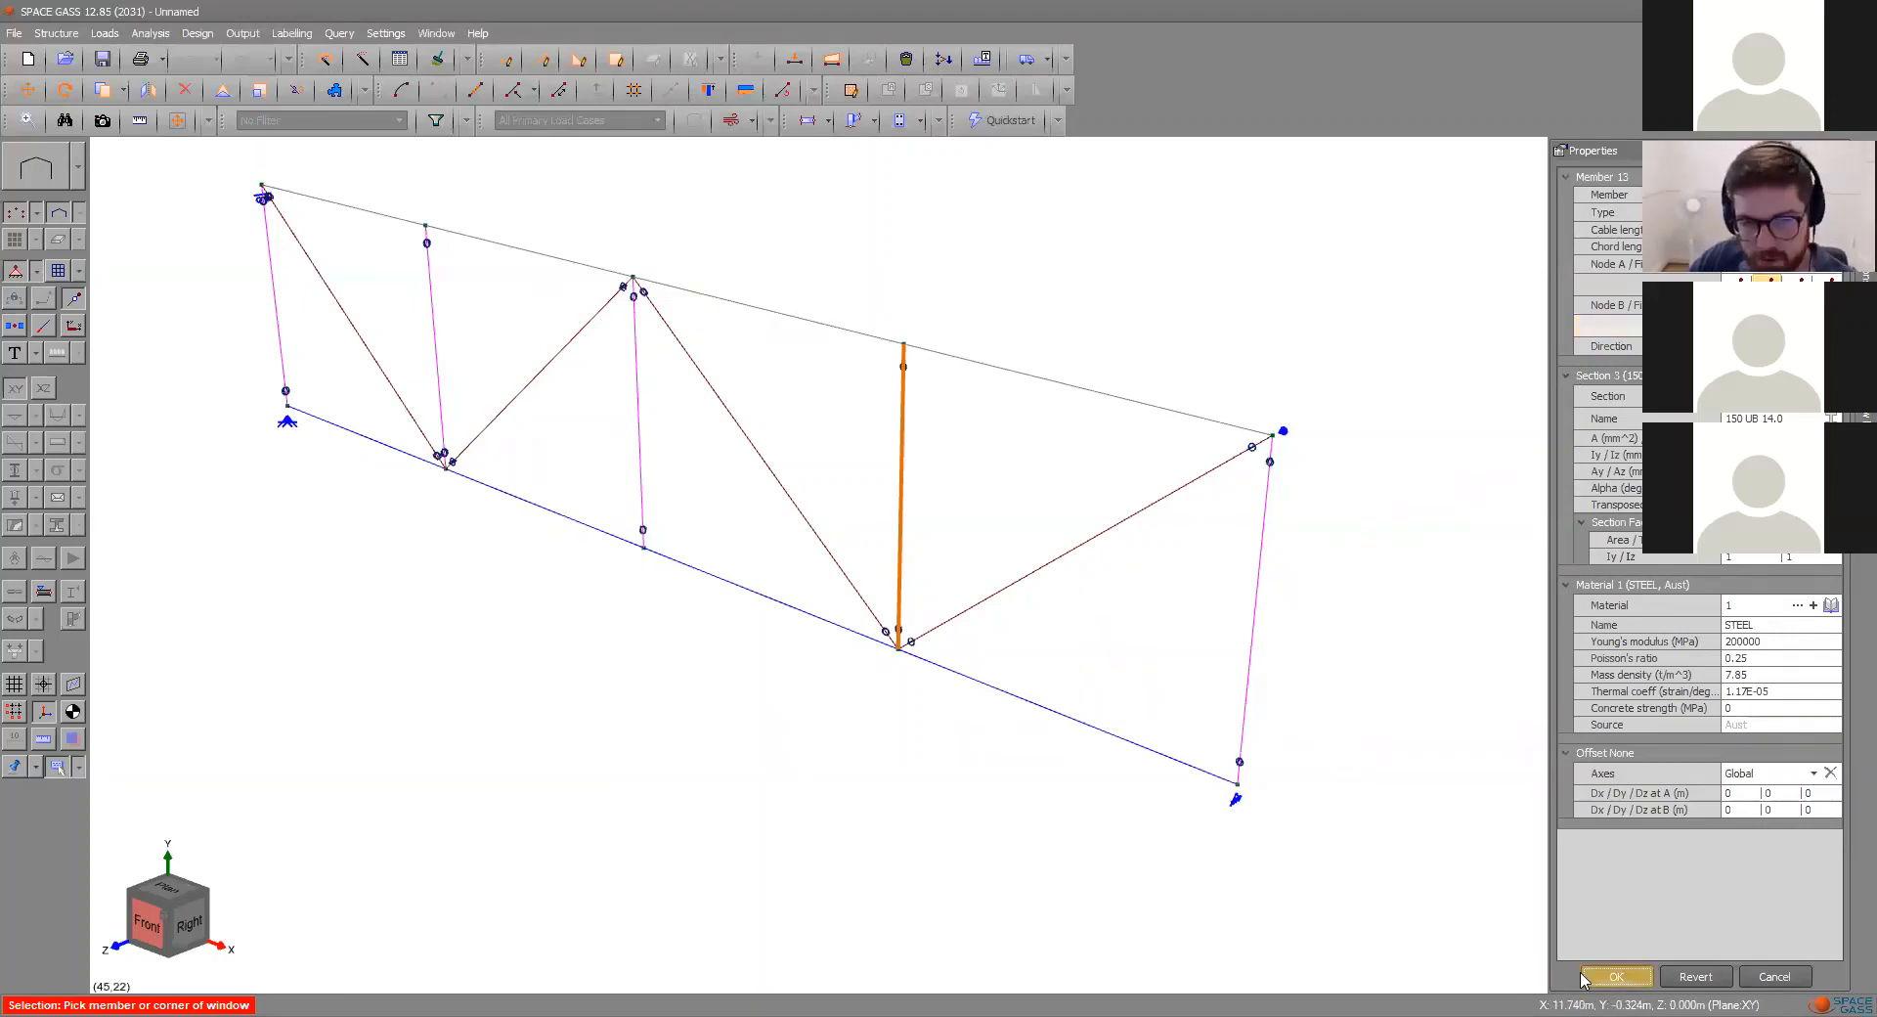
left_click(1616, 976)
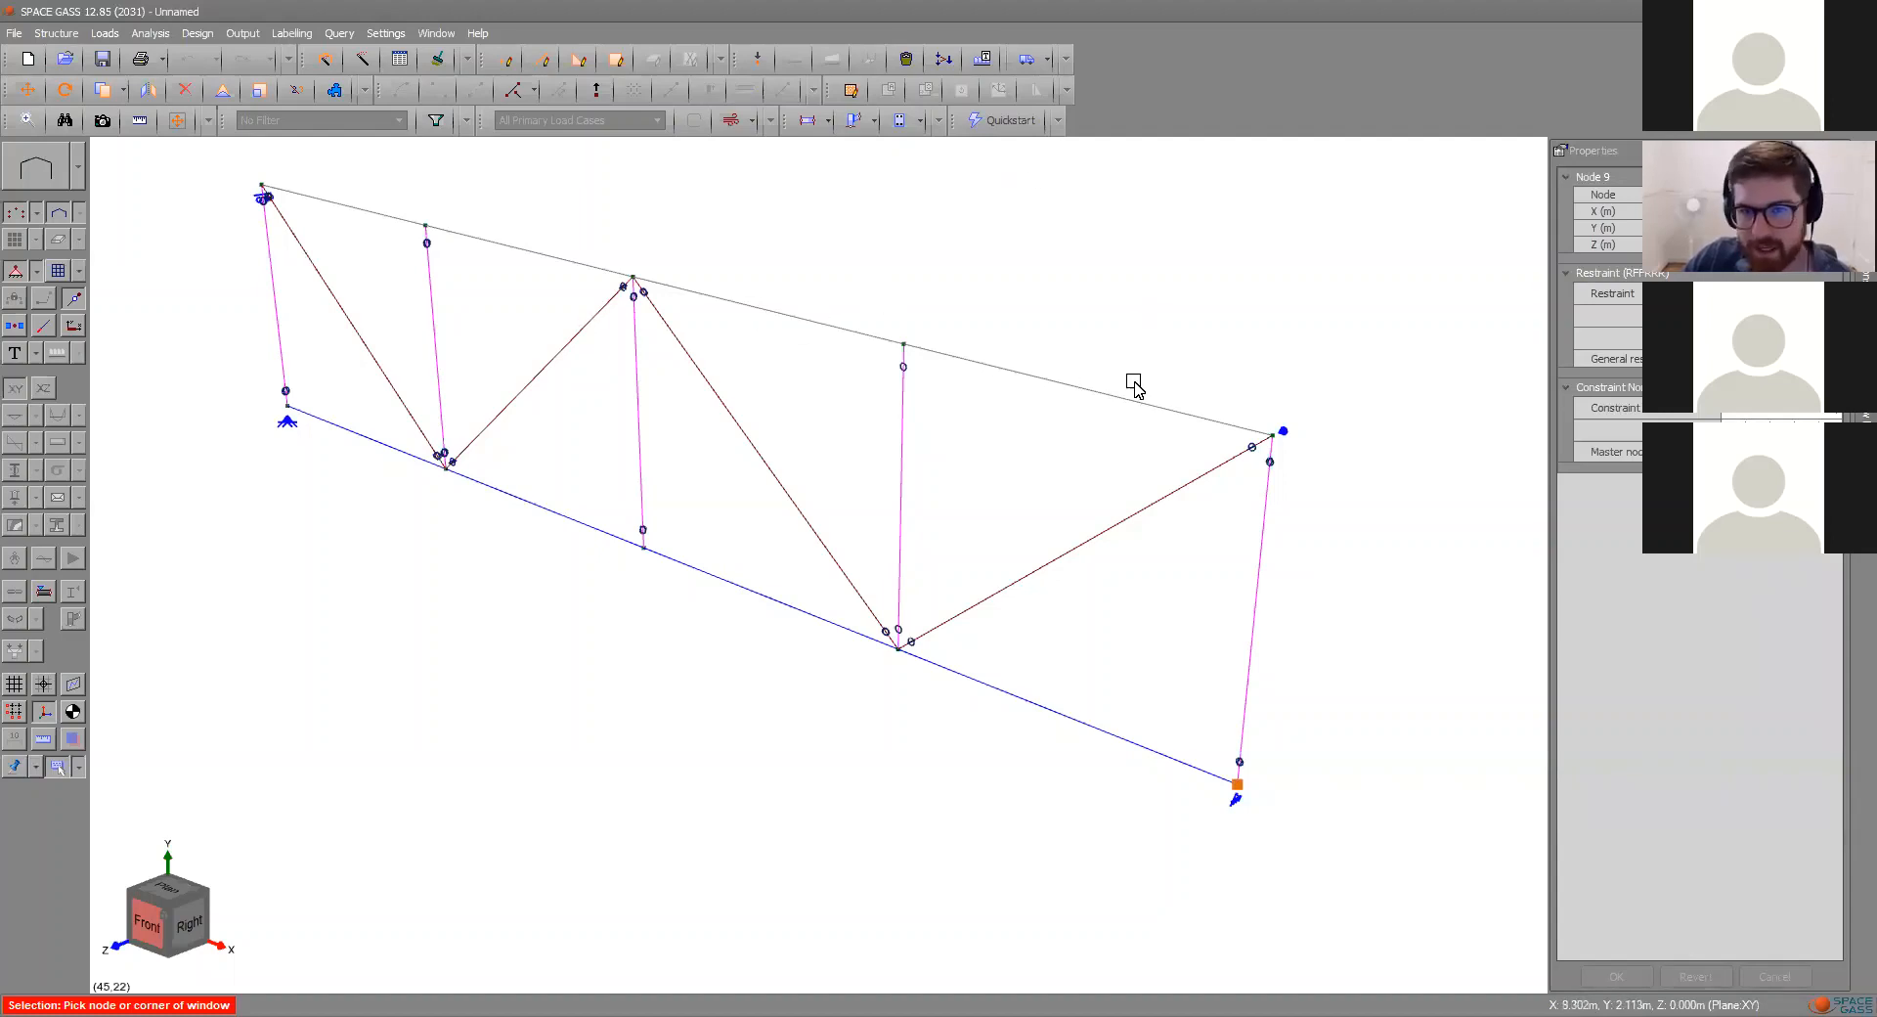
- Apply restraint code RRFRRR to the unsupported lower-chord end node and the three interior nodes on each chord
left_click(903, 344)
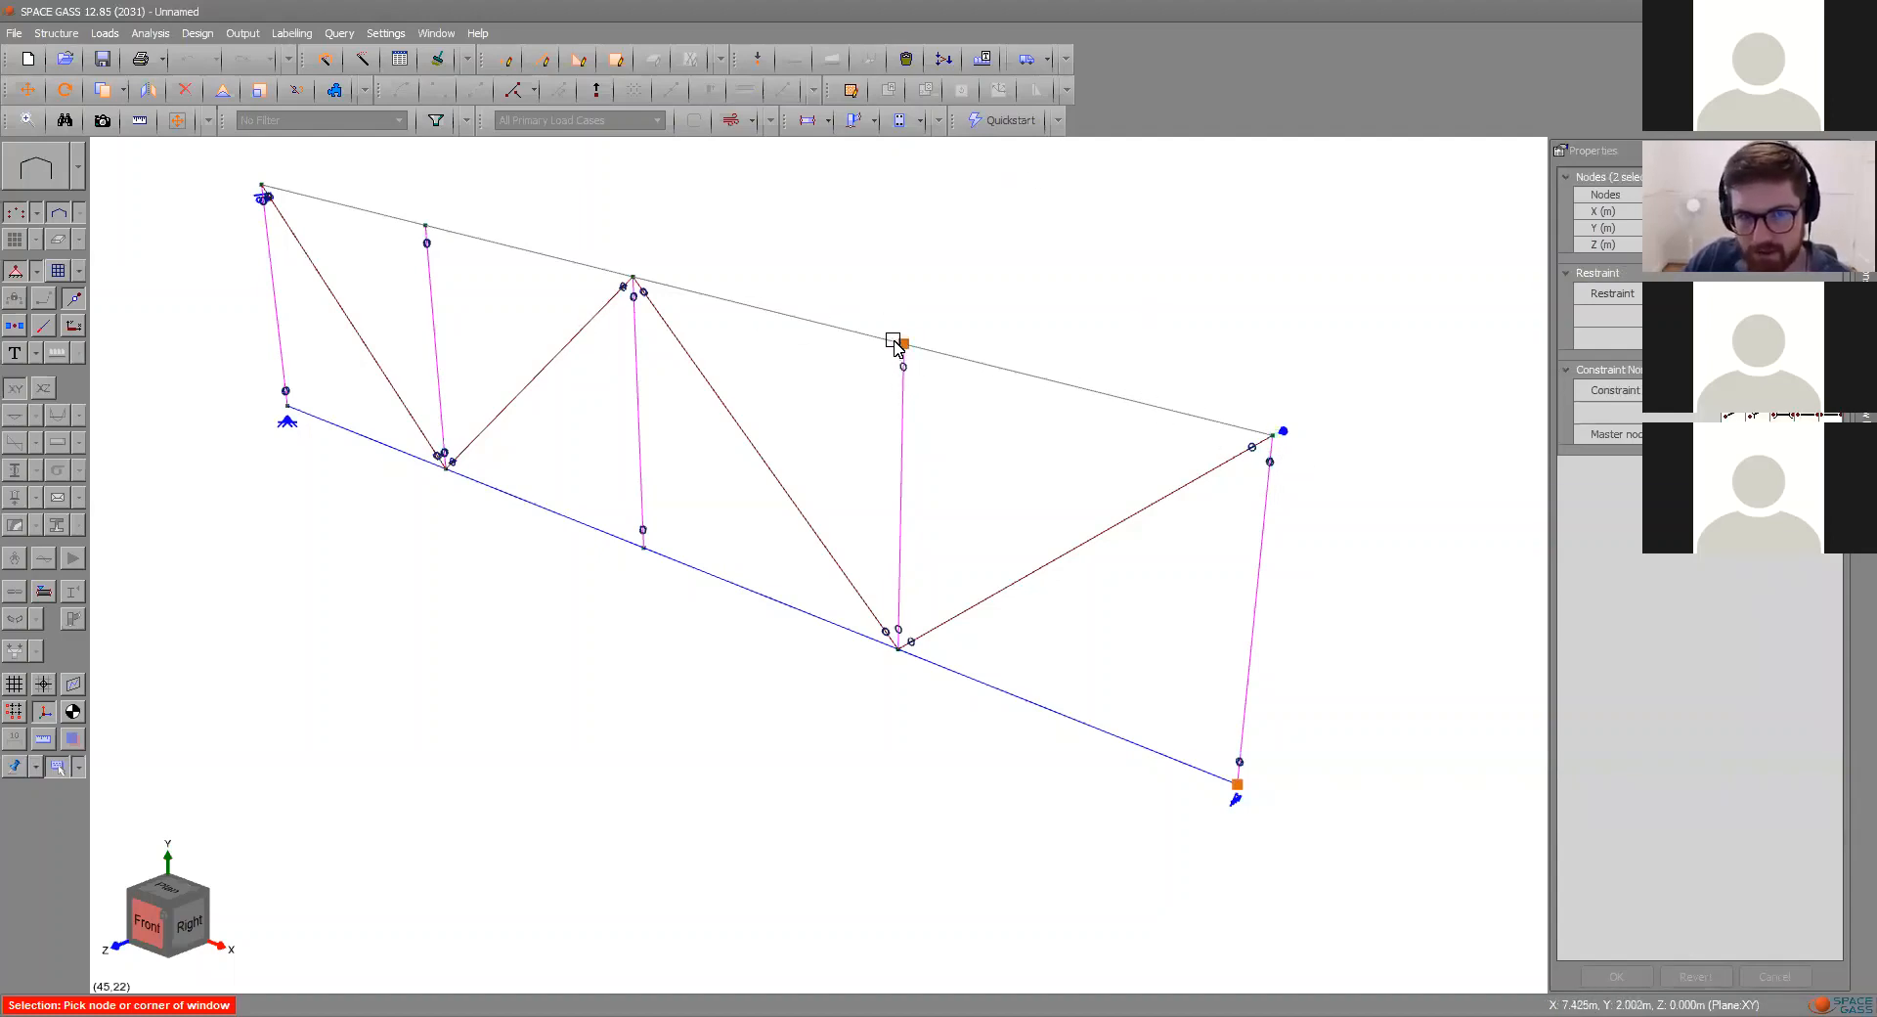
left_click(632, 276)
left_click(425, 226)
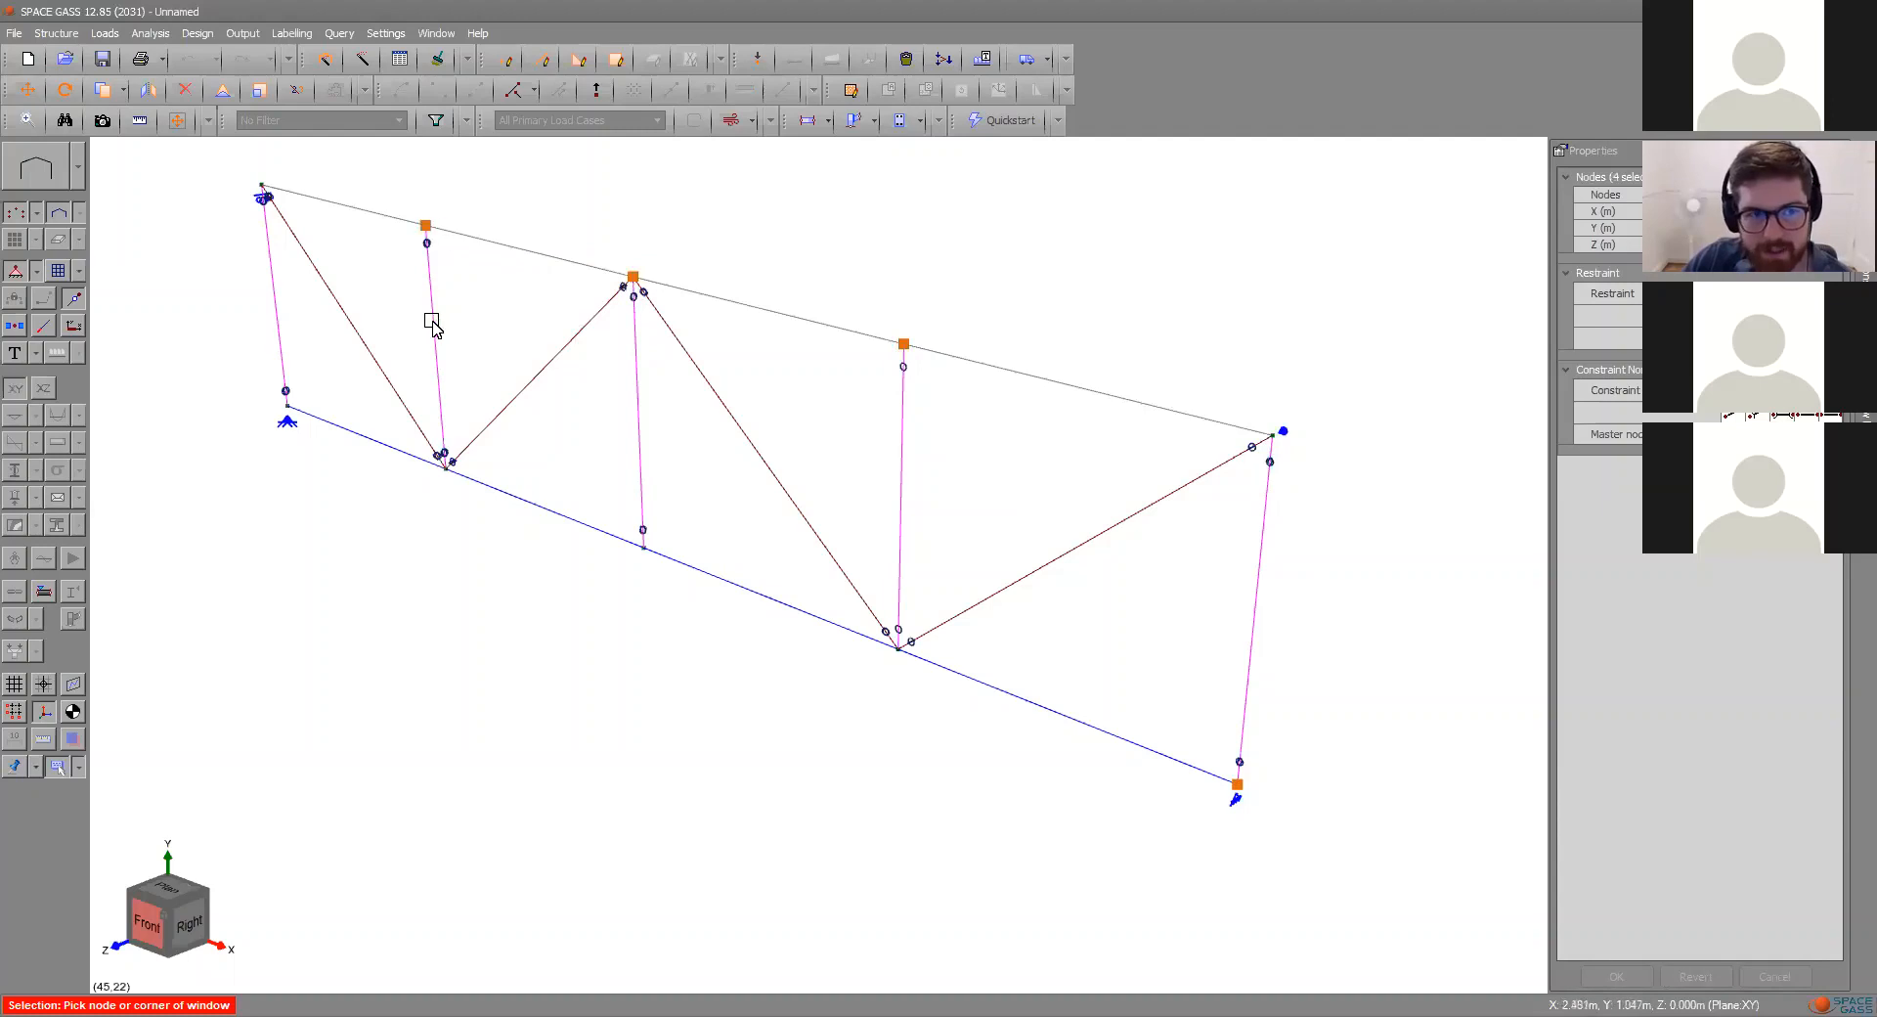
left_click(446, 468)
left_click(645, 547)
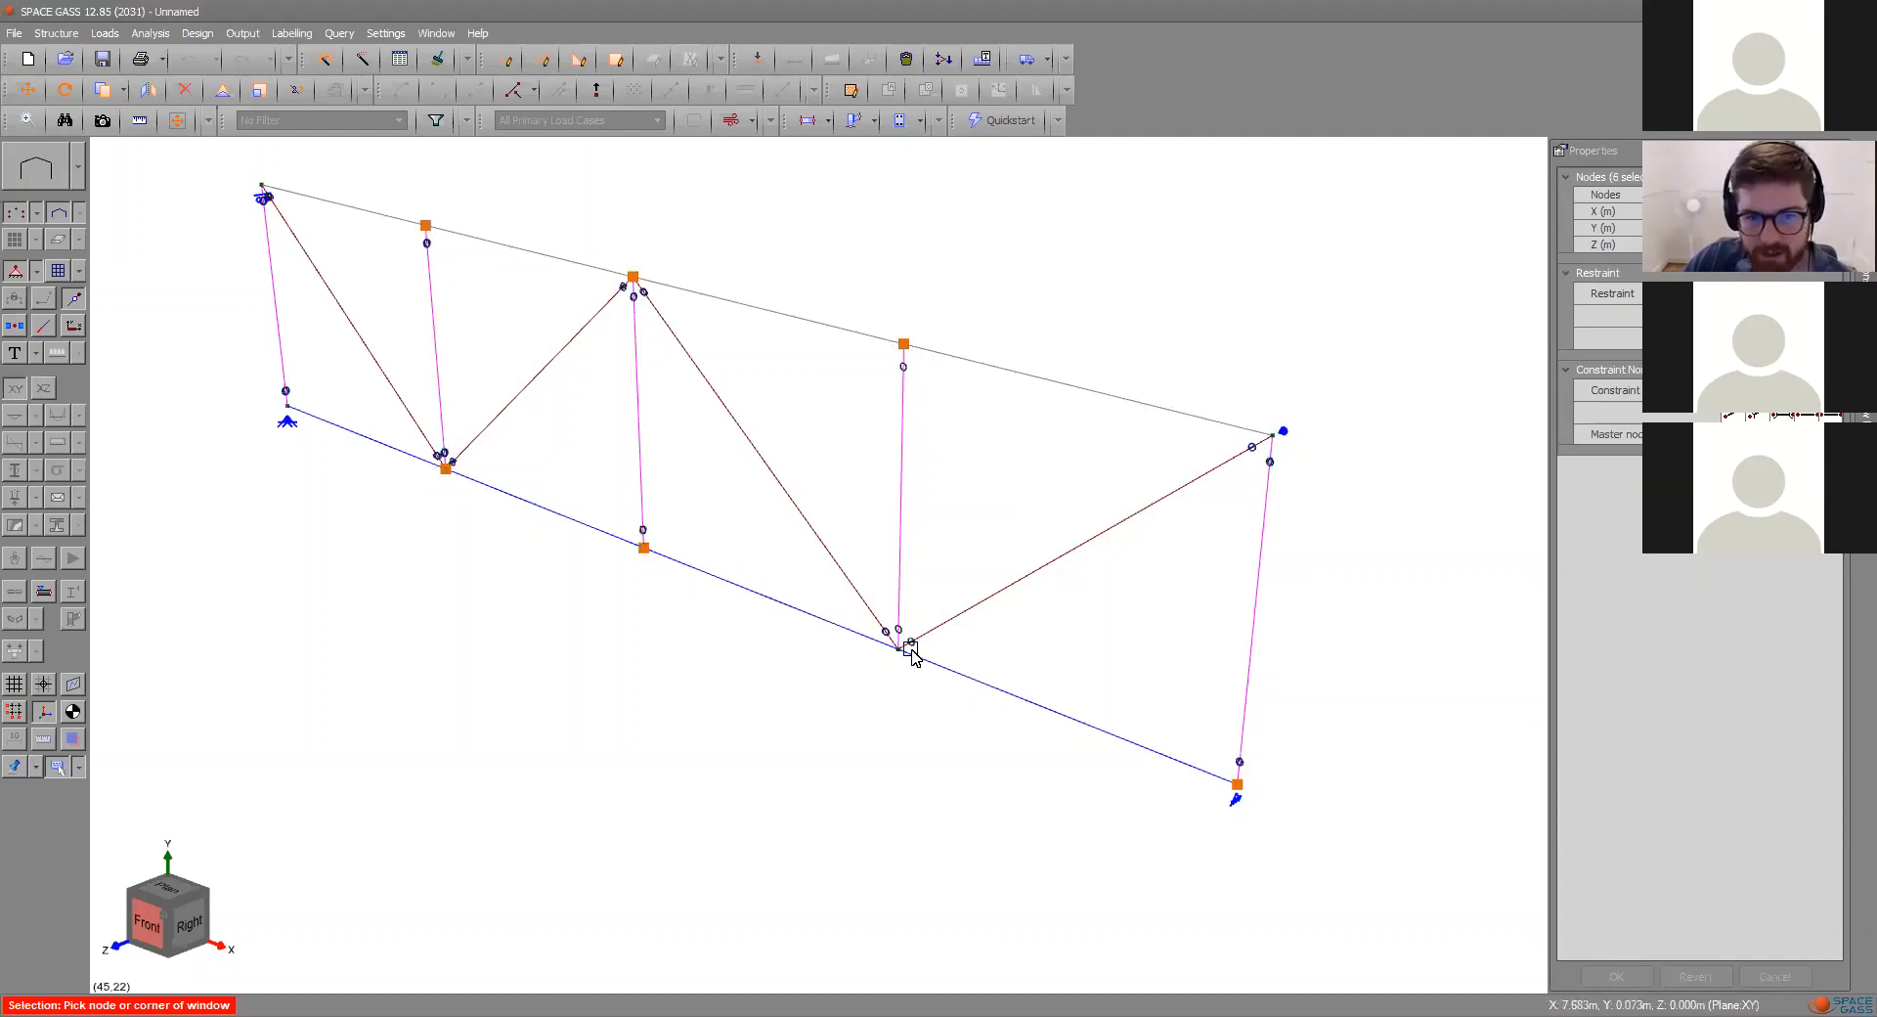
left_click(899, 648)
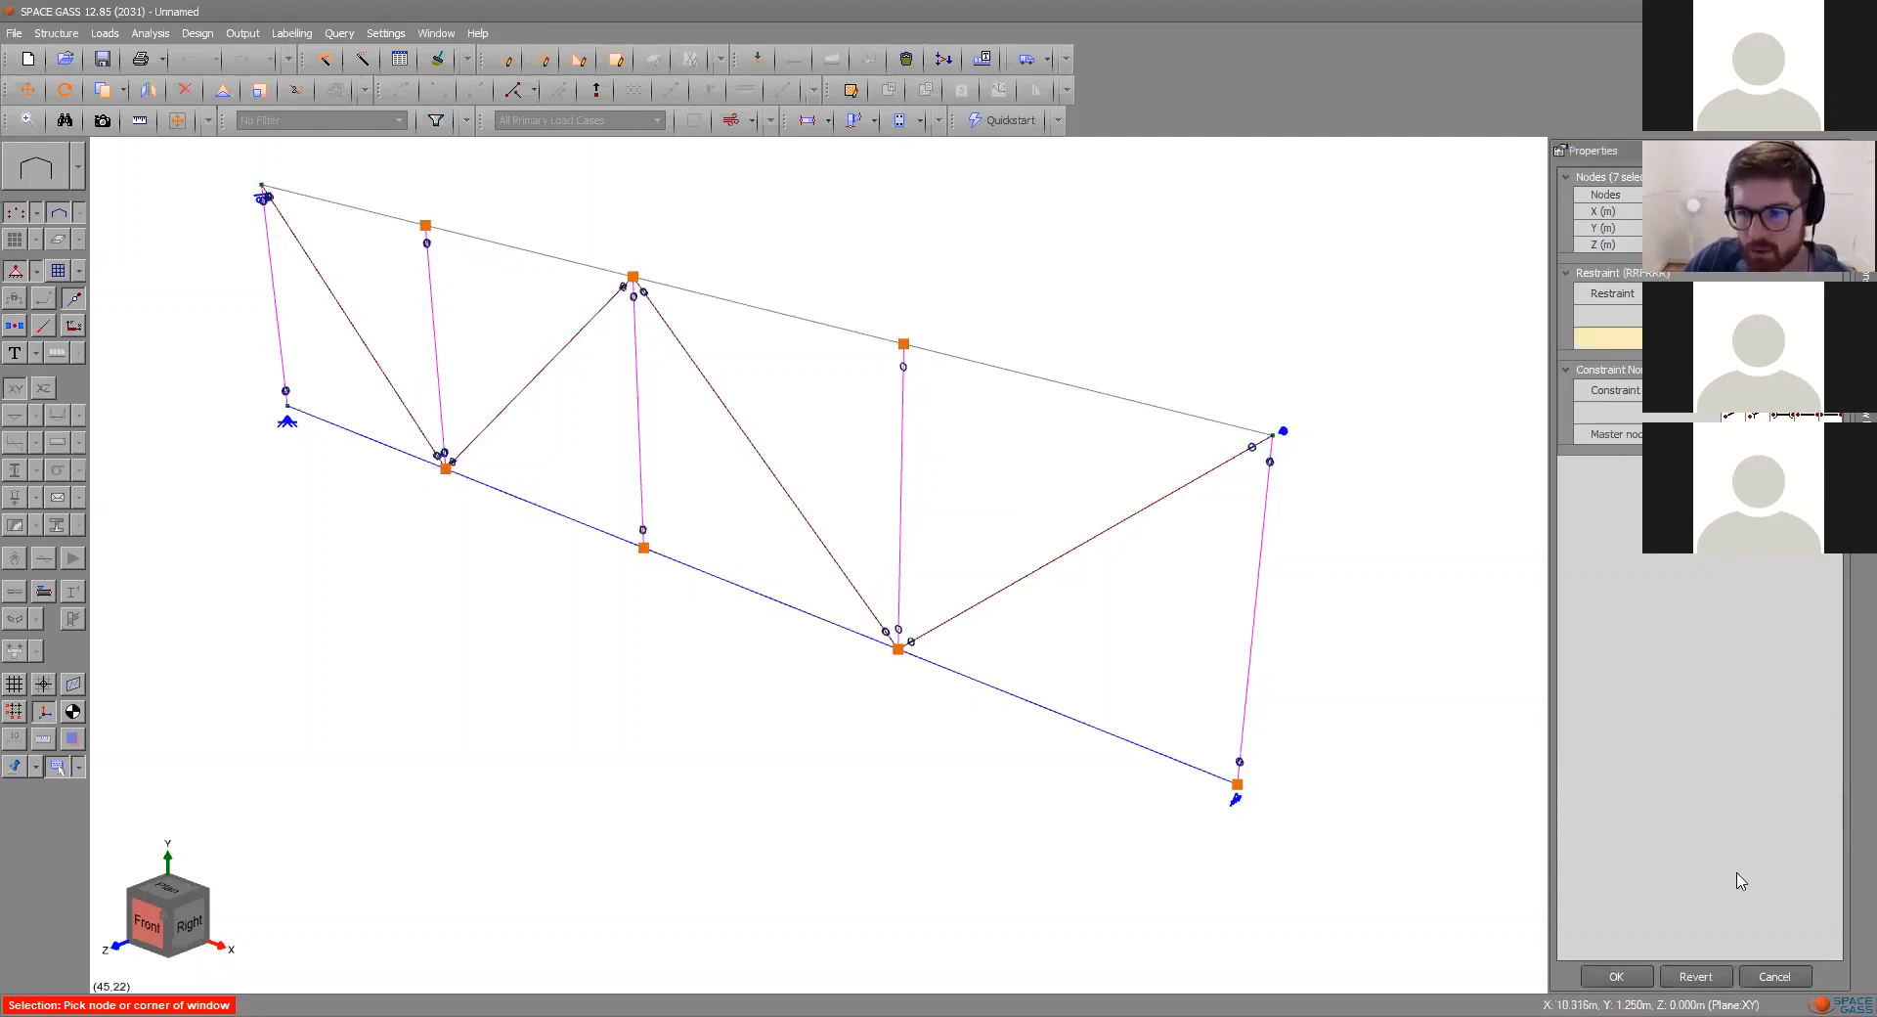
left_click(1608, 979)
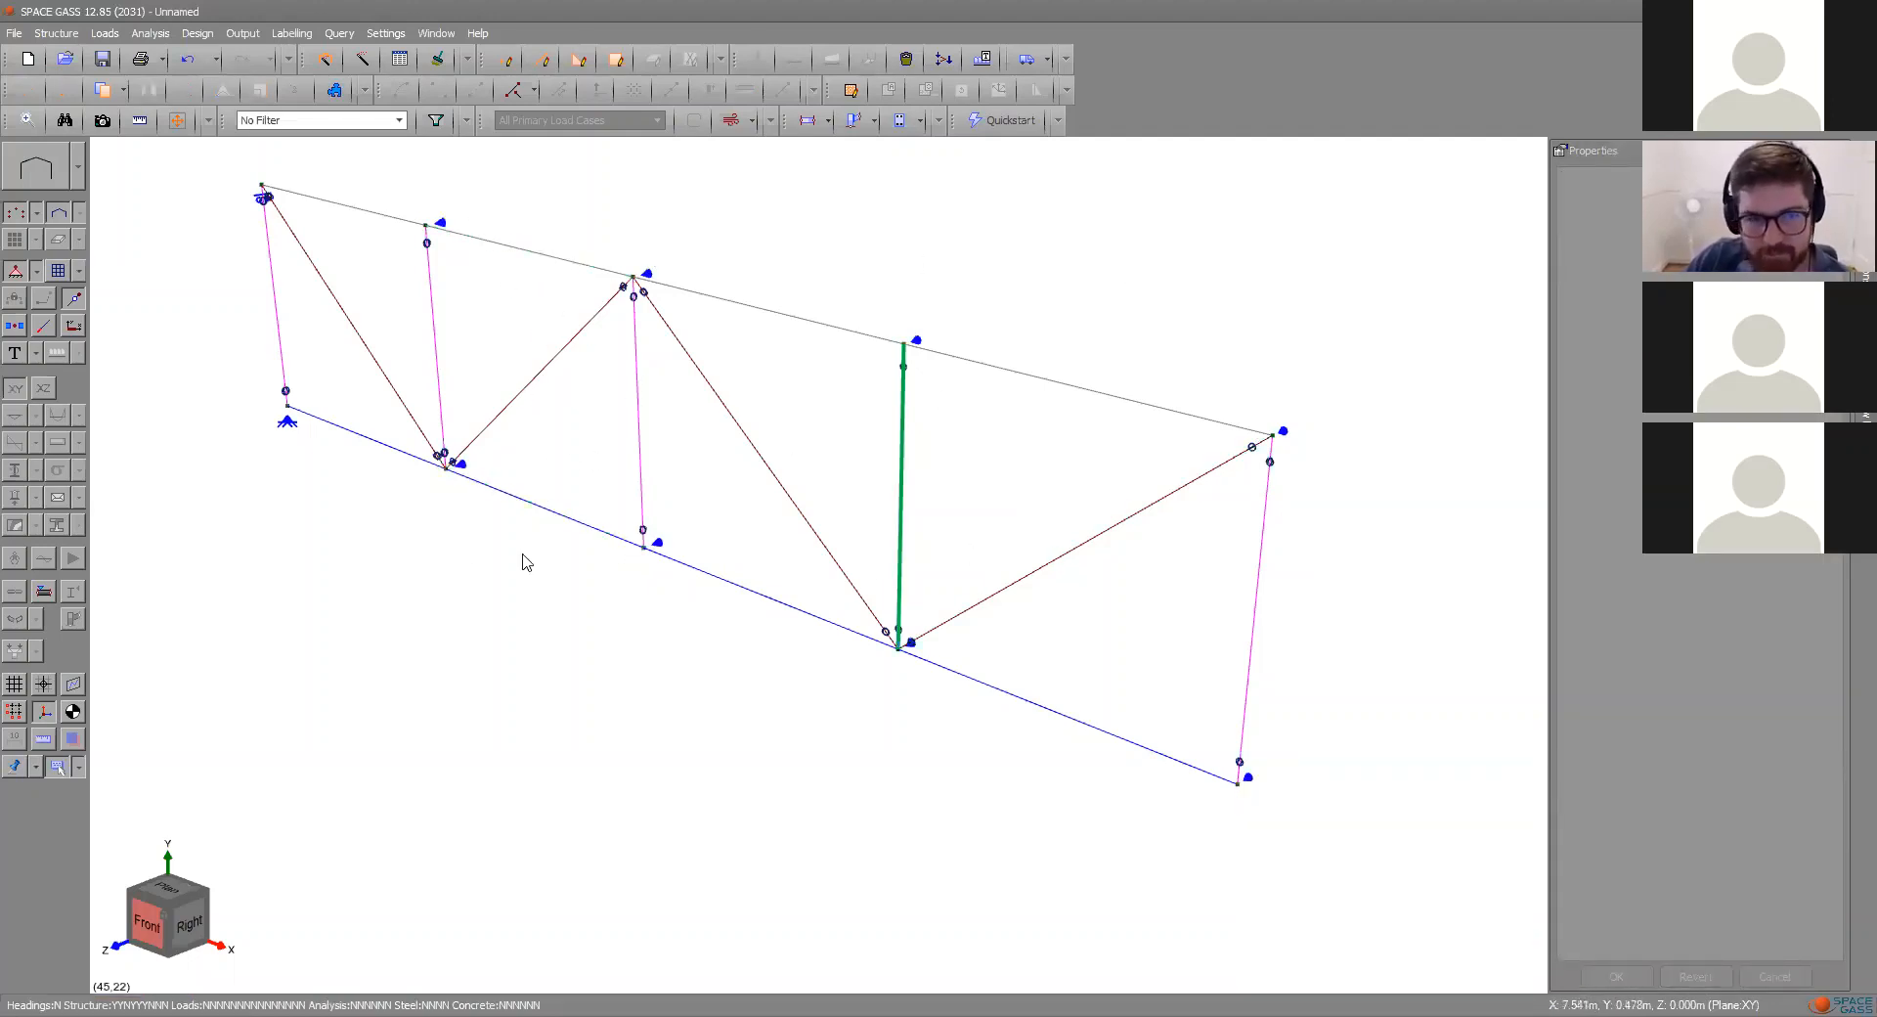
left_click(51, 35)
left_click(1080, 325)
right_click(967, 347)
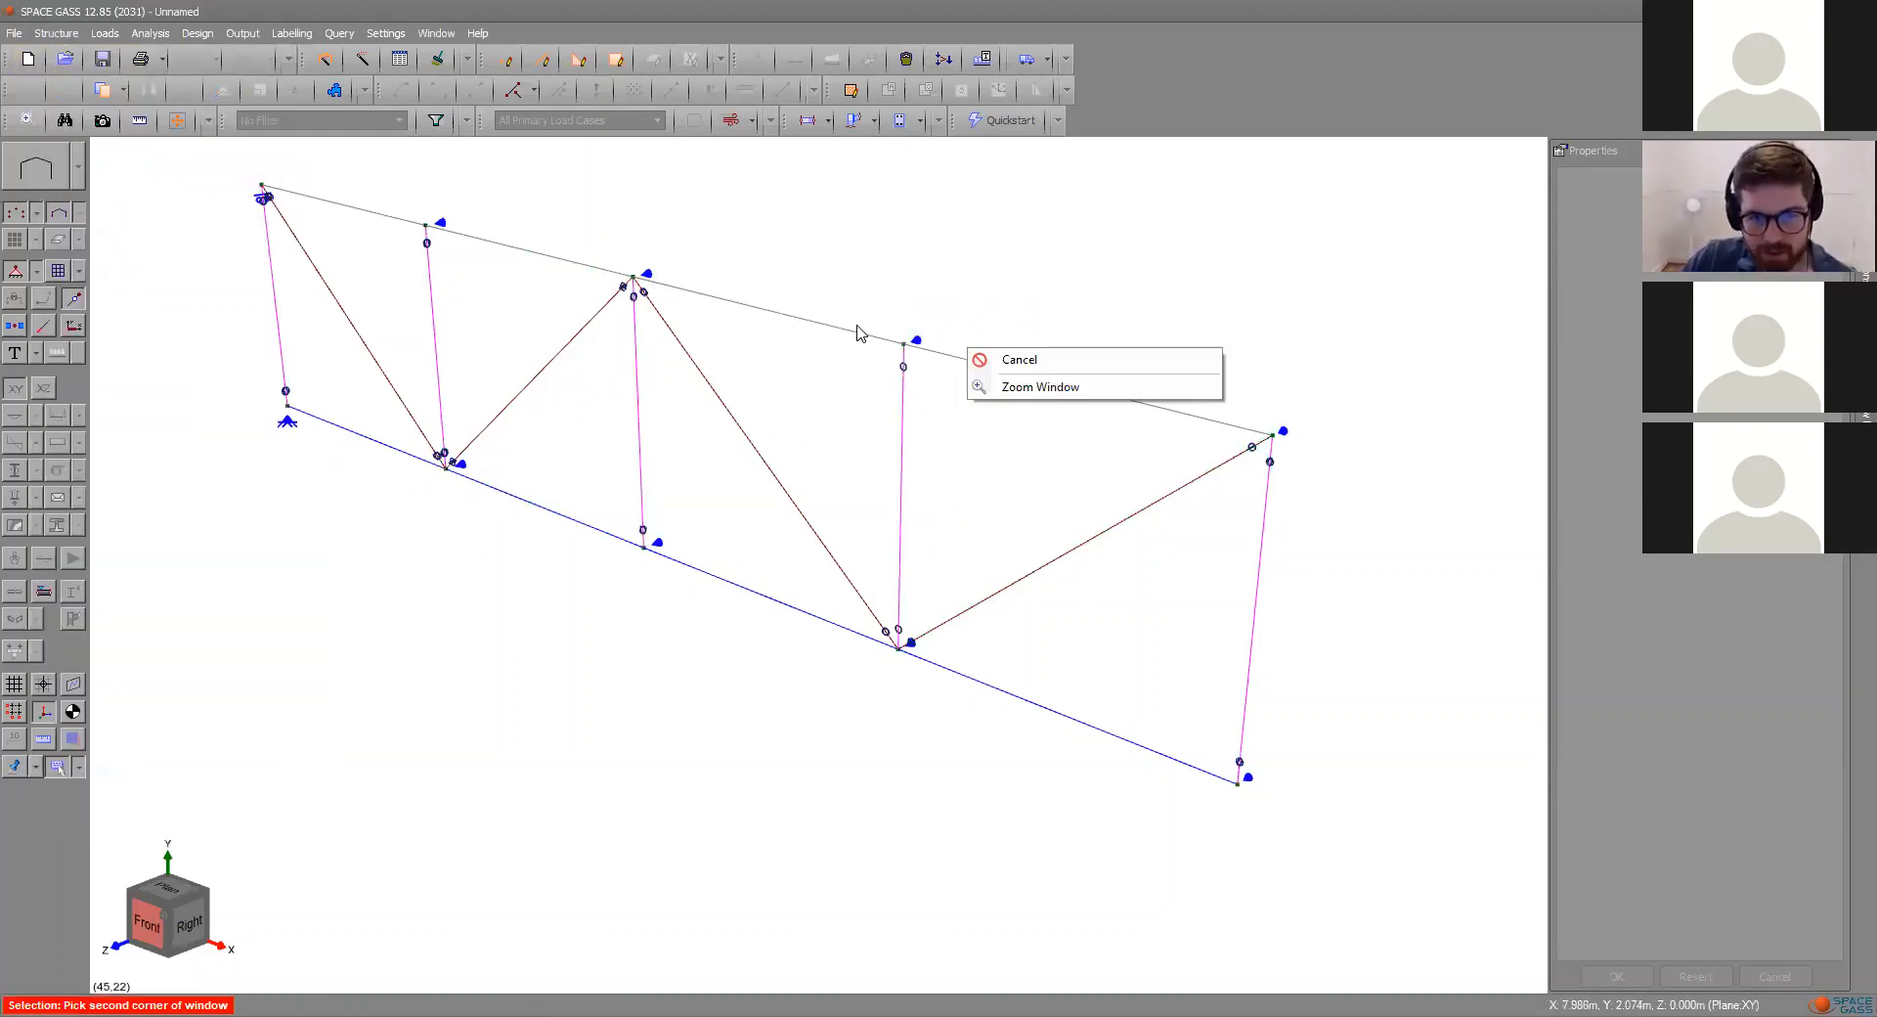
left_click(1000, 296)
key("Escape")
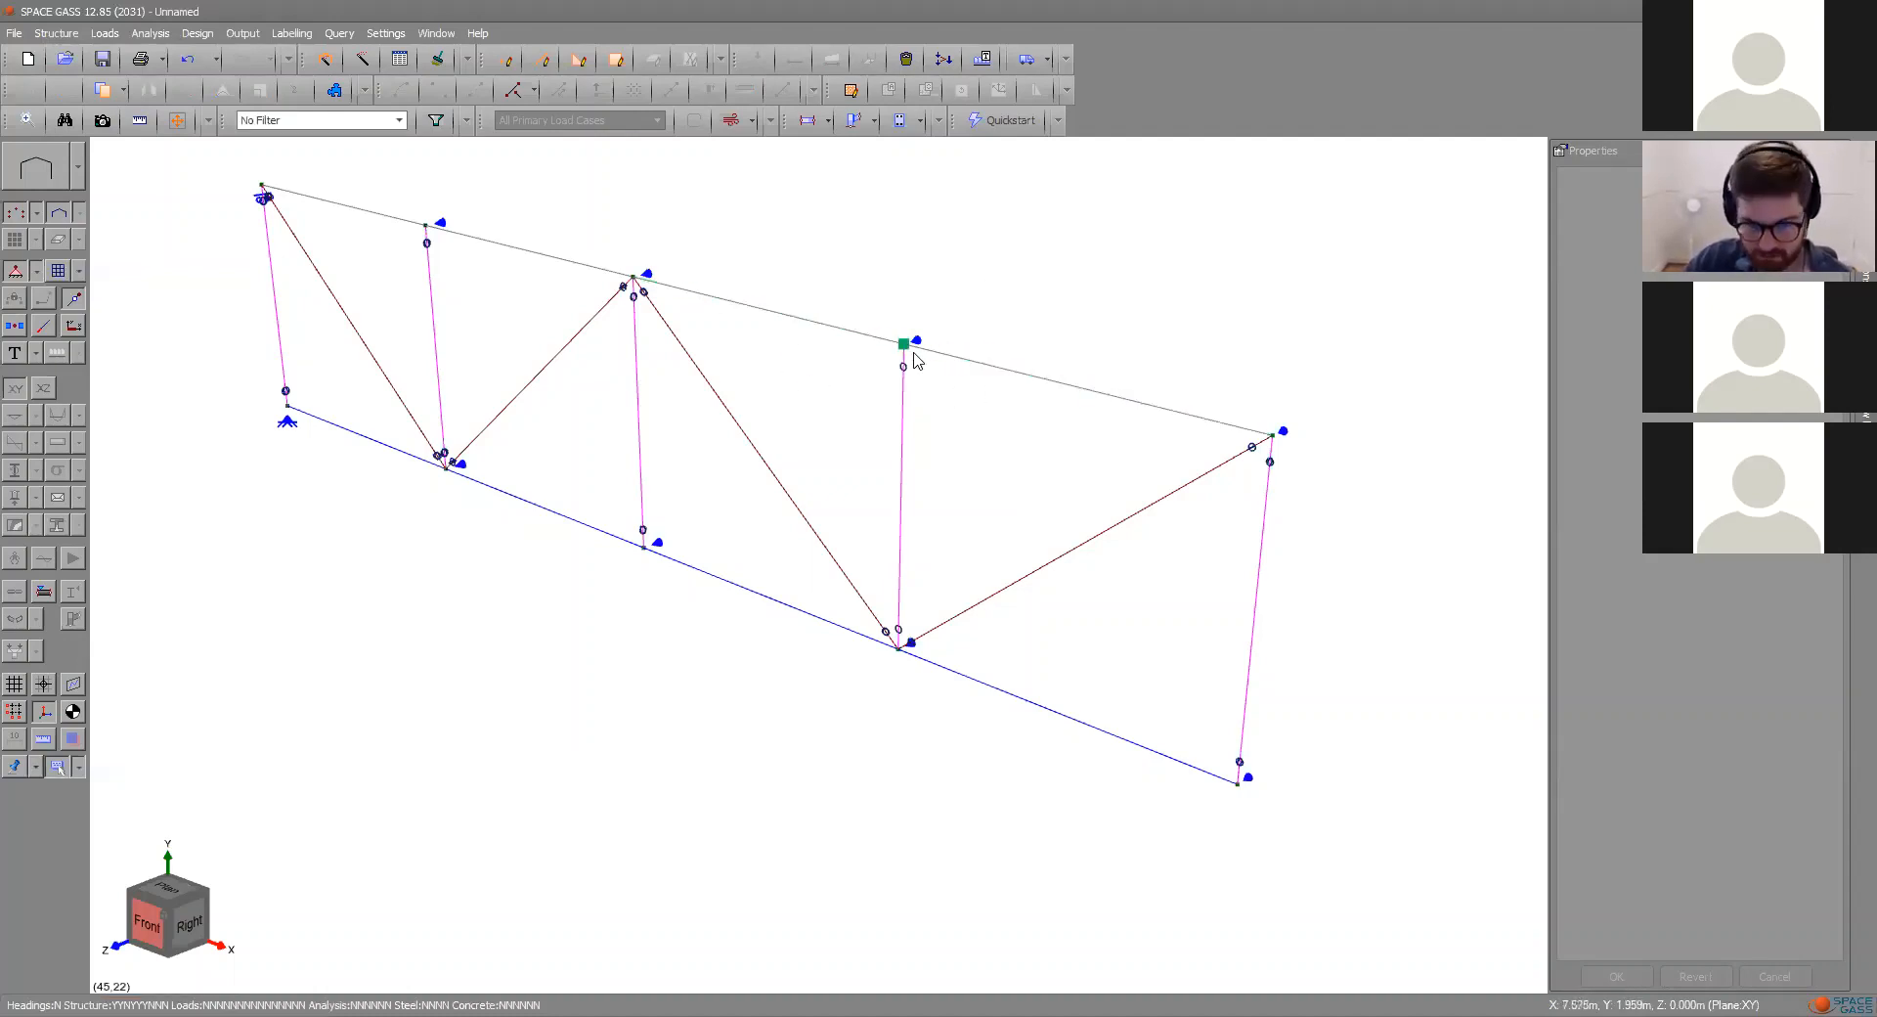
- Edit the Node A end fixity of the last diagonal in the final bay and apply it
left_click(1018, 590)
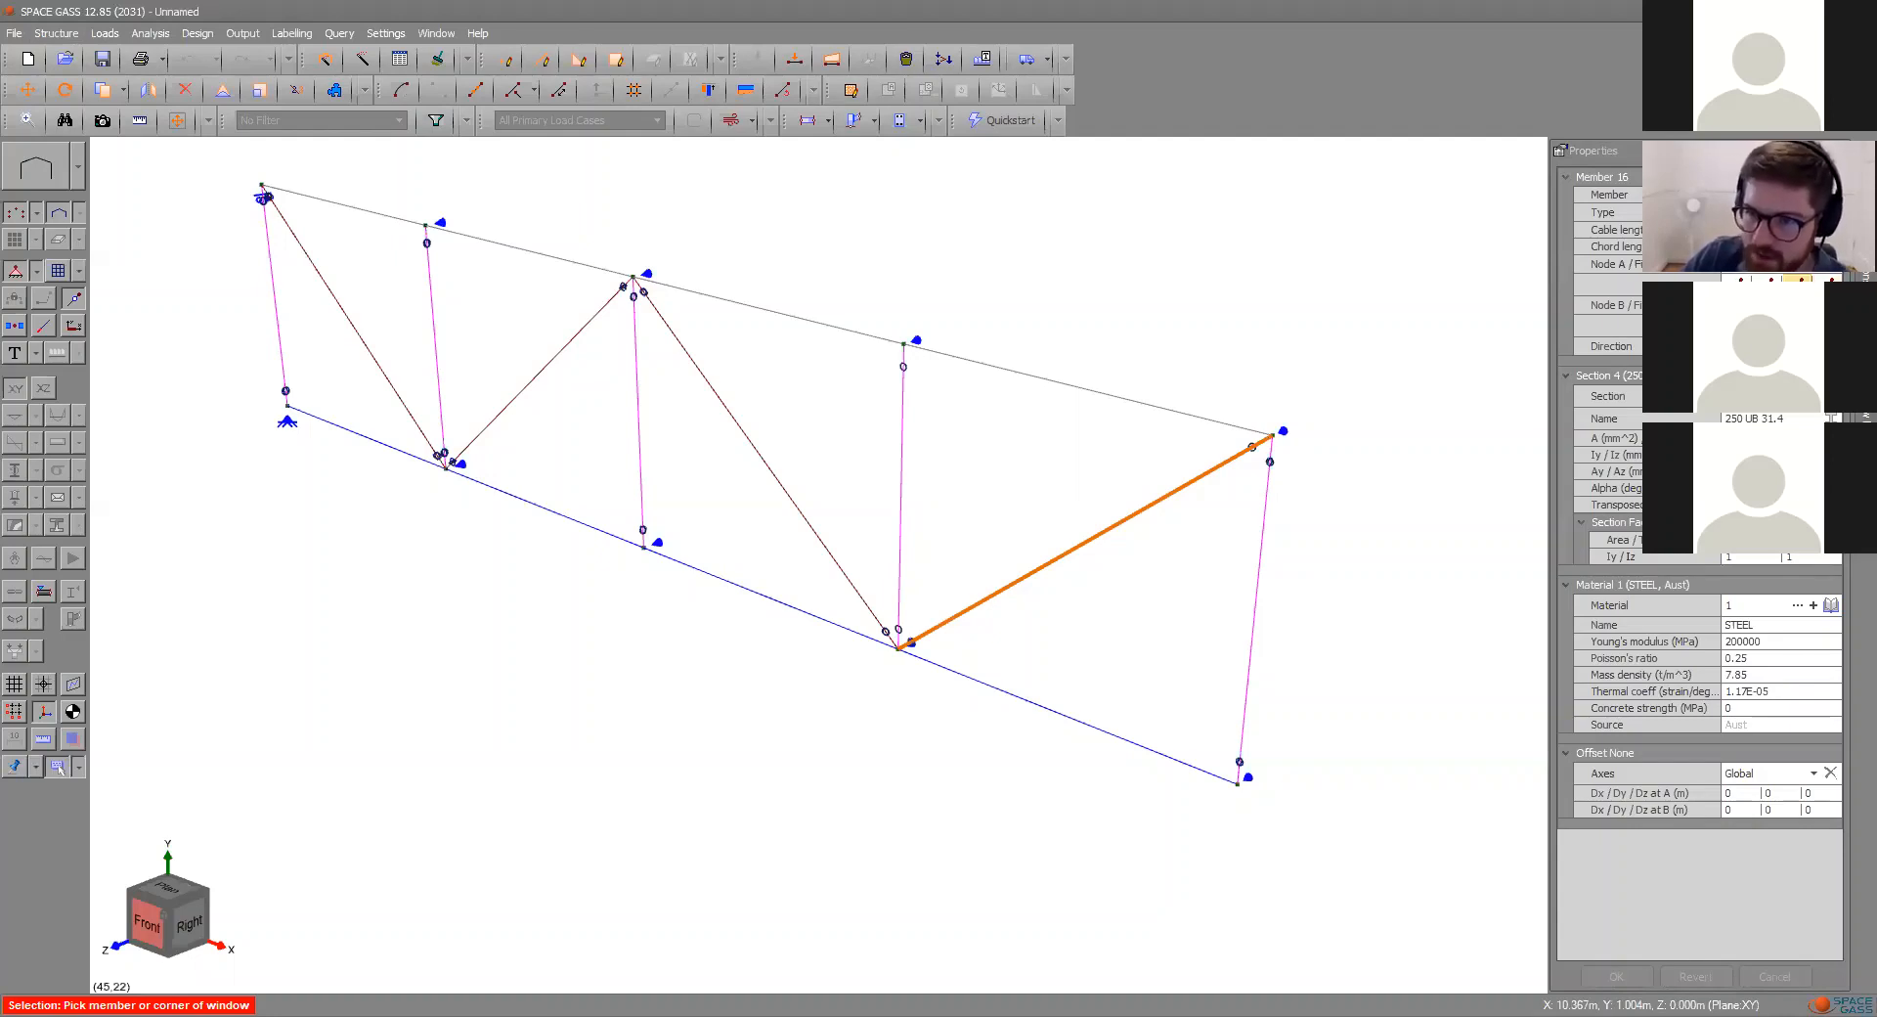
left_click(1770, 284)
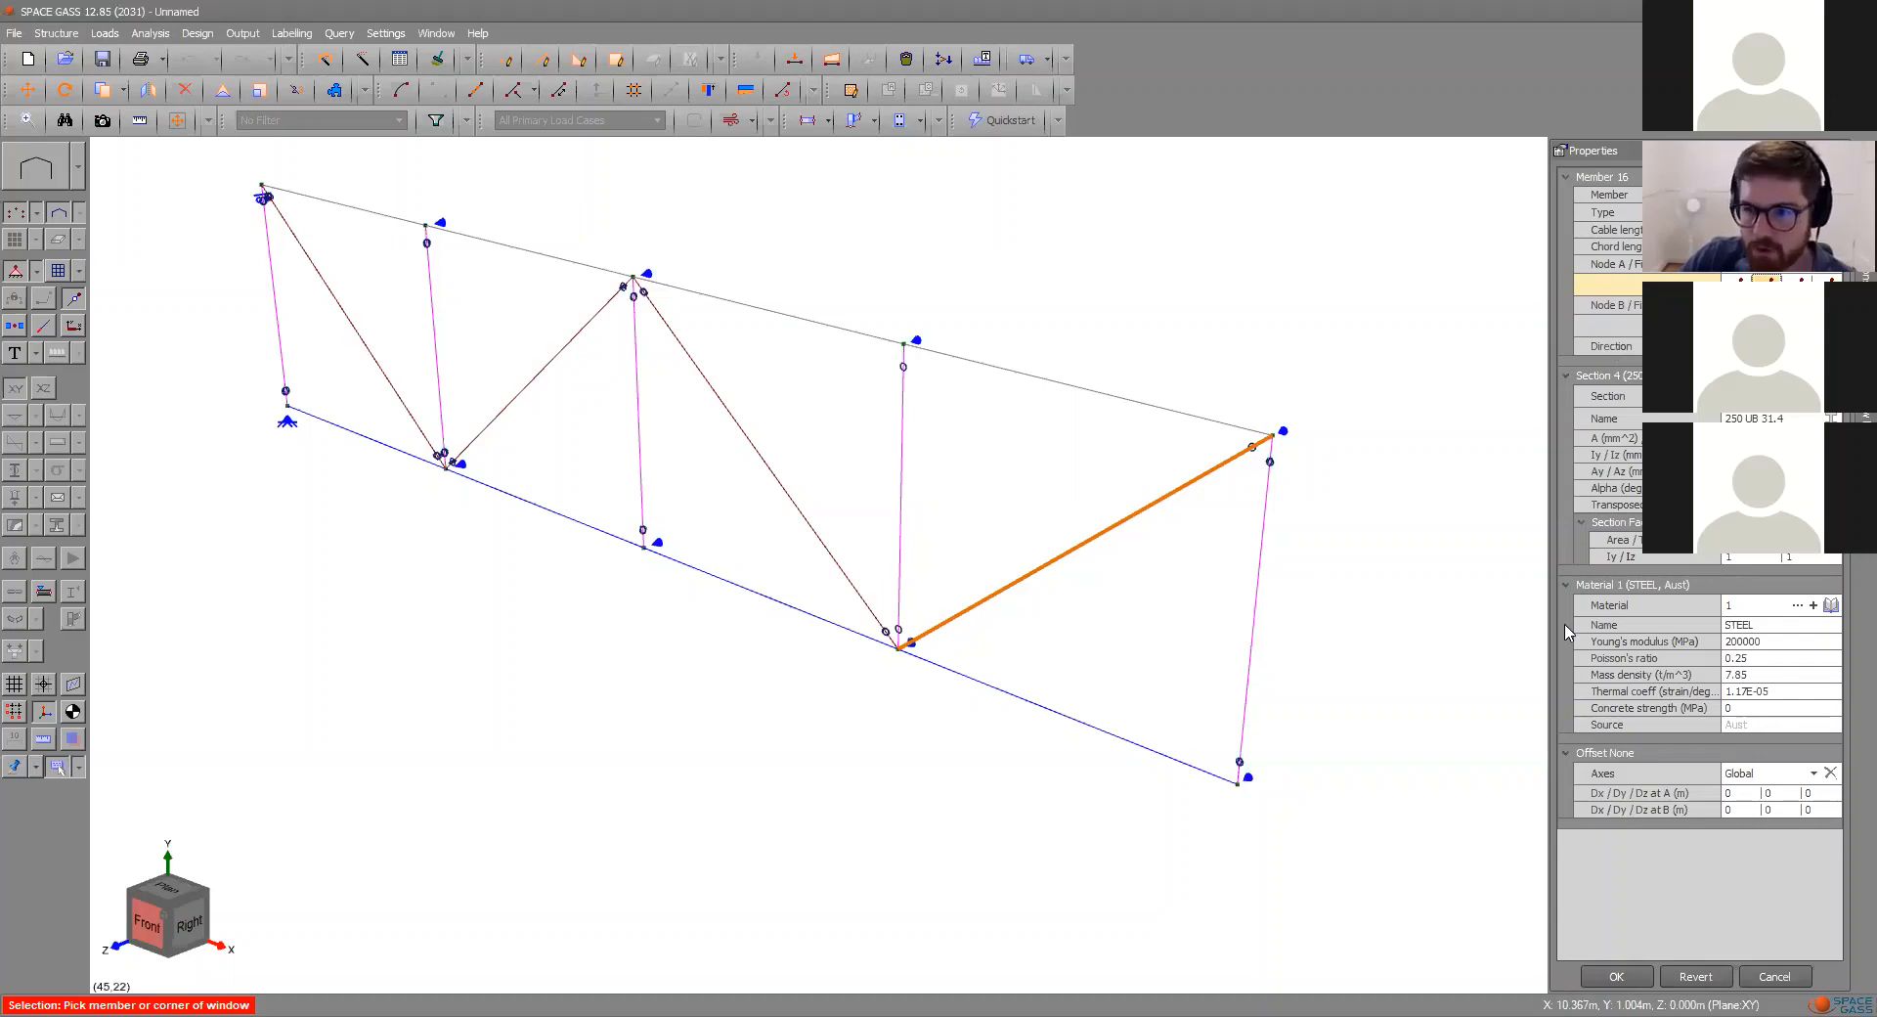
left_click(1616, 976)
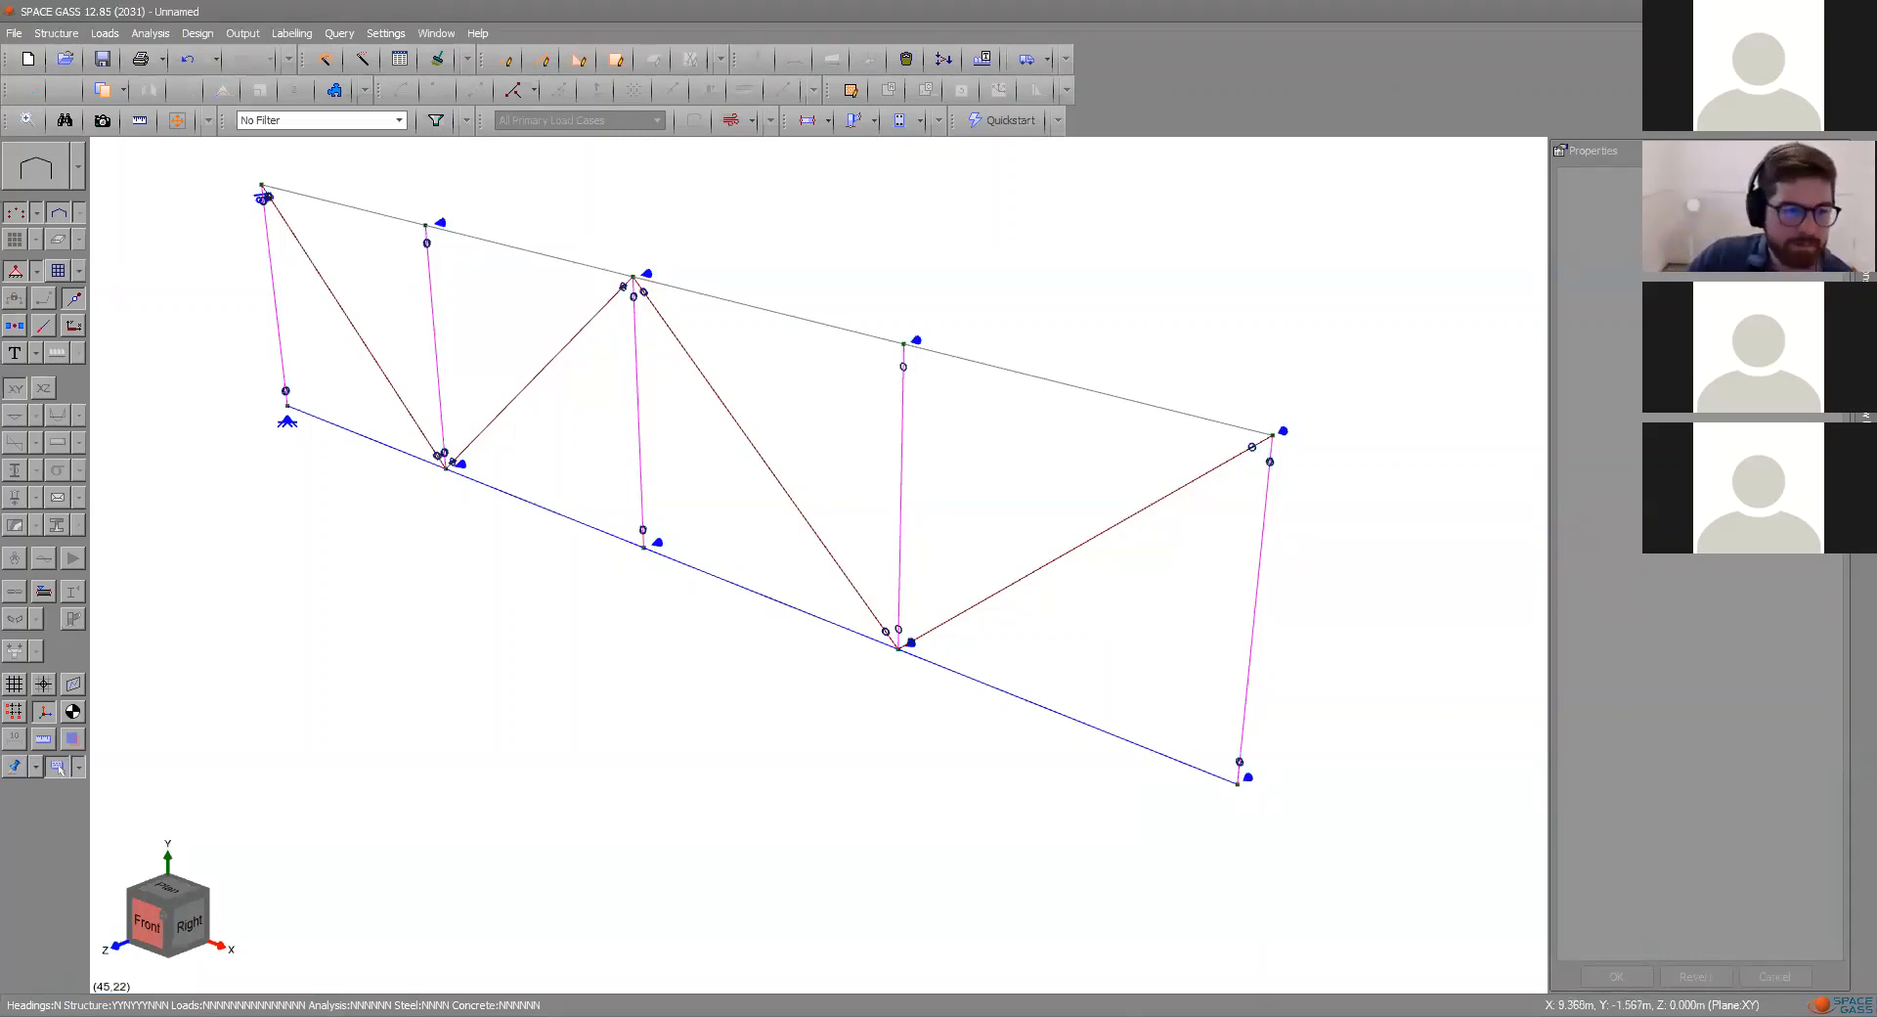
- View the truss from the front and add a vertical restraint to the lower-chord end node, making it a roller support
left_click(137, 936)
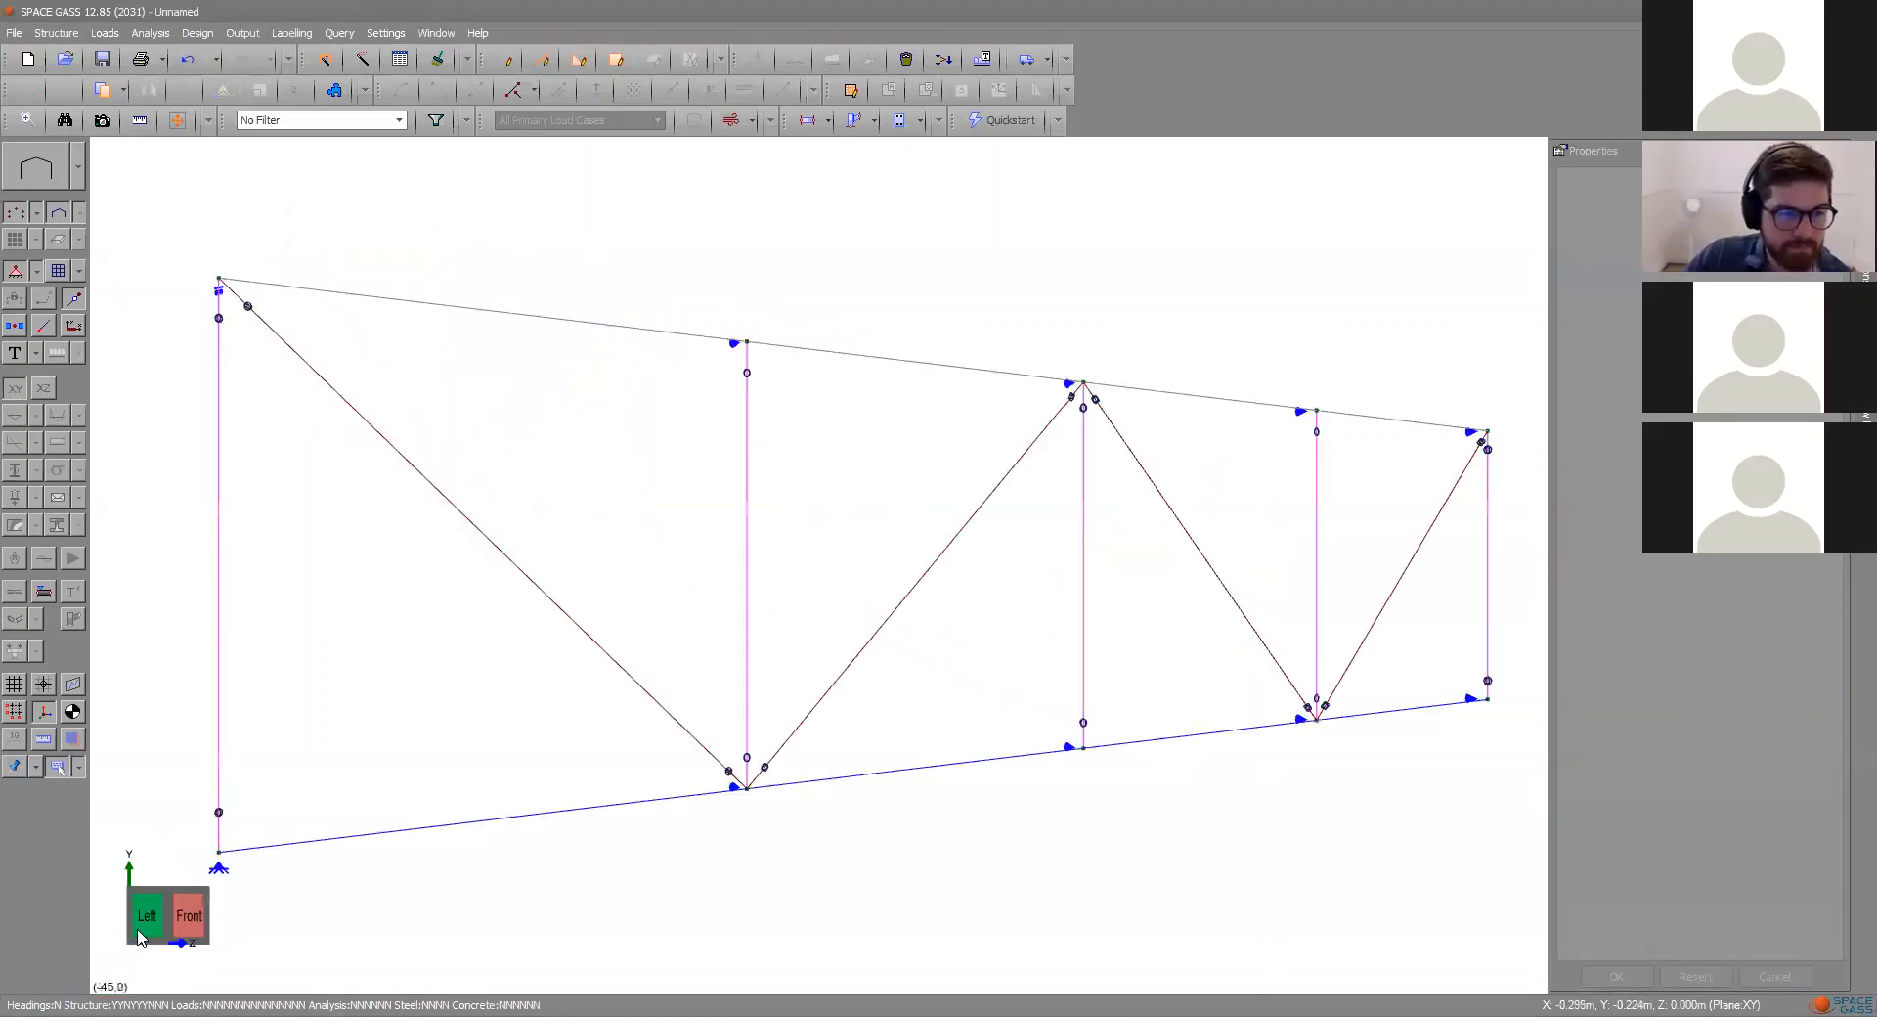
left_click(189, 915)
scroll(234, 428, "down", 4)
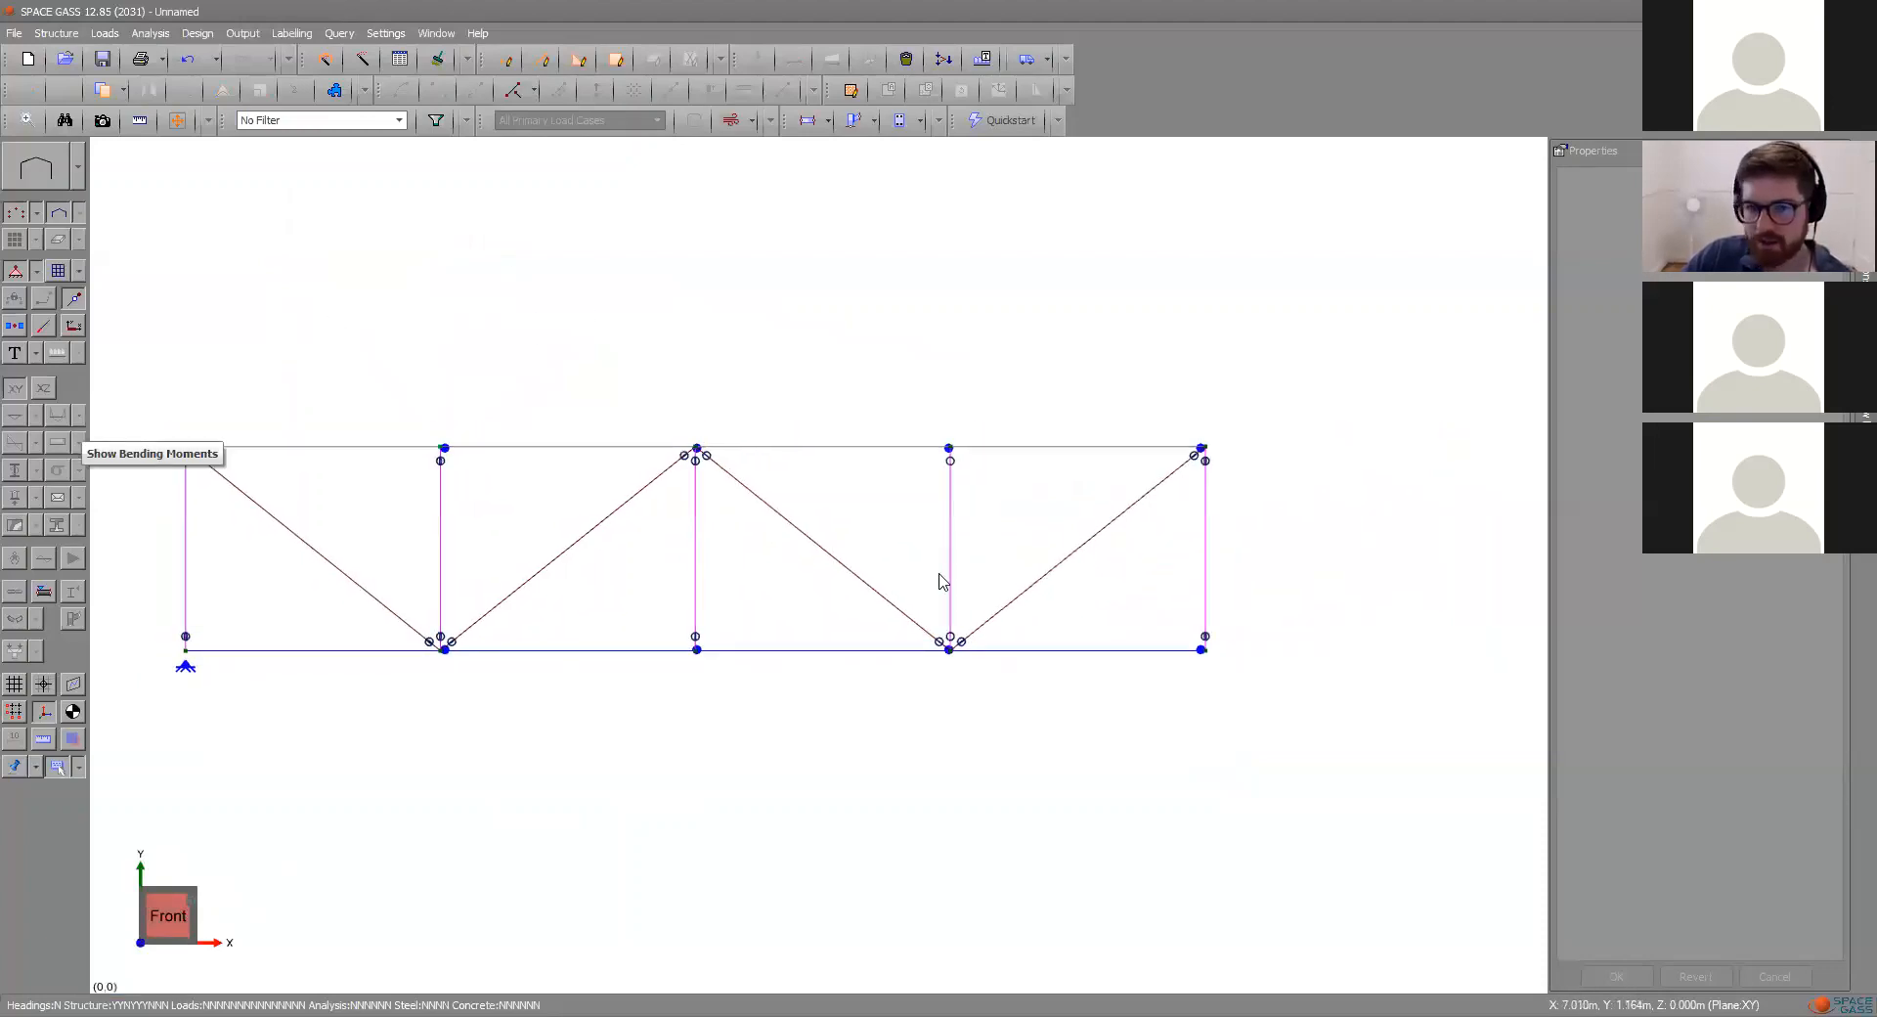
scroll(943, 581, "up", 1)
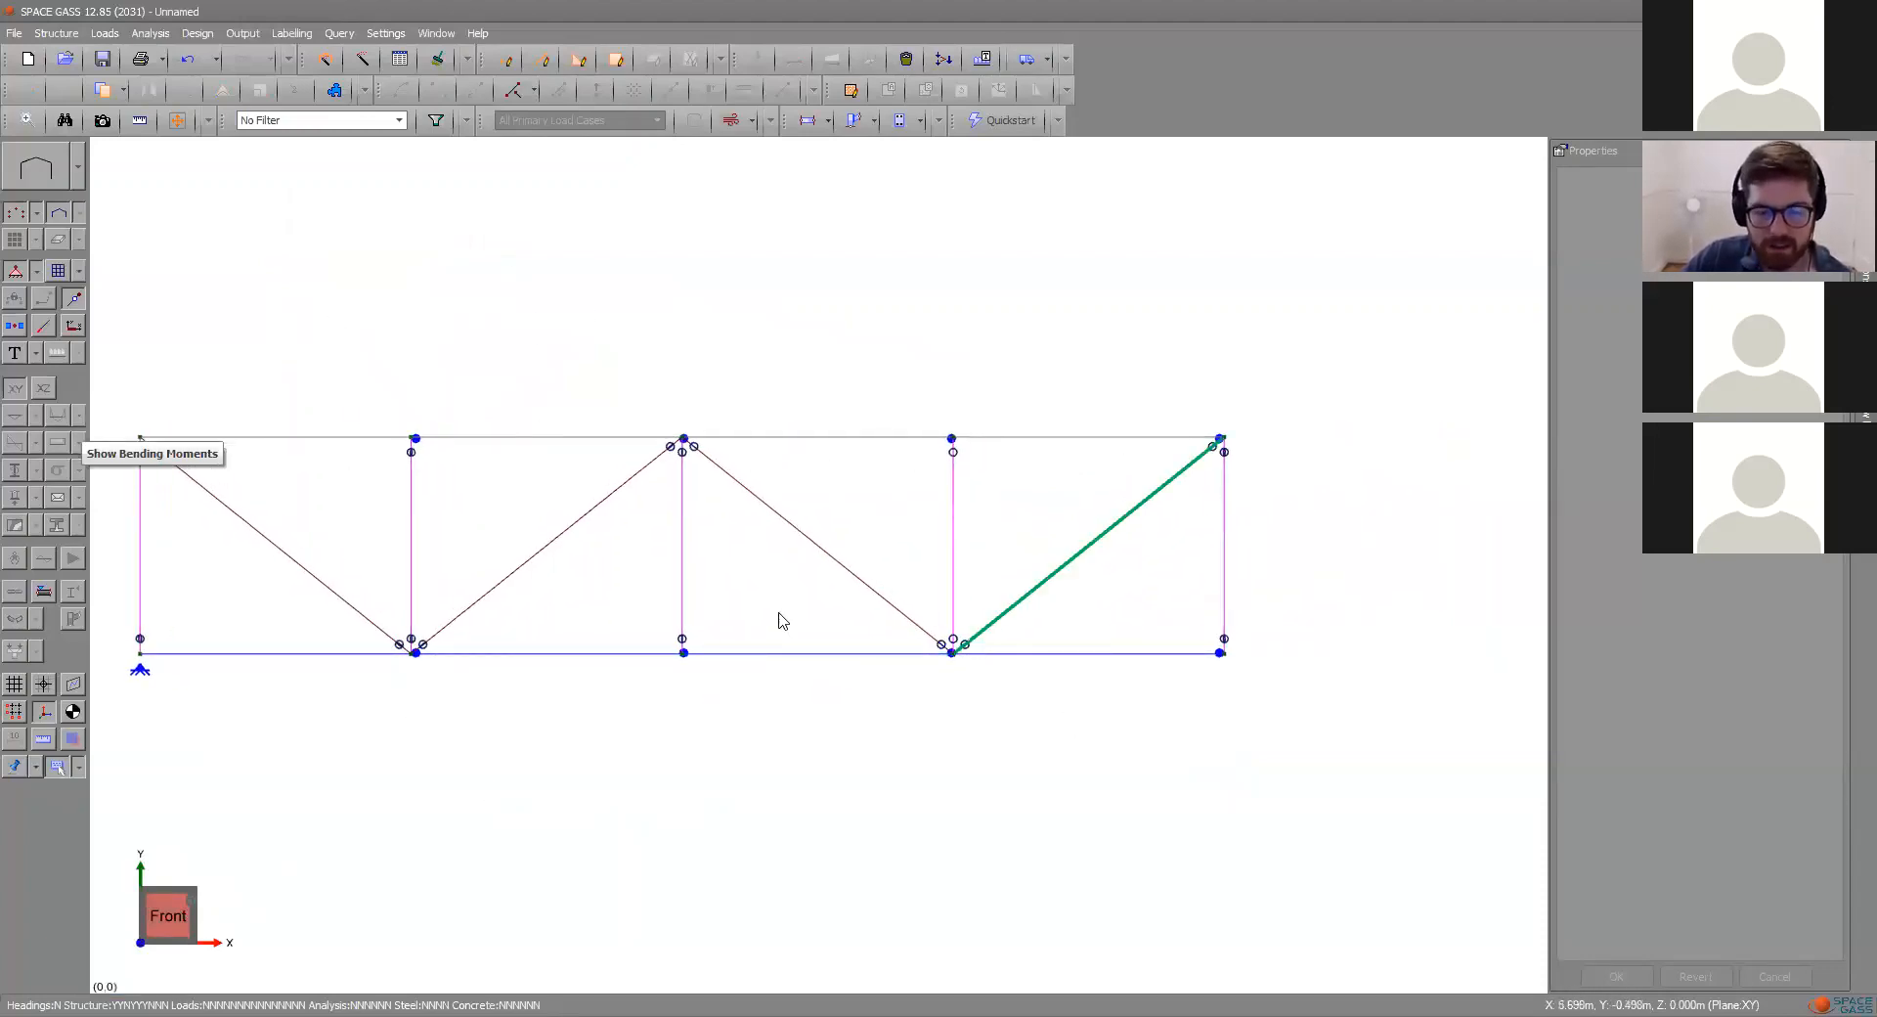
left_click(1229, 655)
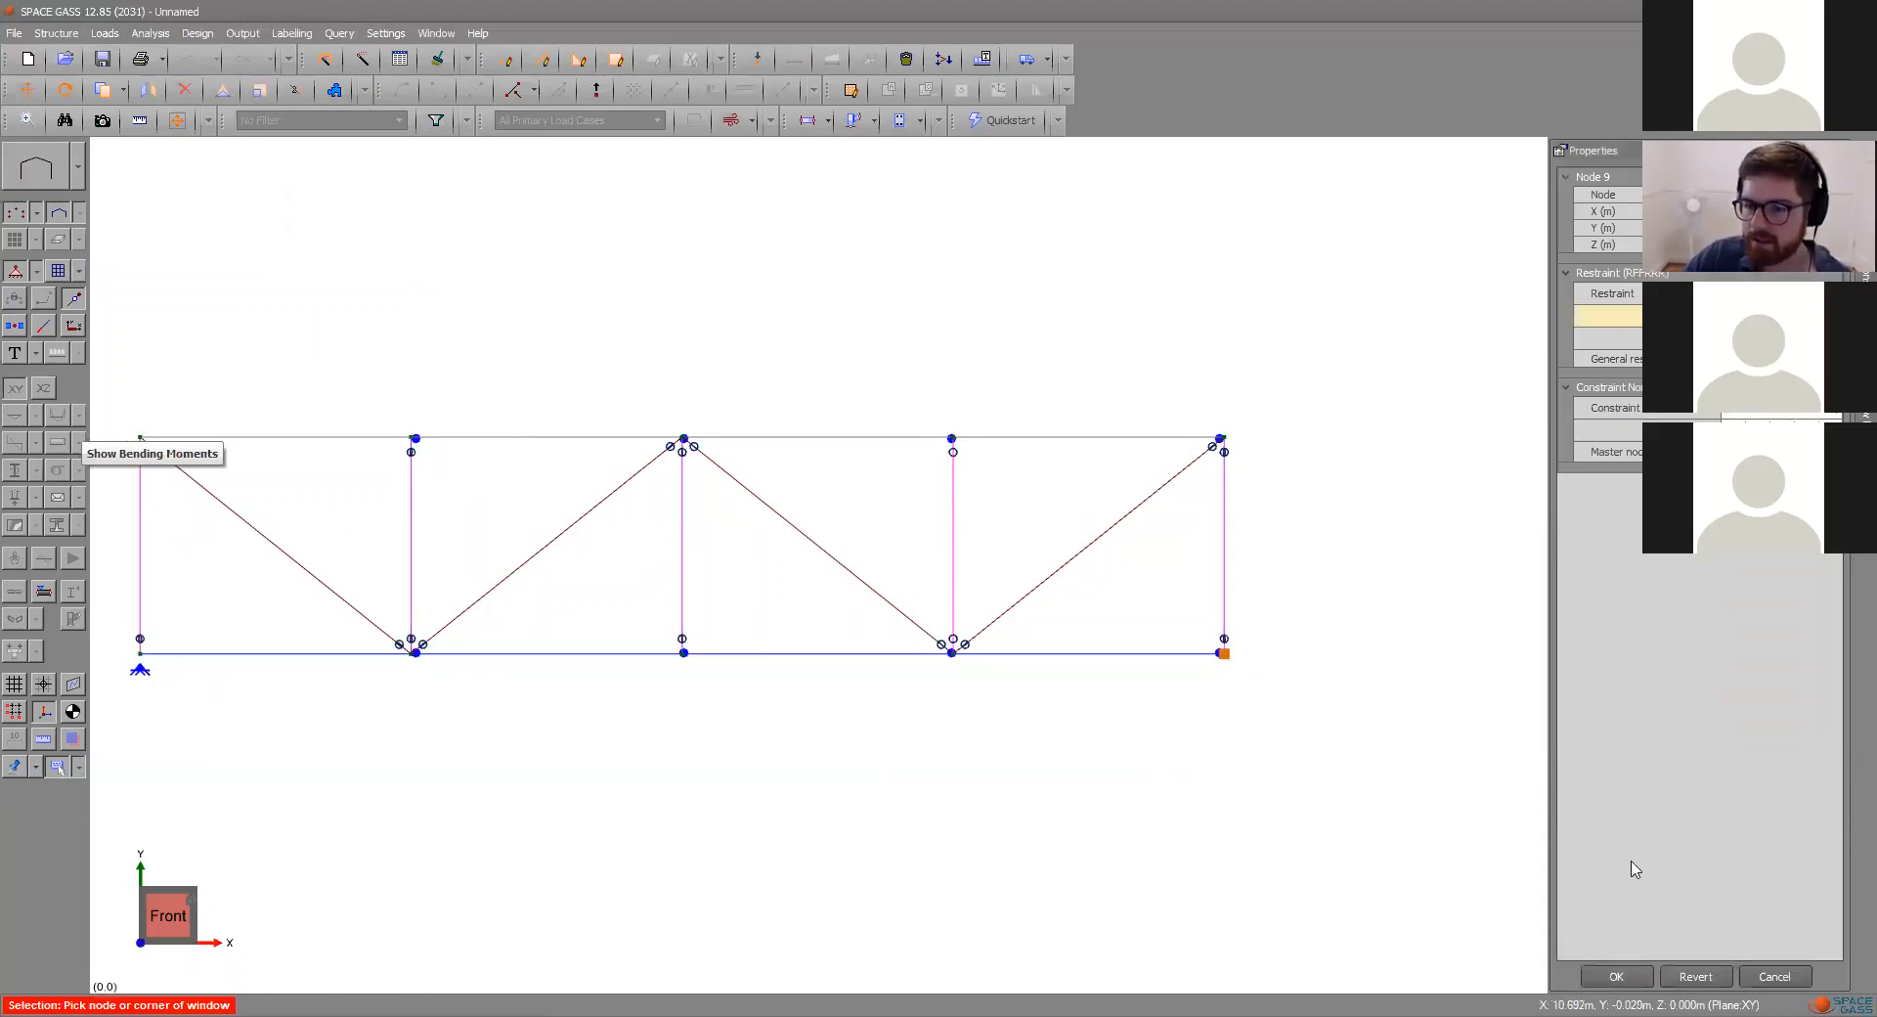
left_click(1615, 985)
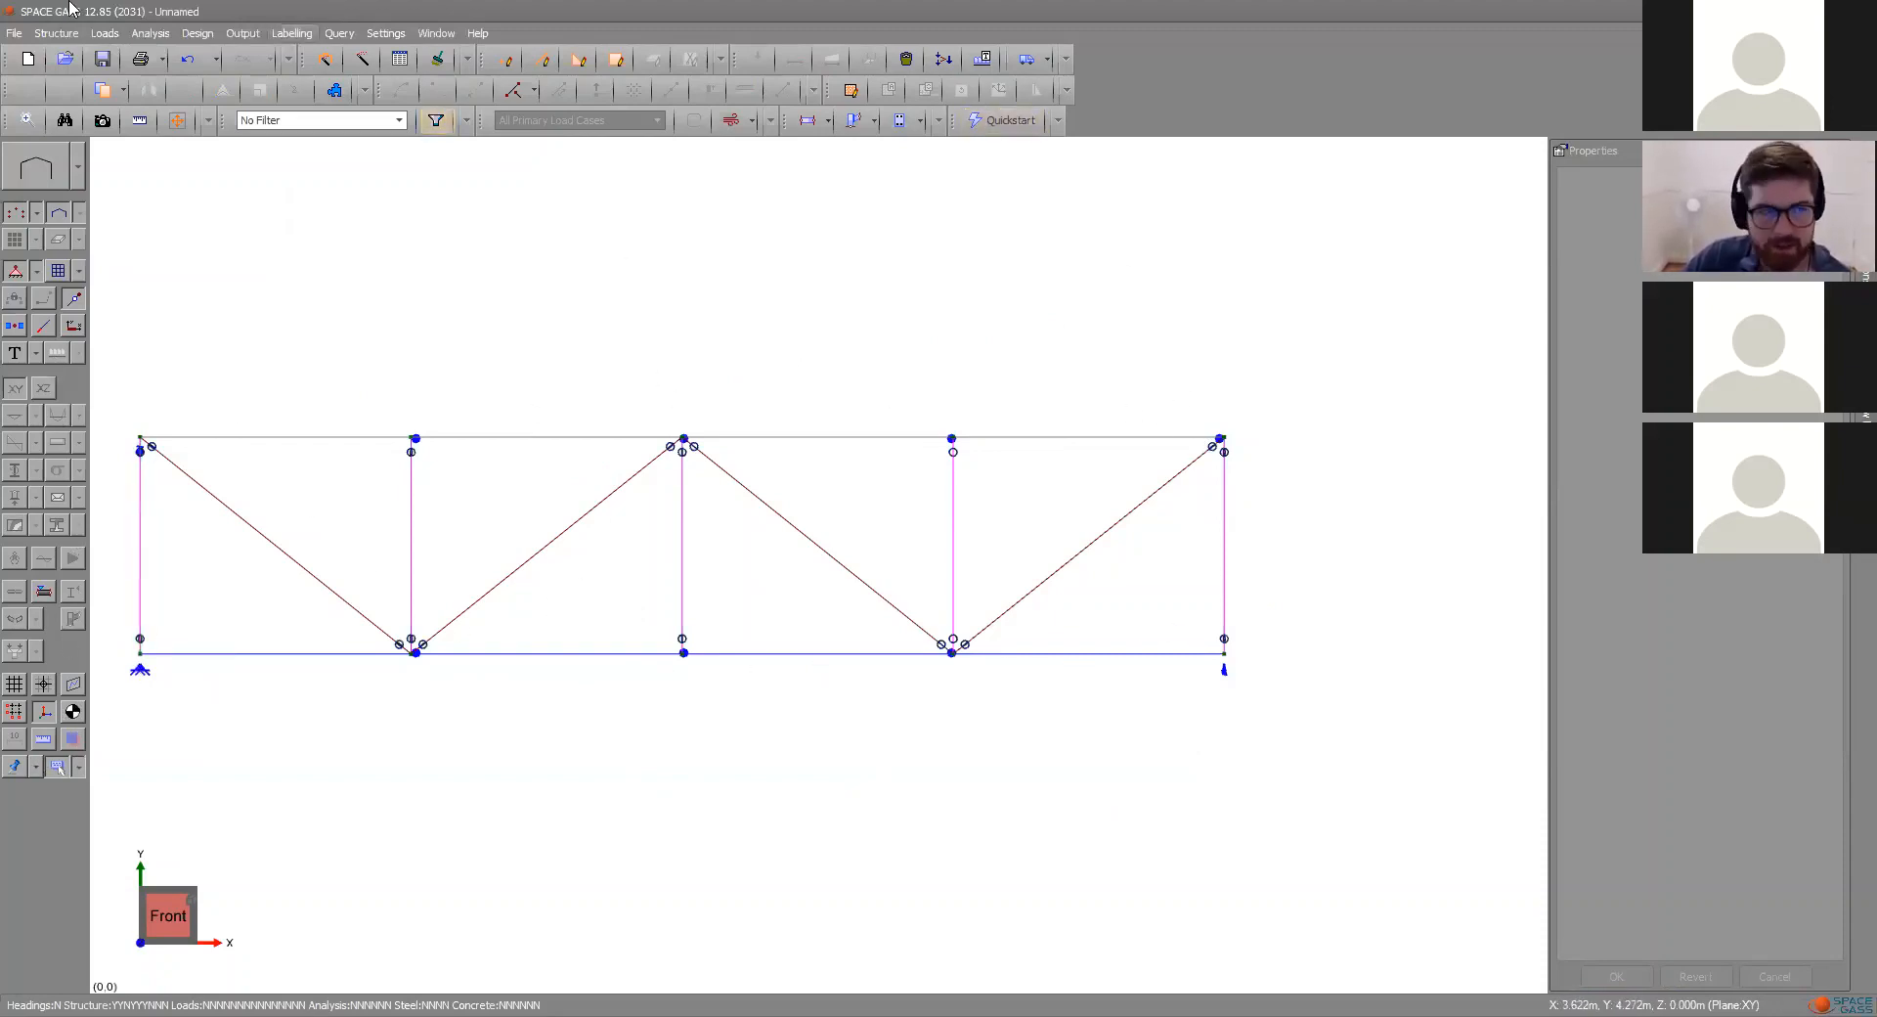
- Try to run an analysis of the truss
left_click(54, 33)
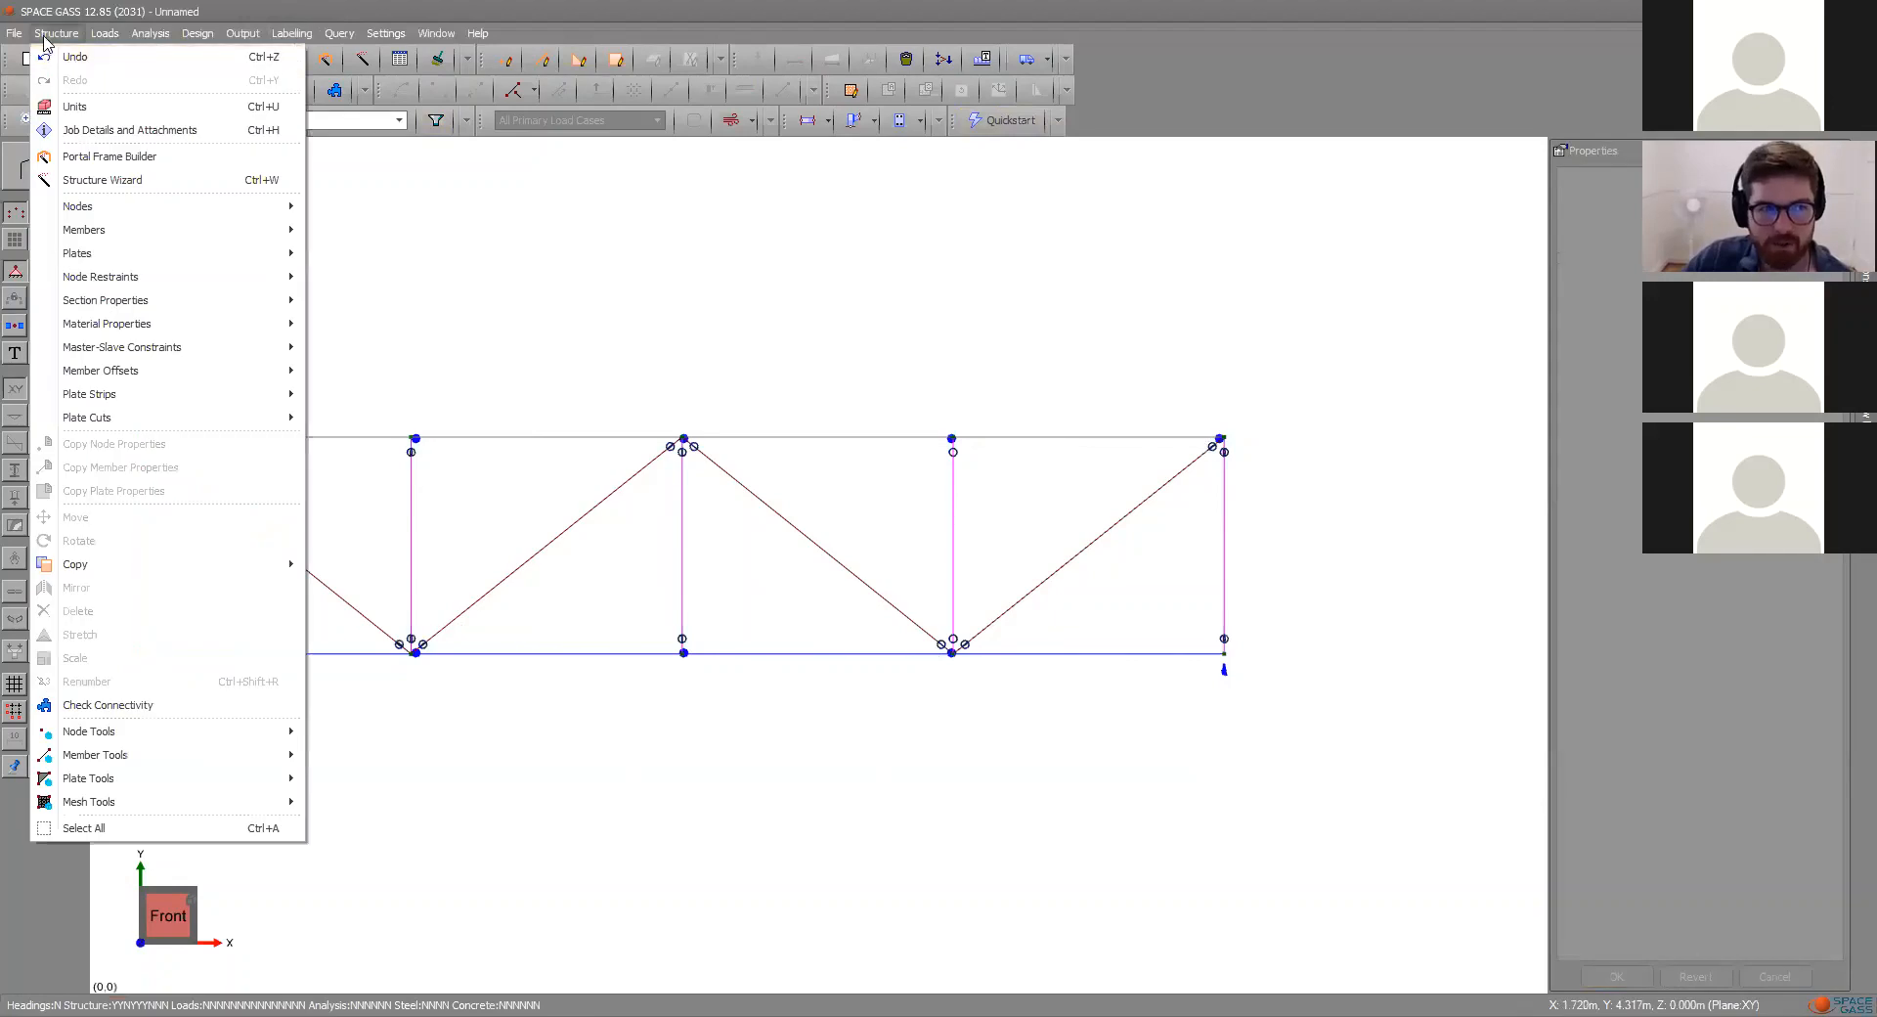
left_click(56, 33)
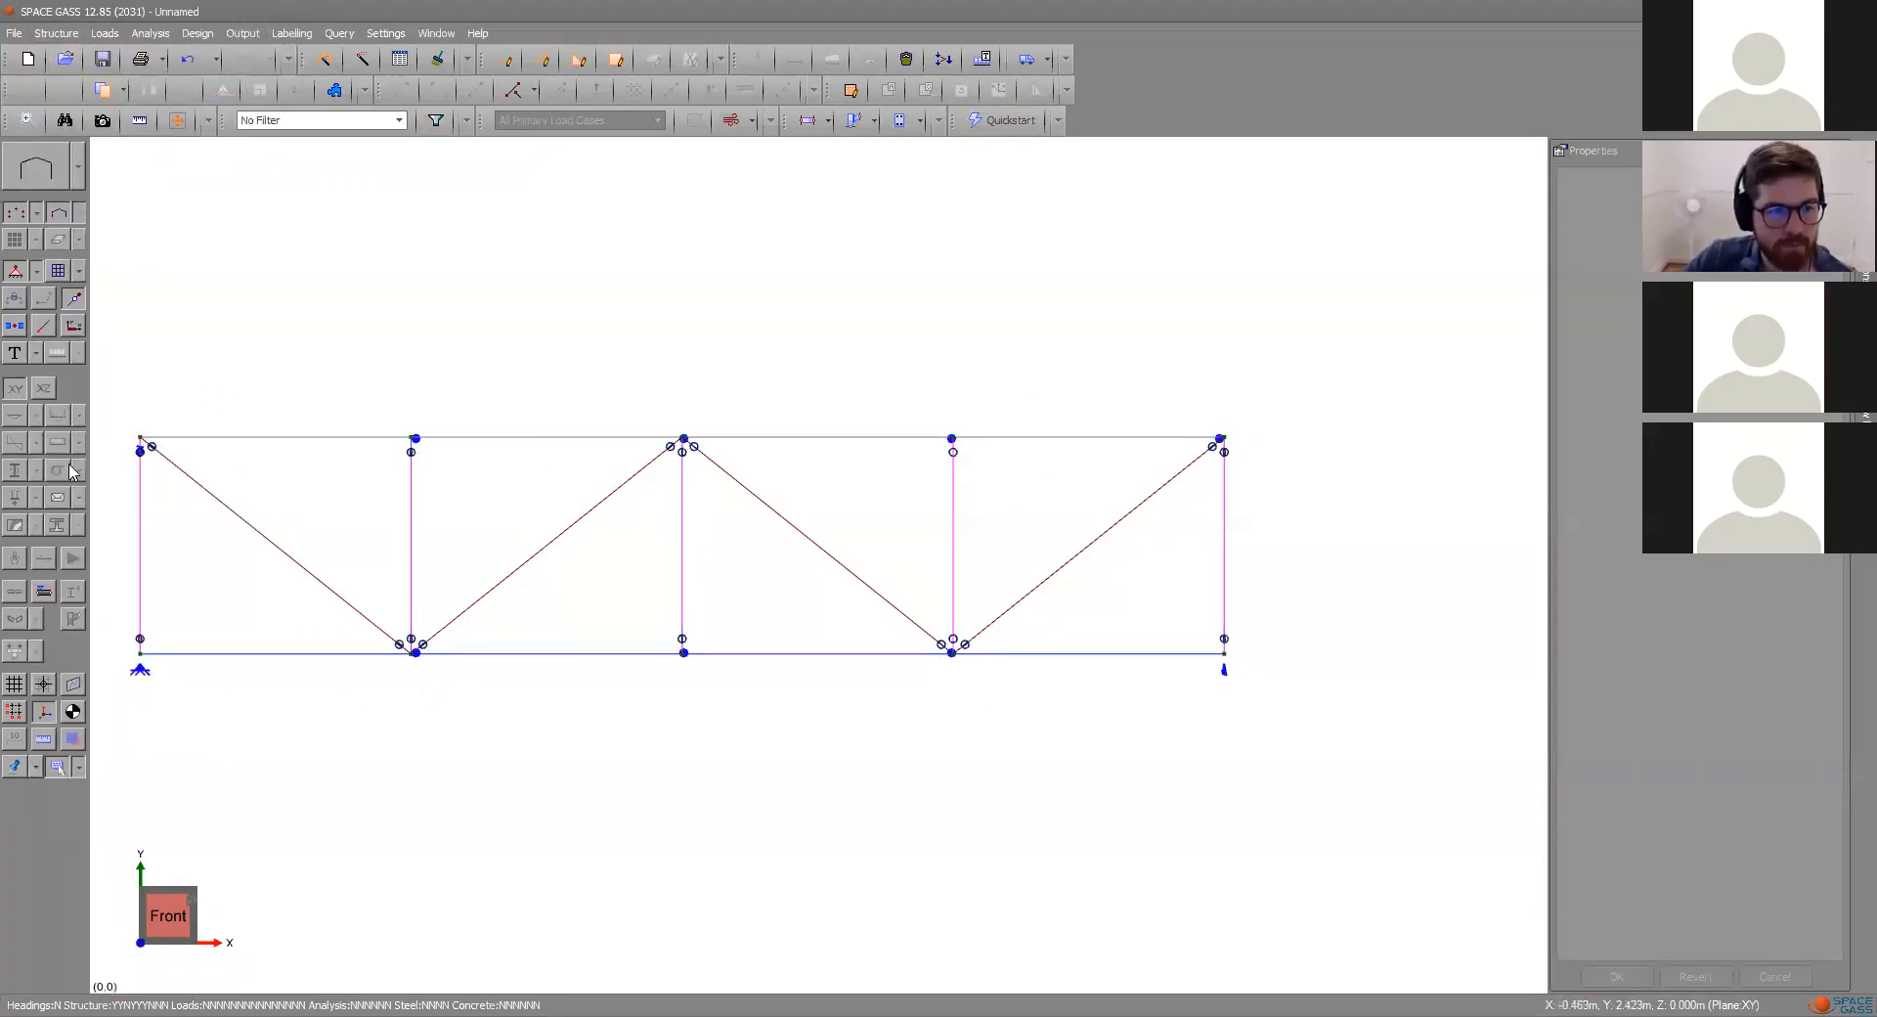
left_click(146, 38)
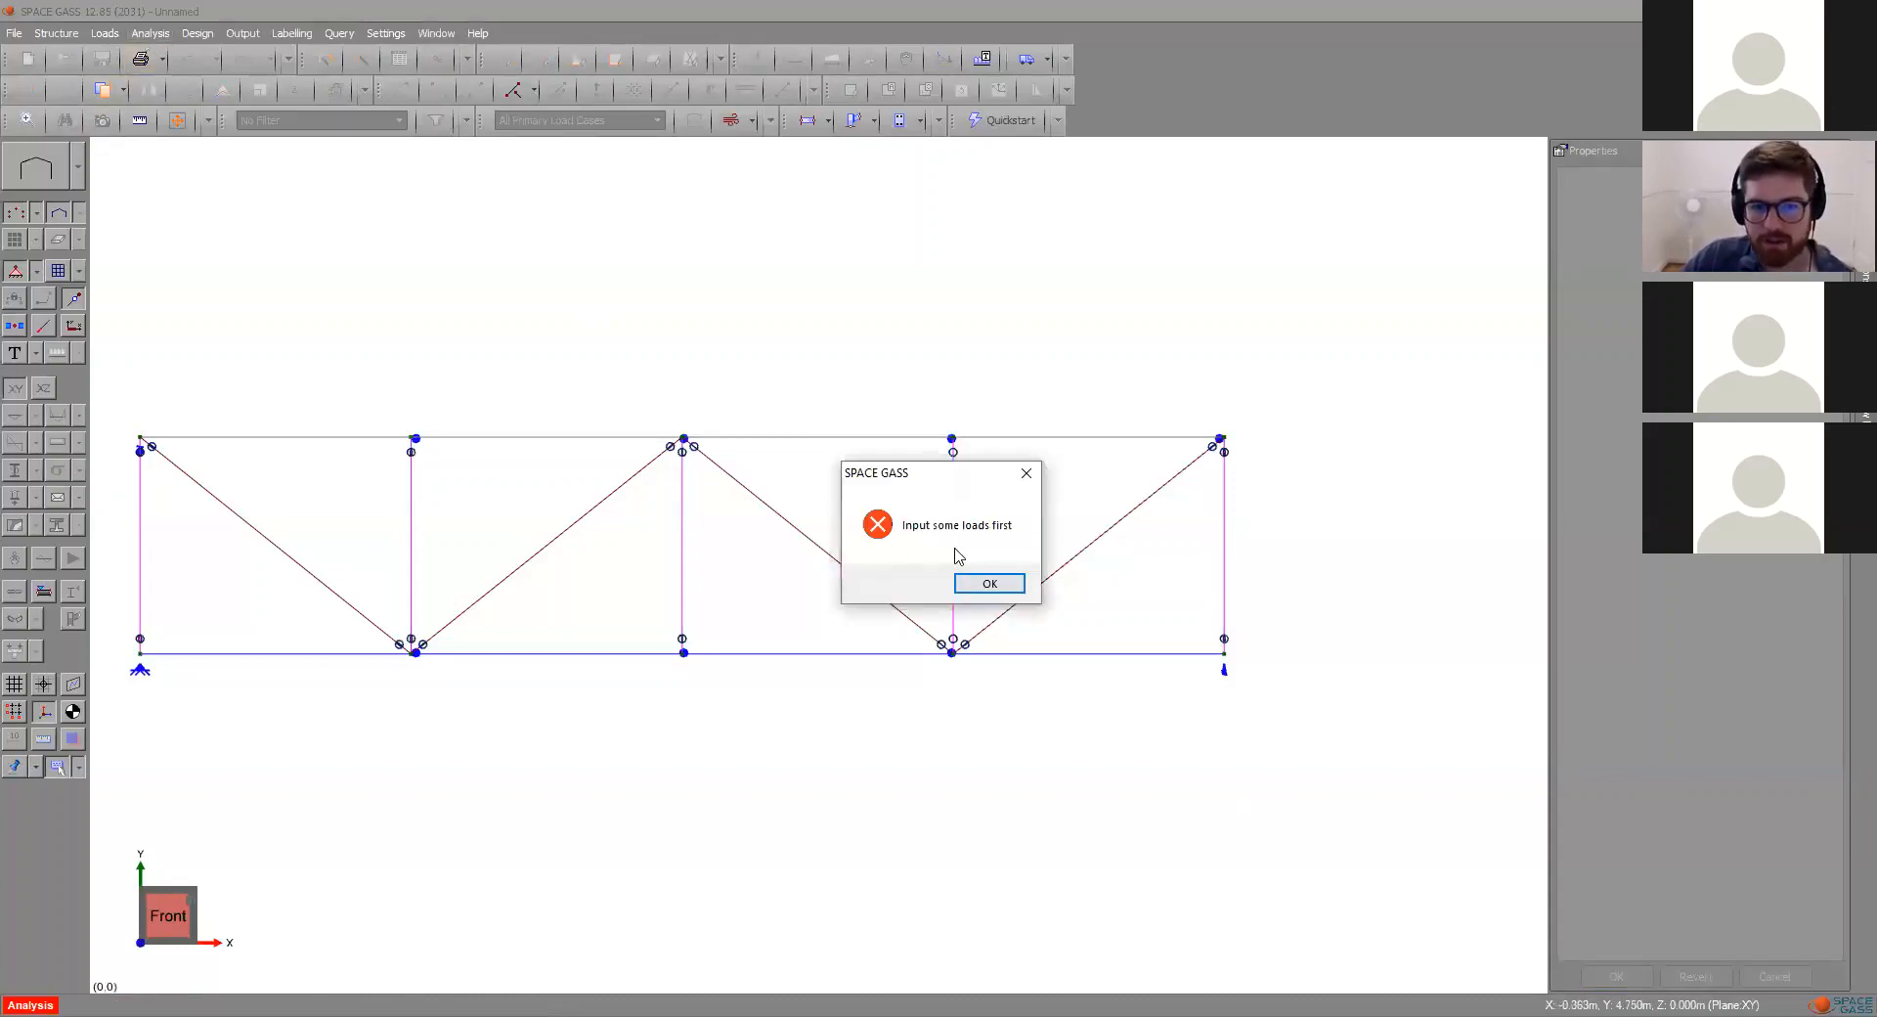
left_click(1005, 584)
left_click(682, 437)
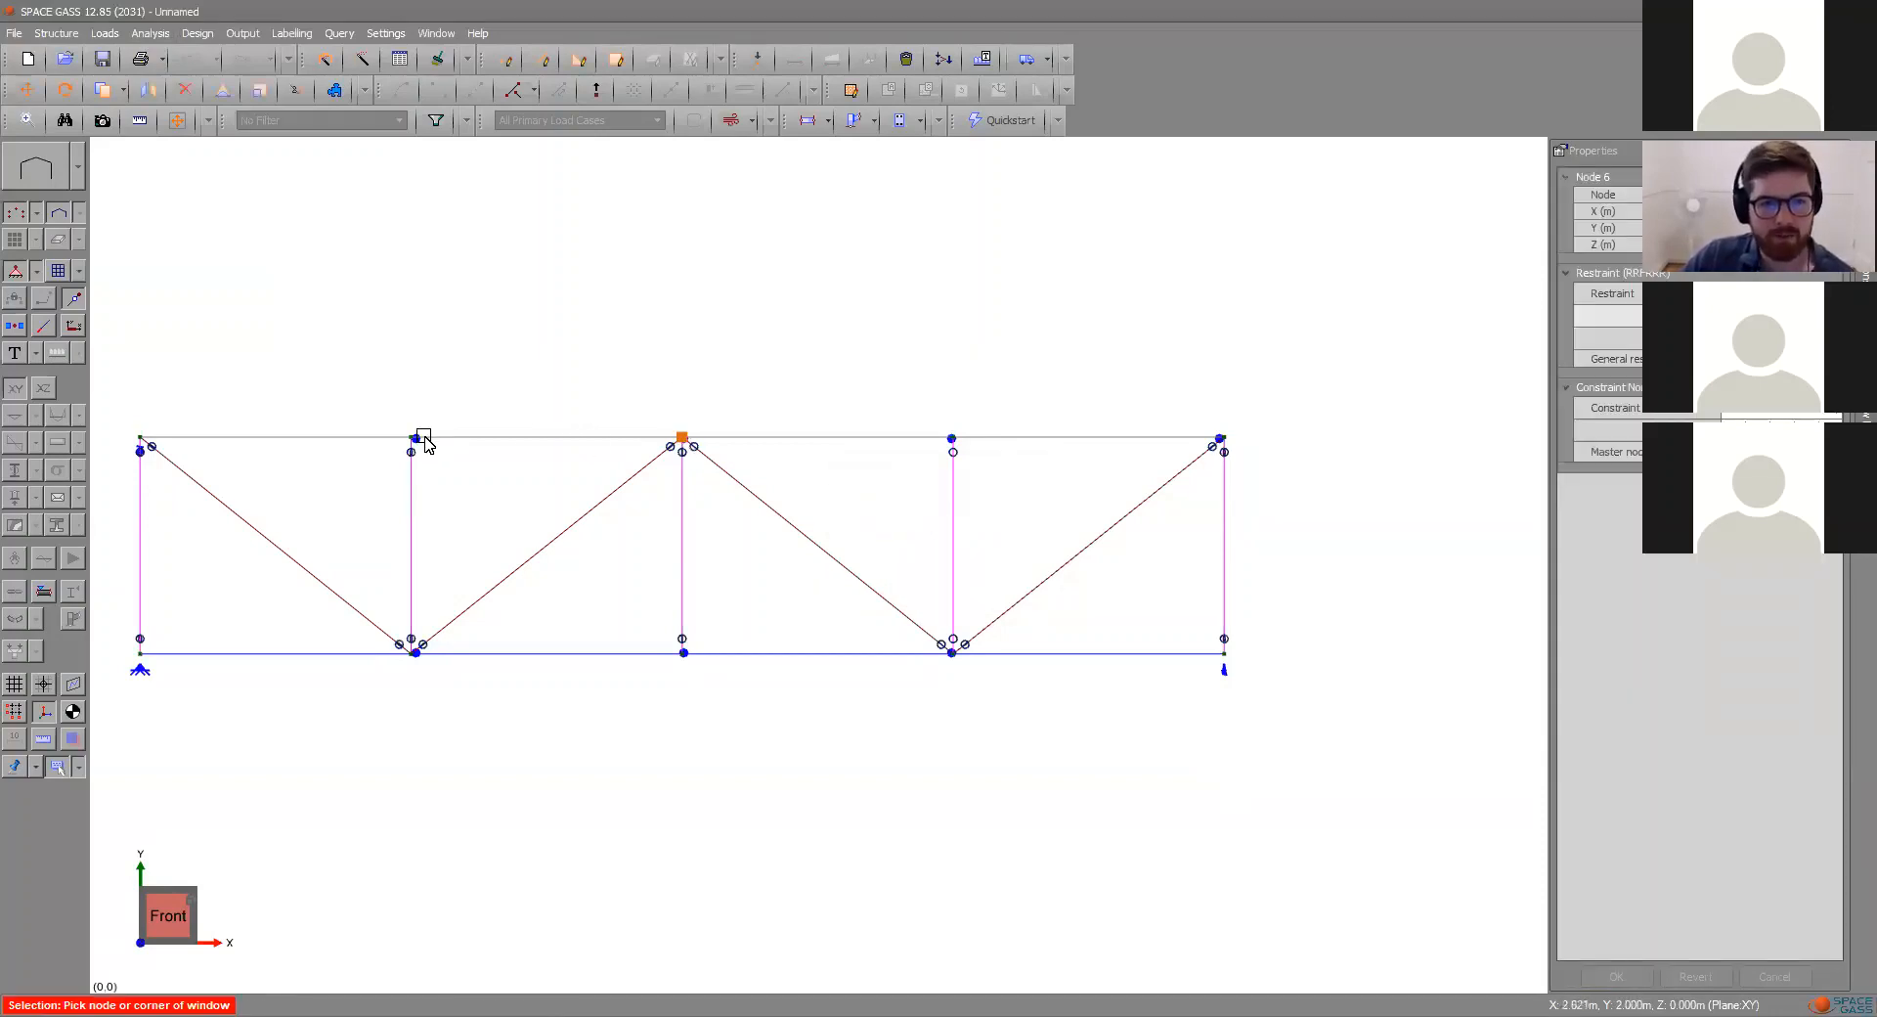
left_click(412, 437)
left_click(952, 438)
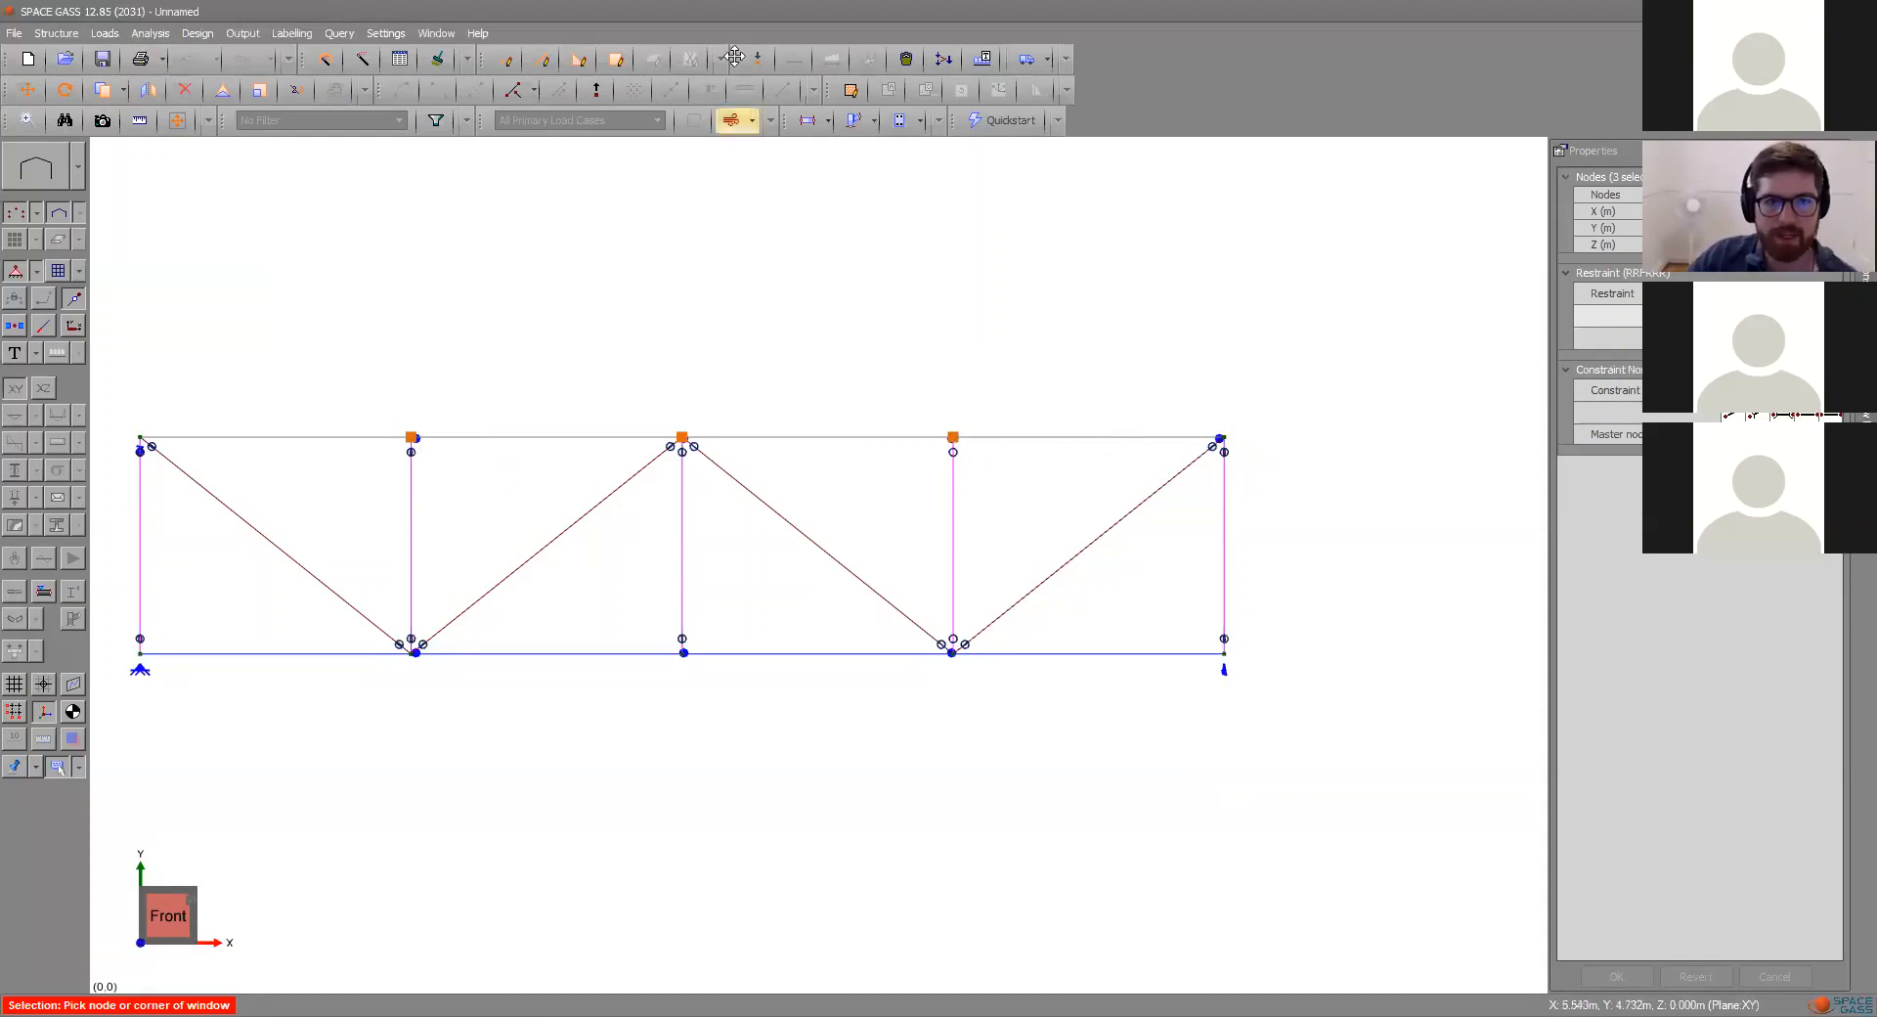
left_click(563, 552)
left_click(409, 436)
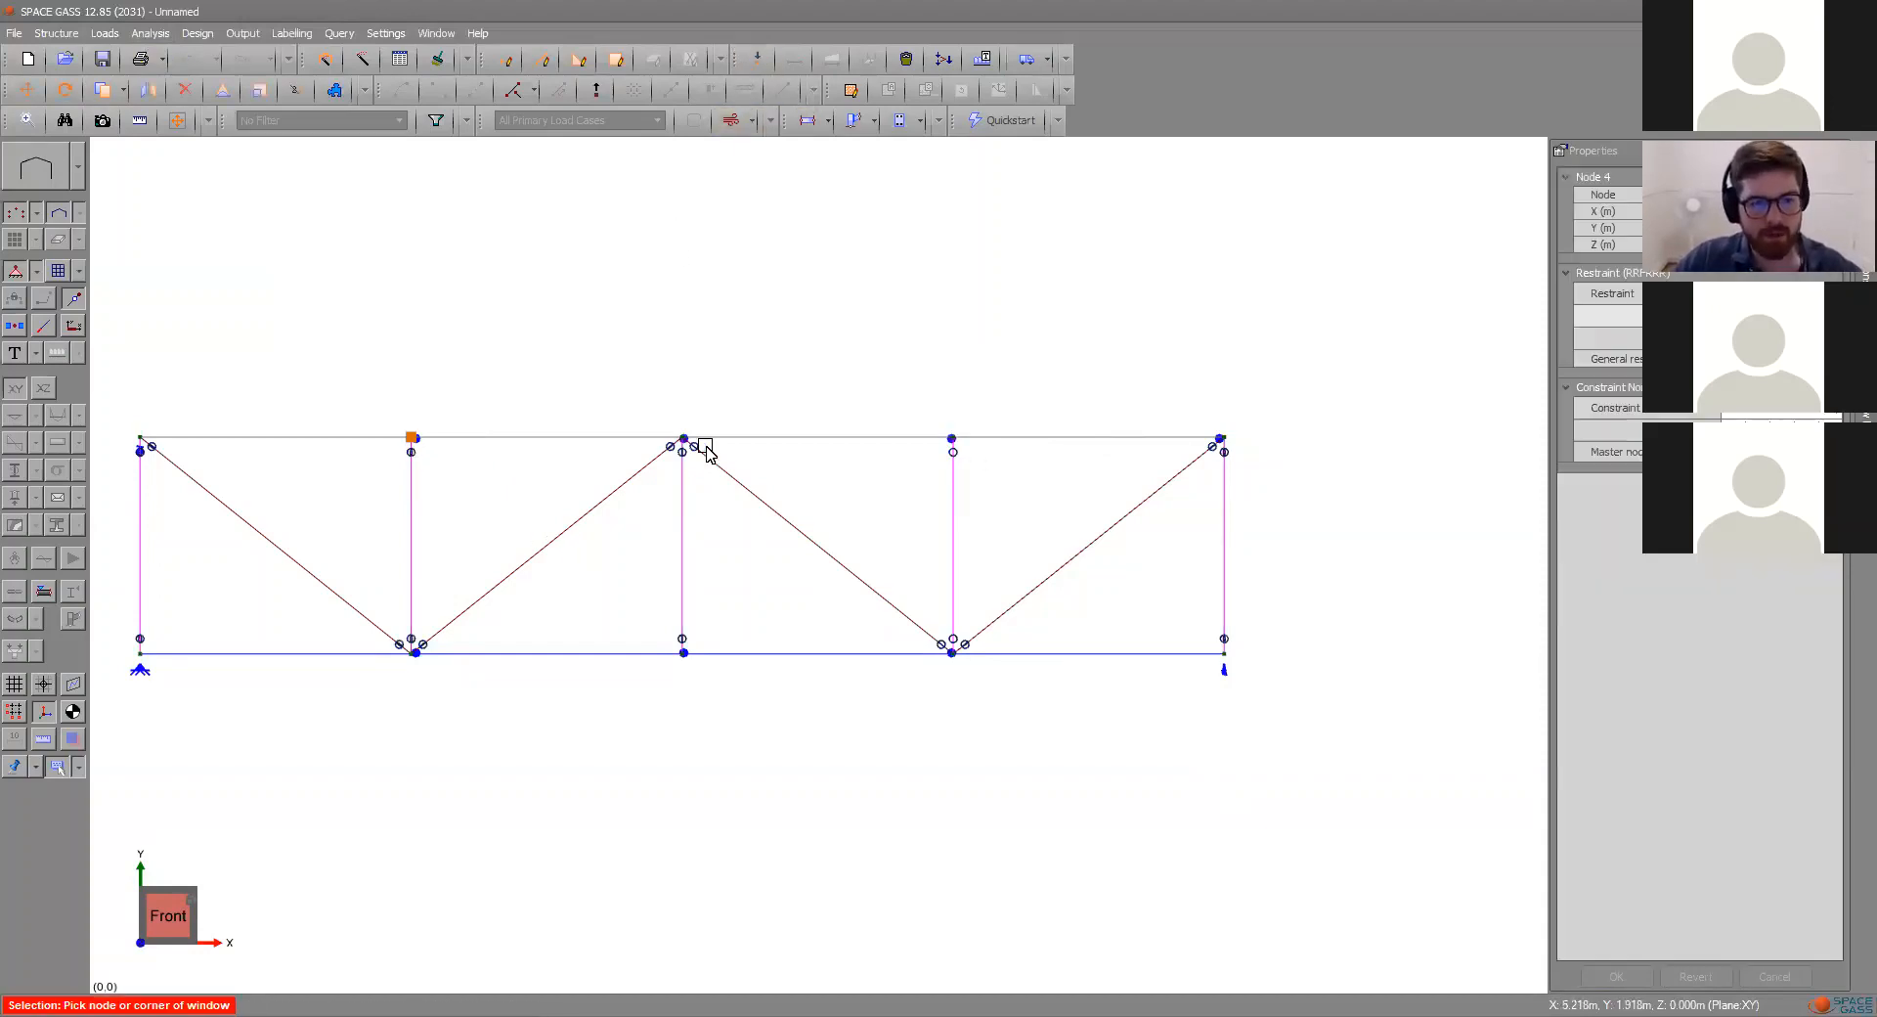
left_click(687, 442)
left_click(954, 441)
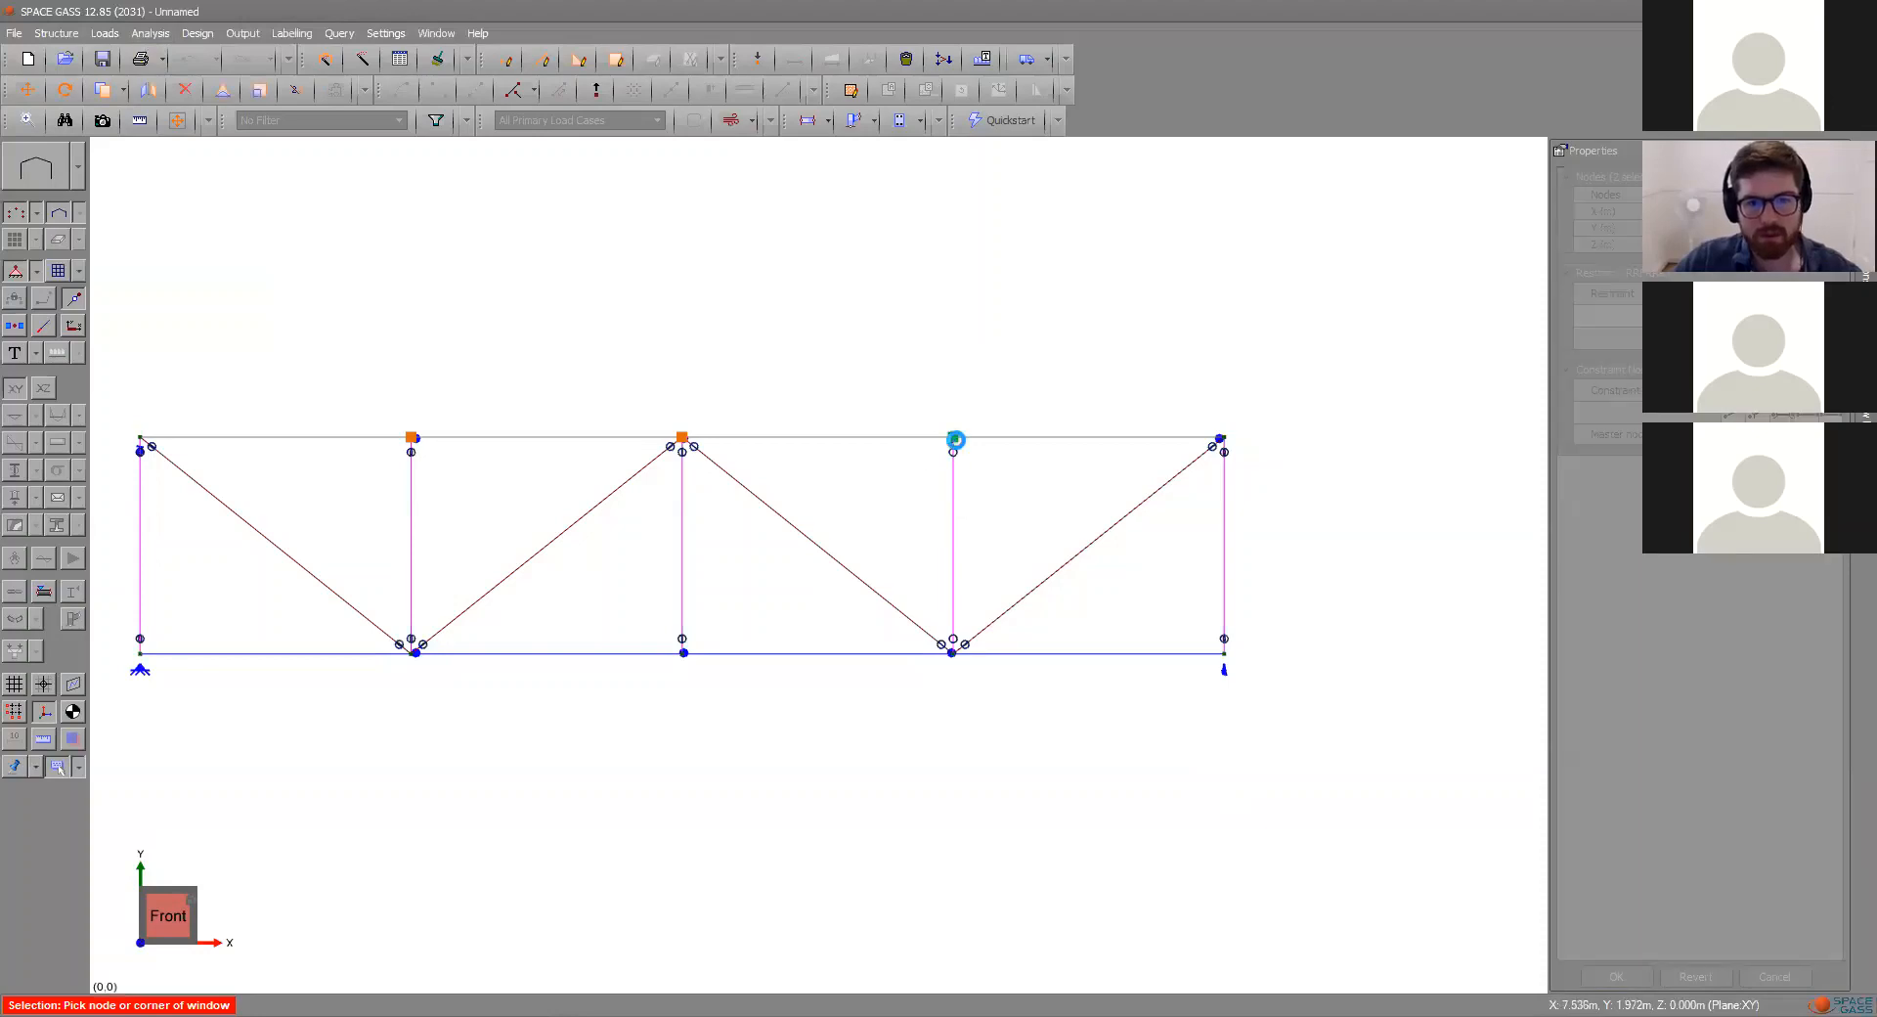
left_click(1004, 589)
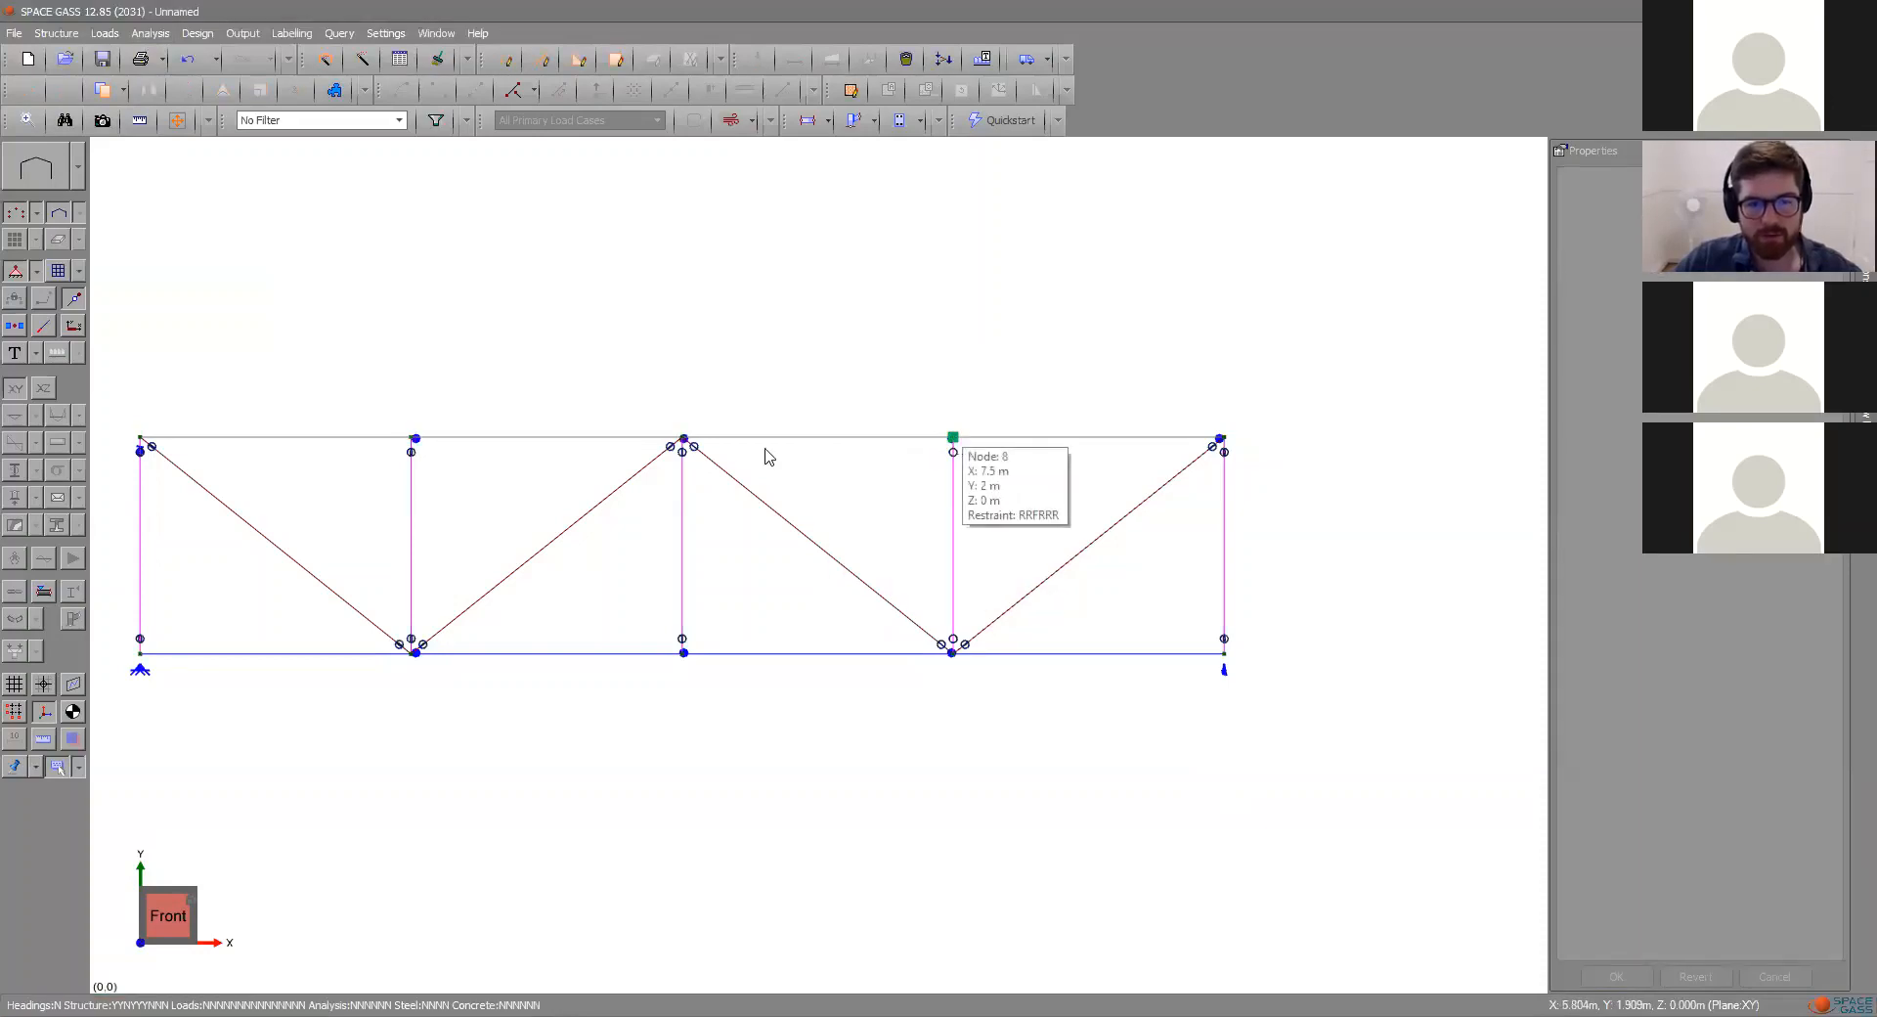
- Open the node loads datasheet for load case 1 on the three interior upper-chord nodes
left_click(683, 442)
left_click(953, 437)
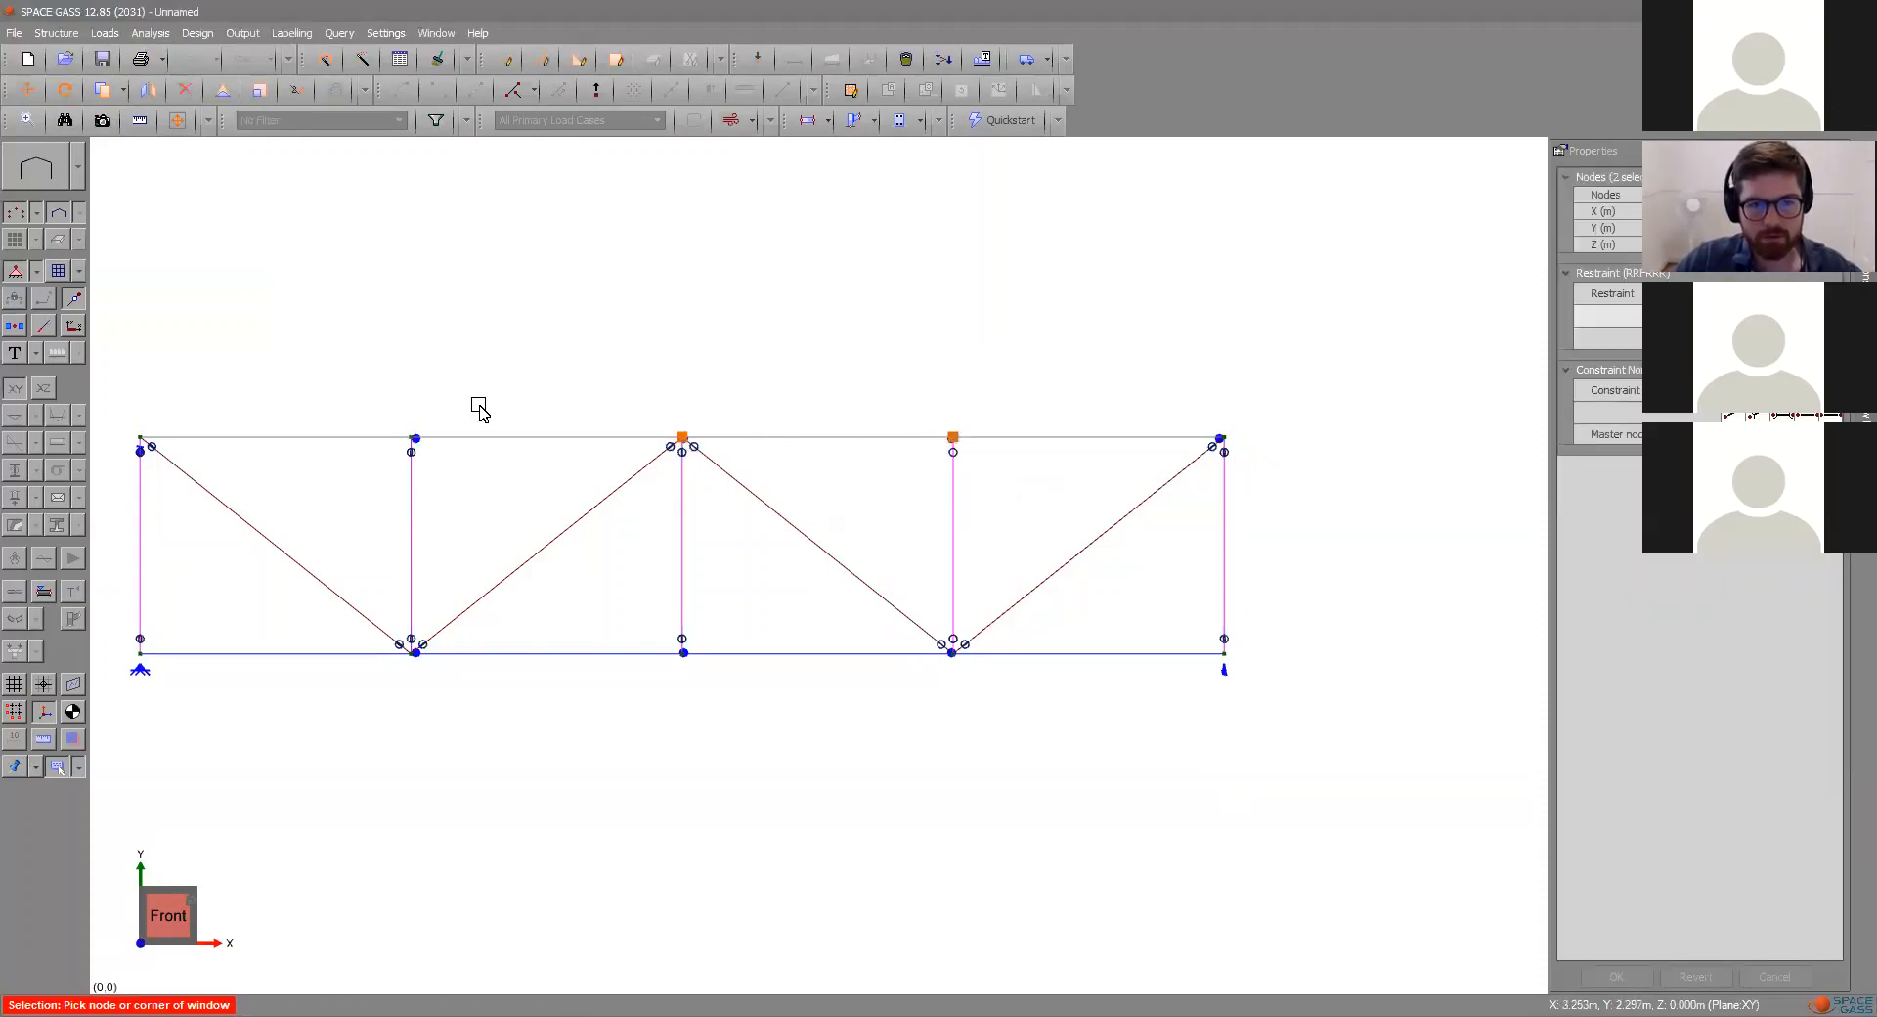
left_click(409, 441)
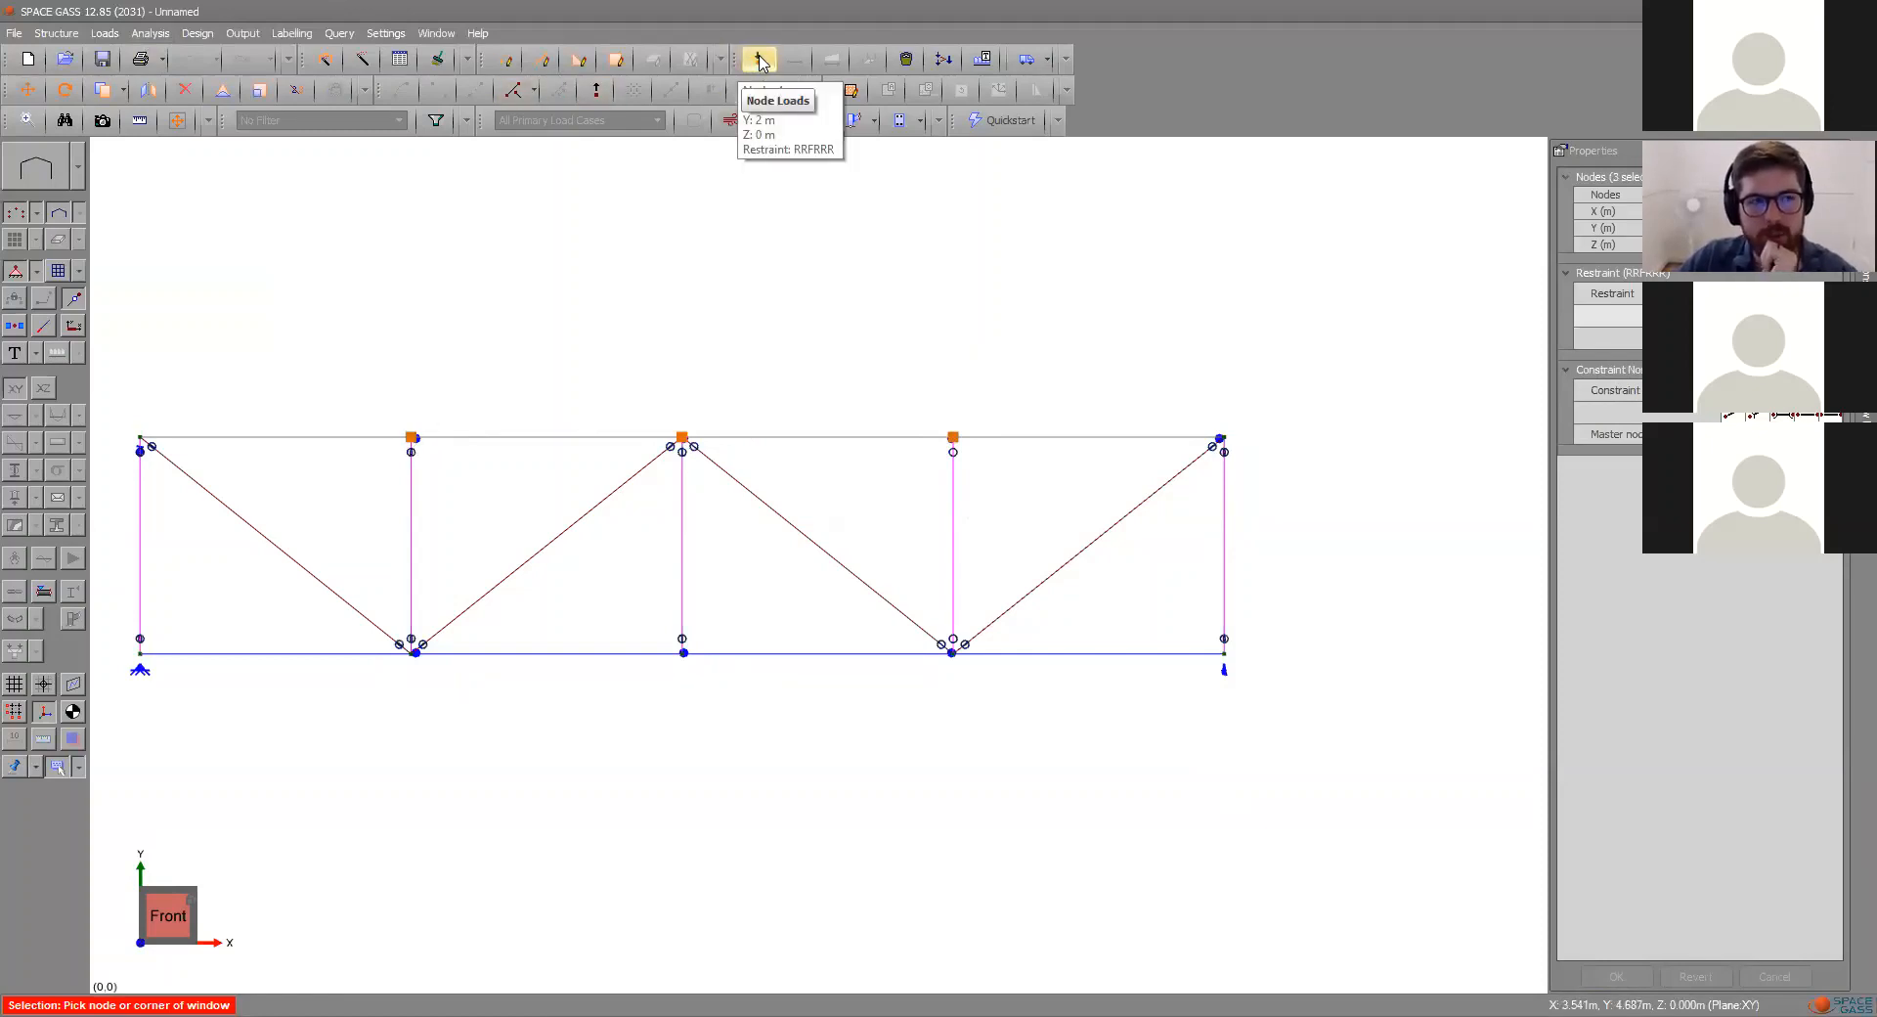
left_click(103, 33)
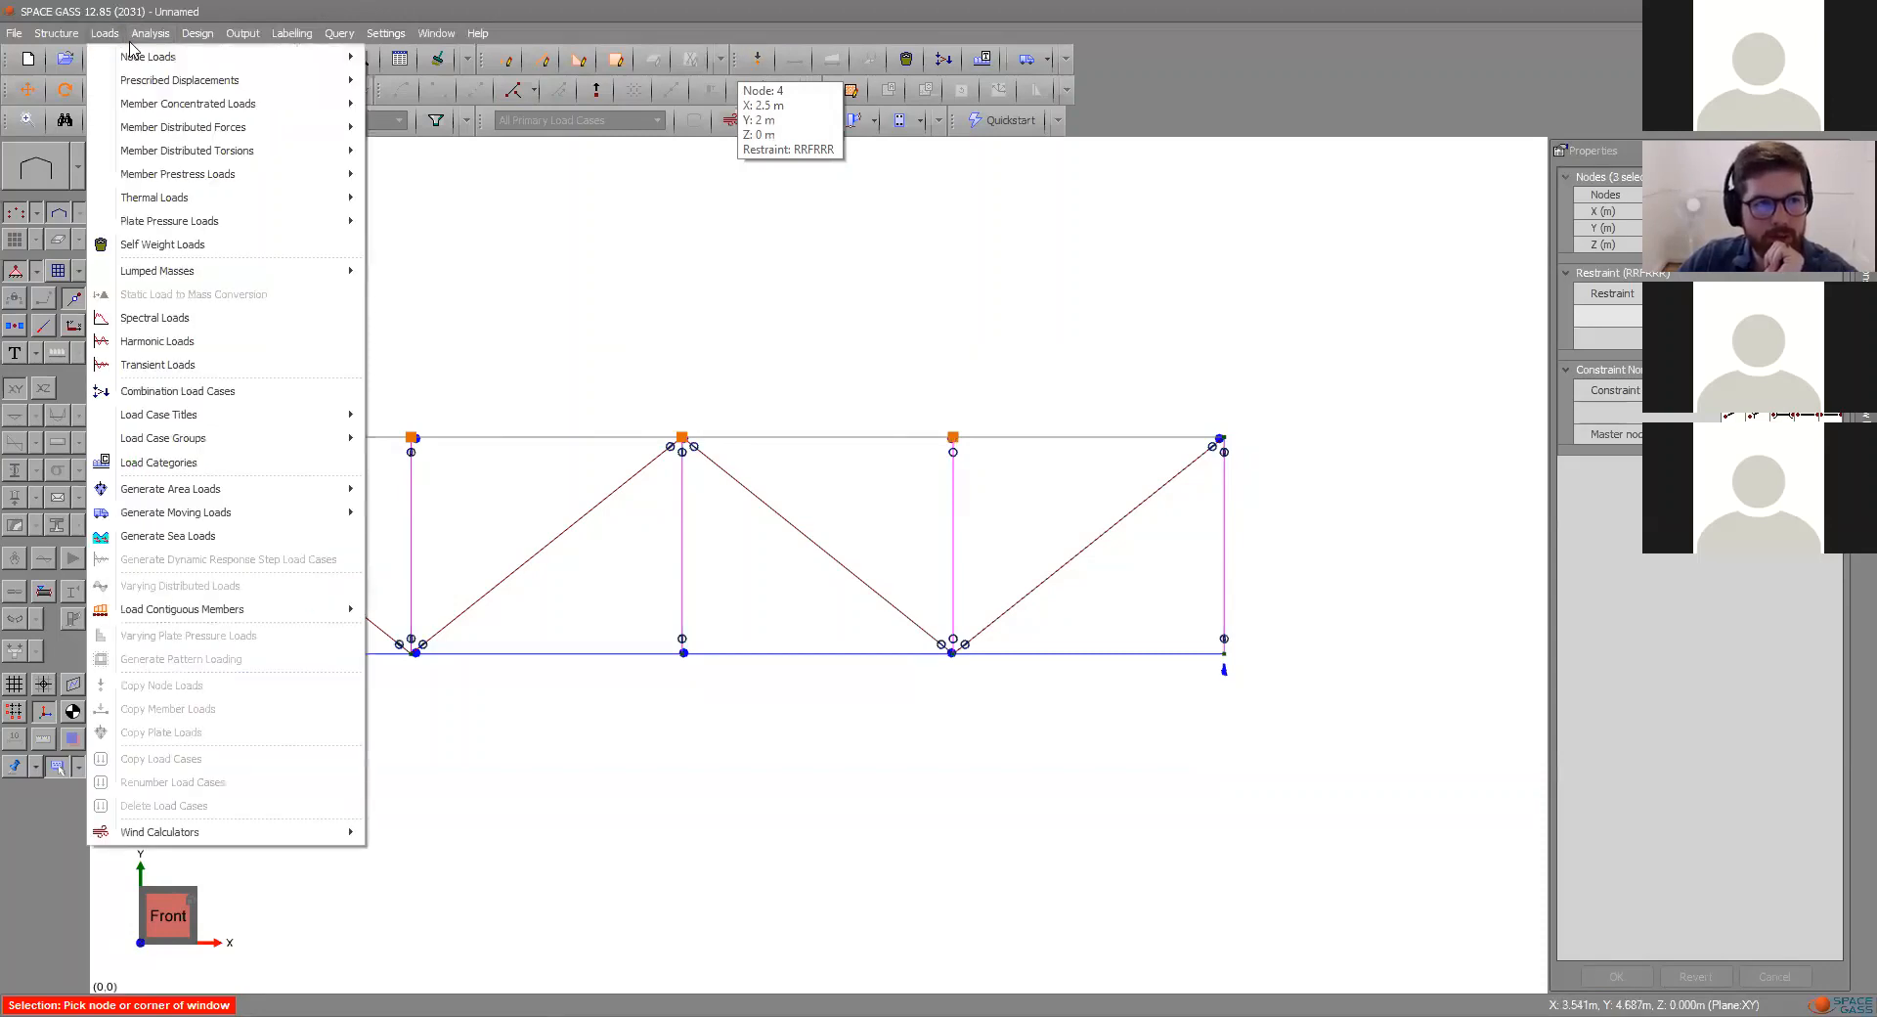
mouse_move(132, 55)
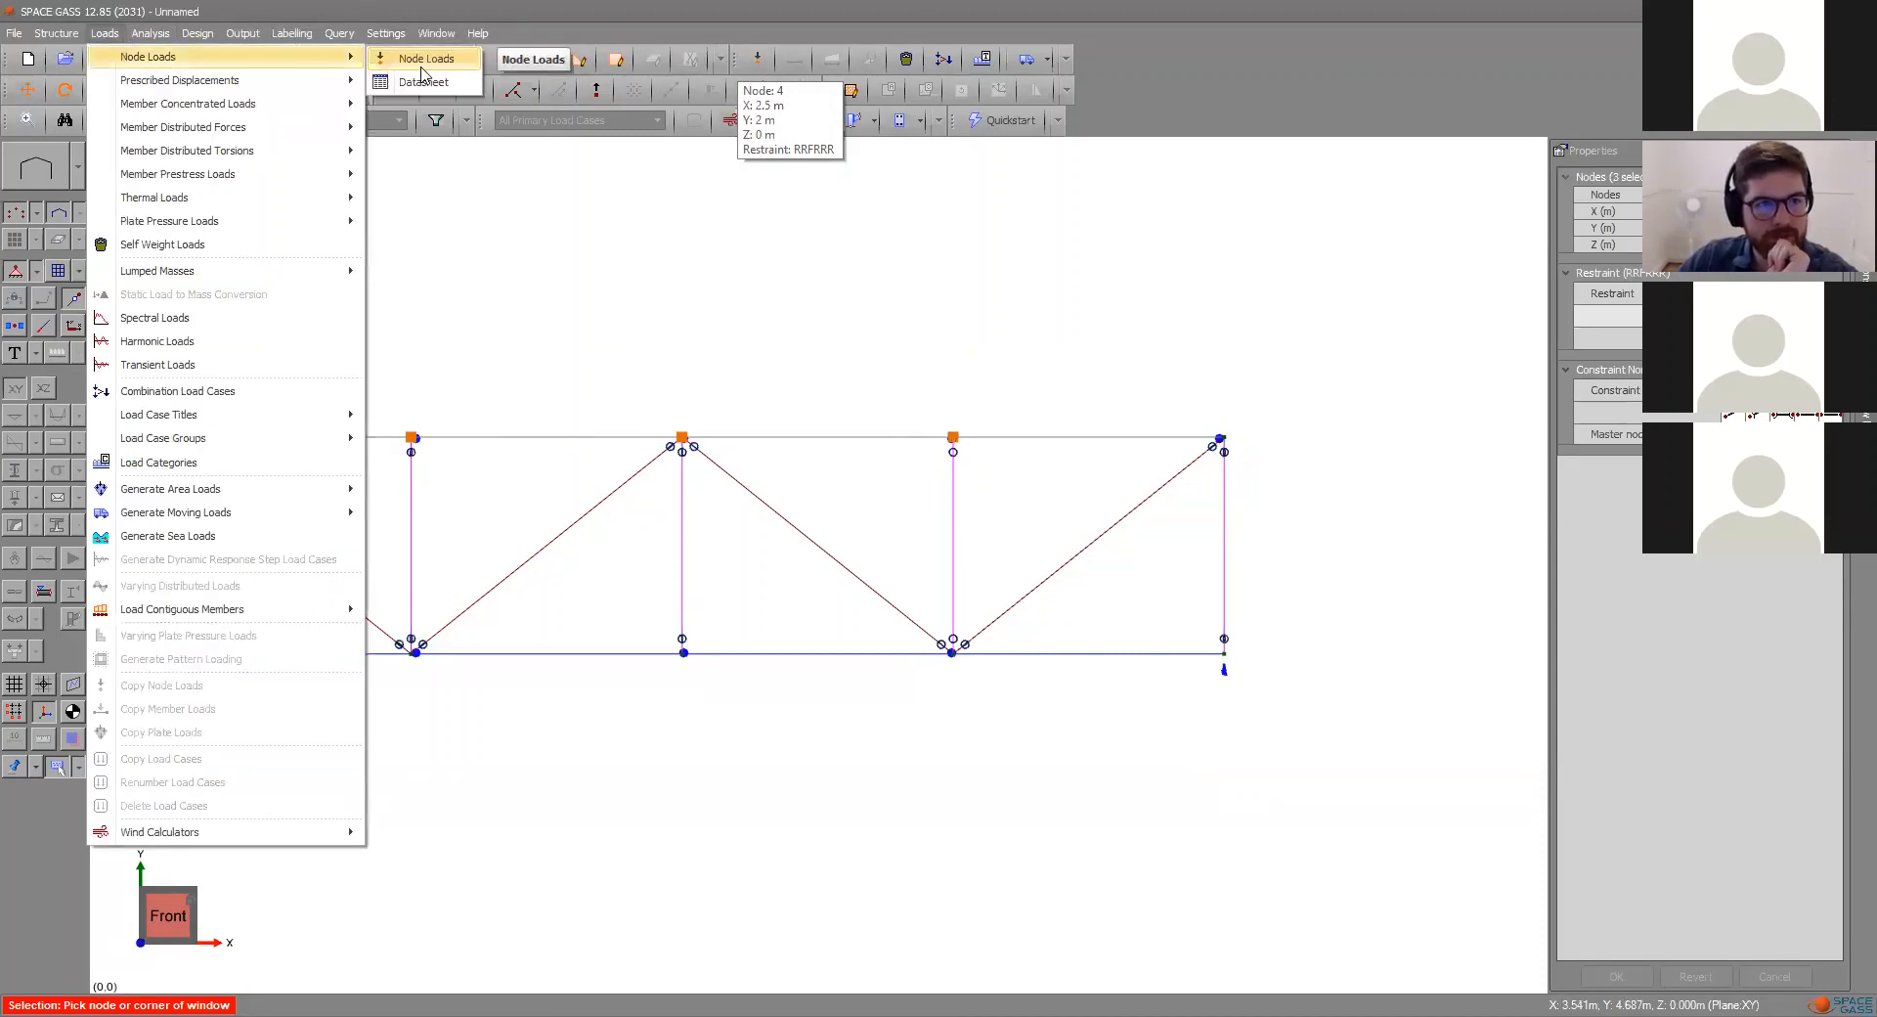
left_click(48, 35)
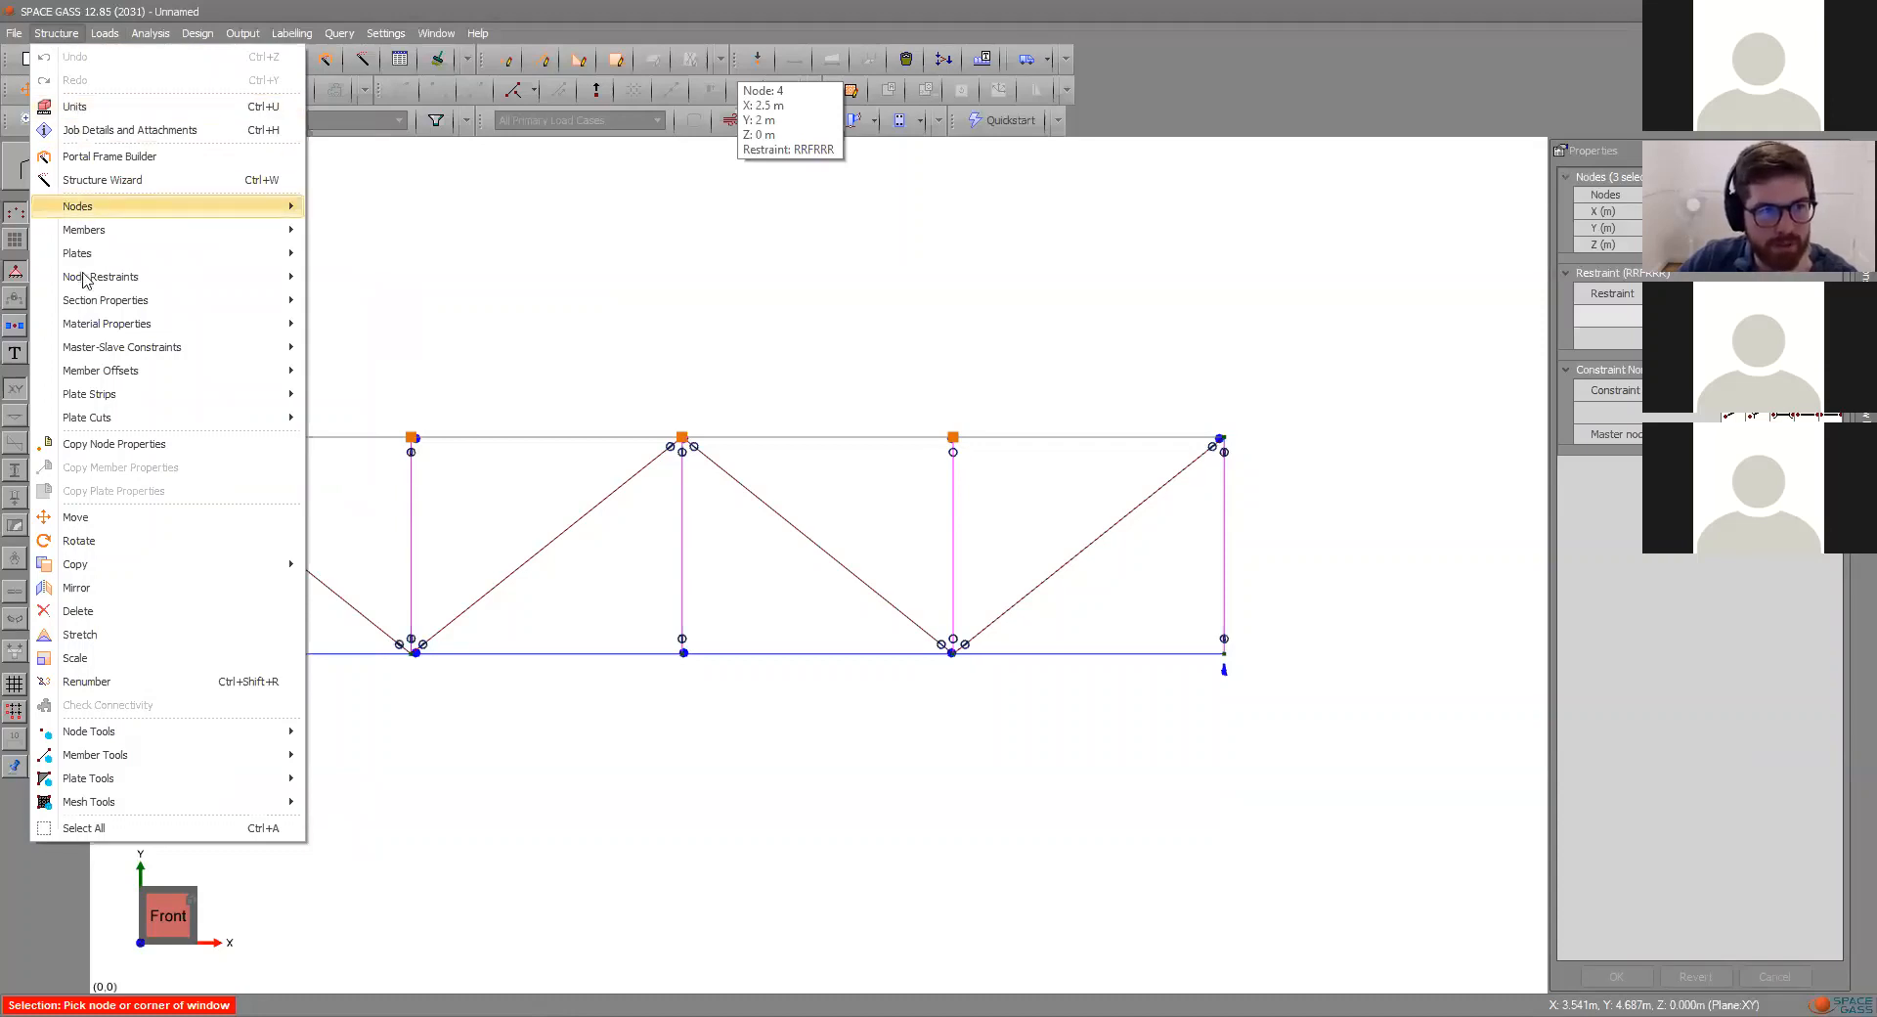
mouse_move(88, 327)
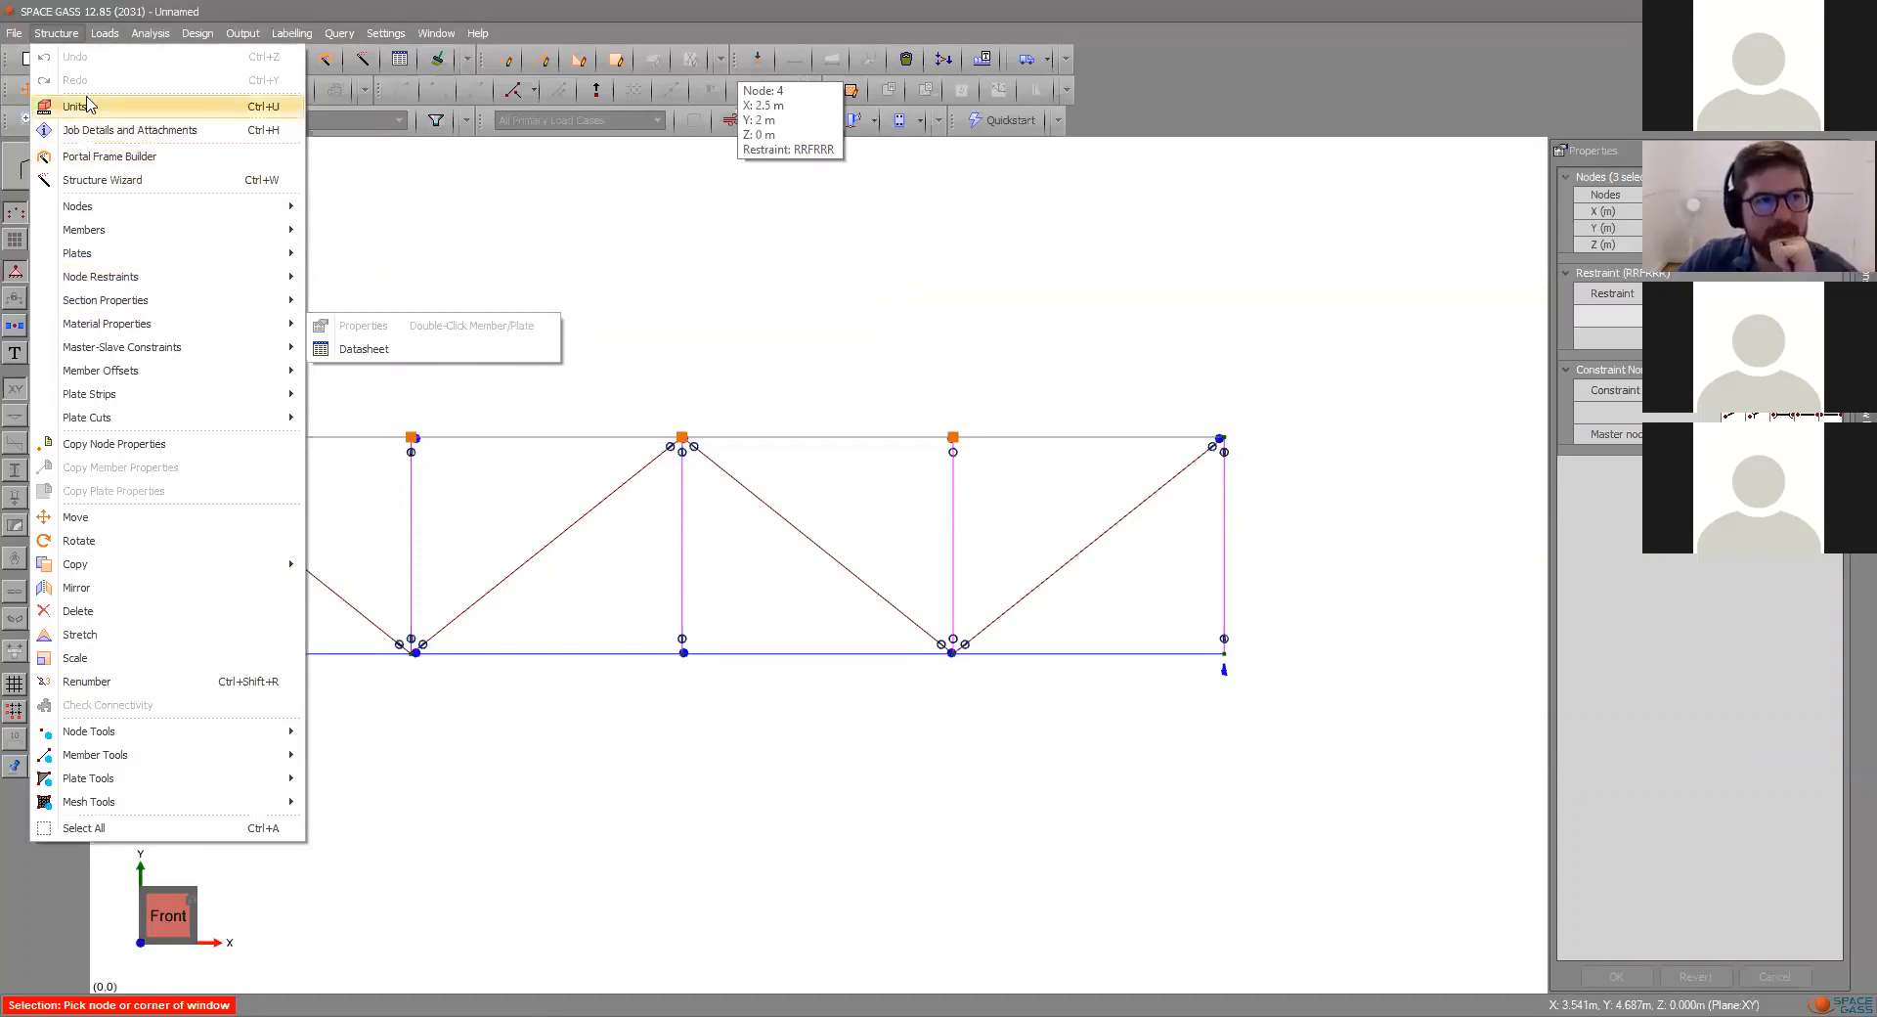
mouse_move(95, 36)
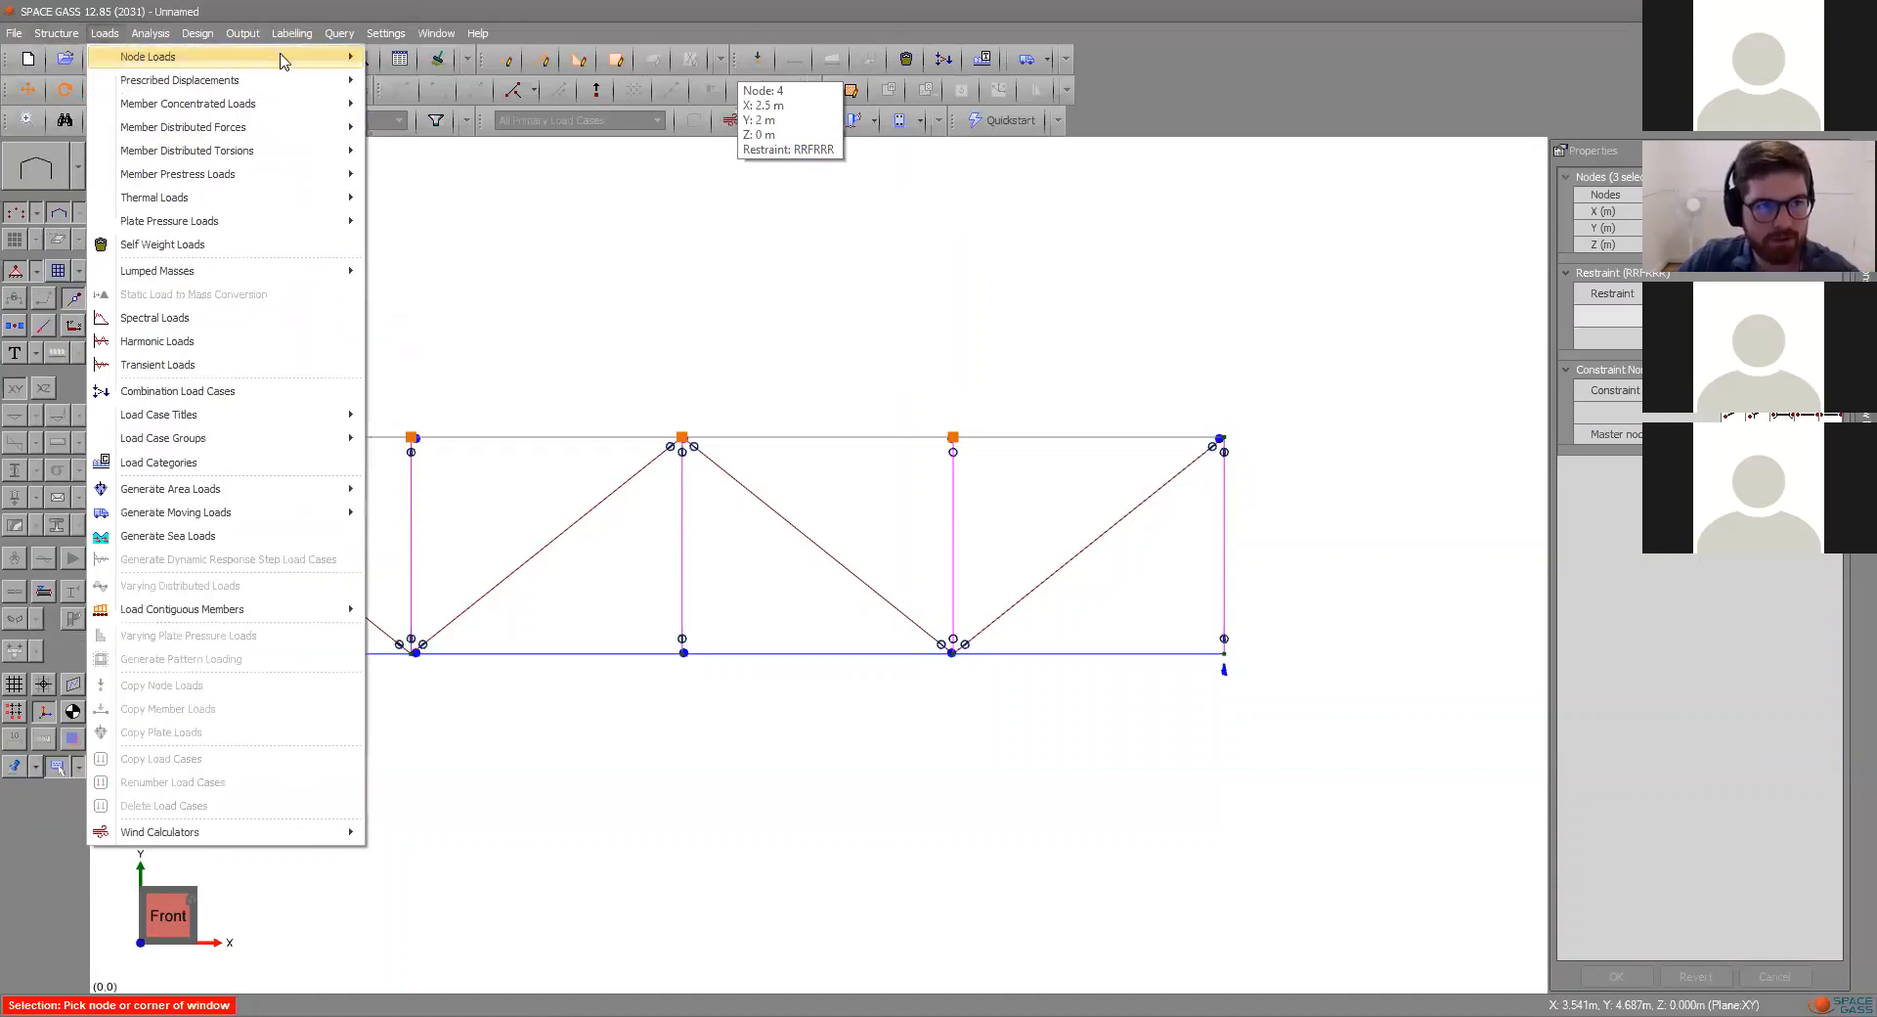
left_click(420, 80)
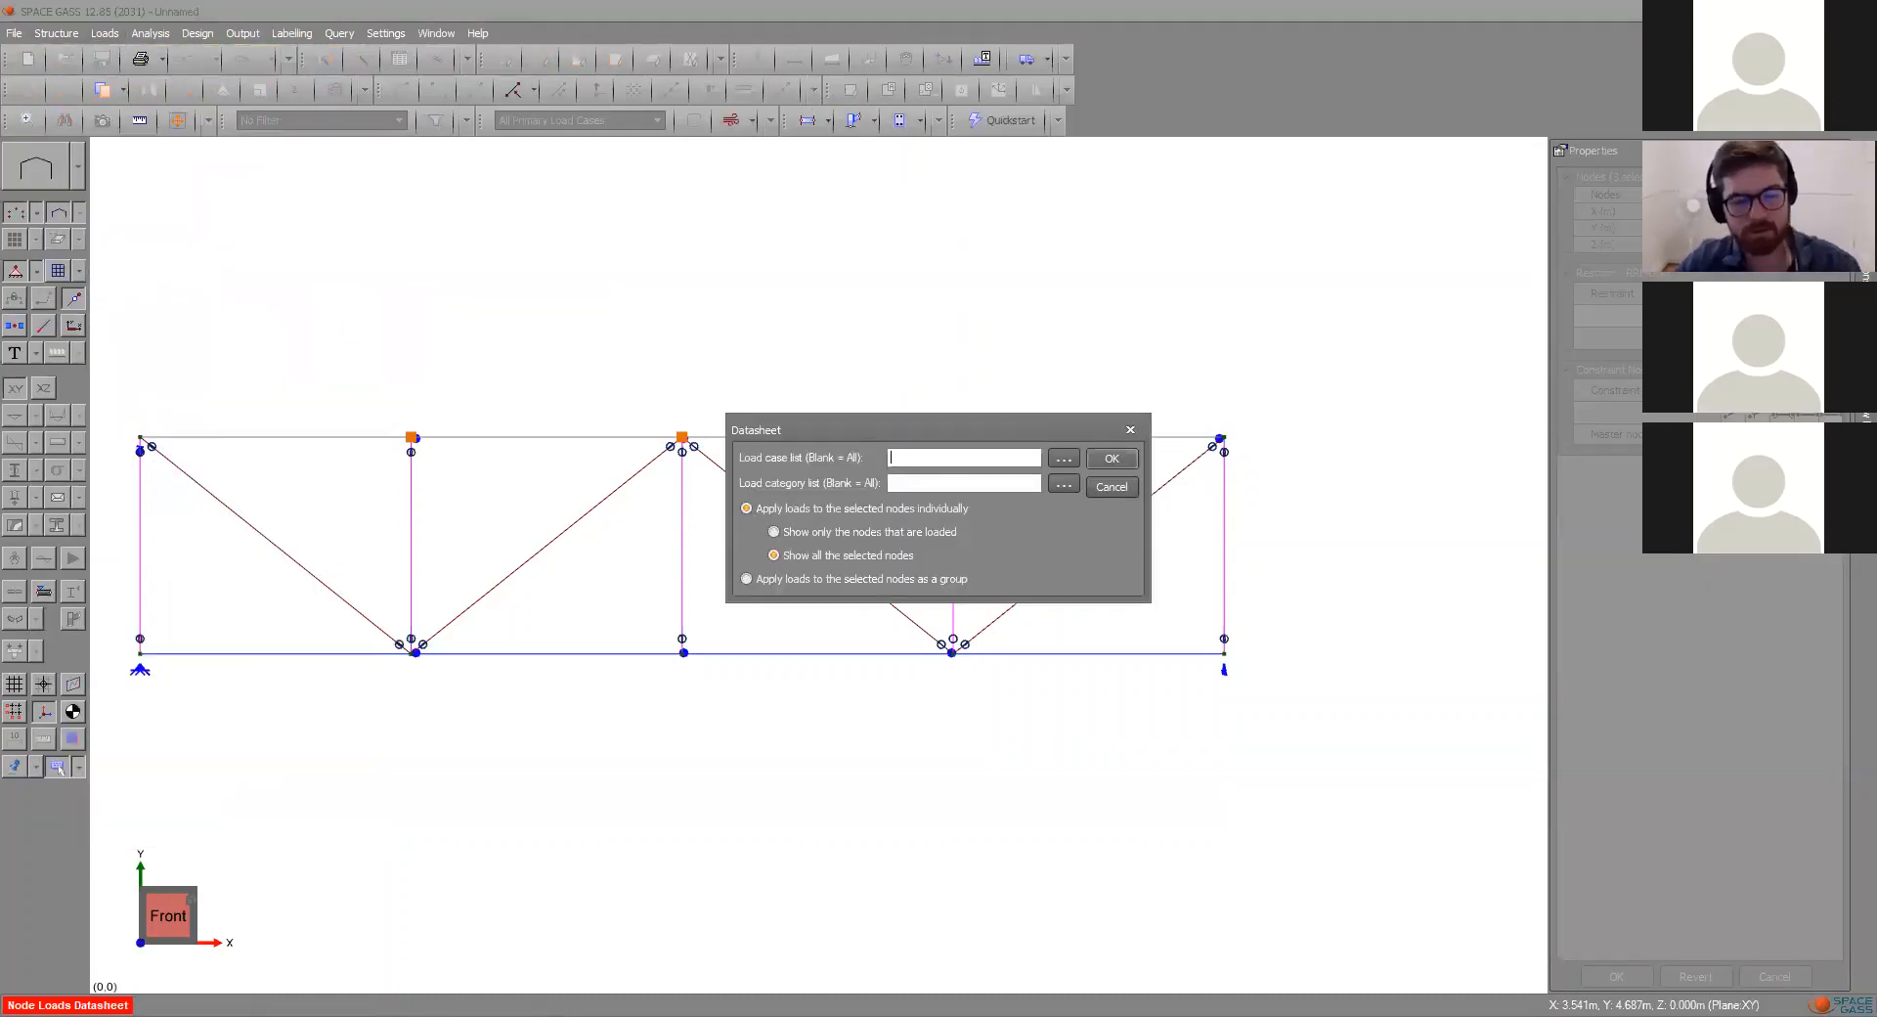
type("1")
key("Return")
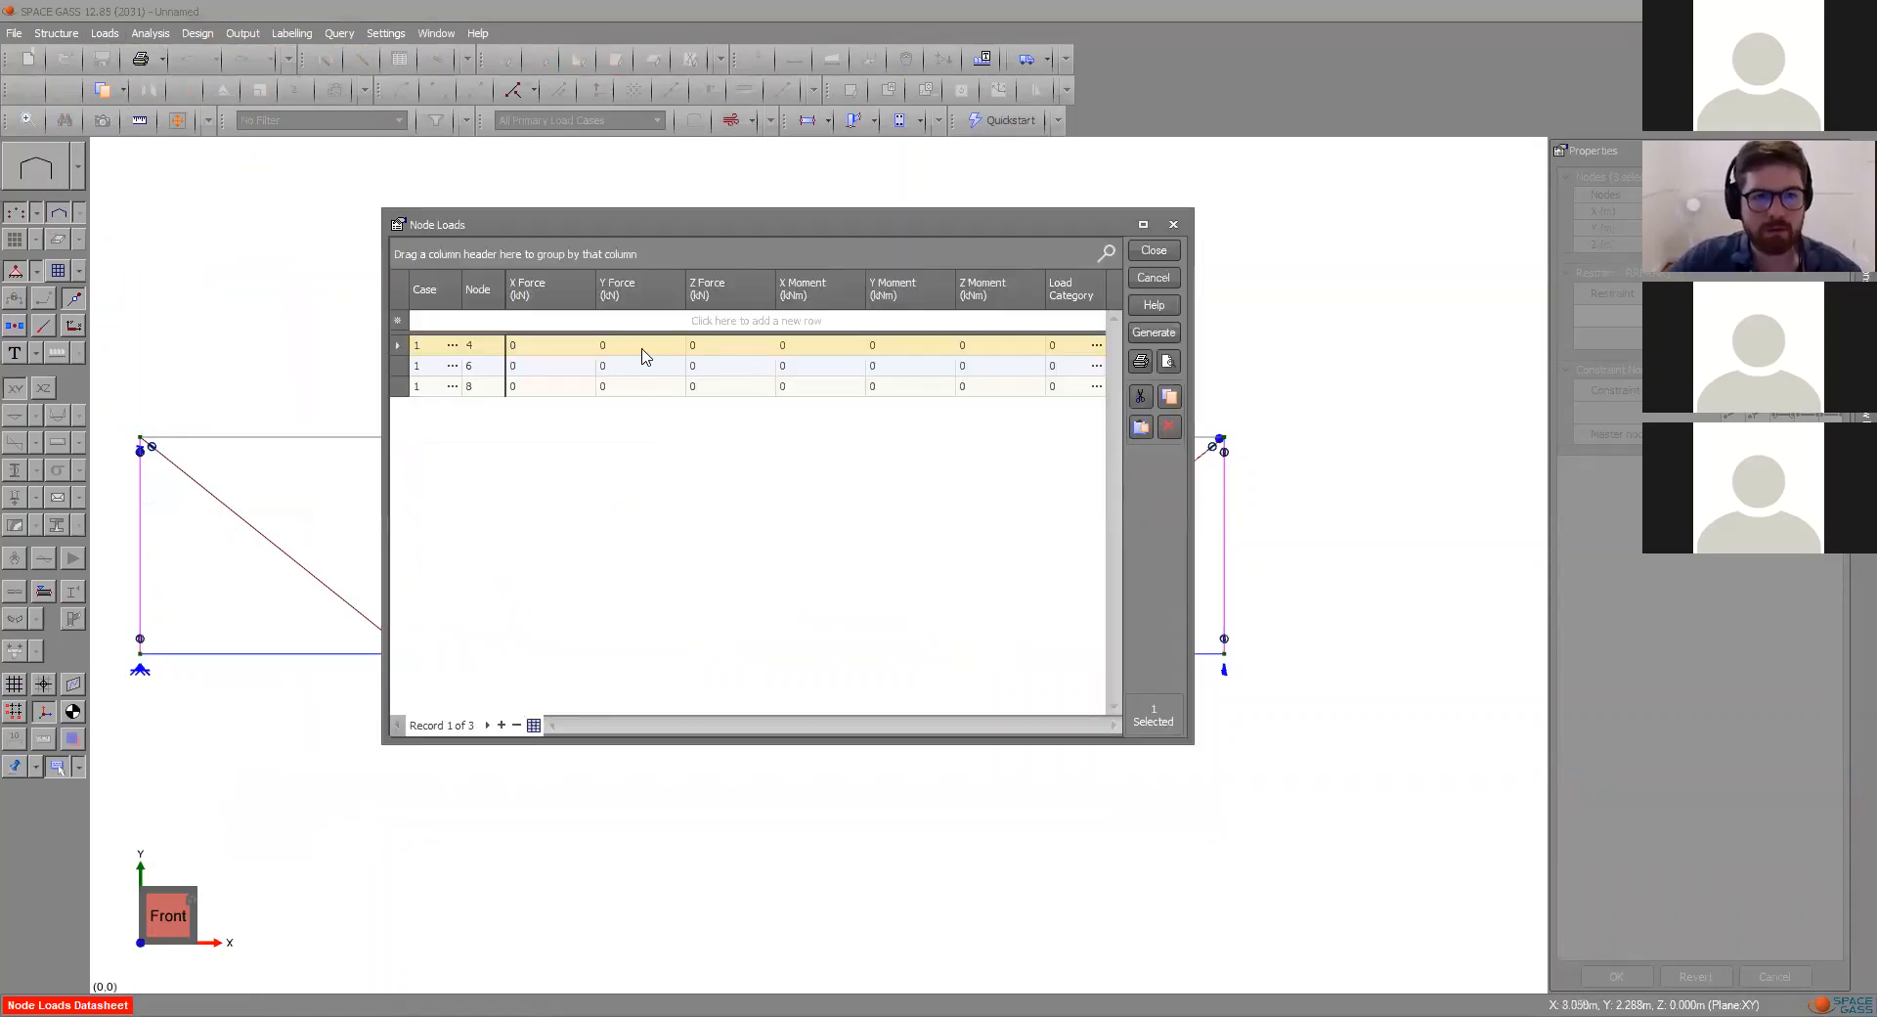
- Set the Y force to -5 kN on nodes 4, 6 and 8 and save the node loads
left_click(643, 345)
type("-5")
key("Tab")
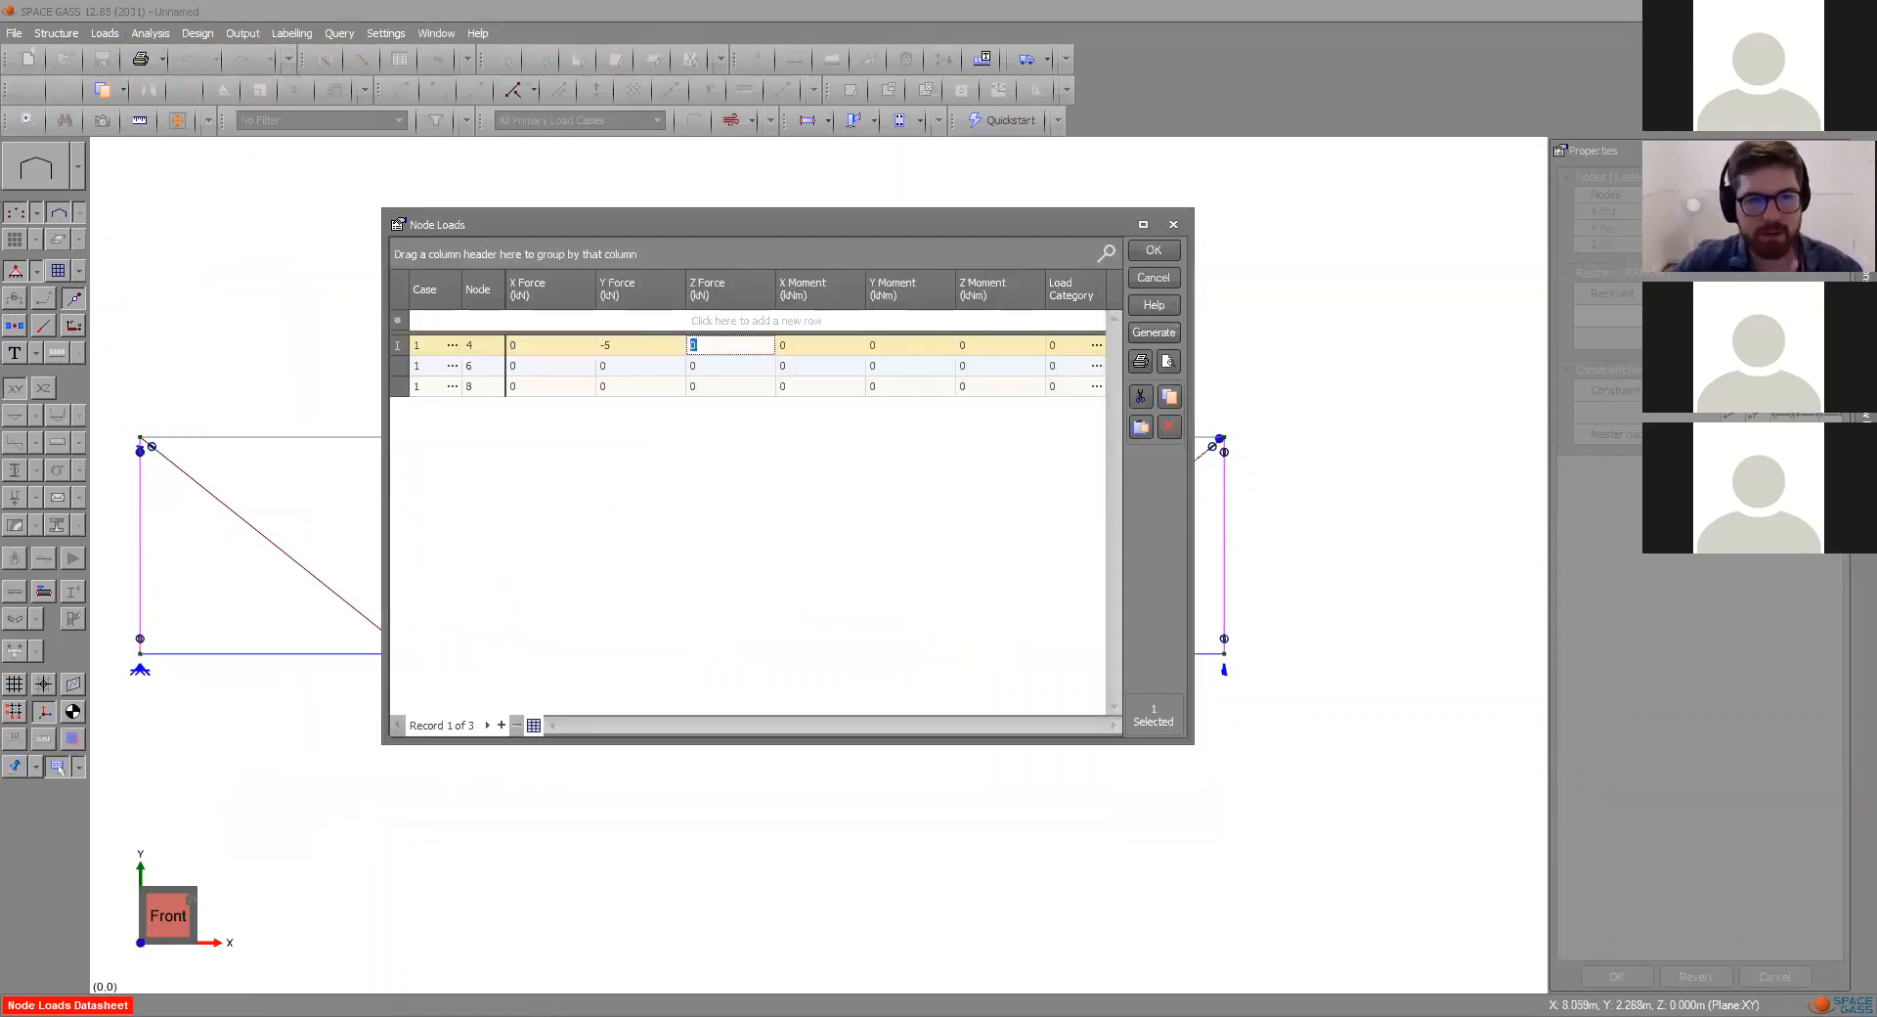
left_click(630, 370)
type("-5")
left_click(632, 388)
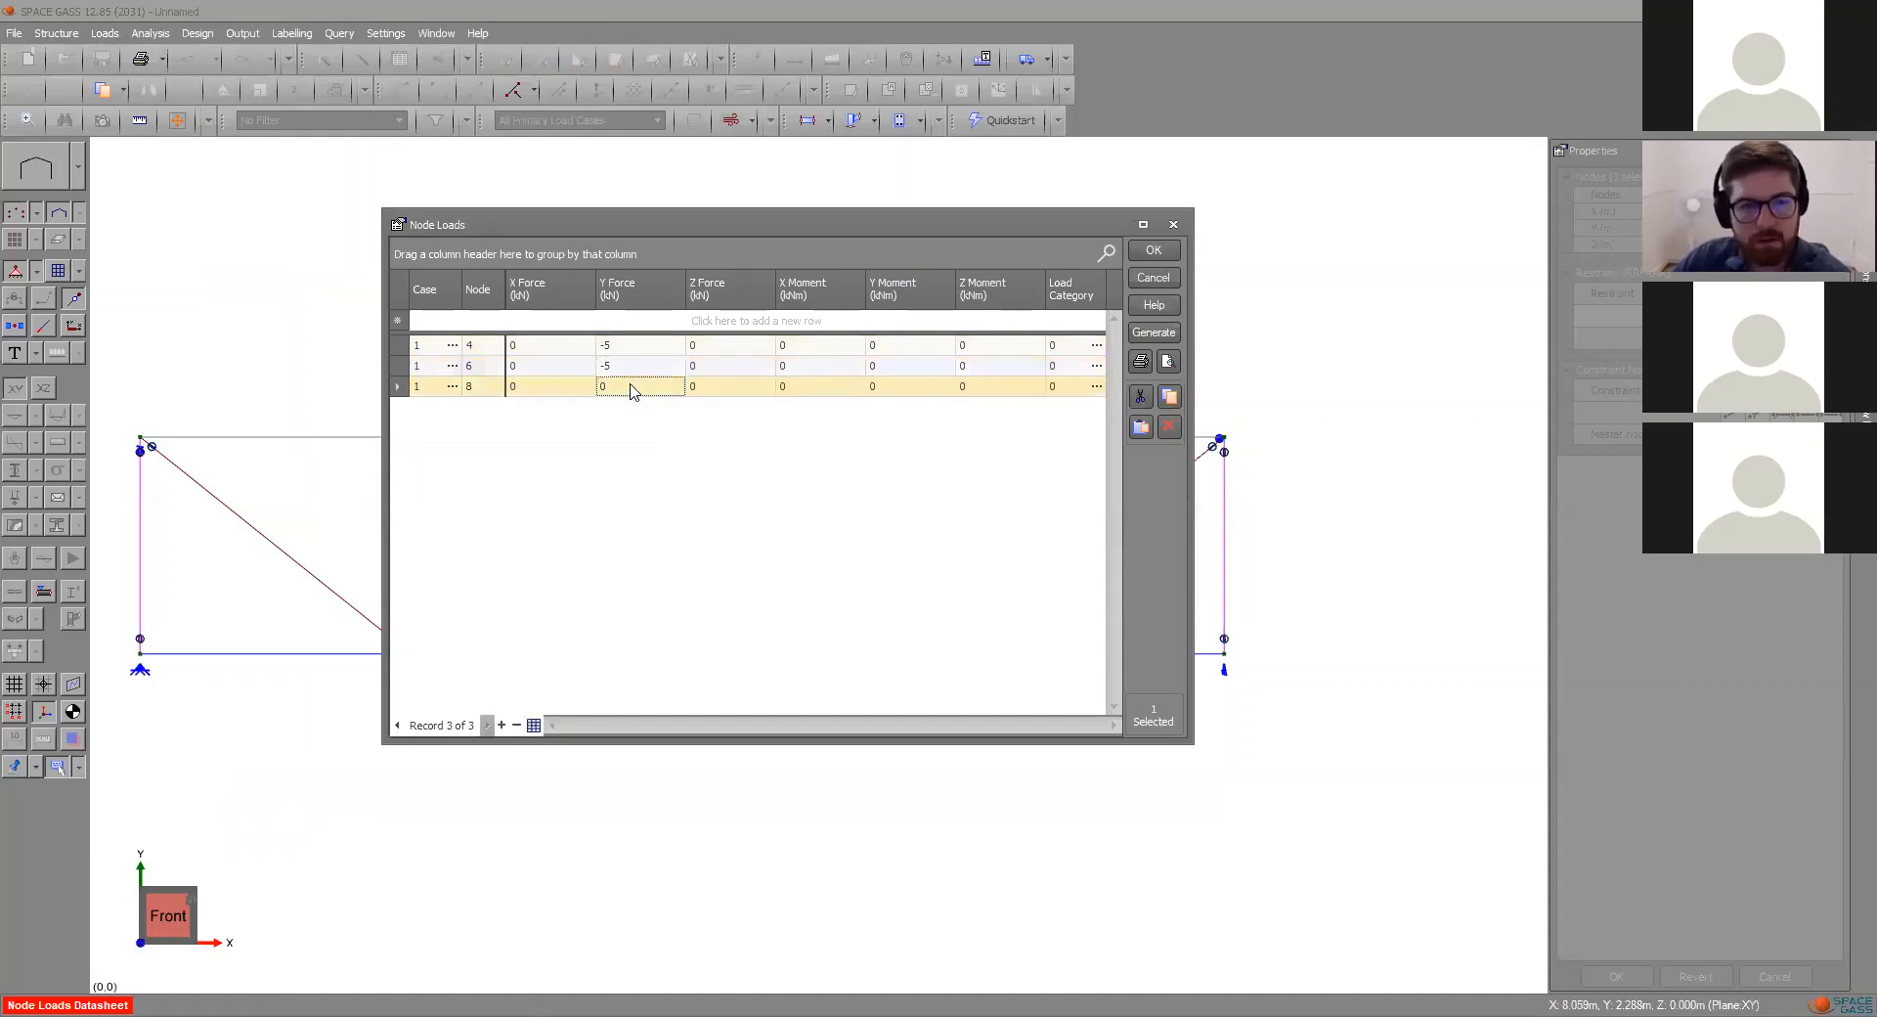
type("-5")
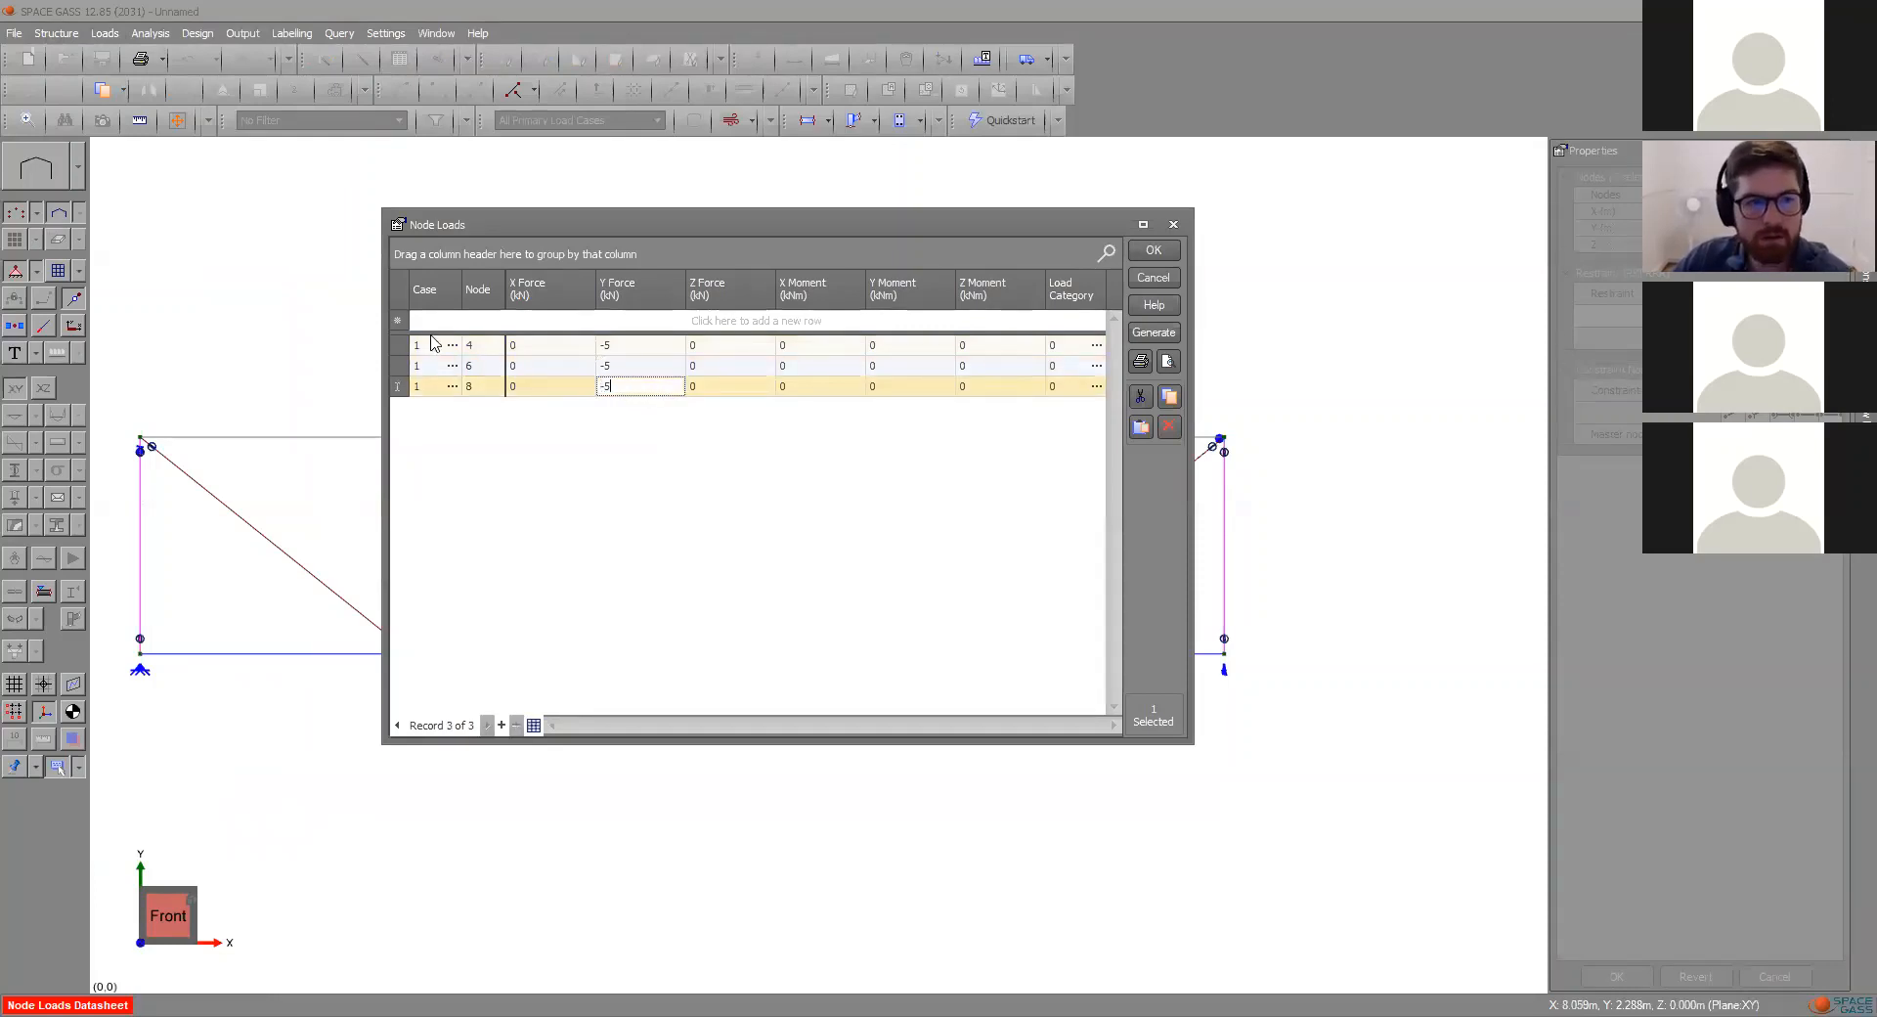
left_click(1148, 253)
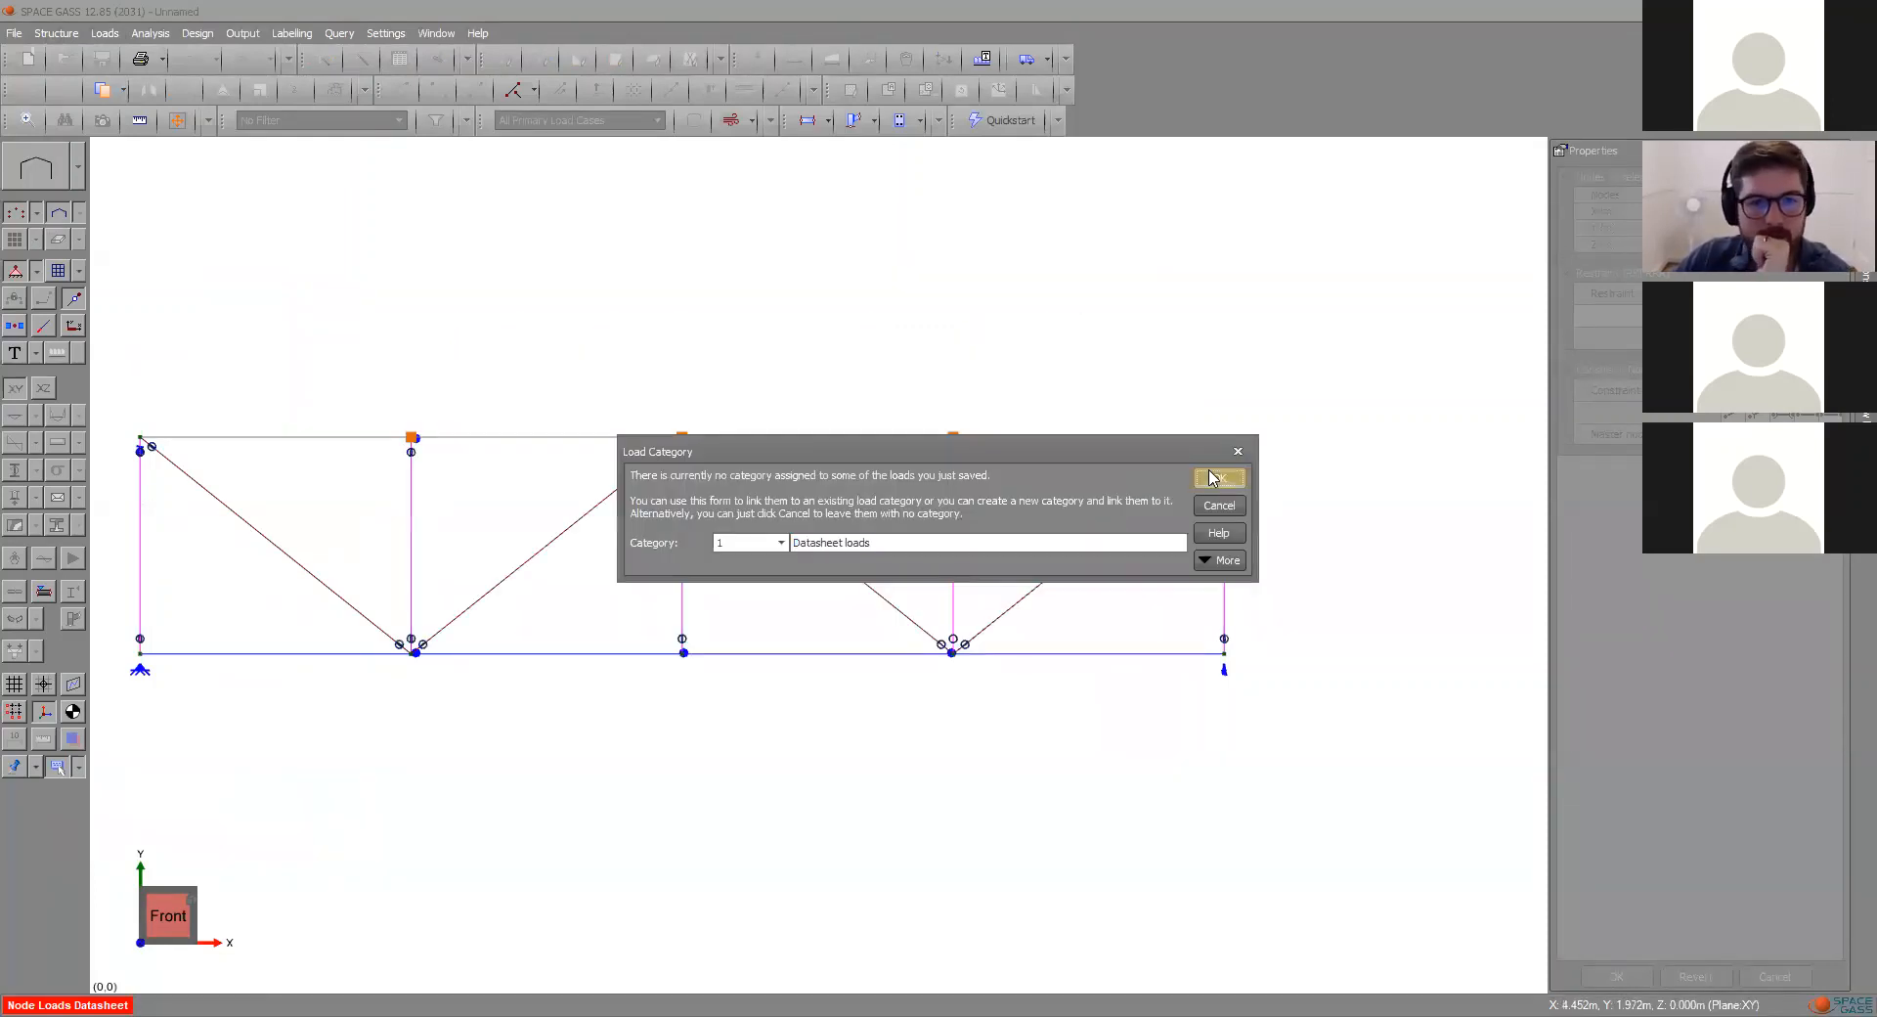
- Assign the new loads to category 1, Datasheet loads, and title load case 1 "Case 1"
left_click(1212, 477)
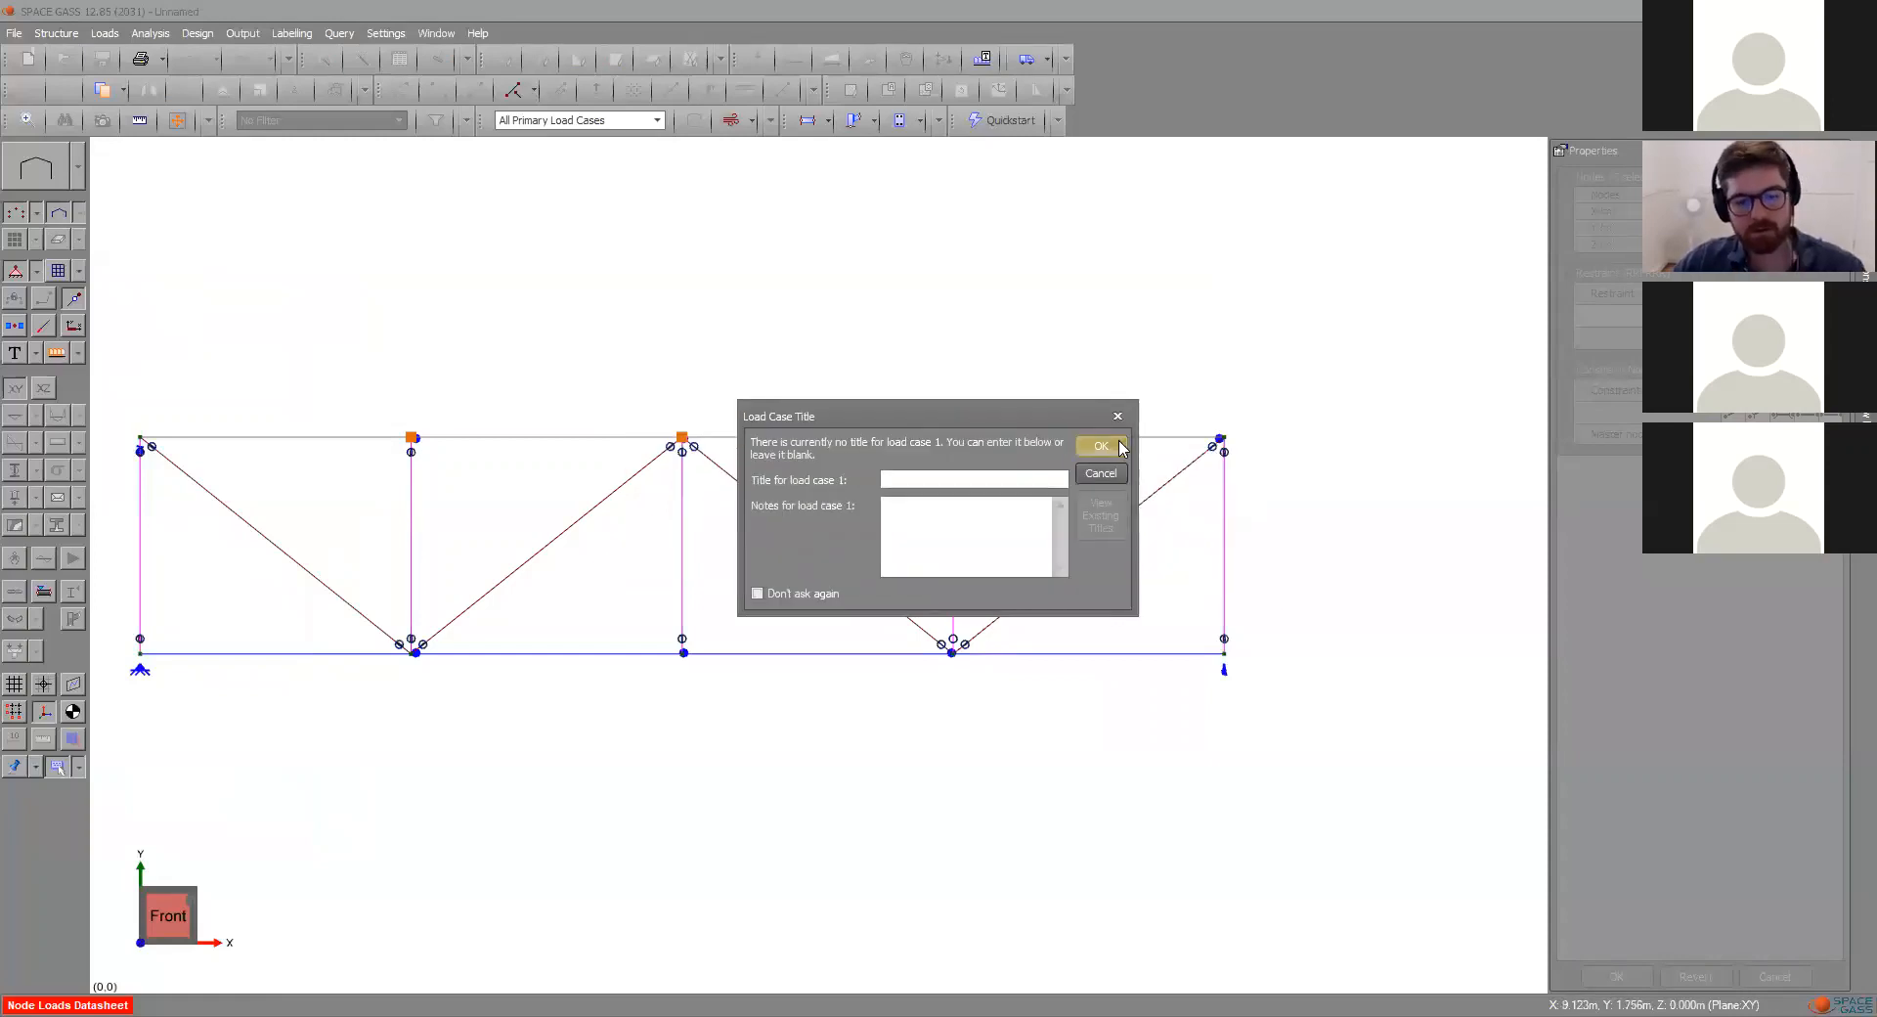
type("Case 1")
left_click(1120, 447)
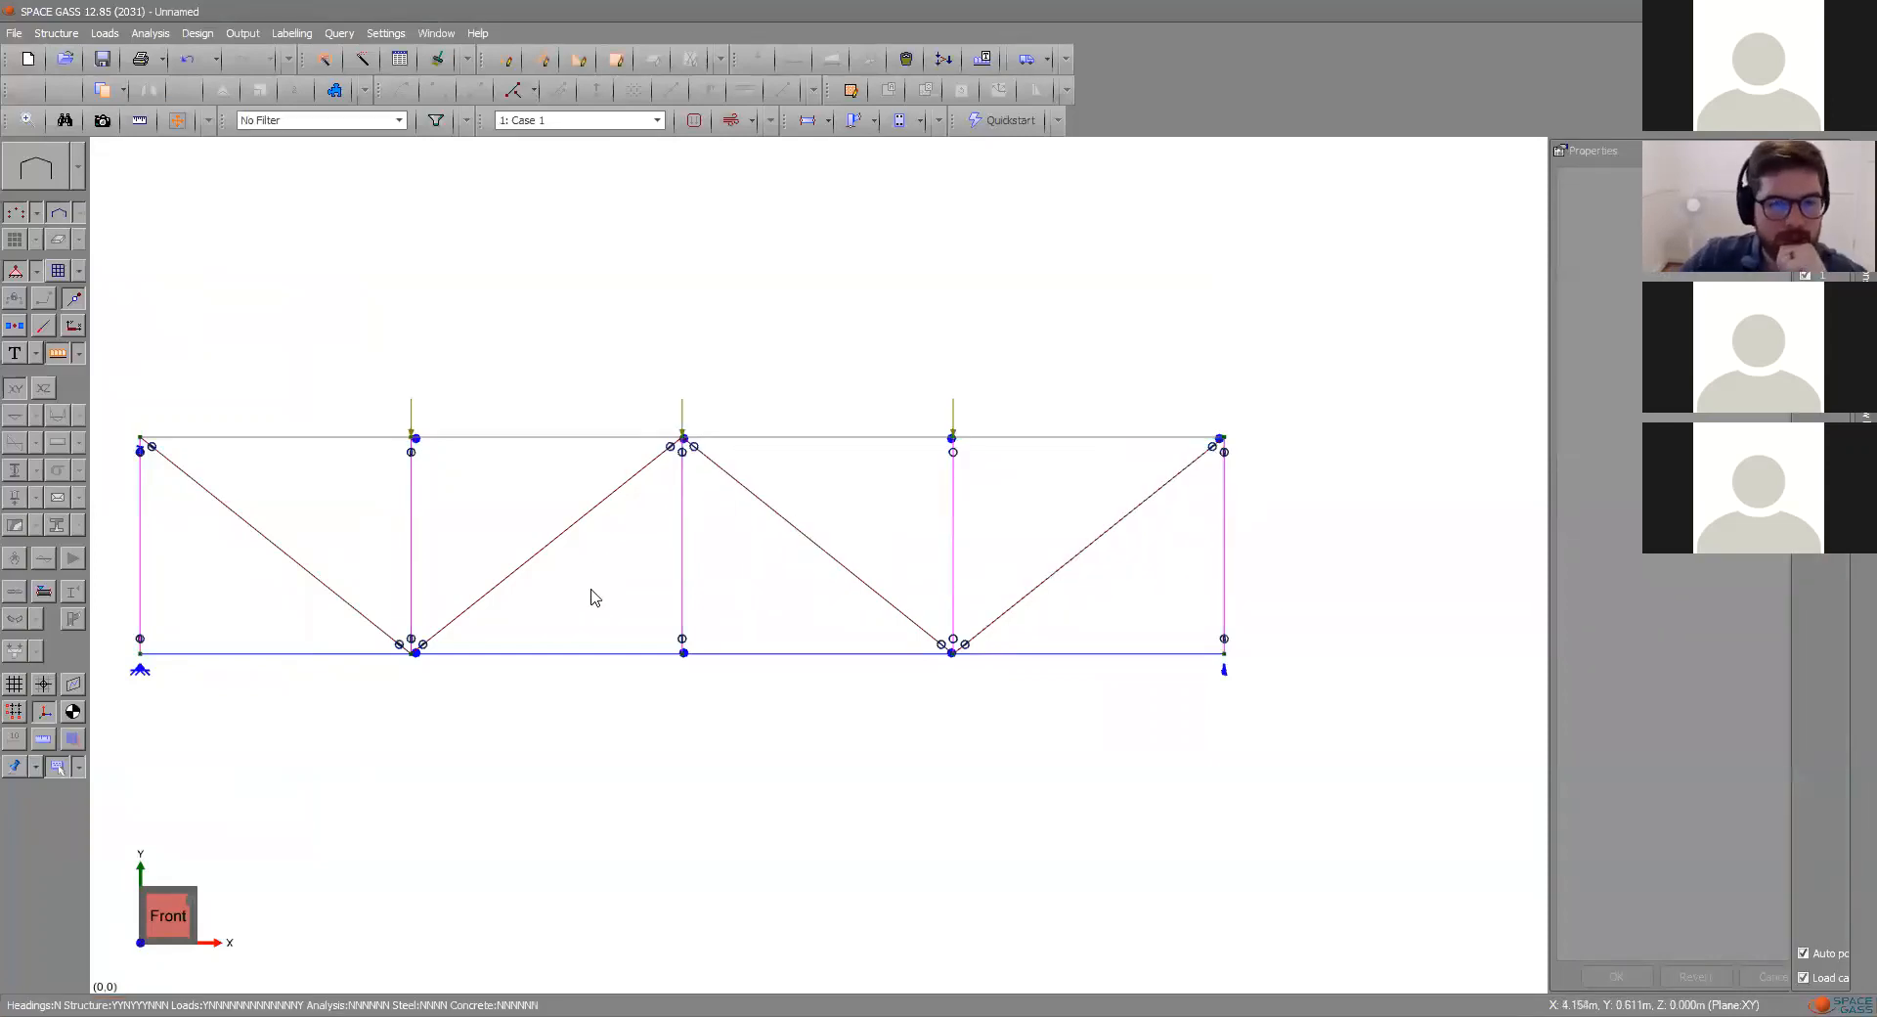
- Run a linear static analysis of the truss for all load cases with the default settings
left_click(157, 37)
left_click(169, 55)
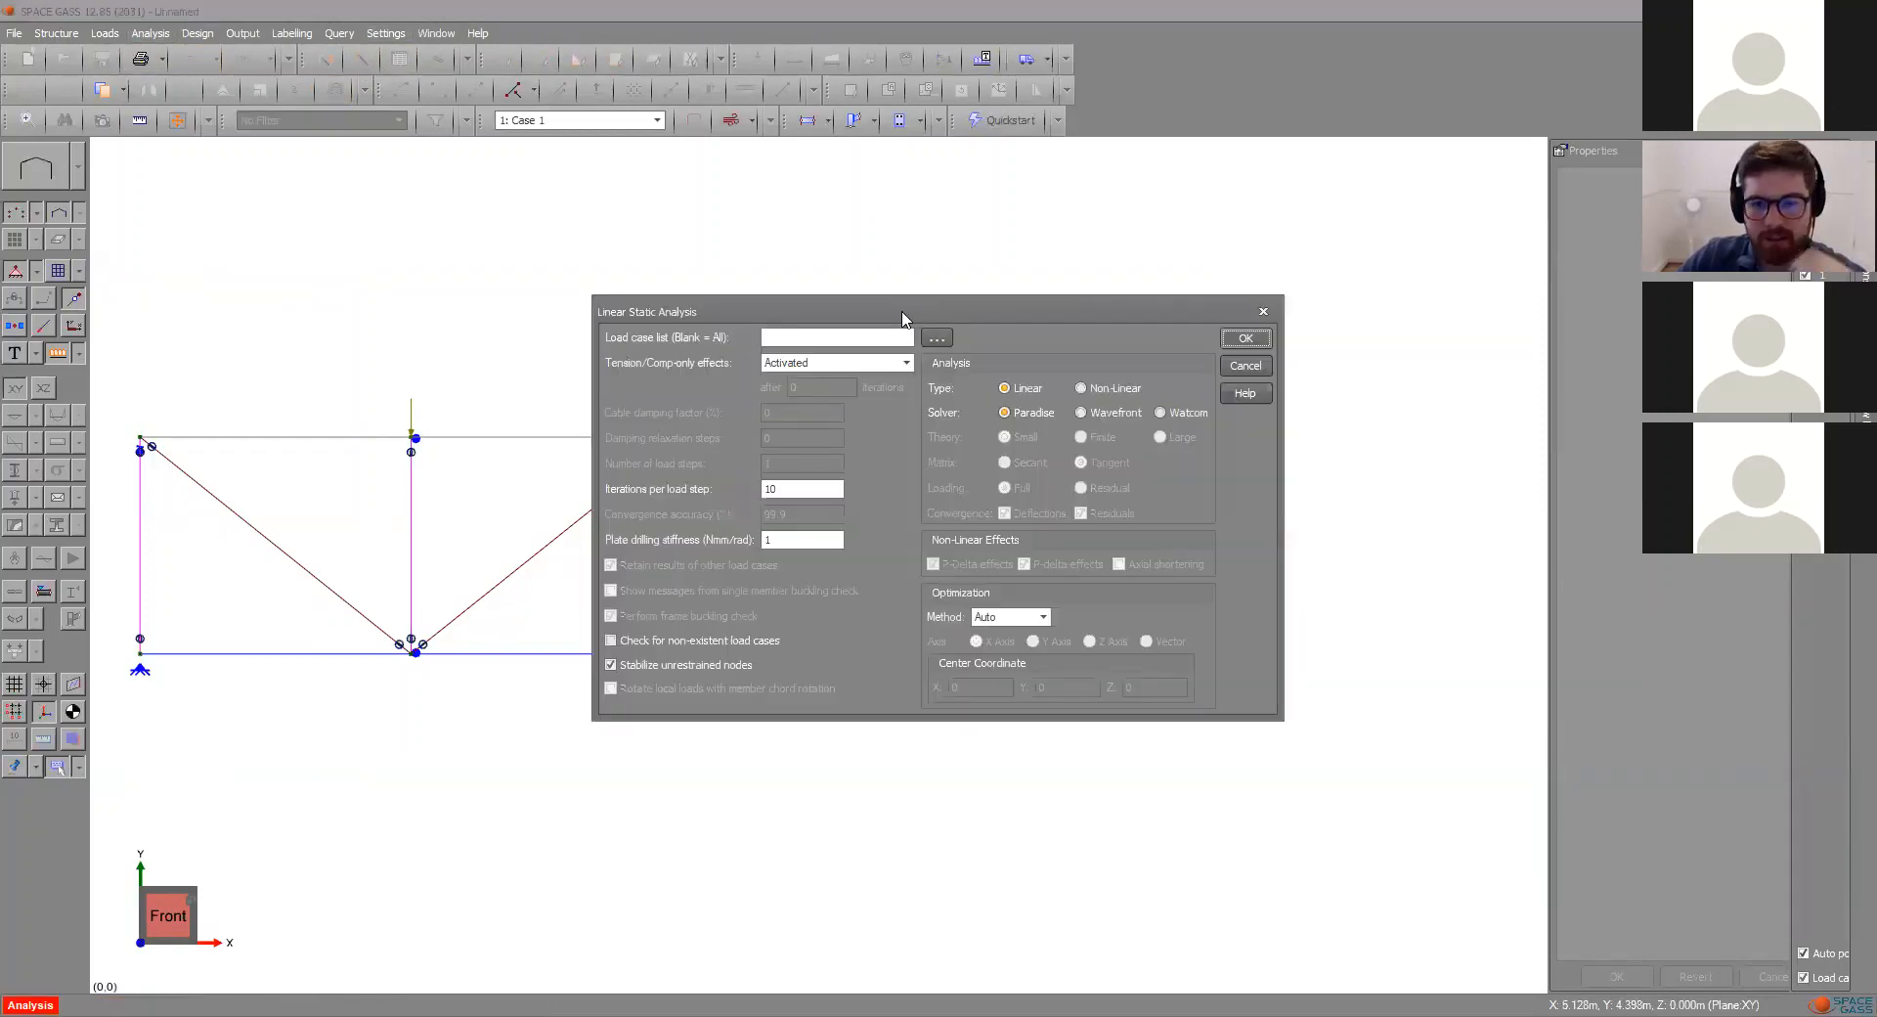
left_click(1244, 340)
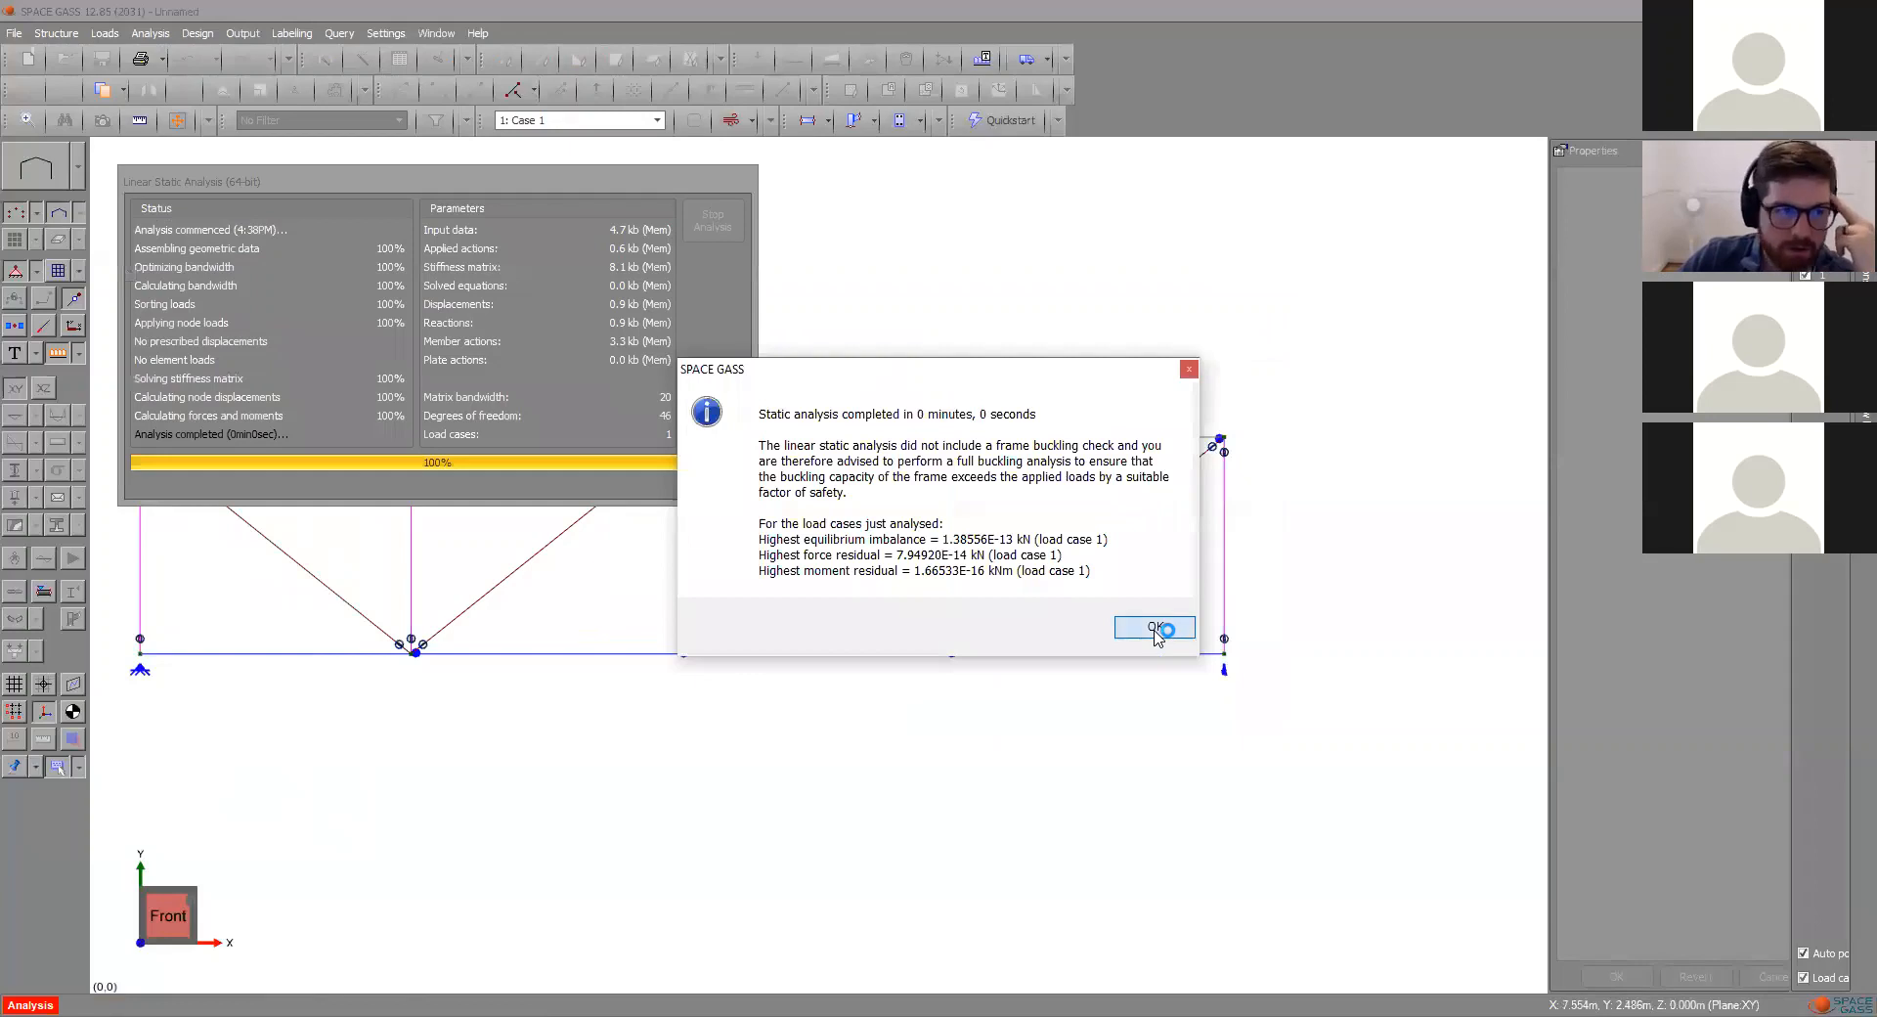
key("Return")
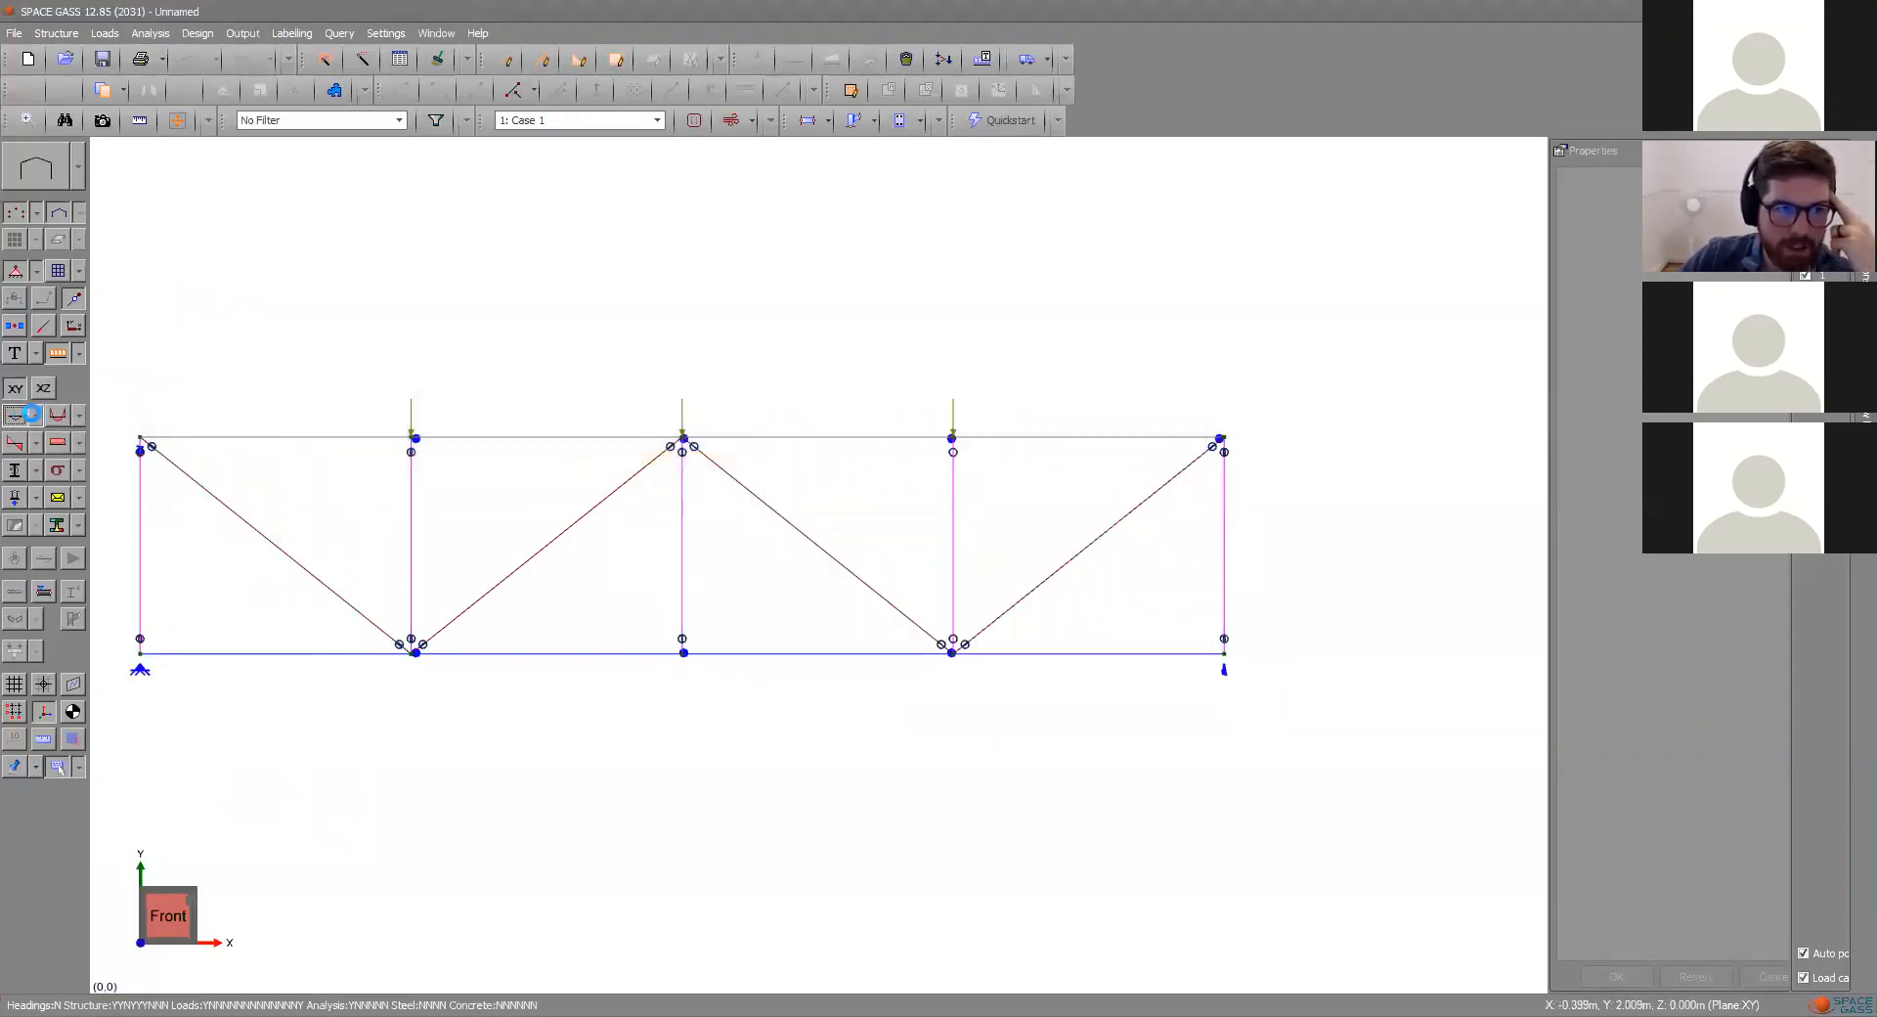
- Examine the deflected shape, bending moment diagram and axial force diagram of the truss, then hide them
left_click(15, 416)
left_click(58, 416)
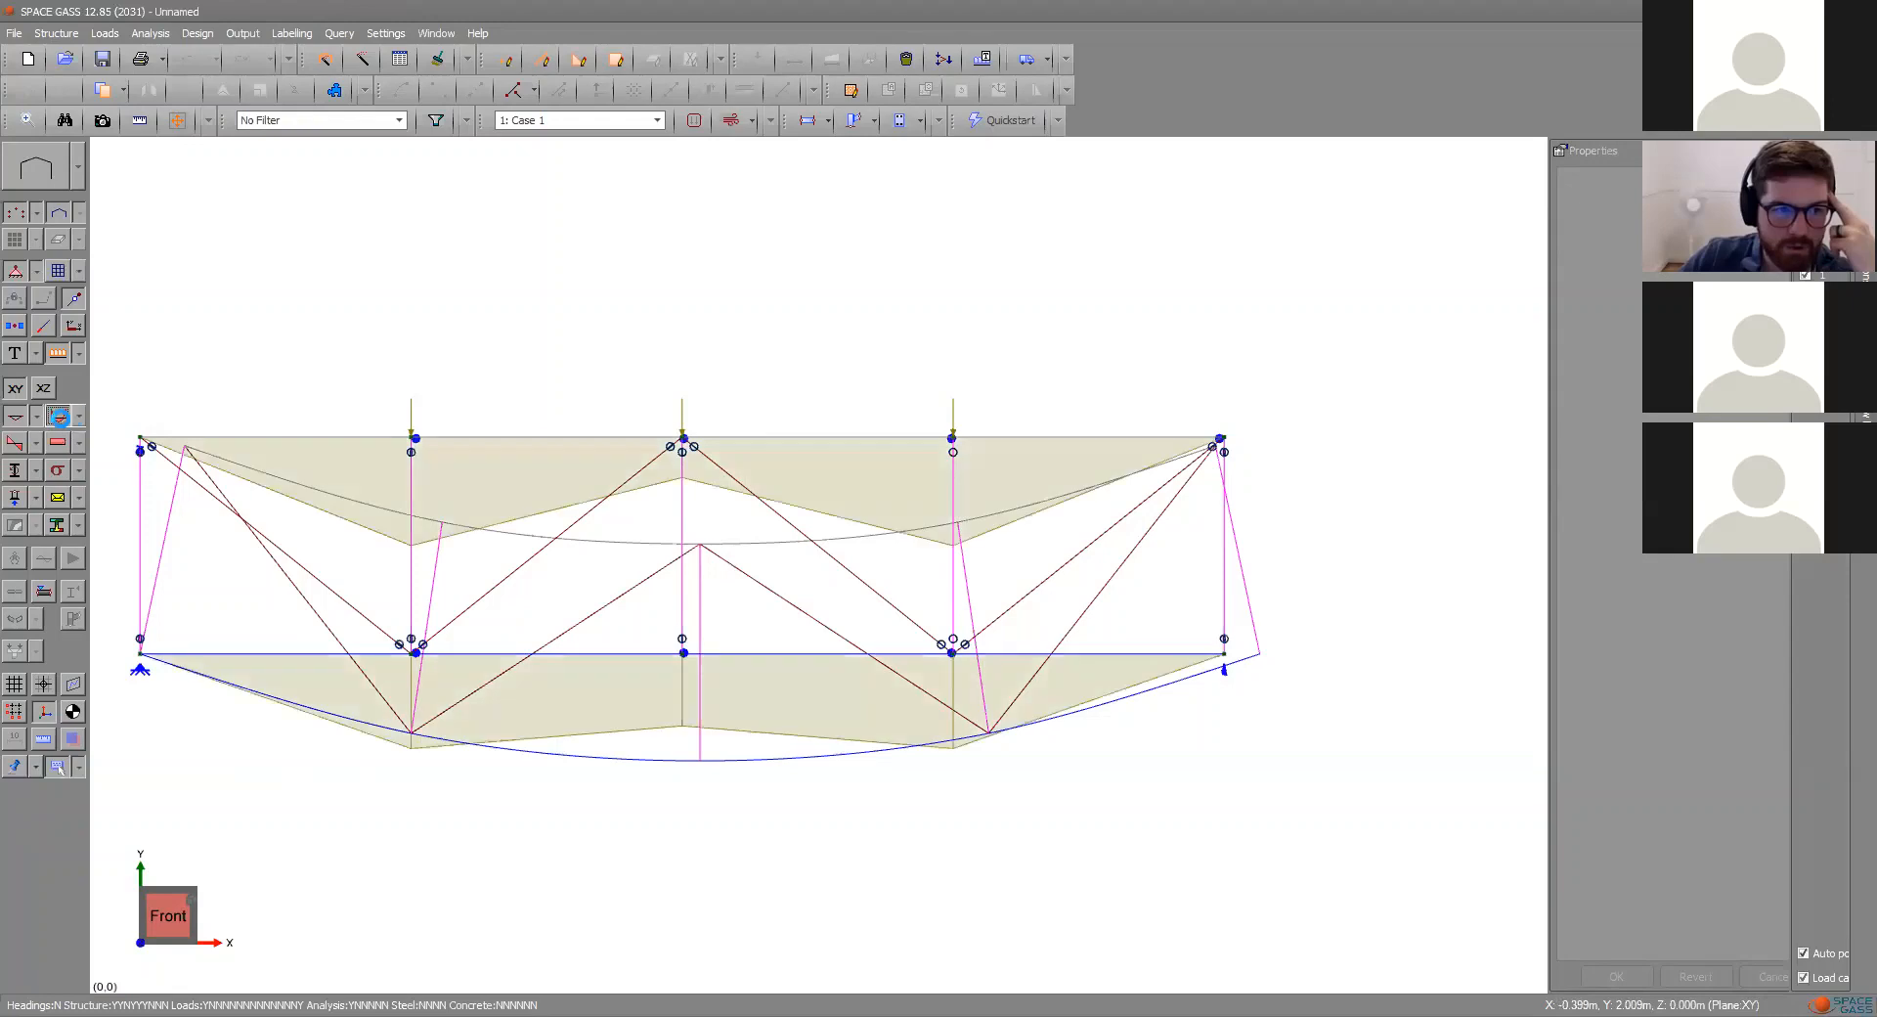
left_click(61, 419)
left_click(58, 443)
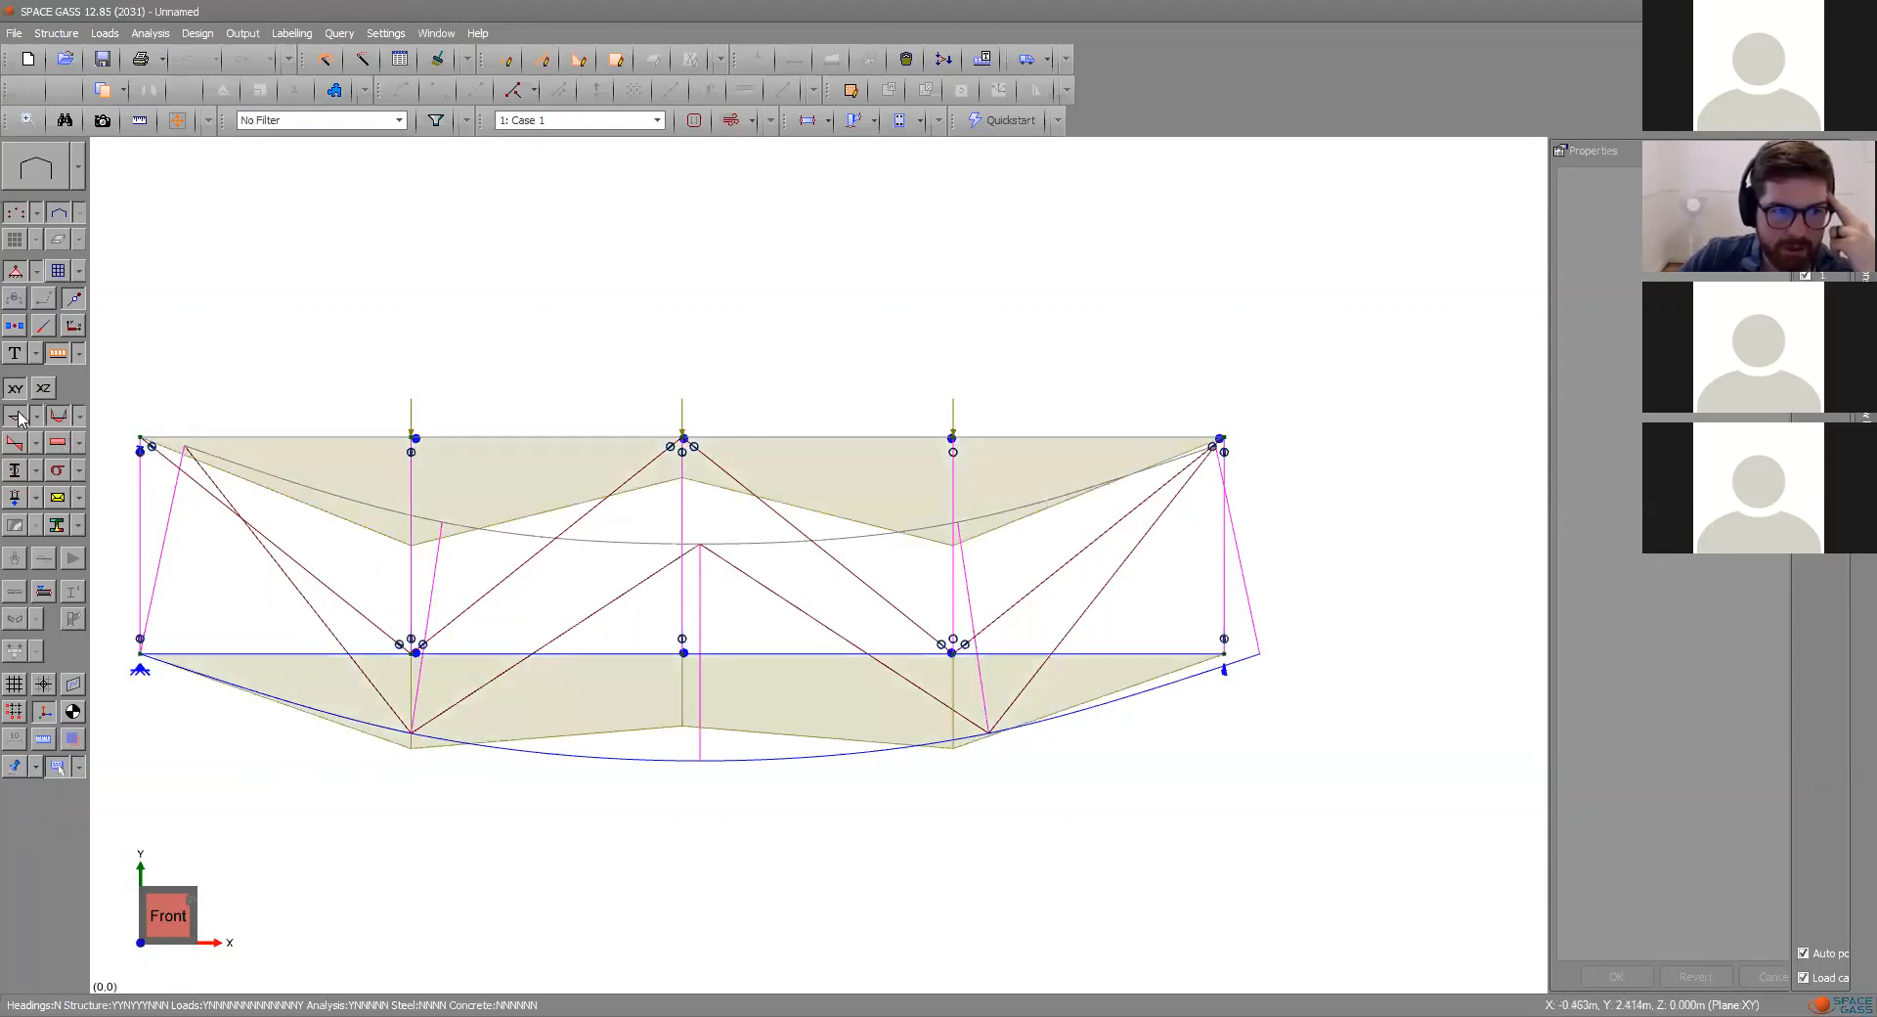
left_click(14, 416)
left_click(59, 443)
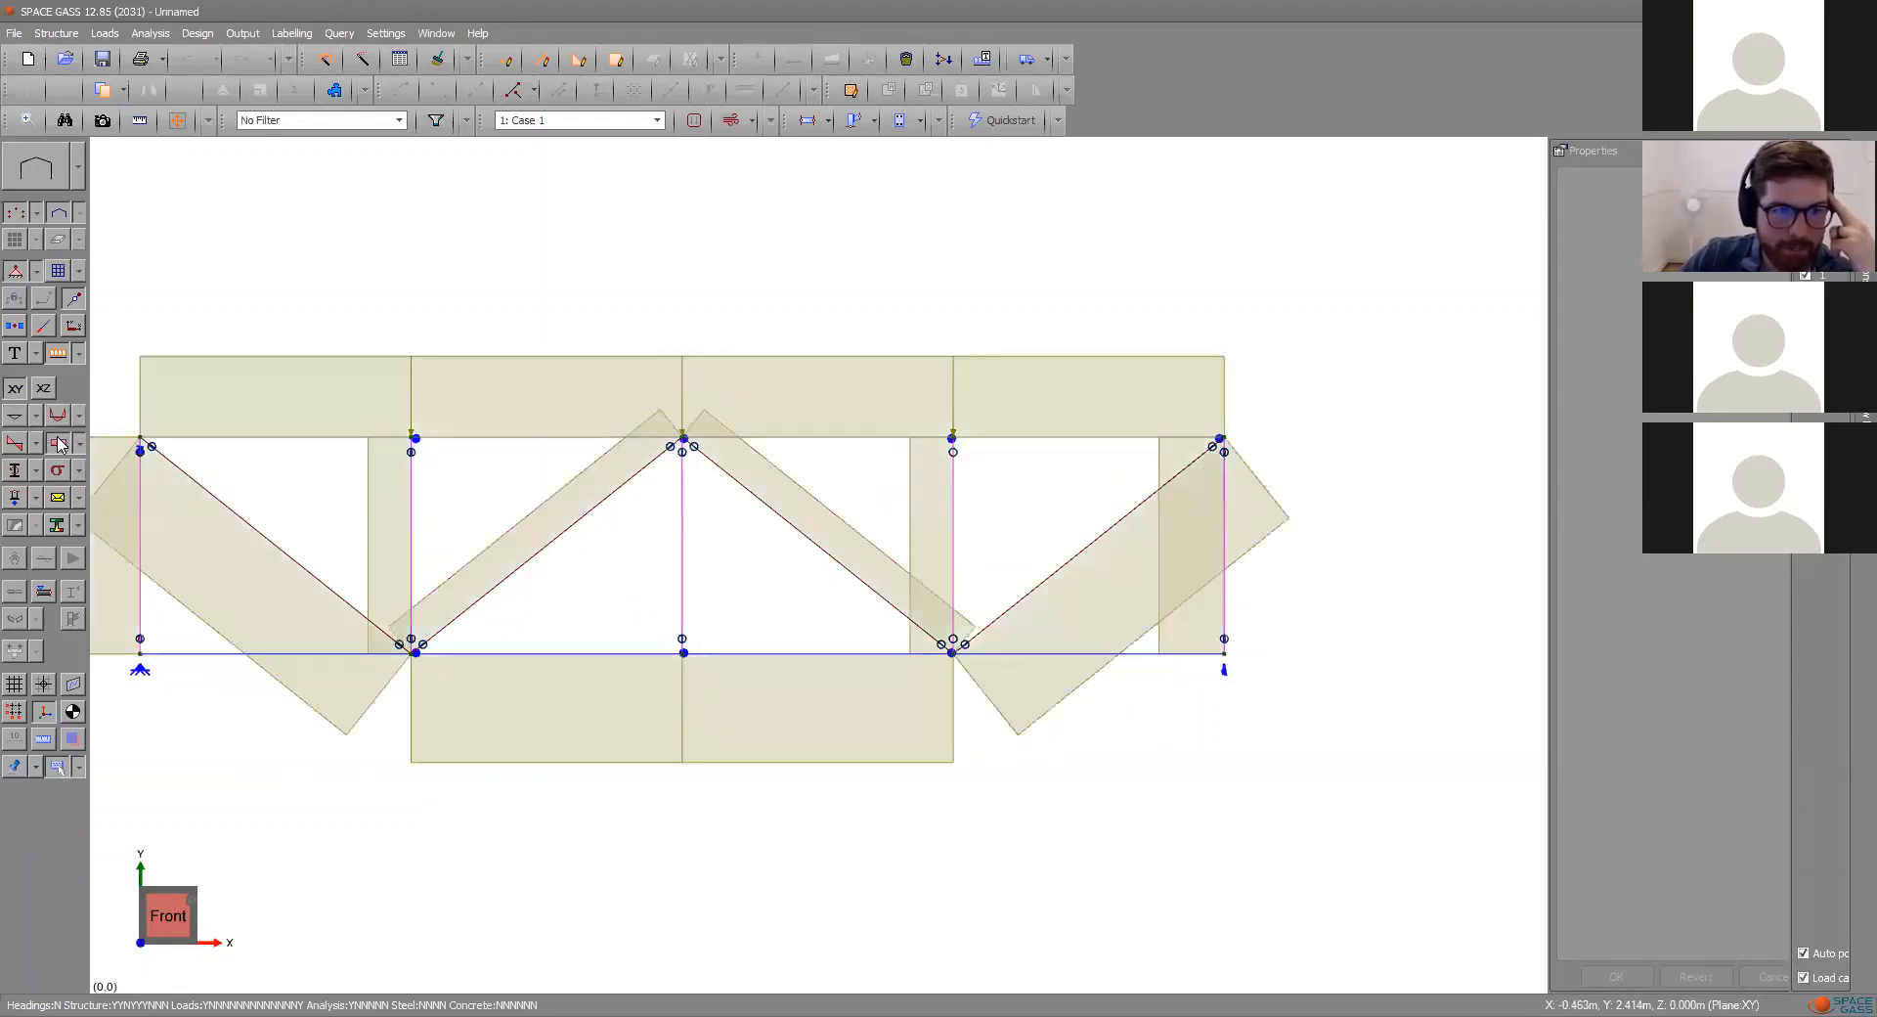
left_click(58, 443)
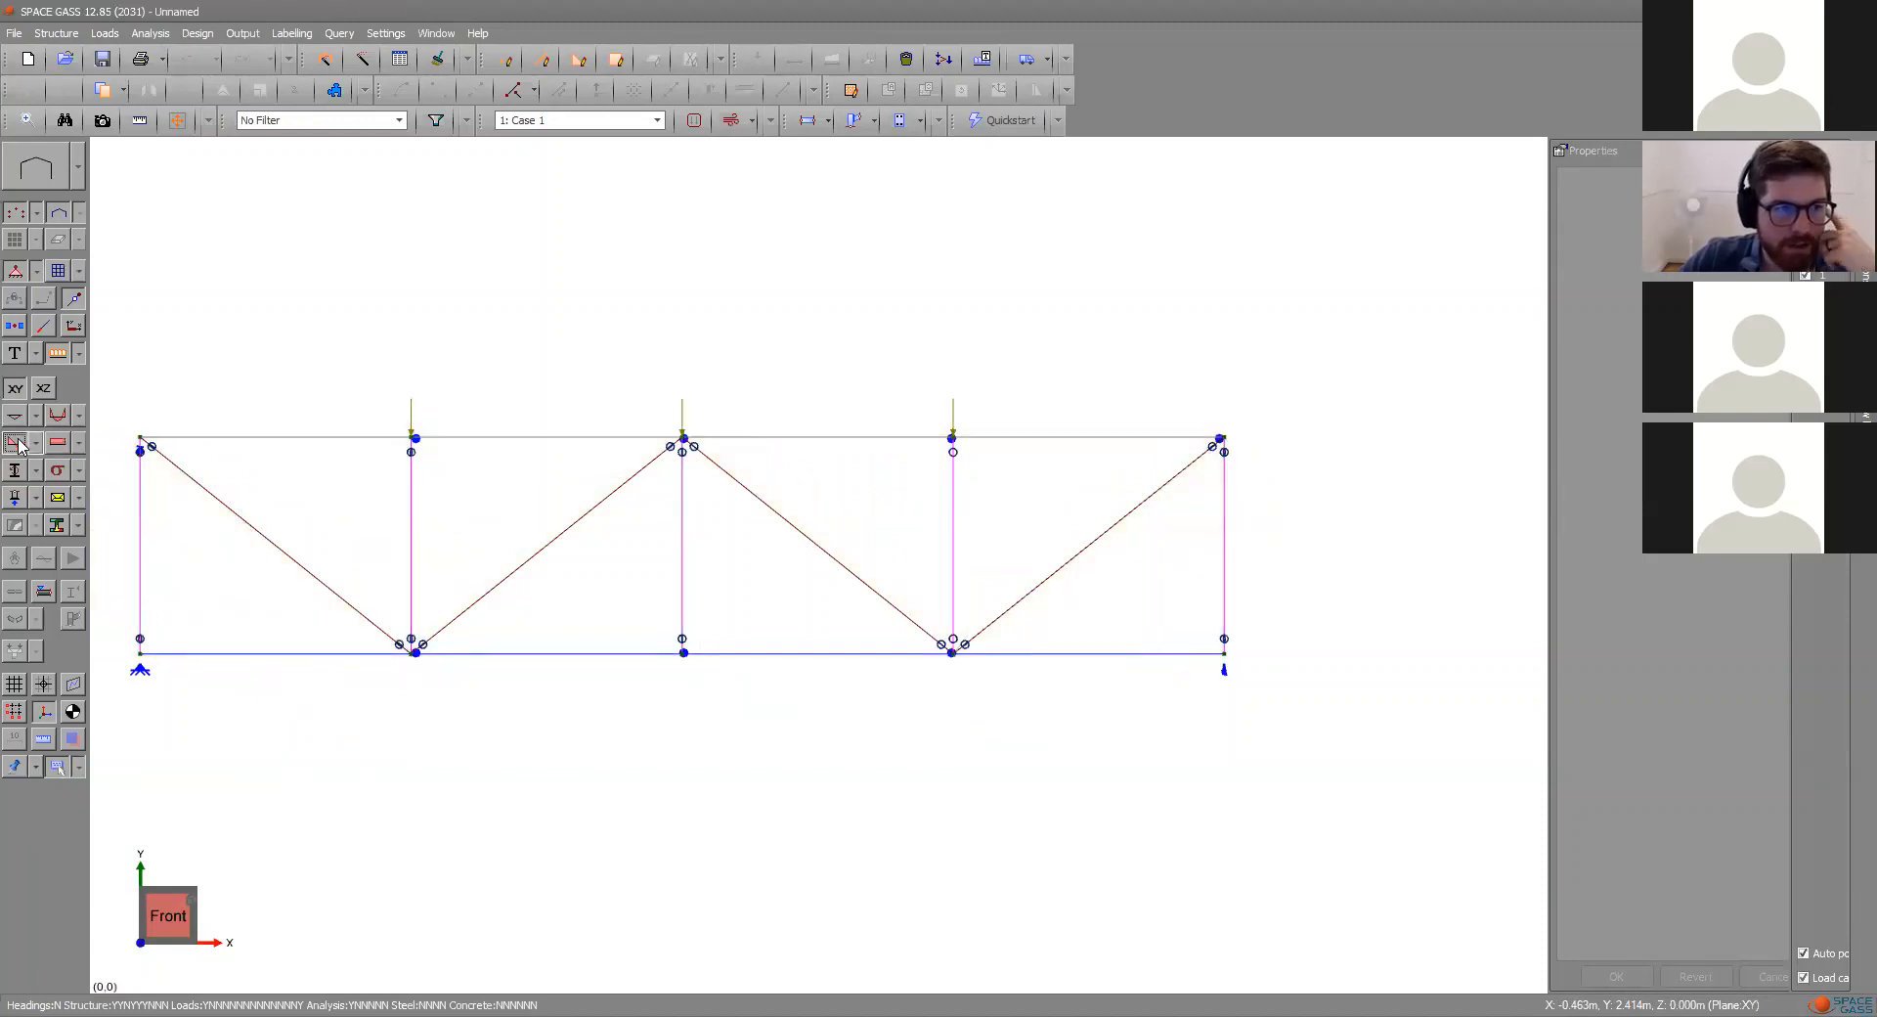
- Check the truss's shear force diagram and support reactions, then hide them
left_click(16, 442)
left_click(15, 442)
left_click(17, 471)
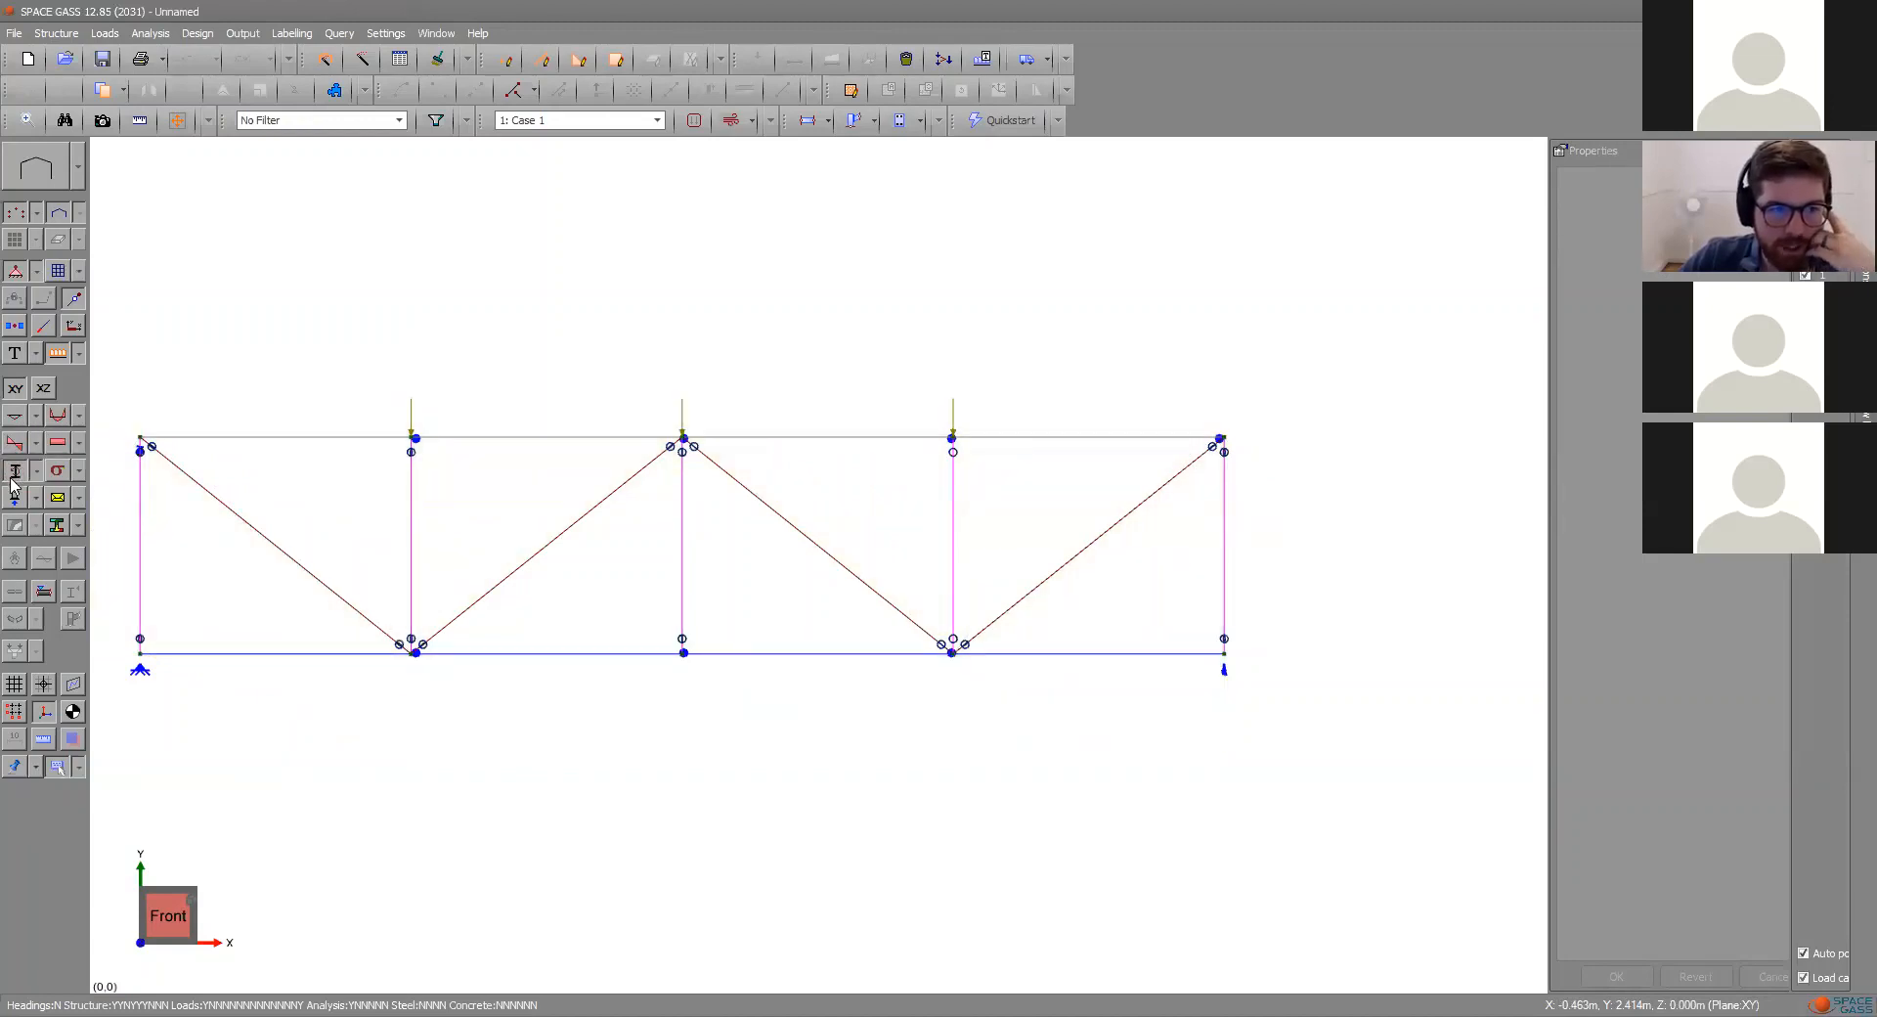
left_click(11, 478)
left_click(10, 478)
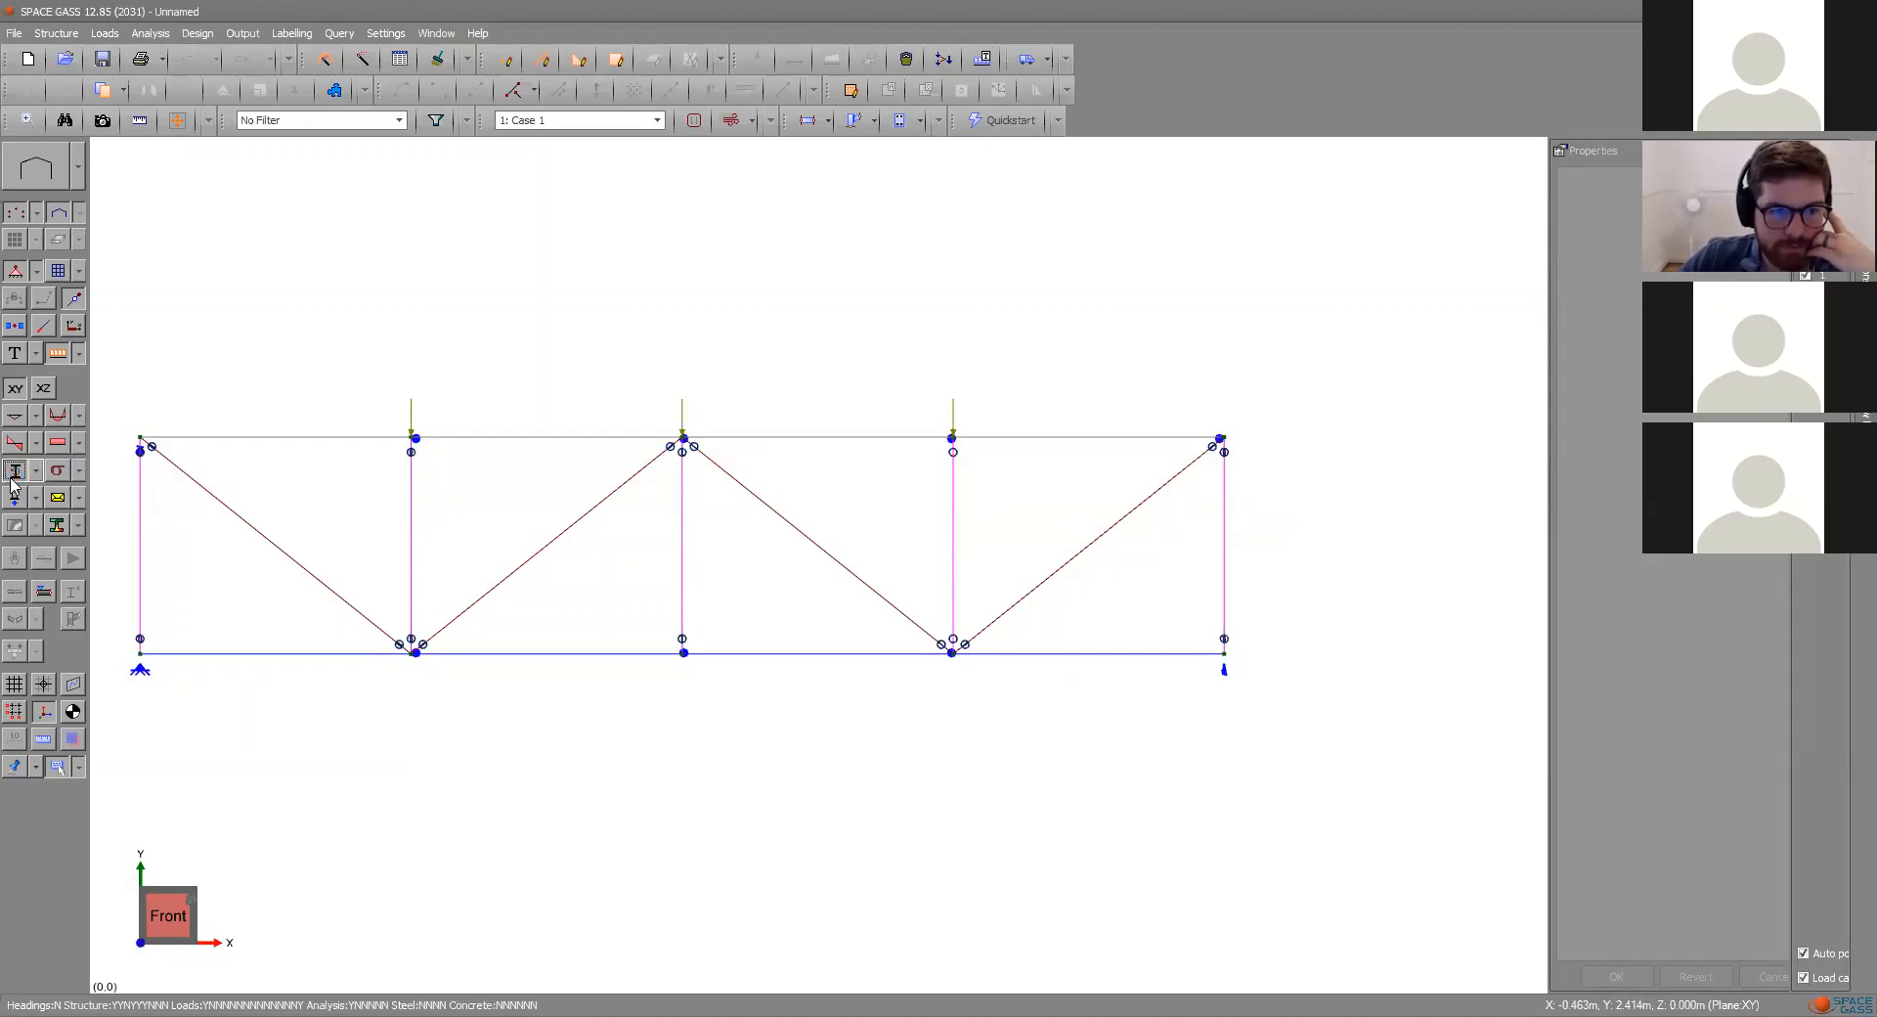
left_click(11, 478)
left_click(16, 497)
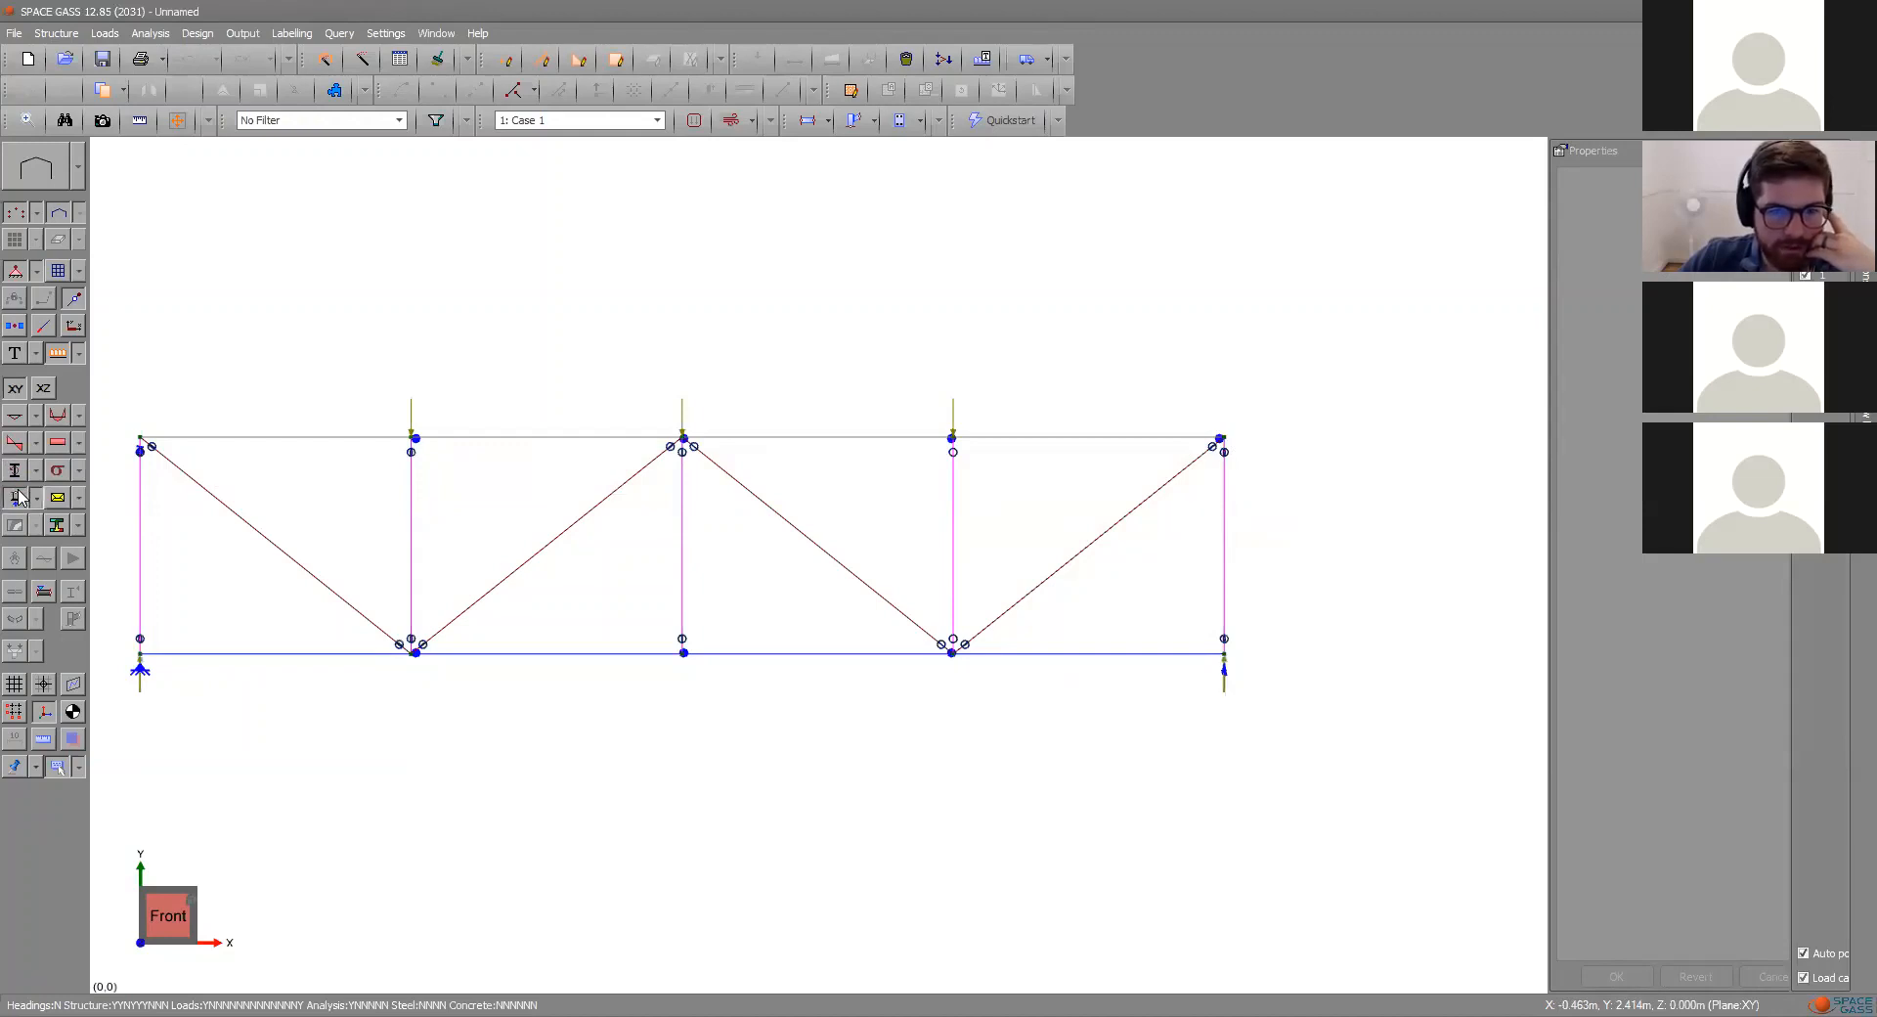
left_click(15, 498)
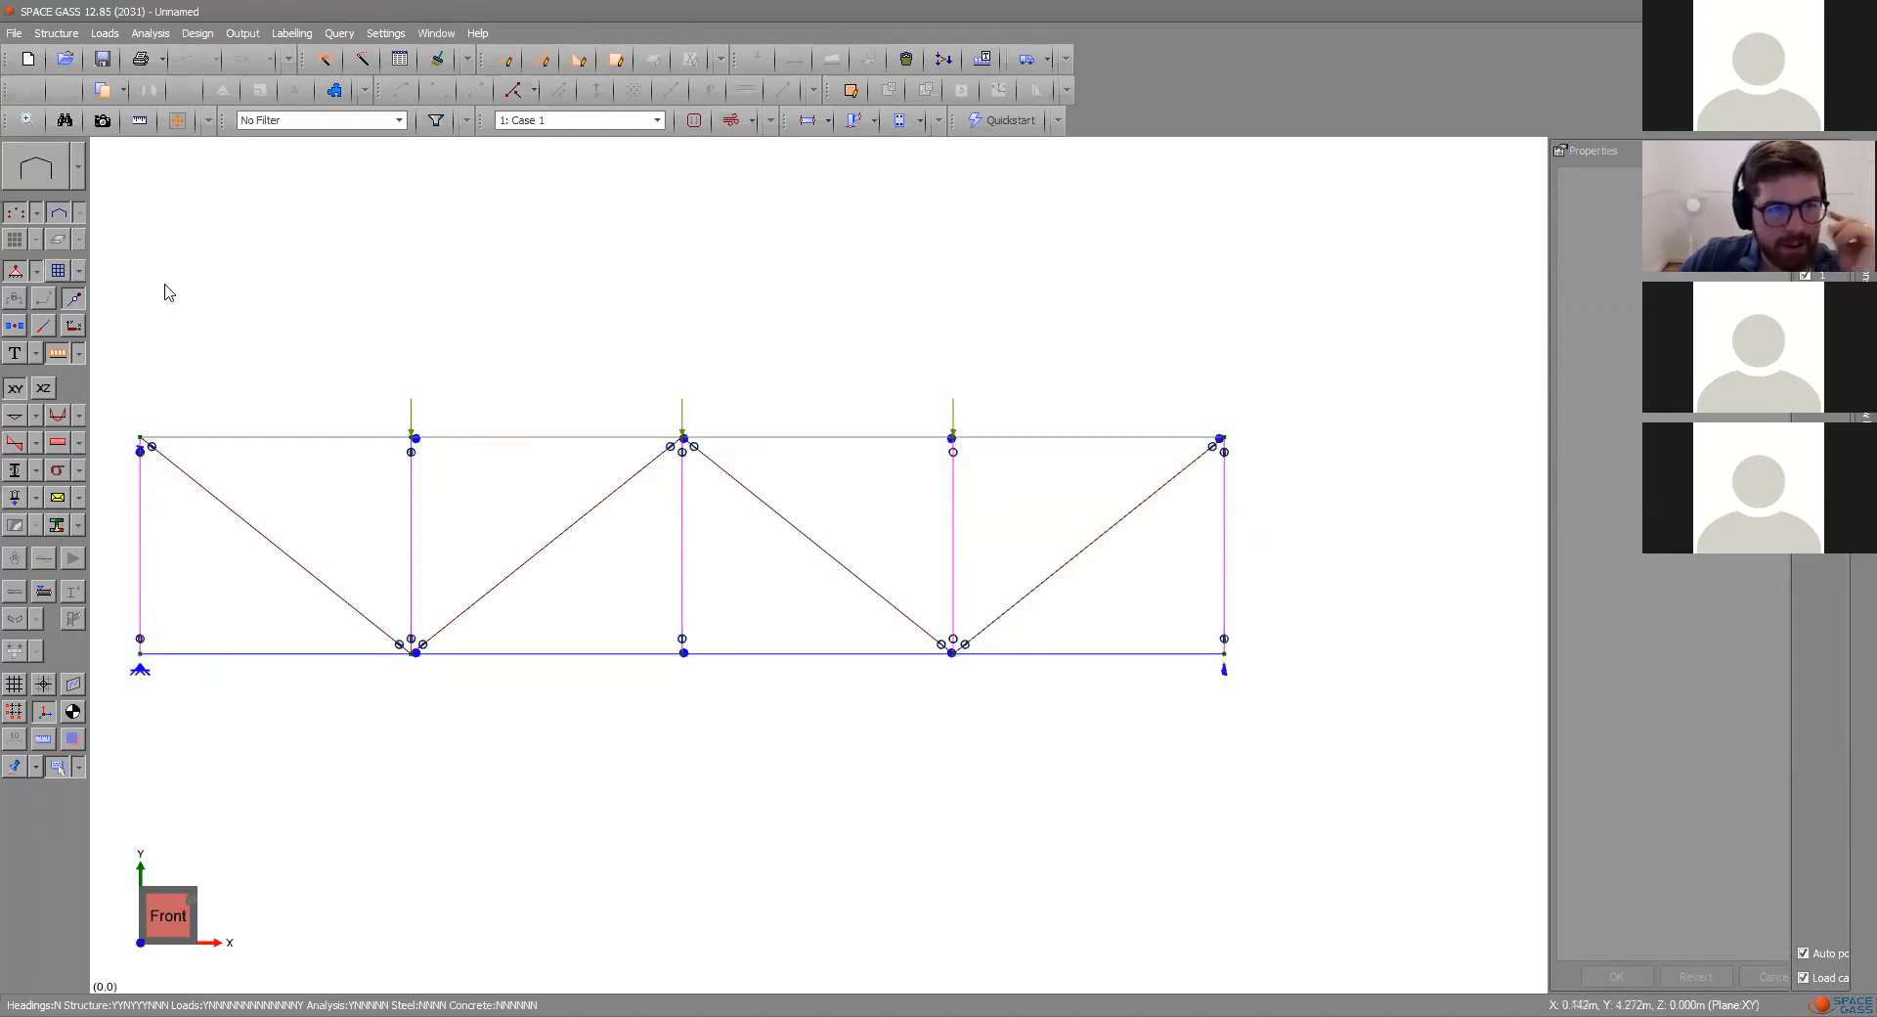
left_click(57, 33)
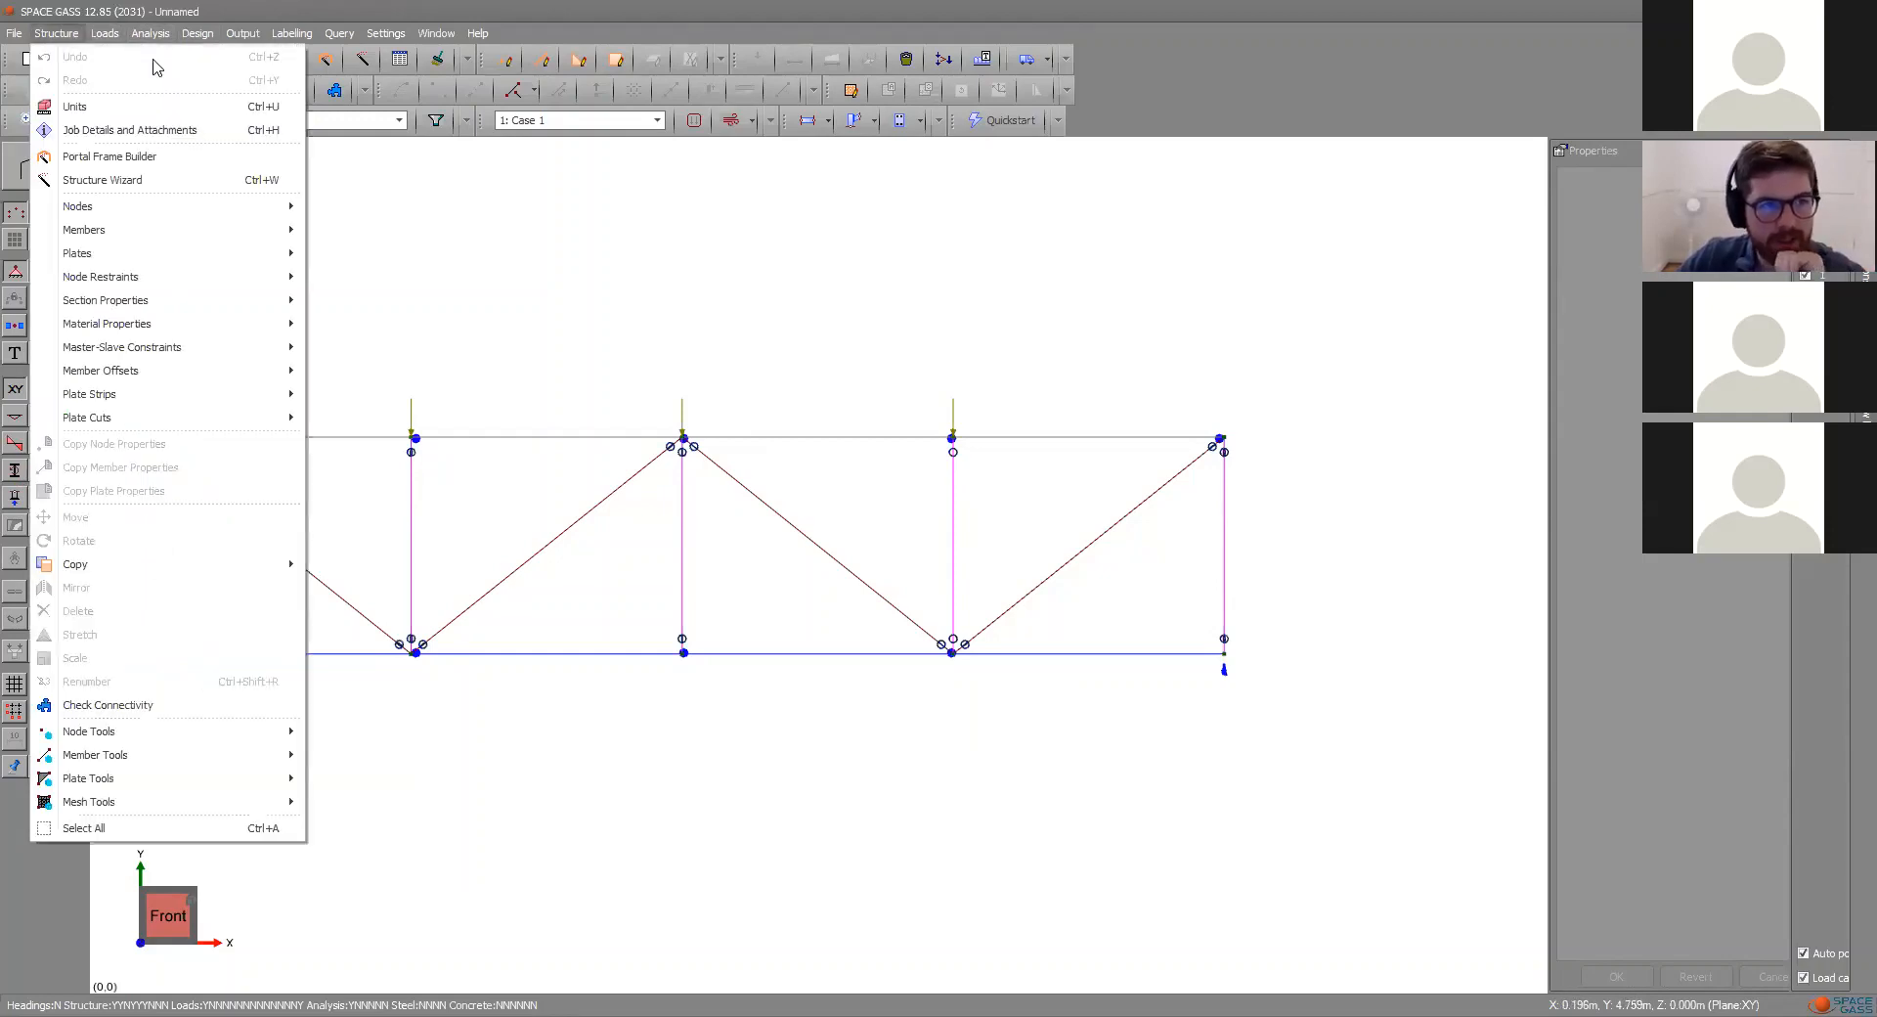
left_click(617, 423)
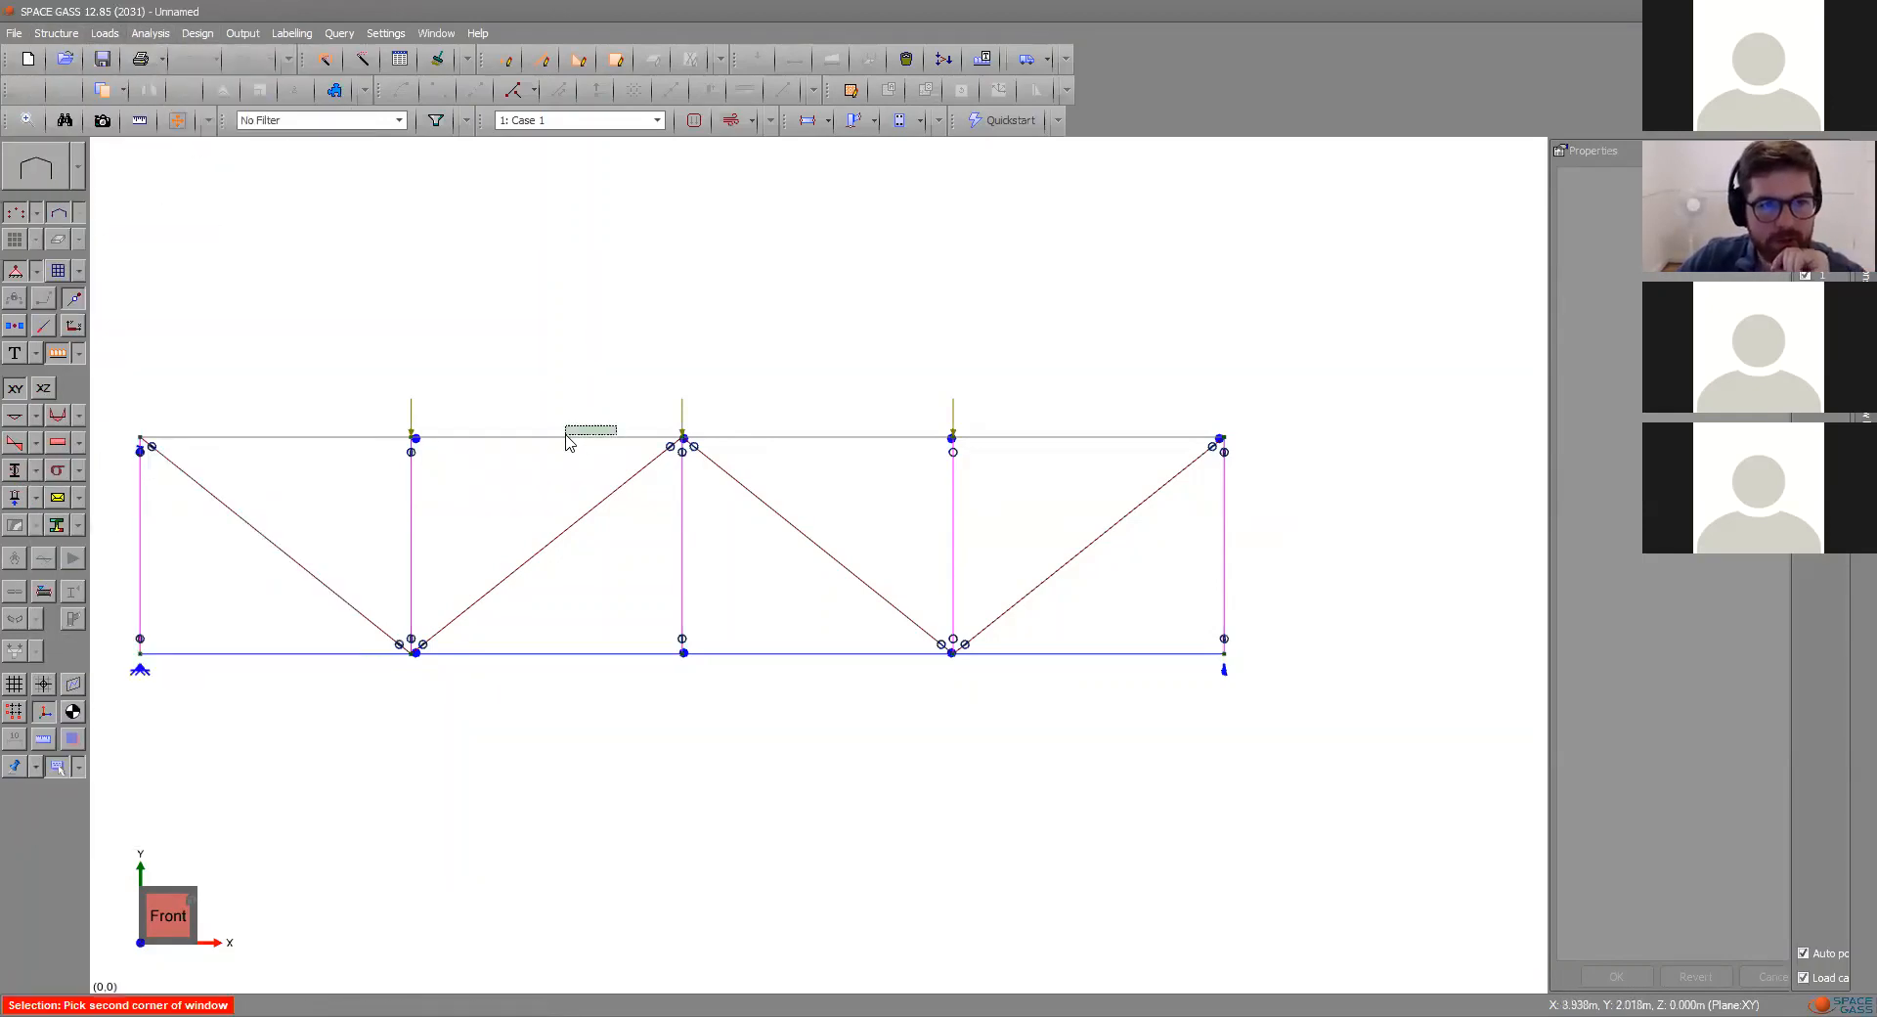
right_click(555, 436)
key("Escape")
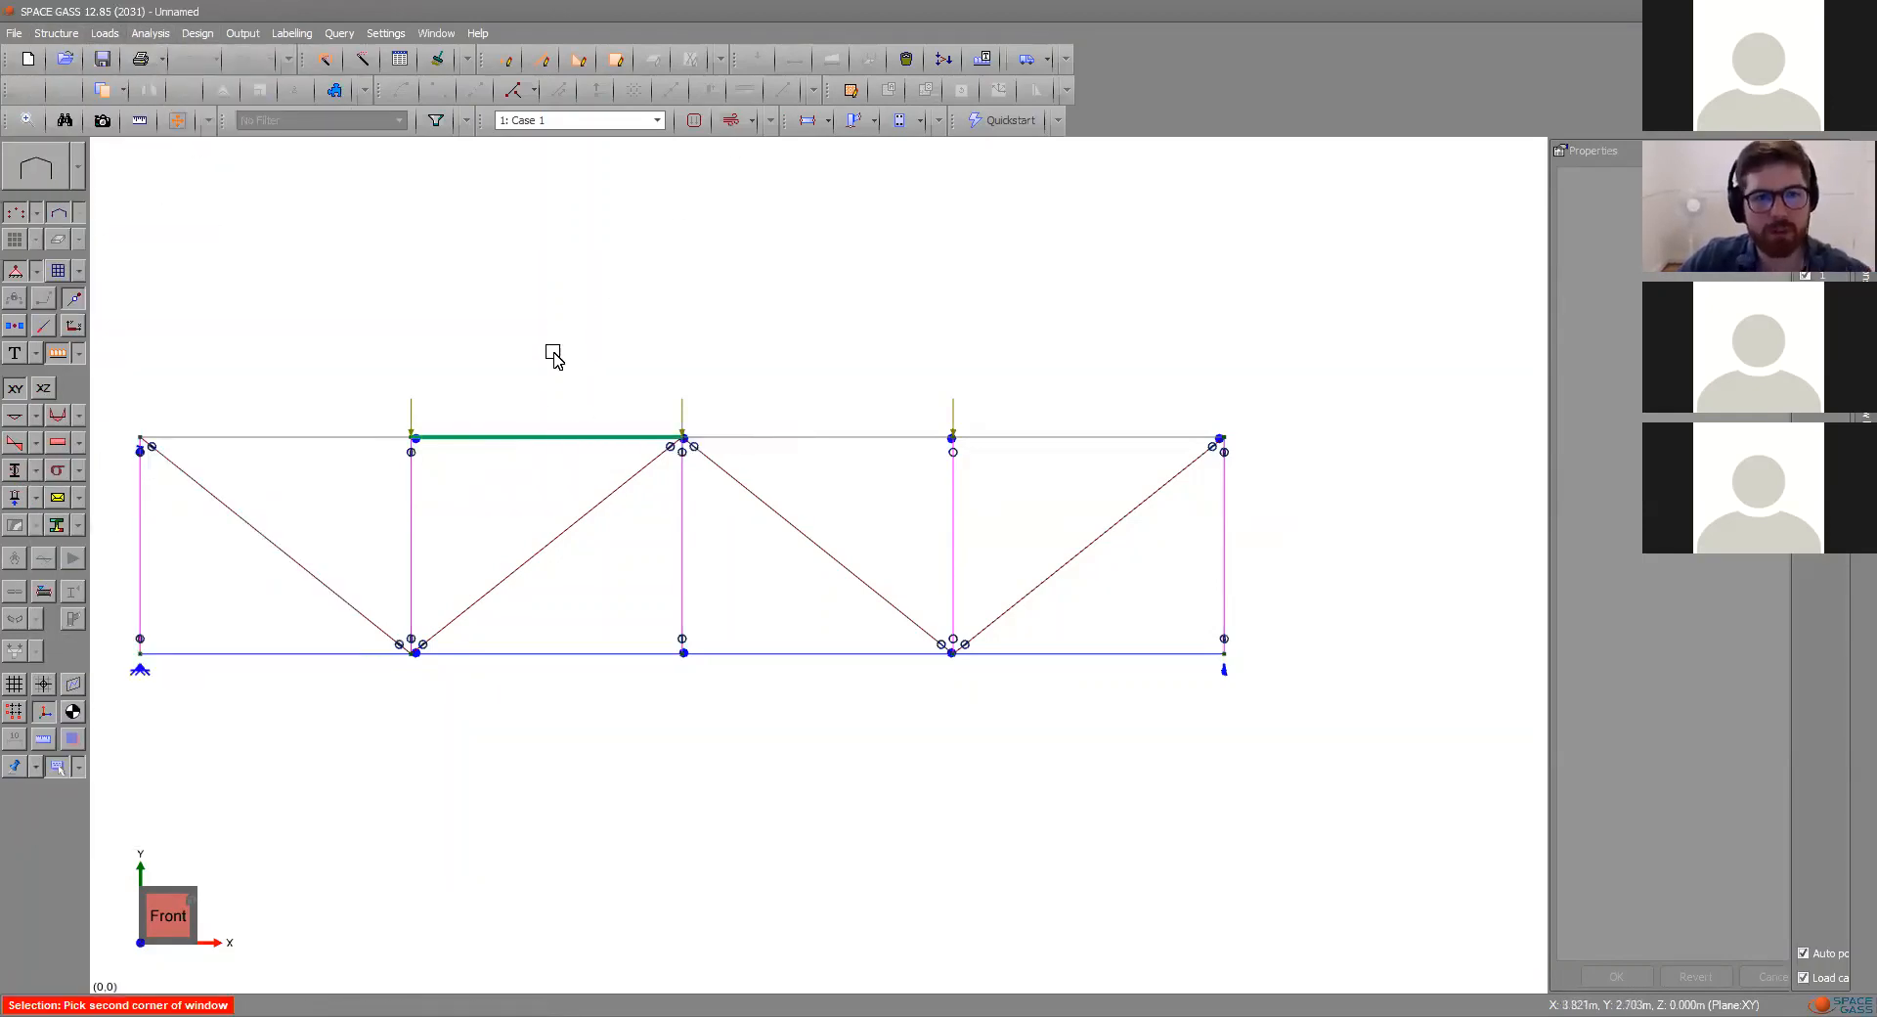
- Open distributed forces for the two inner top-chord members in load case 1 and set member 6's start and finish Y forces to -2 kN/m
left_click(591, 438)
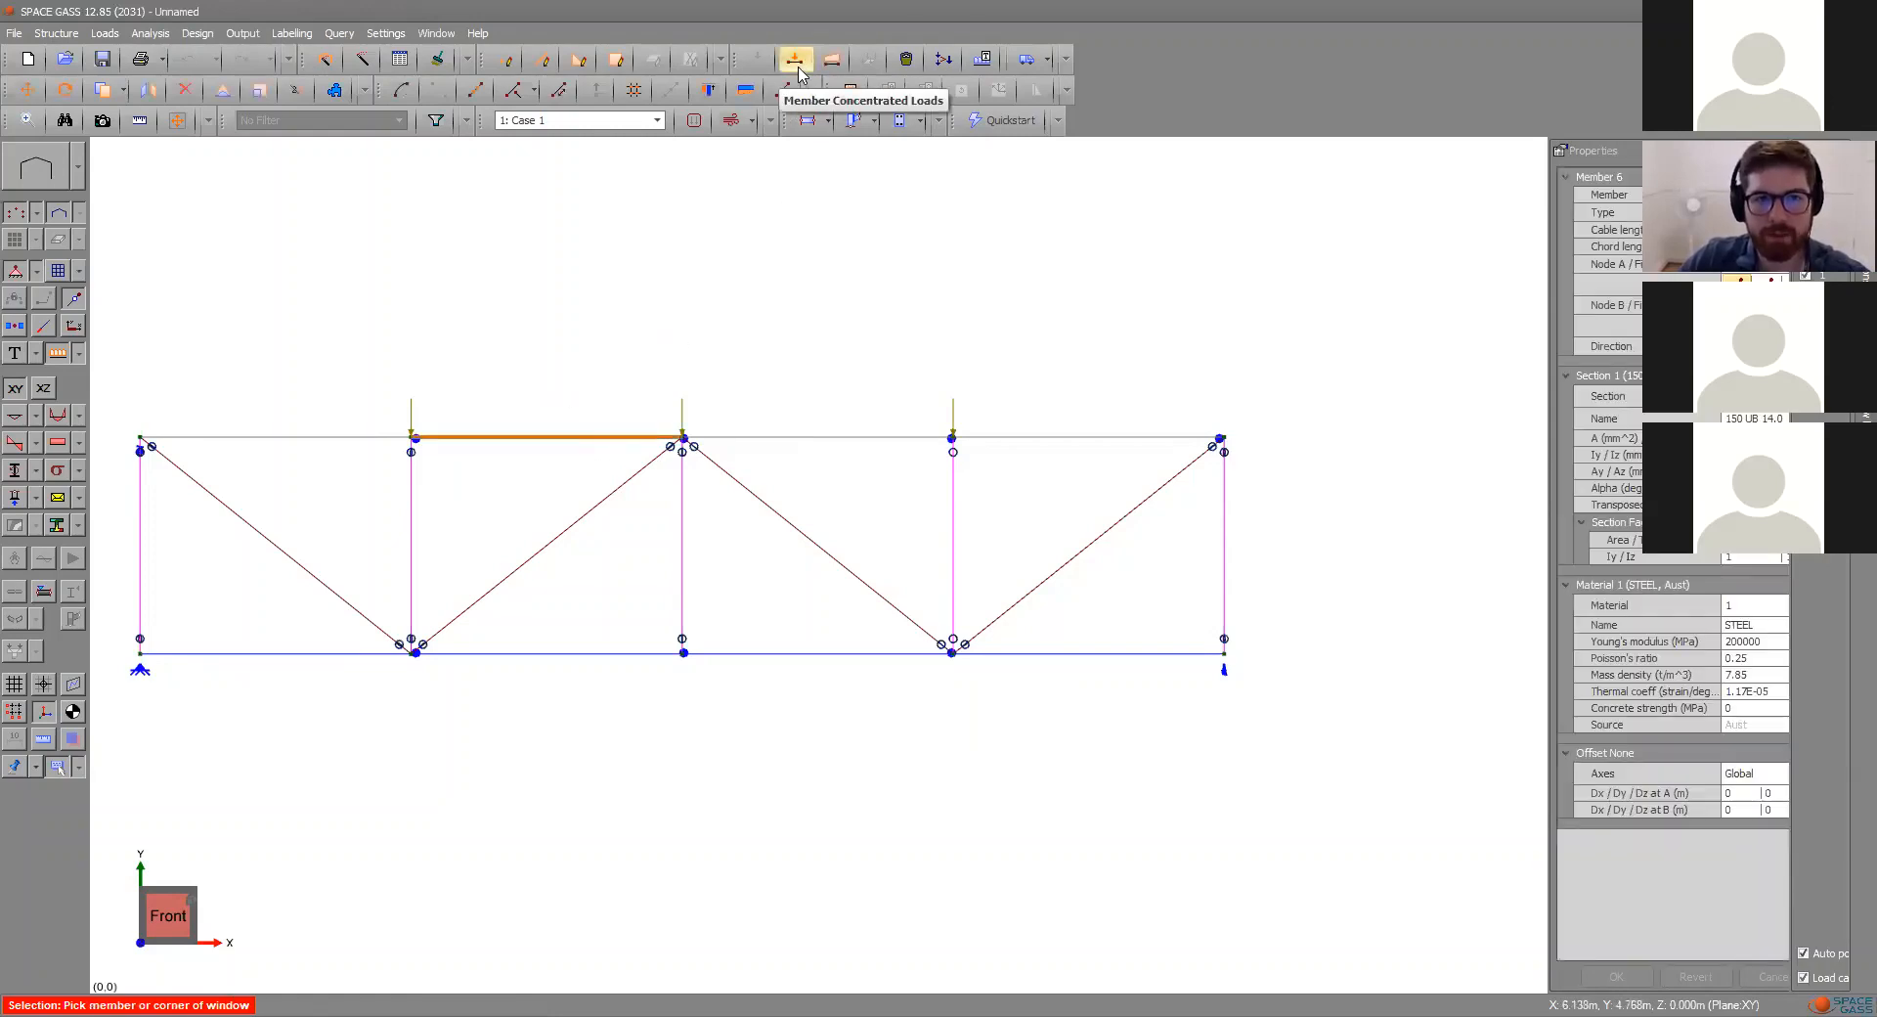
left_click(852, 439)
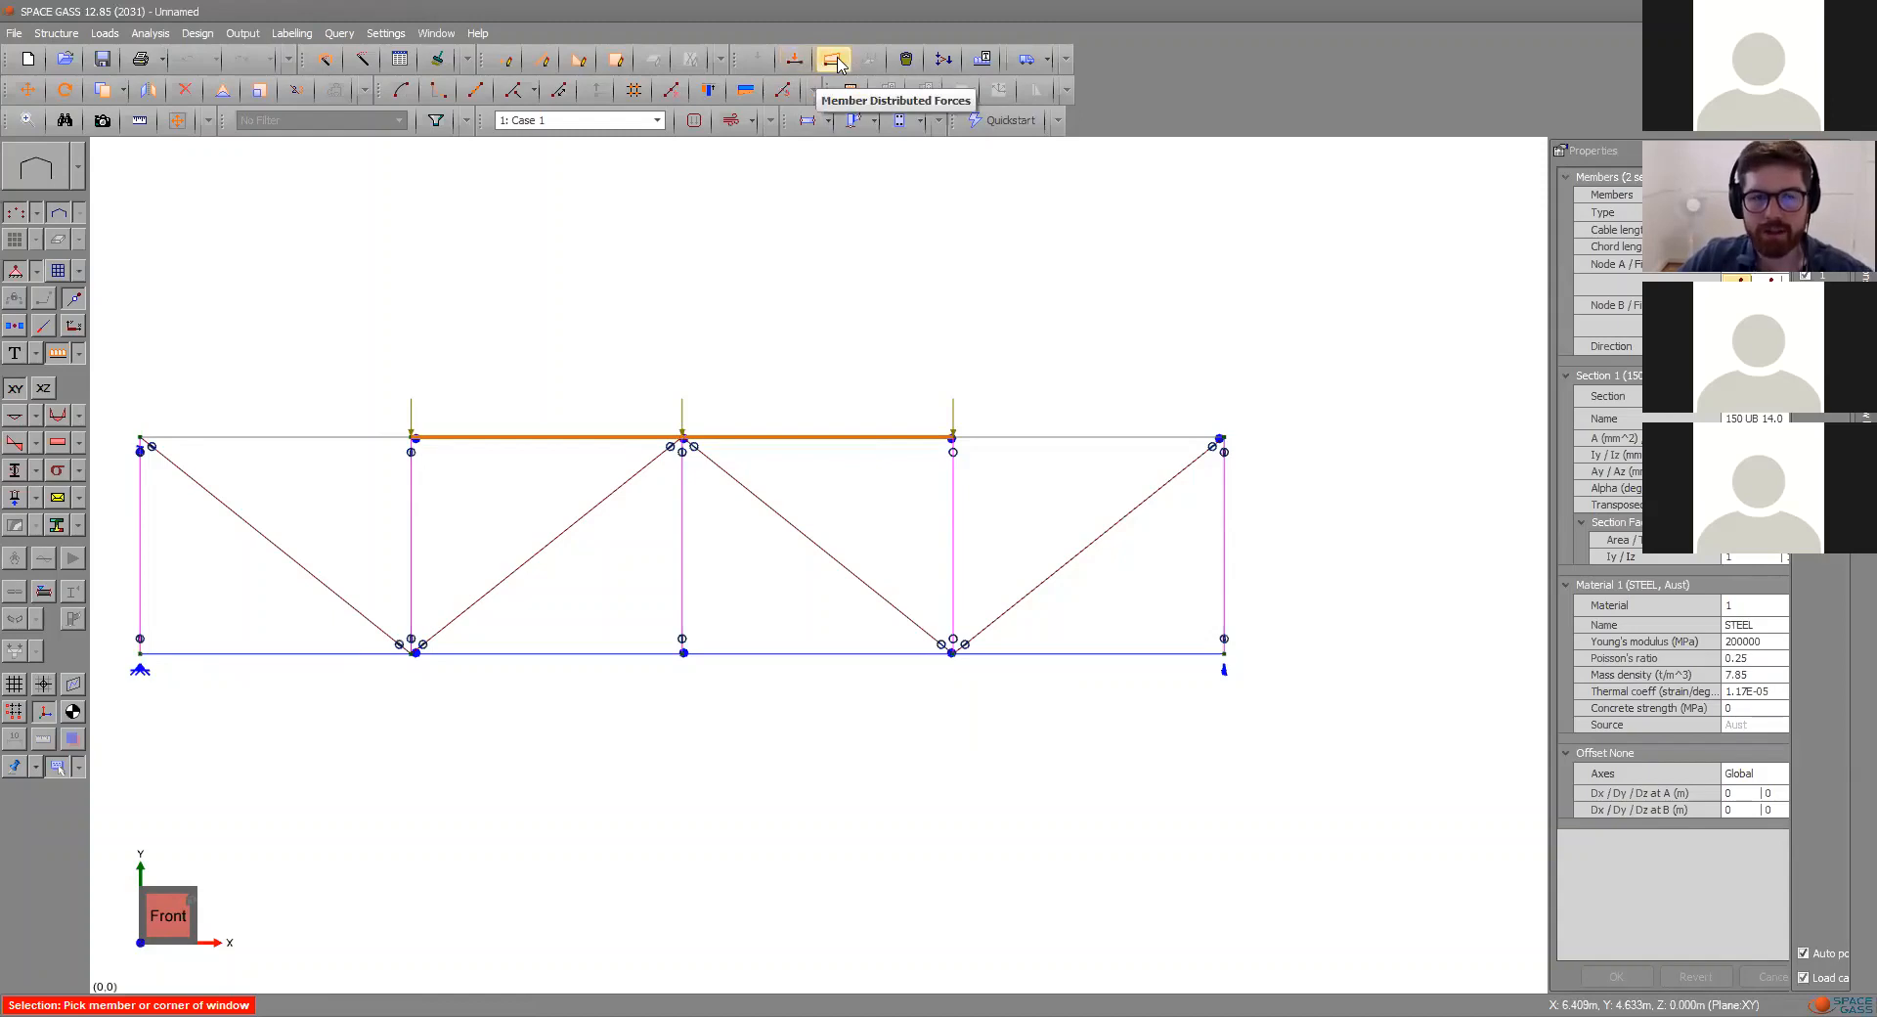
left_click(834, 62)
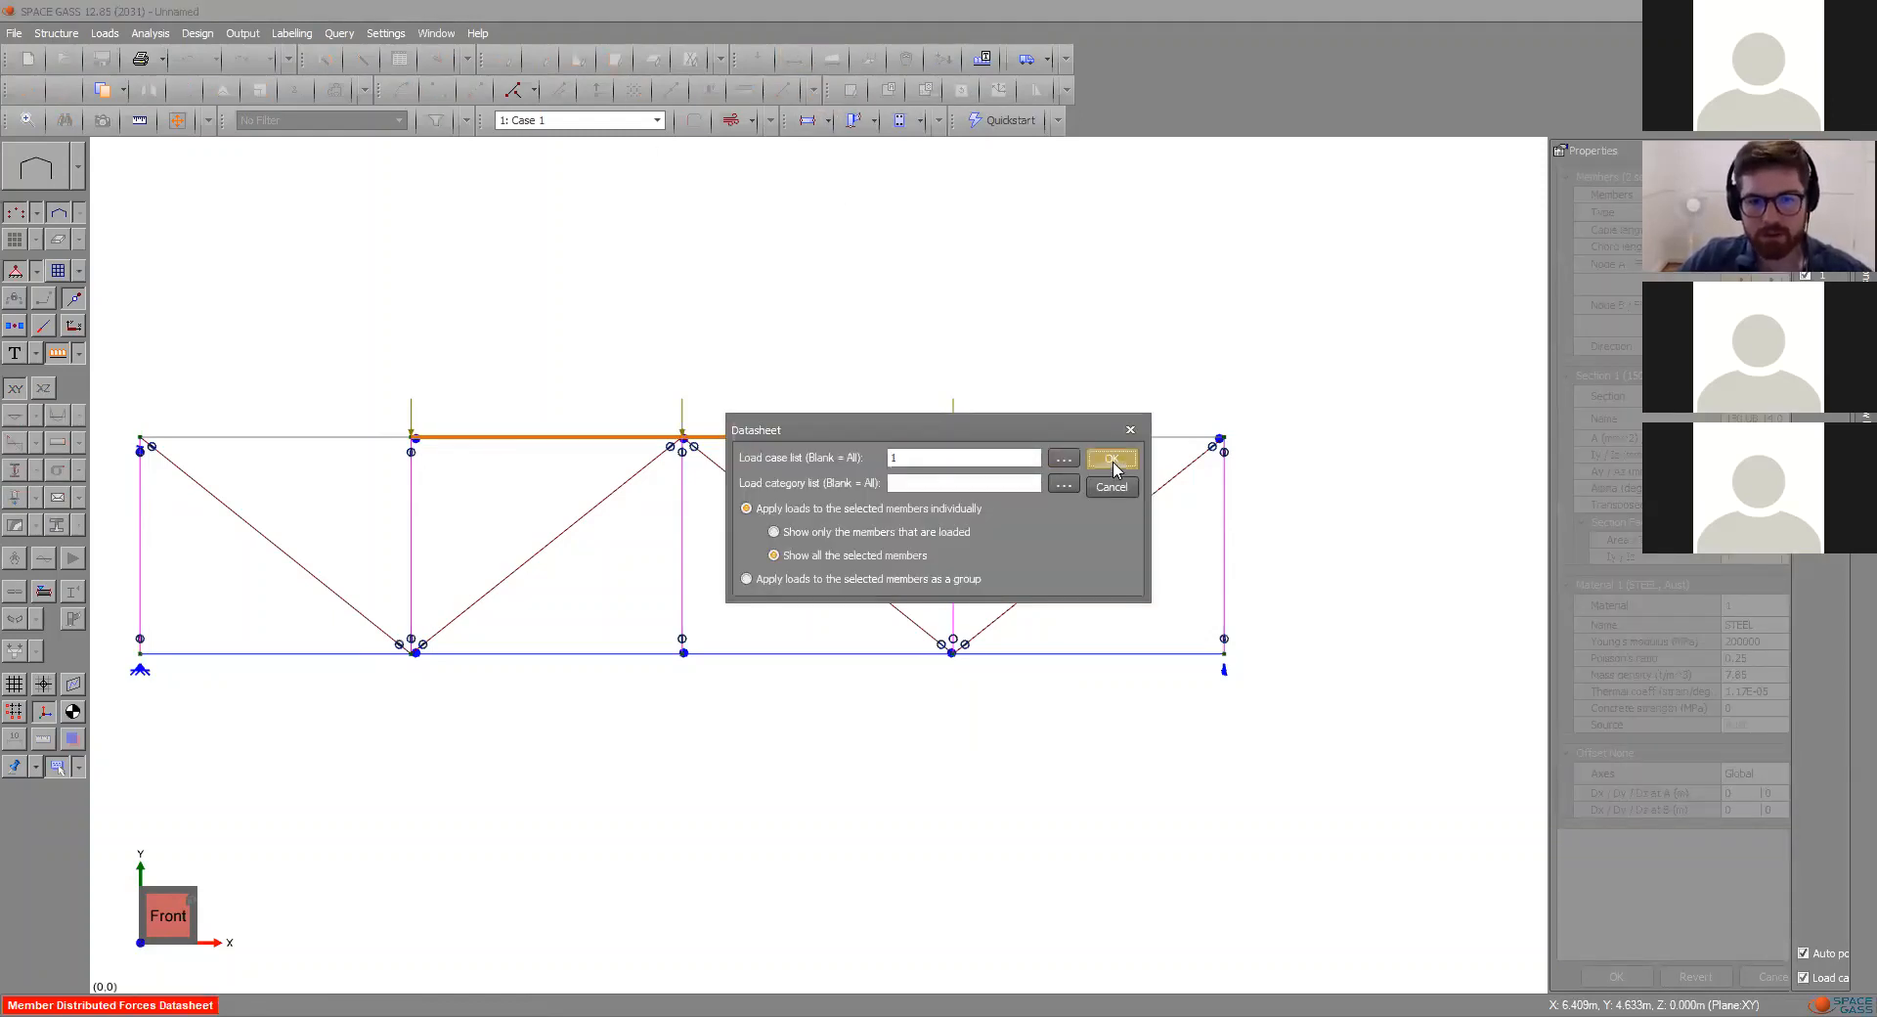
left_click(1112, 460)
left_click(790, 320)
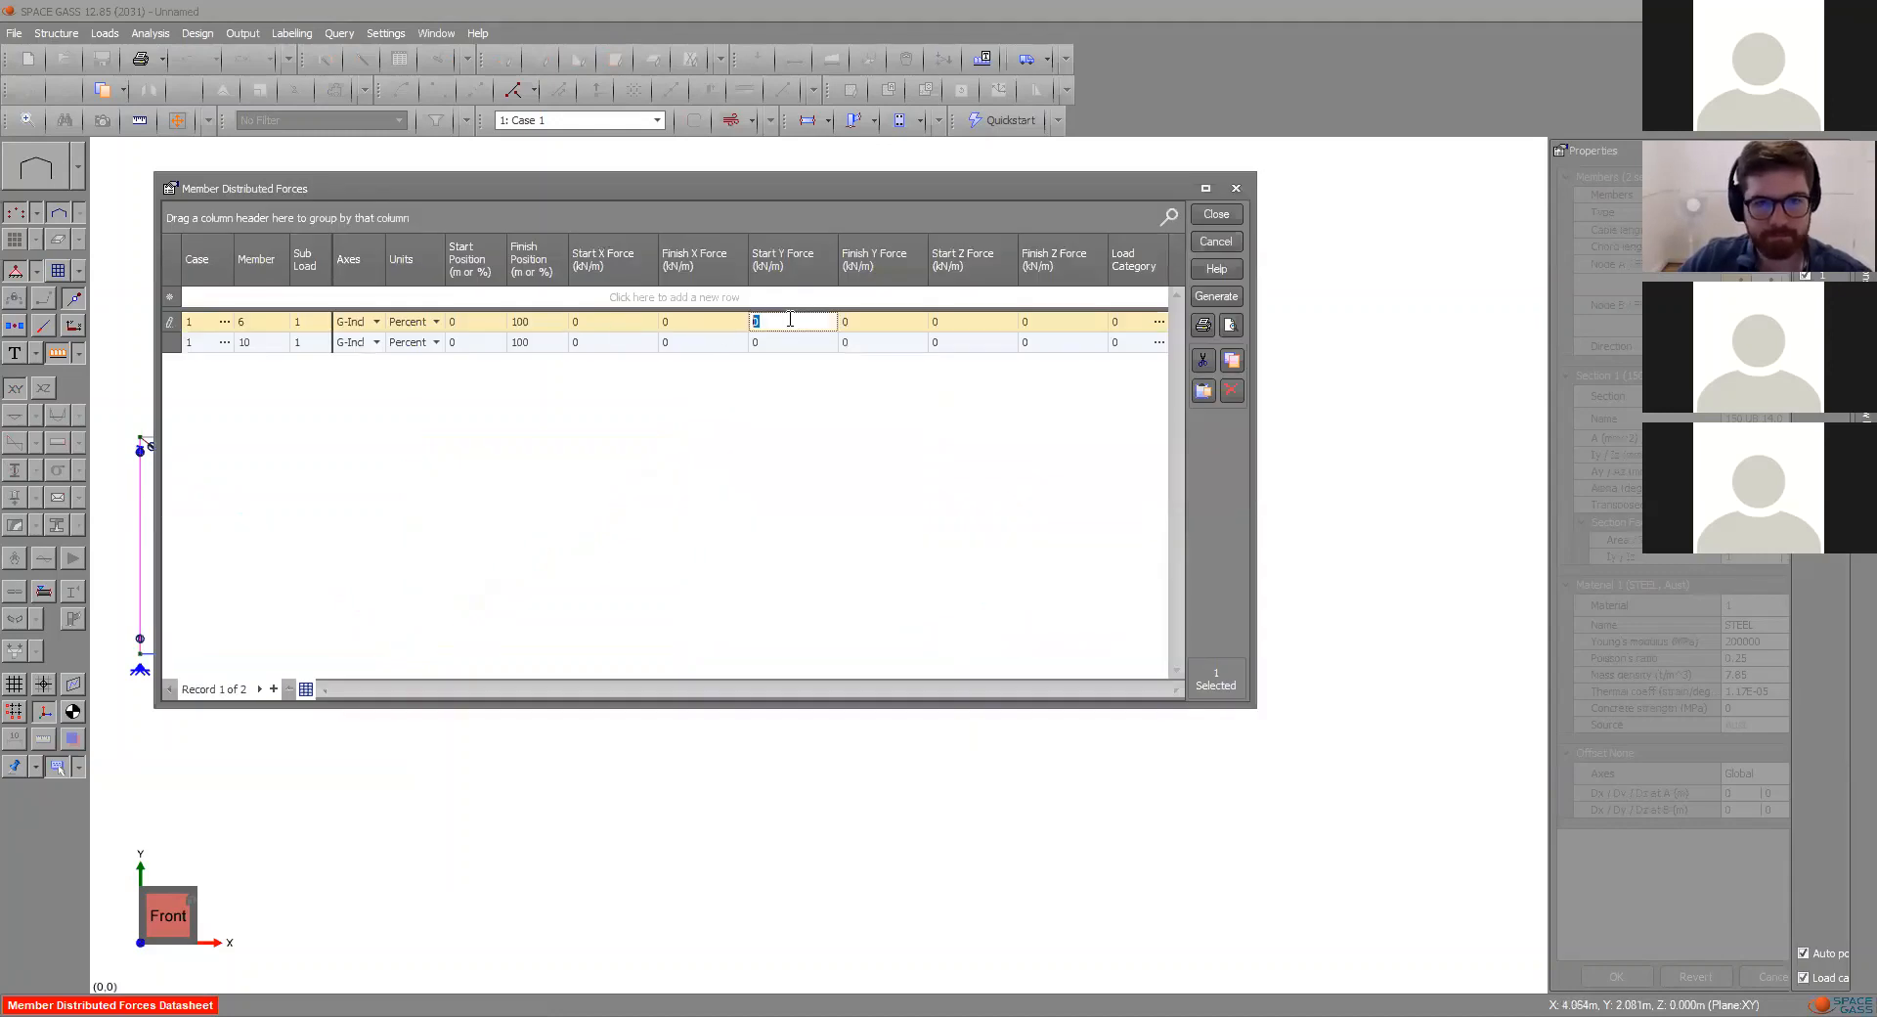
type("-")
key("Return")
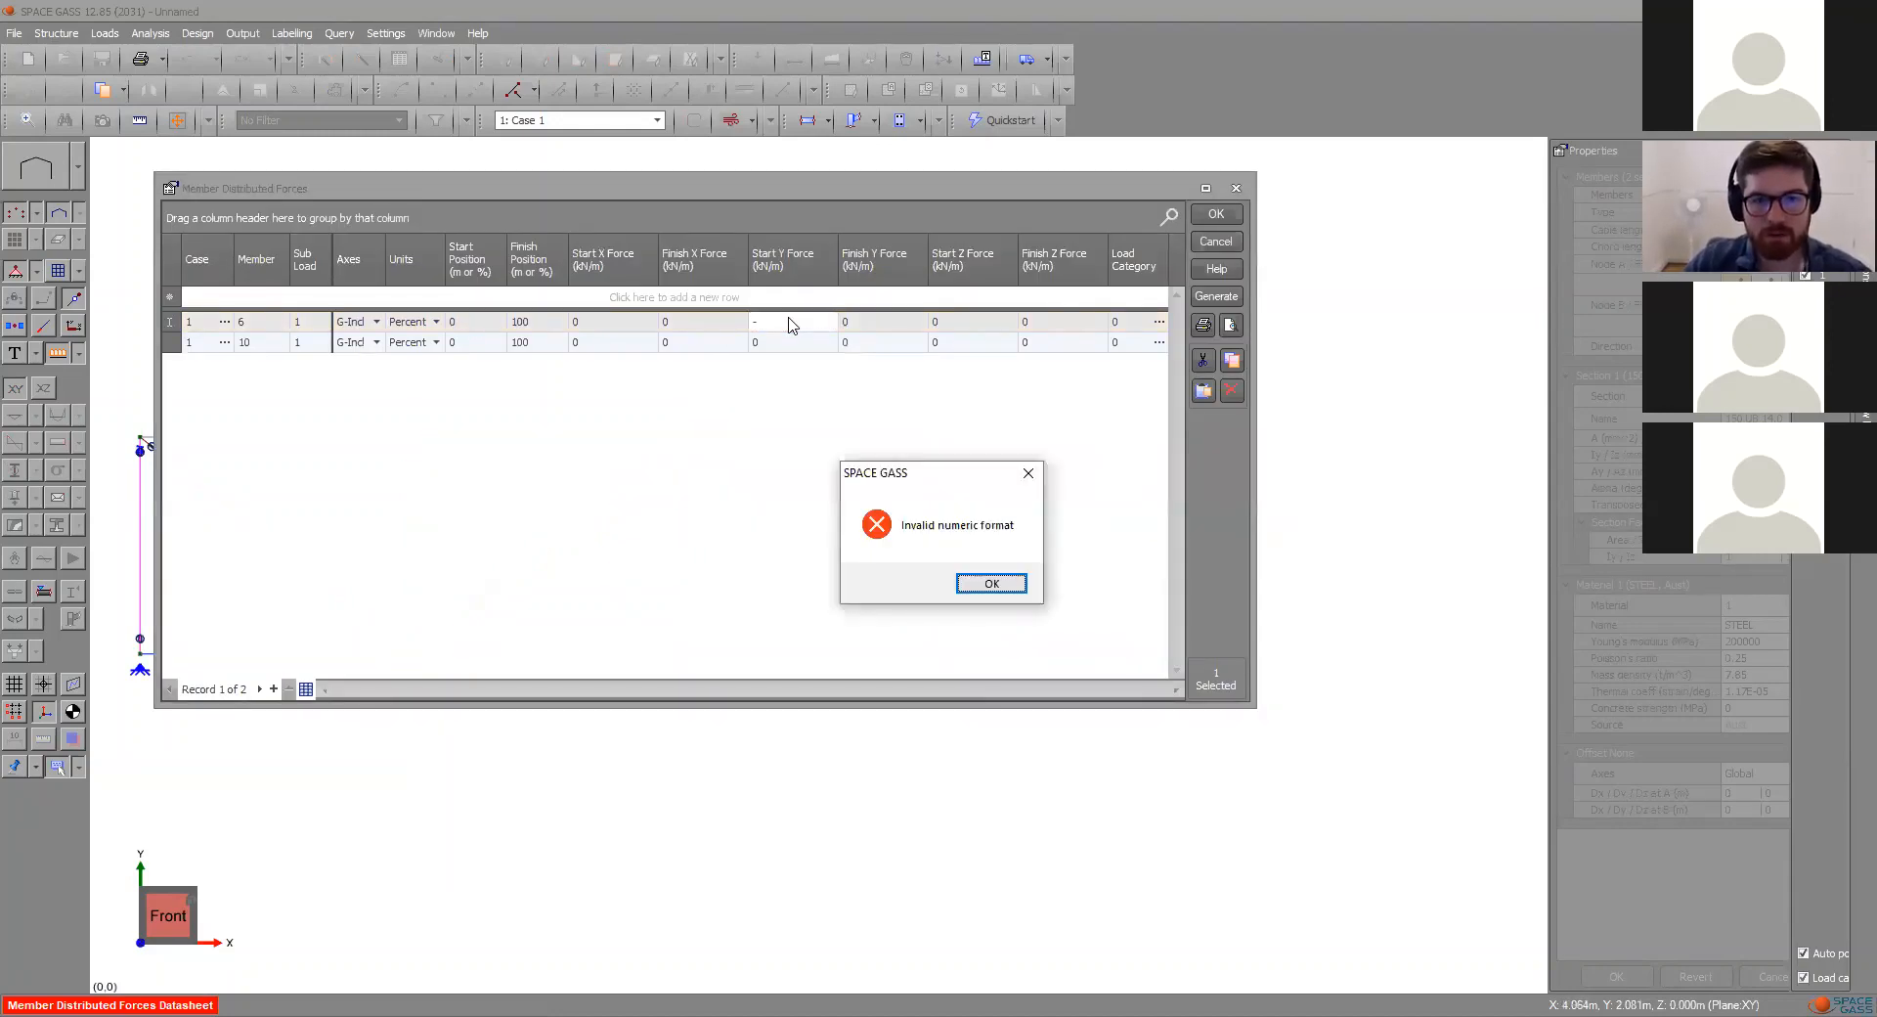
key("Return")
type("2")
key("Tab")
type("2")
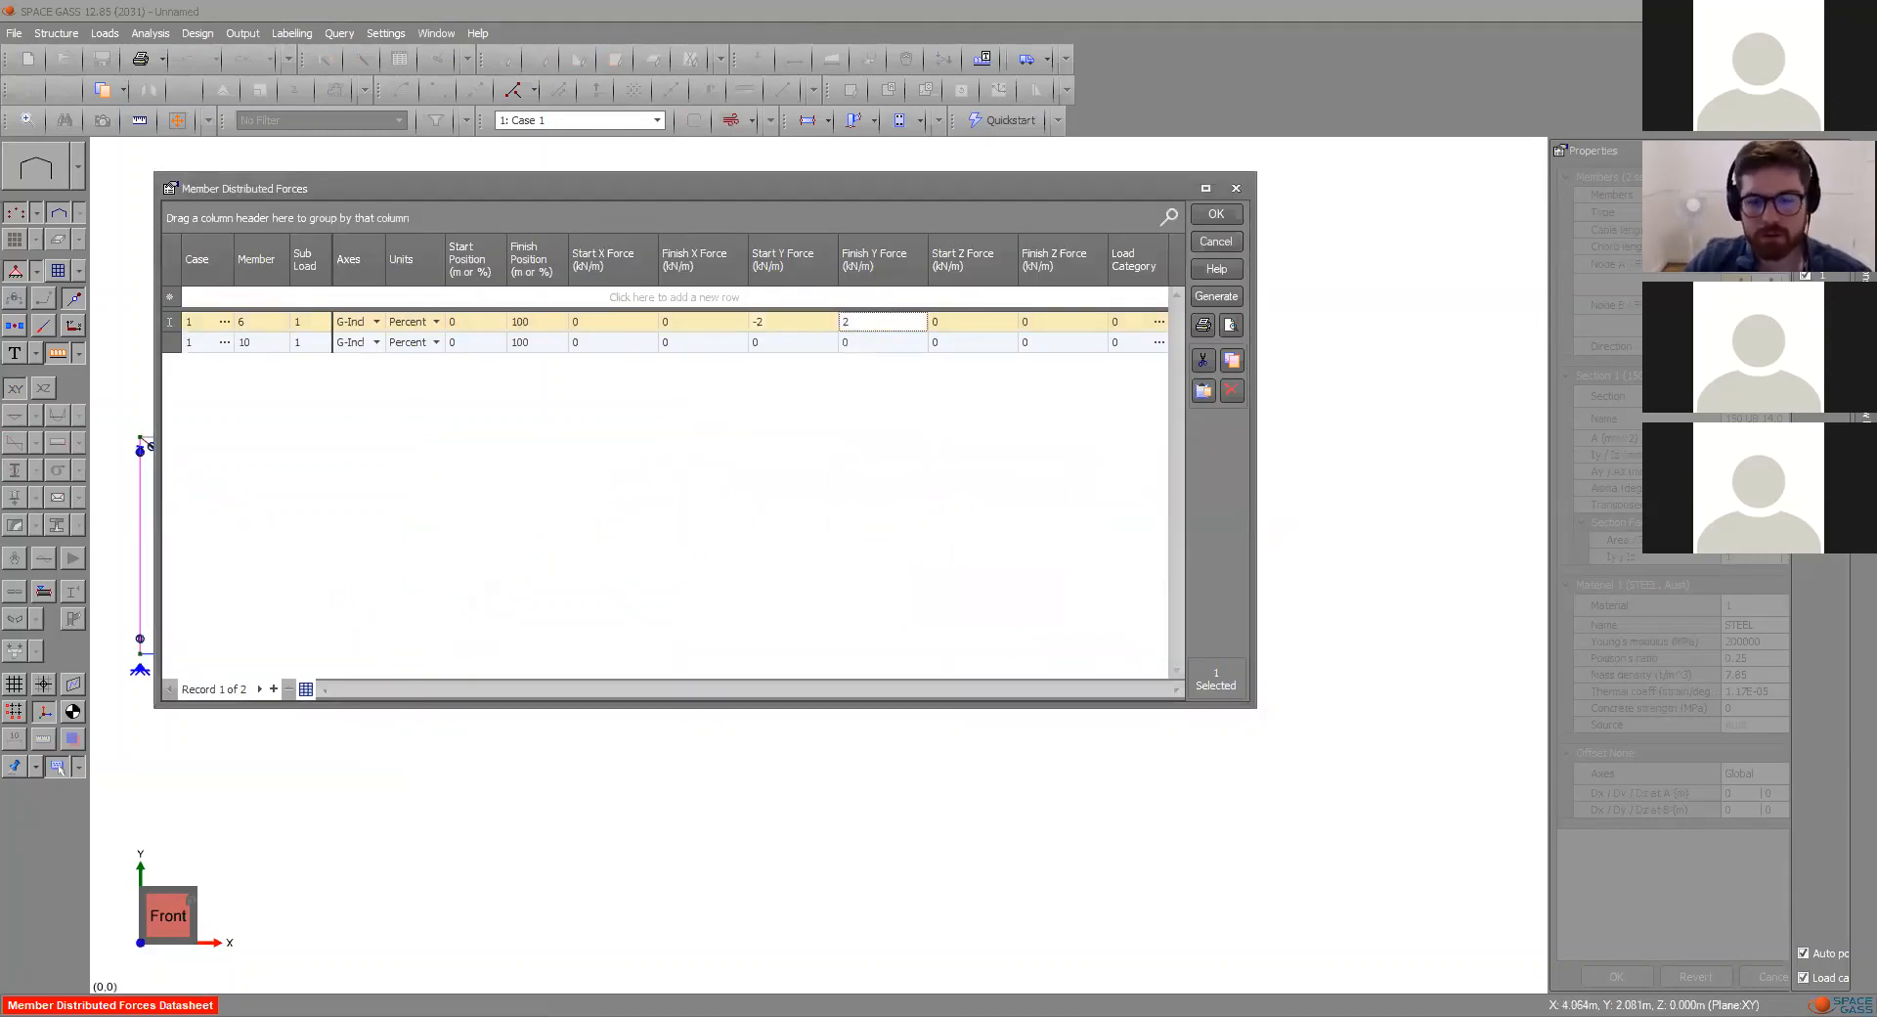
- Set the start and finish Y forces of member 10 to -2 kN/m
left_click(772, 341)
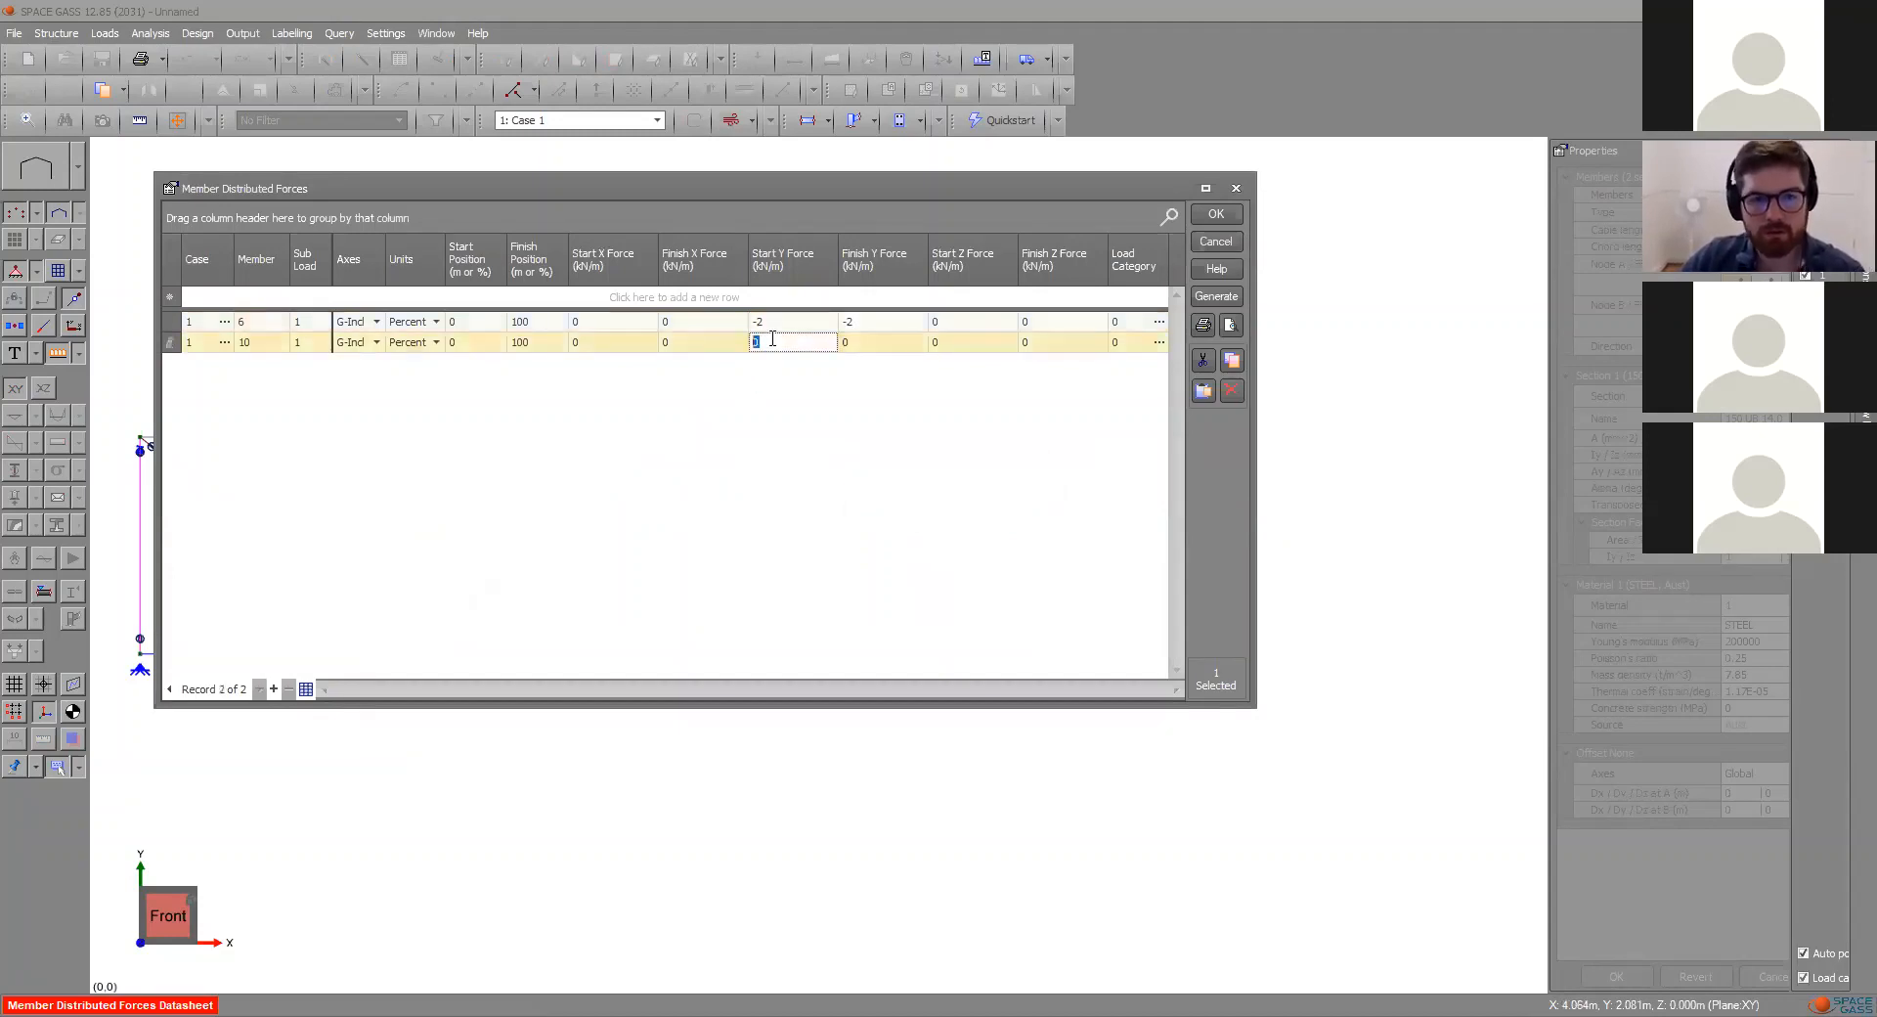
type("-2")
left_click(871, 345)
type("-2")
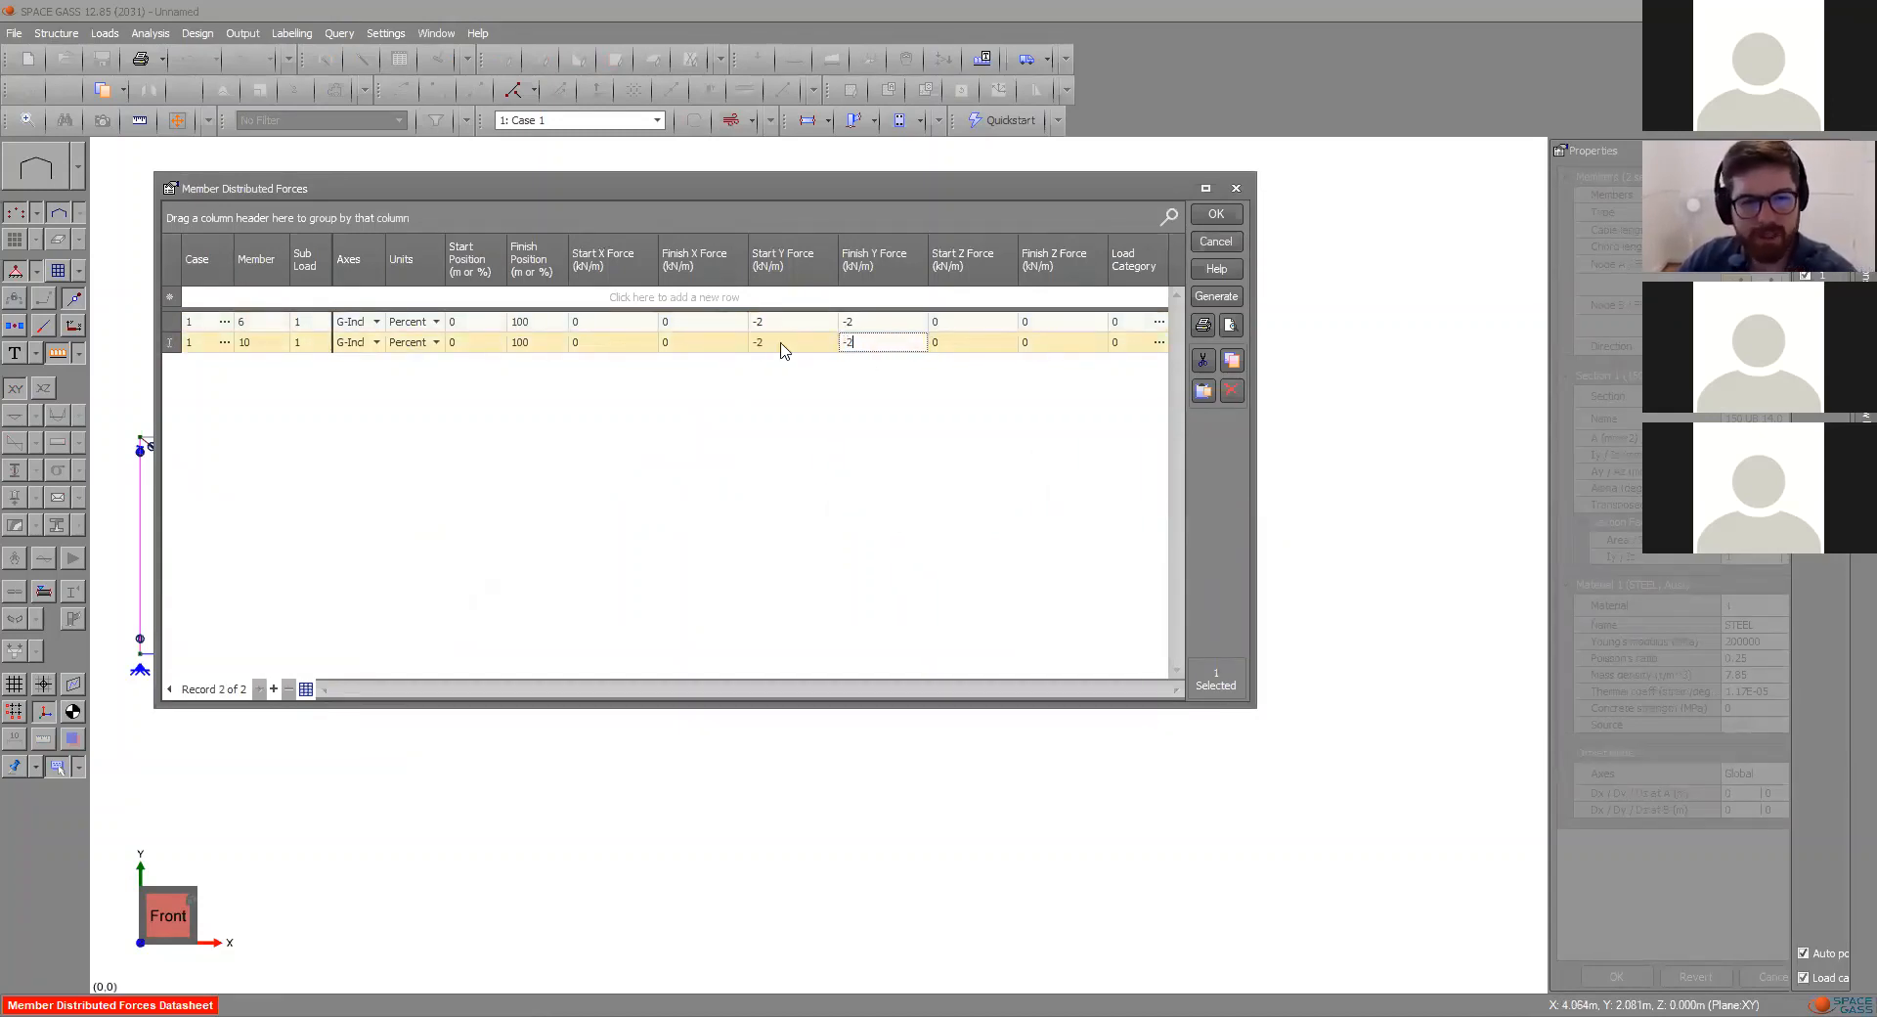
- Check the load positions, choose G-Ind axes for member 6 and apply both distributed loads to the truss
left_click(479, 321)
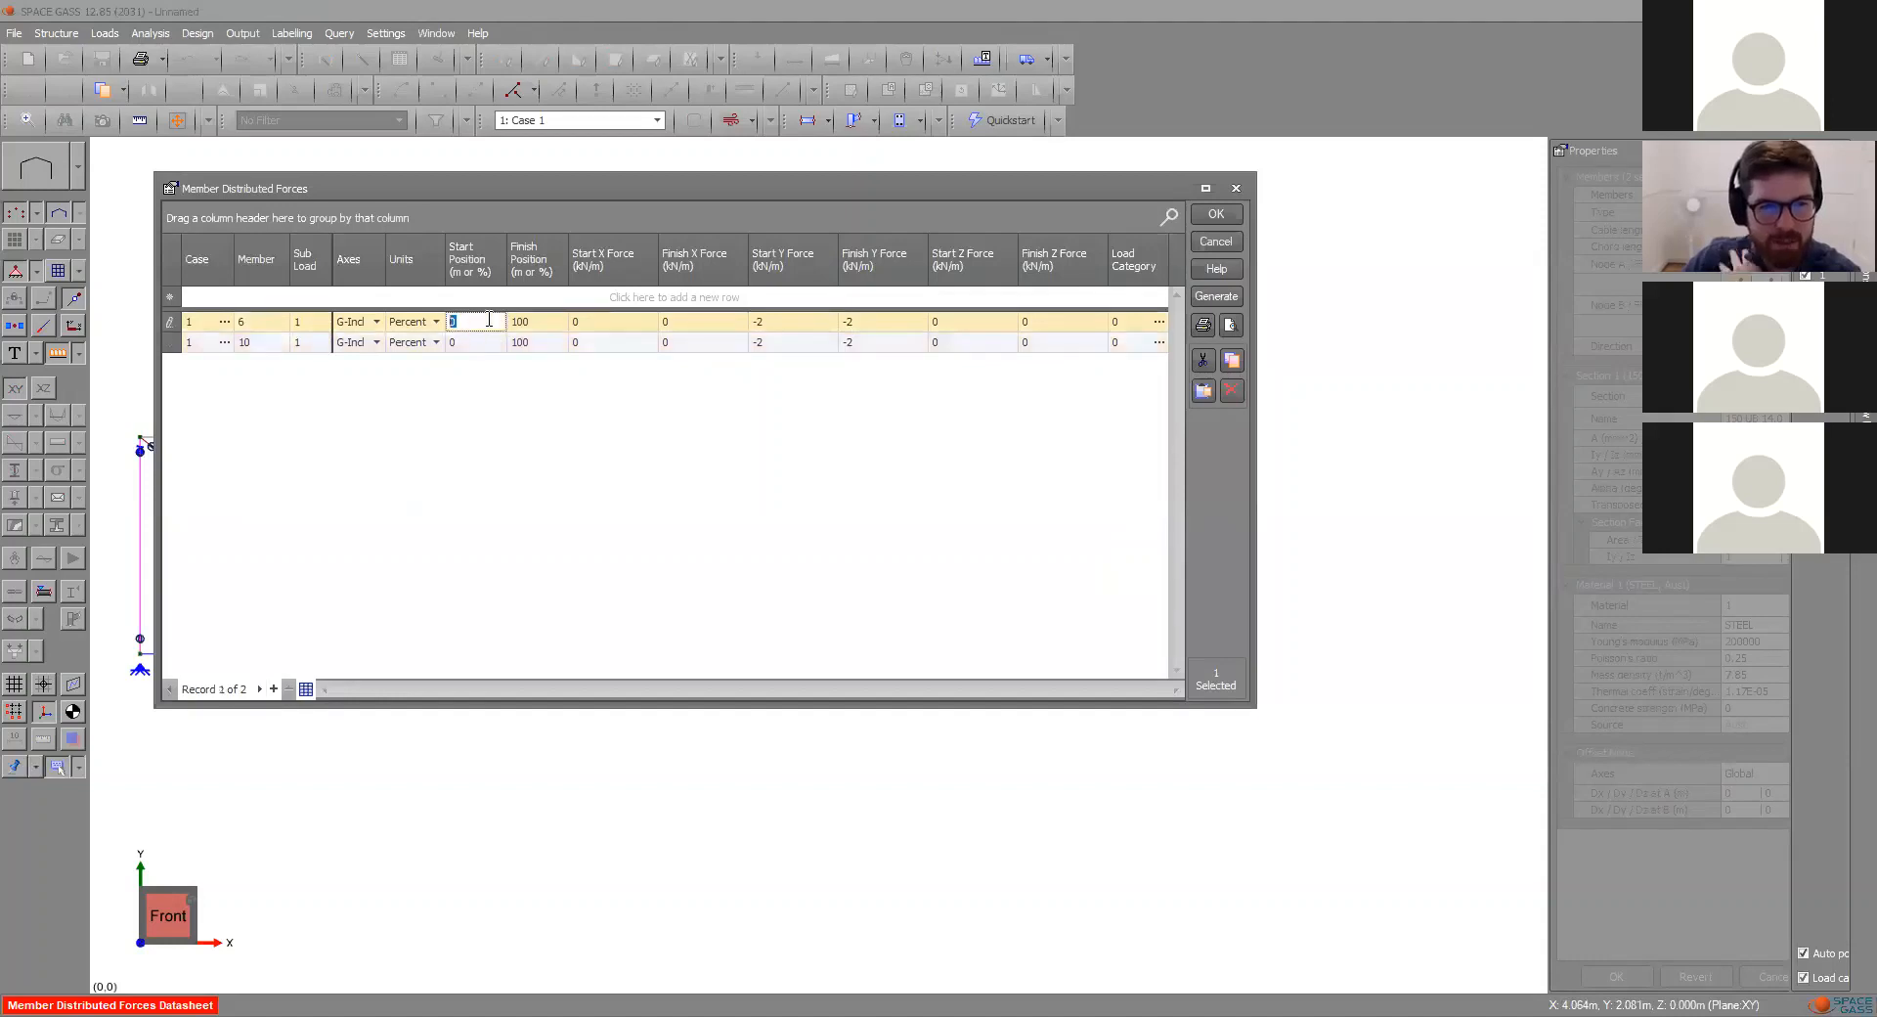
left_click(547, 321)
left_click(552, 345)
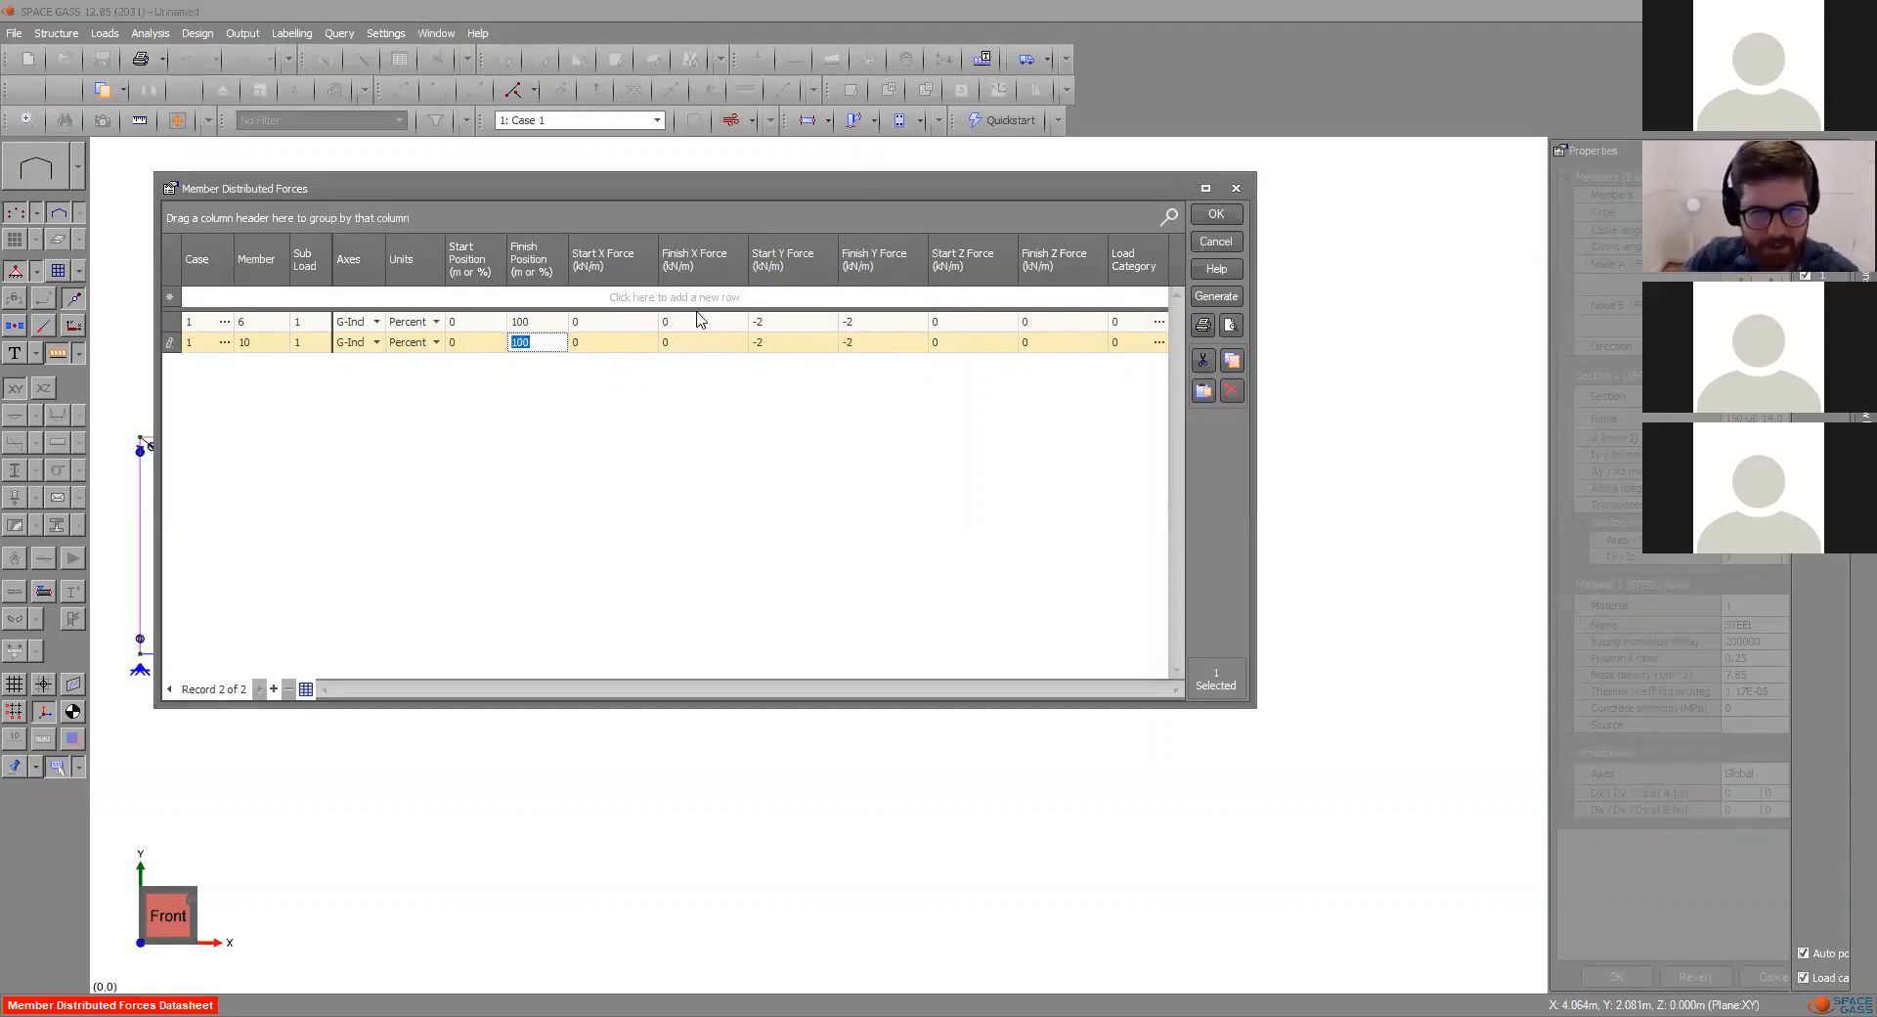
left_click(378, 323)
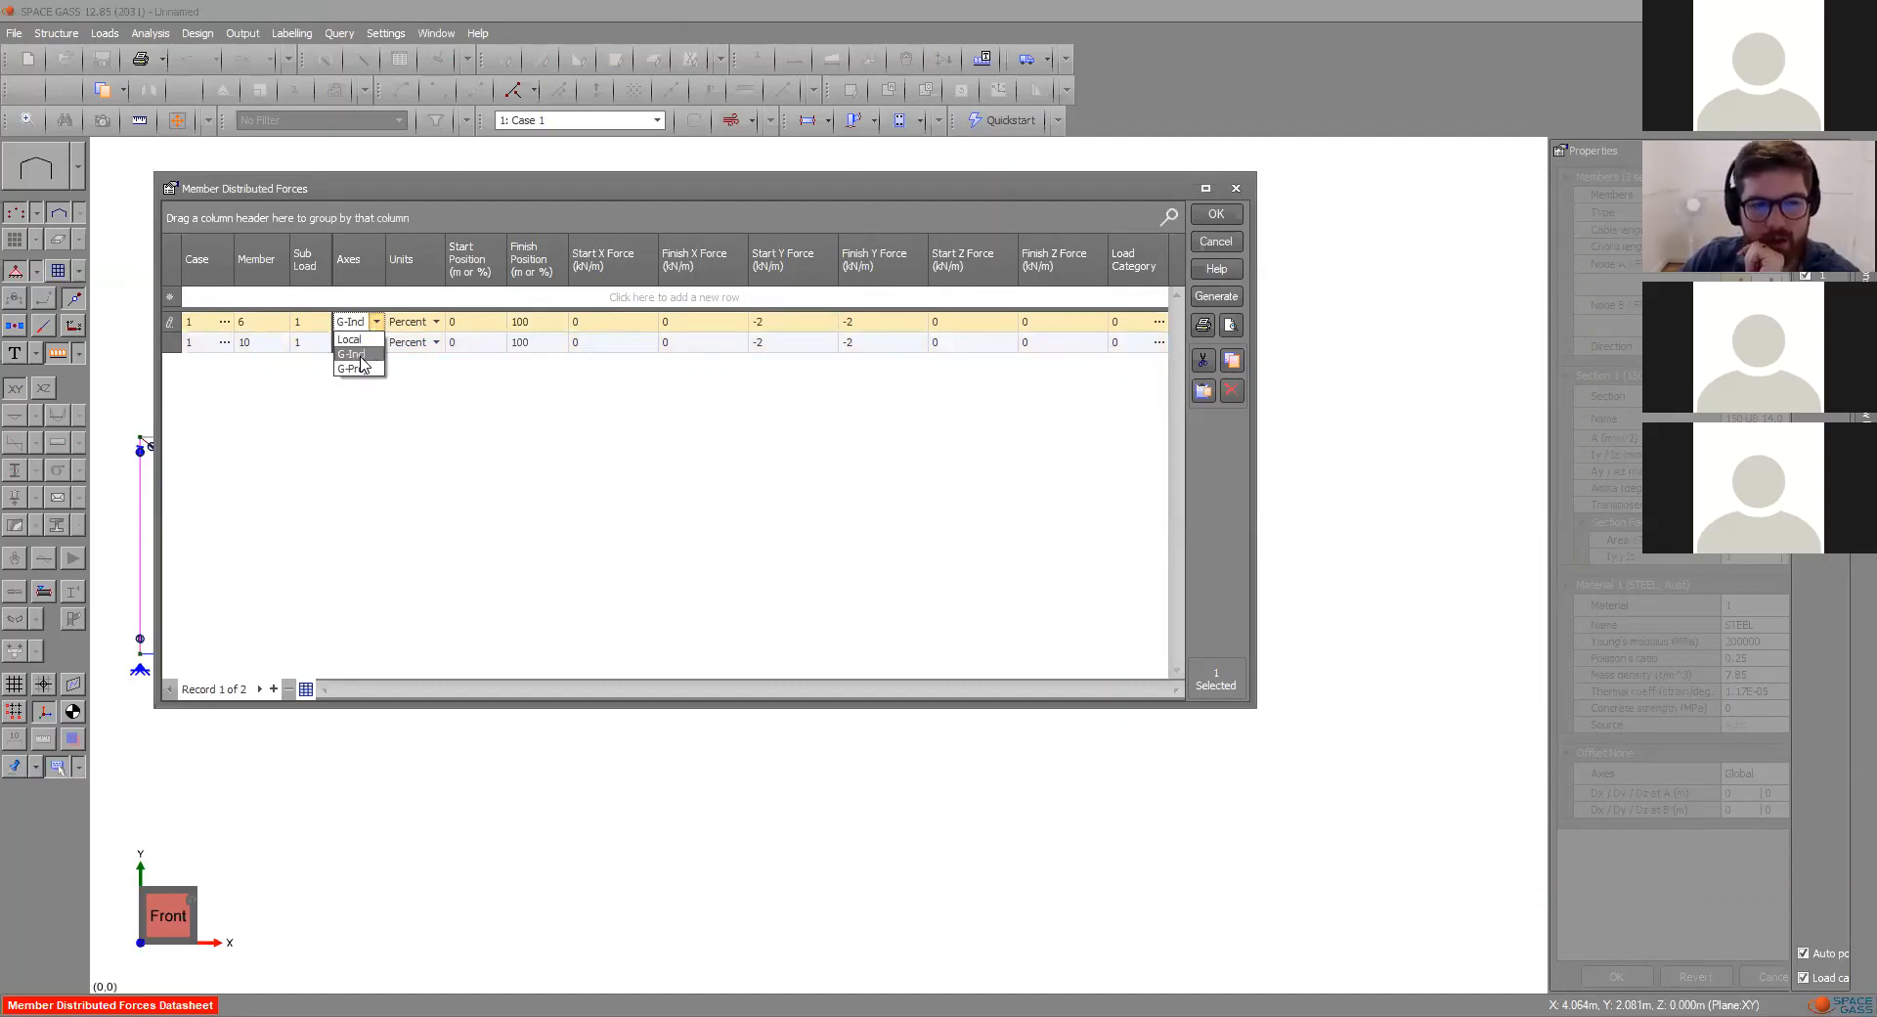
left_click(360, 356)
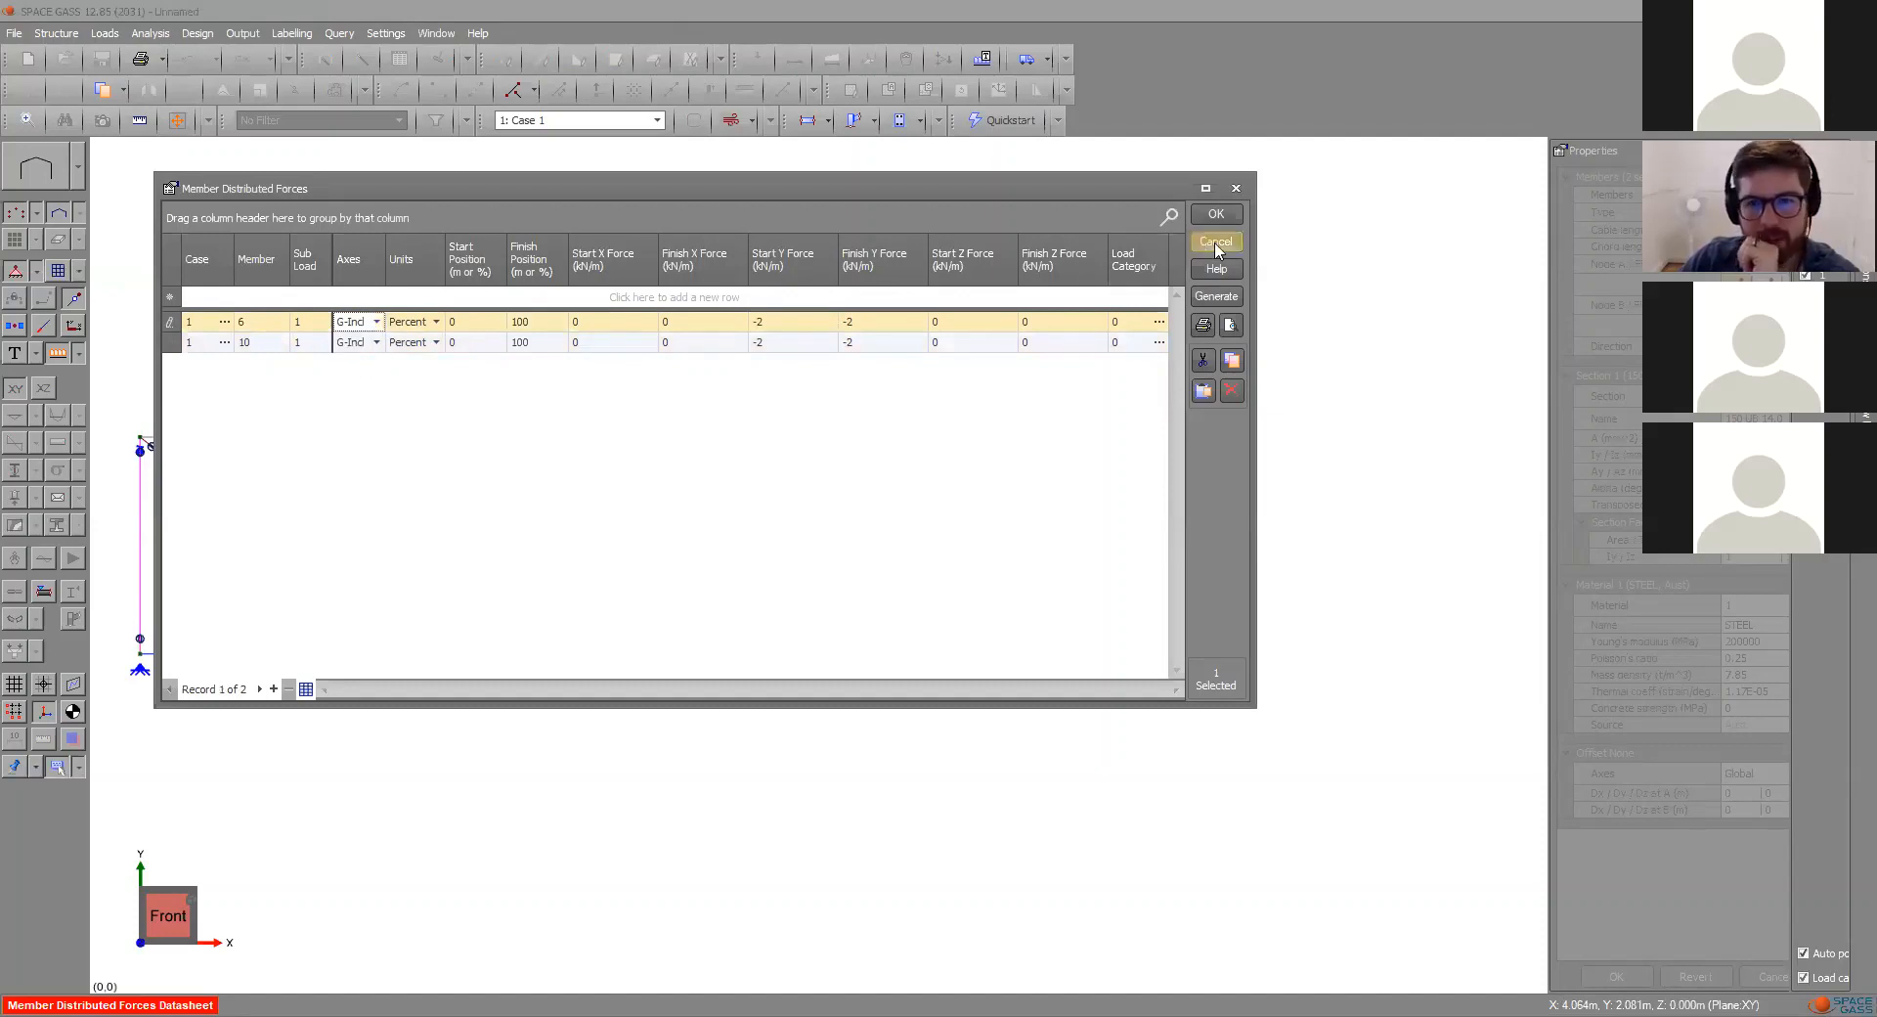
left_click(1230, 222)
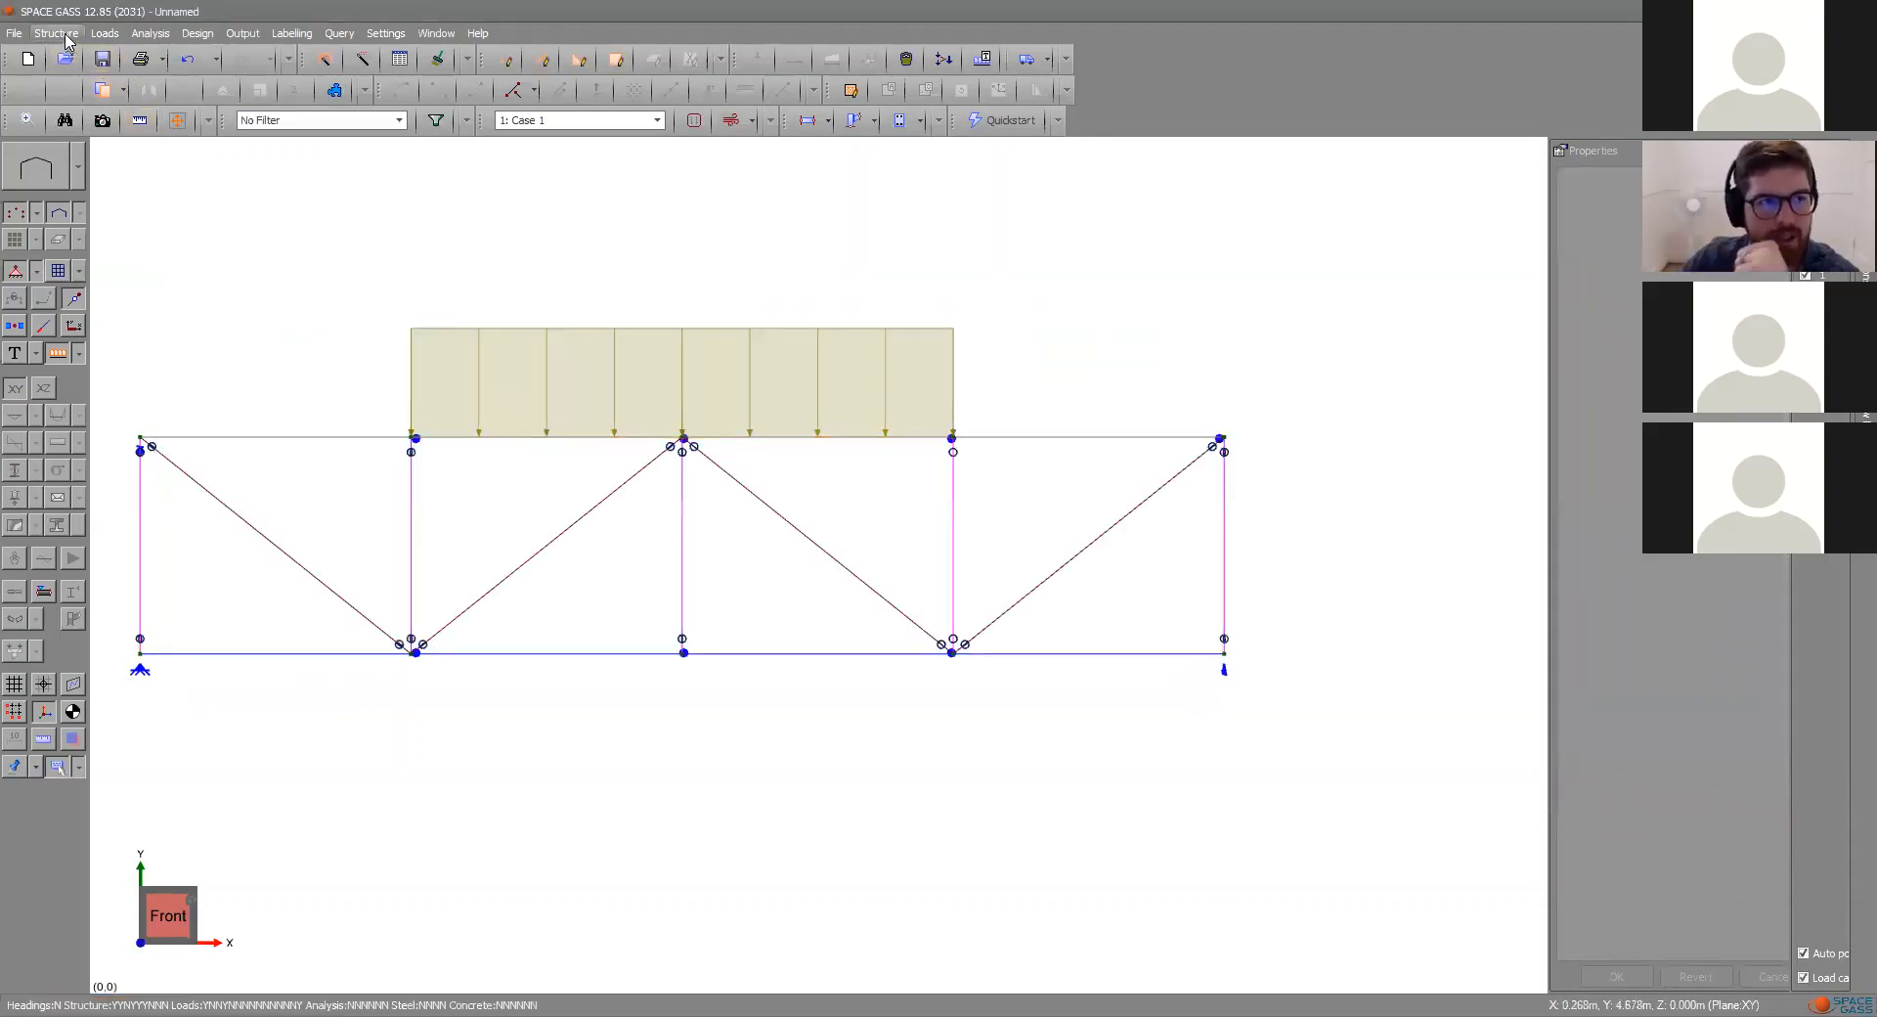
- Replace the entire job with a pinned portal frame of L 10 m, Hc 3 m and Hr 1 m, shown in wireframe
left_click(363, 59)
left_click(570, 509)
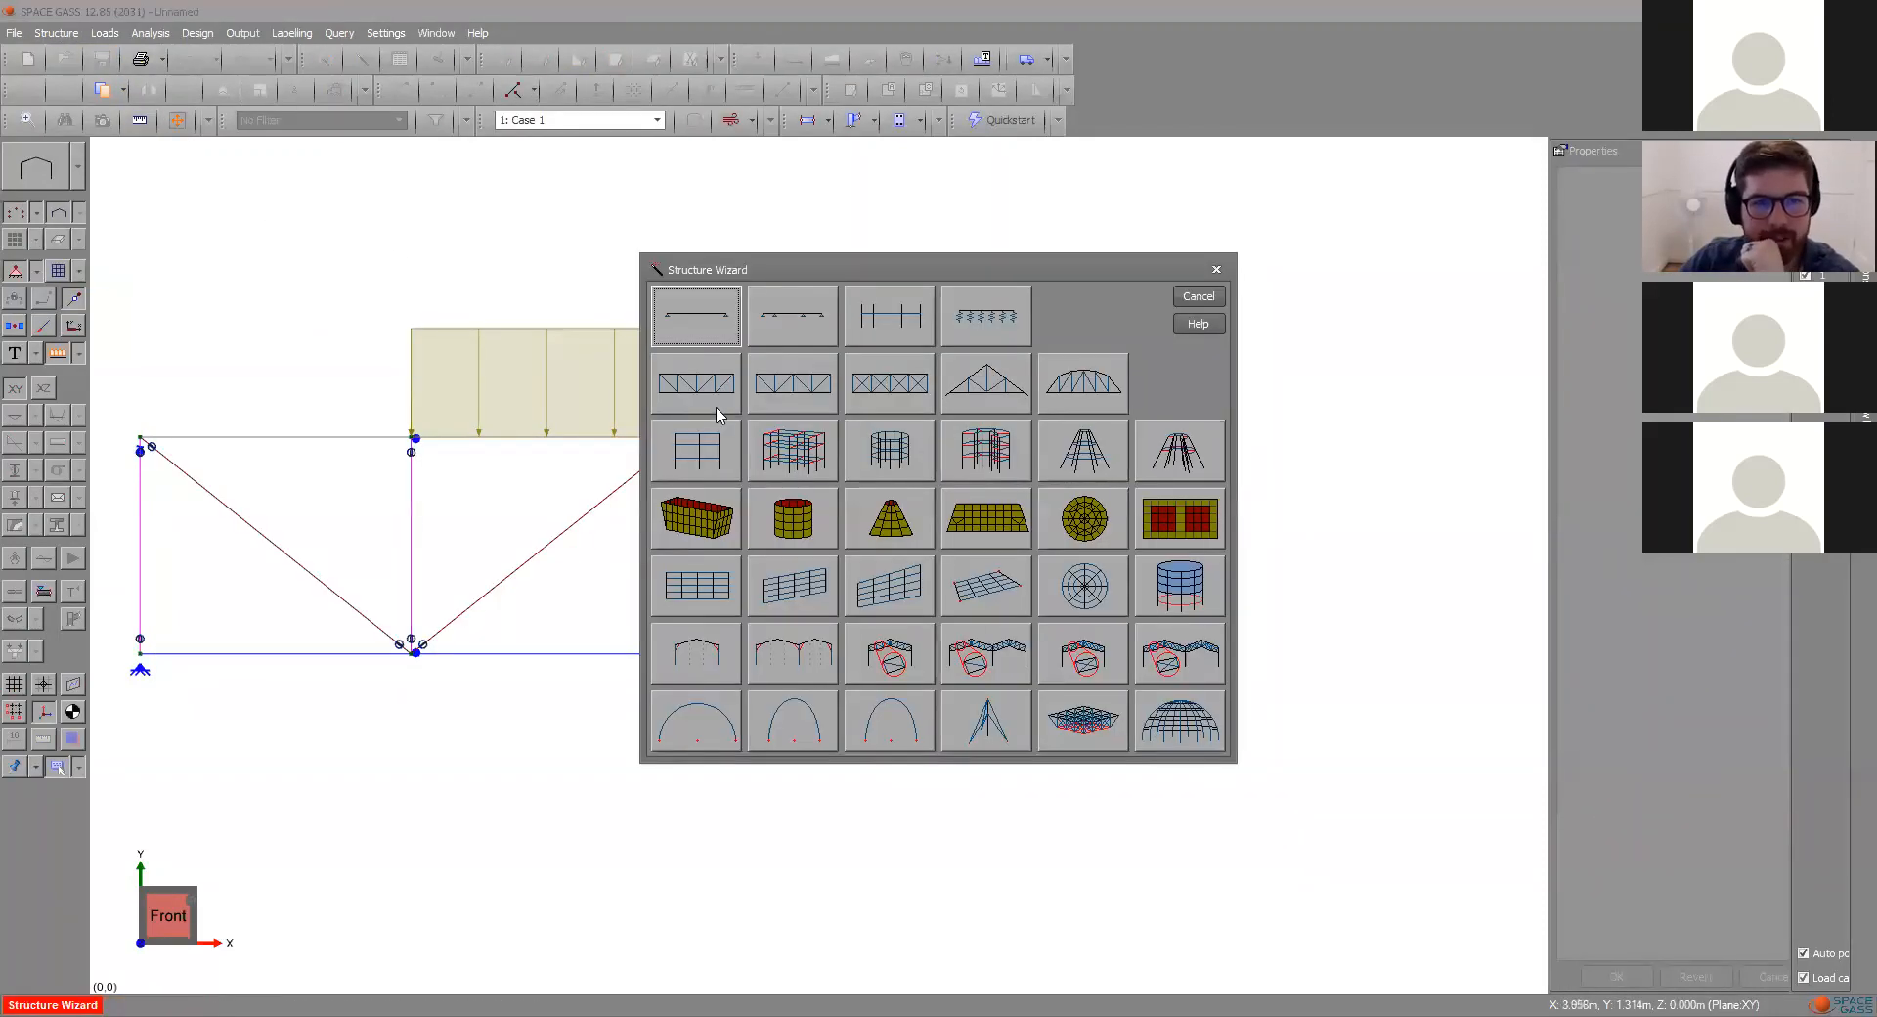
key("Return")
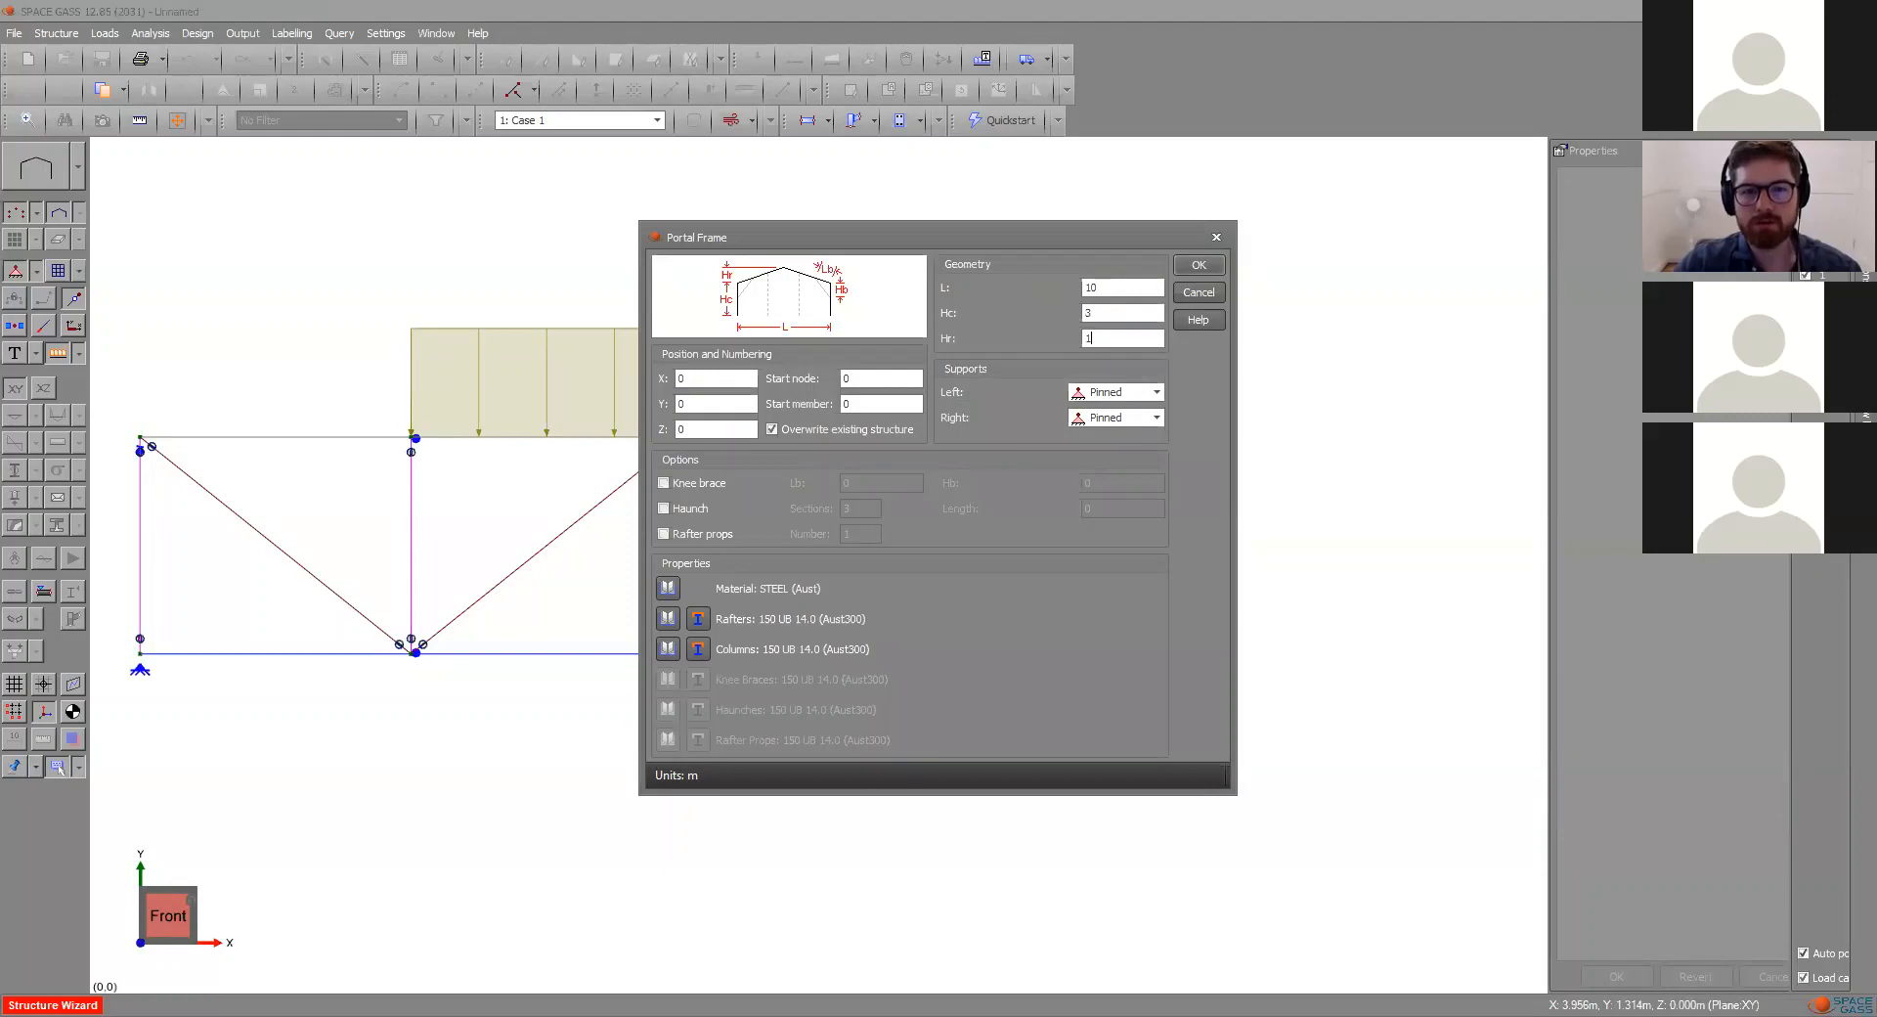
key("Return")
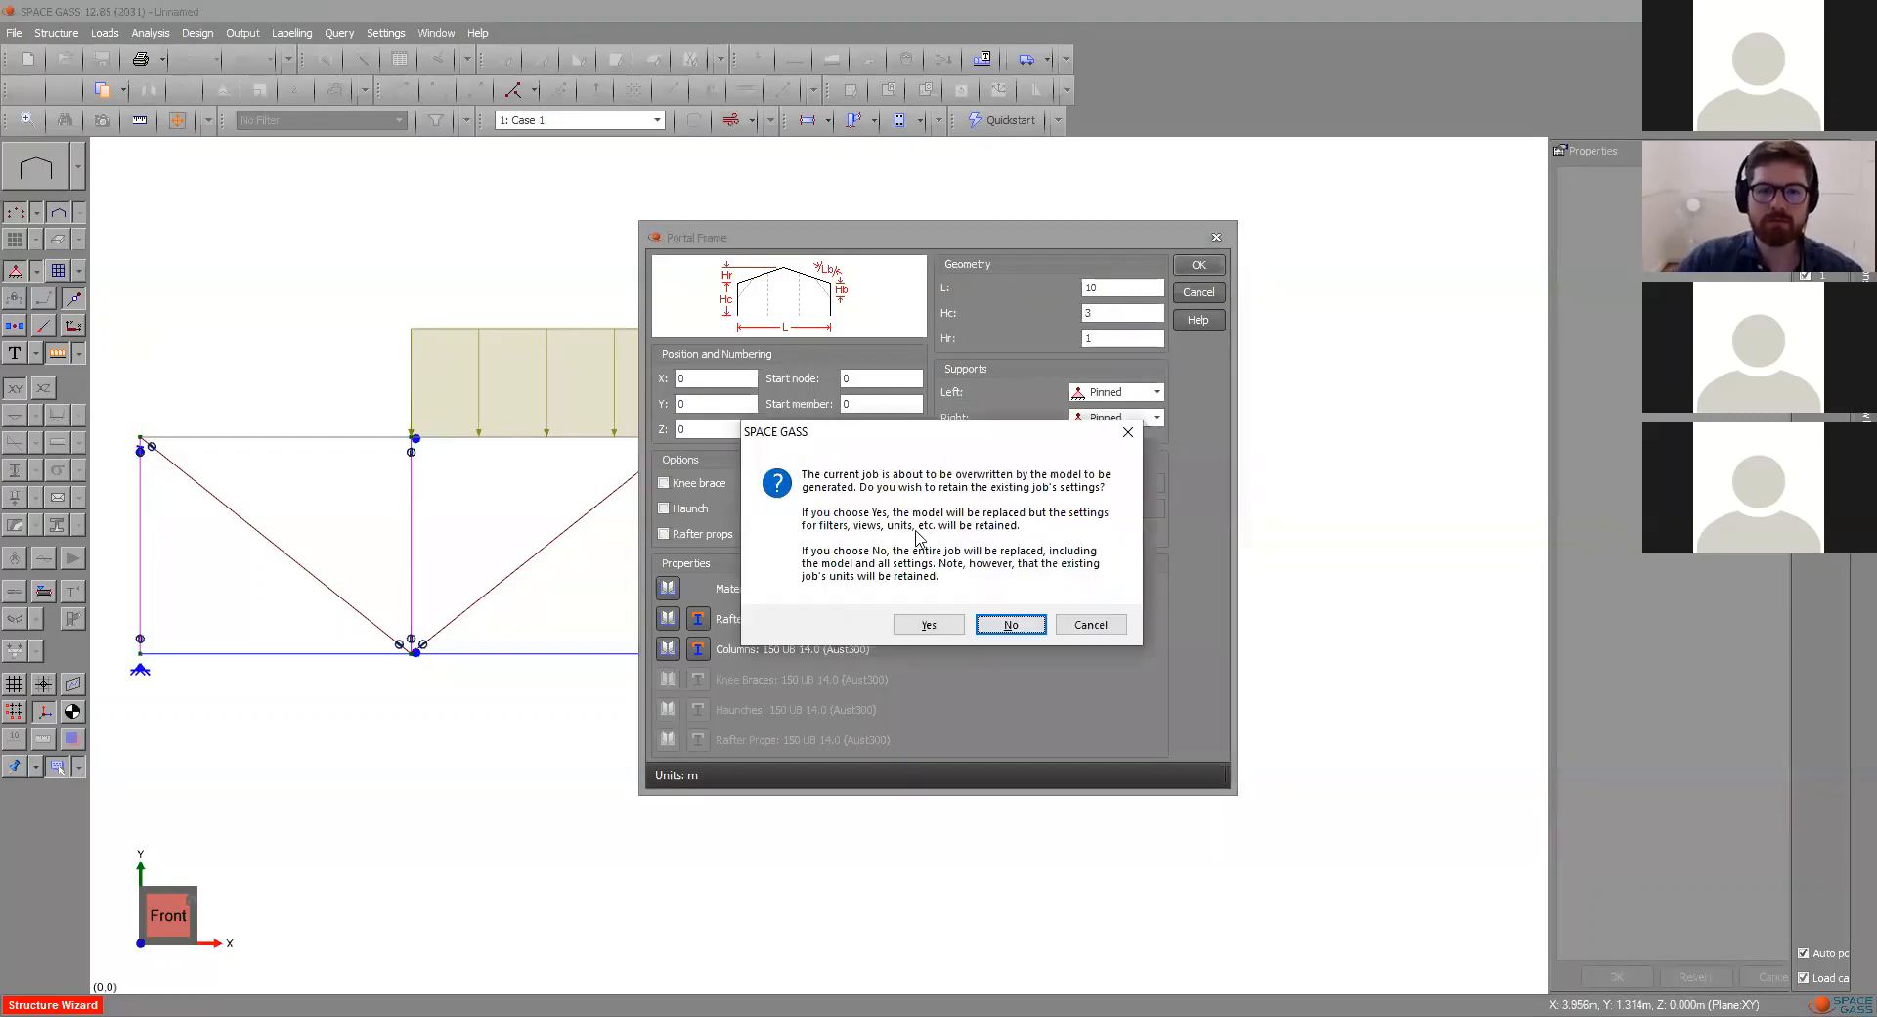
left_click(1009, 624)
left_click(78, 166)
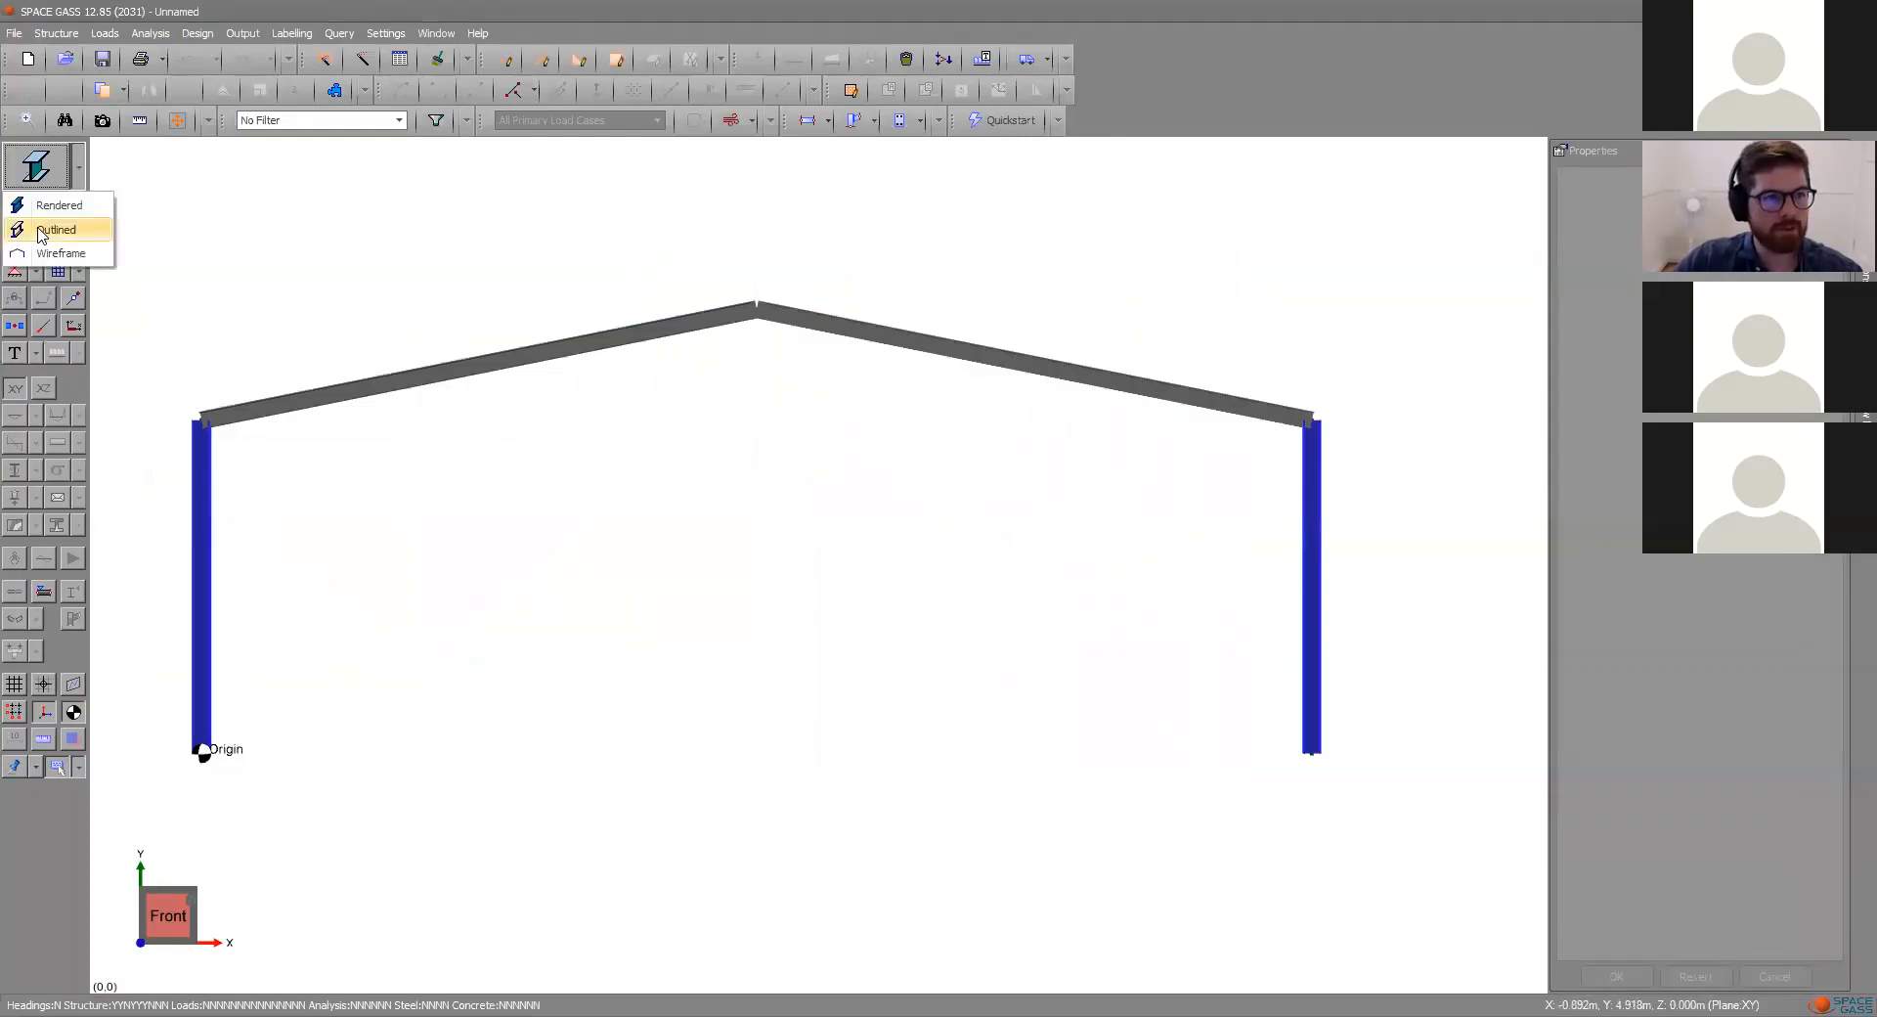
left_click(49, 254)
- Apply a distributed load with start and finish Y forces of -2 kN/m to the left rafter in load case 1, leaving the case untitled
left_click(381, 385)
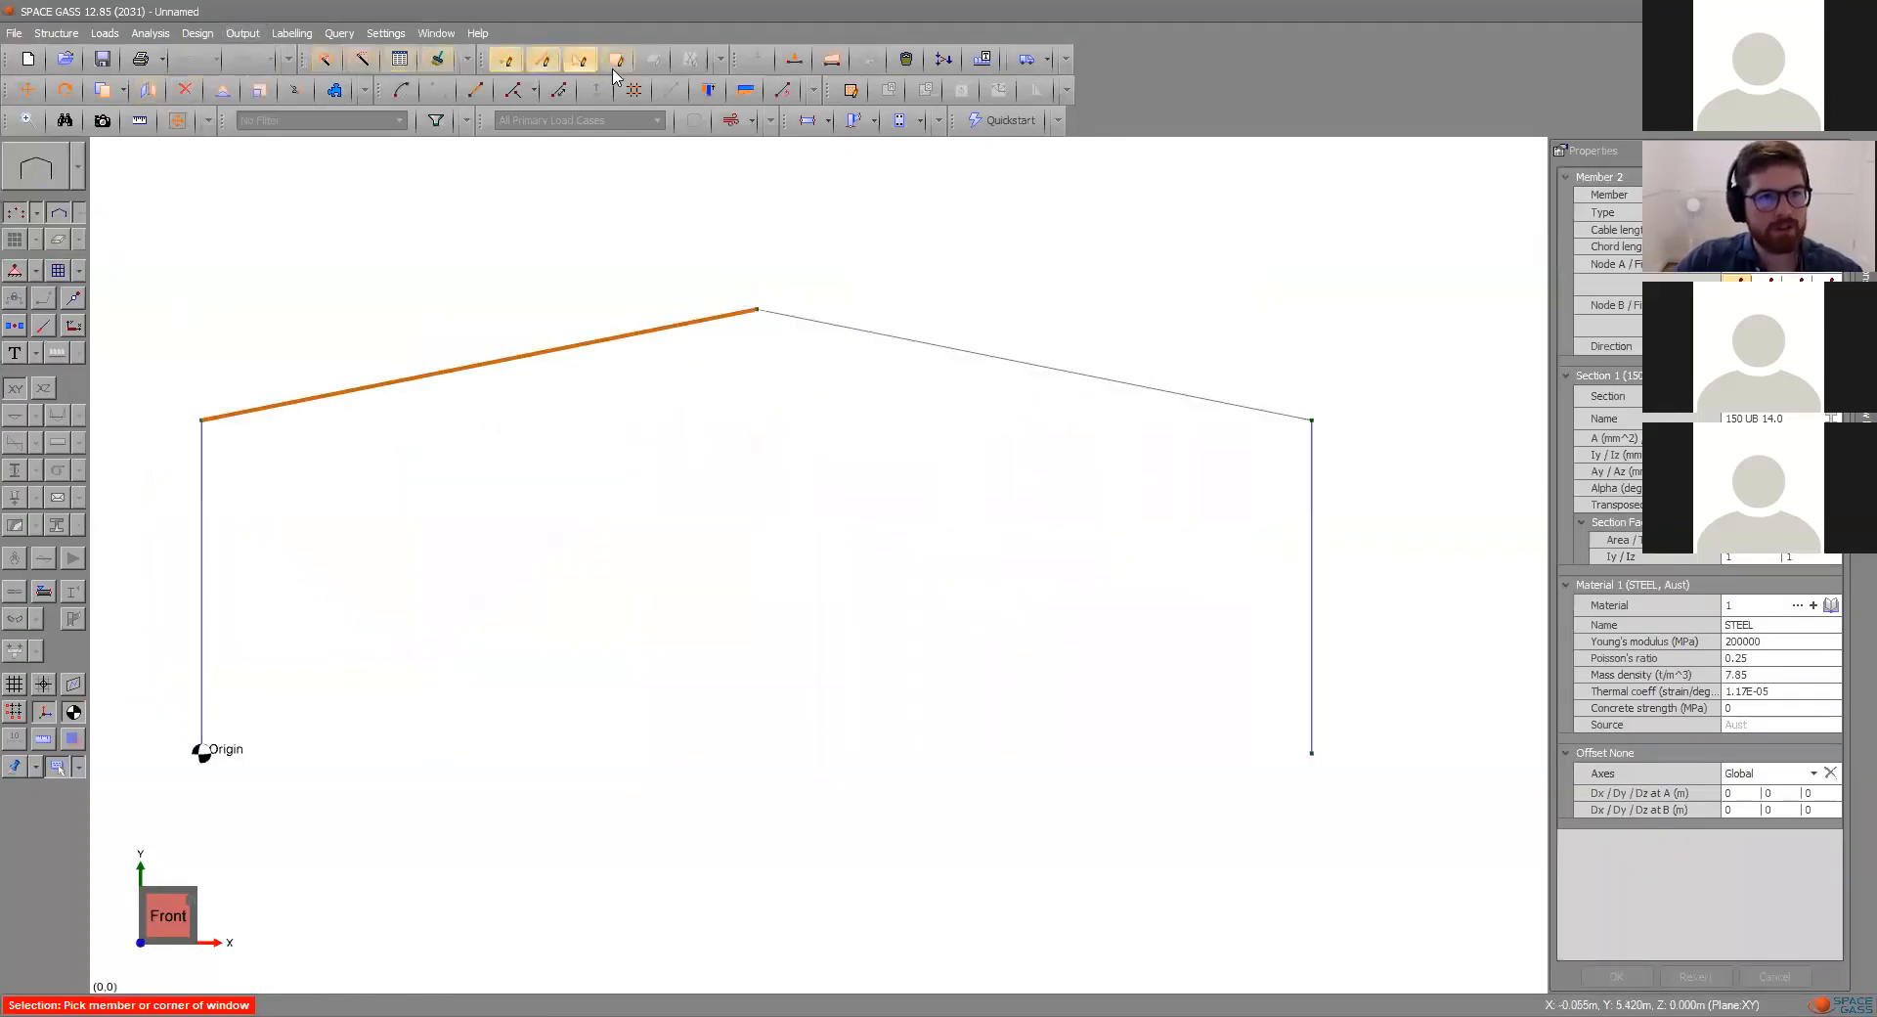
left_click(832, 60)
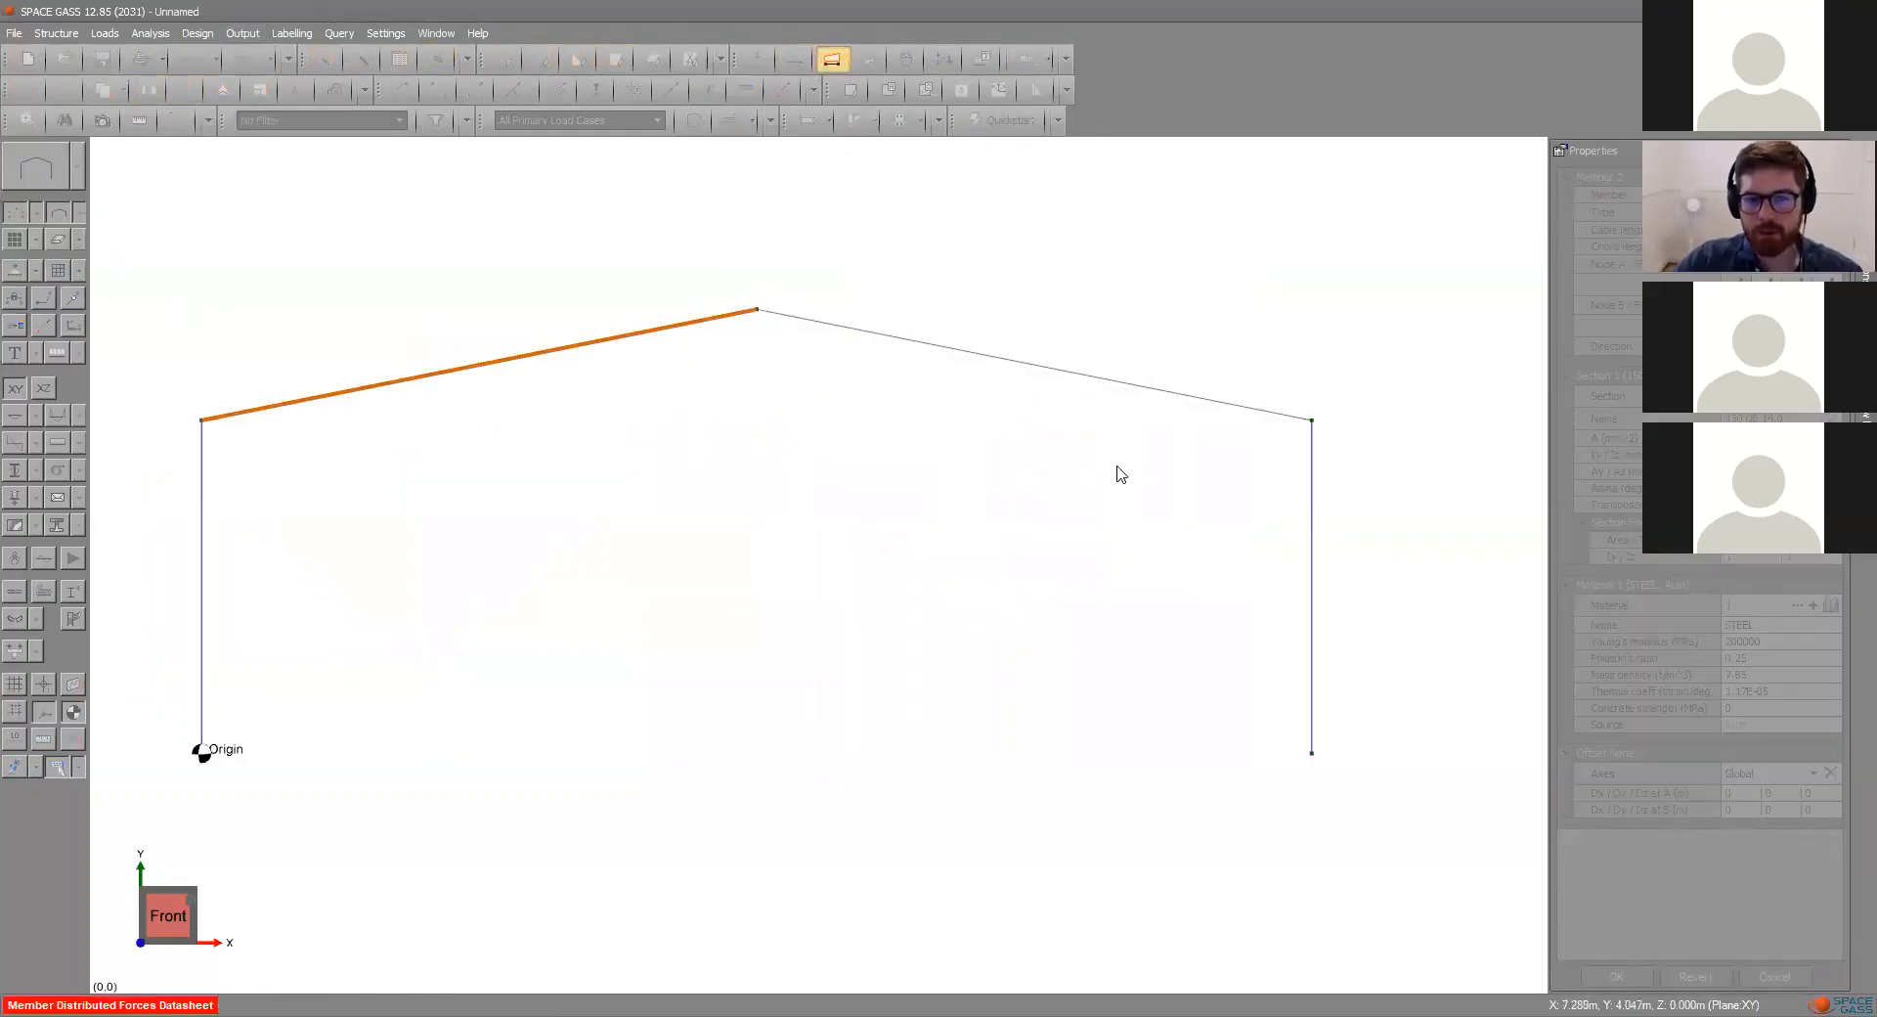
key("Return")
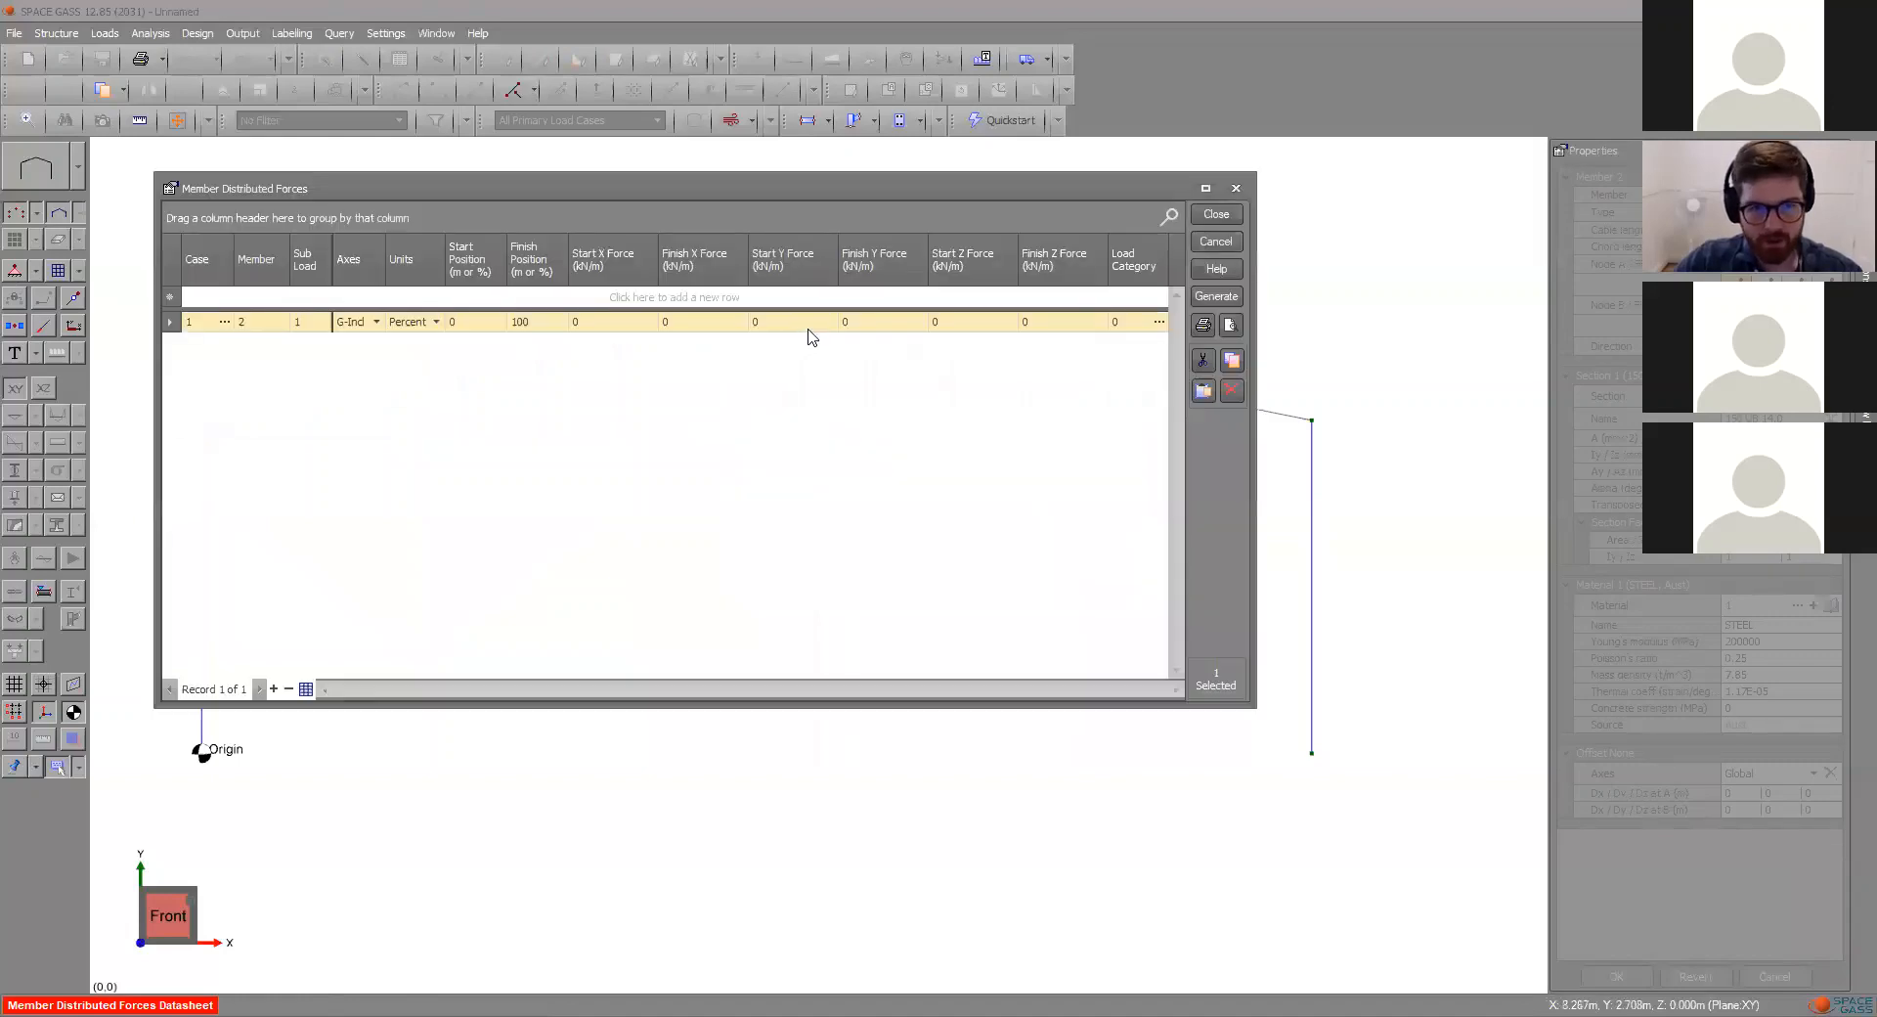
left_click(809, 323)
type("-2")
key("Tab")
type("-2")
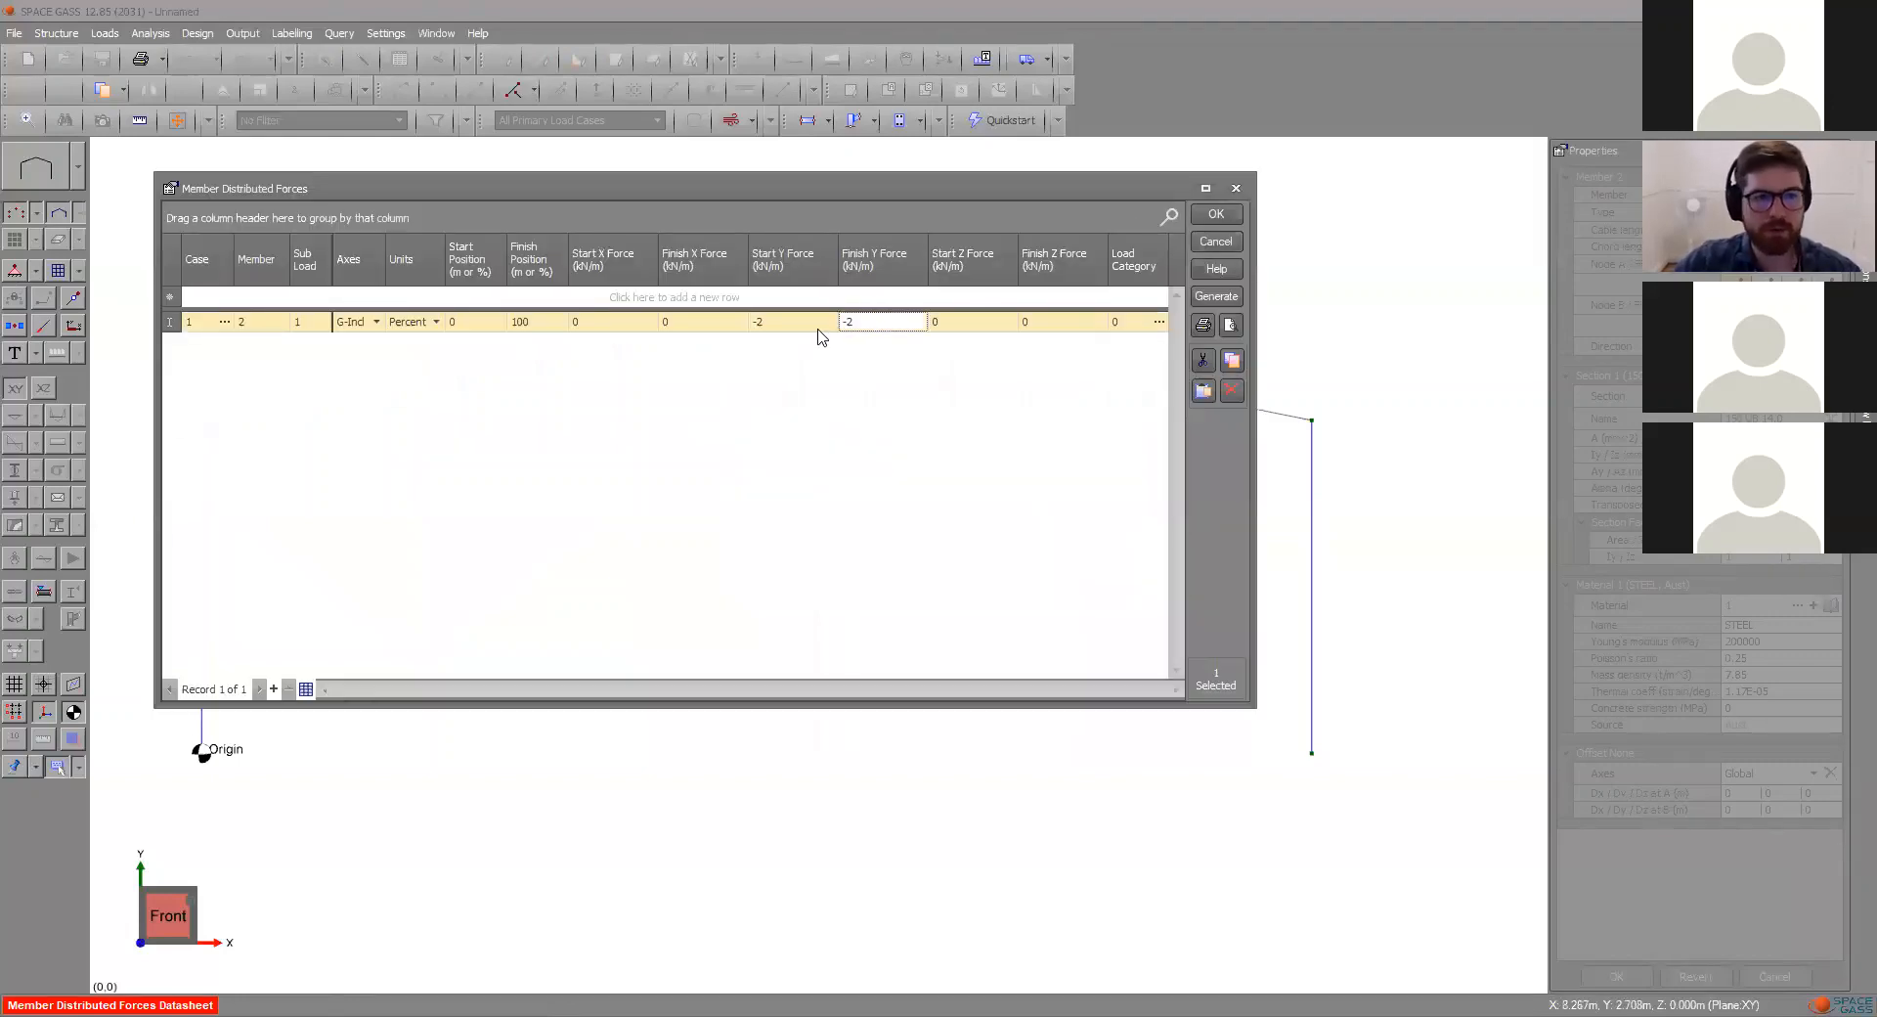
left_click(1212, 217)
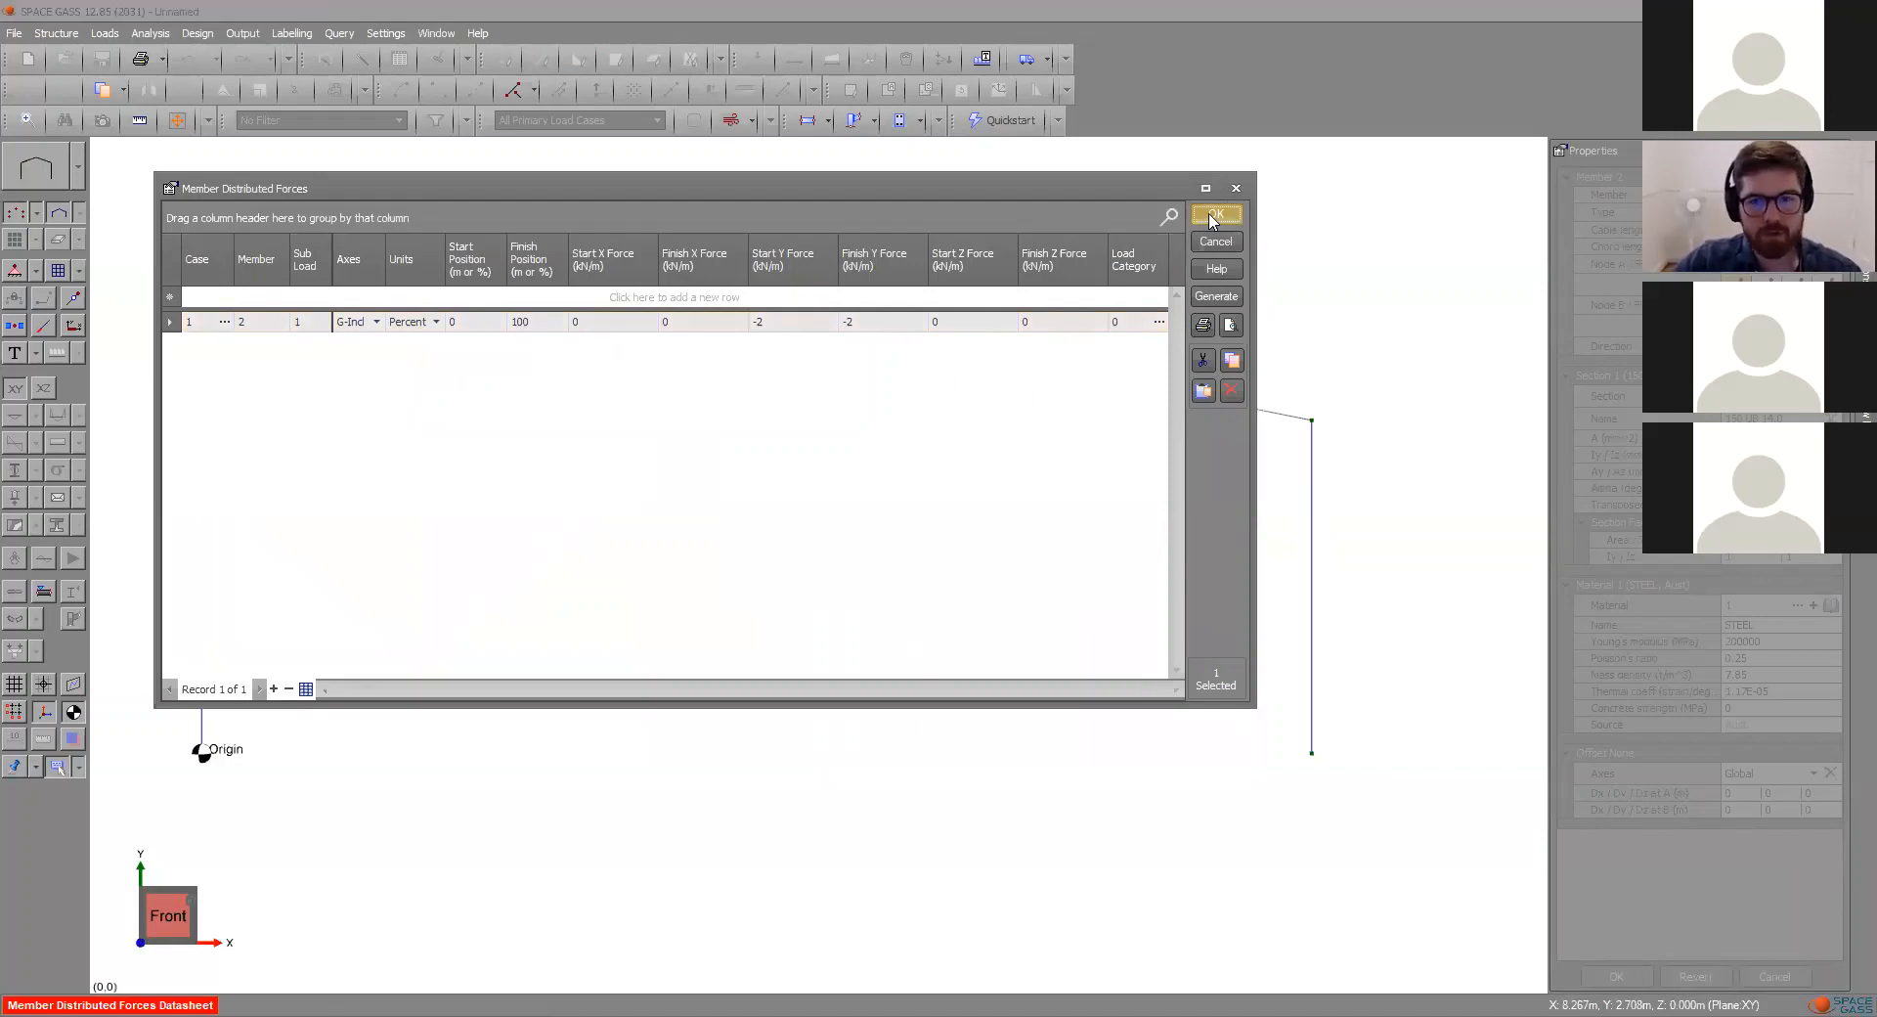
left_click(1118, 447)
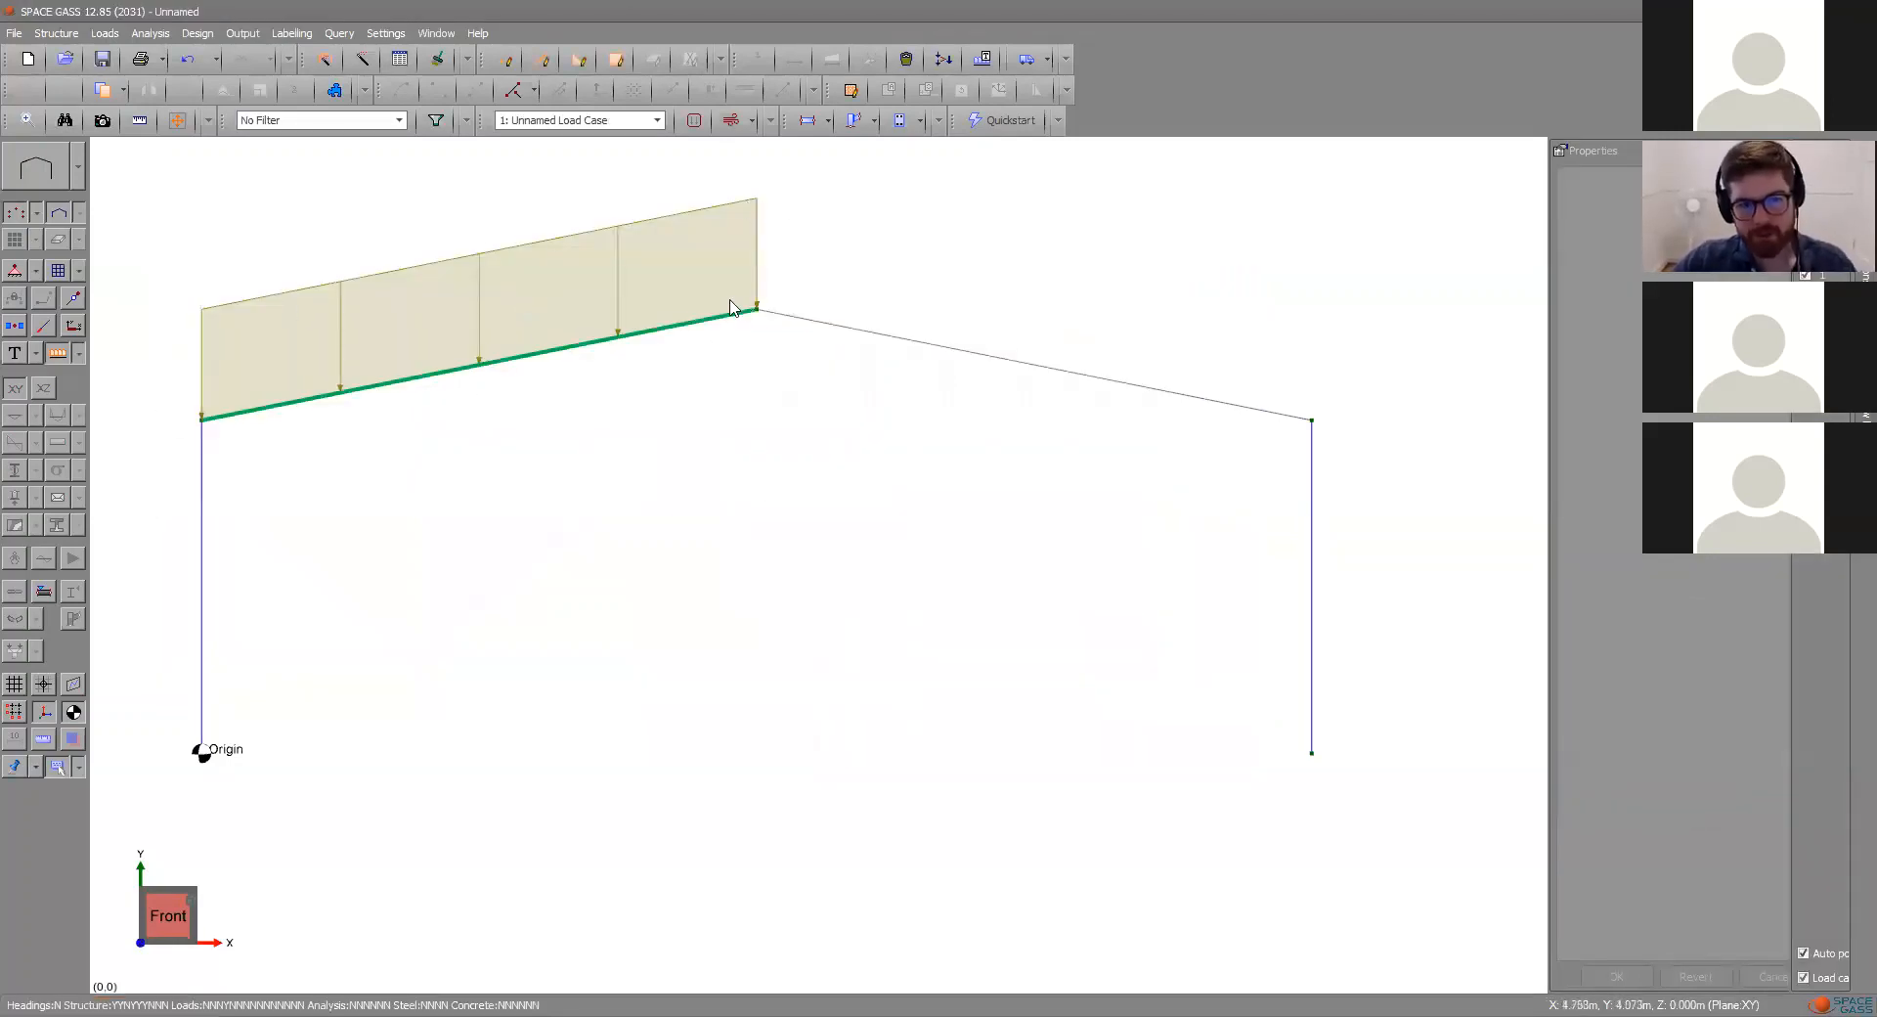
- Change the axes of the left rafter's distributed load to Local, leaving the load case title blank
left_click(498, 359)
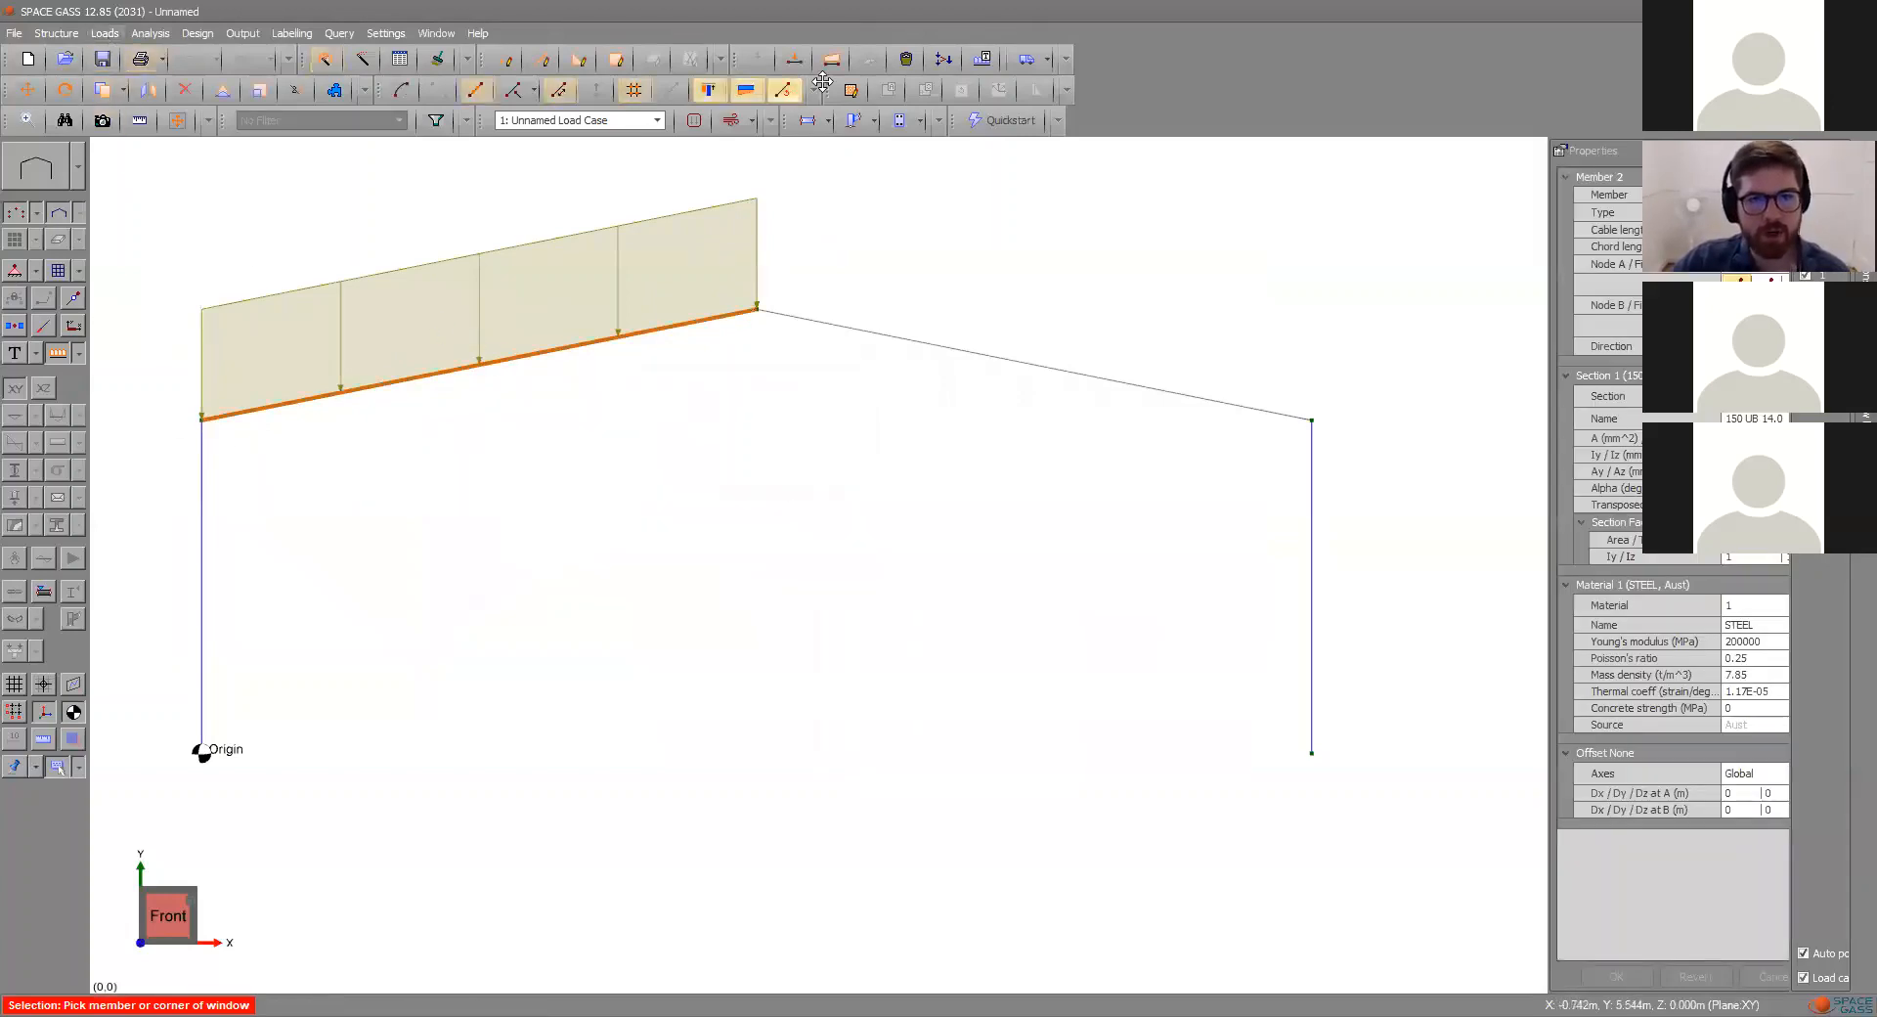
left_click(831, 59)
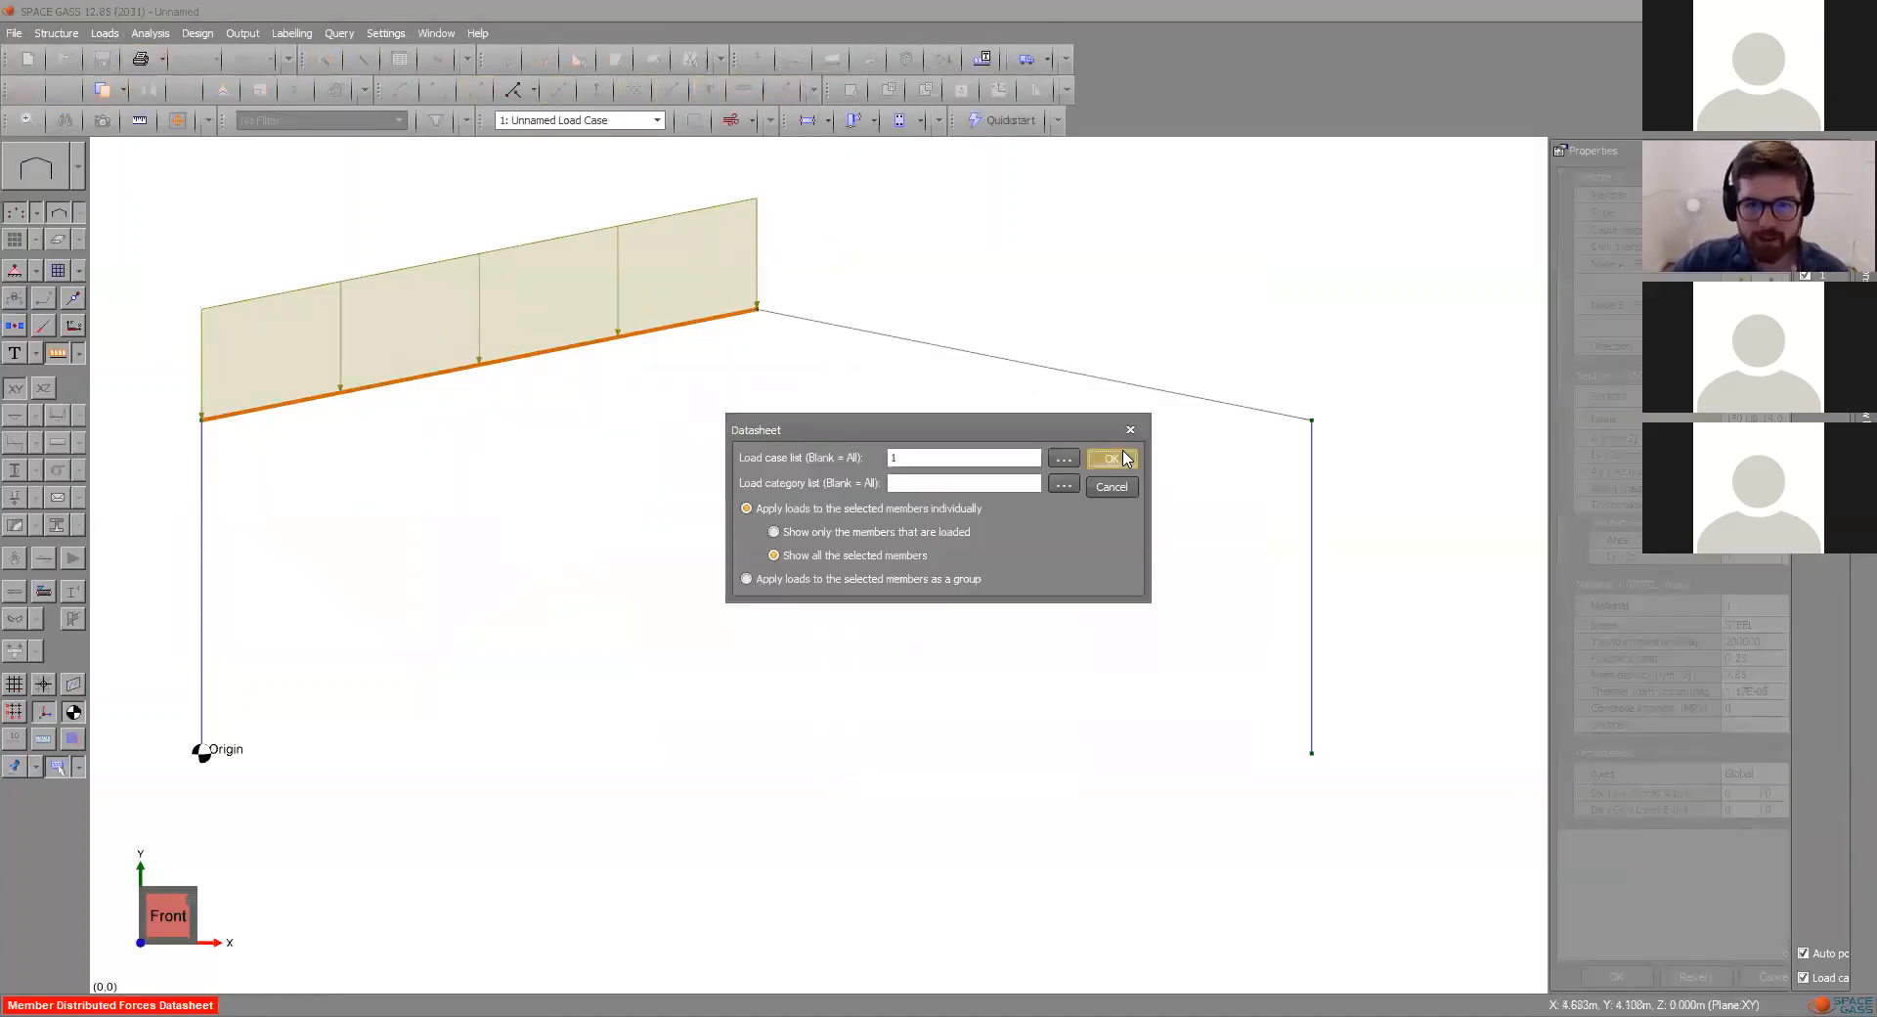
left_click(378, 321)
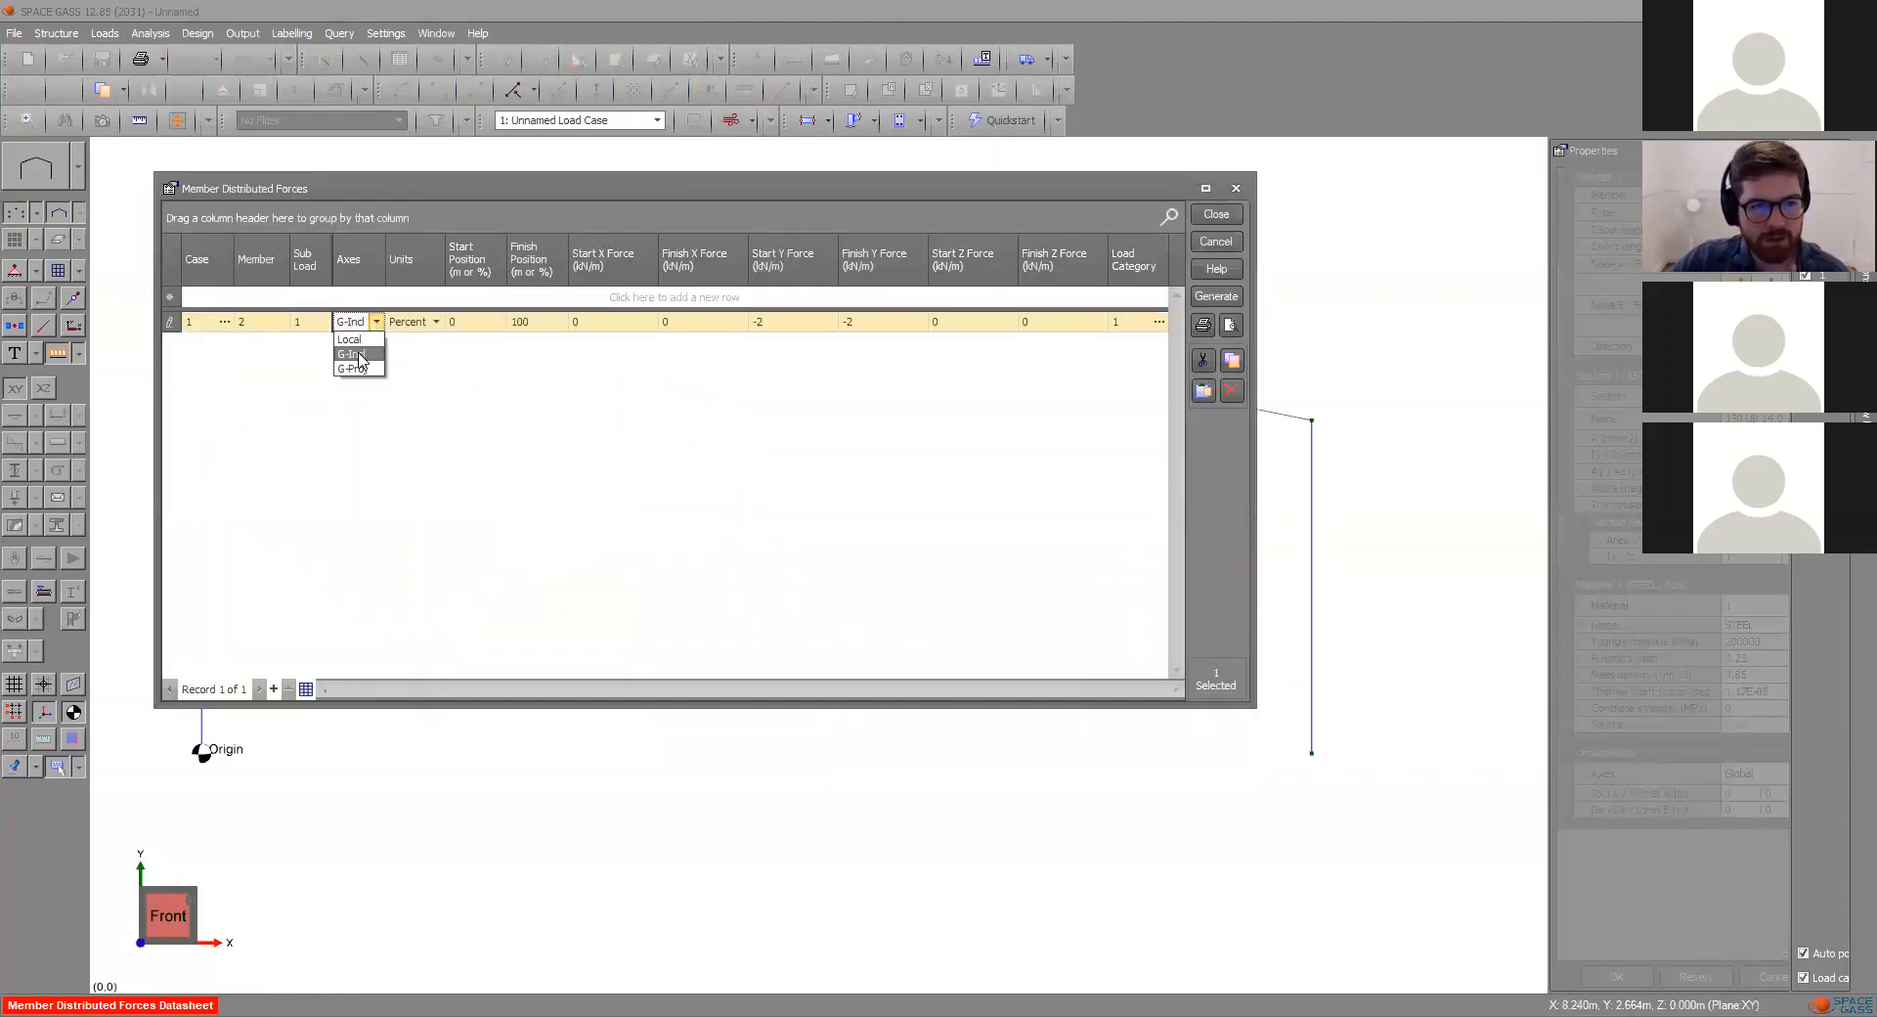
left_click(359, 338)
left_click(1213, 216)
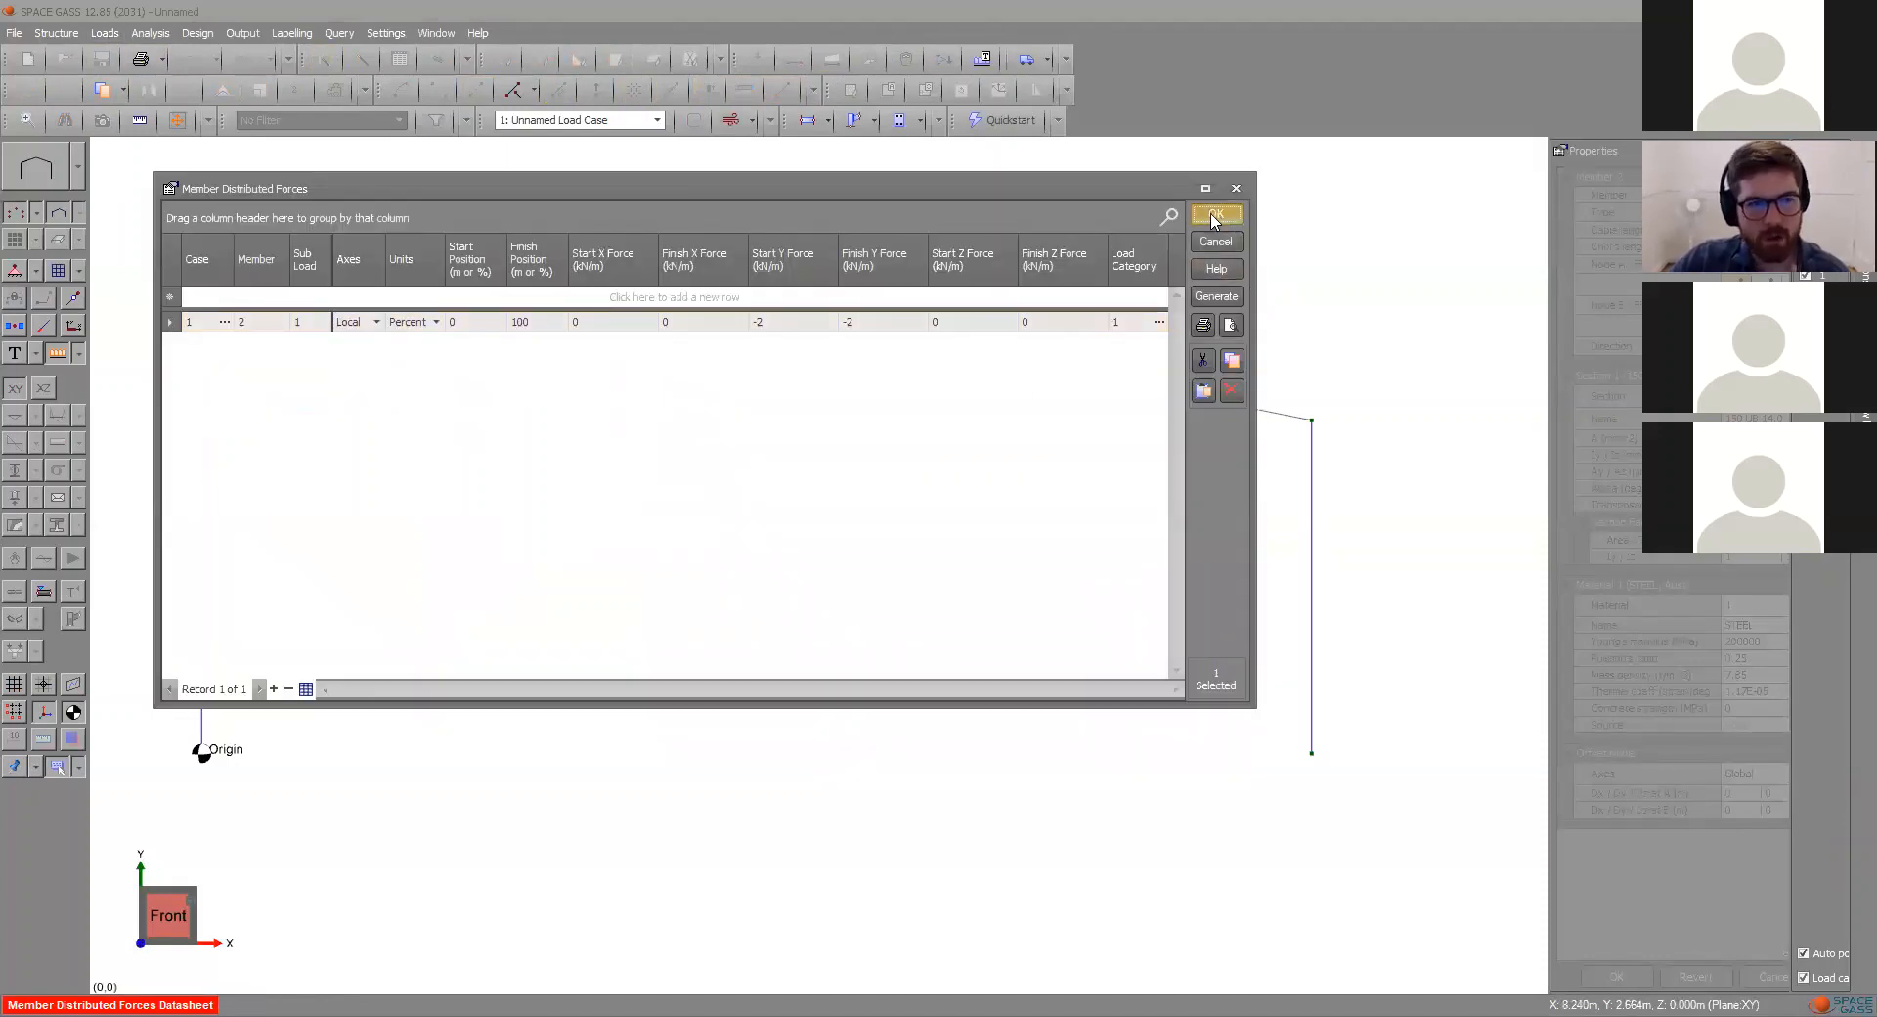
left_click(1213, 216)
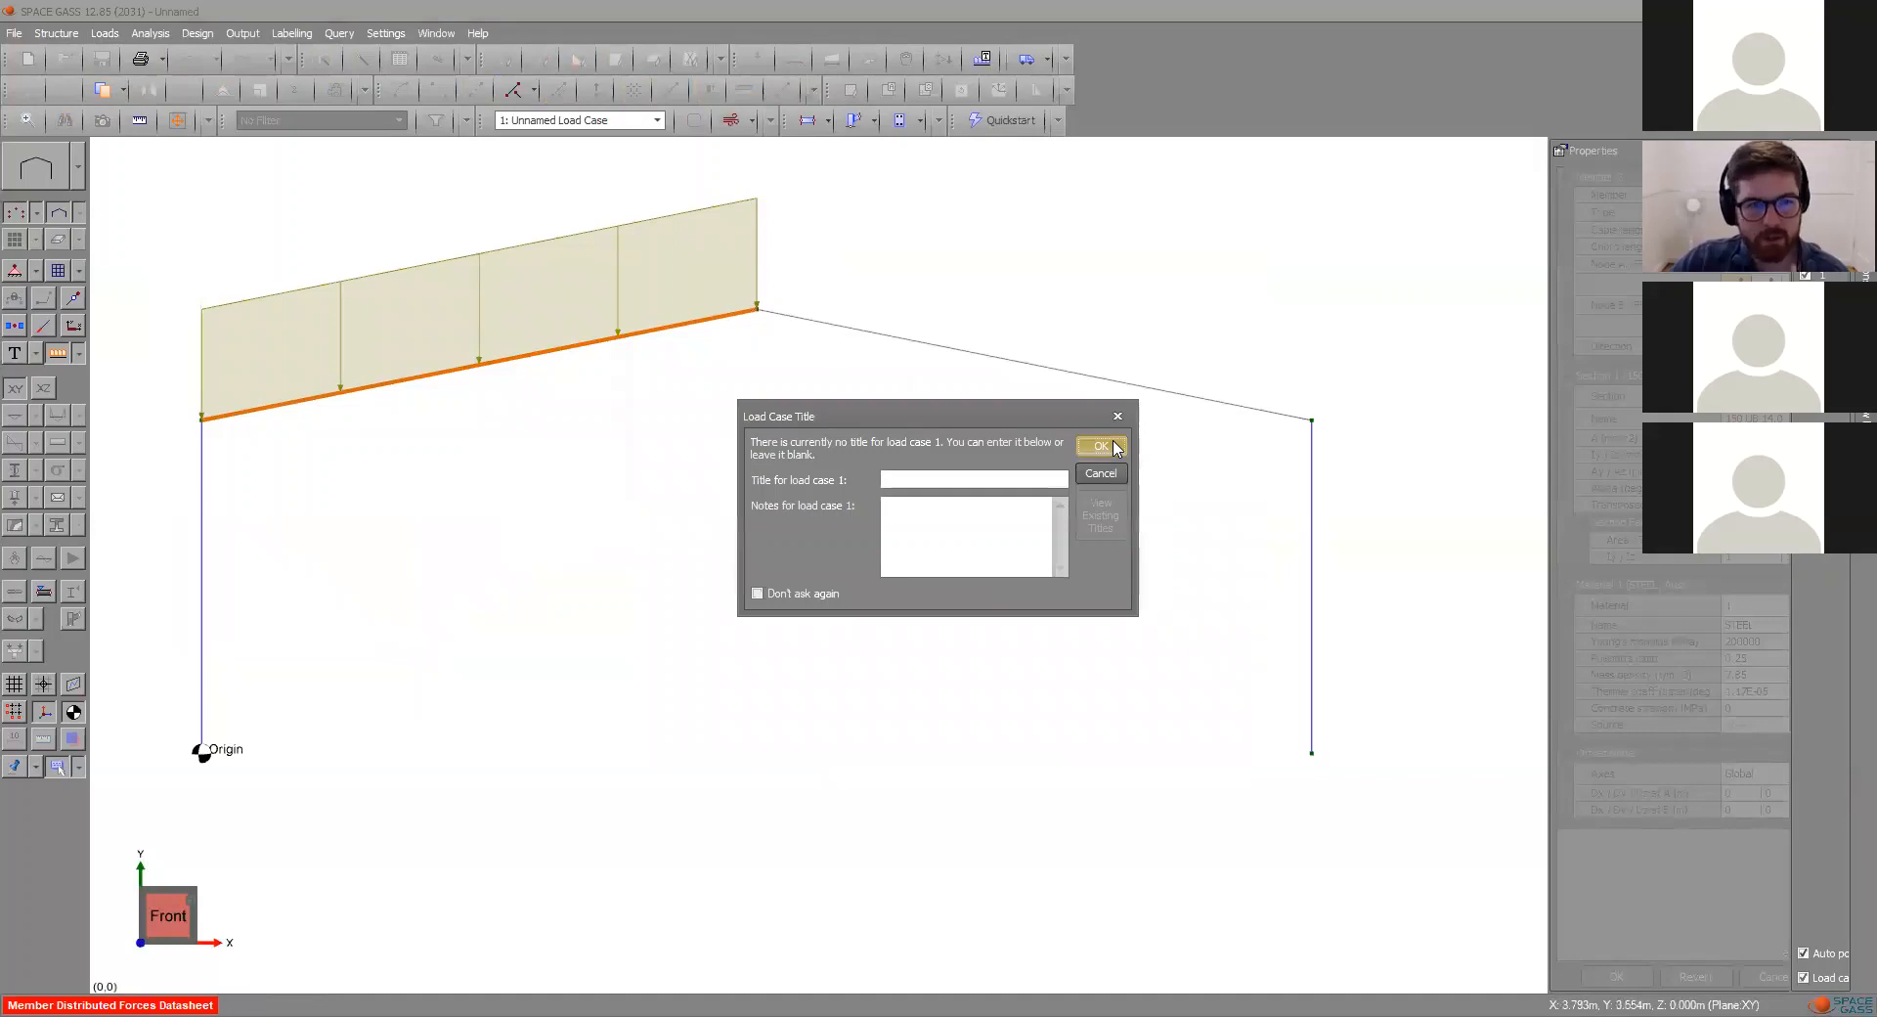
left_click(1115, 447)
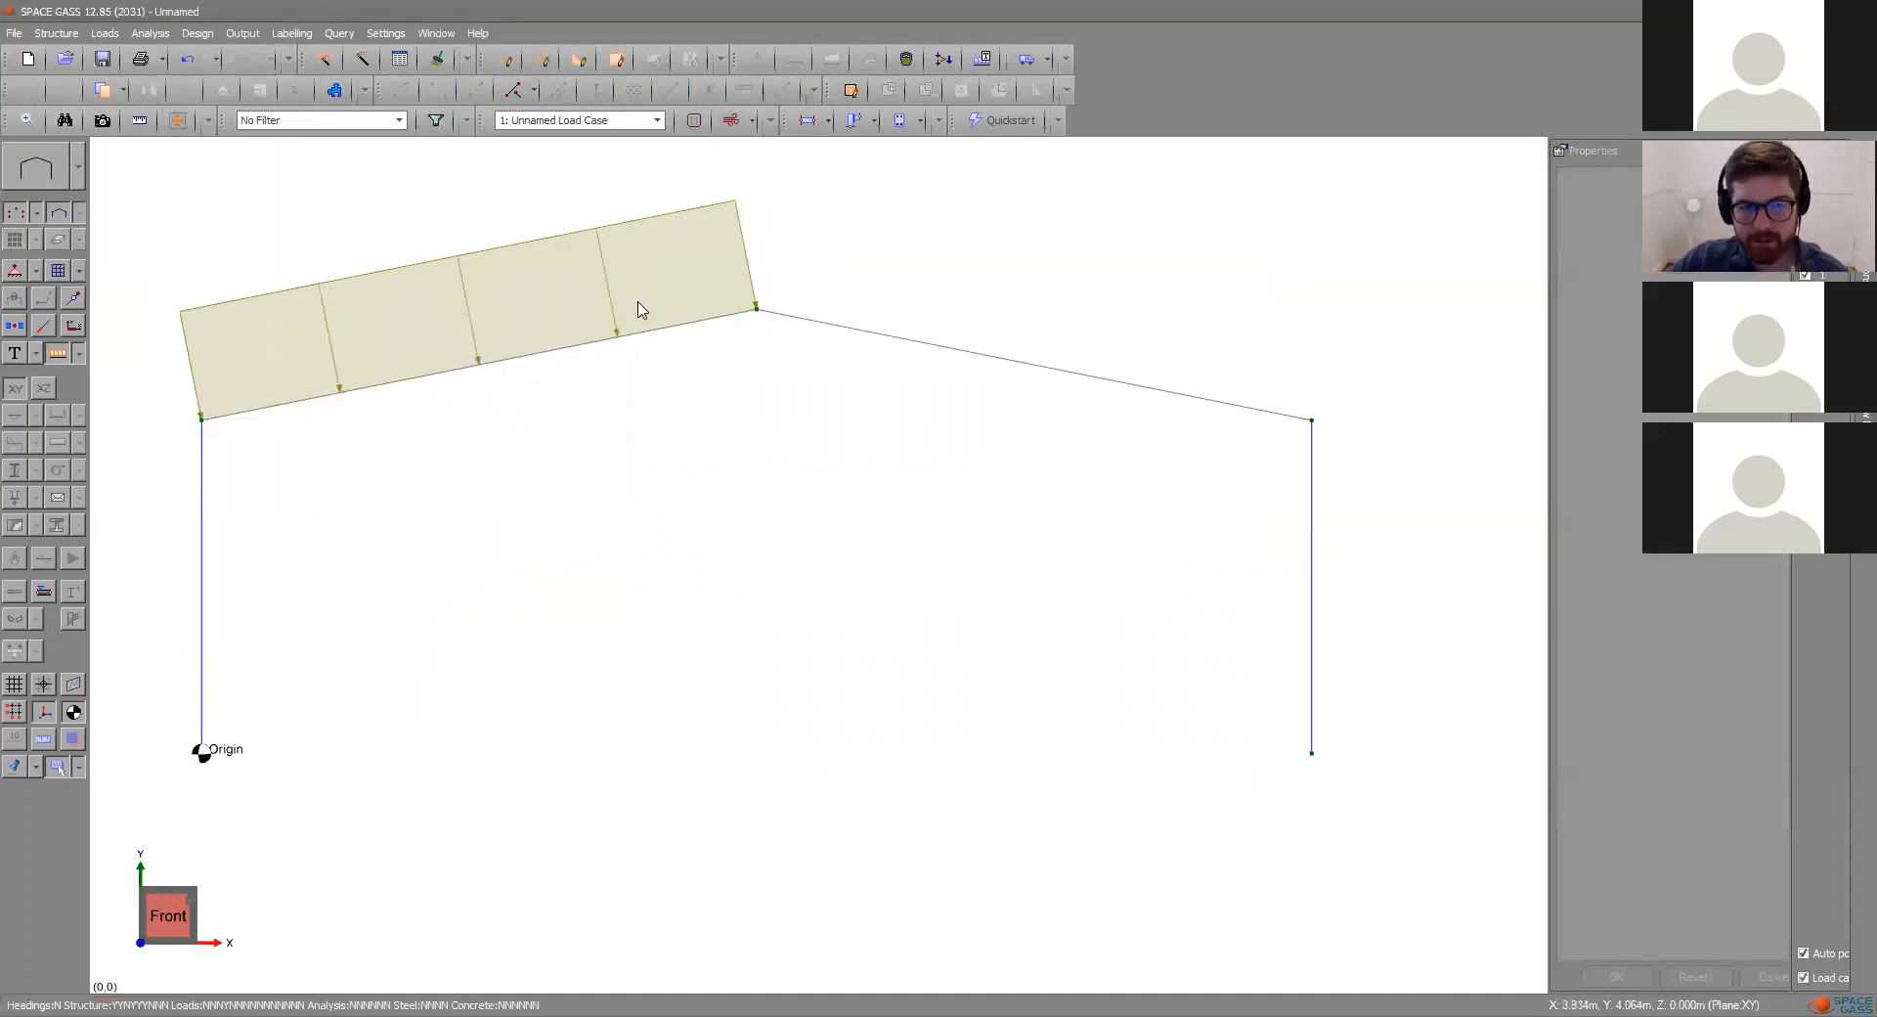
- Set the finish position of the left rafter's existing distributed load to 30 percent
left_click(652, 336)
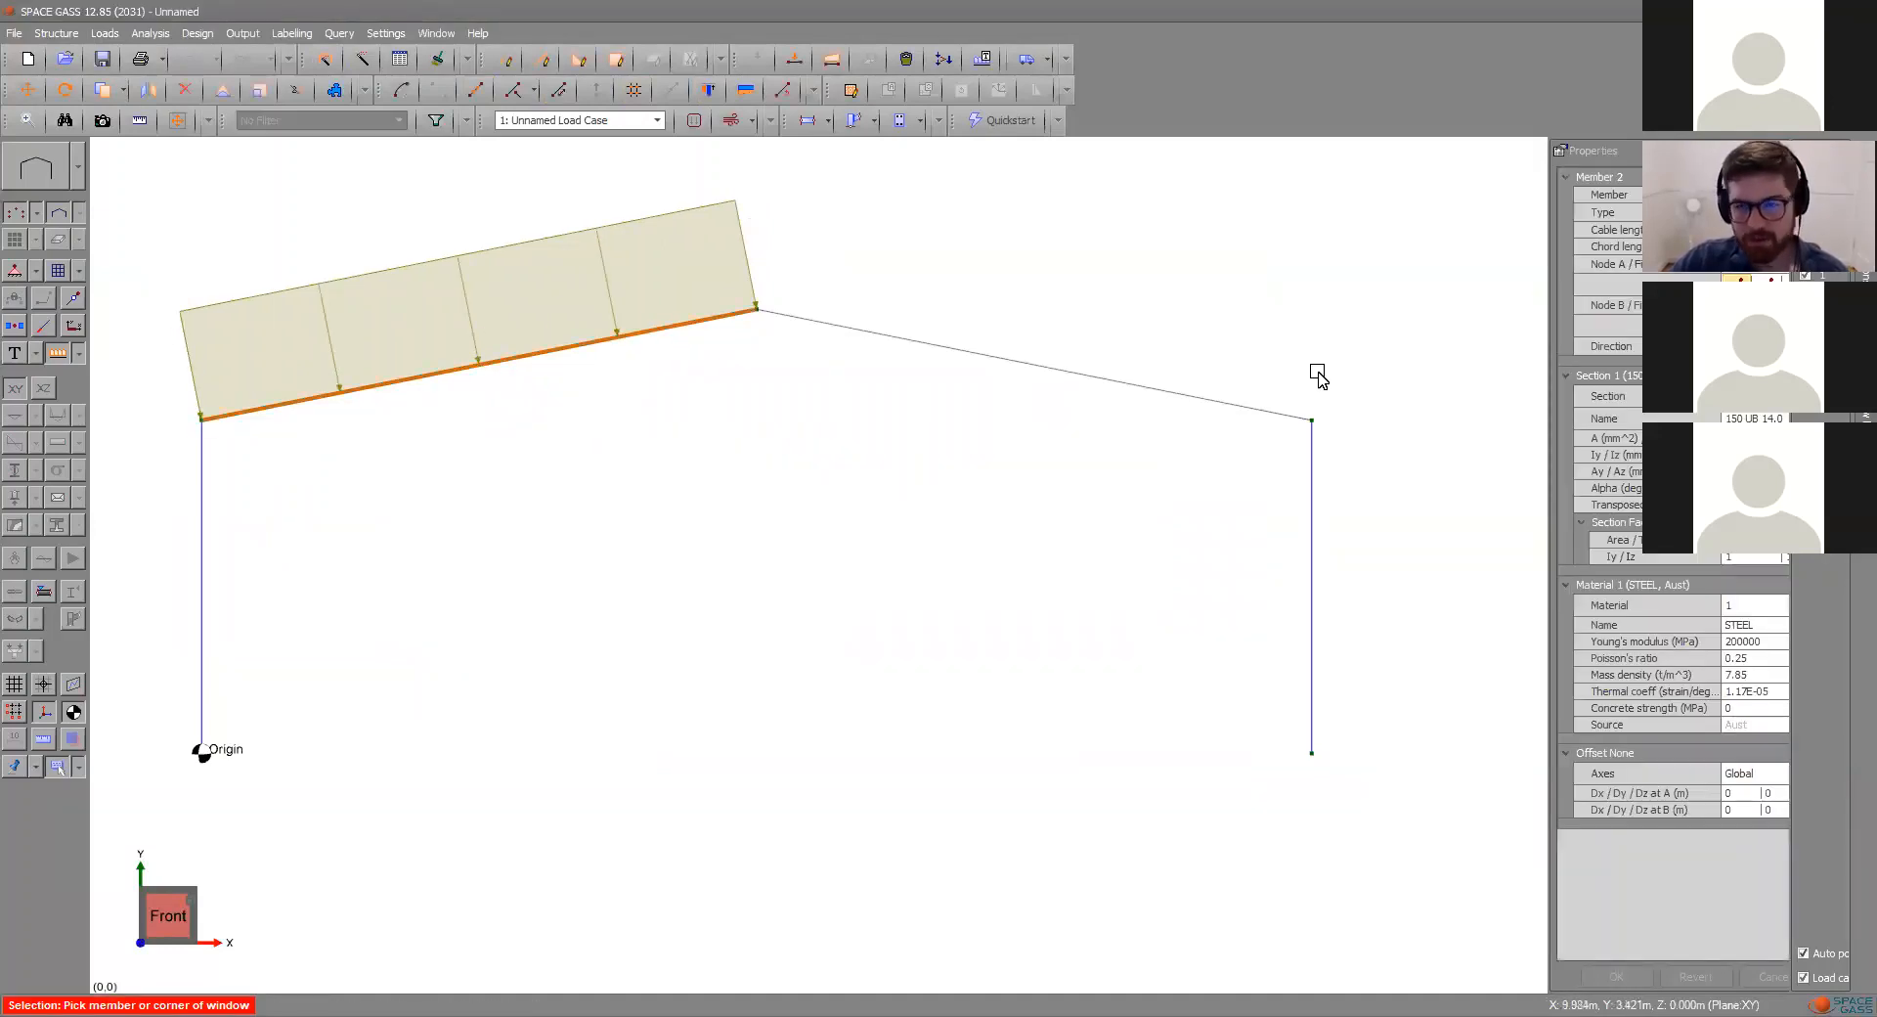
left_click(832, 59)
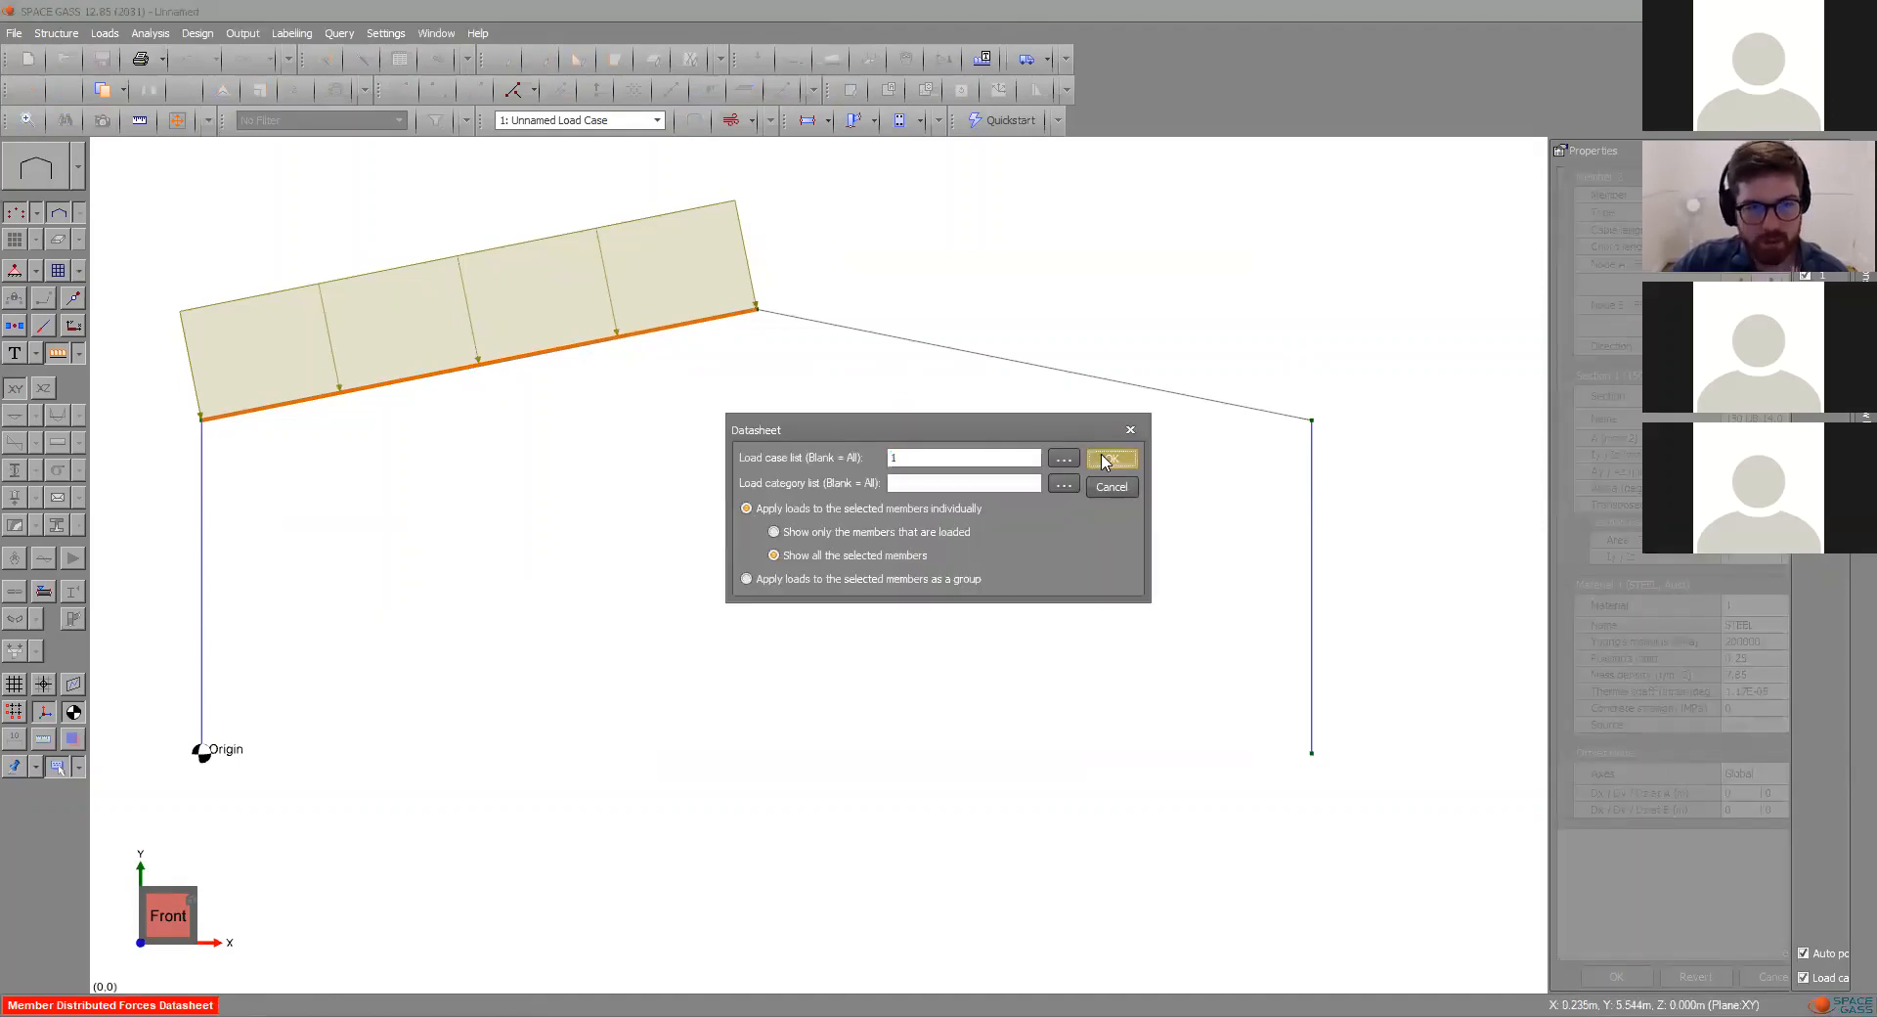
left_click(1109, 459)
left_click(552, 329)
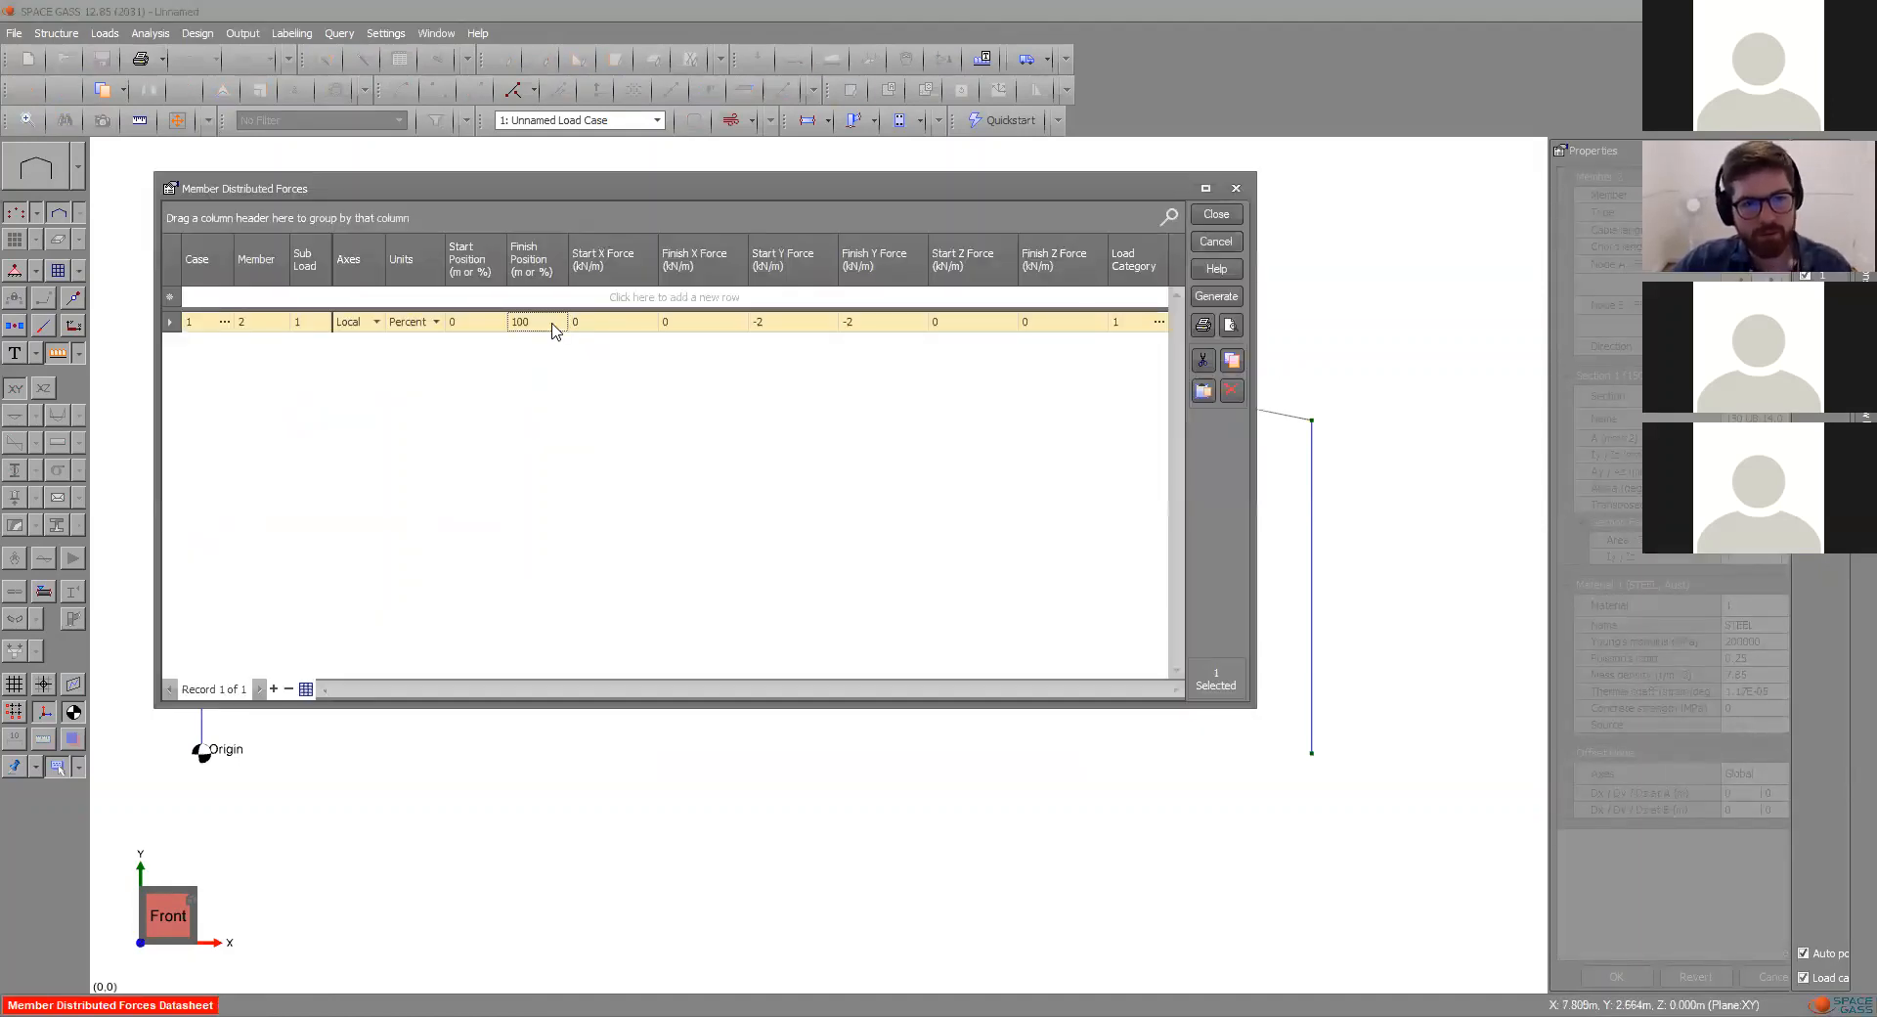
left_click(553, 323)
type("30")
key("Tab")
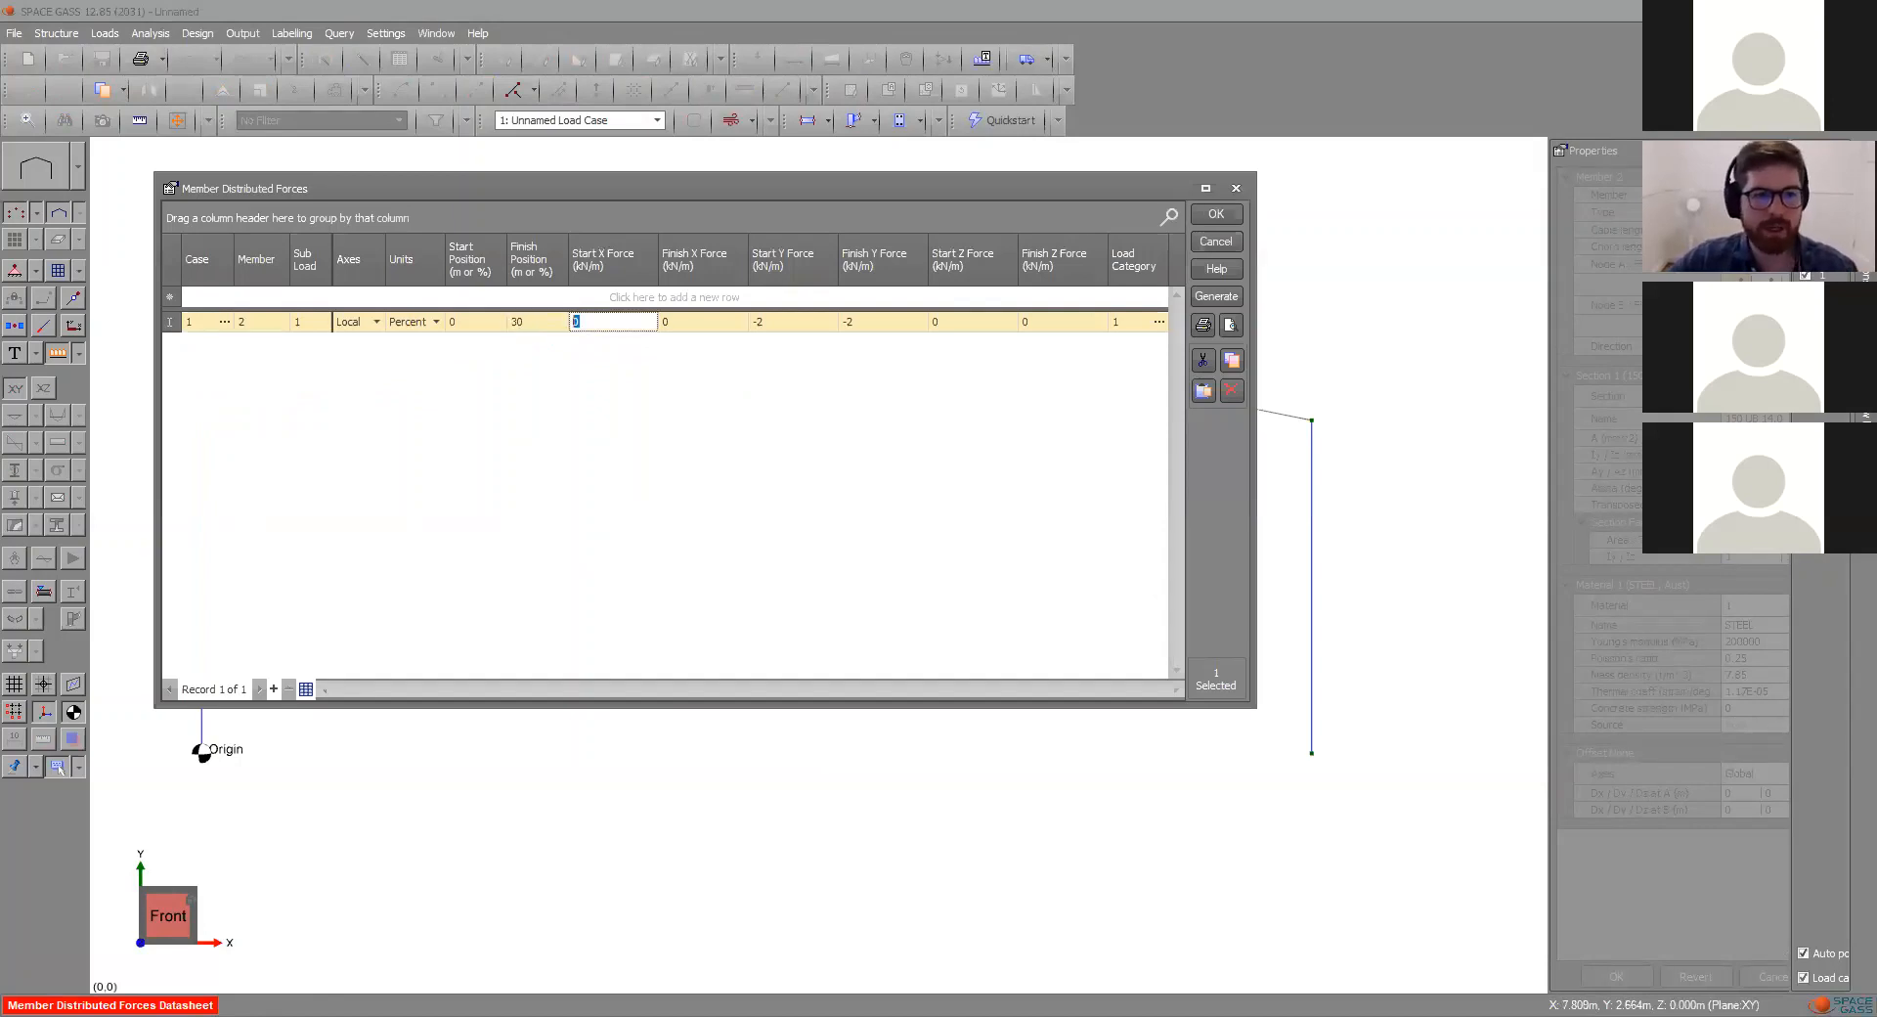
- Add a second distributed load row for load case 1, member 2, with sub load 3
left_click(224, 297)
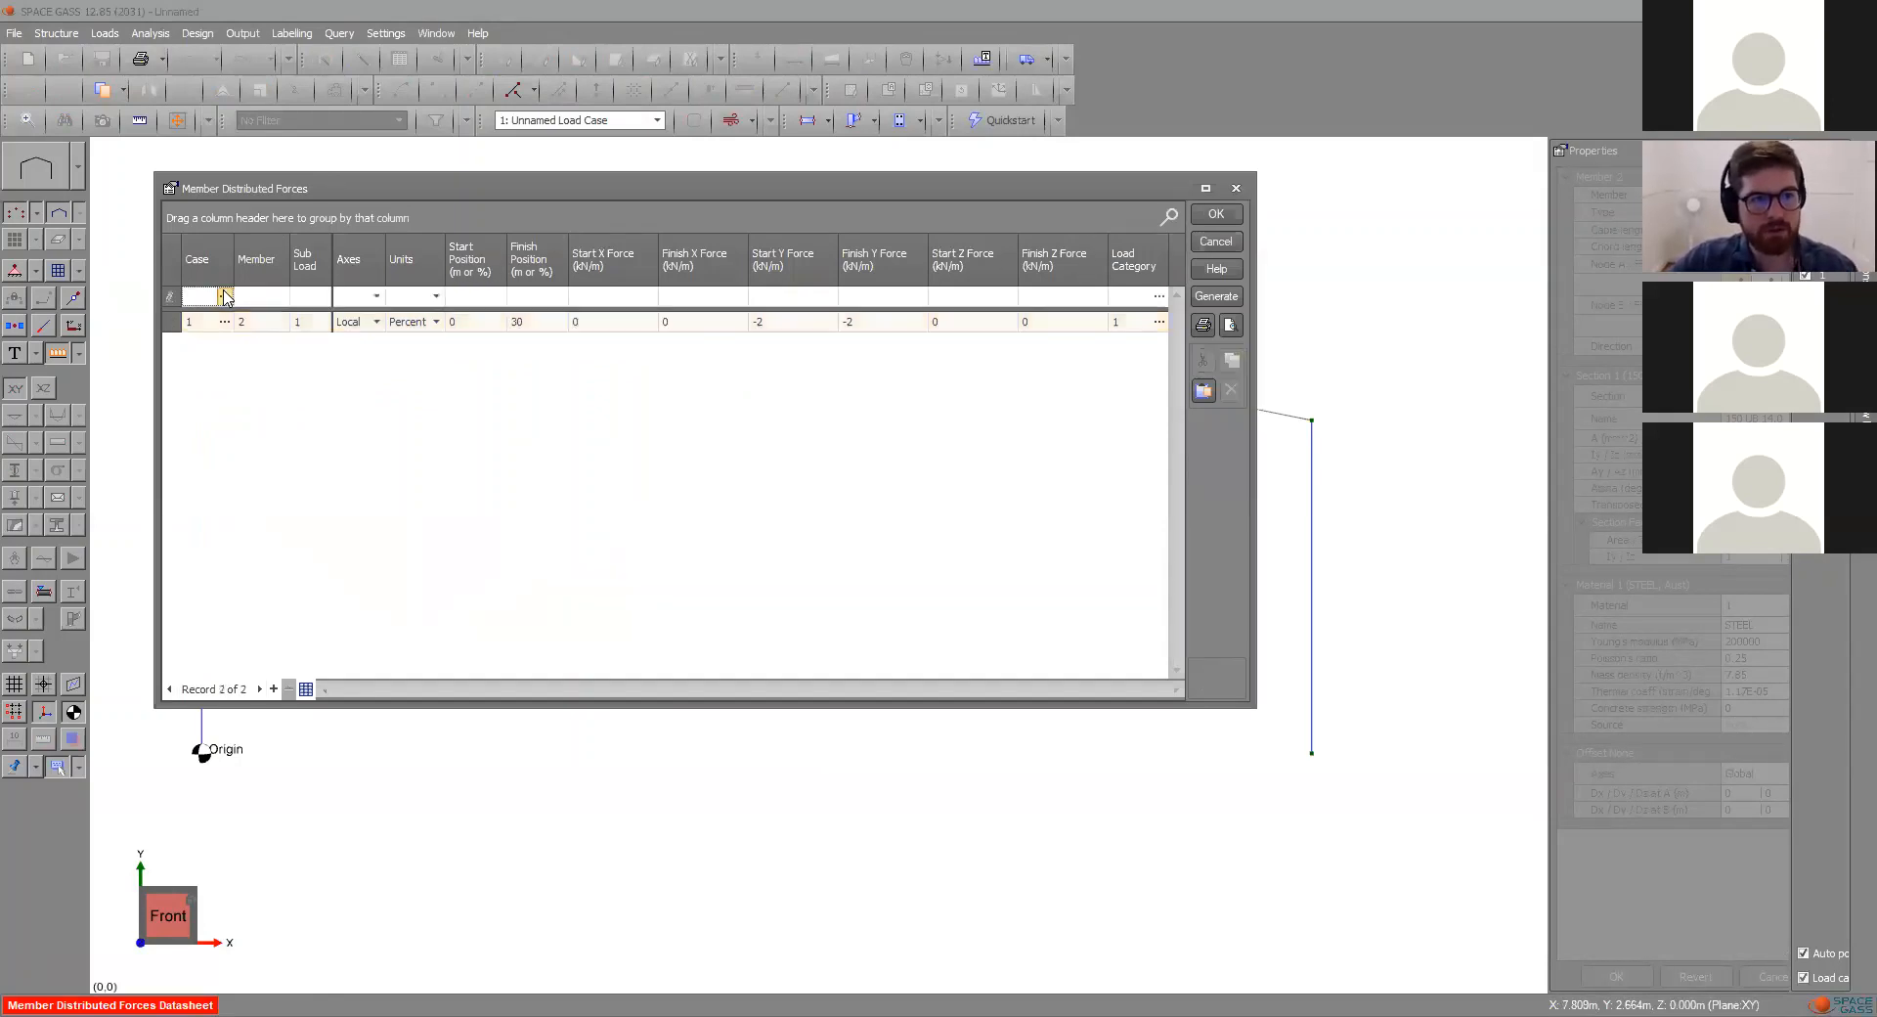
left_click(225, 296)
key("Return")
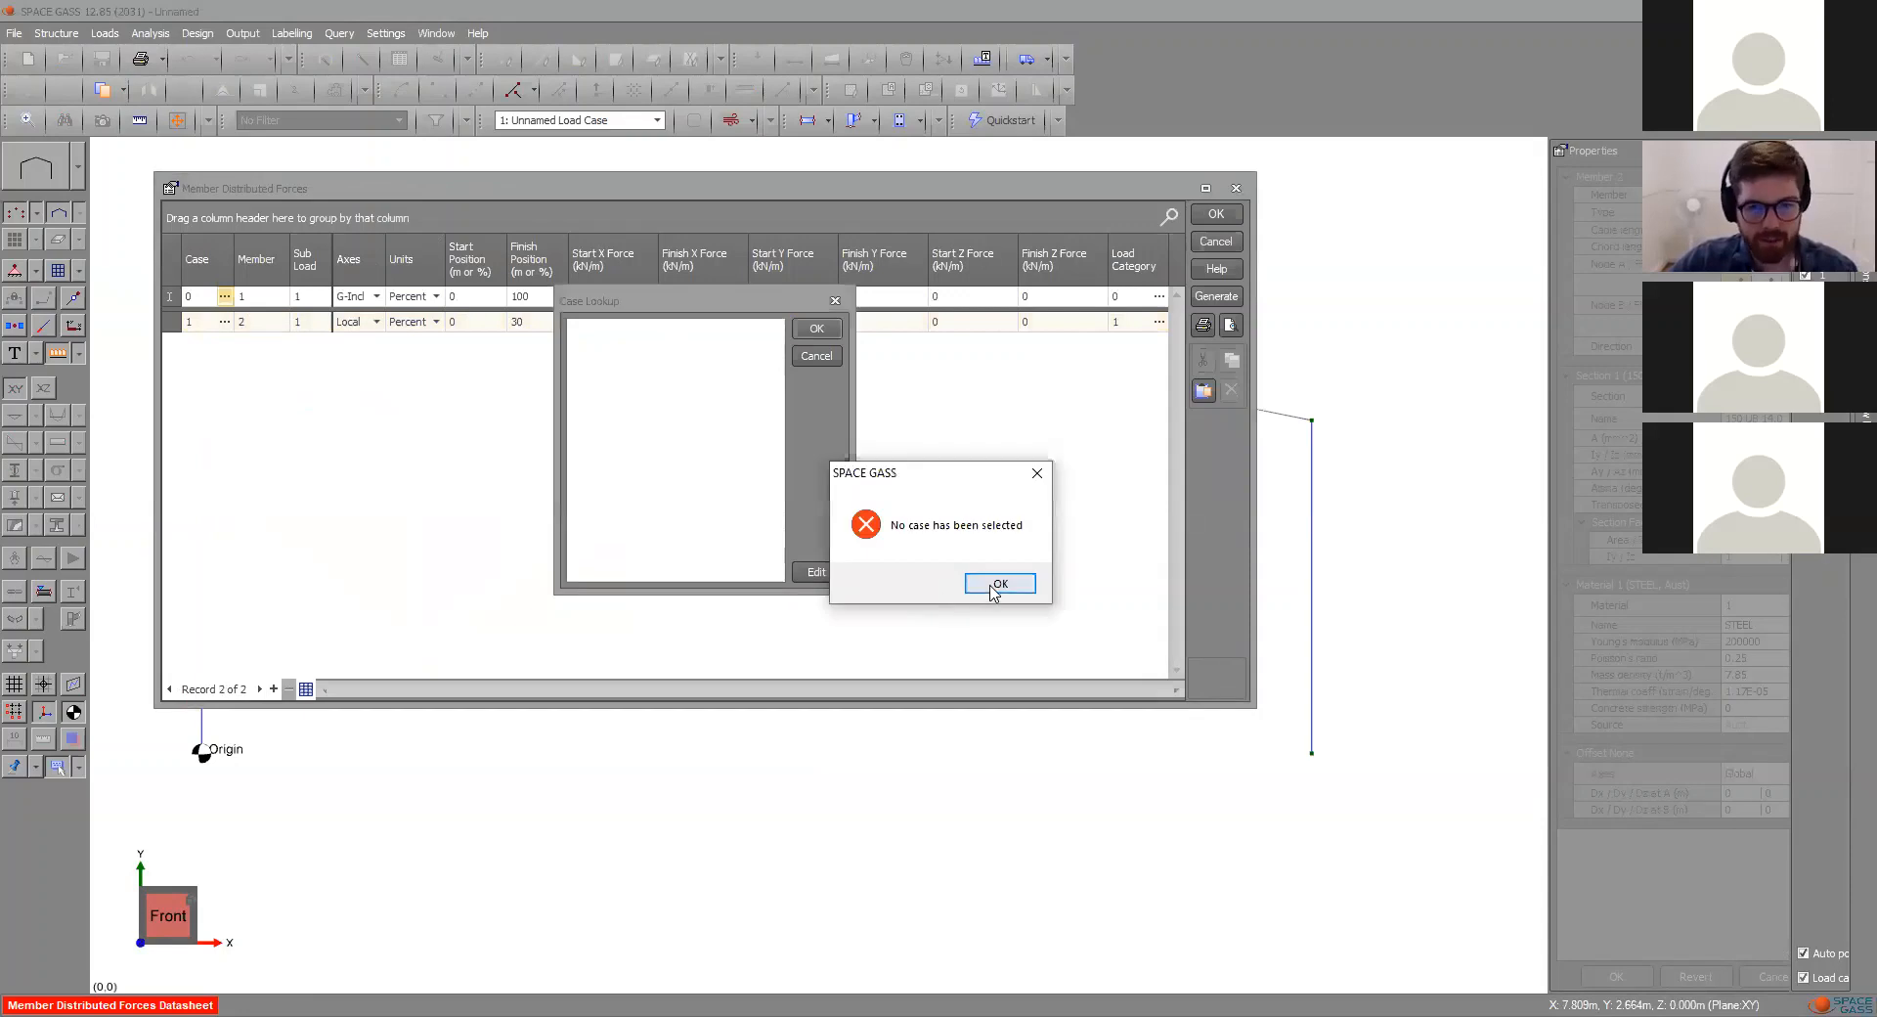
left_click(999, 584)
left_click(834, 300)
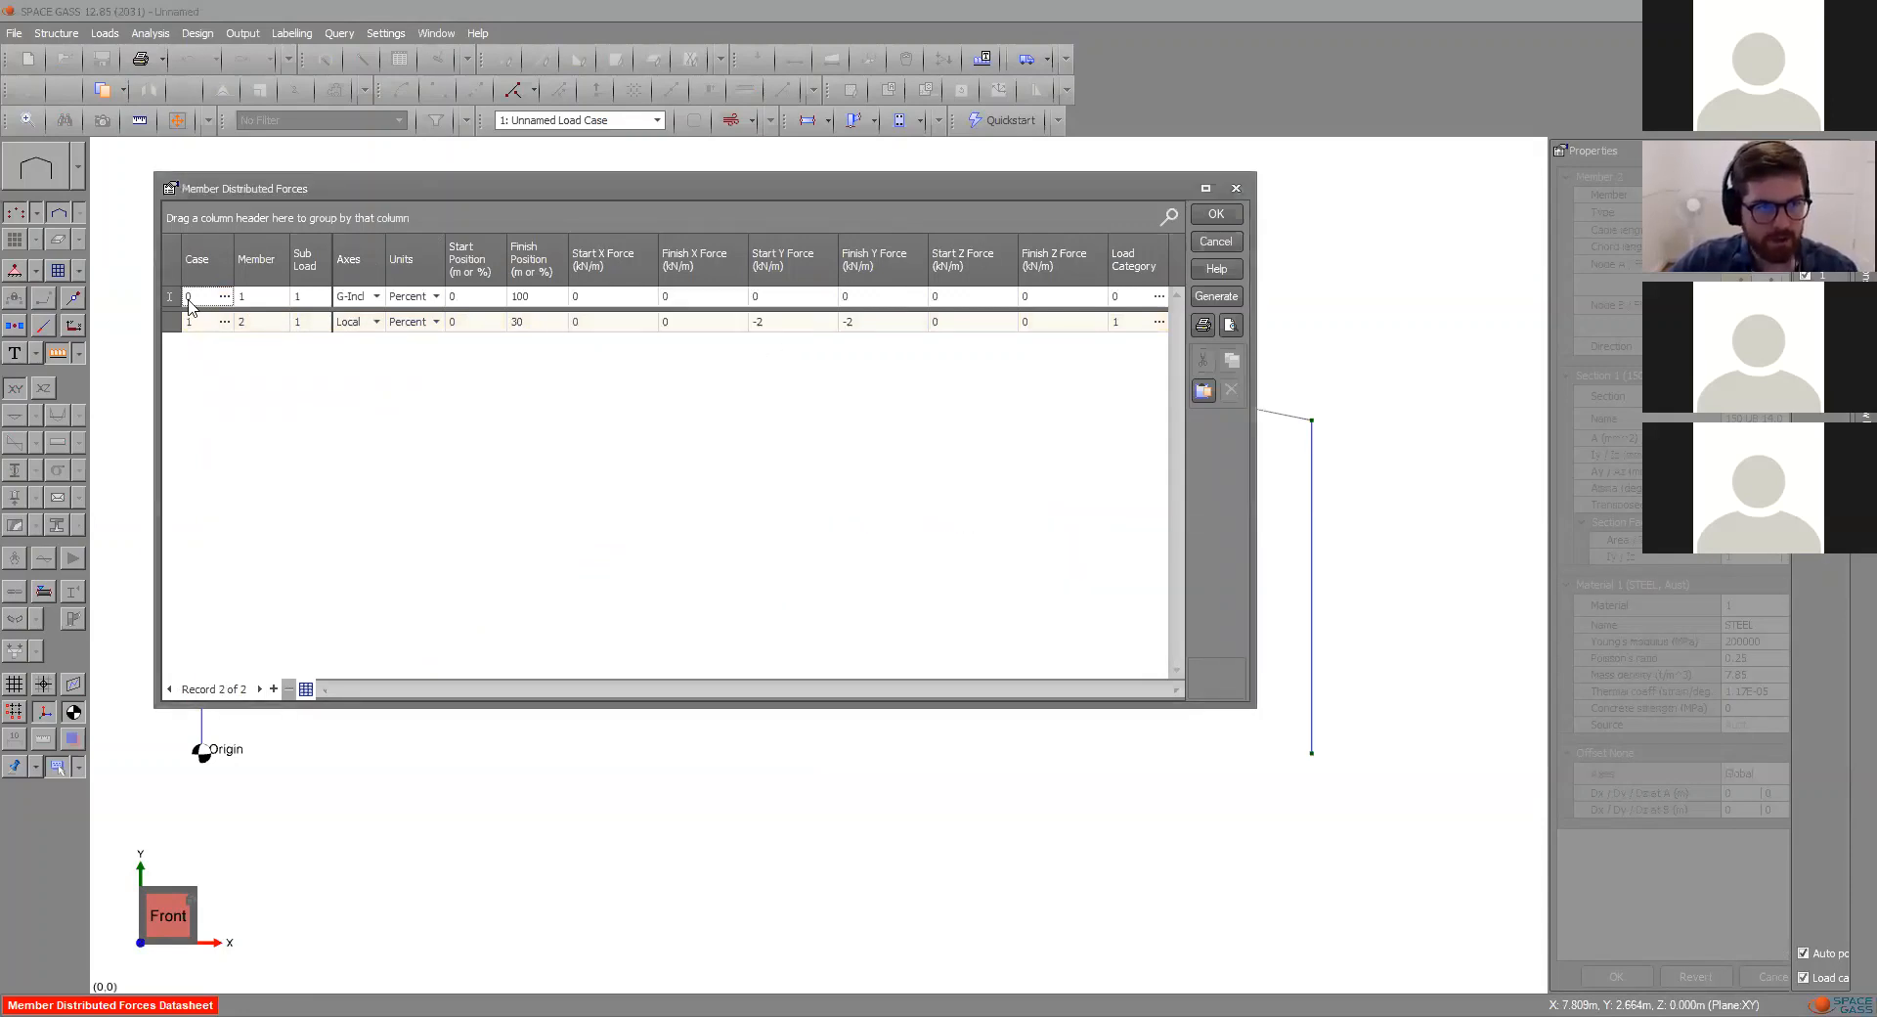
type("1")
key("Tab")
type("2")
key("Tab")
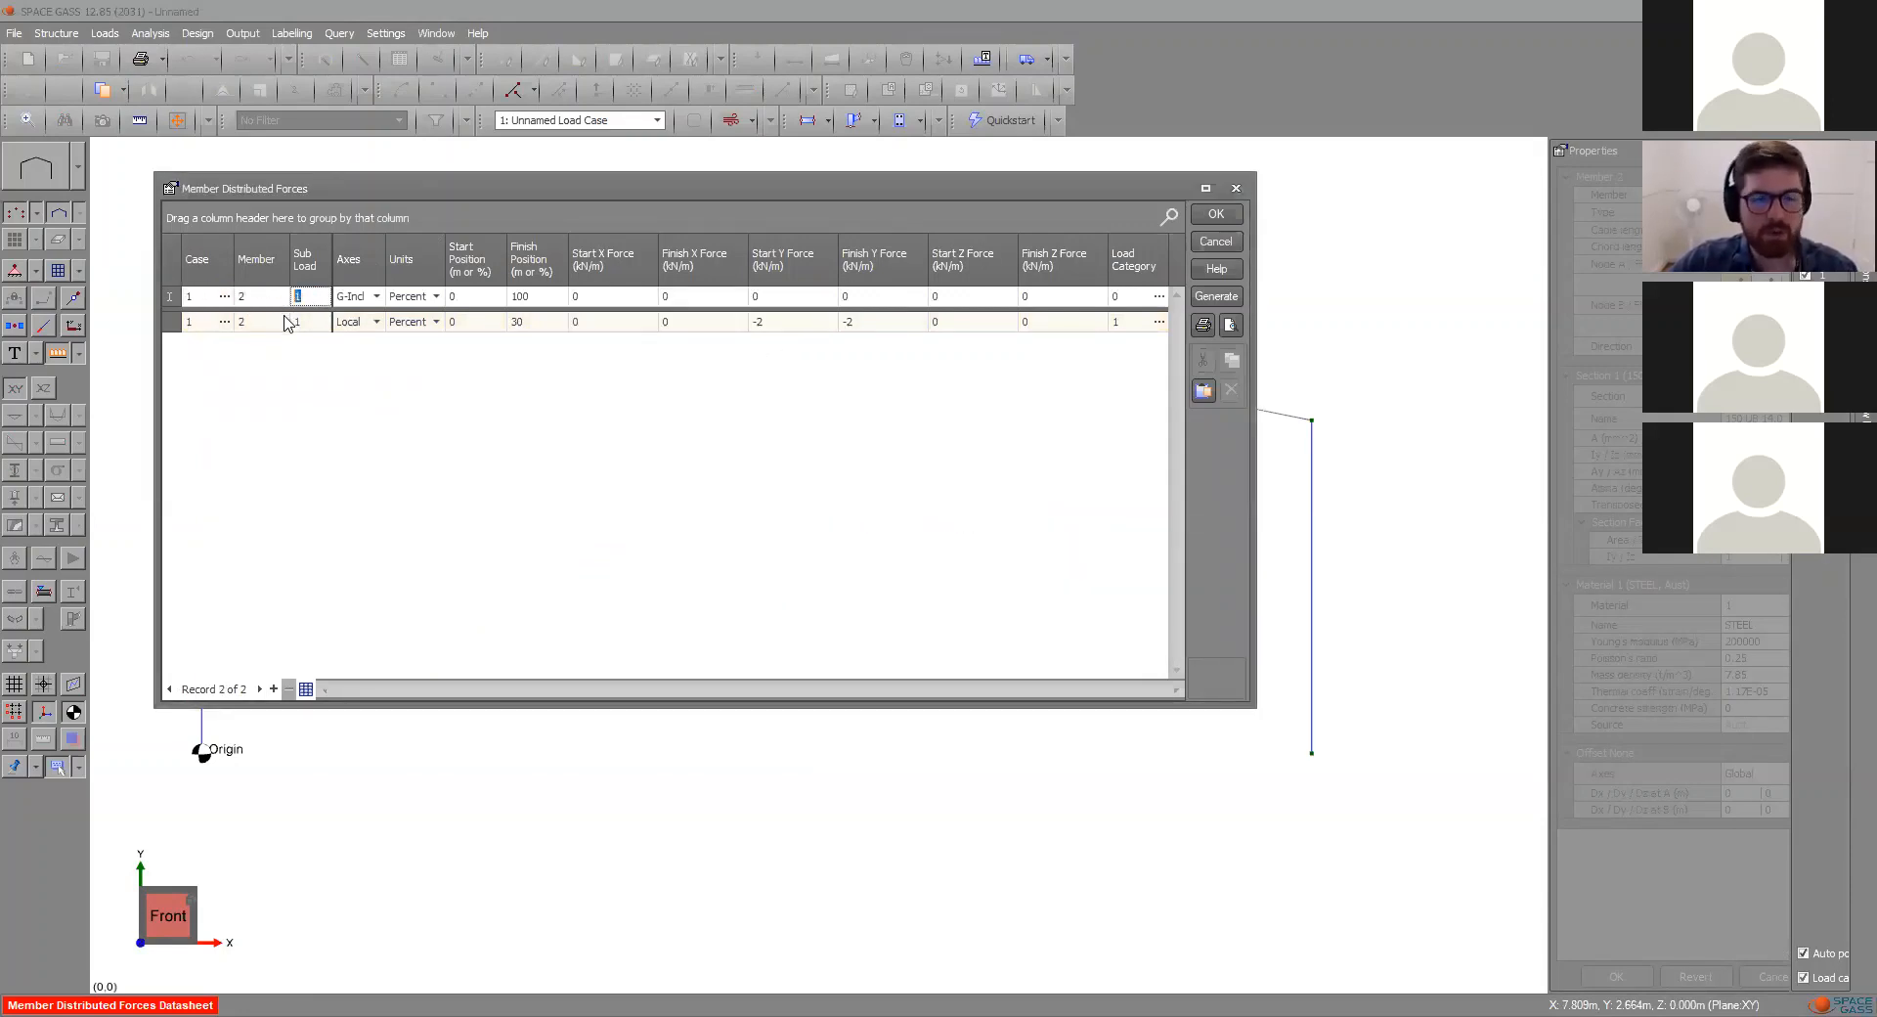
type("3")
- Give the new load a 30 percent start position and start and finish Y forces of -1 kN/m, leaving the load case untitled
key("Tab")
key("Tab")
key("Tab")
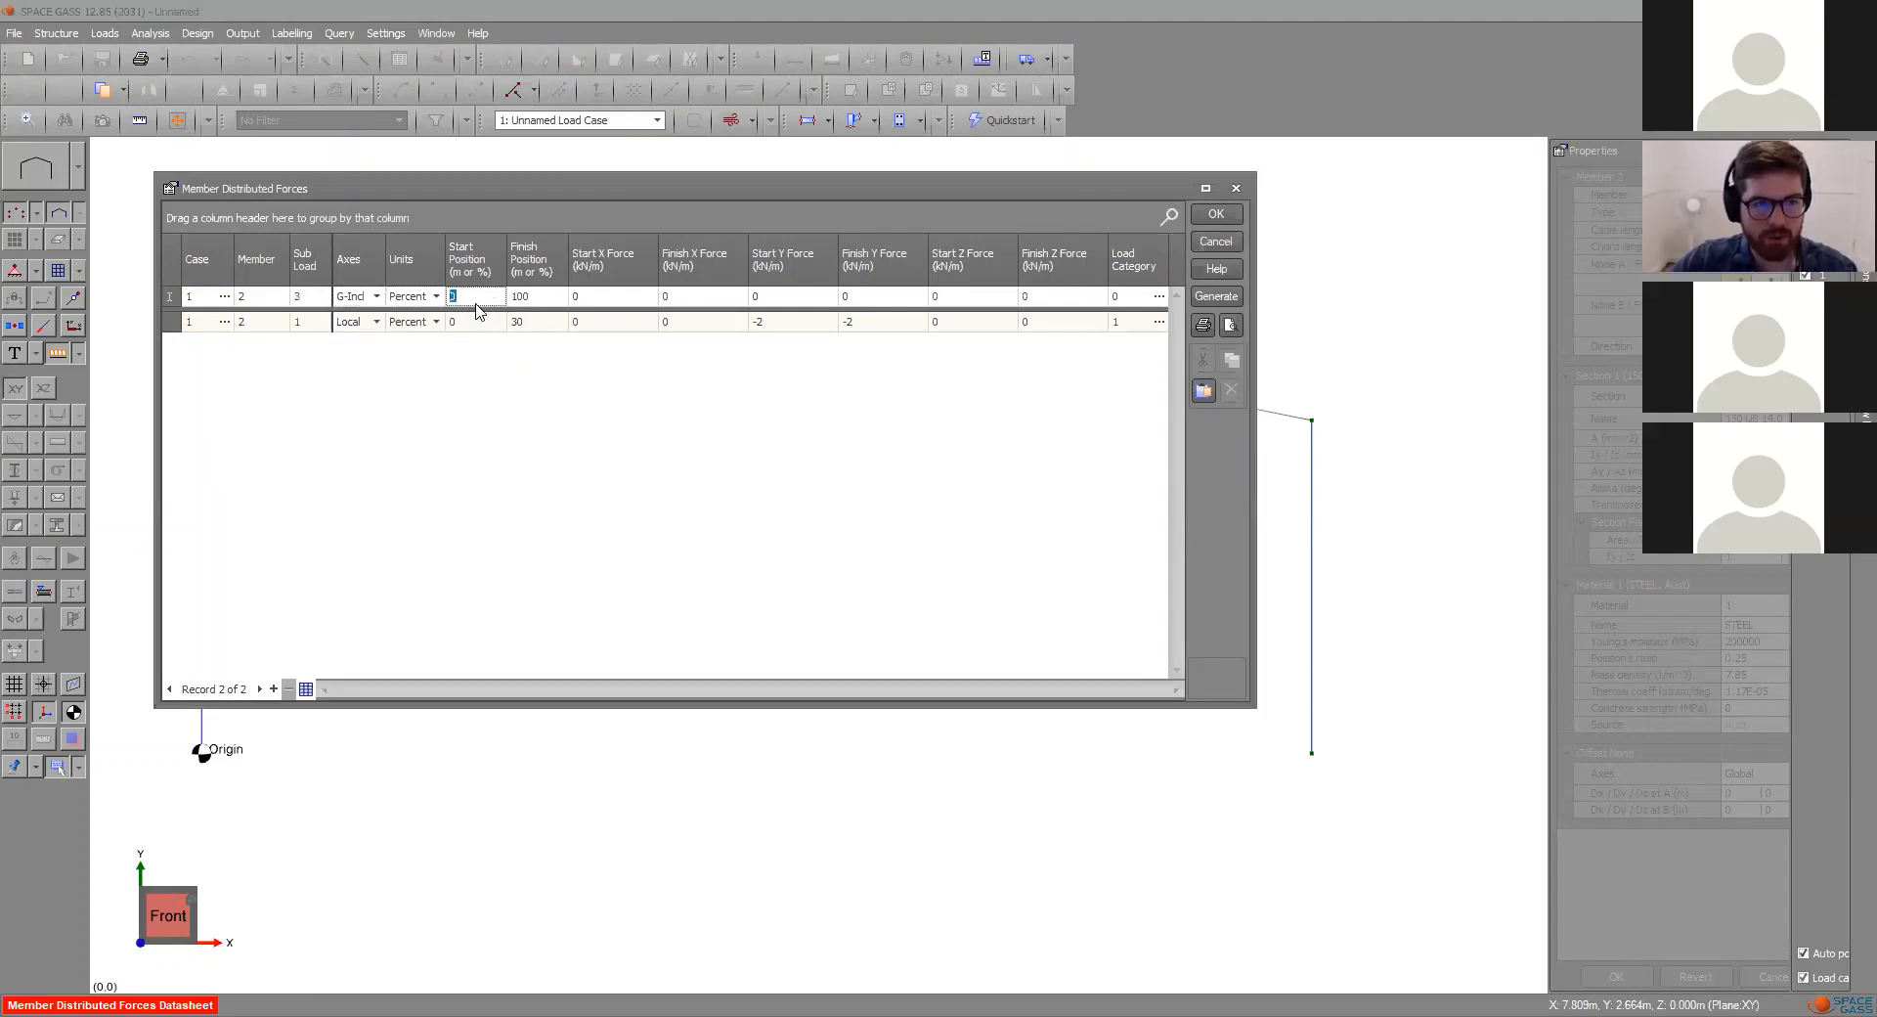
key("Tab")
key("Tab")
key("Tab")
key("Tab")
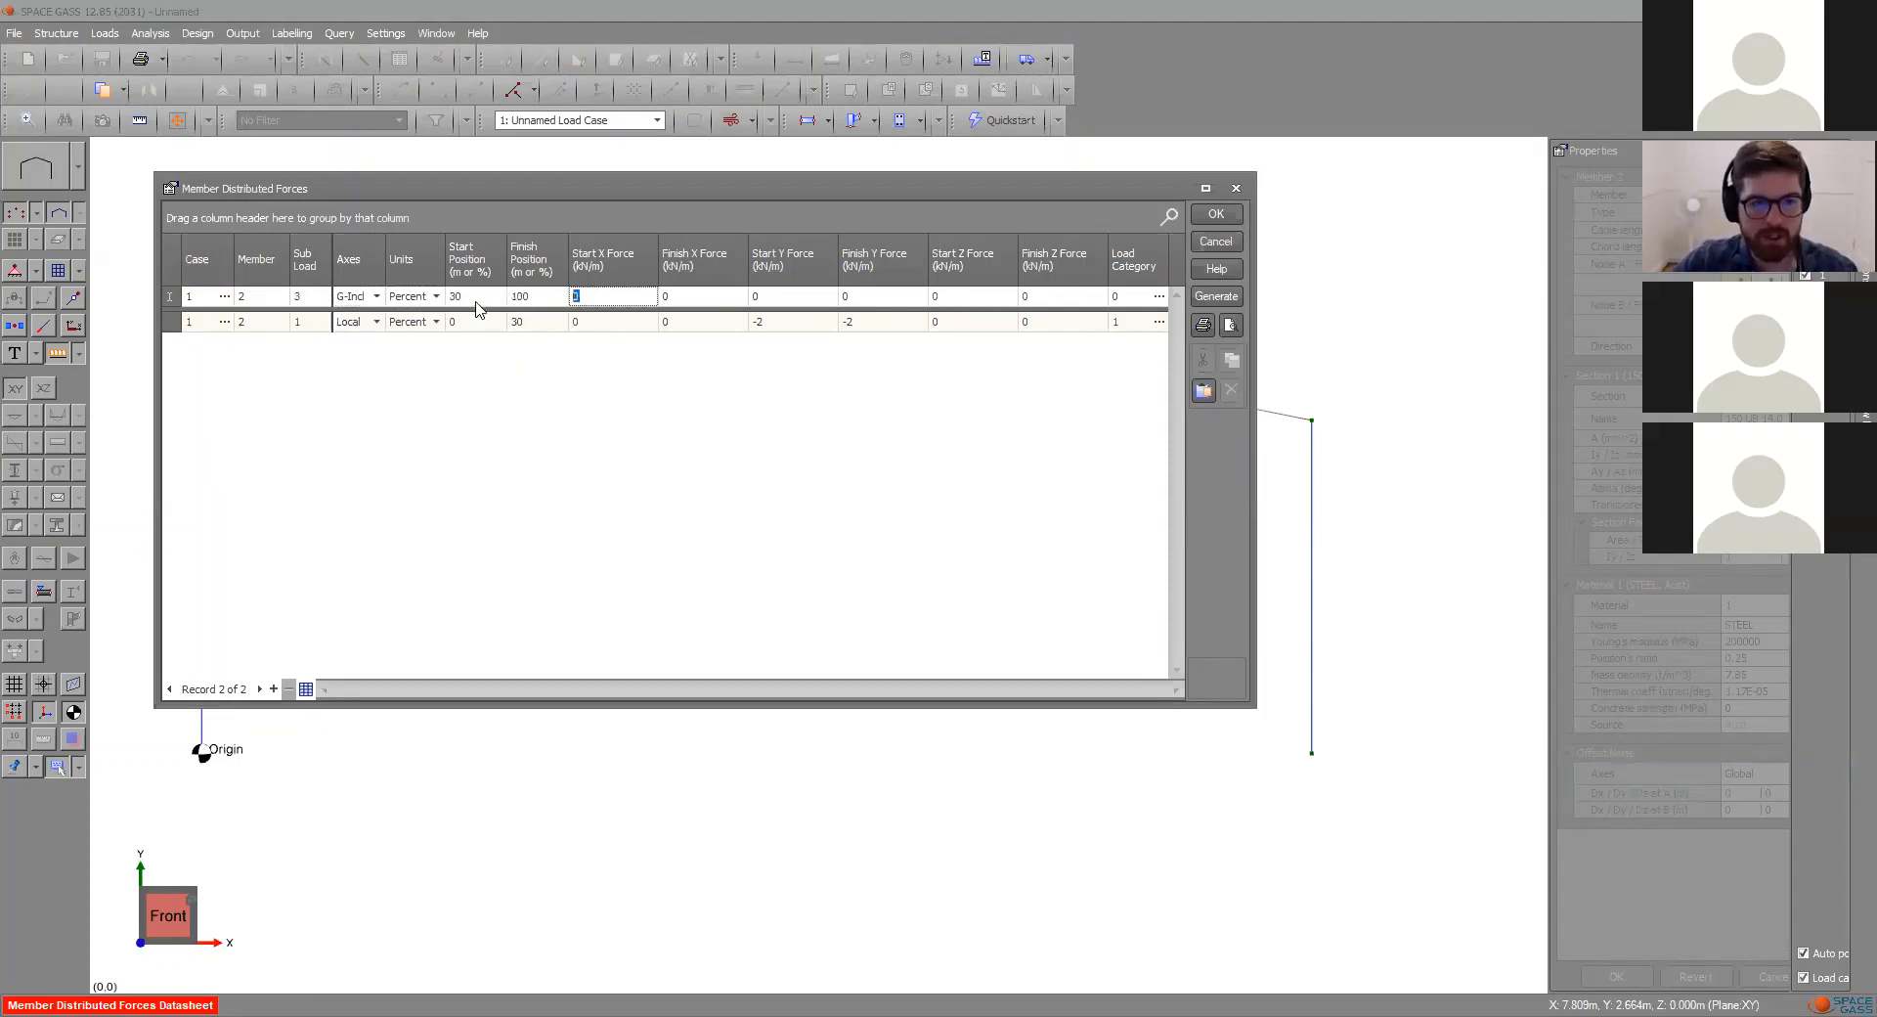
type("-1")
key("Tab")
type("-1")
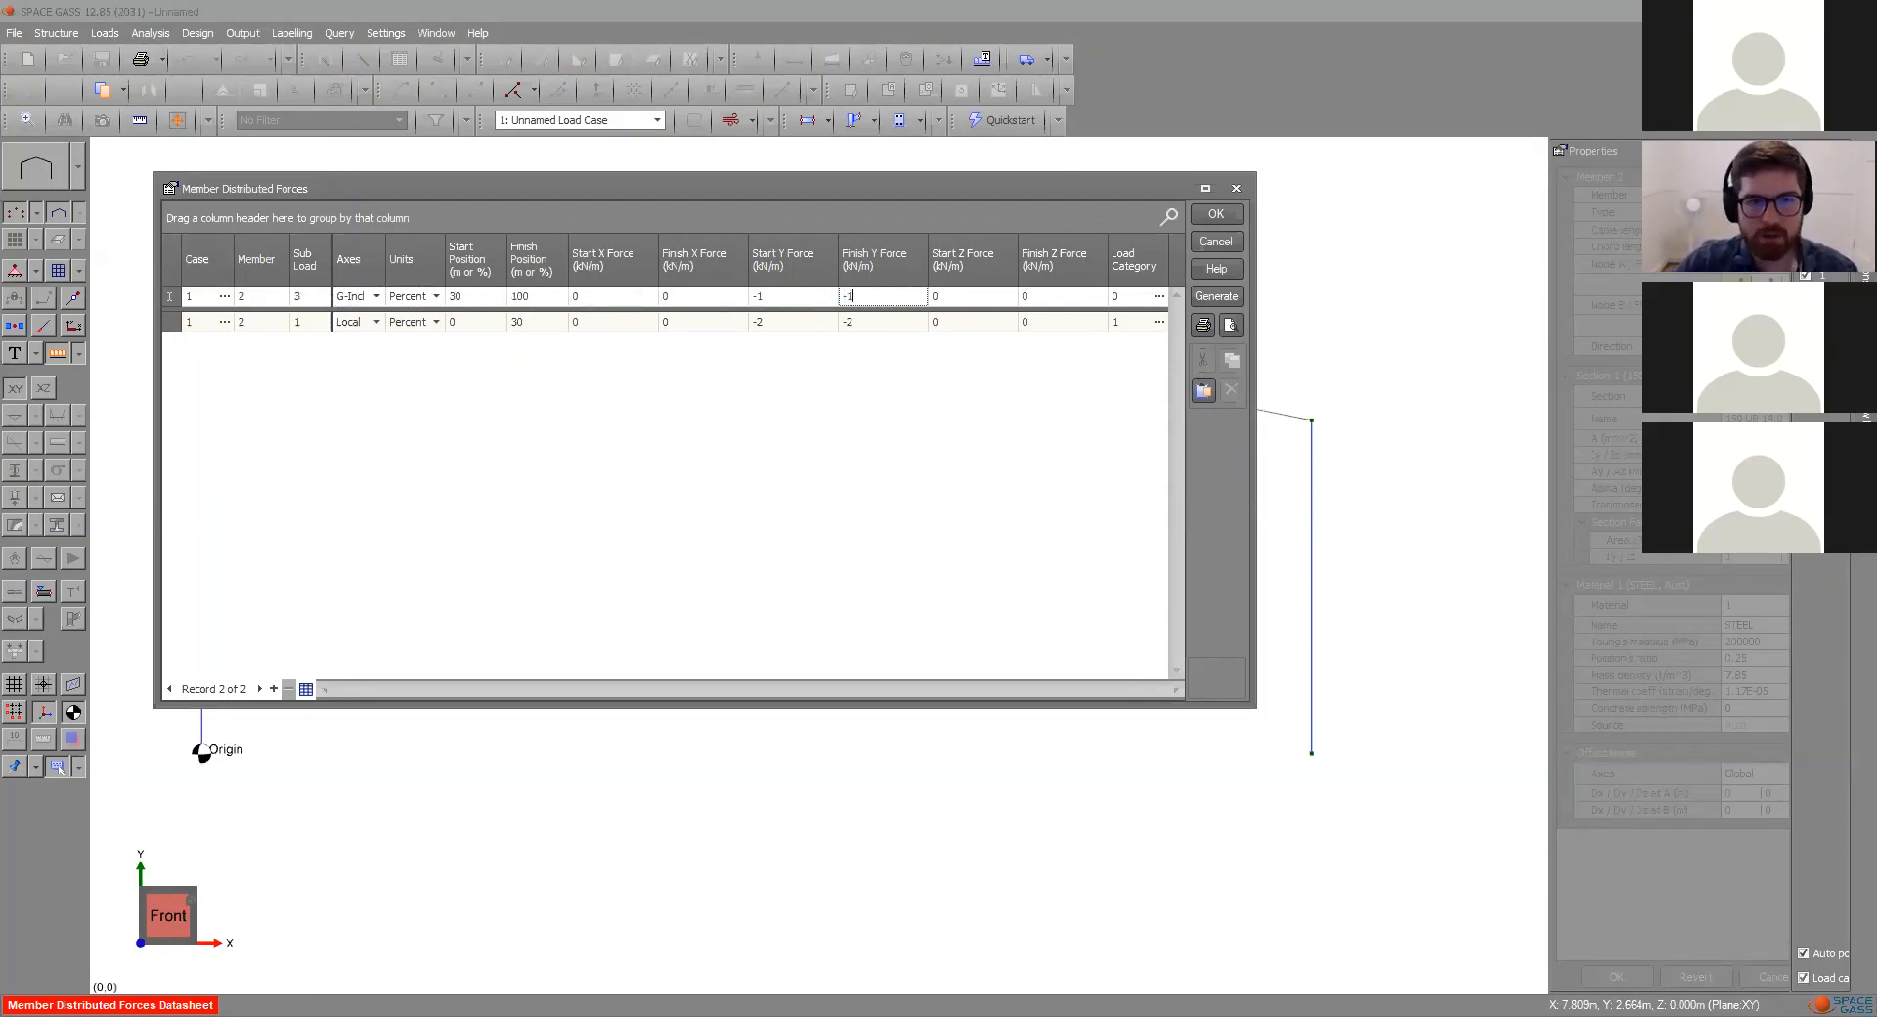
left_click(1213, 215)
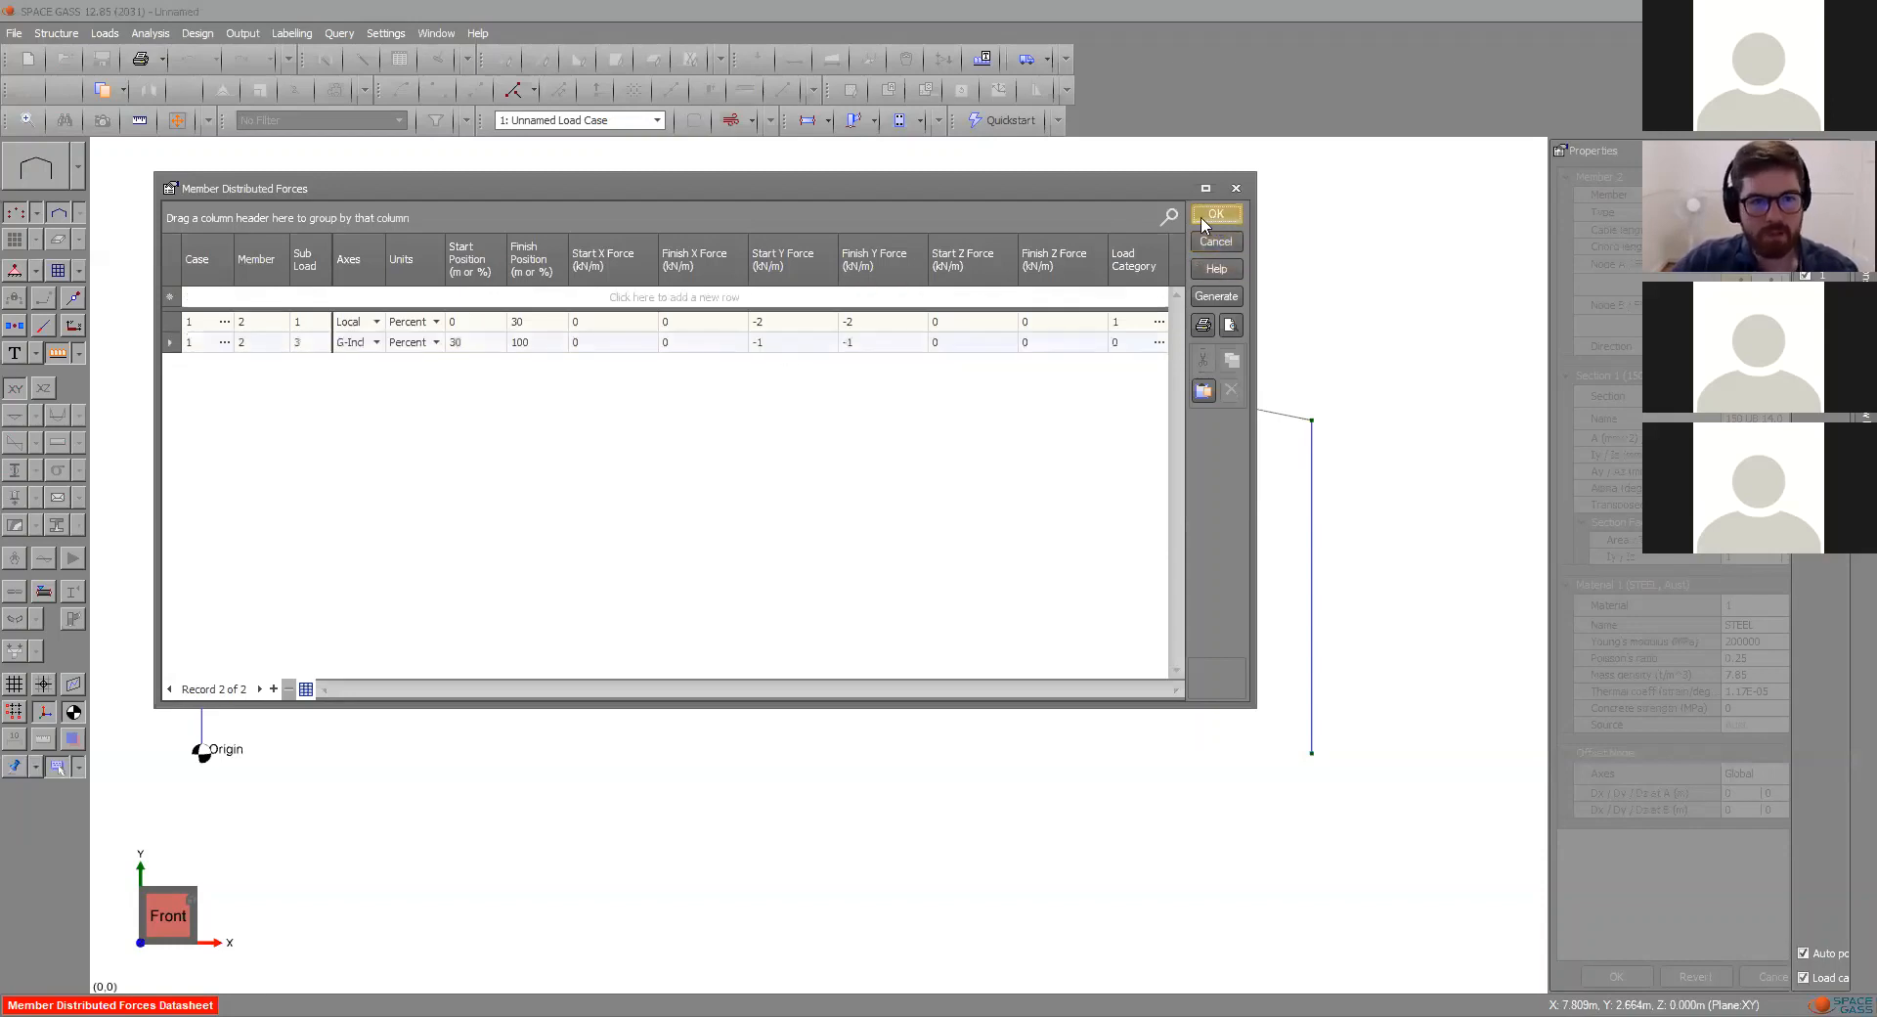
left_click(1203, 223)
left_click(1106, 455)
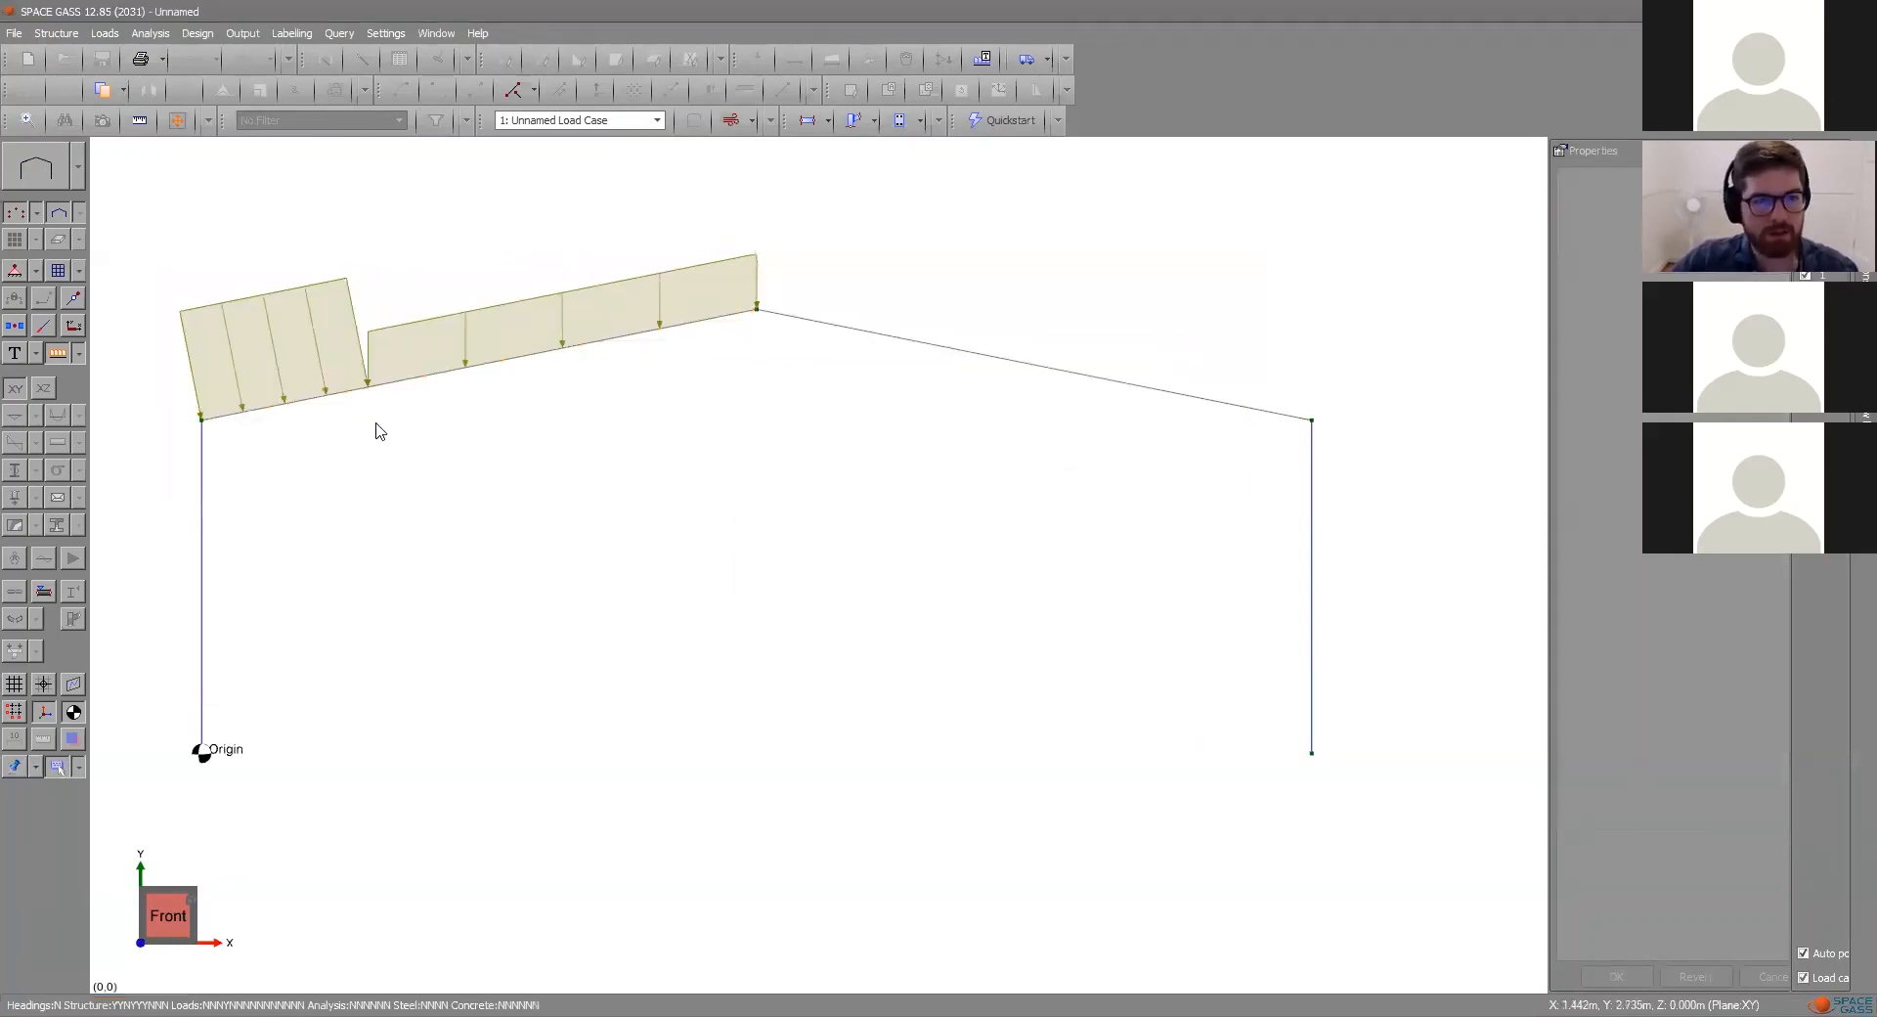
- Change the axes of member 2's sub load 3 to Local, leaving the load case title blank
left_click(105, 34)
mouse_move(333, 134)
left_click(420, 152)
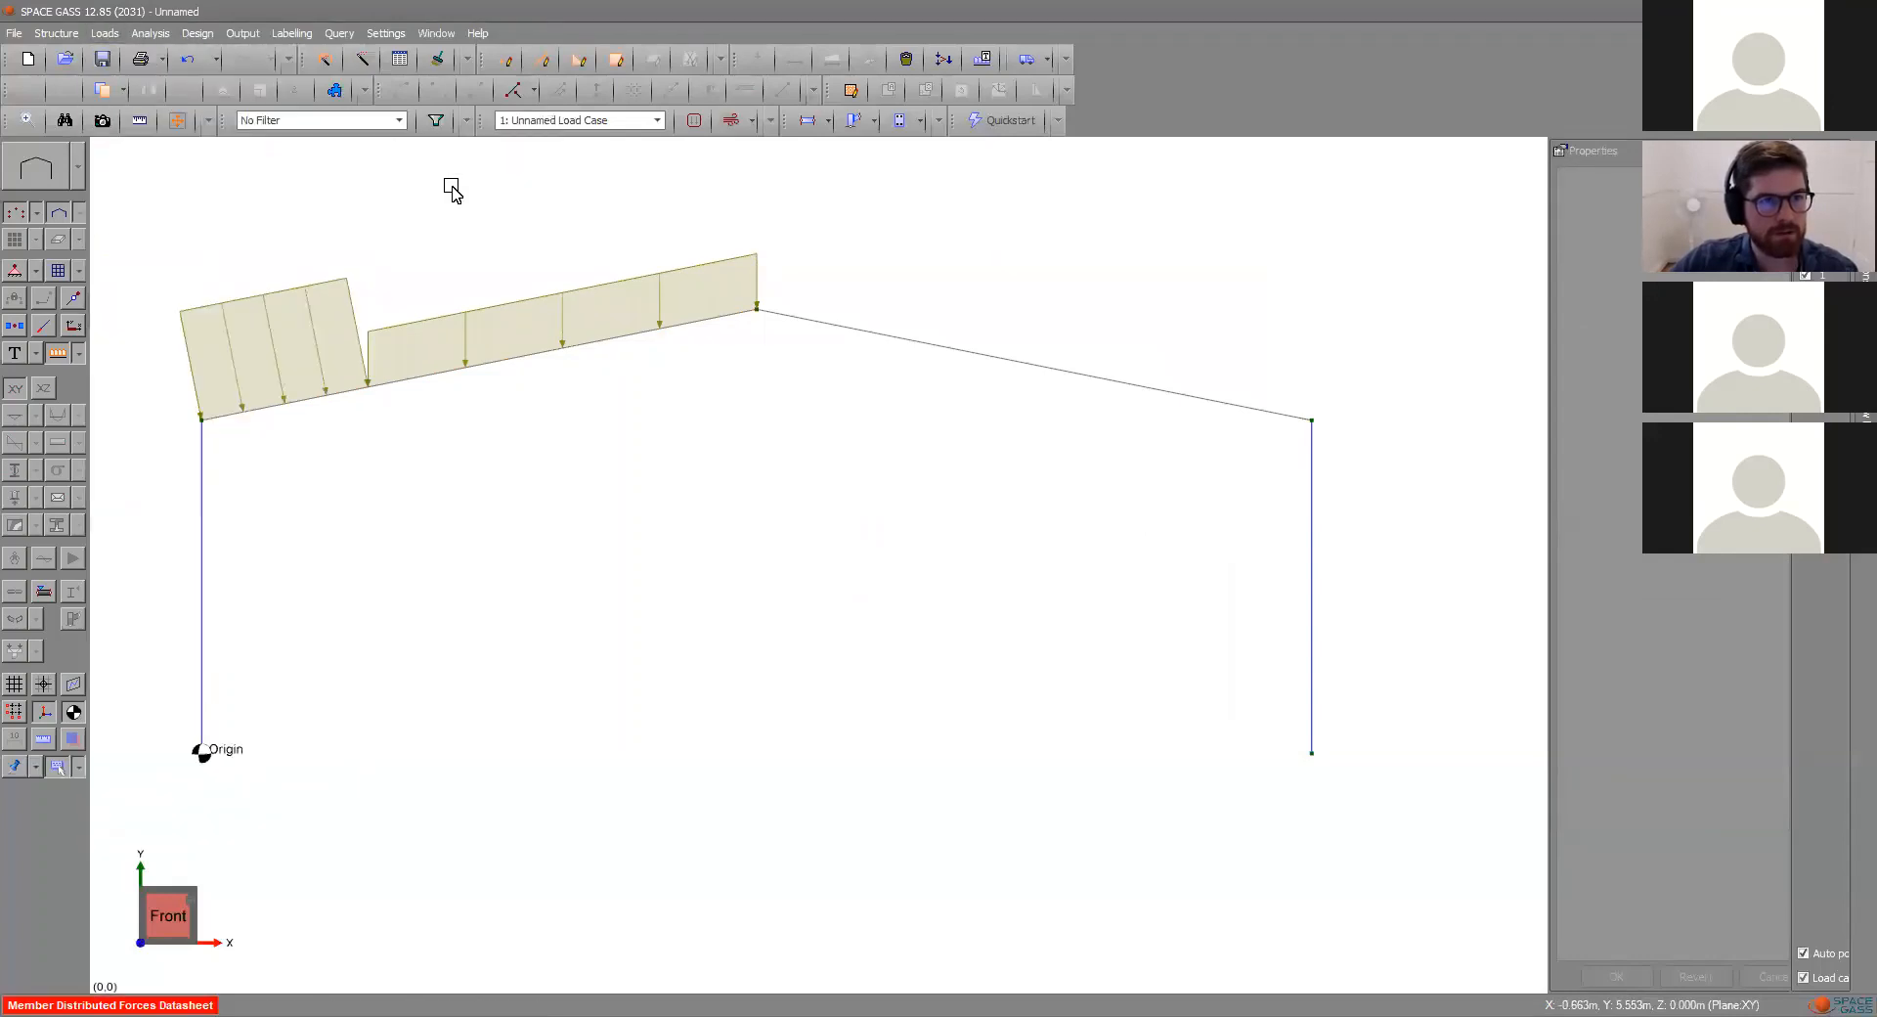
left_click(377, 322)
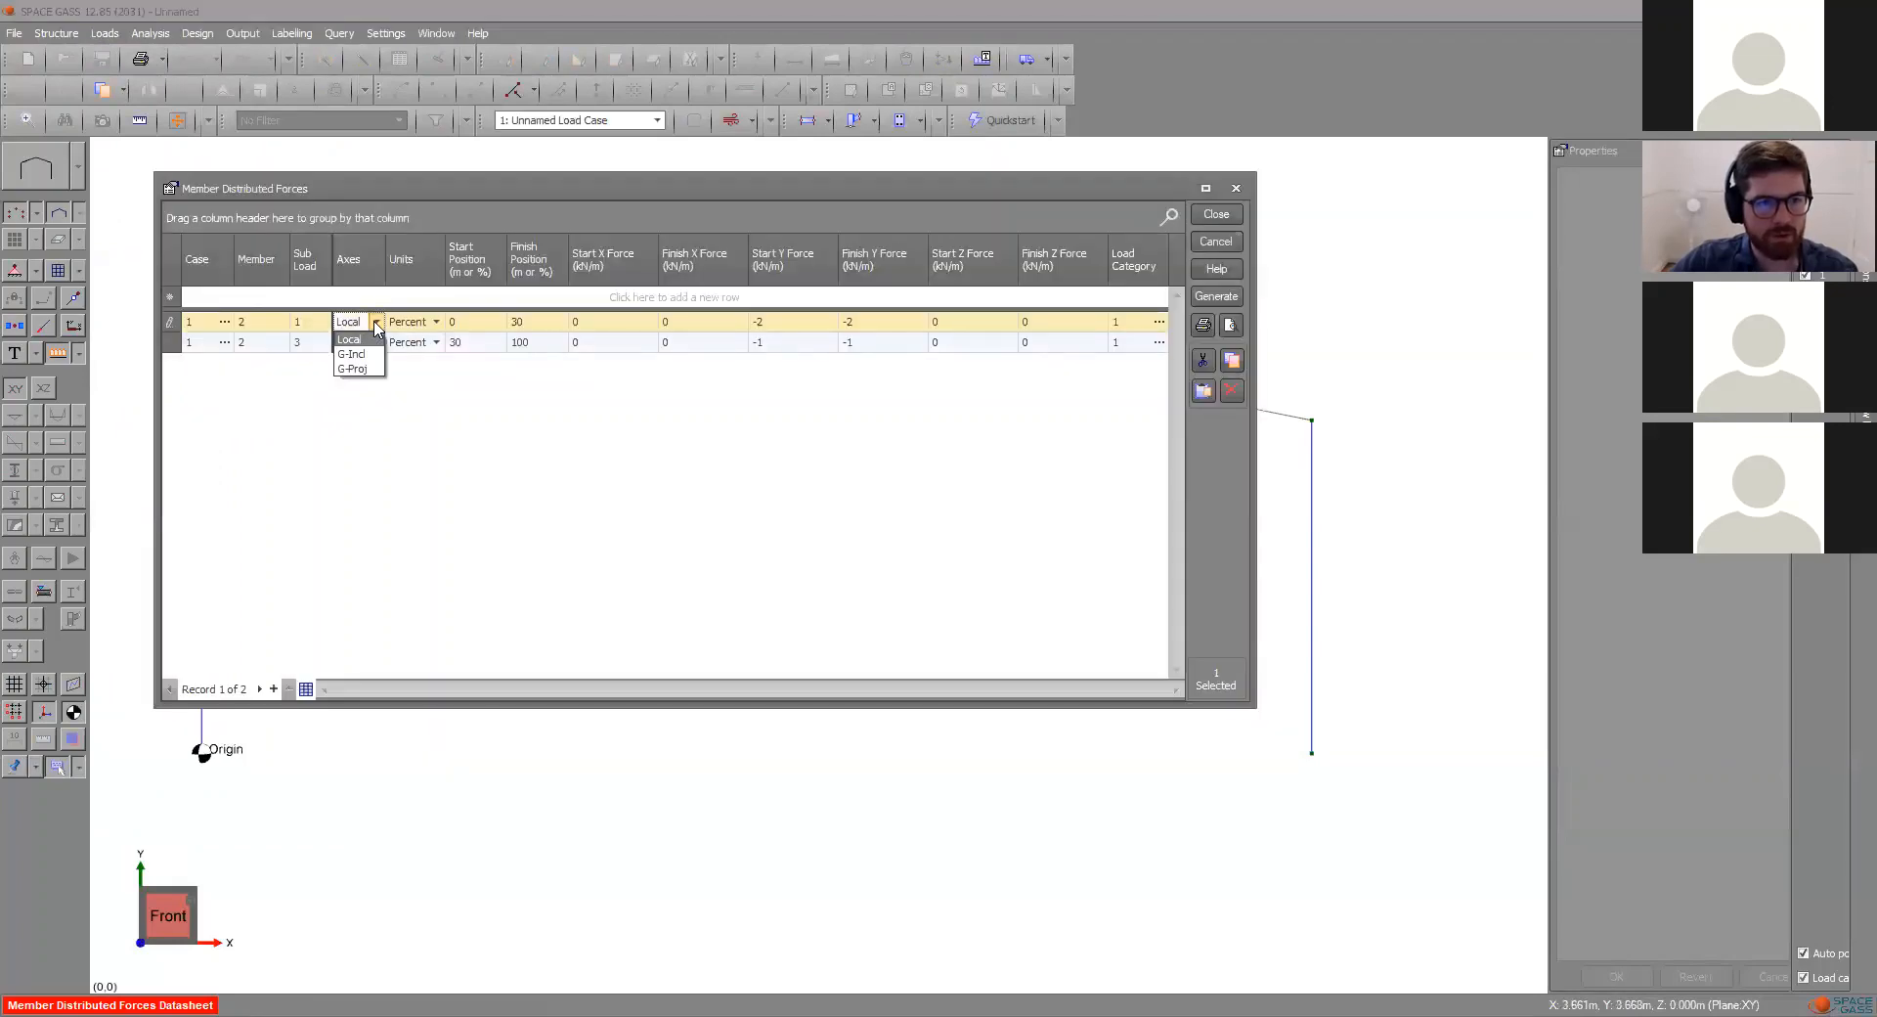
left_click(376, 342)
left_click(350, 360)
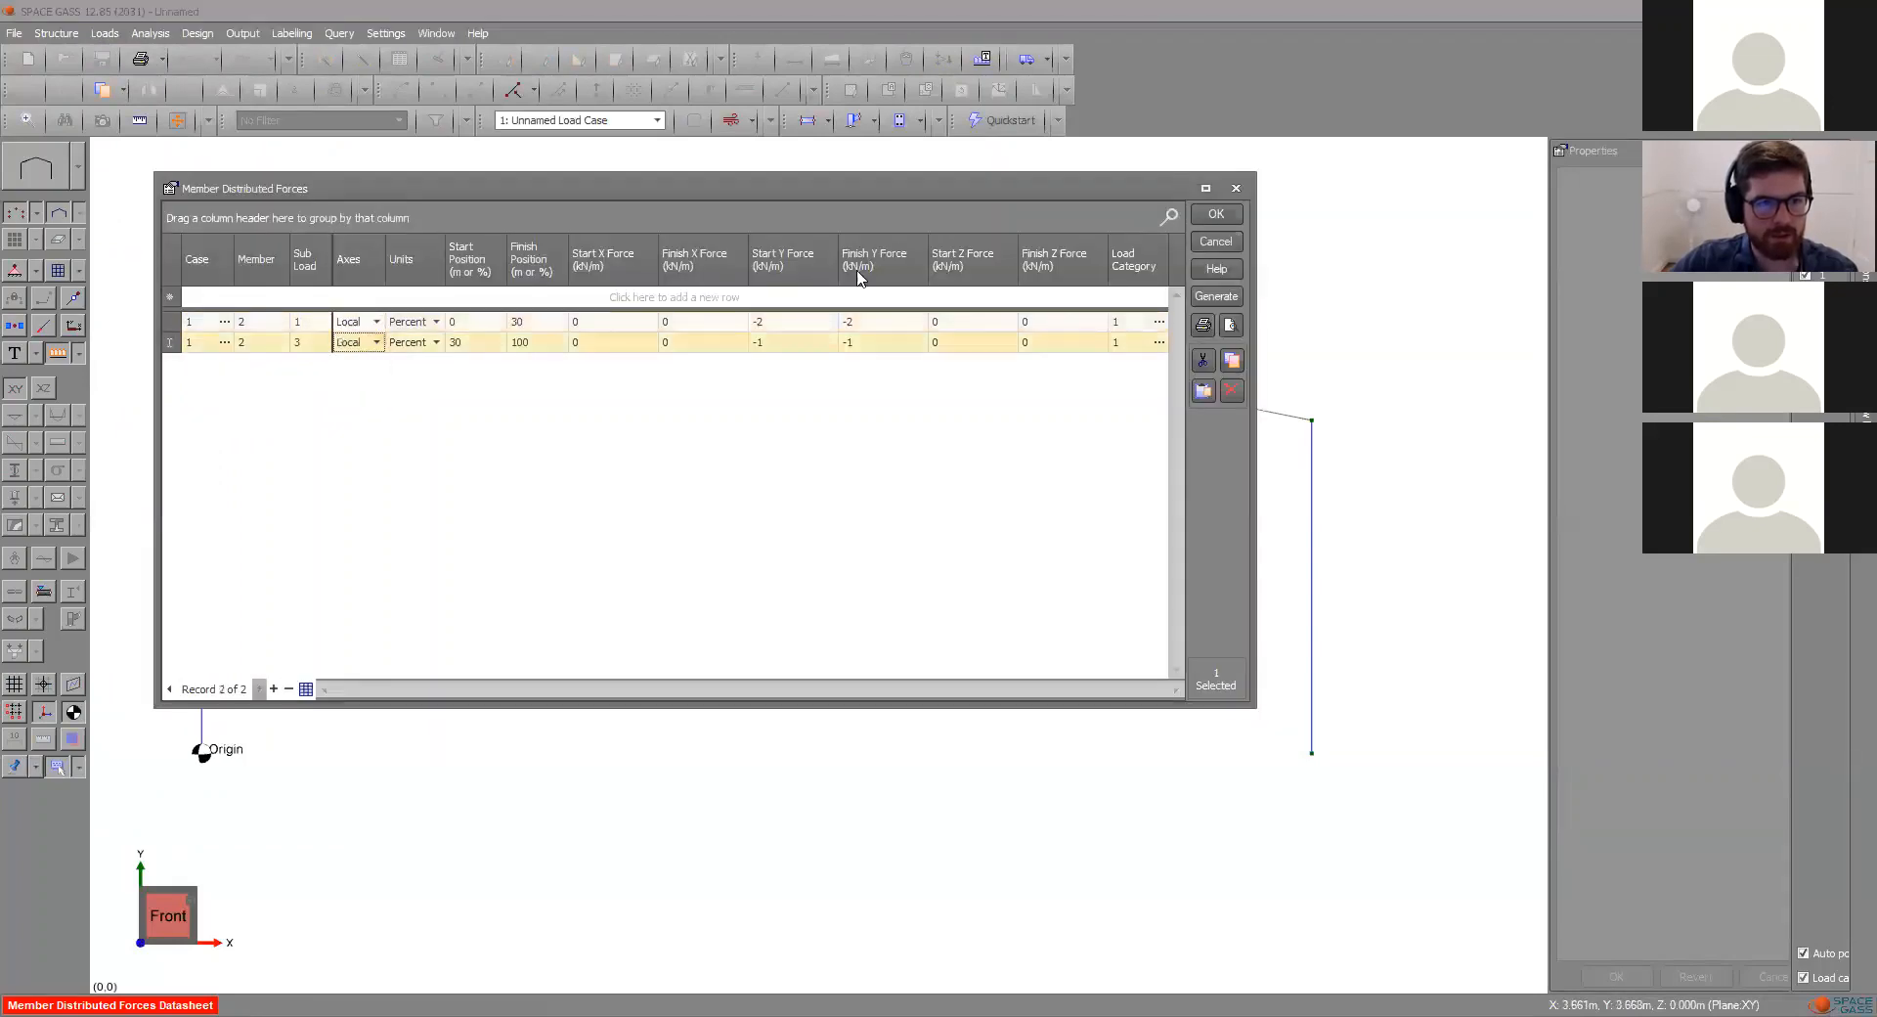
left_click(1210, 225)
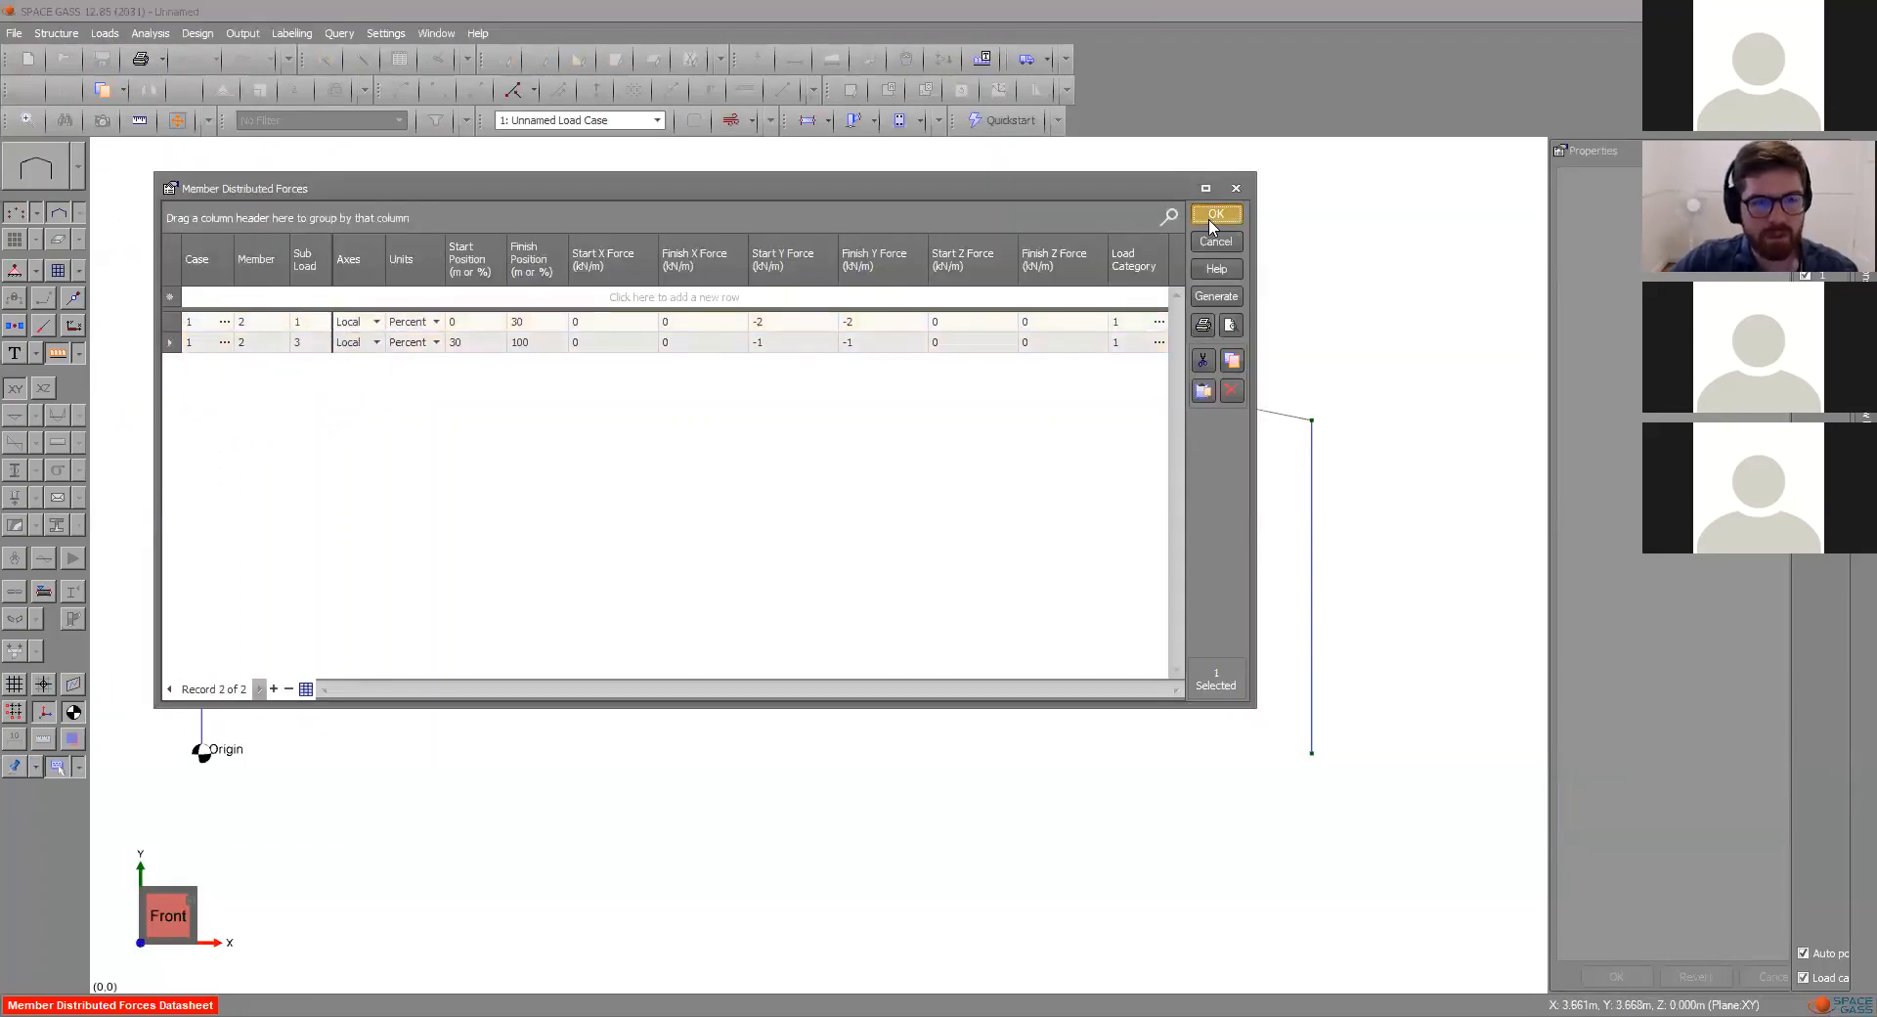
left_click(1210, 225)
left_click(1107, 443)
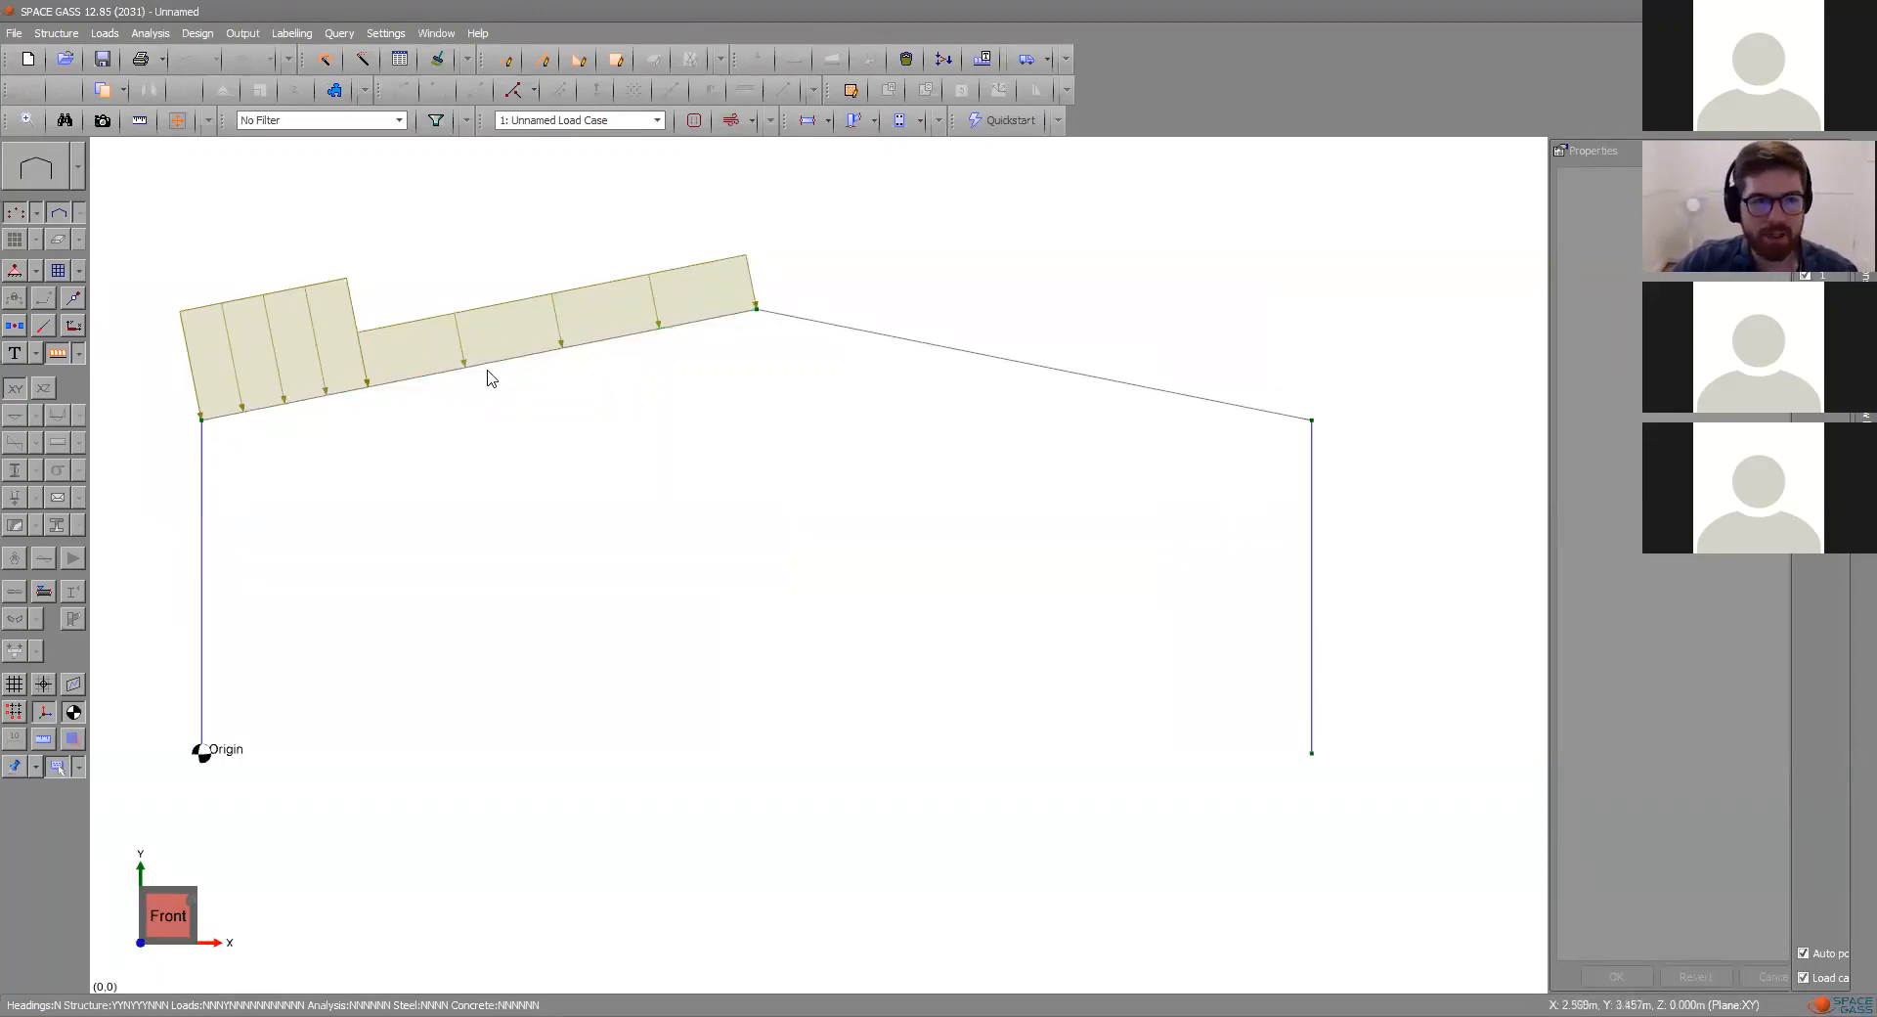
- Inspect the left rafter's distributed loads and its member details
left_click(497, 367)
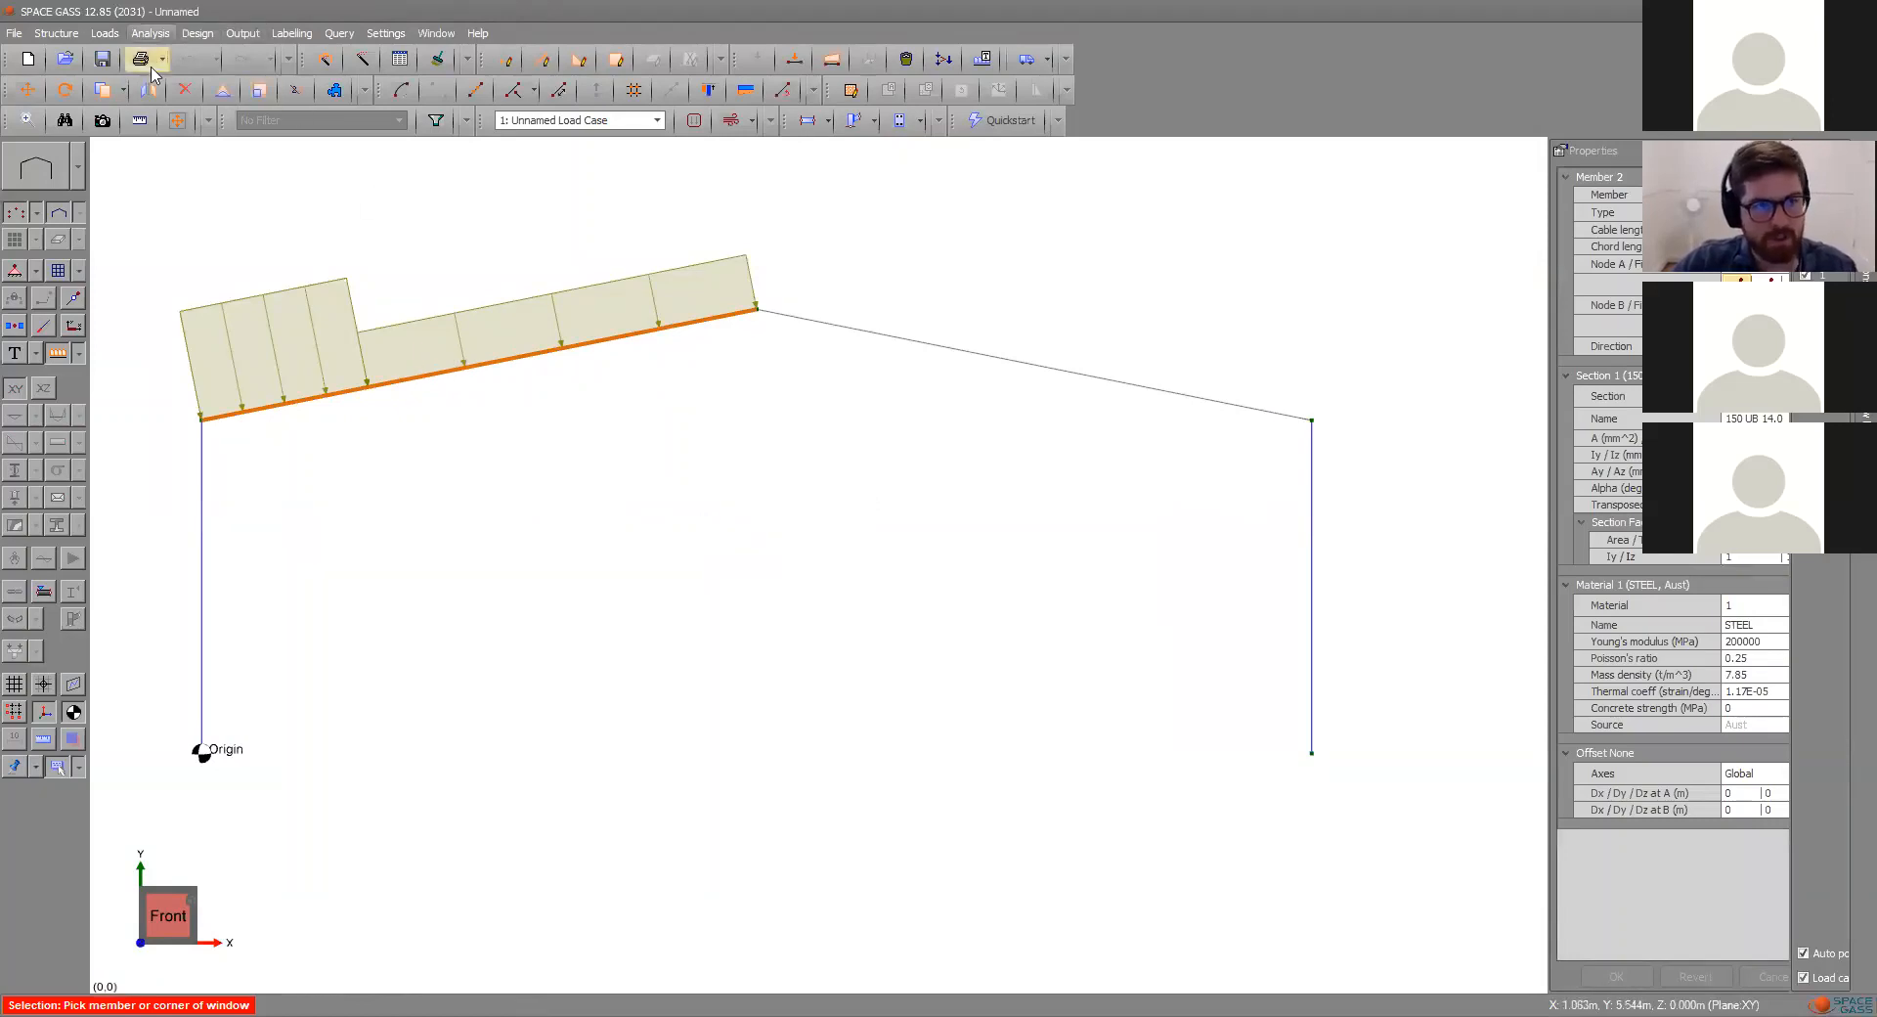
key("Escape")
left_click(585, 340)
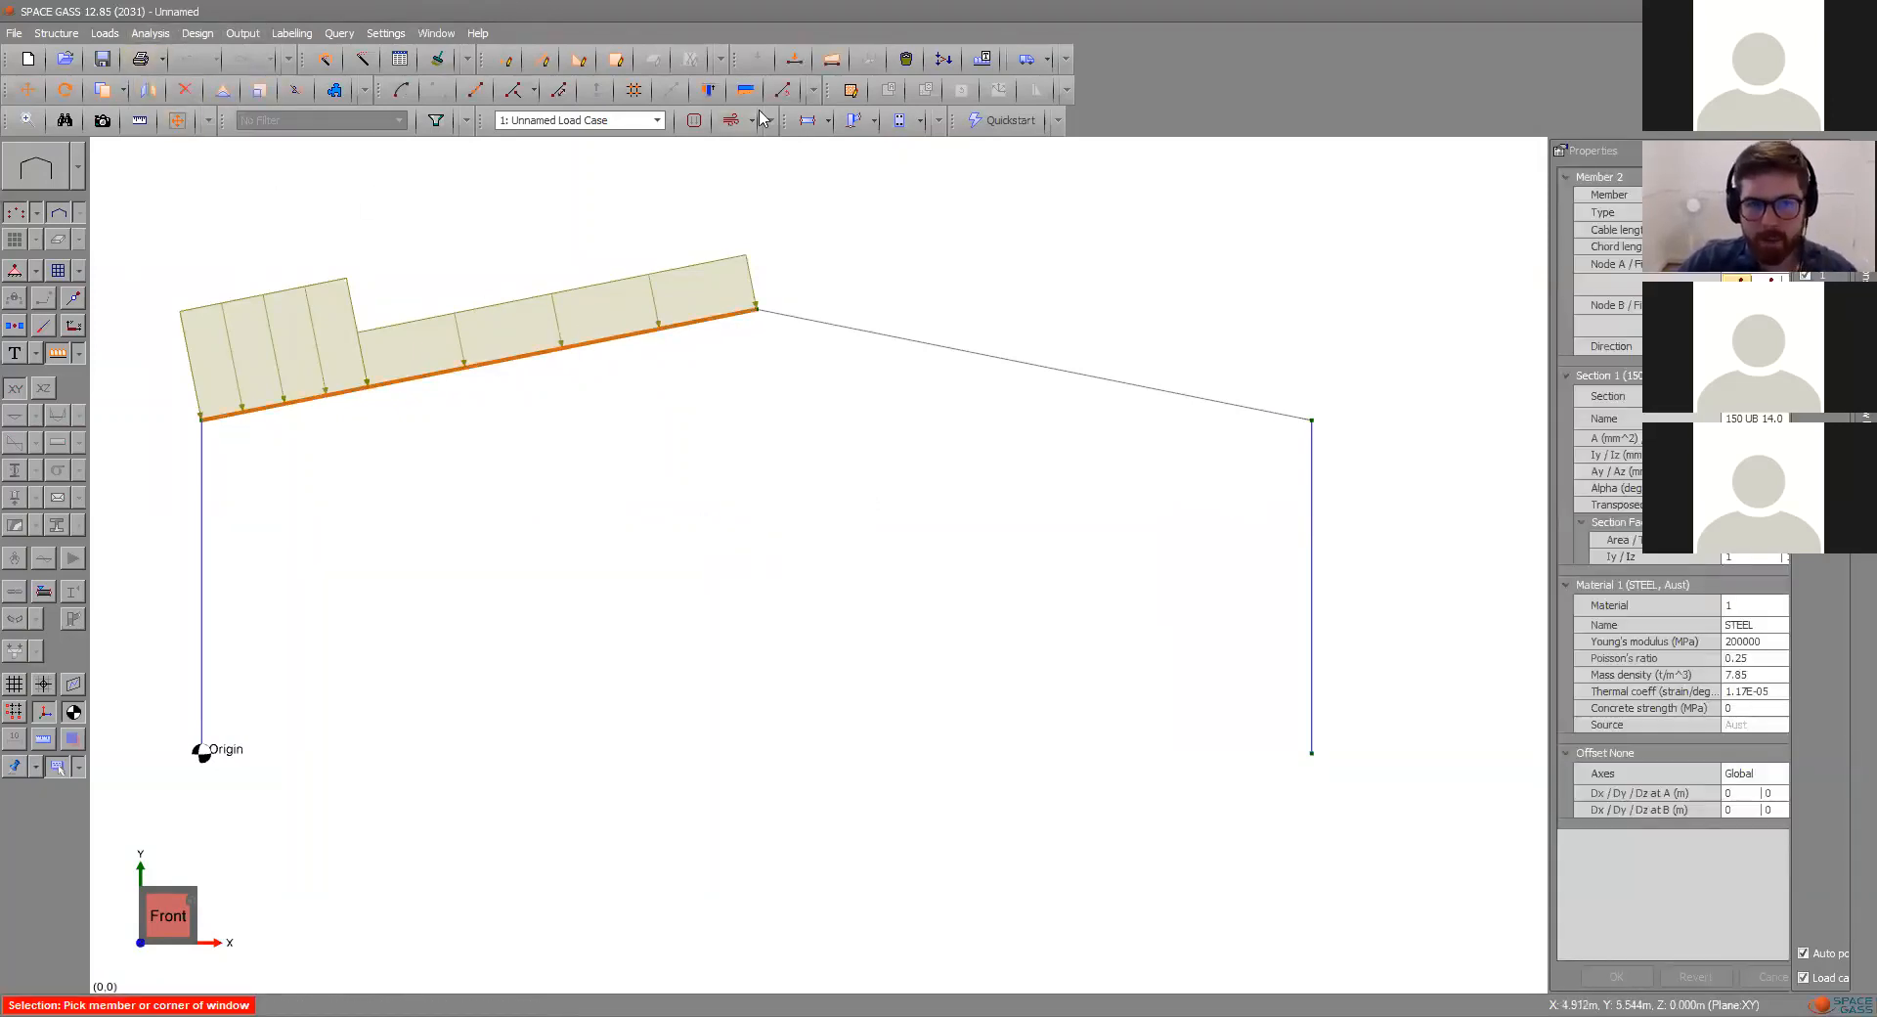
left_click(830, 60)
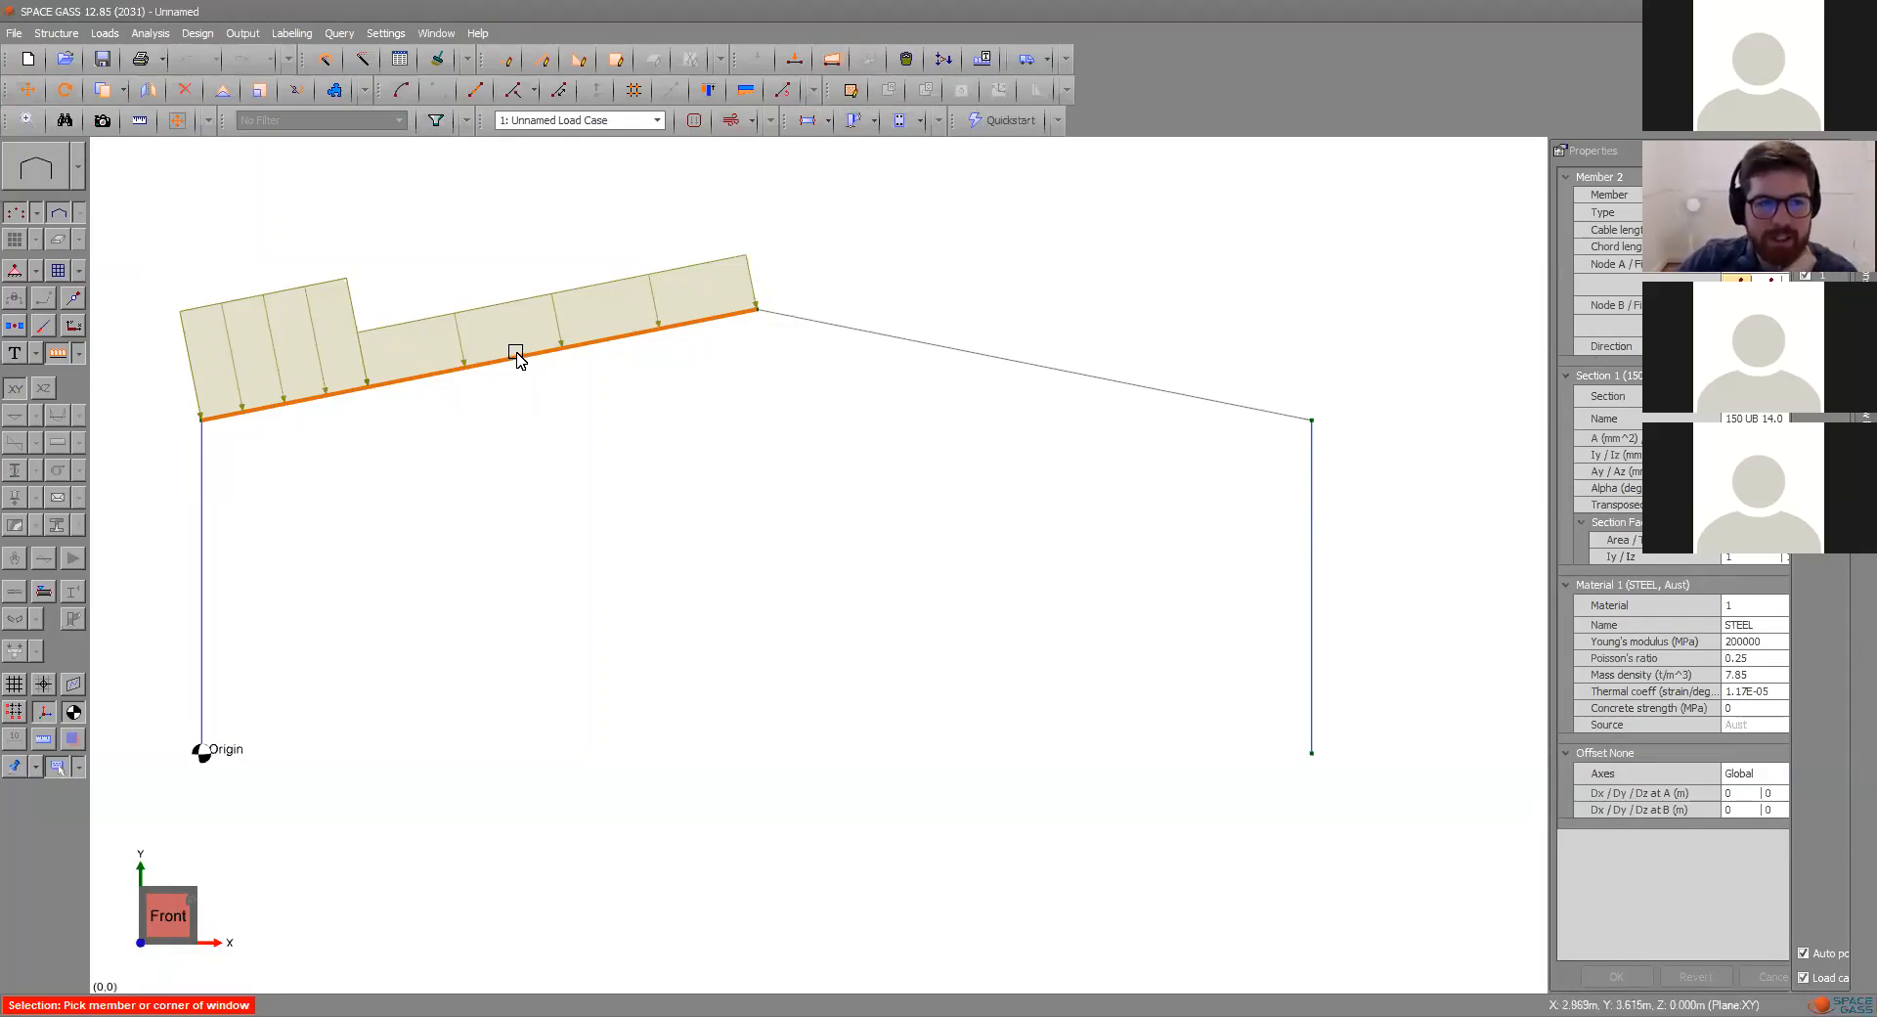
mouse_move(519, 363)
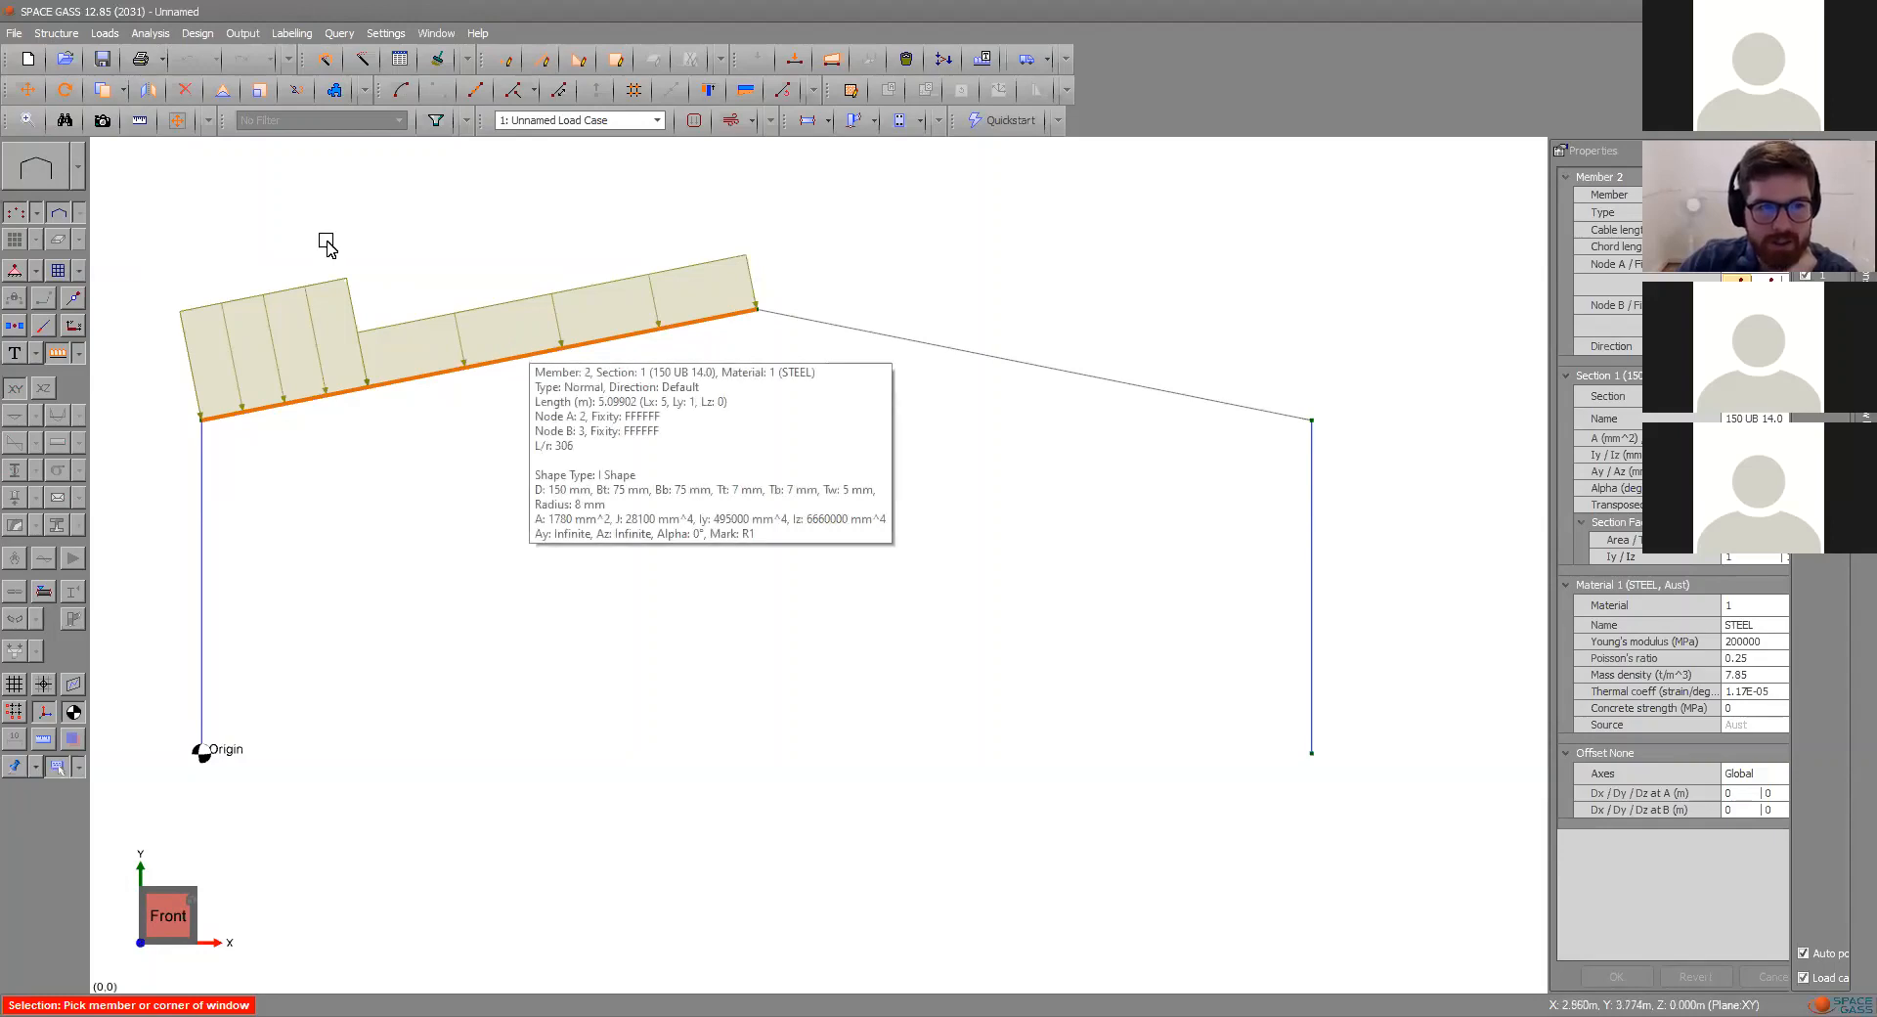
- Add a self weight load in load case 2, keeping the Y acceleration at -1 g
left_click(101, 35)
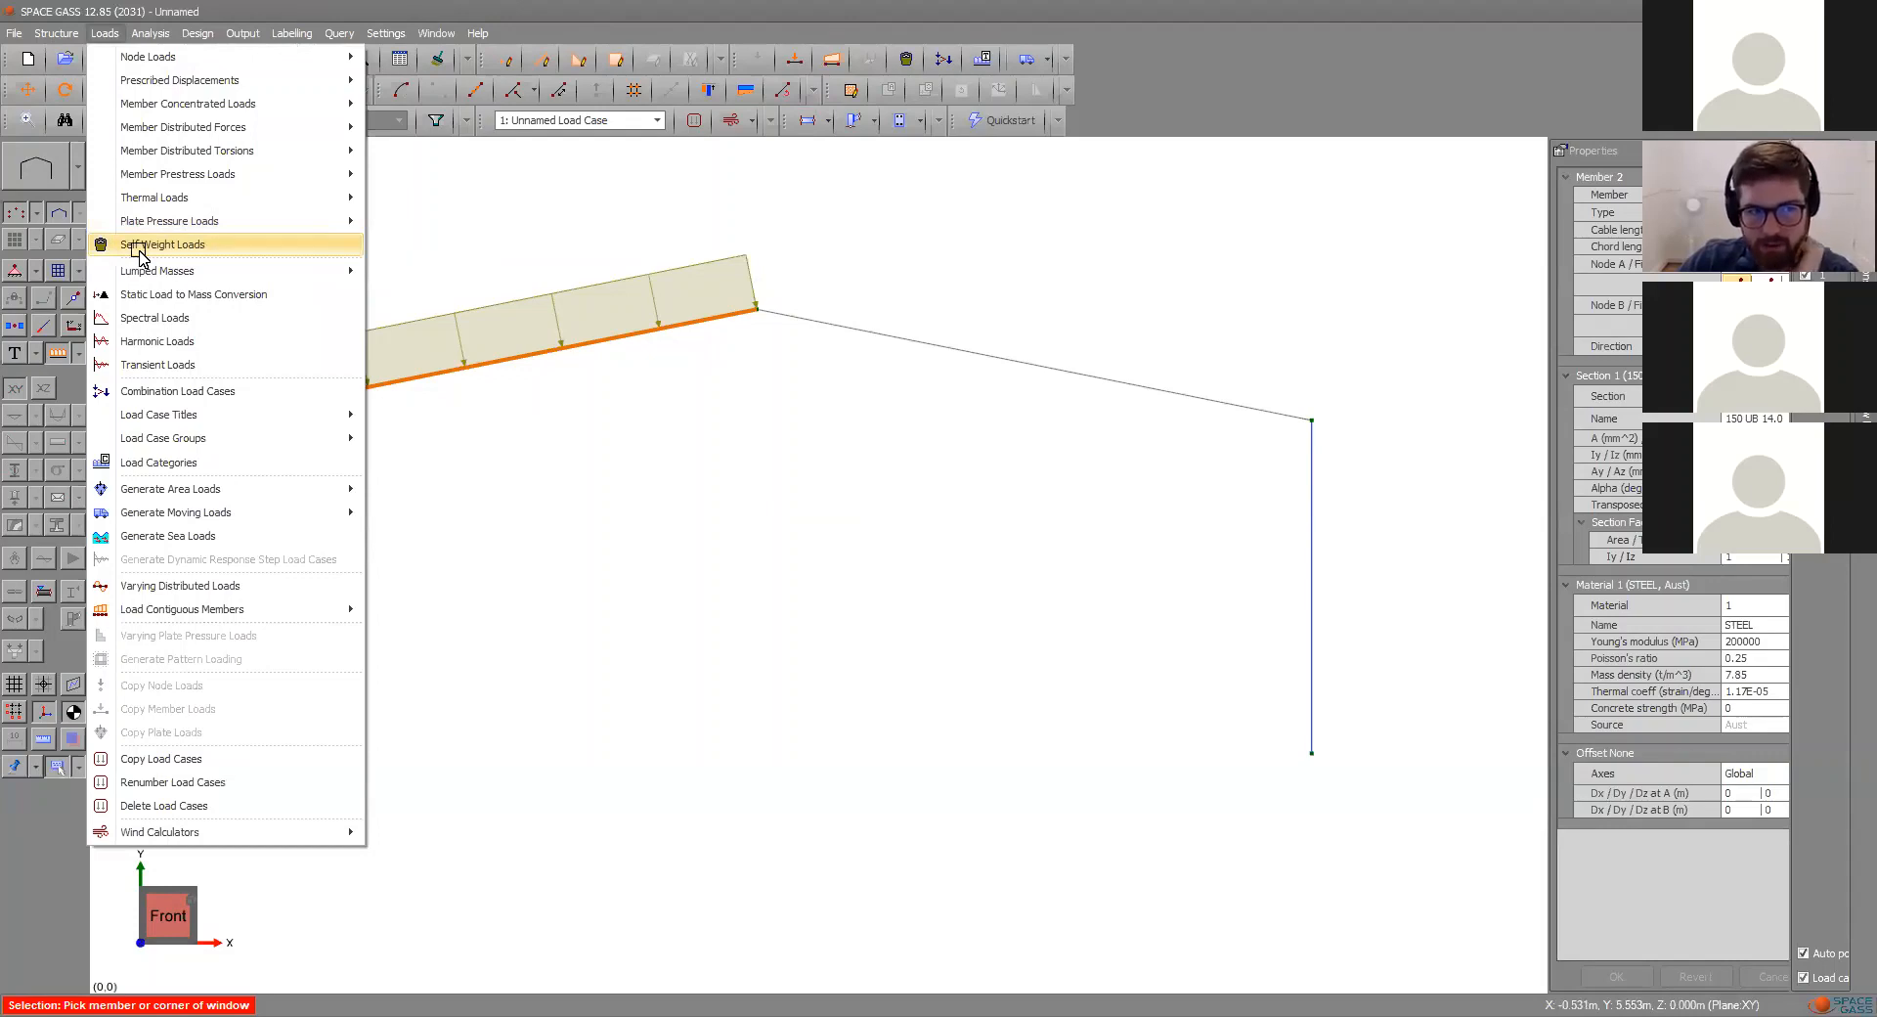
left_click(142, 245)
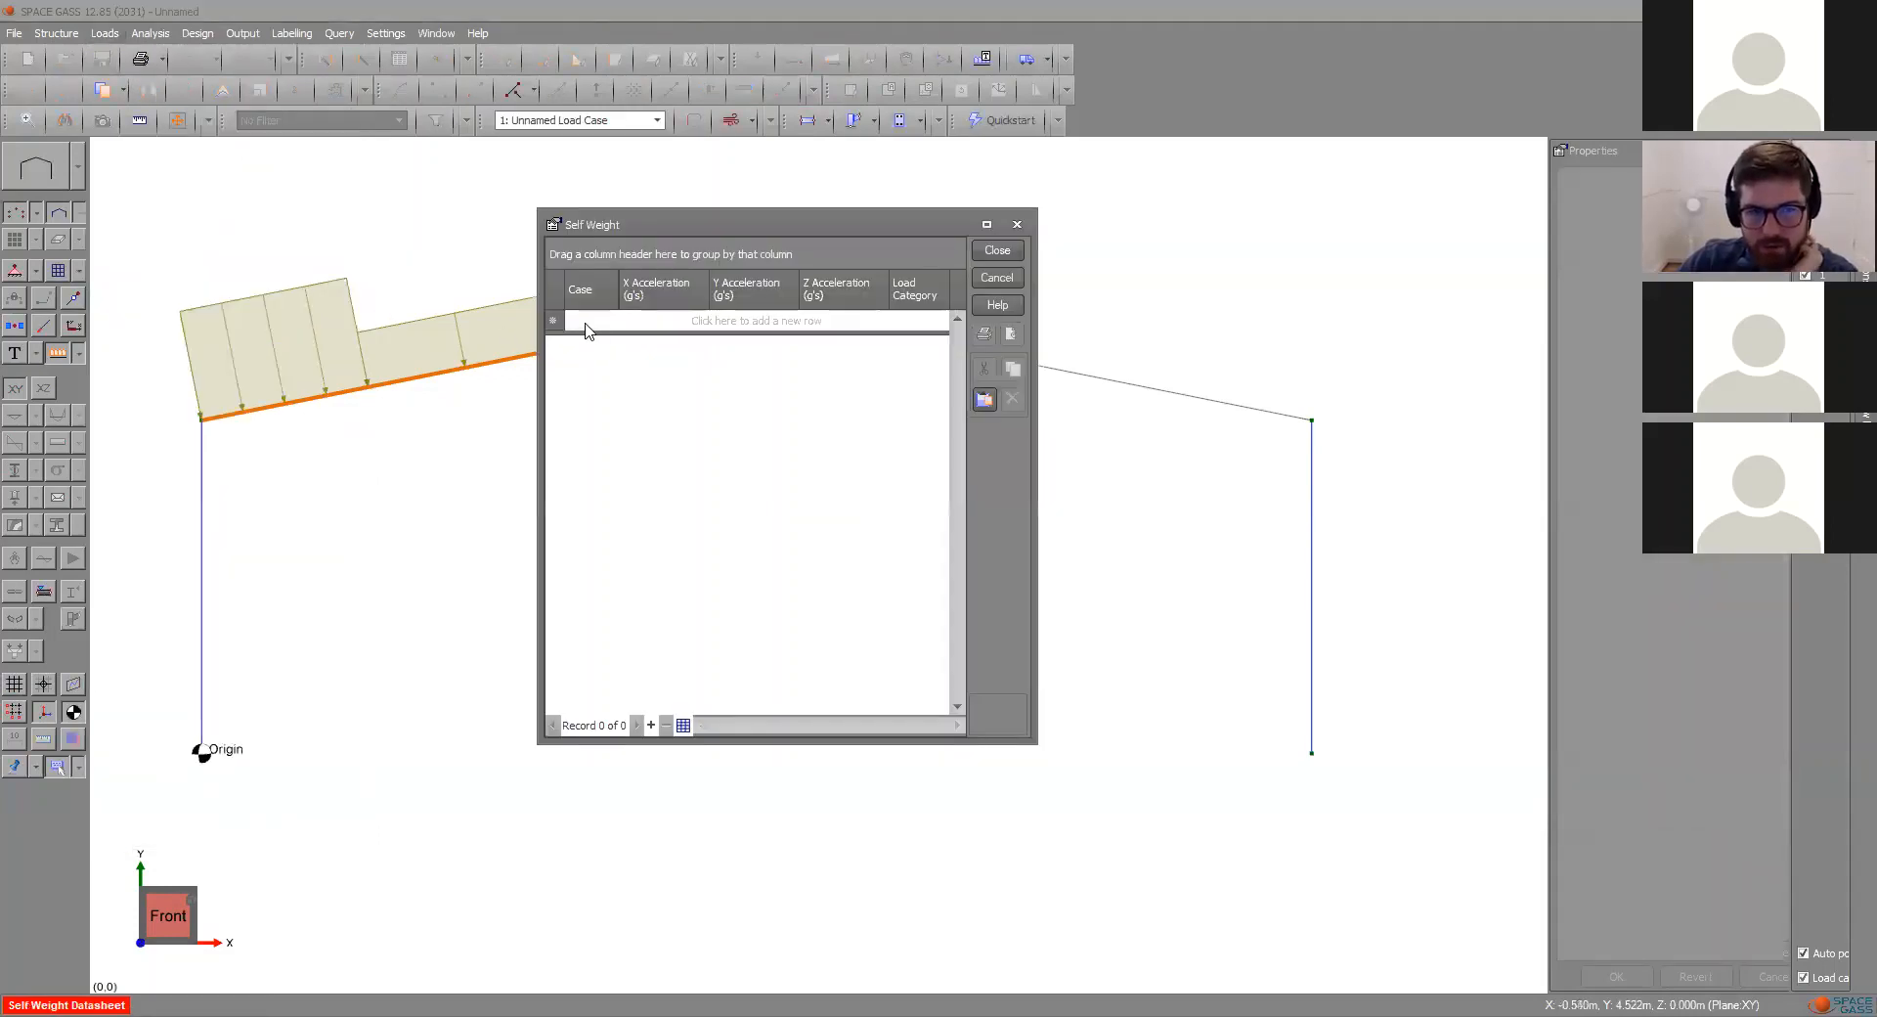
type("2")
key("Tab")
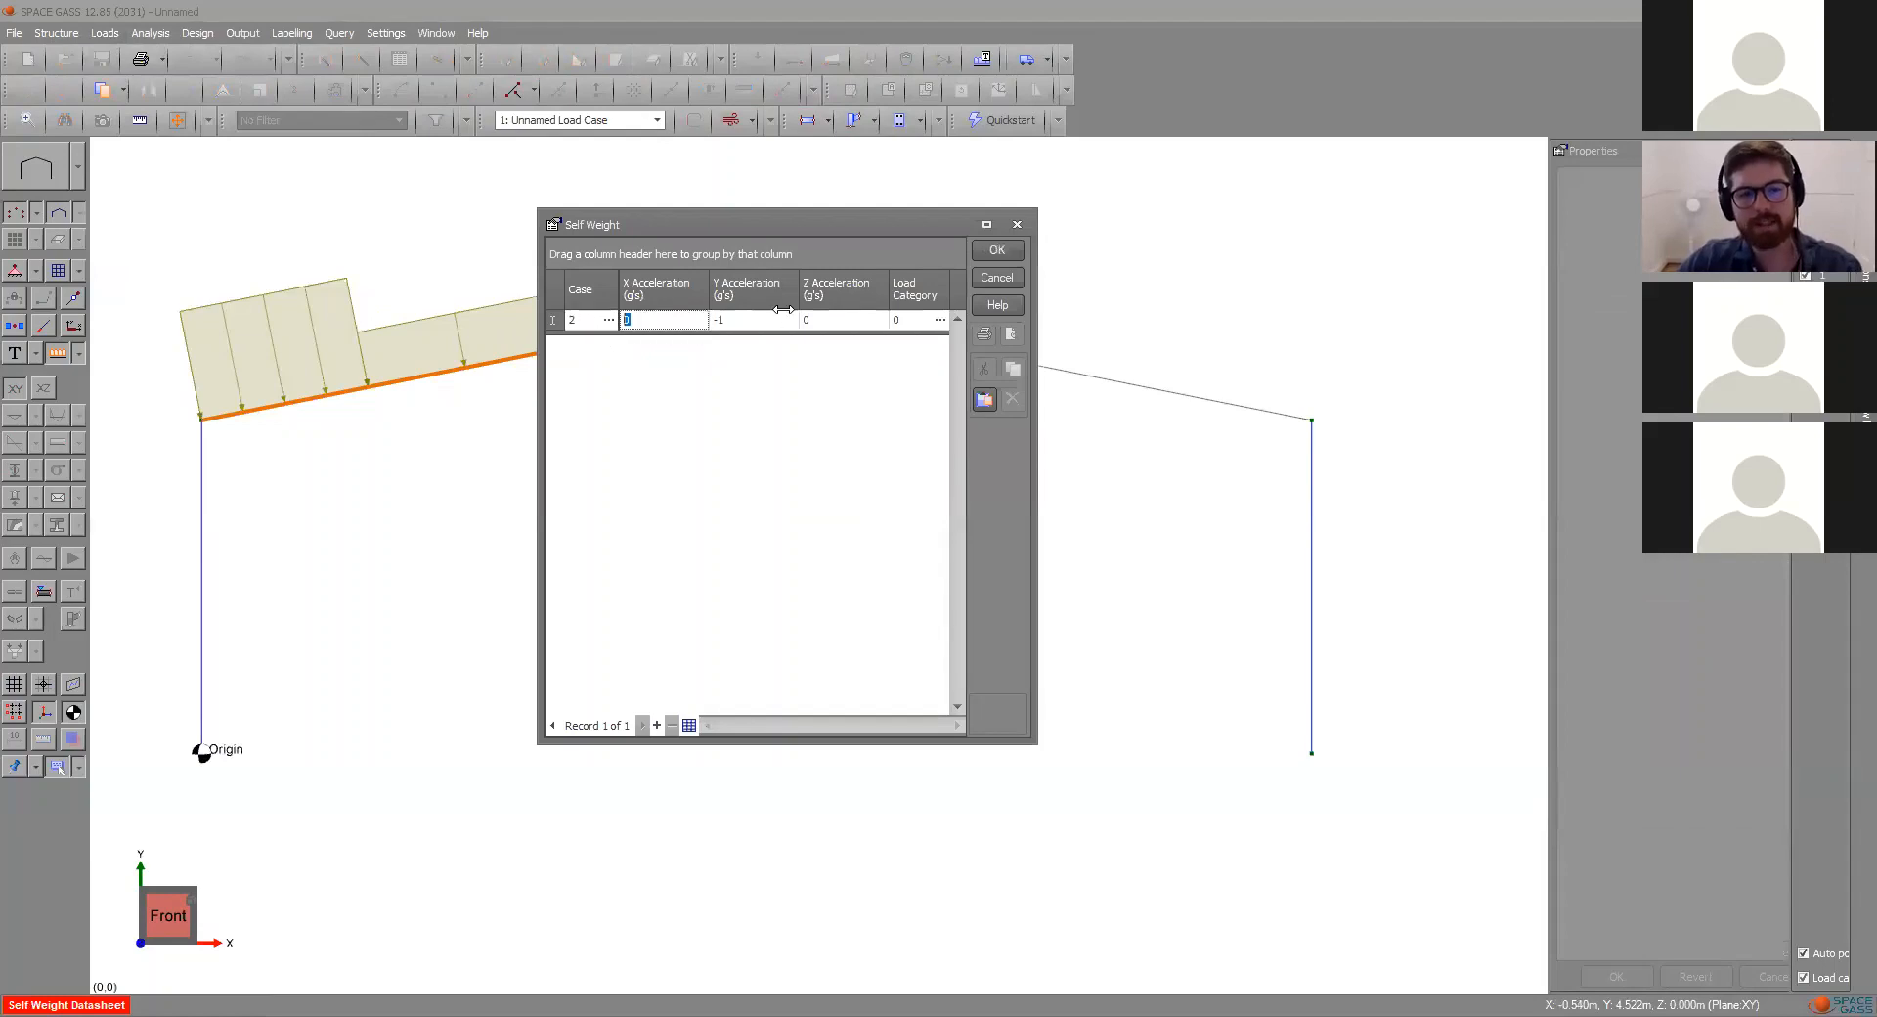
key("Tab")
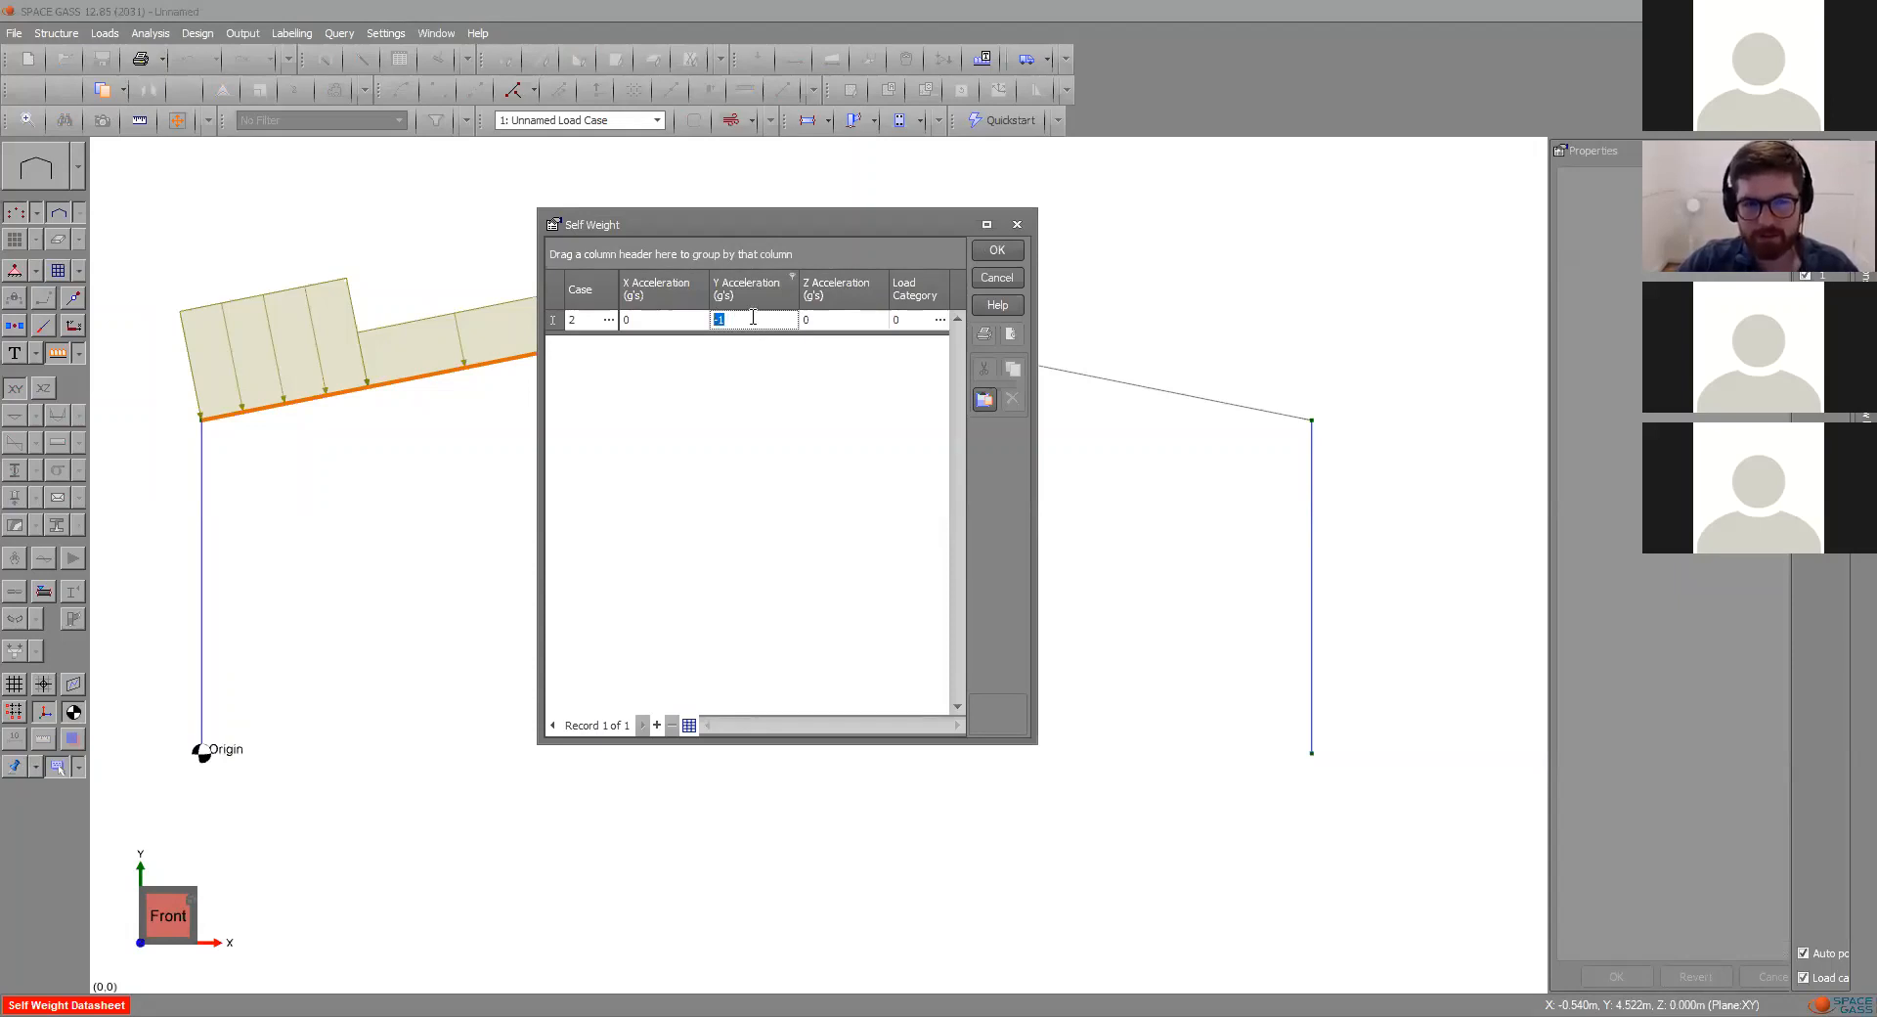
left_click(993, 252)
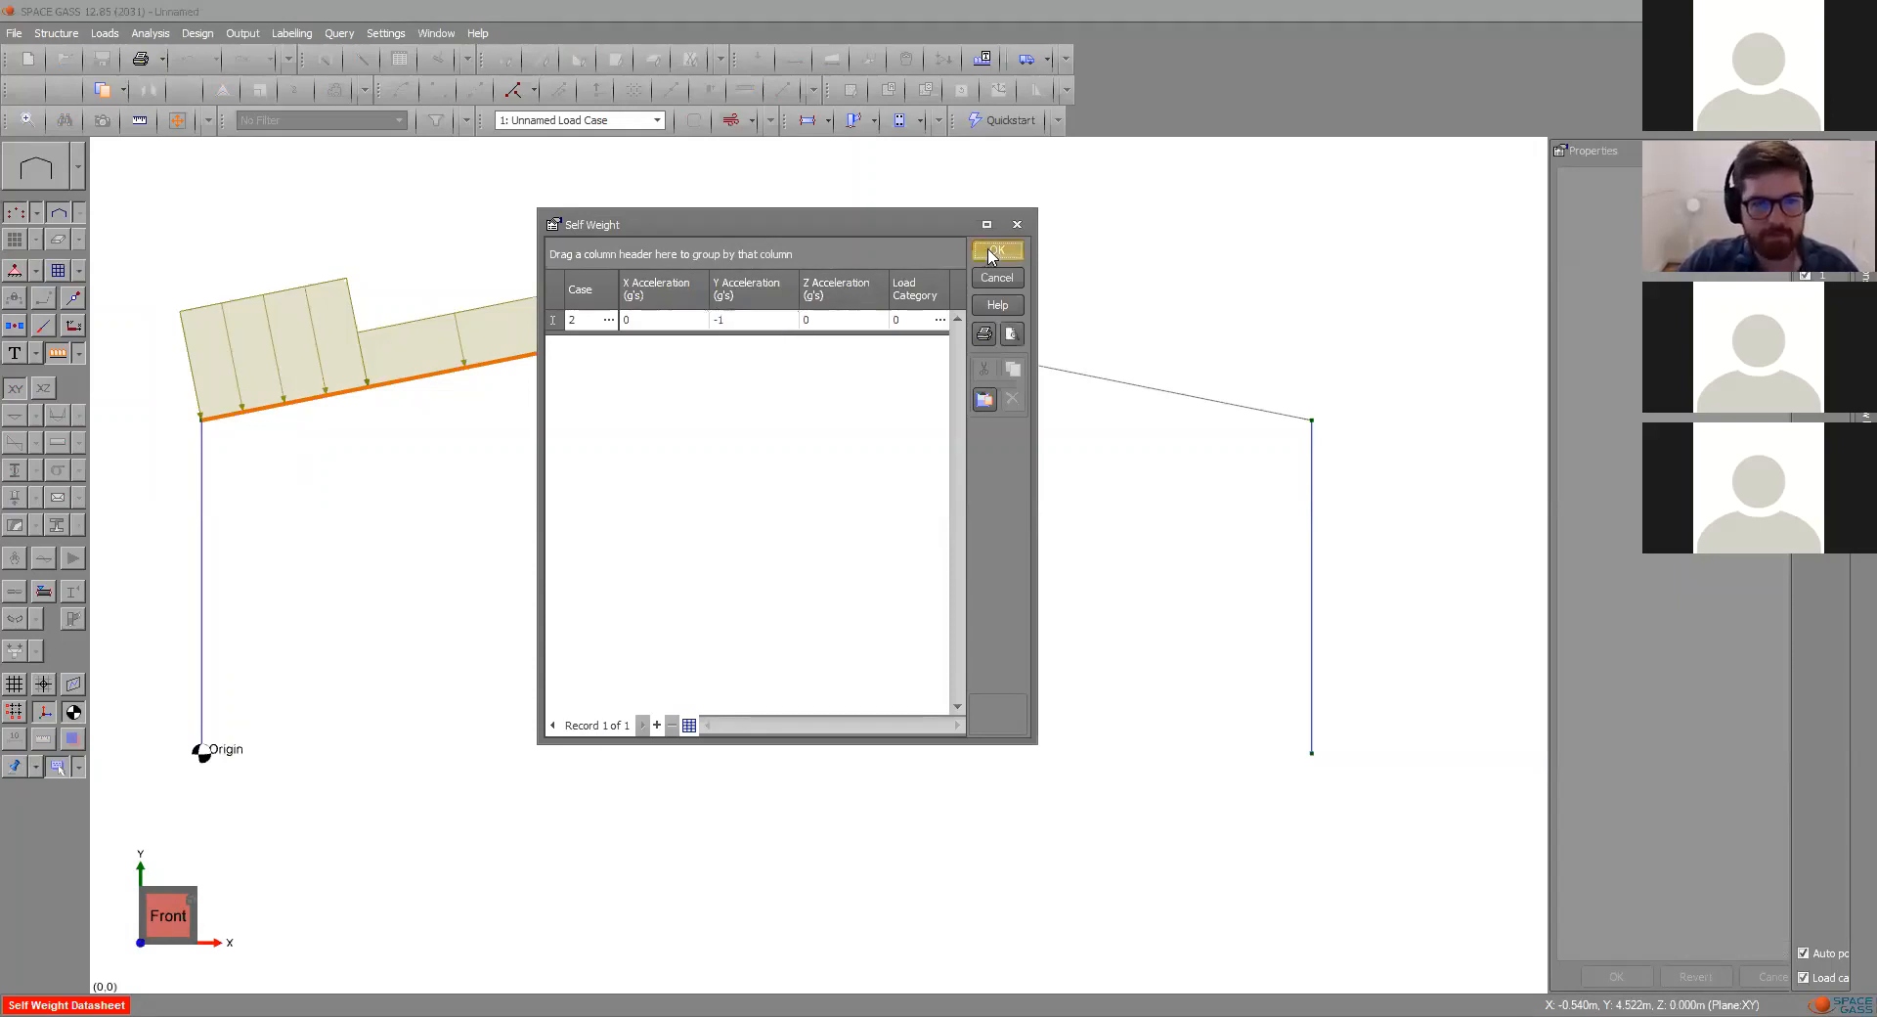
left_click(993, 252)
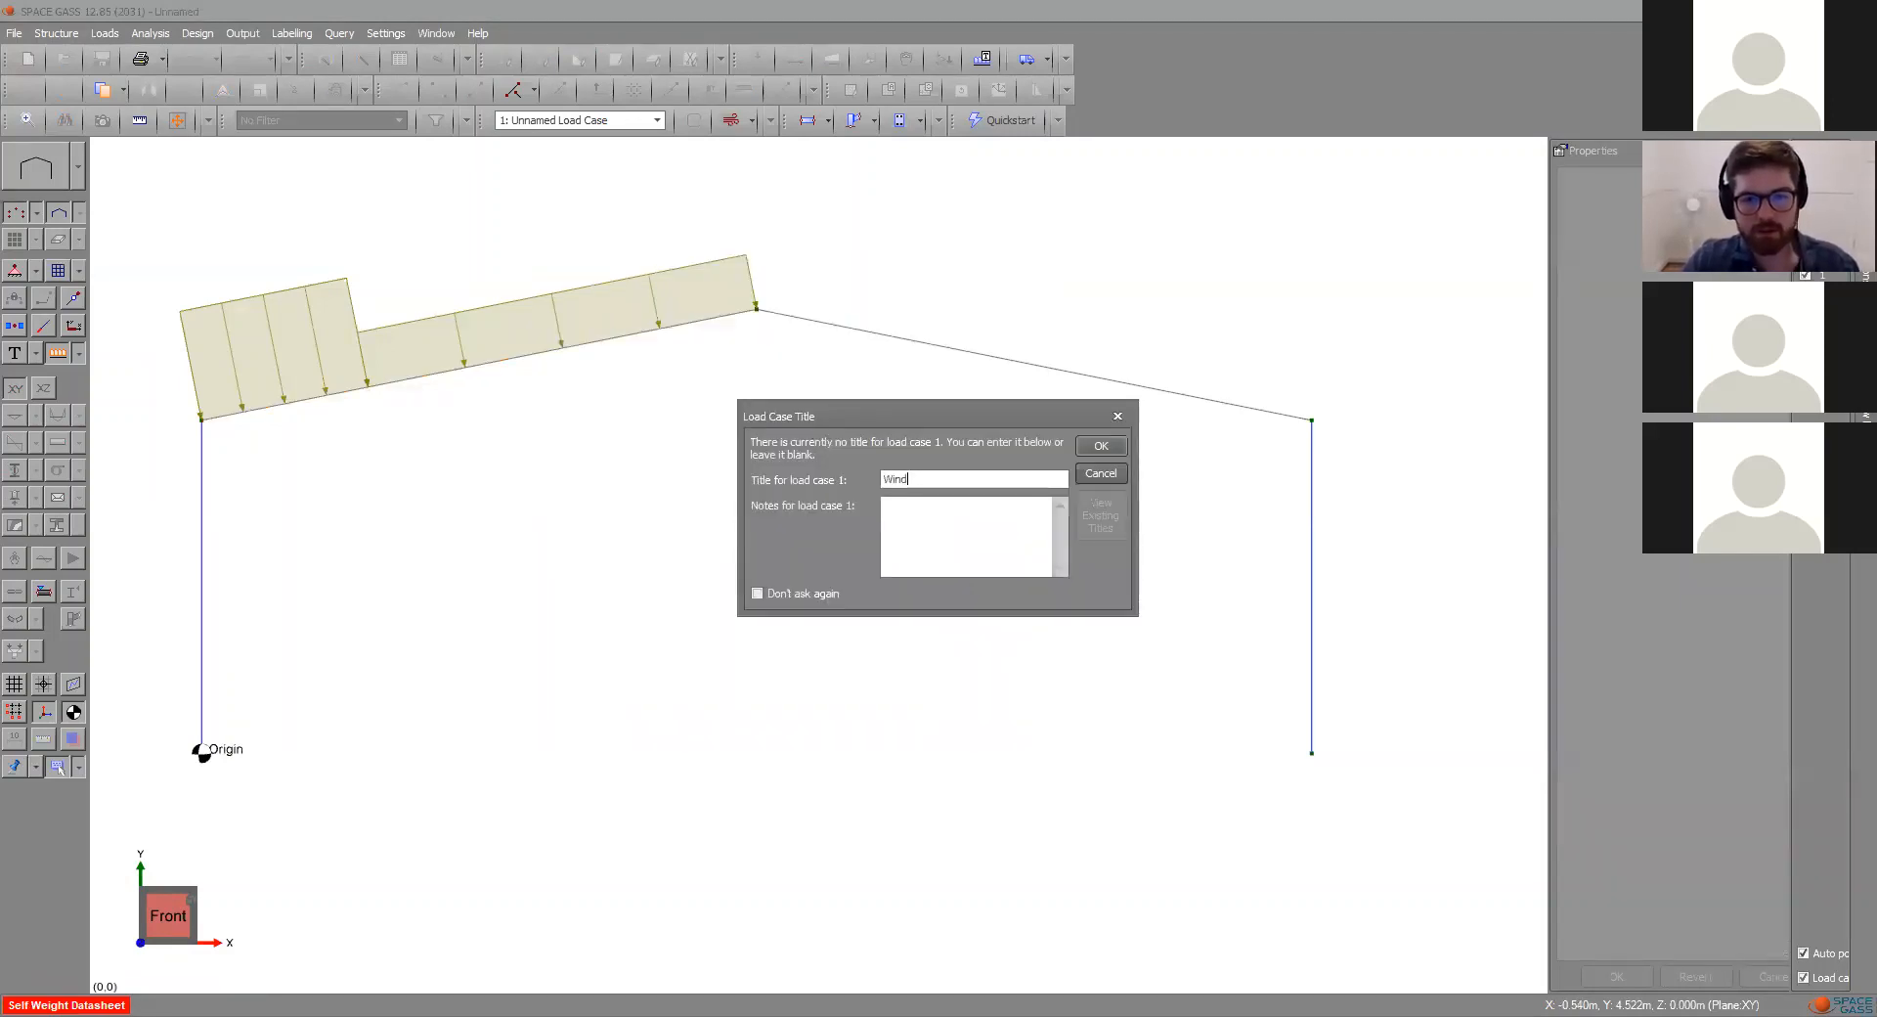
- Title load case 1 Wind and load case 2 Dead
key("Return")
type("Dead")
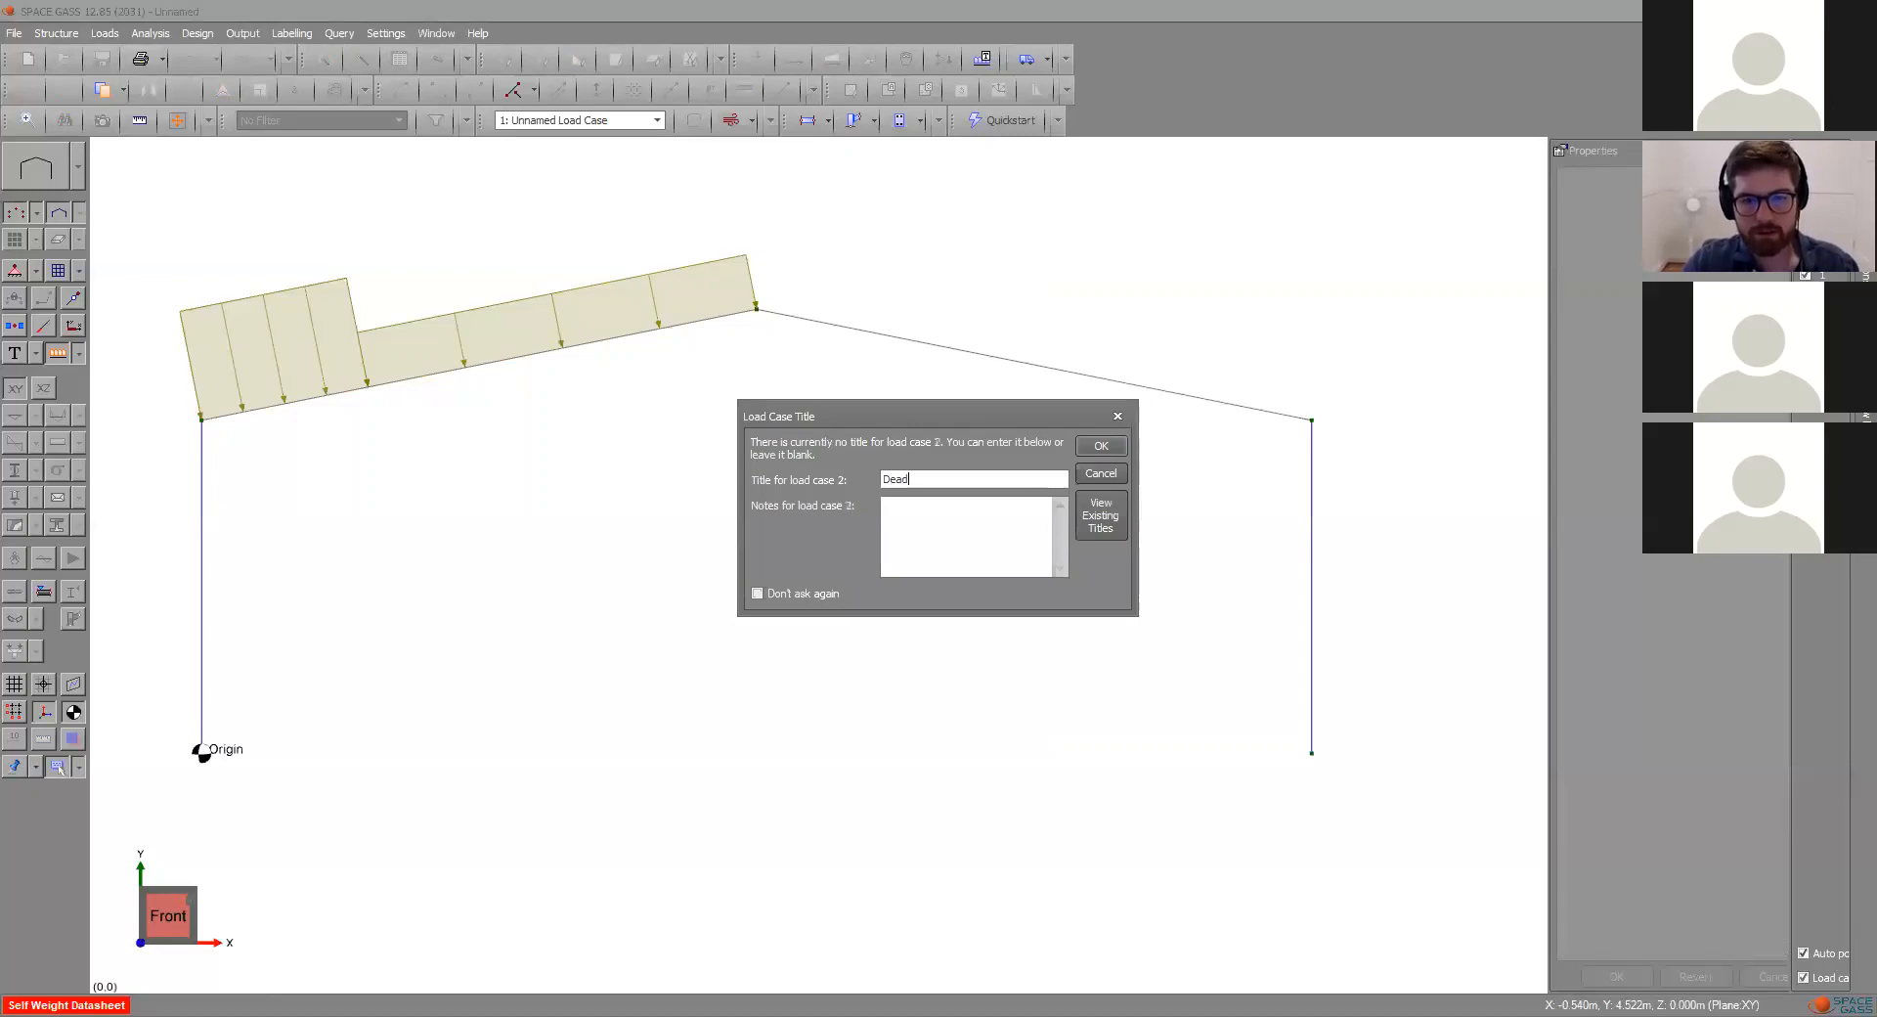
key("Return")
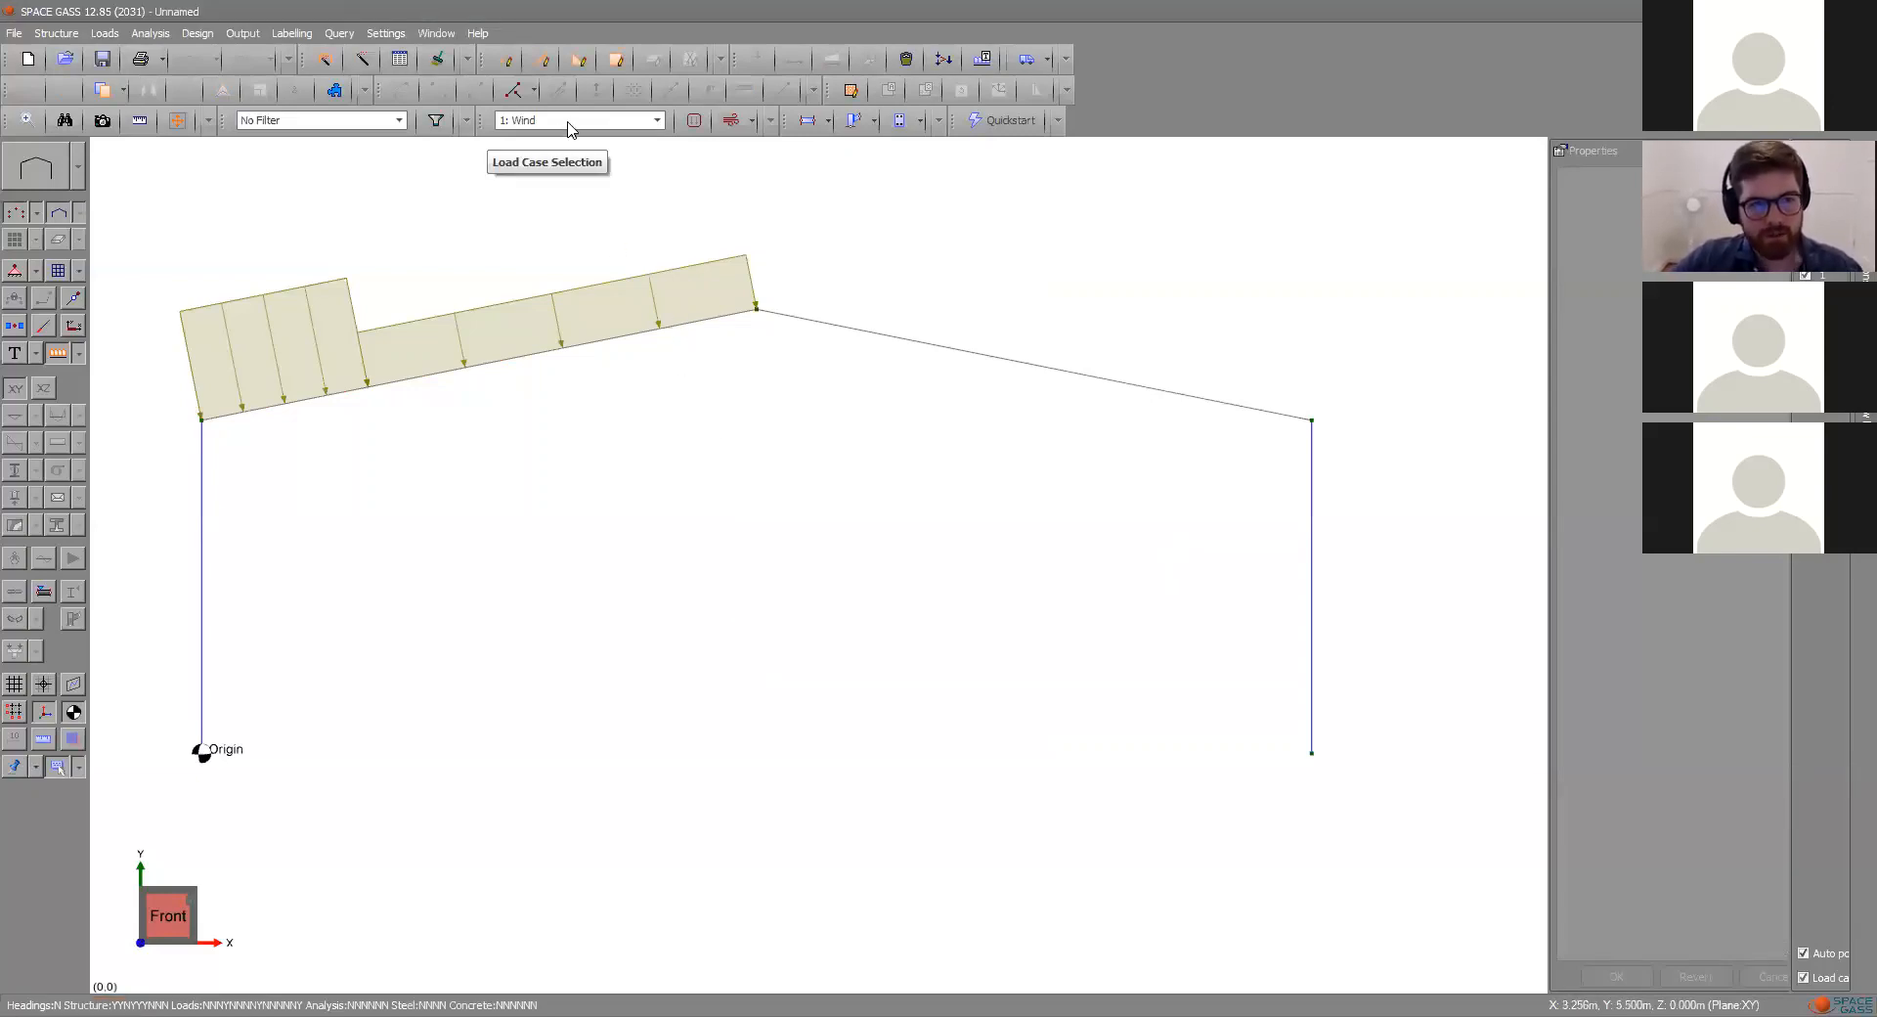
- Check the load case assignments of the left rafter's distributed loads and of the self weight load
left_click(311, 397)
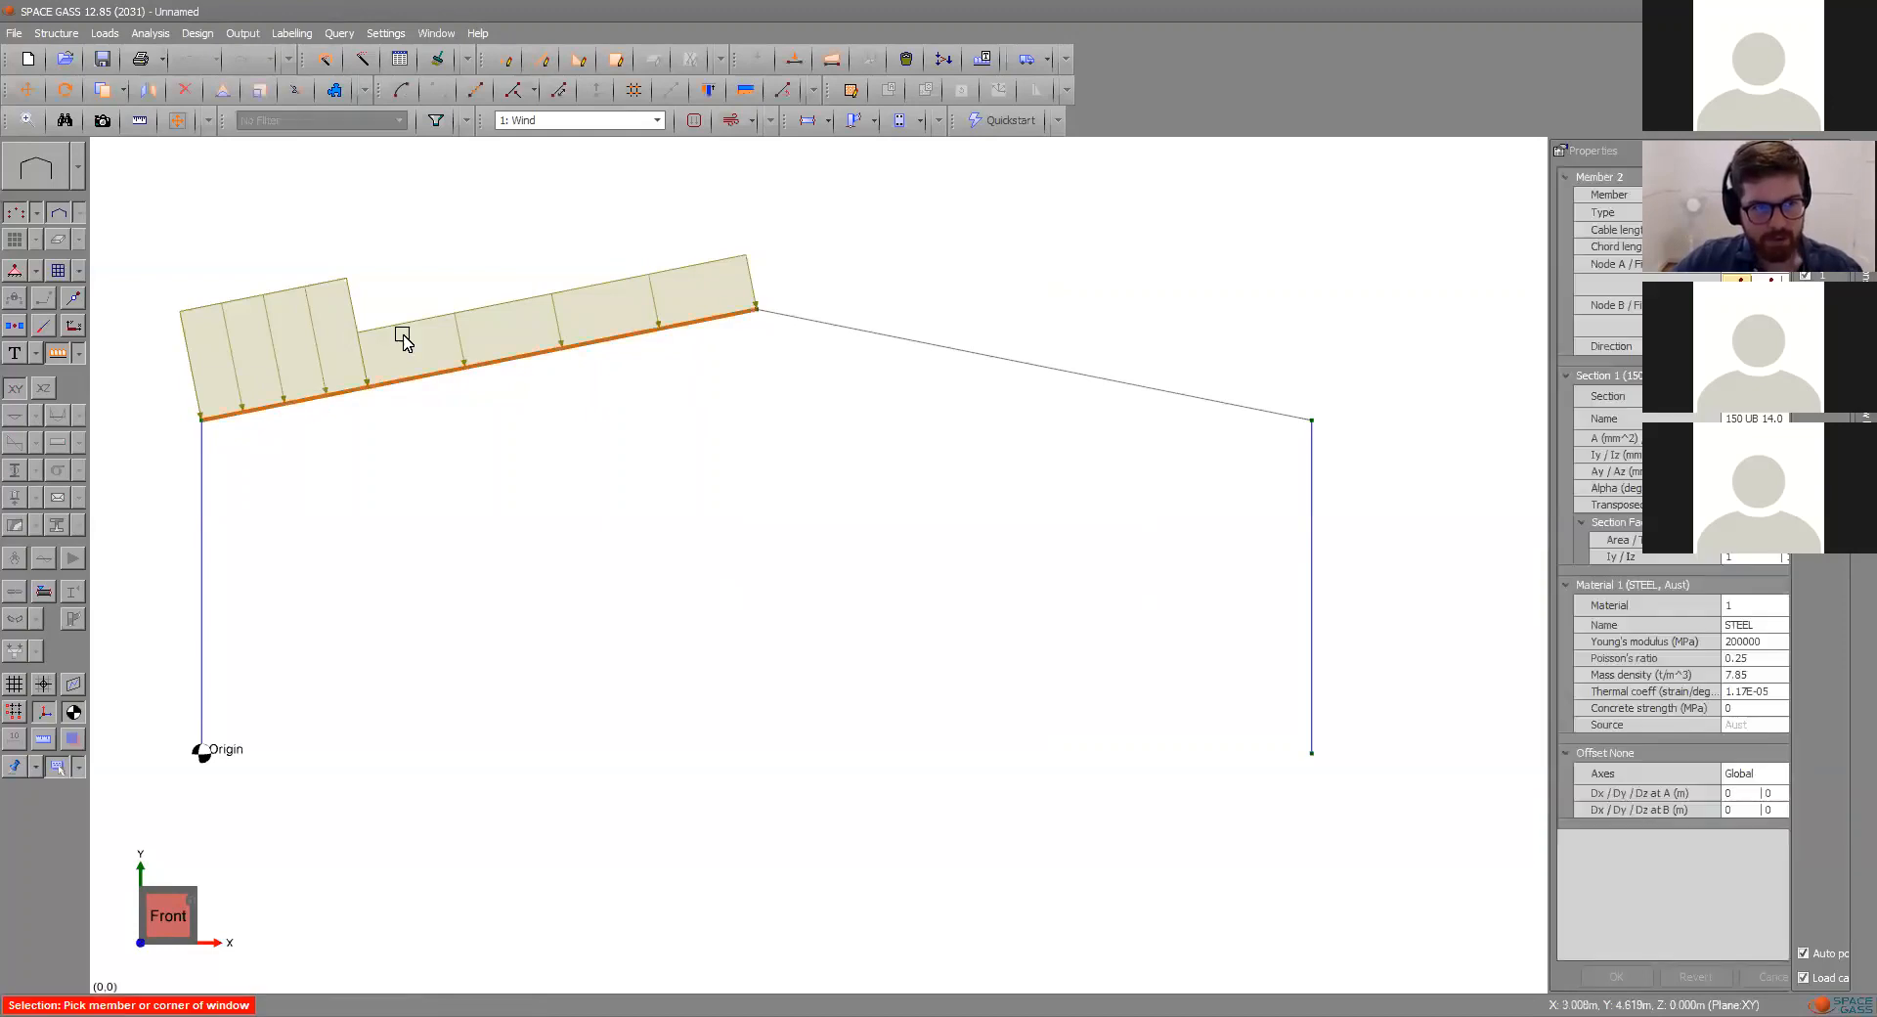
left_click(830, 61)
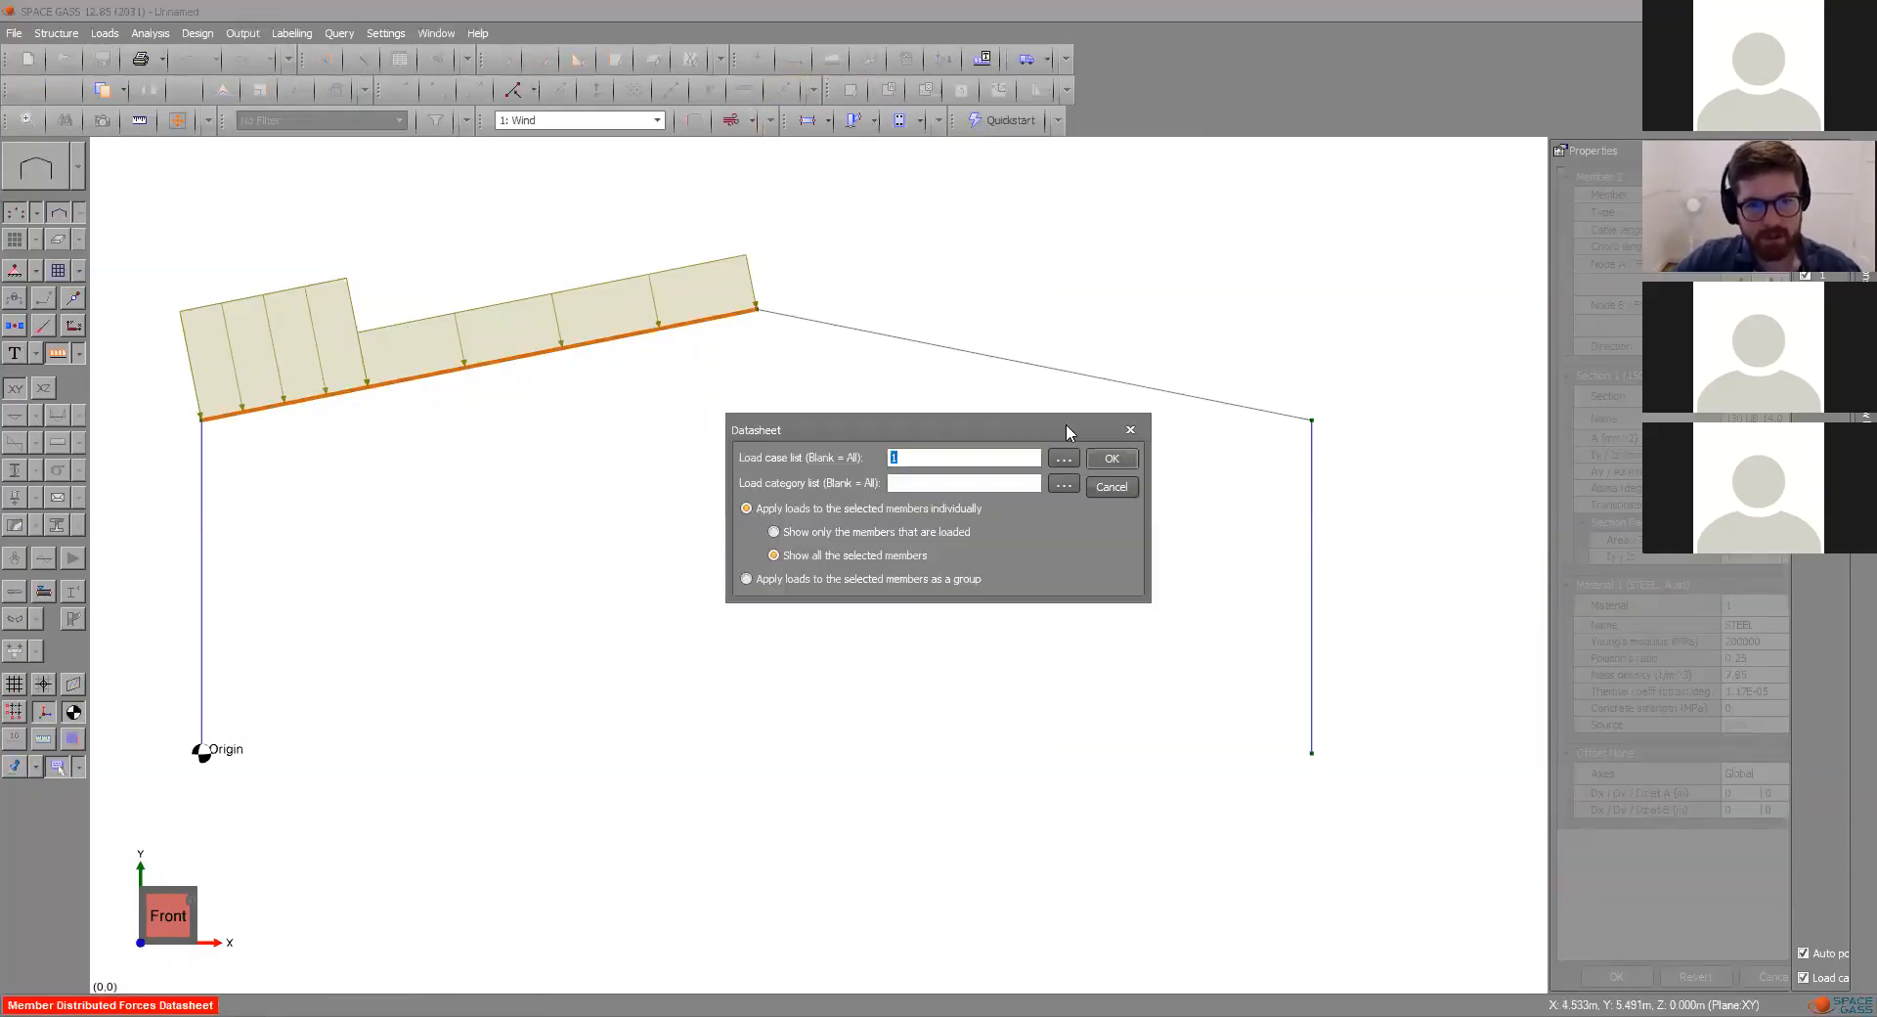
left_click(1111, 458)
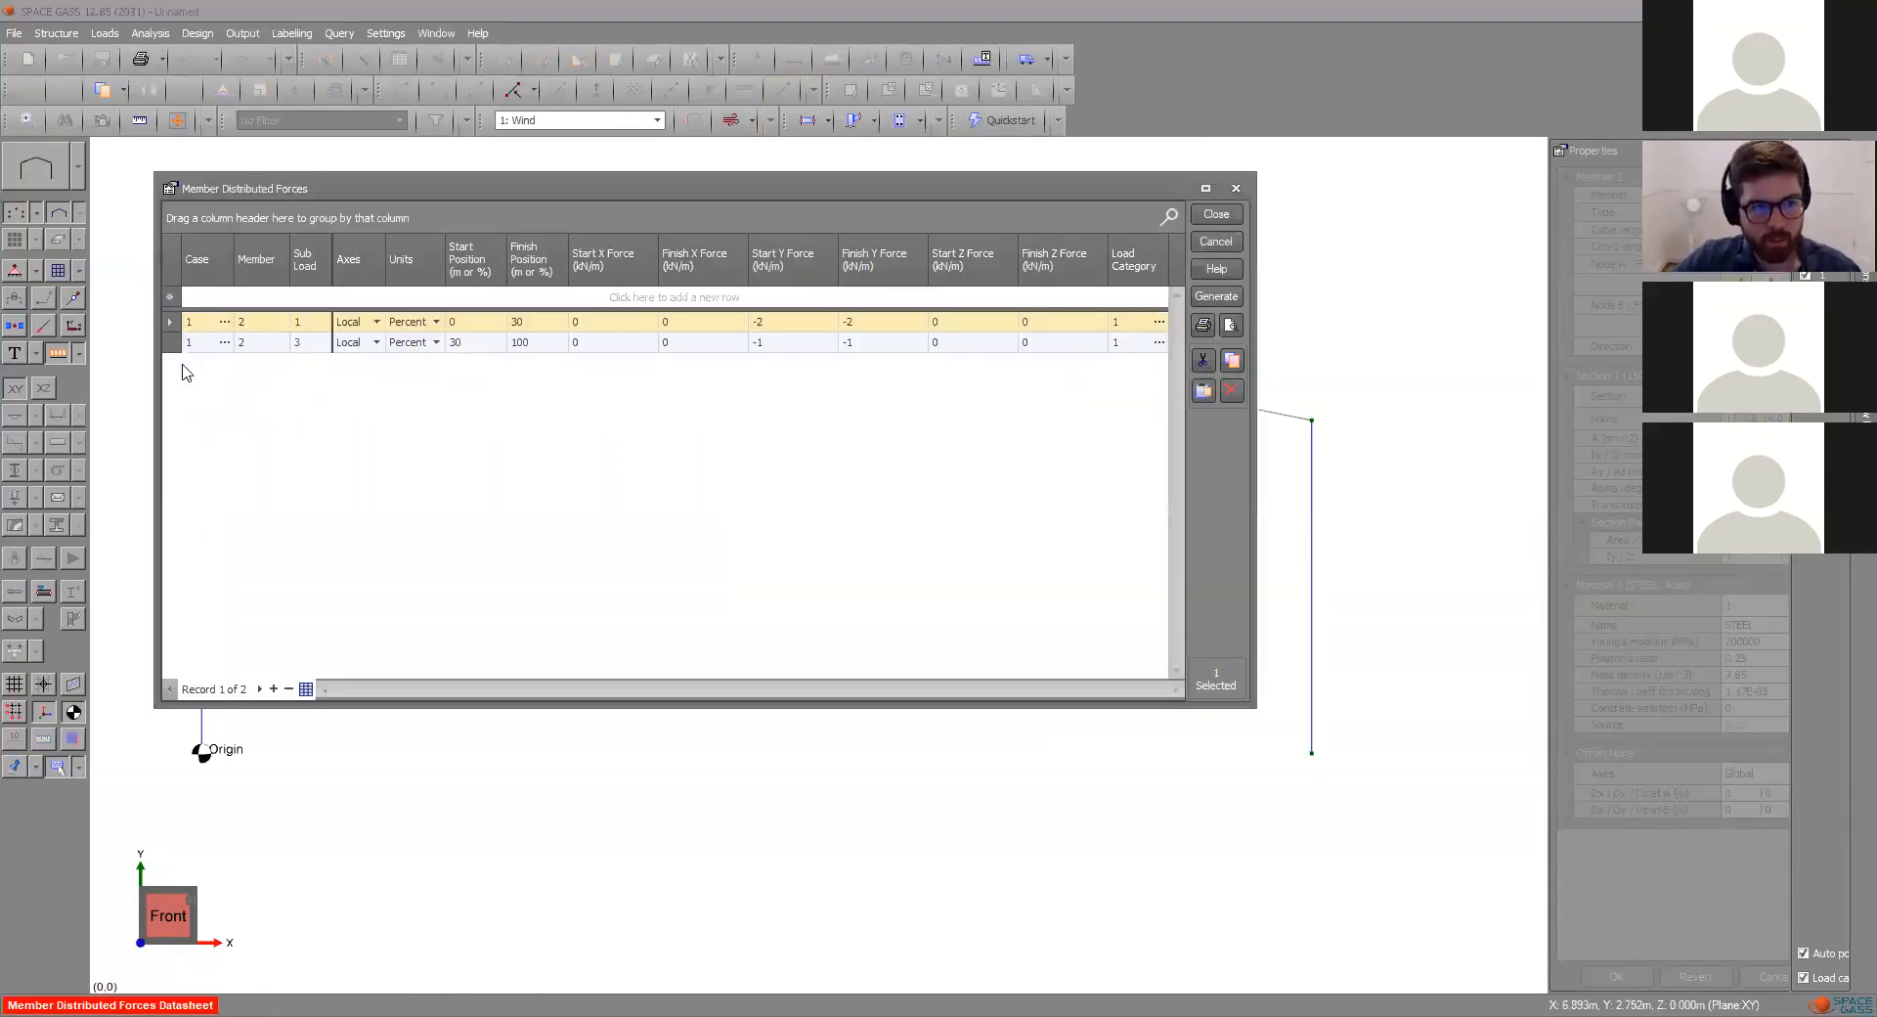
left_click(1235, 188)
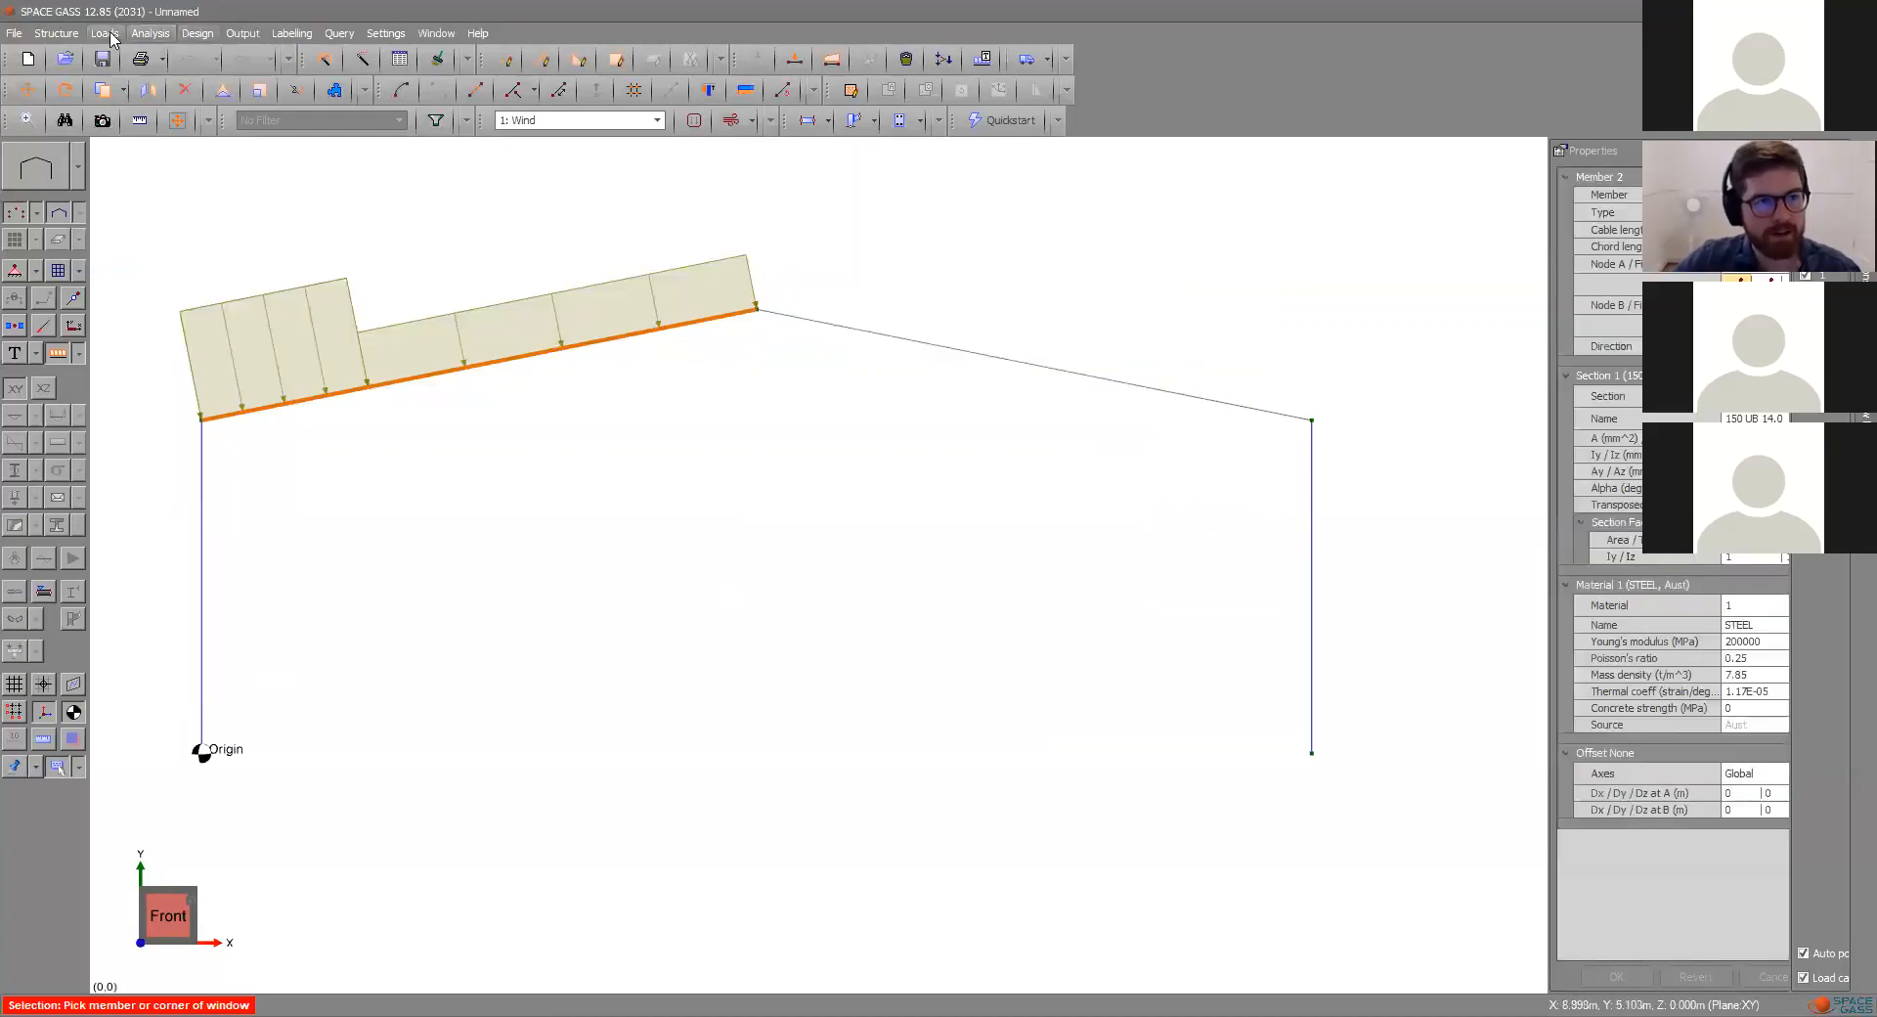
key("Escape")
left_click(243, 244)
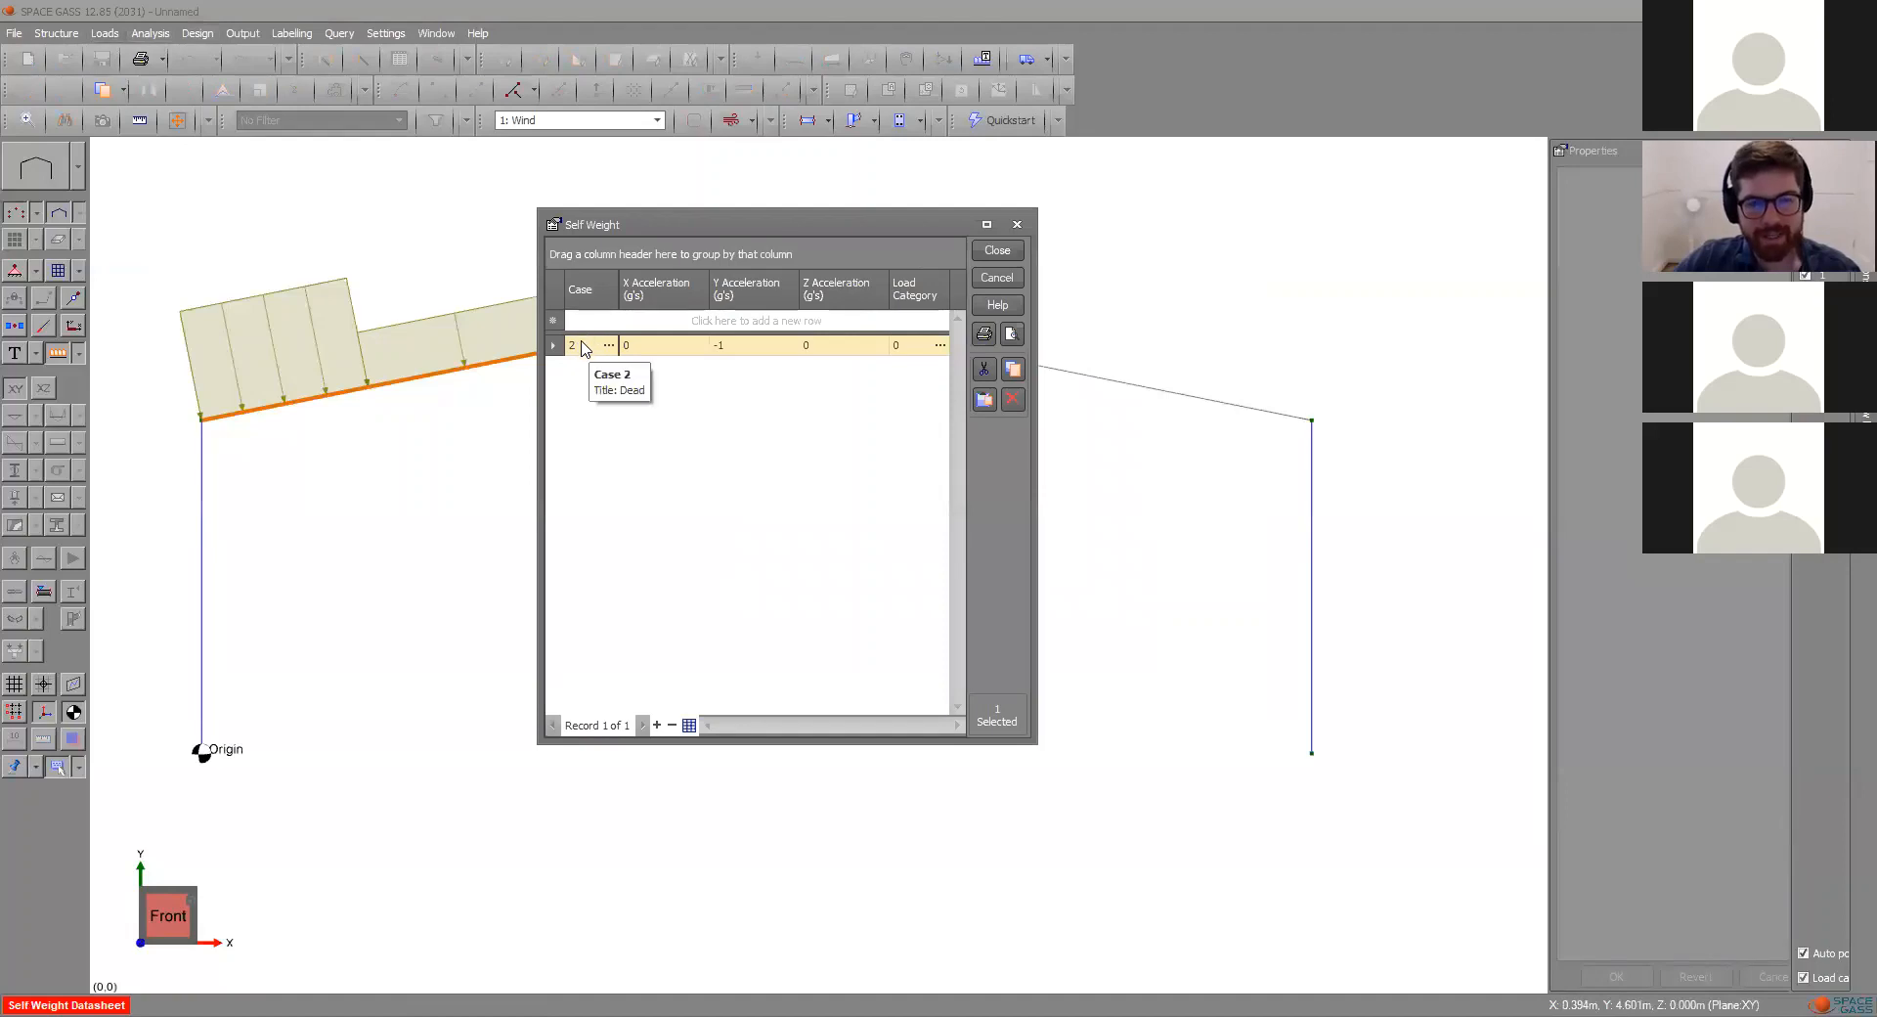
- Review the titles assigned to the load cases in the load case titles datasheet
left_click(1016, 224)
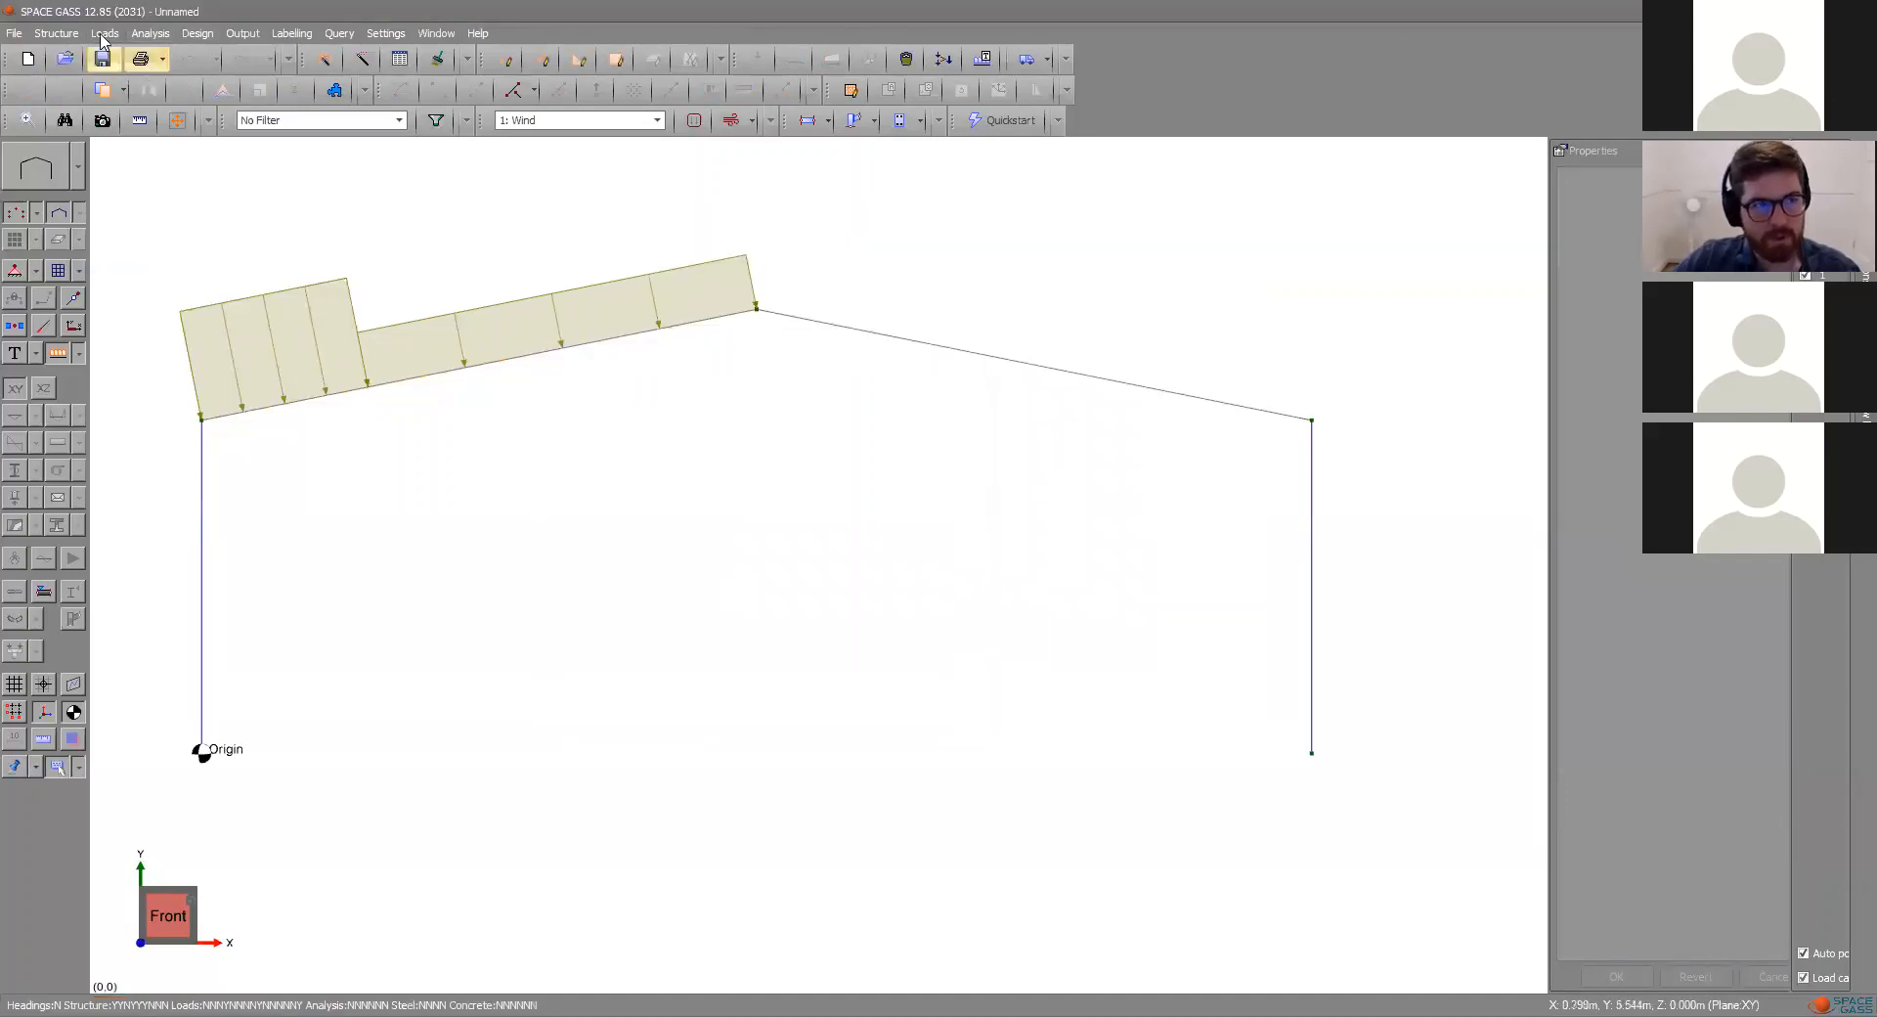
left_click(104, 34)
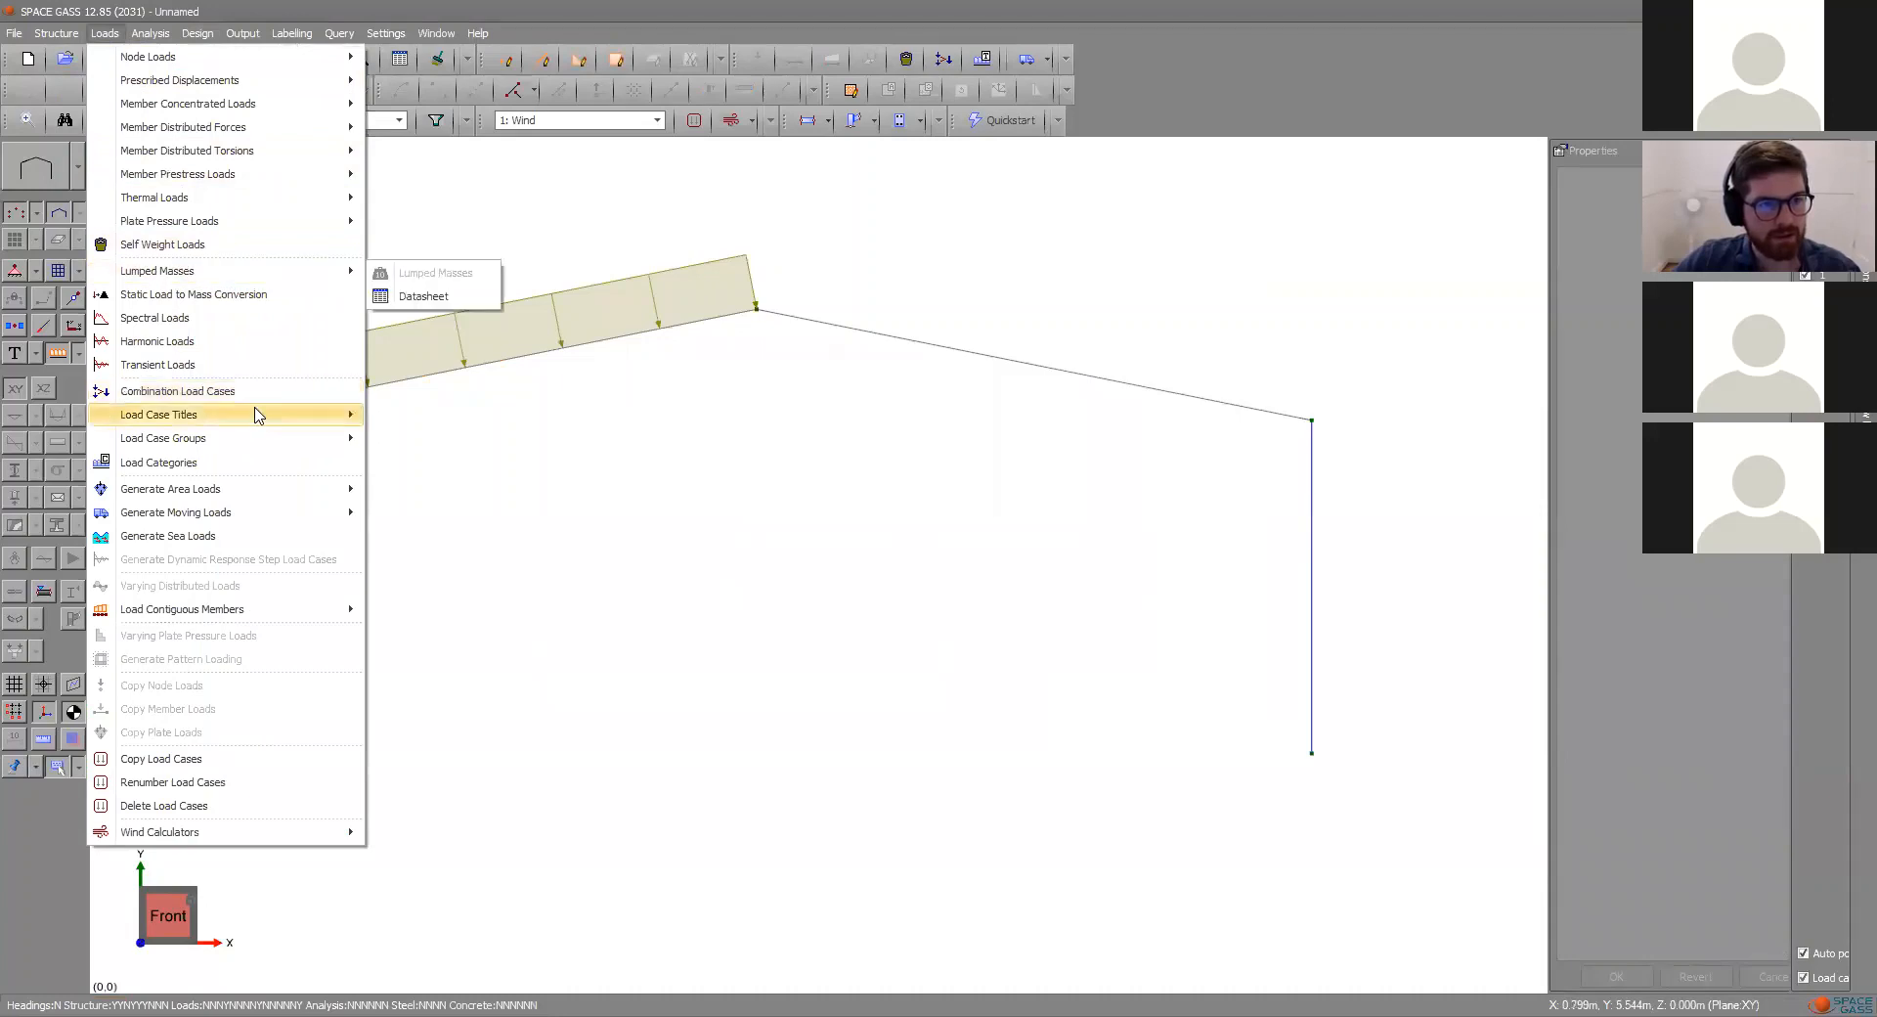
mouse_move(256, 414)
left_click(424, 440)
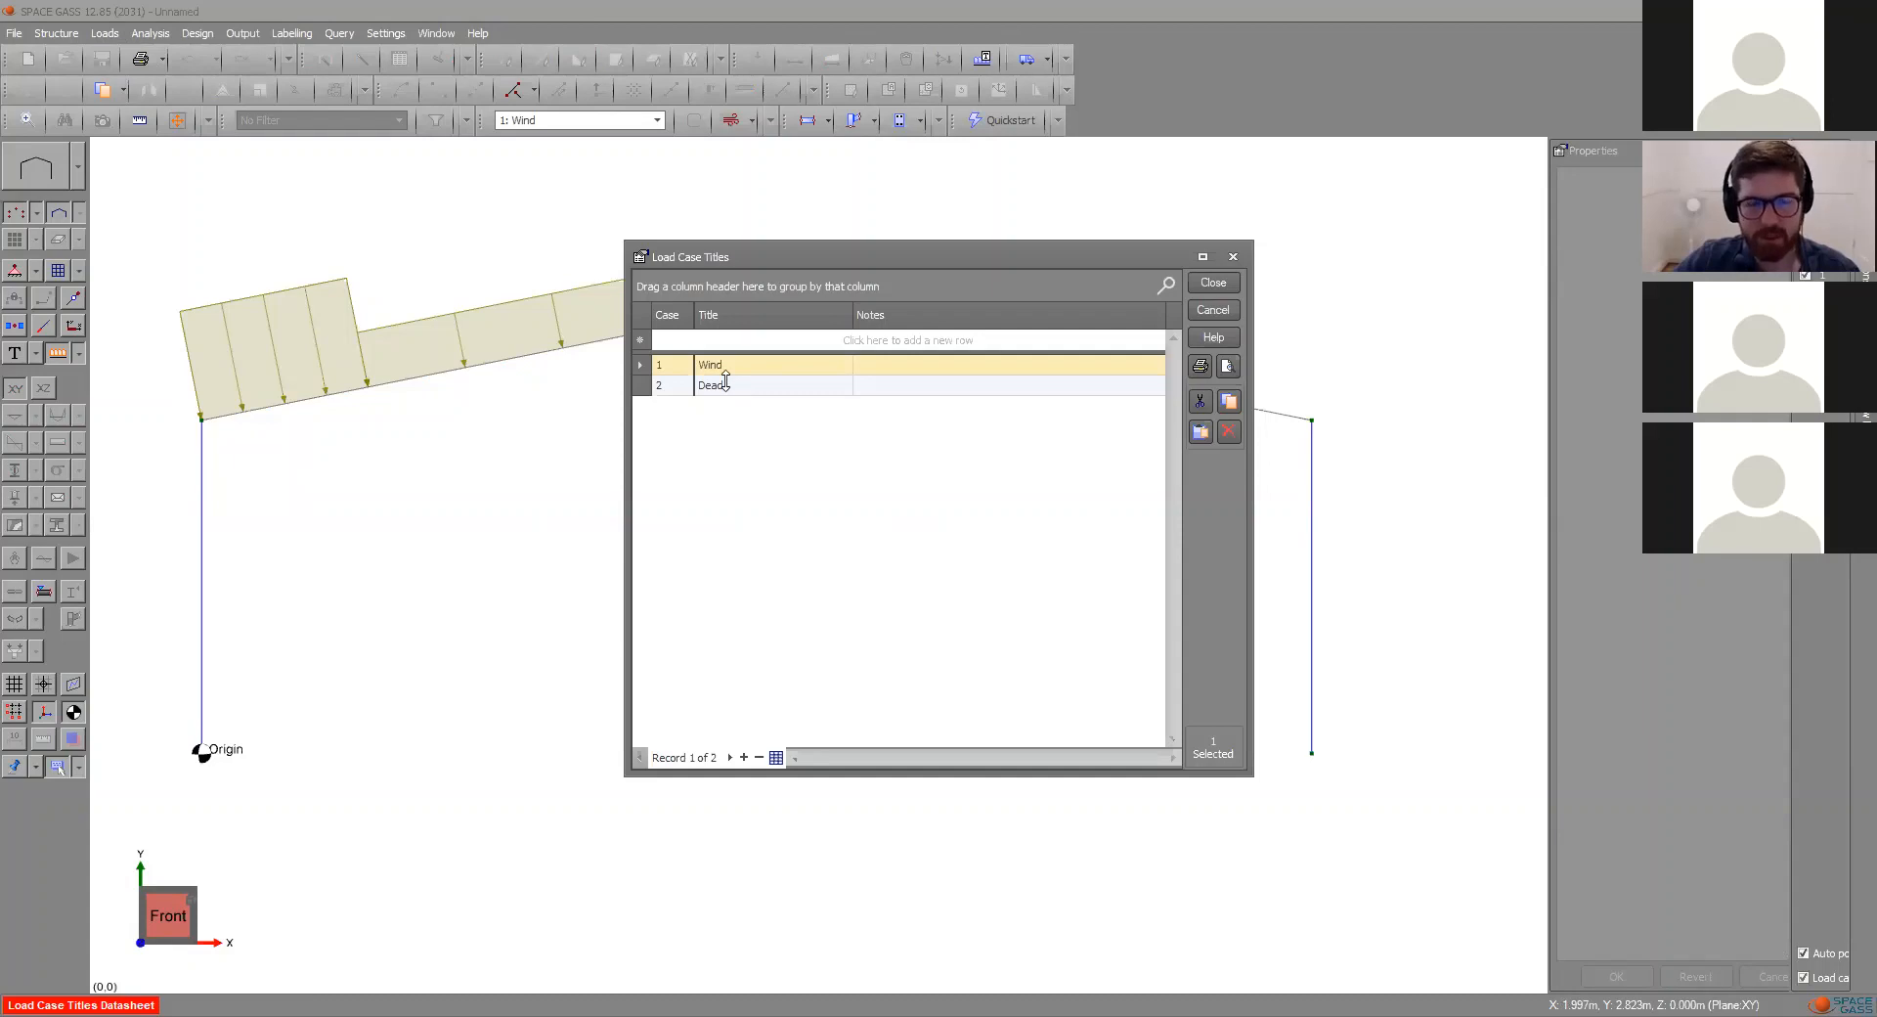
left_click(1231, 259)
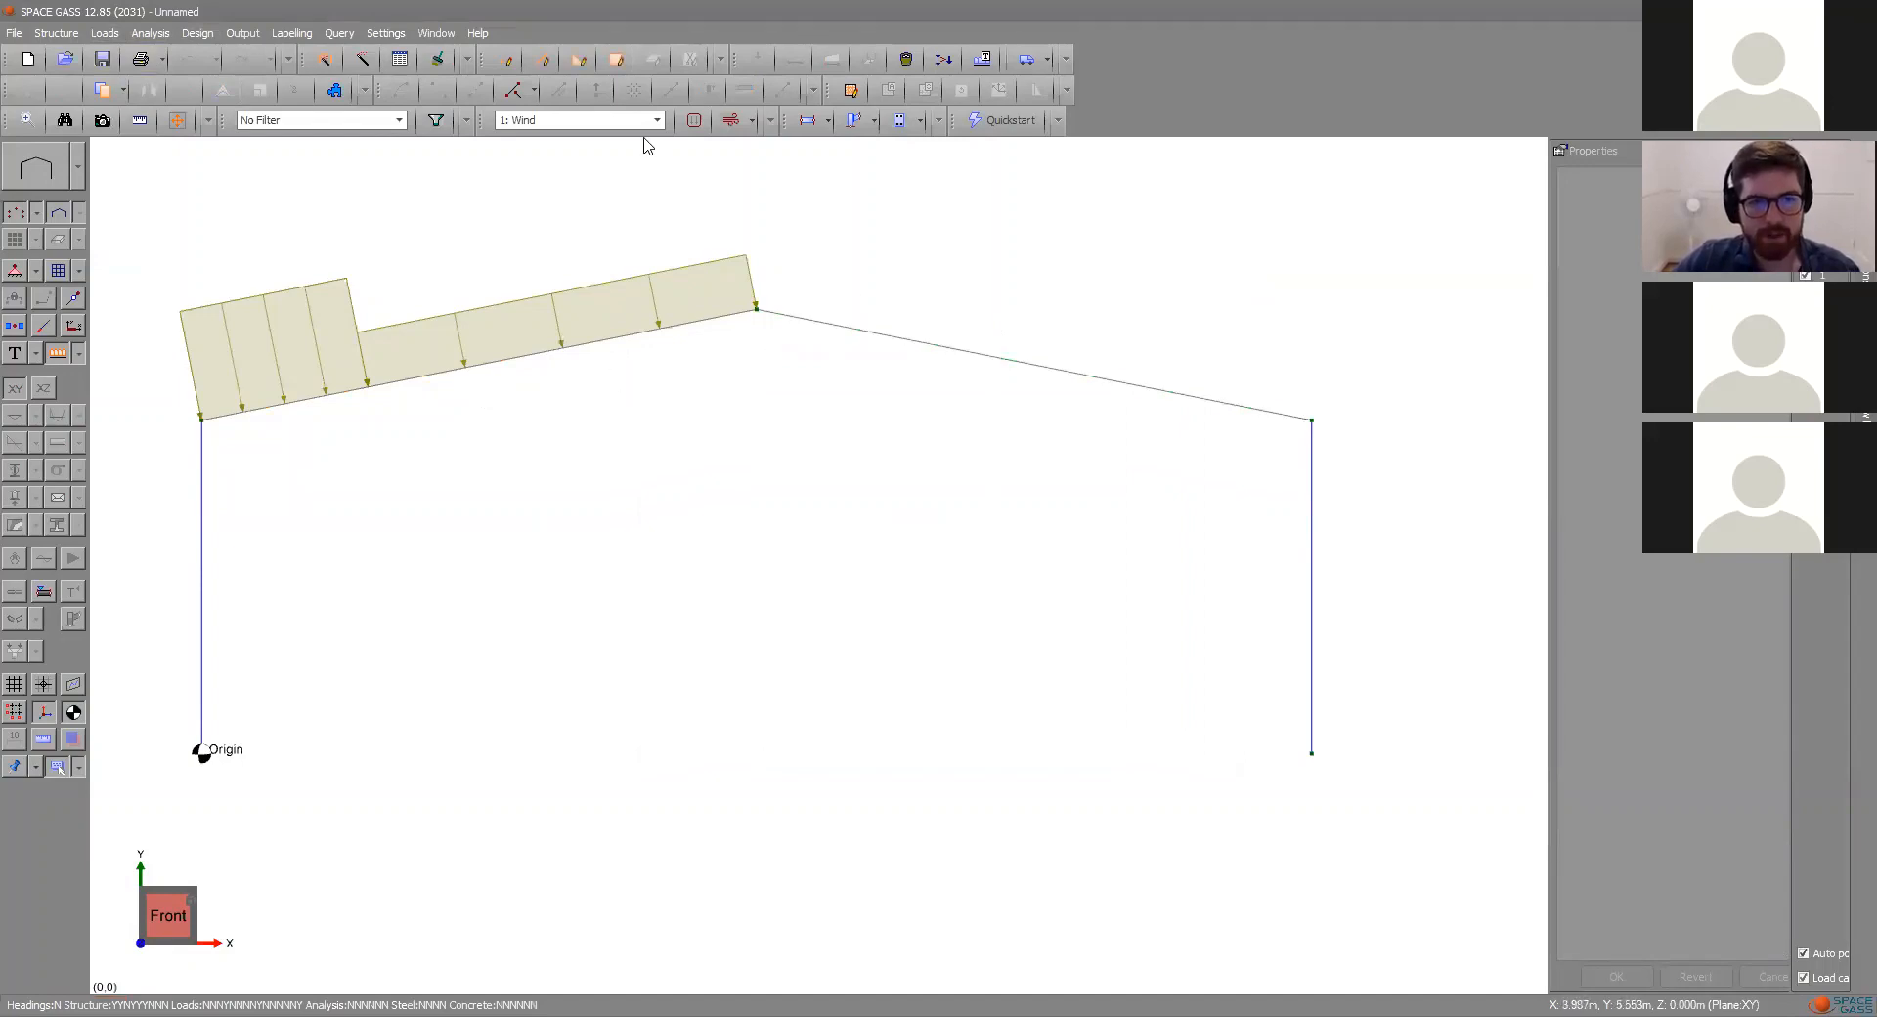
- Compare the frame's loads under the Dead and Wind load cases, ending on Wind
left_click(653, 122)
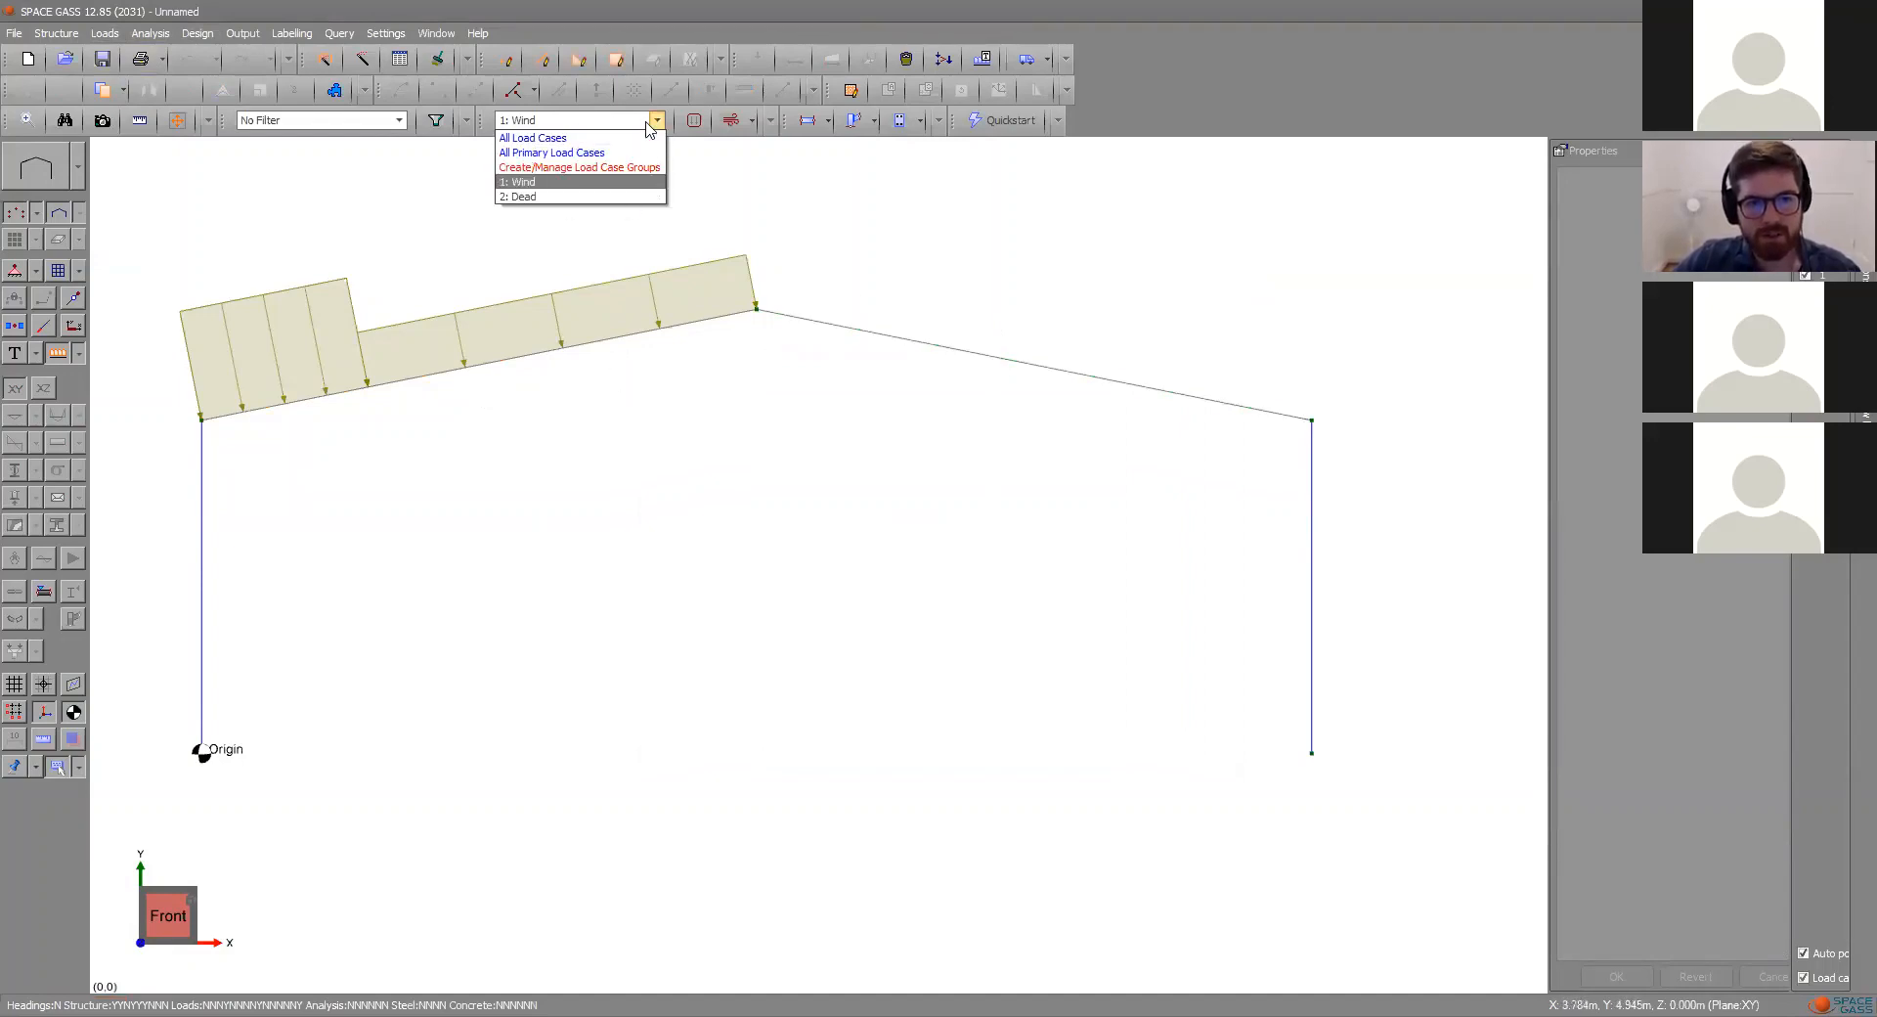
left_click(559, 196)
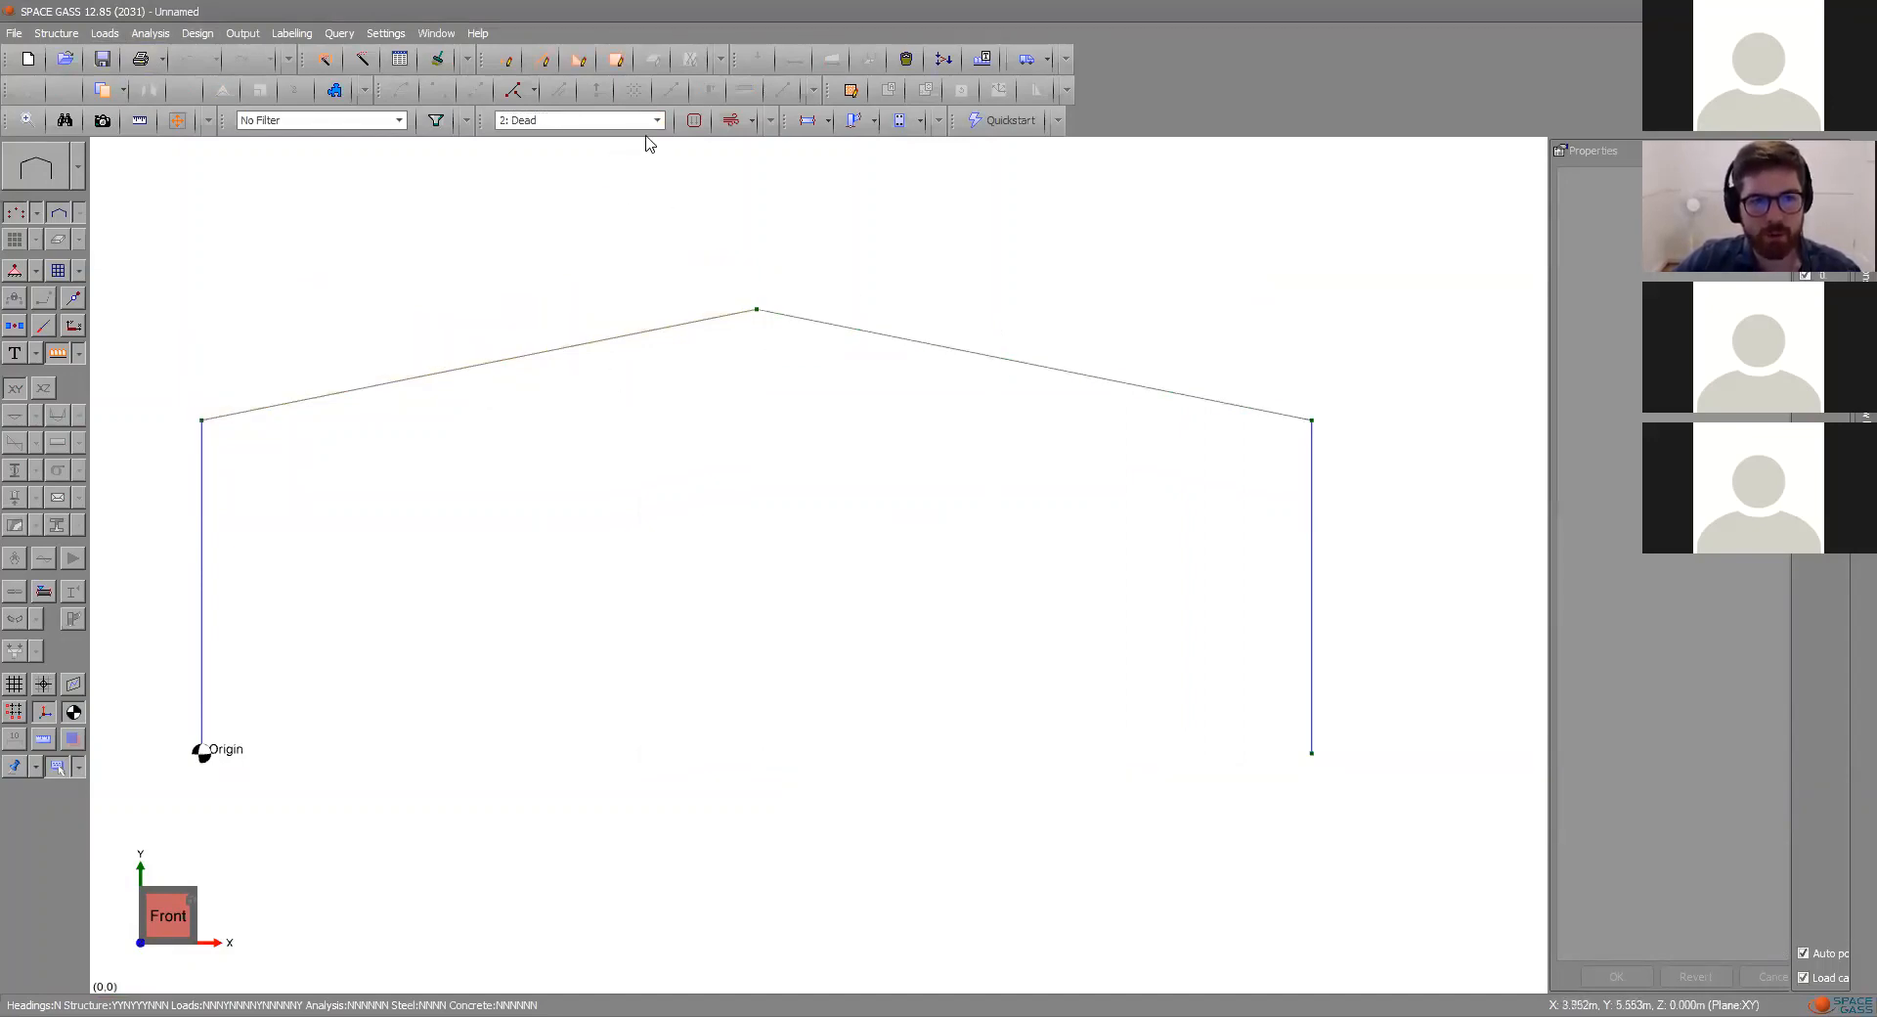
scroll(505, 301, "down", 2)
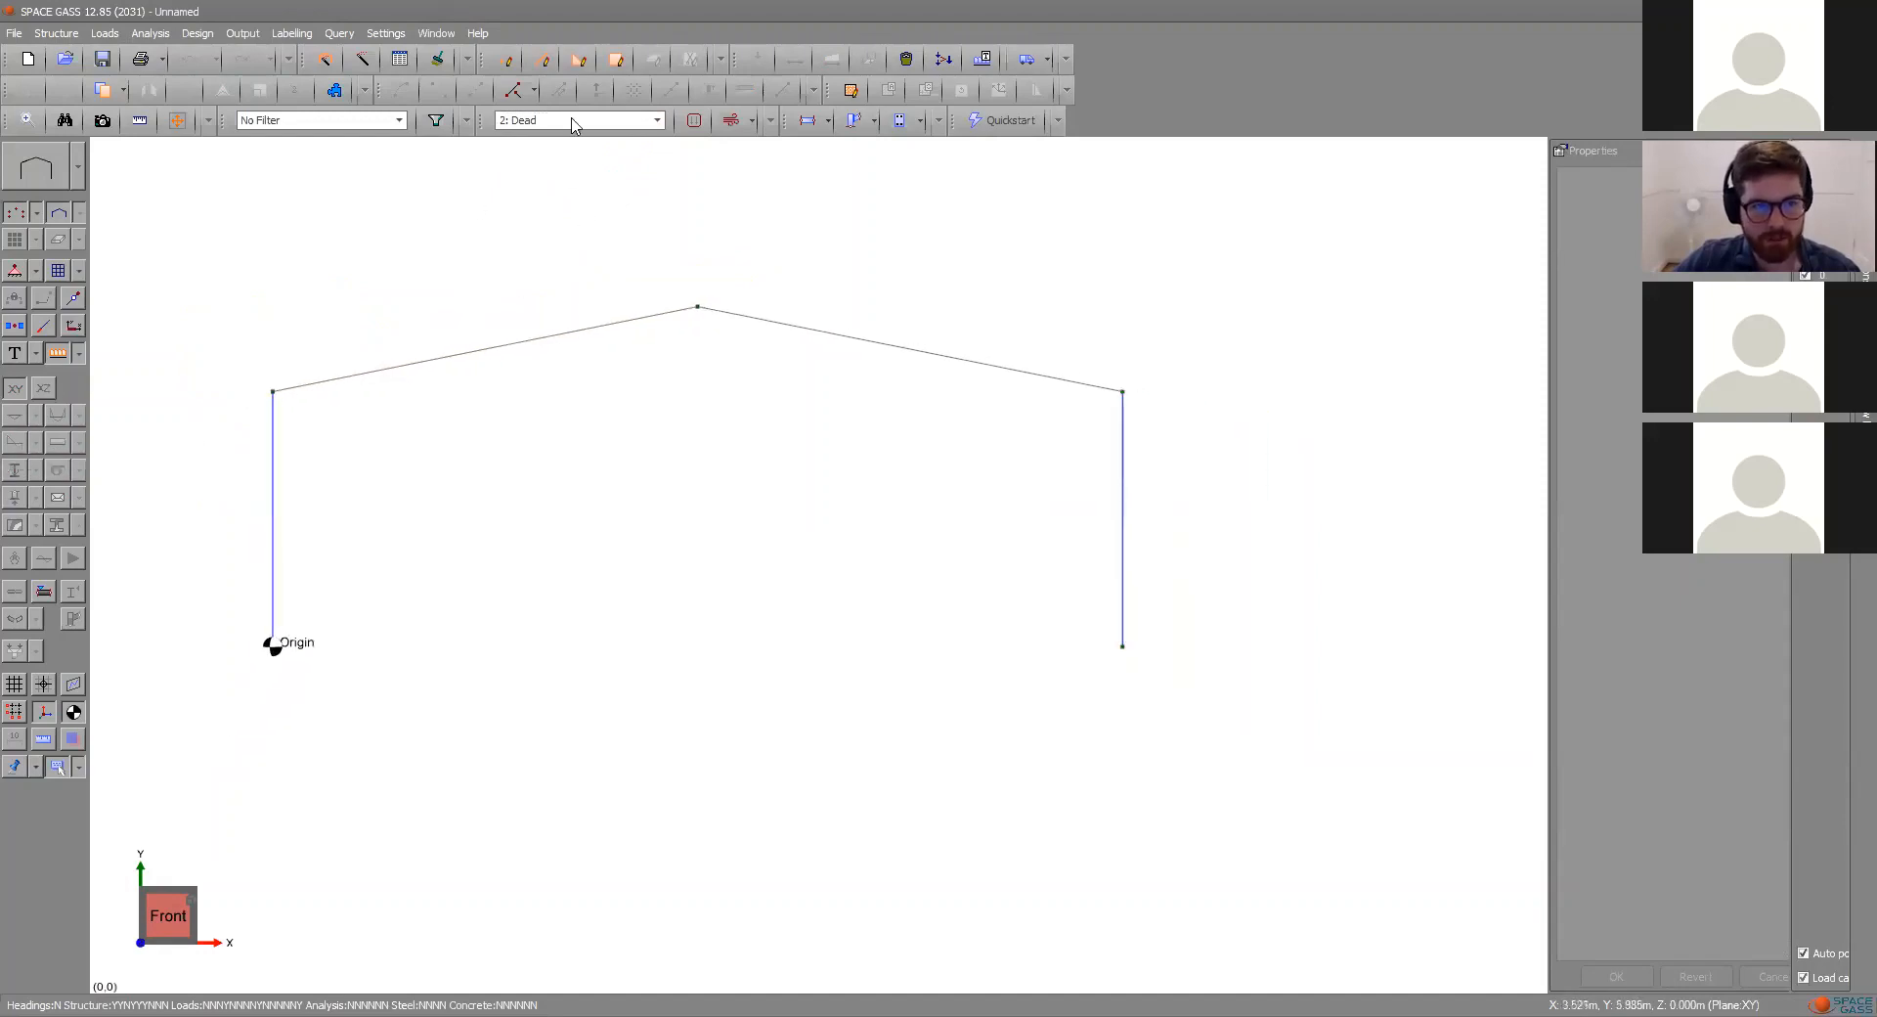
left_click(571, 124)
left_click(542, 181)
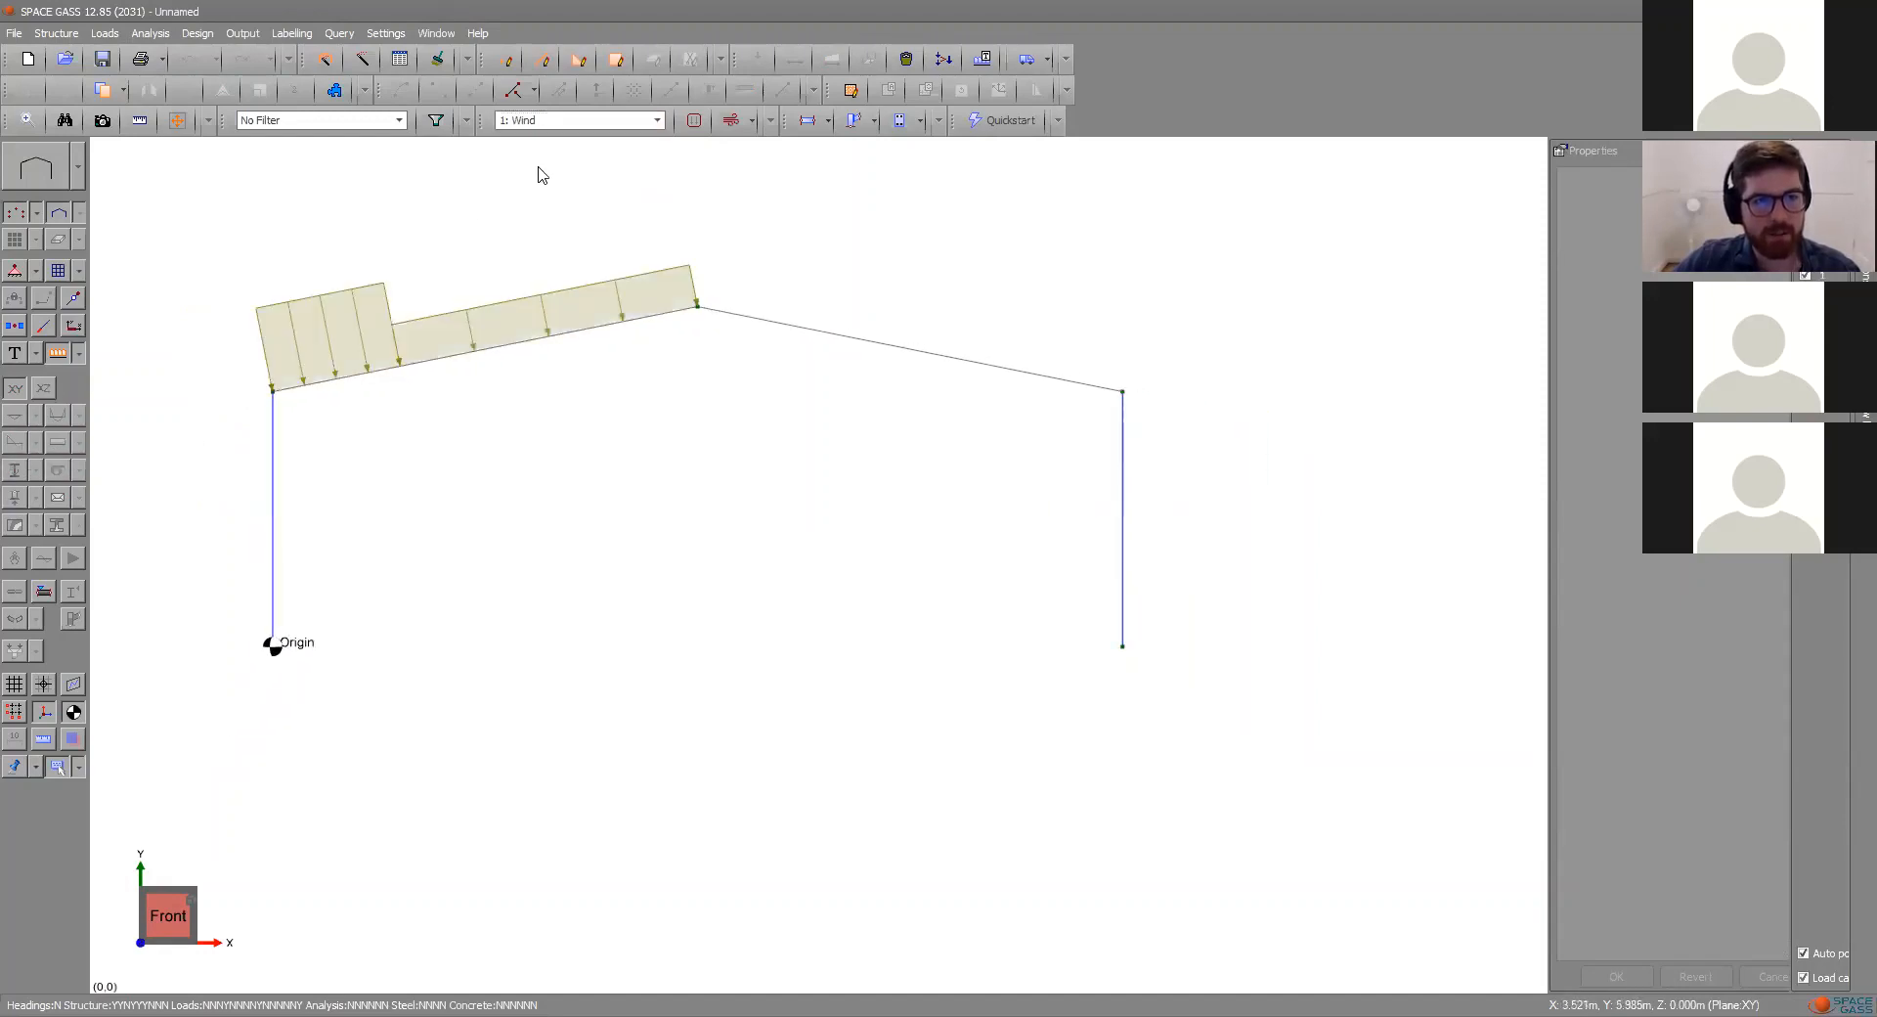
- Apply a -5 kN Y force to the apex node in load case 3 and title that case Live
left_click(697, 305)
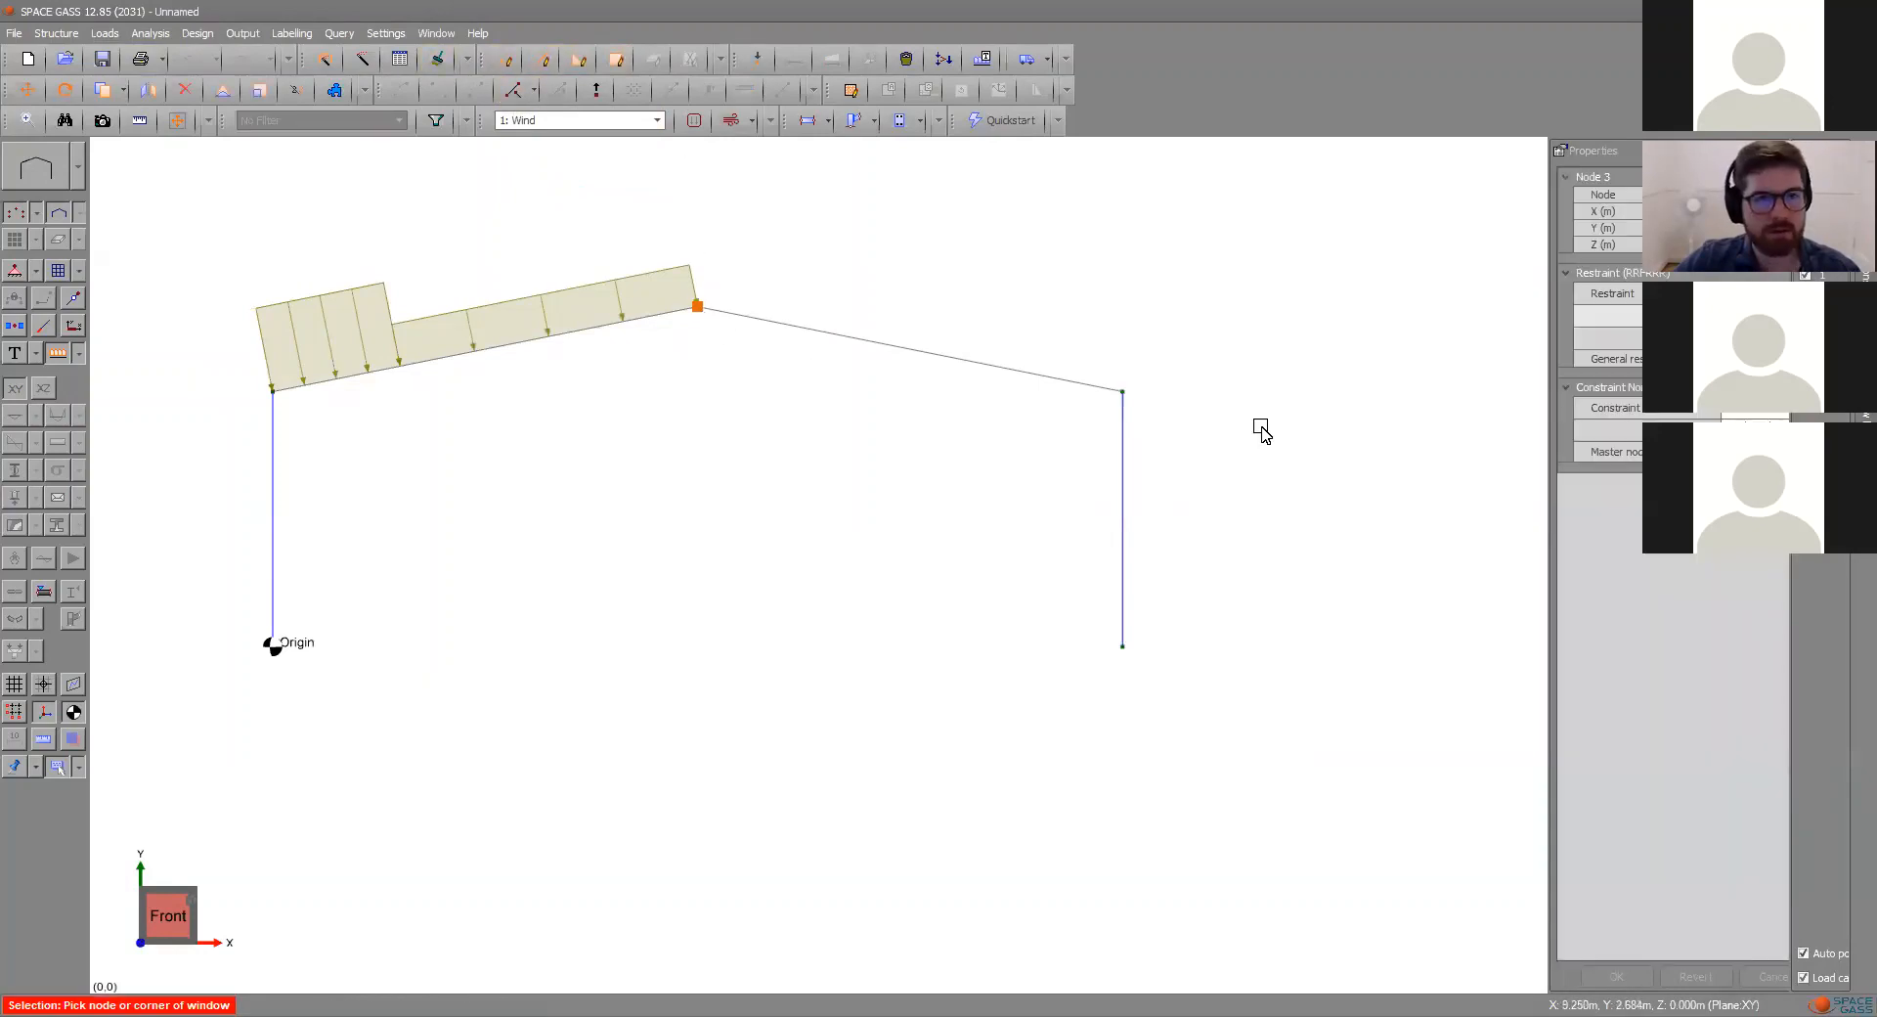
left_click(761, 58)
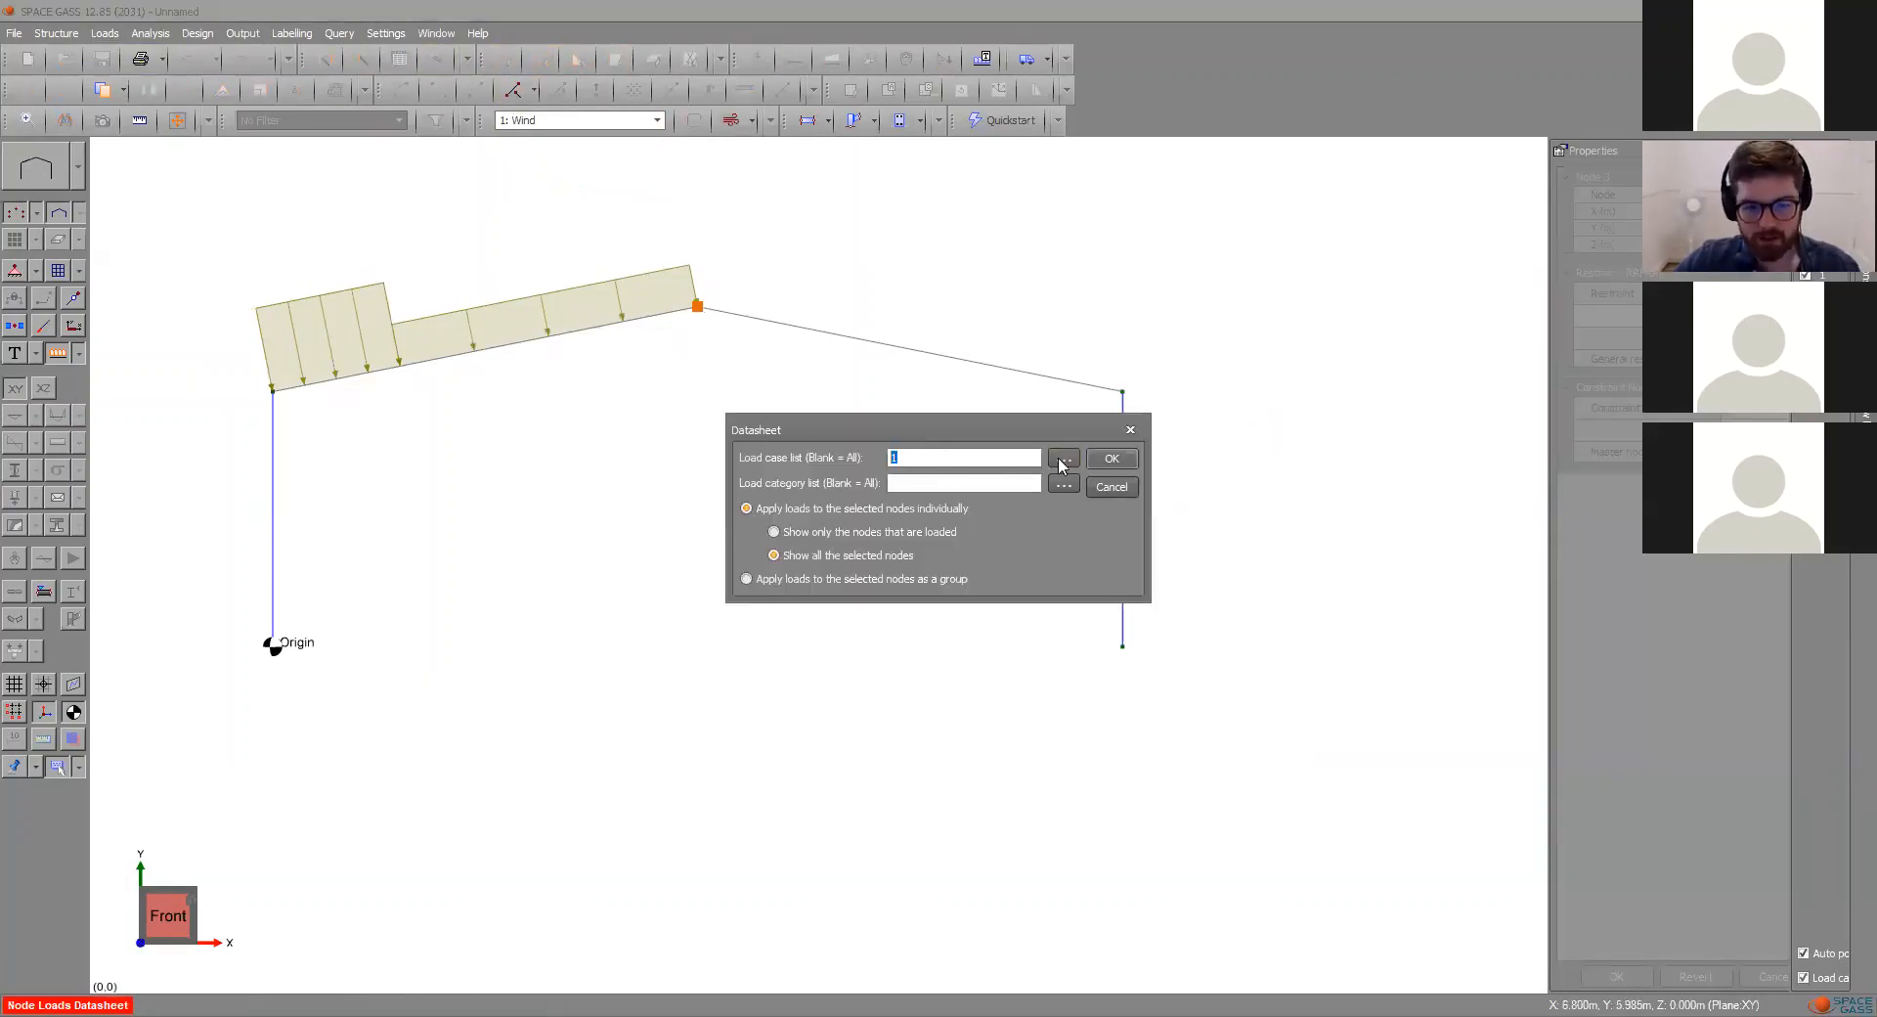
type("3")
left_click(1111, 459)
left_click(674, 344)
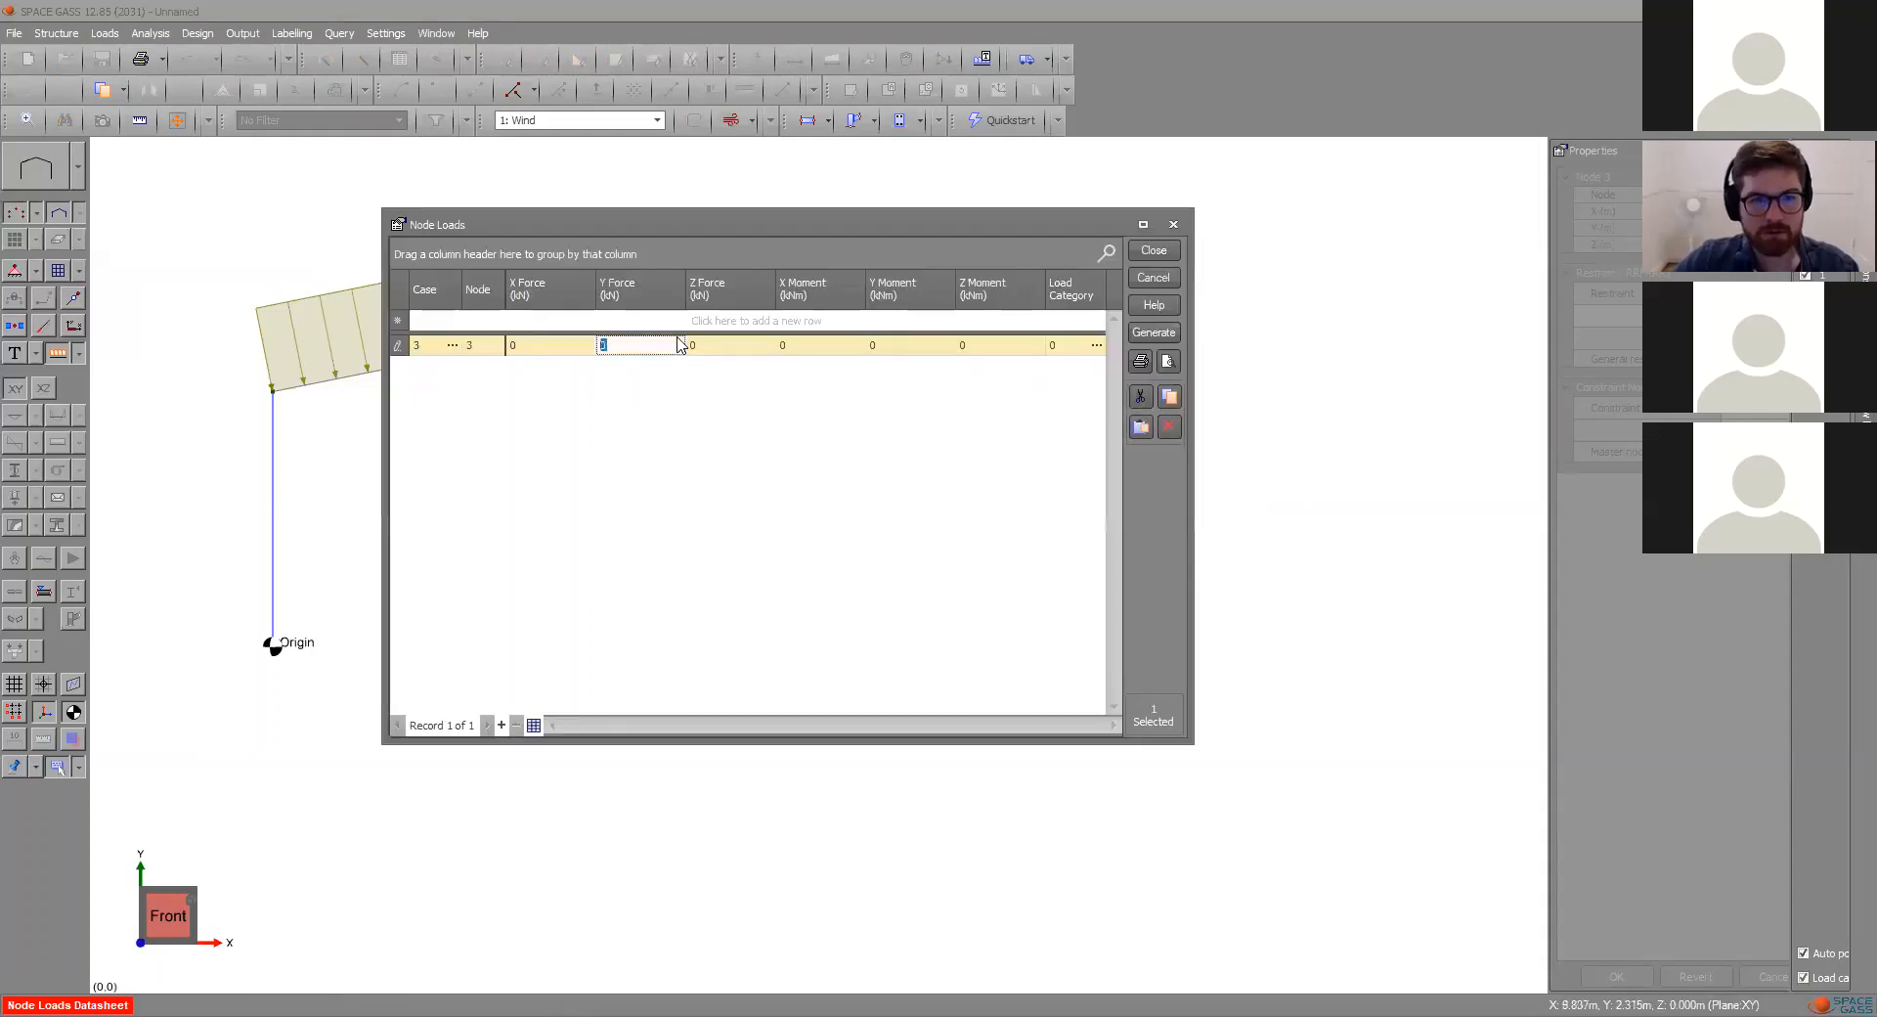
type("-5")
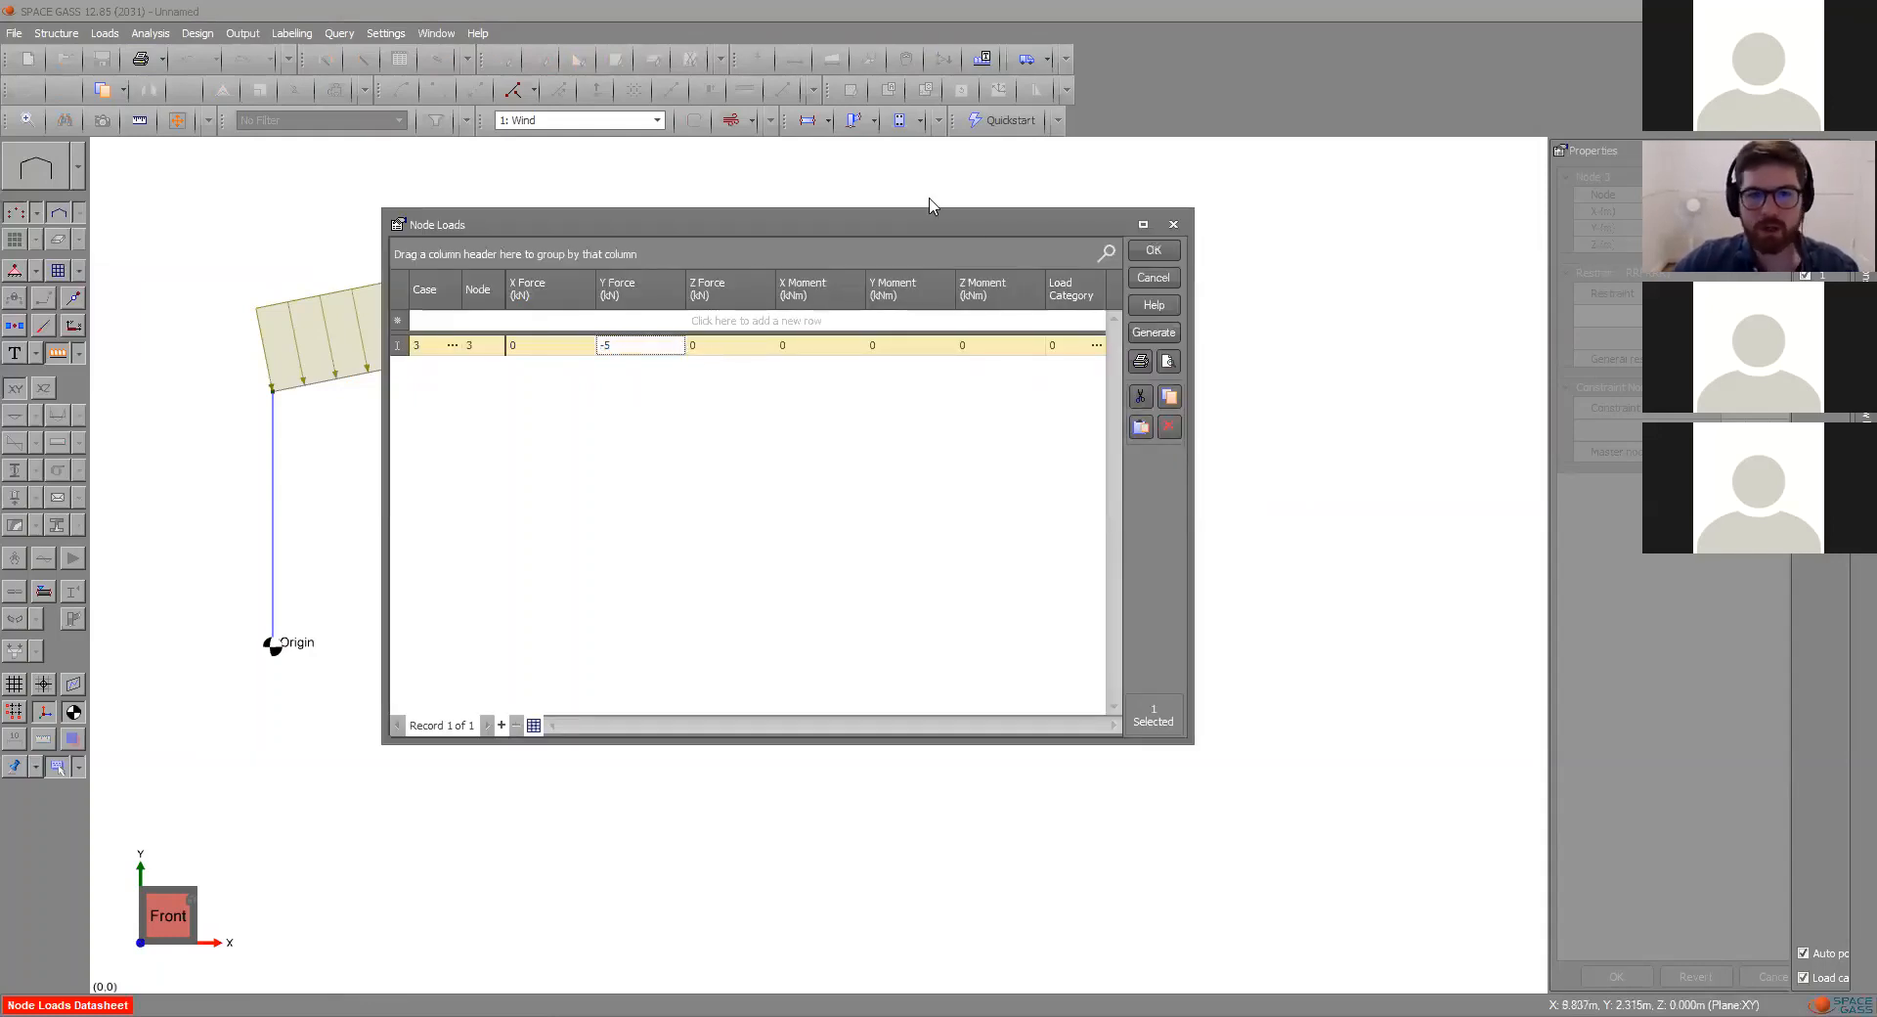
left_click(1150, 252)
left_click(1151, 252)
type("Live")
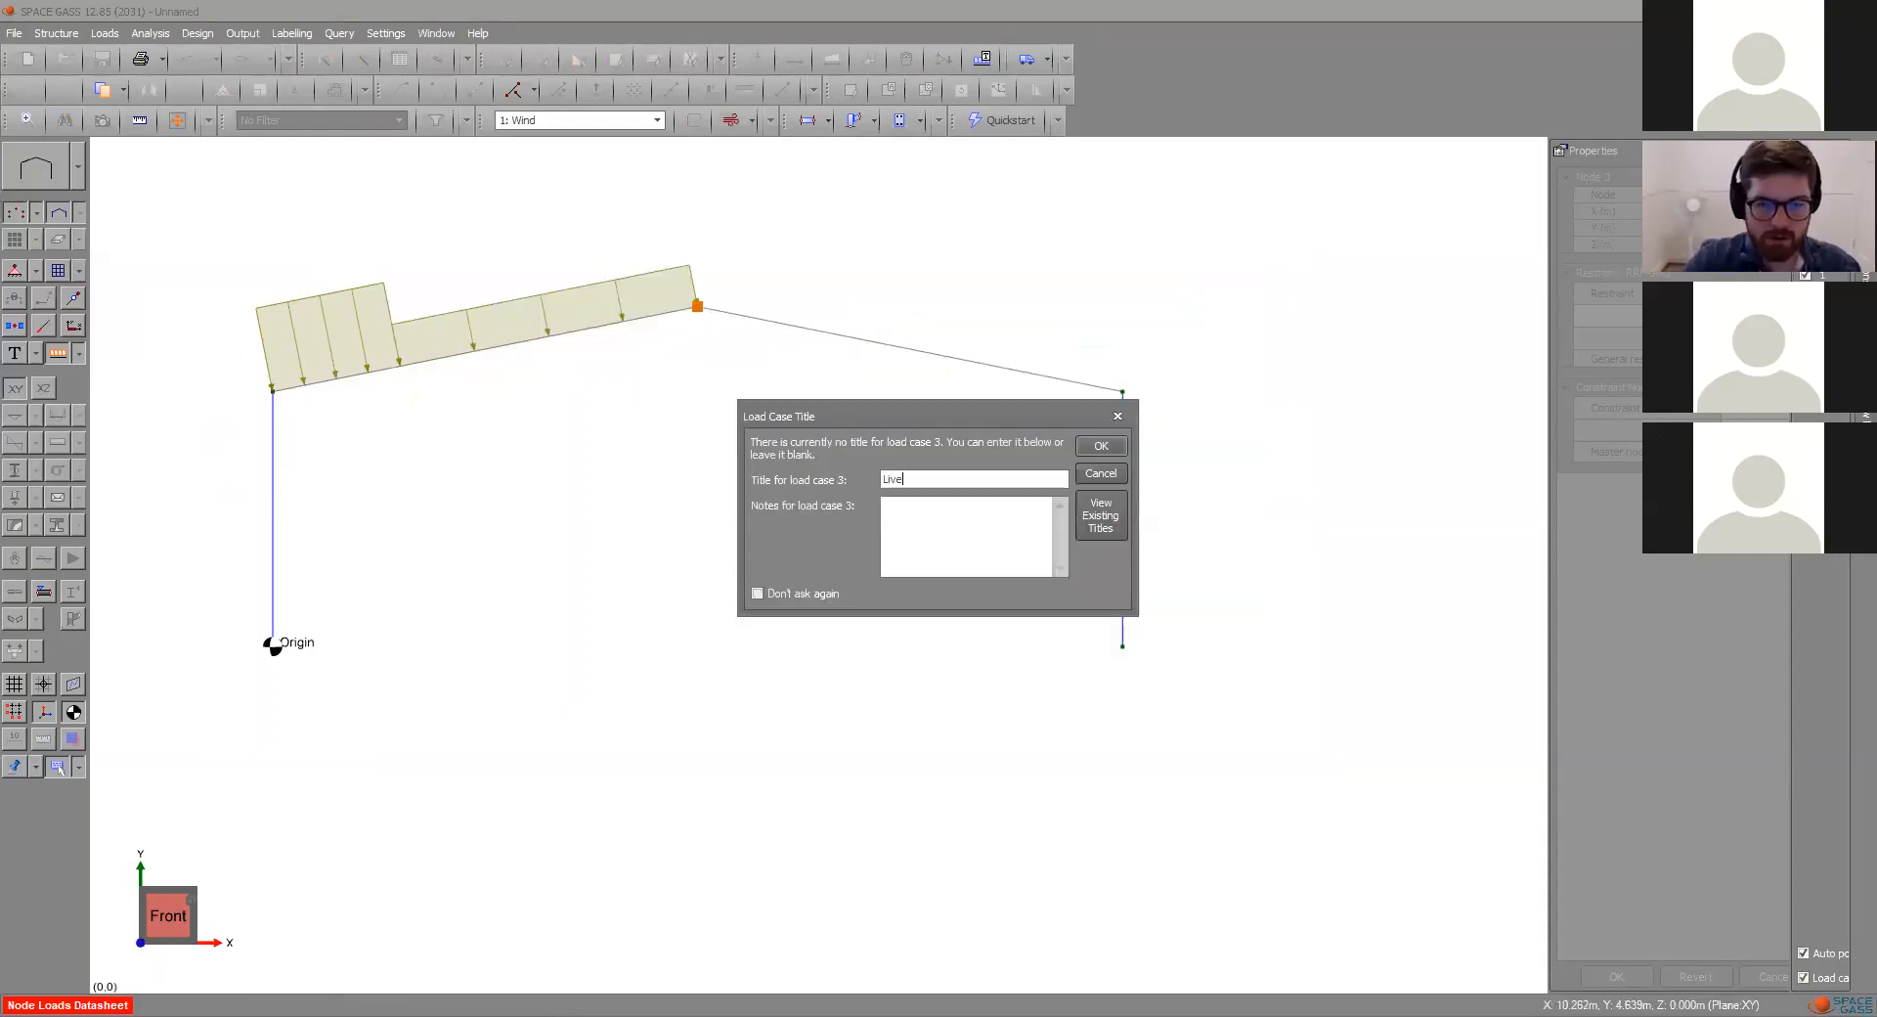
left_click(1101, 446)
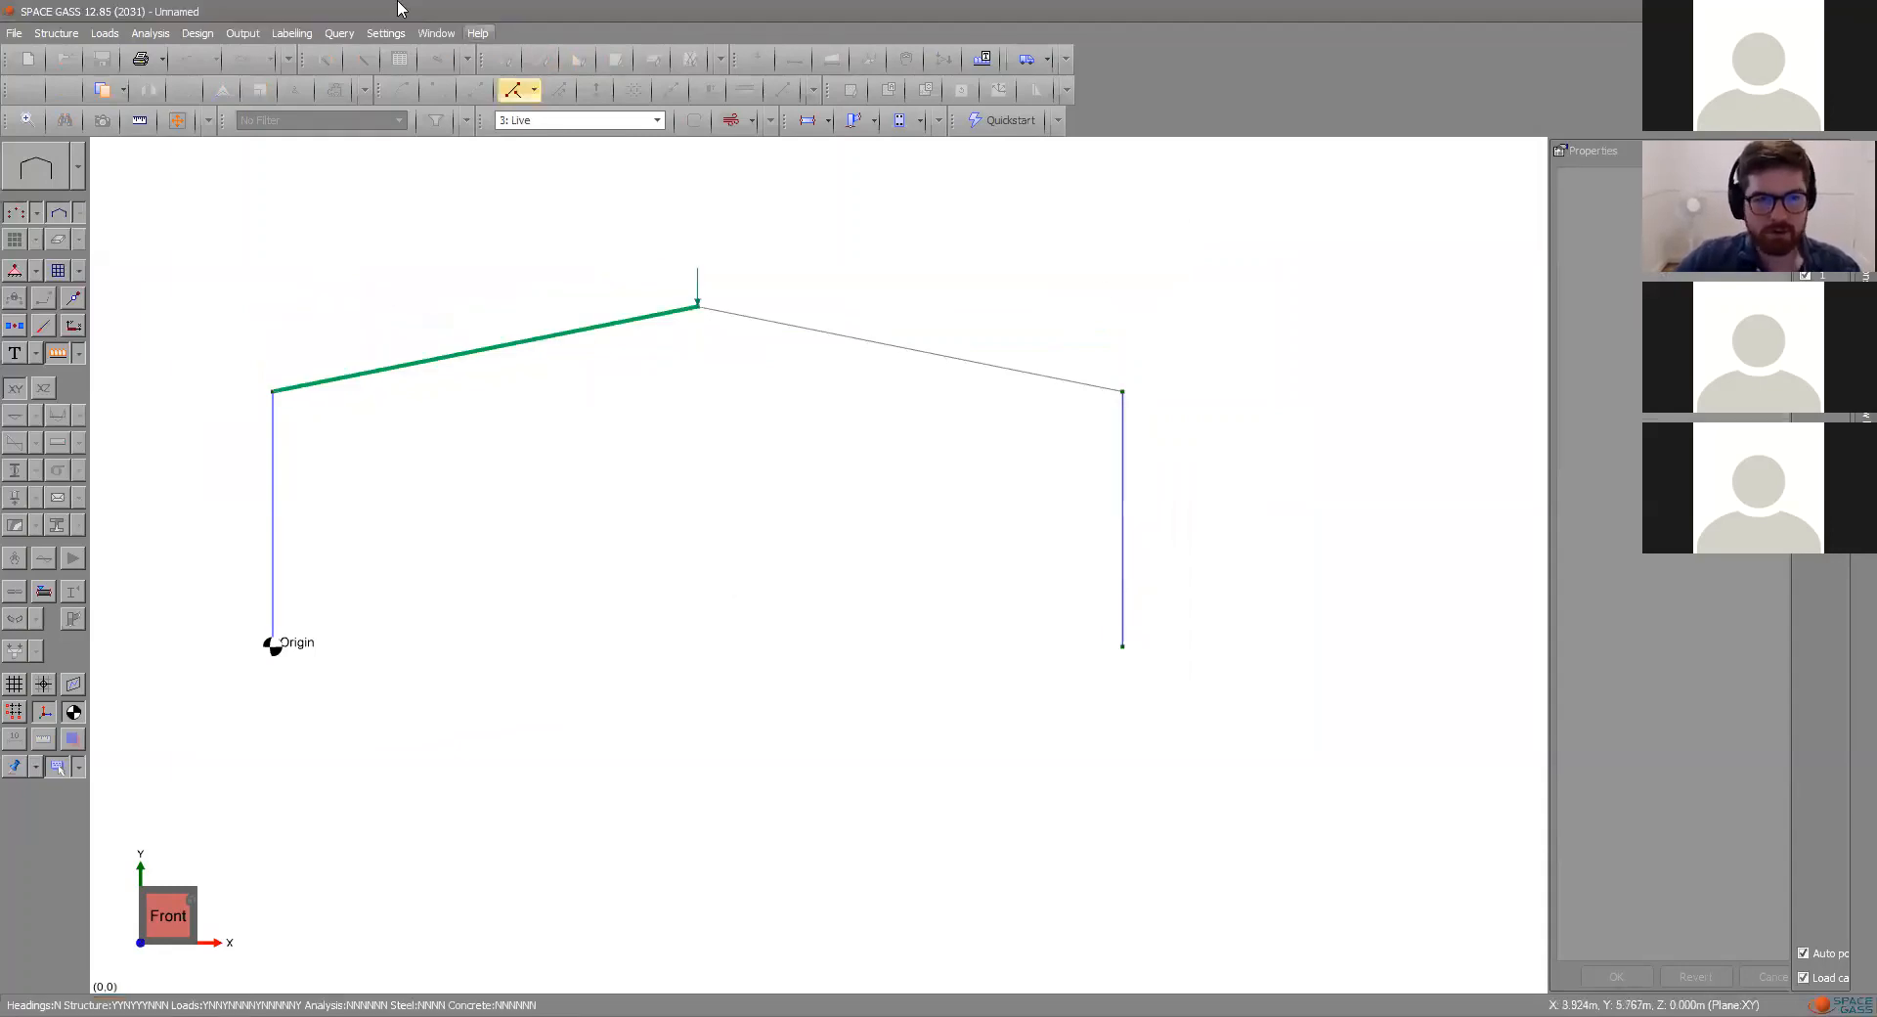
- Check the loads on the frame case by case, viewing Dead and finishing on Wind
left_click(555, 121)
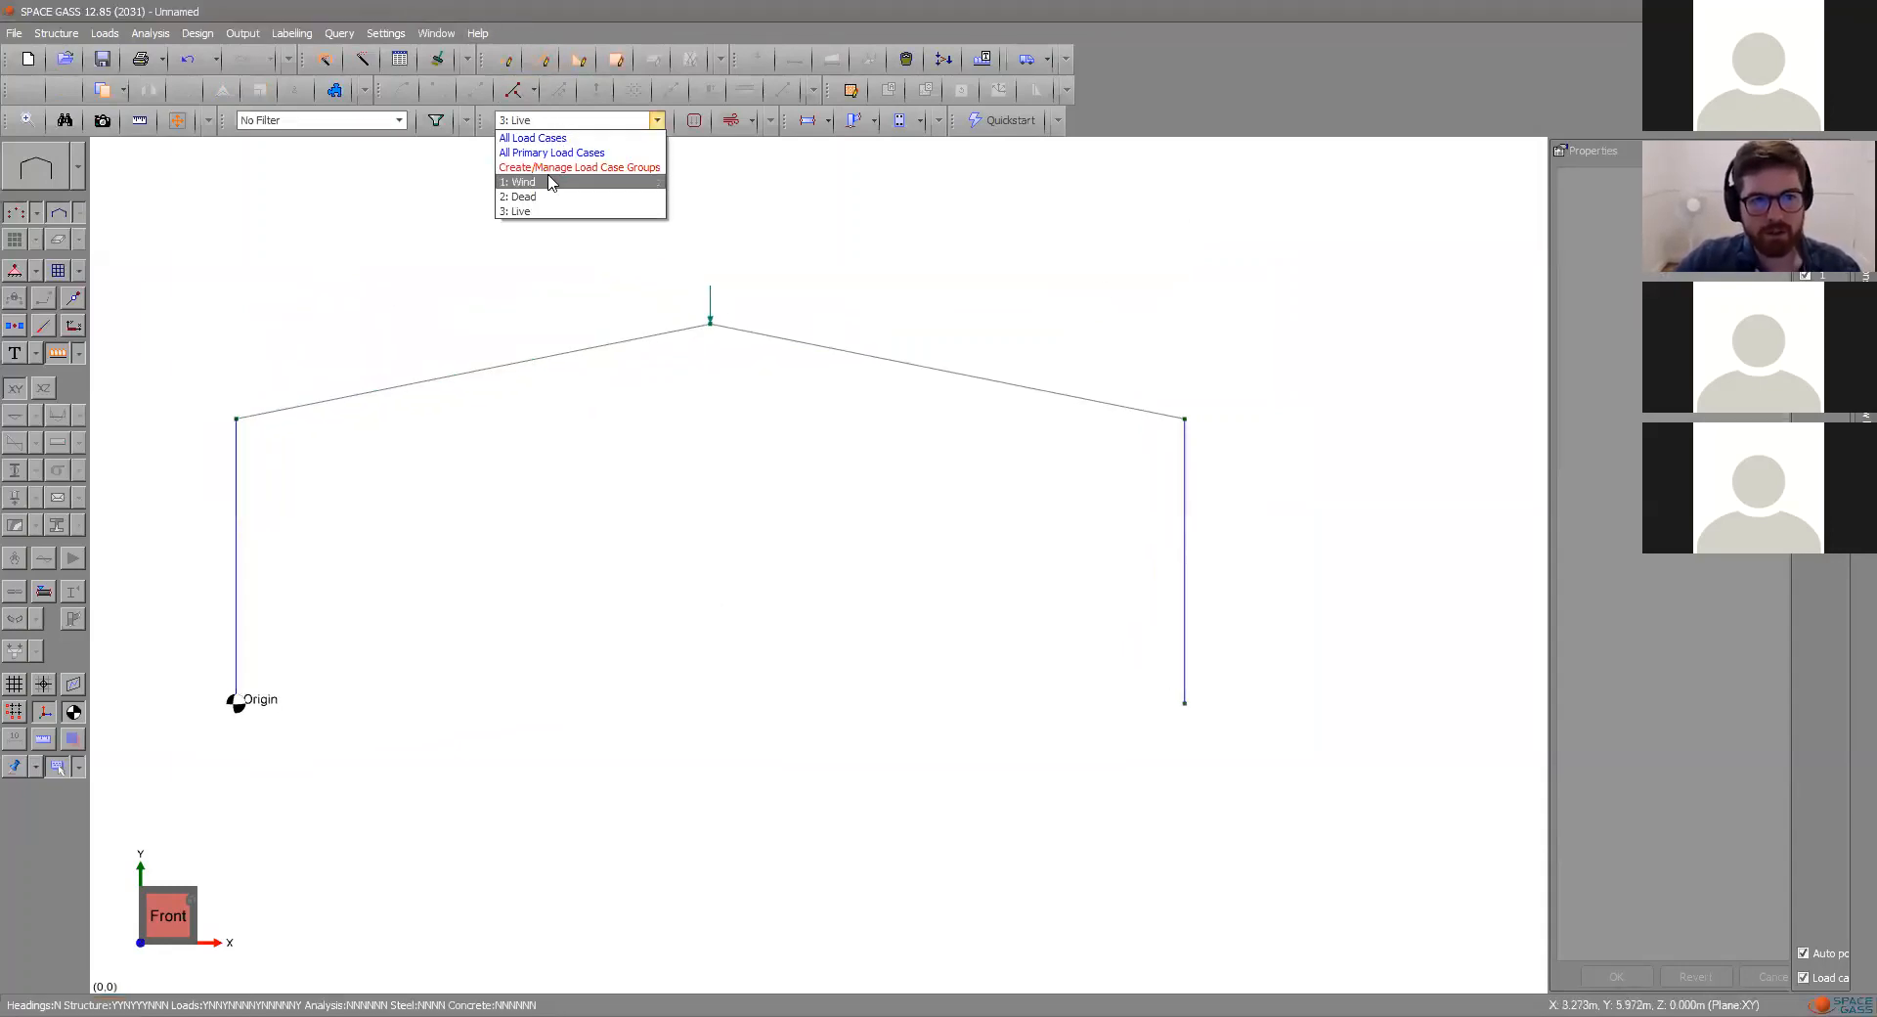
left_click(554, 144)
left_click(555, 121)
left_click(548, 204)
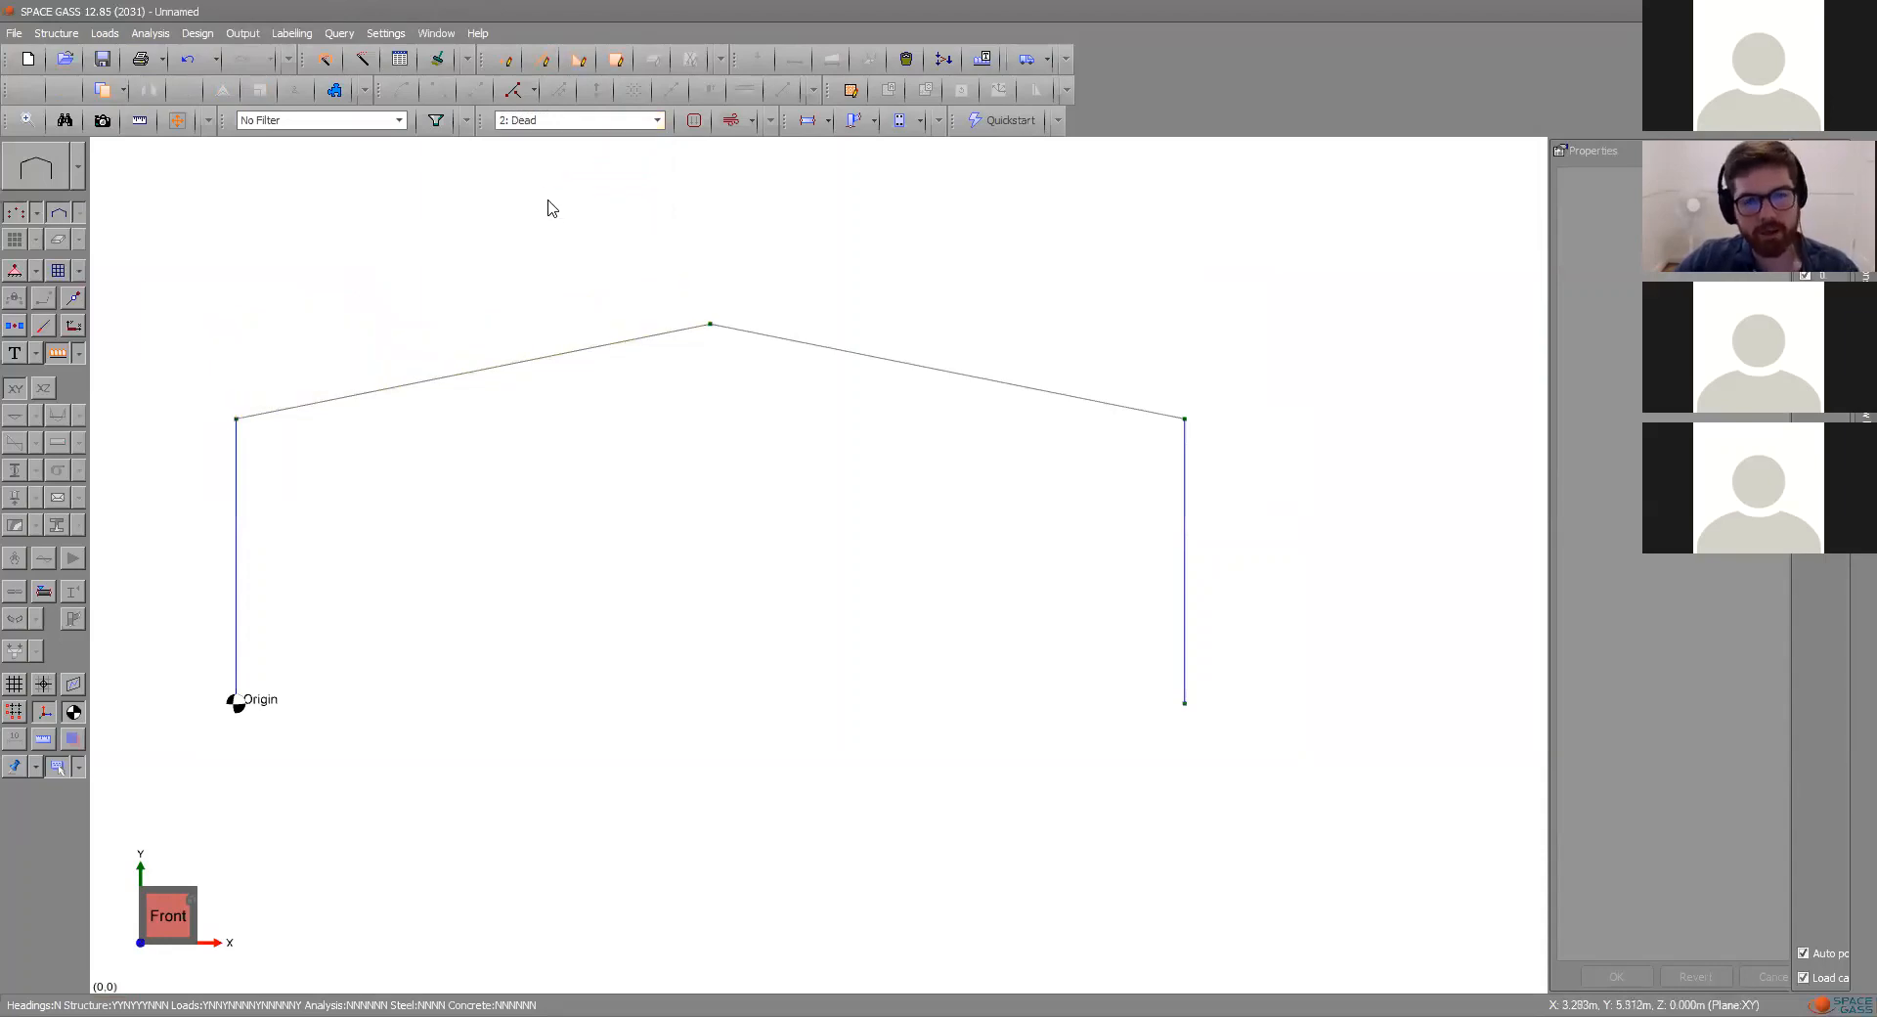
left_click(547, 120)
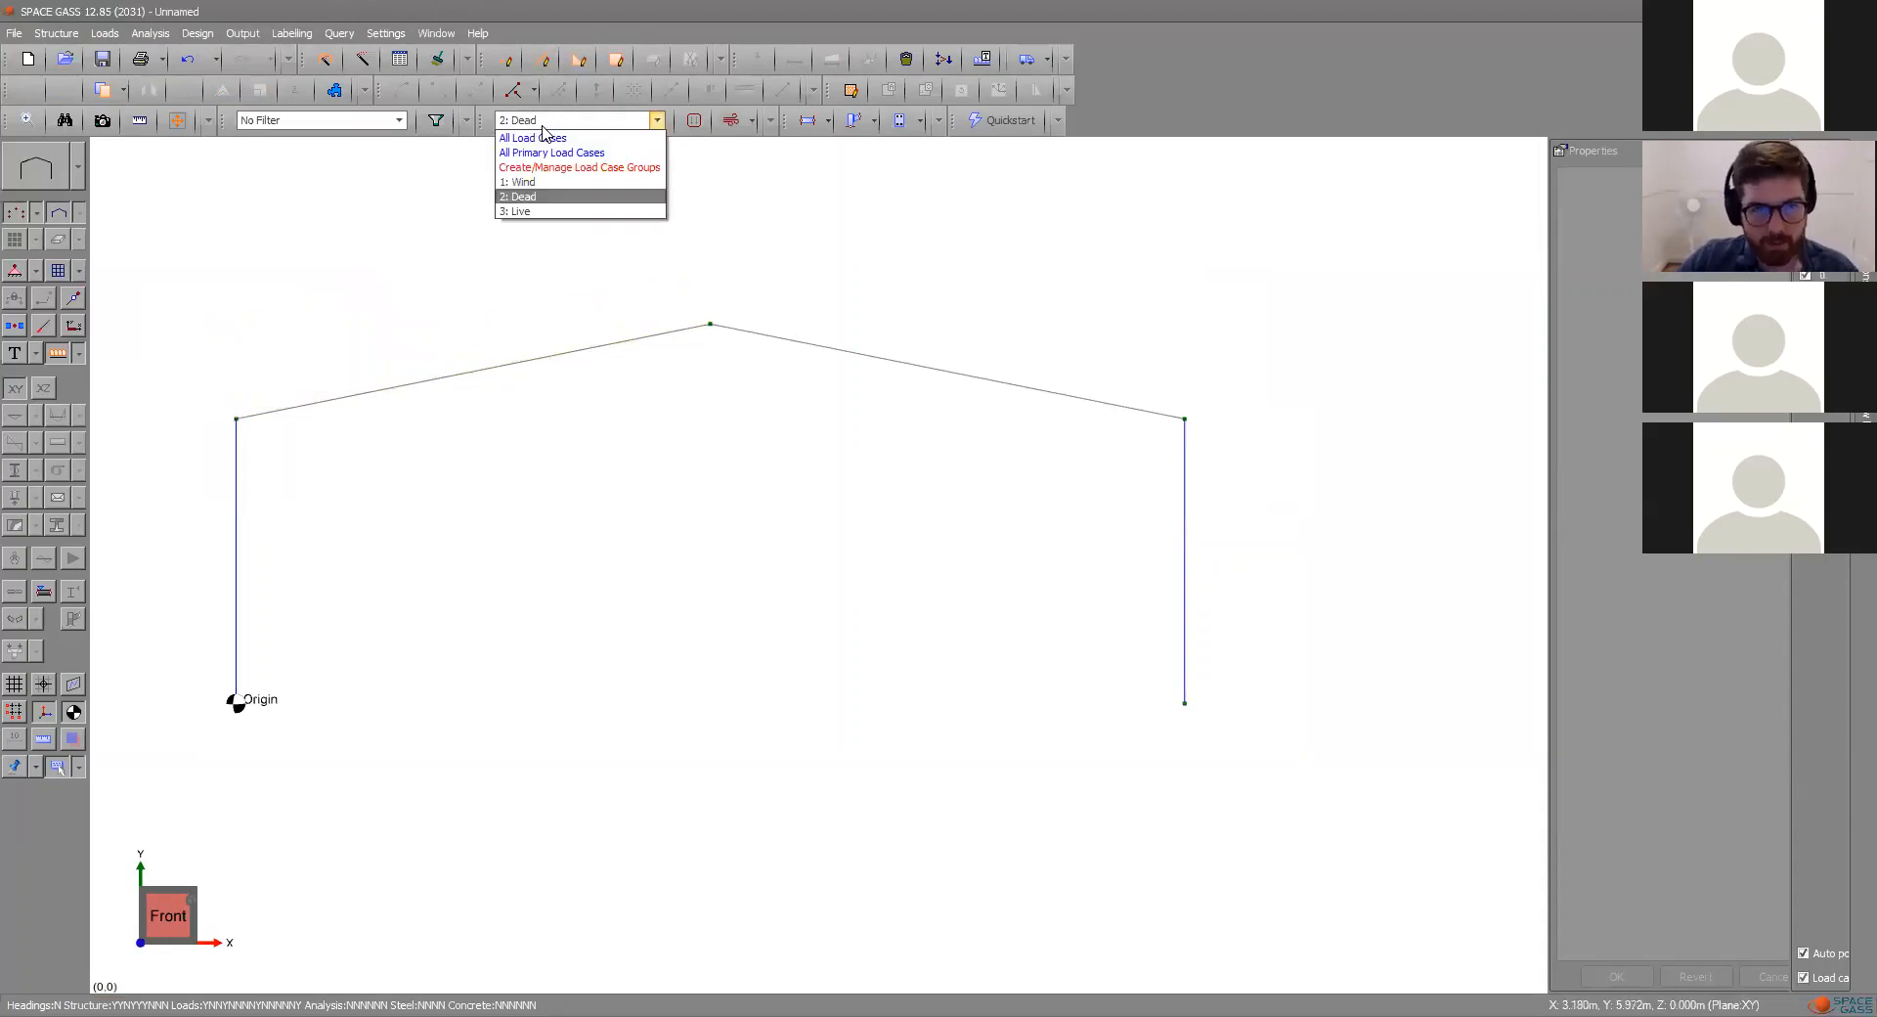
left_click(547, 183)
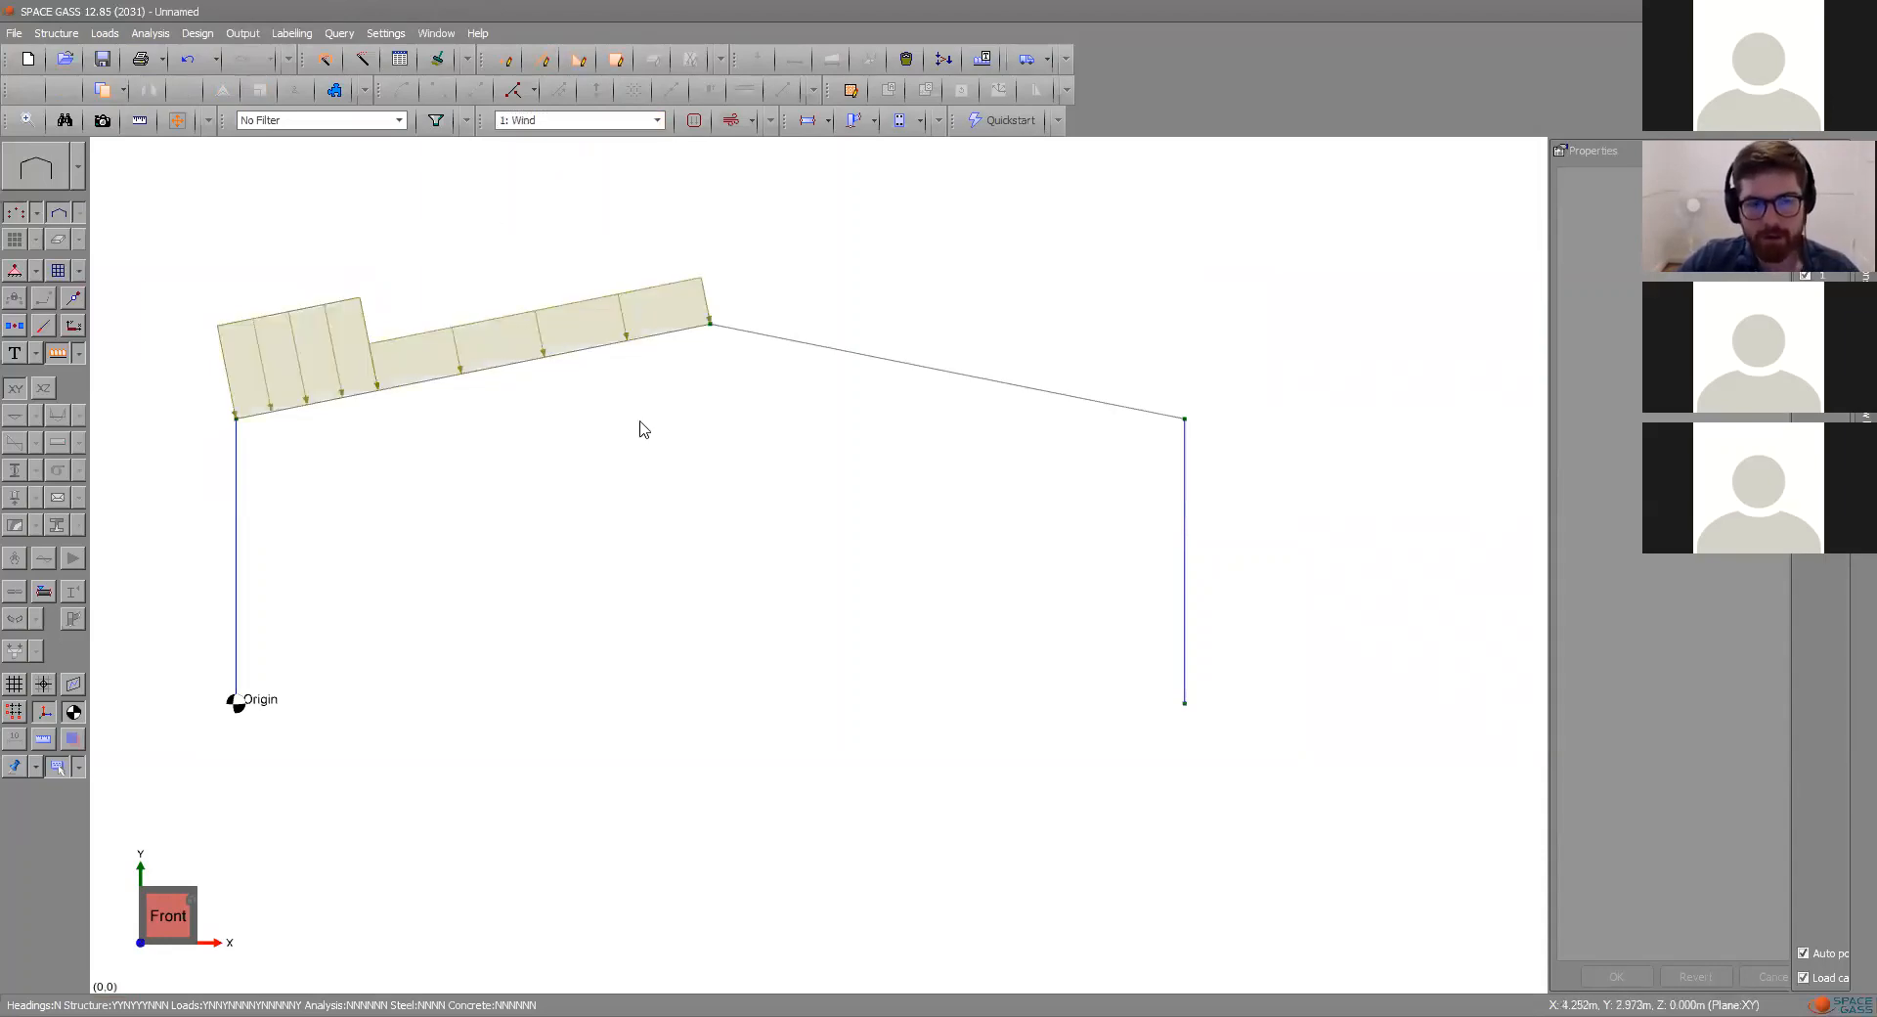
- Run a linear static analysis for all load cases with the default settings
left_click(163, 35)
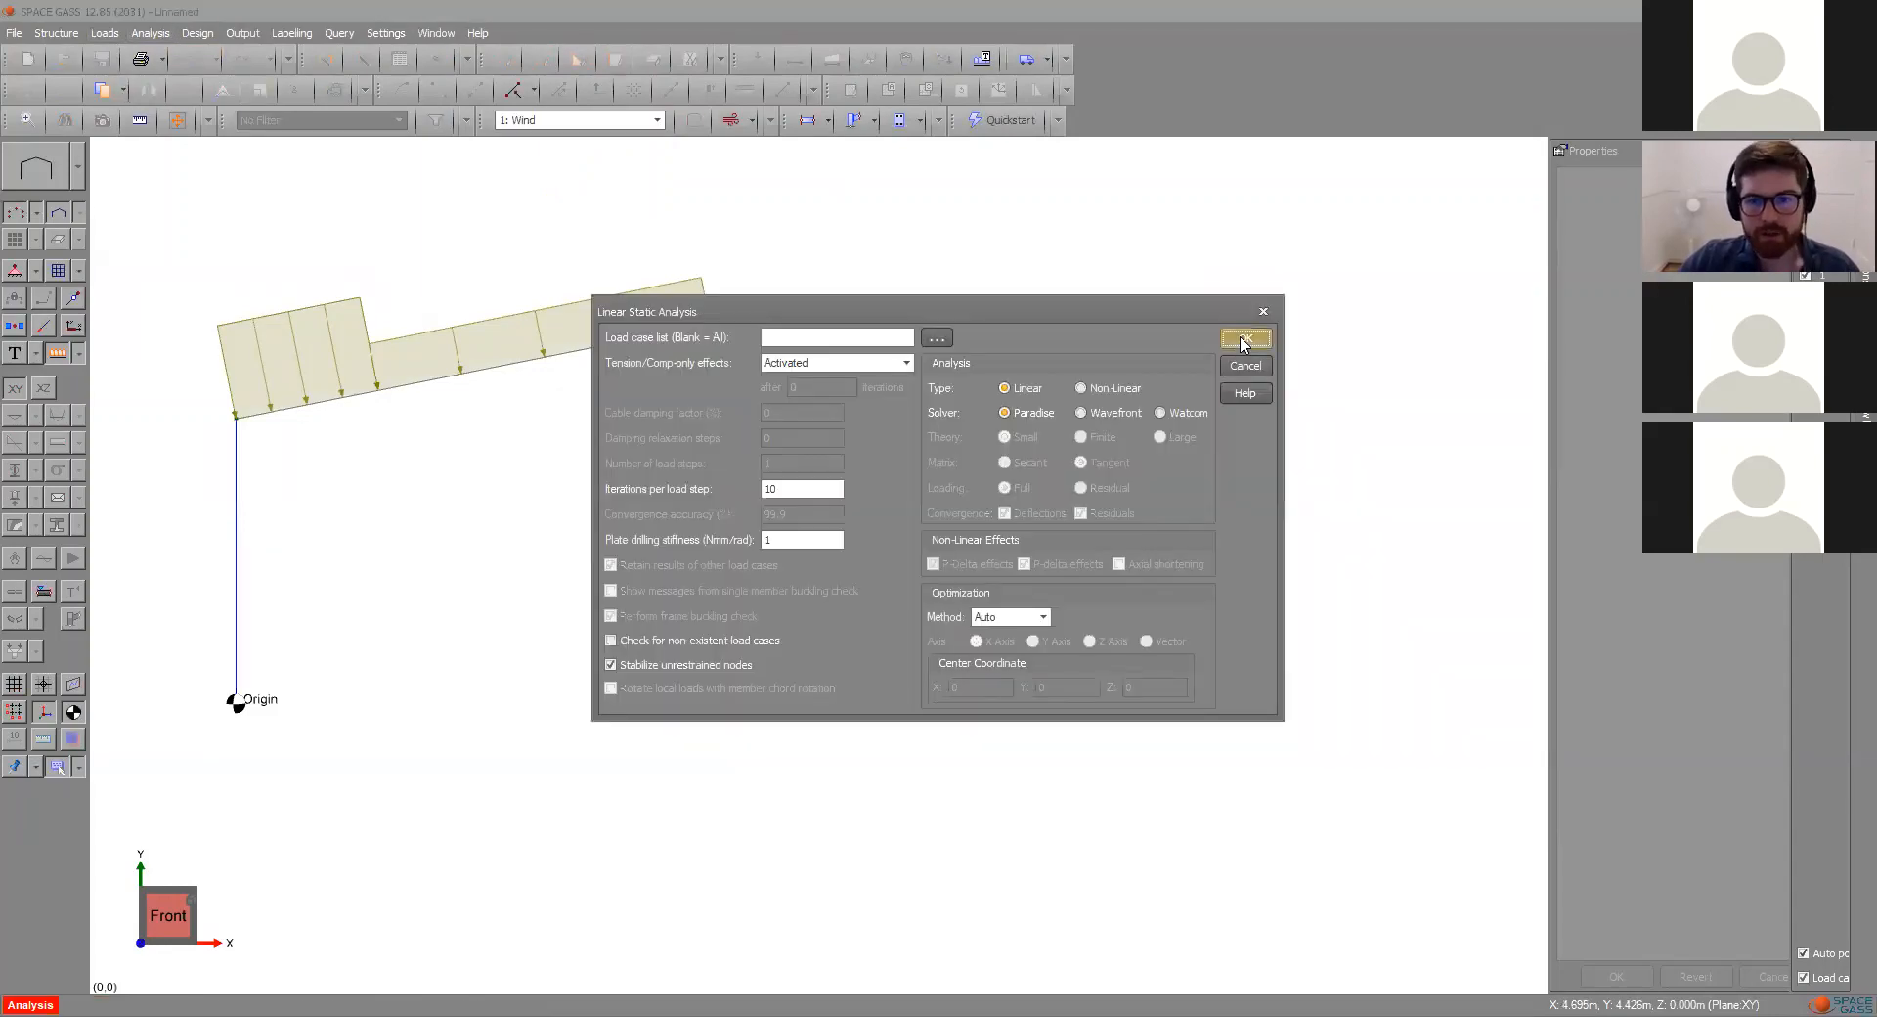
left_click(1242, 342)
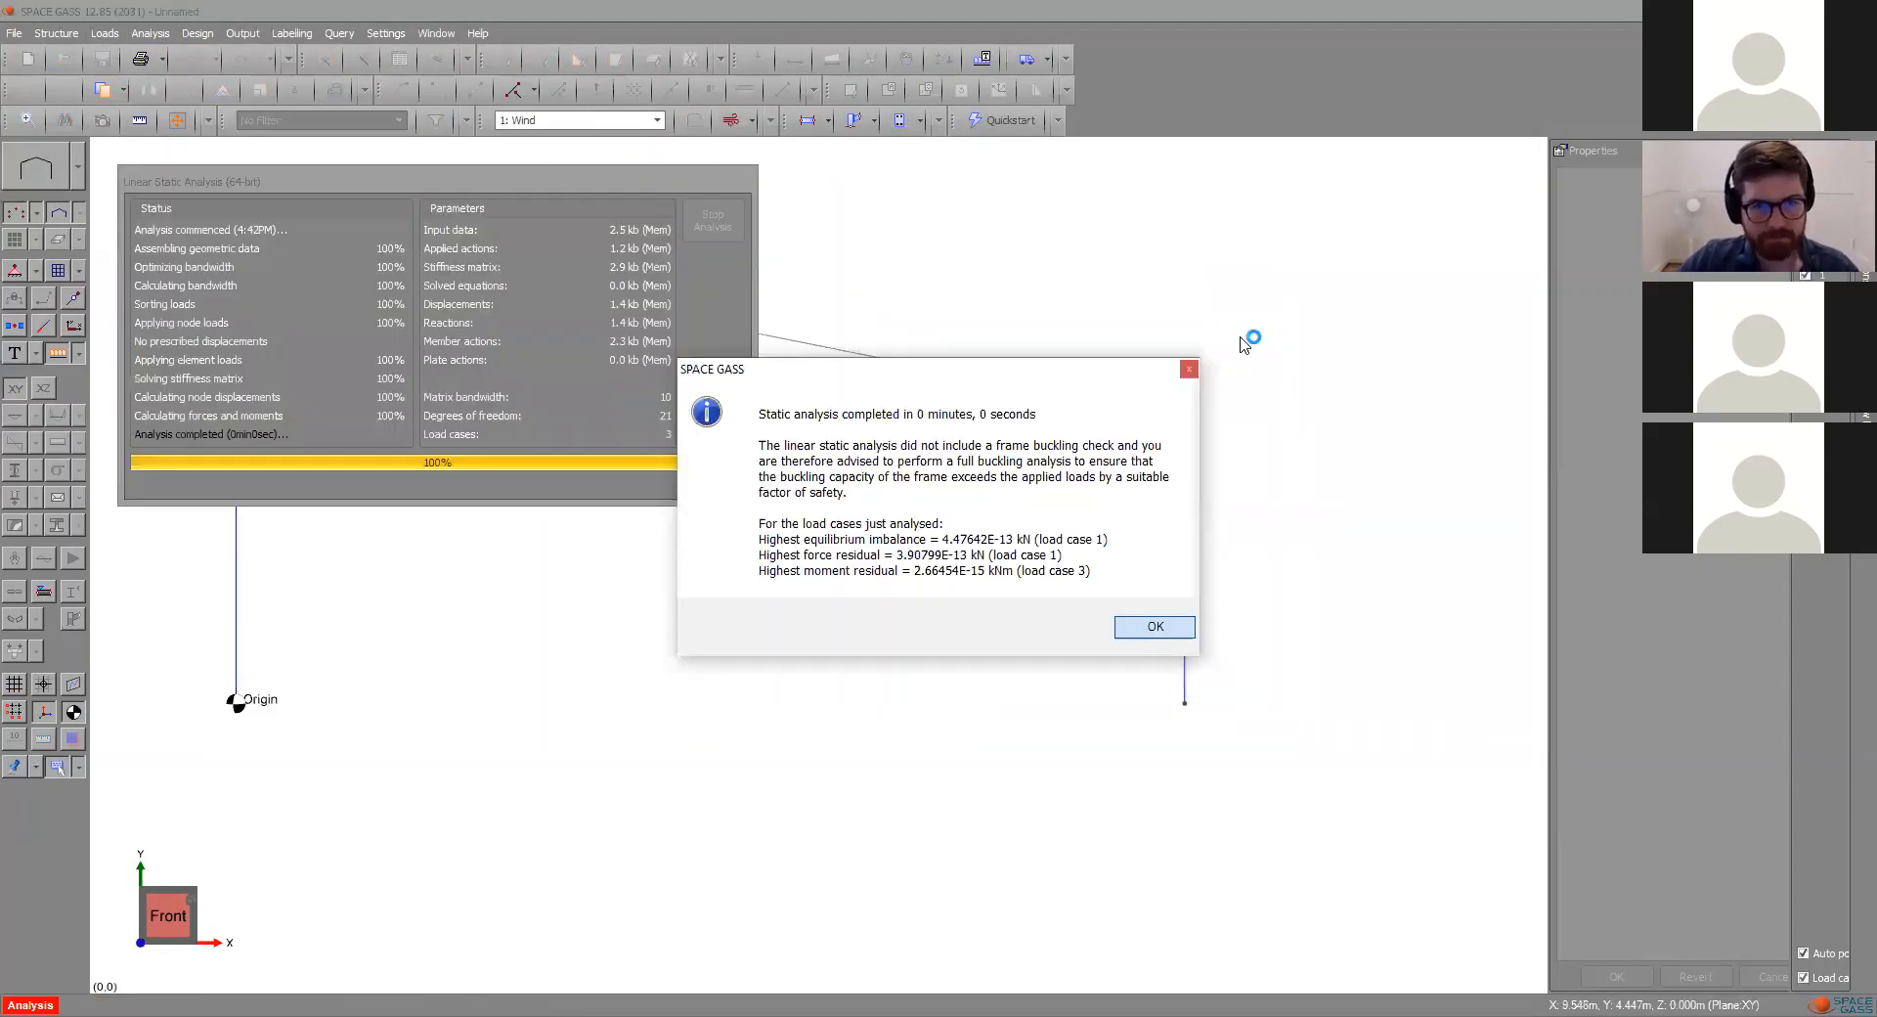
key("Return")
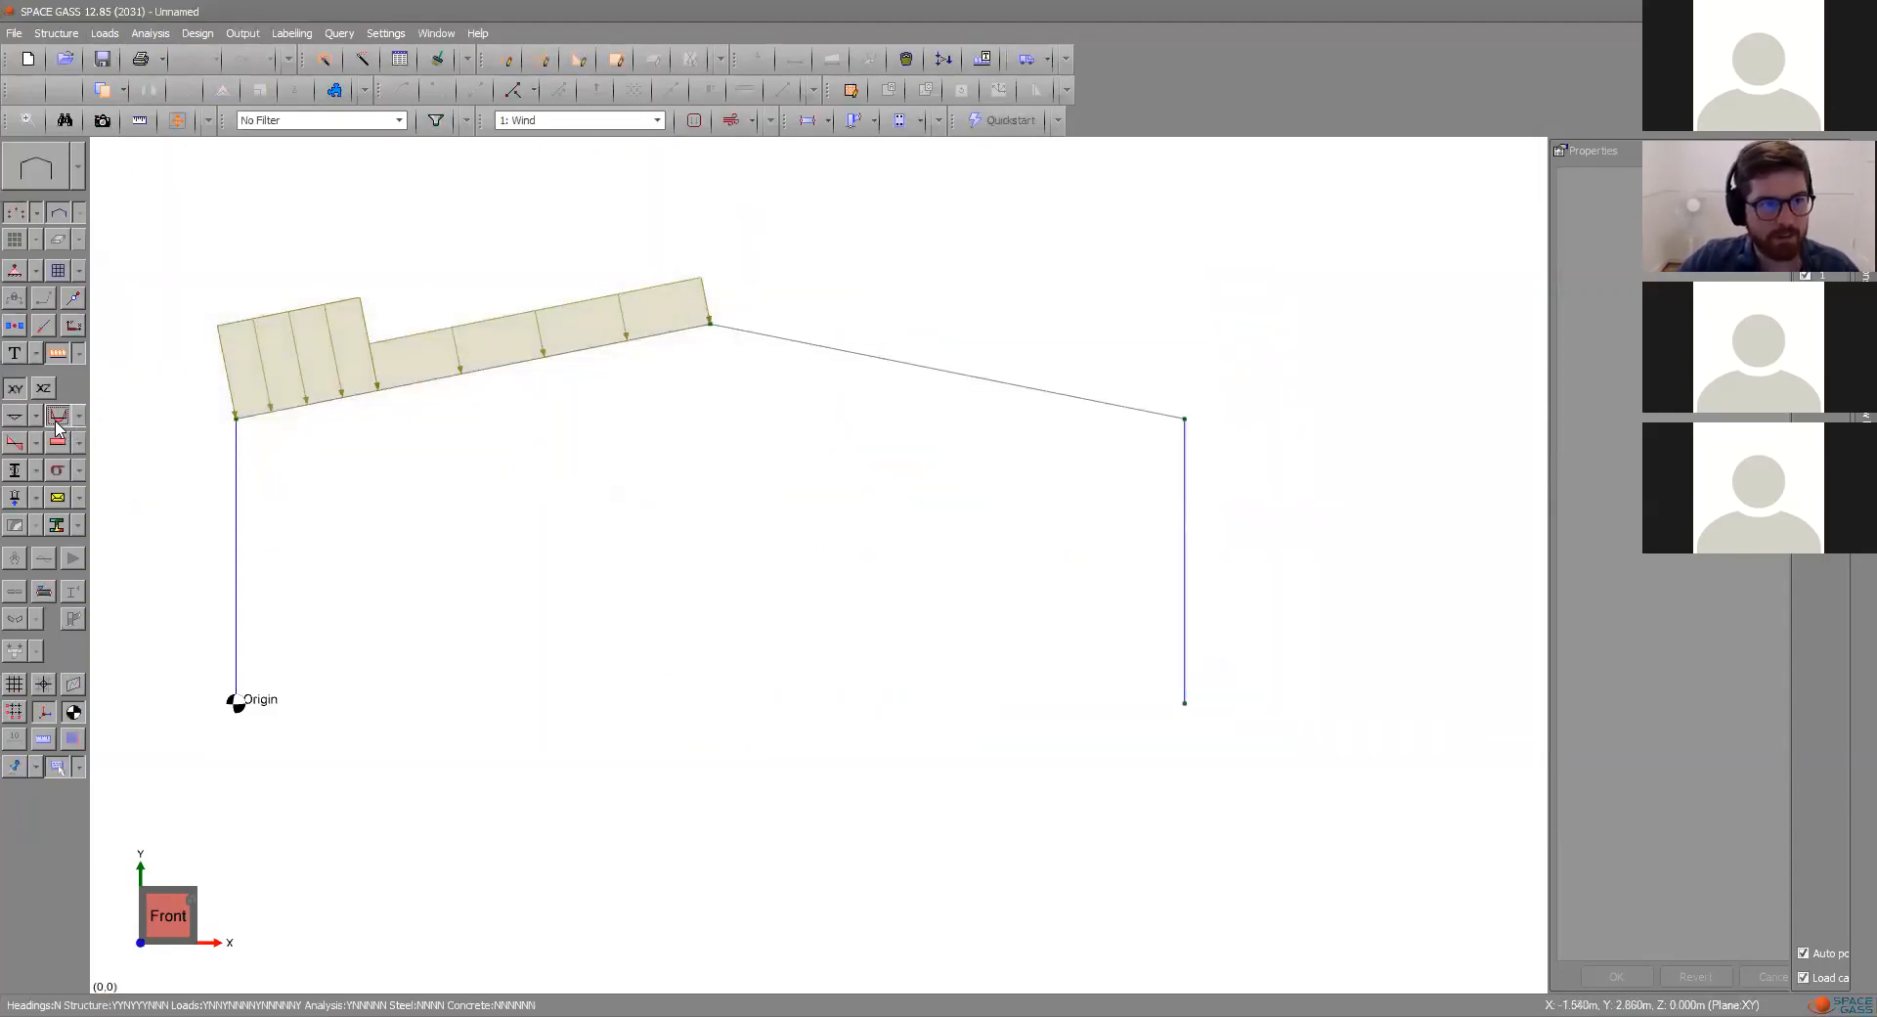
- Display the frame's bending moment diagrams for the Wind, Dead and Live load cases in turn
left_click(57, 418)
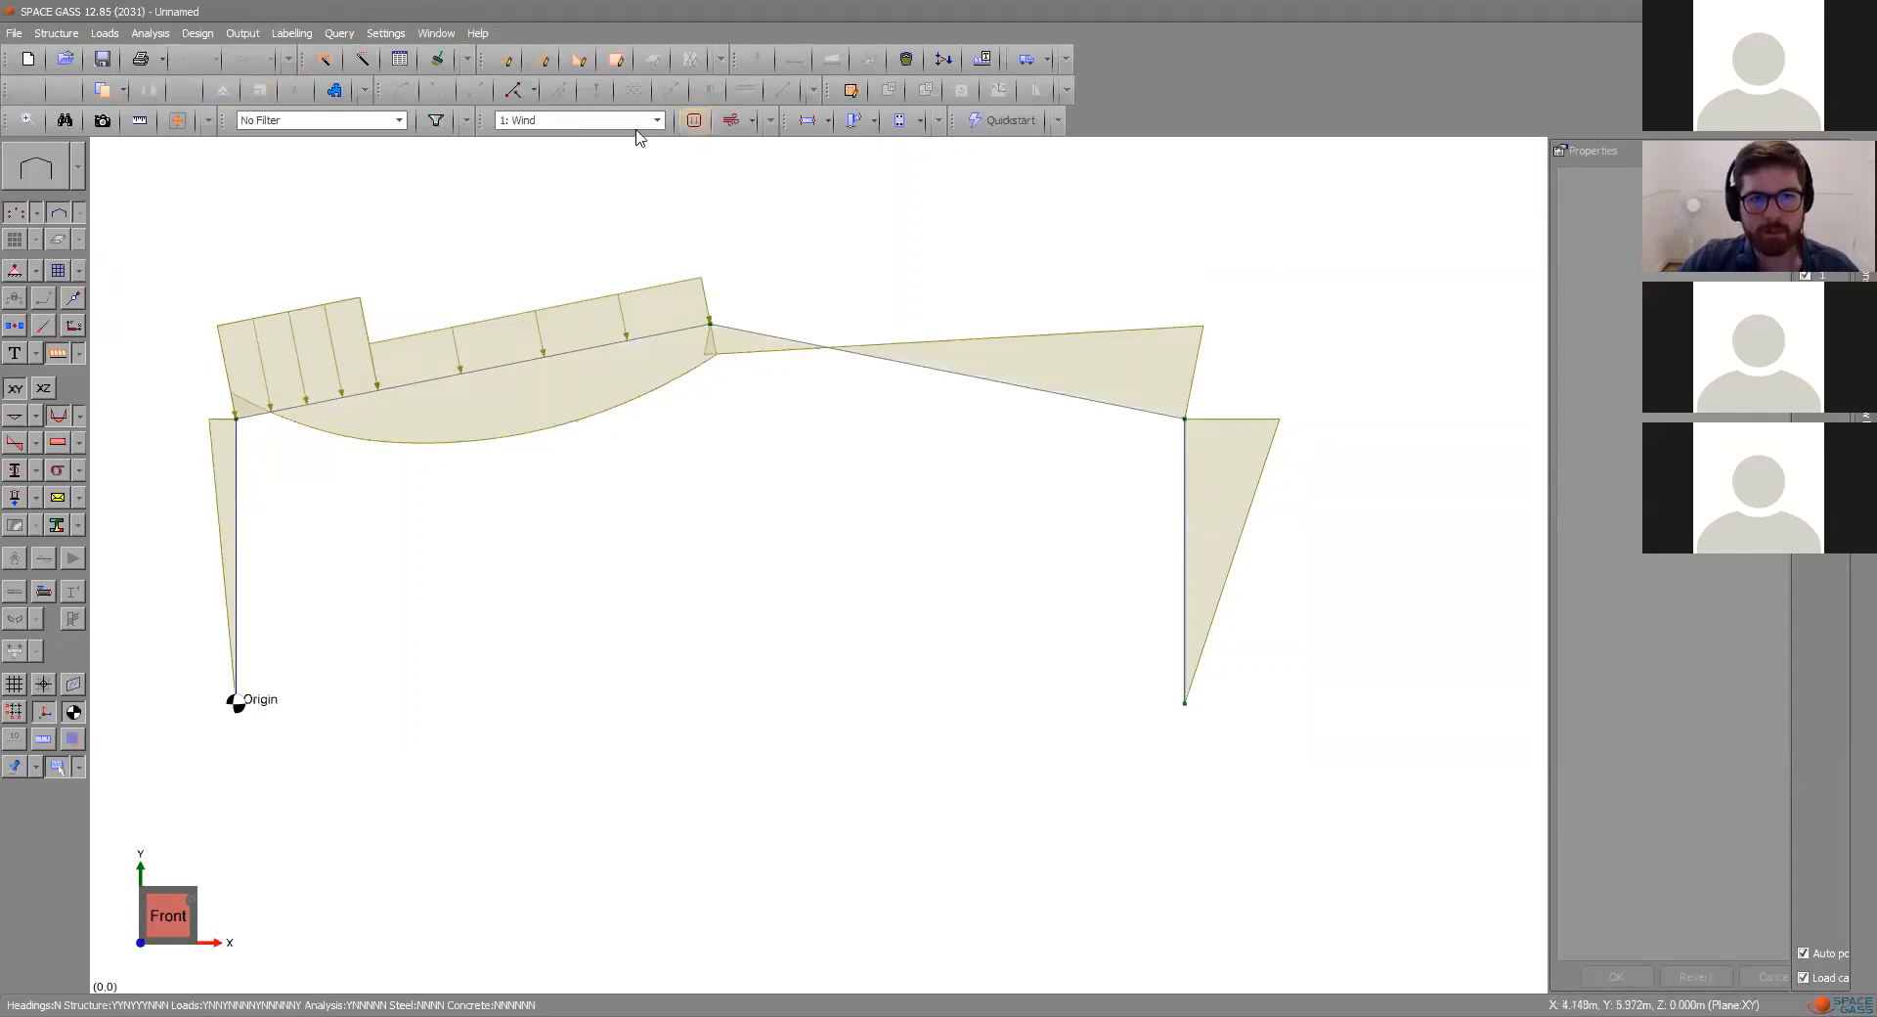
left_click(657, 120)
left_click(618, 205)
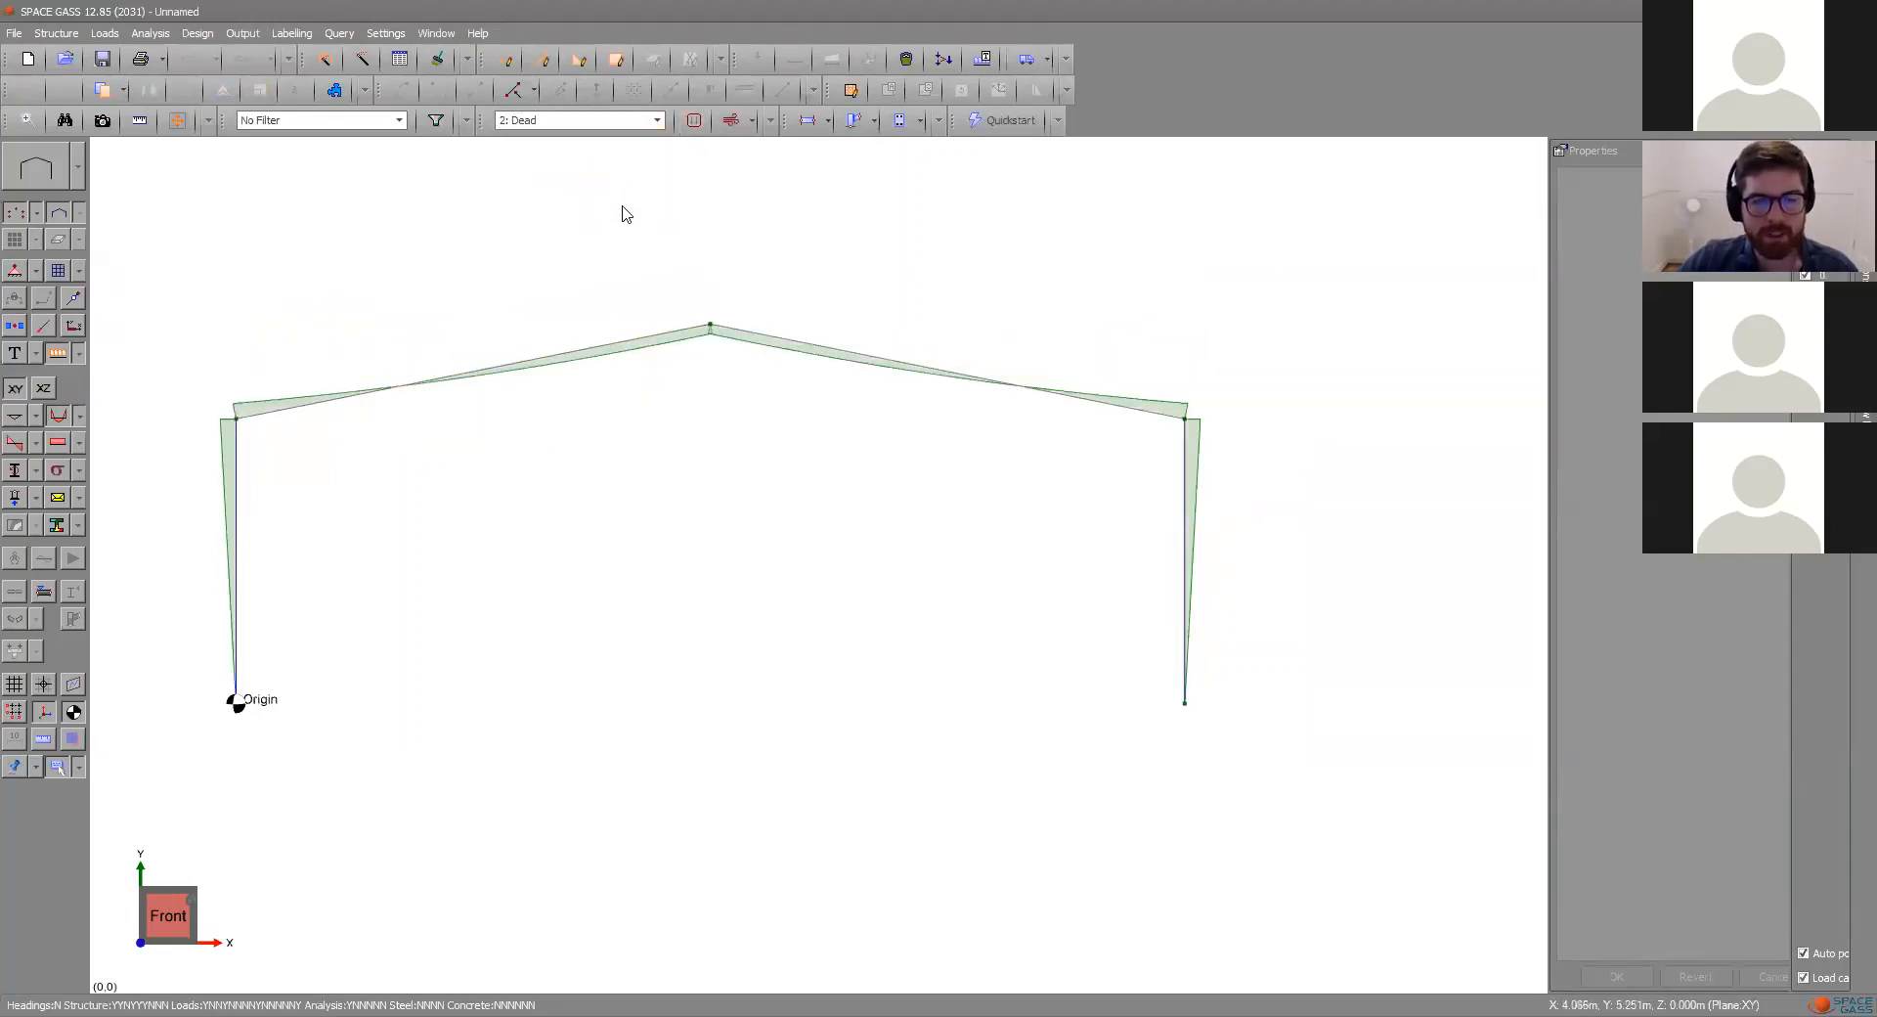
left_click(616, 123)
left_click(613, 213)
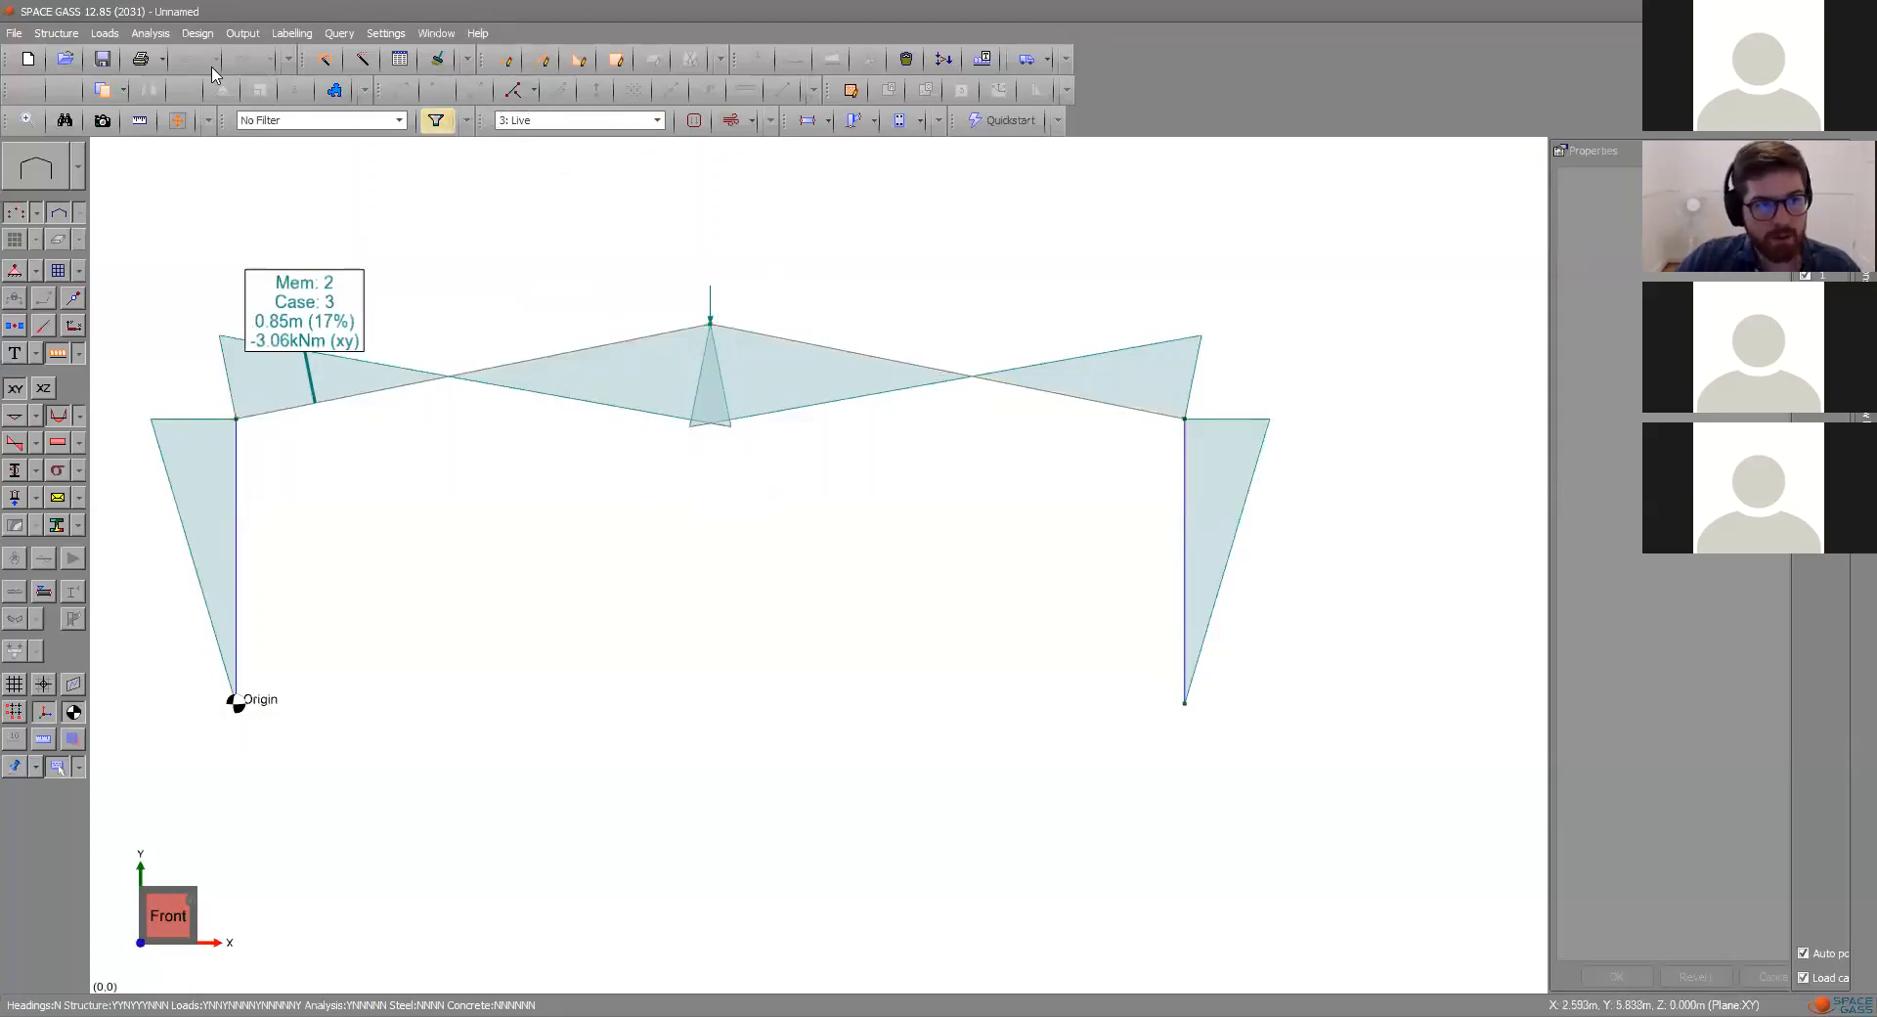
- Start a combination load case numbered 1, titled 1.2G + 1.5Q, with a factor of 1.5 on Live
left_click(111, 36)
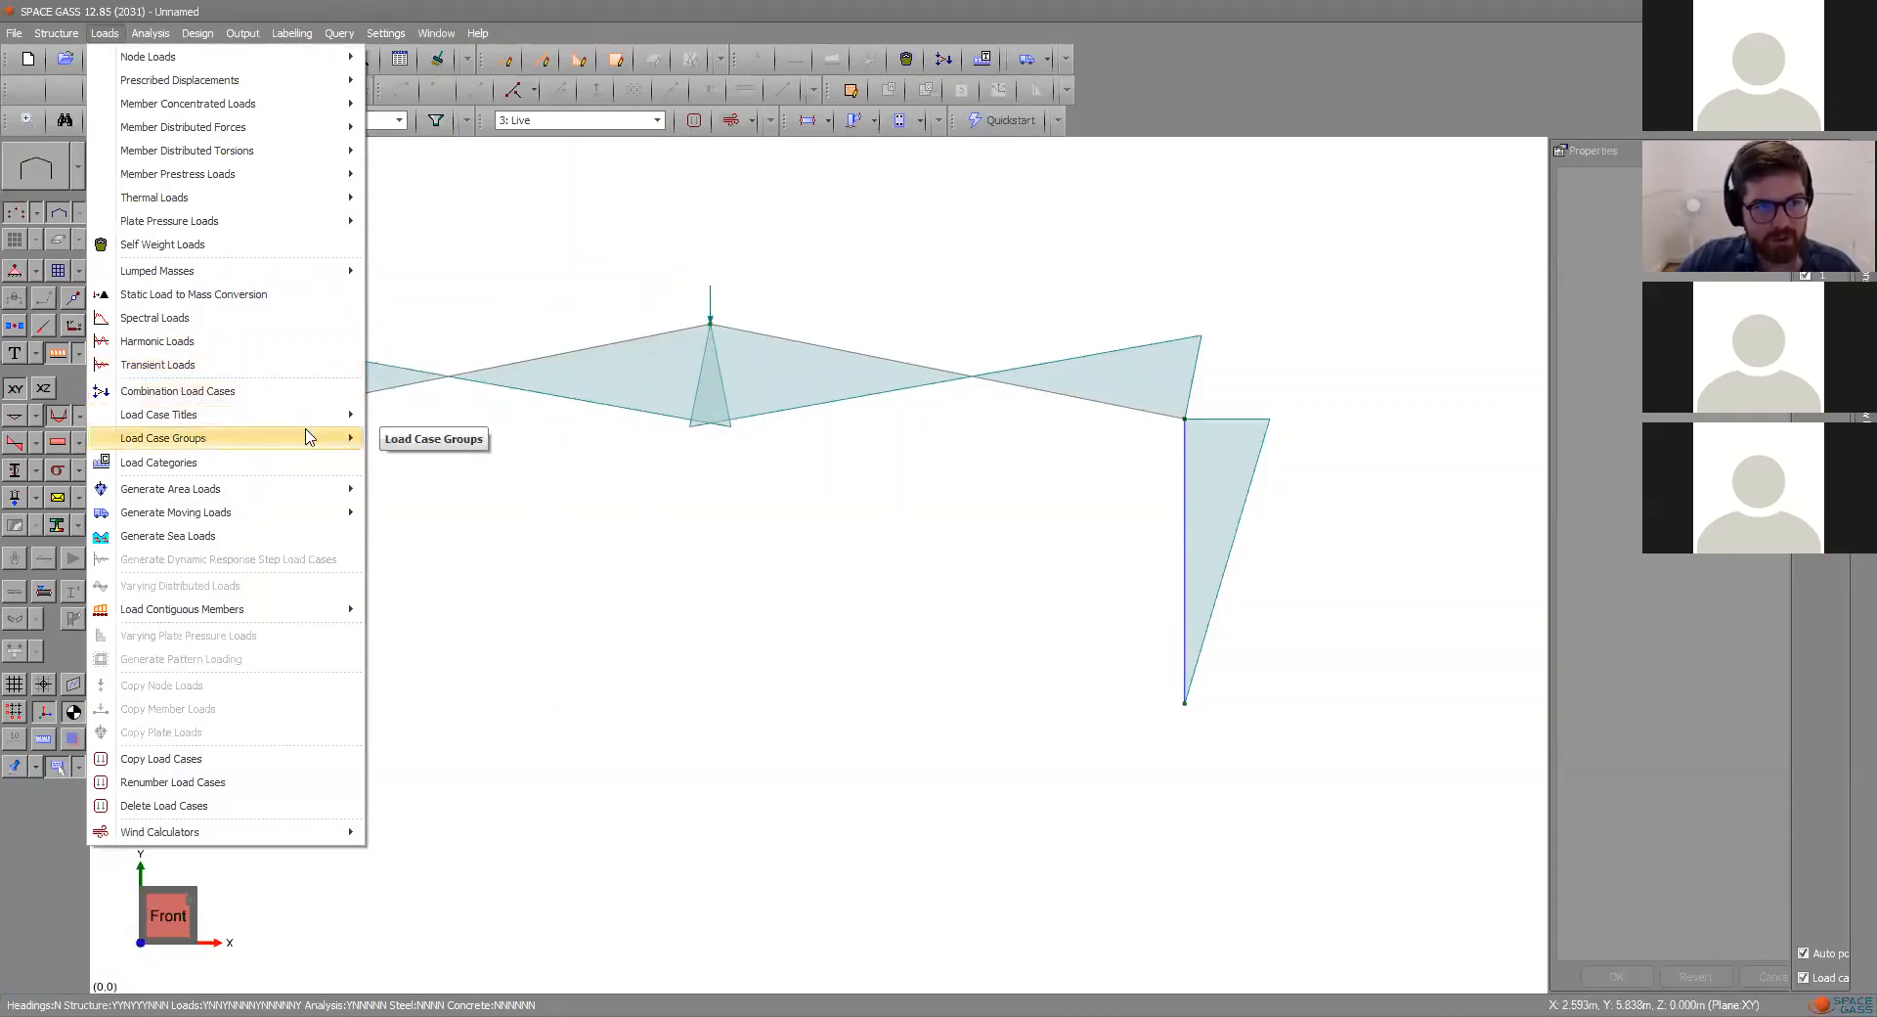
left_click(309, 393)
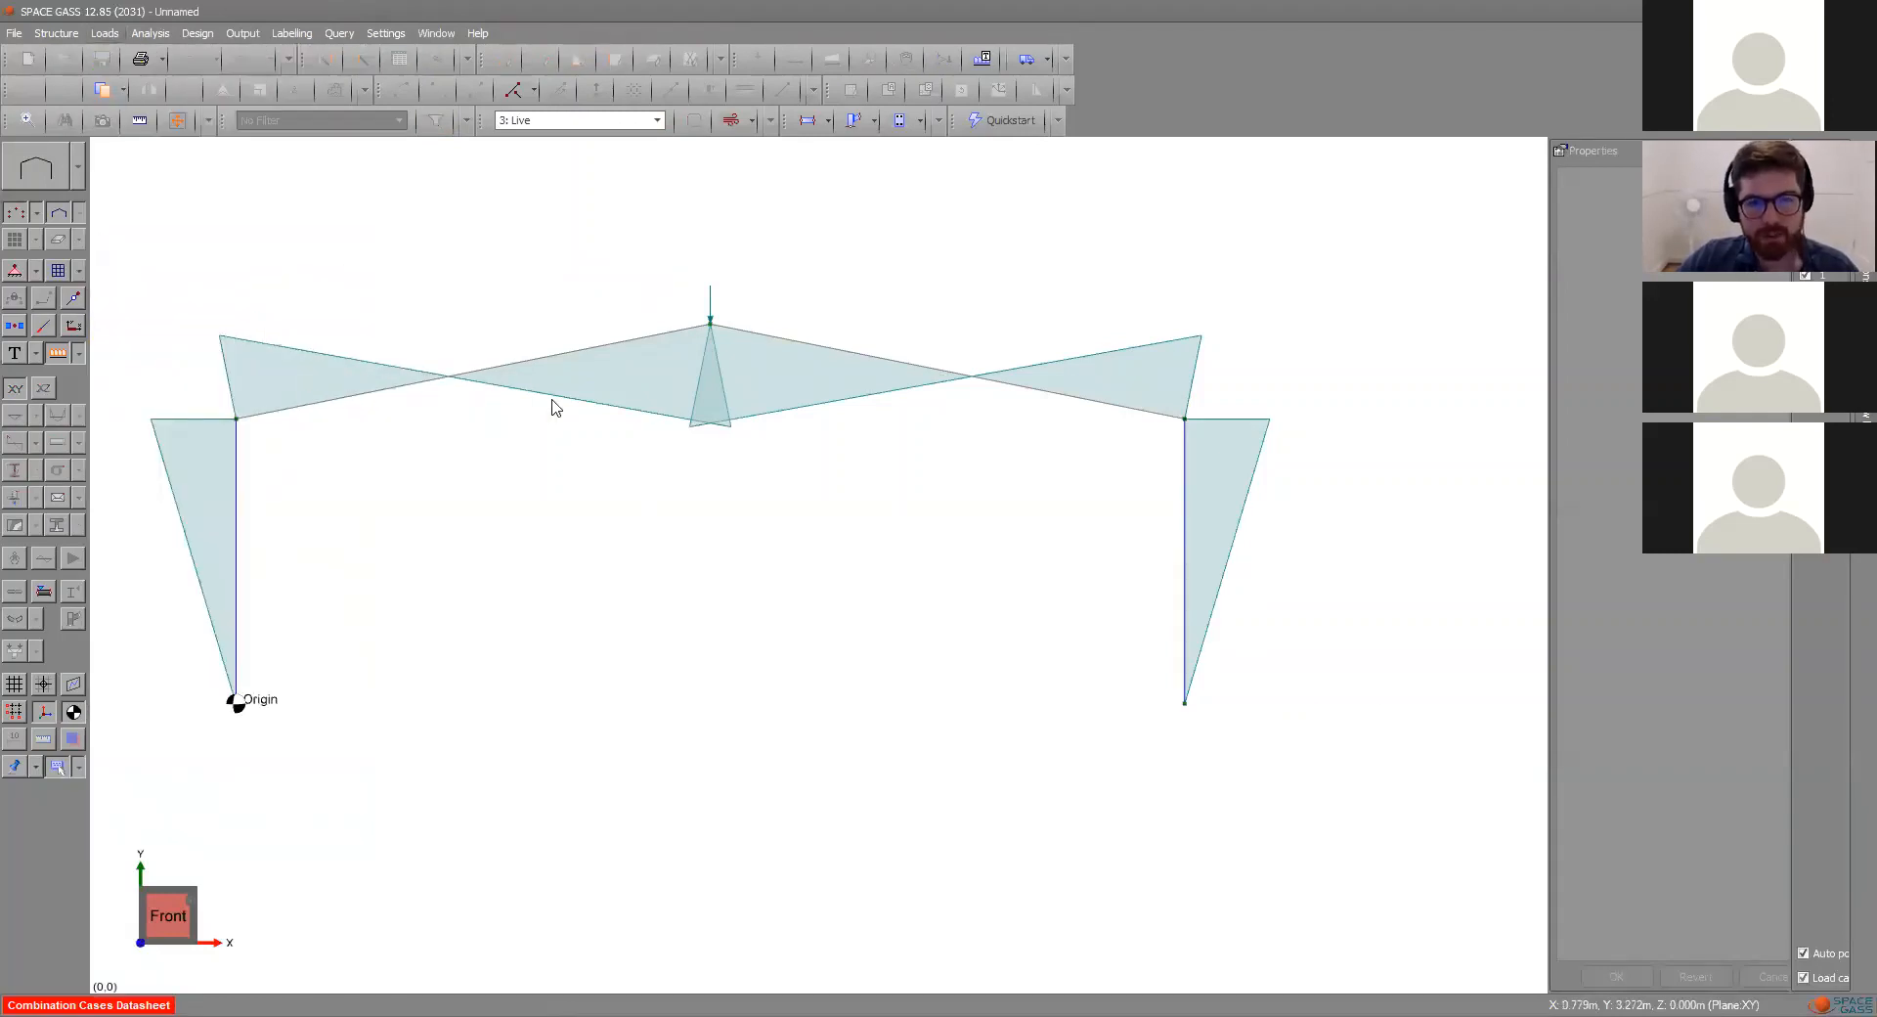
left_click_drag(741, 325, 533, 327)
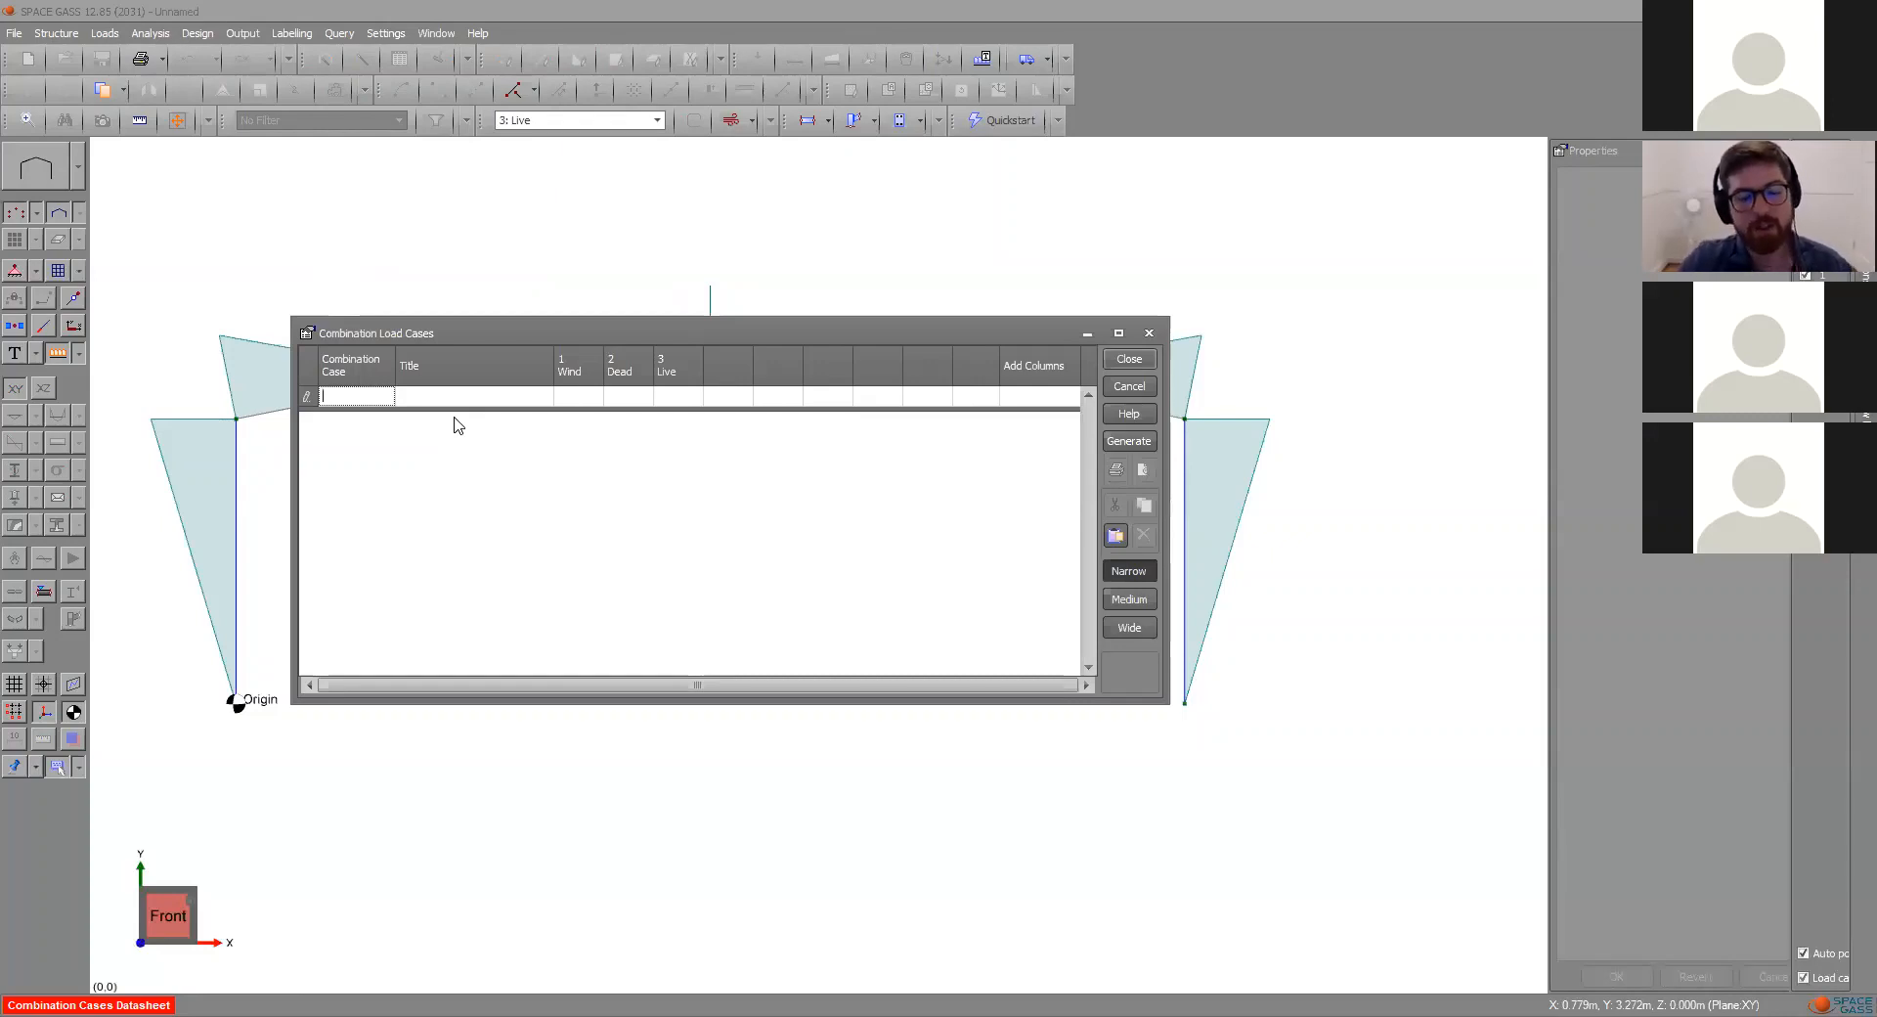
key("Tab")
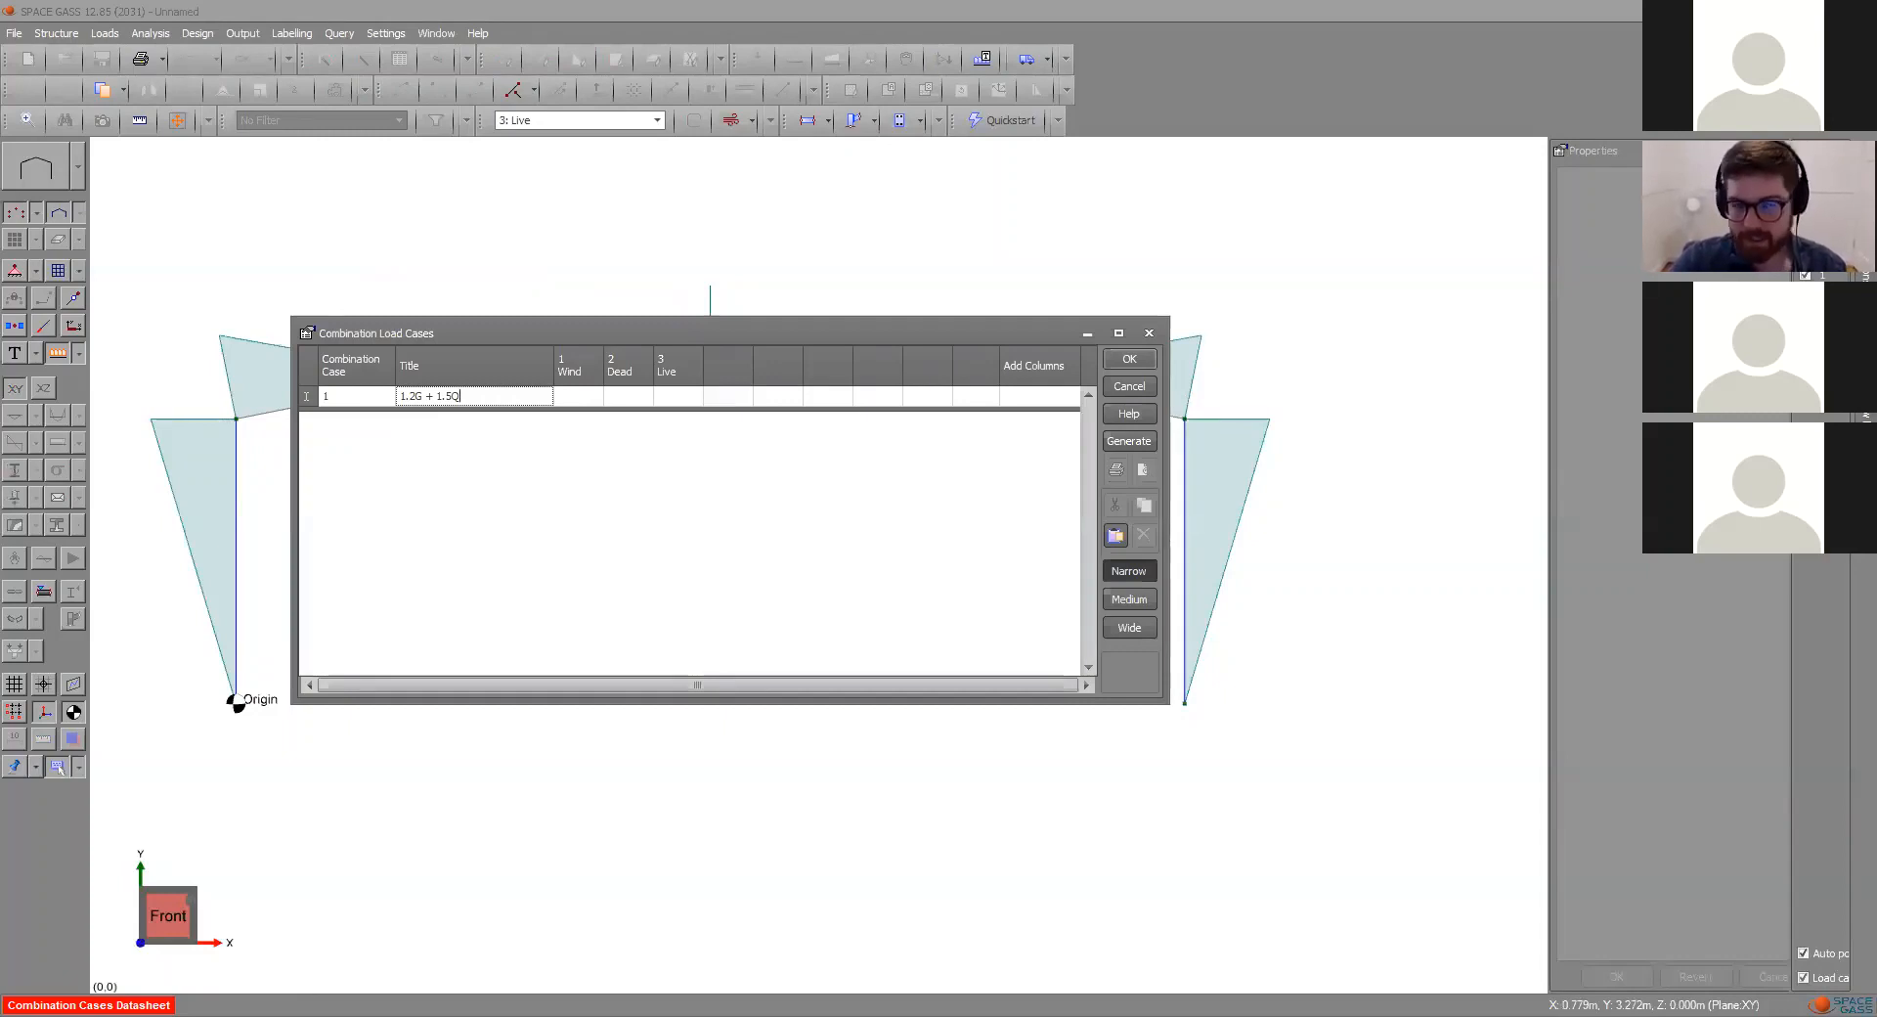
key("Tab")
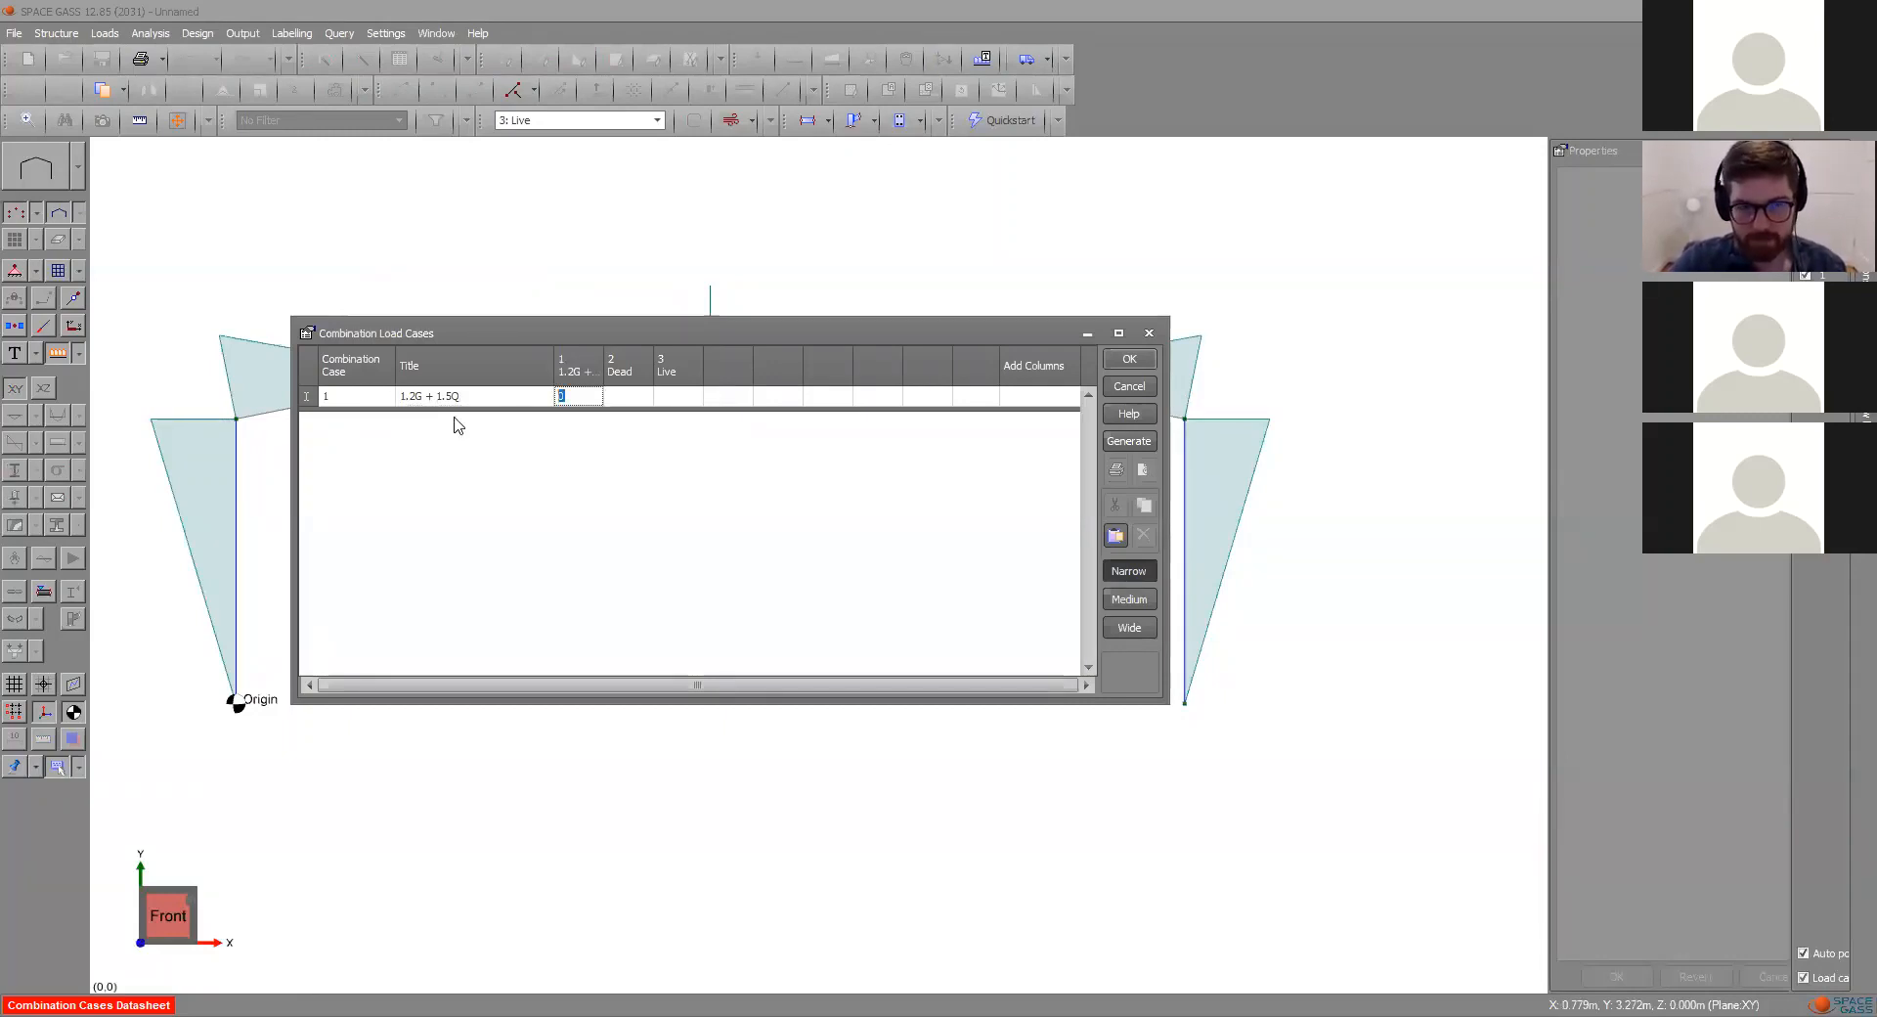
key("Tab")
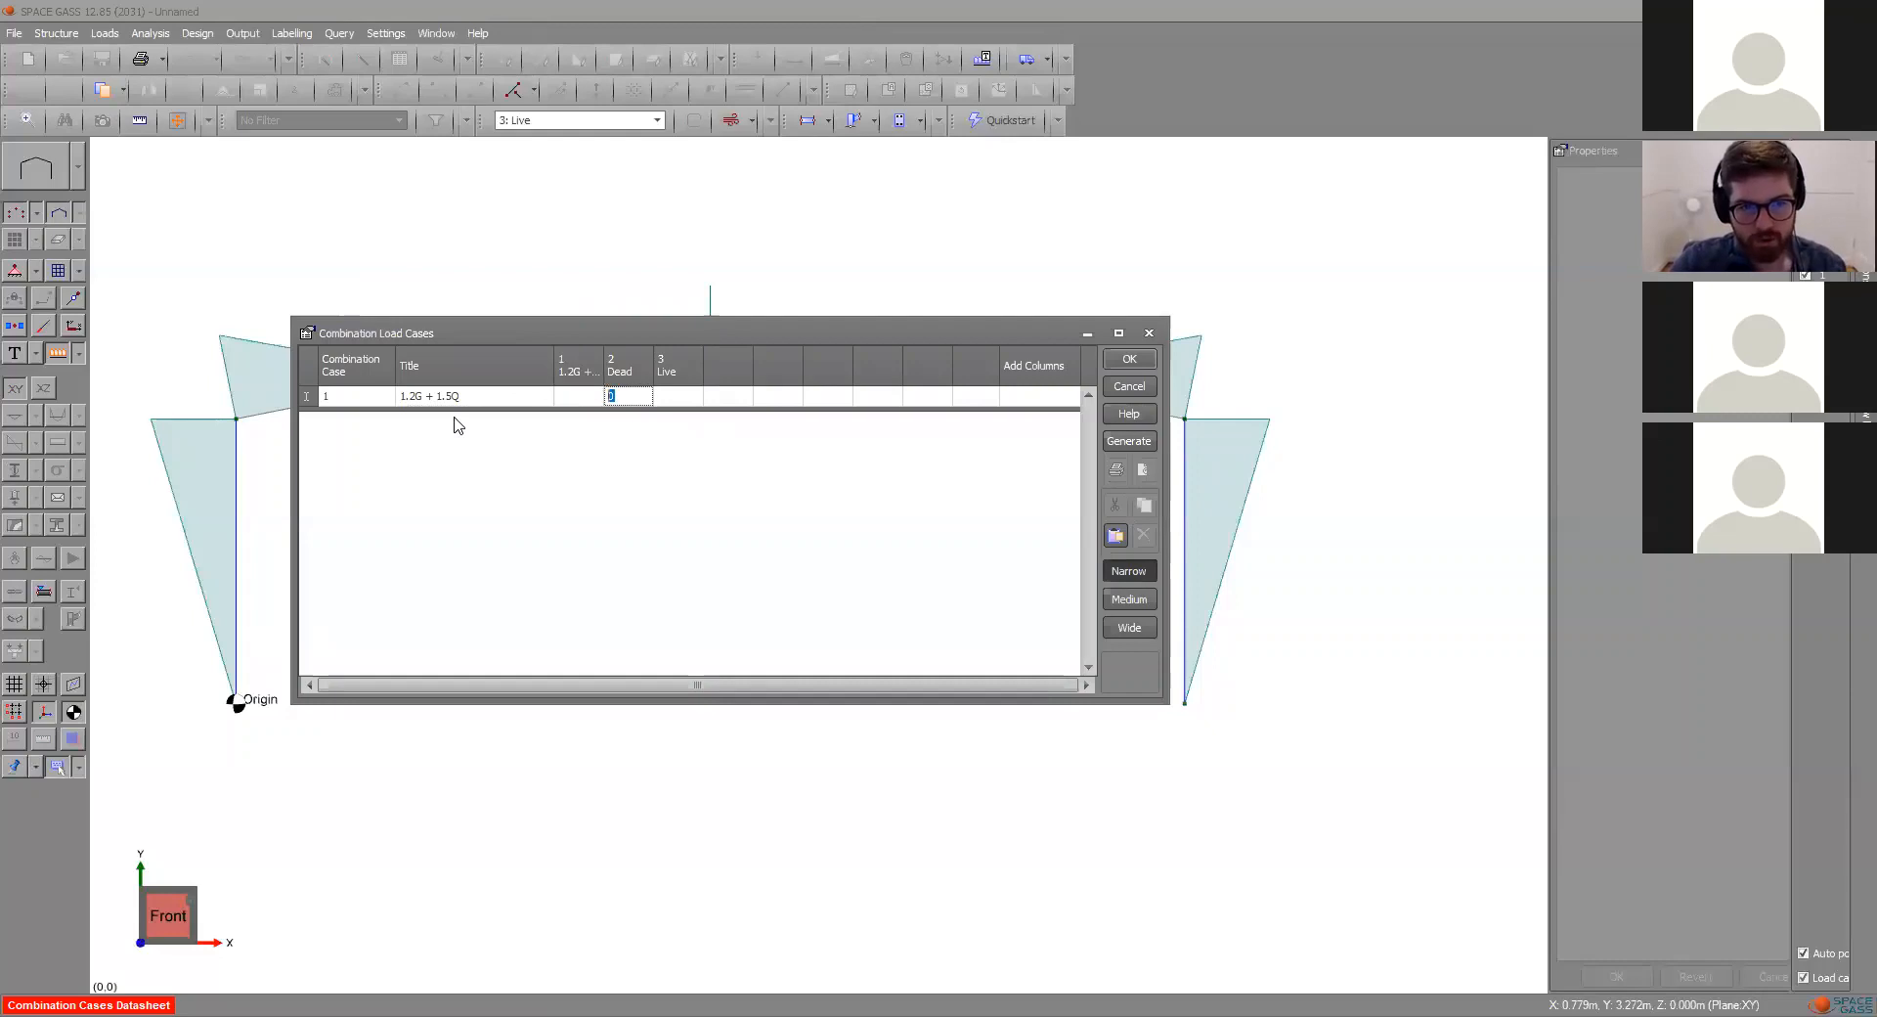
key("Tab")
type("1")
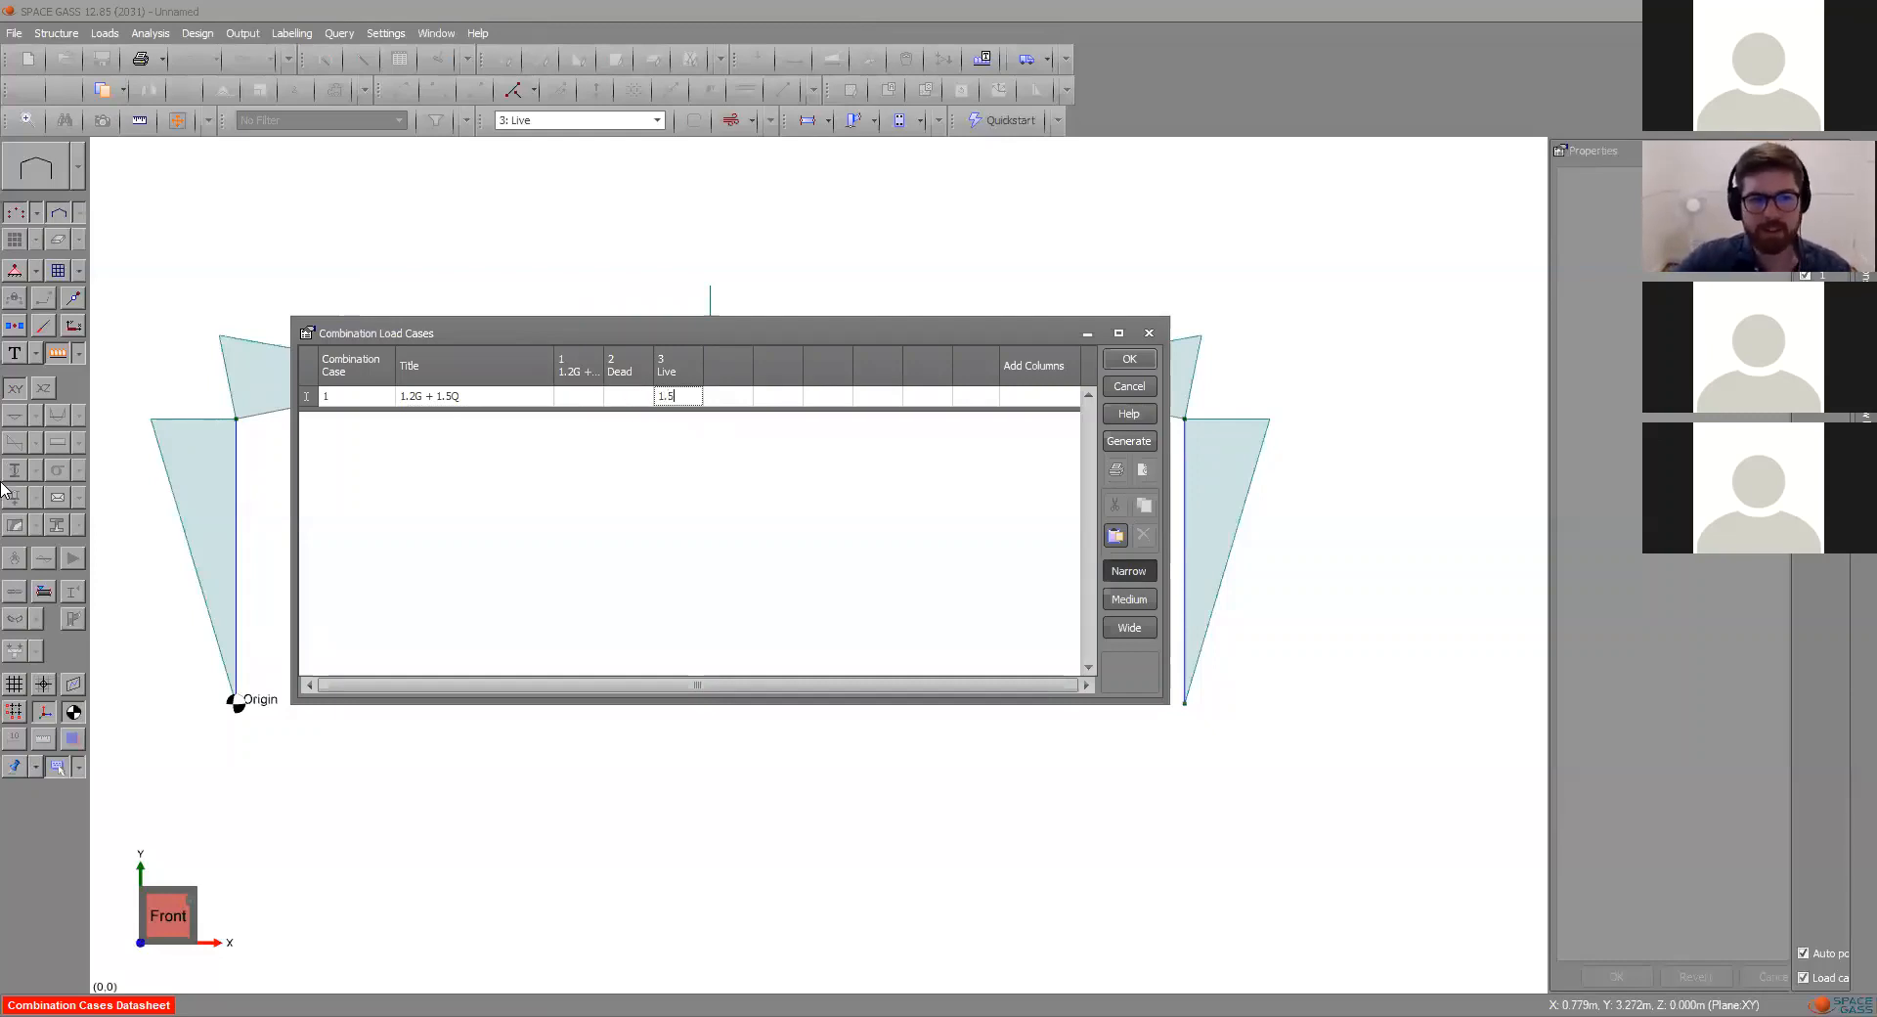
- Renumber the 1.2G + 1.5Q combination as case 4 and set its Dead factor to 1.2
left_click(357, 395)
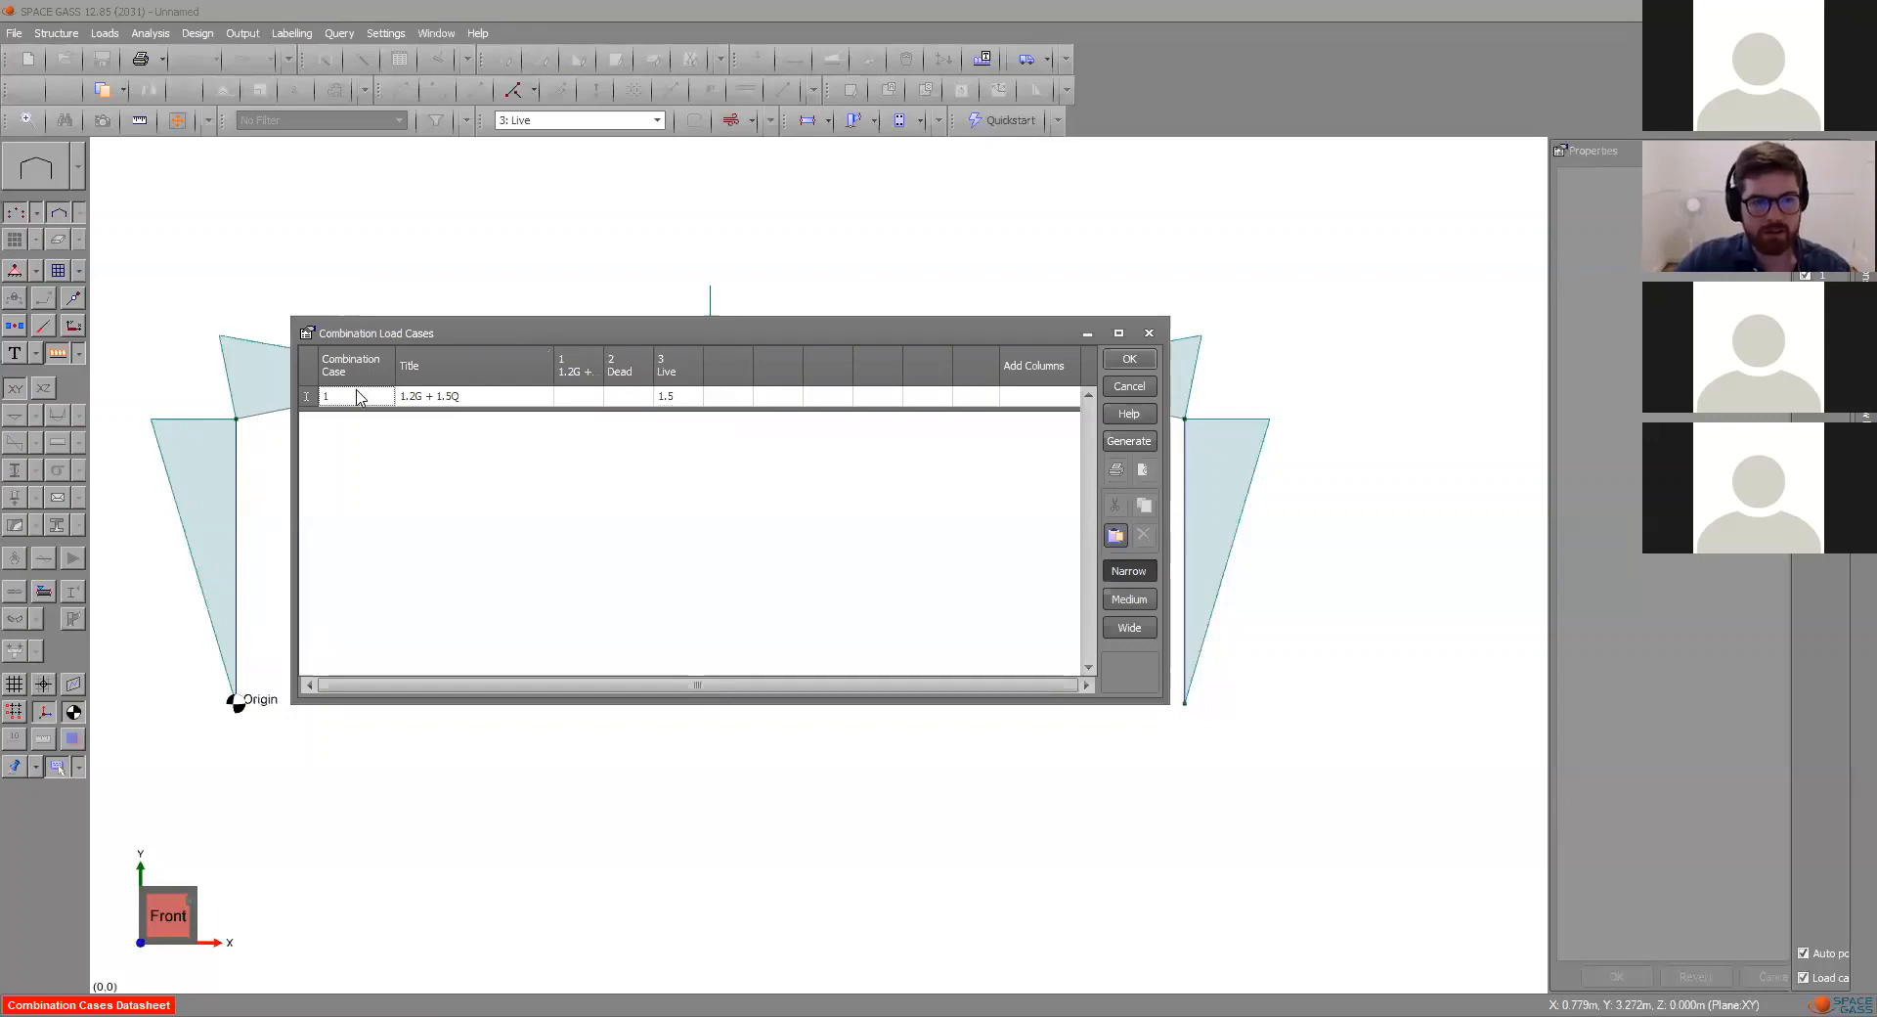
type("4")
left_click(510, 397)
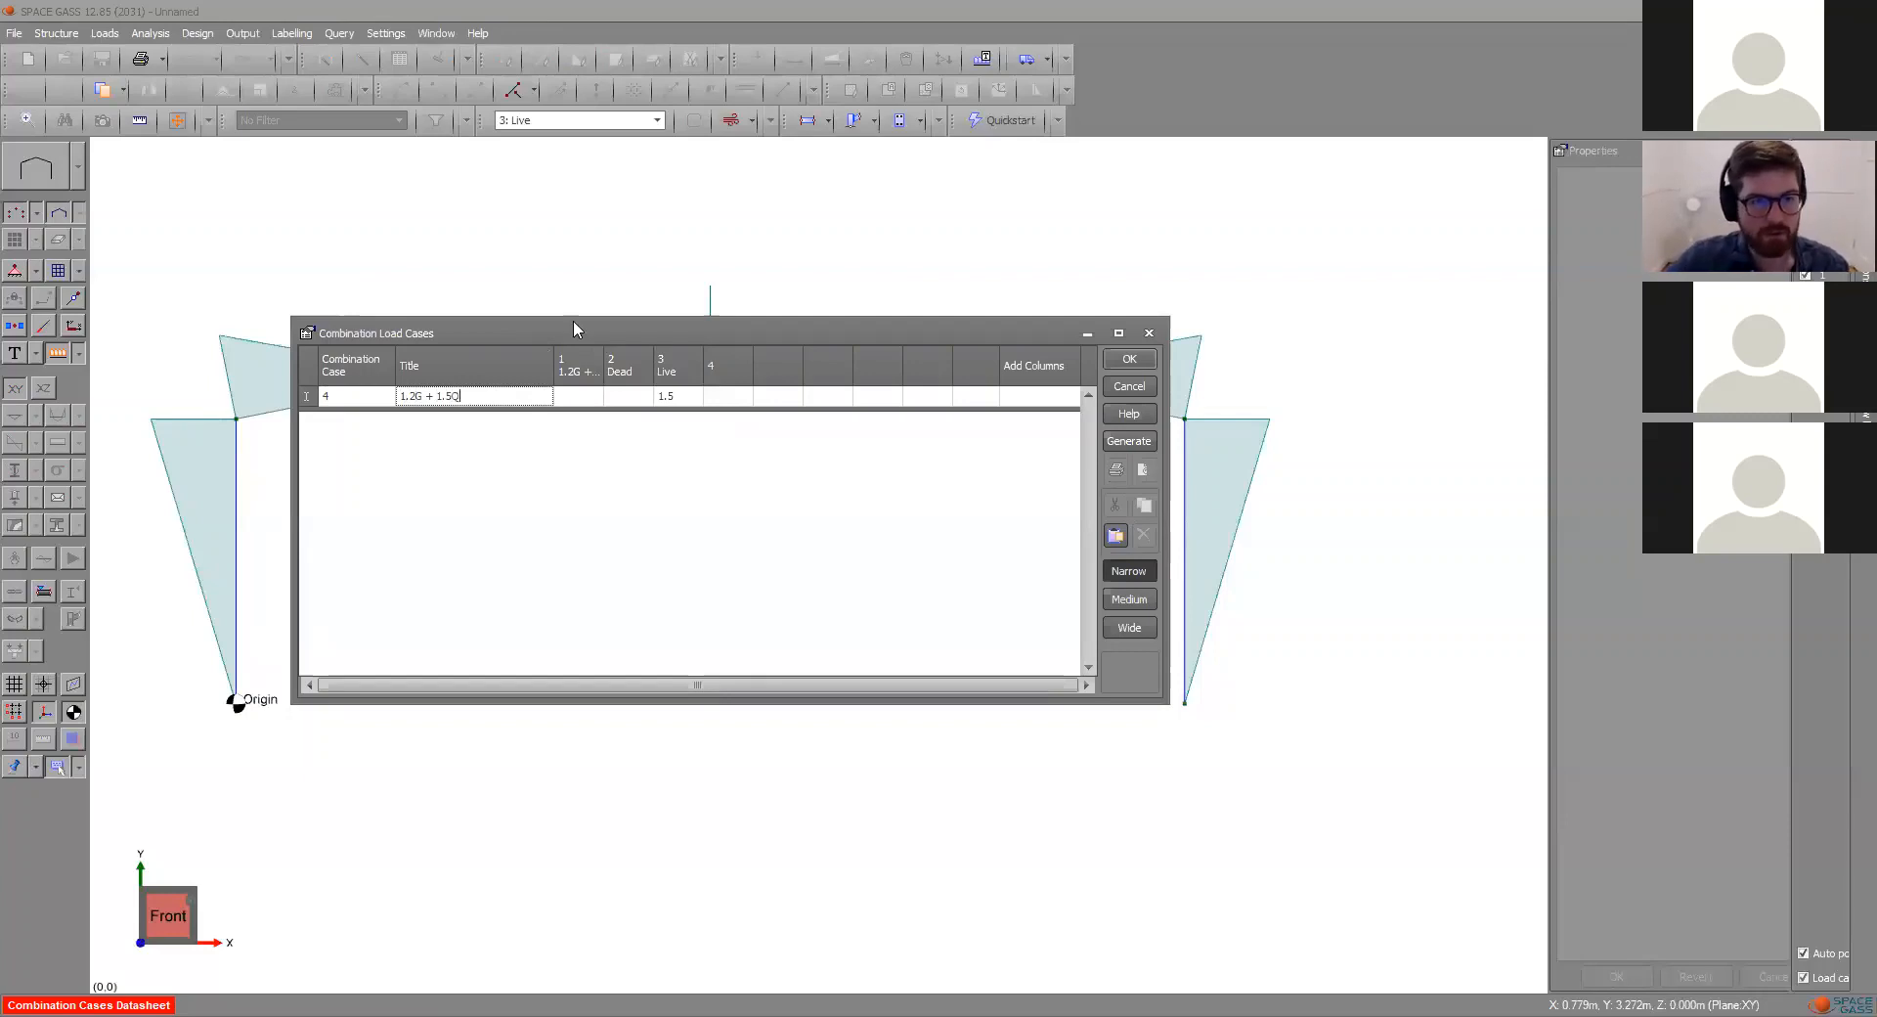
left_click(630, 396)
type("1.2")
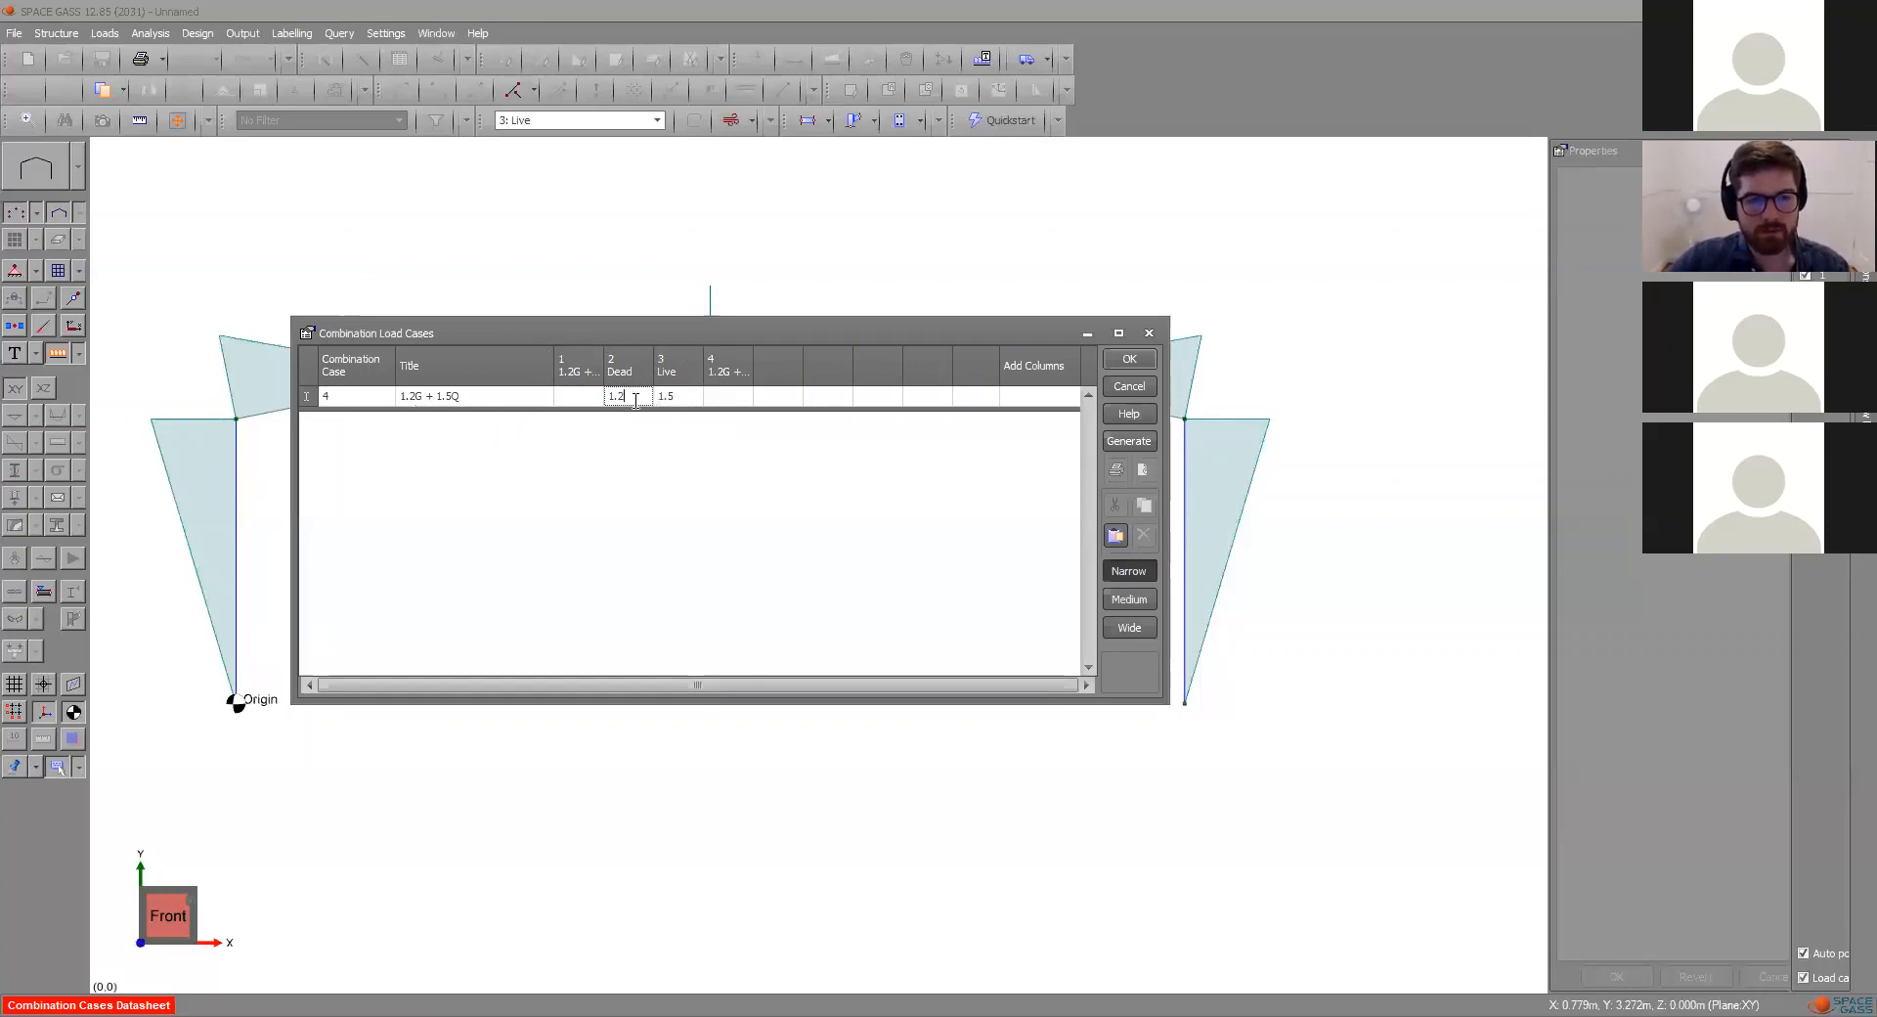
left_click(694, 398)
left_click(632, 400)
left_click(677, 398)
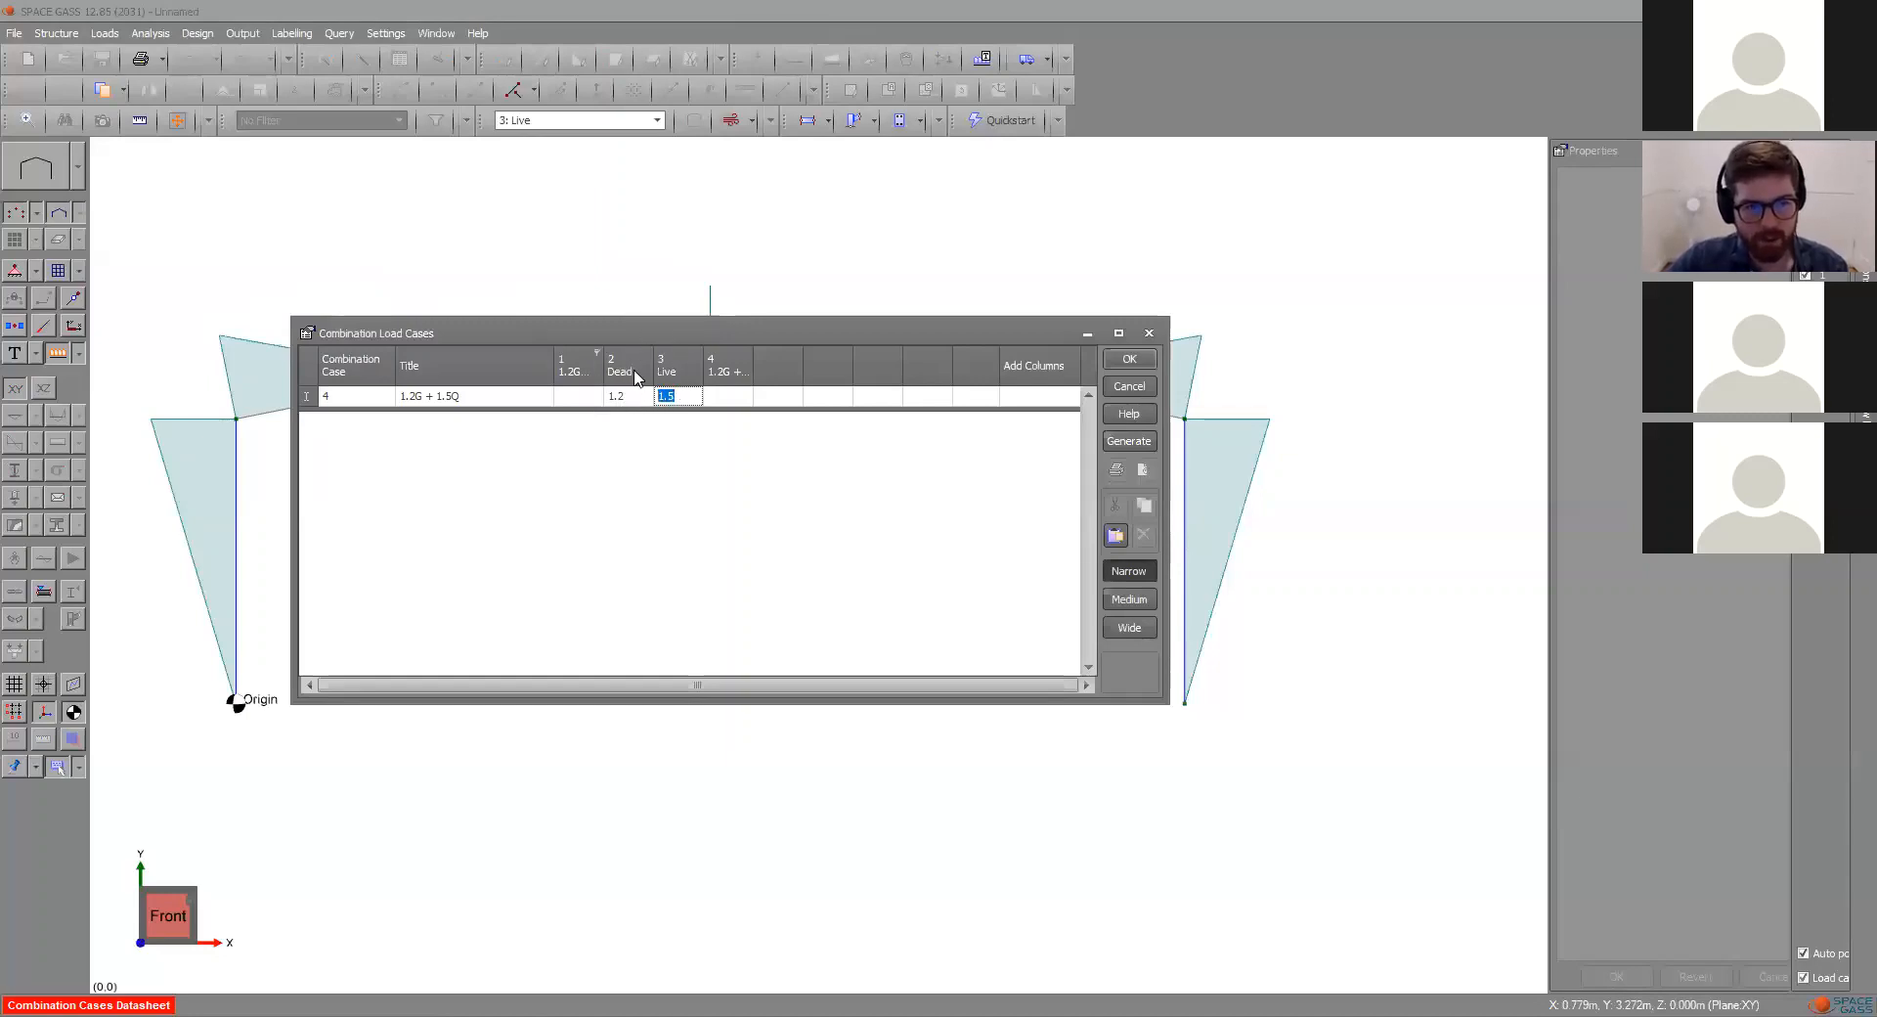
- Save the 1.2G + 1.5Q combination and make load case 4 the displayed case
left_click(489, 398)
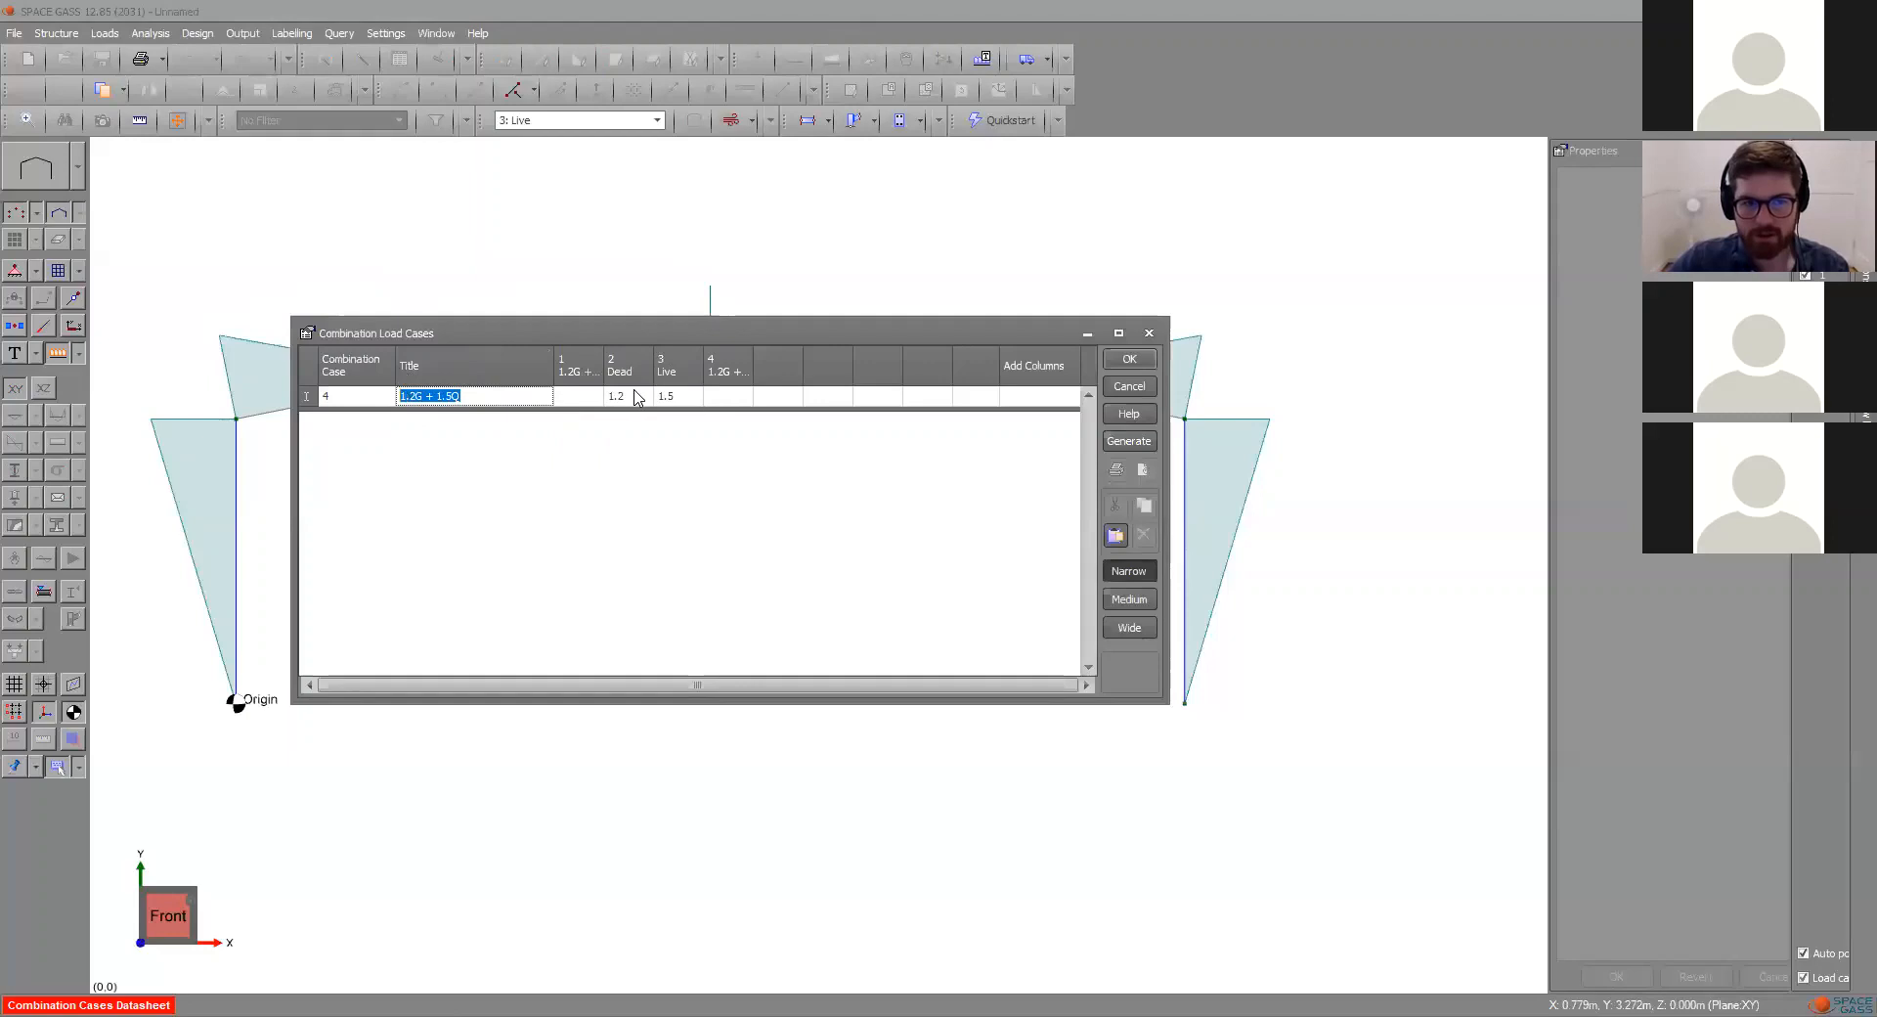
left_click(1129, 359)
left_click(613, 121)
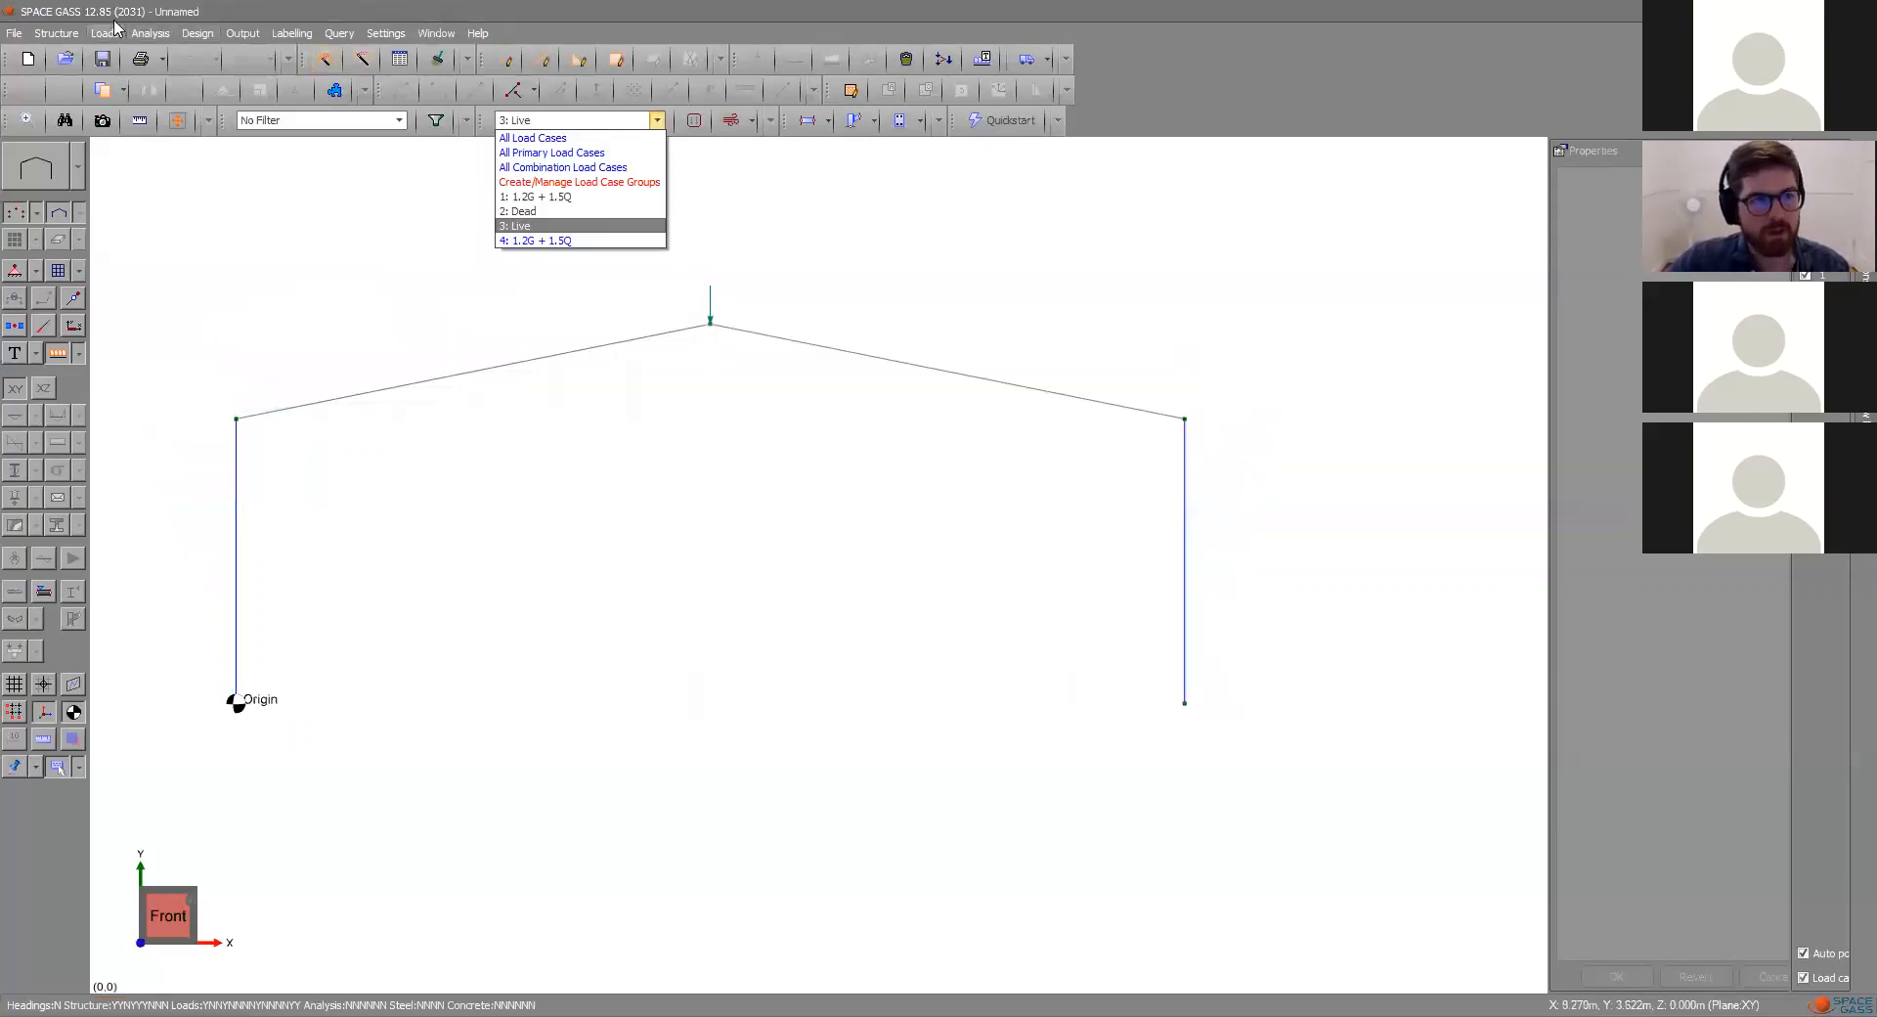
left_click(606, 244)
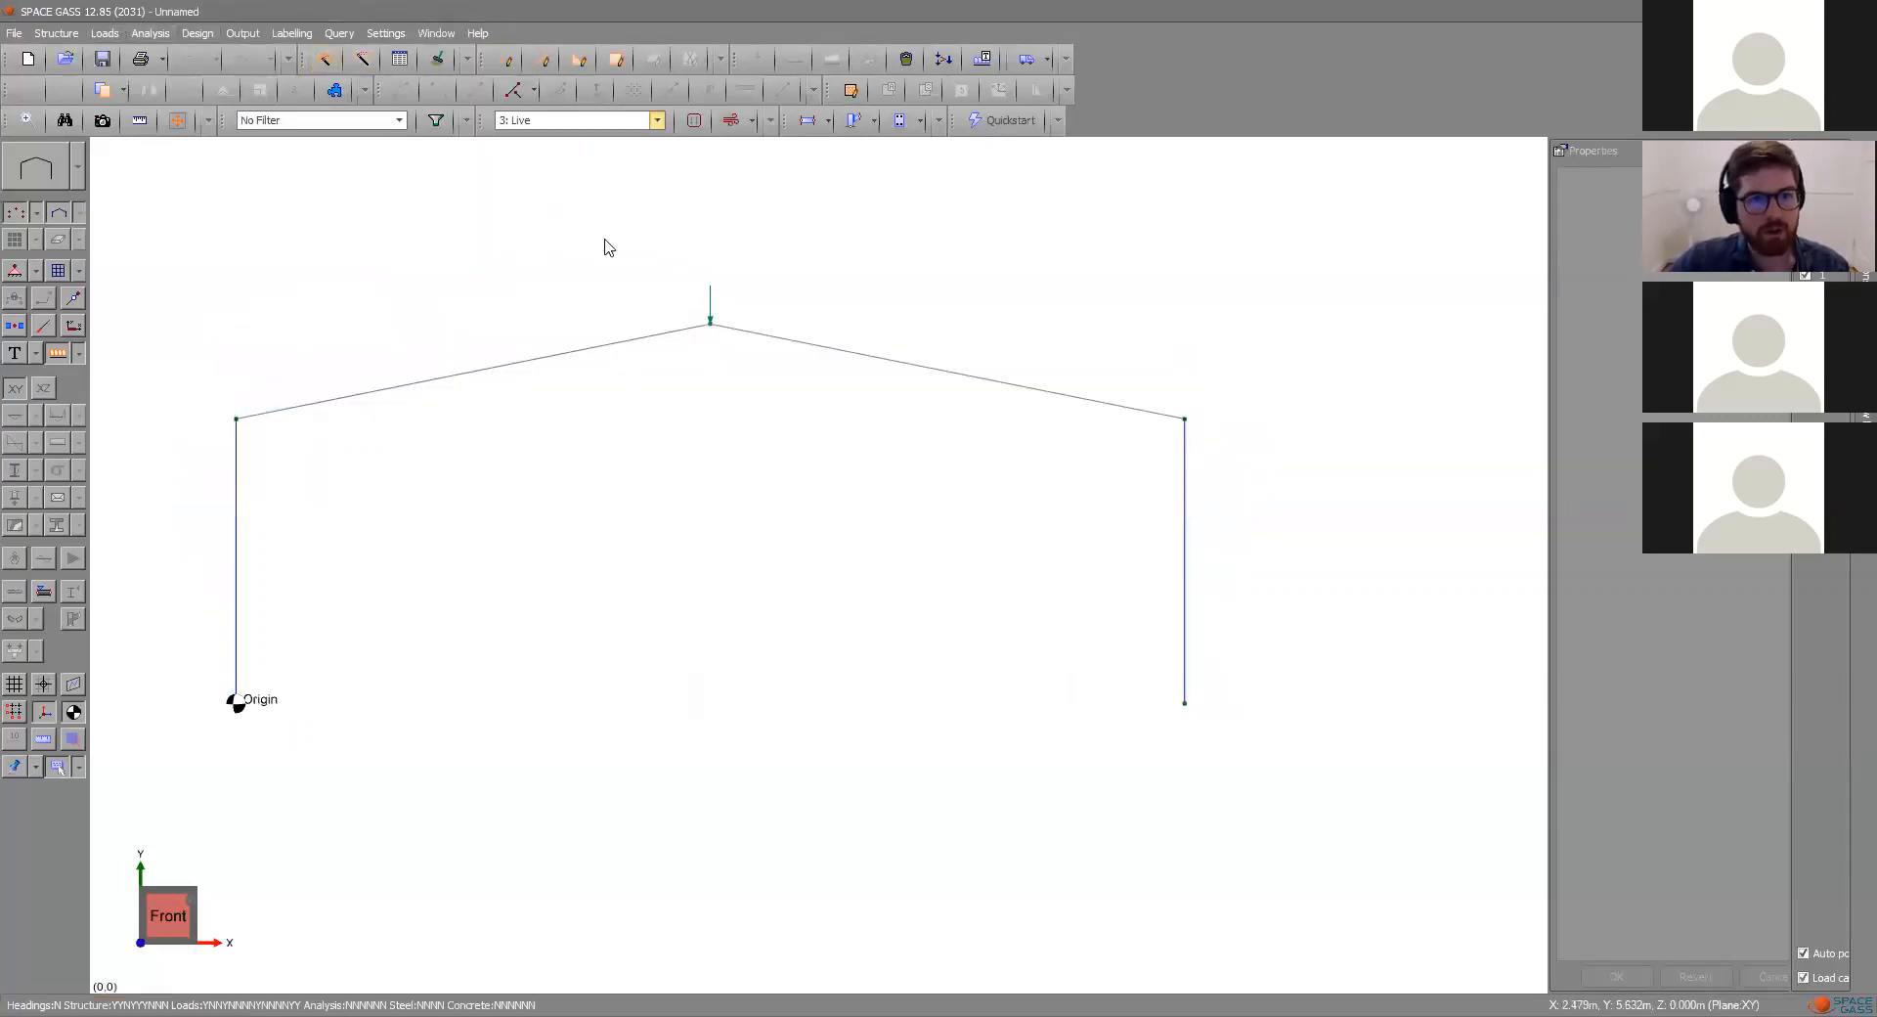
- Run a linear static analysis for all load cases, including the new combination, with the default settings
left_click(146, 36)
left_click(176, 55)
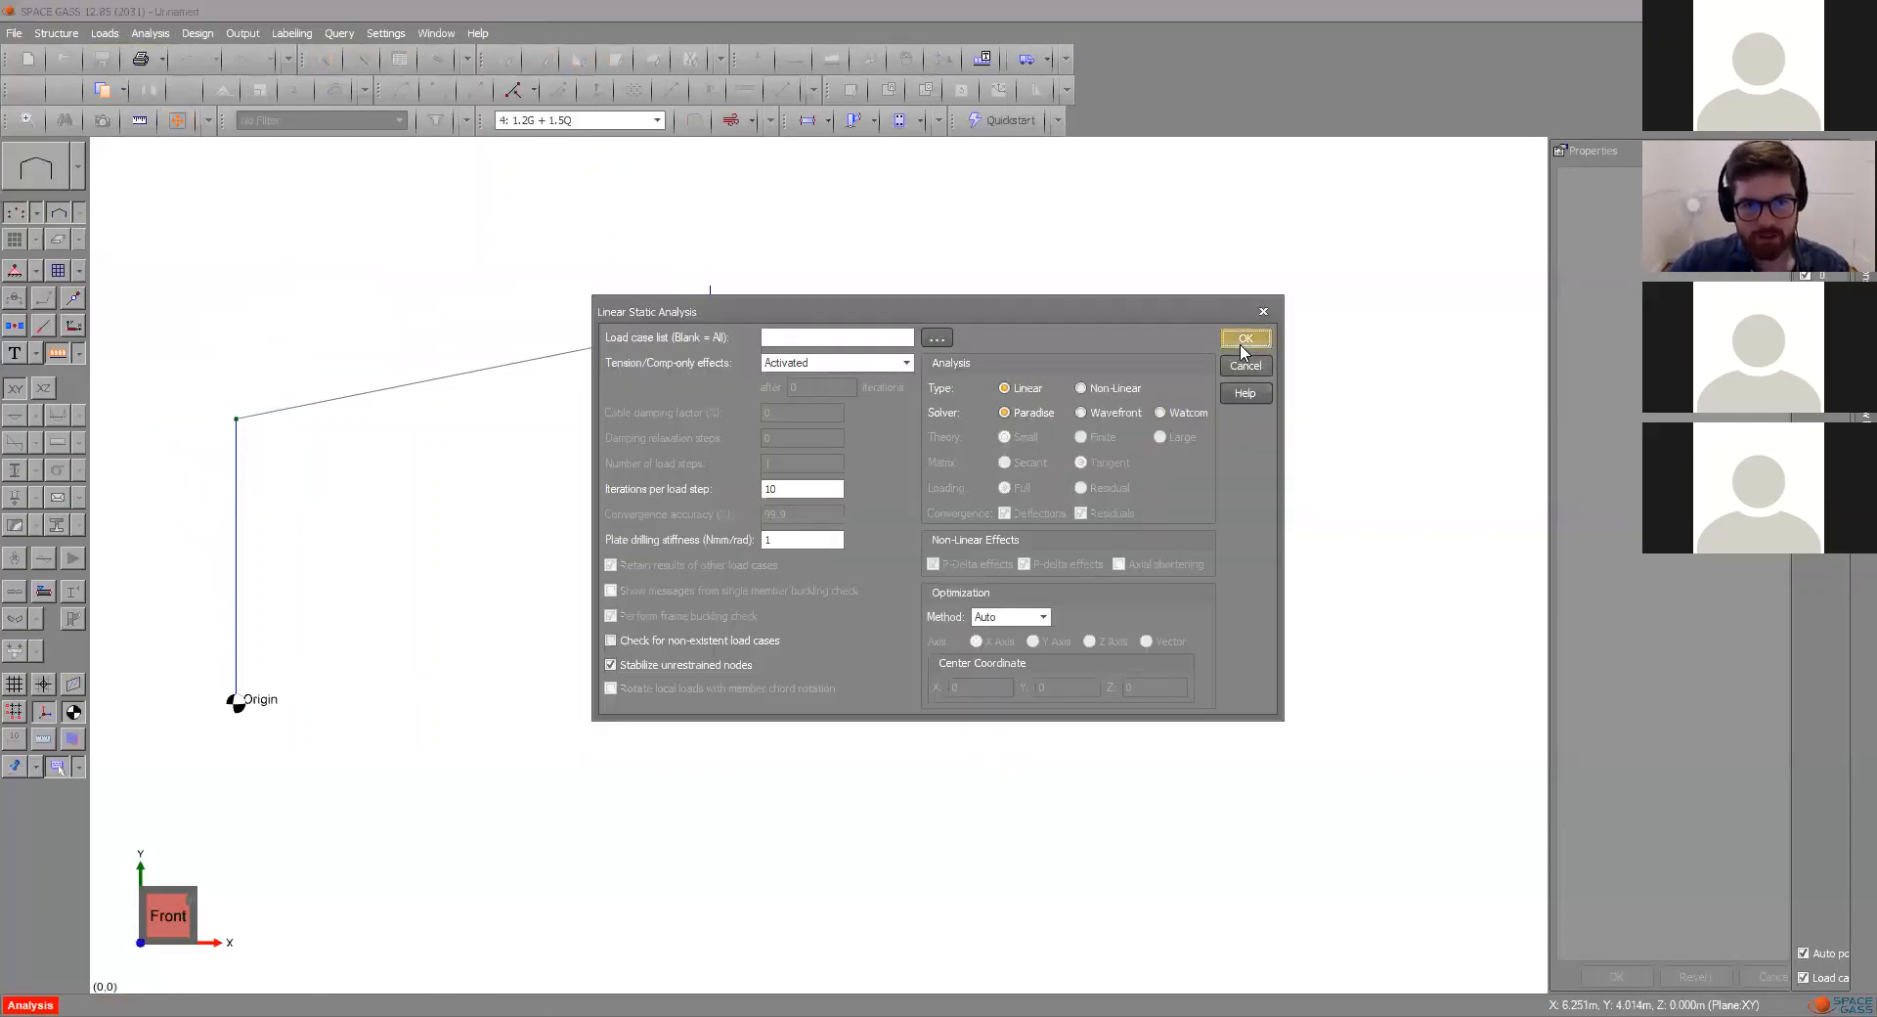
left_click(1243, 340)
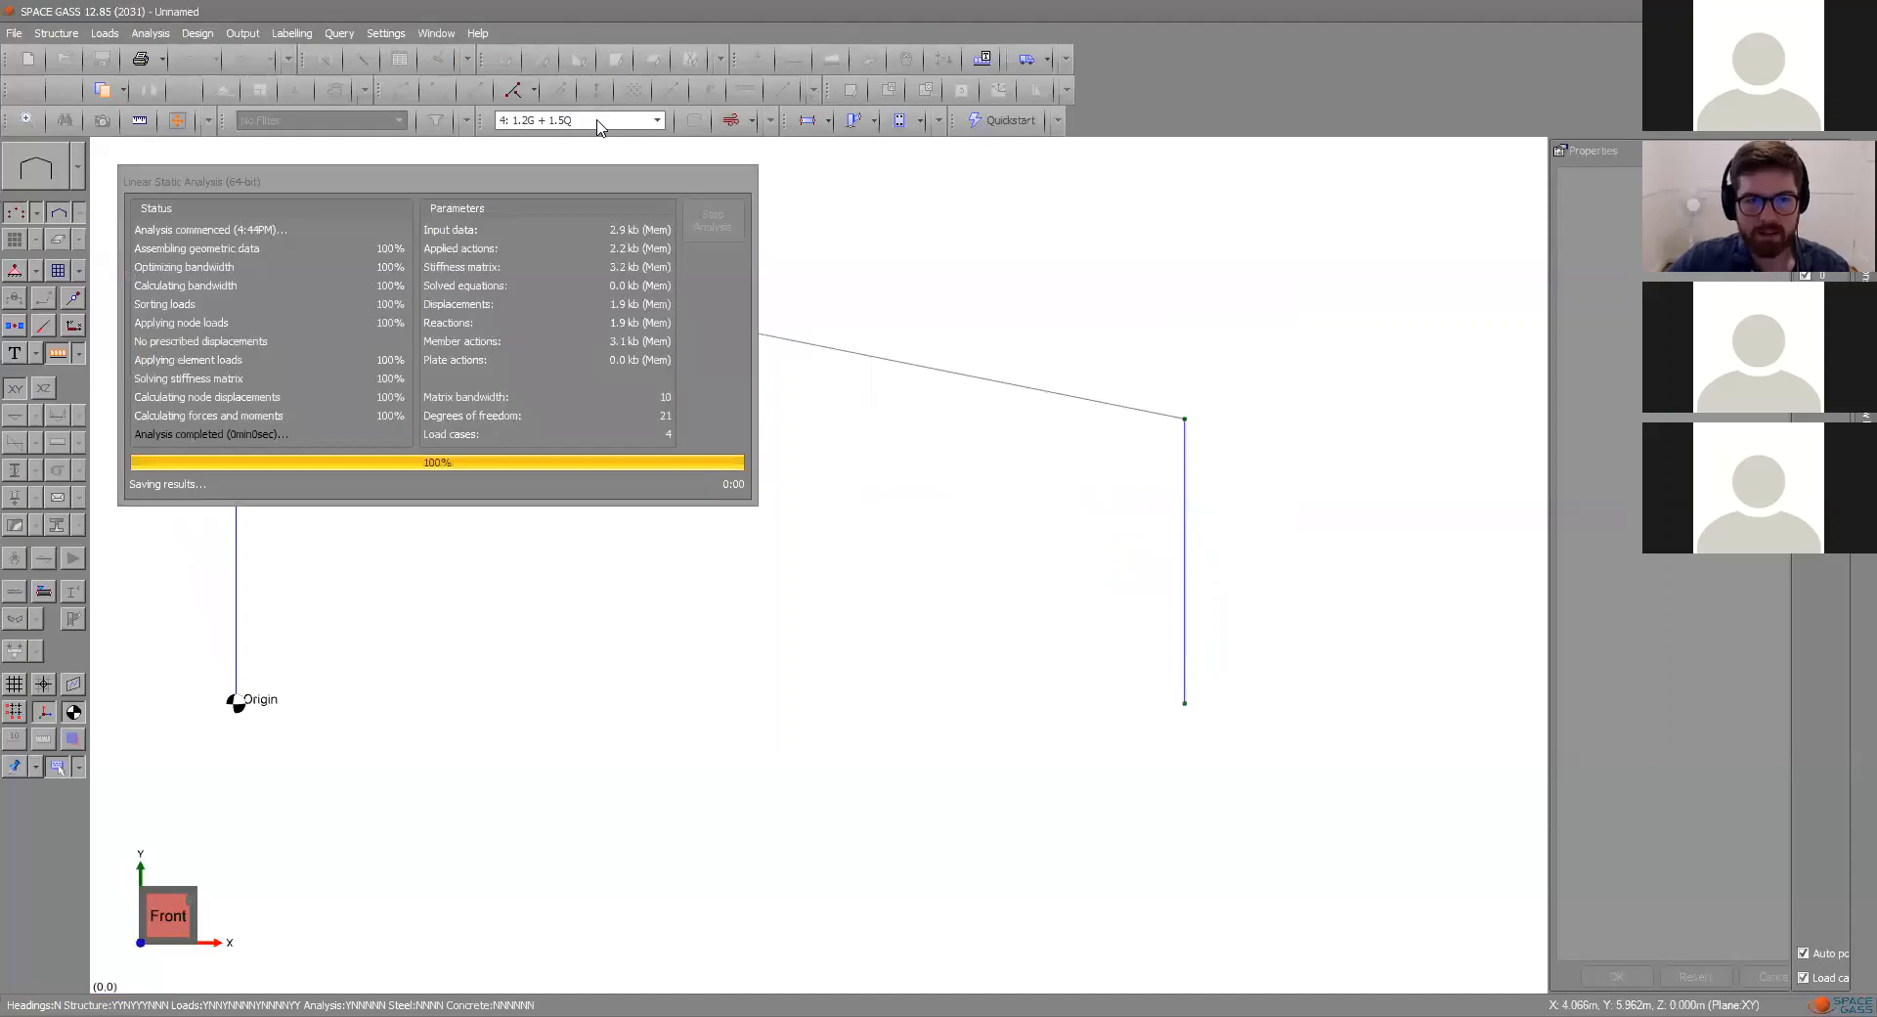
- Display the bending moment diagrams for combination case 4 and the primary cases 1 to 3, then return to case 4
left_click(595, 119)
left_click(604, 243)
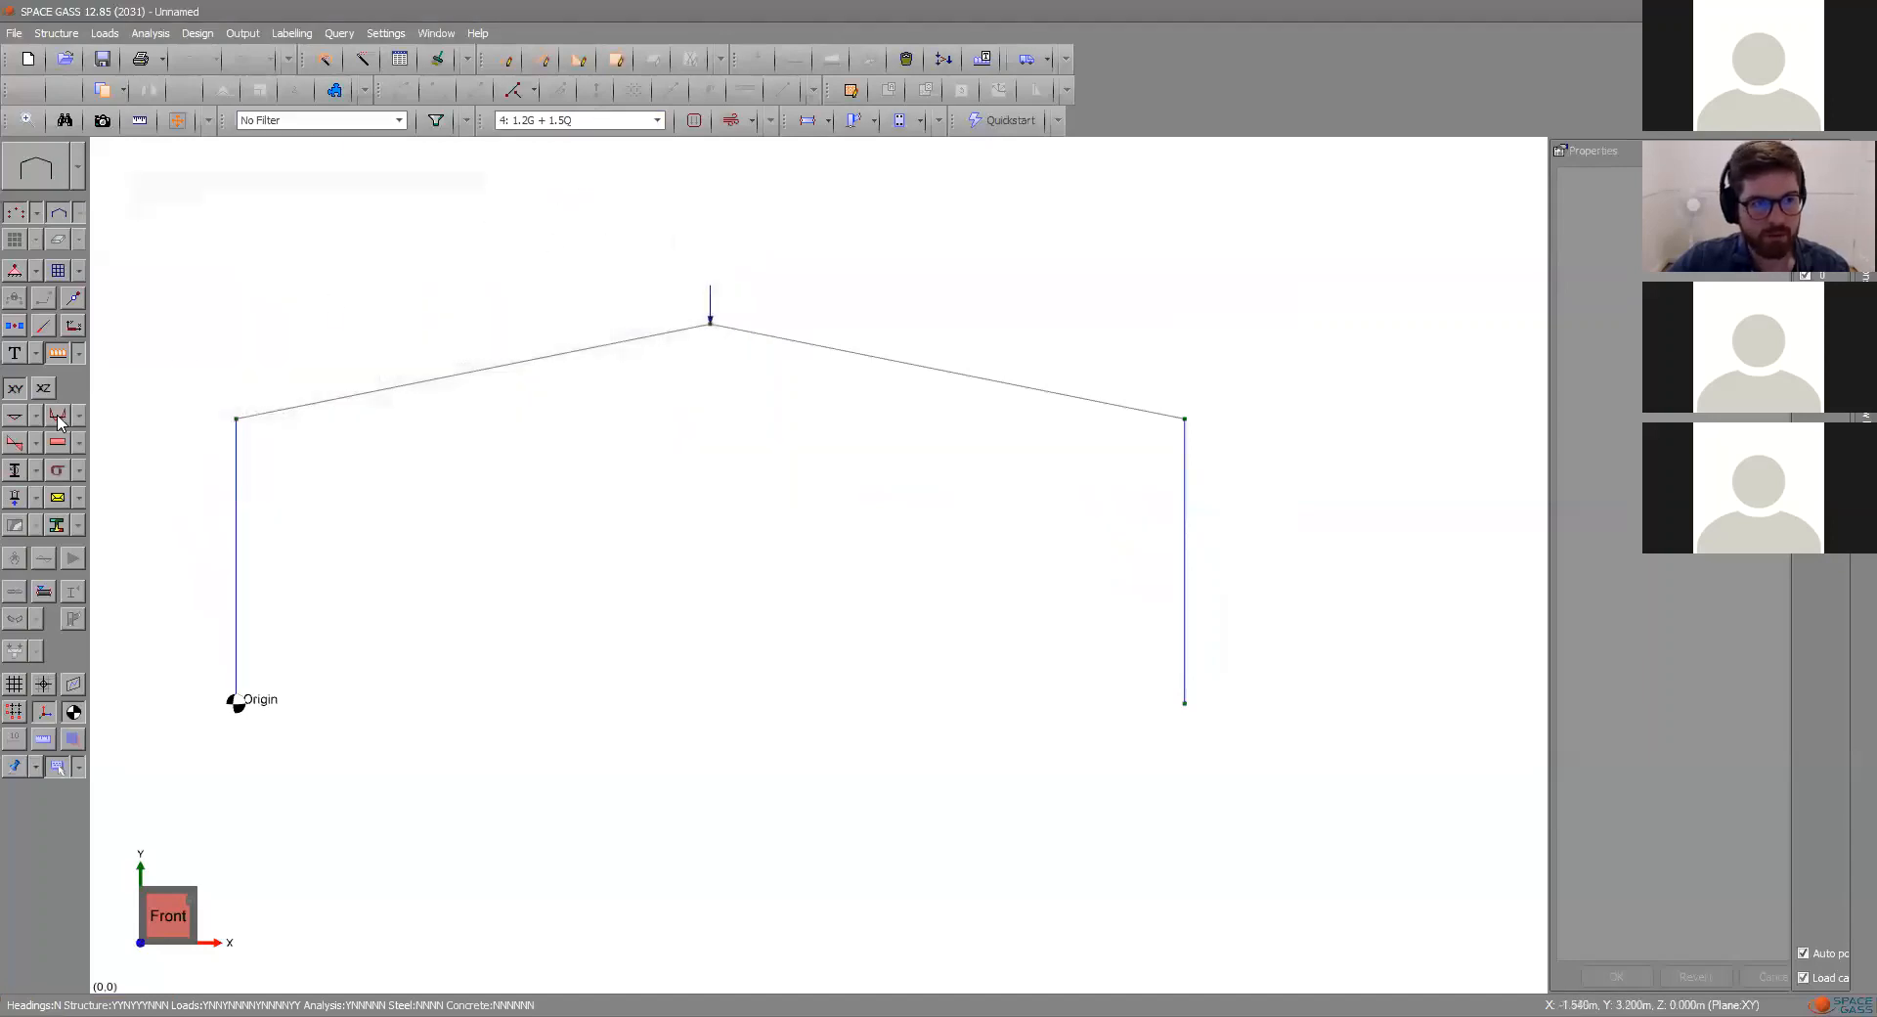
left_click(57, 416)
left_click(628, 125)
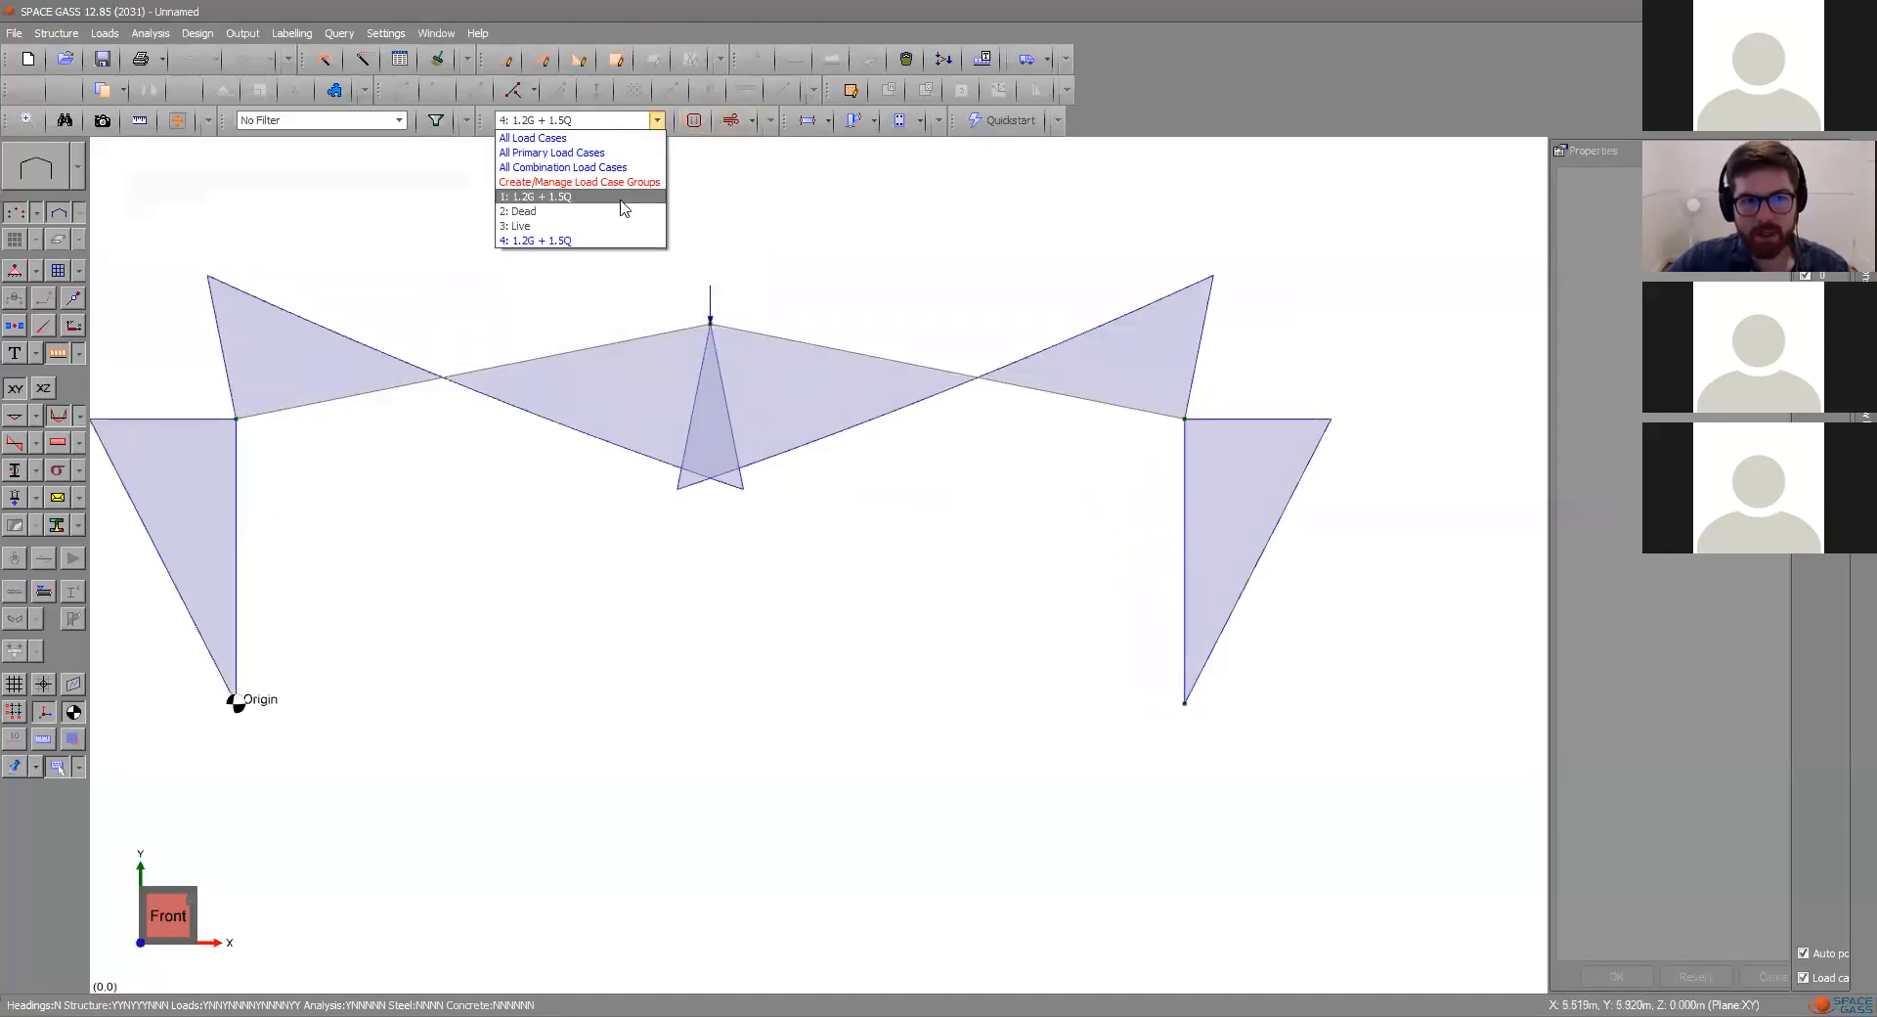
left_click(620, 203)
left_click(624, 121)
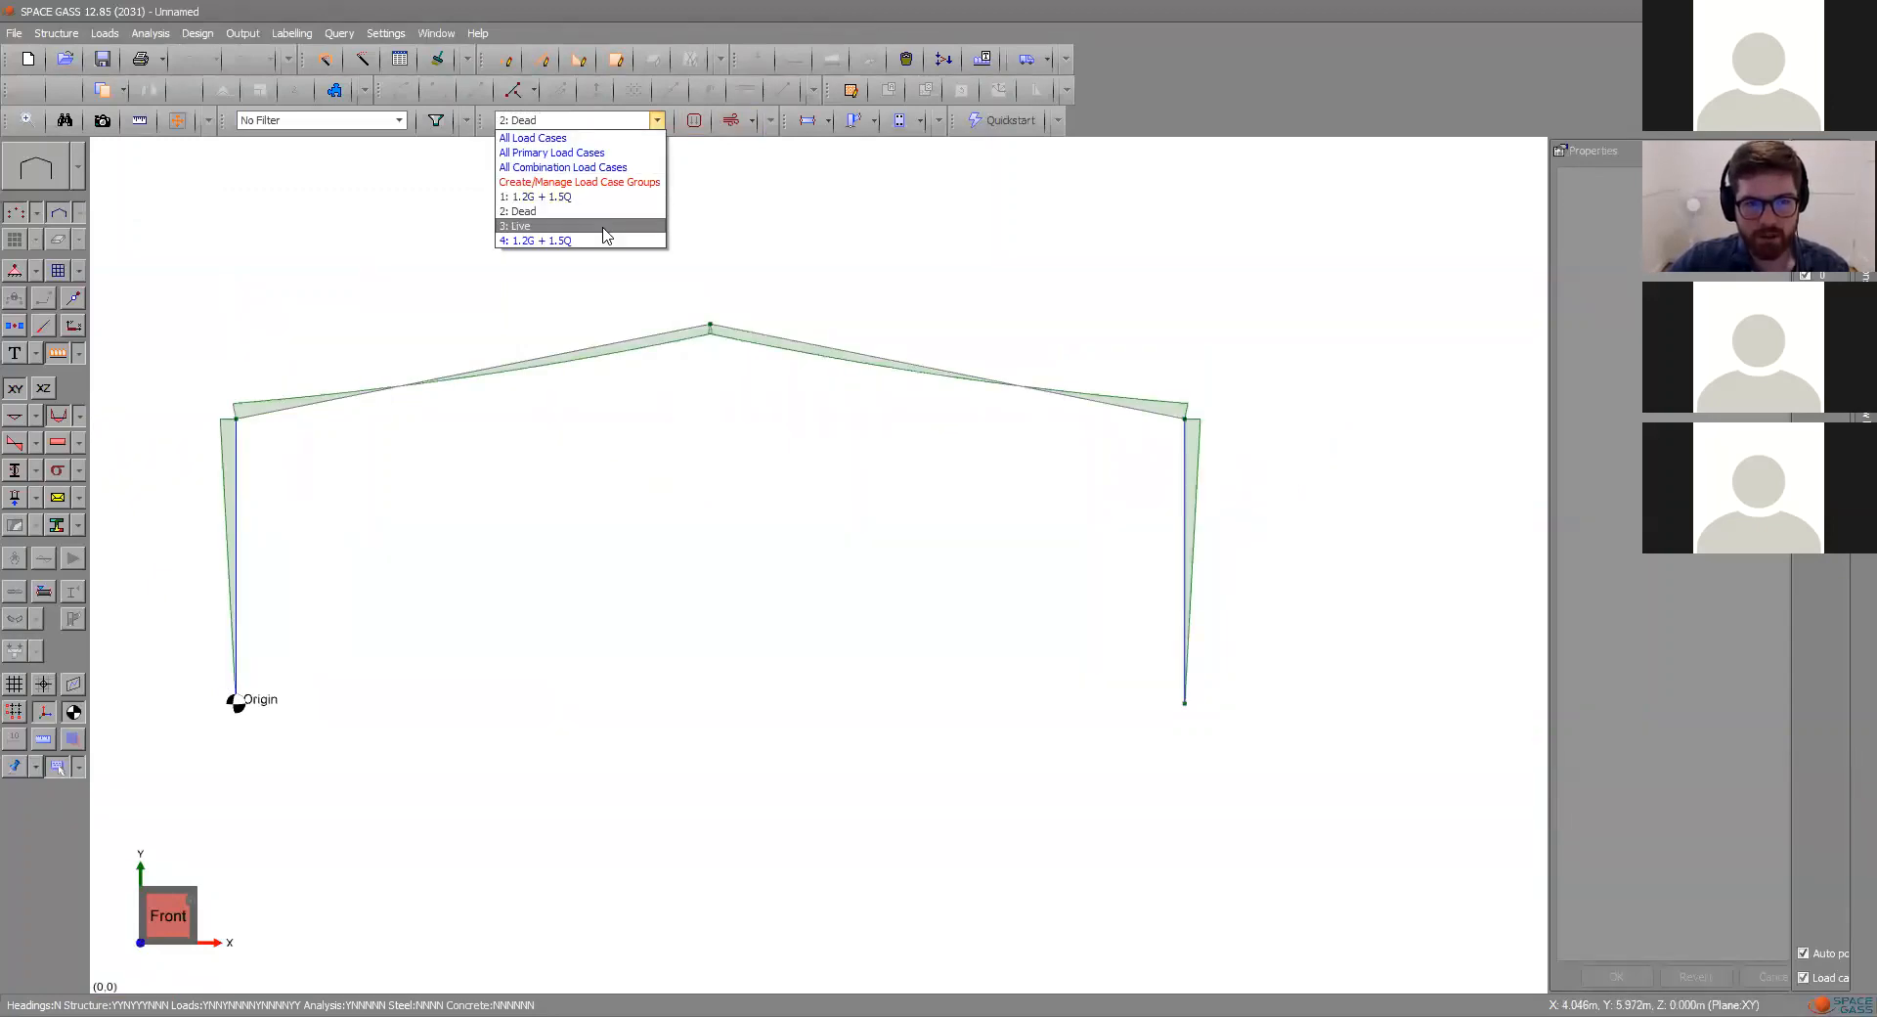
left_click(603, 228)
left_click(616, 121)
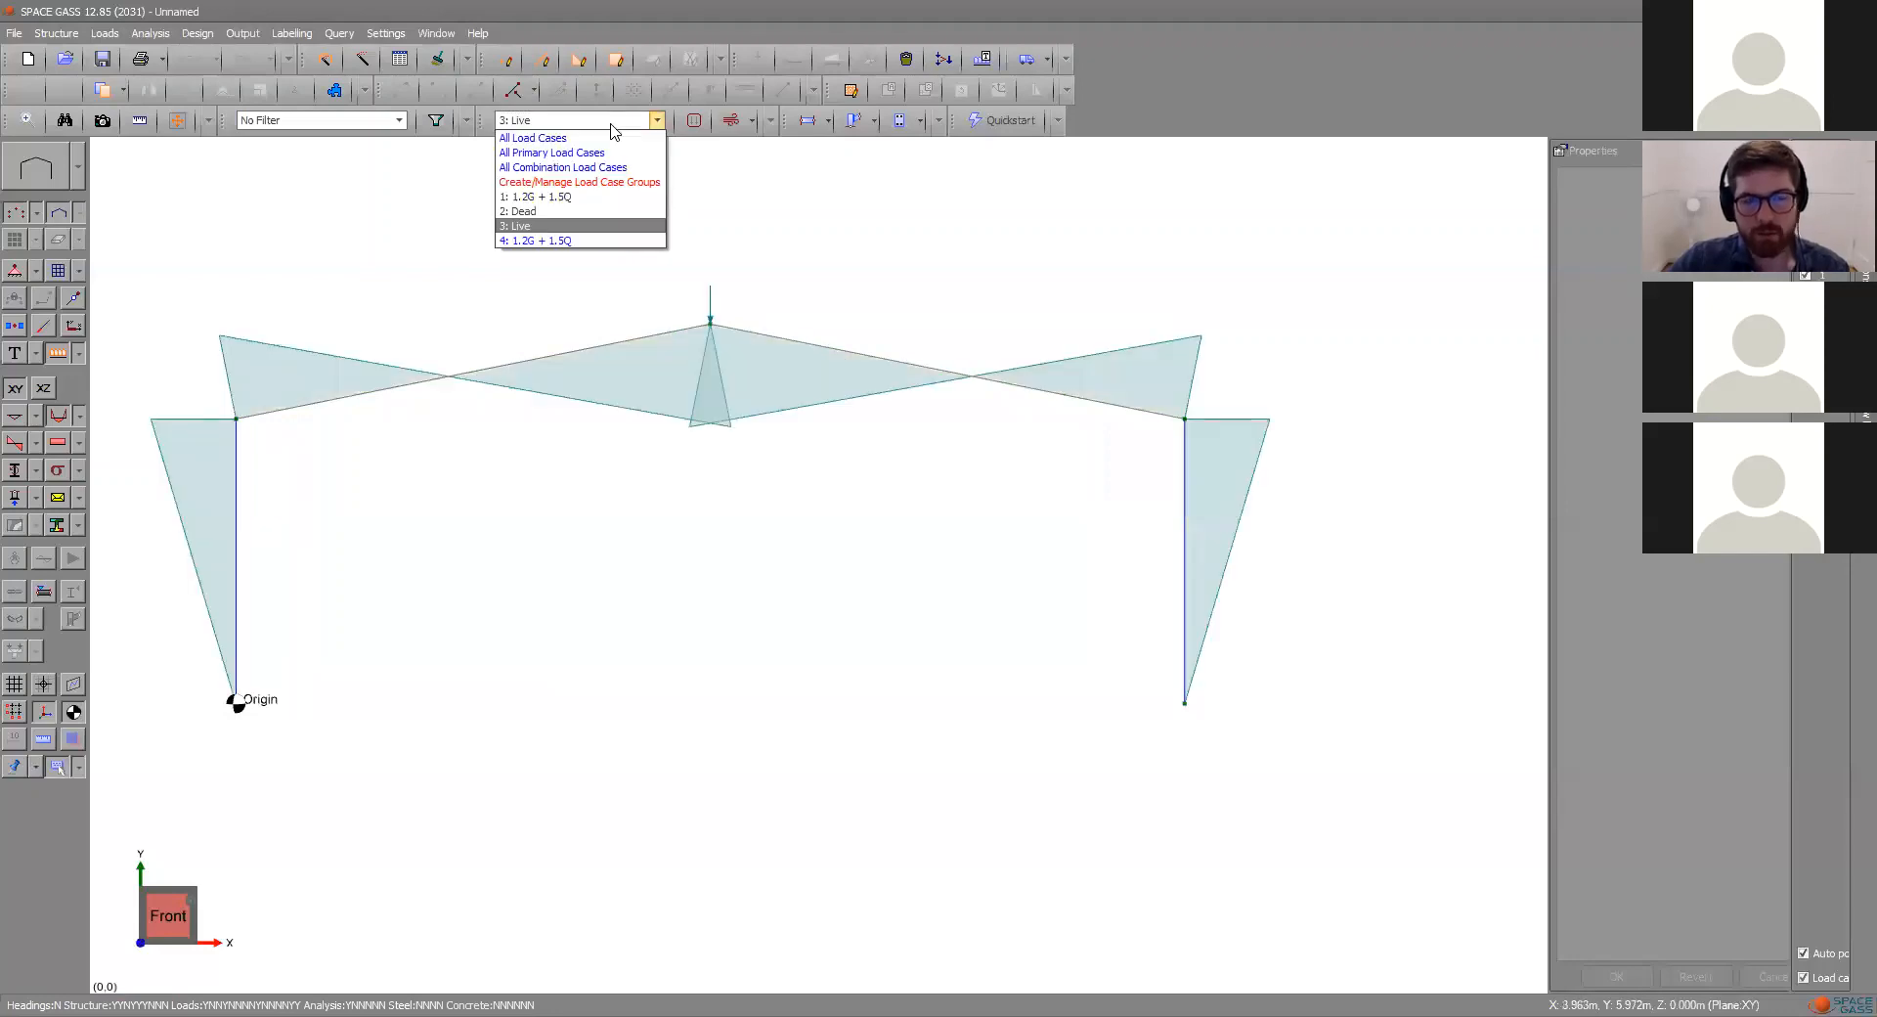
left_click(593, 239)
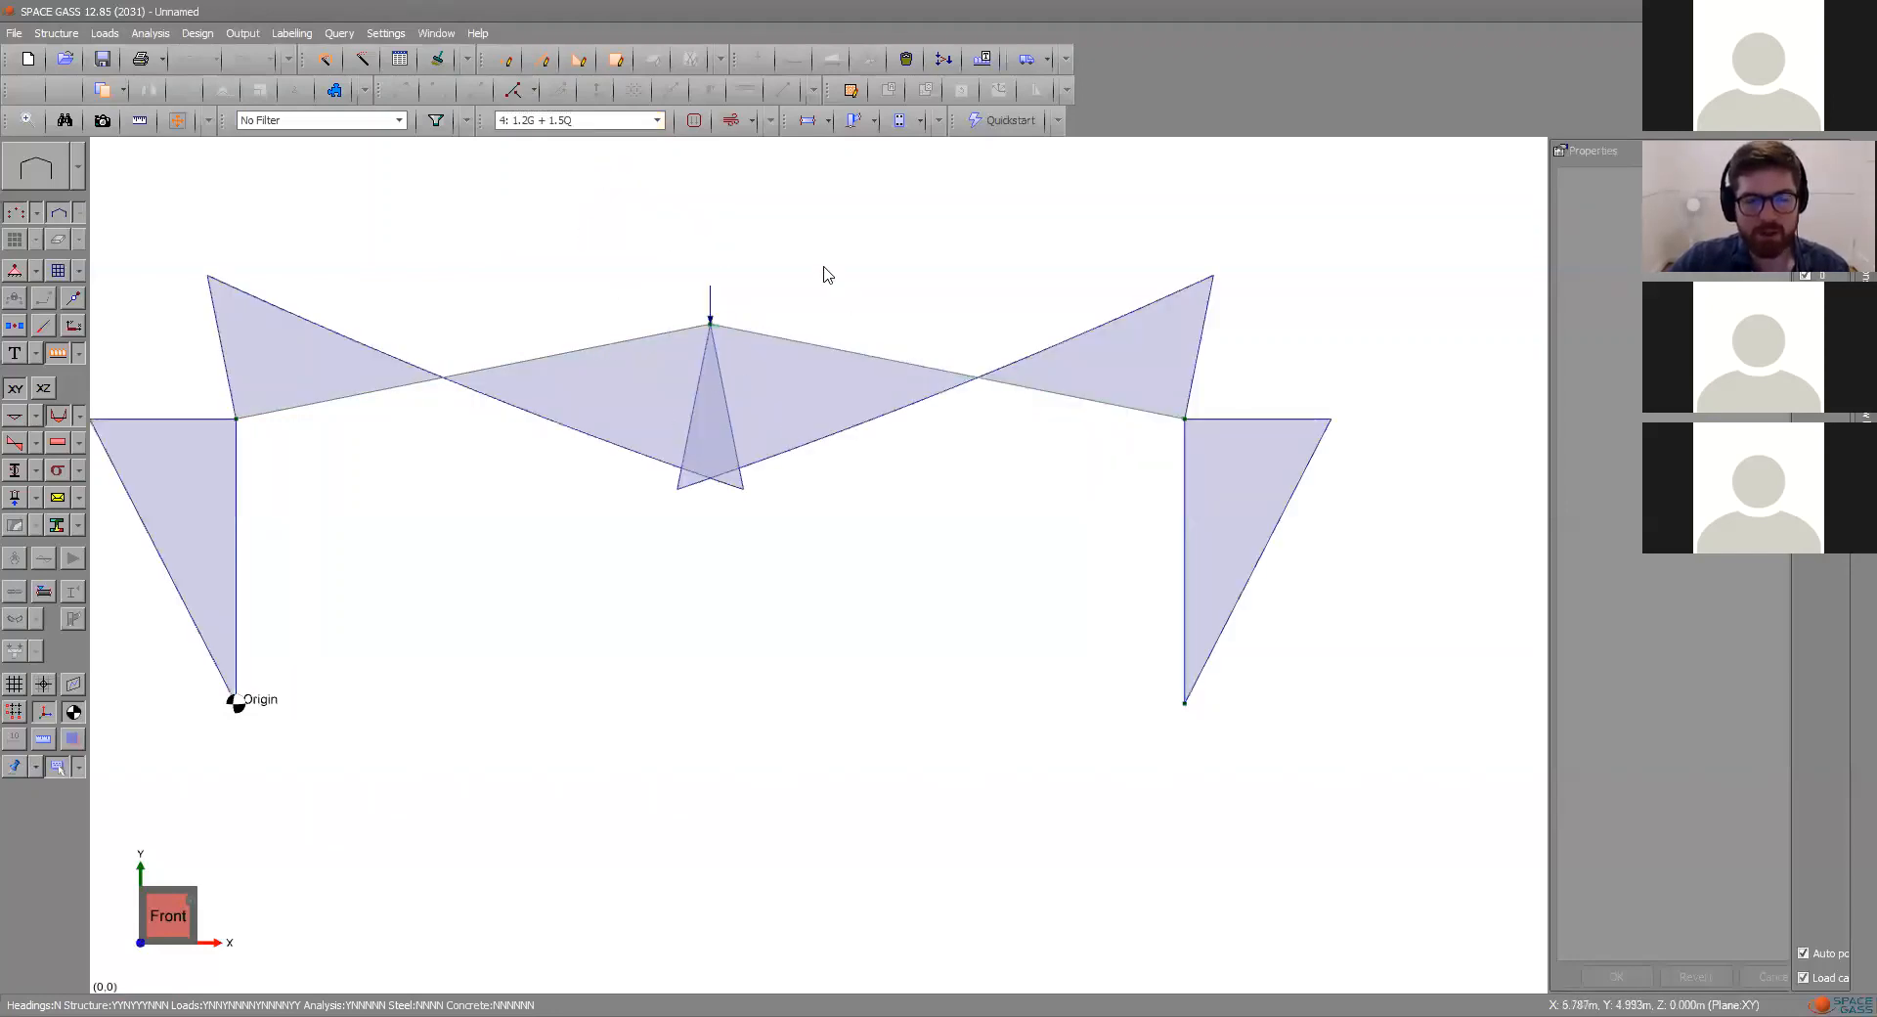
- Retitle load case 1 as Wind in the load case titles datasheet
left_click(106, 36)
mouse_move(243, 414)
left_click(409, 442)
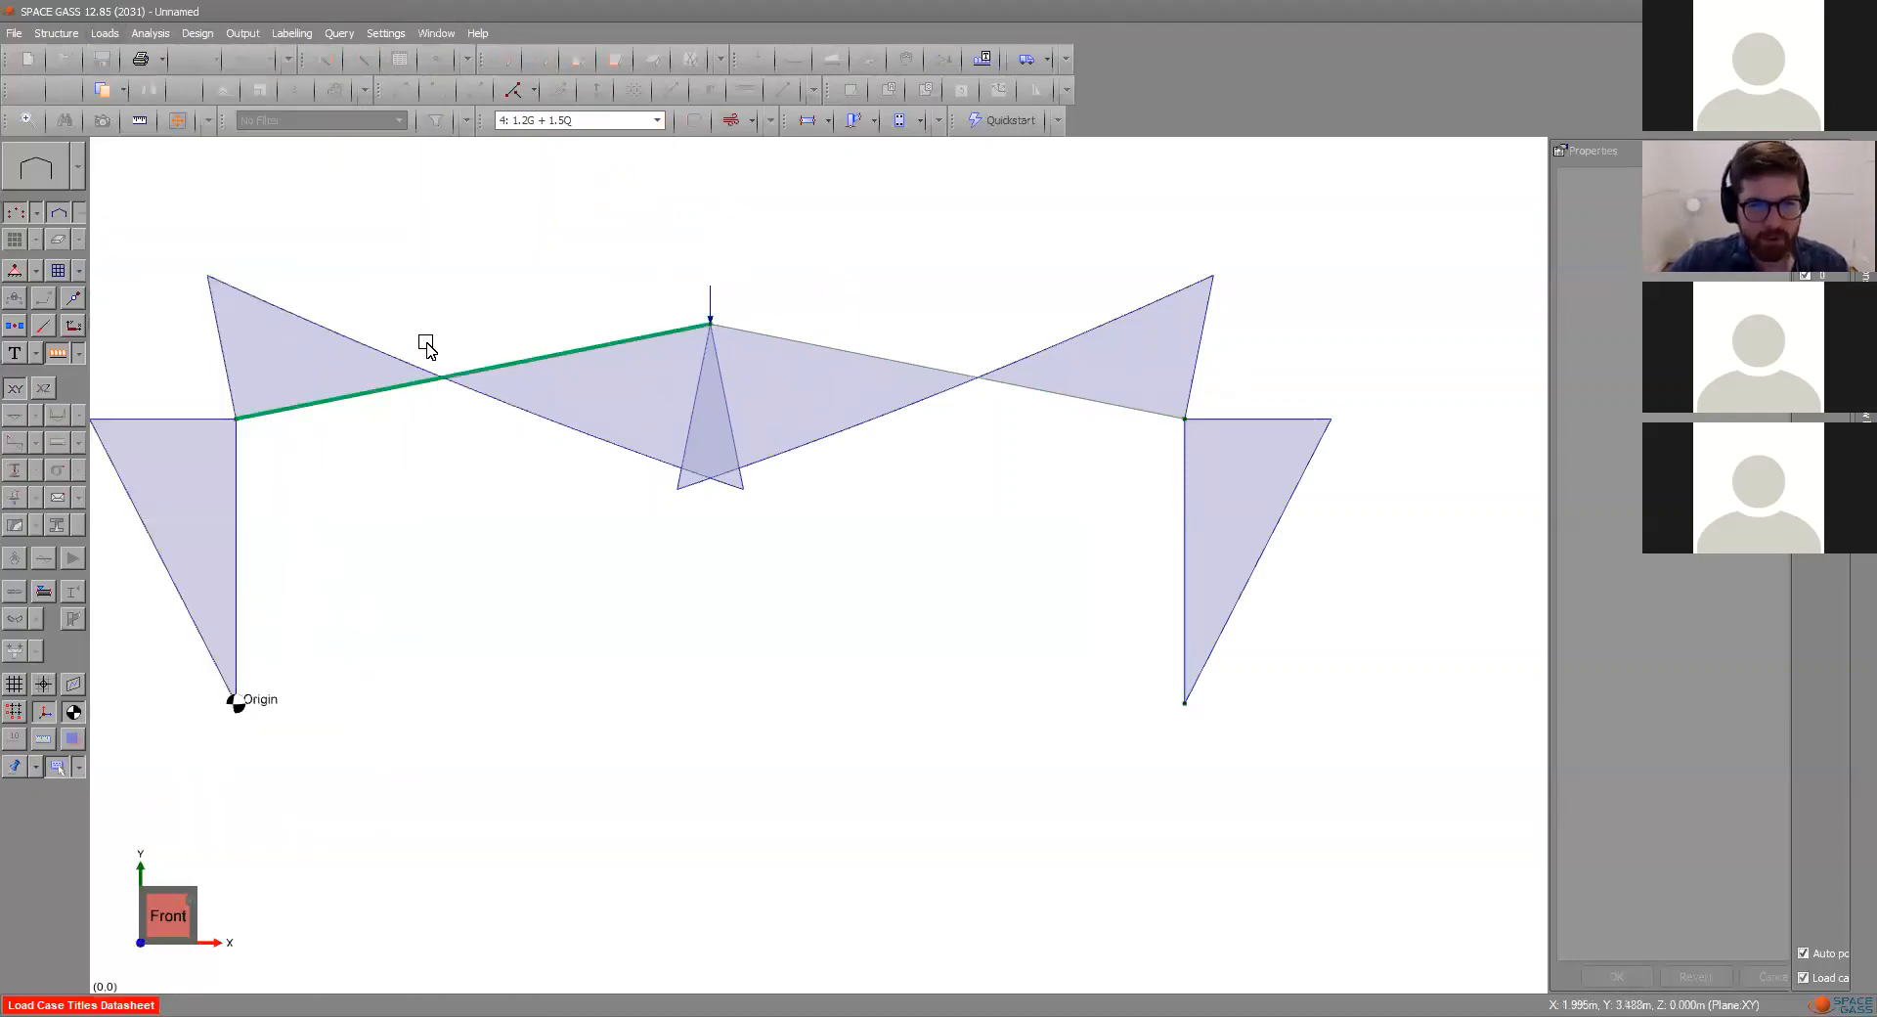
type("Winmd")
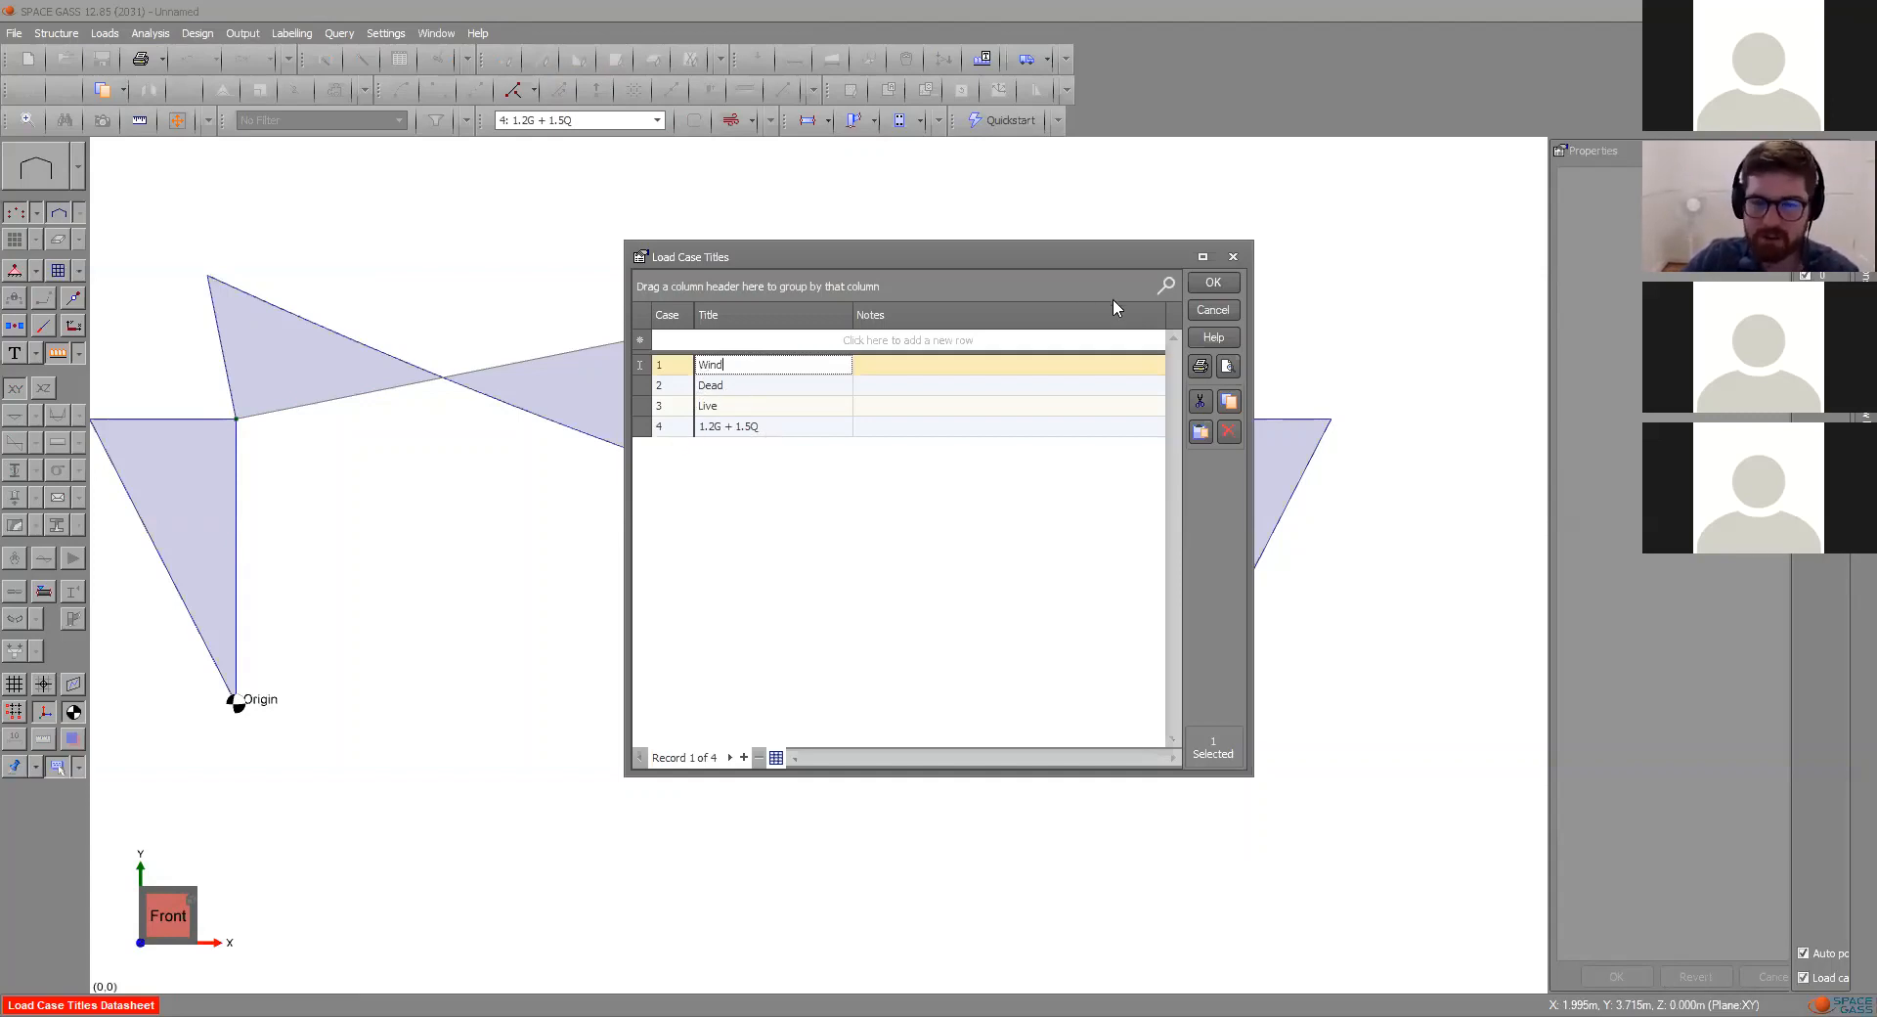
left_click(1210, 284)
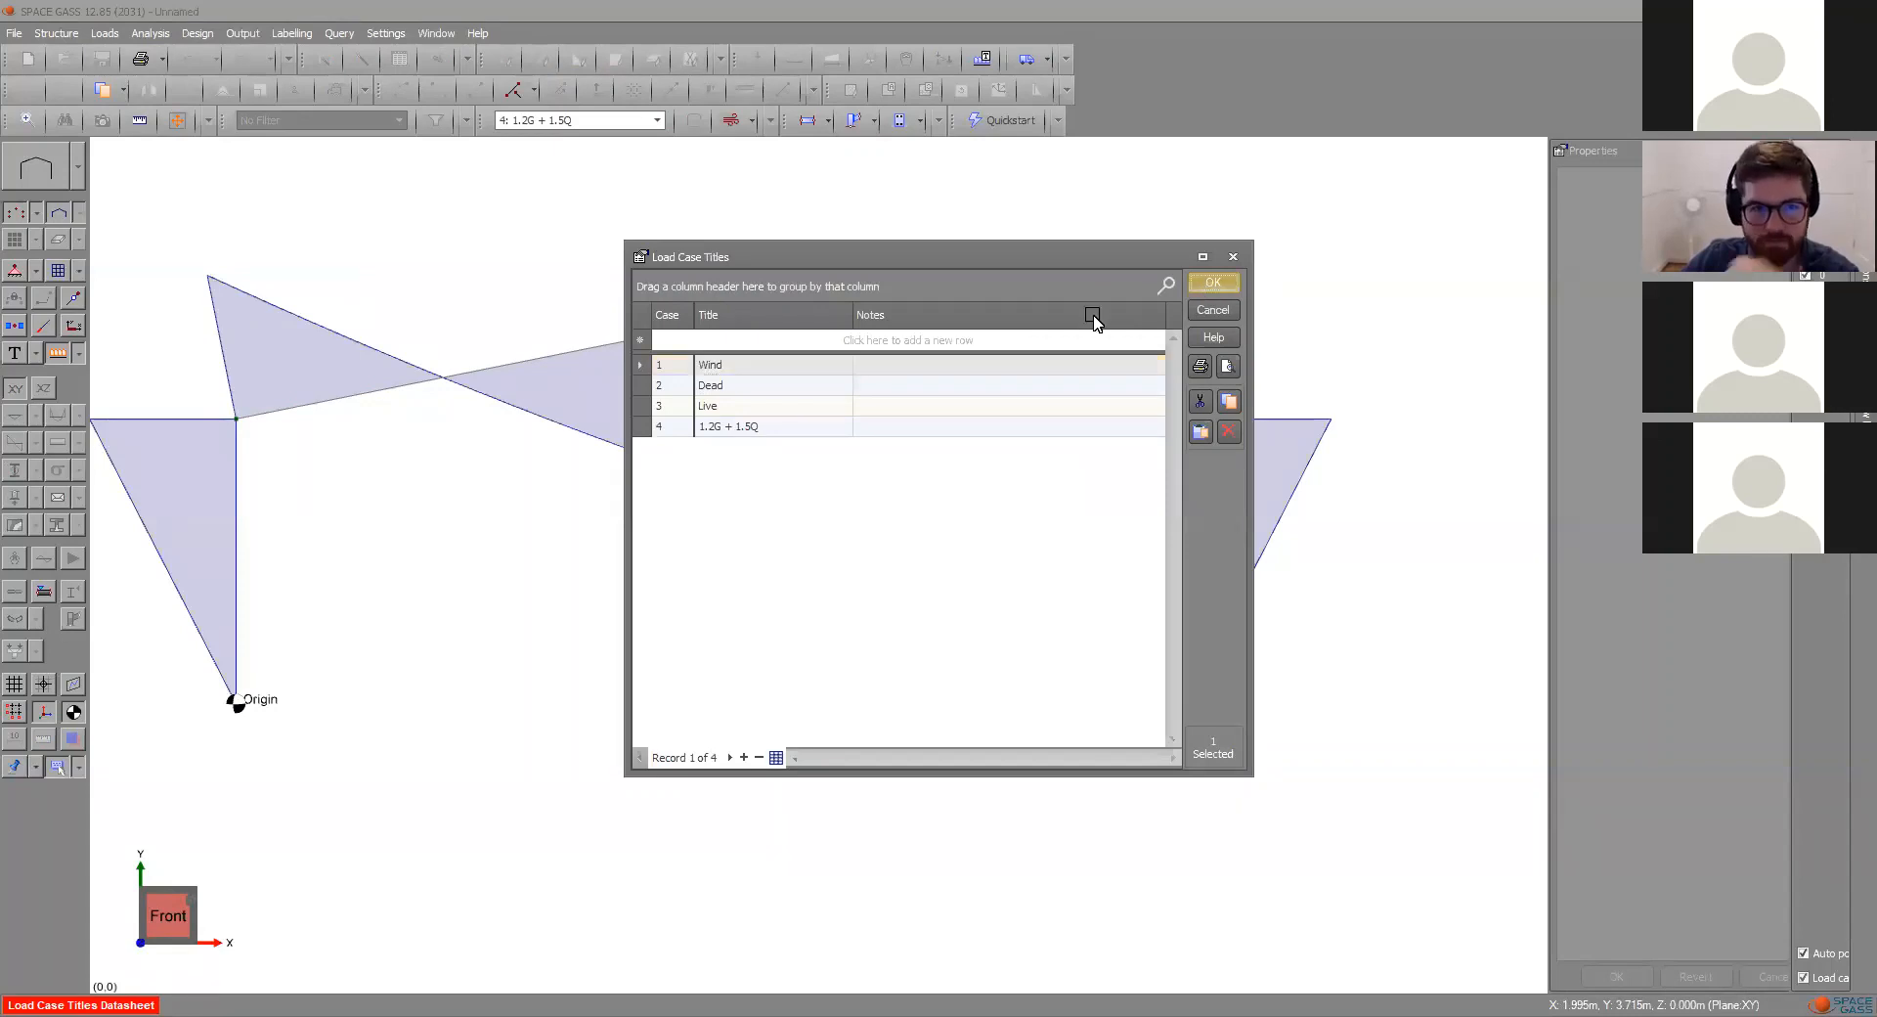
scroll(859, 413, "down", 1)
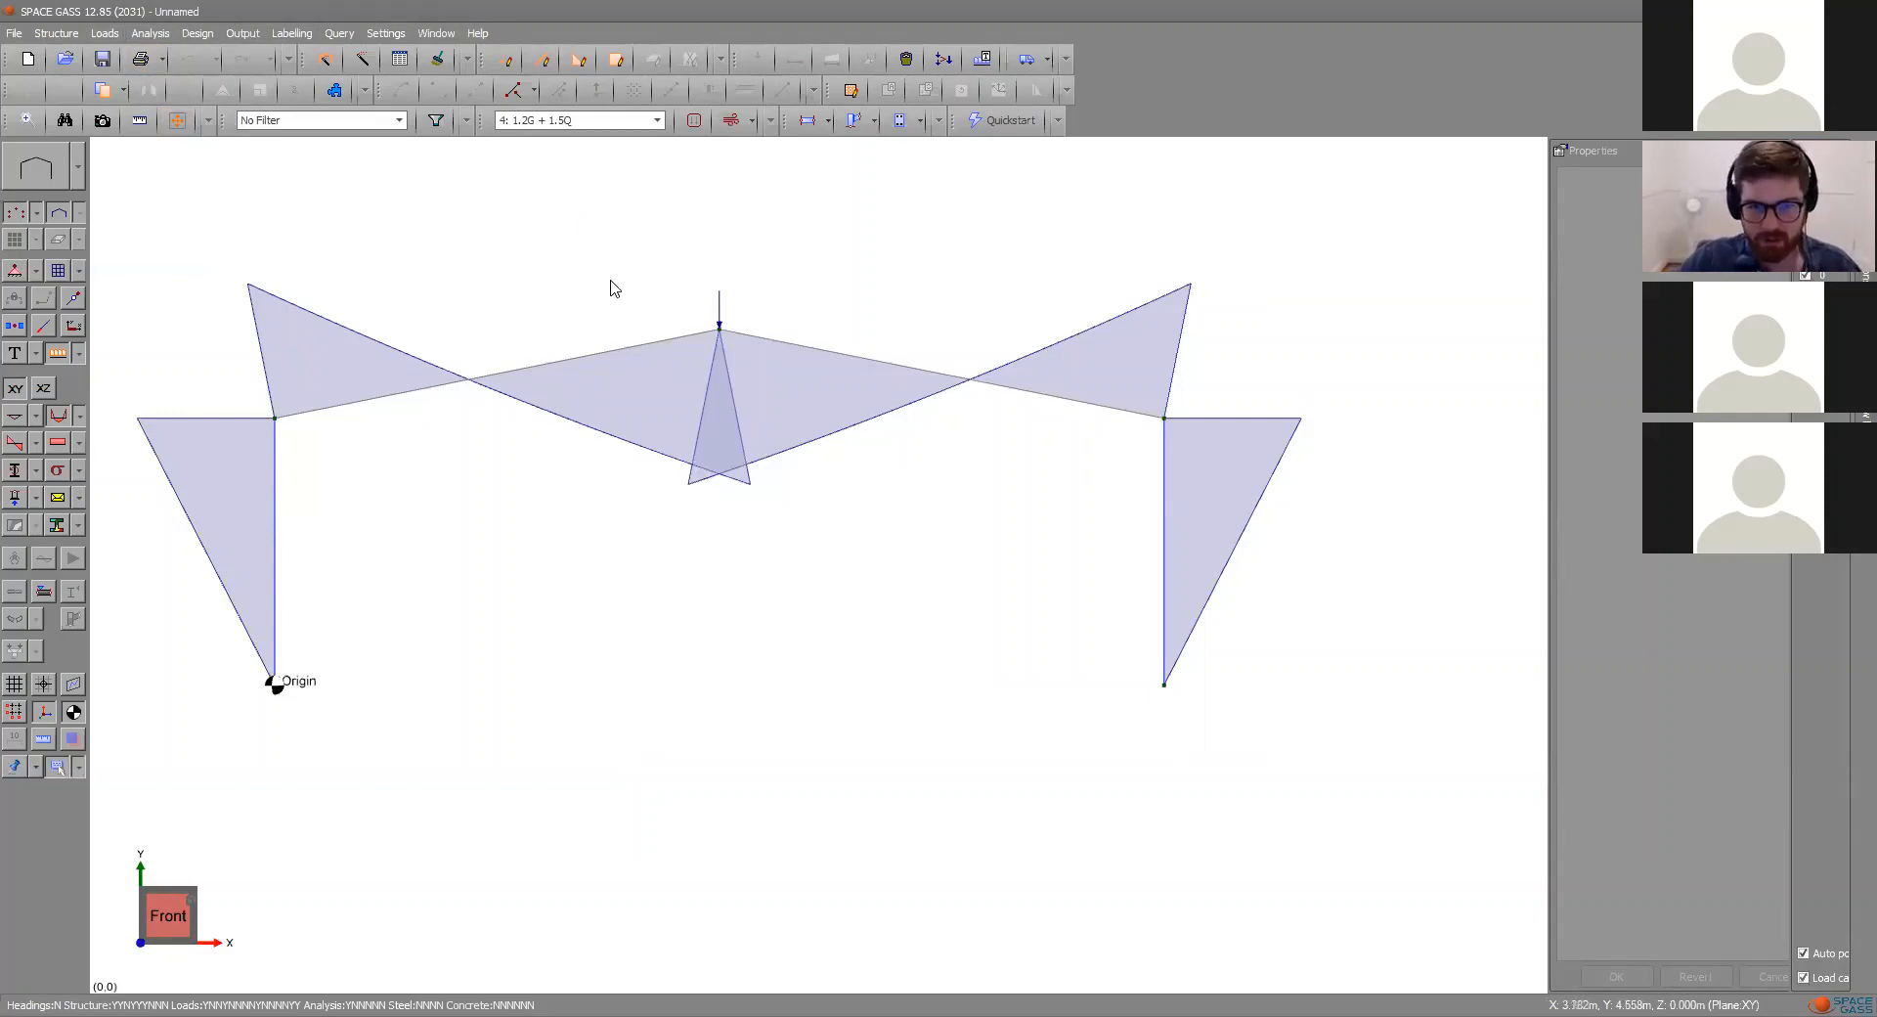
mouse_move(378, 387)
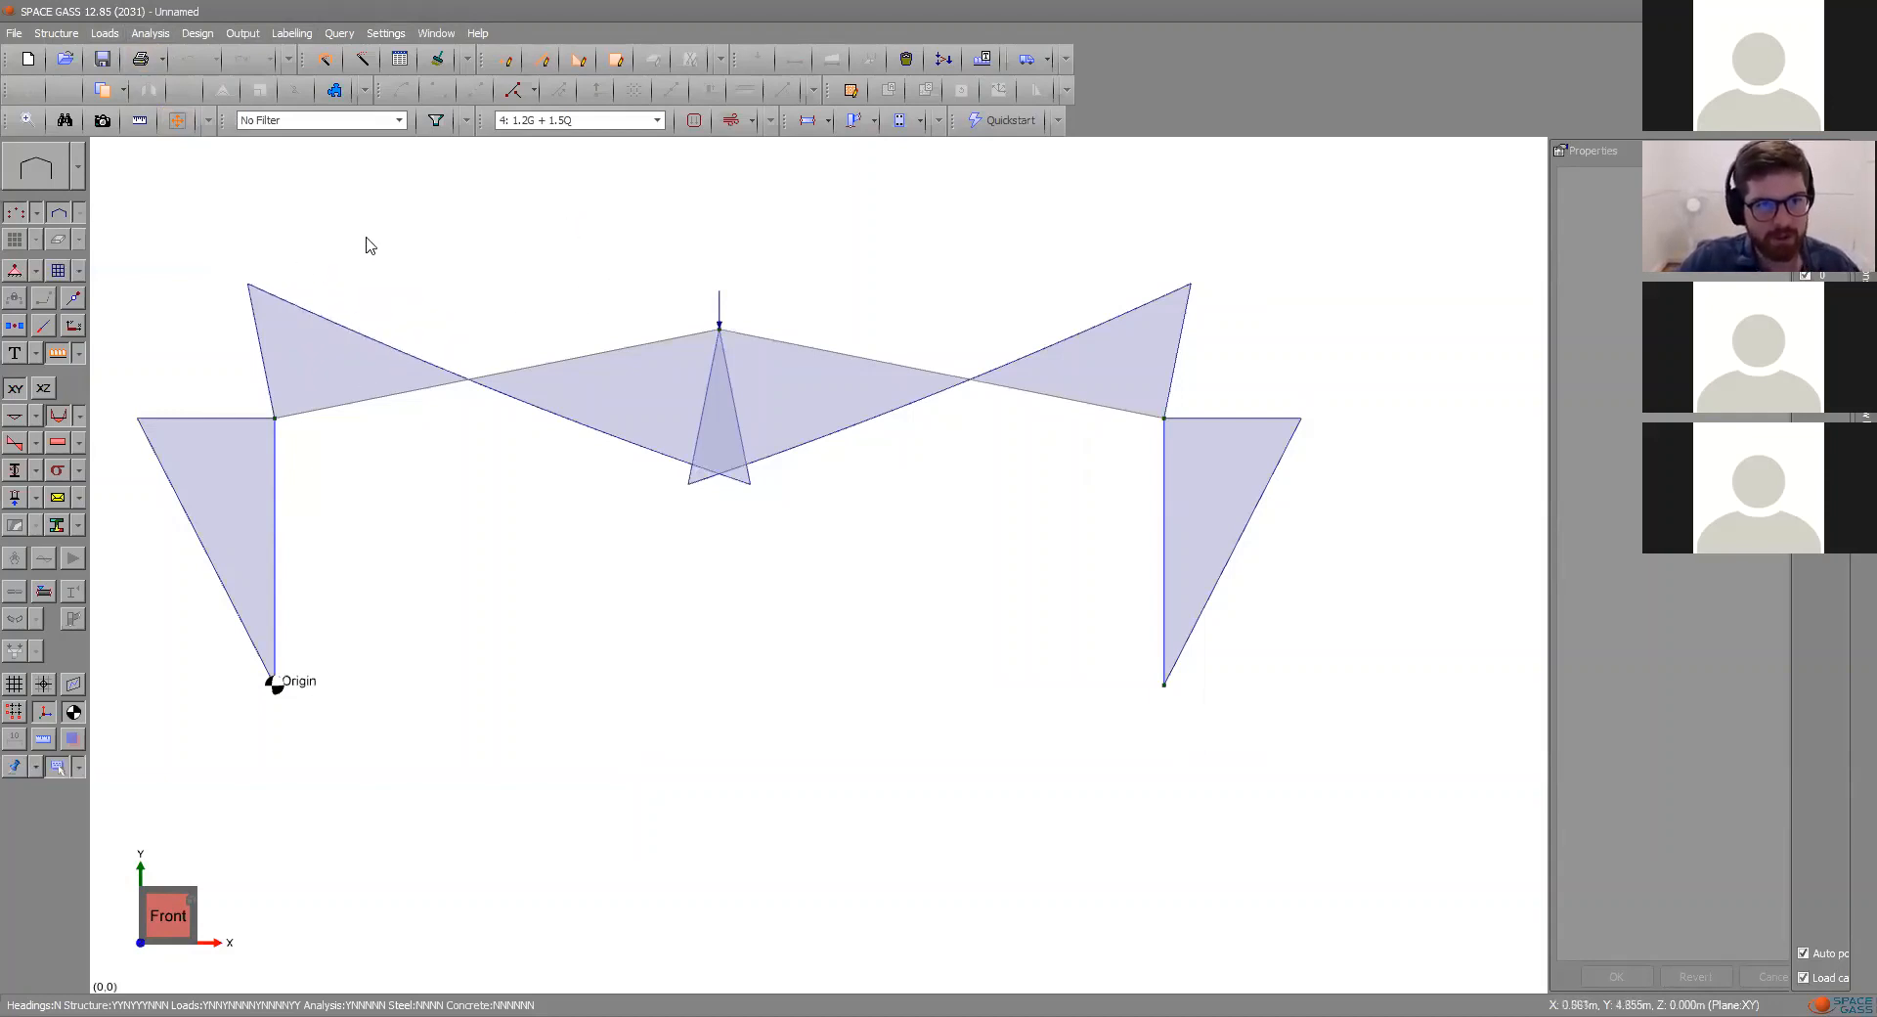
left_click(633, 124)
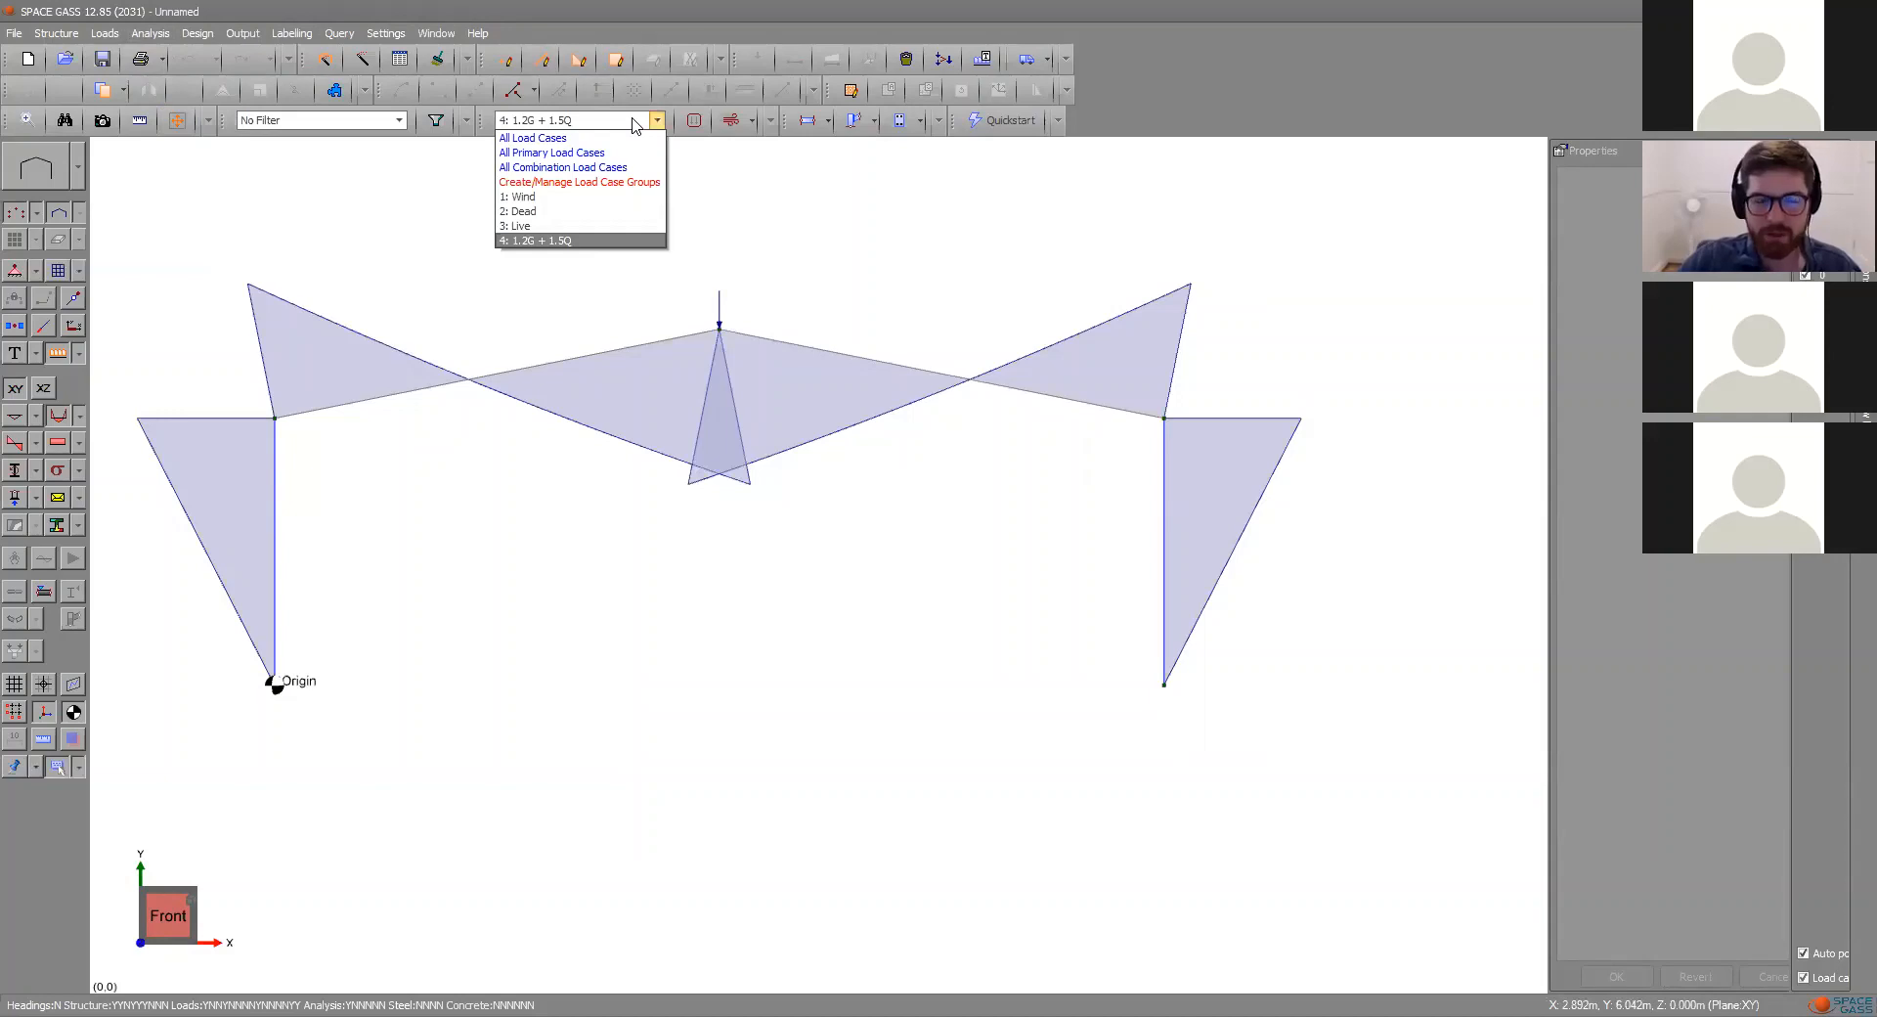
left_click(634, 124)
left_click(560, 125)
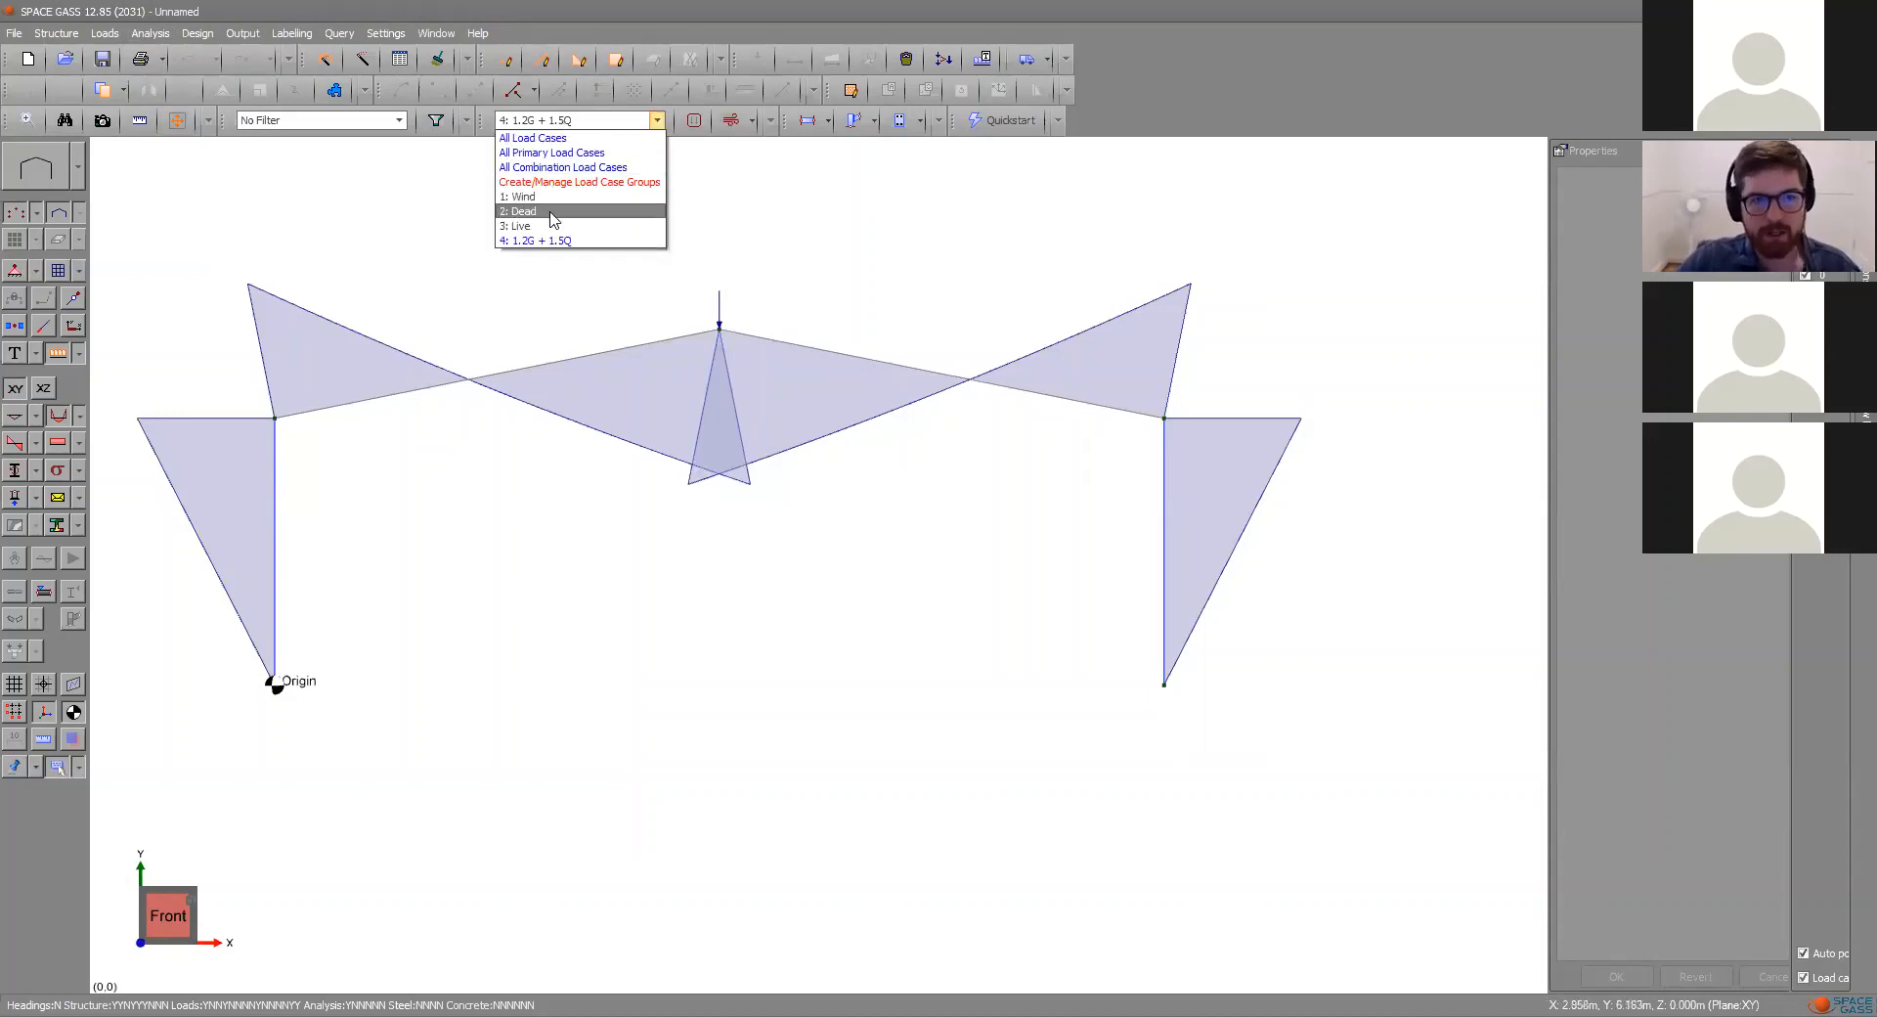
left_click(639, 125)
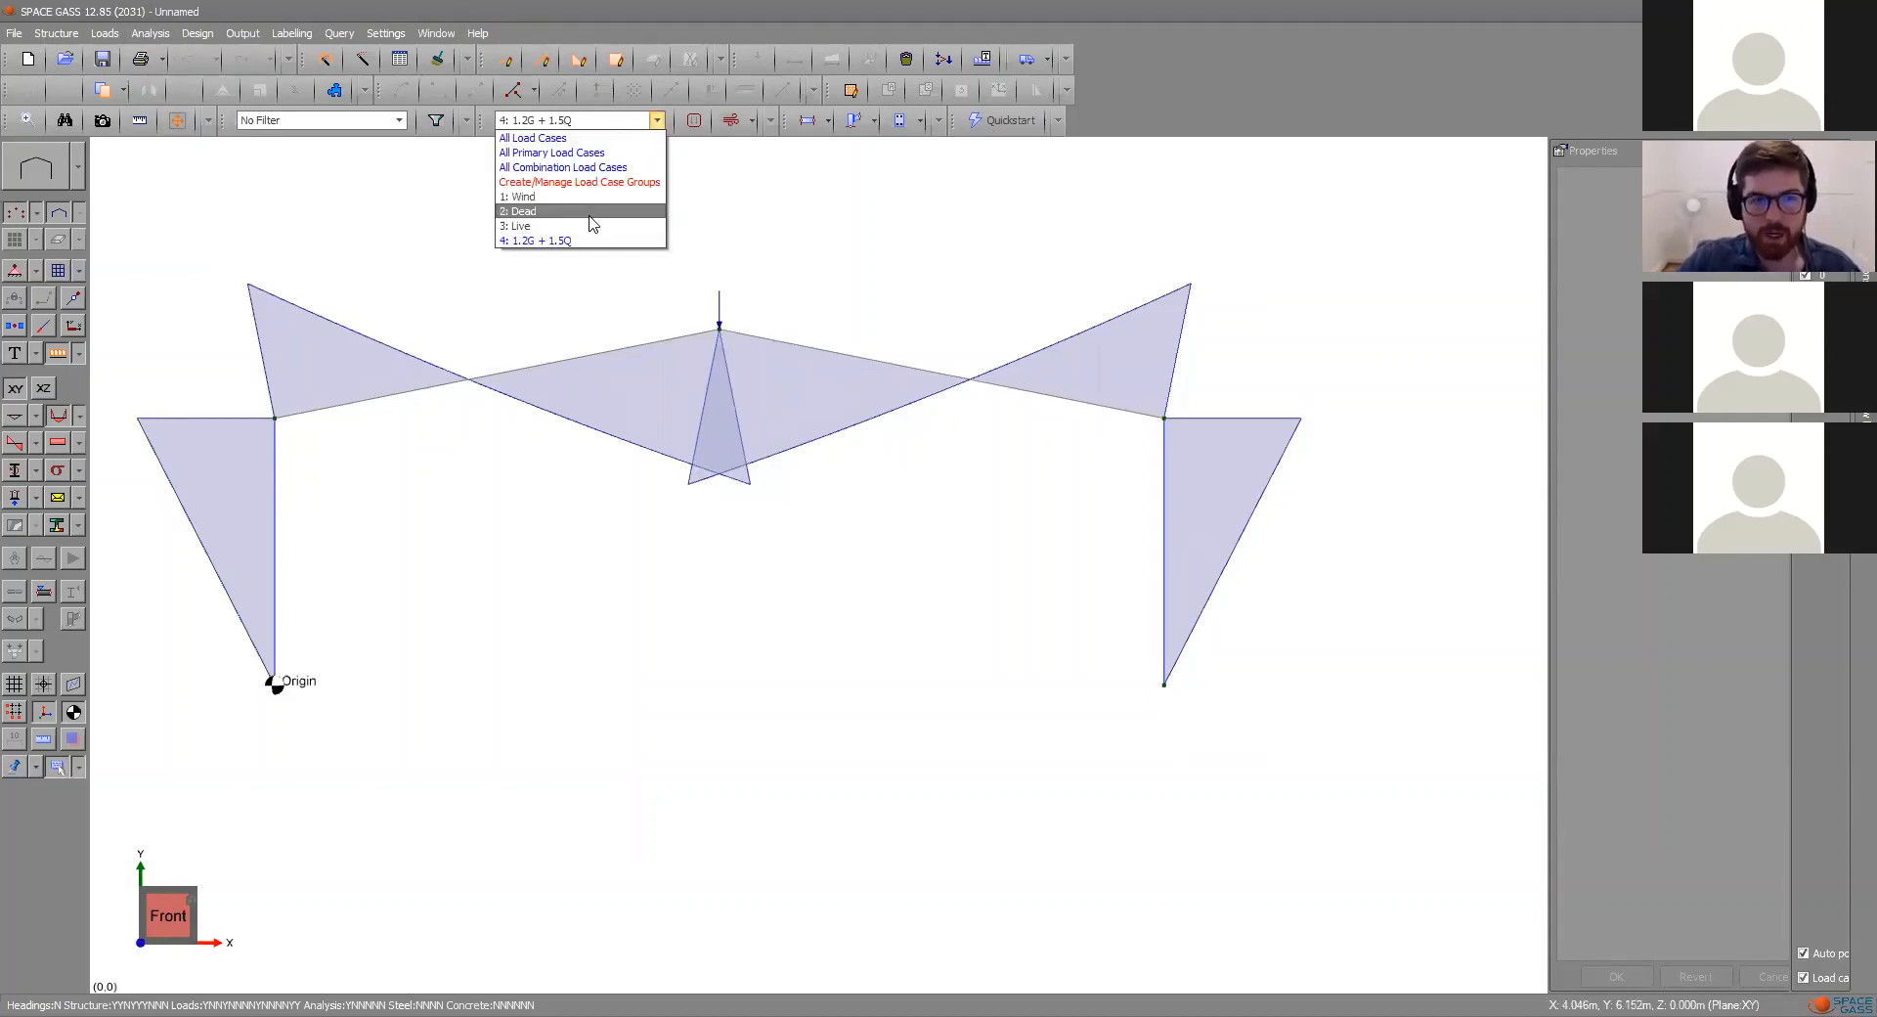
left_click(590, 240)
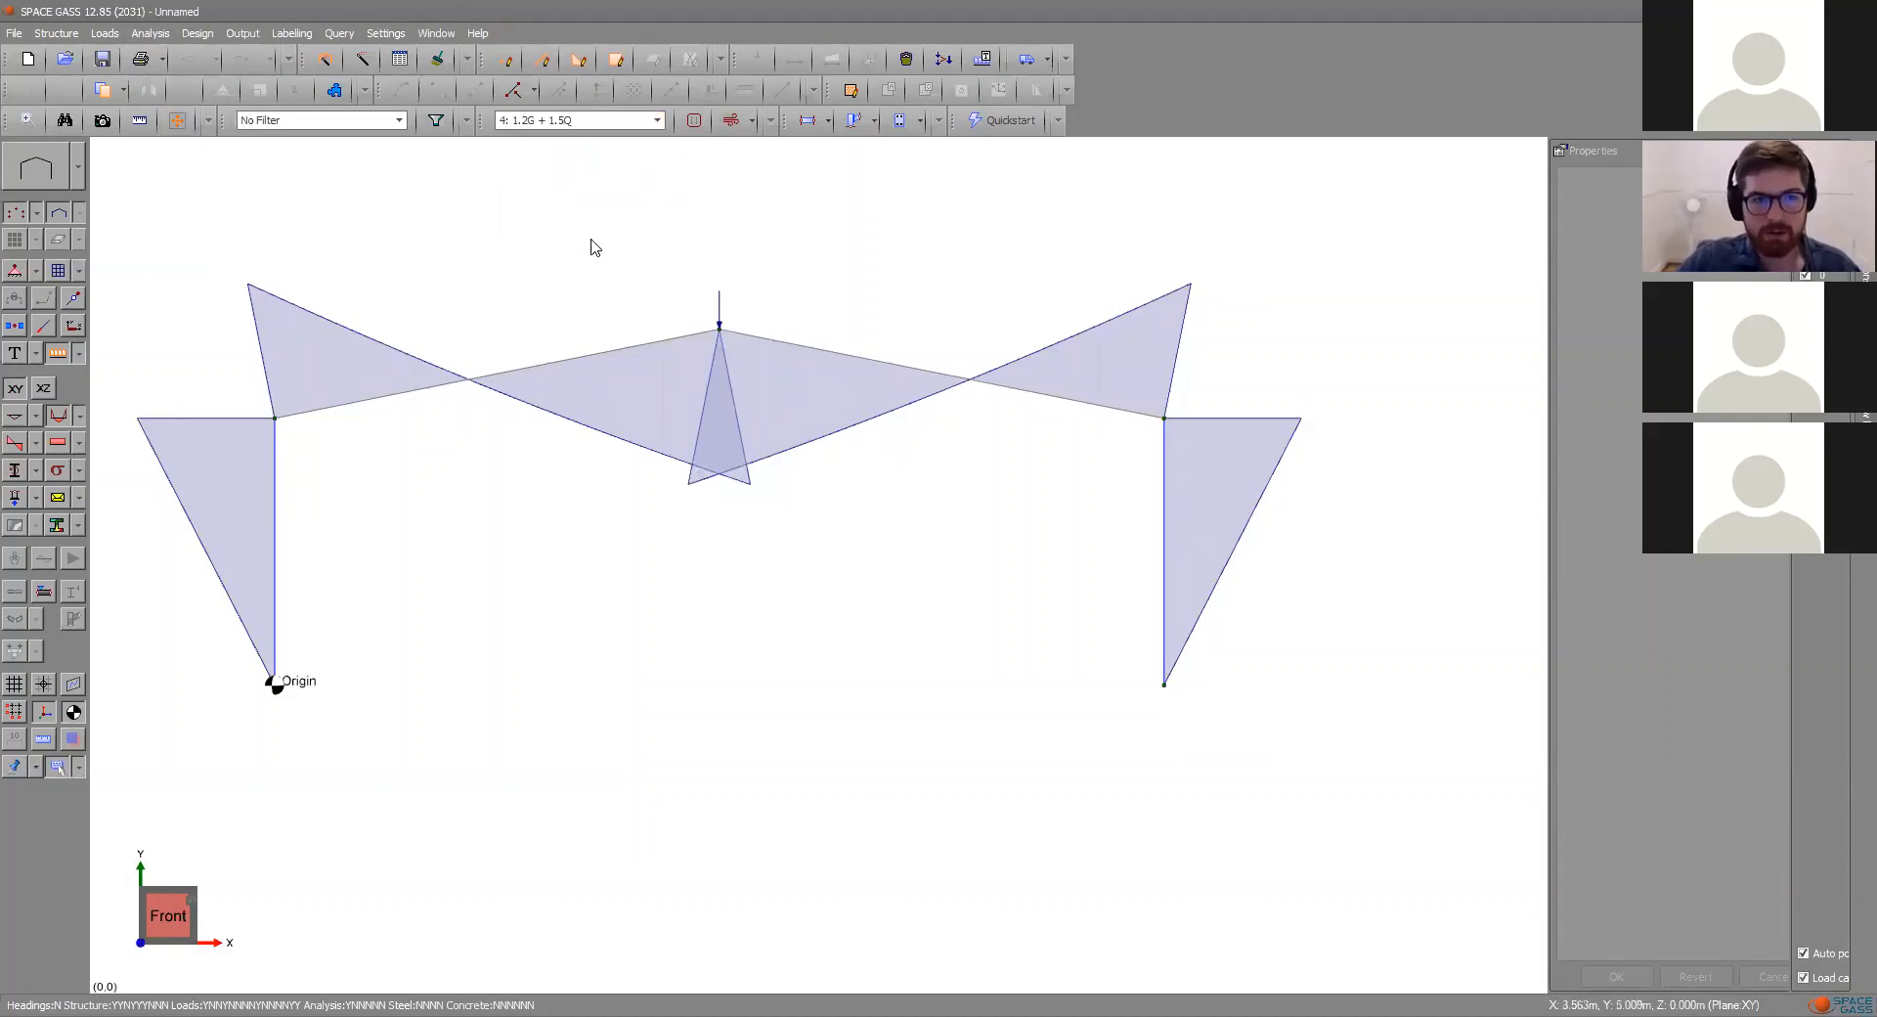
left_click(163, 37)
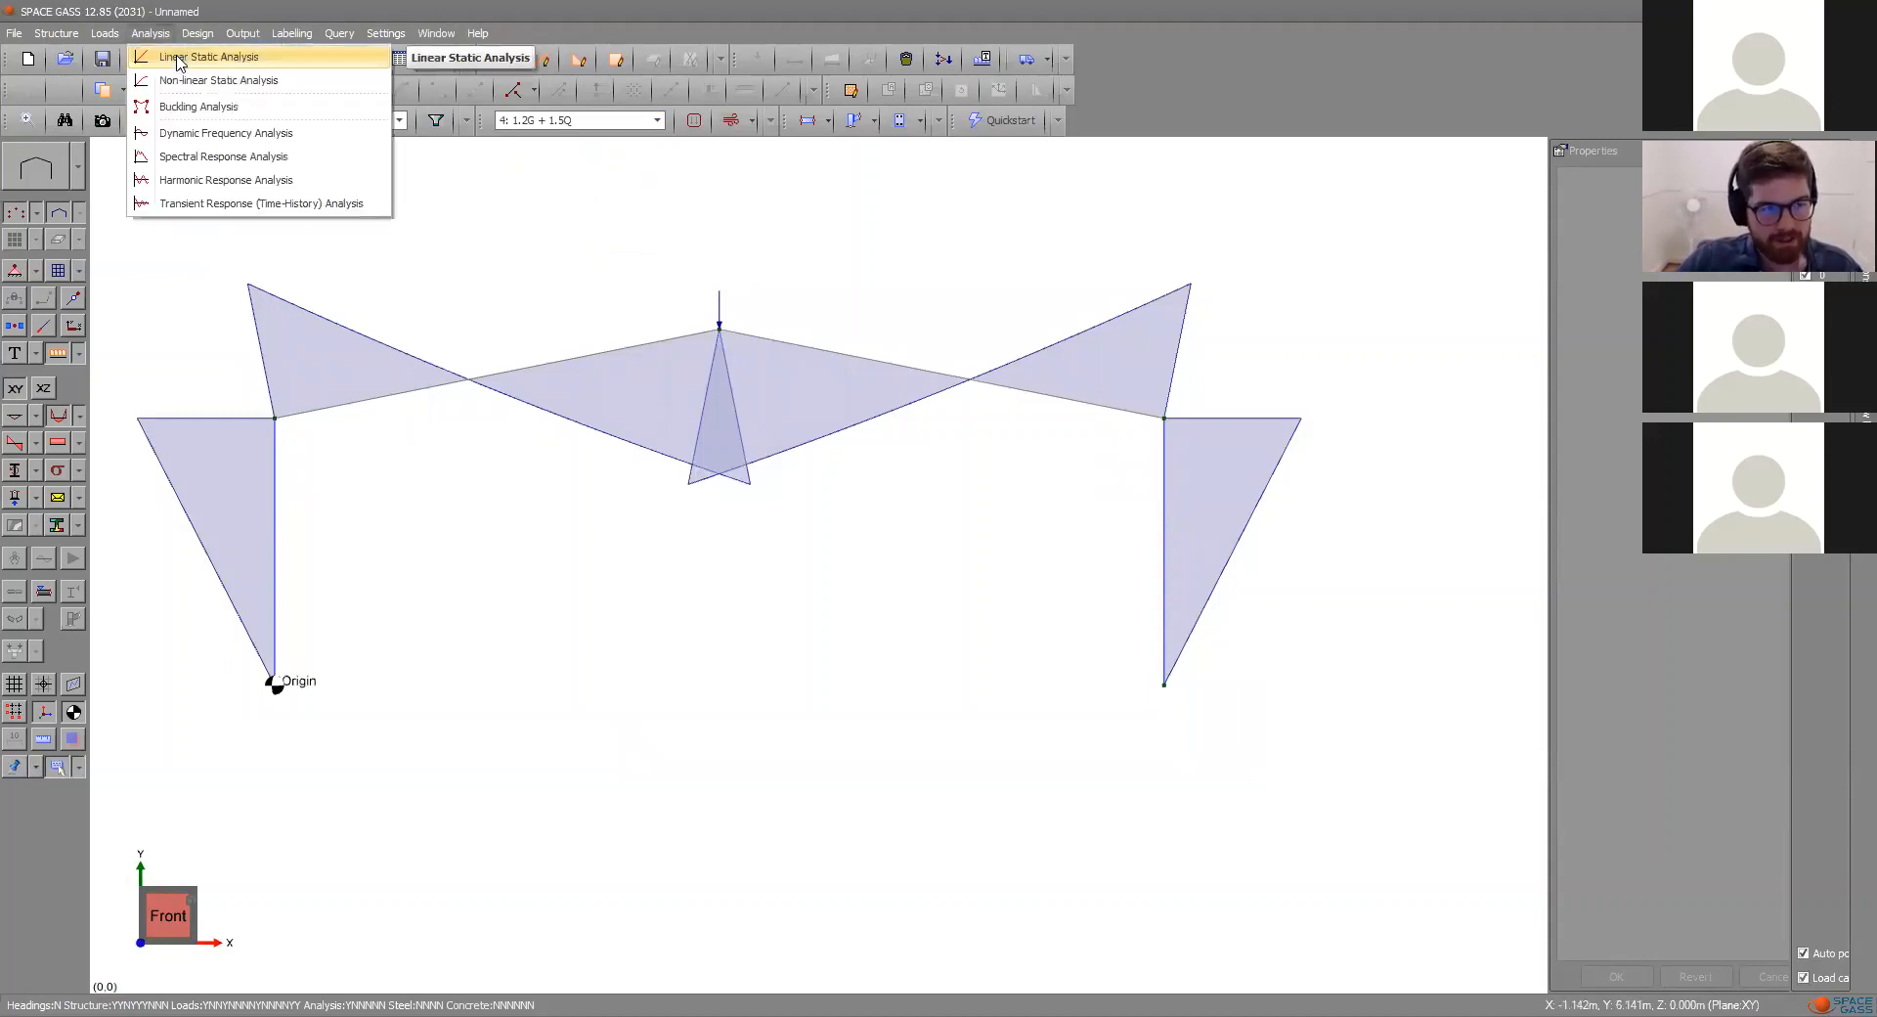
left_click(177, 58)
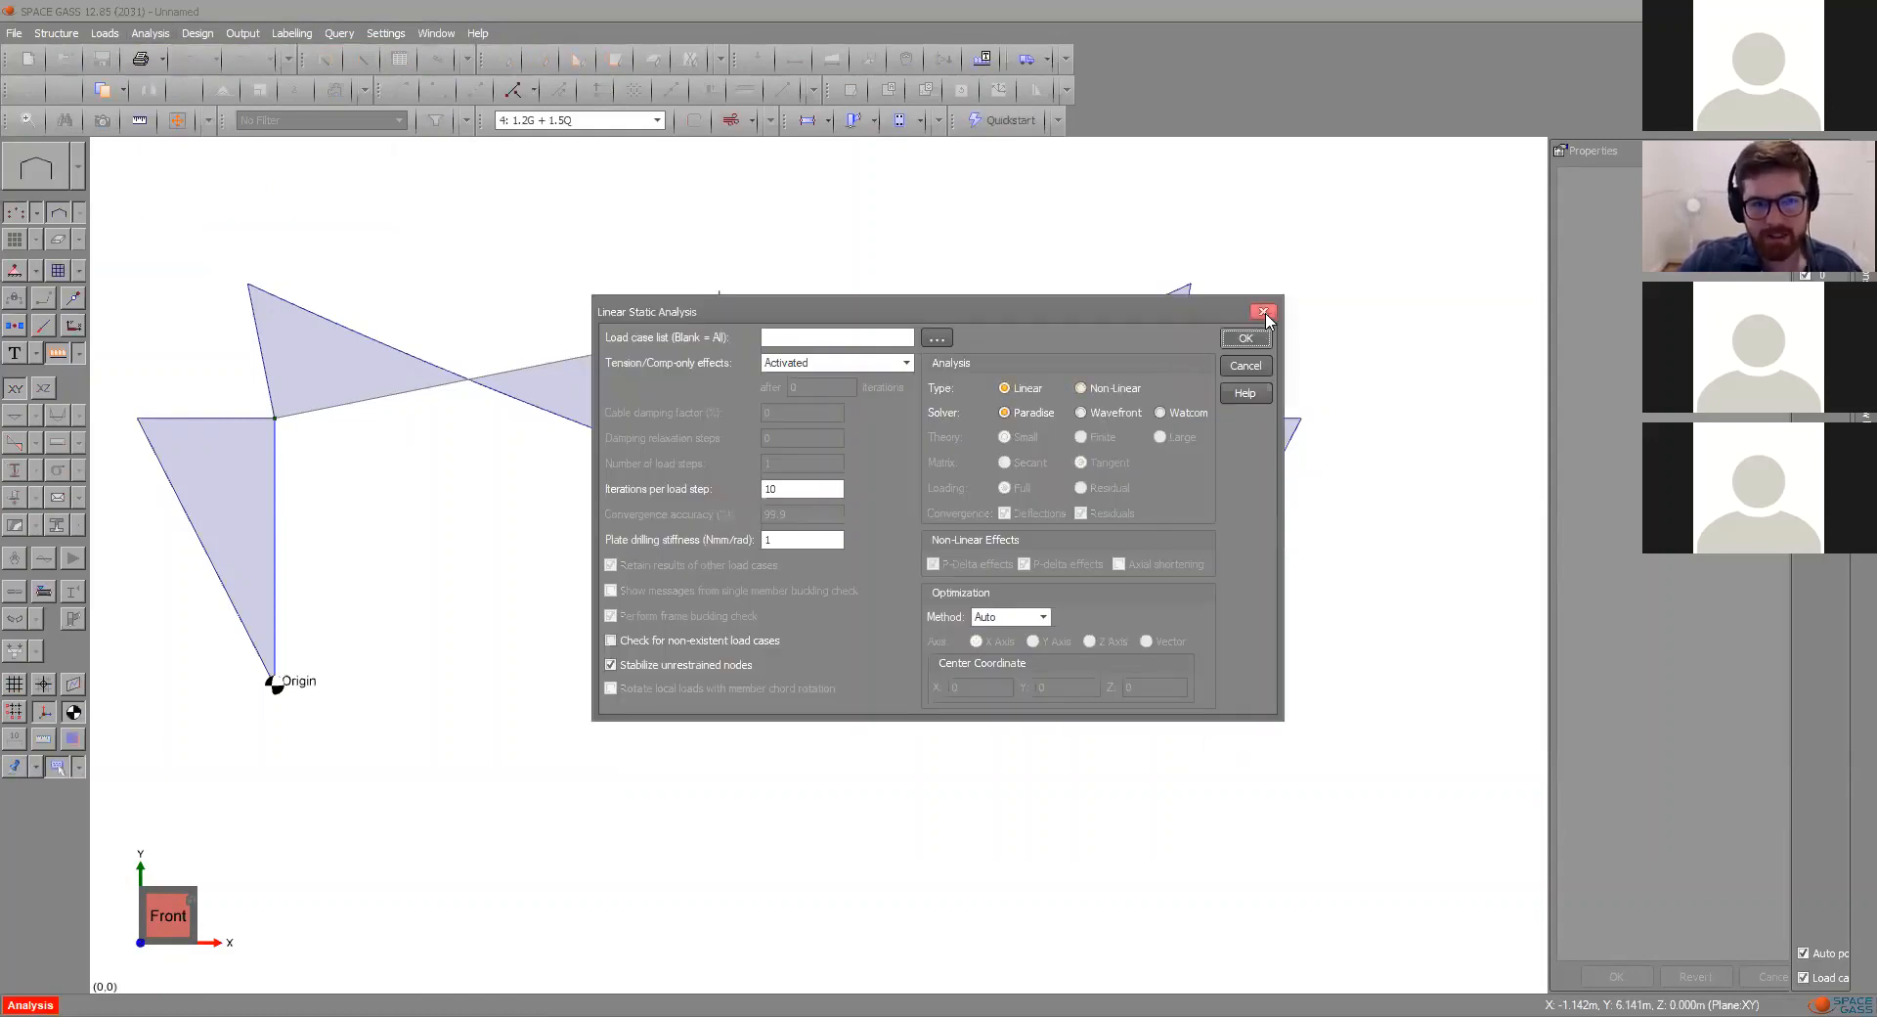
left_click(1264, 311)
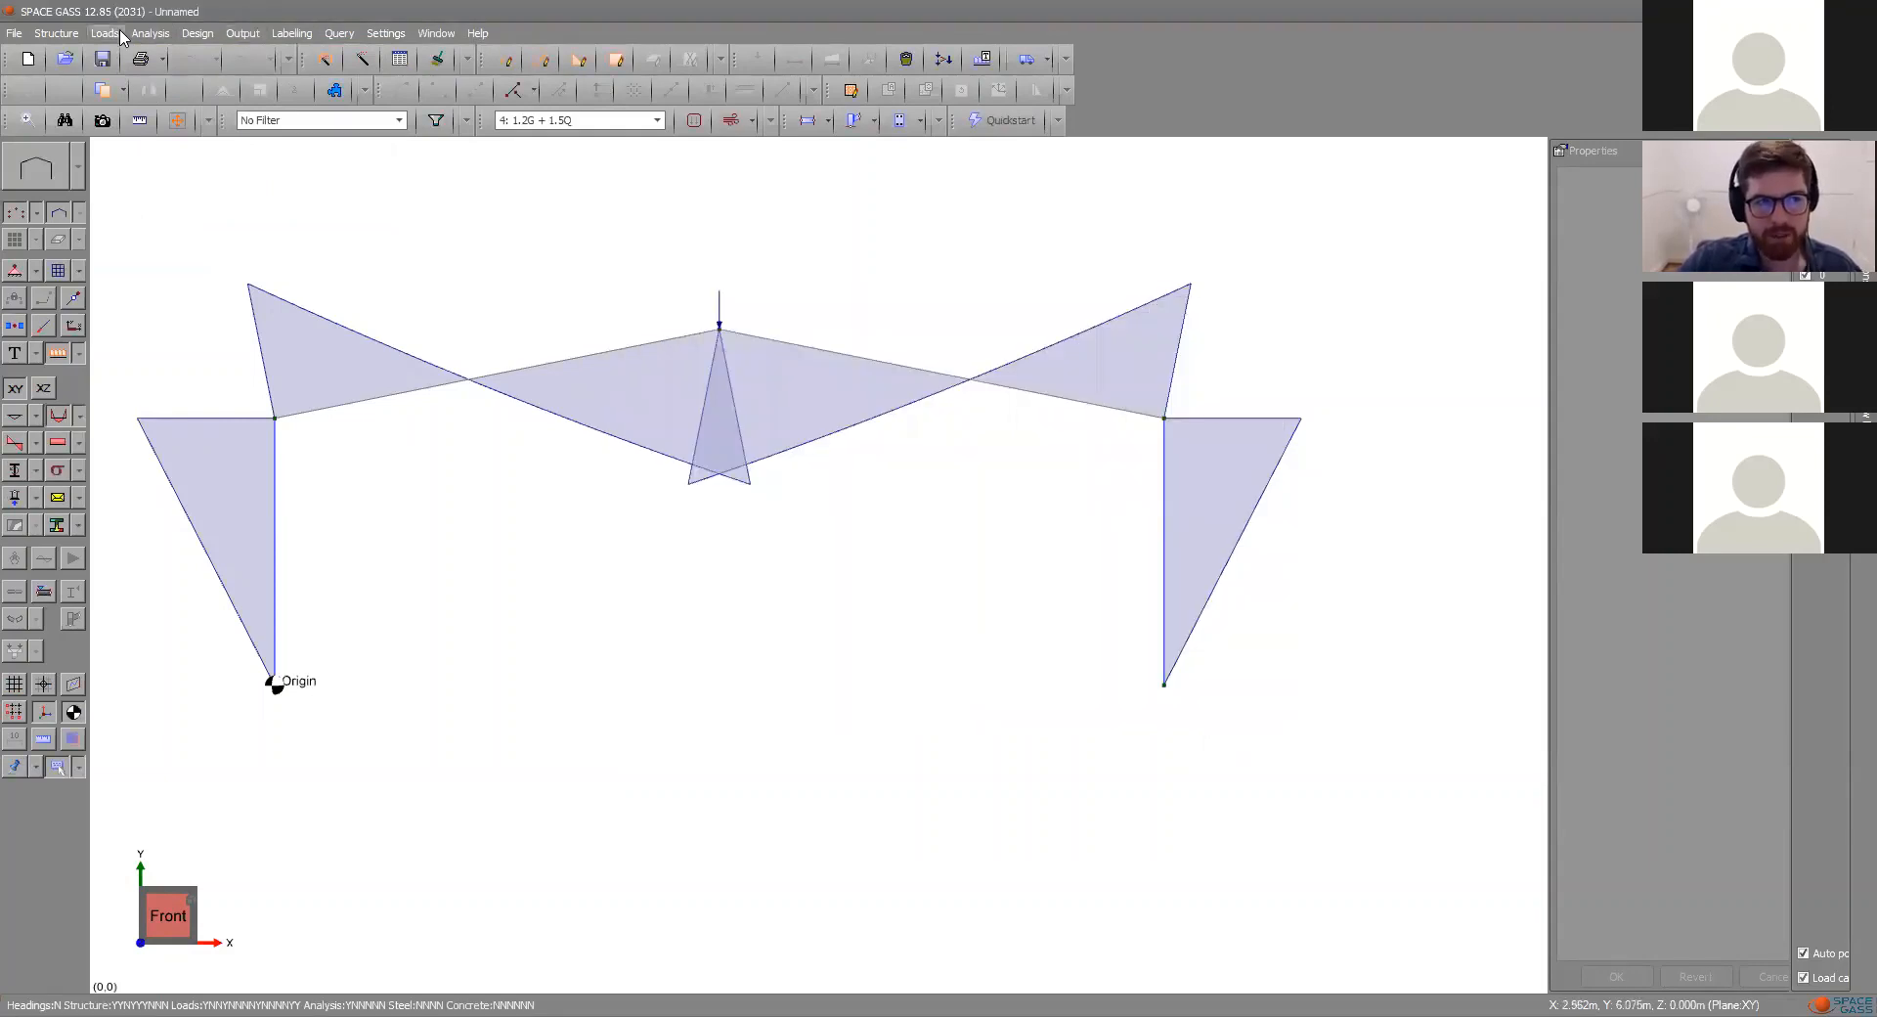
- Run a non-linear static analysis for all load cases with small displacement theory and both P-delta effects enabled
key("F5")
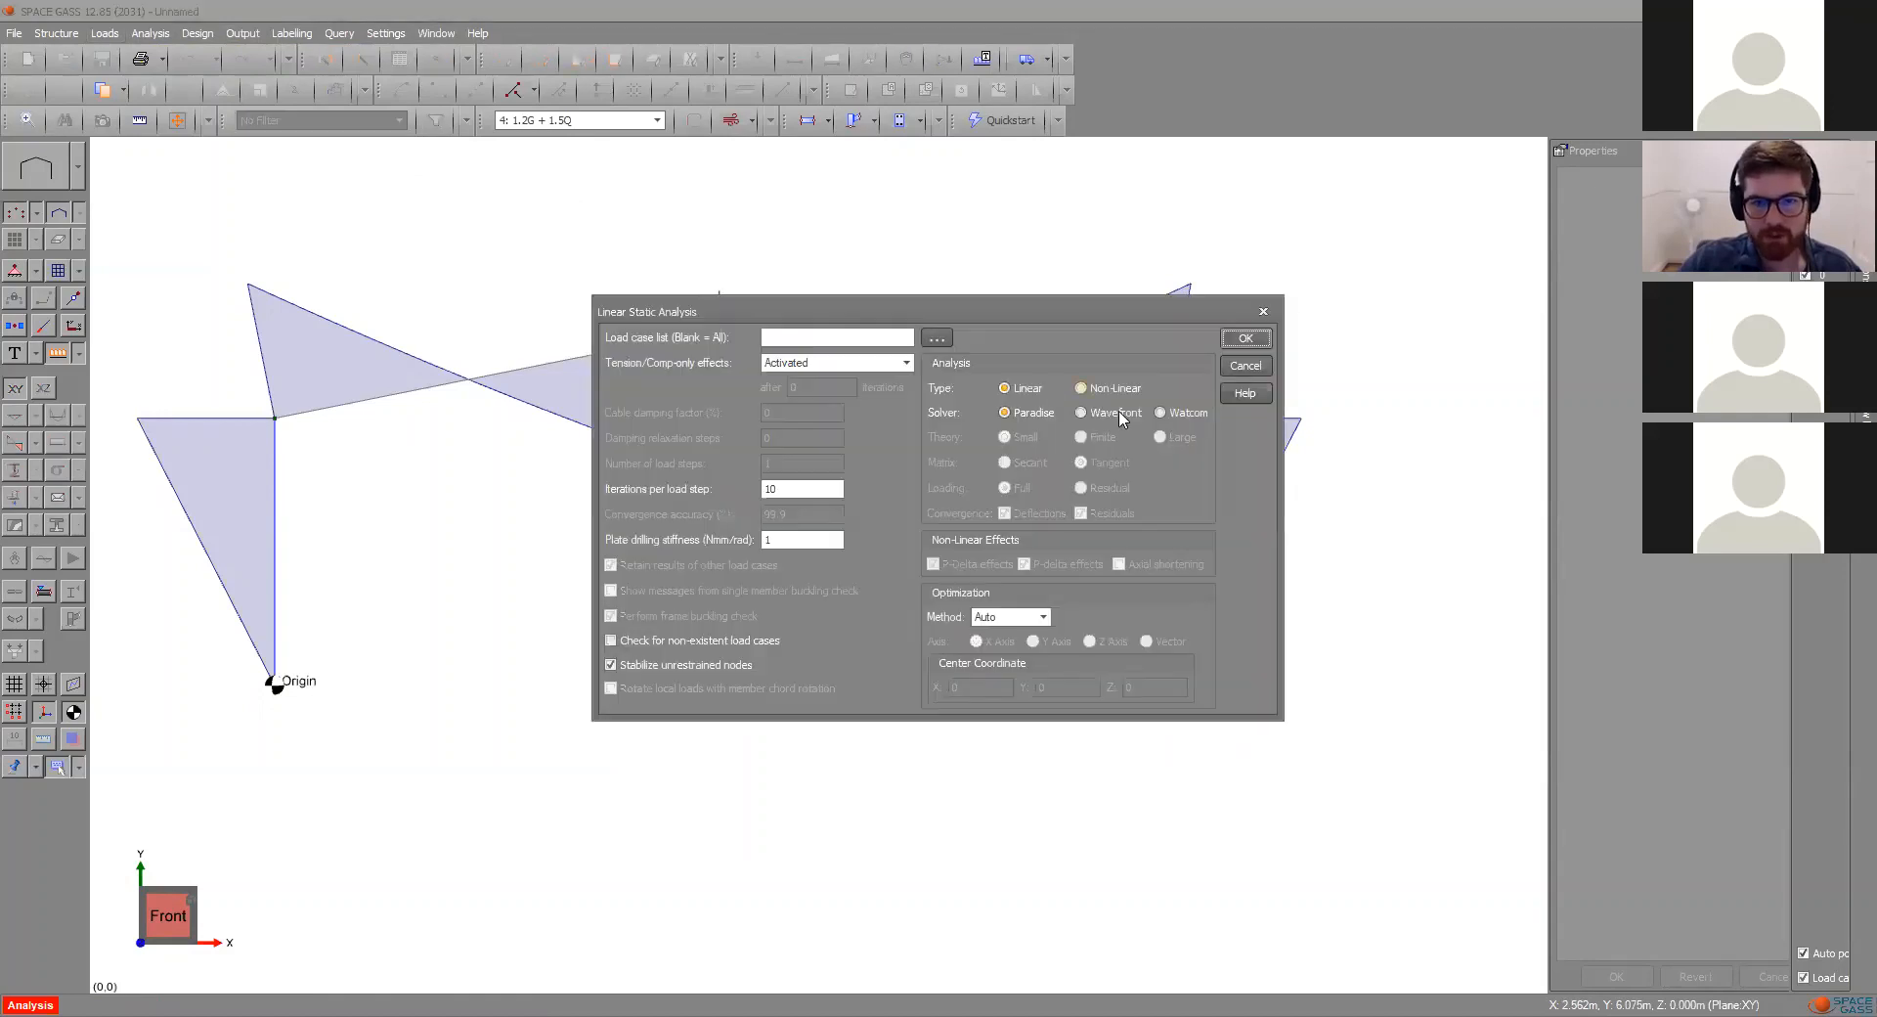
left_click(1123, 393)
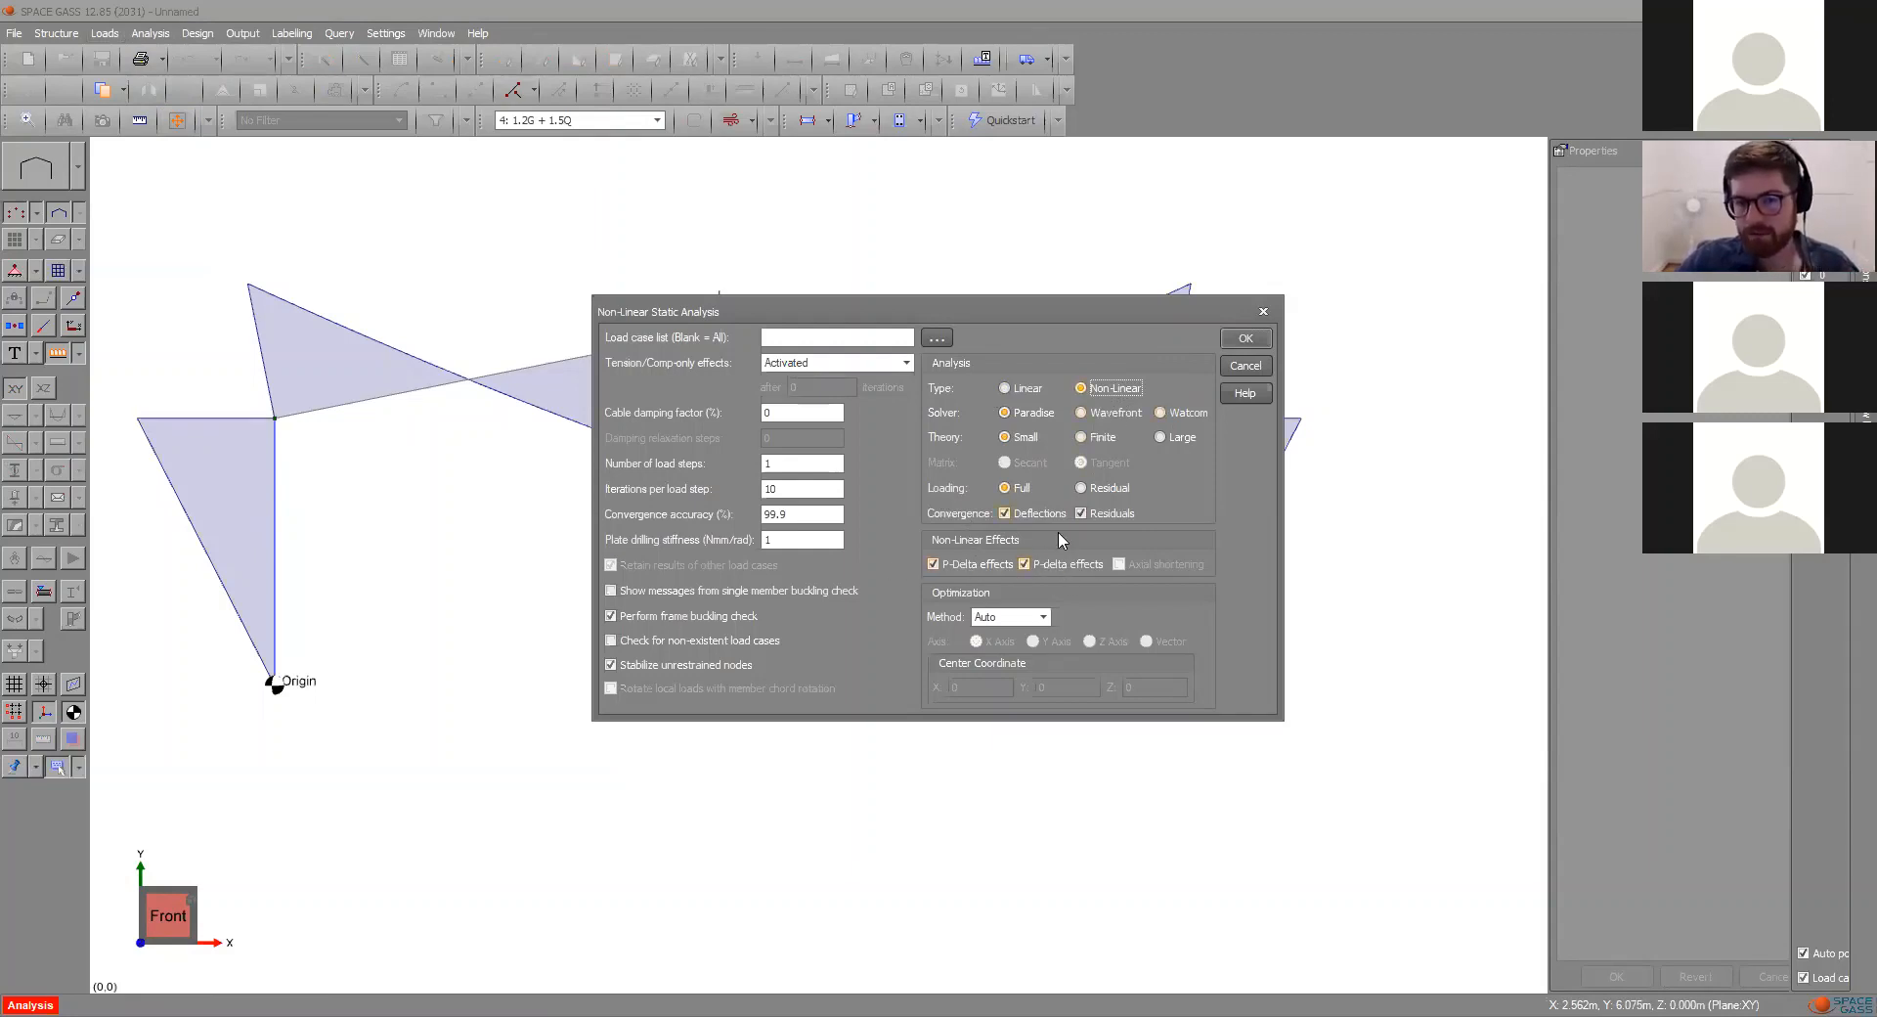
left_click(1256, 343)
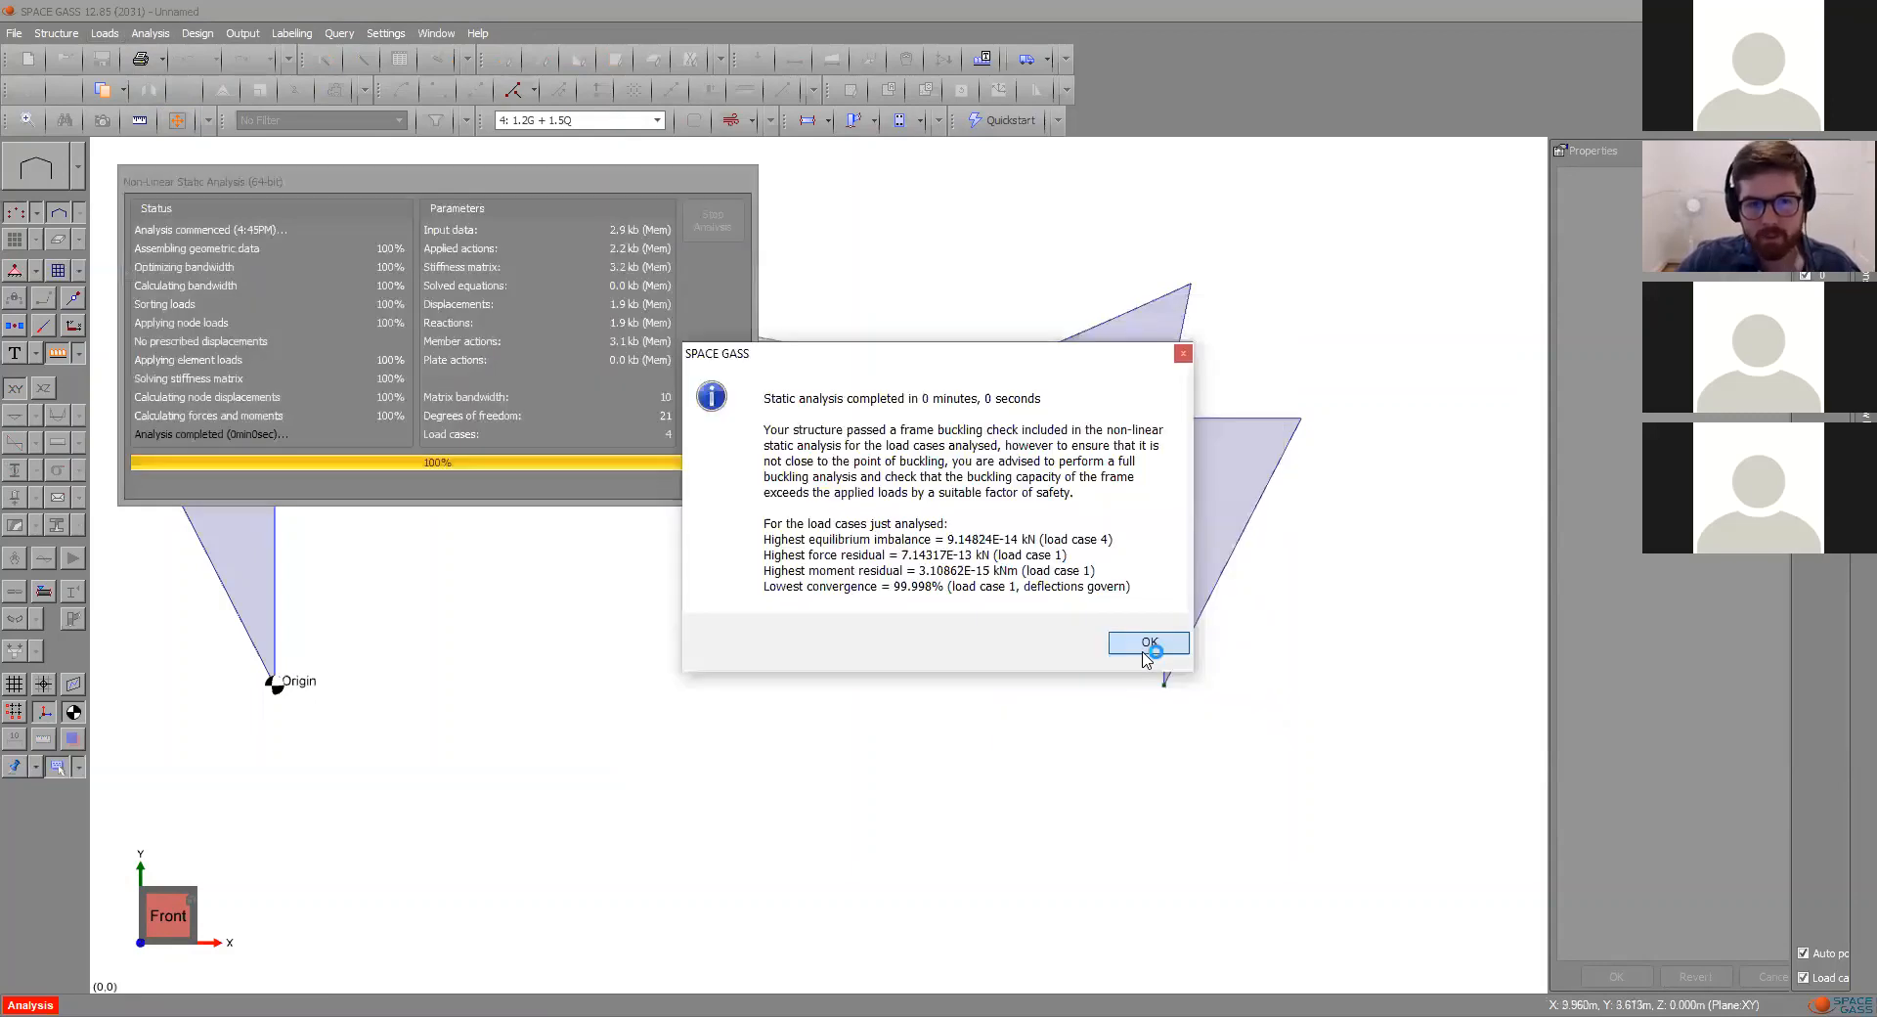
left_click(1144, 650)
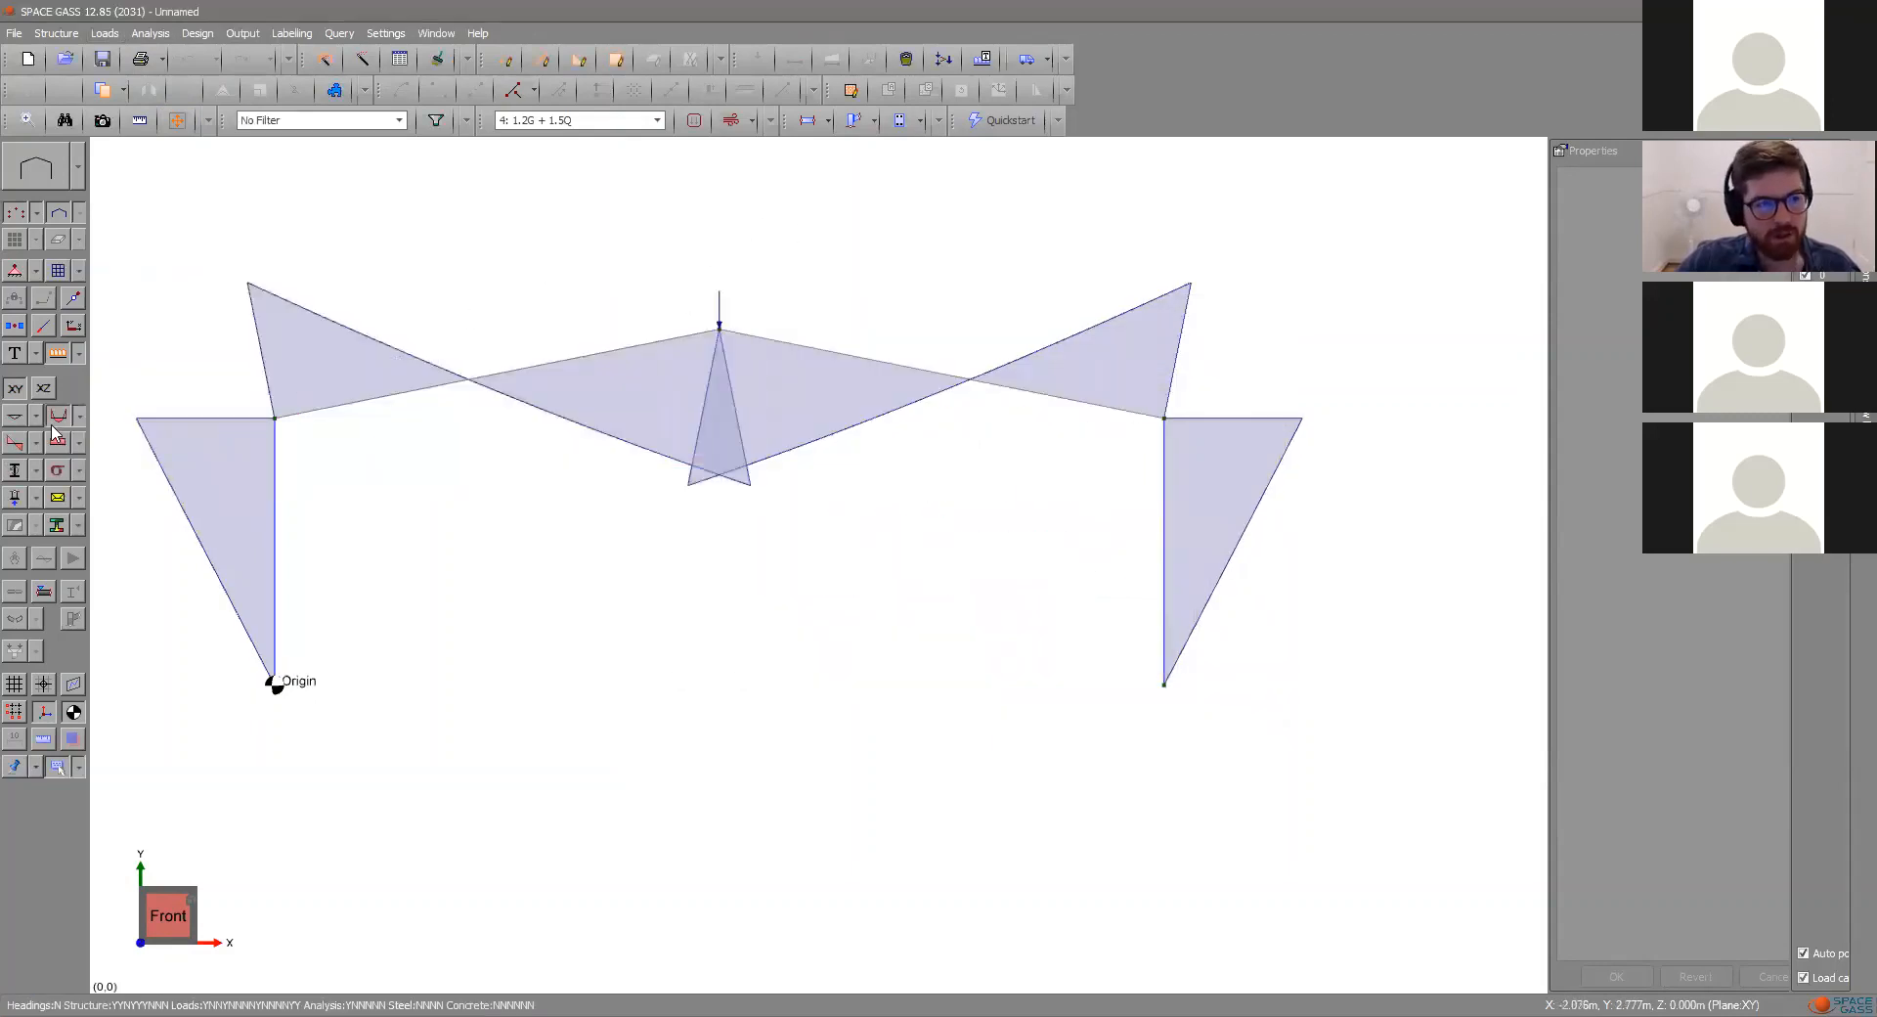
- Annotate the bending moment diagrams with their values and display the Dead load case
left_click(35, 354)
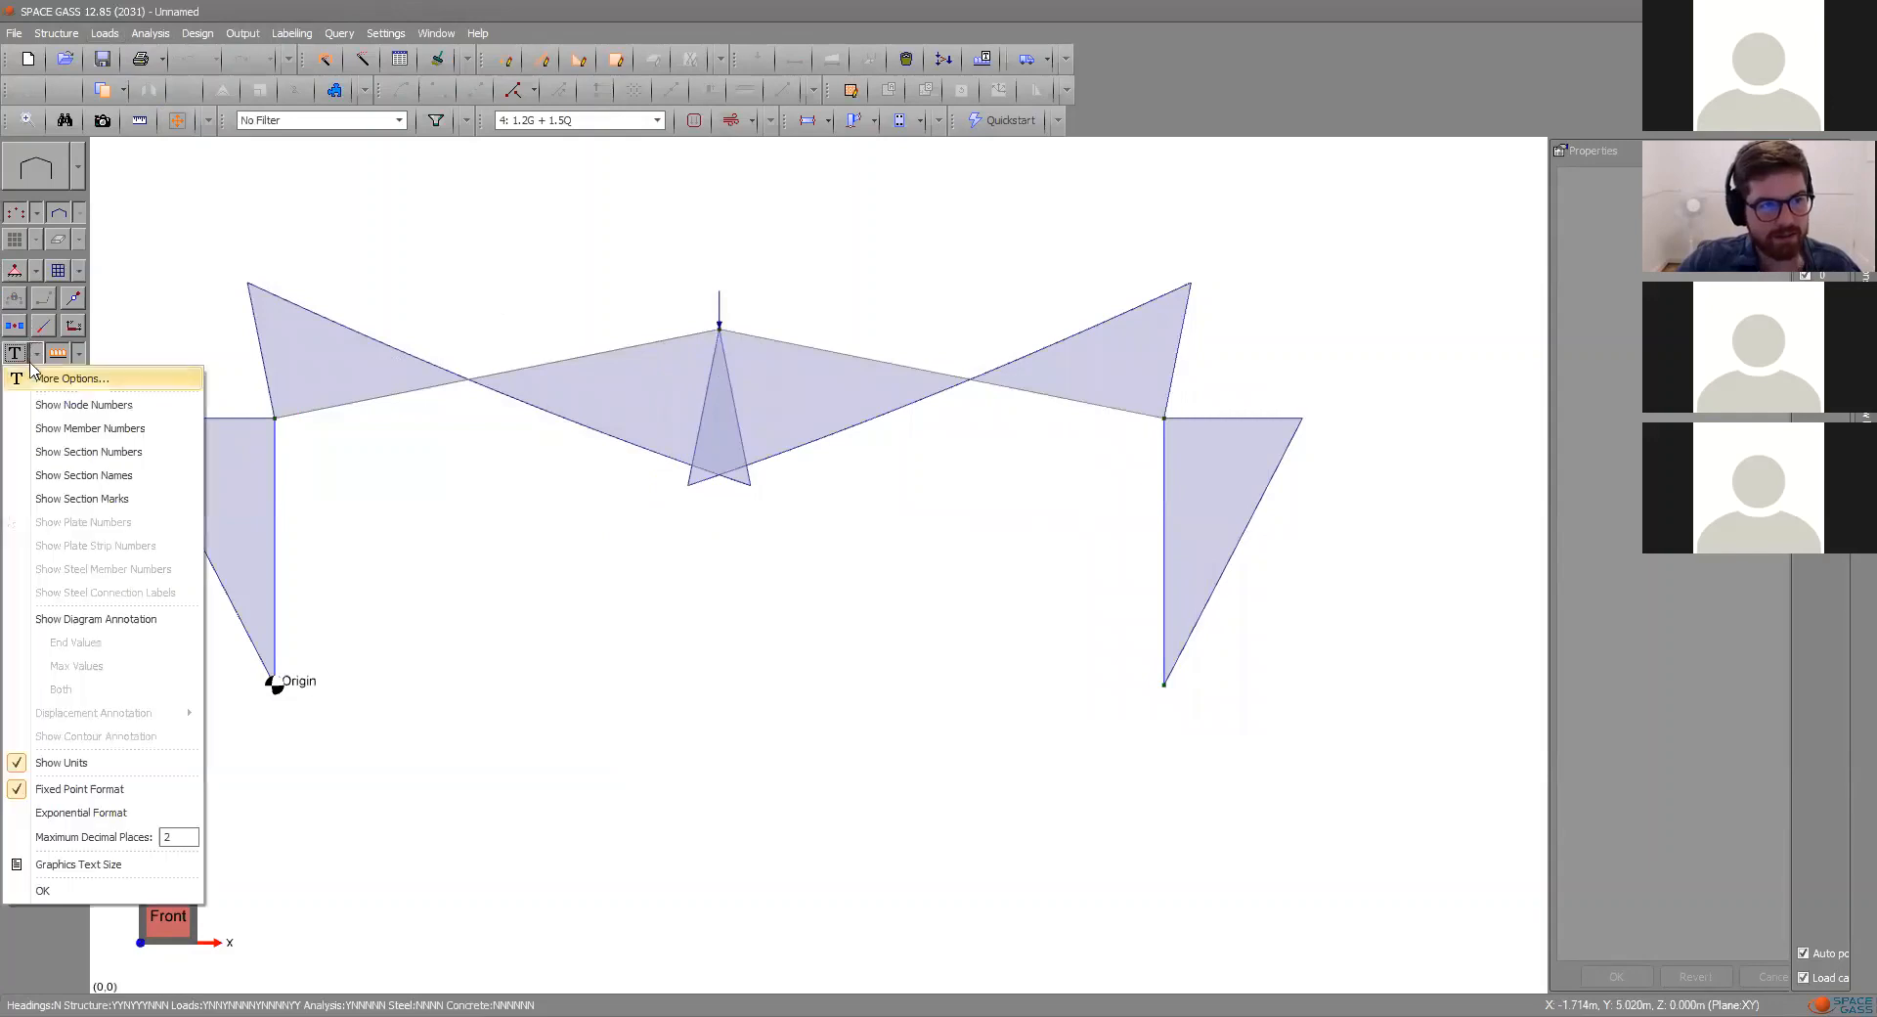
left_click(96, 619)
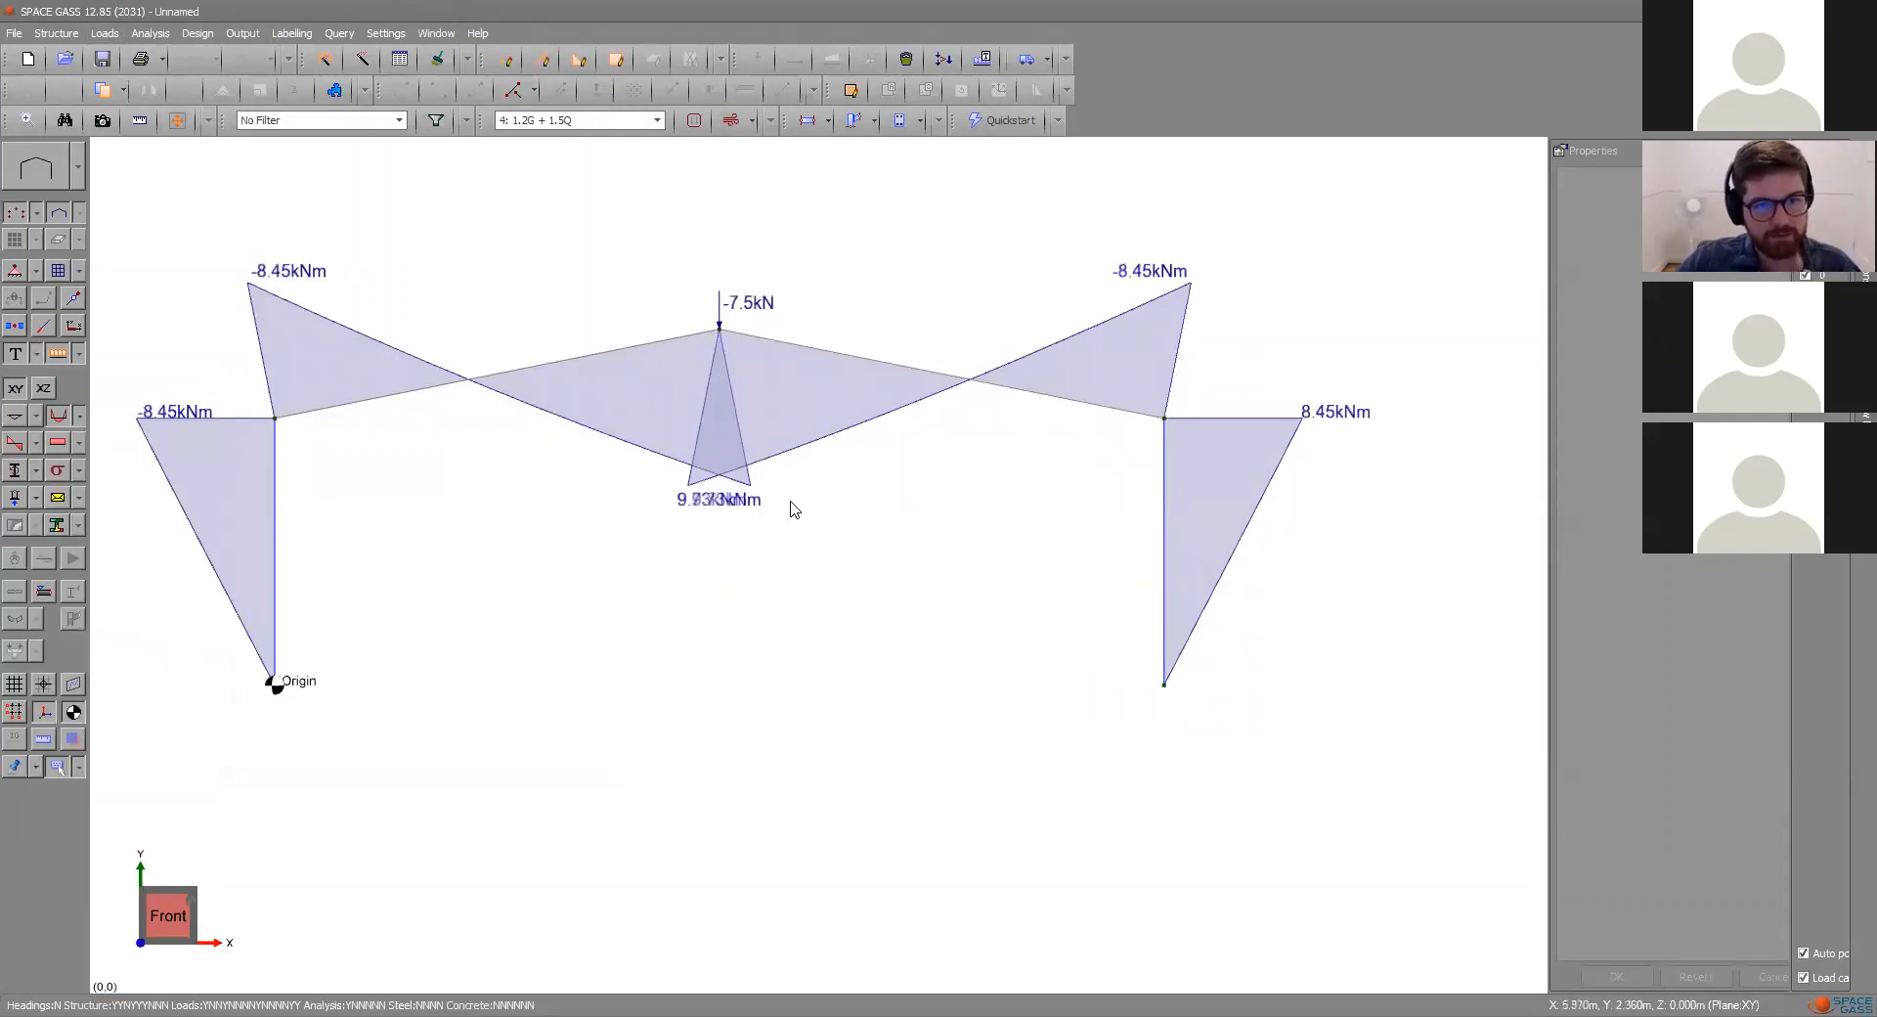
left_click(579, 121)
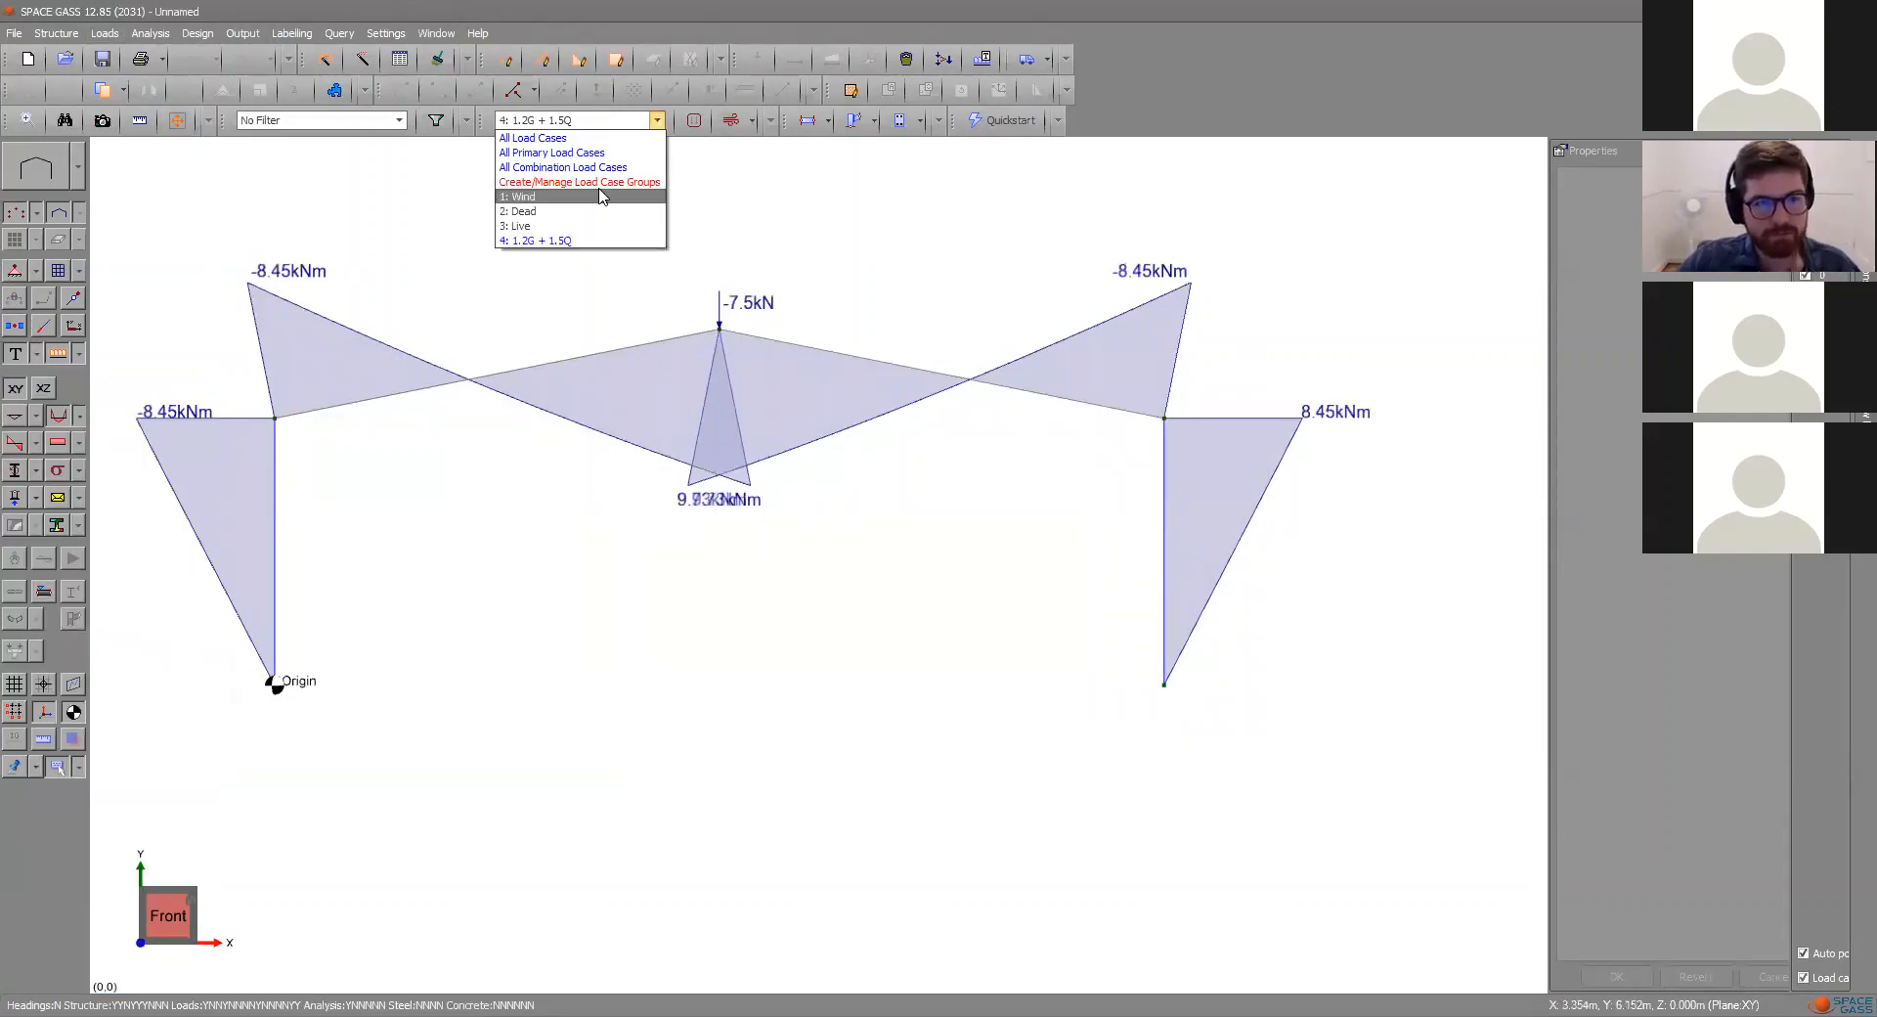
left_click(585, 211)
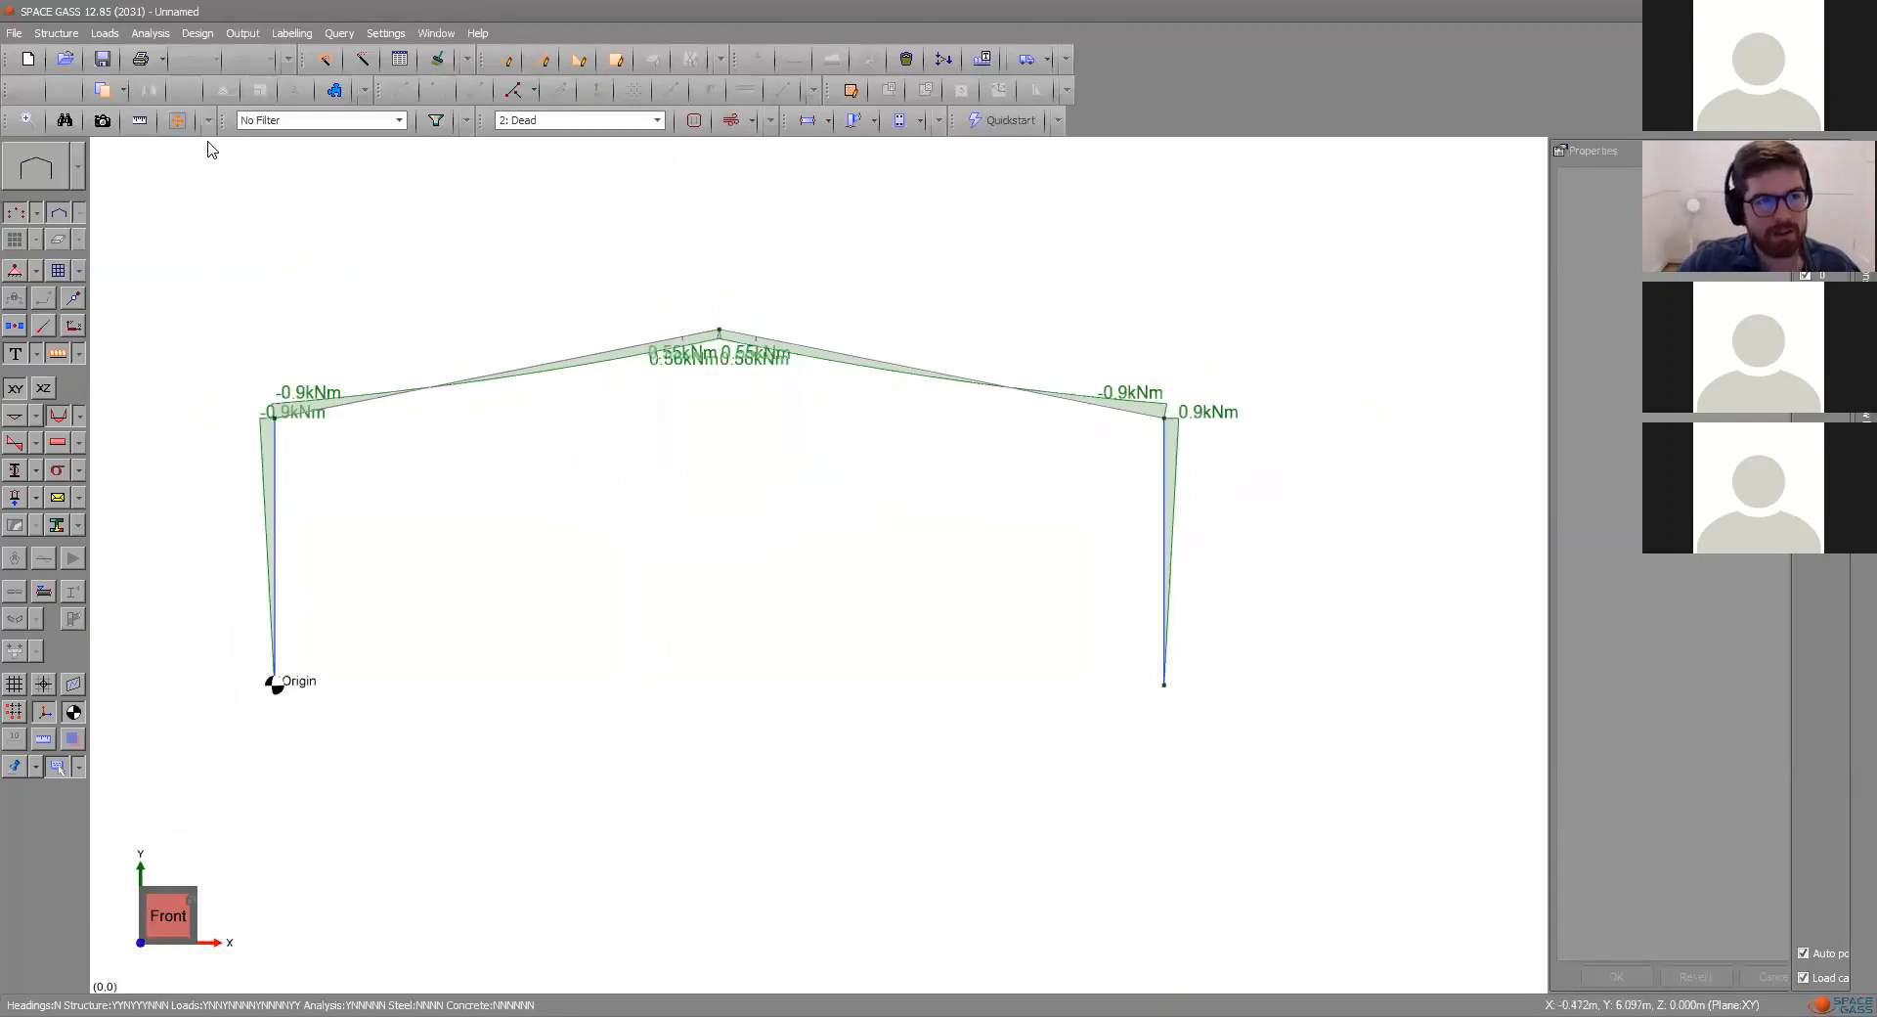
- Scale the bending moment diagram of the Dead case to fit
left_click(139, 120)
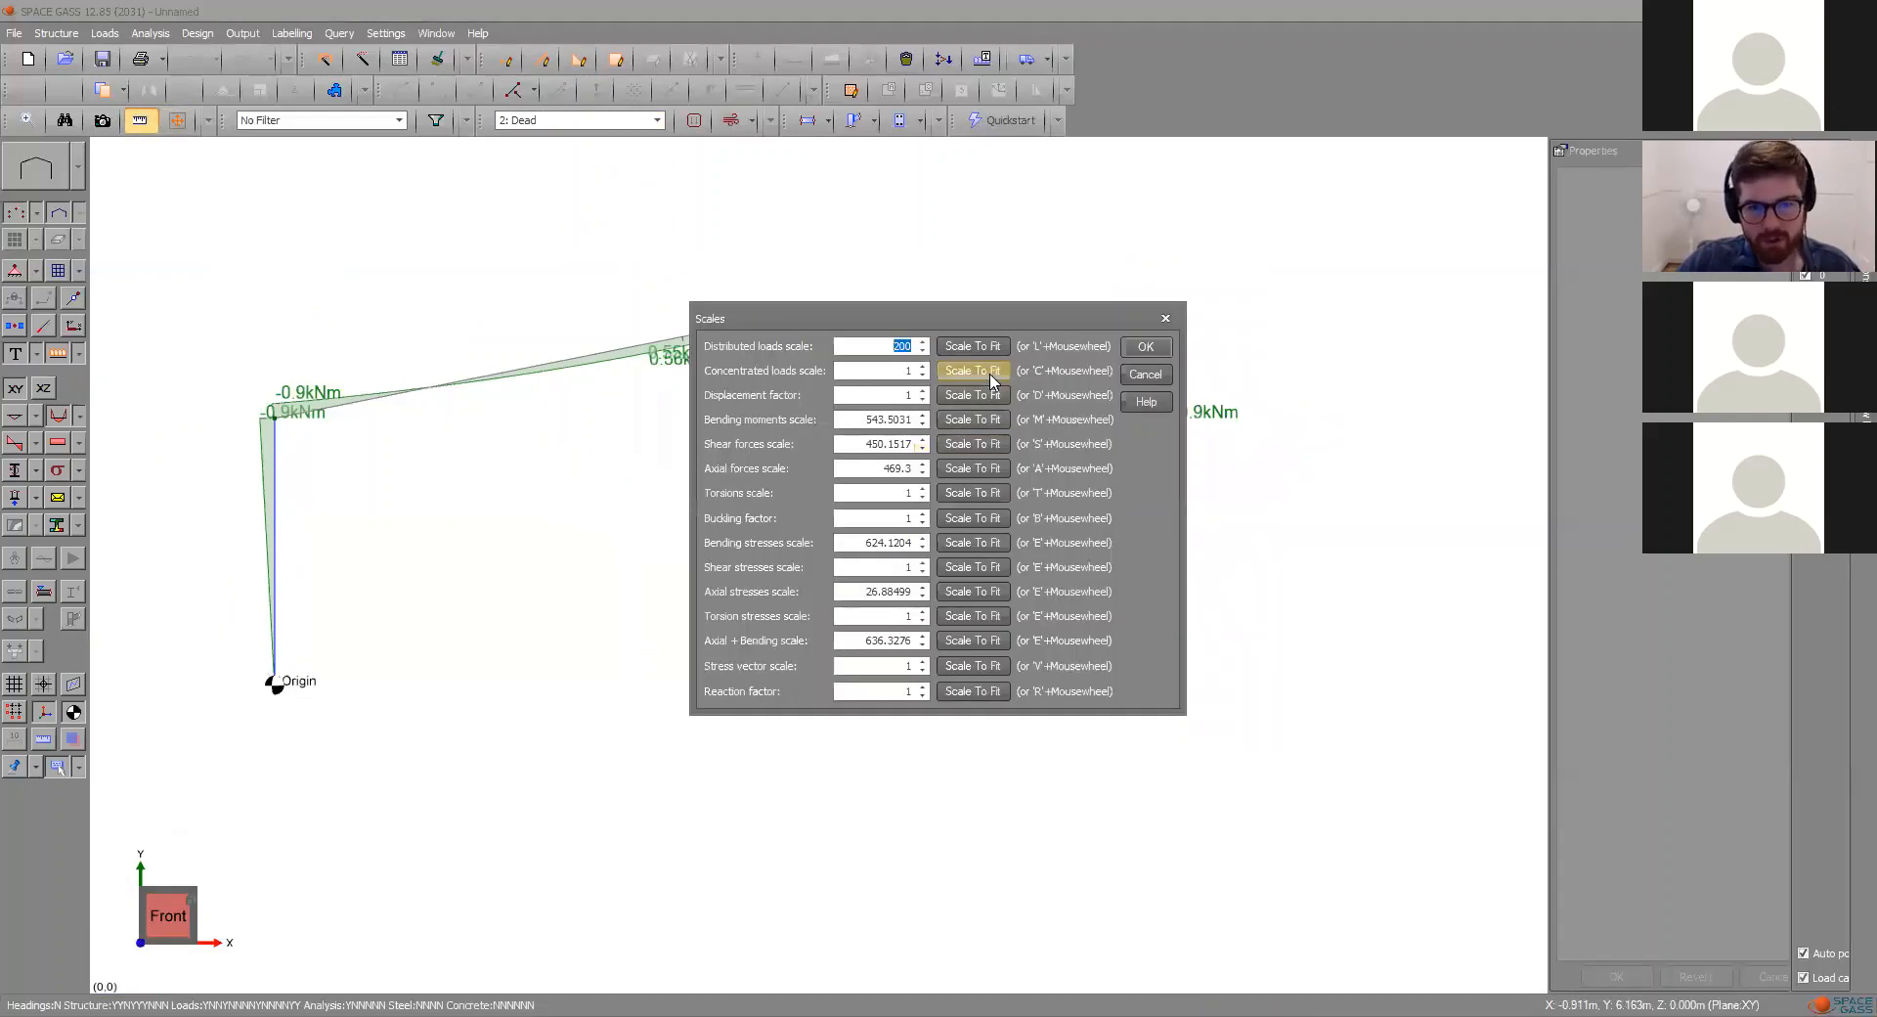
left_click(975, 420)
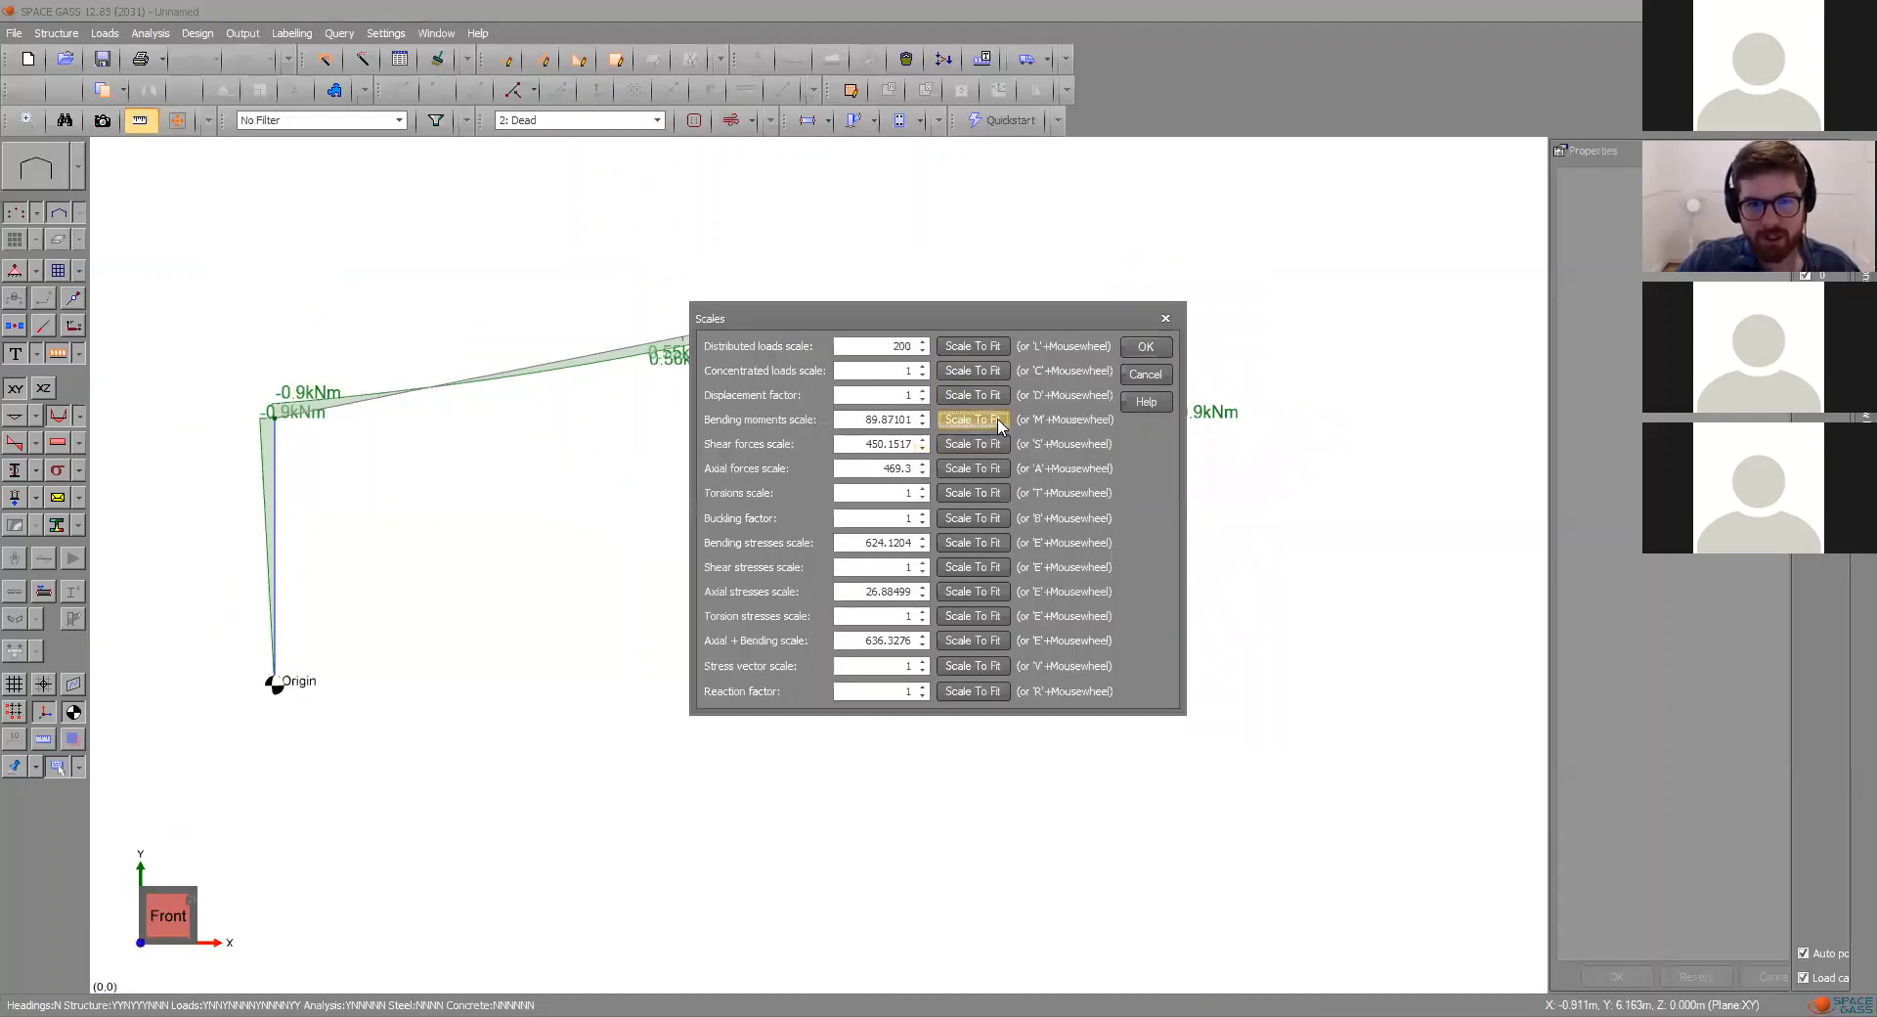
left_click(1141, 348)
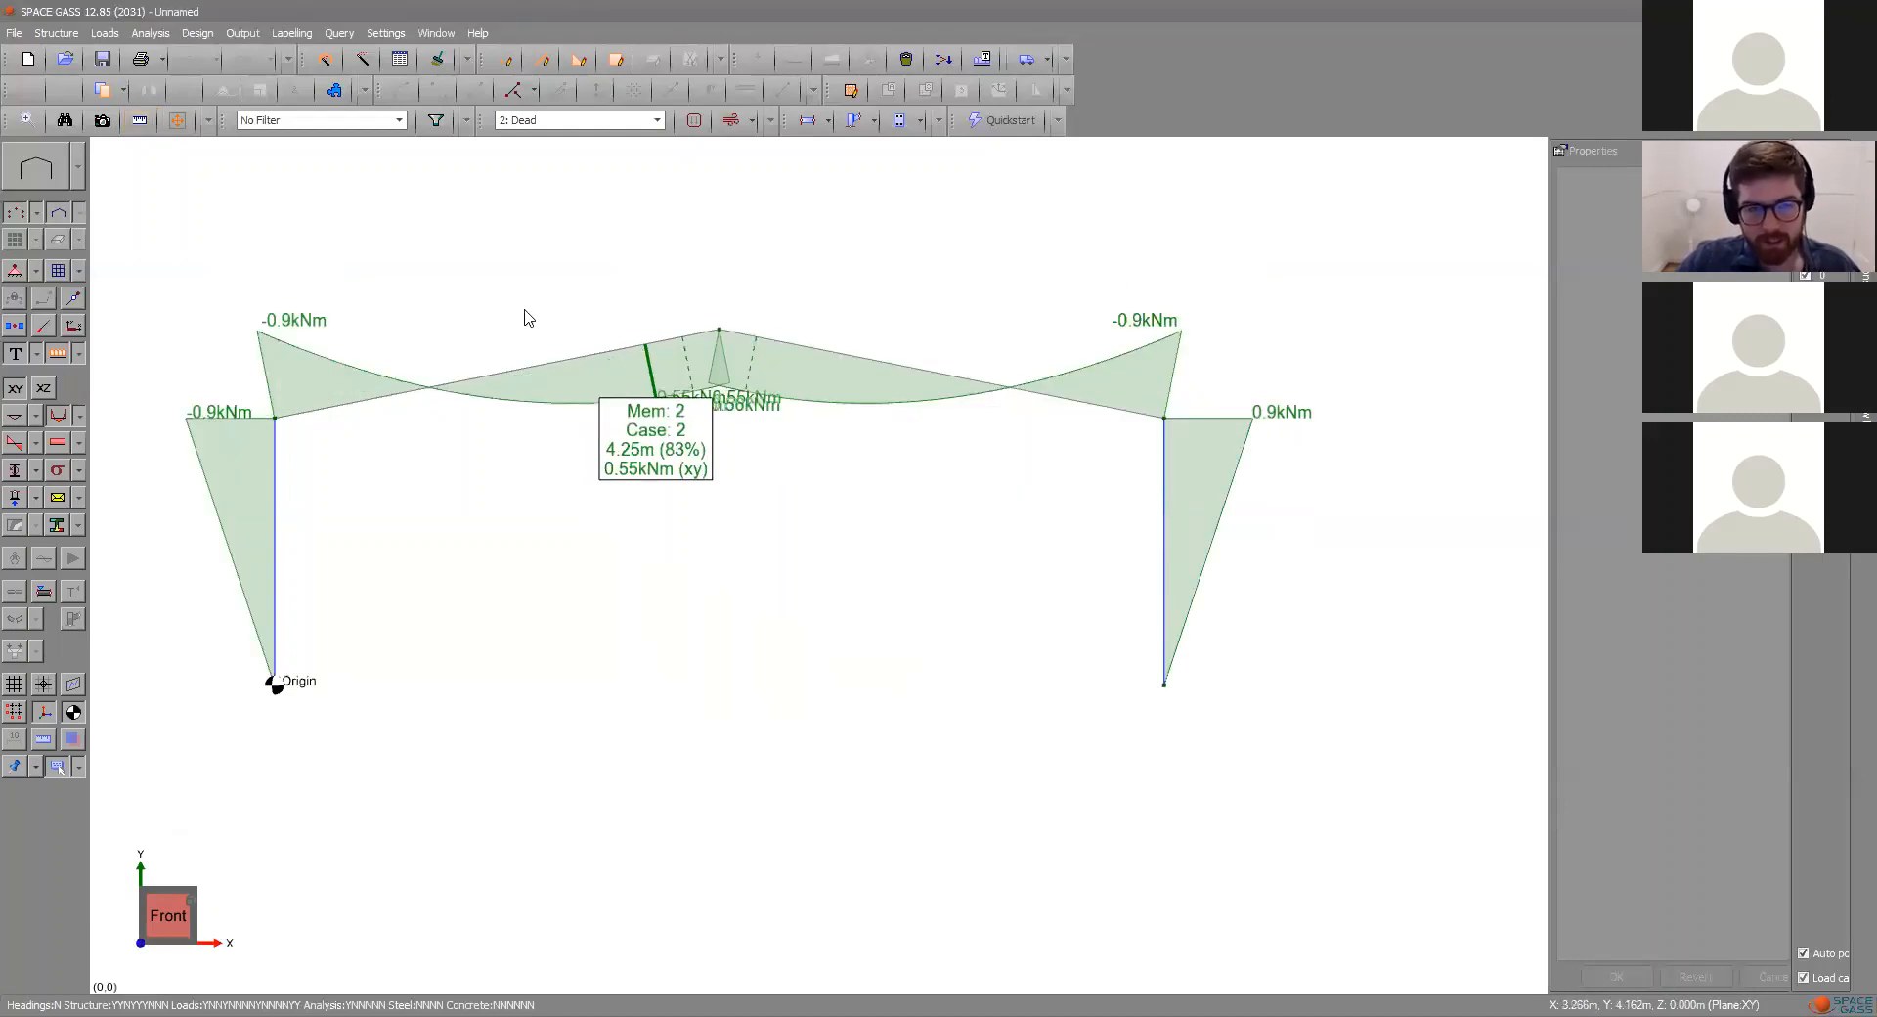
- Rerun the static analysis as linear for all load cases, using the Paradise solver
left_click(156, 41)
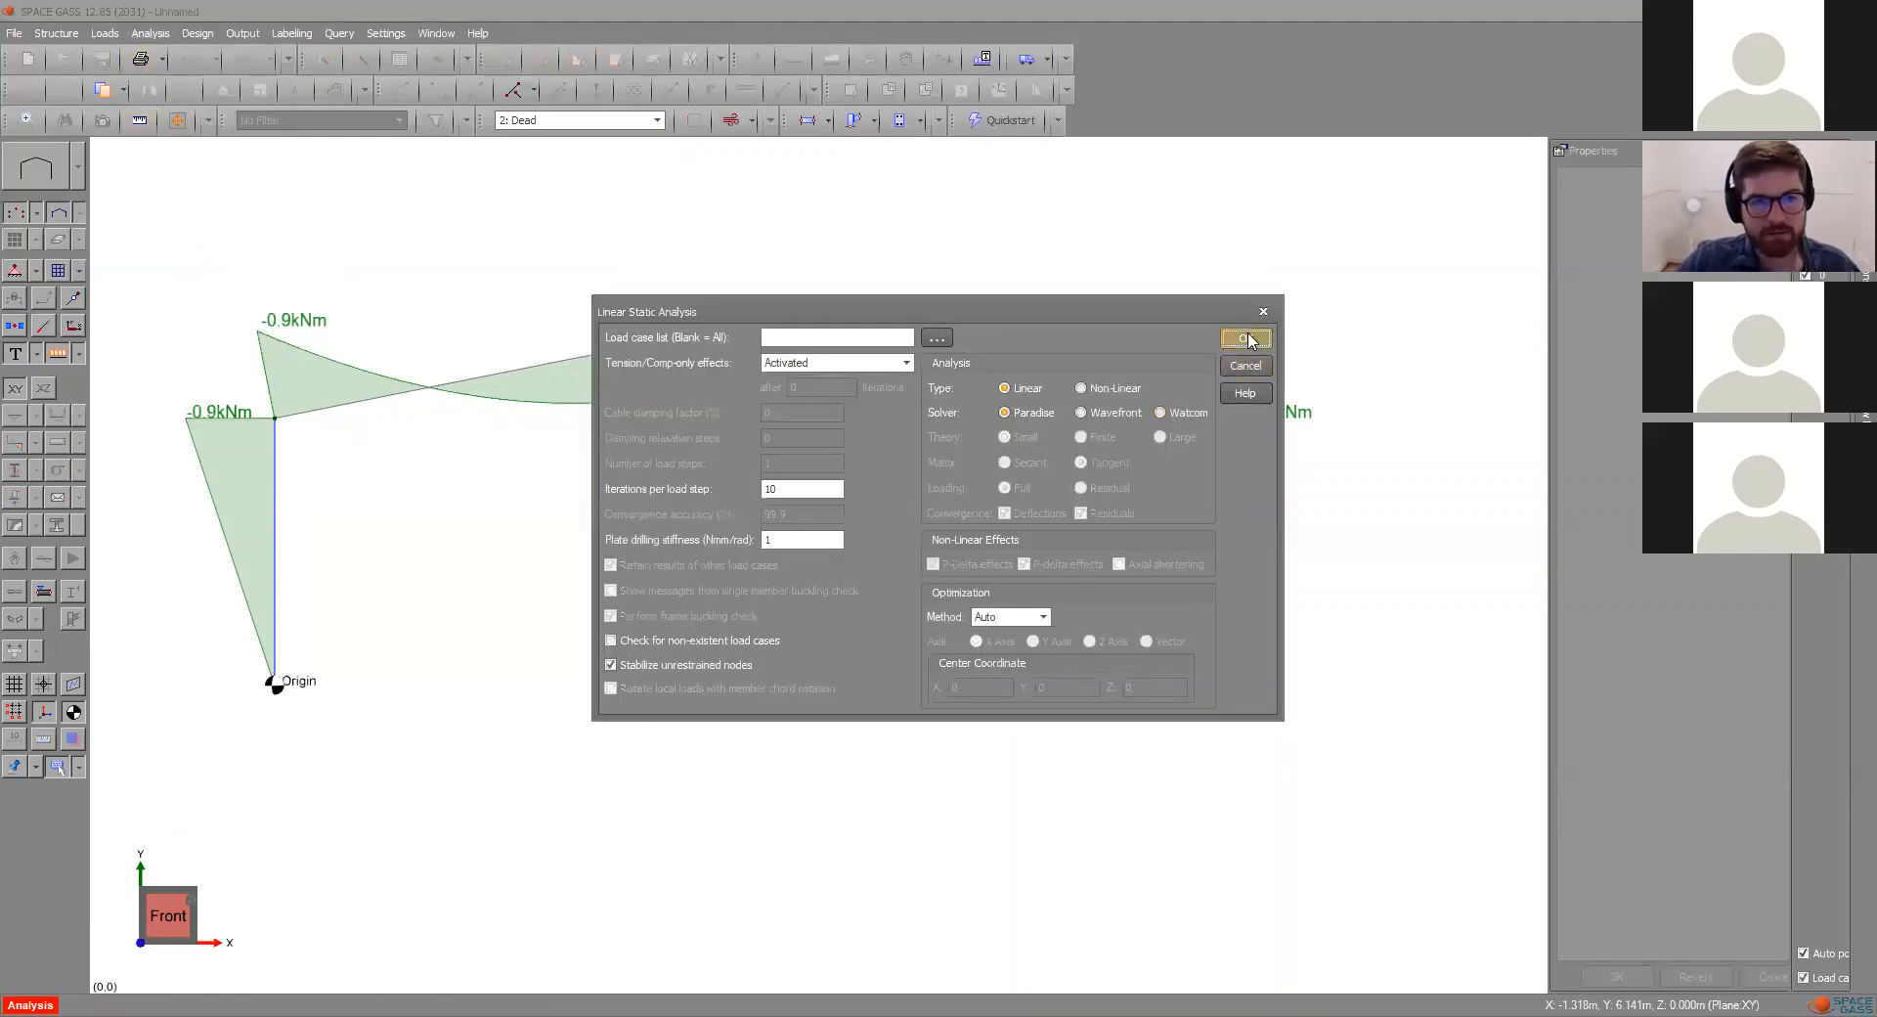
left_click(1246, 339)
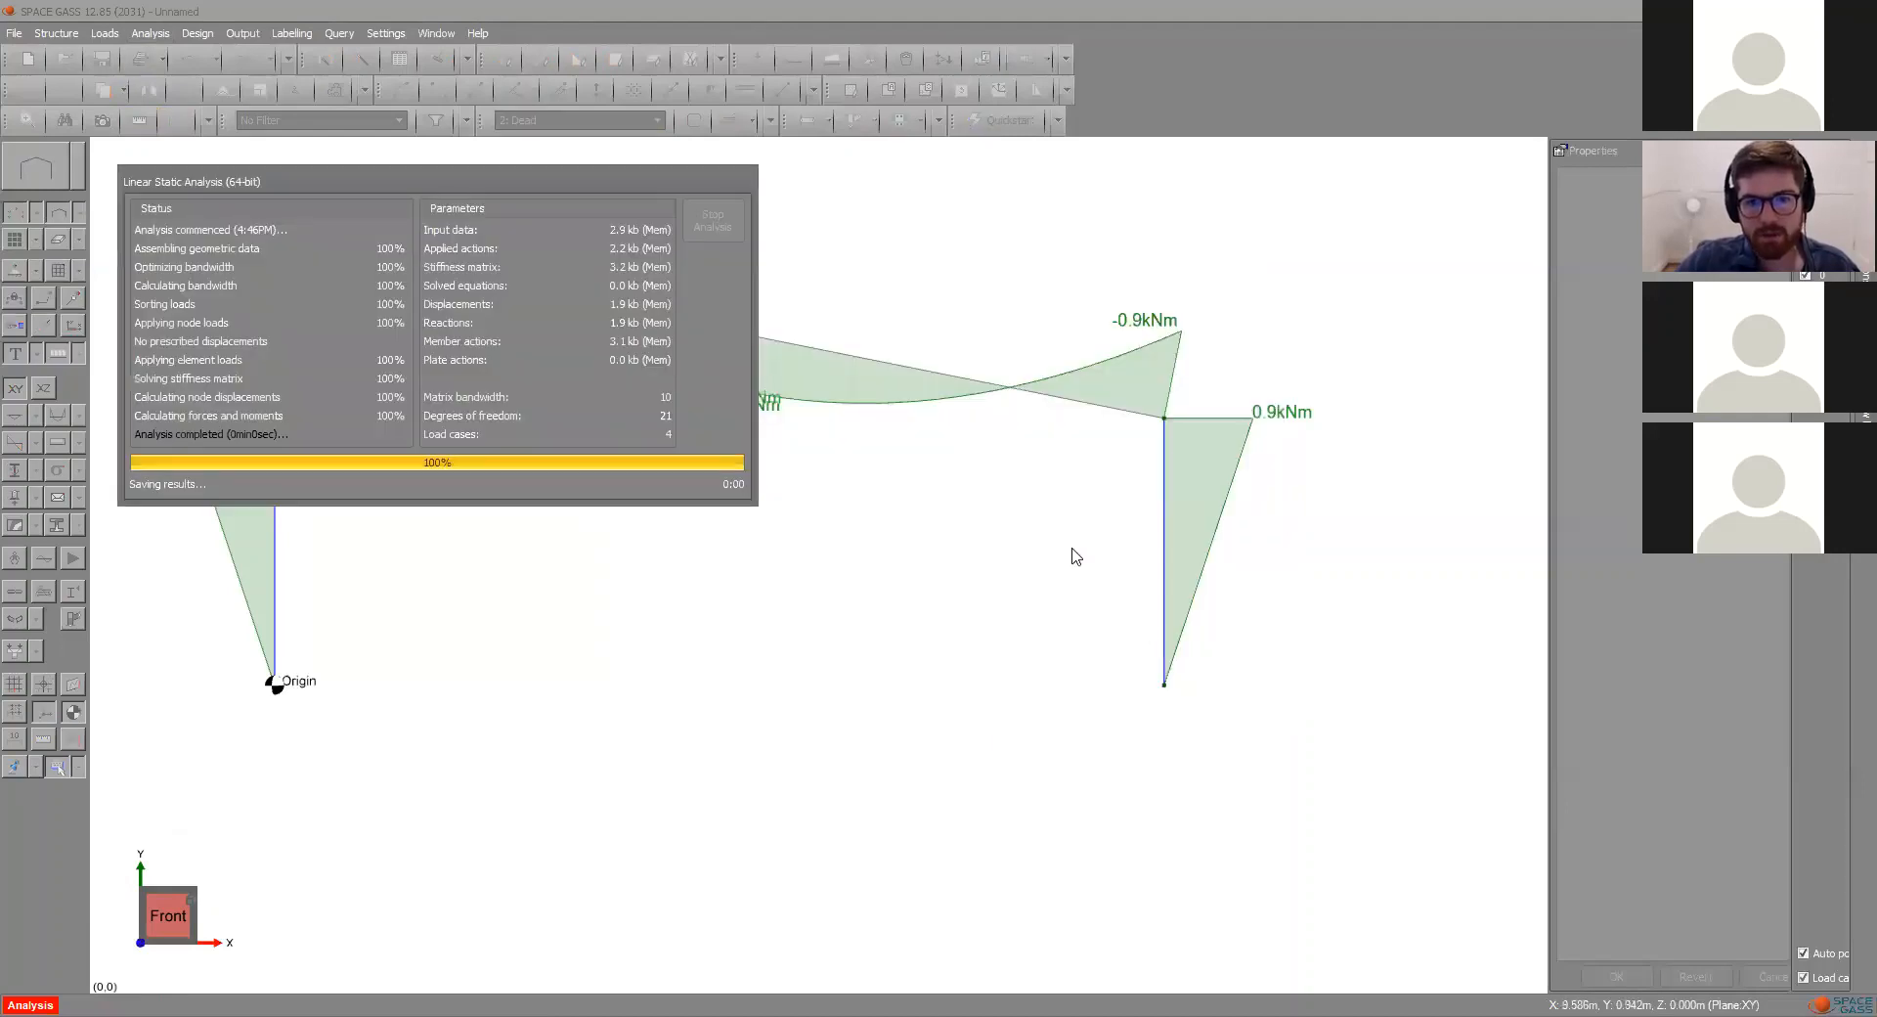
- Display the 1.2G + 1.5Q combination case and scale its bending moment diagrams to fit
left_click(636, 120)
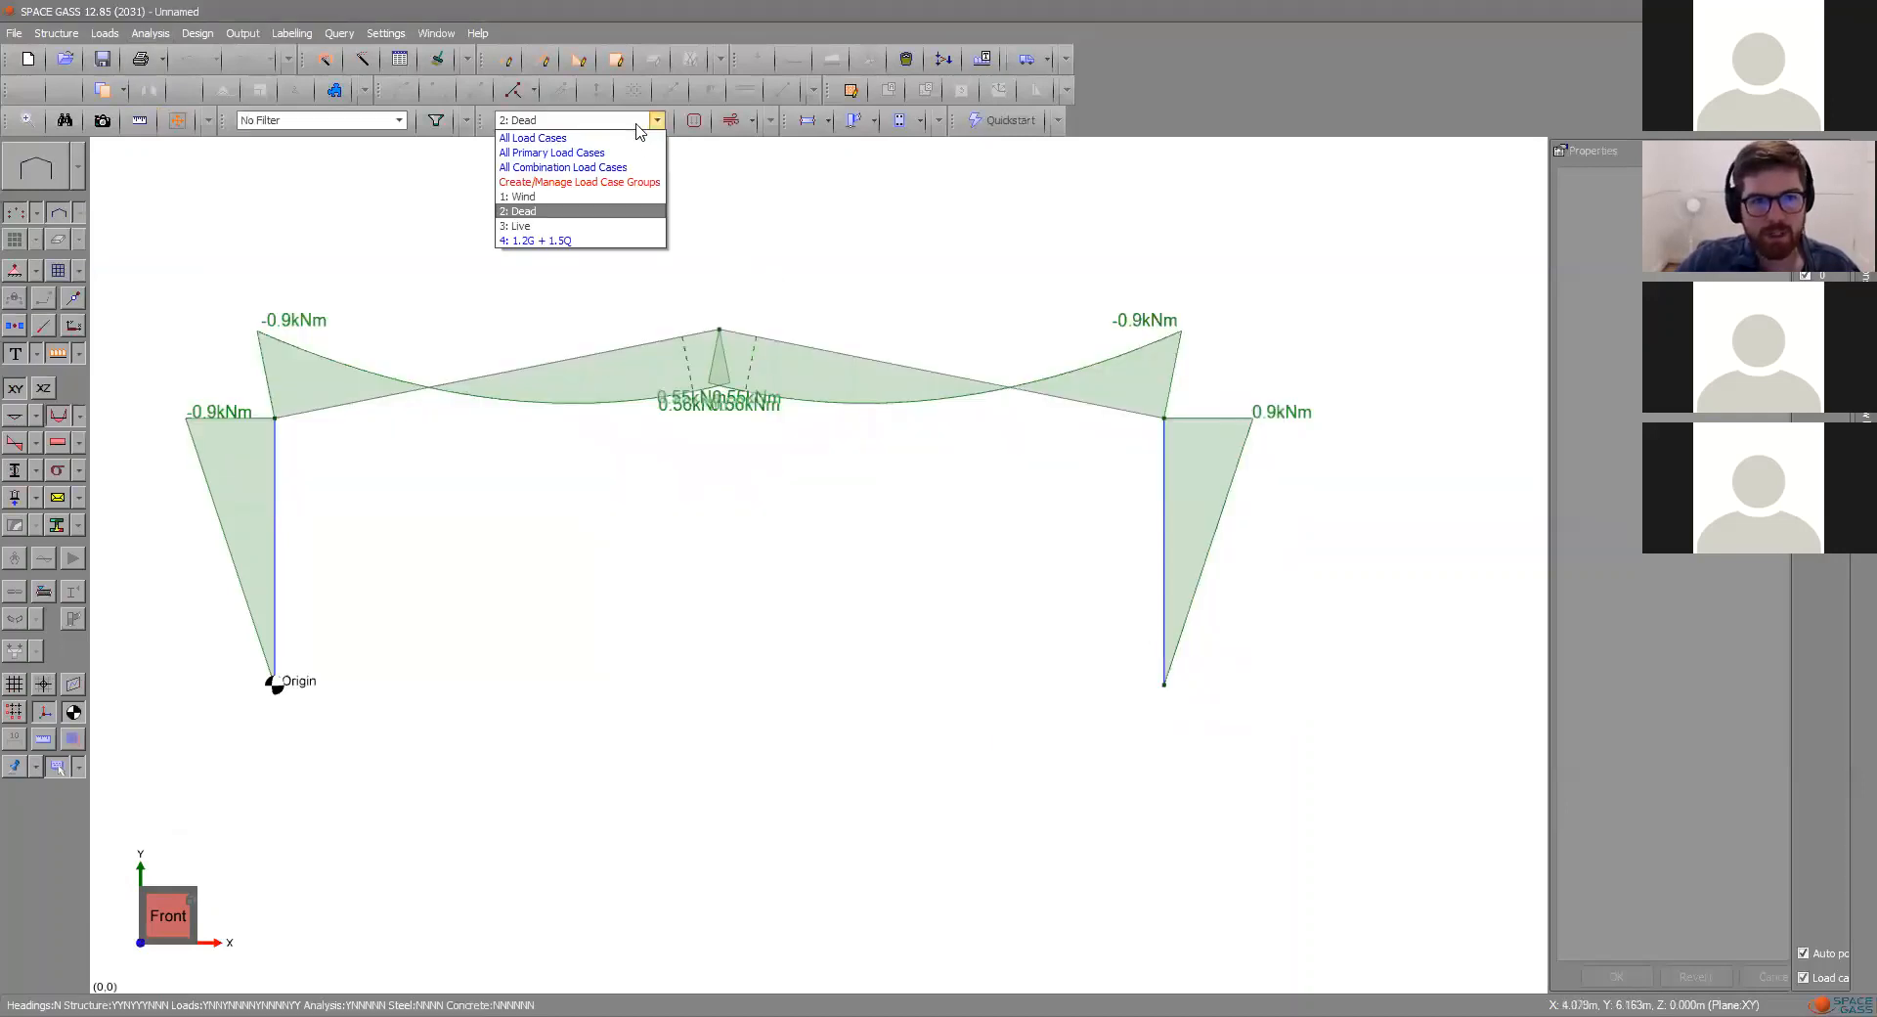
left_click(591, 244)
scroll(709, 469, "down", 3)
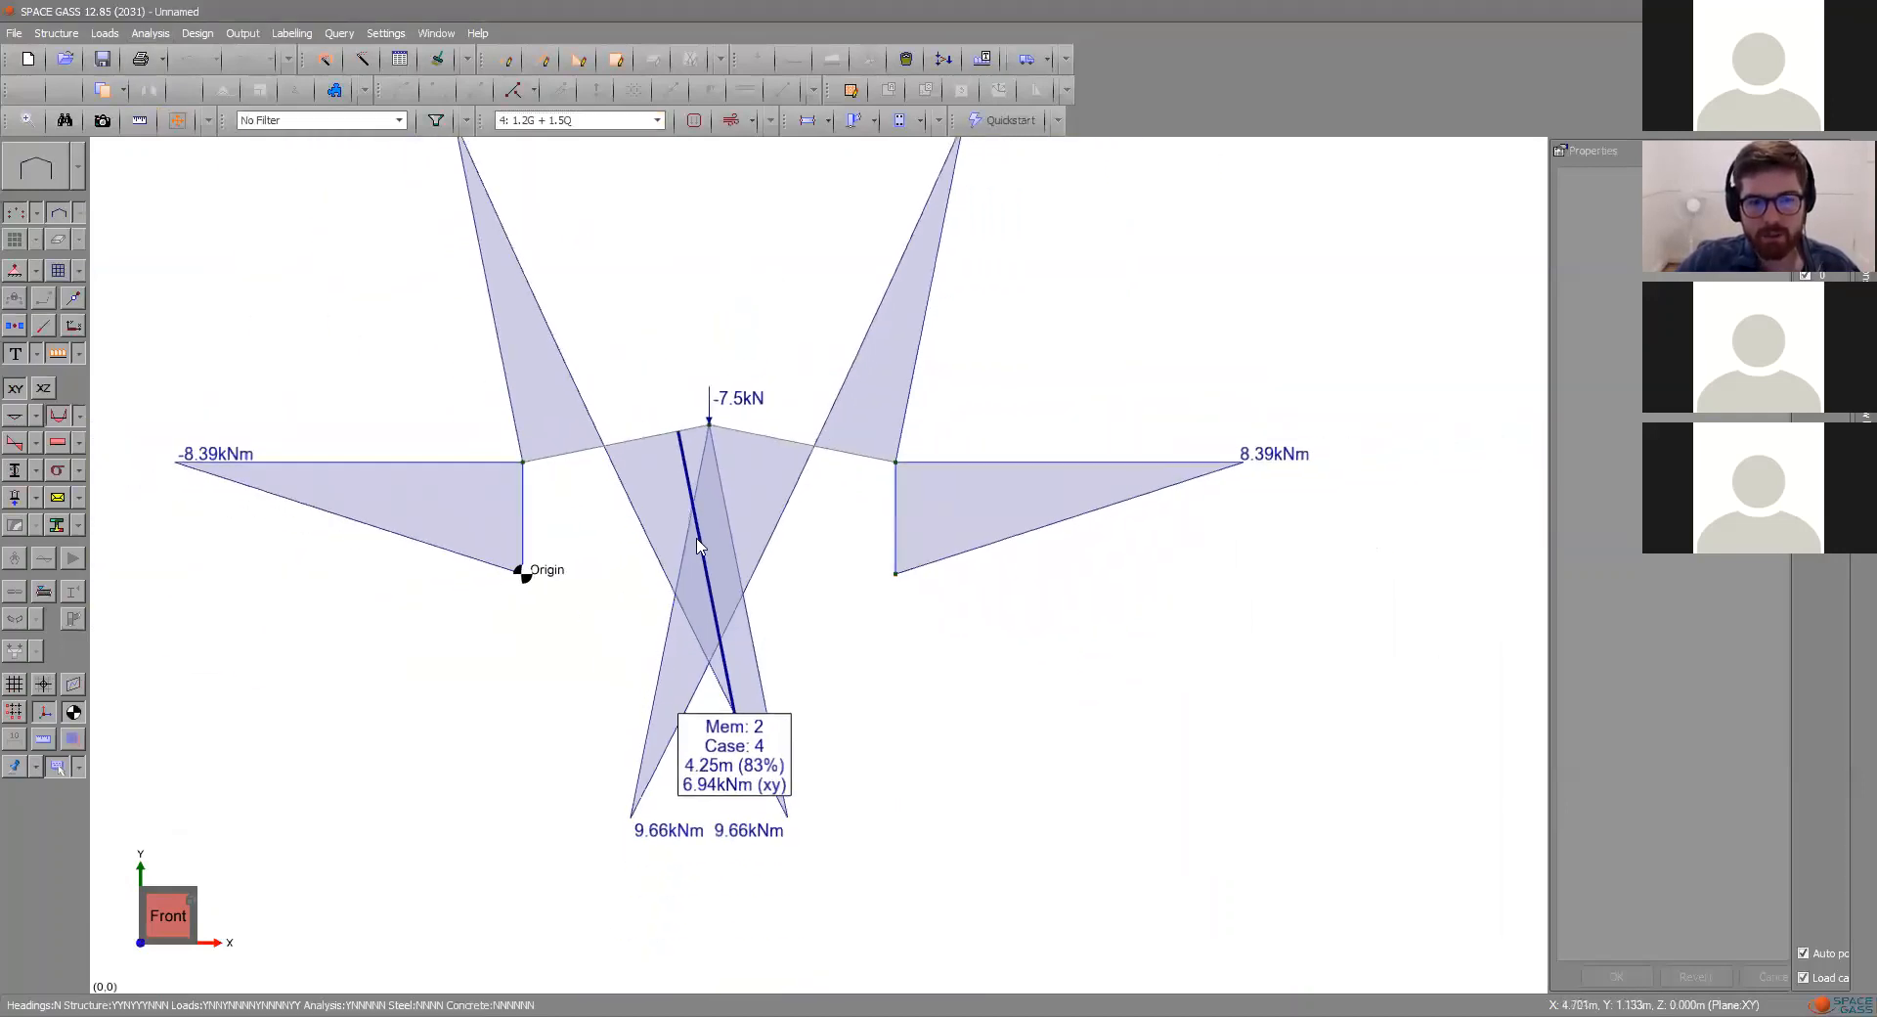
scroll(723, 509, "up", 1)
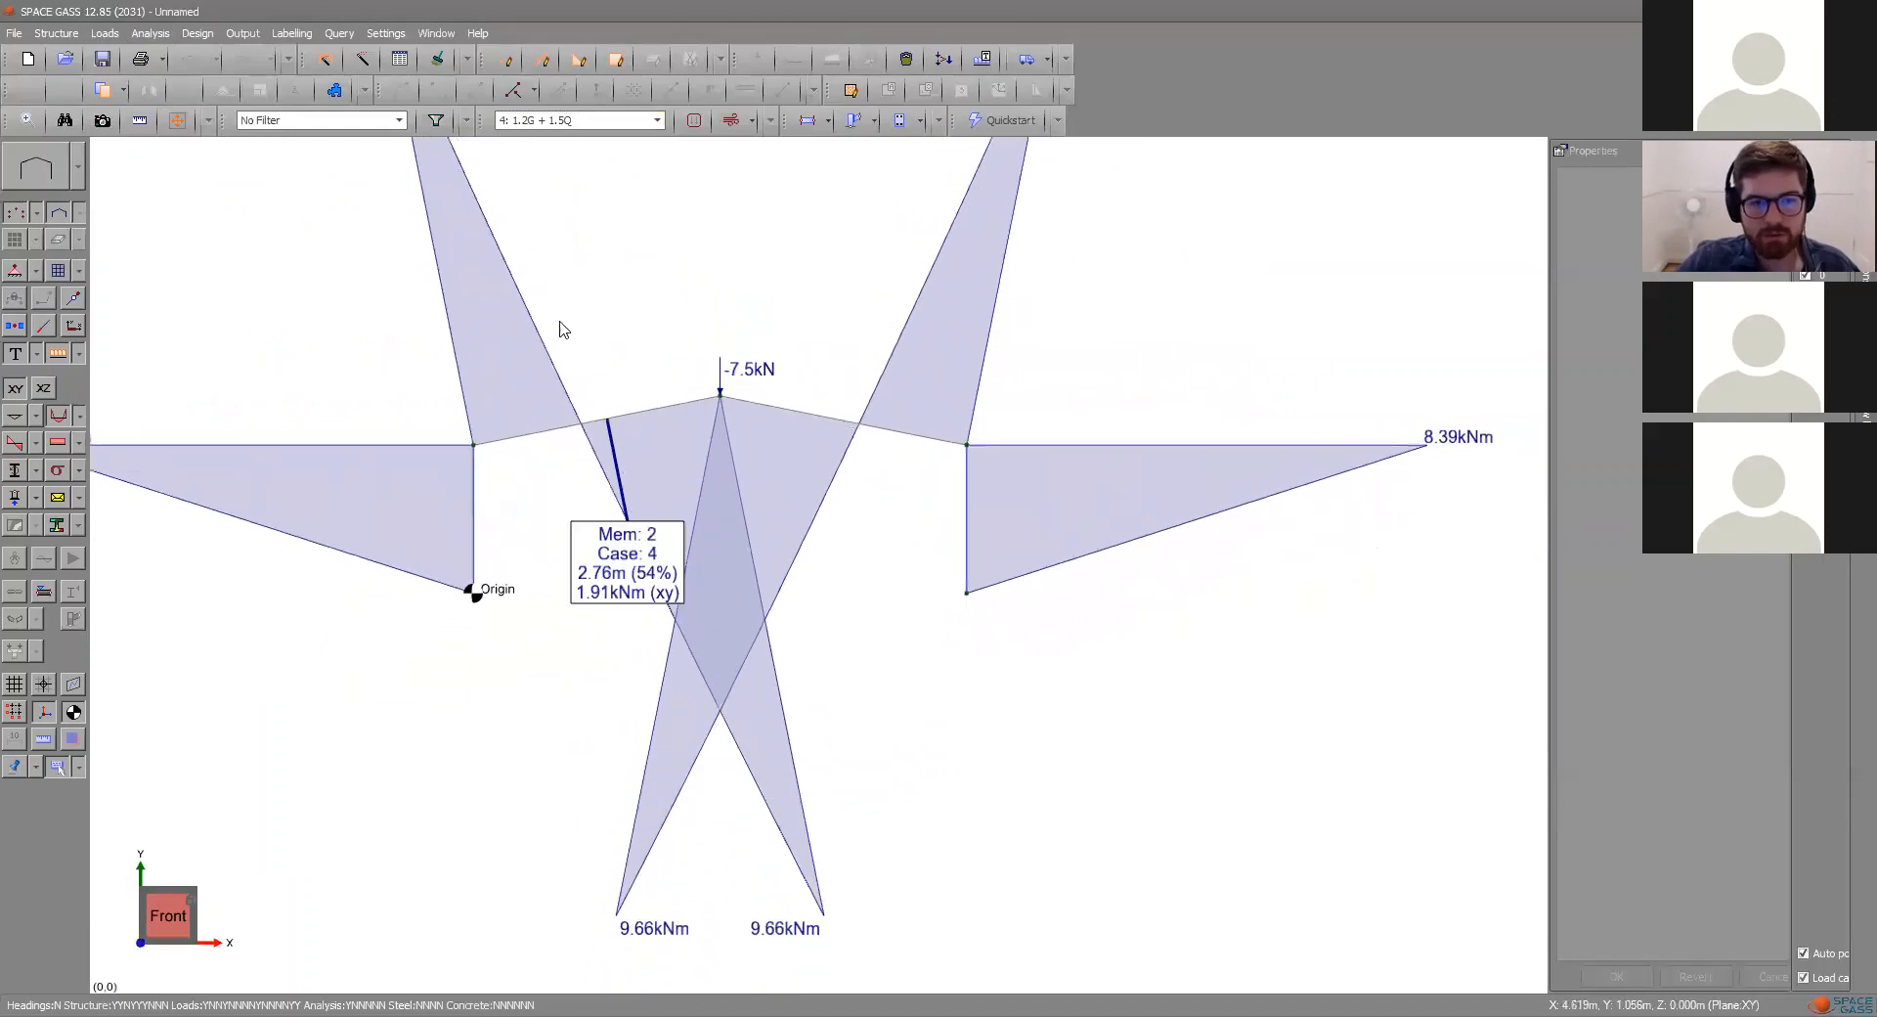
left_click(140, 120)
left_click(977, 419)
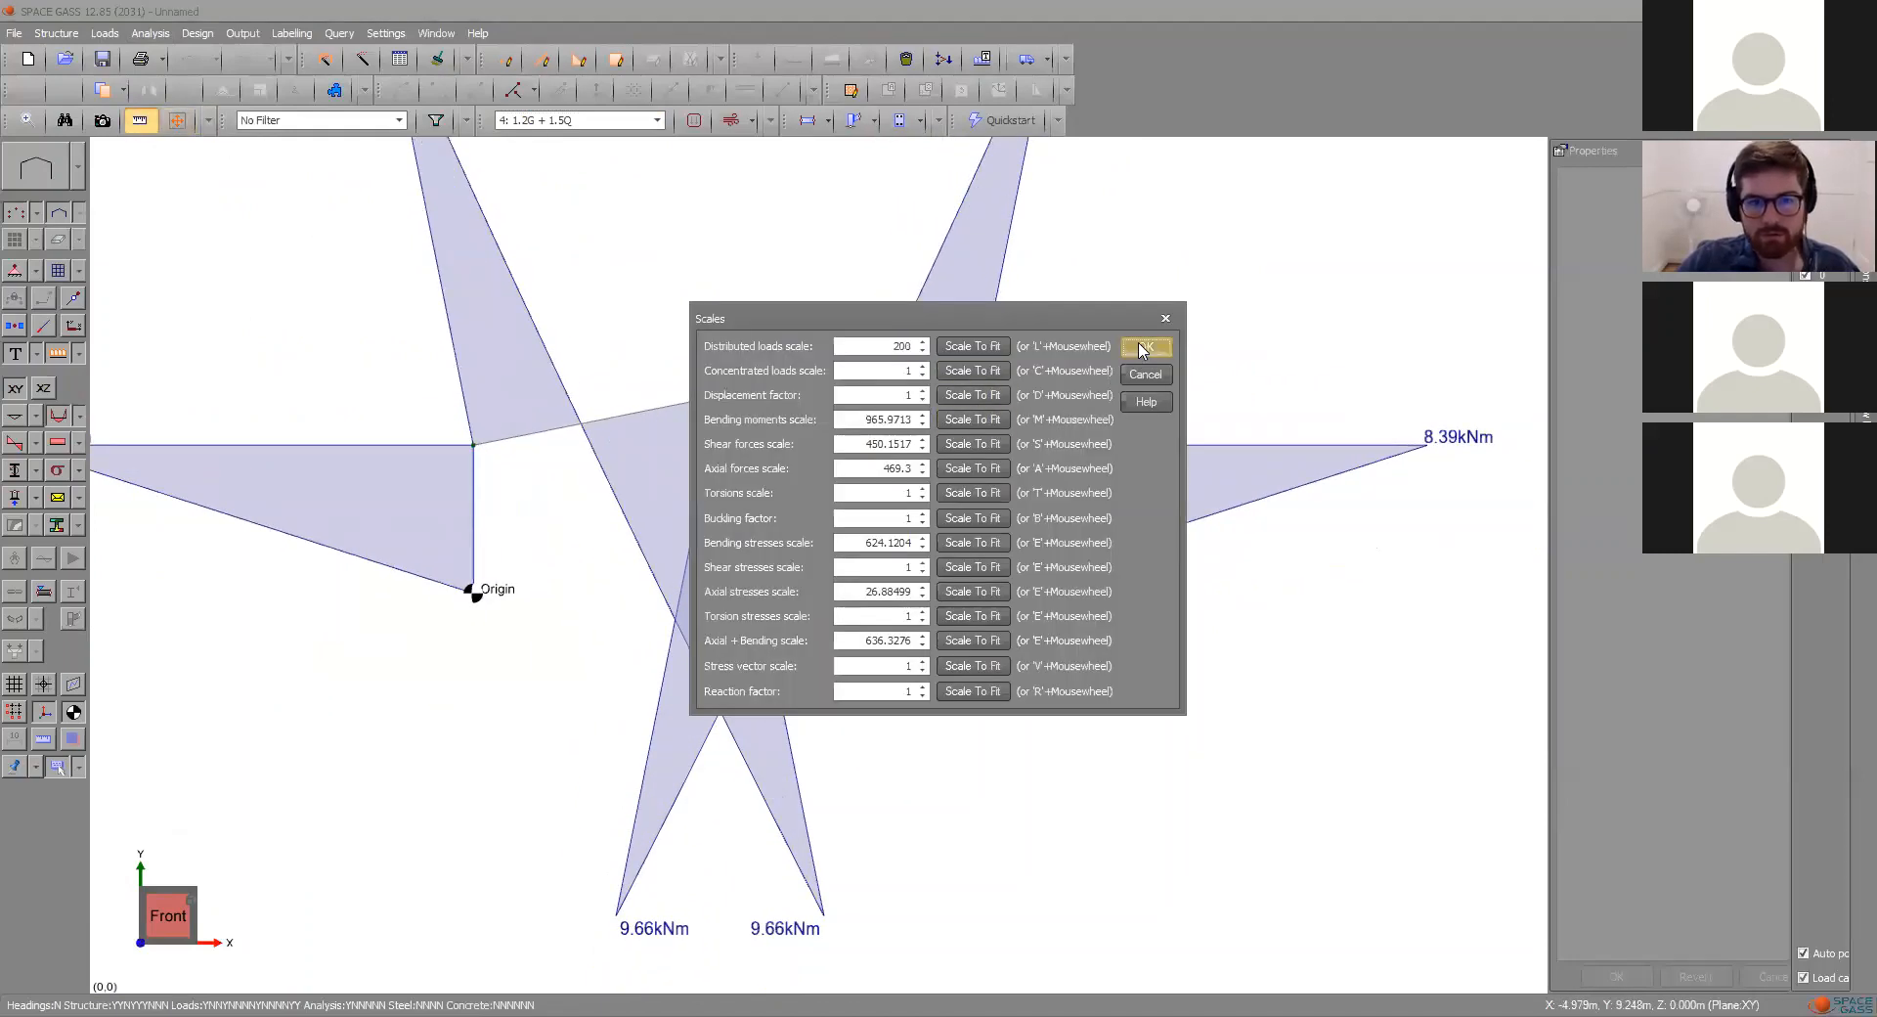
left_click(1145, 346)
scroll(655, 479, "up", 1)
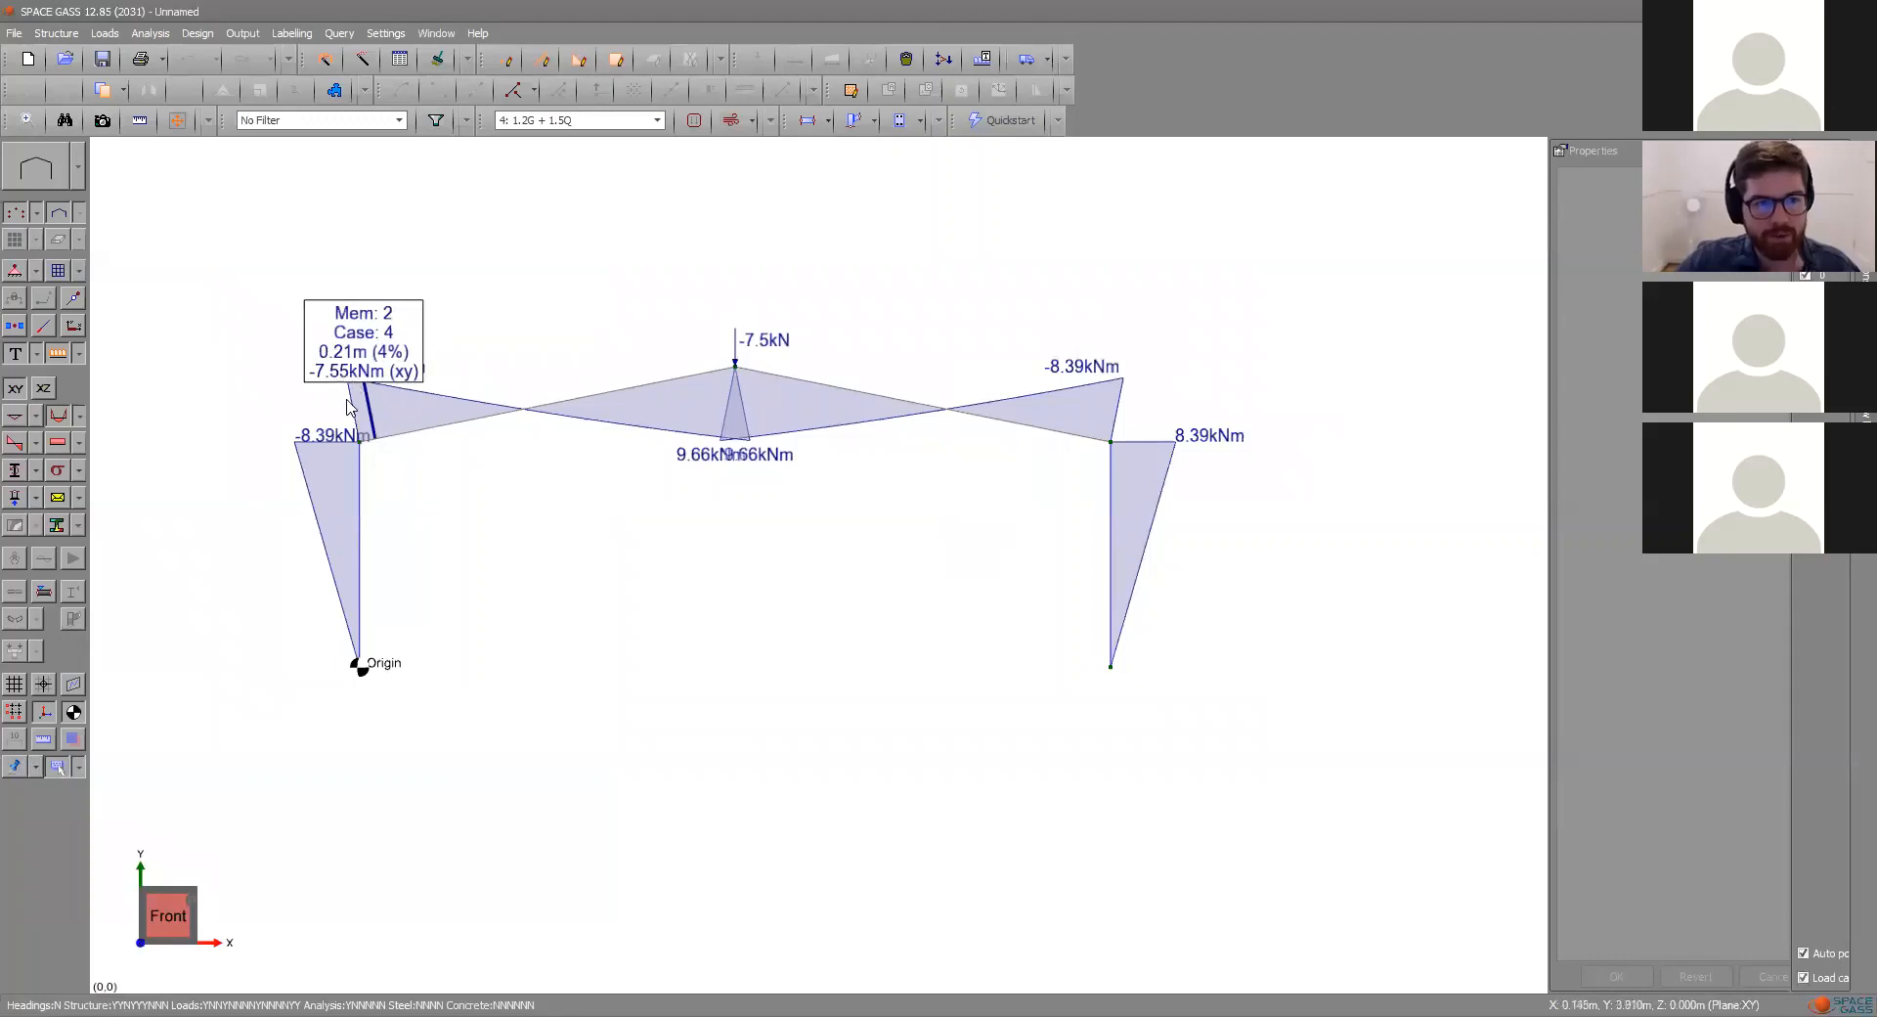
- Run a non-linear static analysis for all load cases with the Paradise solver, small displacement theory and both P-delta effects
left_click(132, 34)
left_click(196, 77)
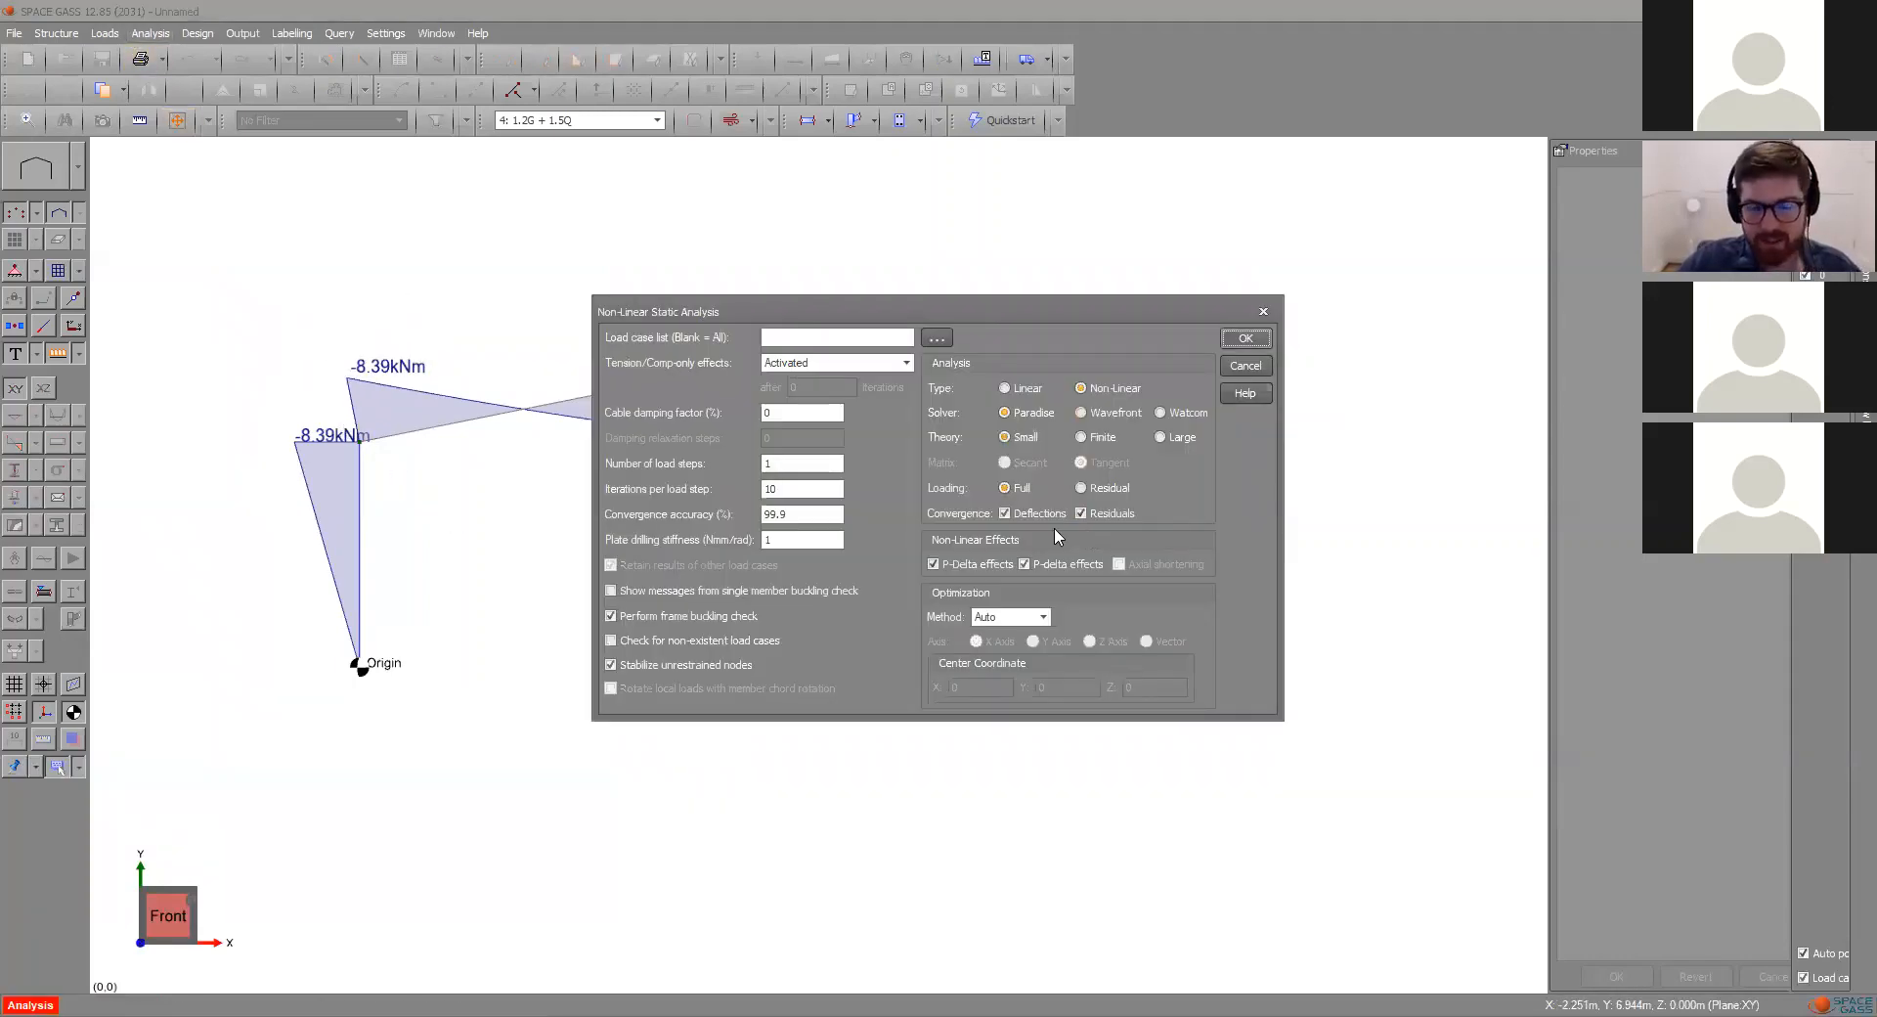
left_click(1243, 338)
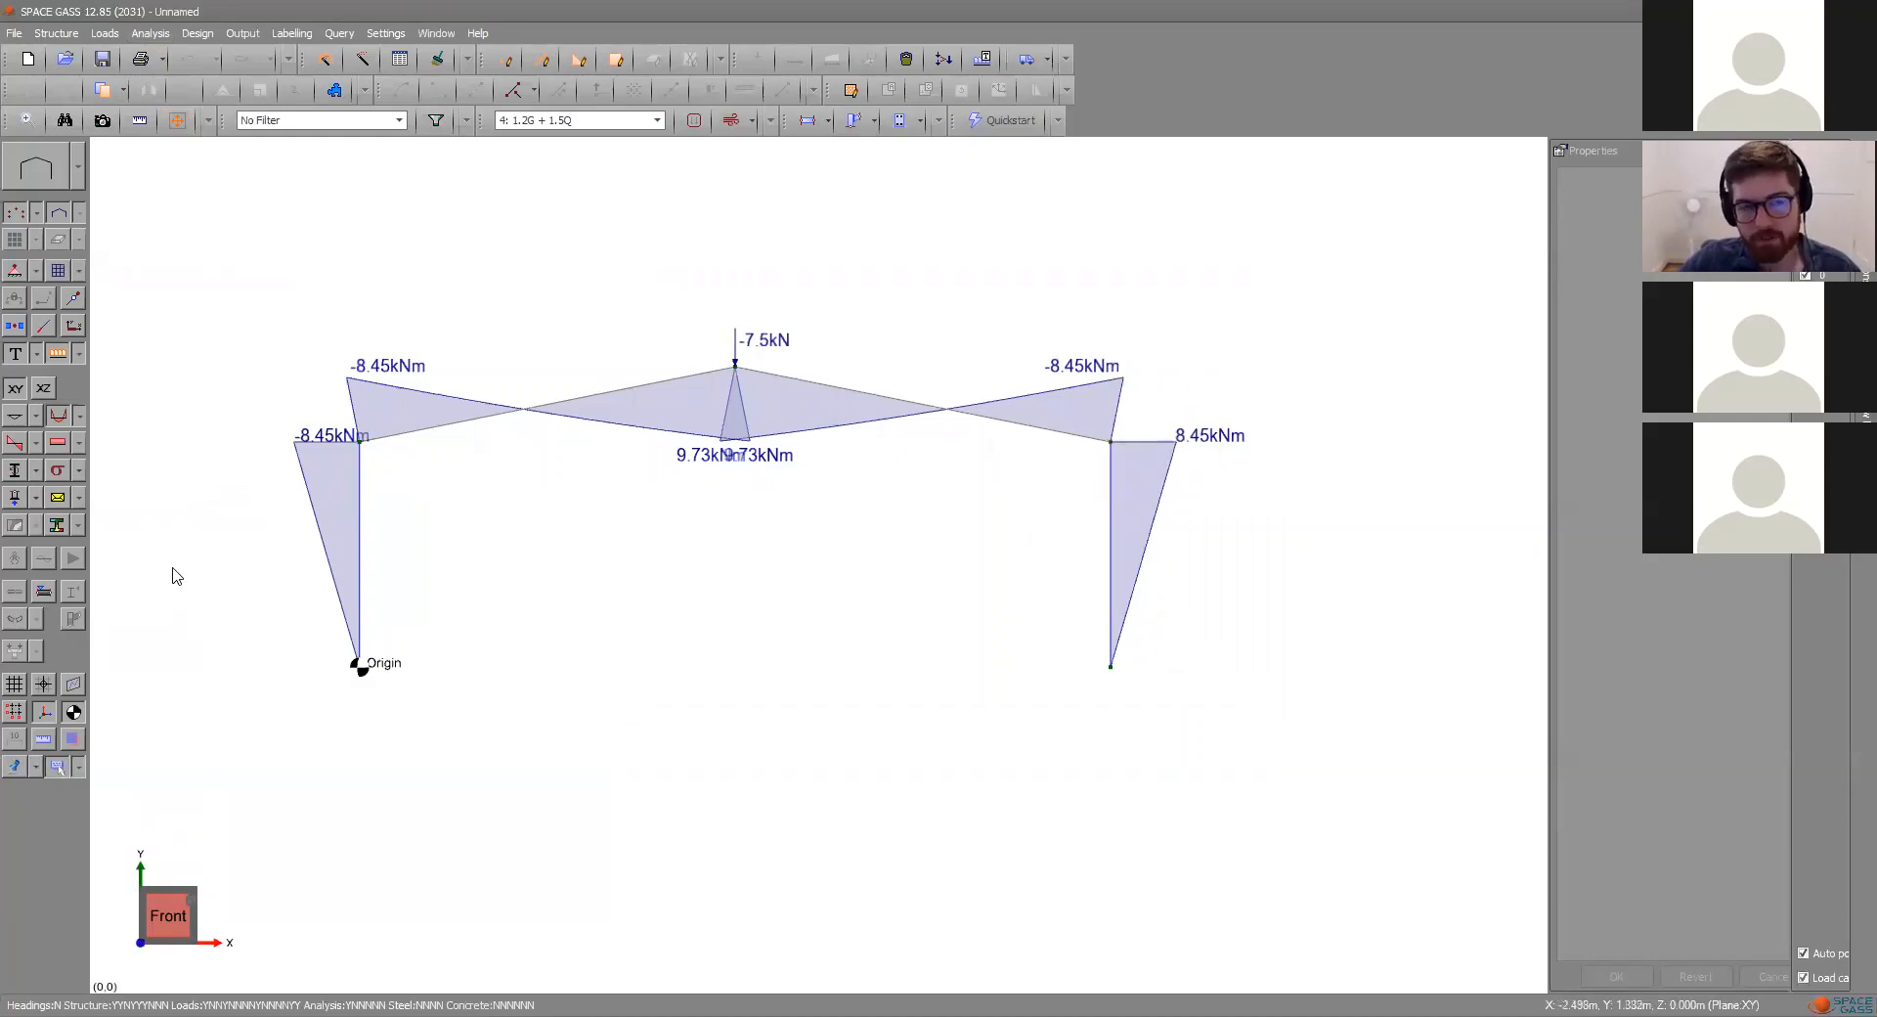
- Rerun the static analysis as linear for all load cases, keeping the Paradise solver
mouse_move(321, 569)
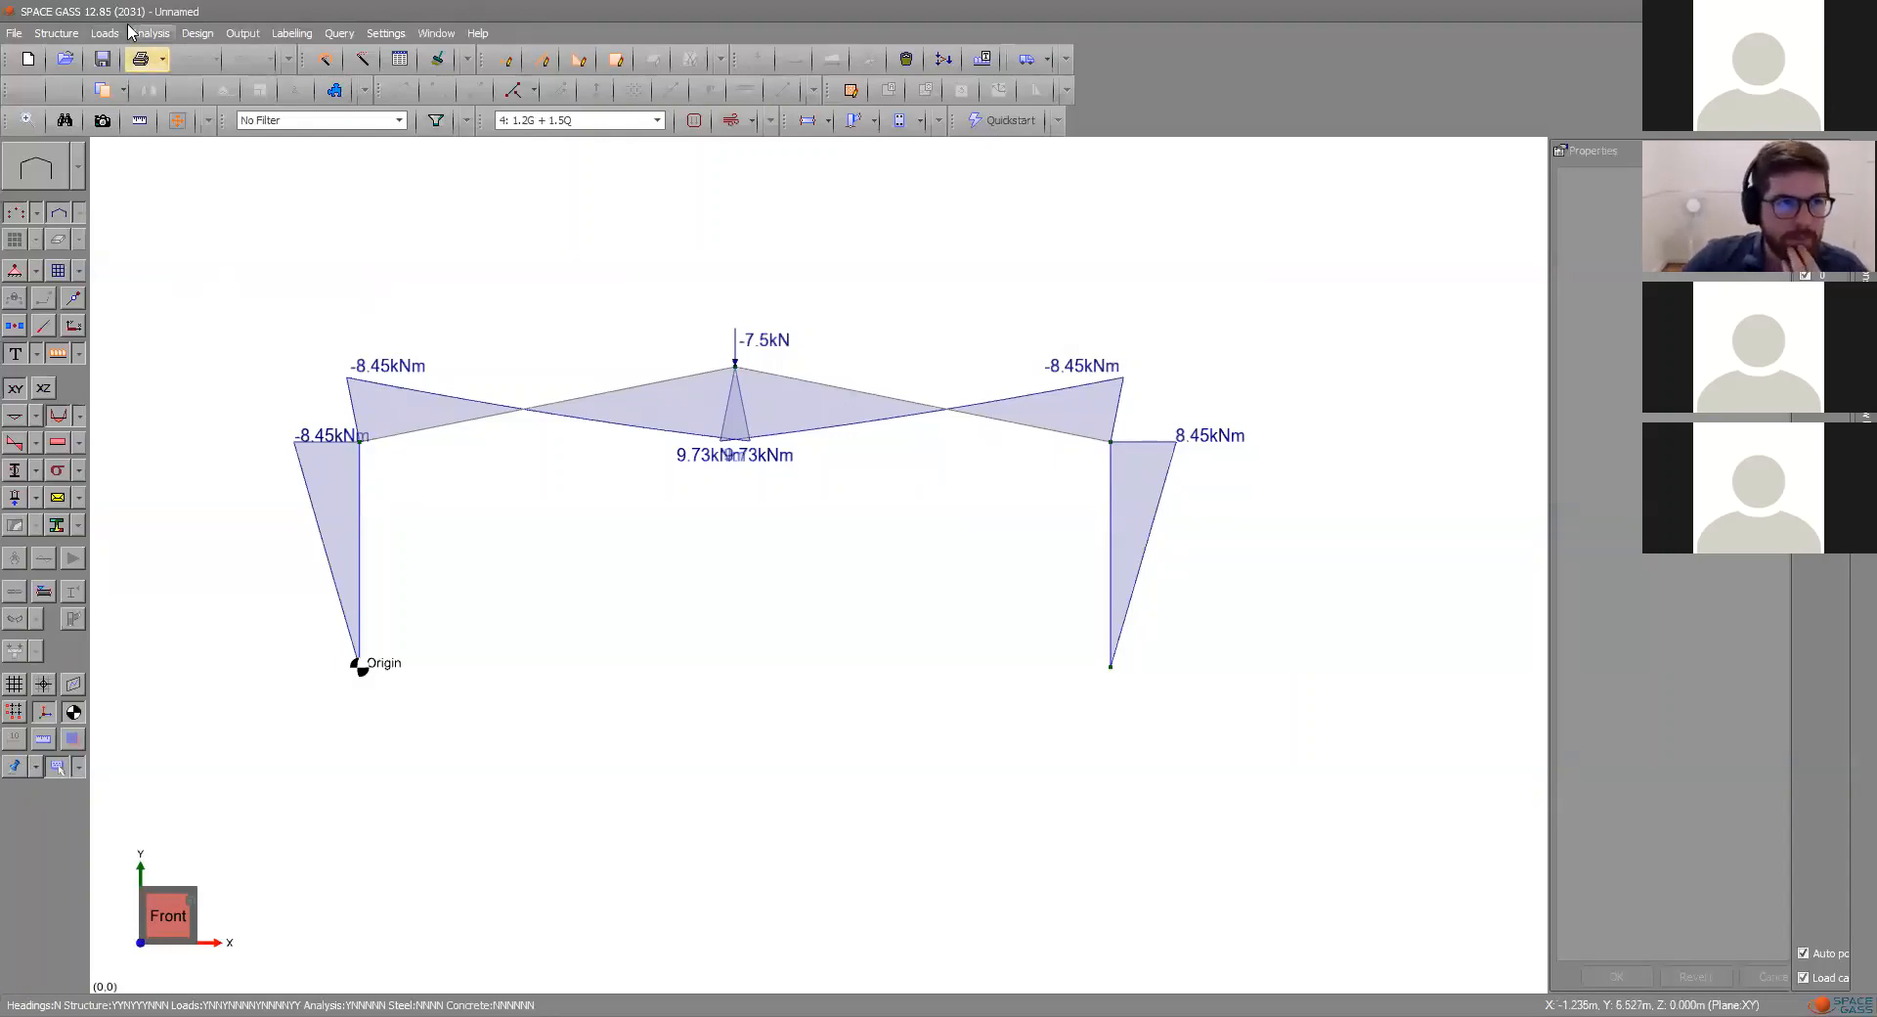
left_click(157, 57)
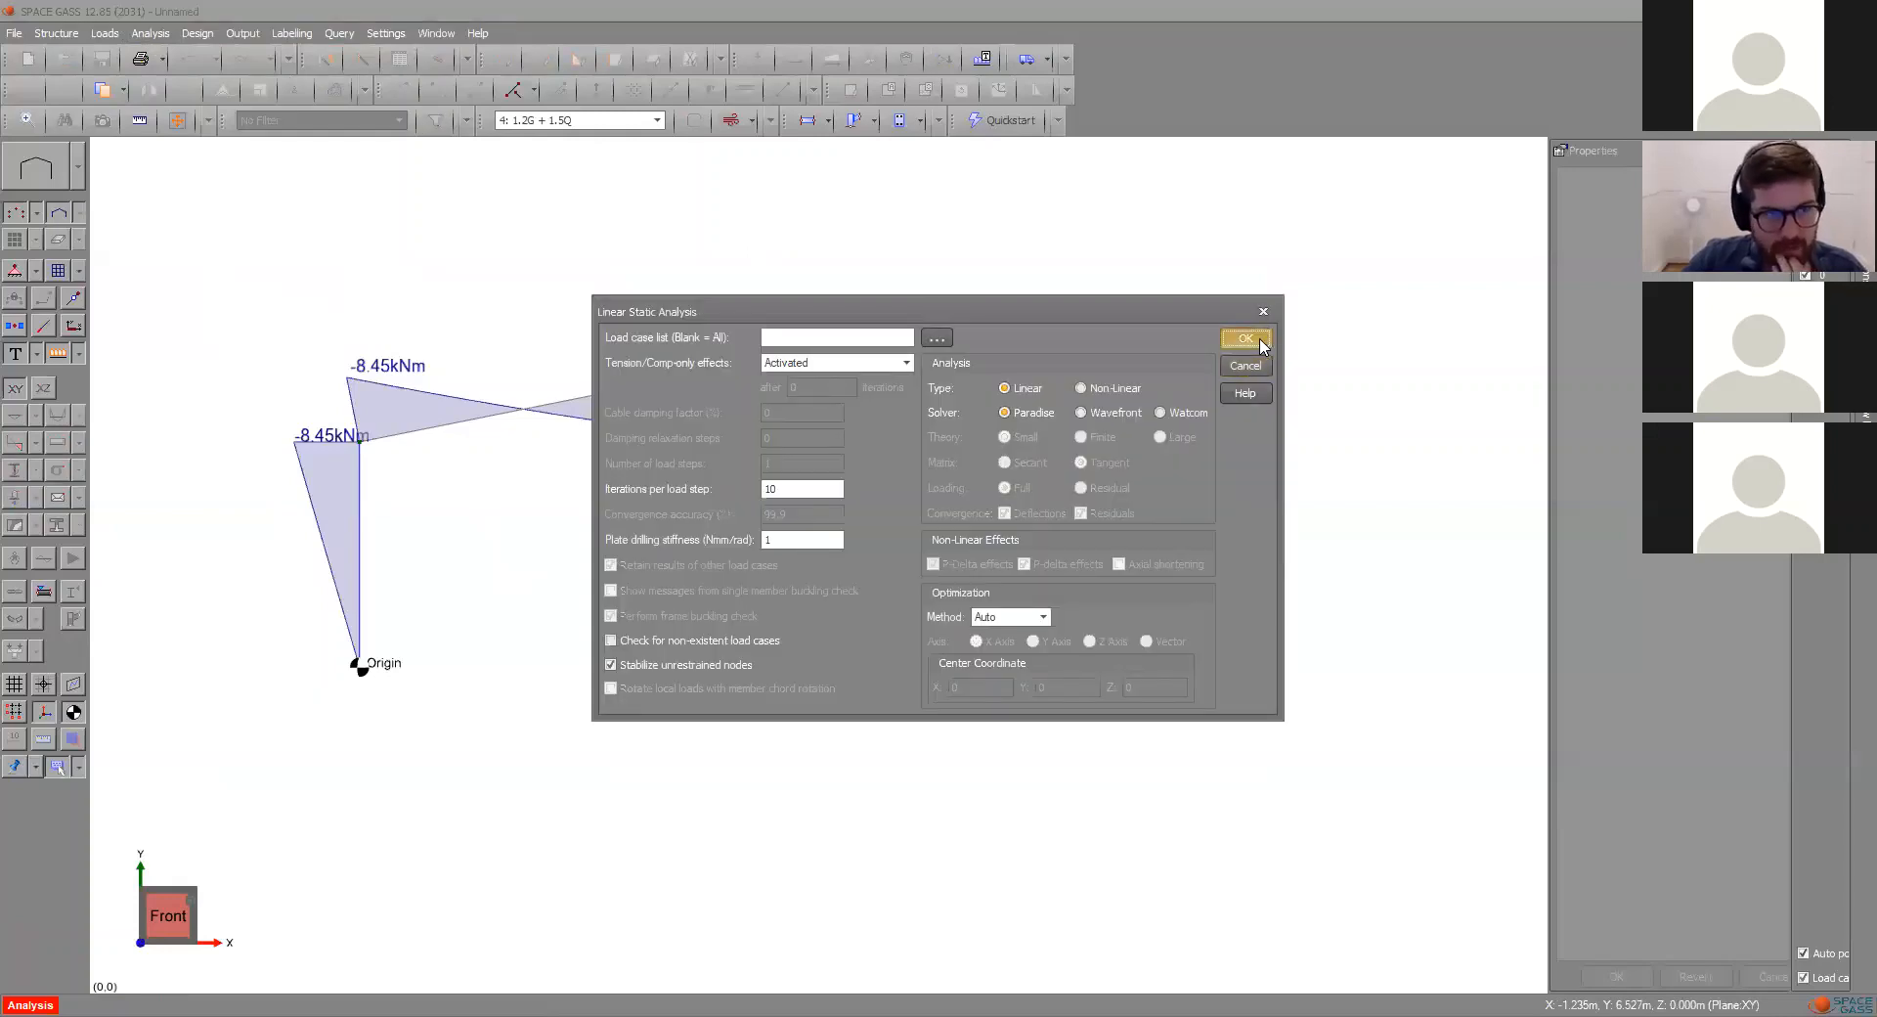
left_click(1260, 342)
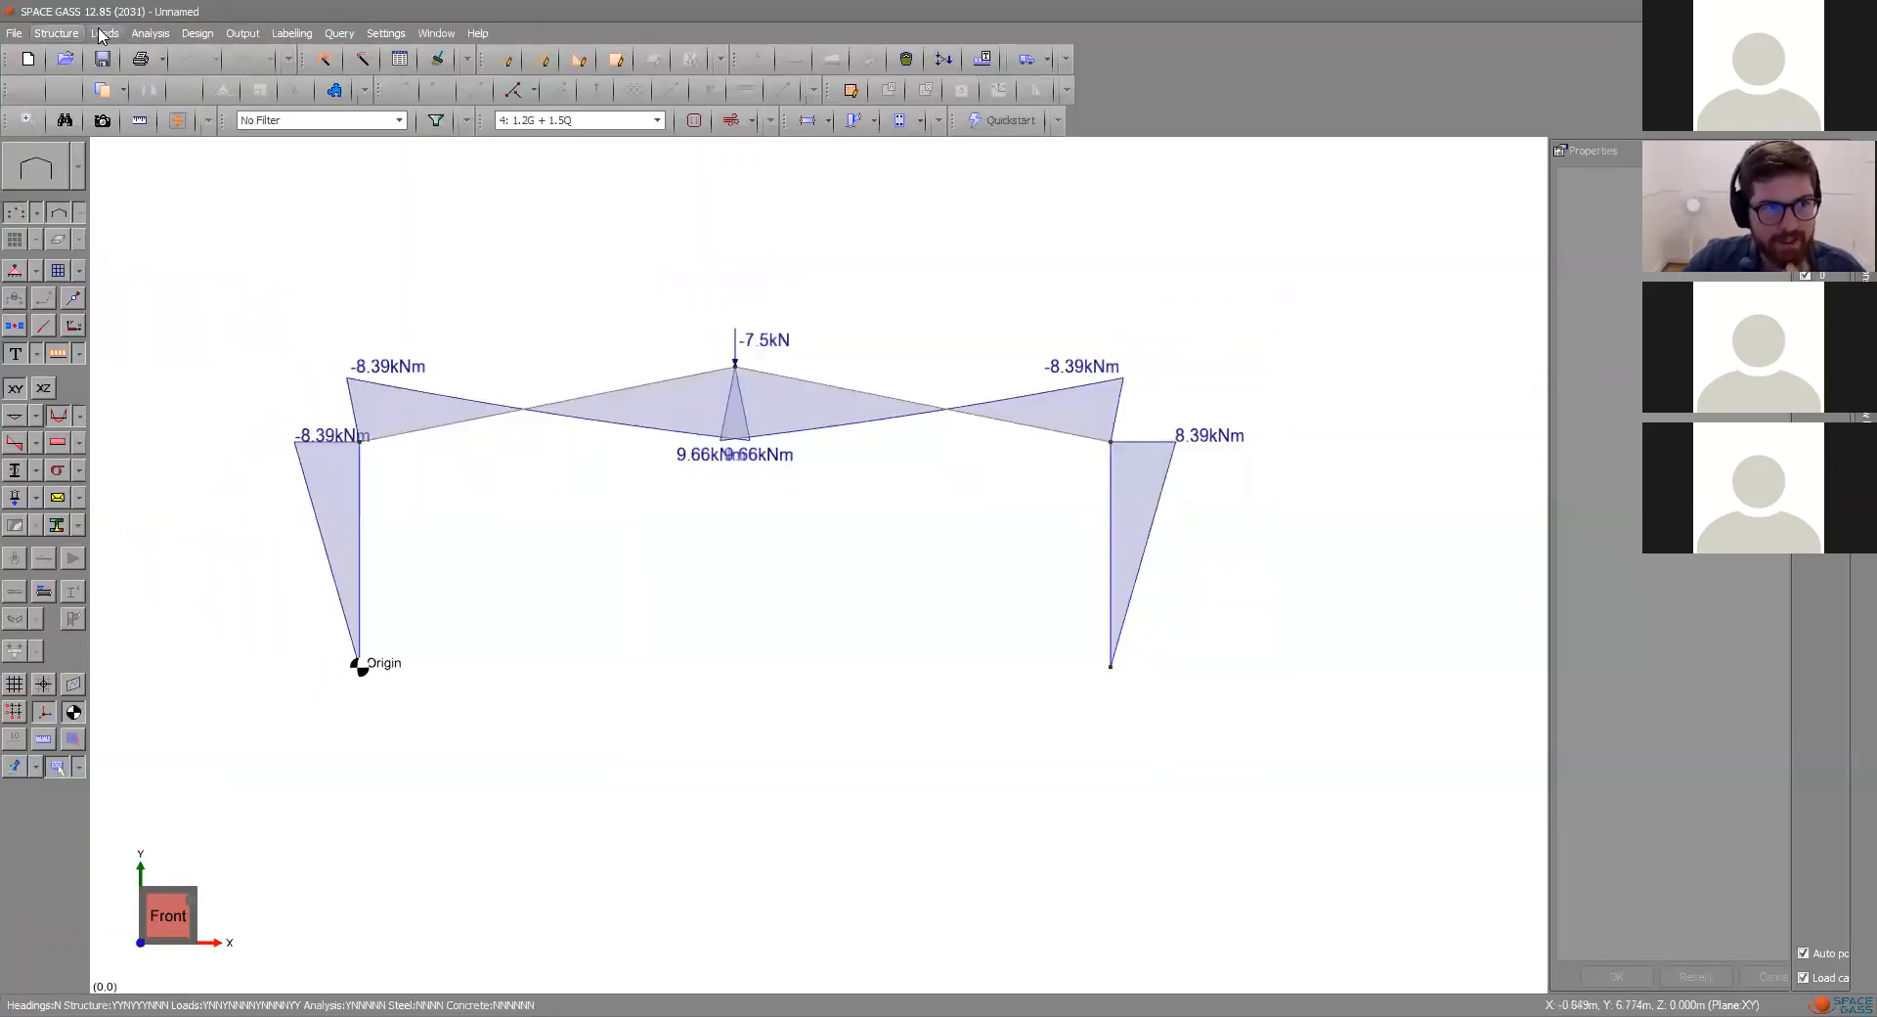
left_click(151, 33)
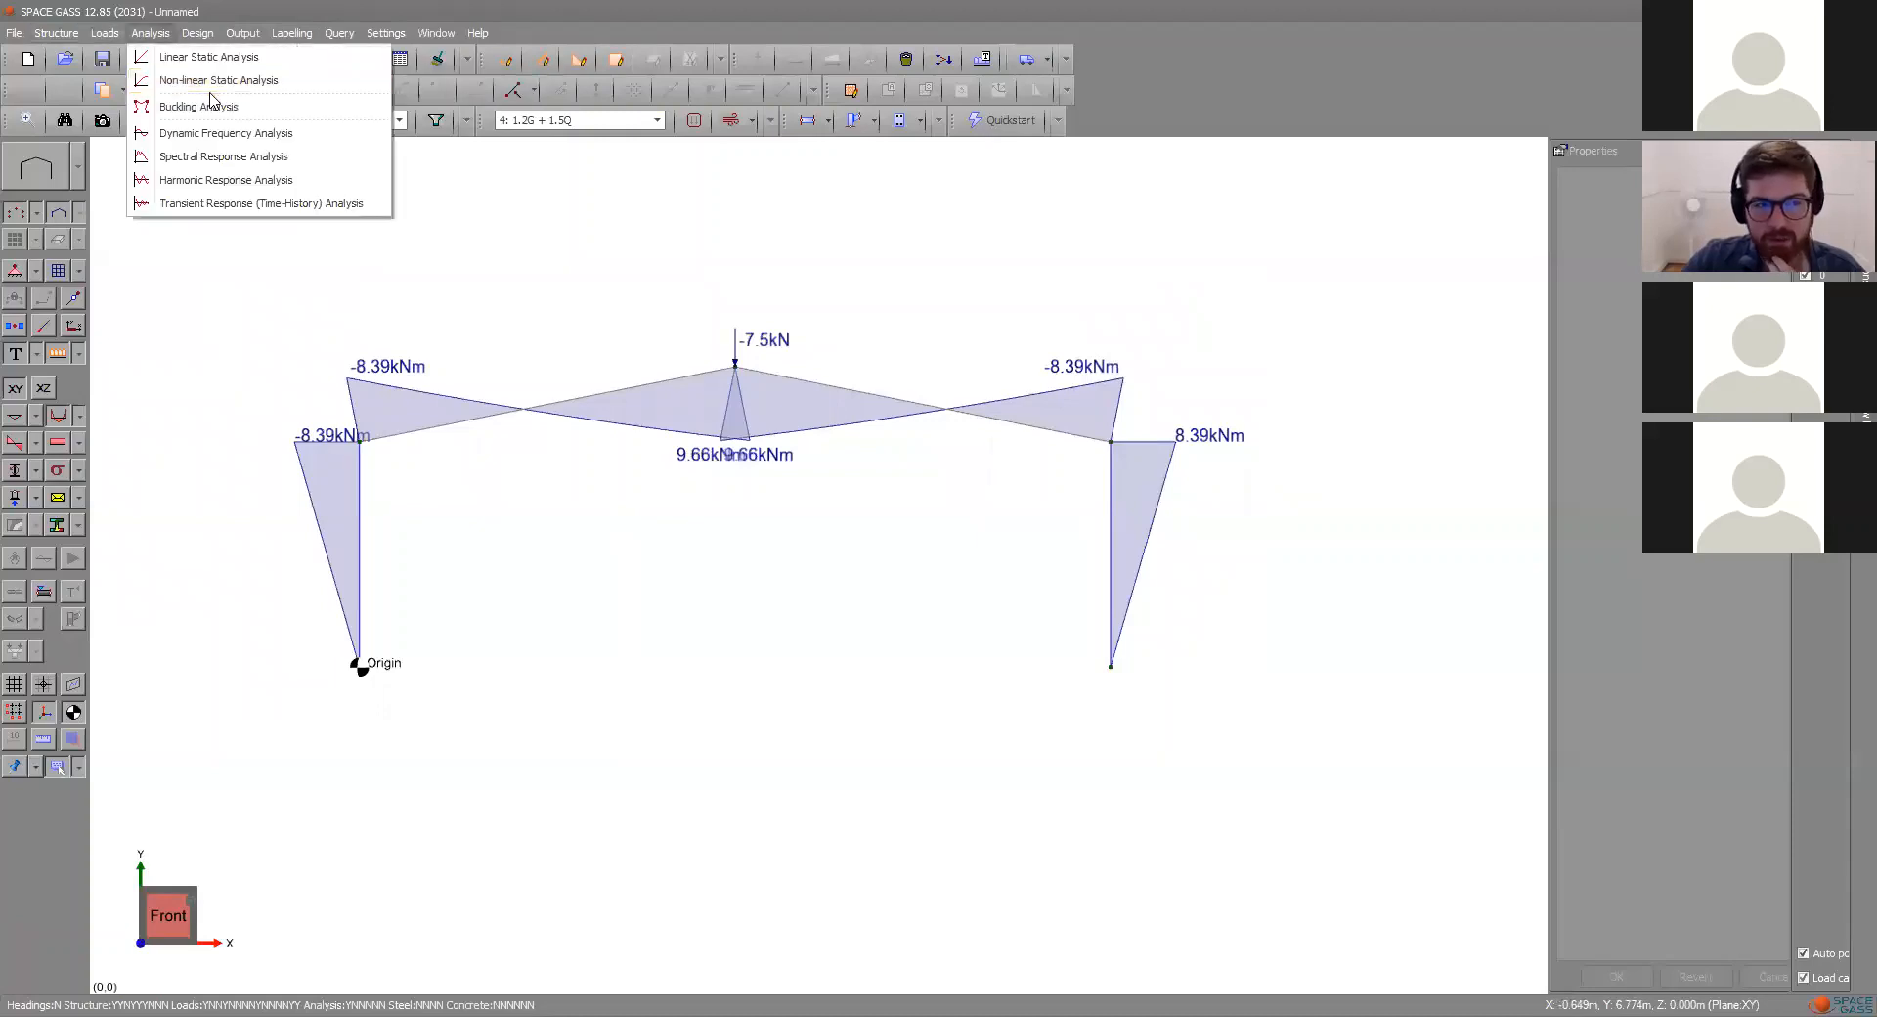
left_click(565, 340)
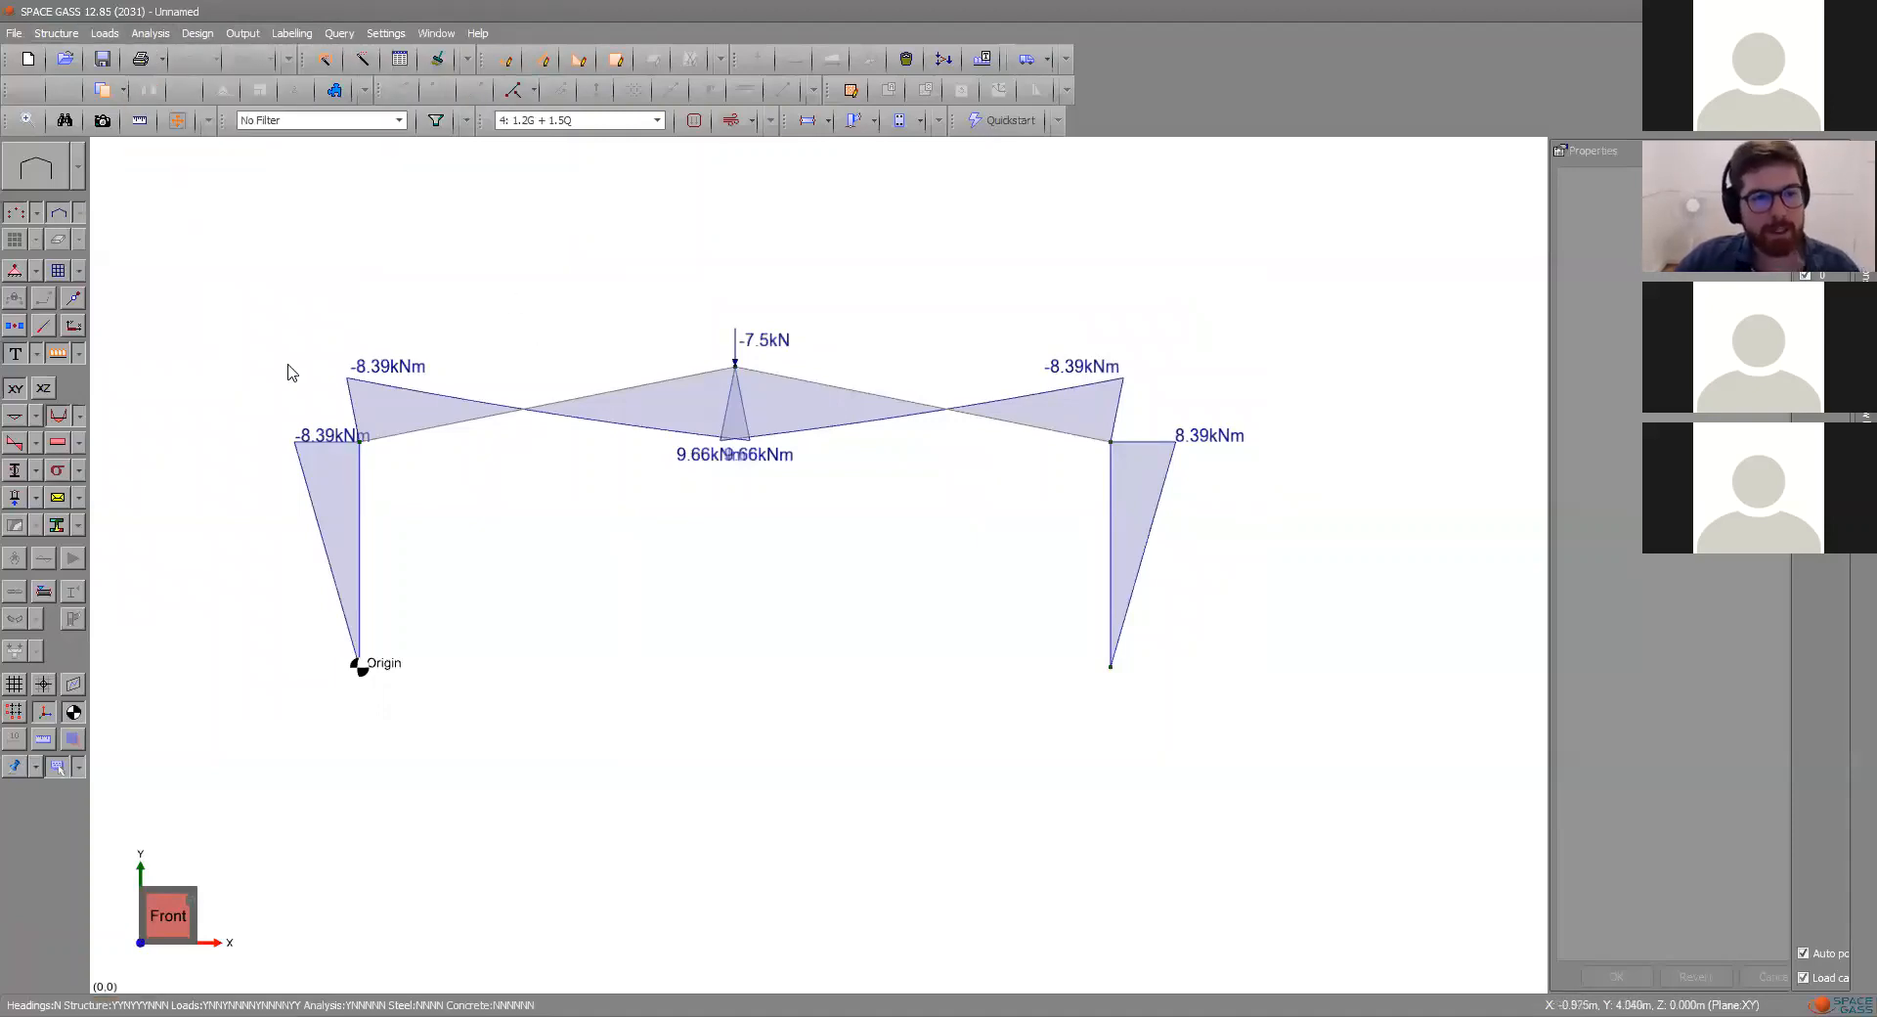
- Hide the bending moment diagrams to view the bare frame, and show them again
left_click(60, 417)
scroll(616, 410, "up", 2)
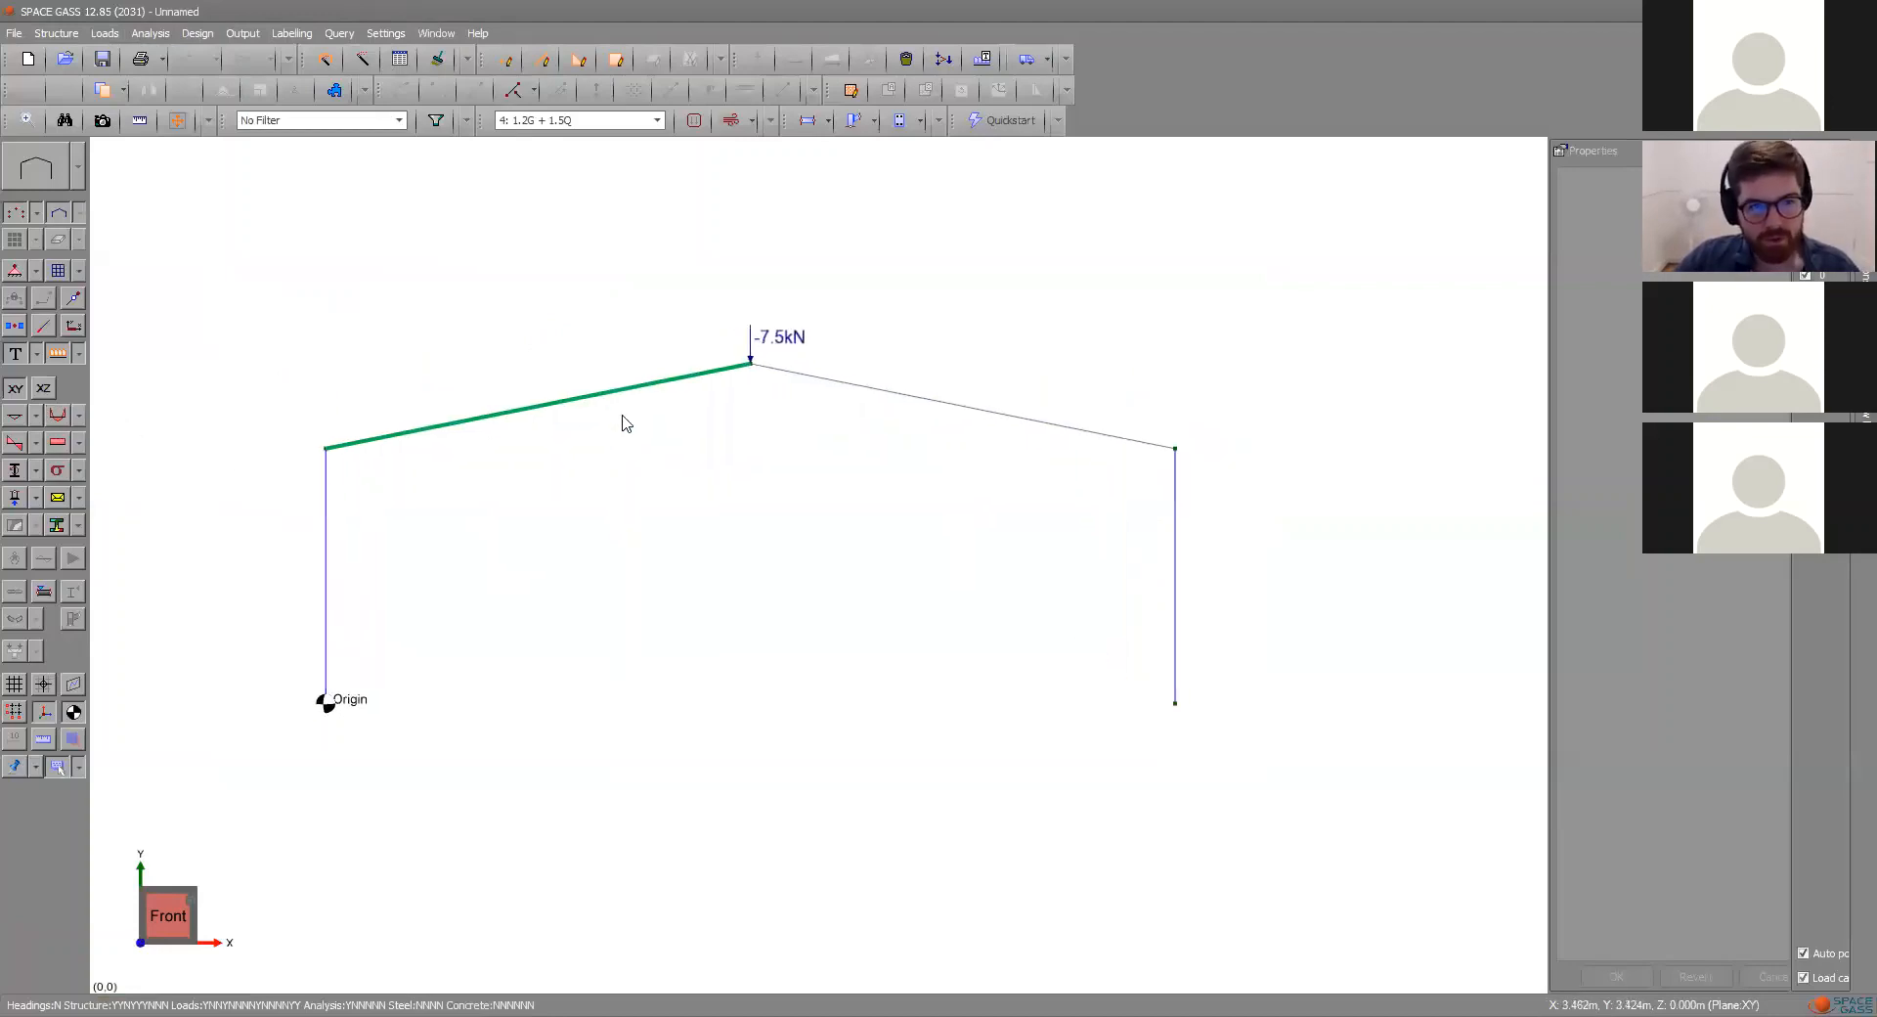
scroll(540, 373, "down", 1)
scroll(821, 391, "up", 2)
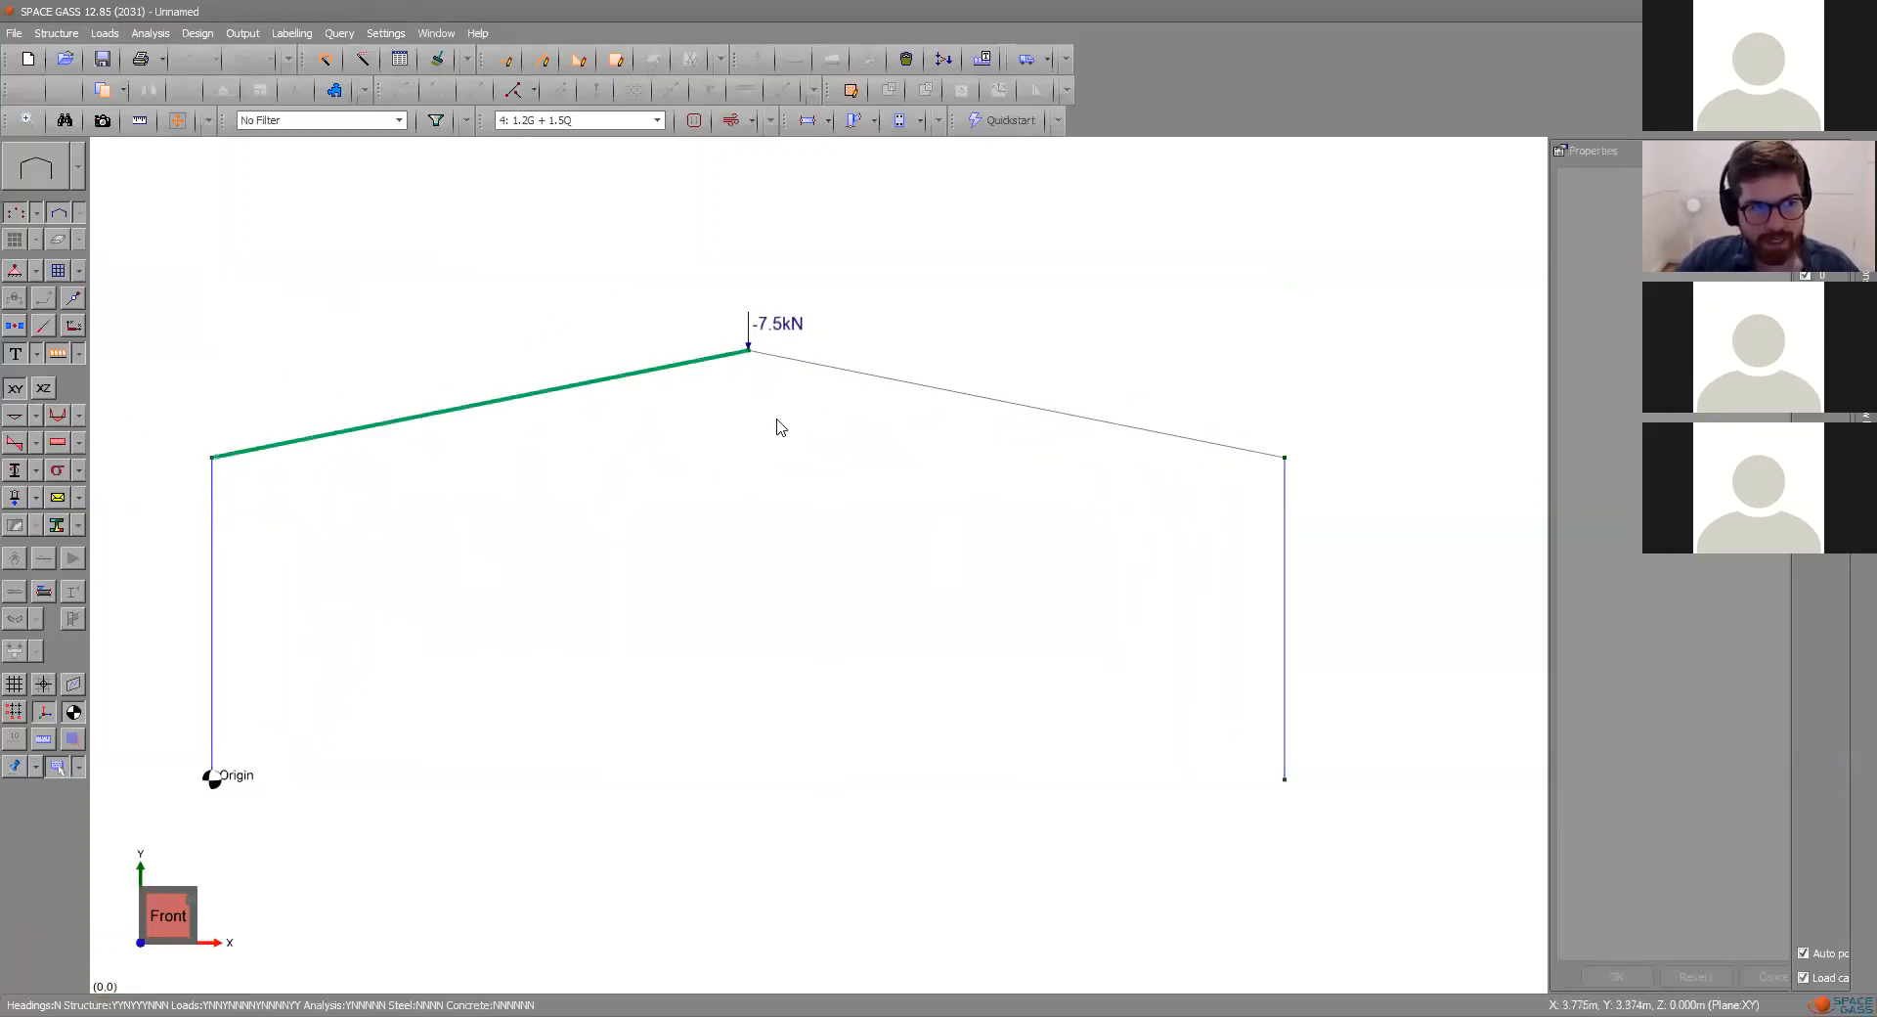
scroll(813, 408, "down", 2)
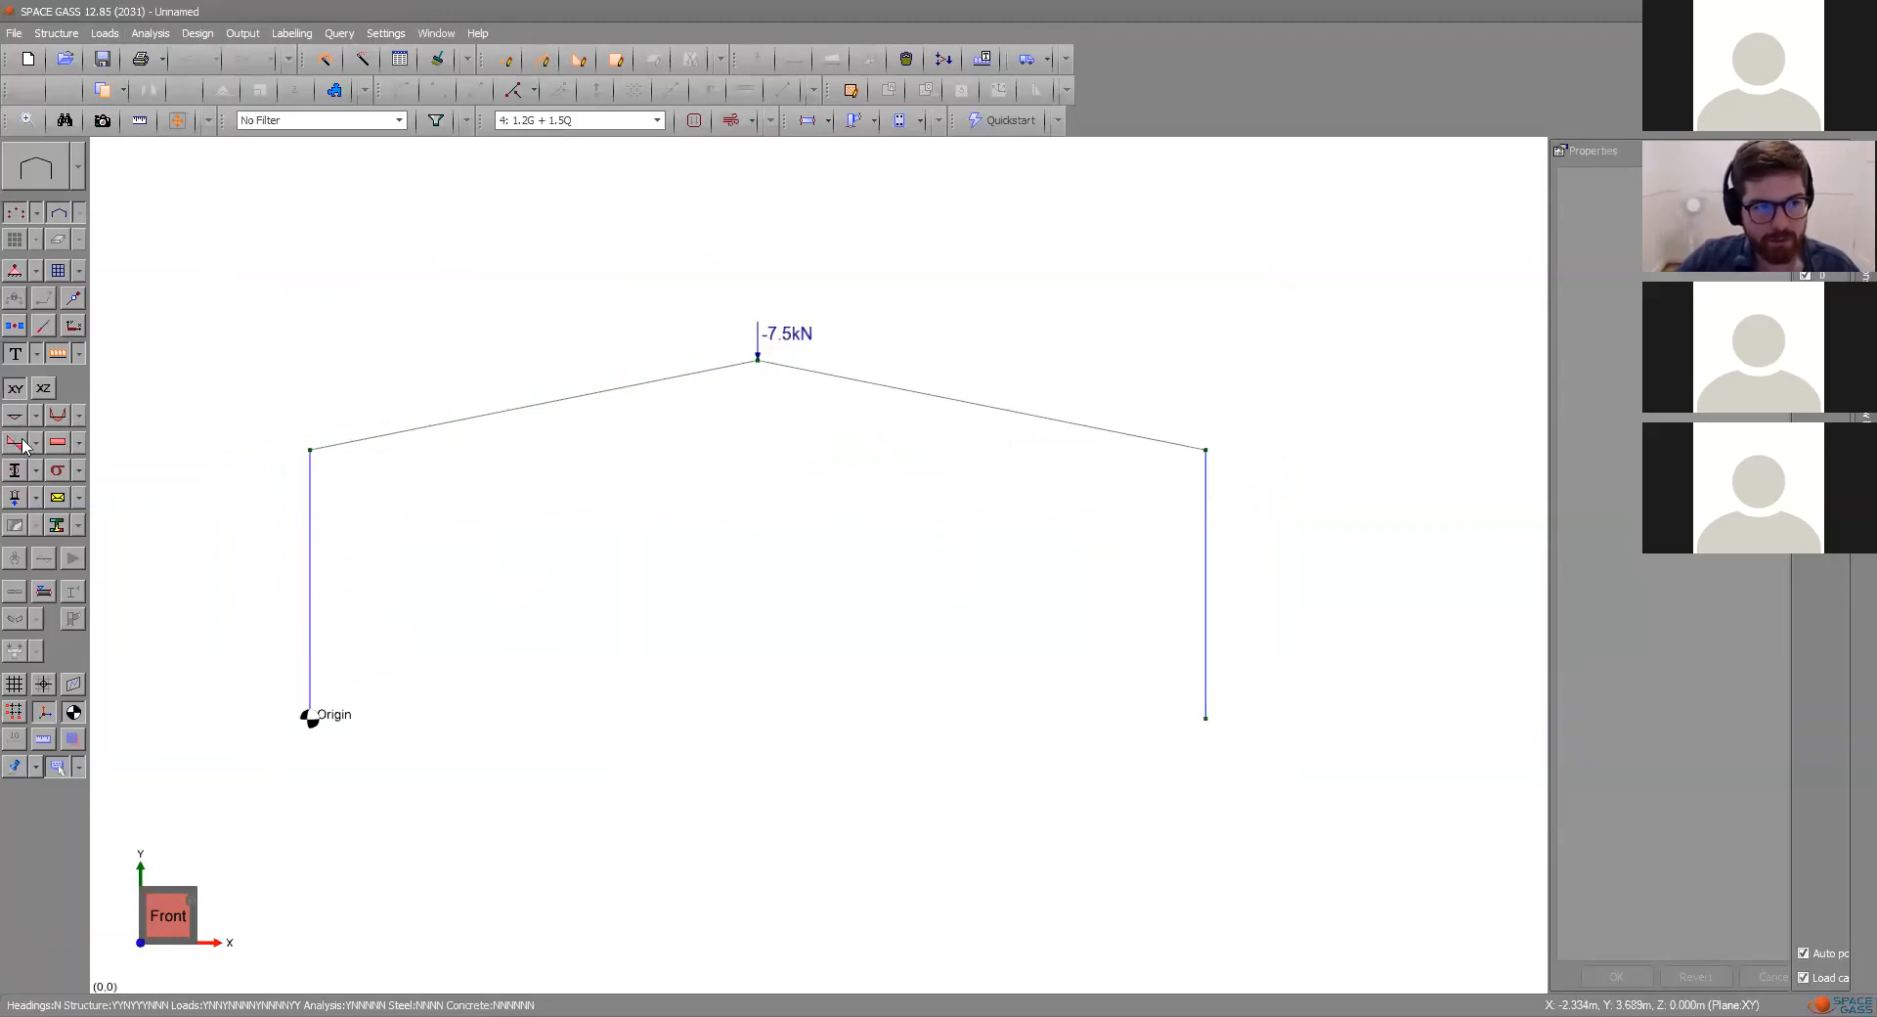
left_click(60, 416)
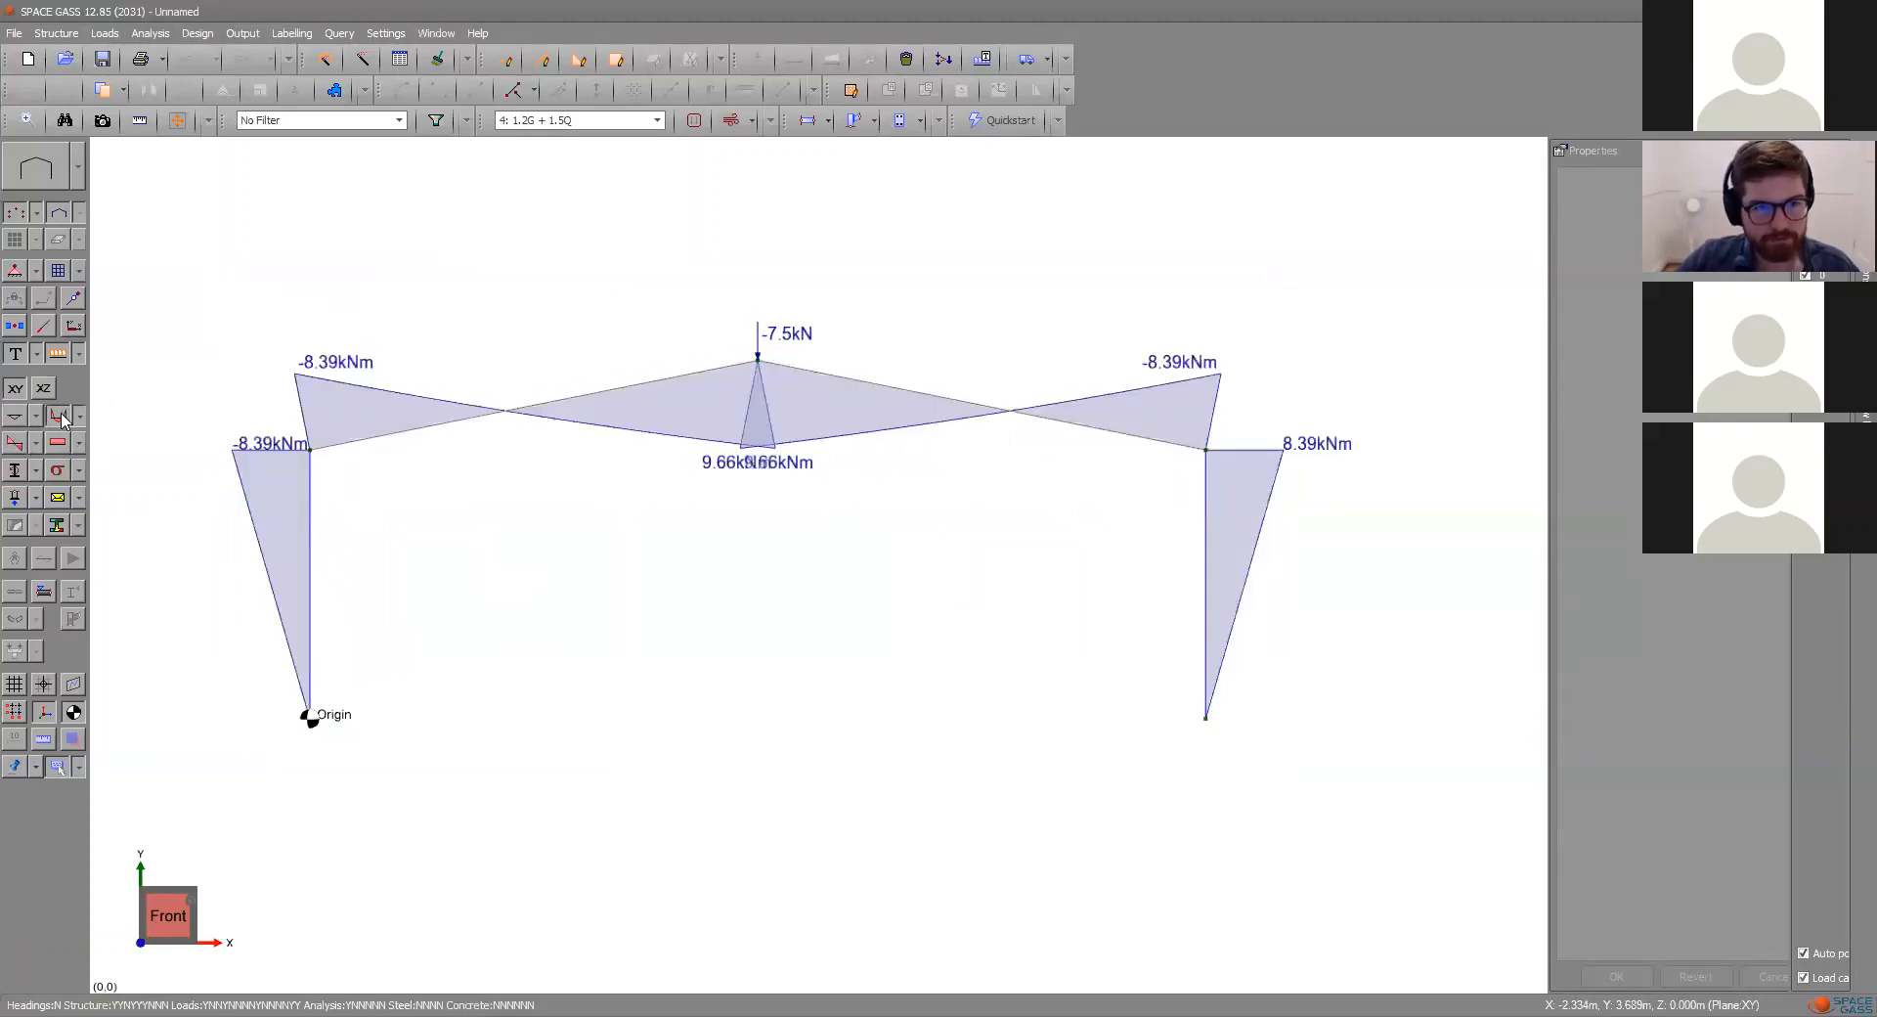
- Hide the diagram value annotations, review the annotation options, and show the values again
left_click(15, 356)
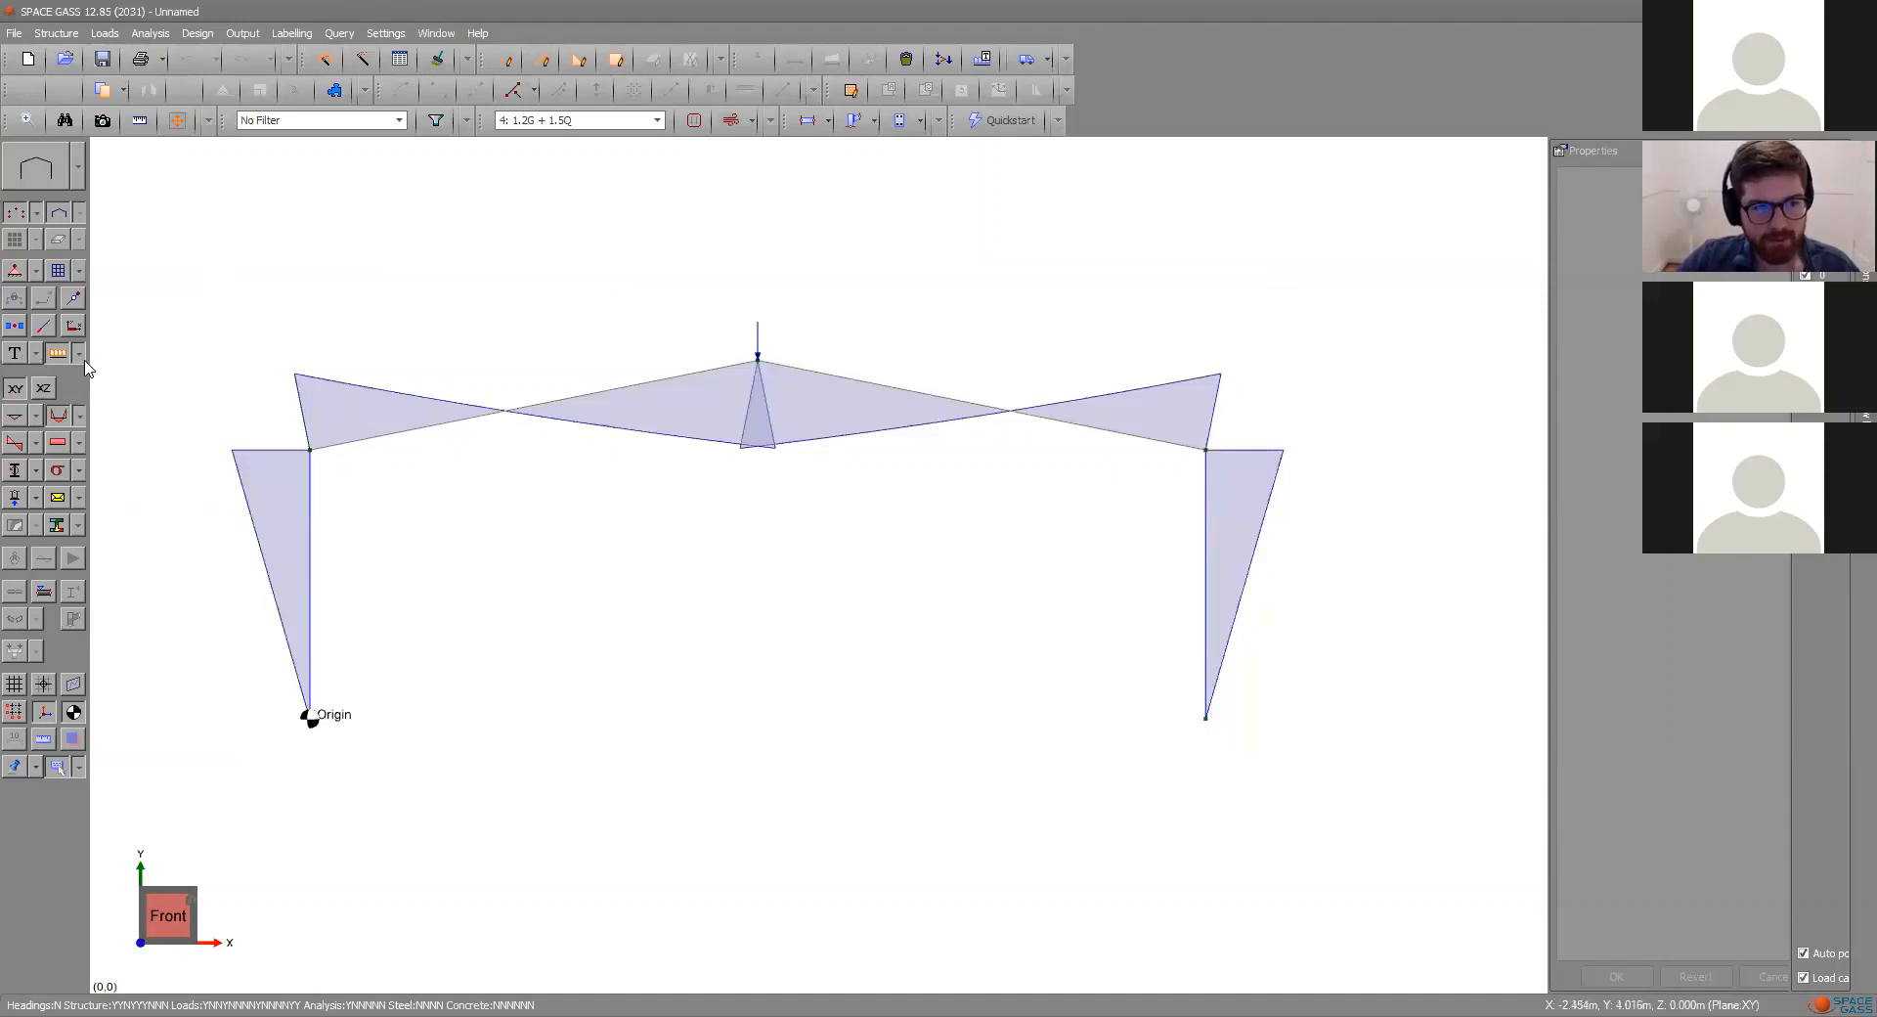
left_click(35, 354)
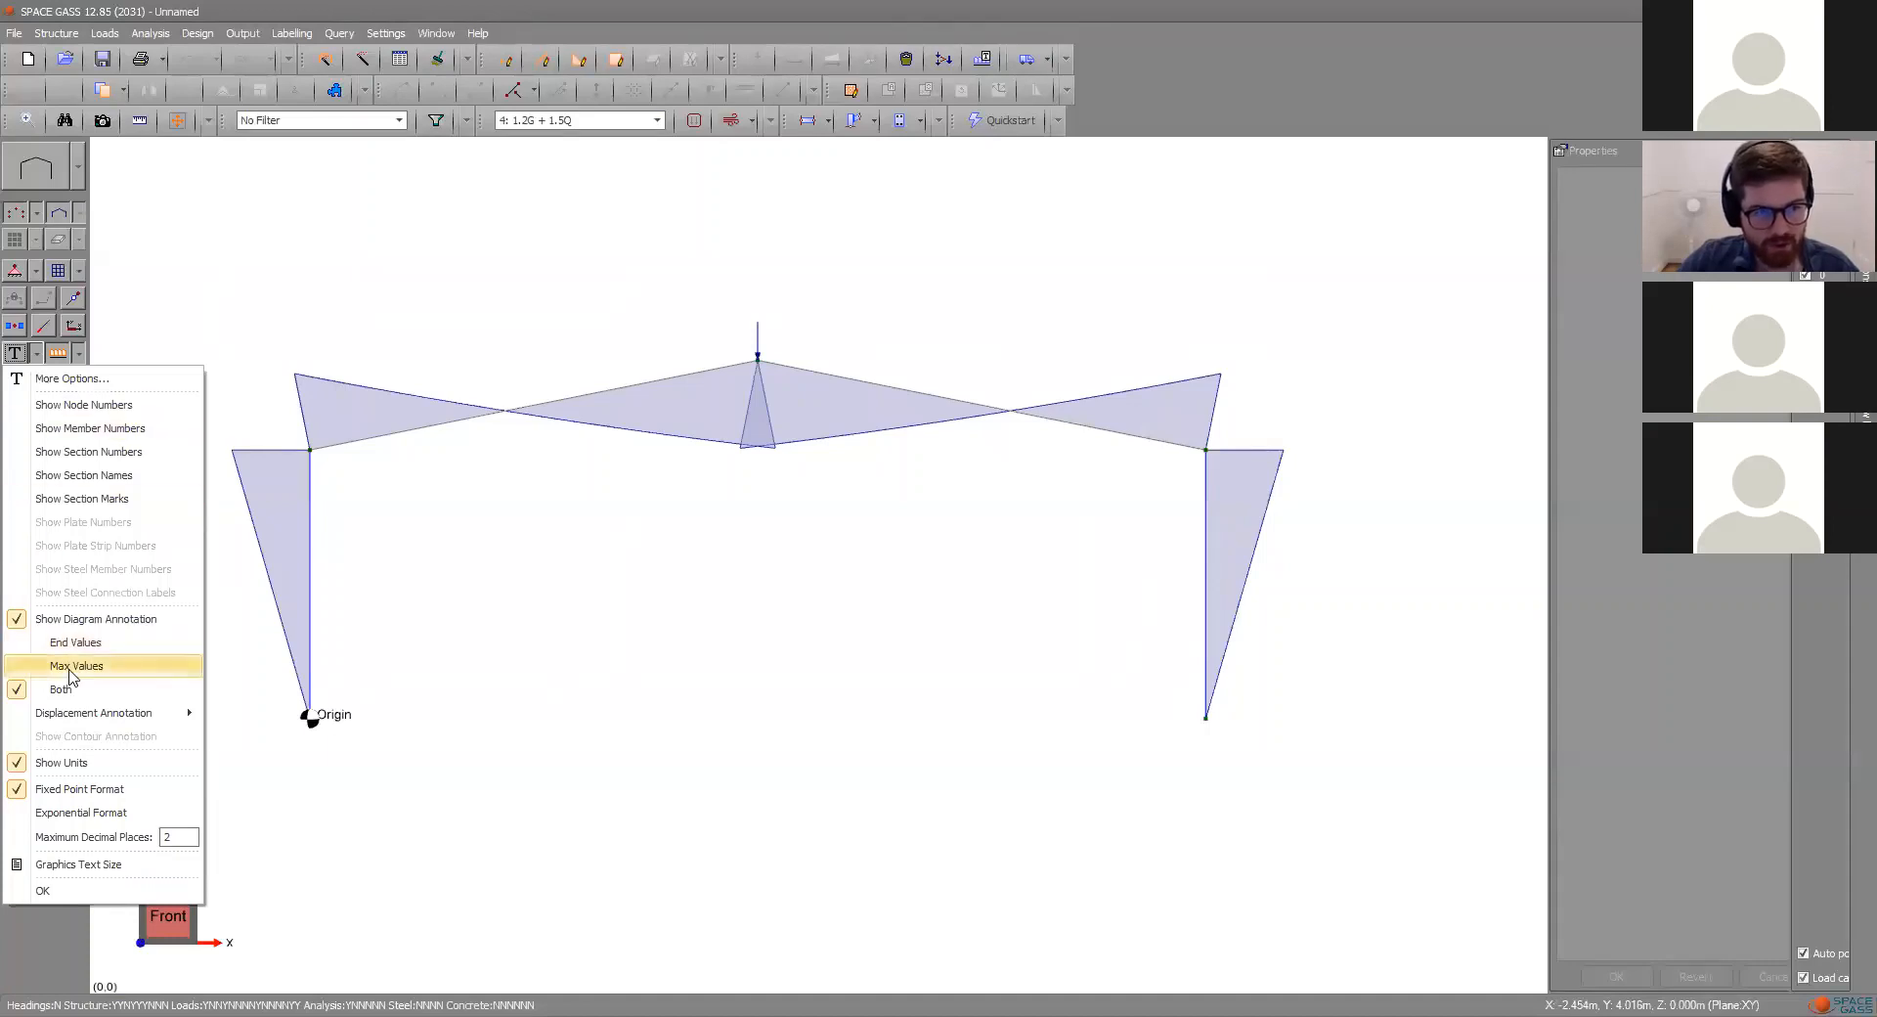
left_click(17, 364)
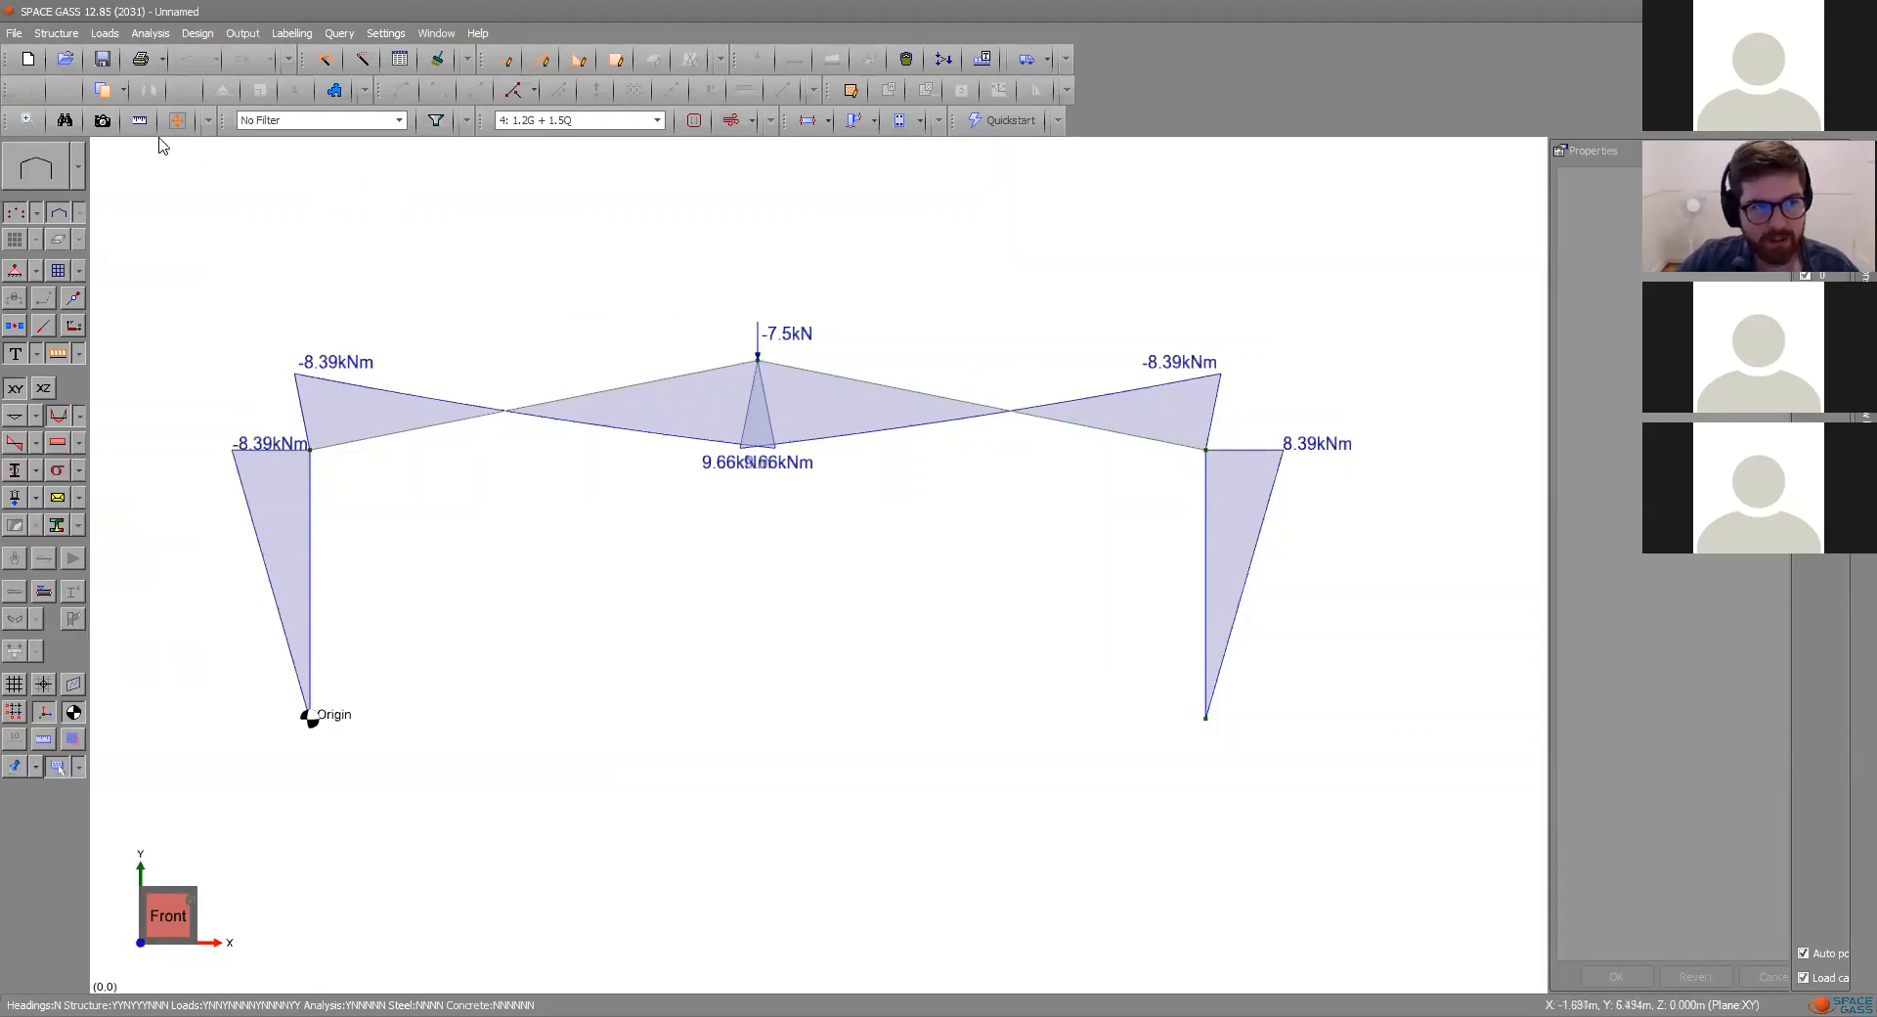
- View the bending moment diagrams of the Wind, Dead and Live load cases in turn
left_click(657, 120)
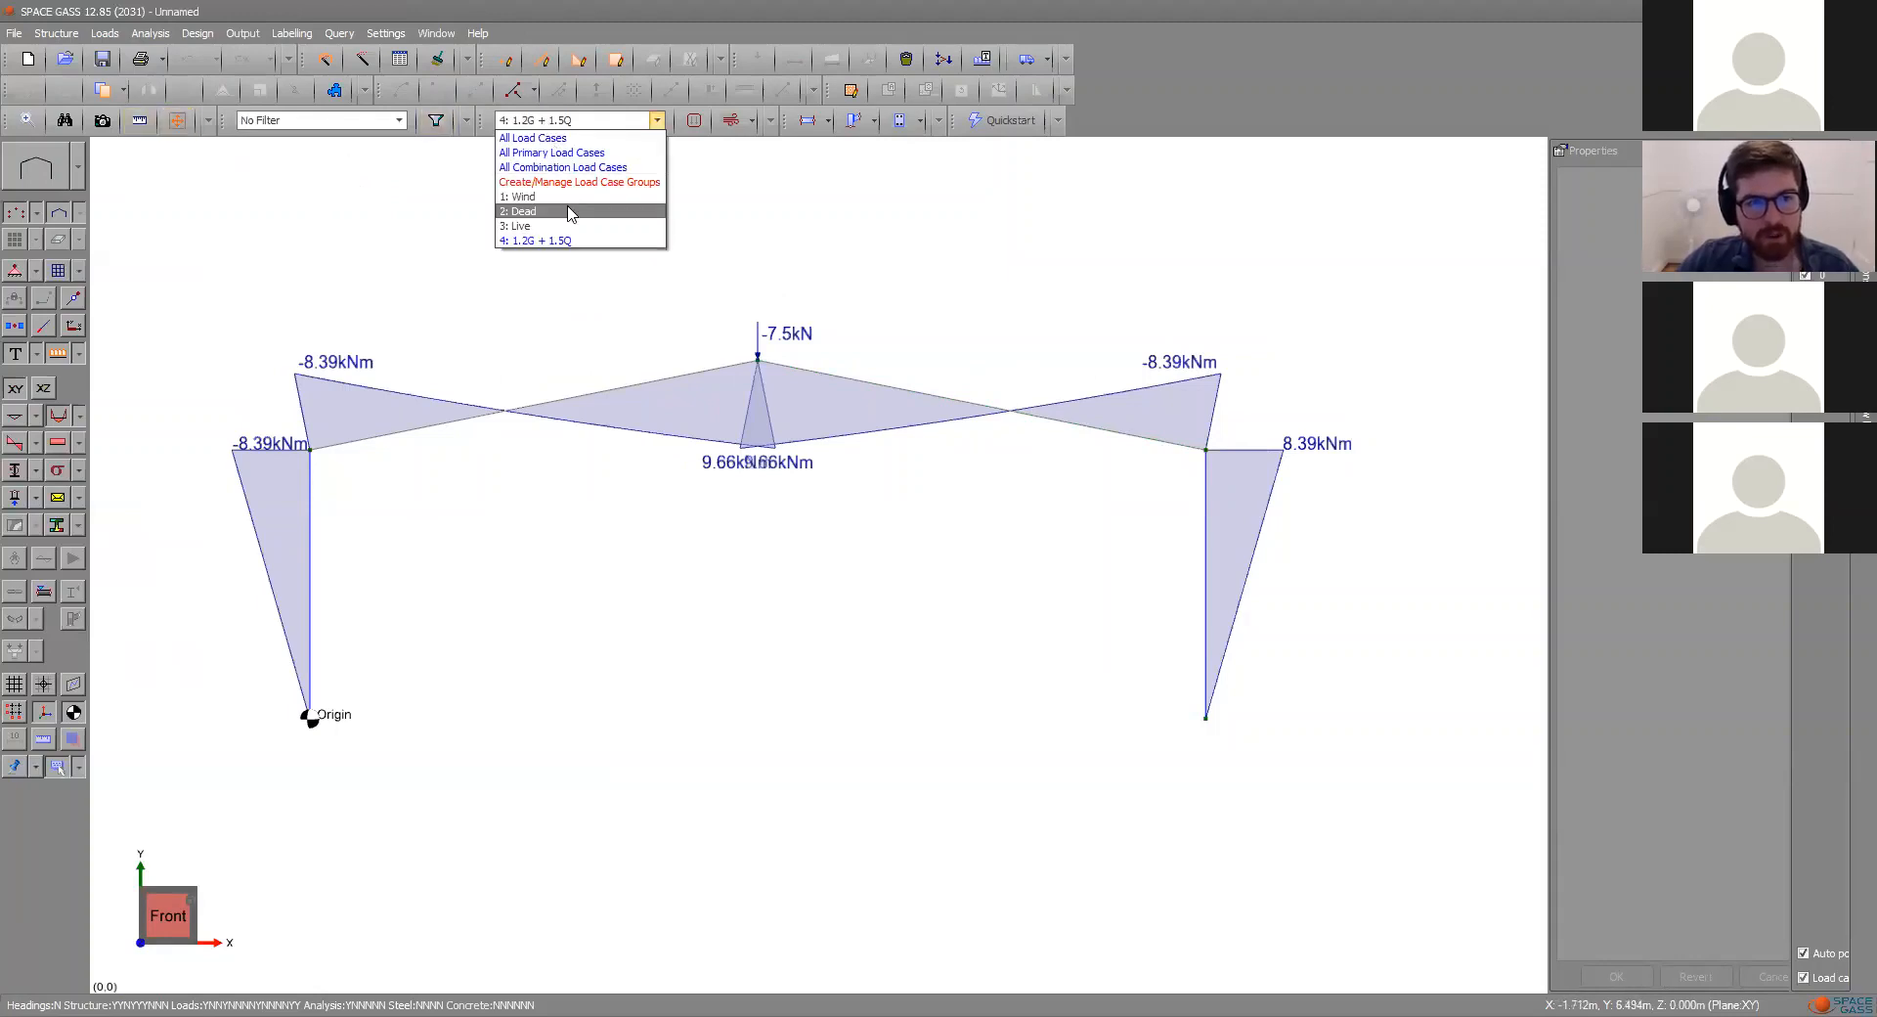
left_click(567, 197)
left_click(571, 120)
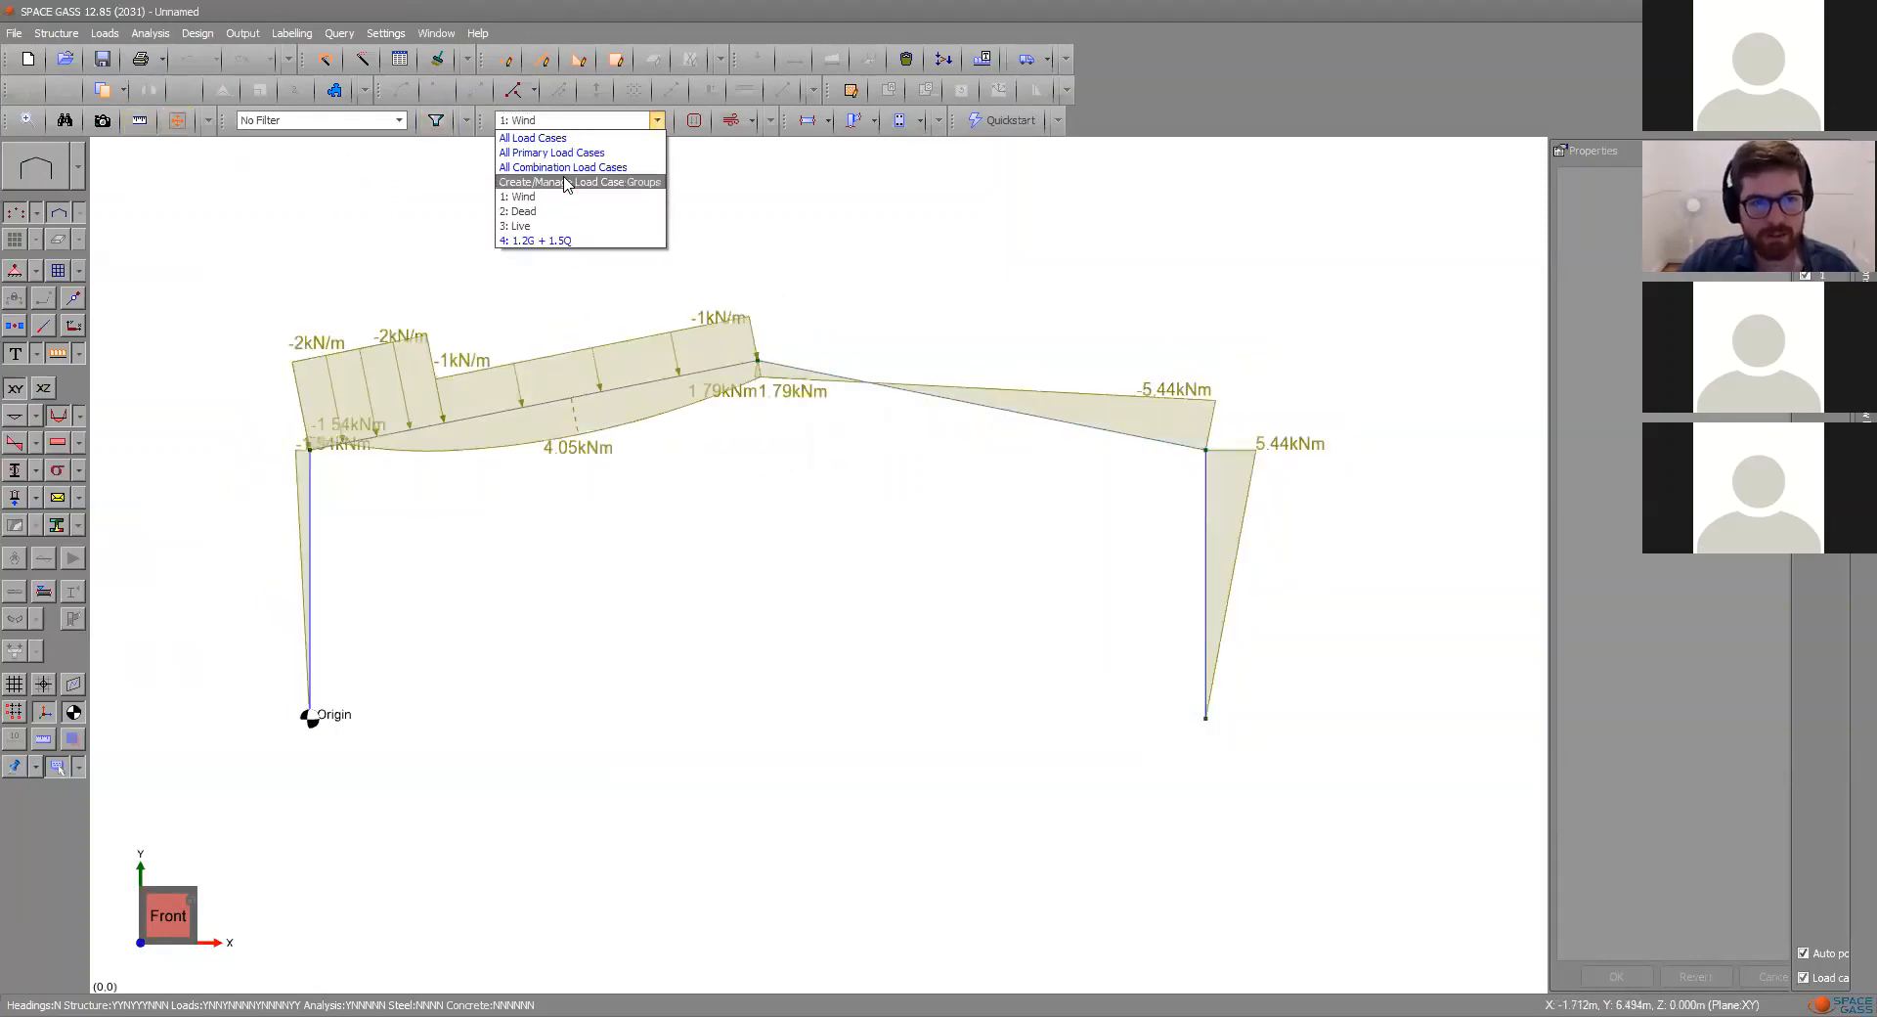
left_click(567, 212)
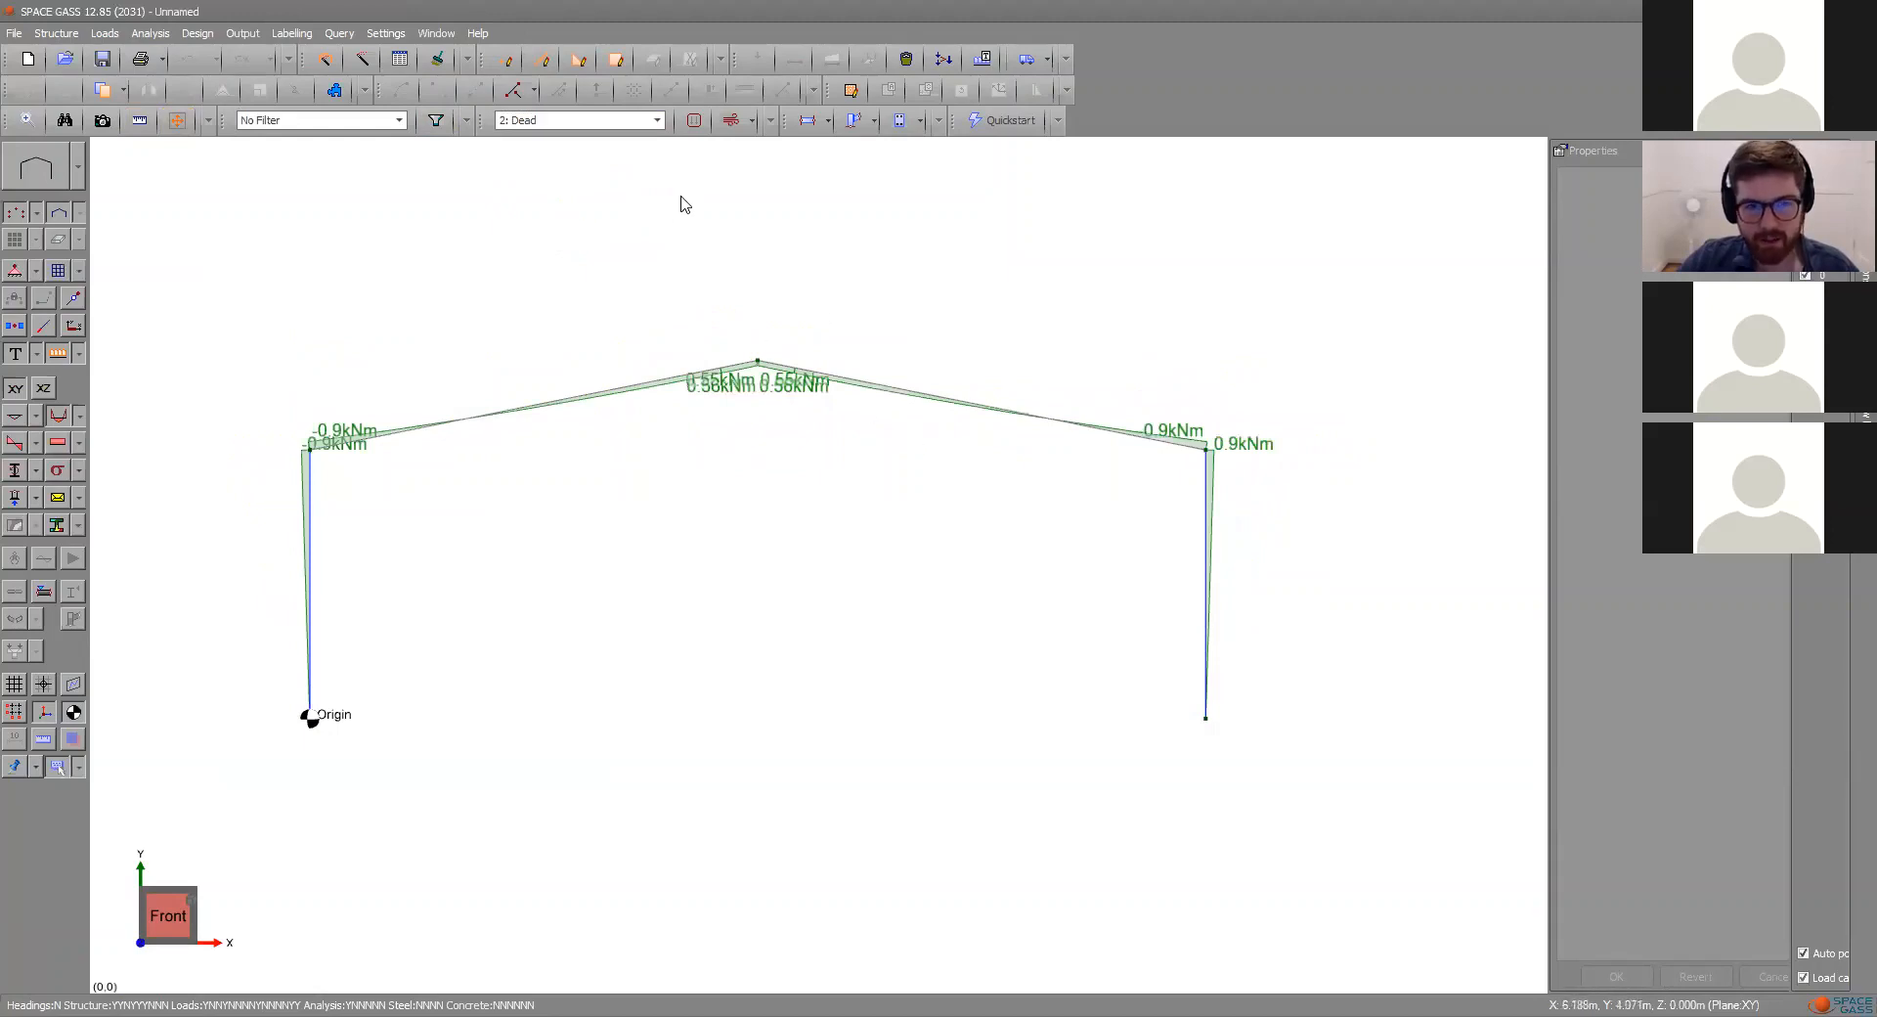
left_click(589, 121)
left_click(580, 226)
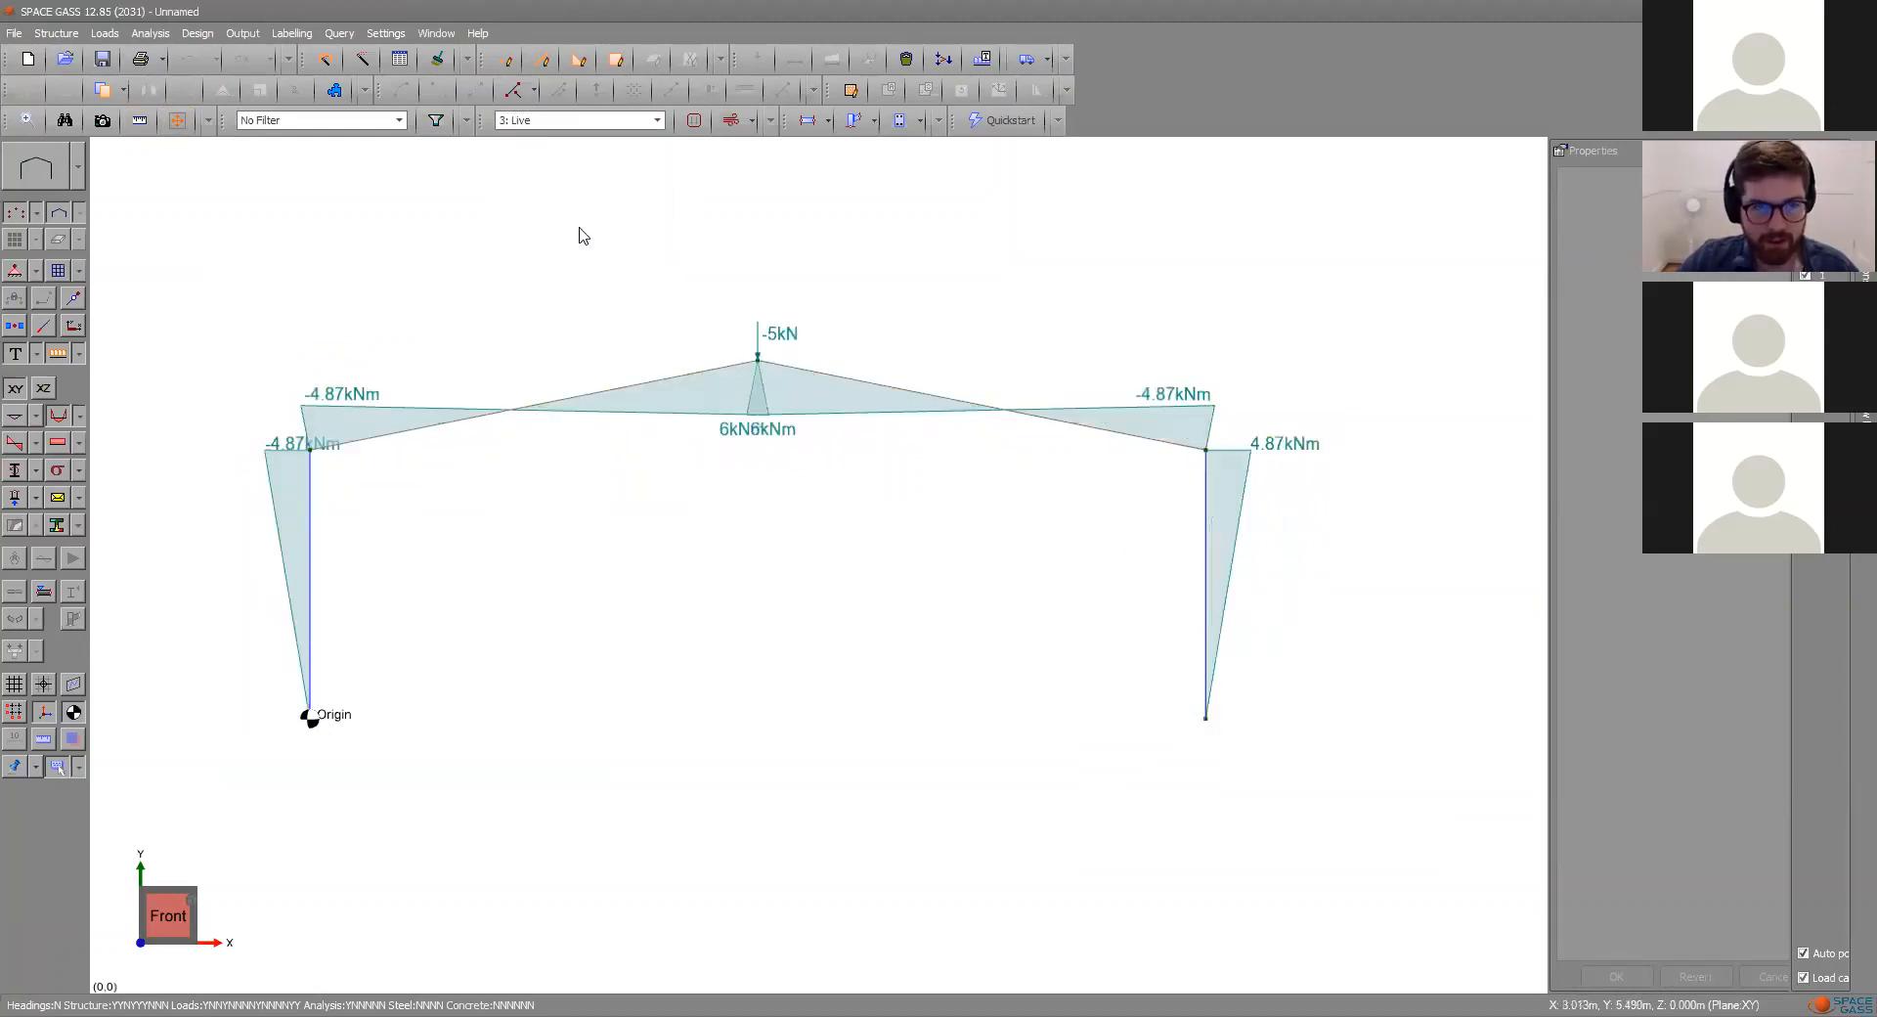
- Switch back to the Dead load case and scale its bending moment diagrams to fit
left_click(530, 137)
left_click(533, 124)
left_click(548, 213)
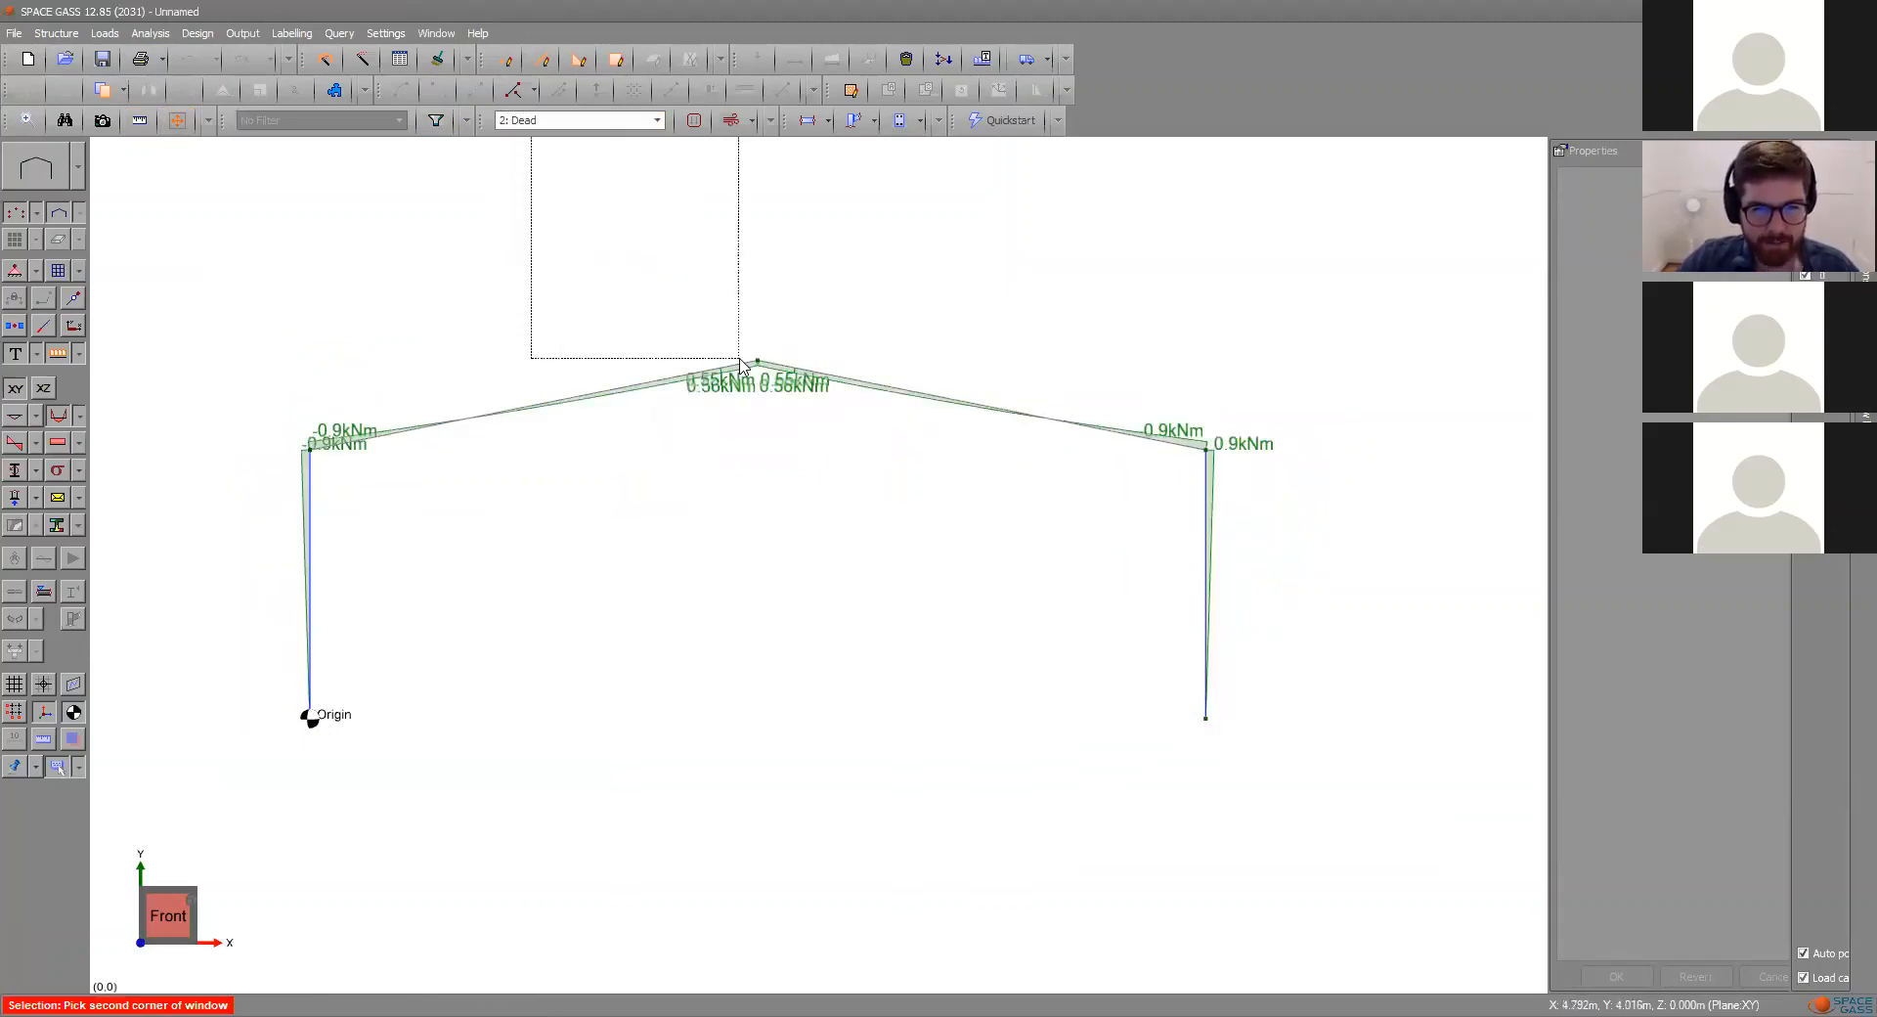
left_click(653, 356)
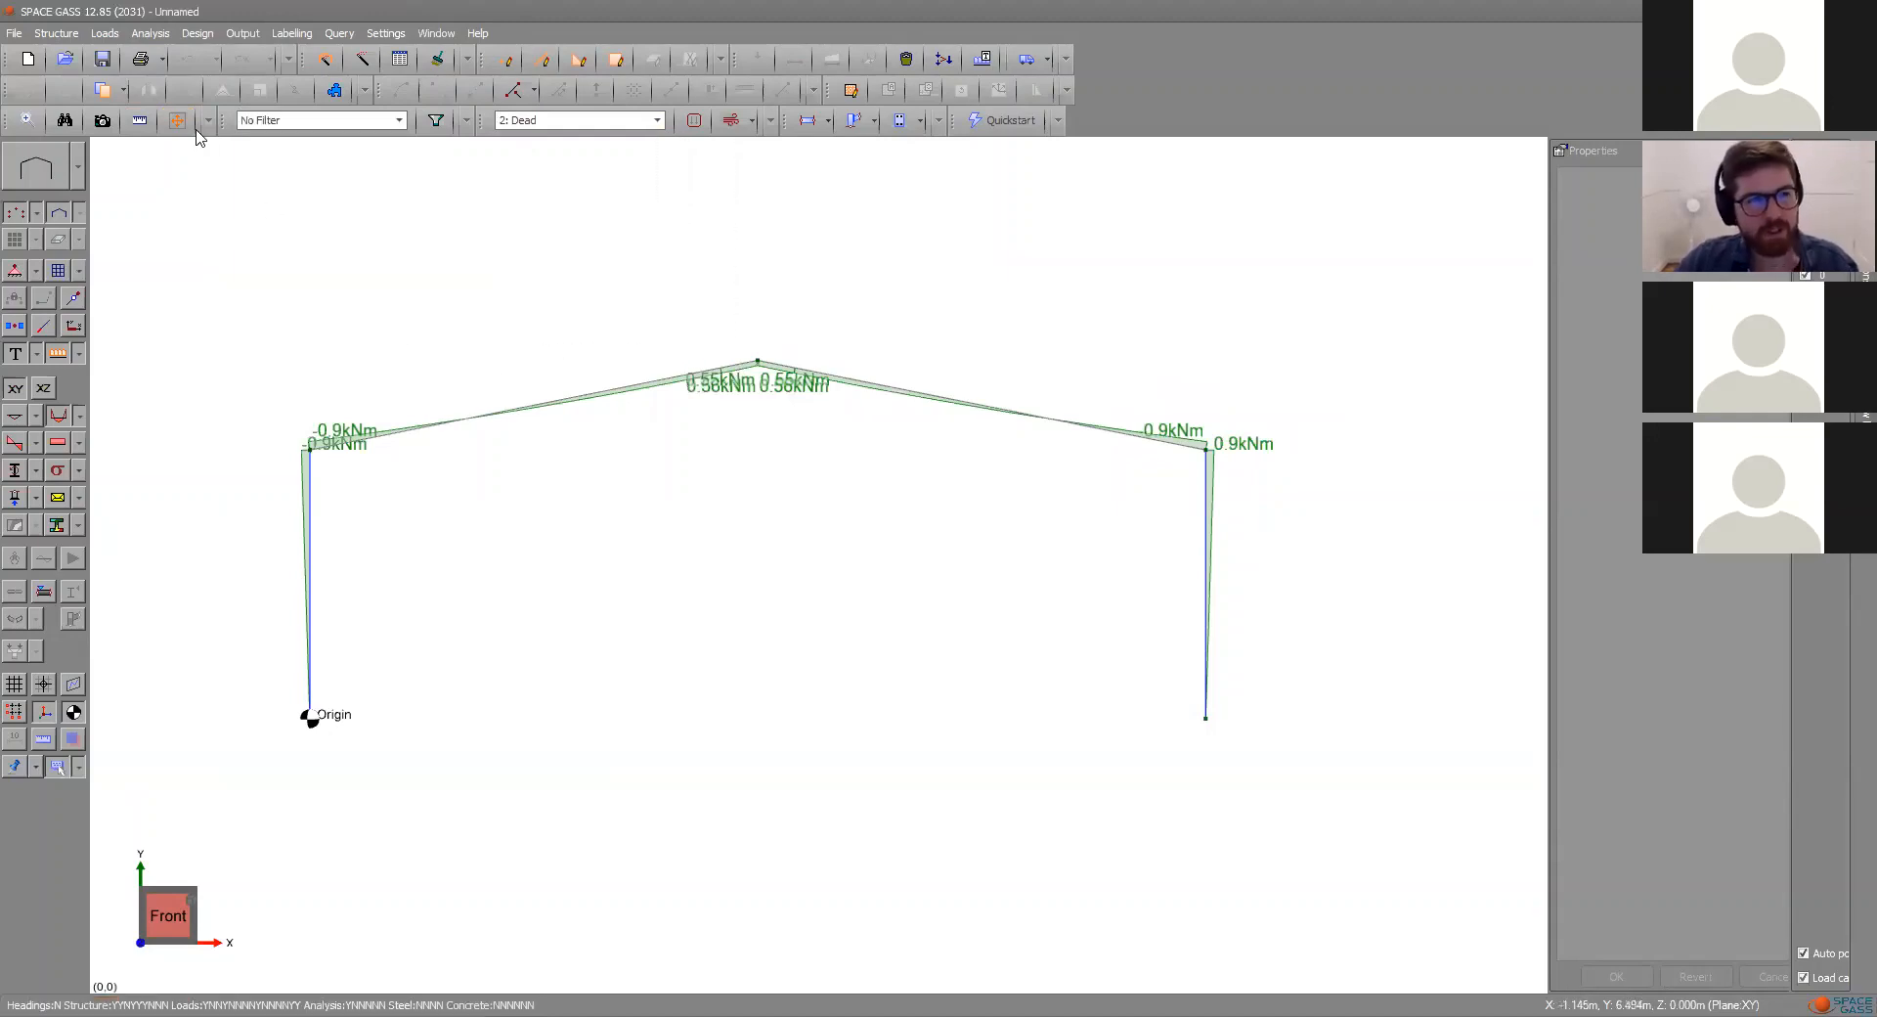
left_click(139, 123)
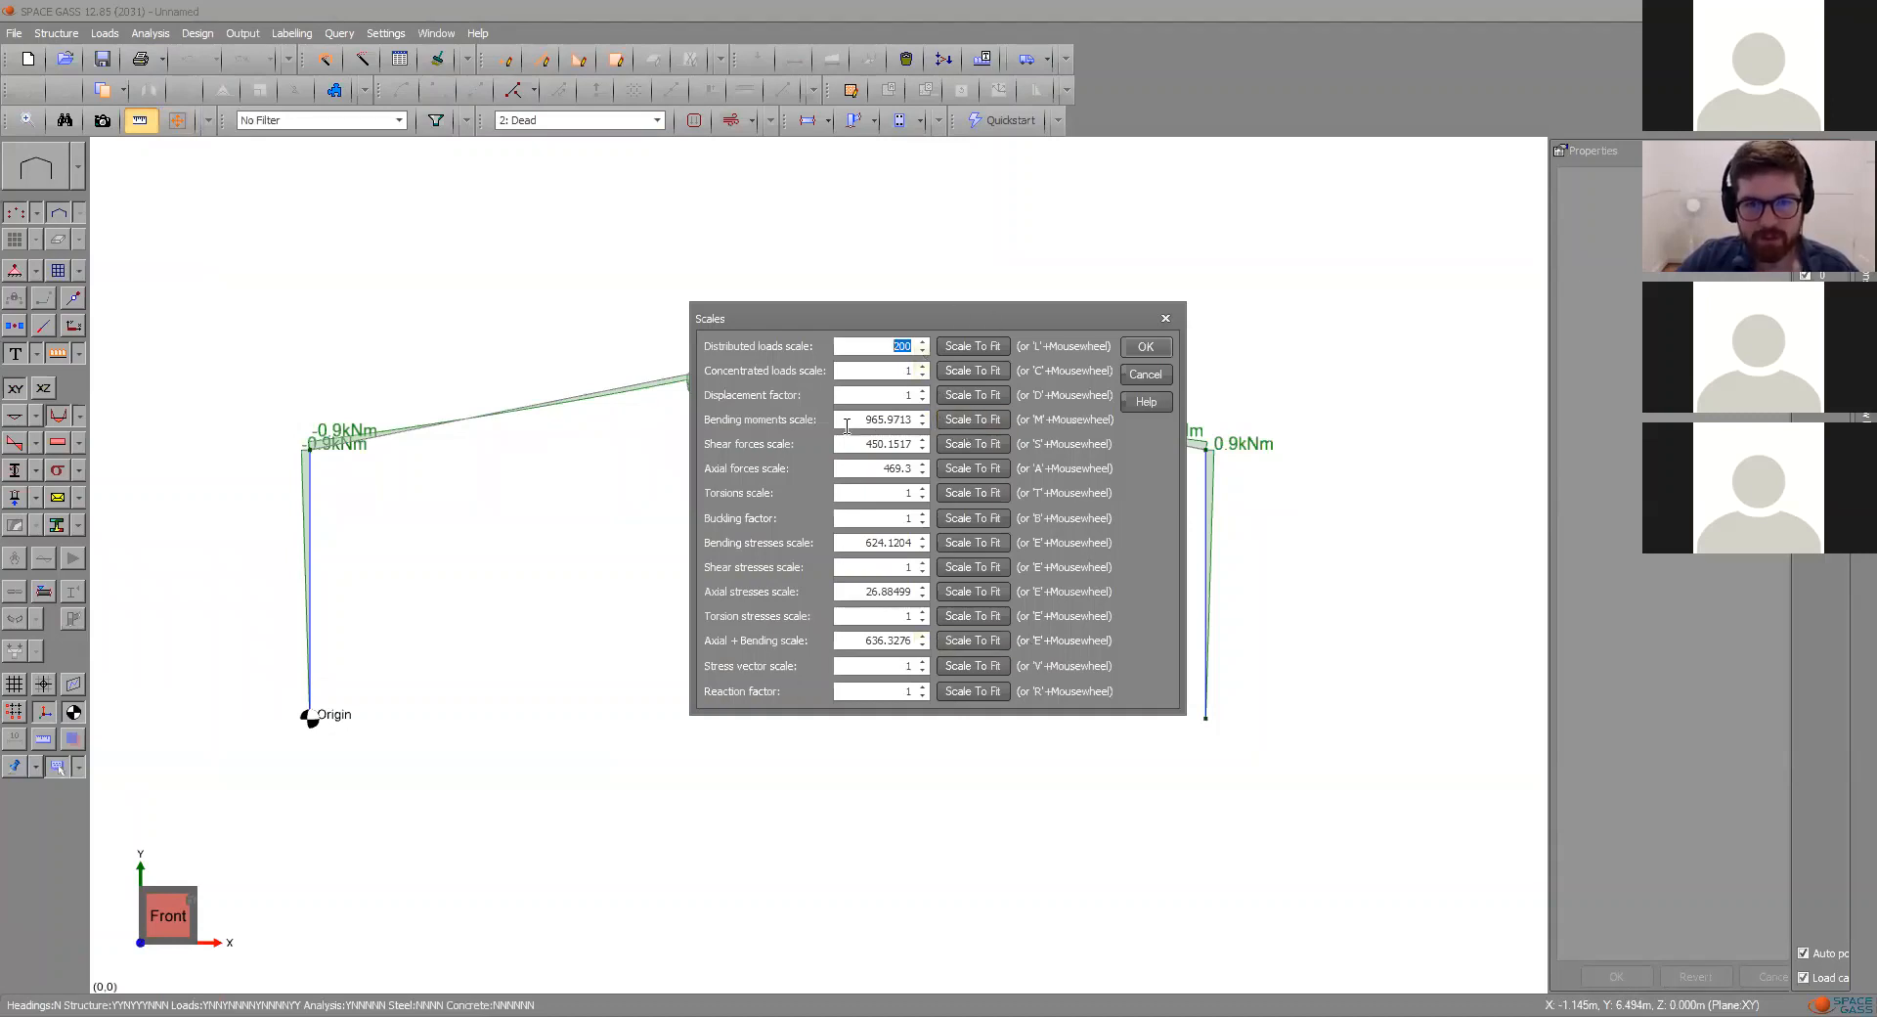
left_click(987, 422)
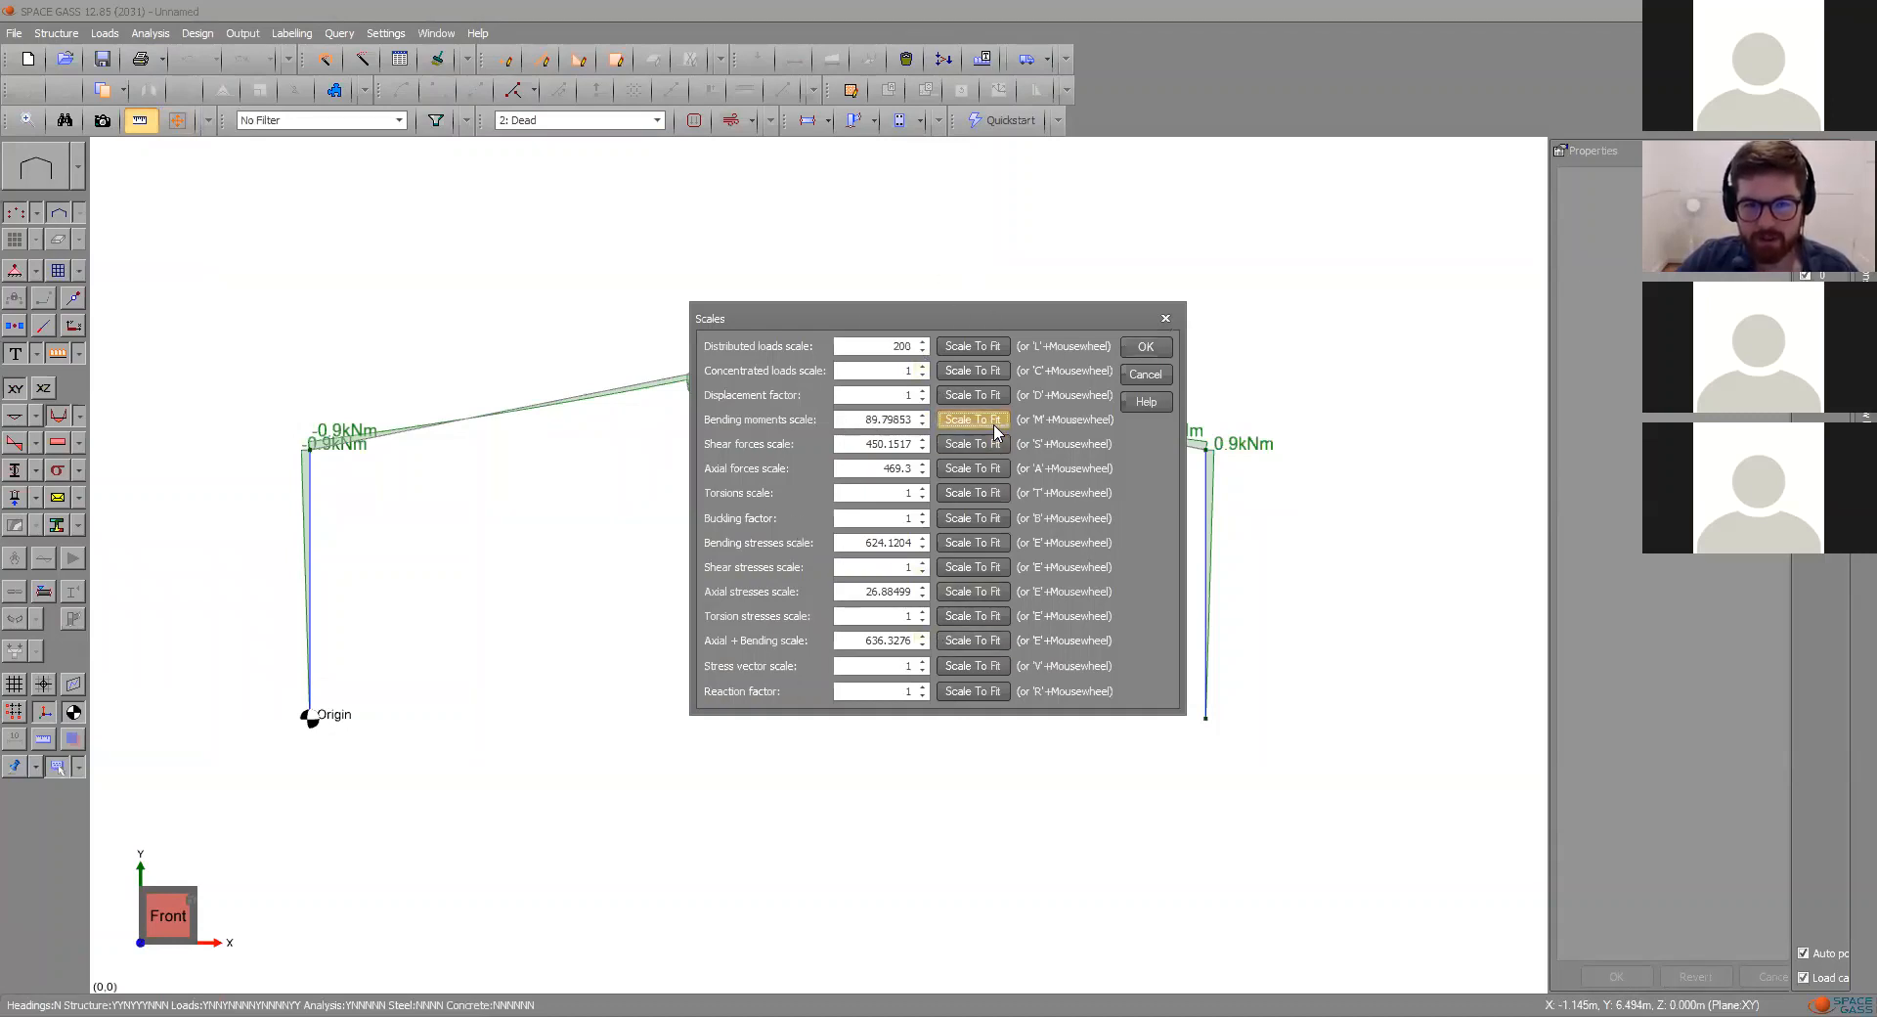
left_click(1144, 348)
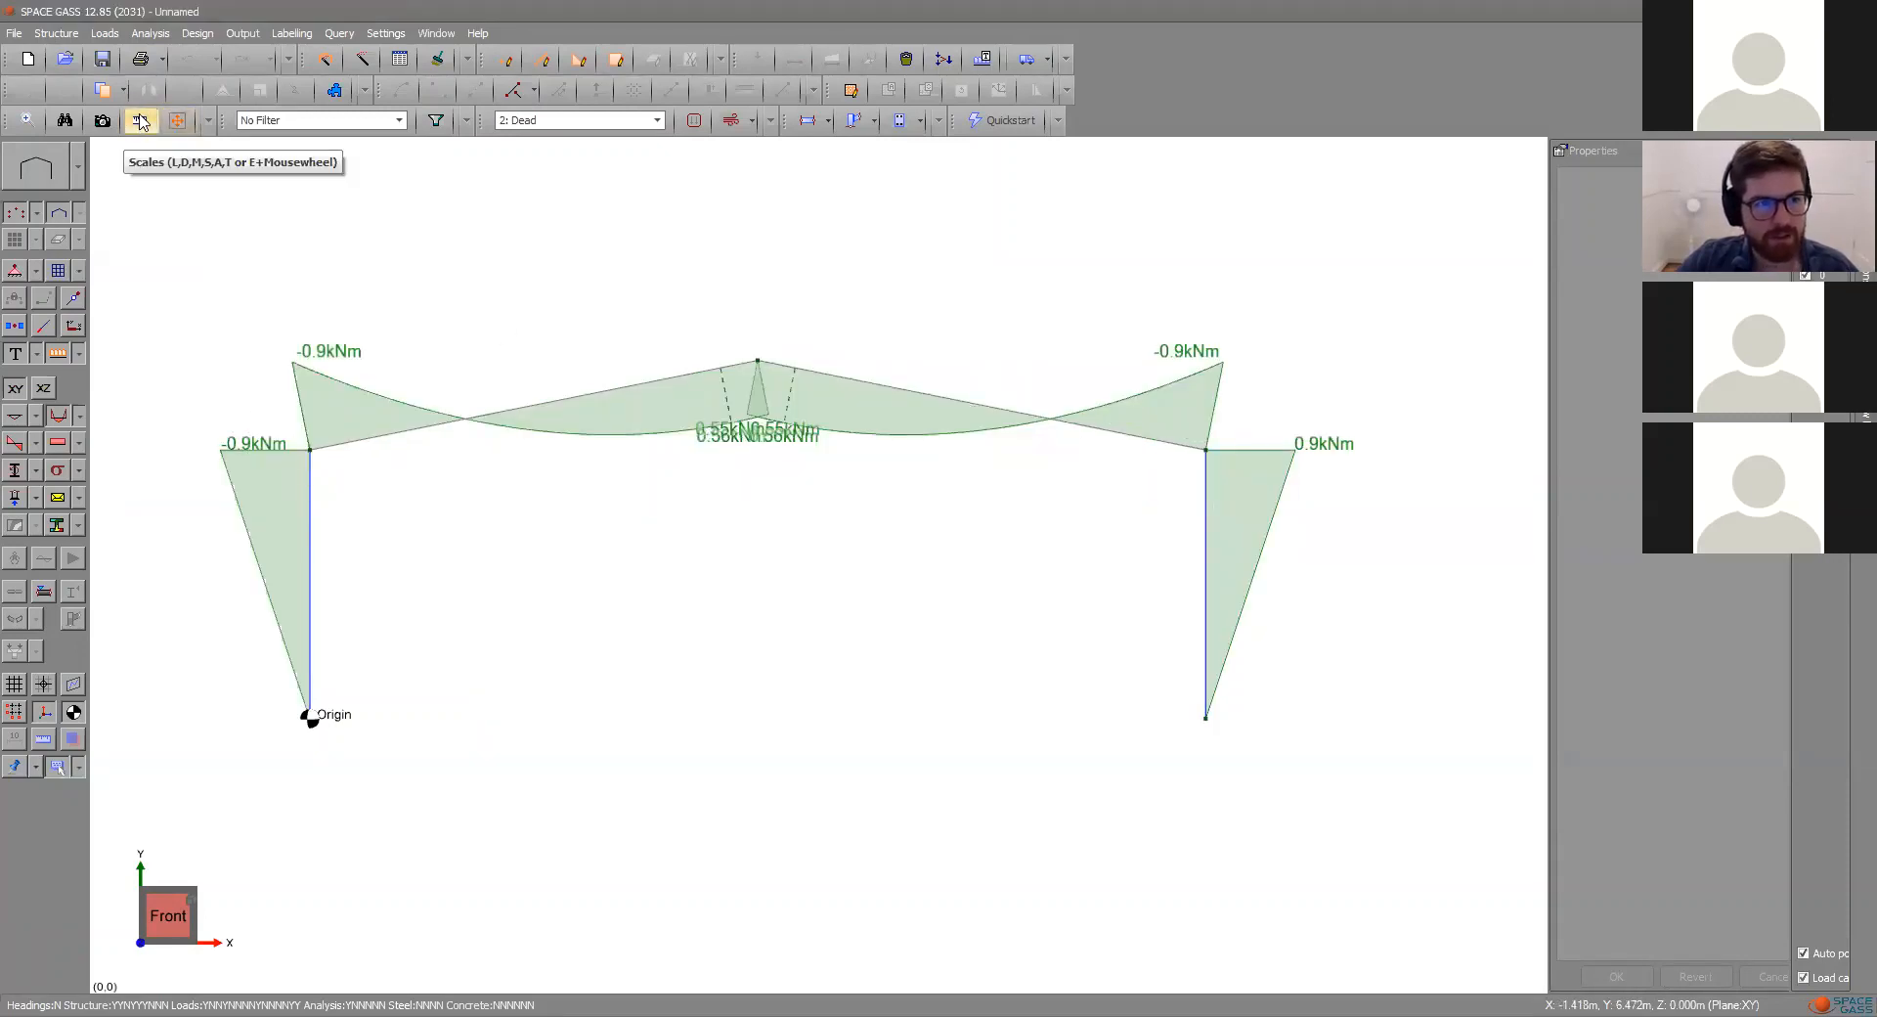
left_click(177, 121)
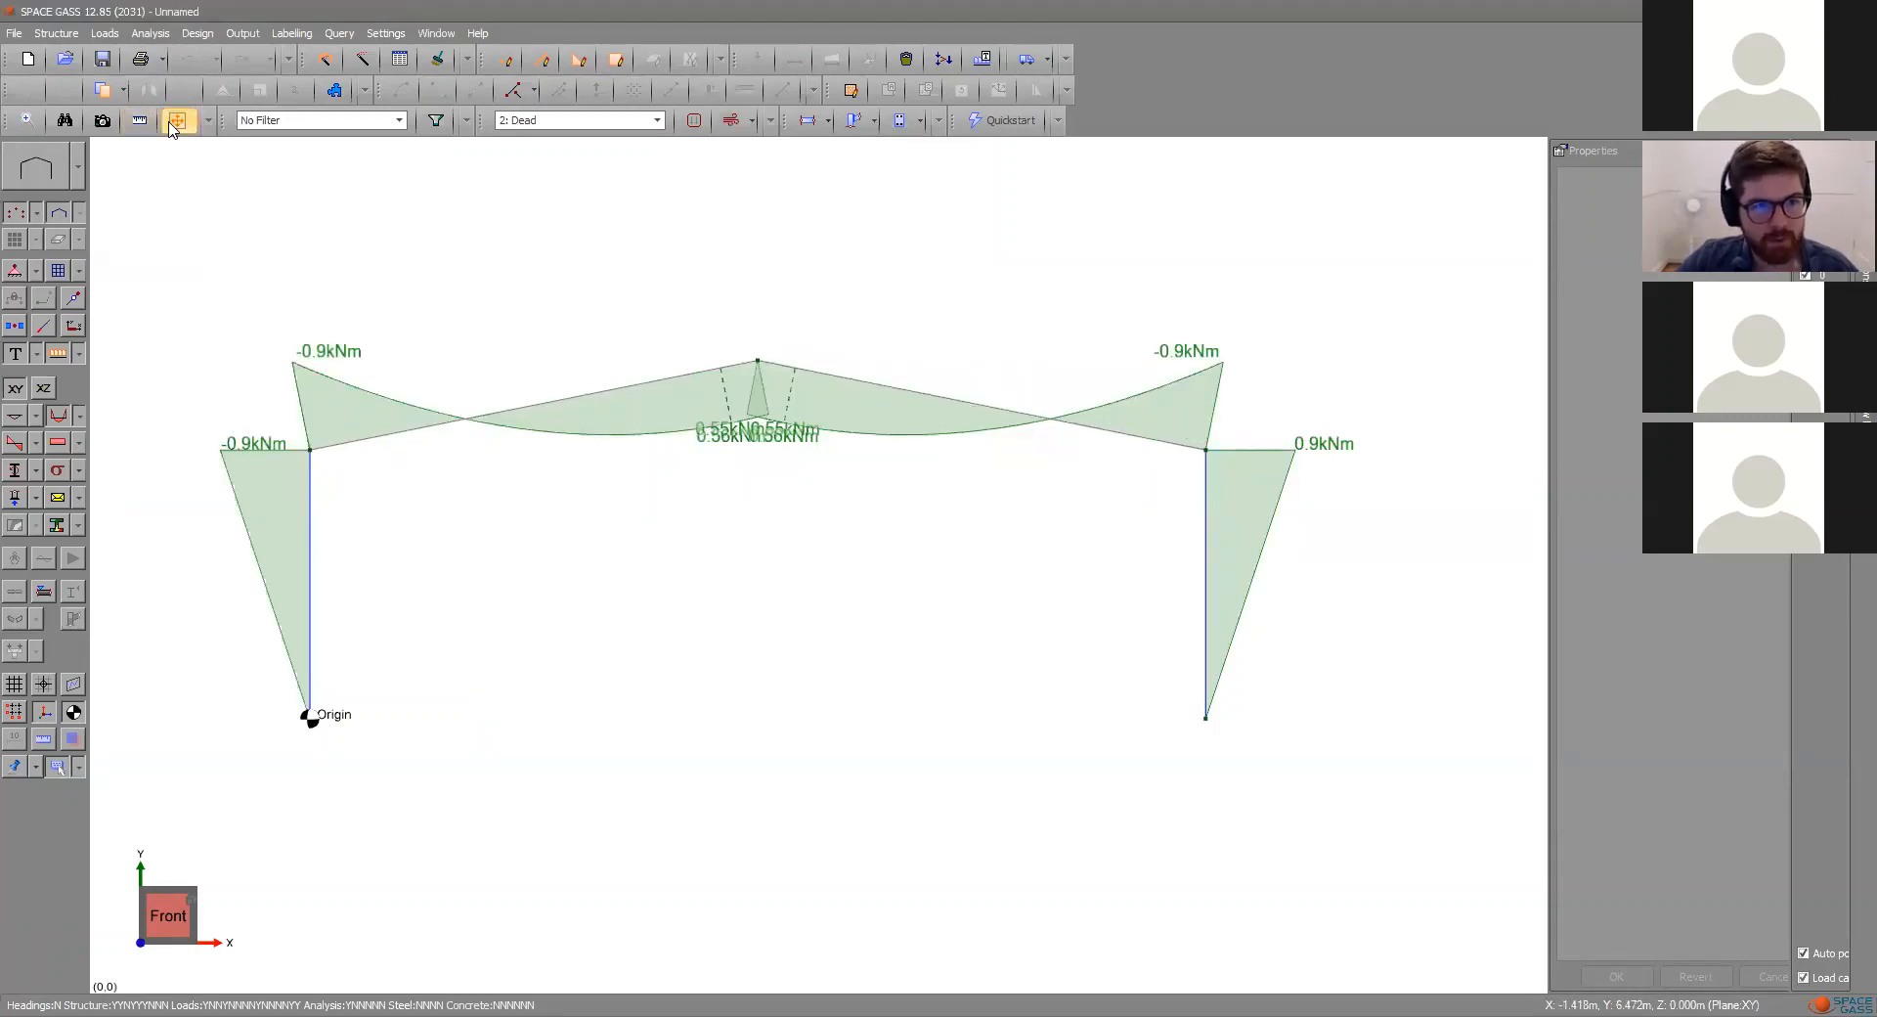
- Switch to the 1.2G + 1.5Q combination case and rescale its bending moment diagrams to fit
left_click(554, 123)
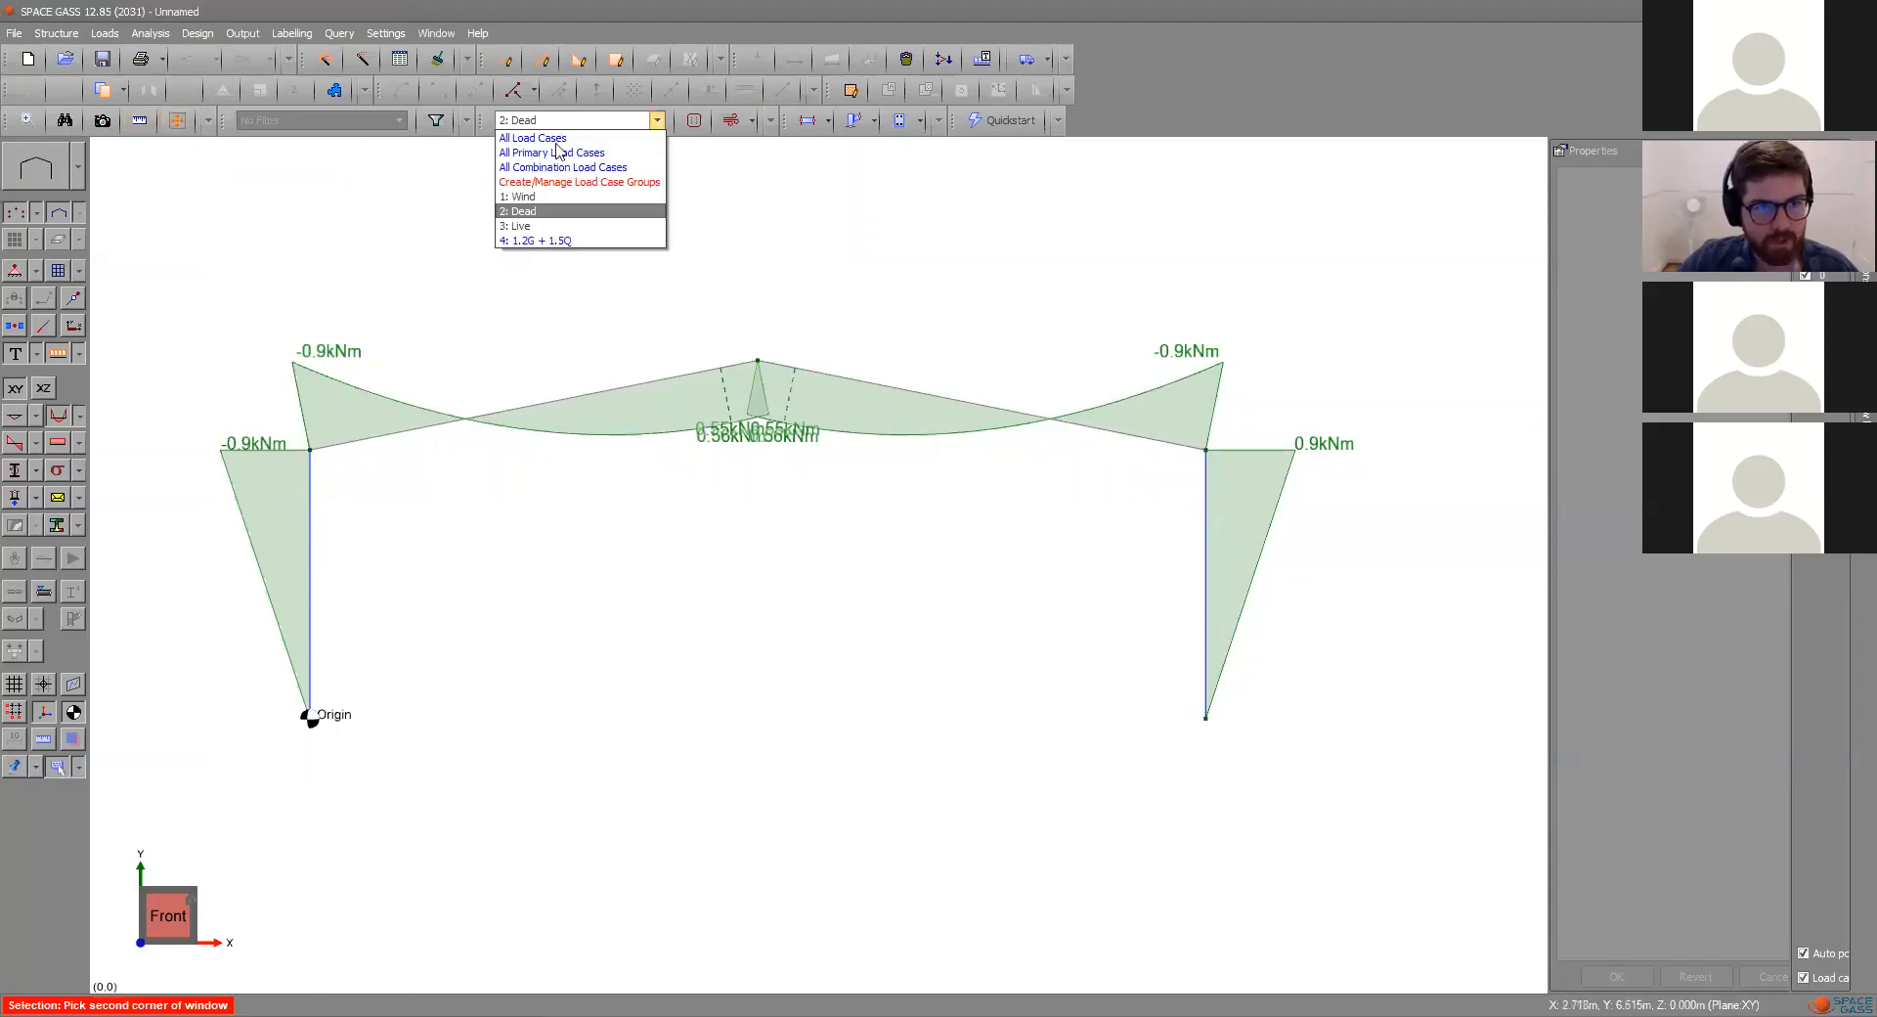
left_click(548, 238)
left_click(176, 120)
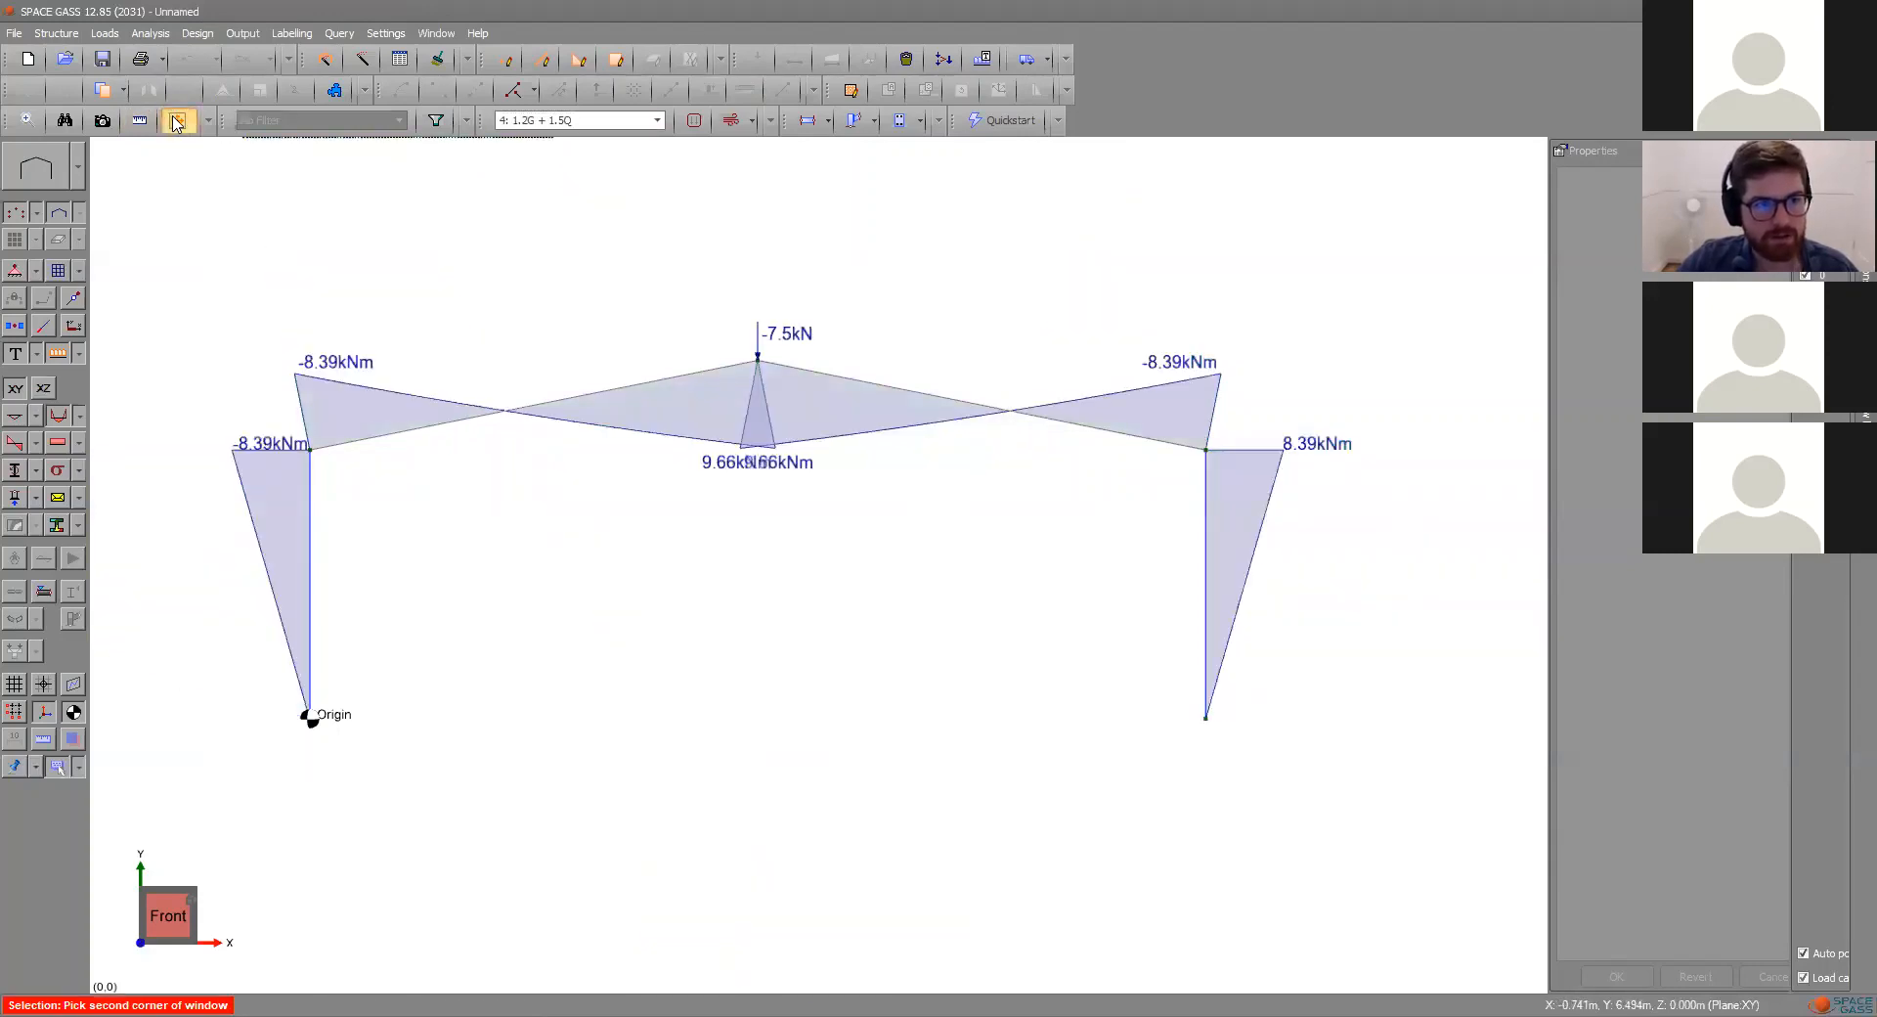
left_click(222, 178)
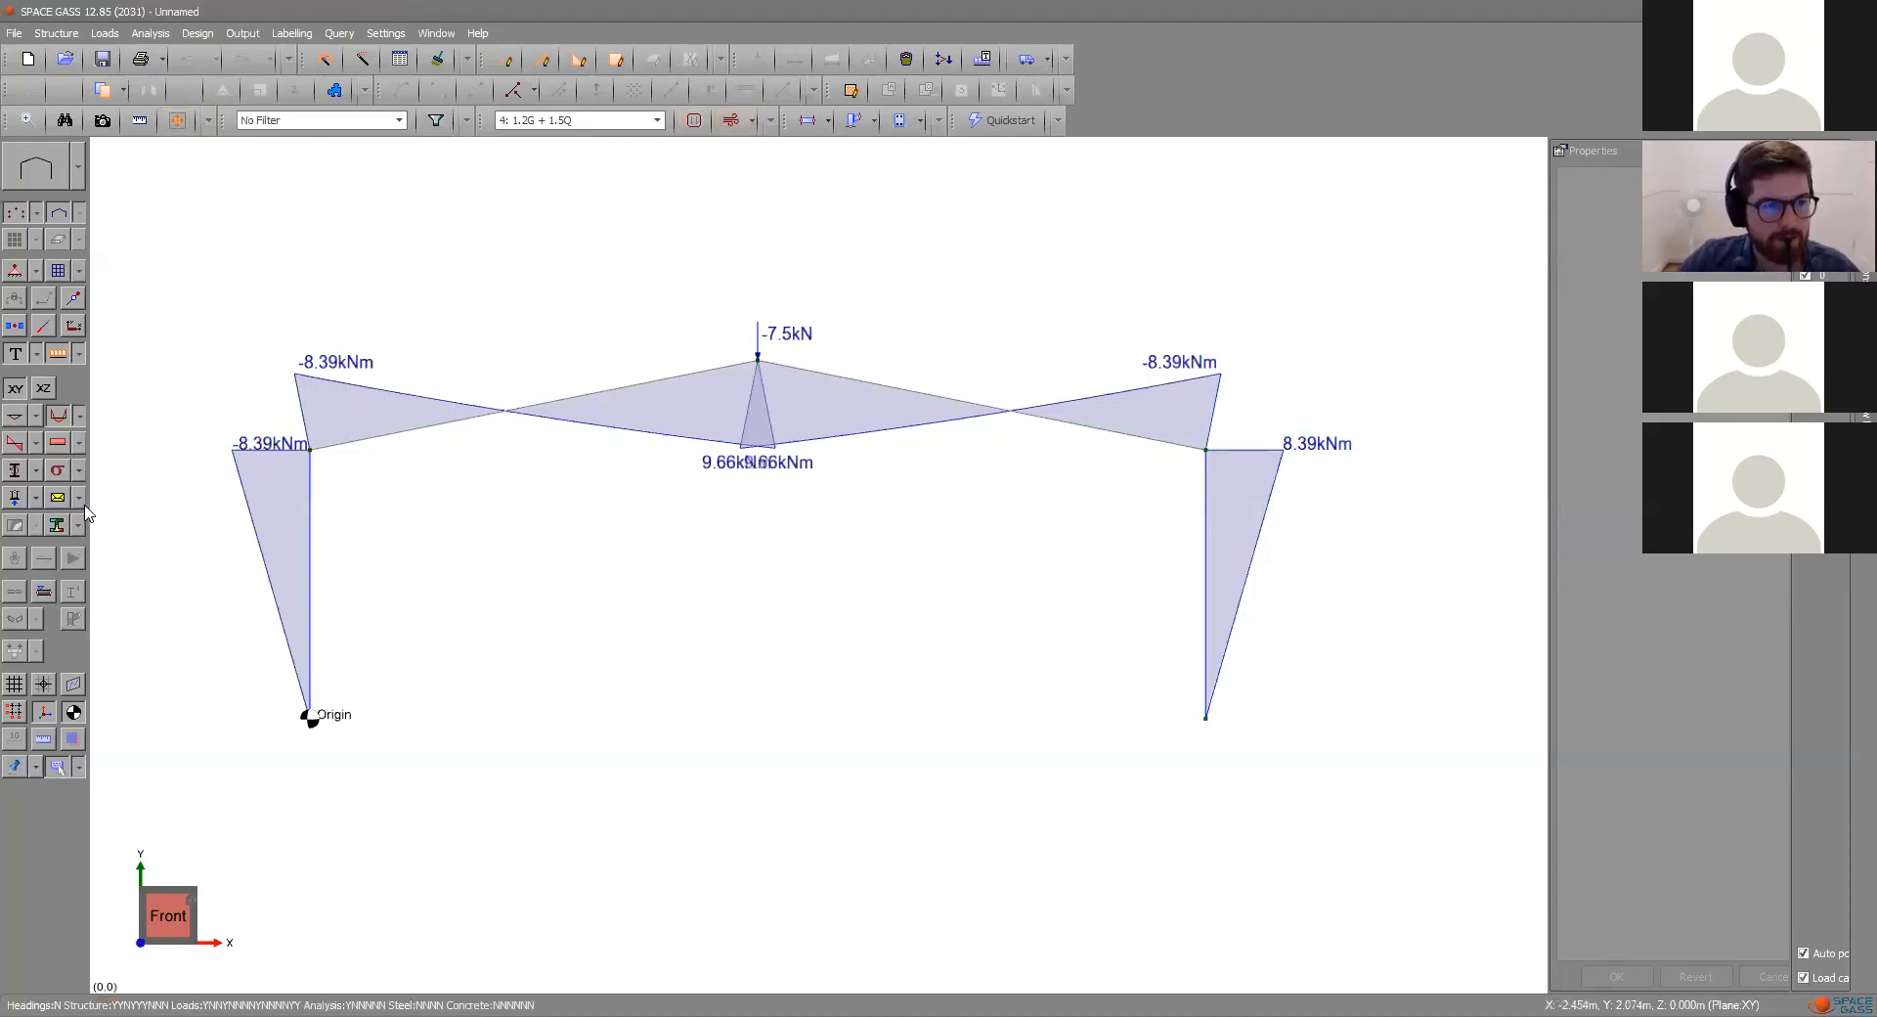
- Briefly overlay the frame's displacements, and replace the bending moment diagrams with the shear force diagrams
left_click(9, 418)
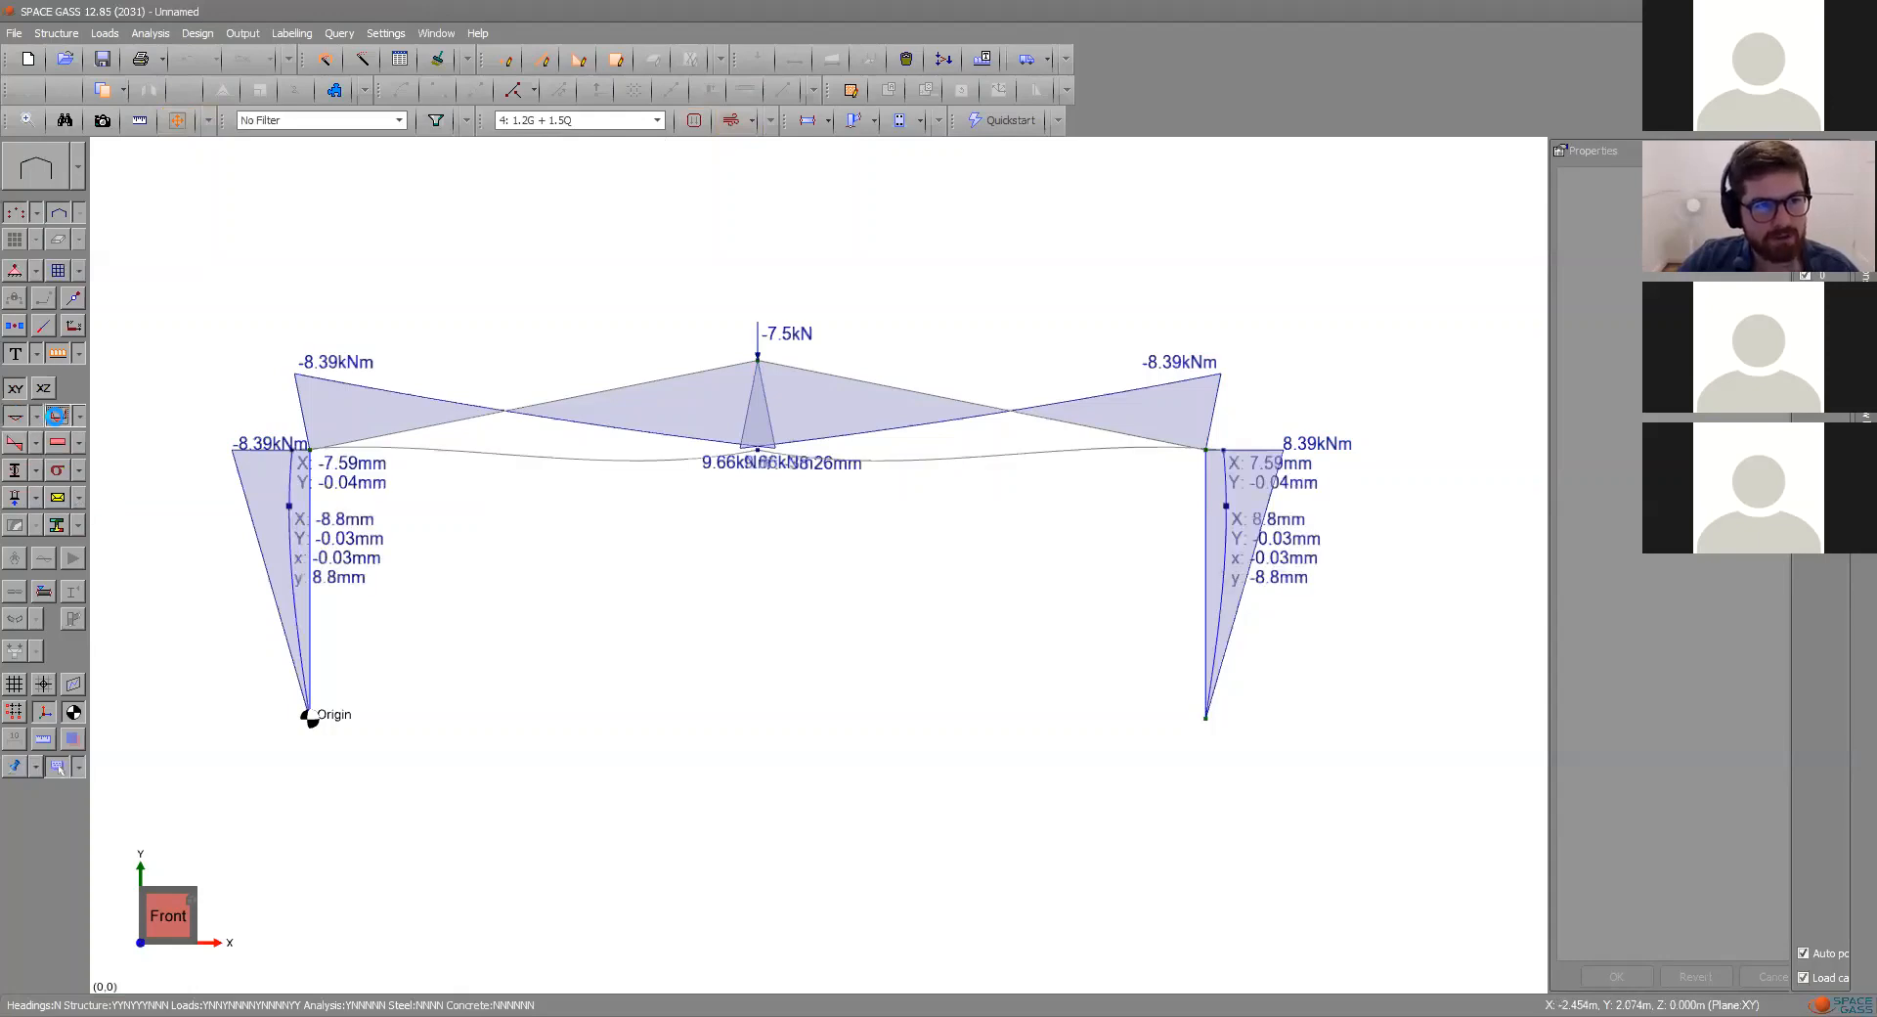
left_click(57, 421)
left_click(58, 416)
left_click(14, 415)
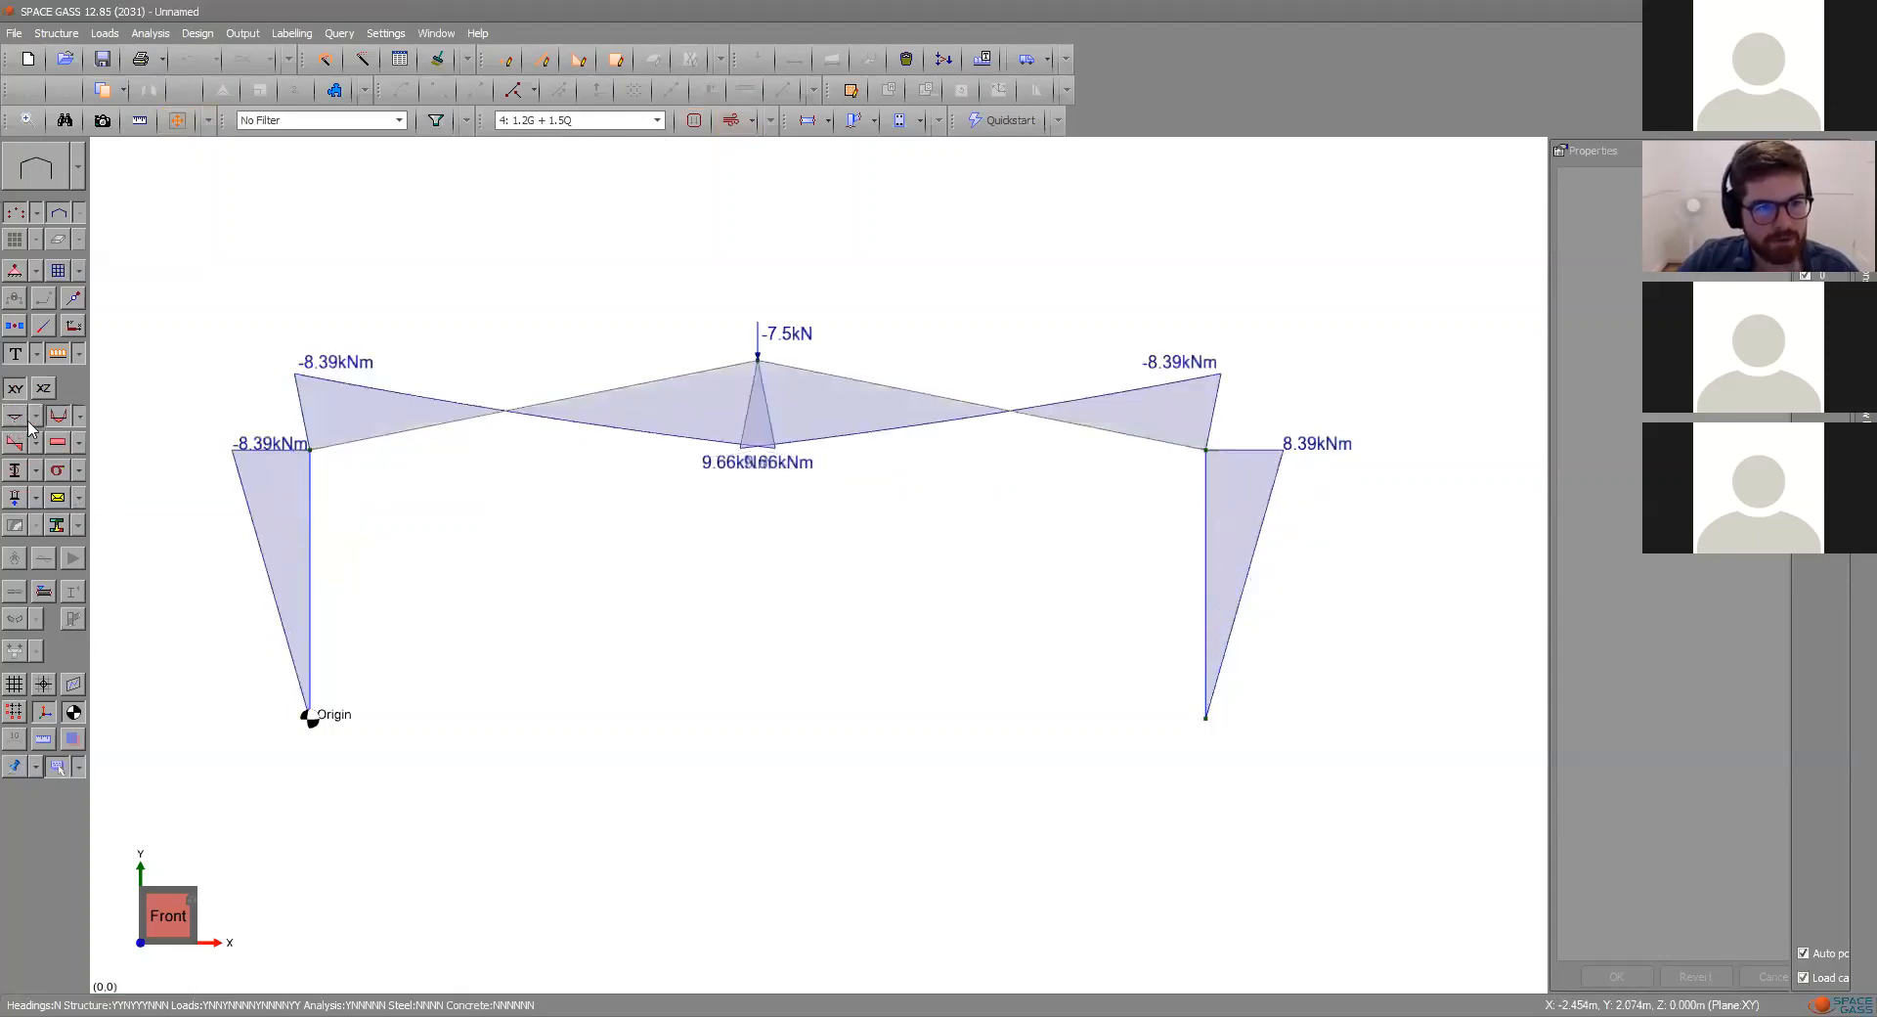
left_click(58, 416)
left_click(15, 442)
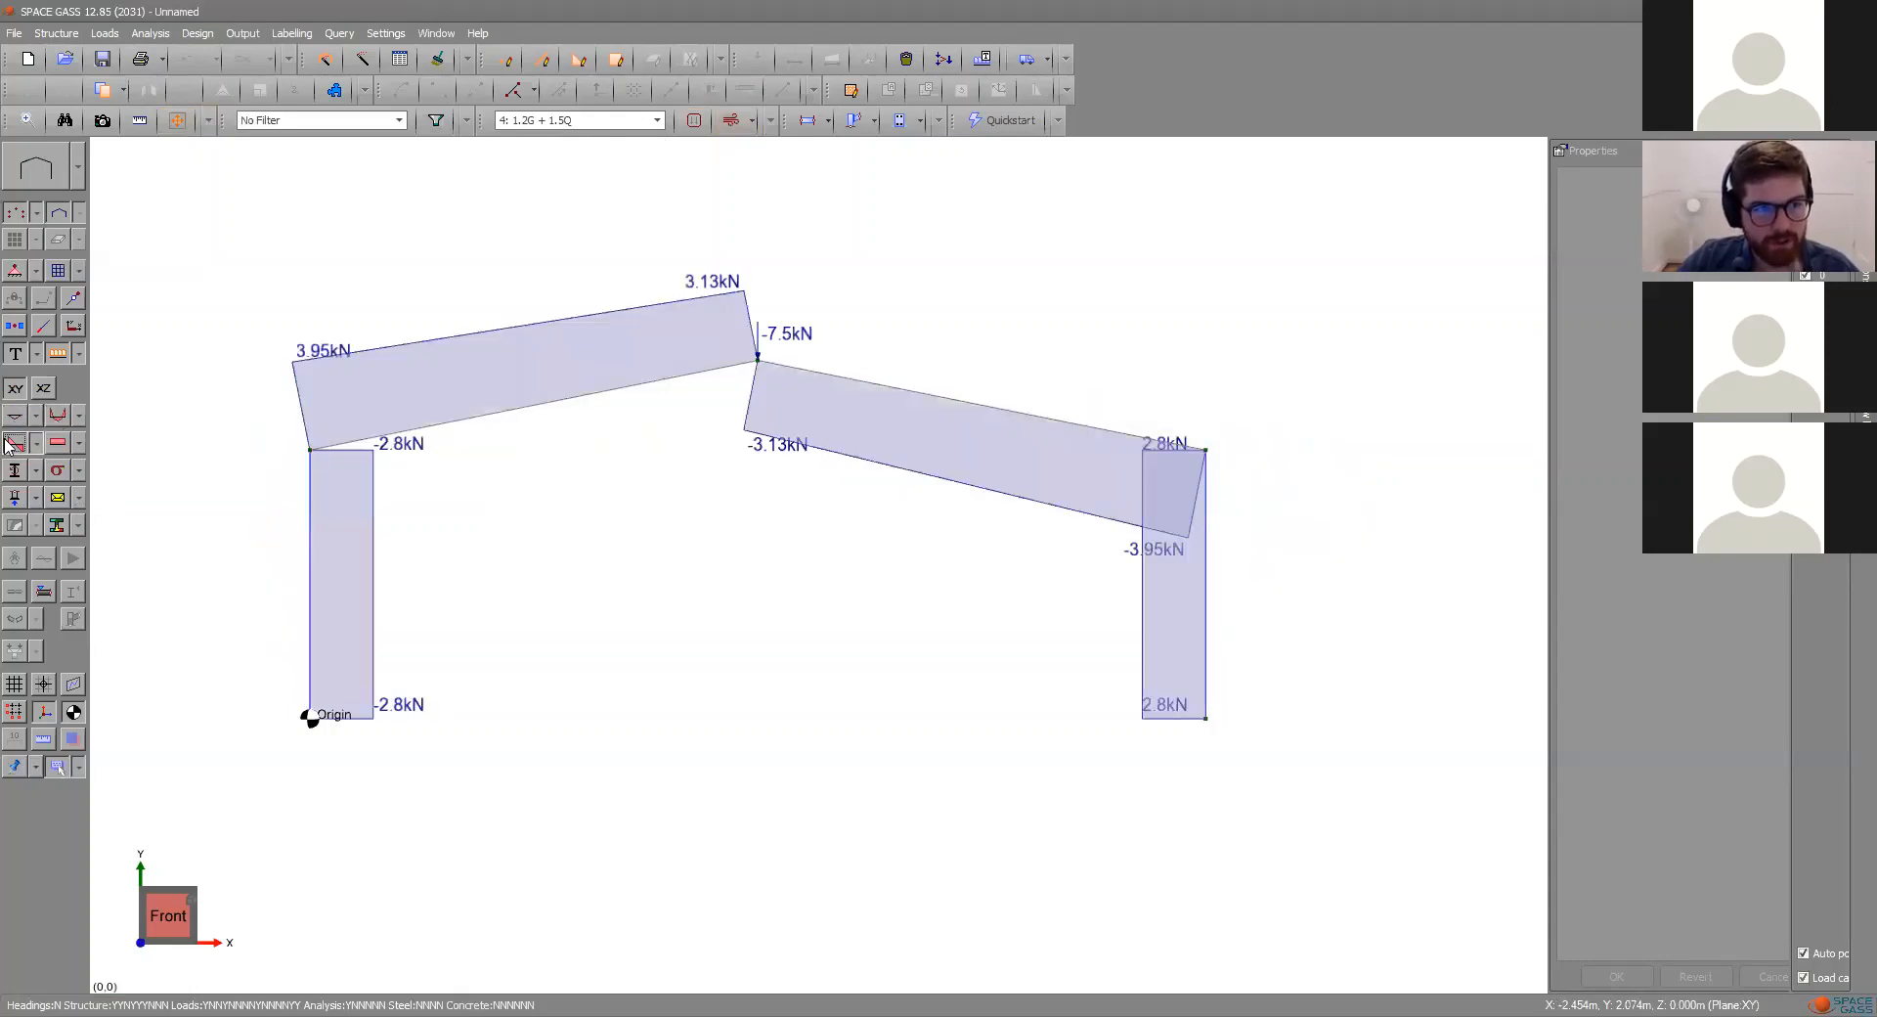
- Replace the shear force diagrams with the axial force diagrams, and view the support reactions in their place before hiding them
left_click(14, 442)
left_click(58, 441)
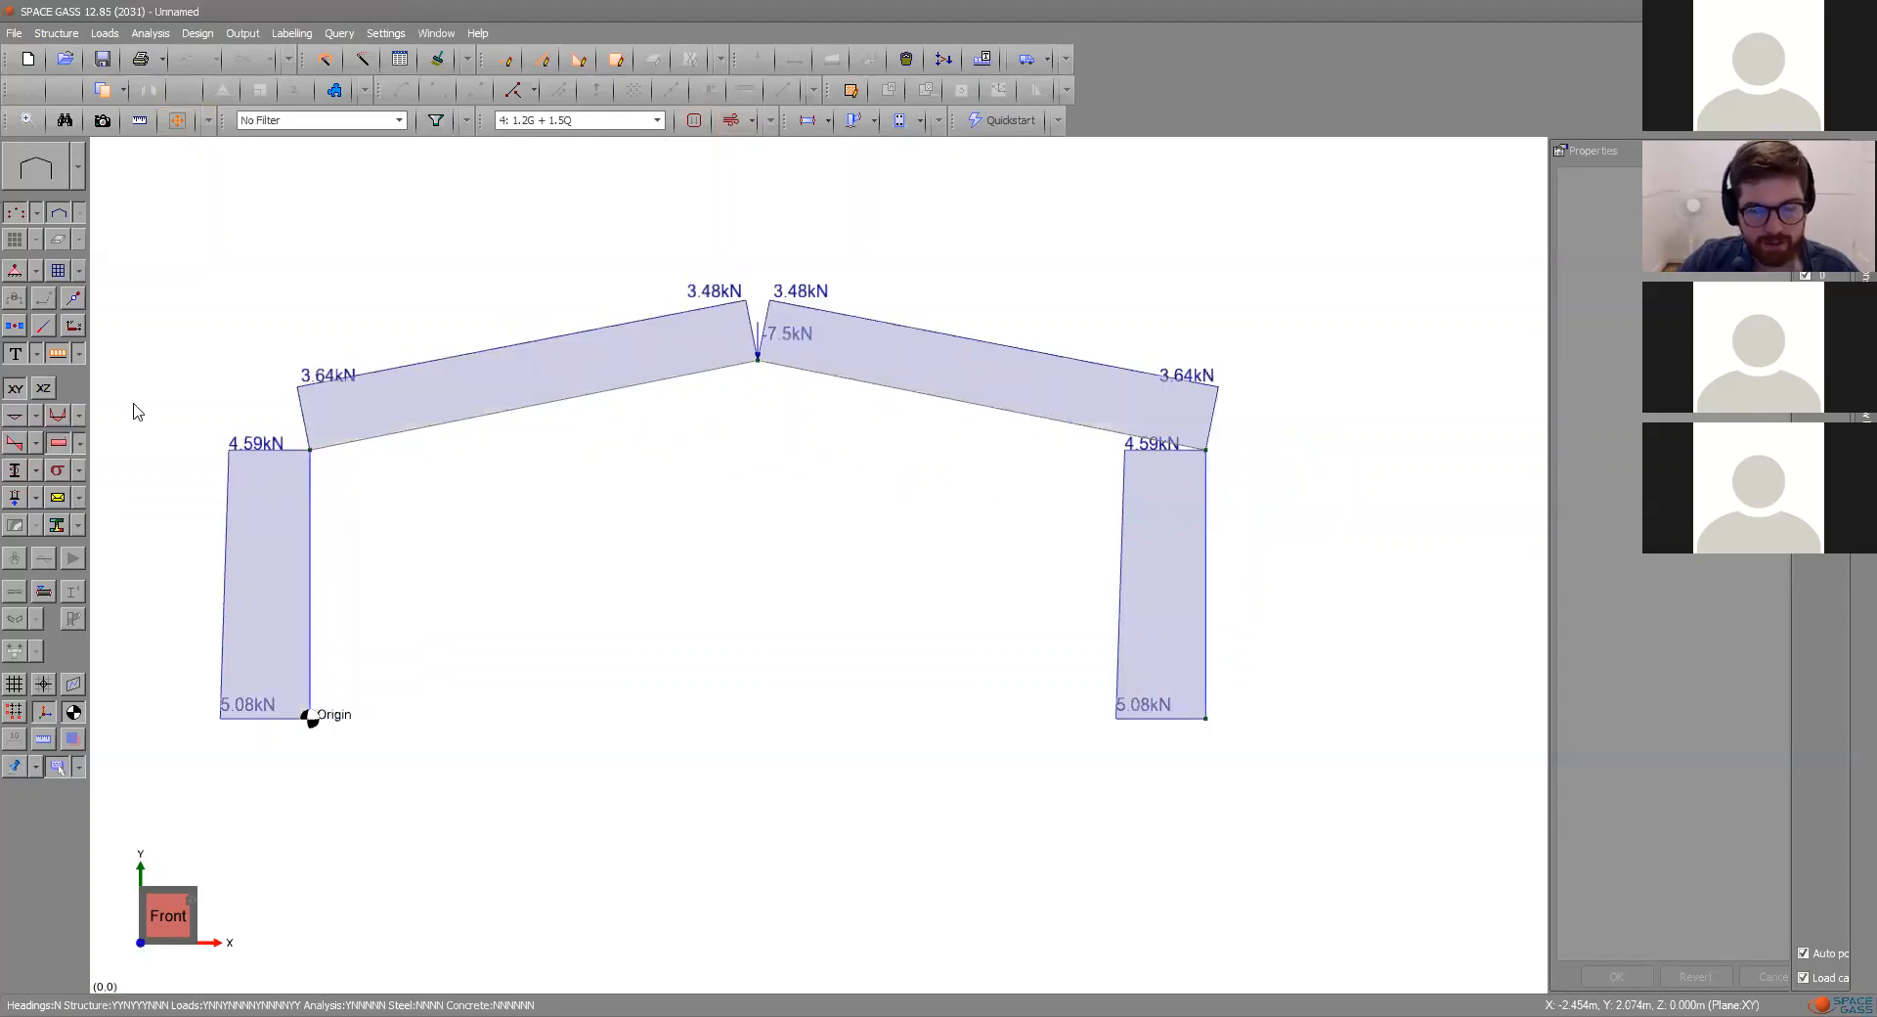
left_click(57, 442)
left_click(15, 497)
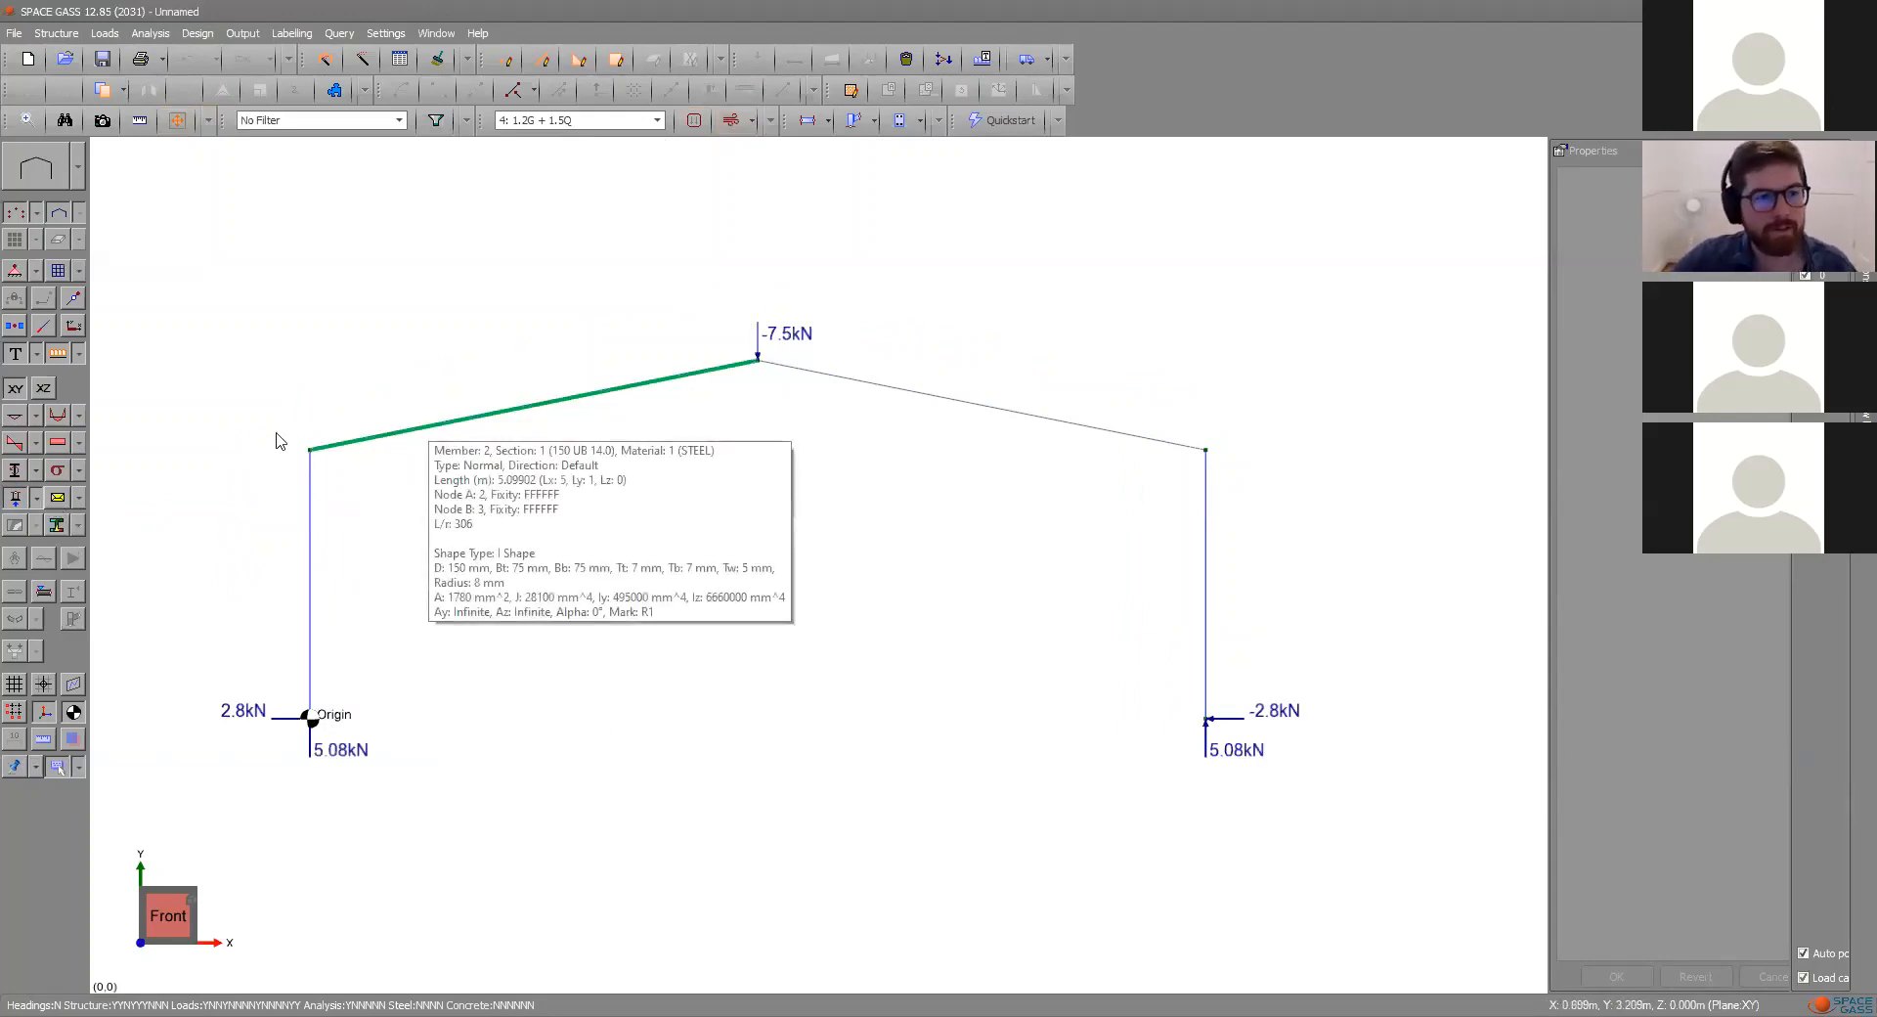
left_click(17, 499)
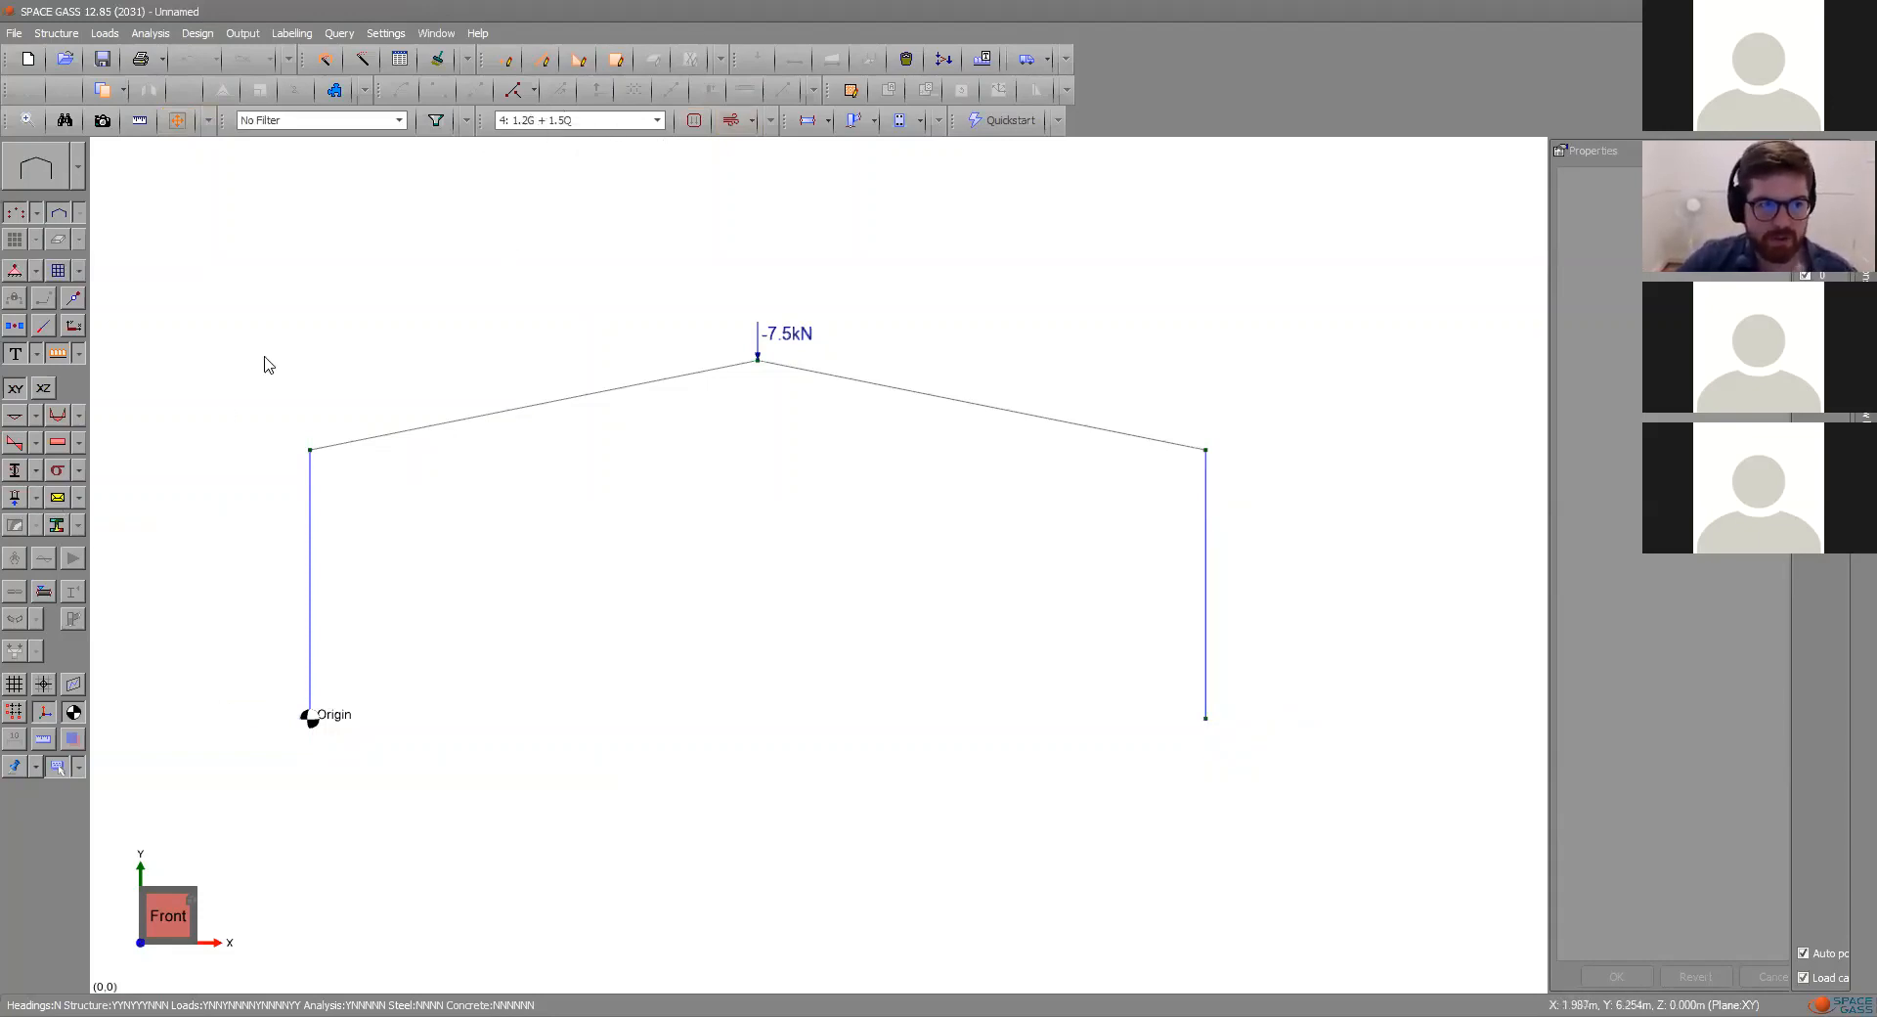
- Turn on the result envelope, show the bending moment diagrams, and display them for All Load Cases
left_click(58, 506)
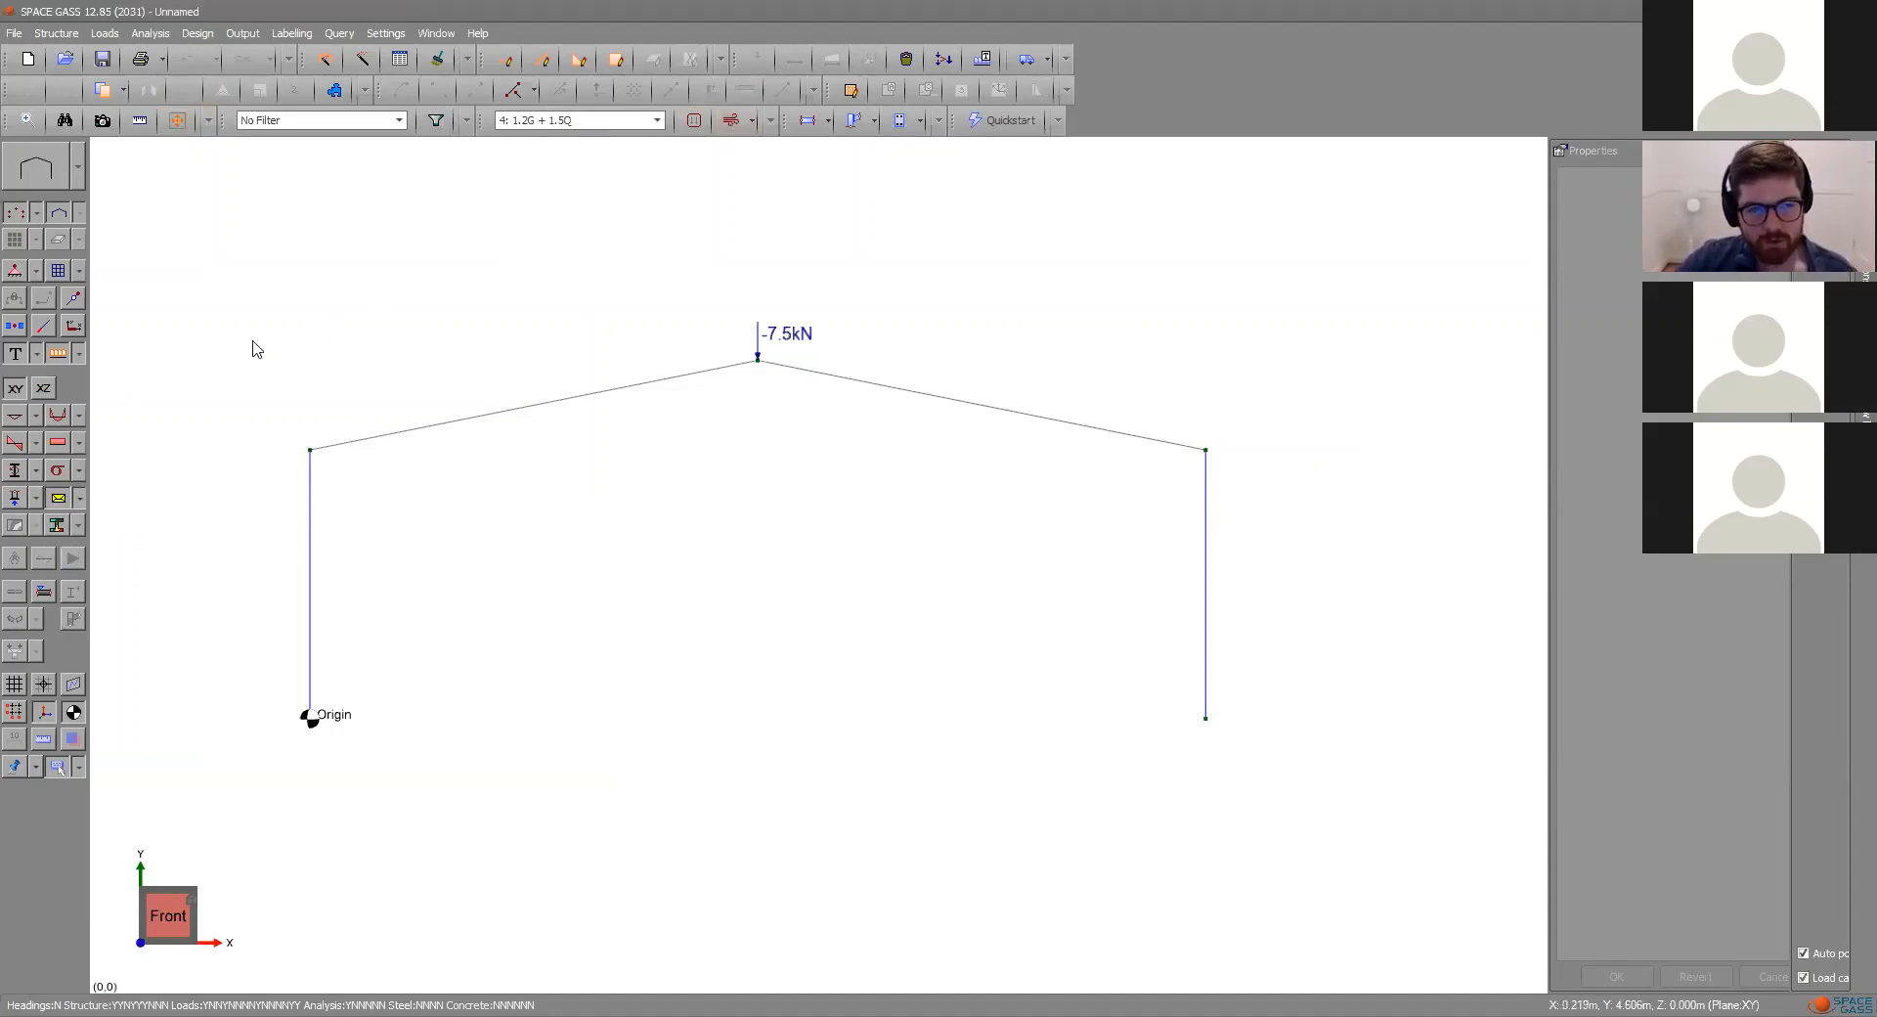
left_click(60, 414)
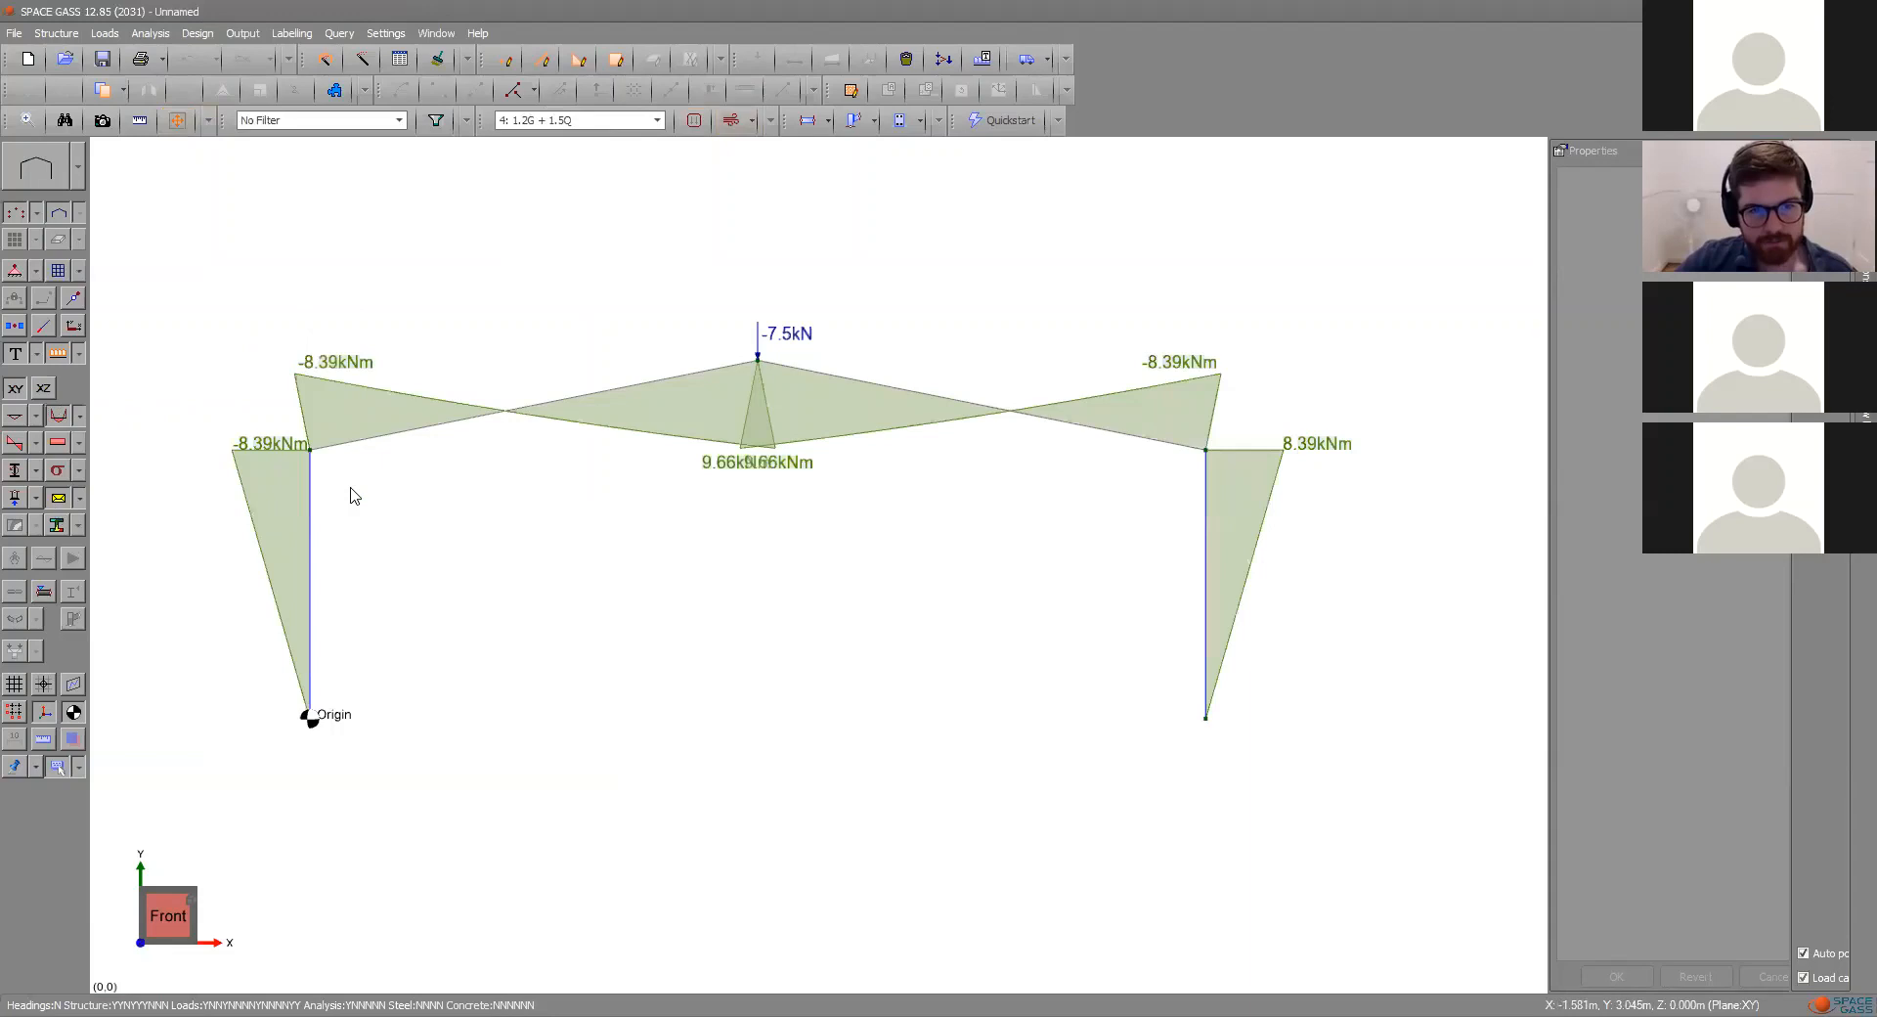
left_click(80, 499)
left_click(545, 120)
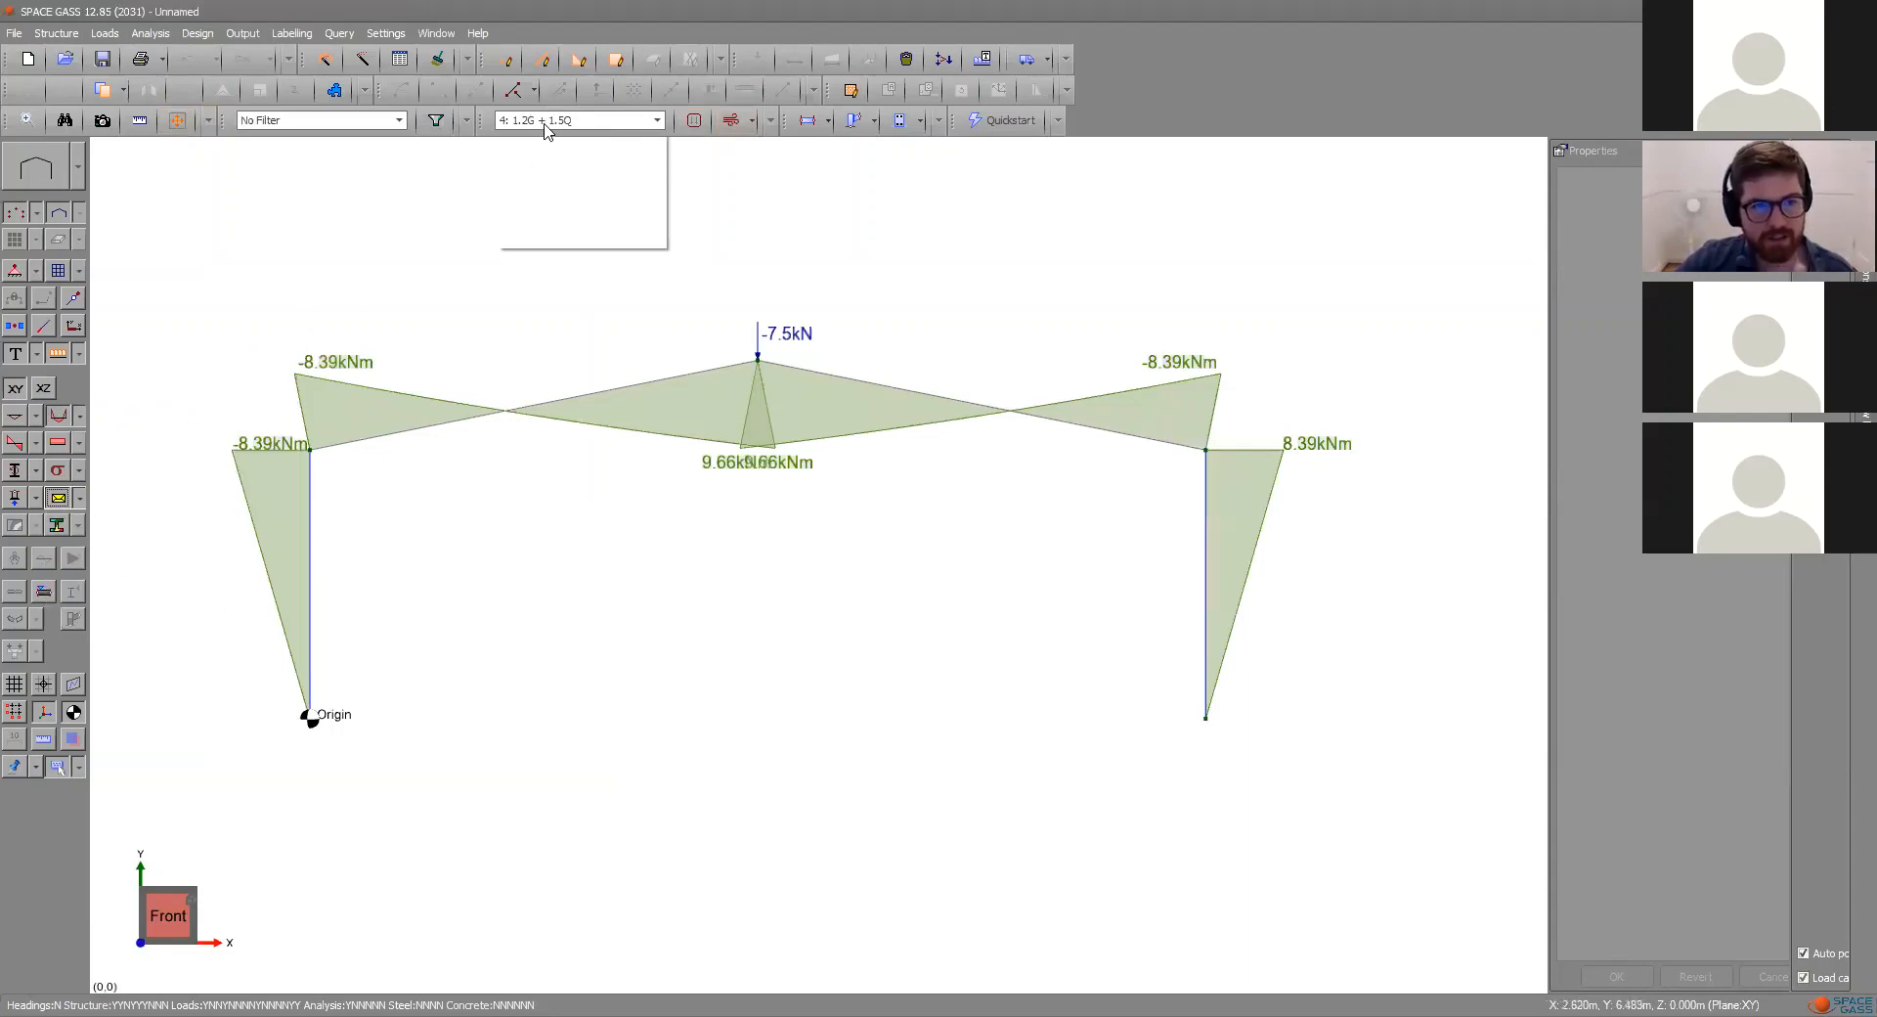
left_click(555, 138)
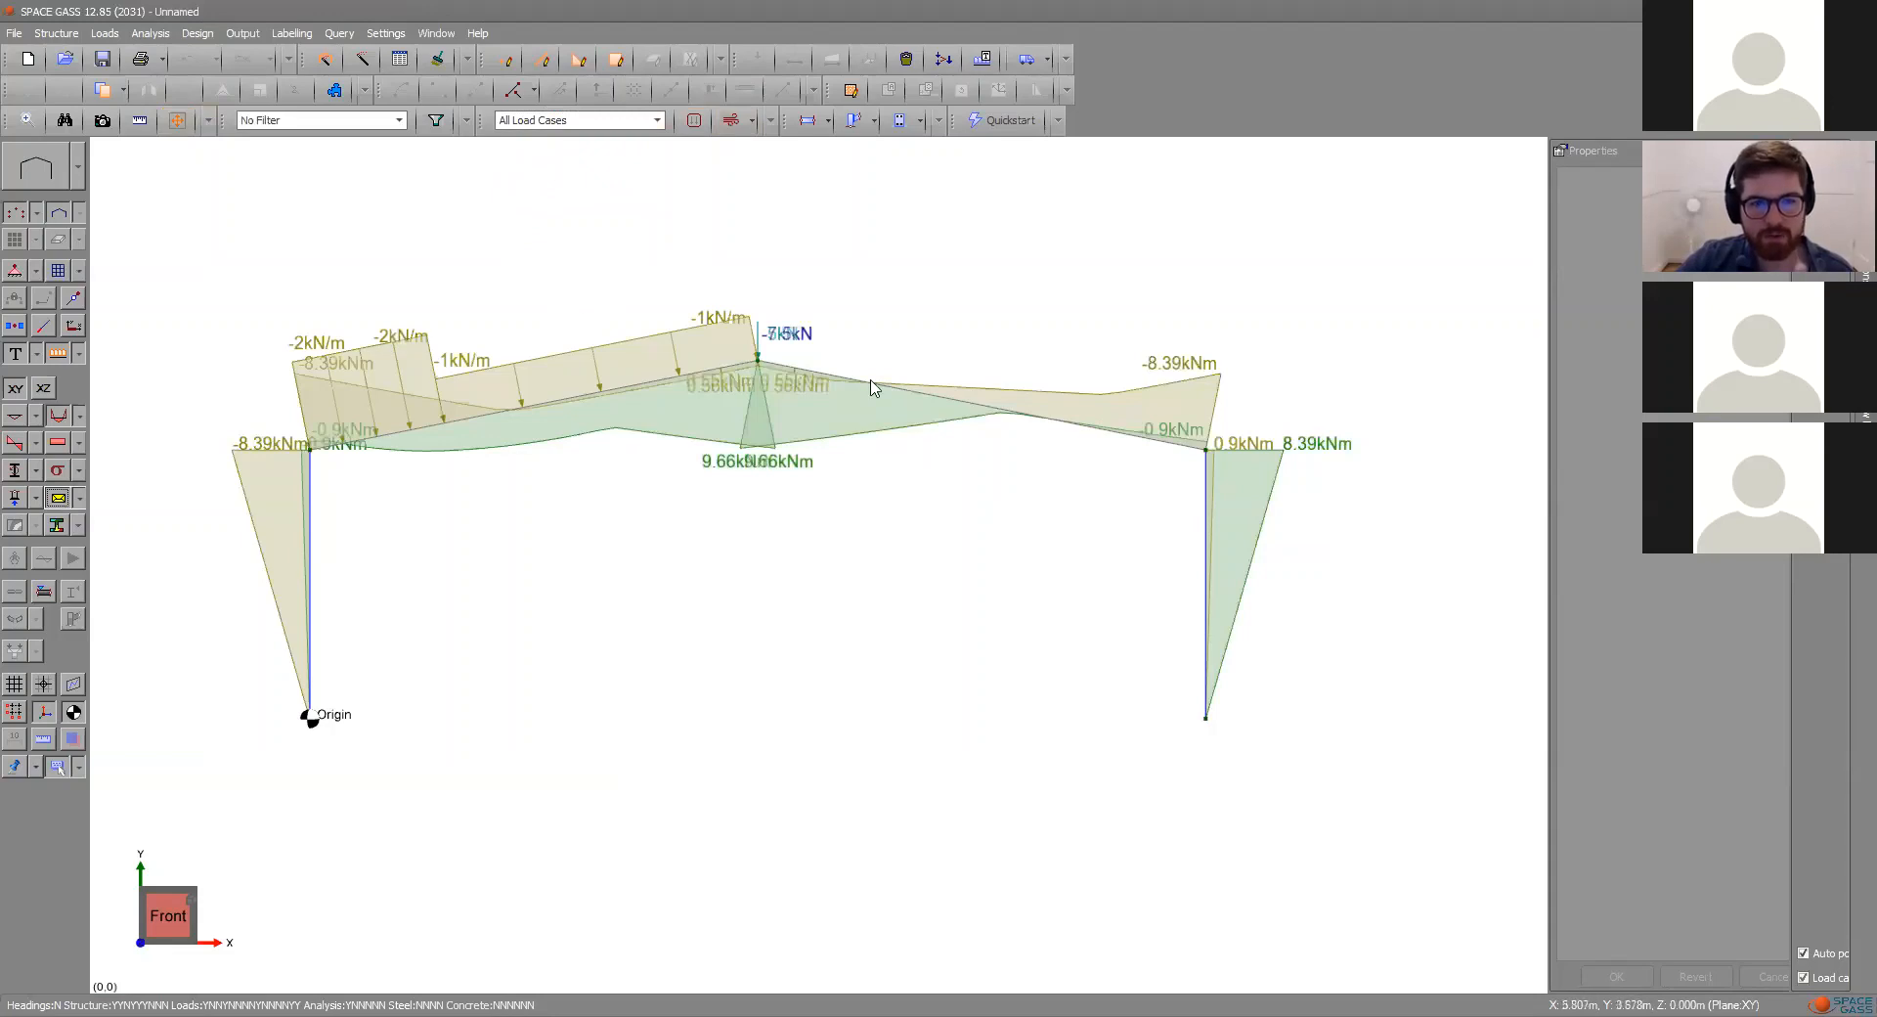
- View the bending moments of the Wind, Dead, Live and 1.2G + 1.5Q cases in turn with the envelope on
left_click(627, 120)
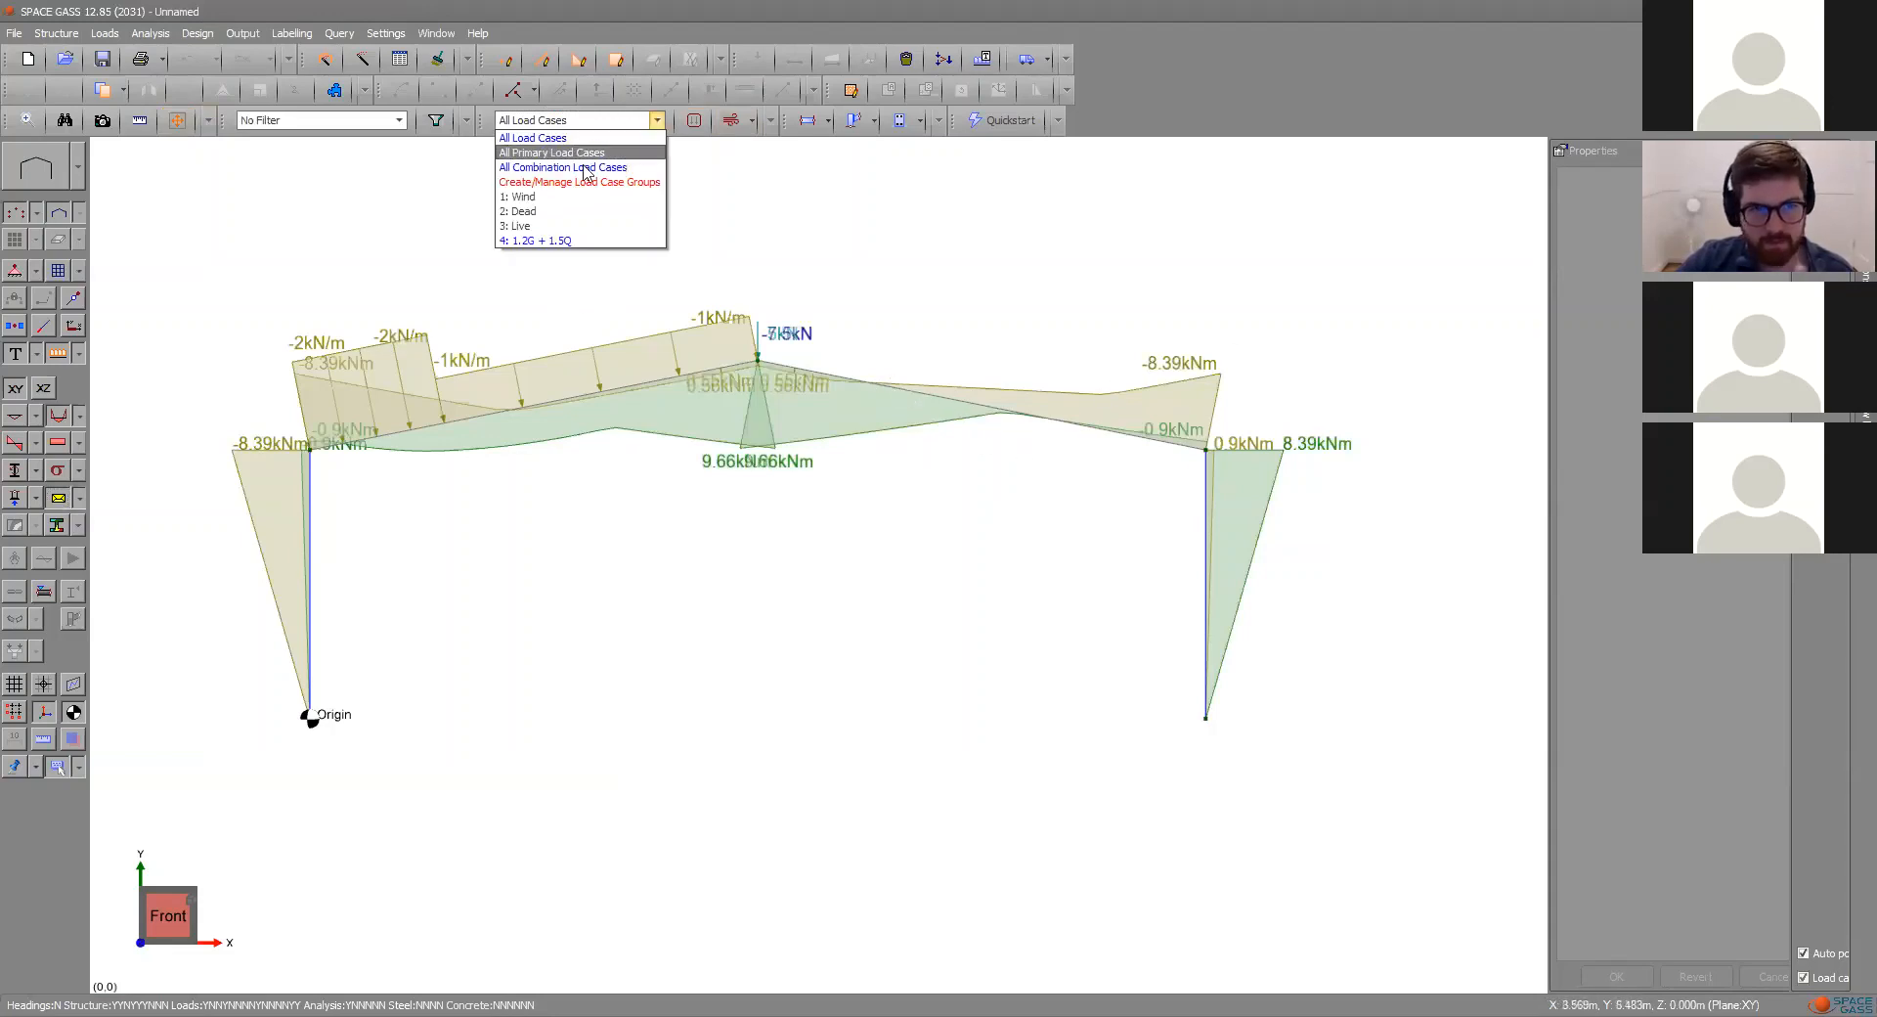
left_click(565, 189)
left_click(594, 121)
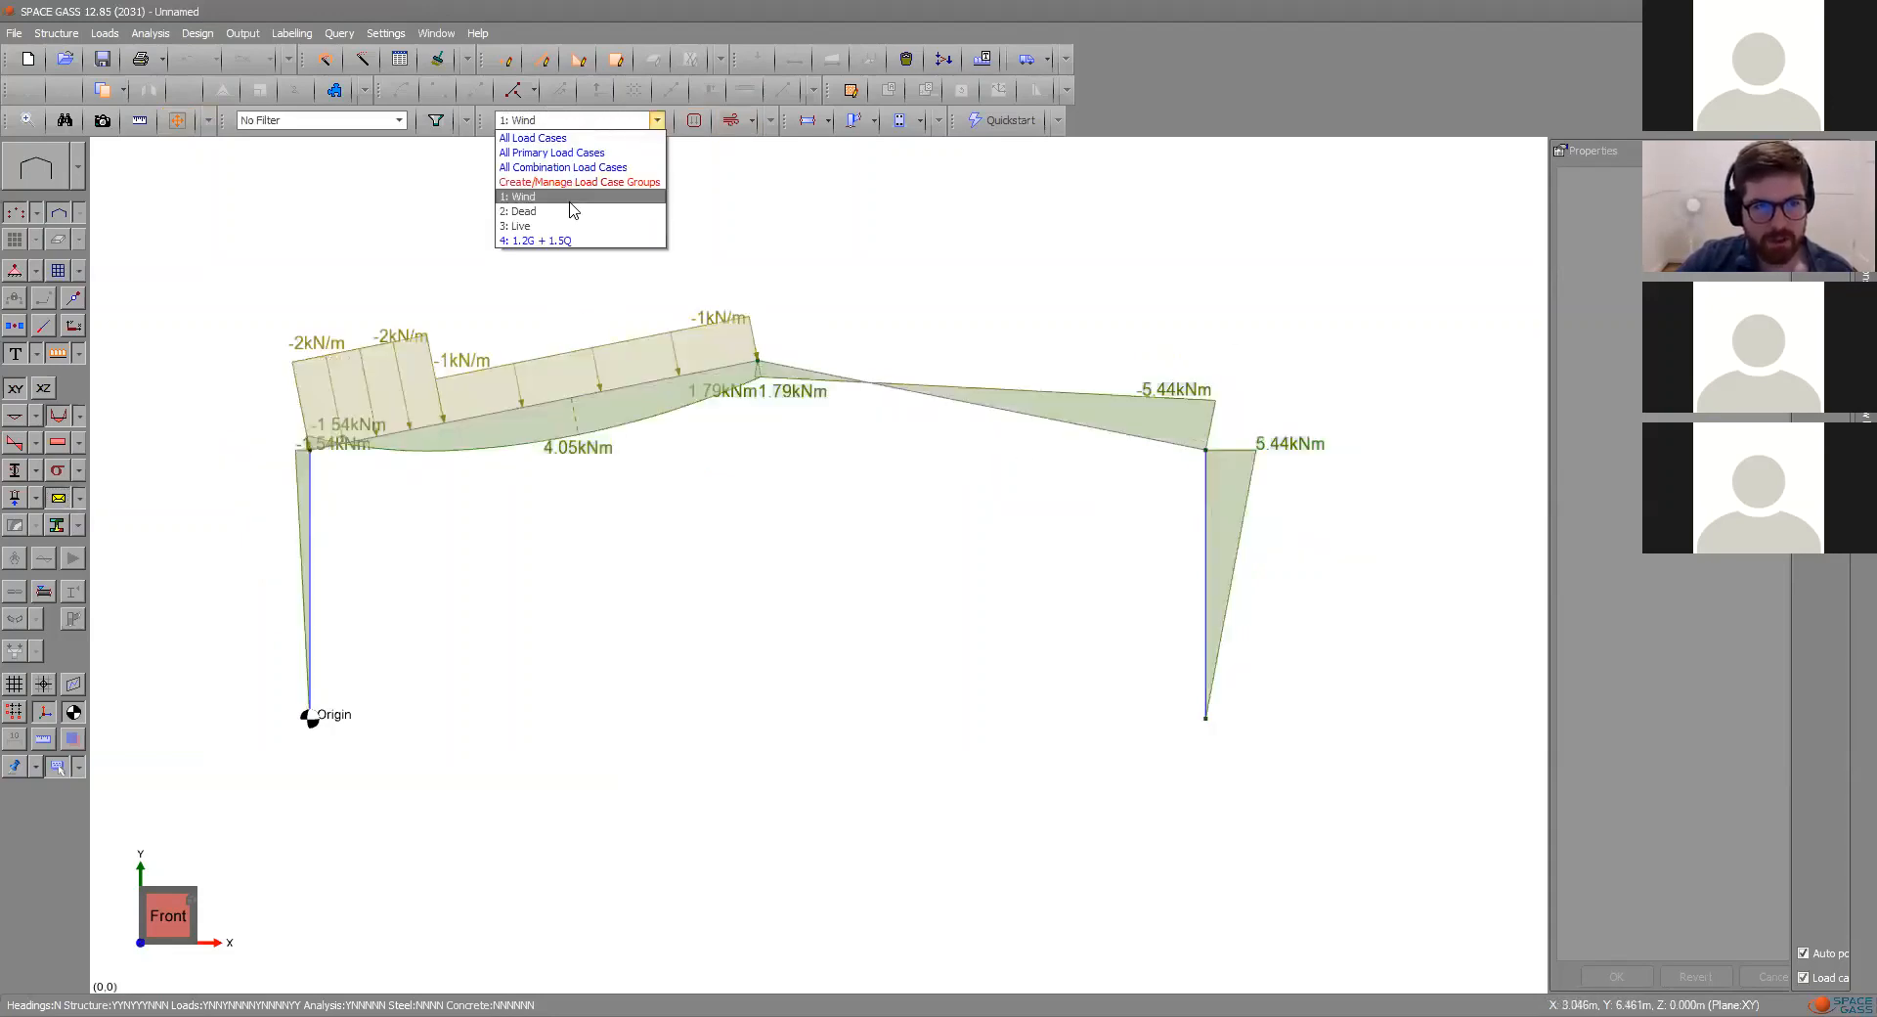
left_click(571, 210)
left_click(579, 120)
left_click(554, 226)
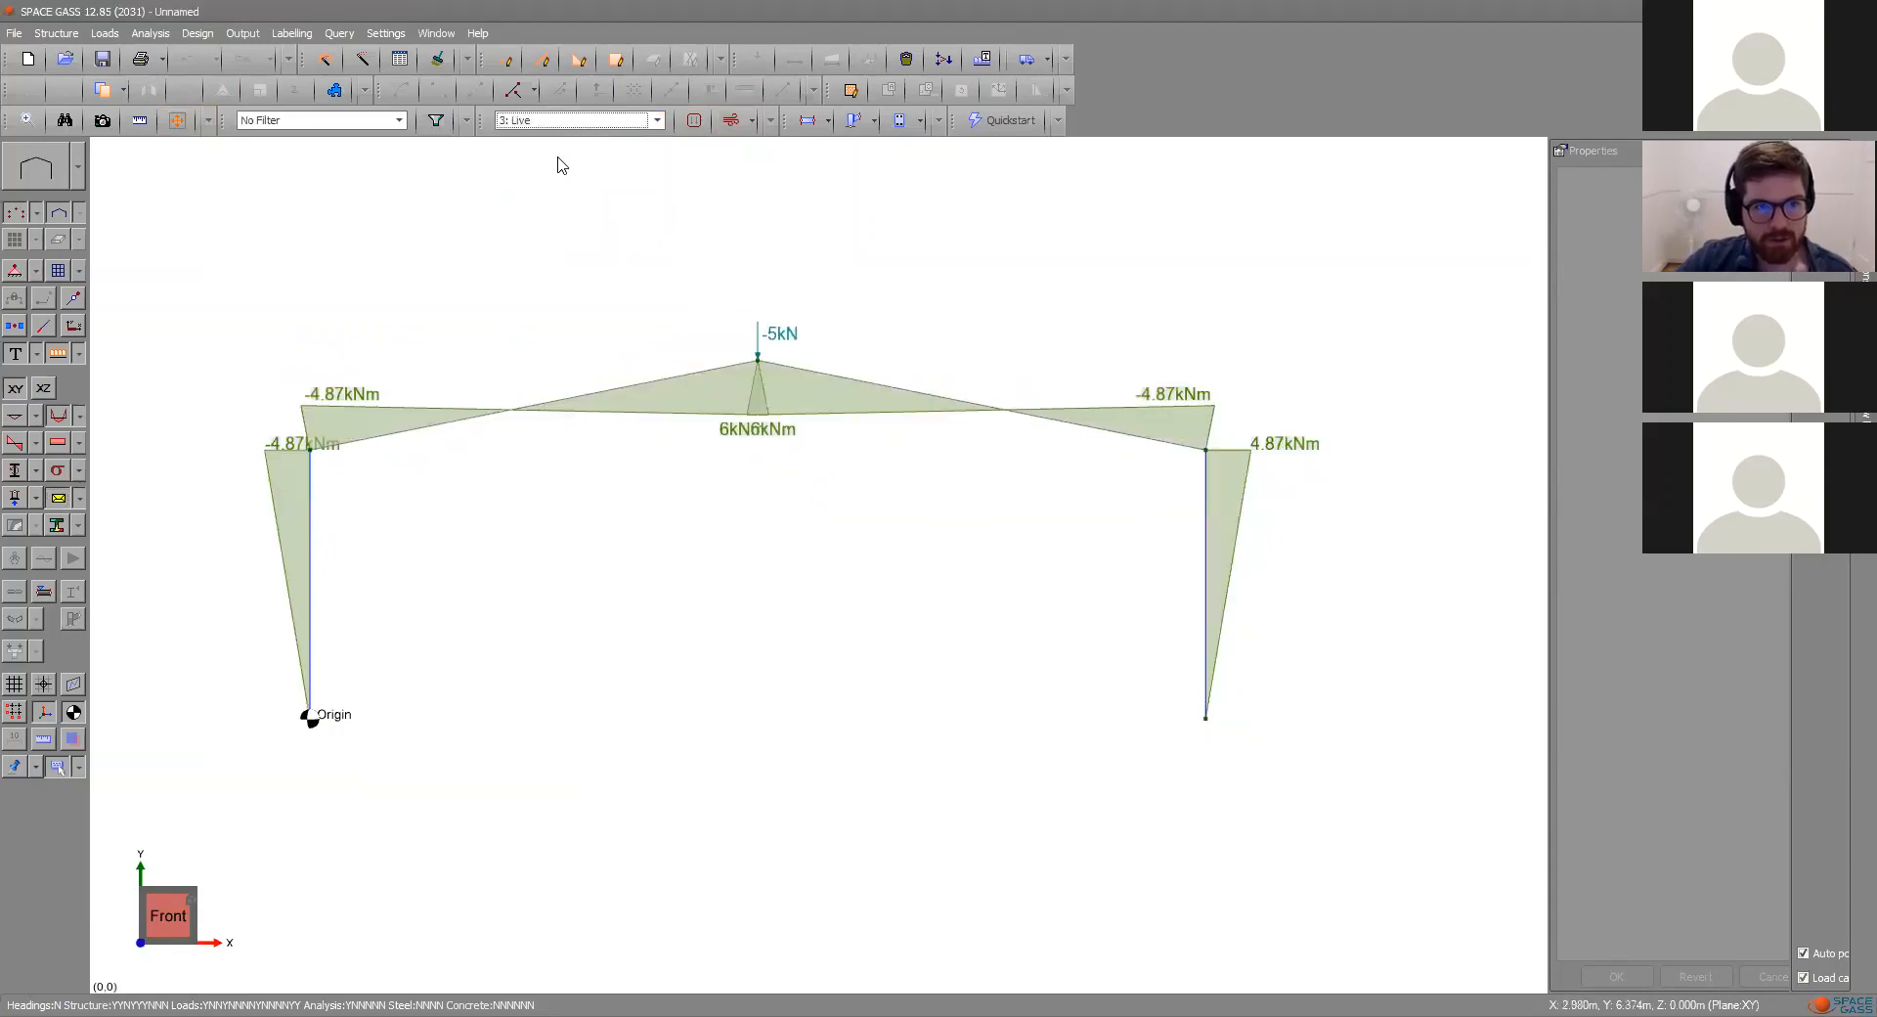
left_click(556, 122)
left_click(536, 244)
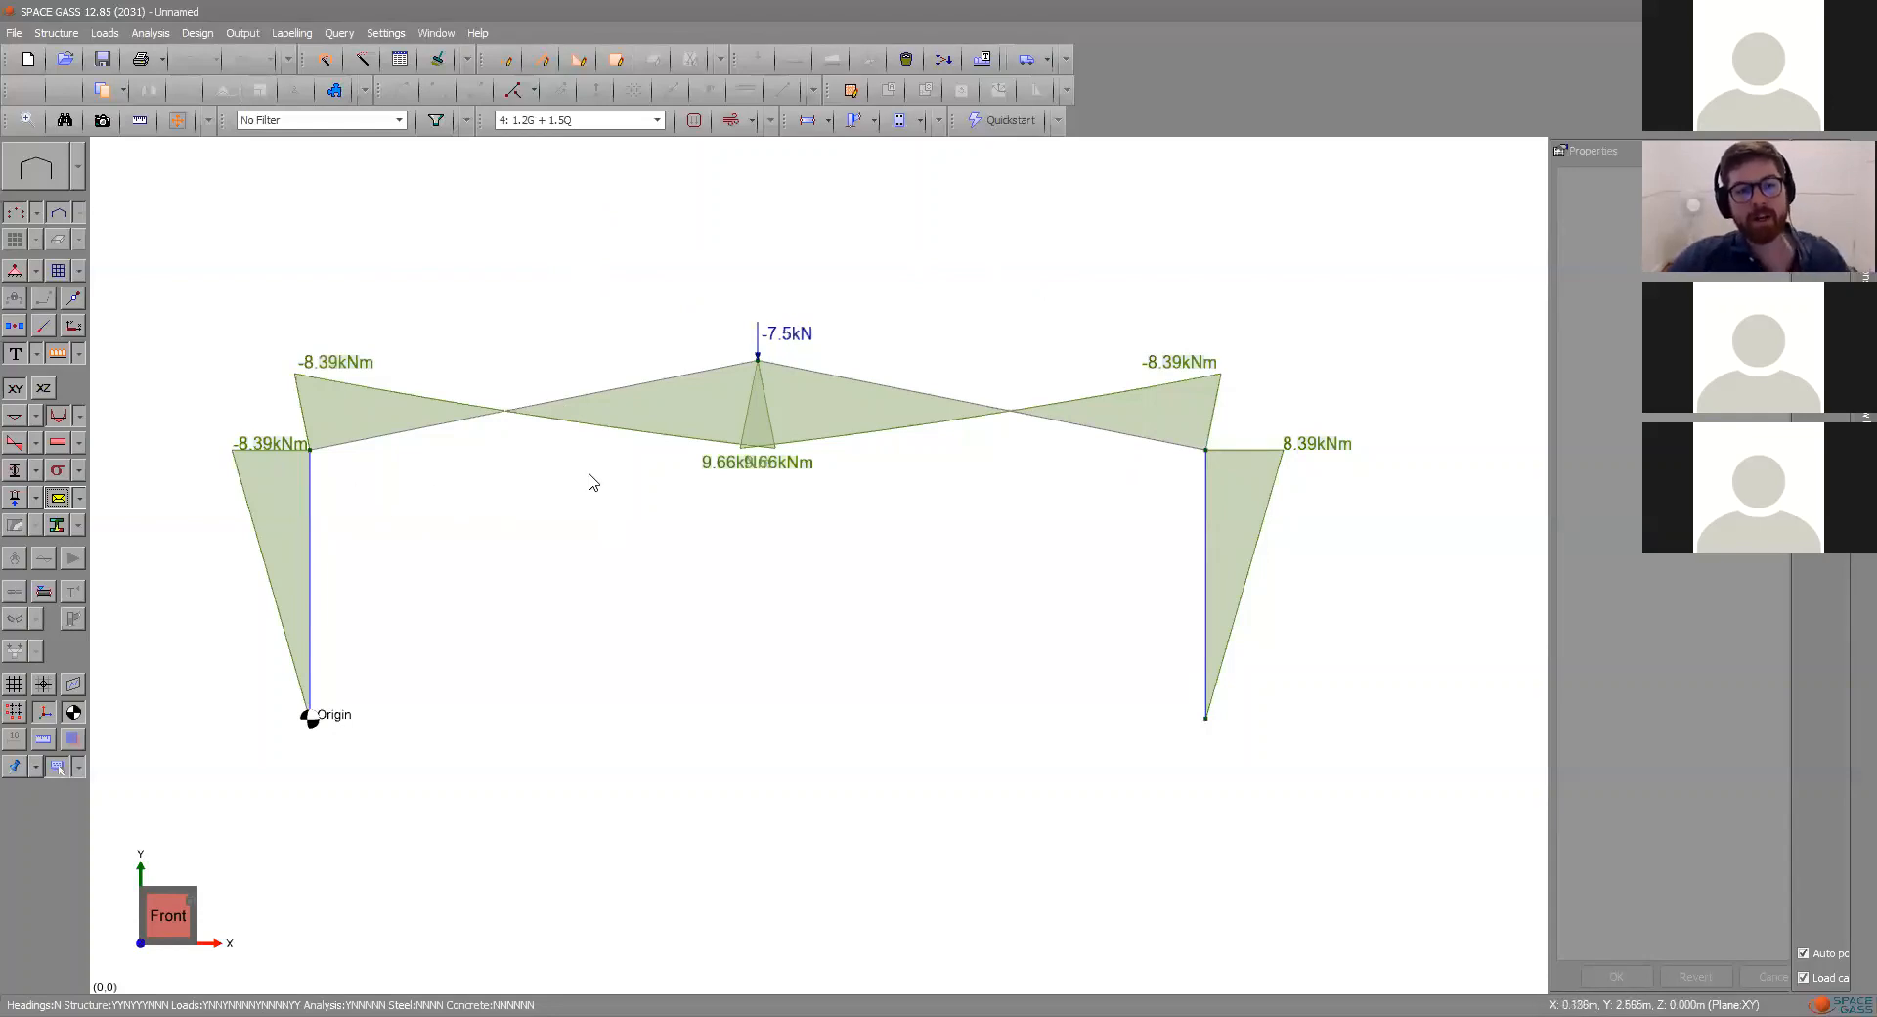
- Filter to All Combination Load Cases, turn off the envelope, and overlay the bending moment diagrams of All Load Cases
left_click(600, 125)
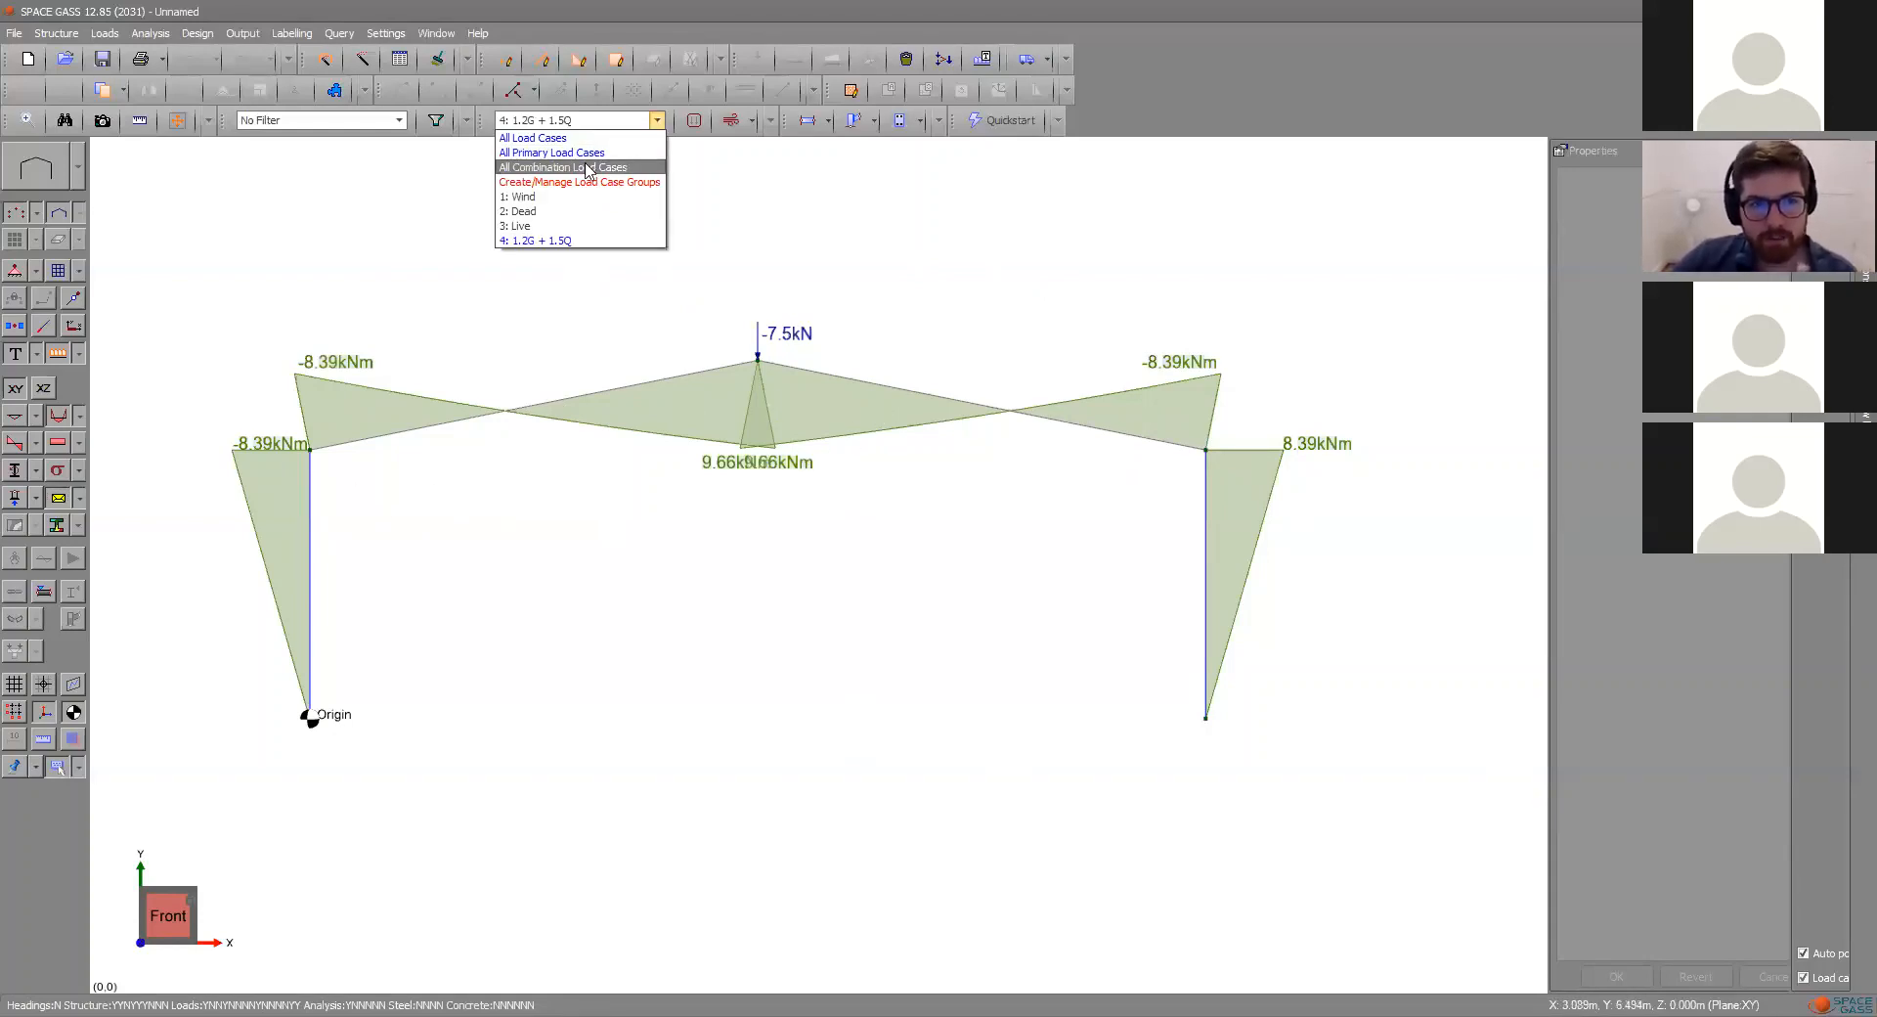
left_click(577, 167)
left_click(52, 505)
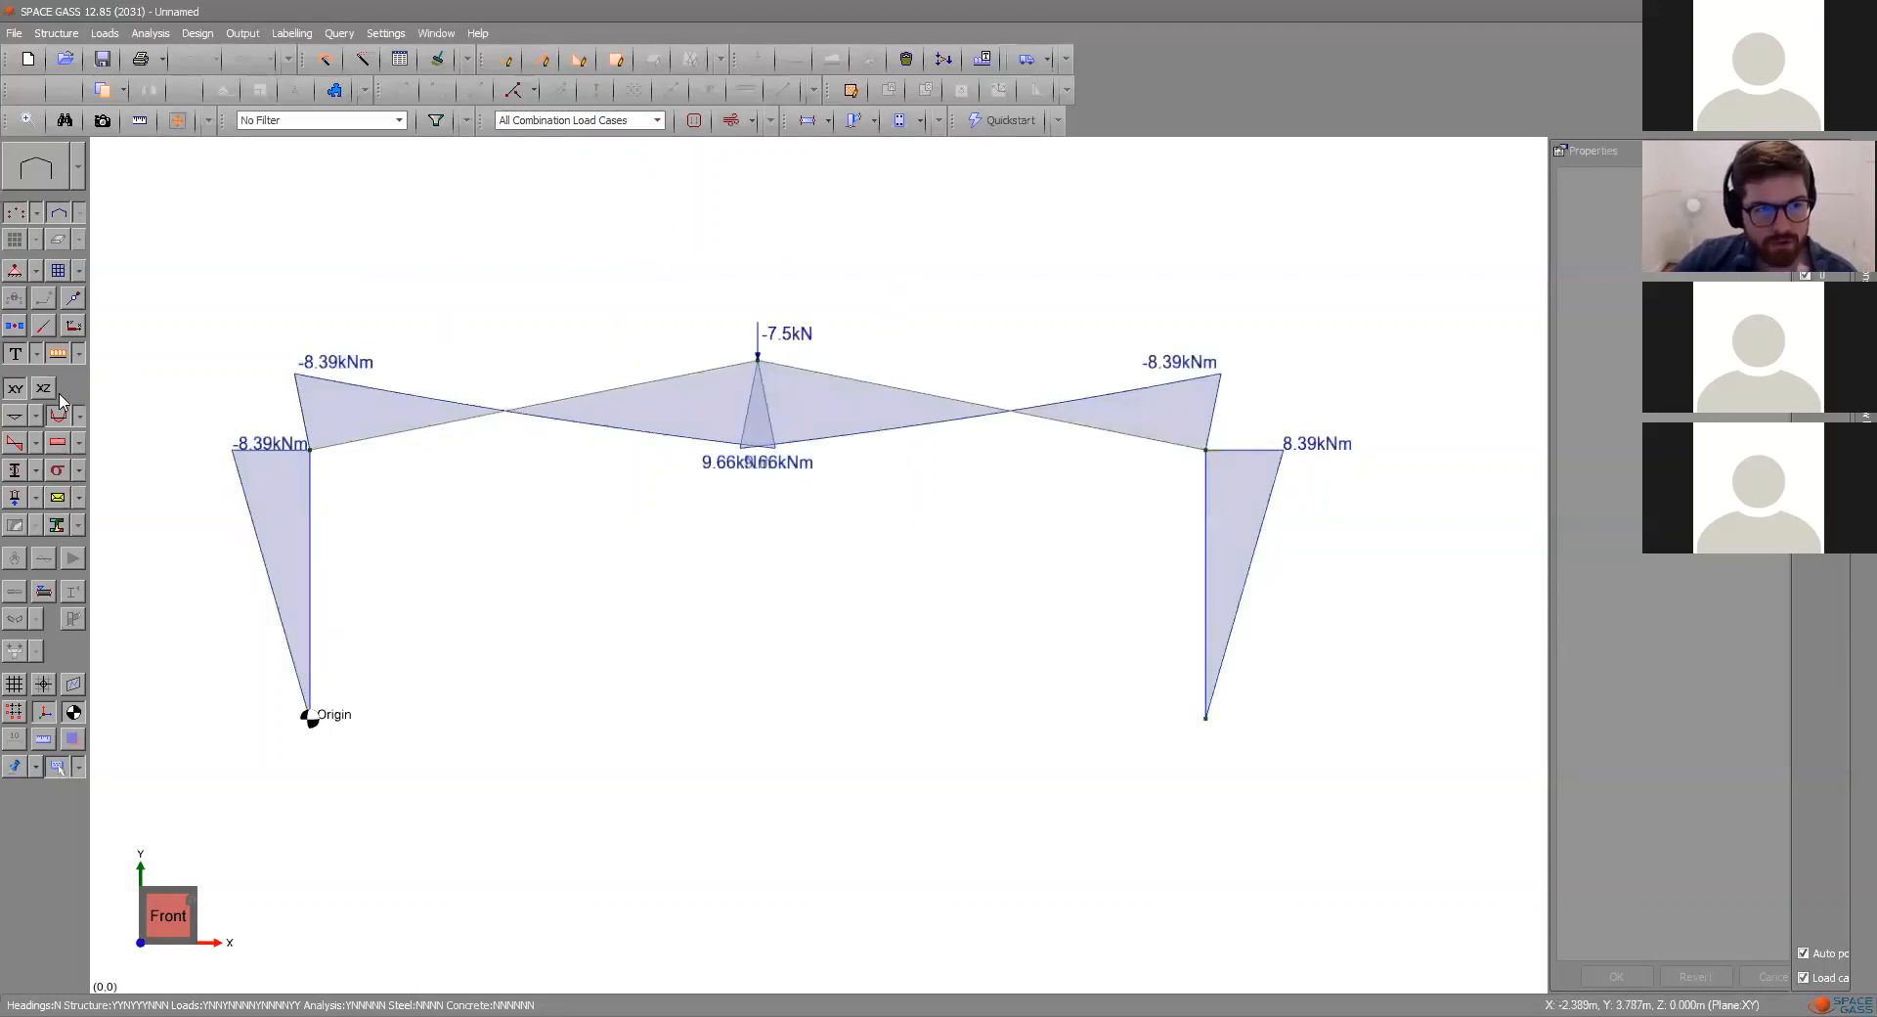
left_click(599, 122)
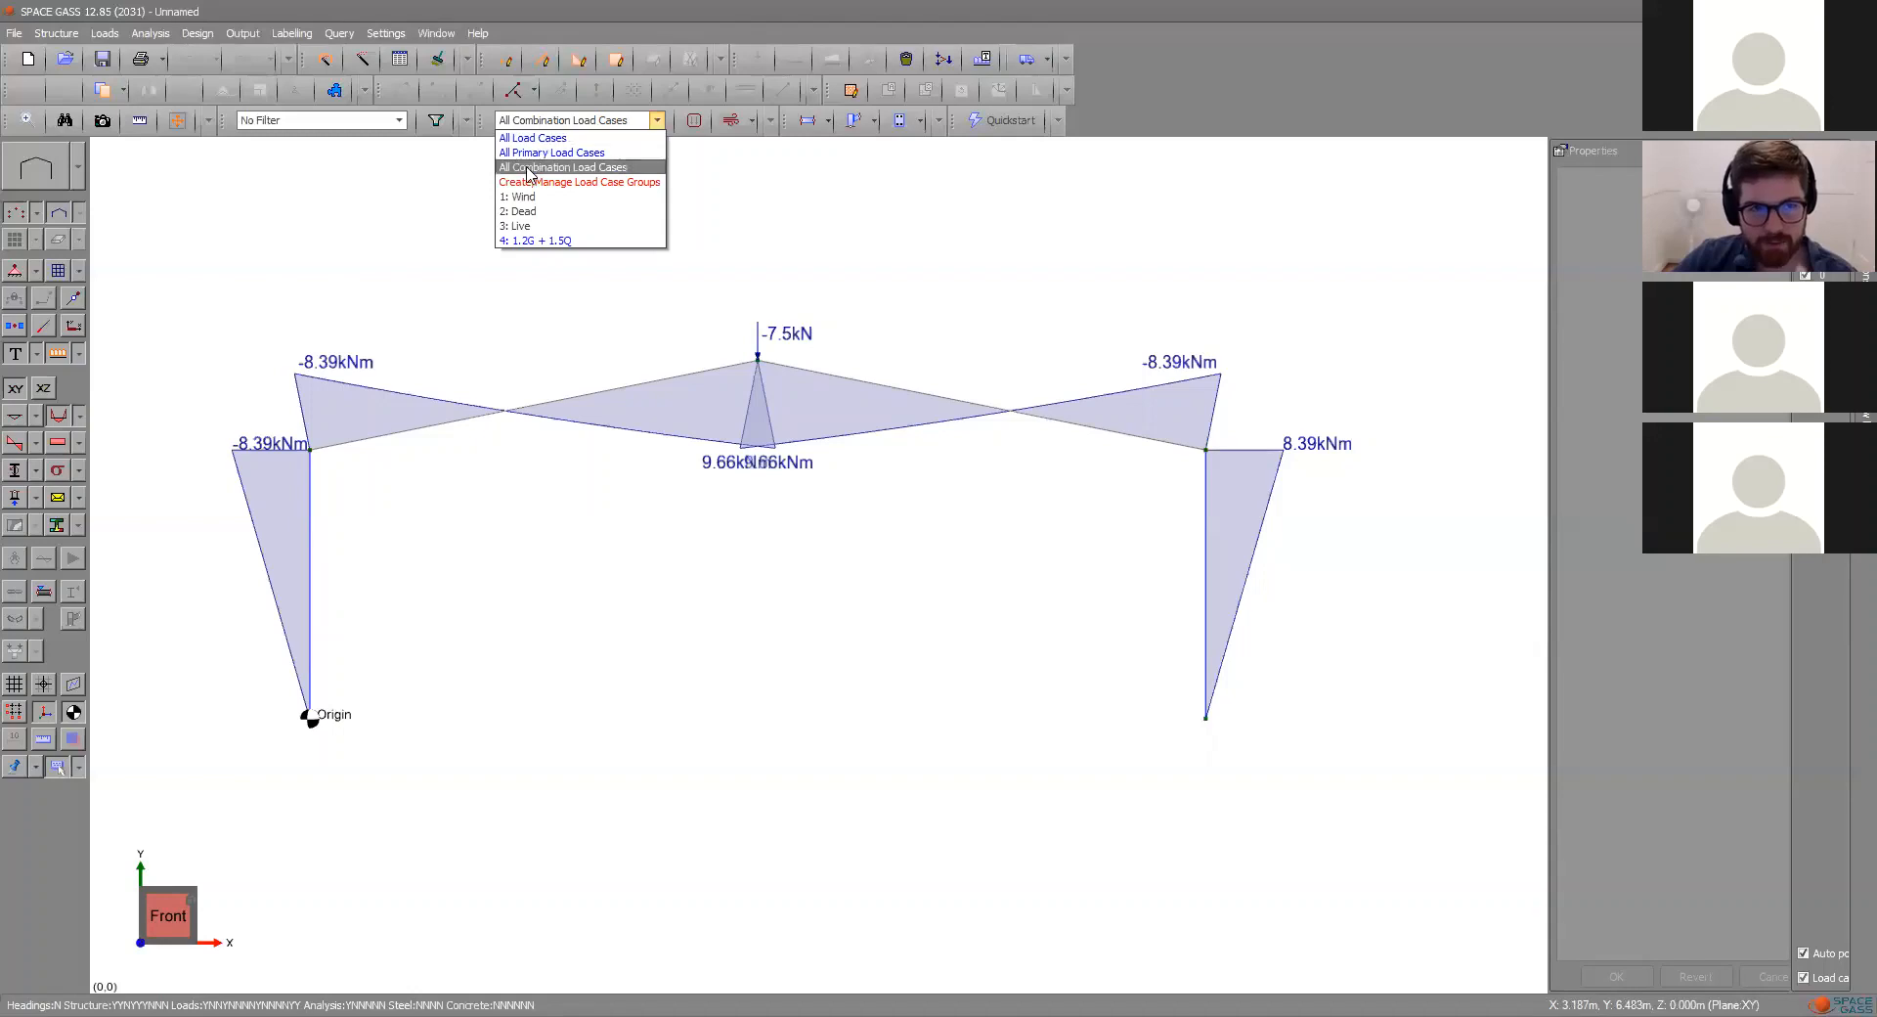
left_click(535, 138)
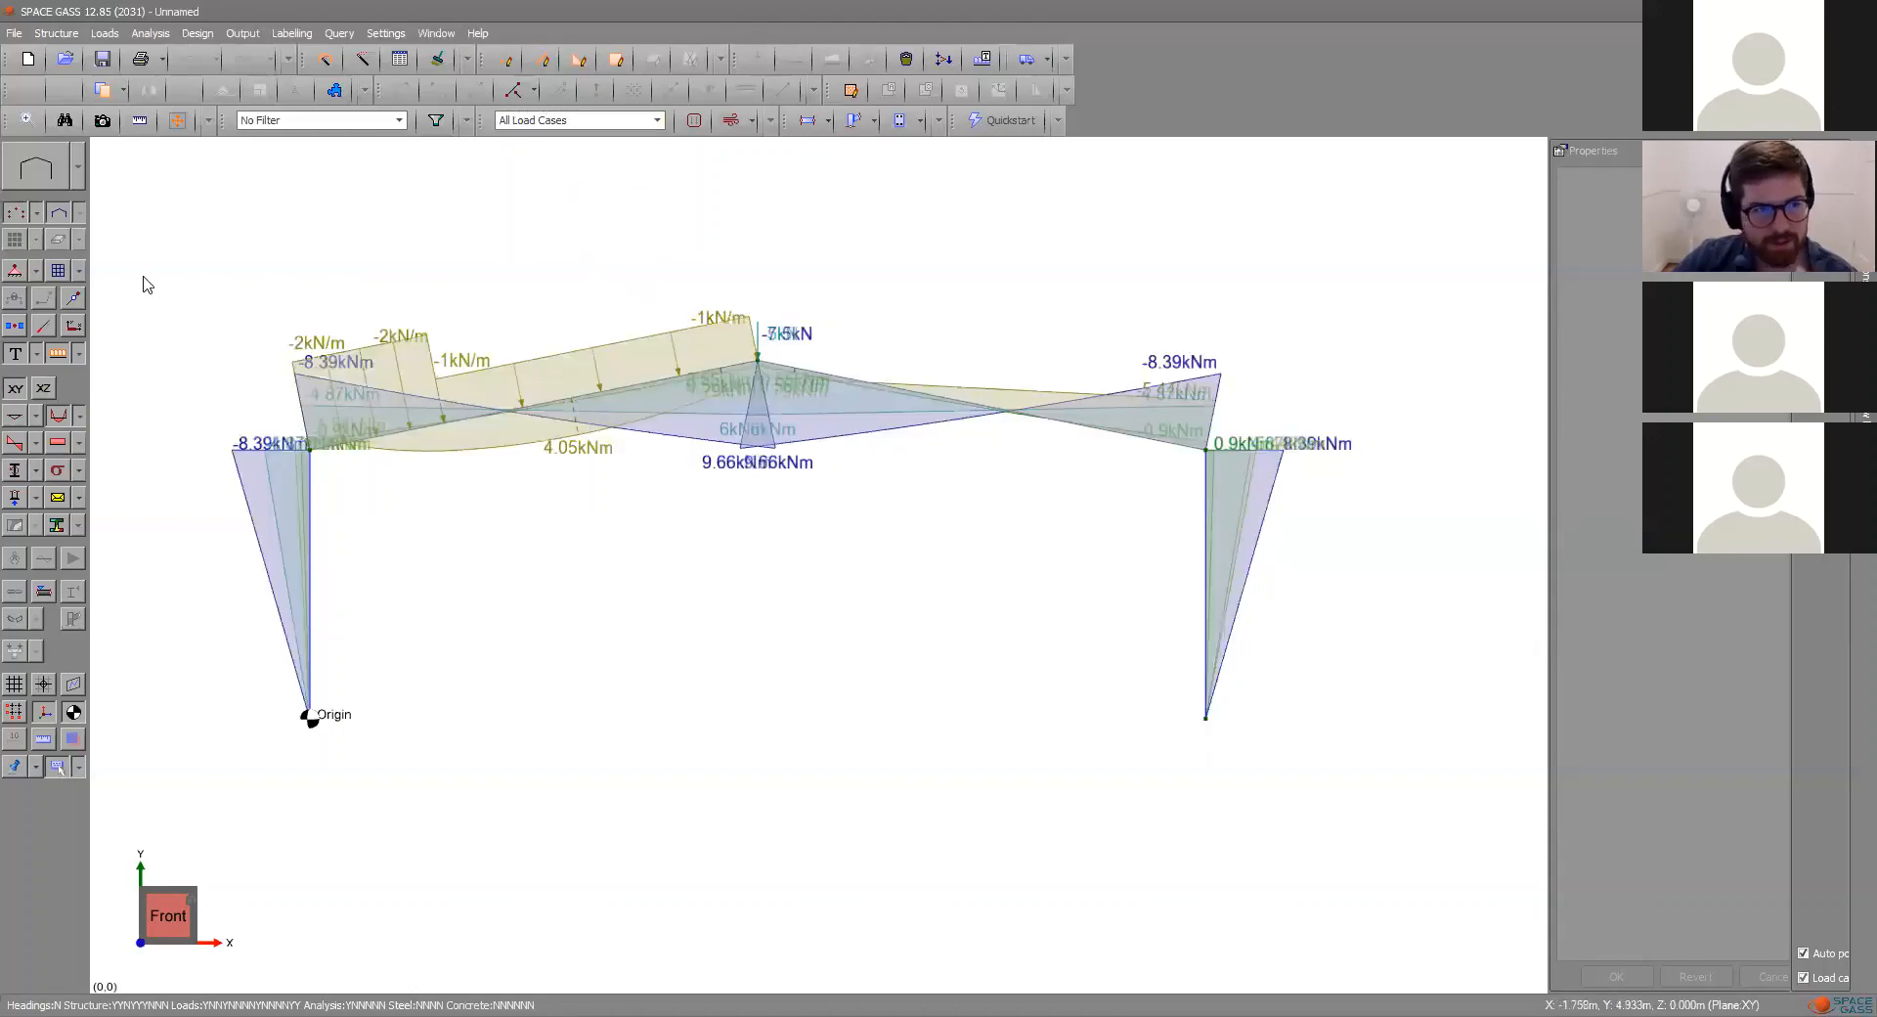
- Hide the applied loads and inspect the overlaid bending moments along the rafters, at the column tops and at the apex
left_click(57, 357)
mouse_move(832, 384)
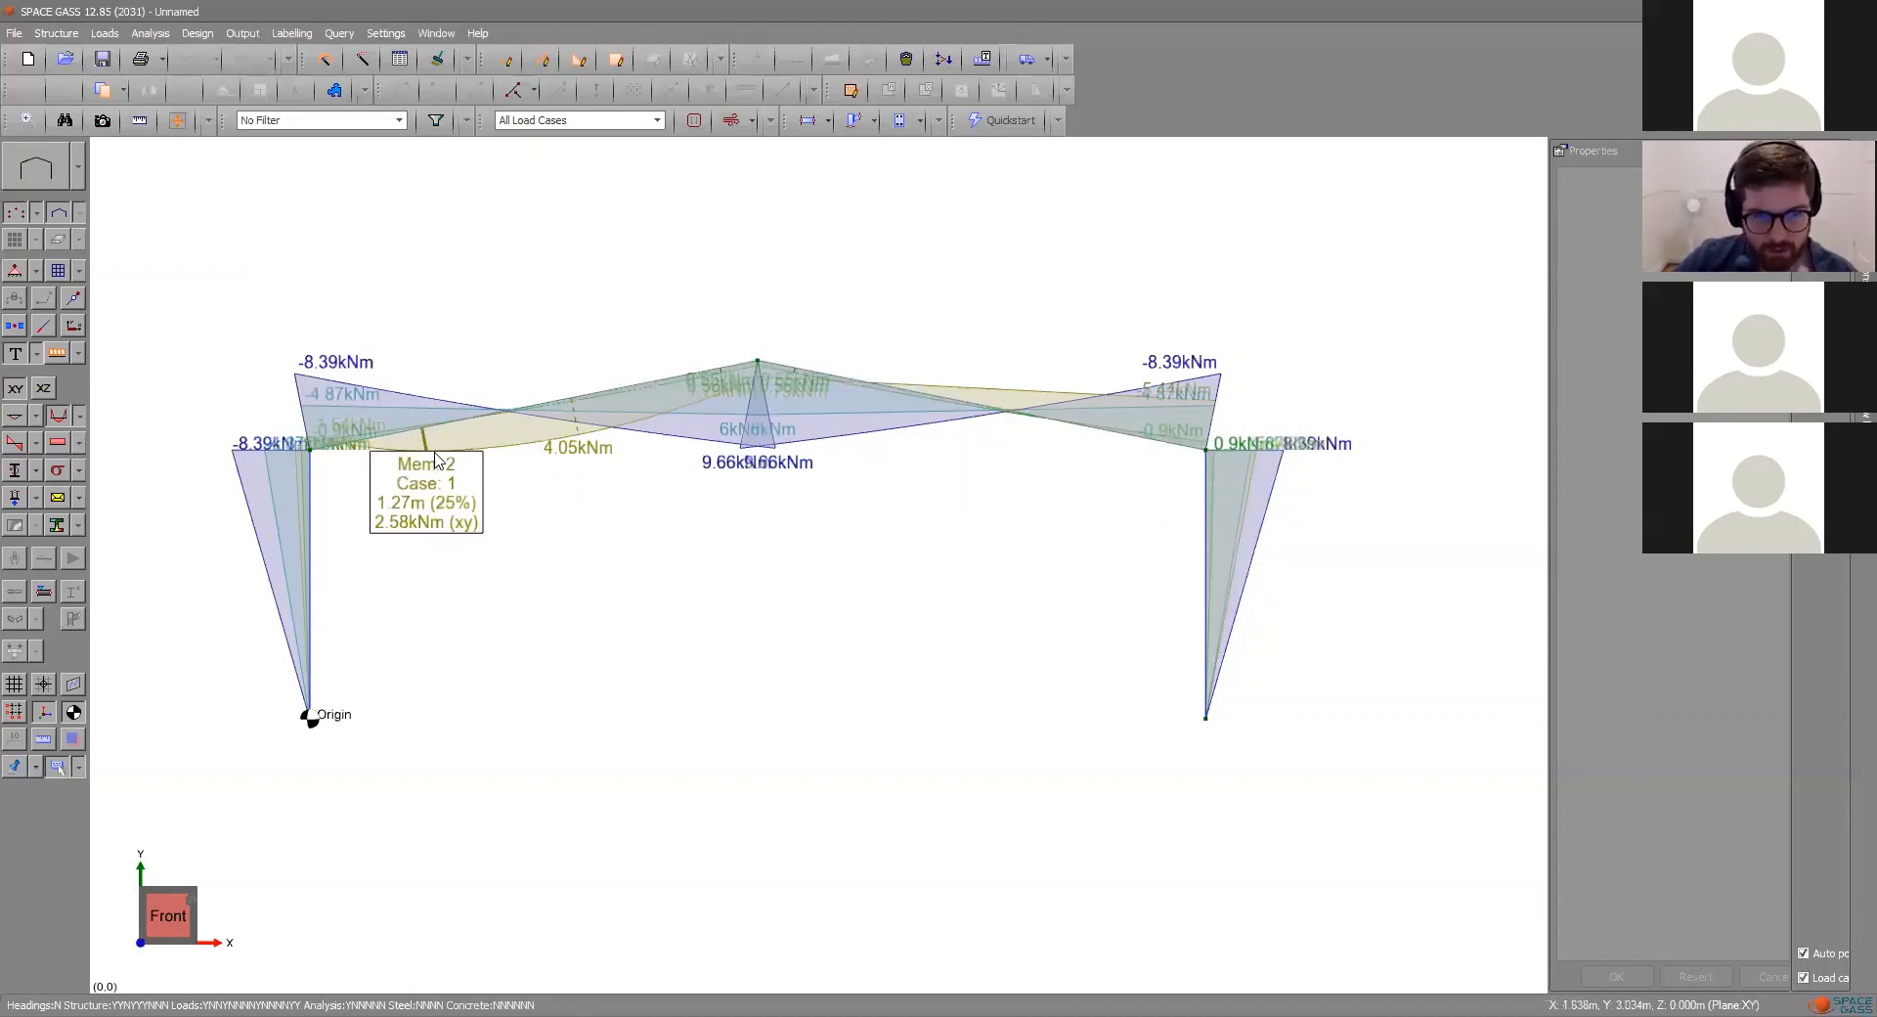
mouse_move(293, 381)
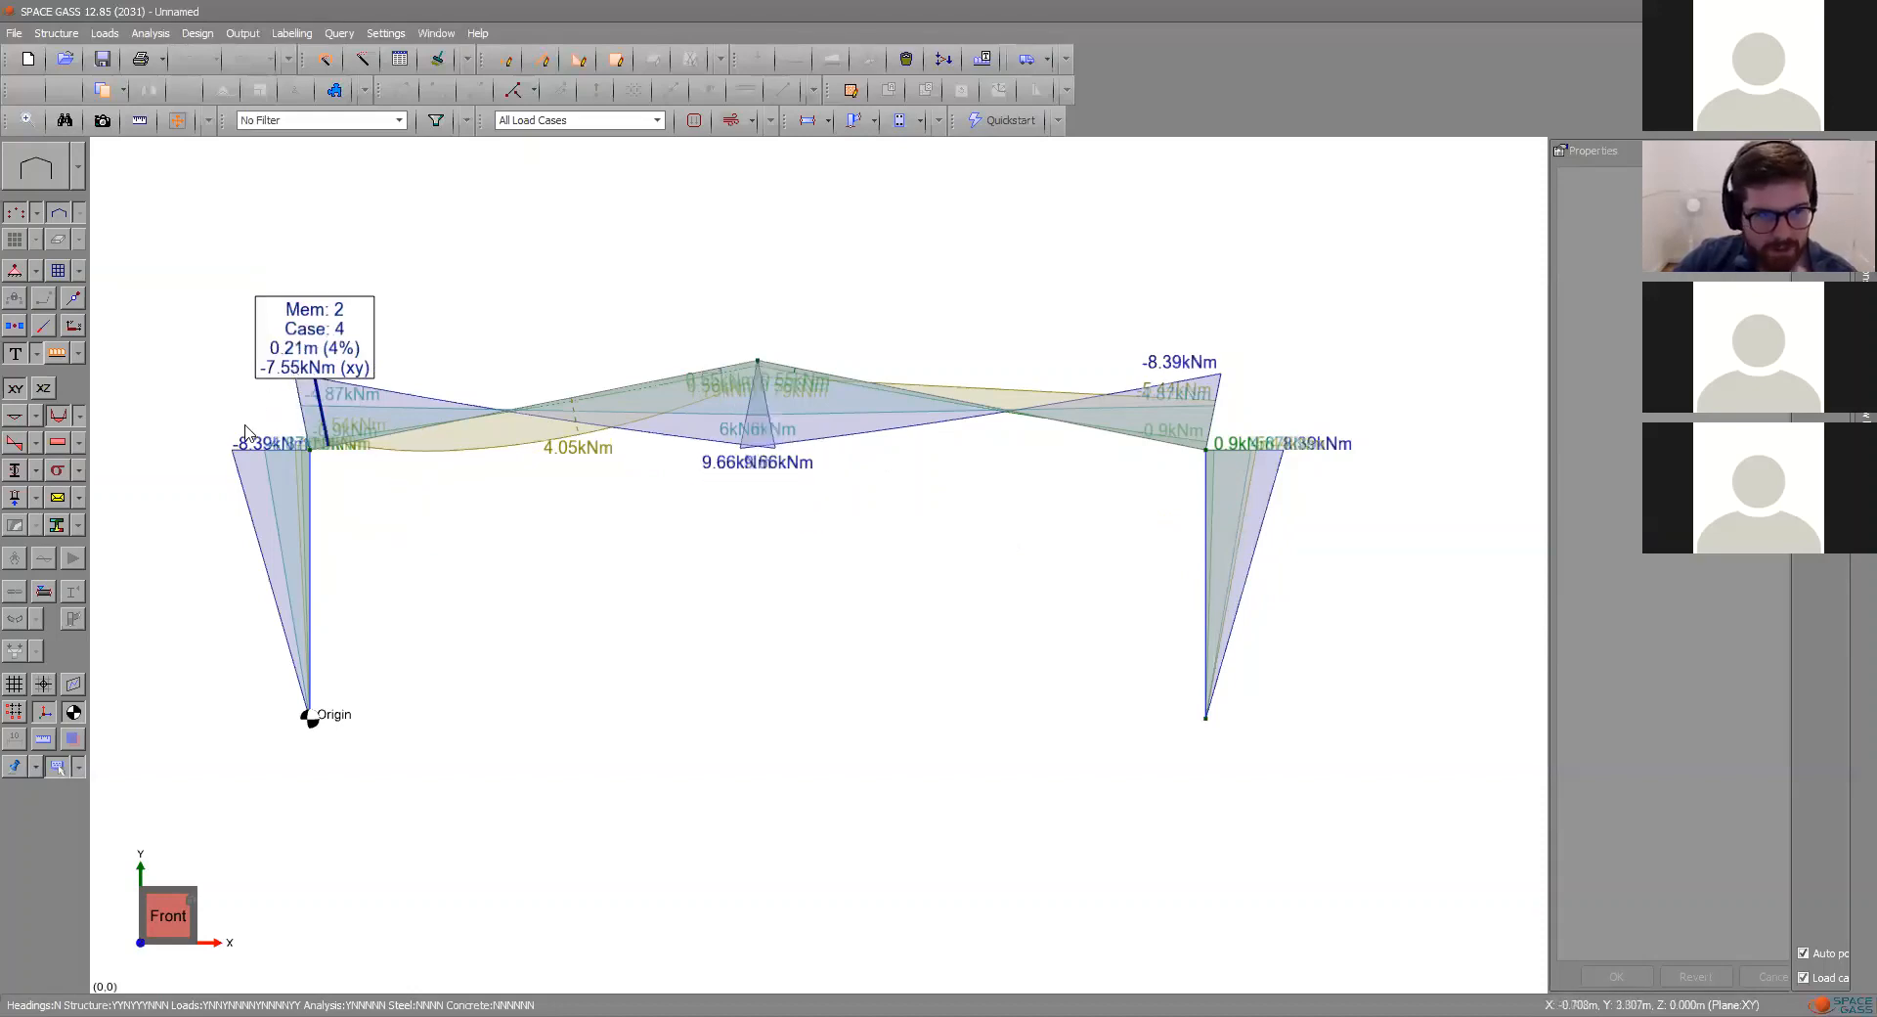
mouse_move(1286, 472)
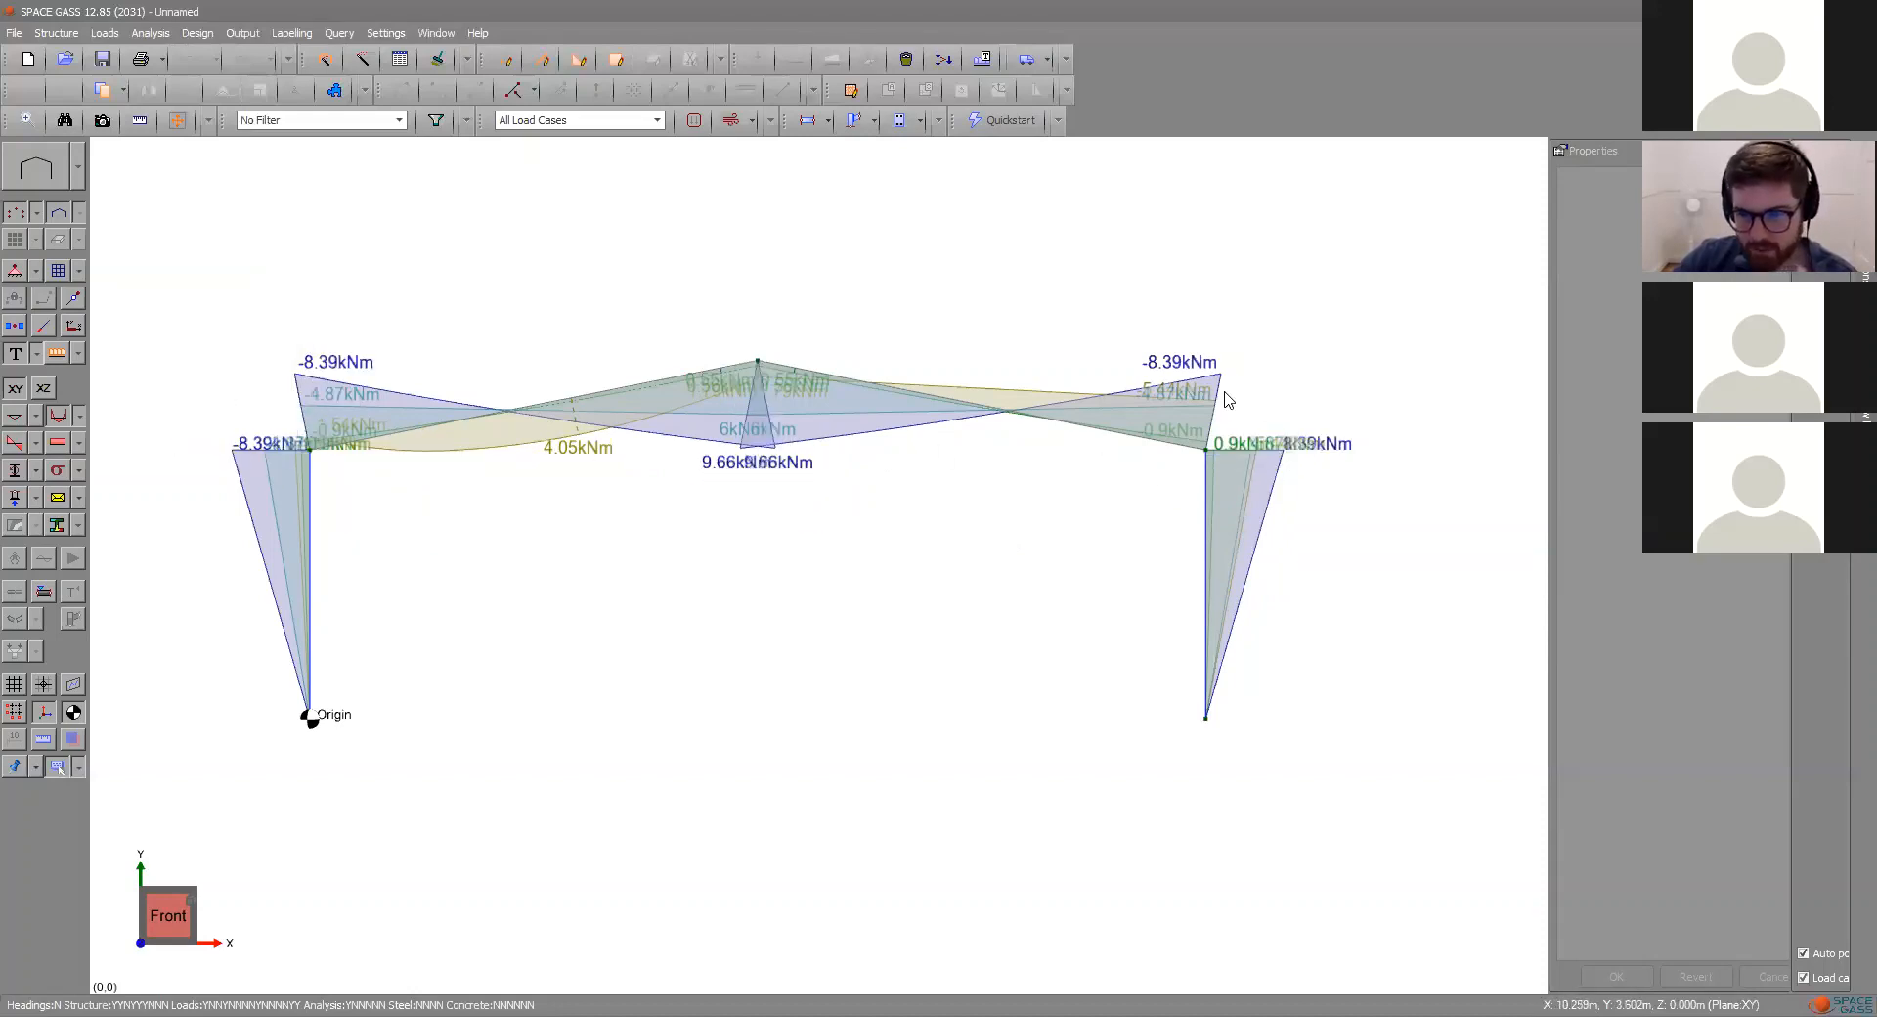
mouse_move(1218, 380)
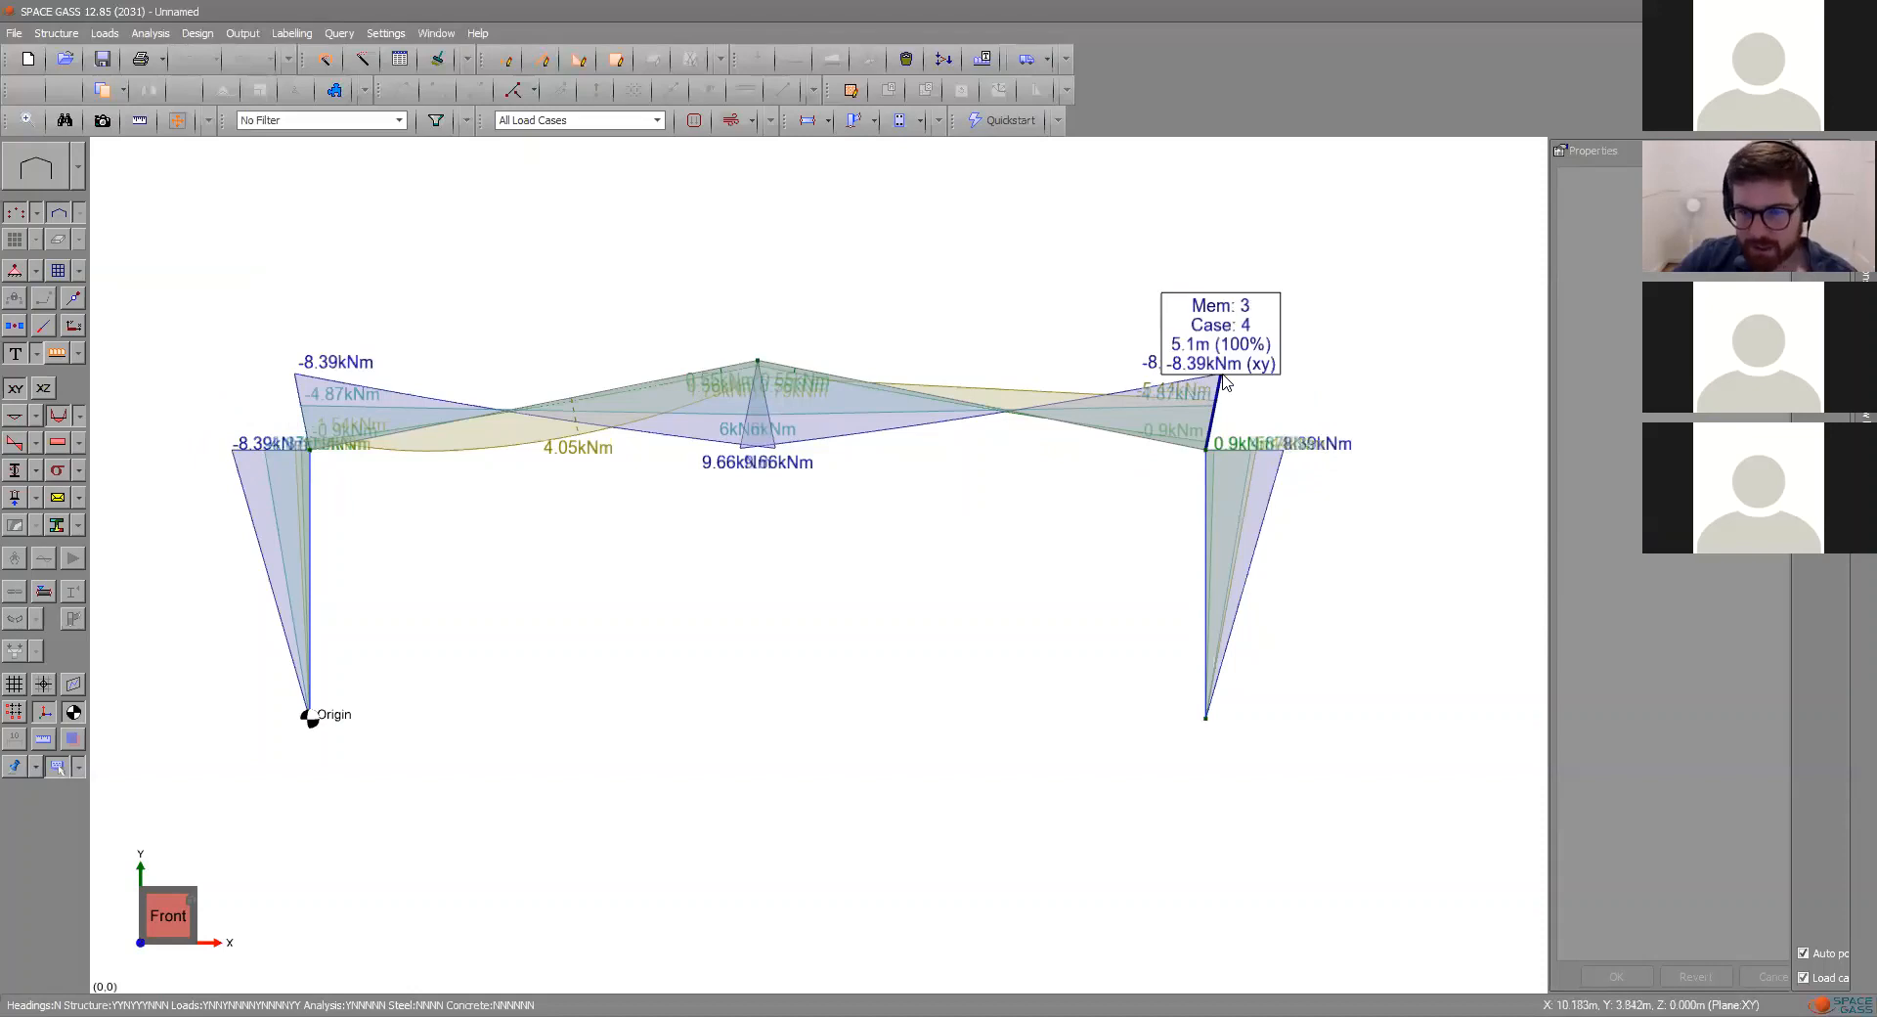
mouse_move(752, 457)
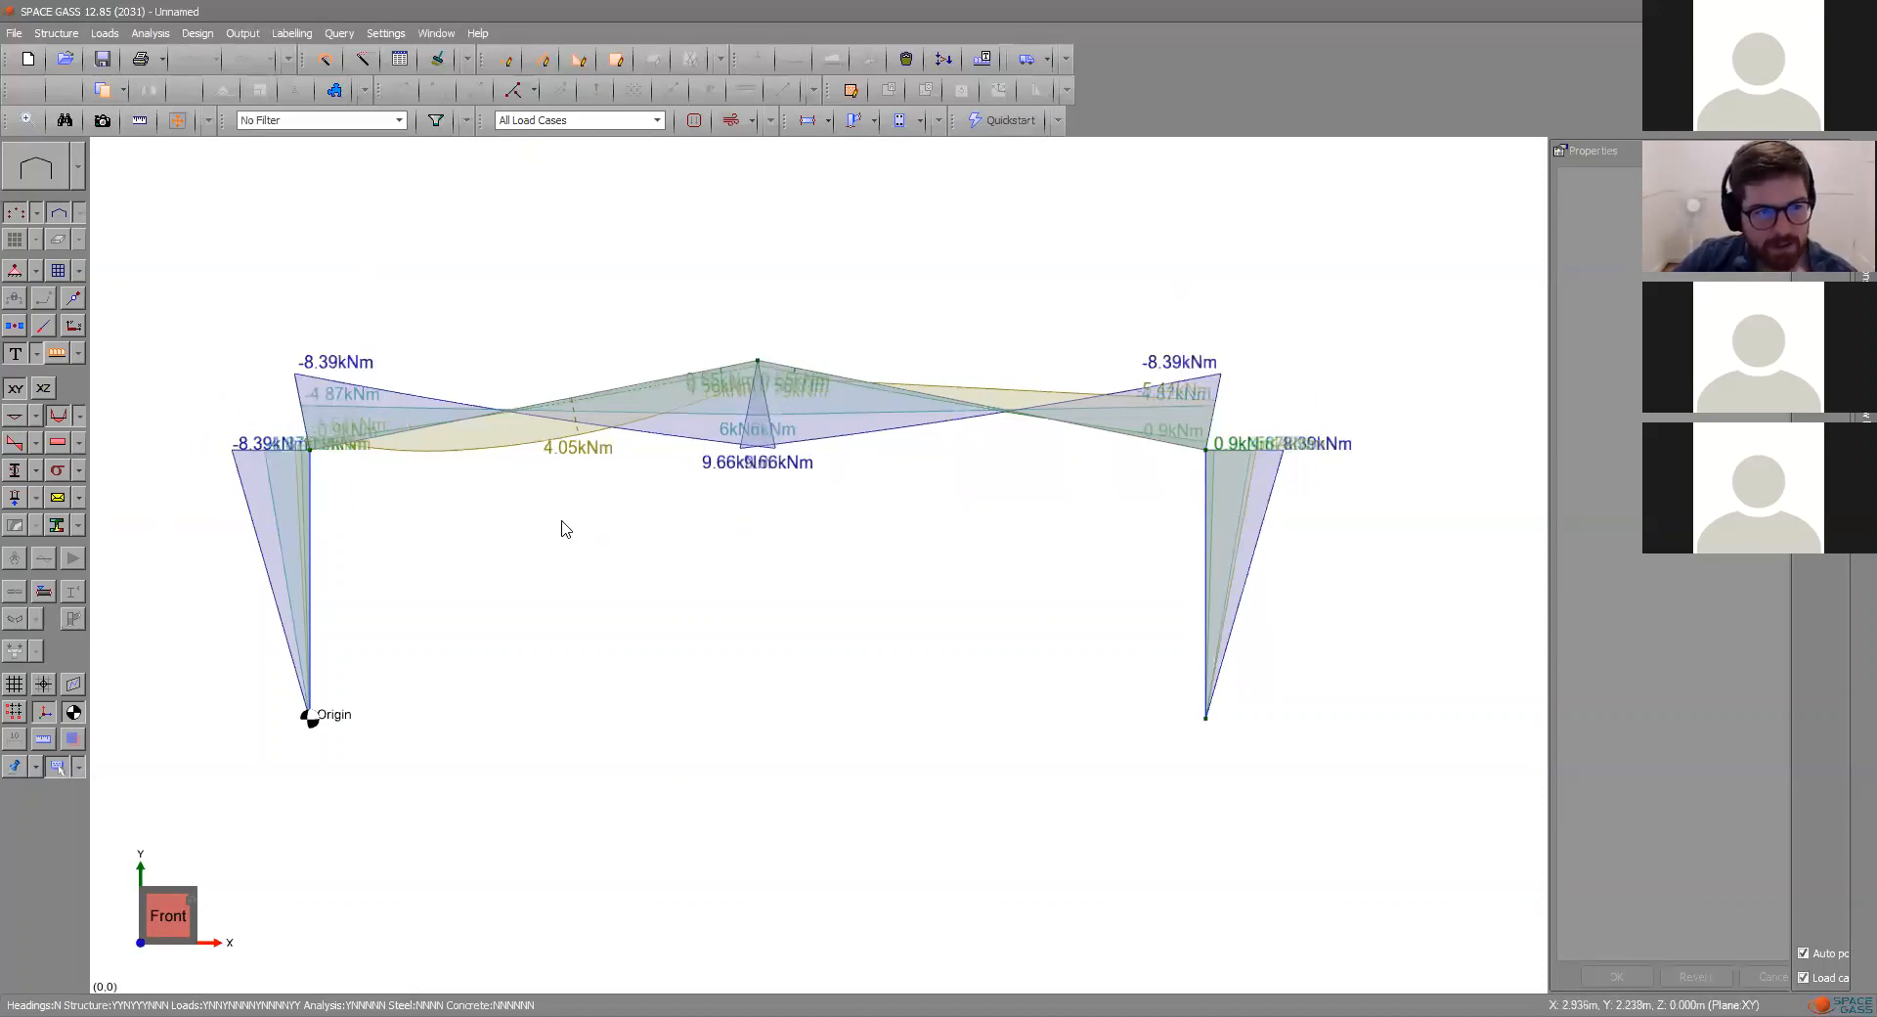
- Turn the envelope back on for All Load Cases, and hide and redisplay its bending moment diagrams
left_click(60, 504)
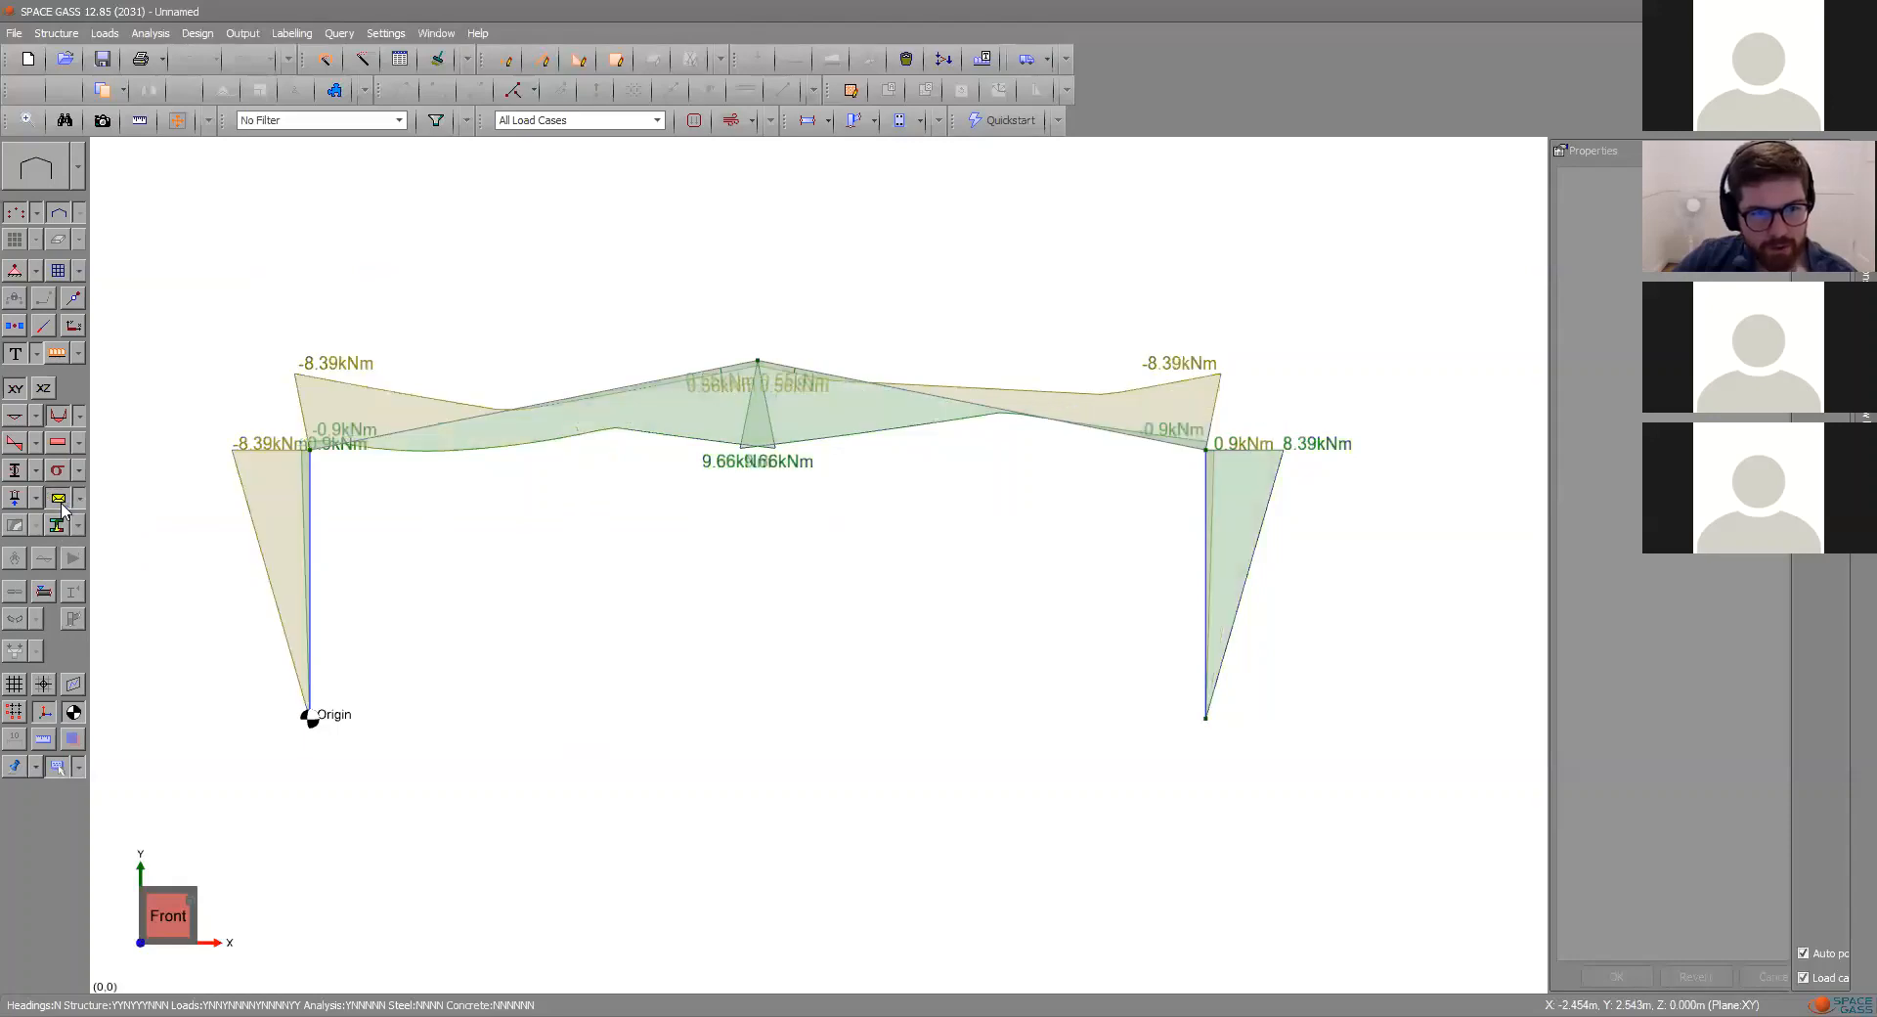
left_click(59, 419)
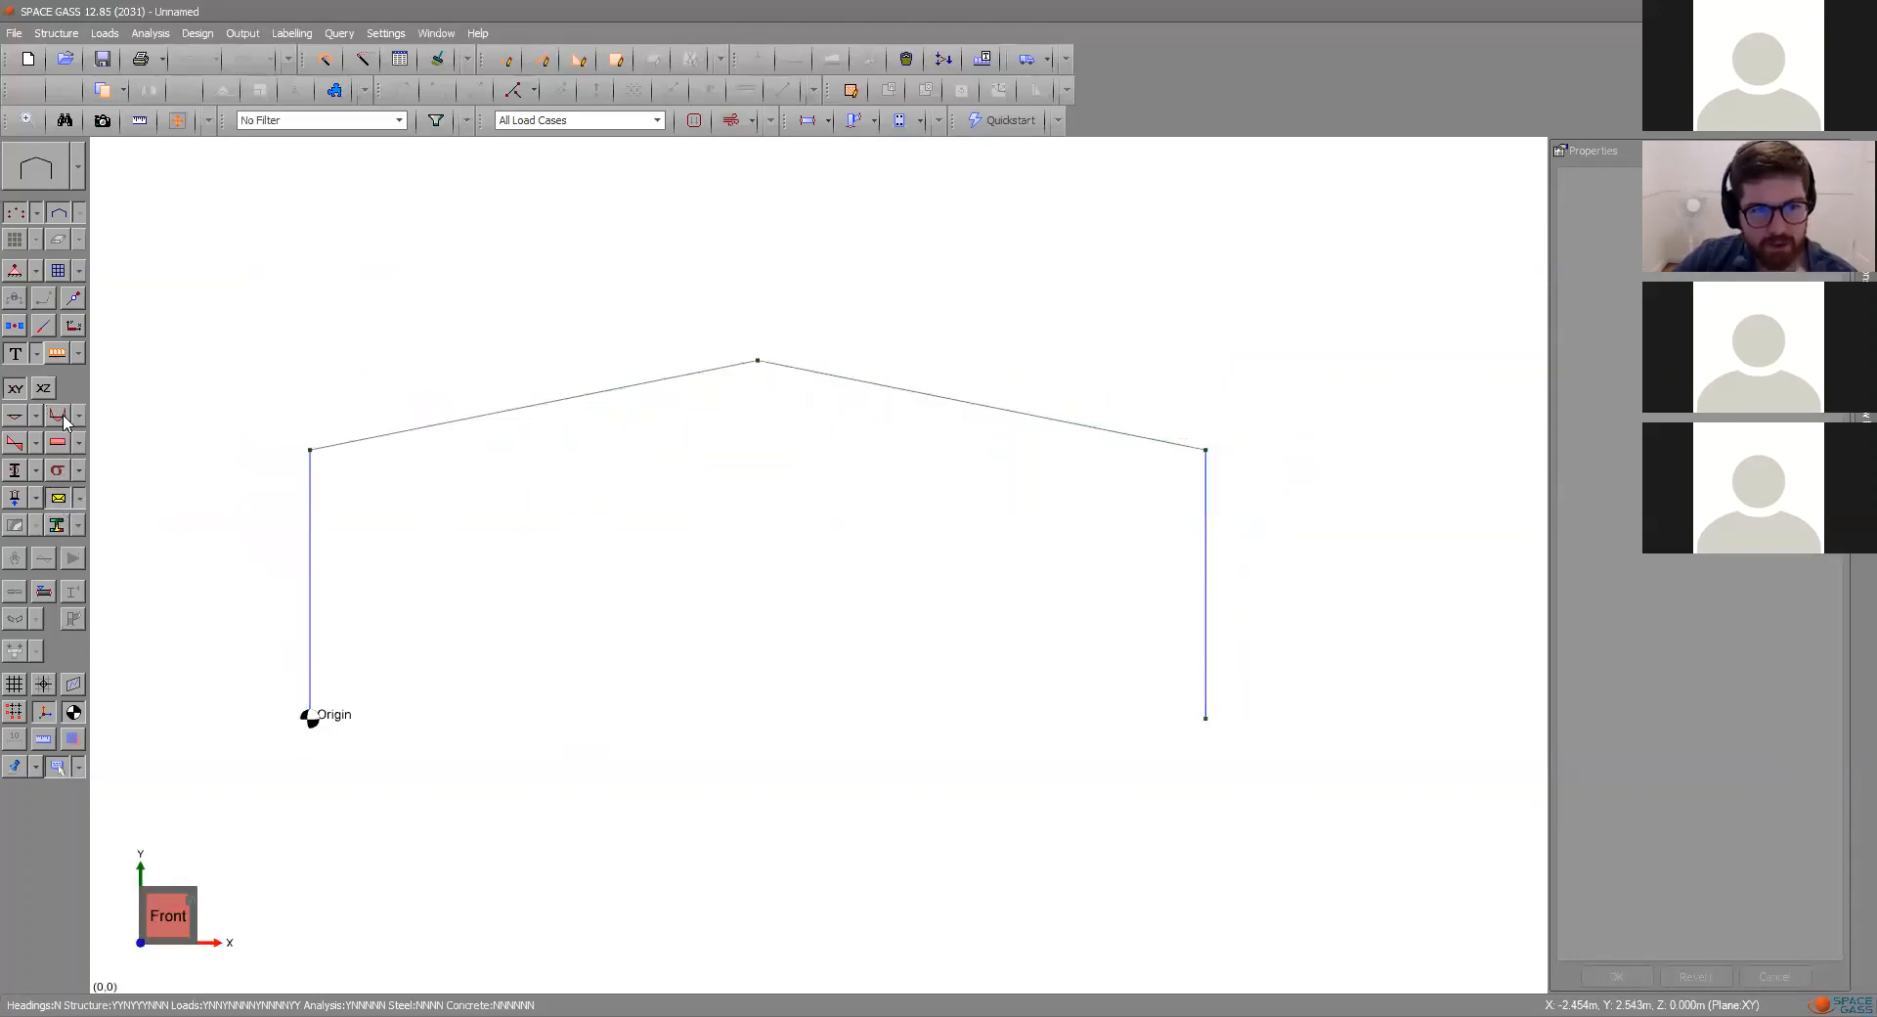
left_click(56, 418)
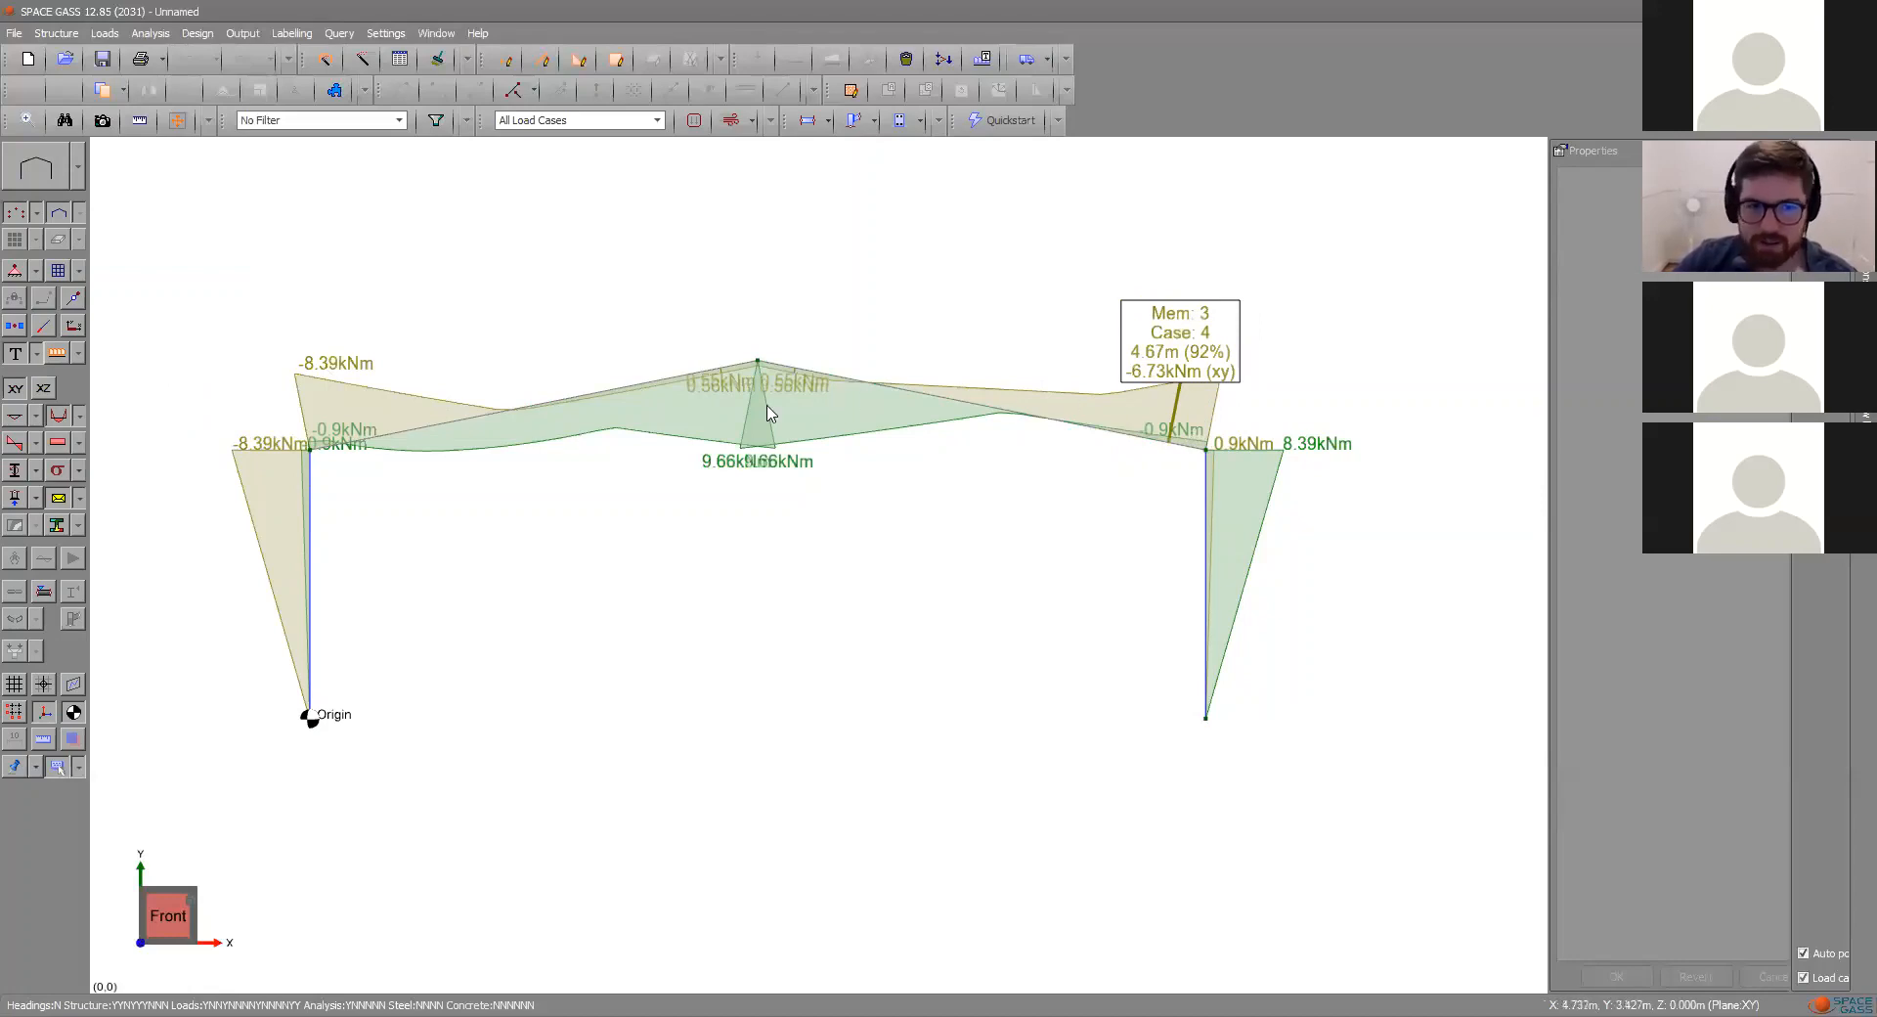
- Replace the bending moment envelope with the axial force envelope and limit it to All Primary Load Cases
left_click(58, 414)
left_click(58, 442)
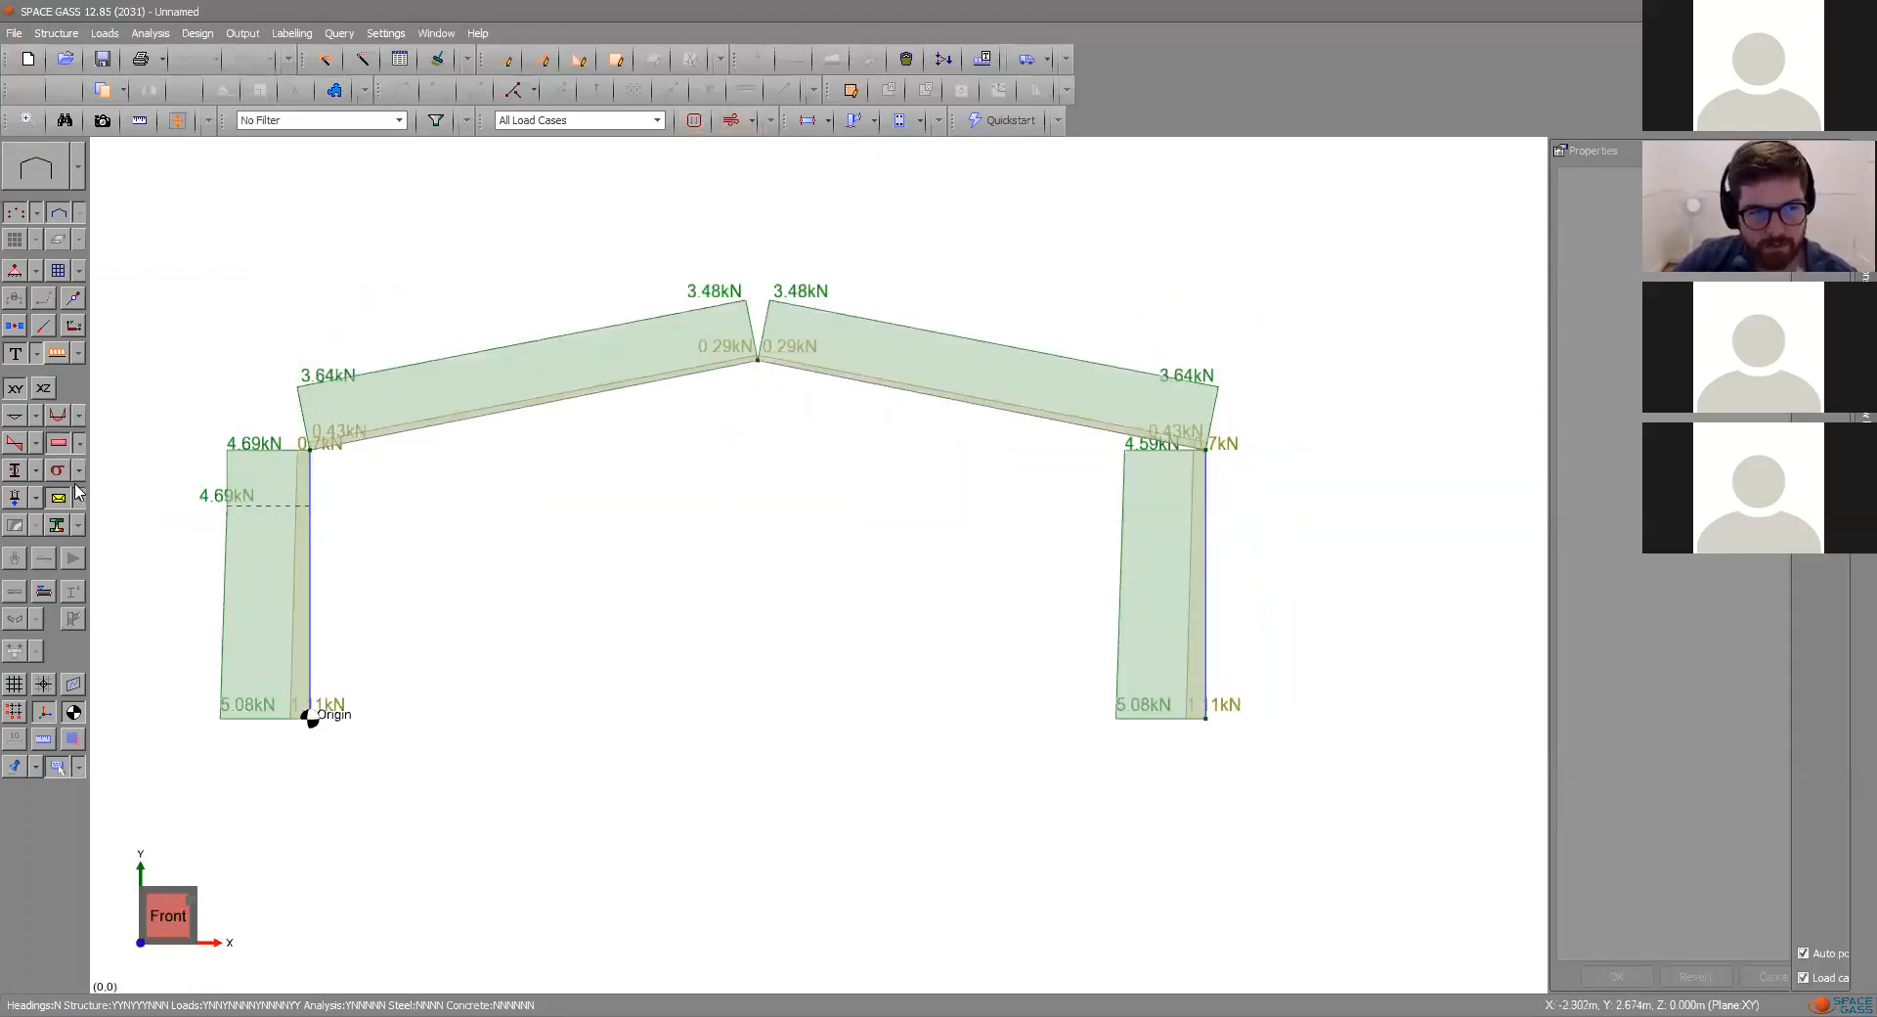
left_click(552, 121)
left_click(554, 154)
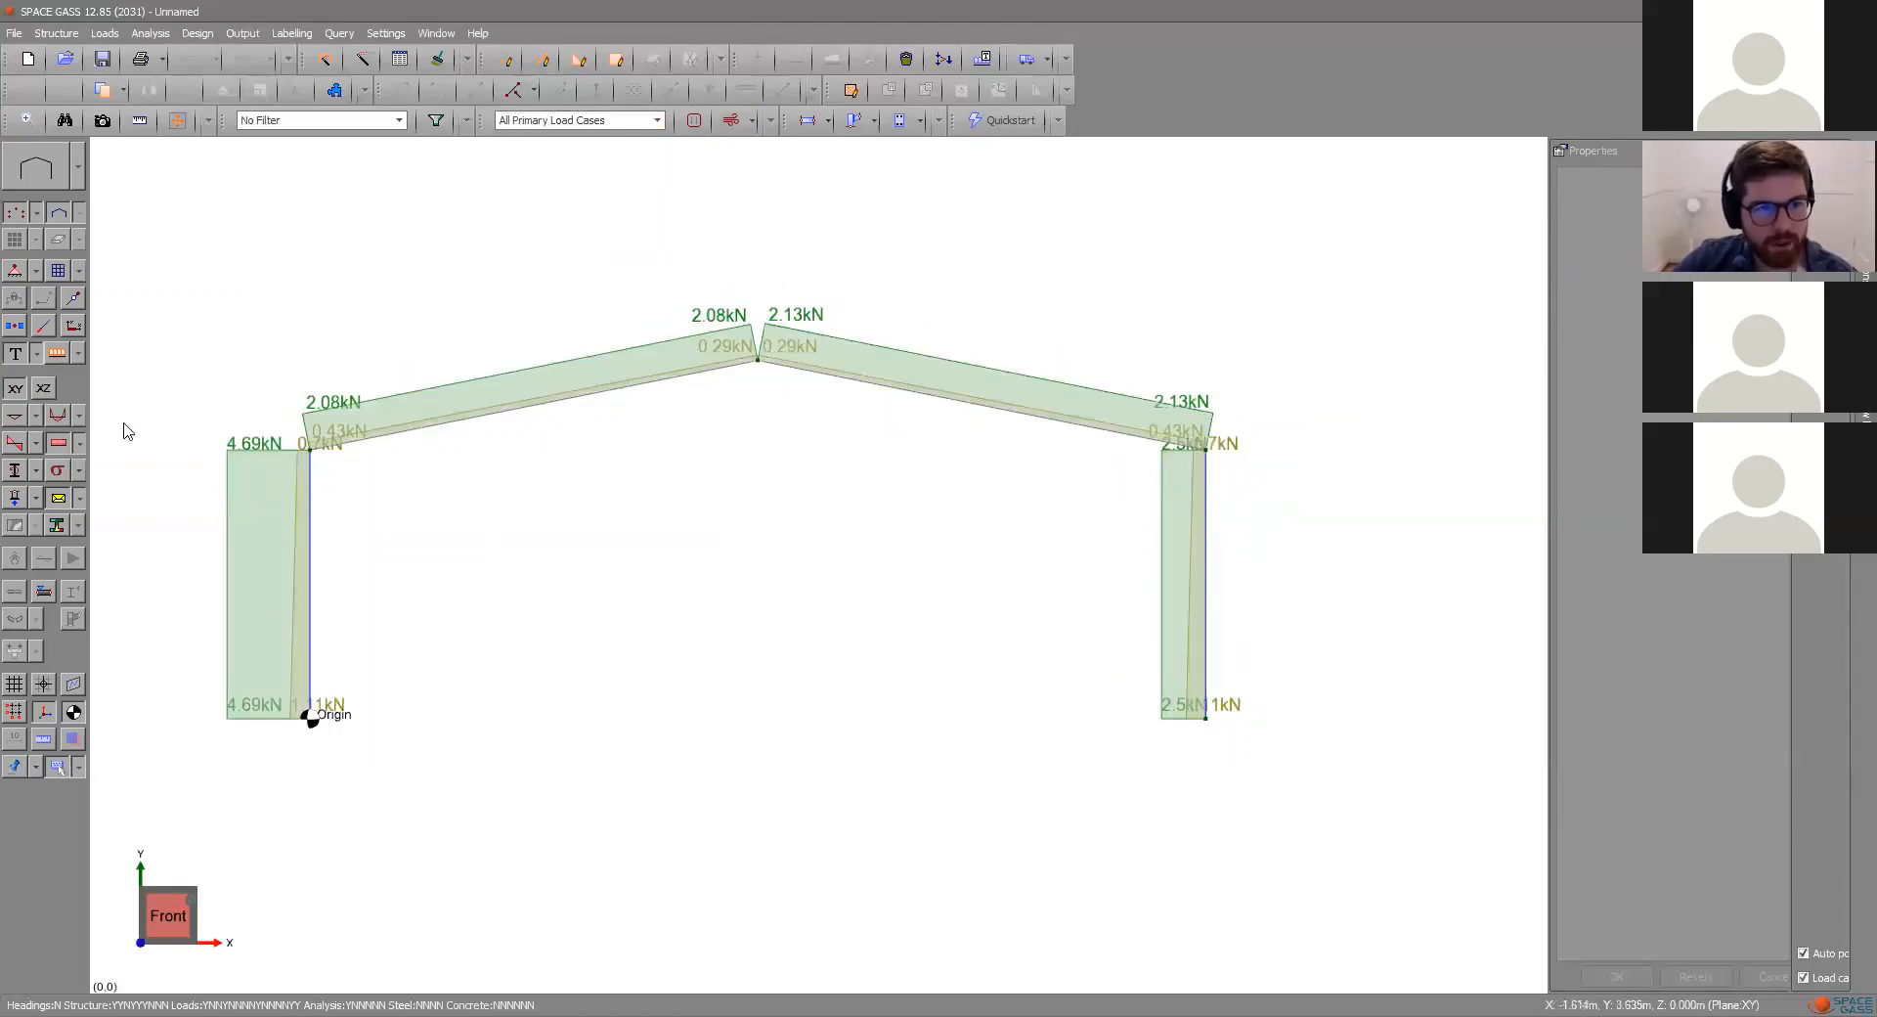
- Switch back to the primary cases' bending moments, turn off the envelope, and inspect the individual case moments near the apex
left_click(59, 416)
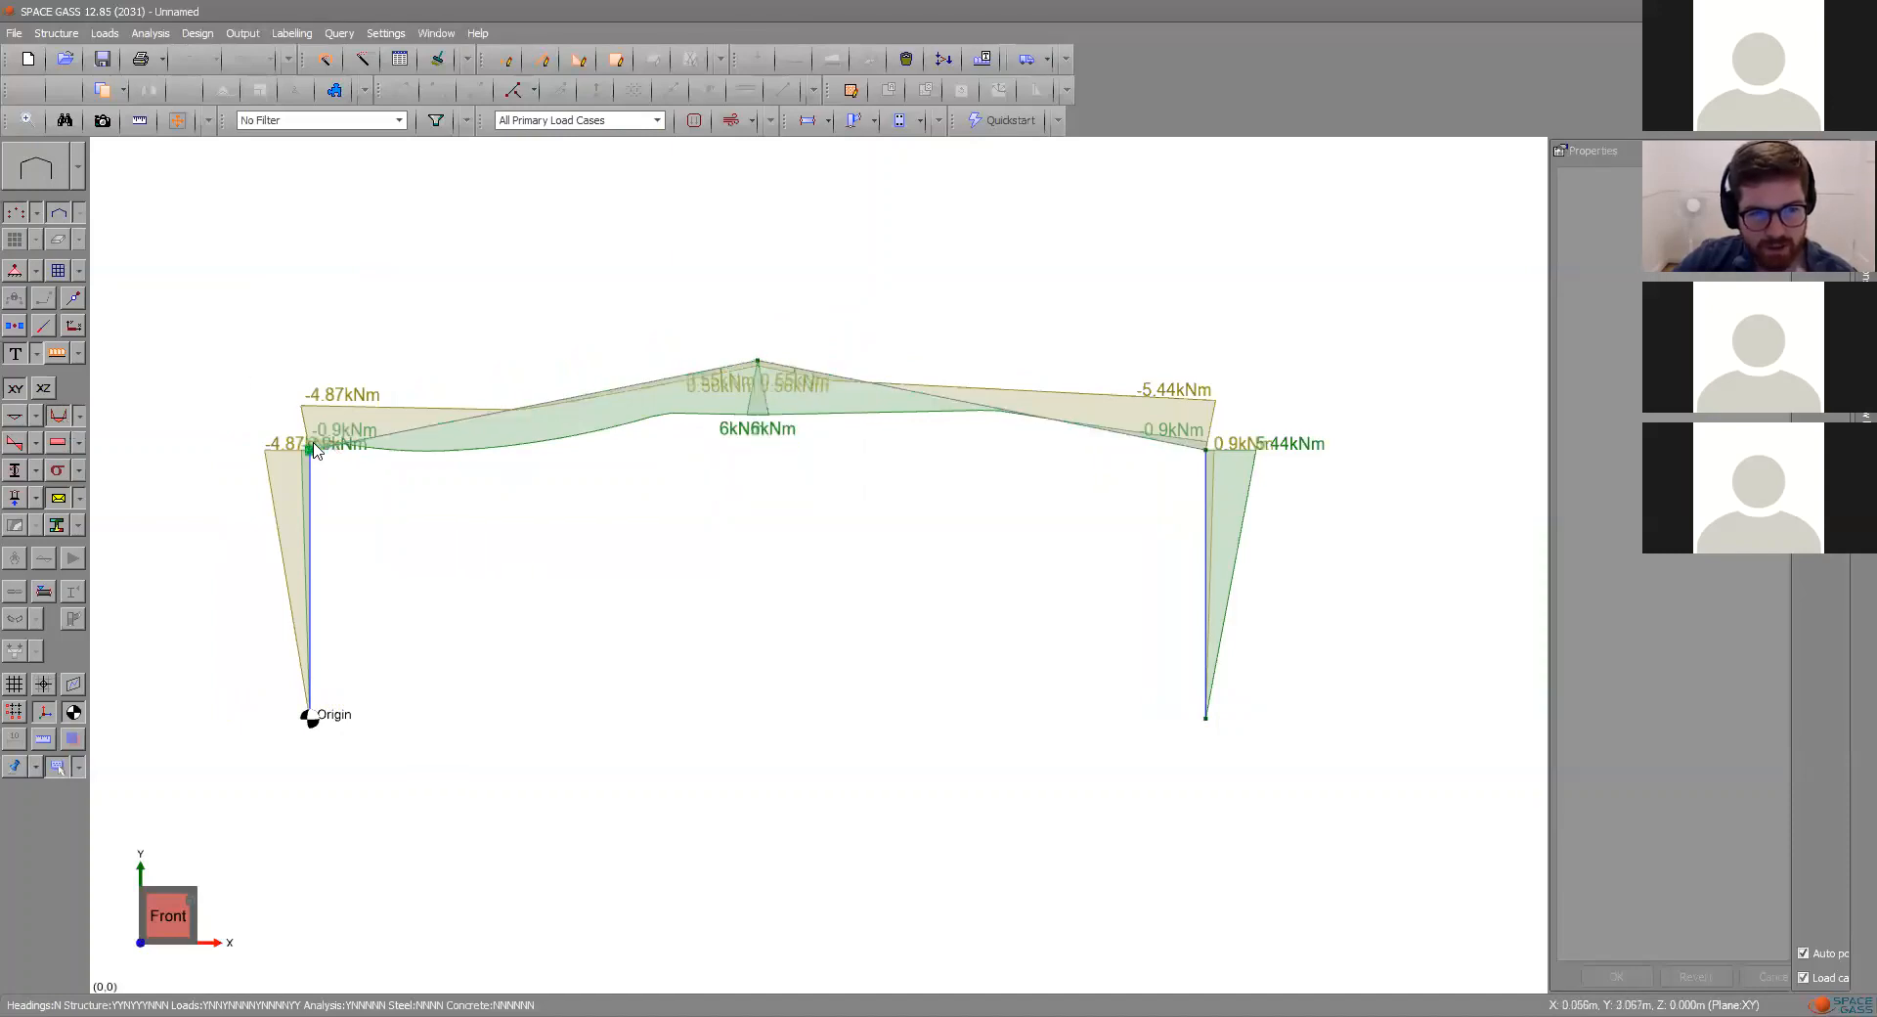
mouse_move(356, 451)
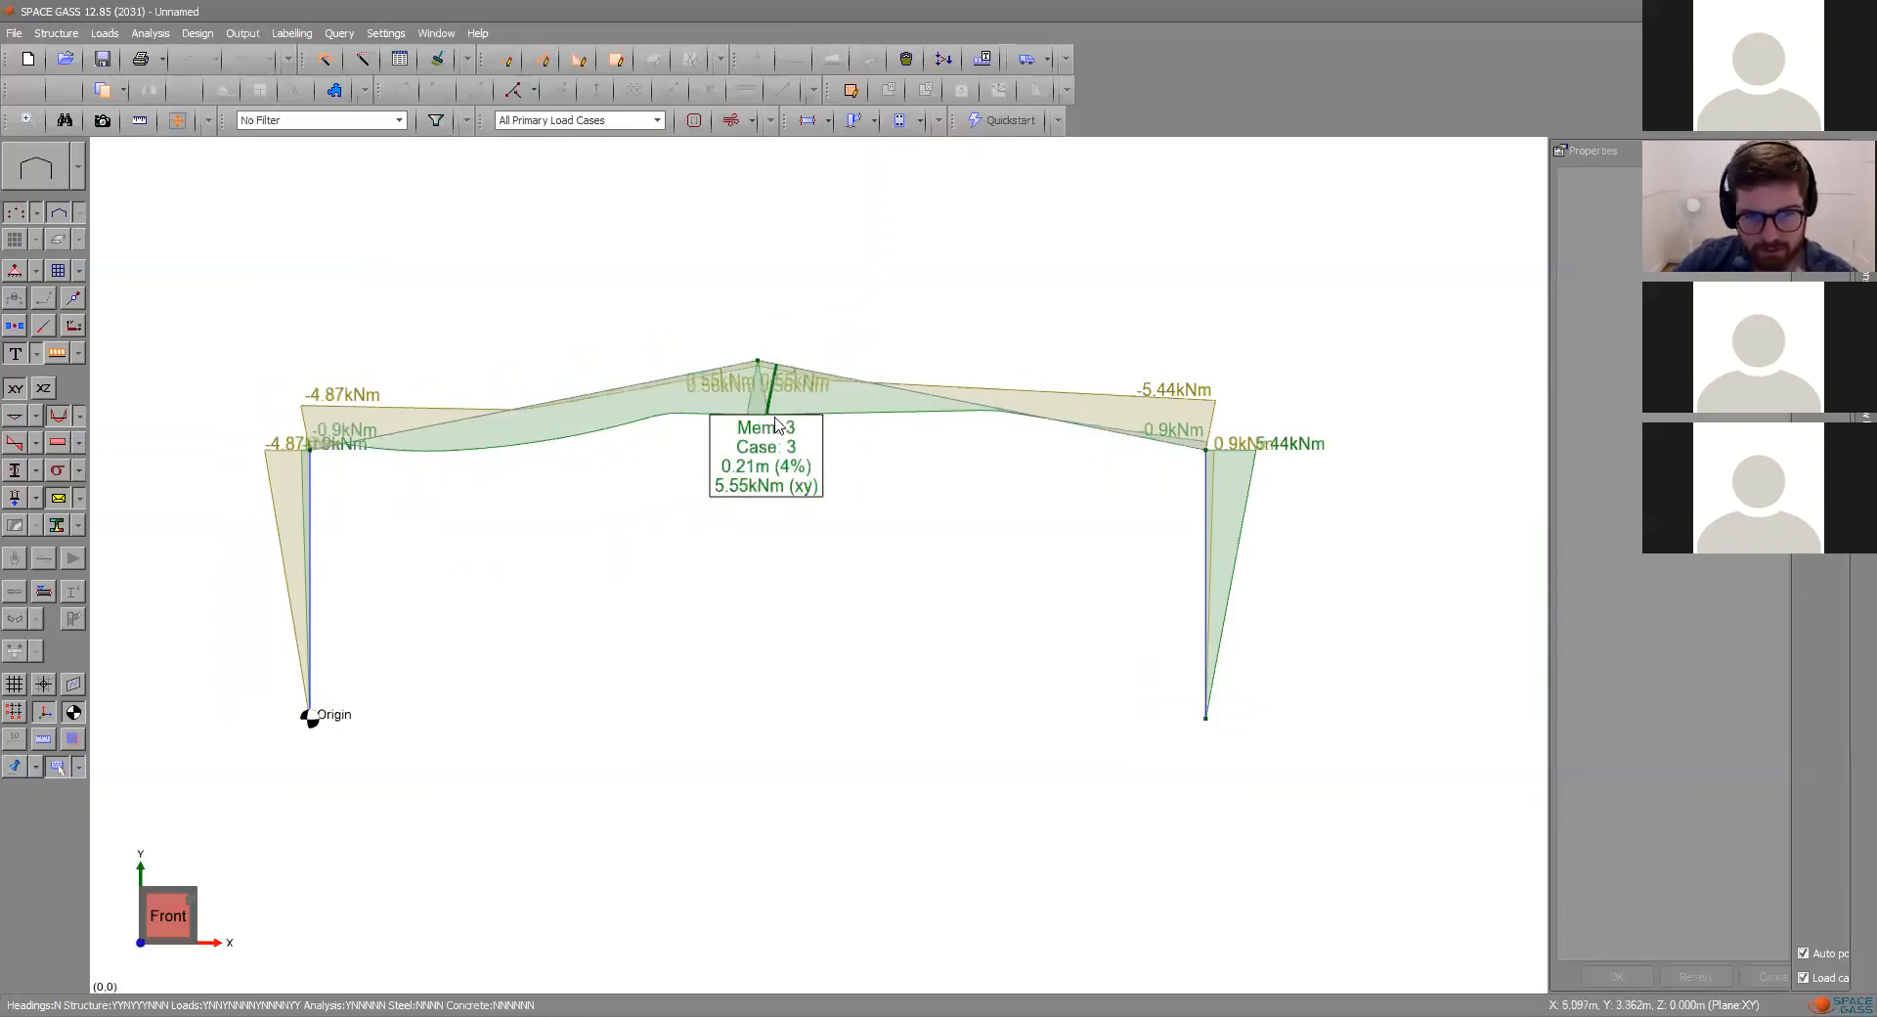
left_click(614, 121)
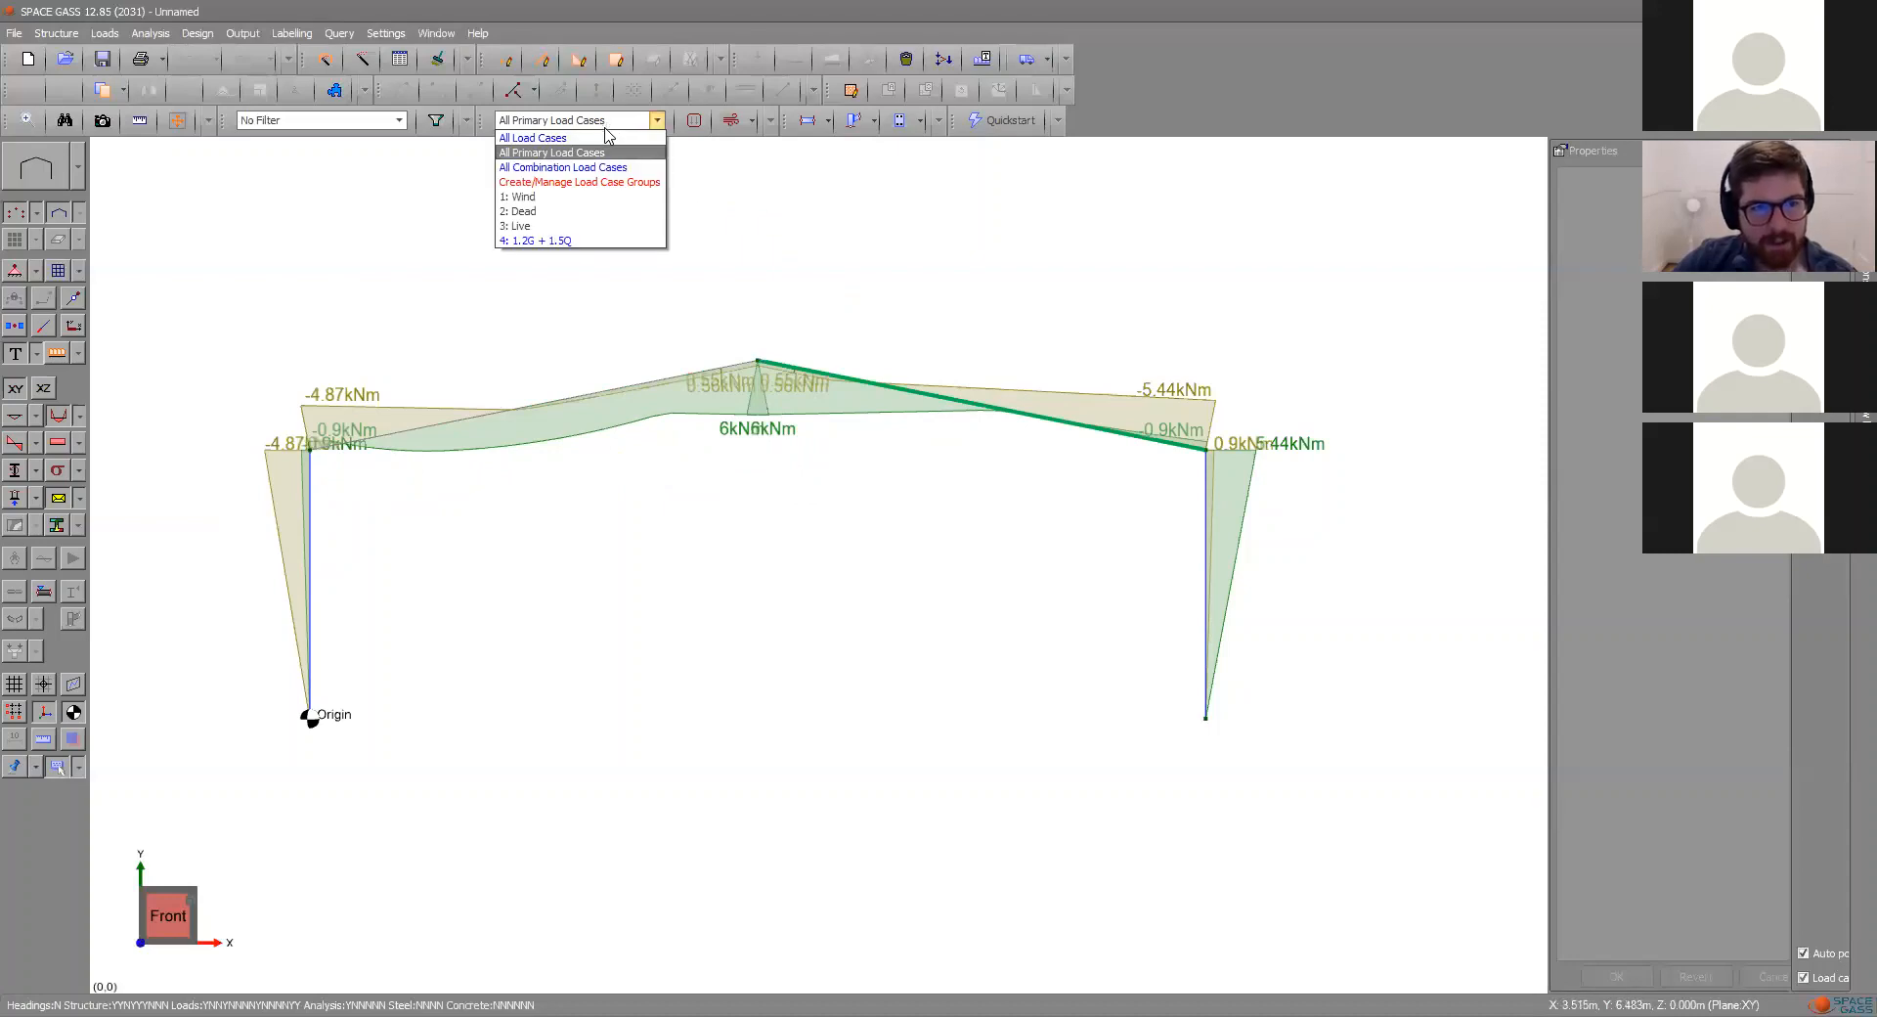
left_click(580, 154)
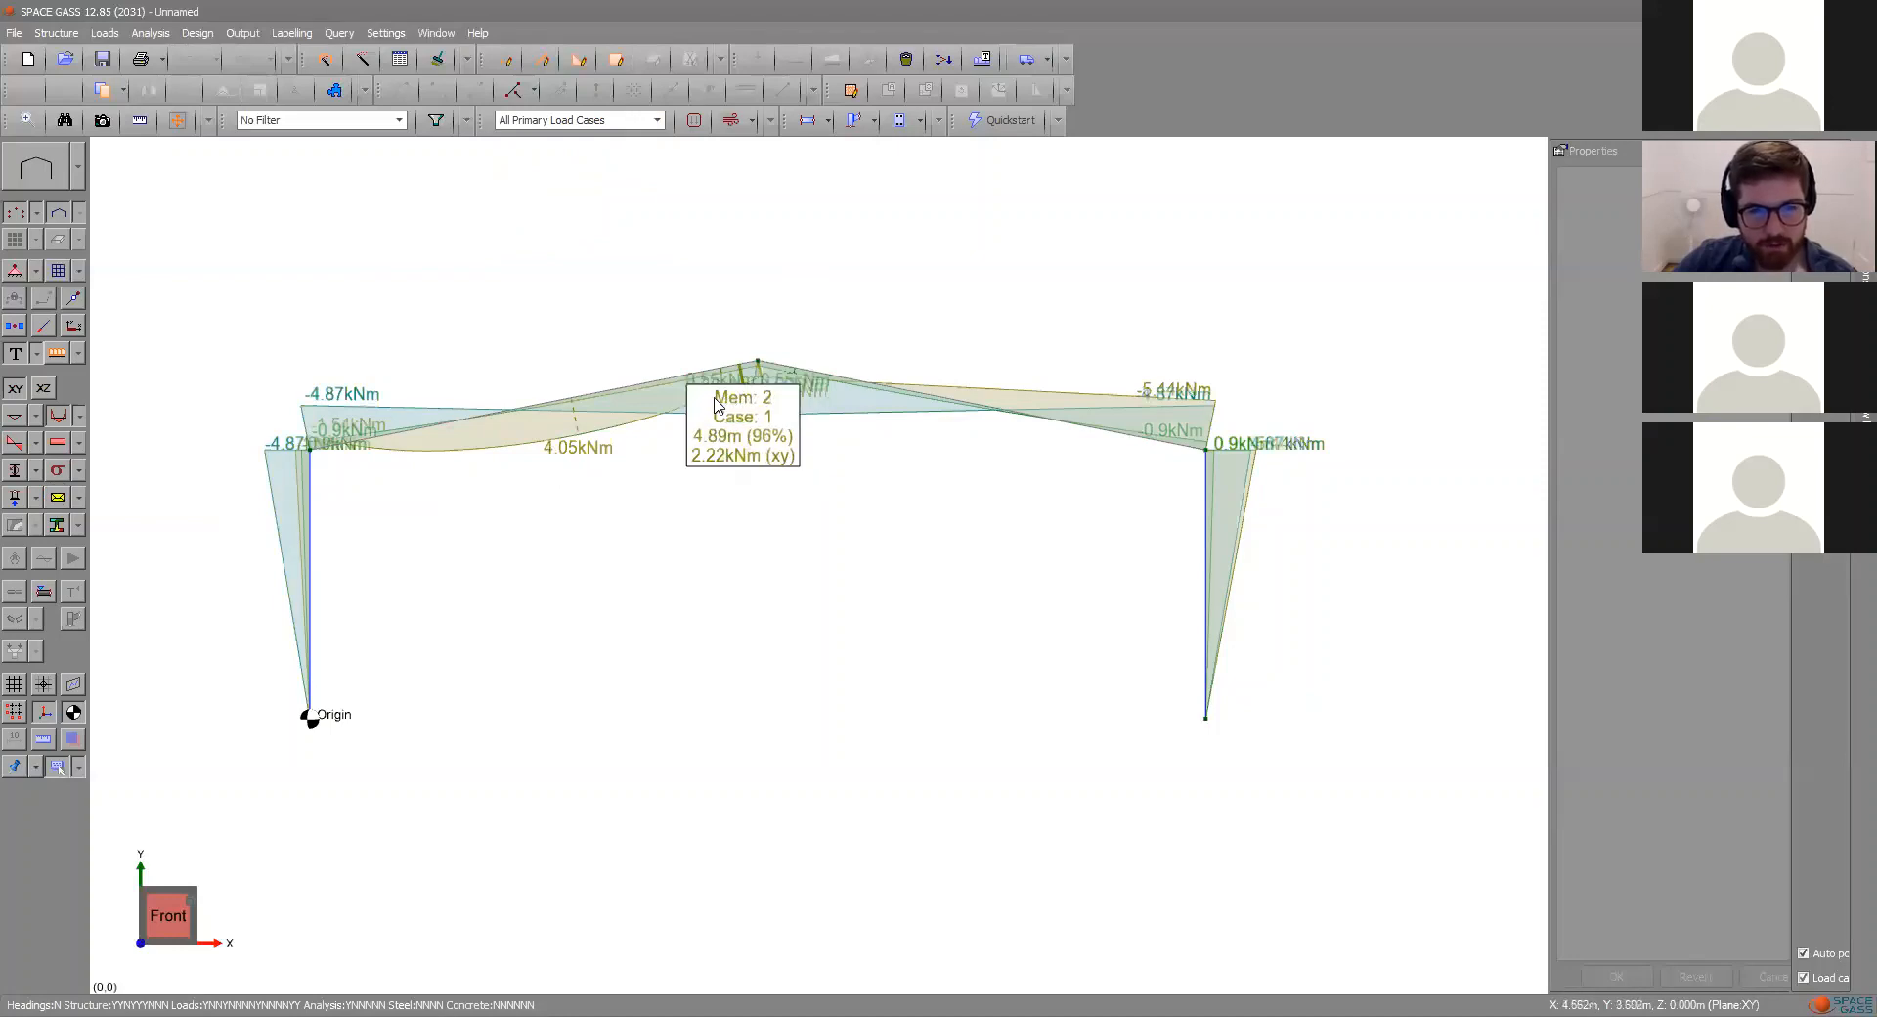
mouse_move(716, 381)
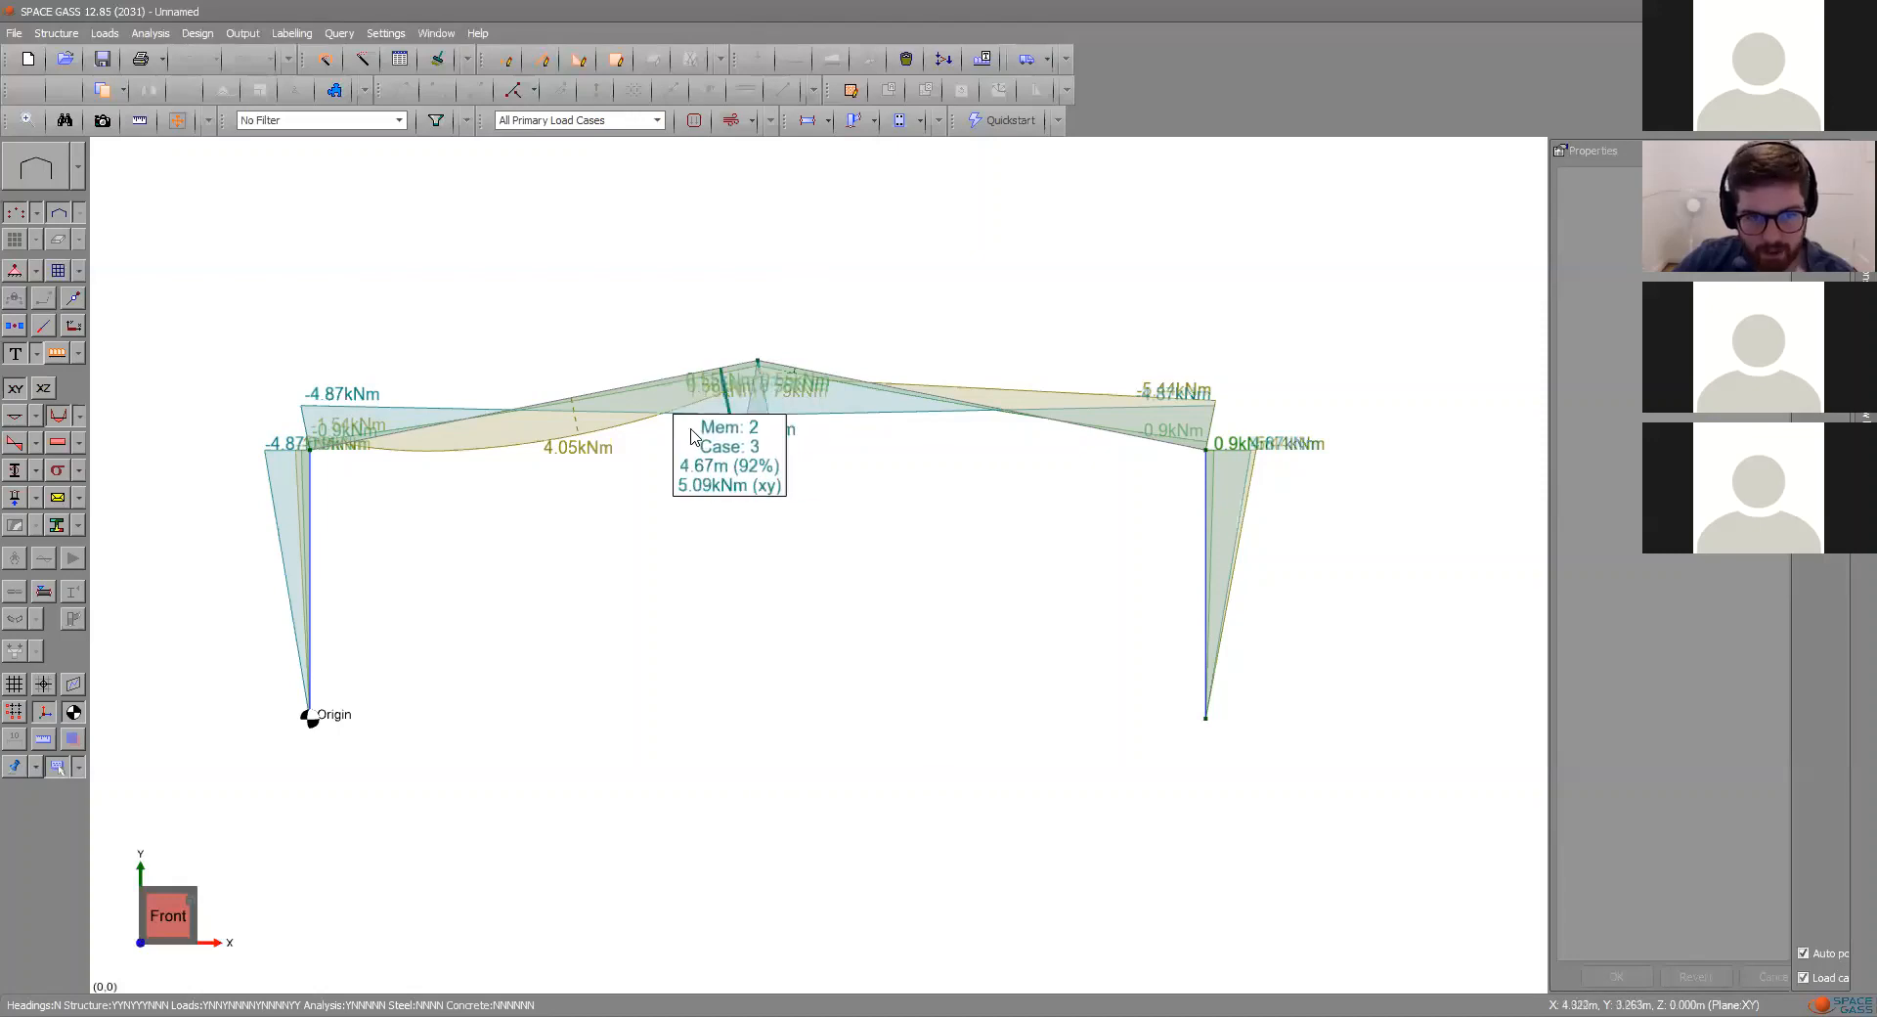
- Turn the bending moment envelope back on and switch the displayed case to Live
left_click(587, 121)
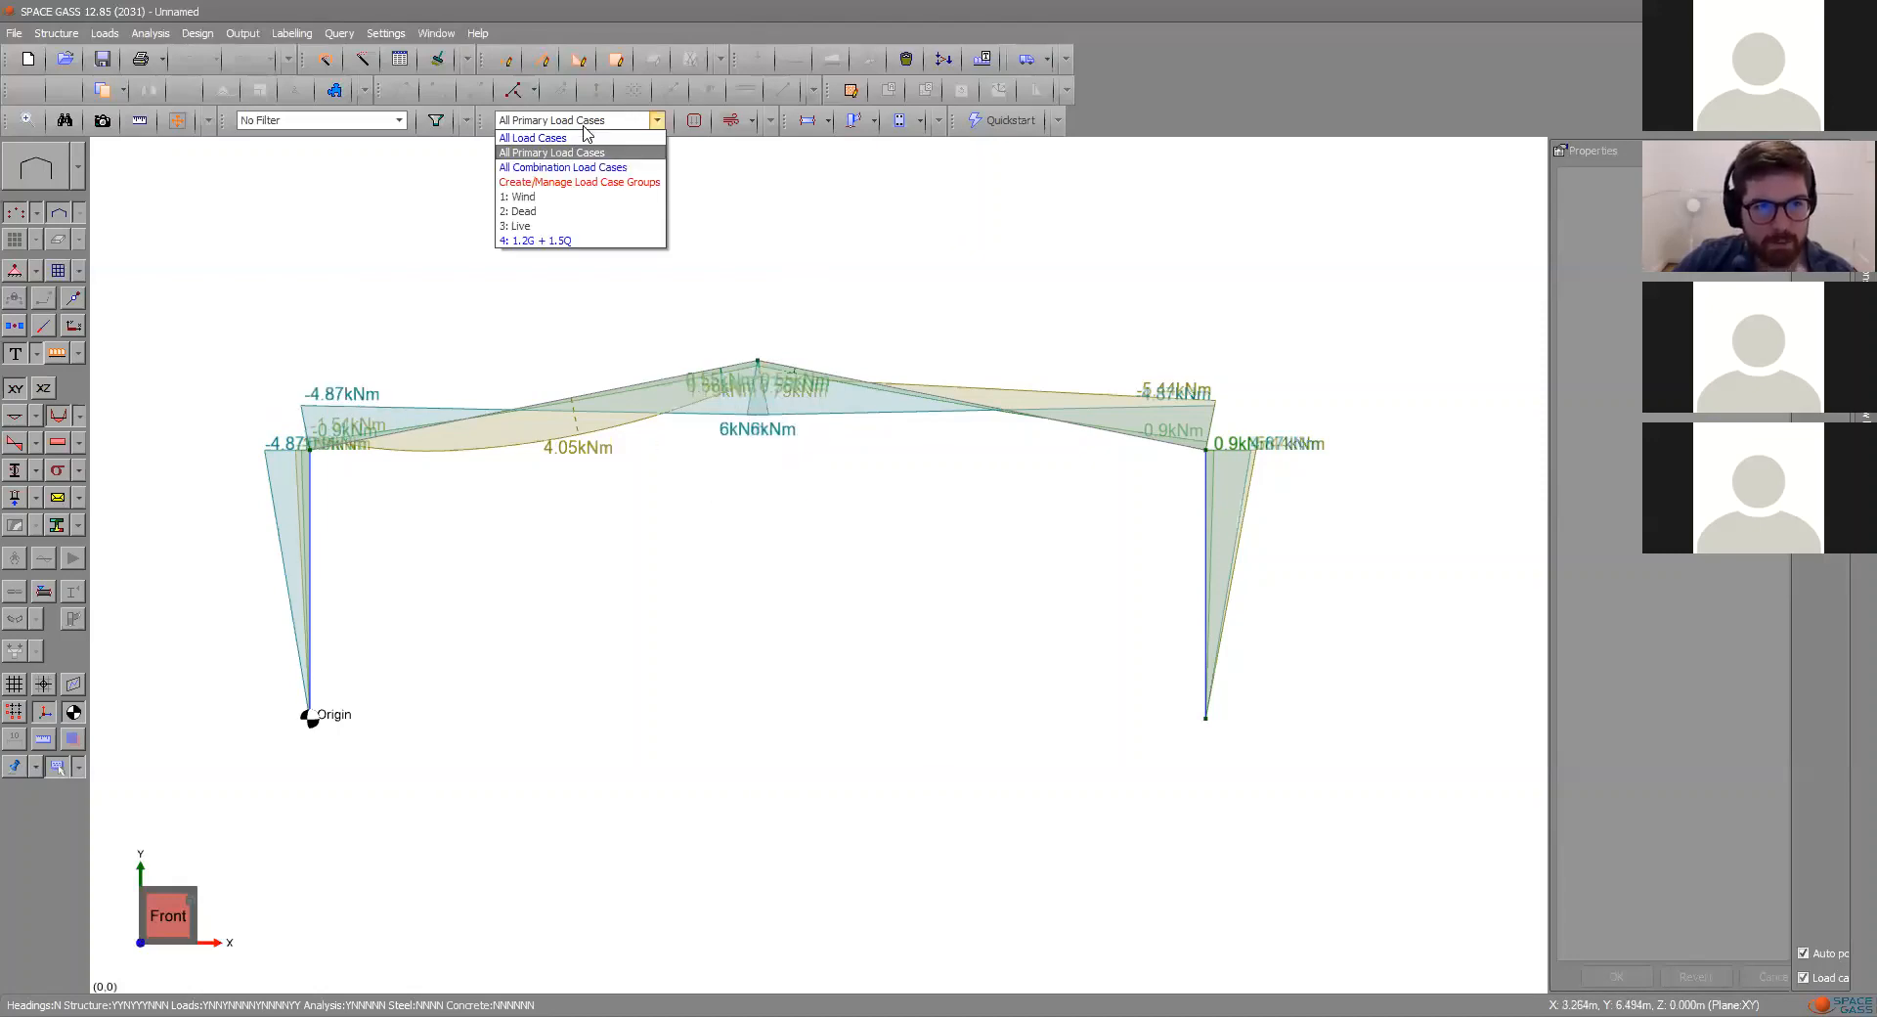
left_click(61, 497)
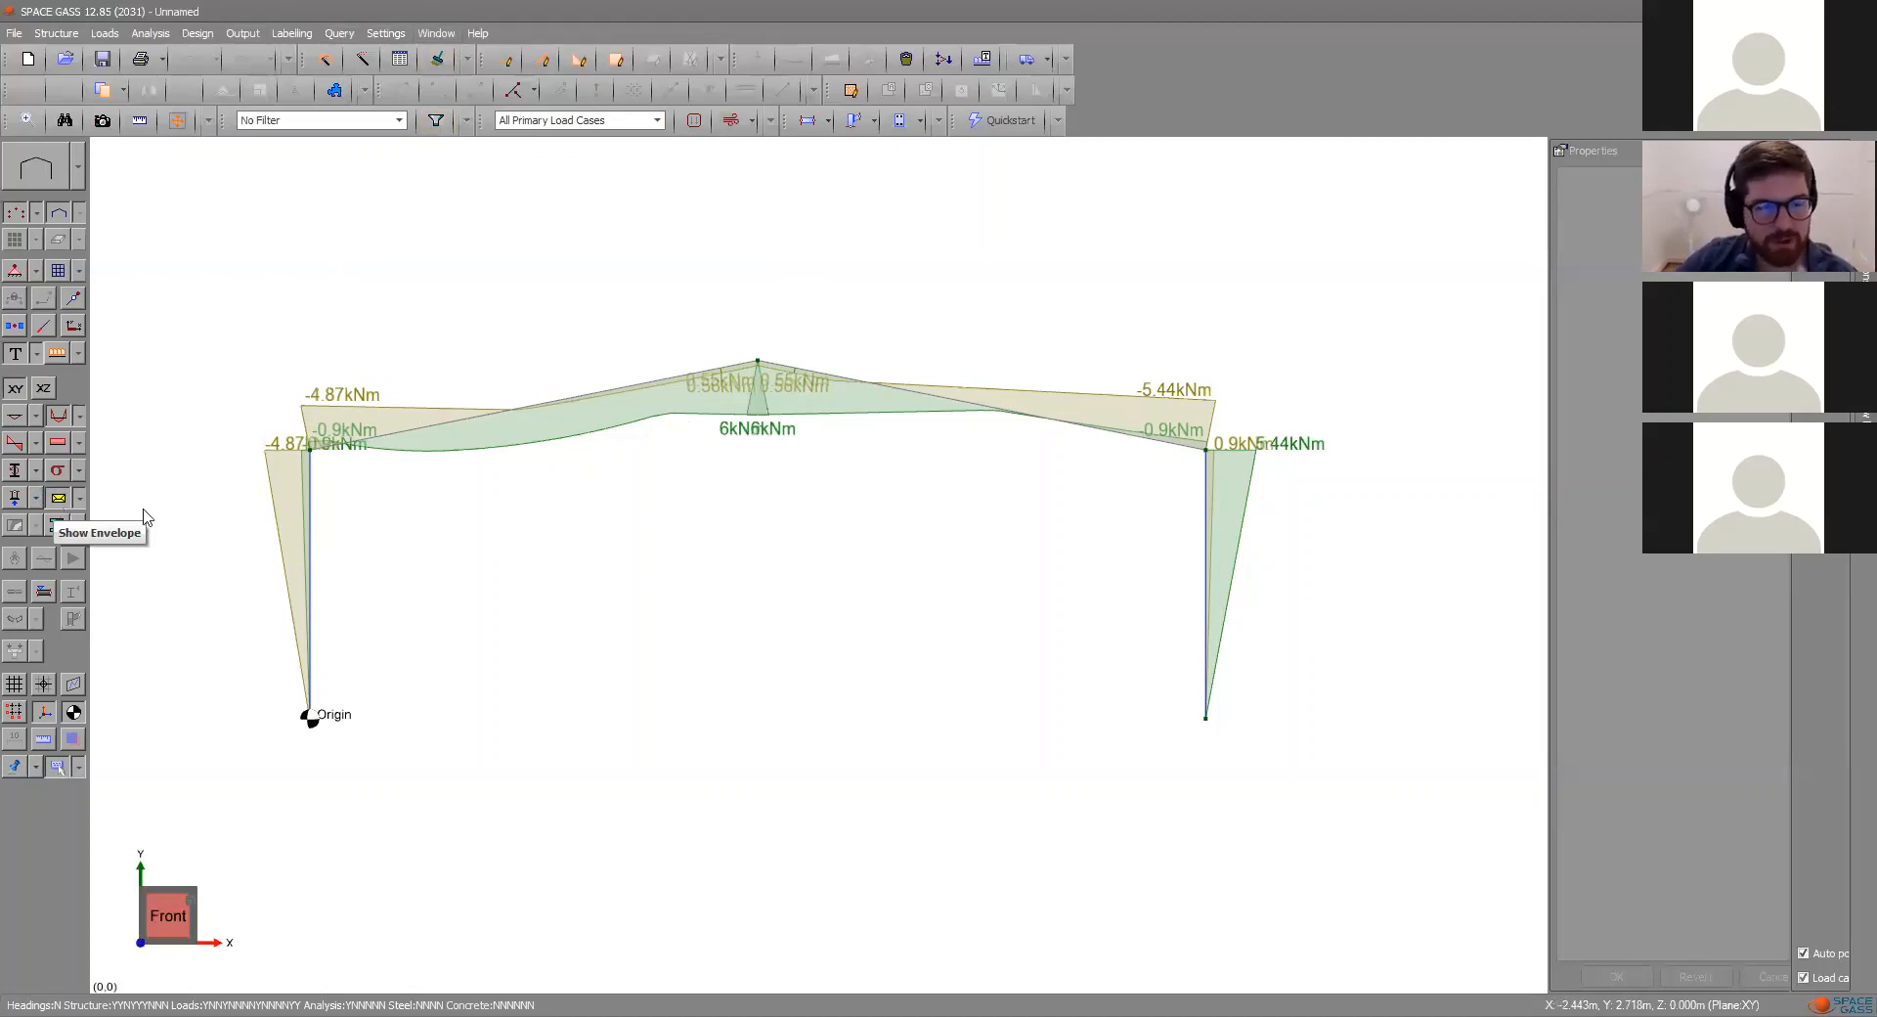
left_click(579, 122)
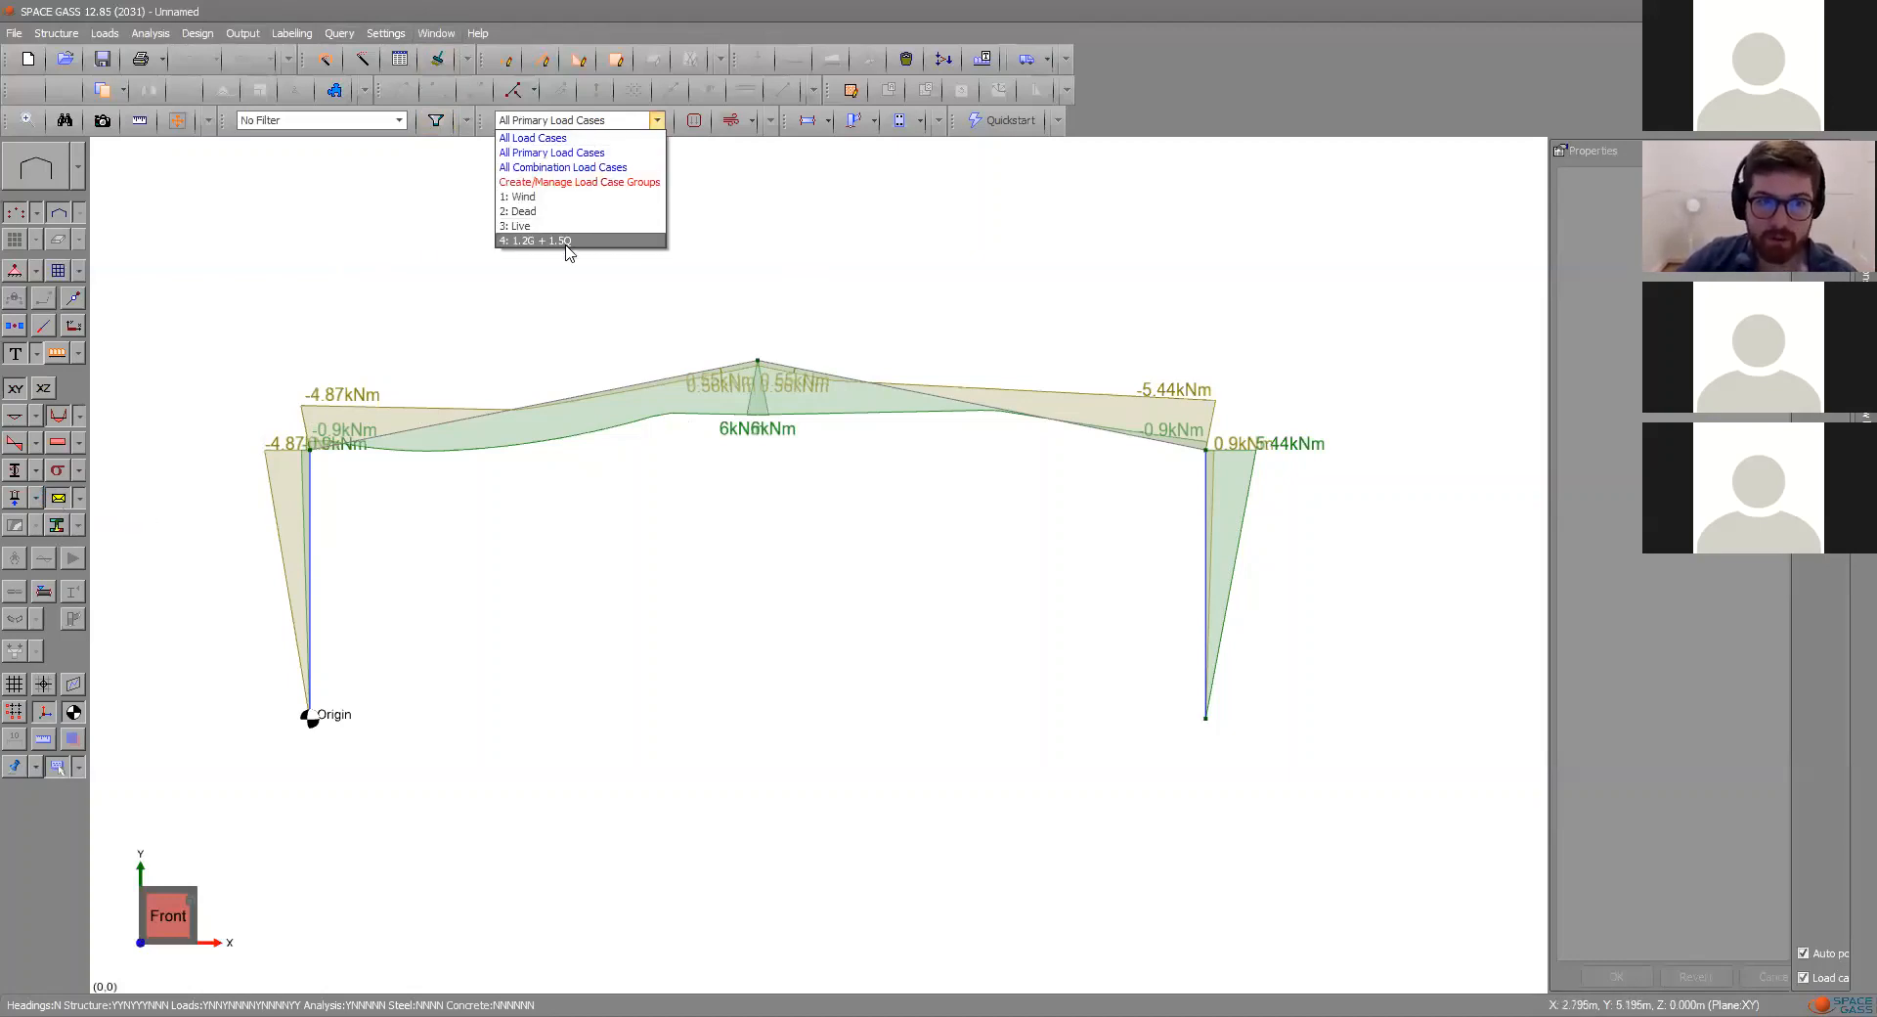
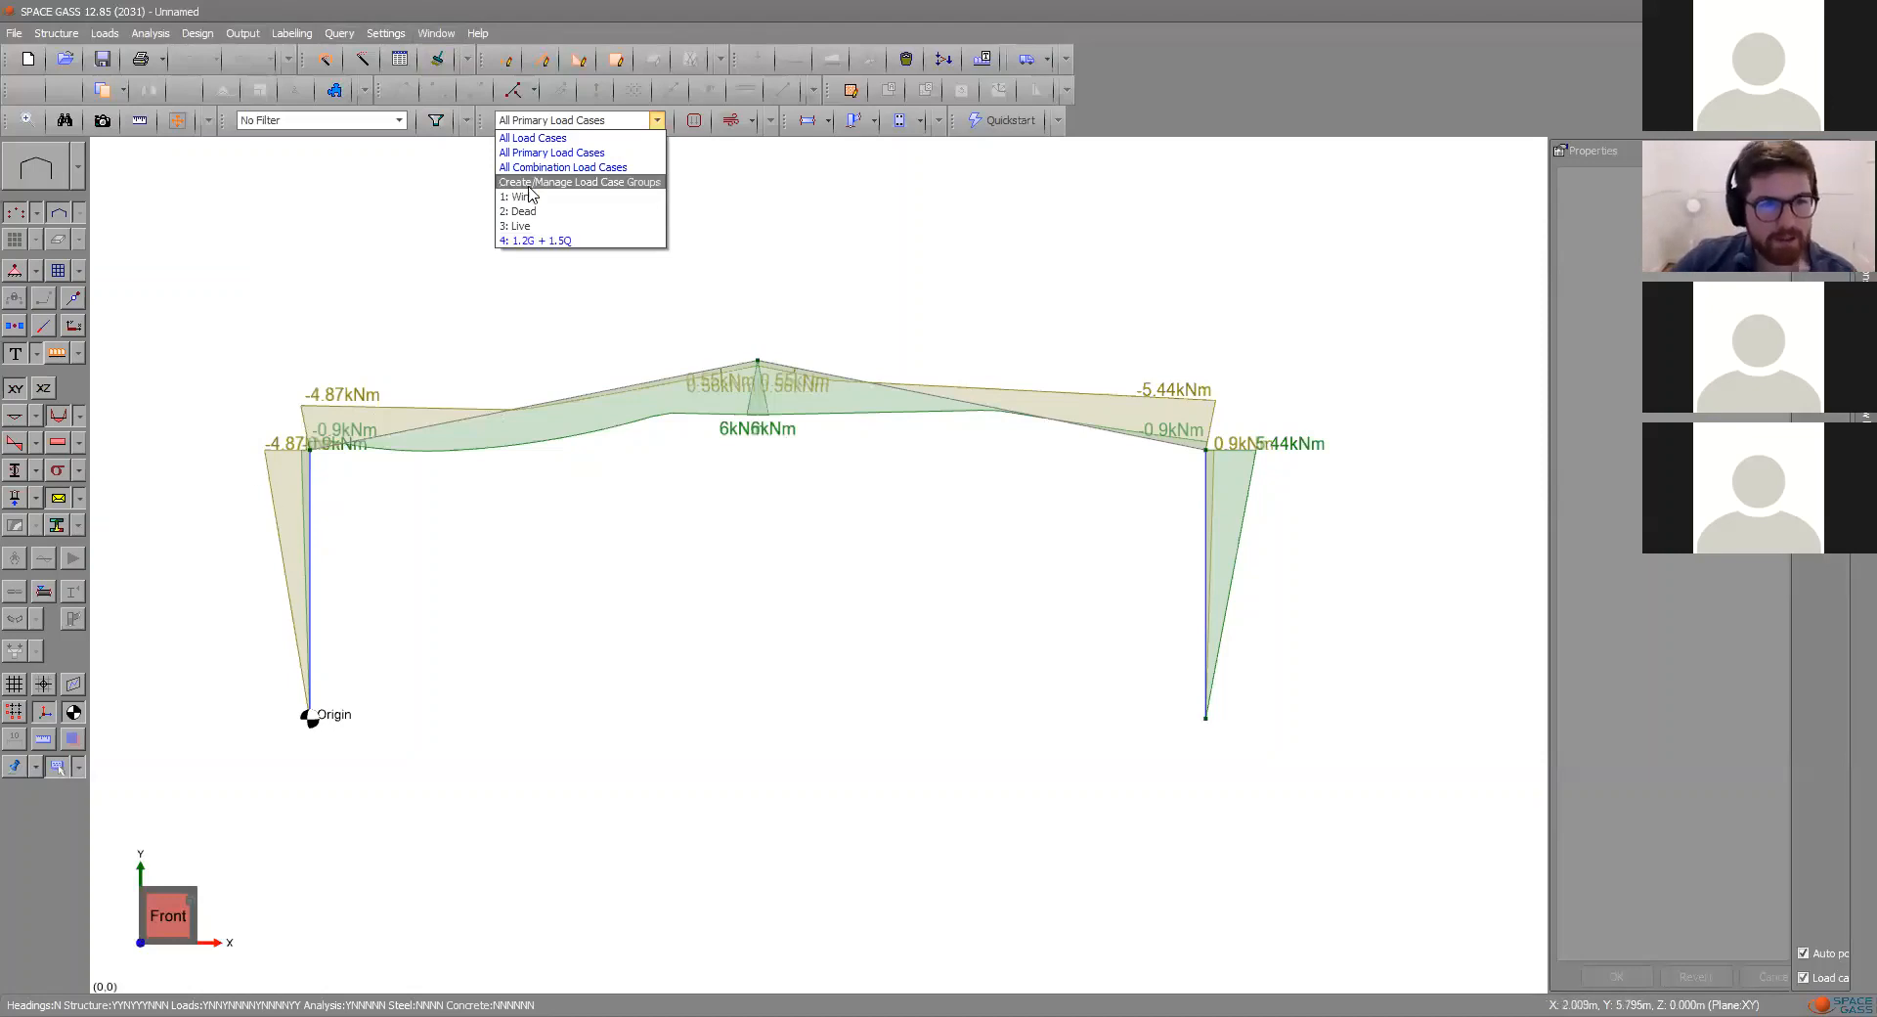
left_click(566, 225)
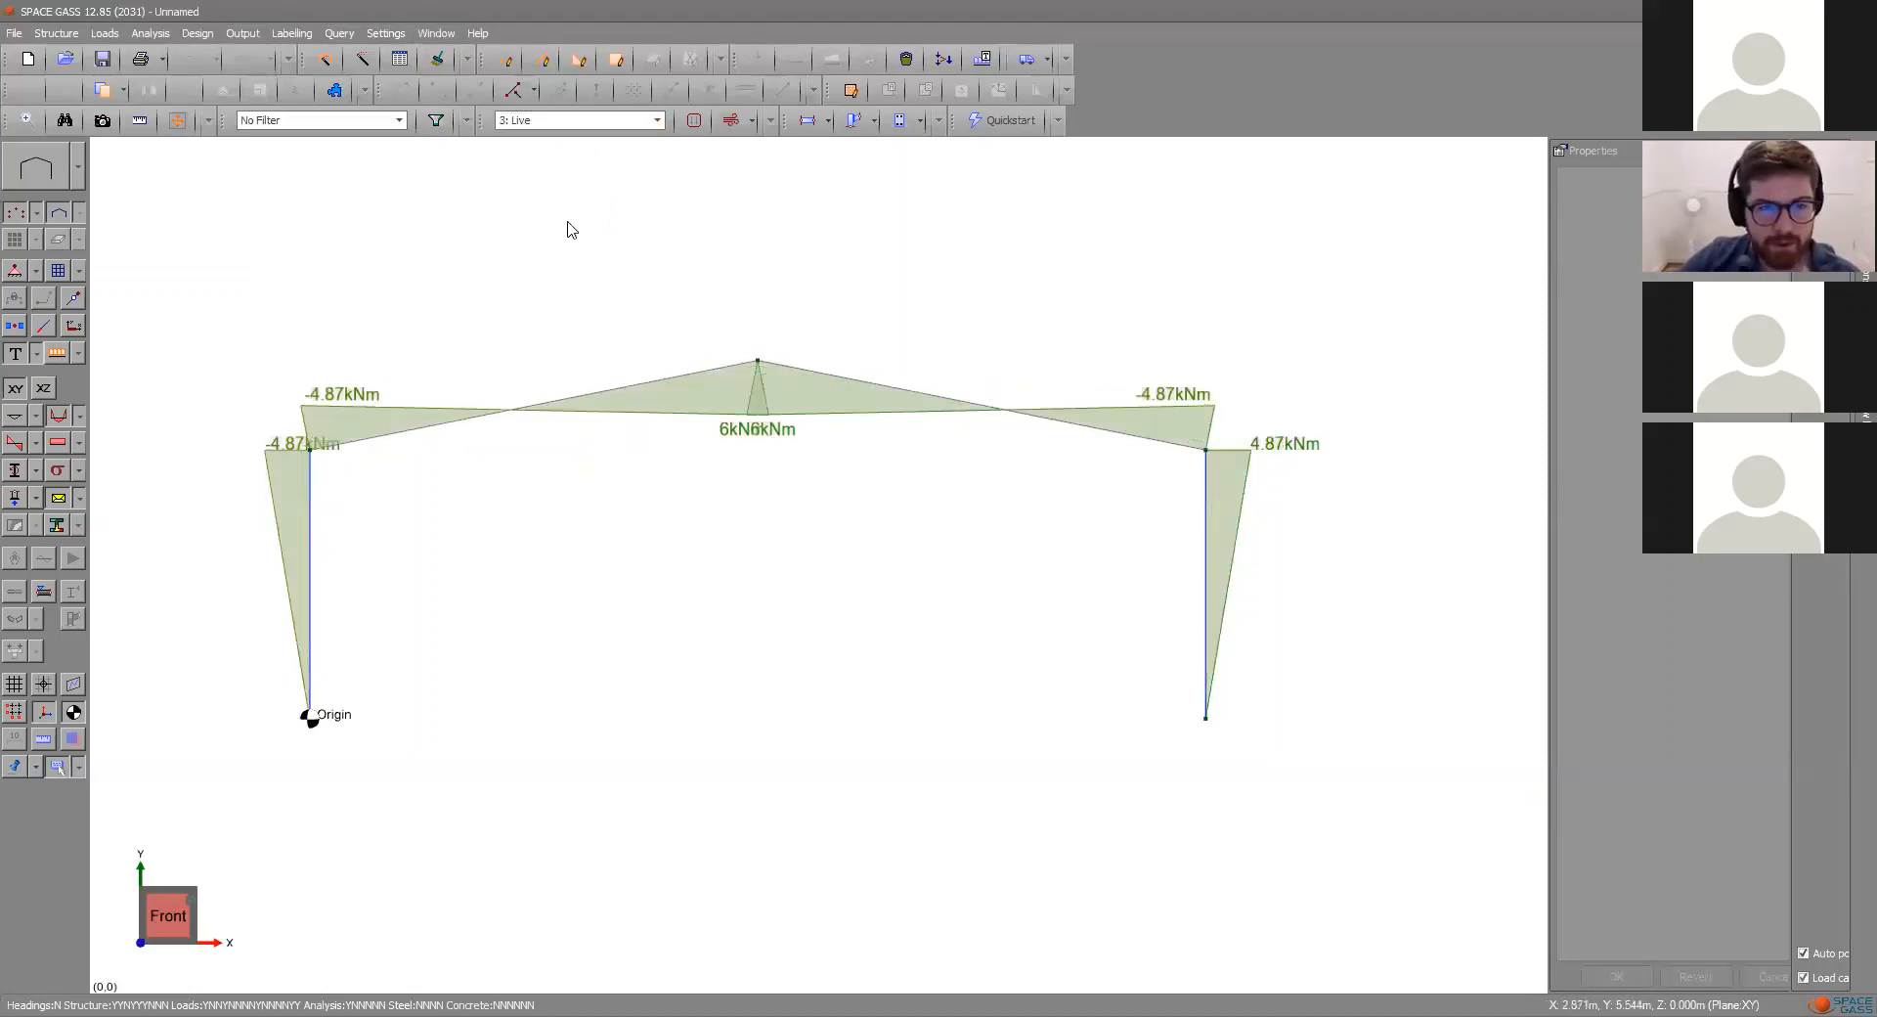
left_click(243, 37)
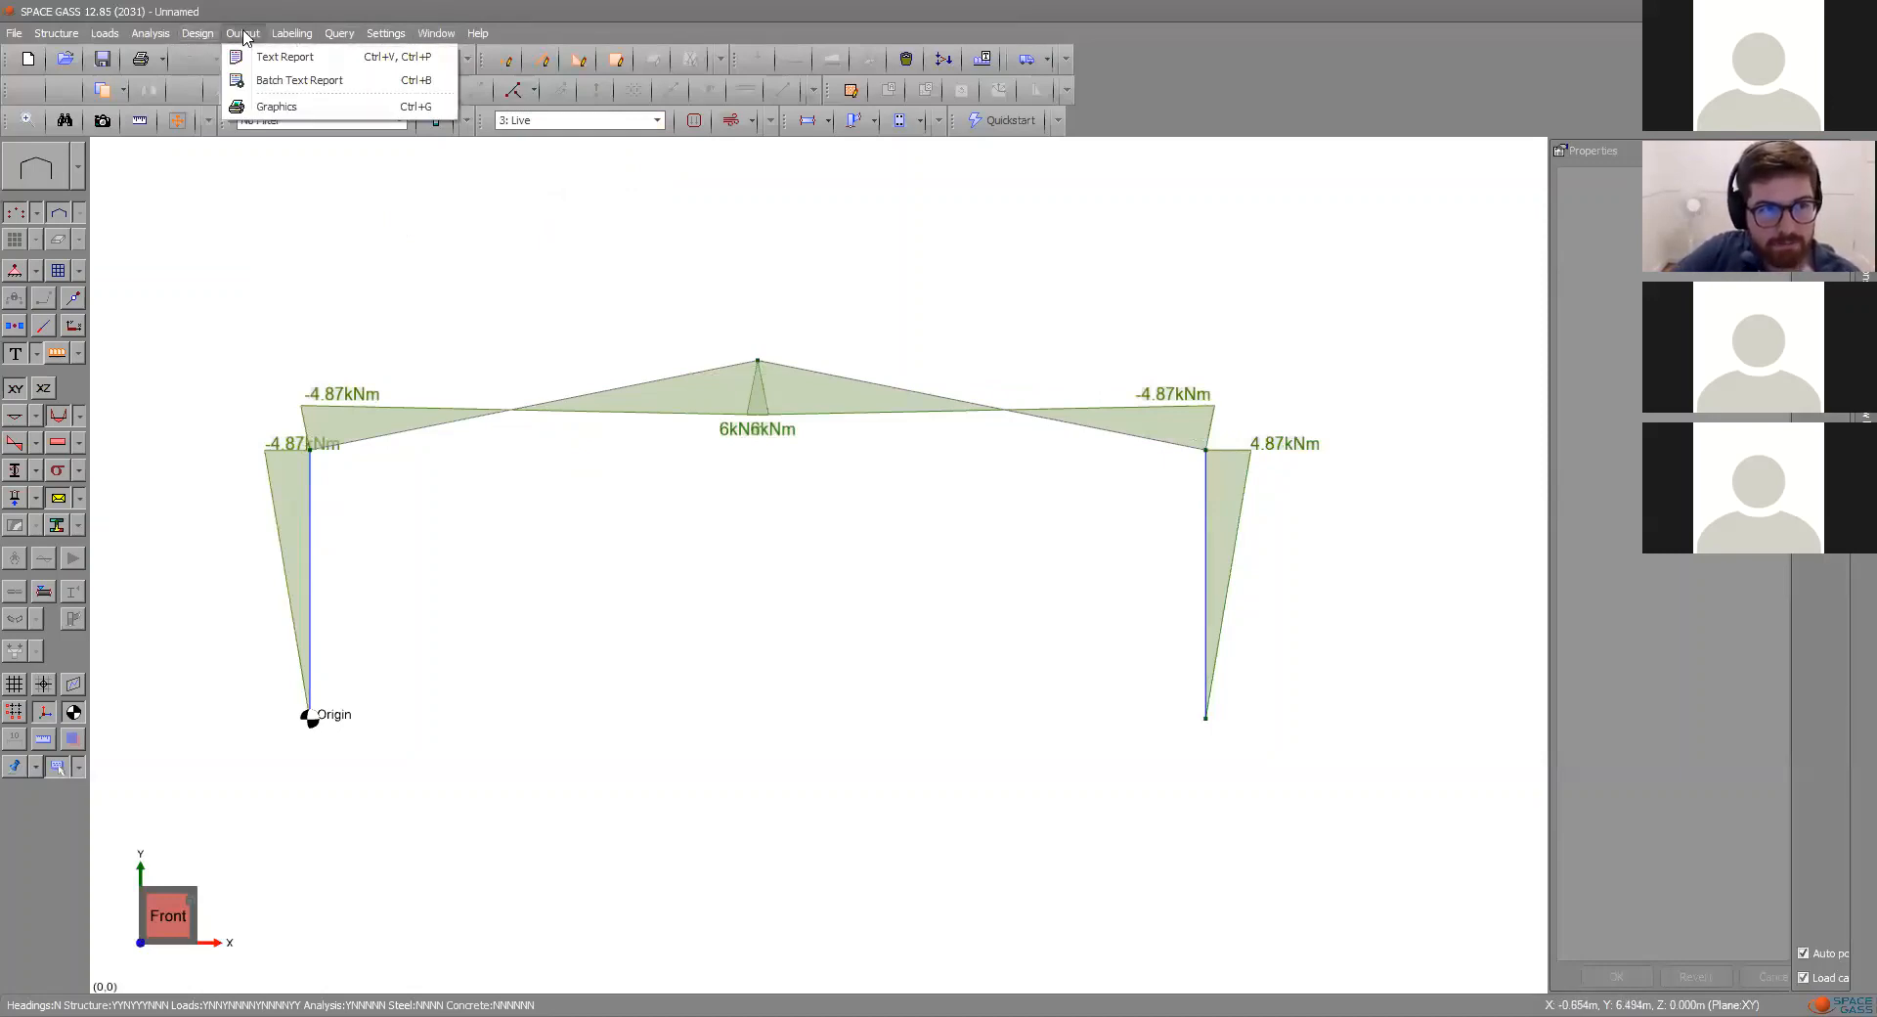
mouse_move(201, 38)
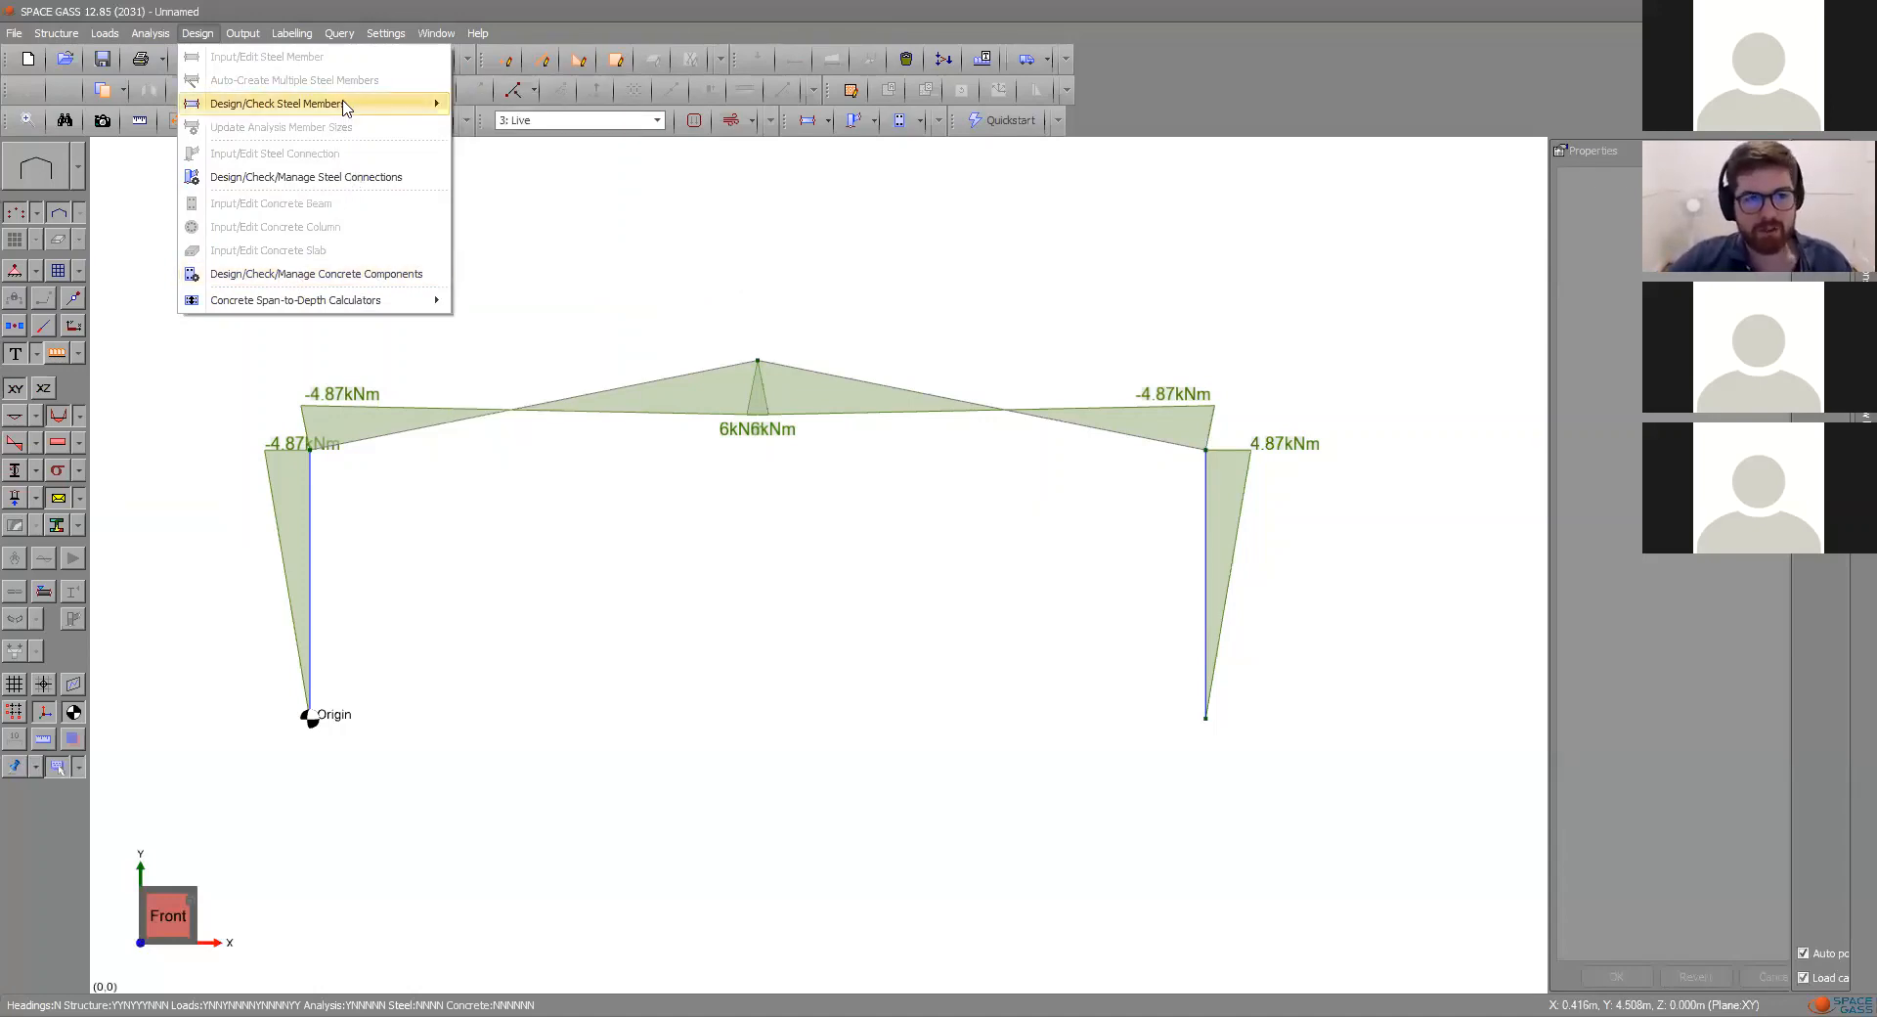
mouse_move(347, 106)
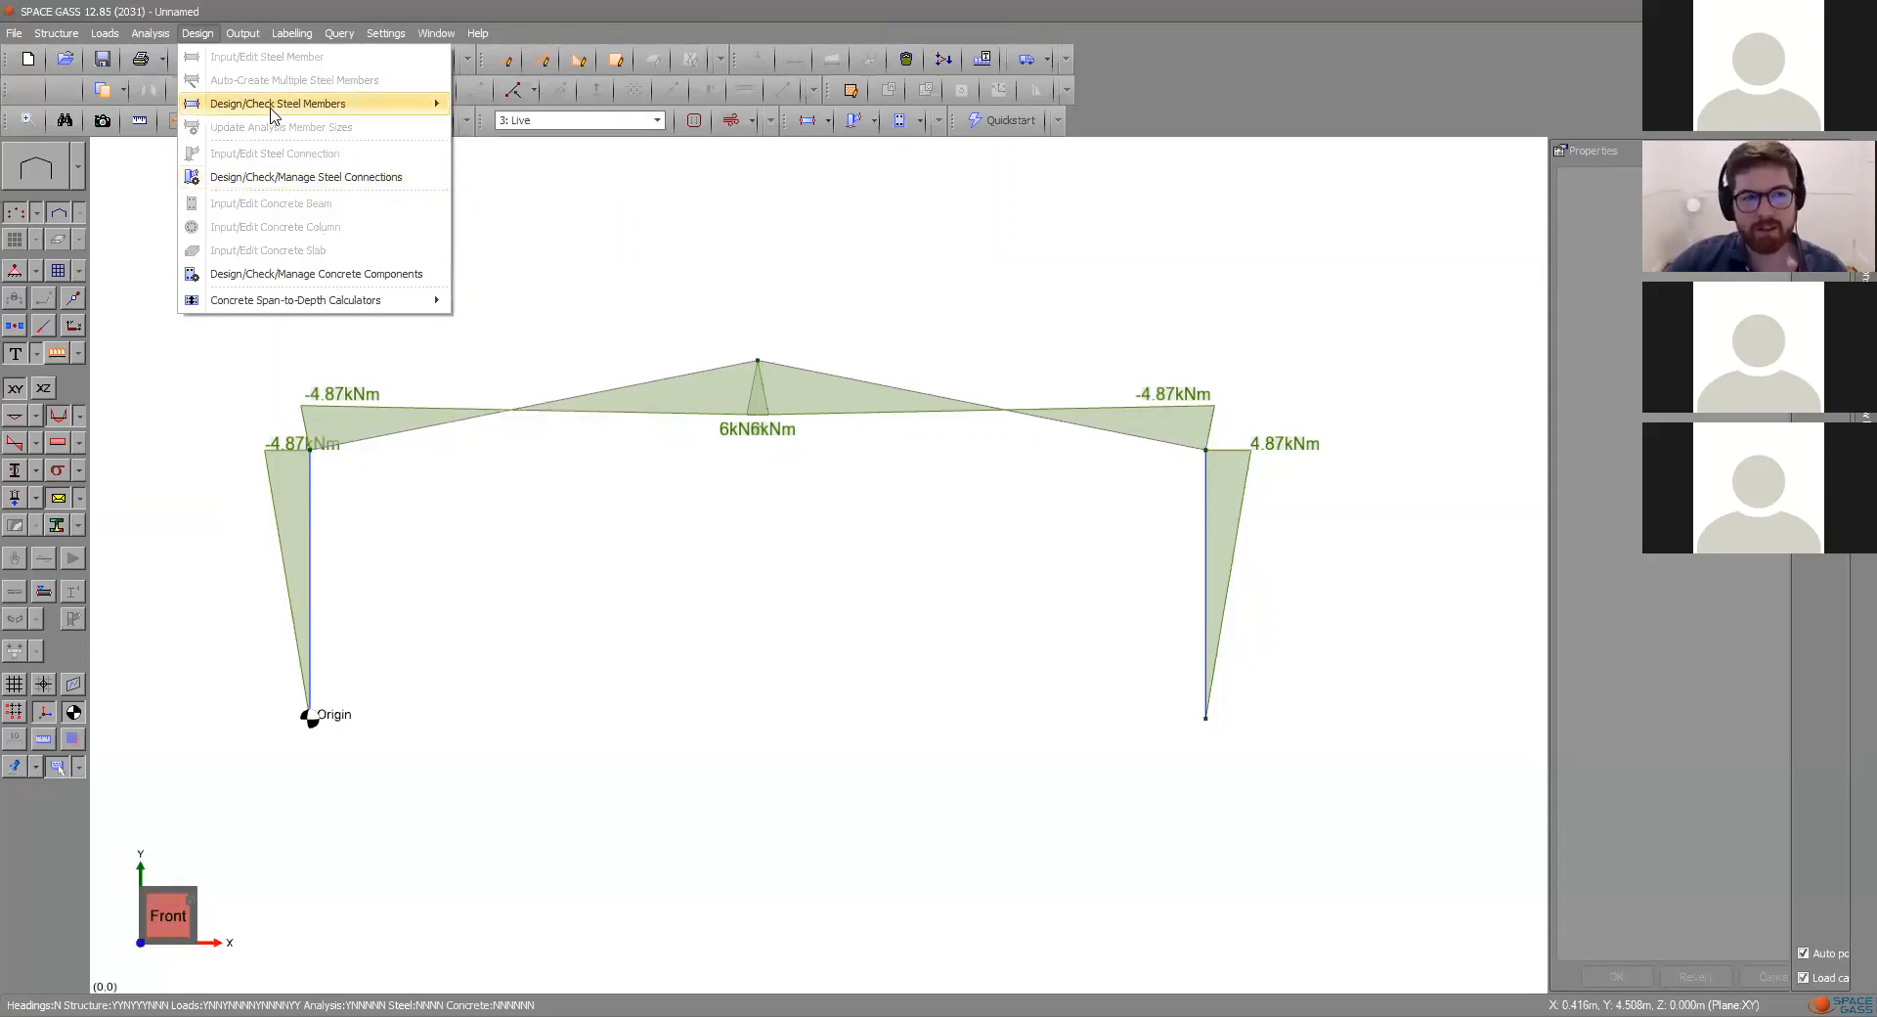
mouse_move(272, 115)
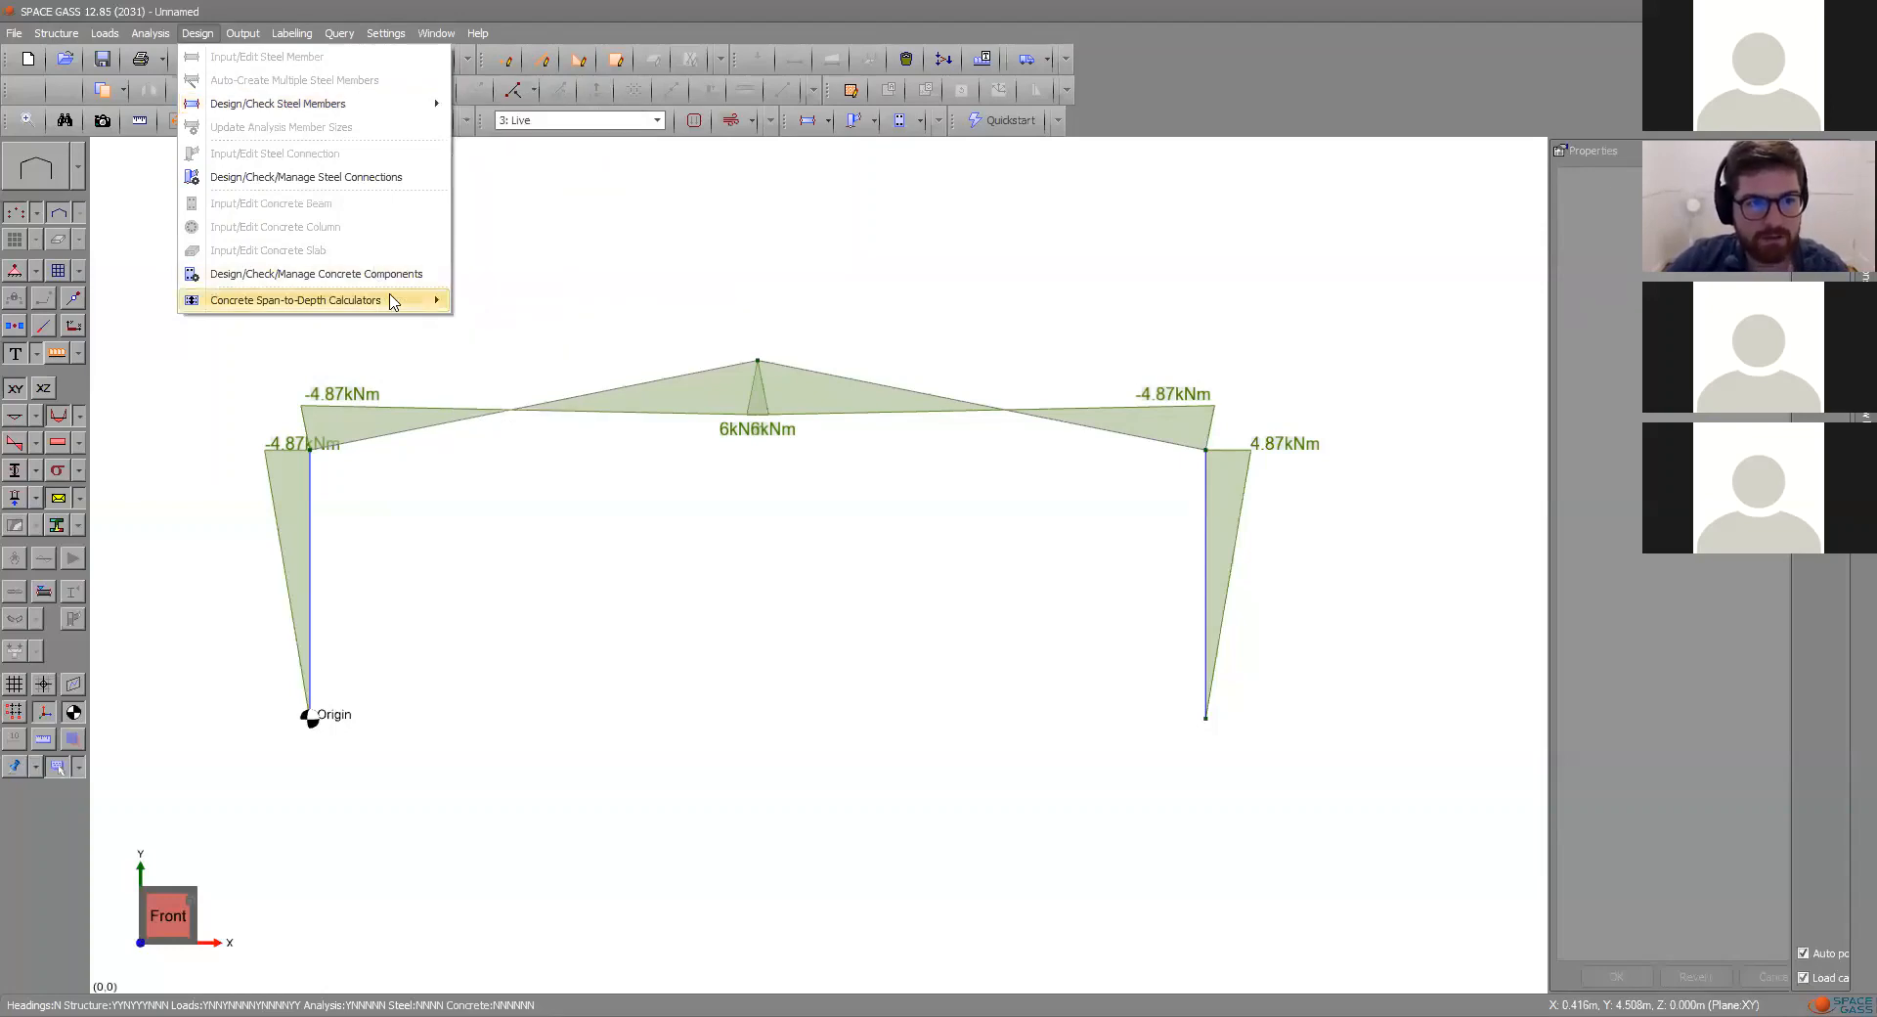
left_click(389, 300)
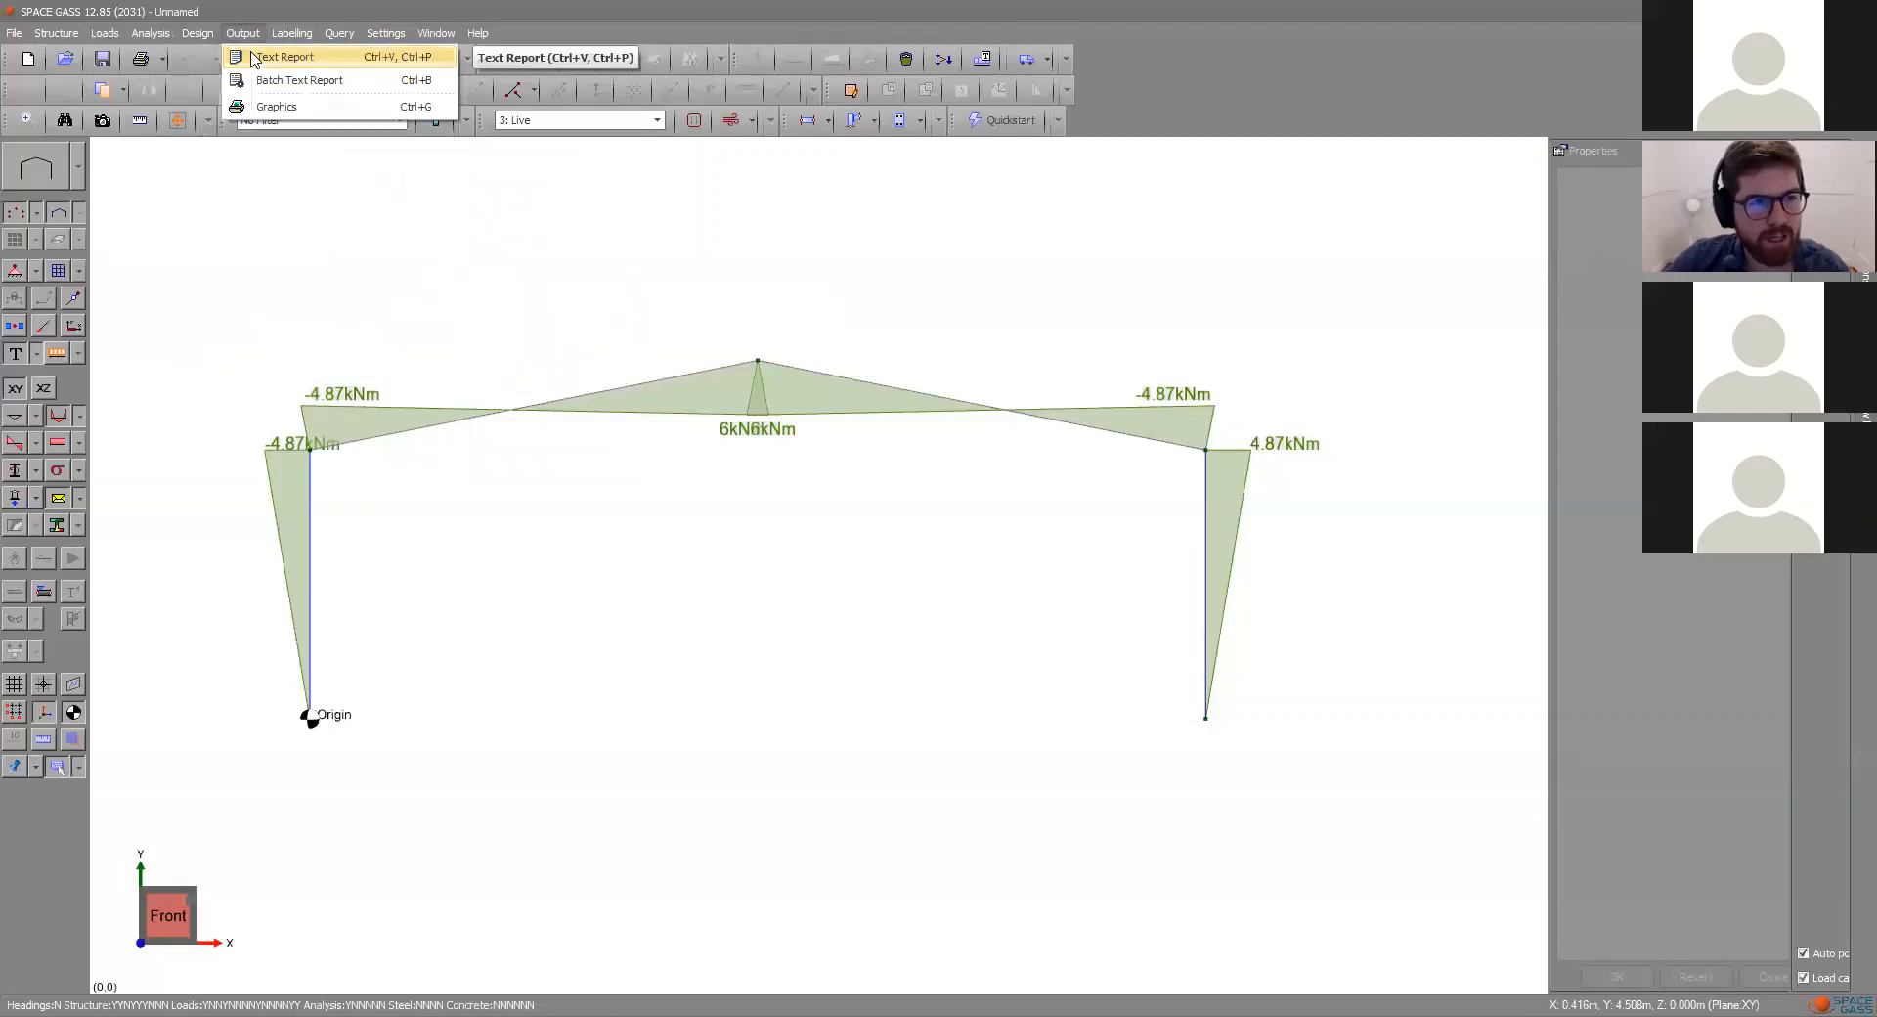
left_click(214, 32)
- Start a text report containing only the Status Report and Member Forces and Moments, excluding all structure, load and other analysis data
left_click(246, 34)
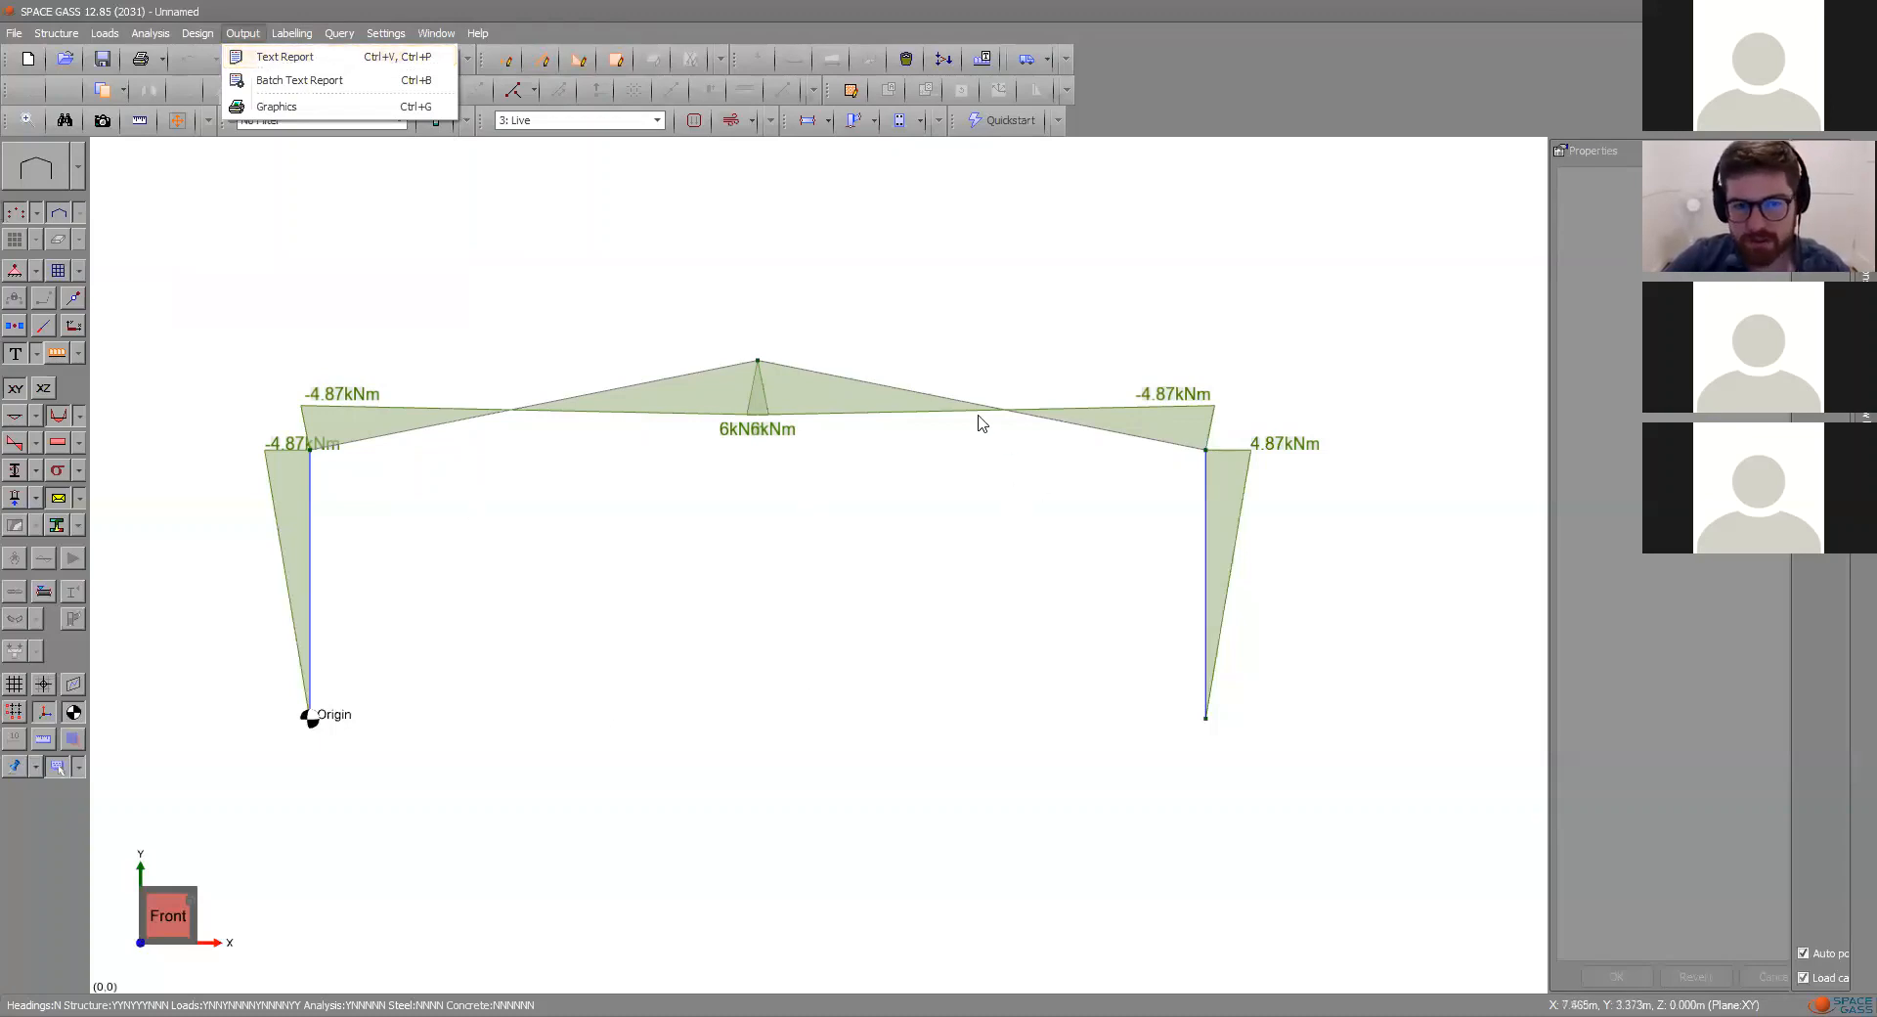
left_click(289, 57)
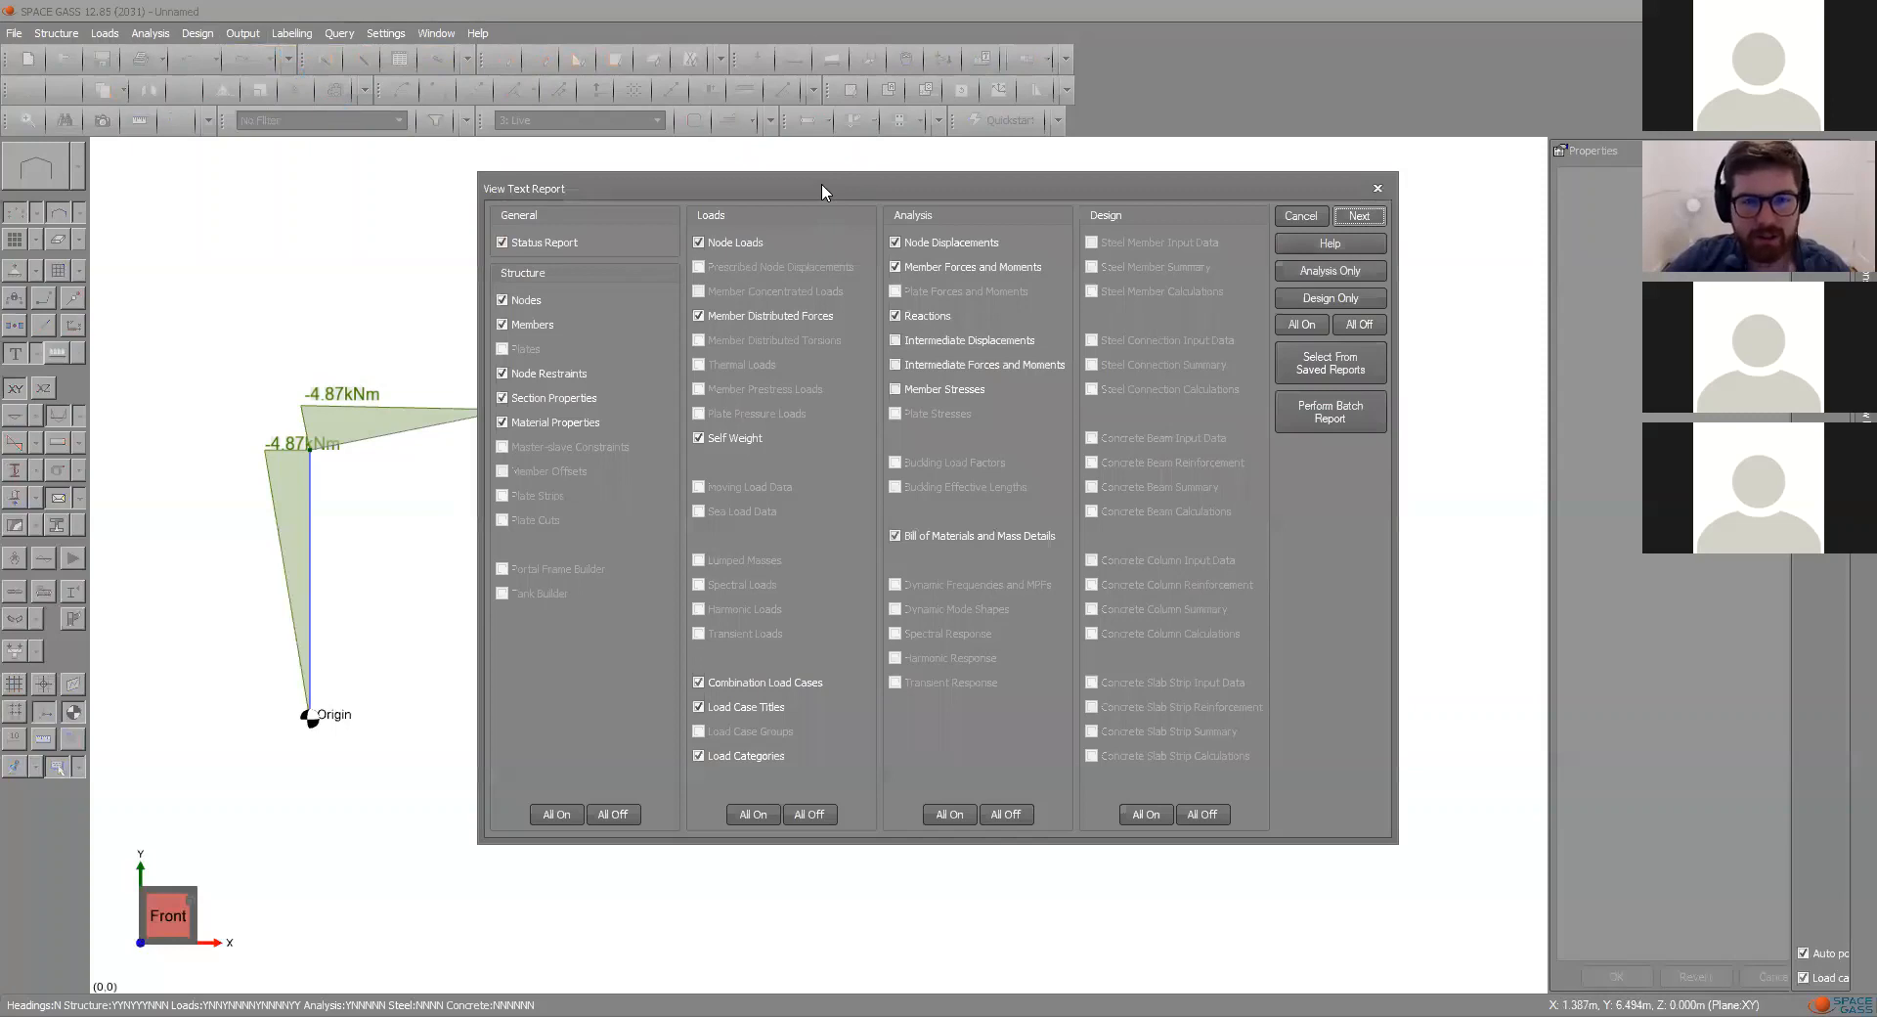
left_click_drag(821, 184, 583, 164)
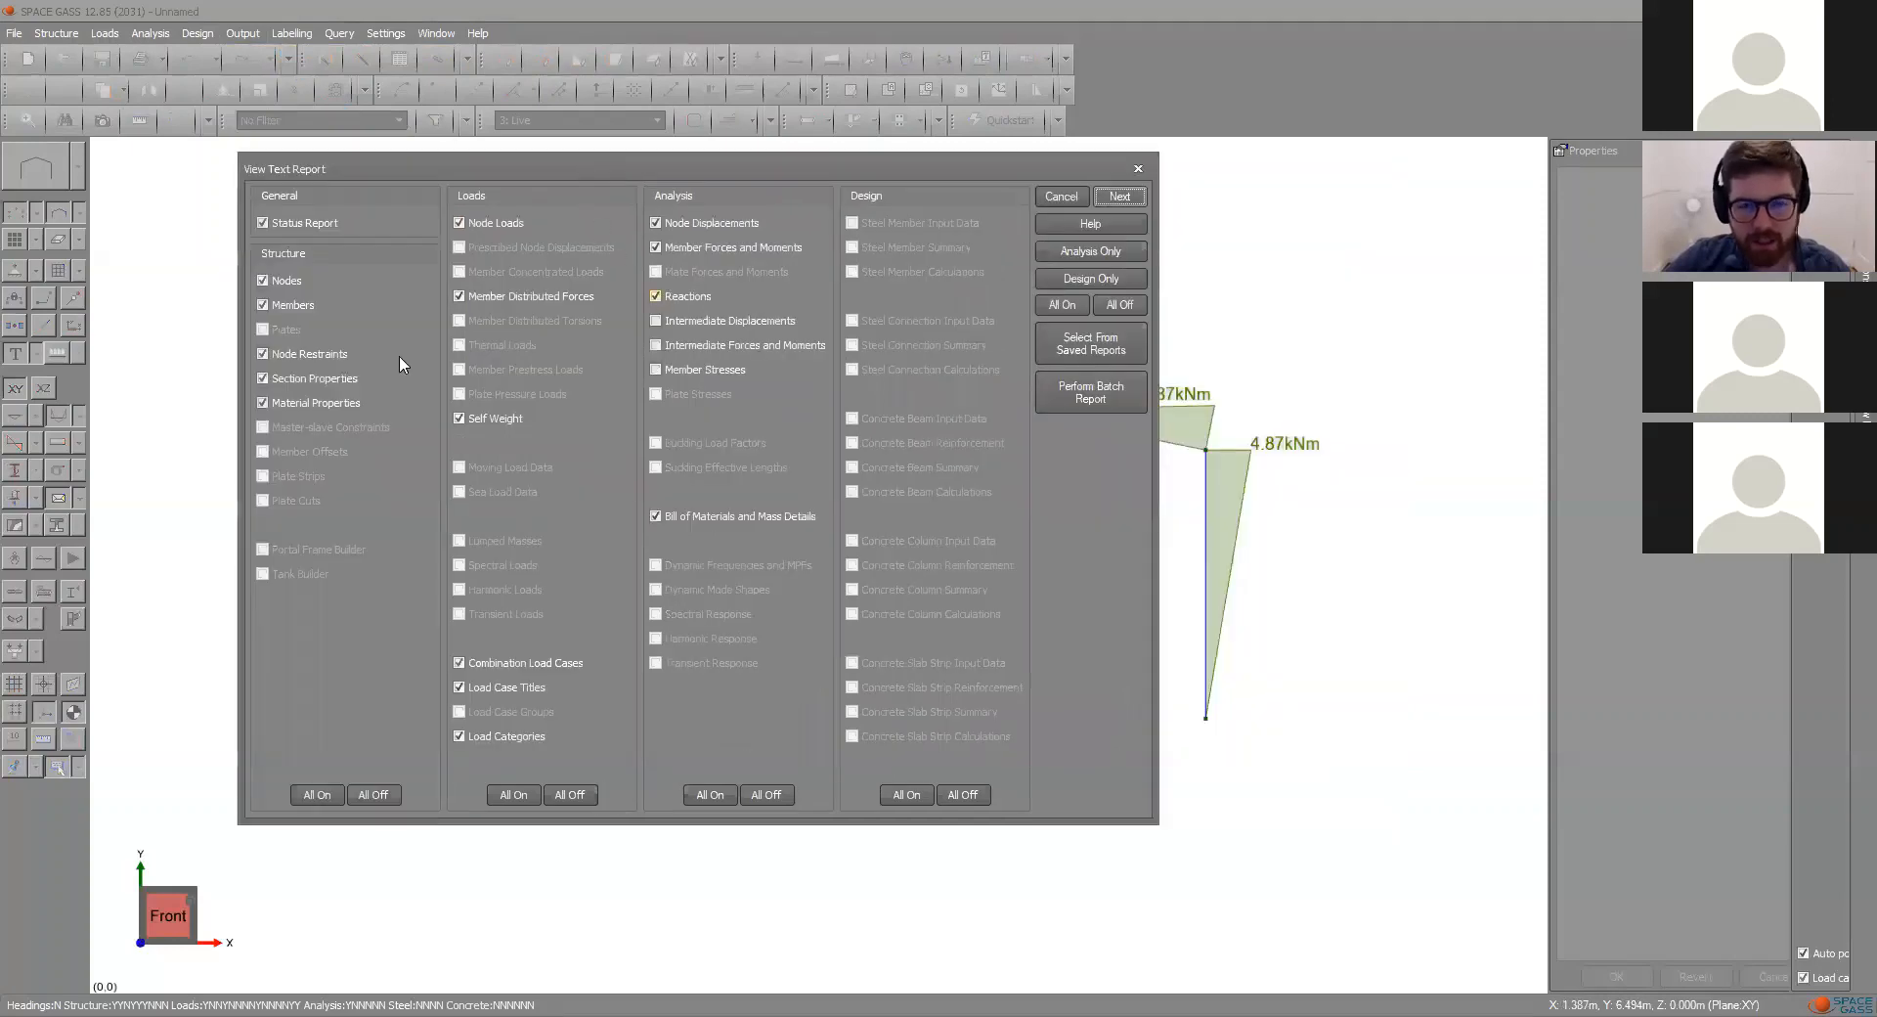
left_click(376, 794)
left_click(574, 795)
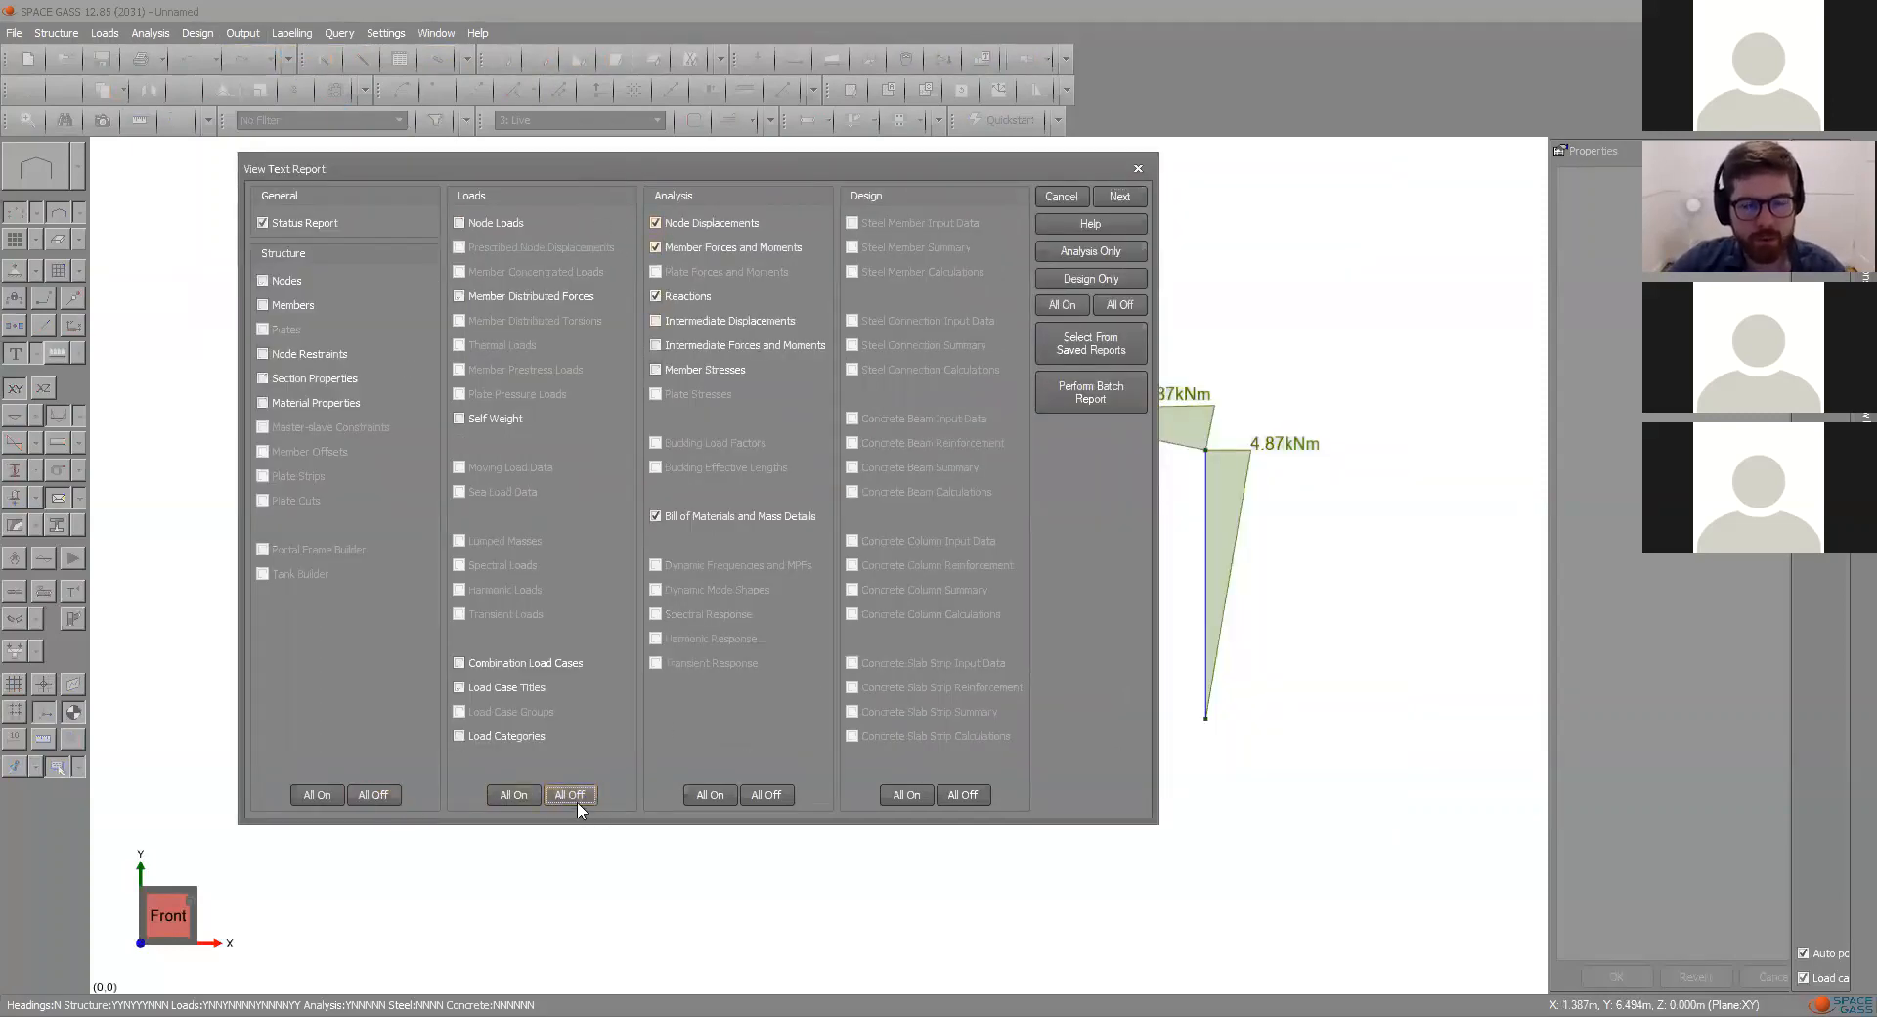
left_click(690, 225)
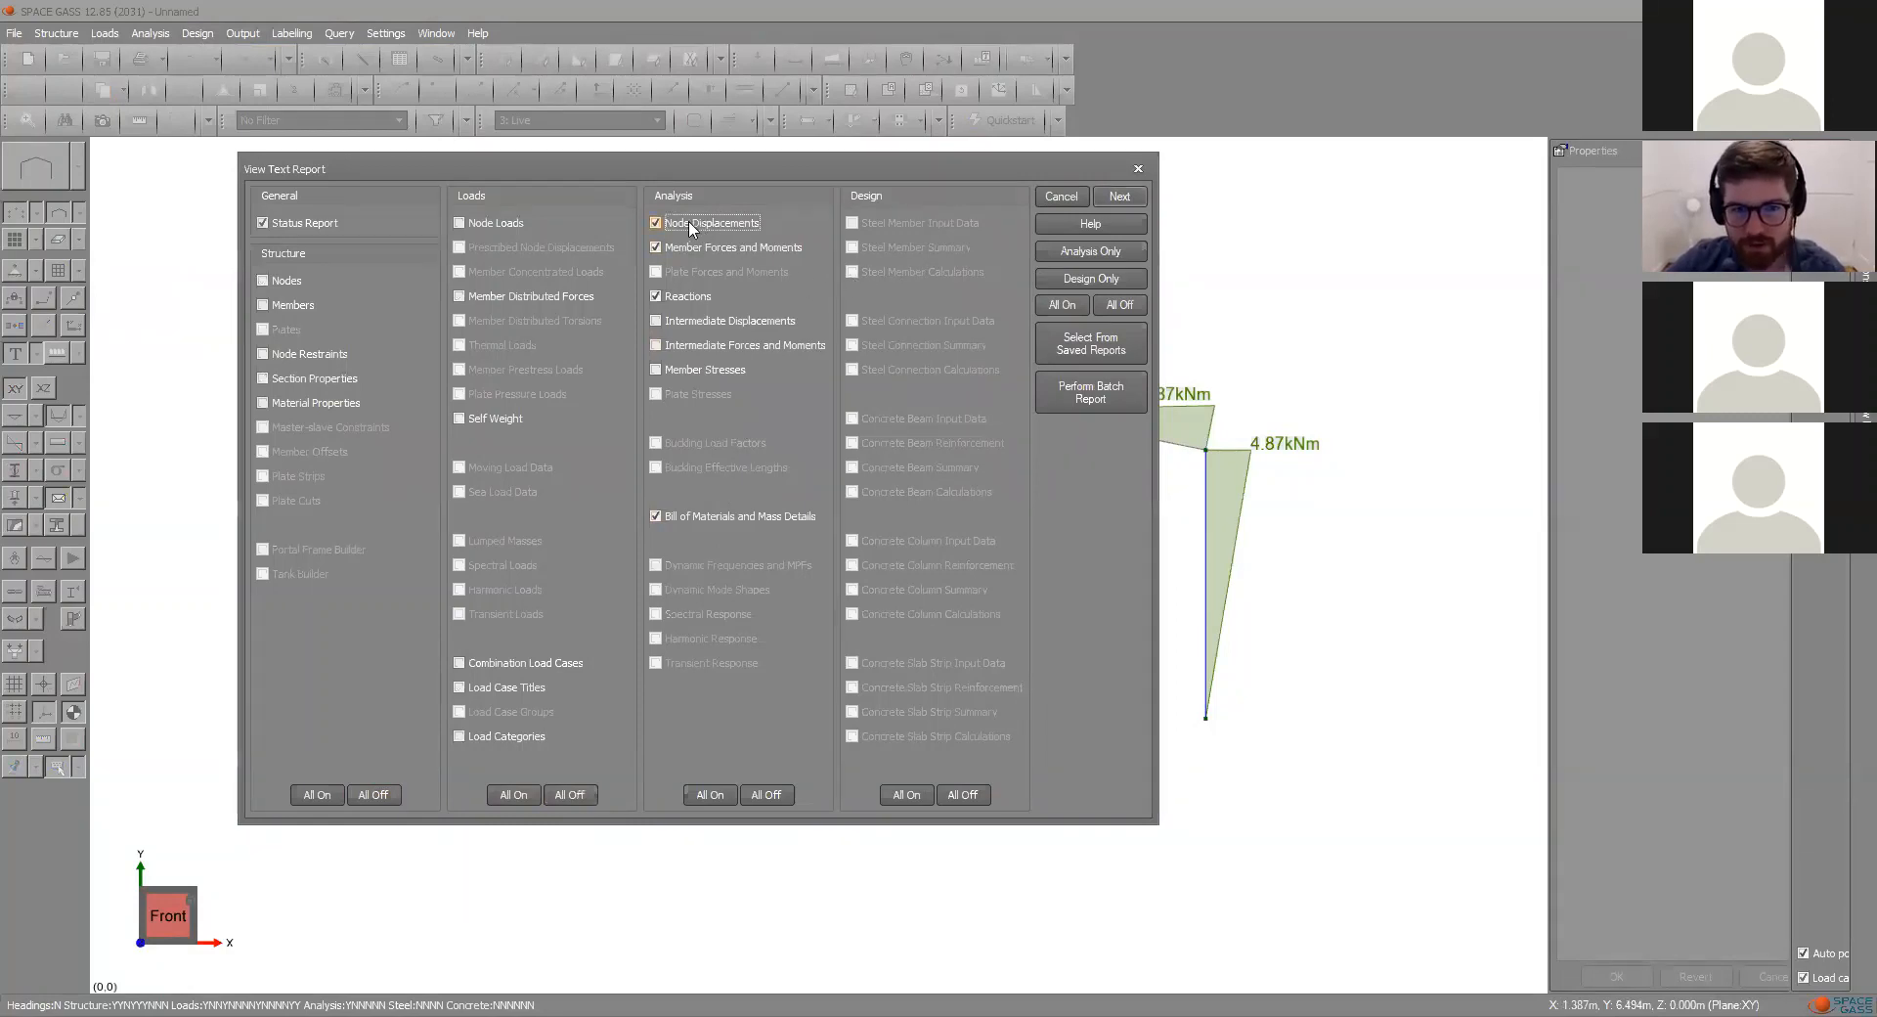
left_click(684, 298)
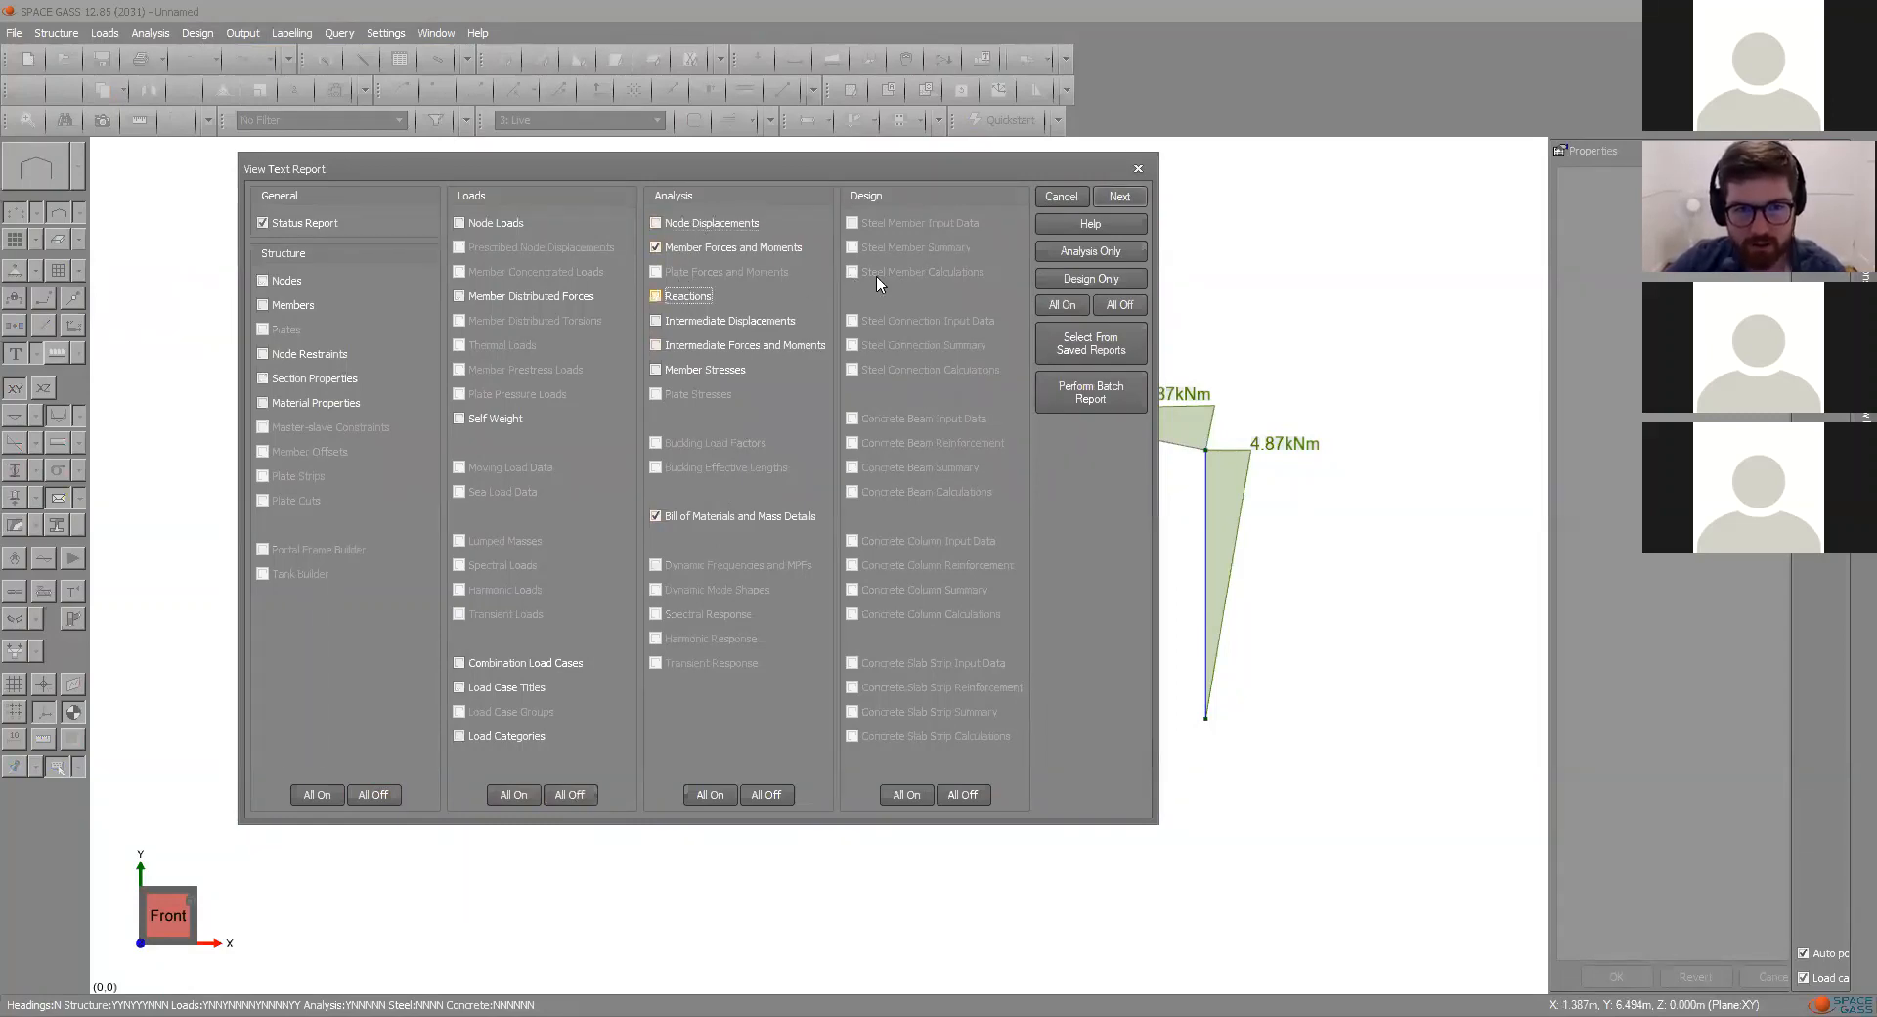
left_click(748, 517)
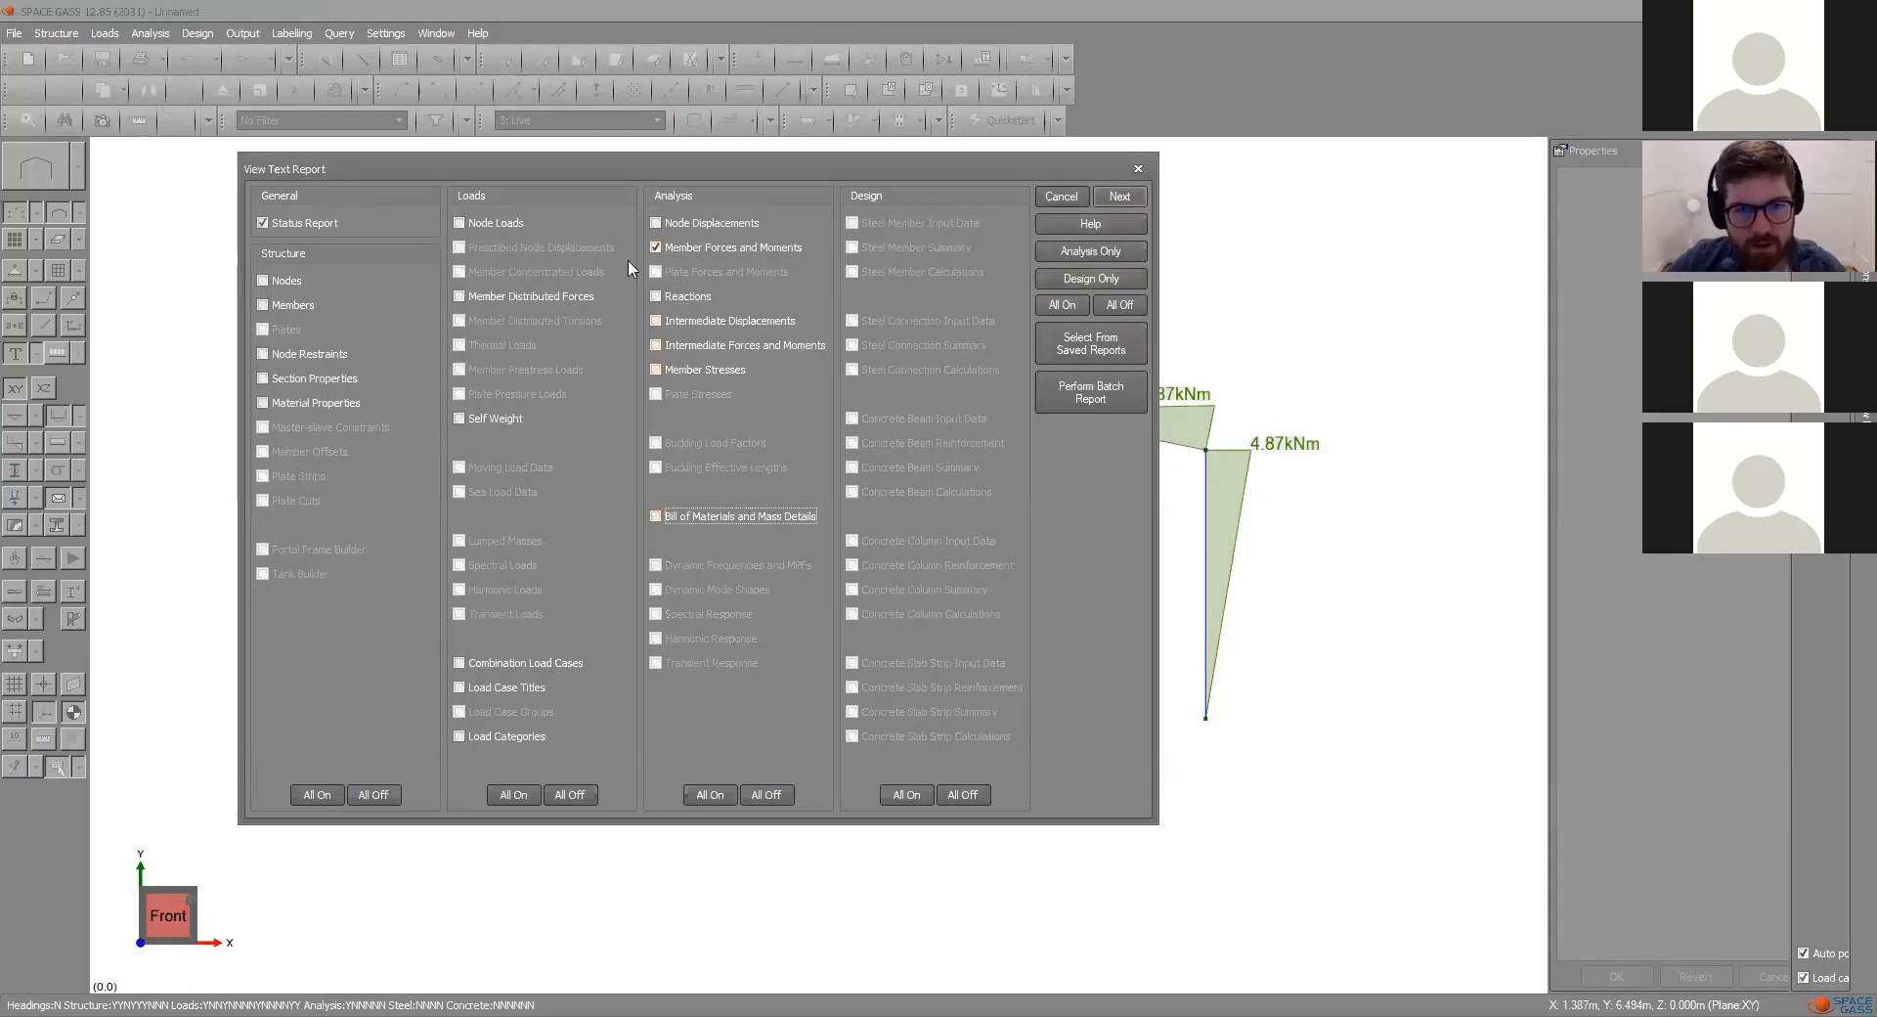
- Sort the report's output data by Nodes/Elements and generate the text report
left_click(1128, 202)
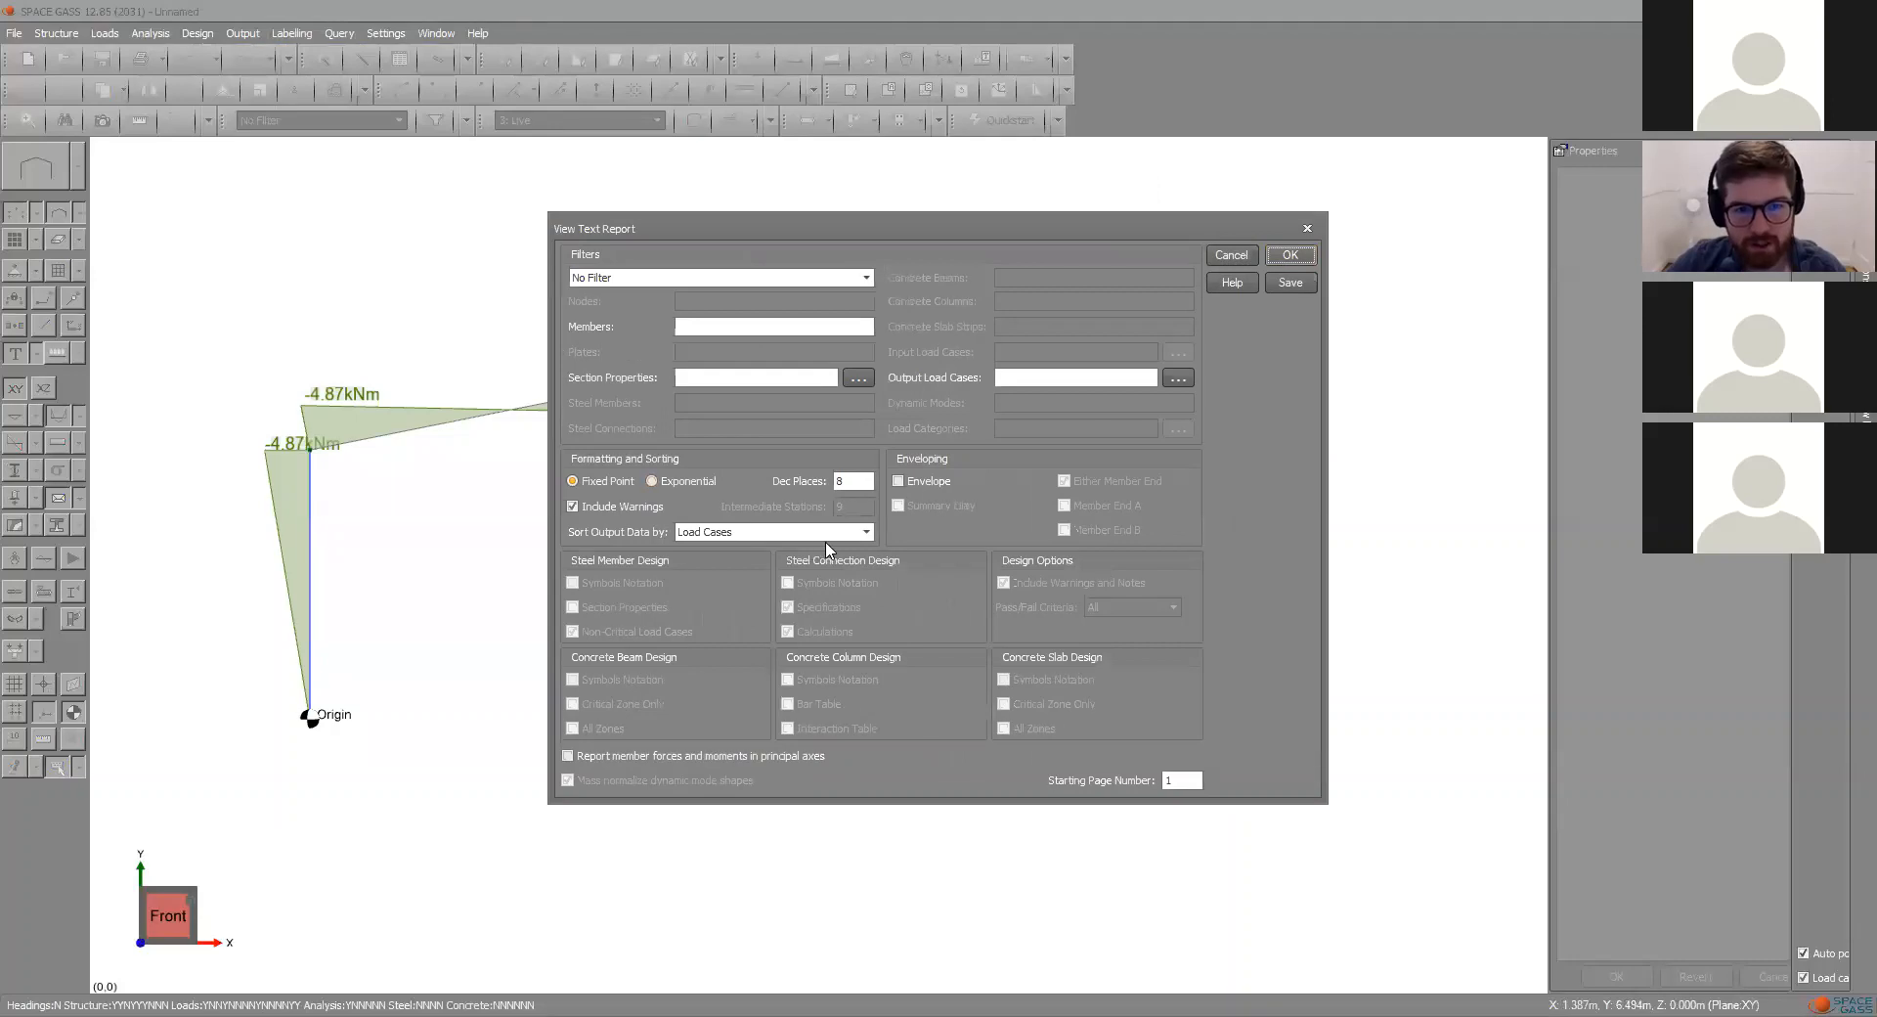
left_click(829, 534)
left_click(832, 533)
left_click(865, 532)
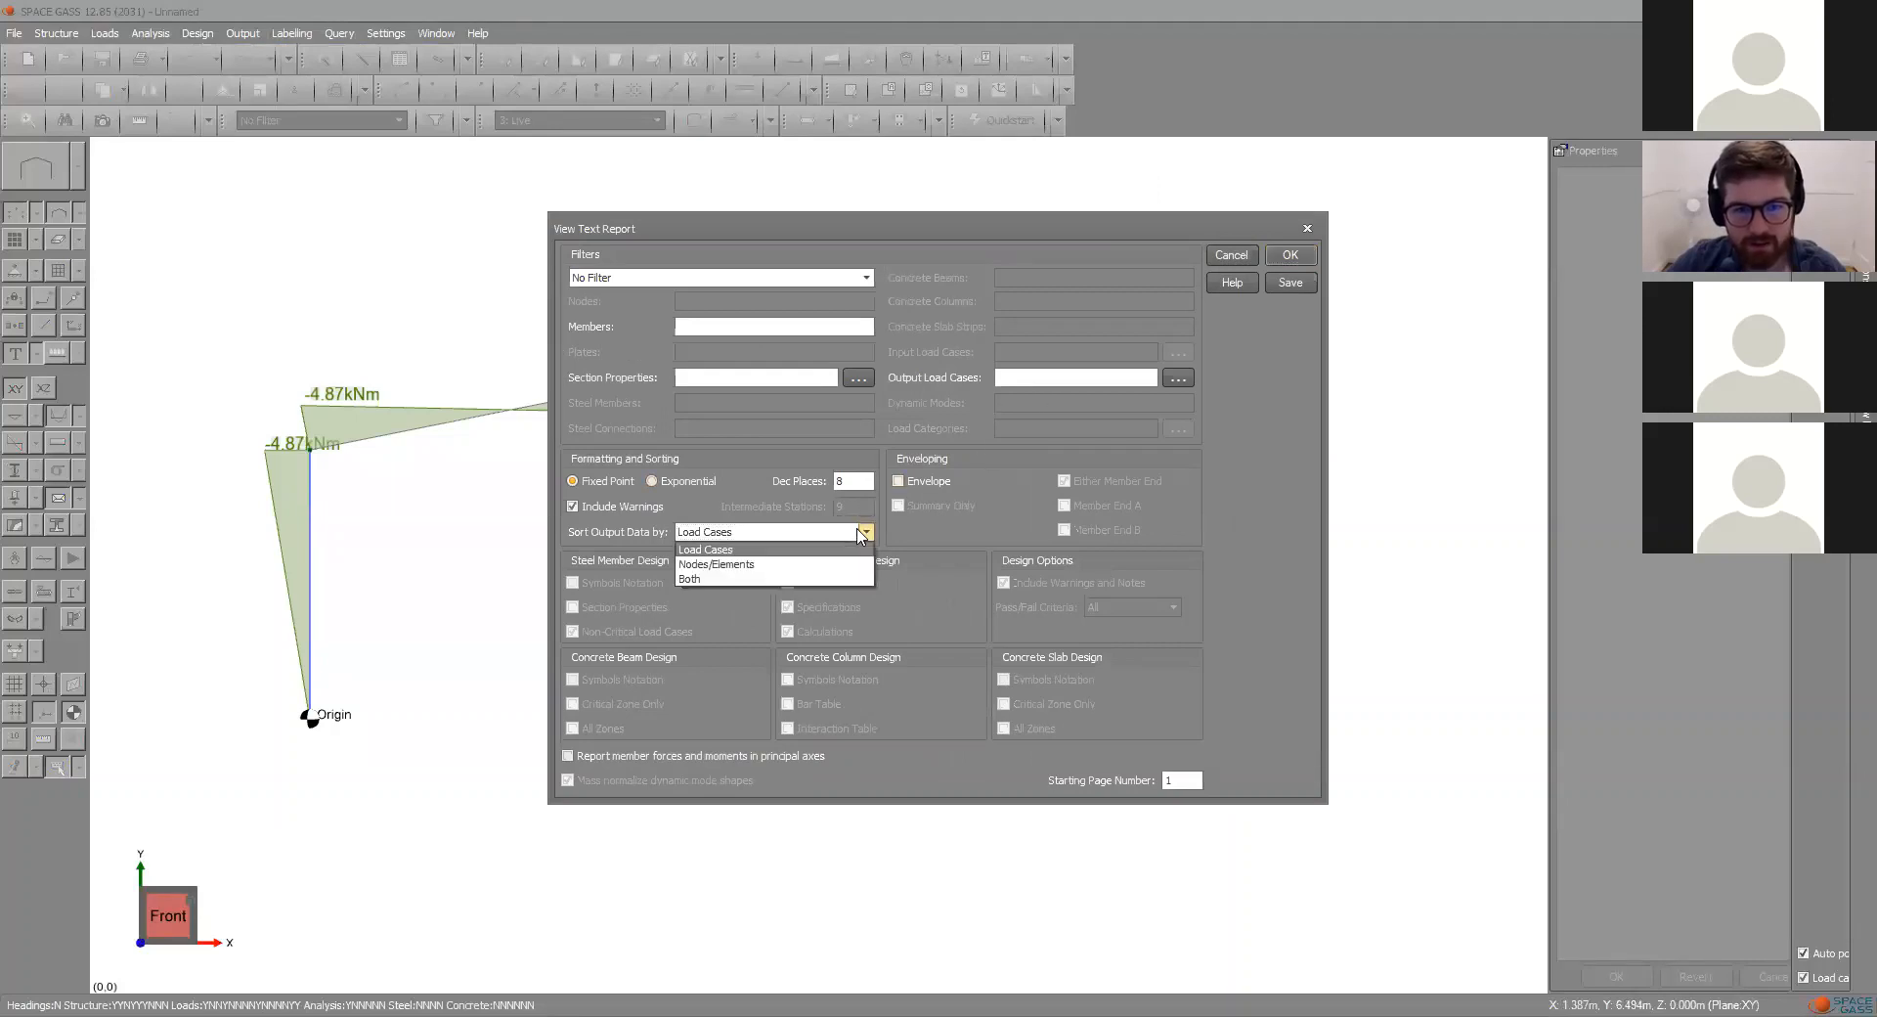
left_click(769, 566)
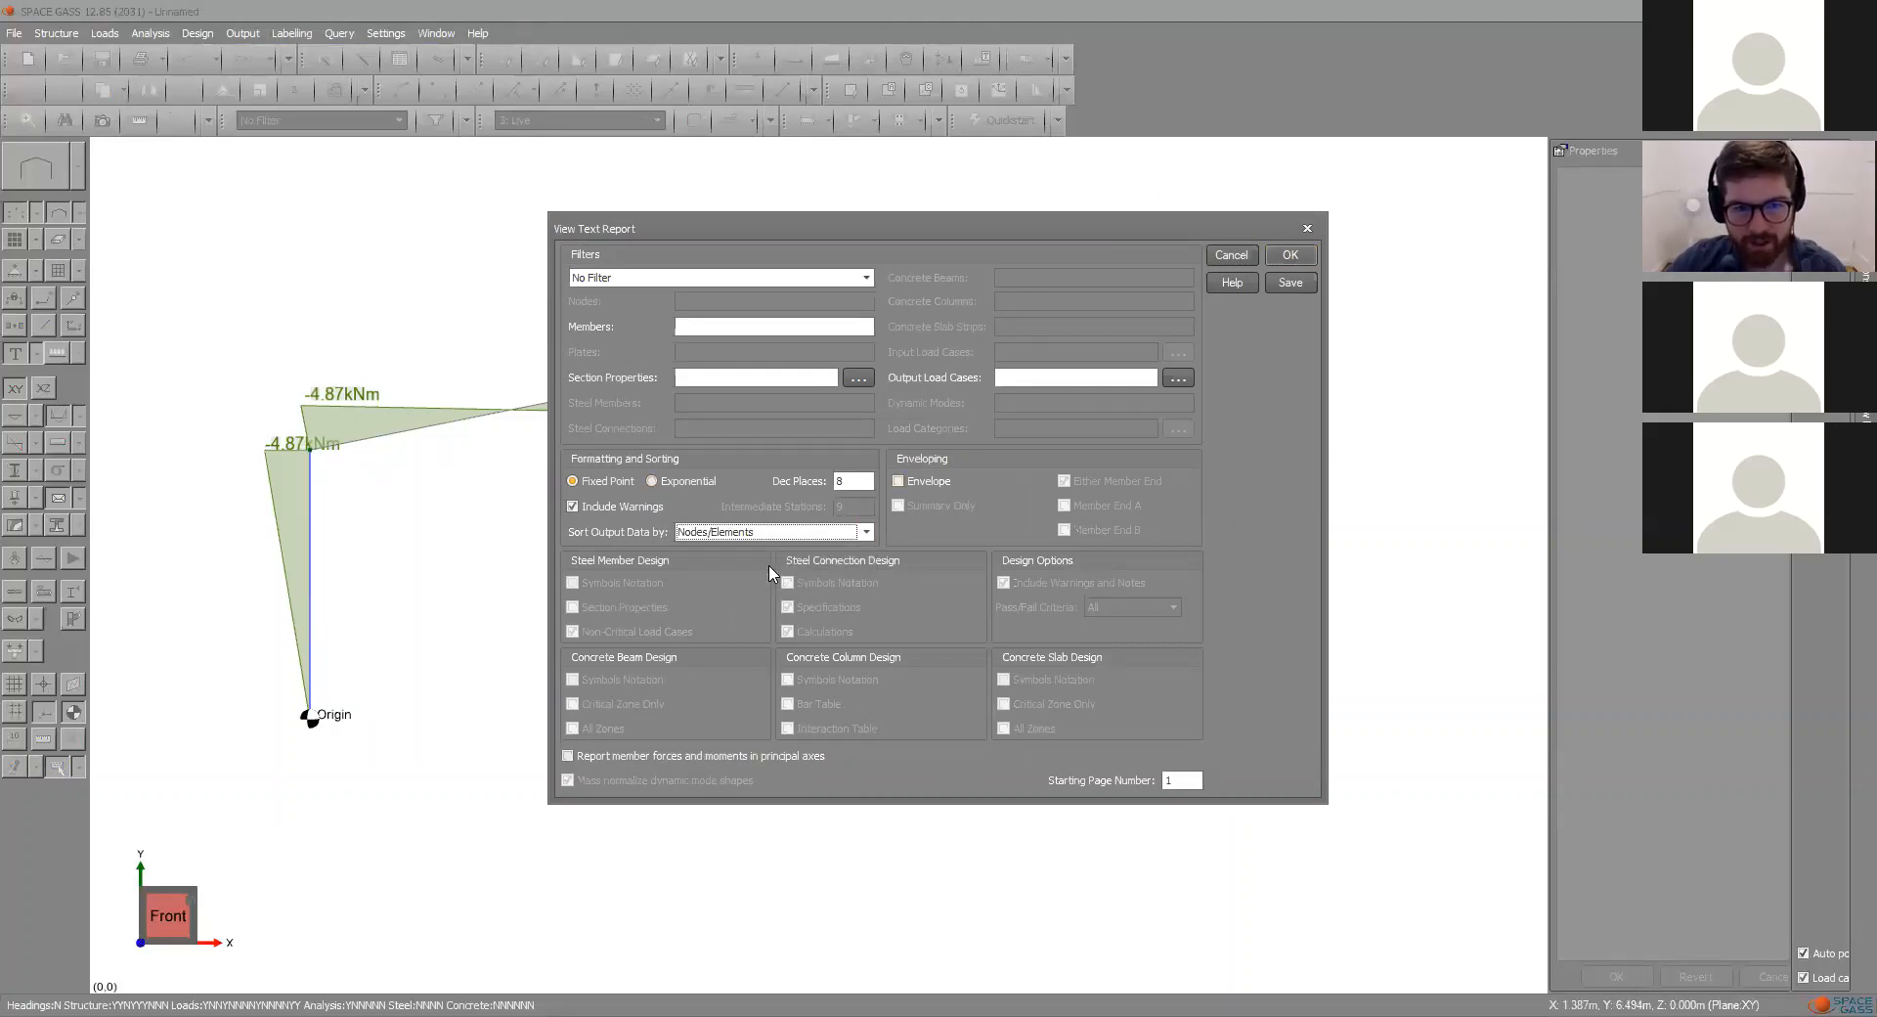
left_click(1290, 256)
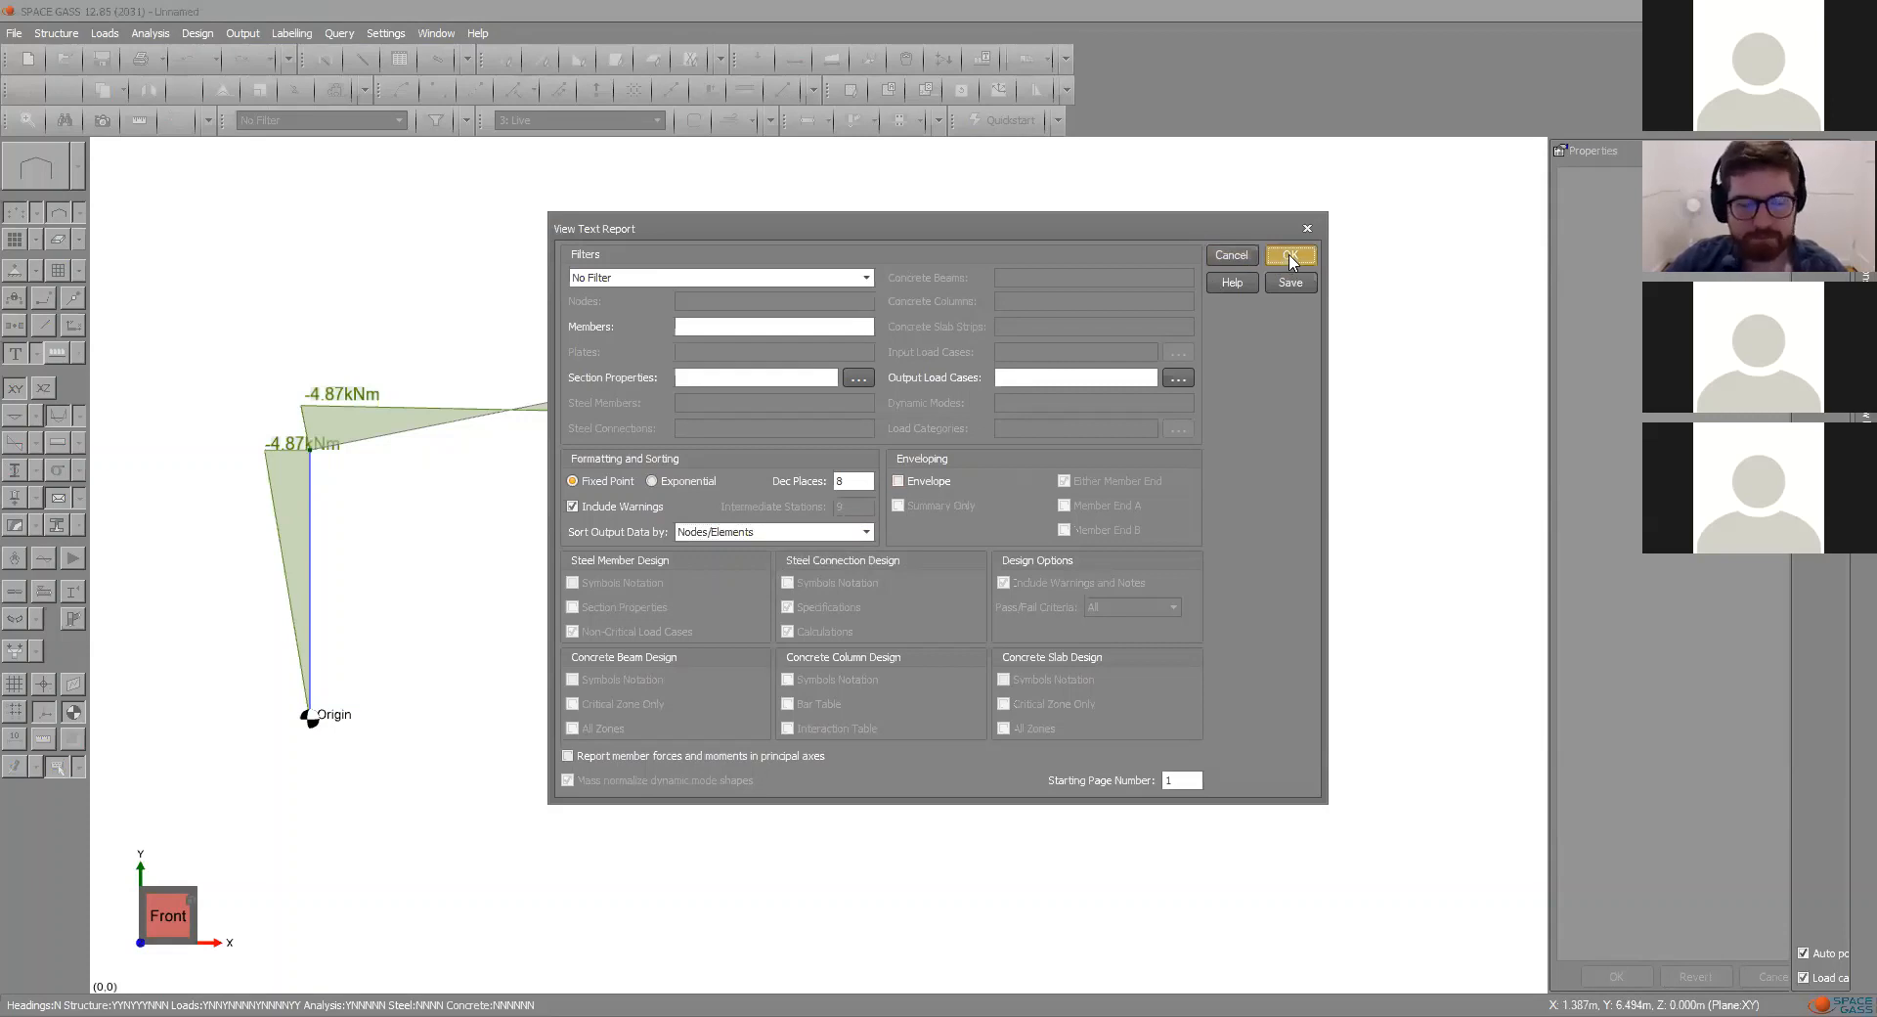
- Go to Member 1 under Member Forces and Moments in the report and examine its results for each load case
left_click(505, 348)
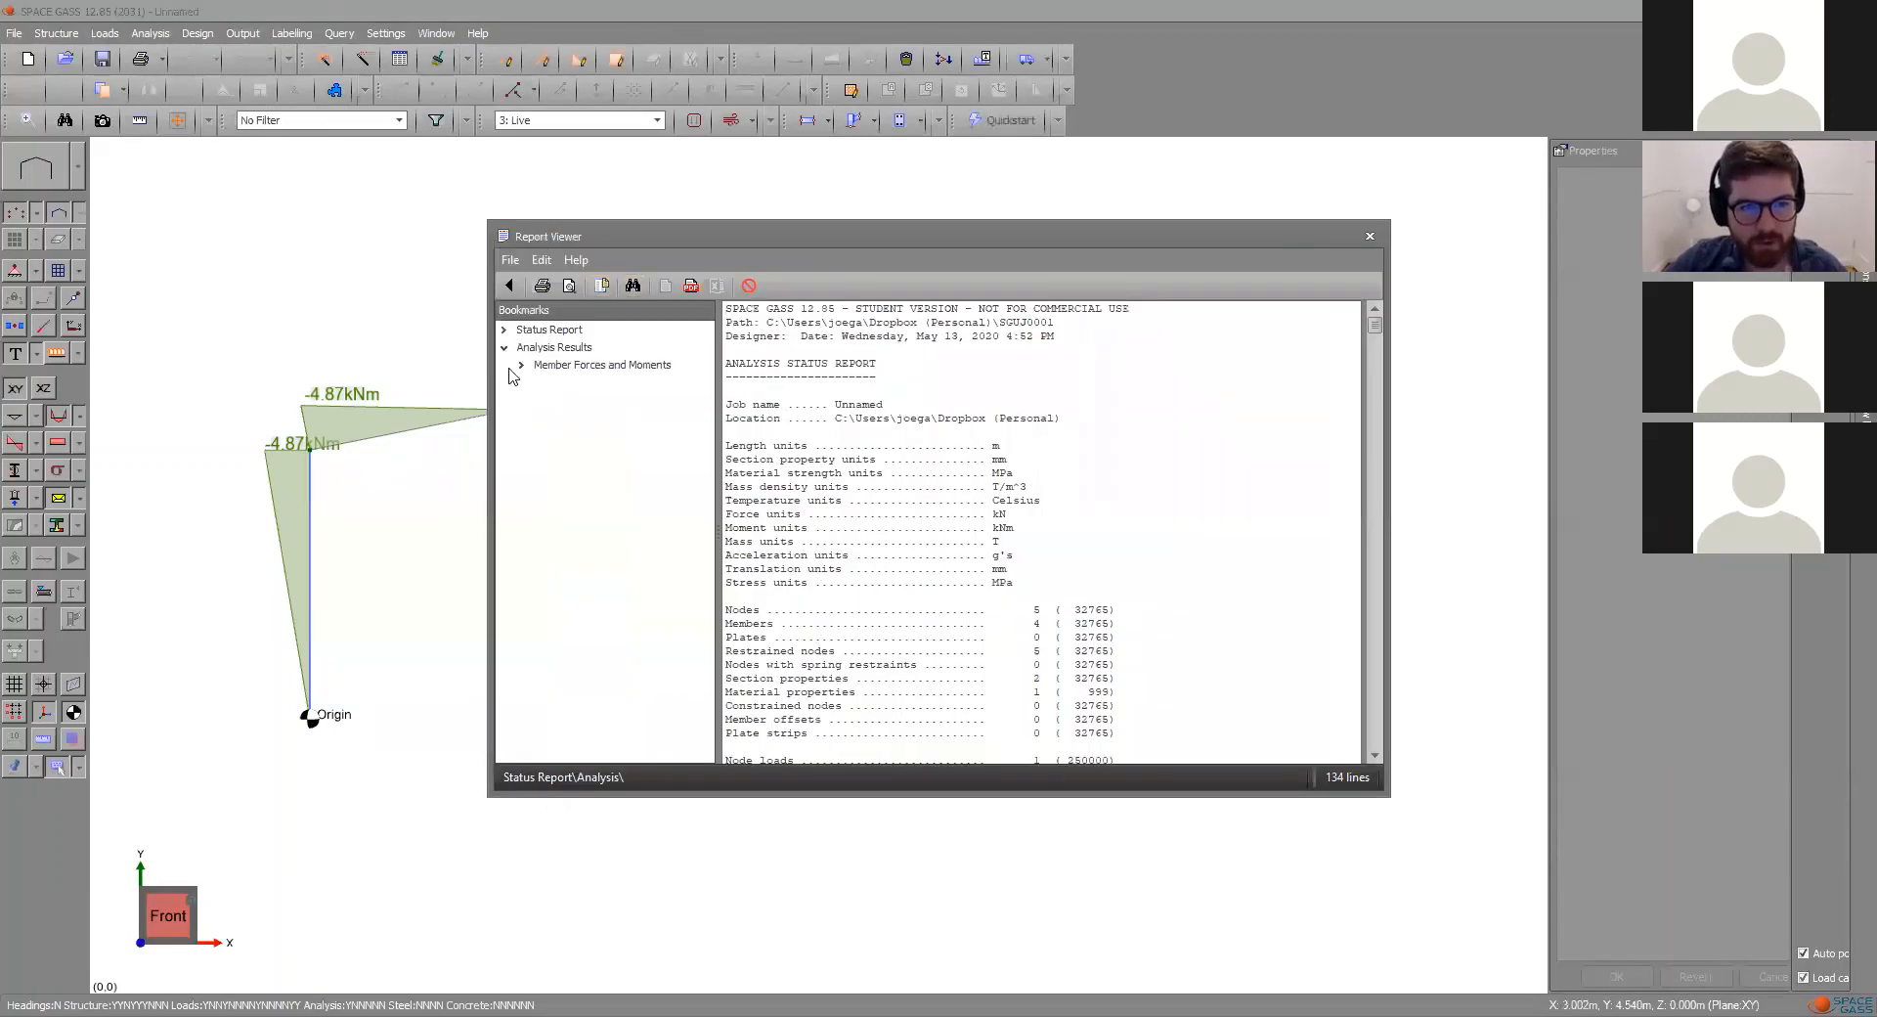
left_click(521, 365)
left_click(597, 371)
left_click(575, 382)
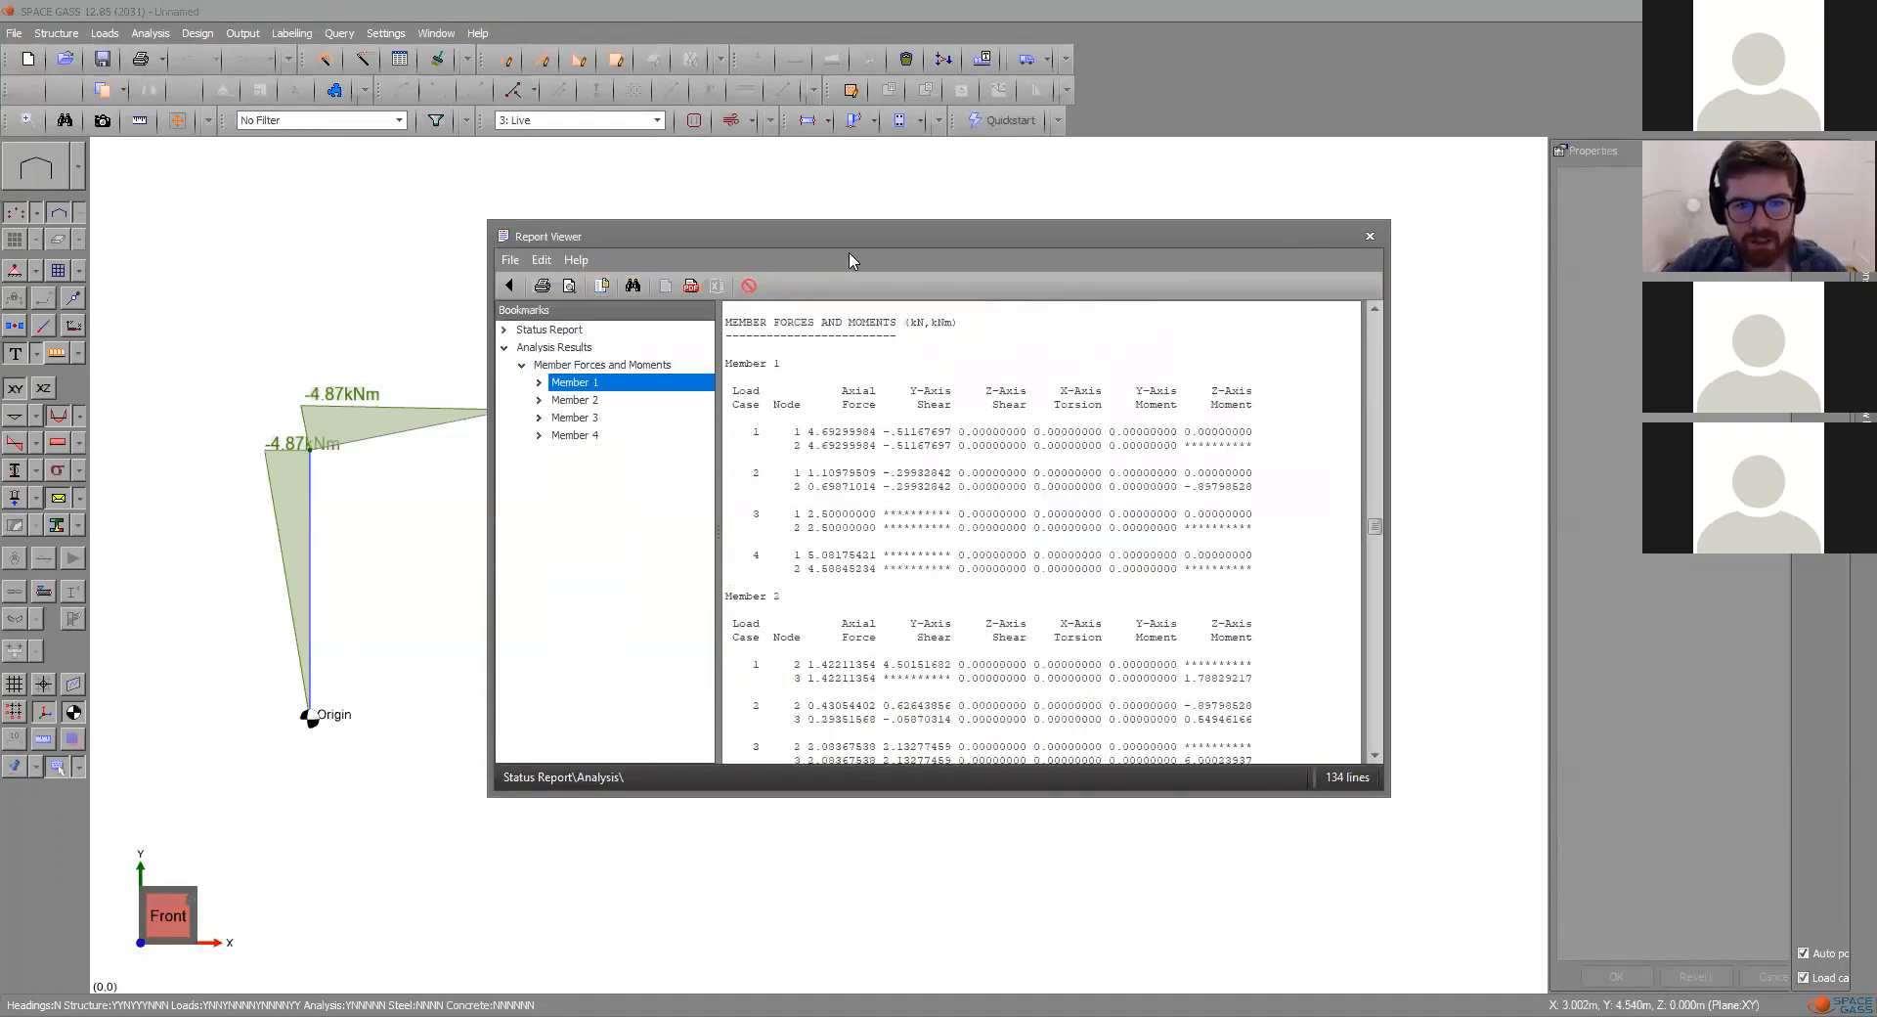
left_click_drag(696, 236, 544, 169)
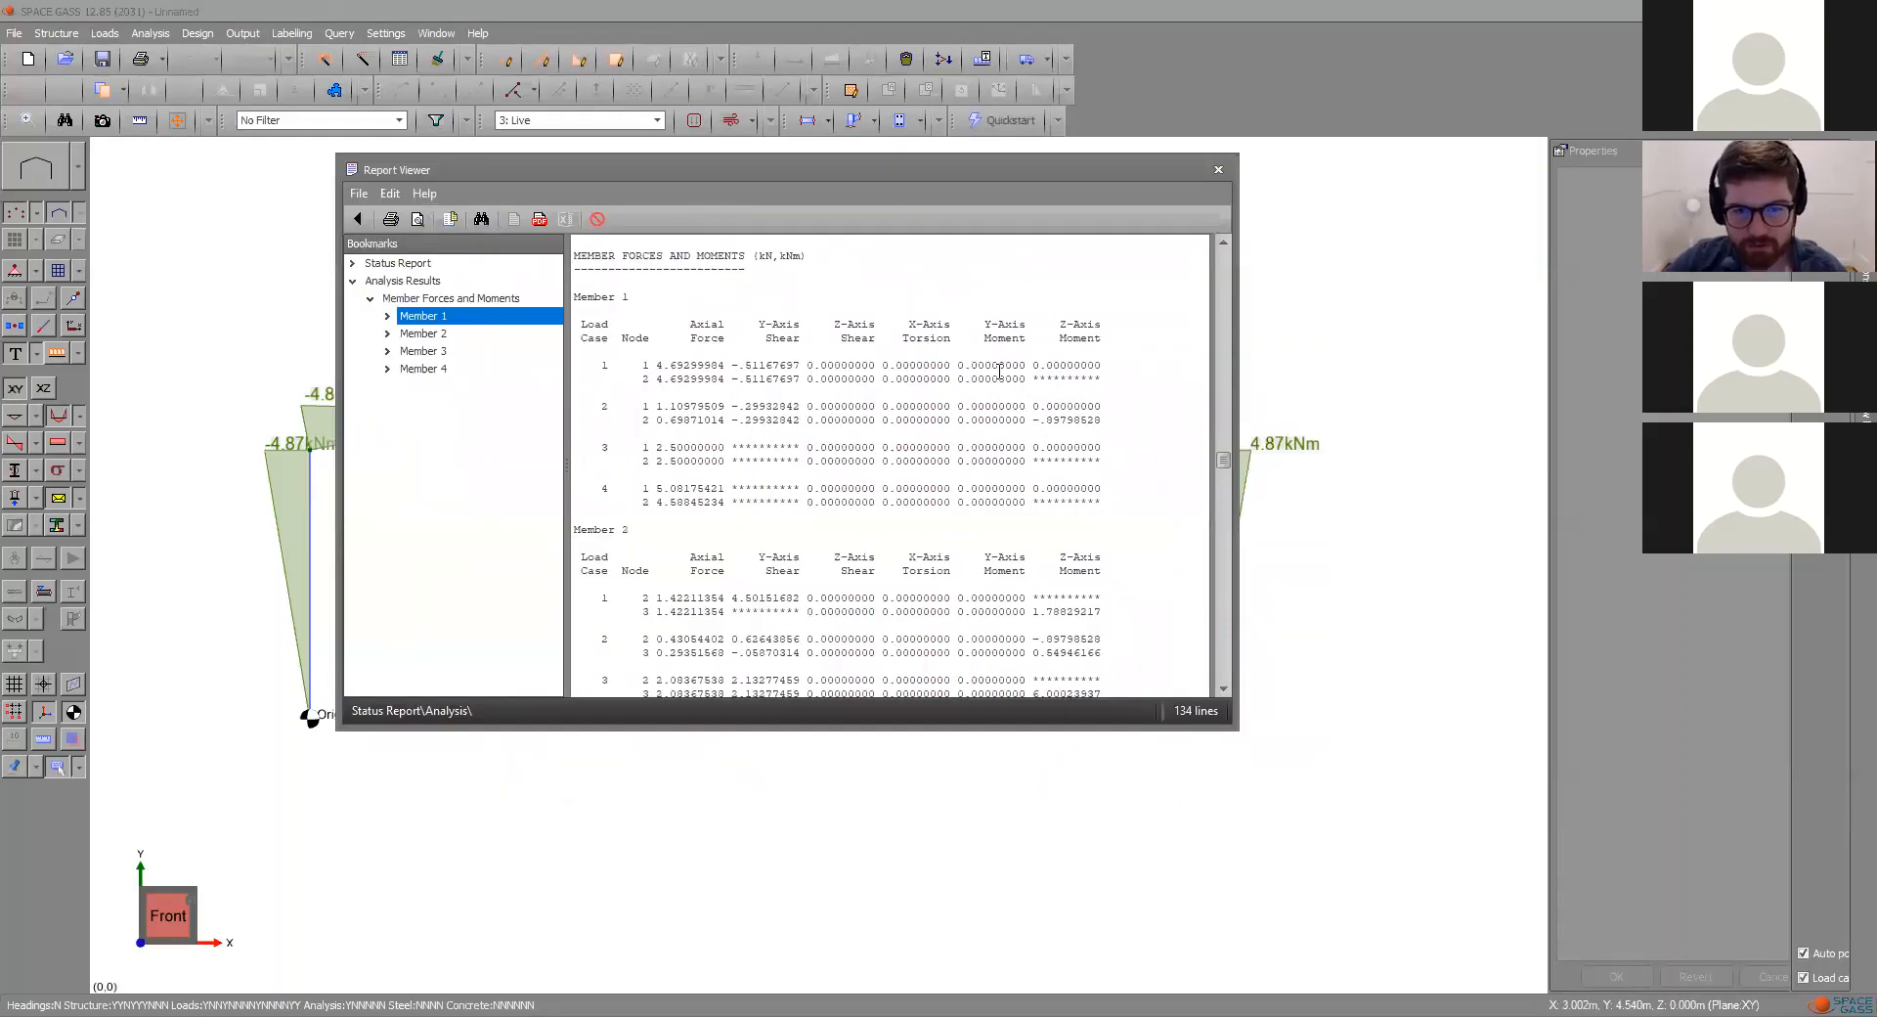
left_click_drag(1069, 347, 580, 314)
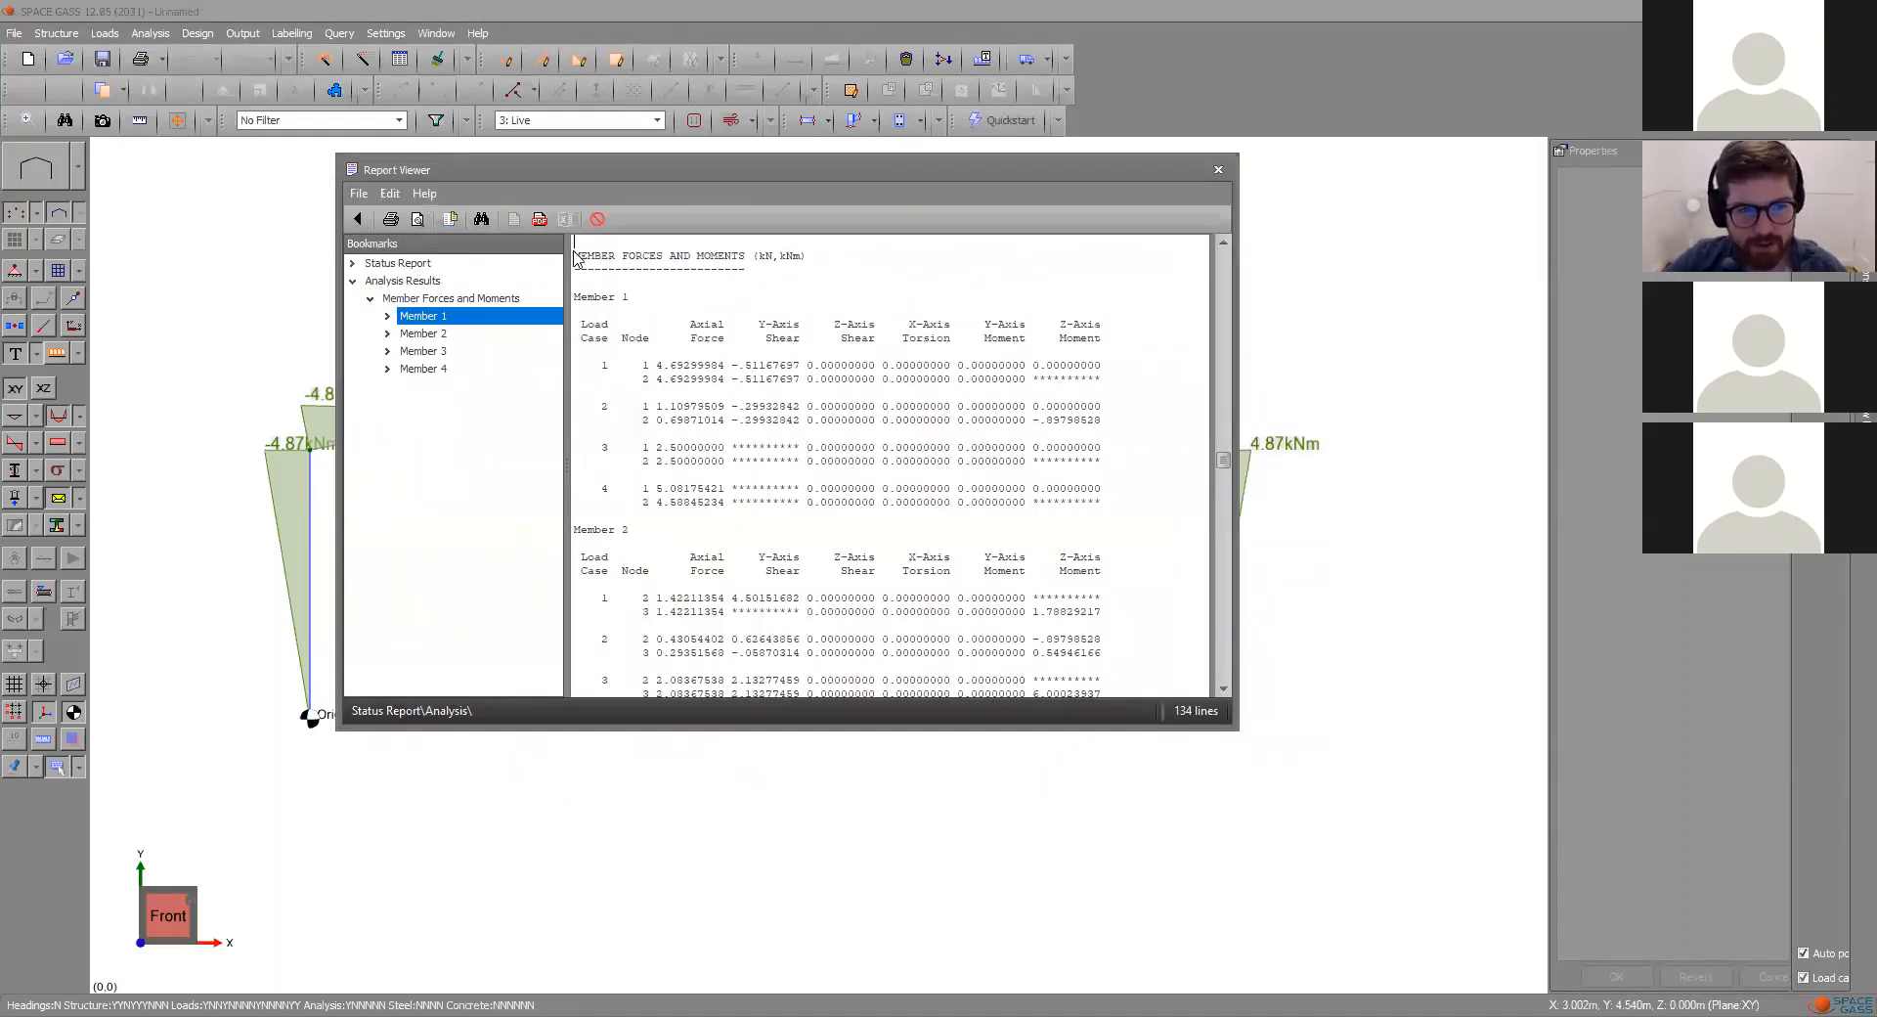
left_click_drag(1007, 608, 797, 447)
scroll(725, 432, "up", 4)
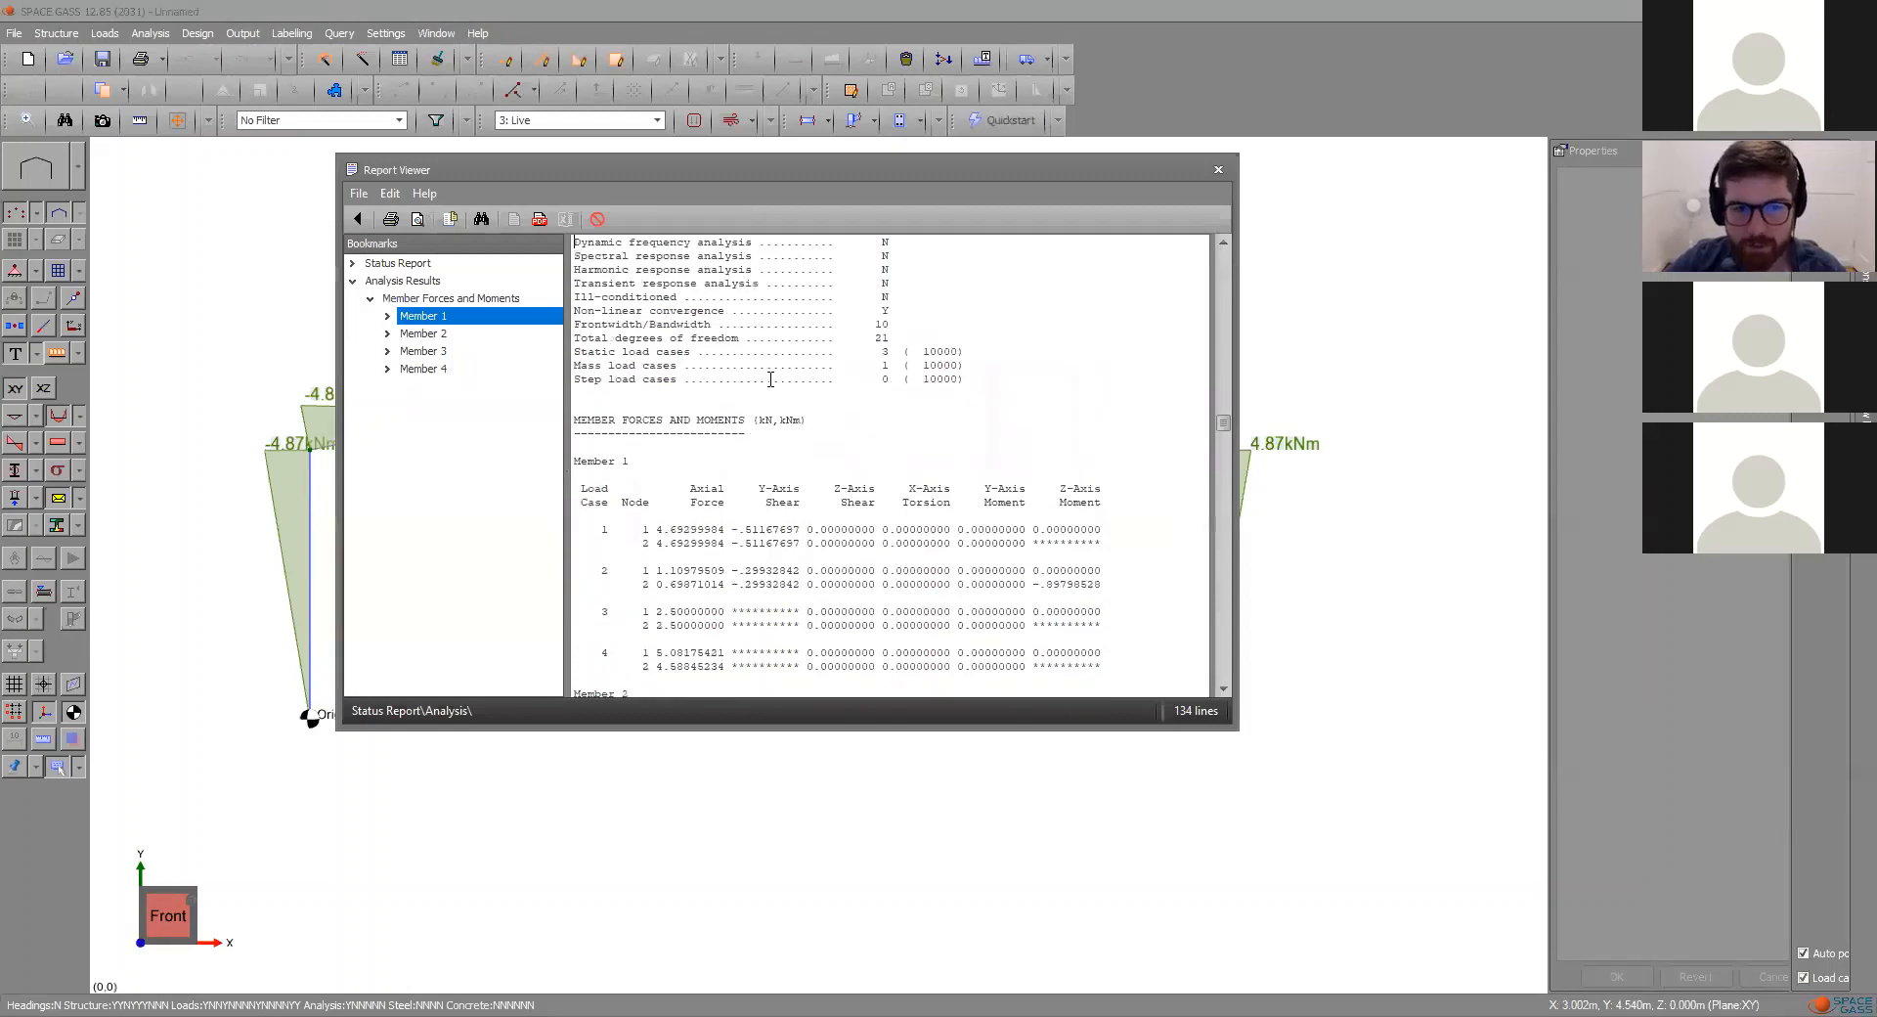
scroll(743, 371, "up", 5)
scroll(772, 449, "down", 9)
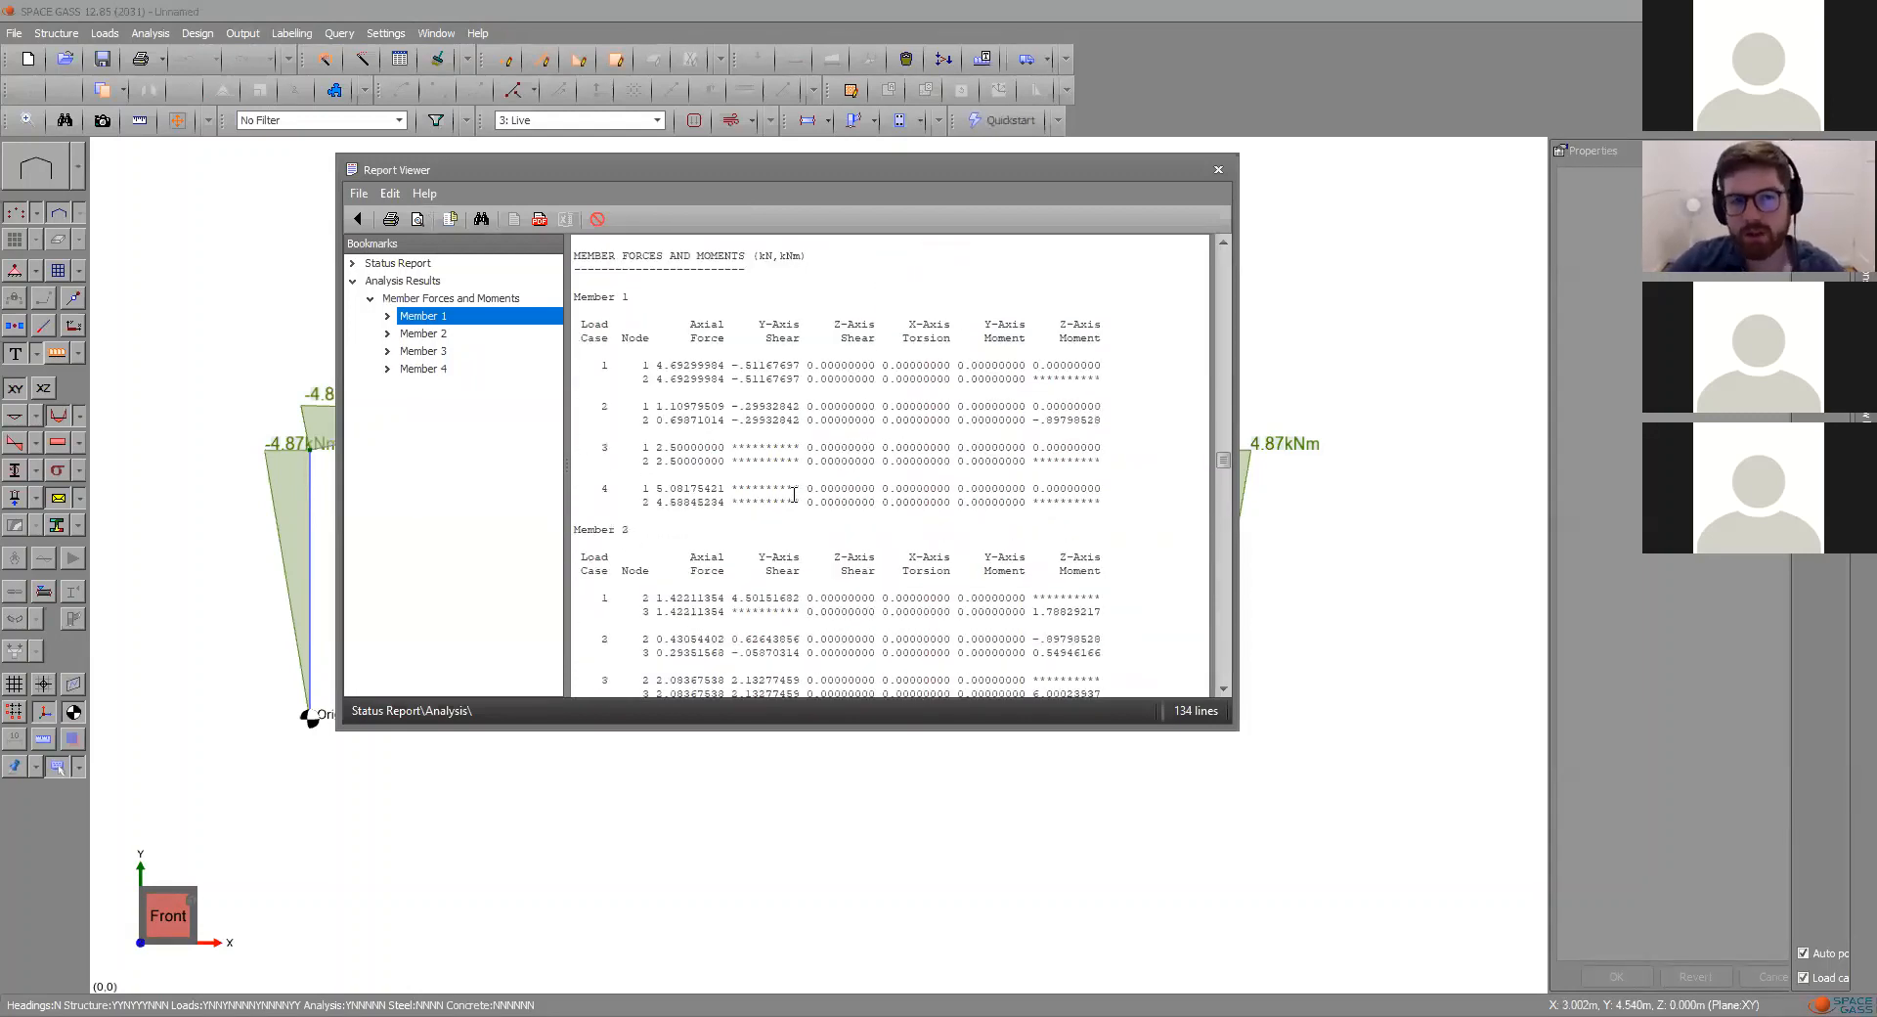
left_click_drag(1100, 502, 570, 257)
- Examine the forces and moments of Members 2 to 4, return to the analysis status summary, and close the report
scroll(881, 317, "down", 1)
scroll(881, 317, "down", 7)
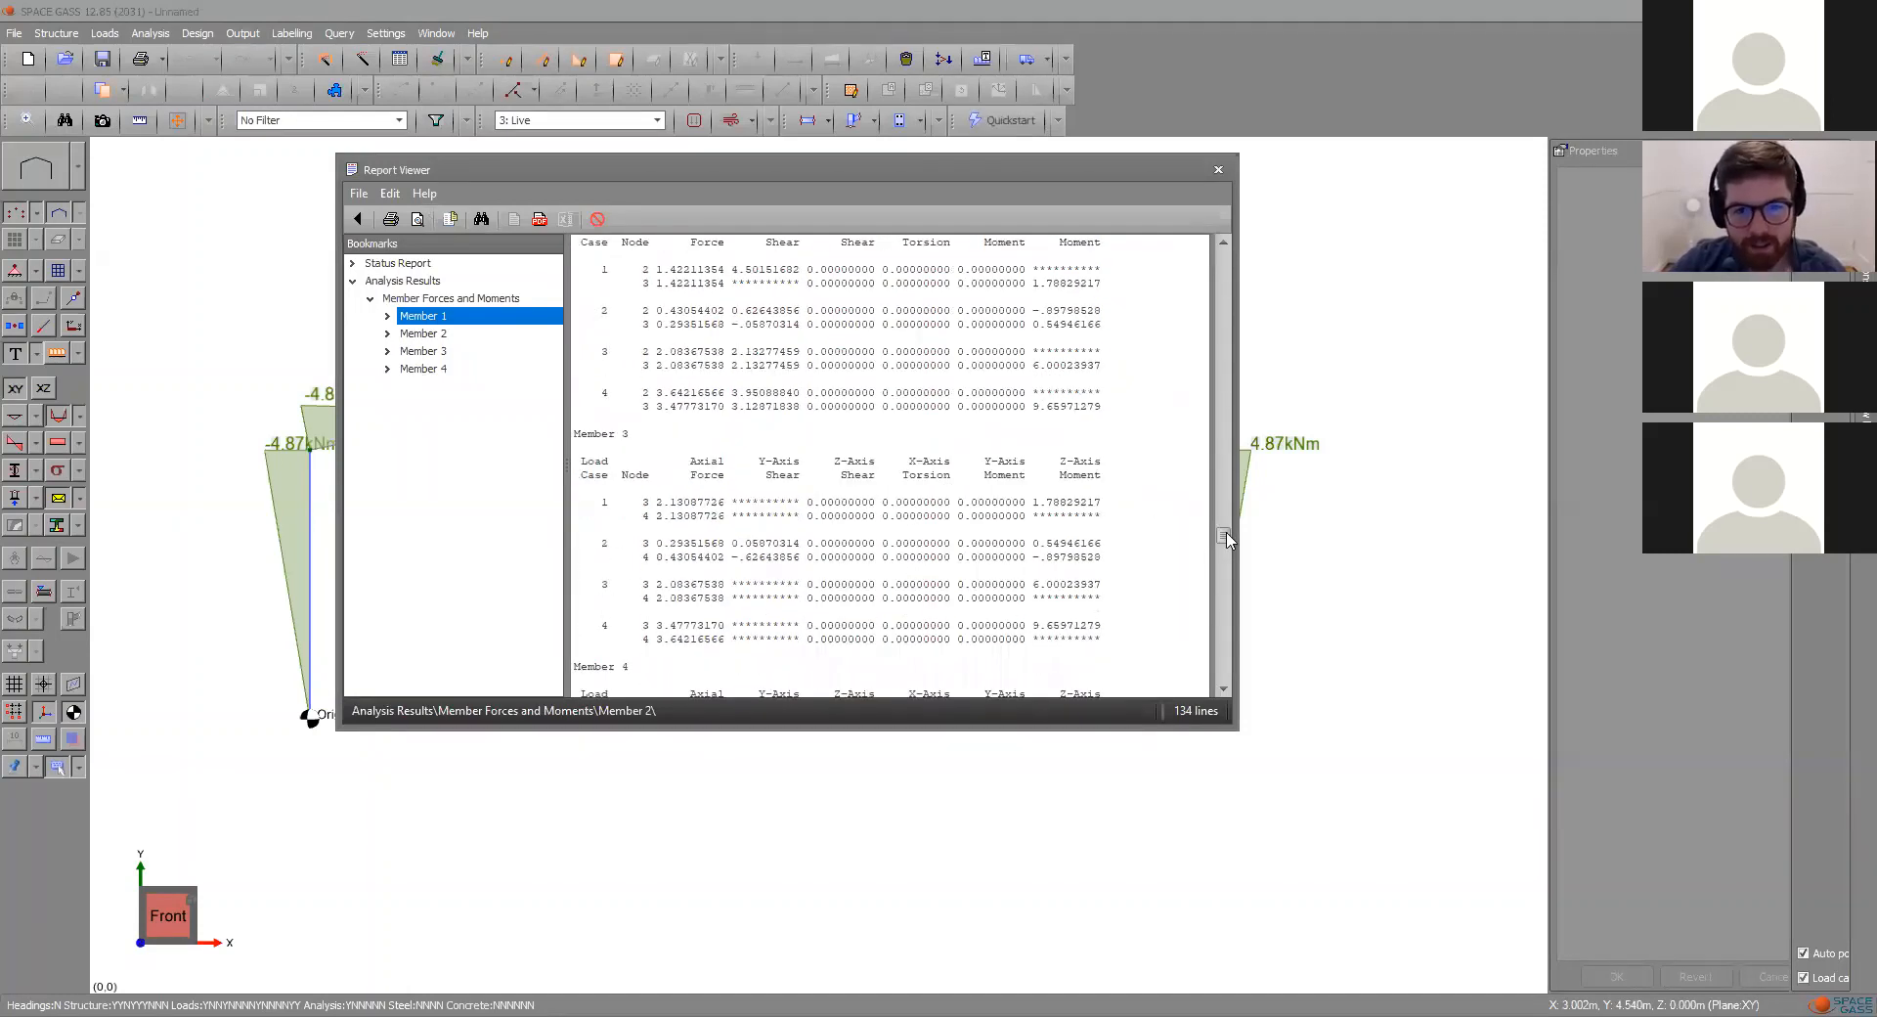
scroll(524, 354, "down", 8)
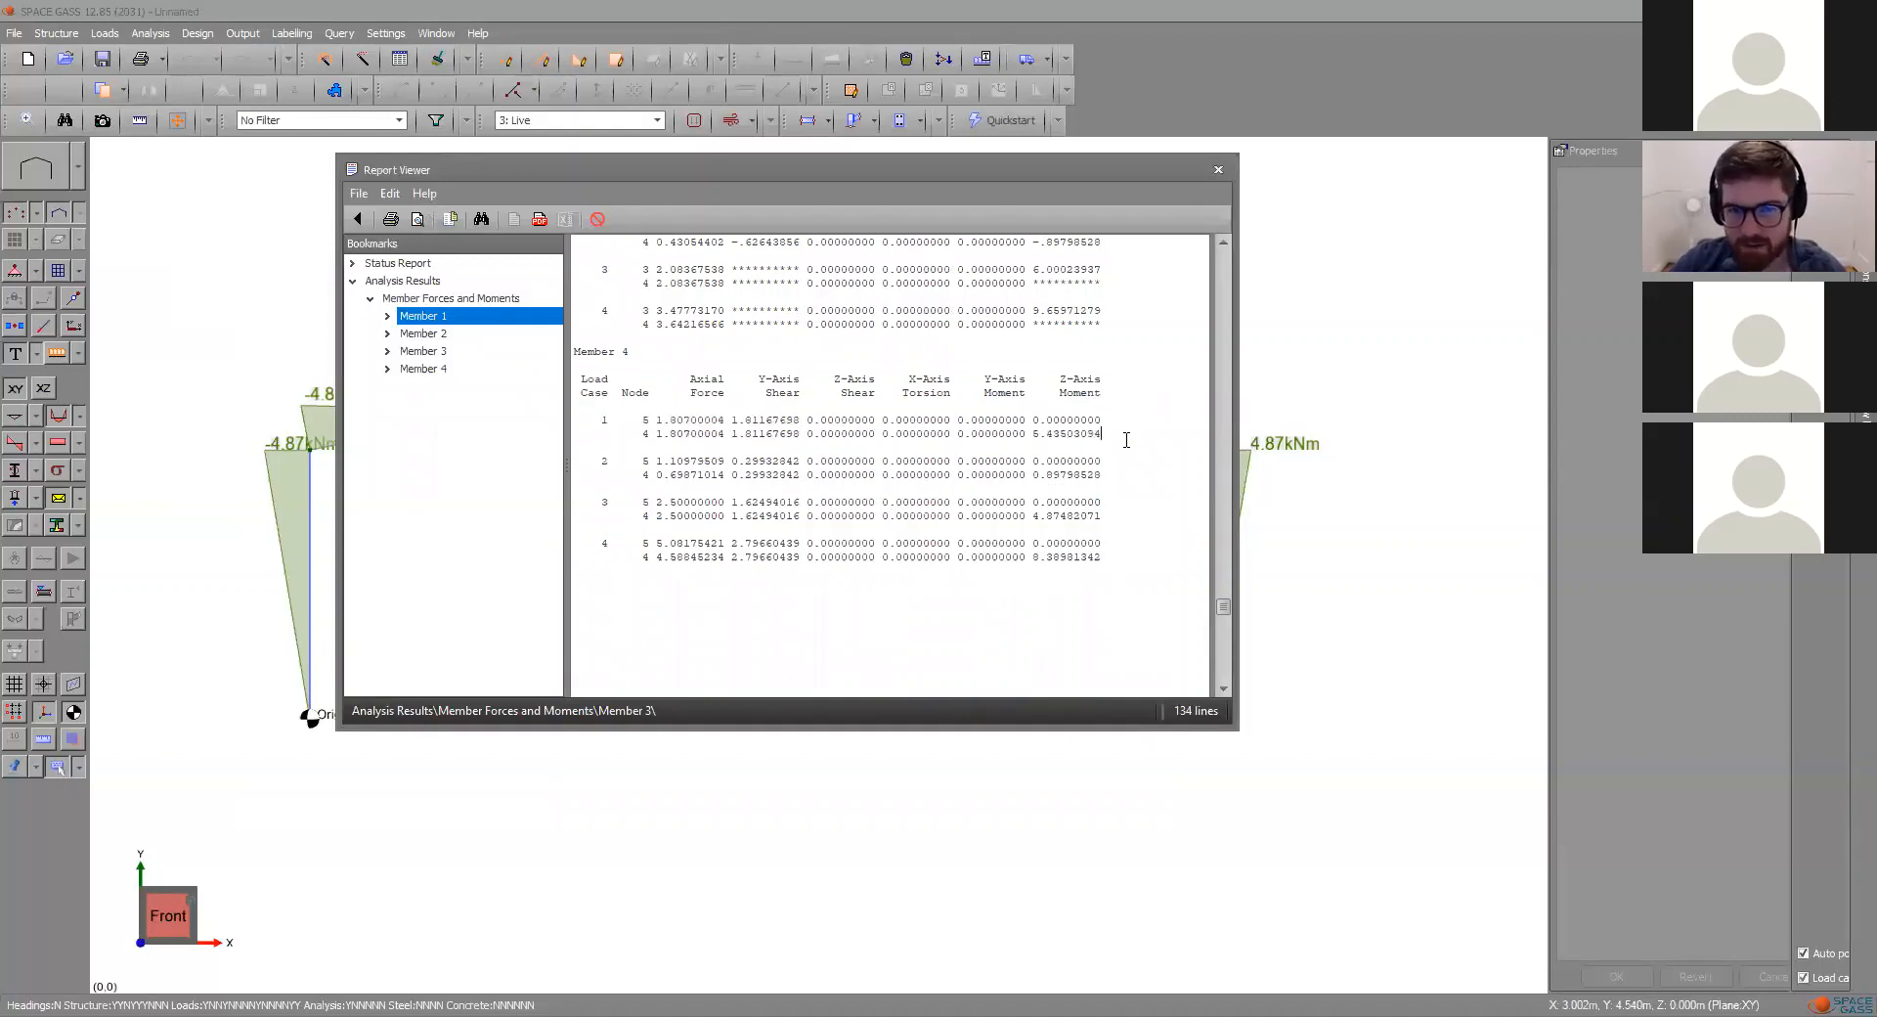
left_click_drag(1126, 440, 638, 415)
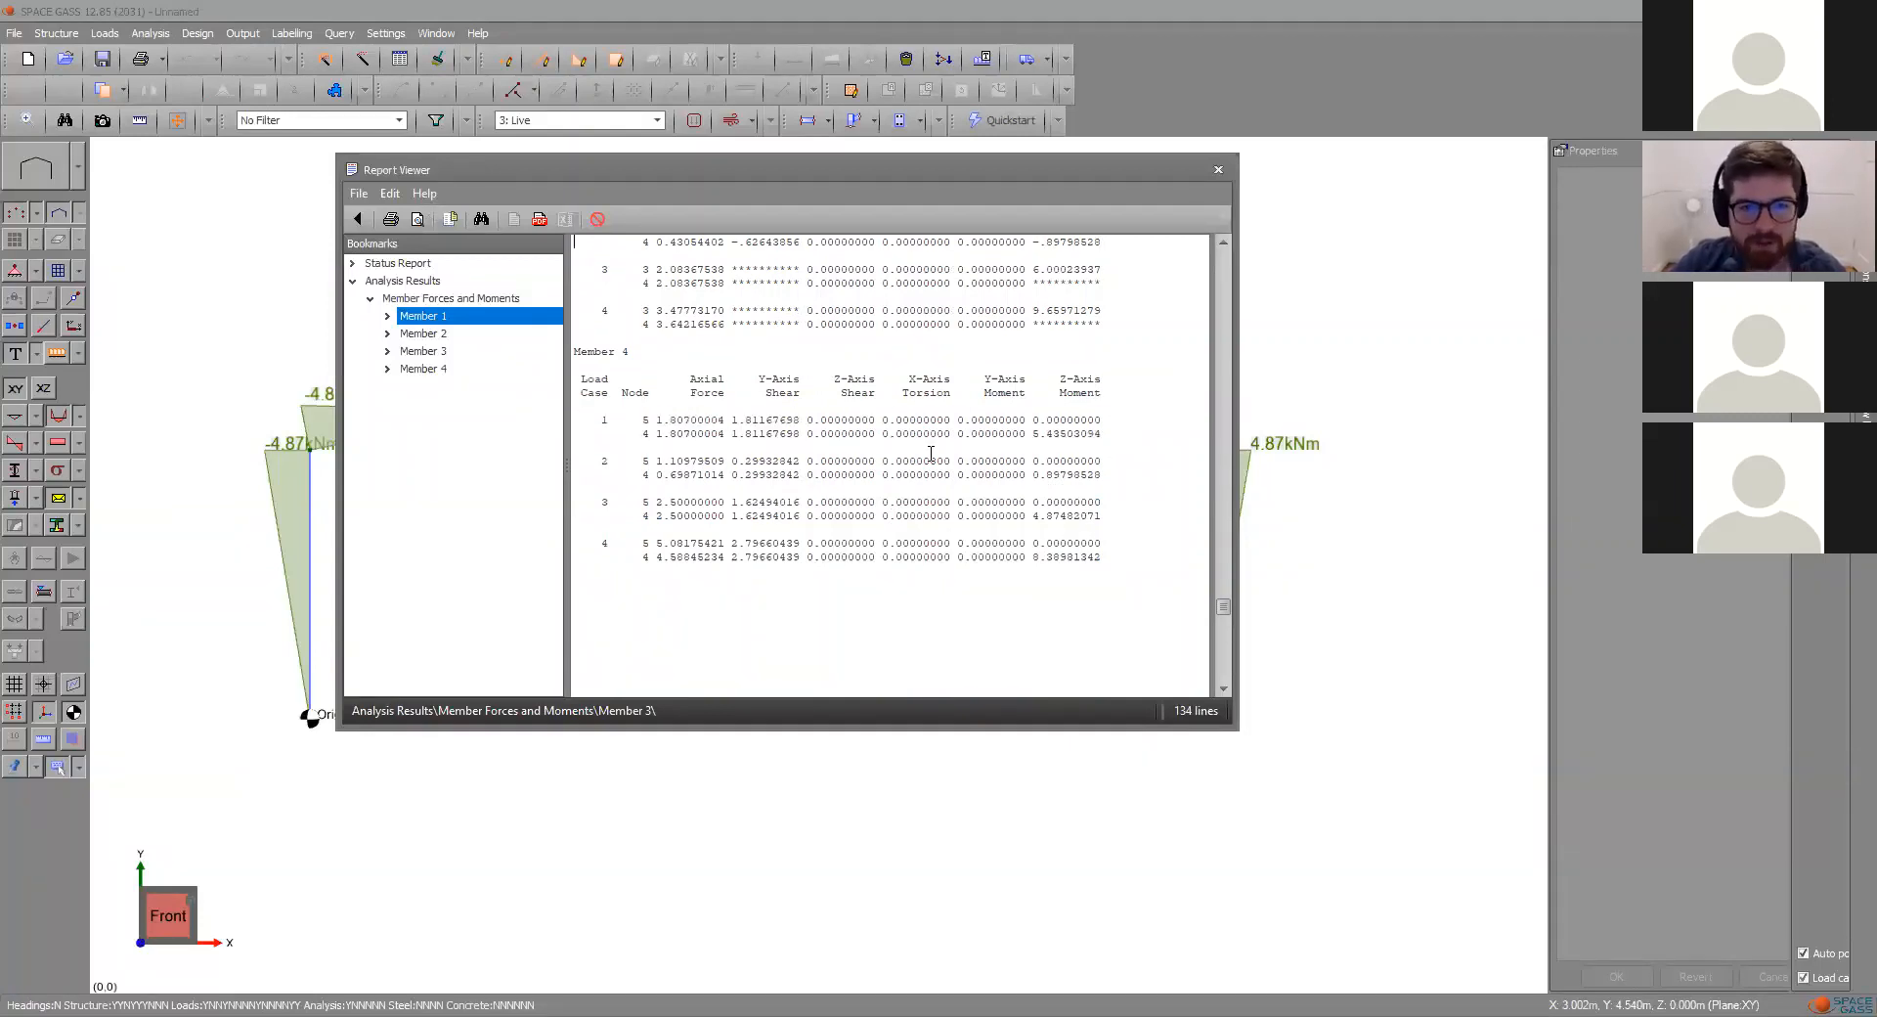
scroll(930, 452, "up", 19)
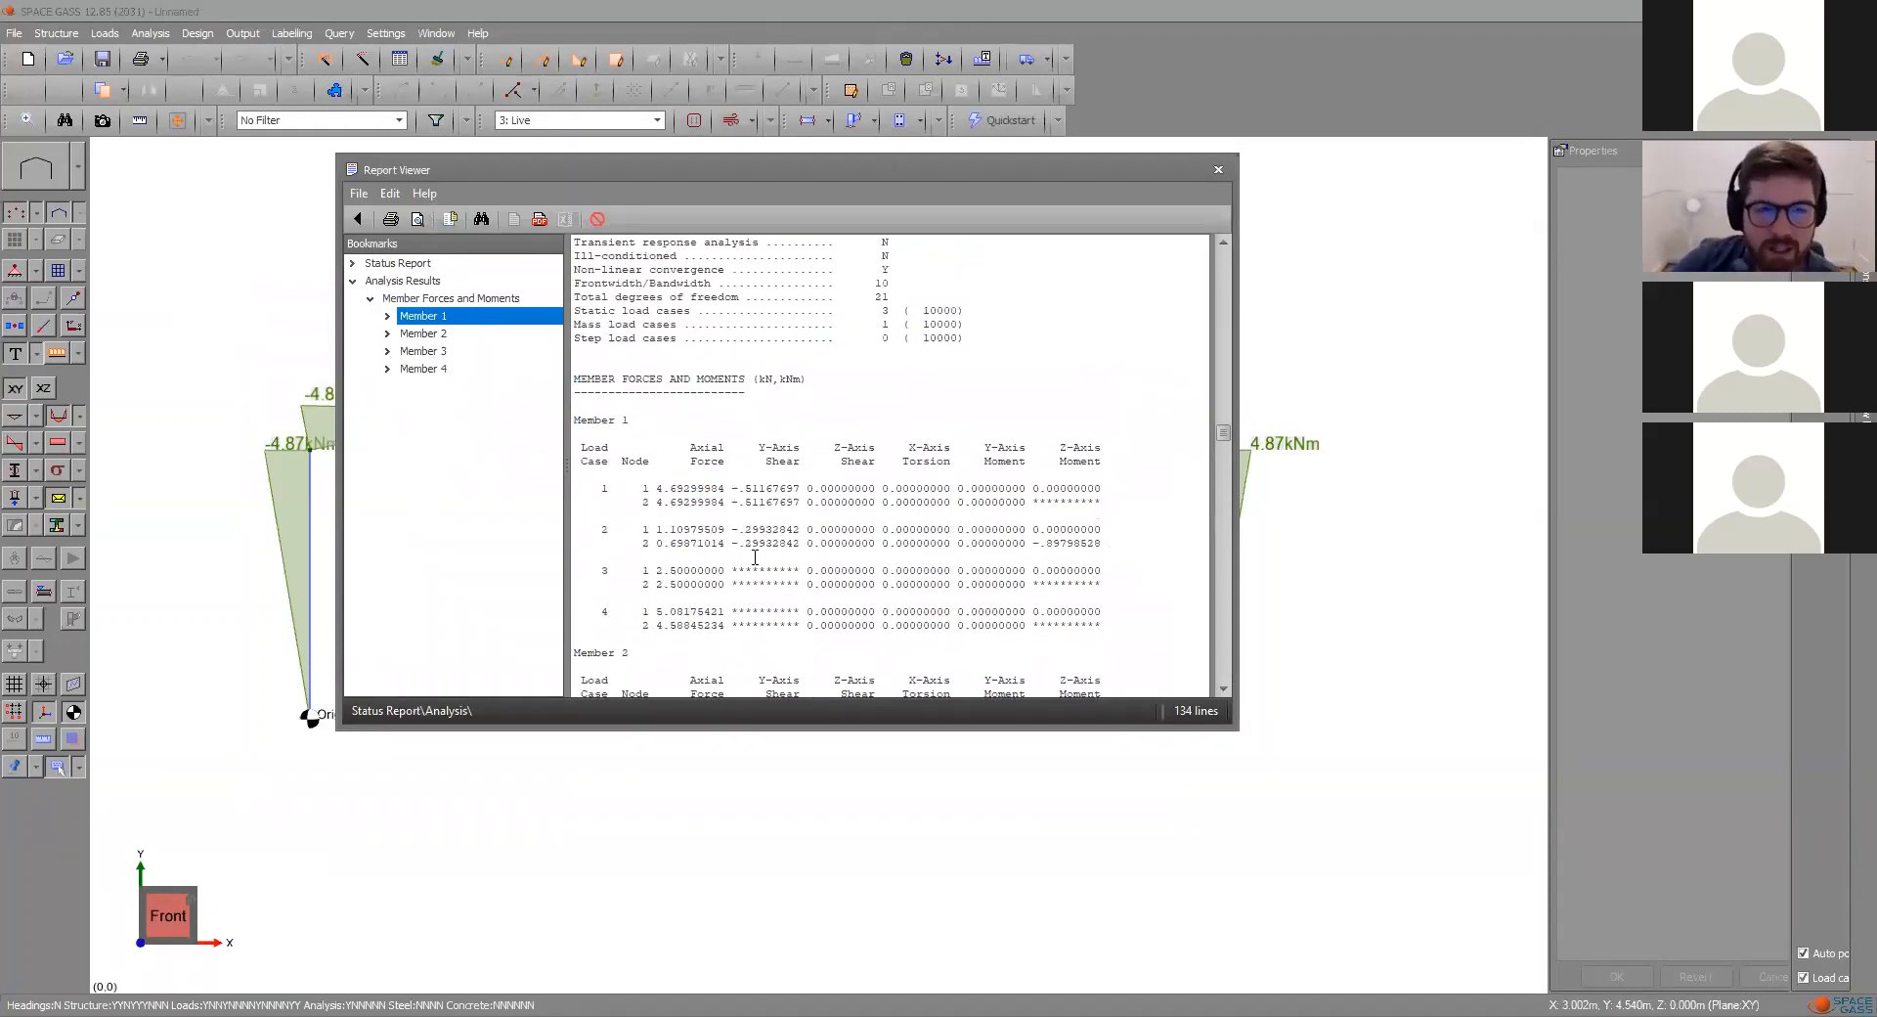
scroll(907, 508, "up", 5)
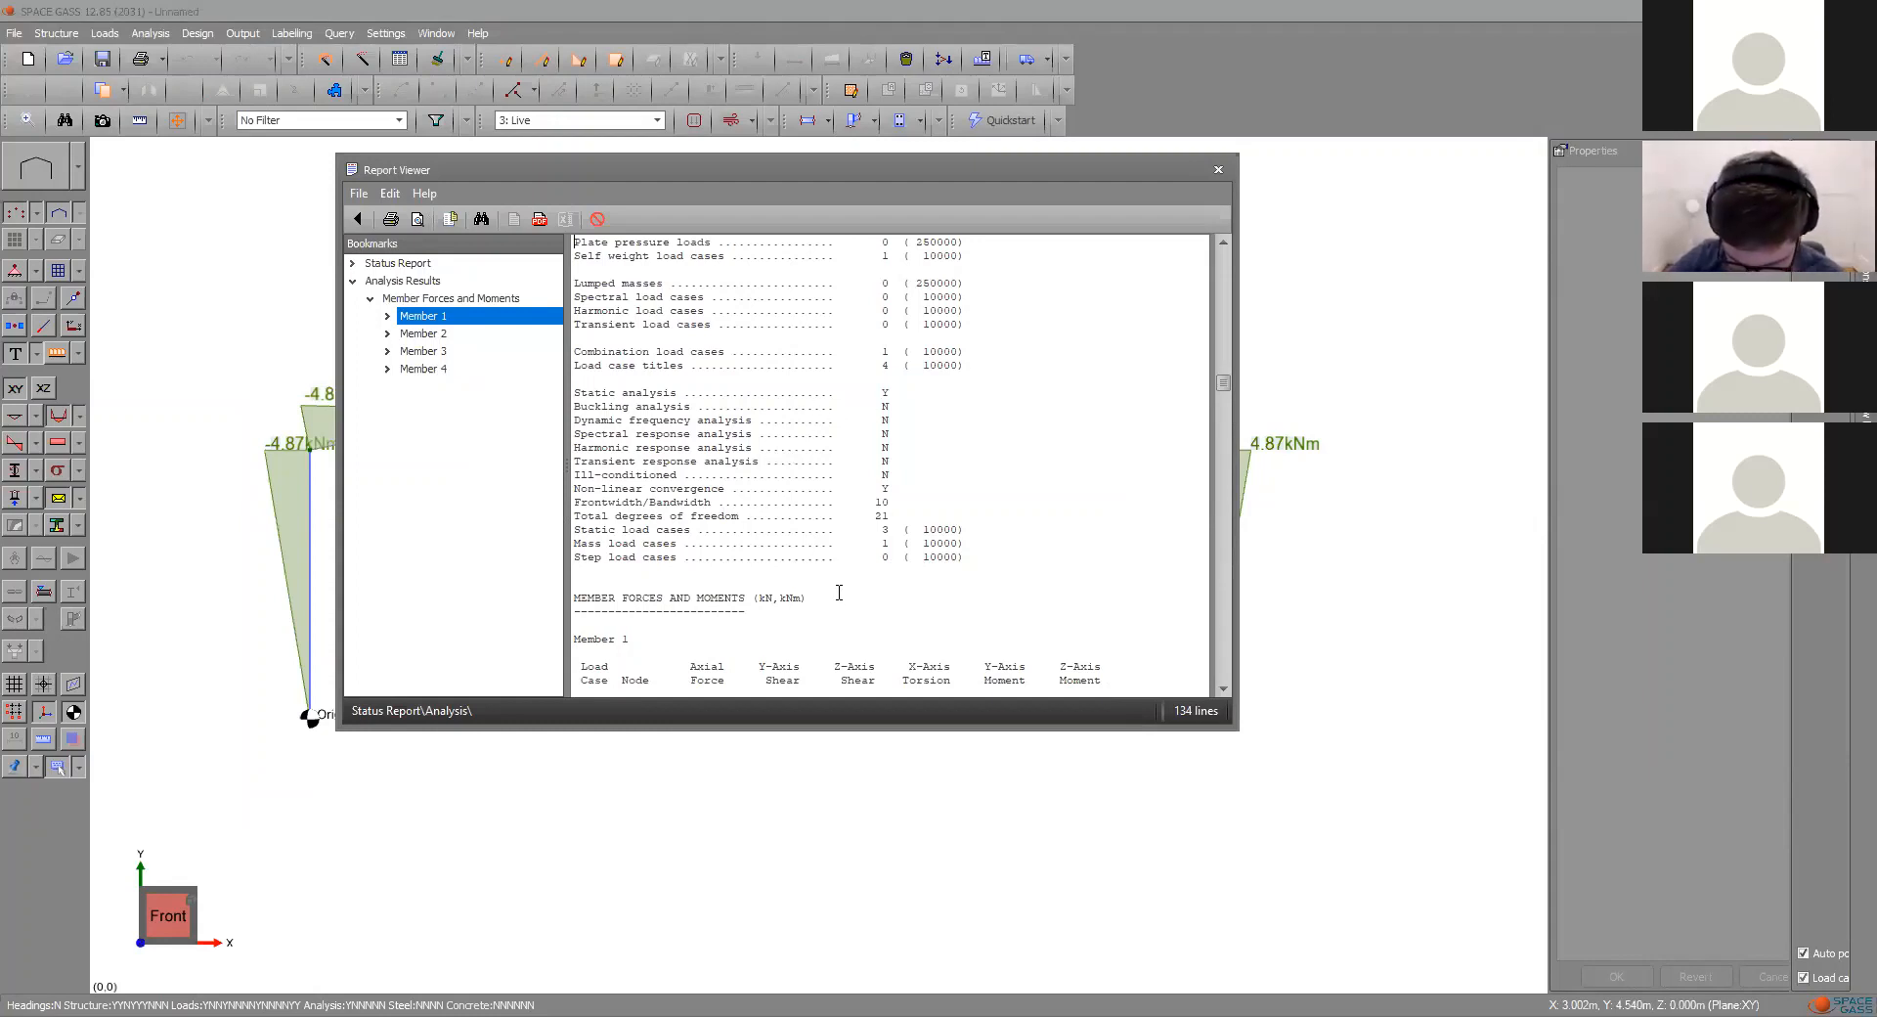
left_click(1218, 171)
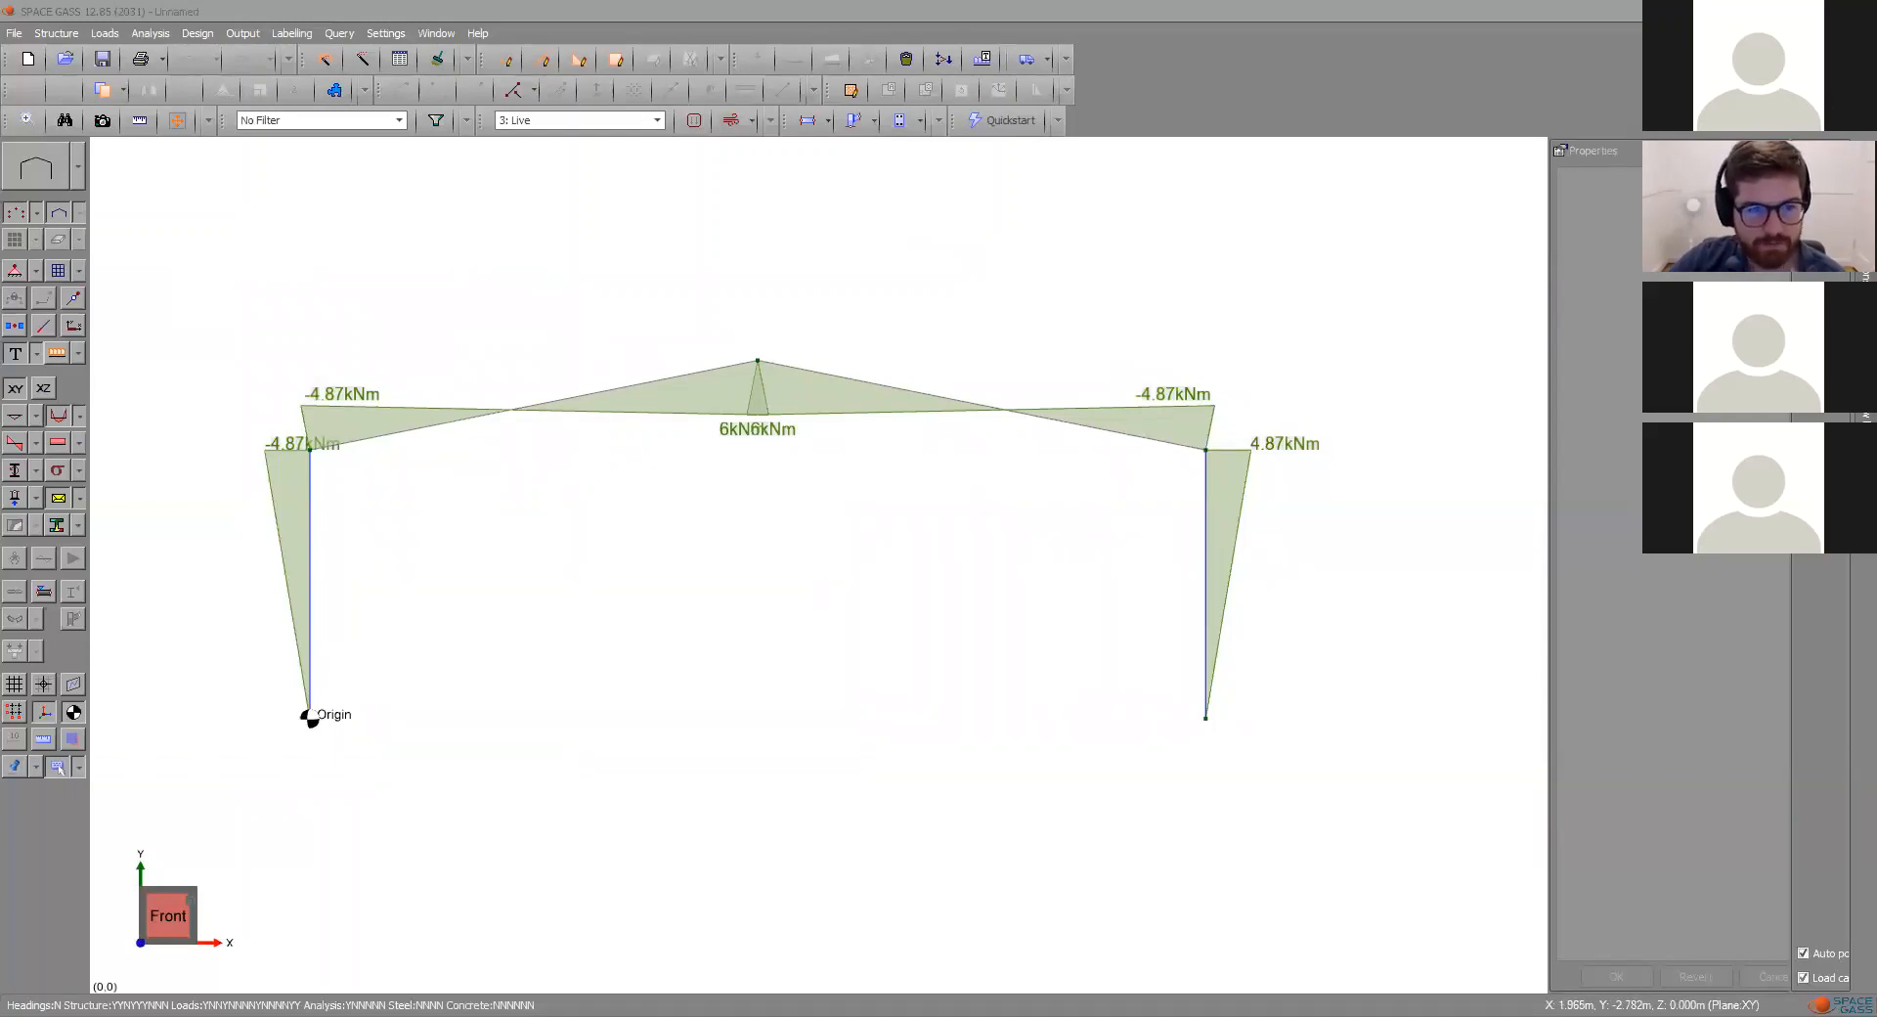
- Switch to the SPACE GASS website in the browser, open Training Webinars and Videos, and look through the videos down to Steel Member Design
key("alt+Tab")
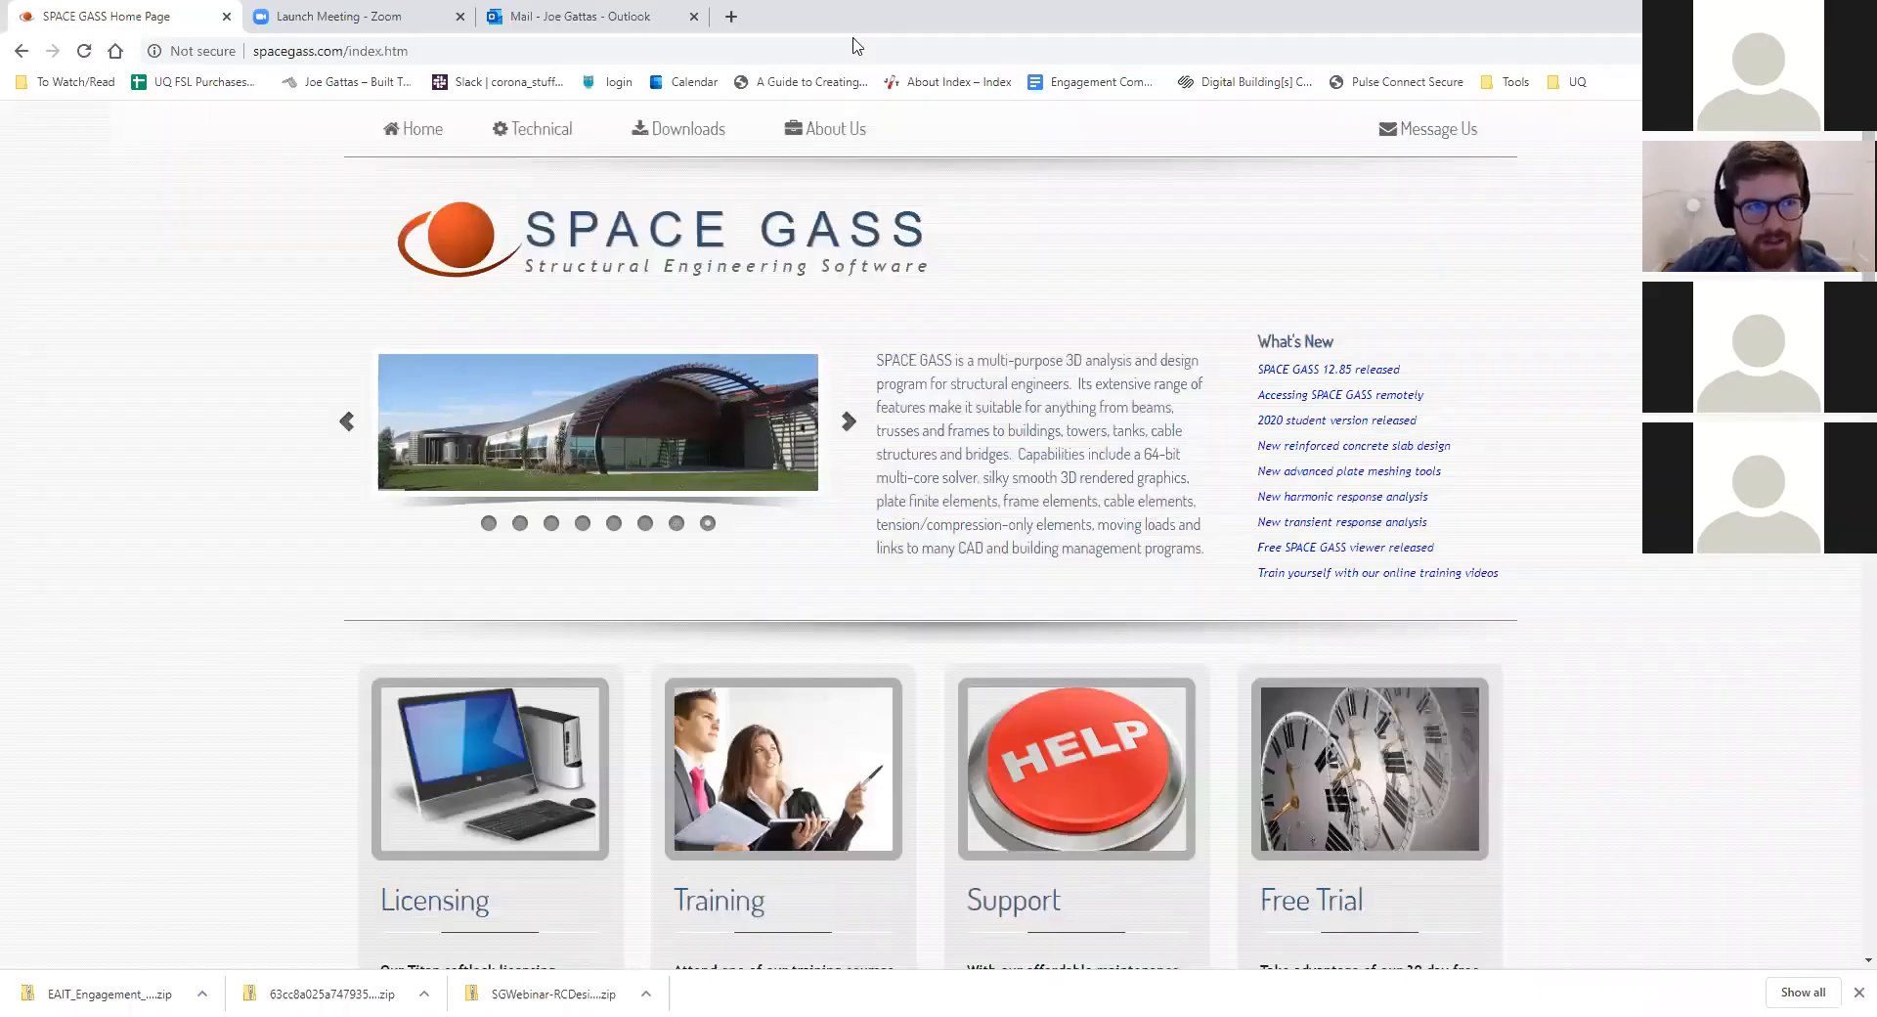
left_click(525, 137)
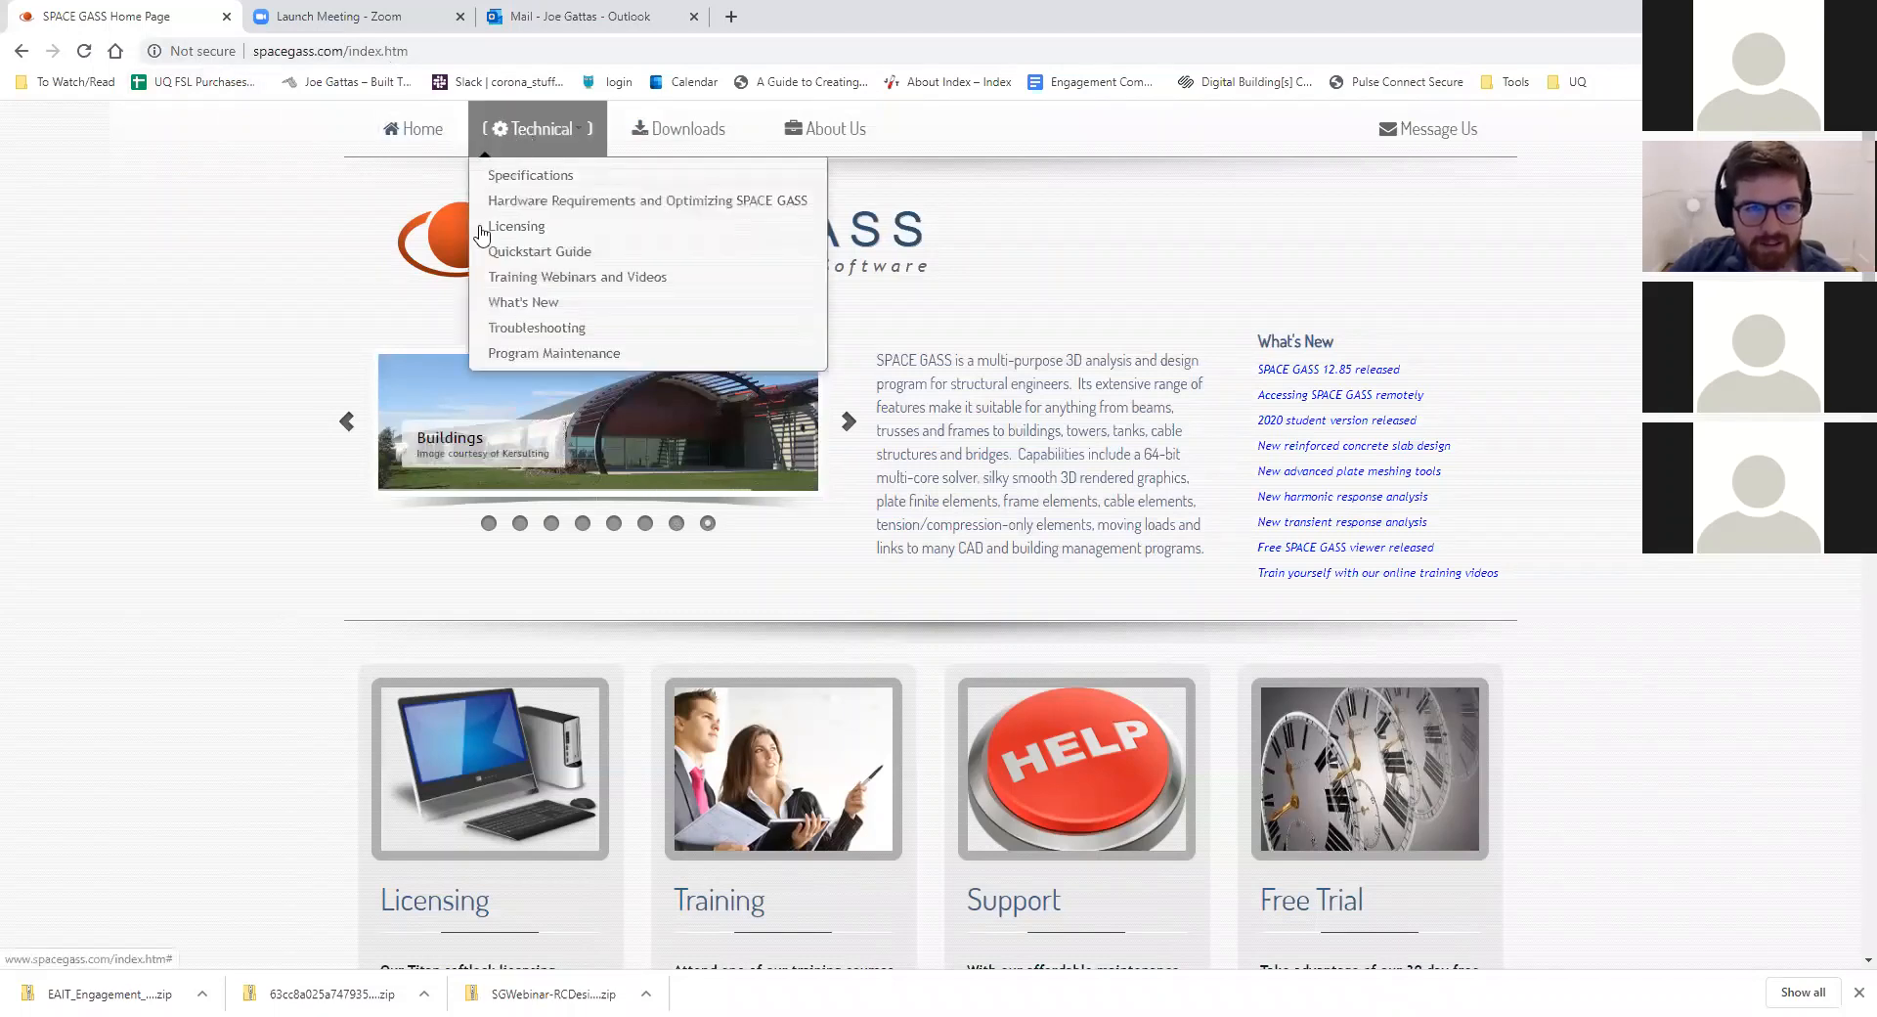
left_click(529, 278)
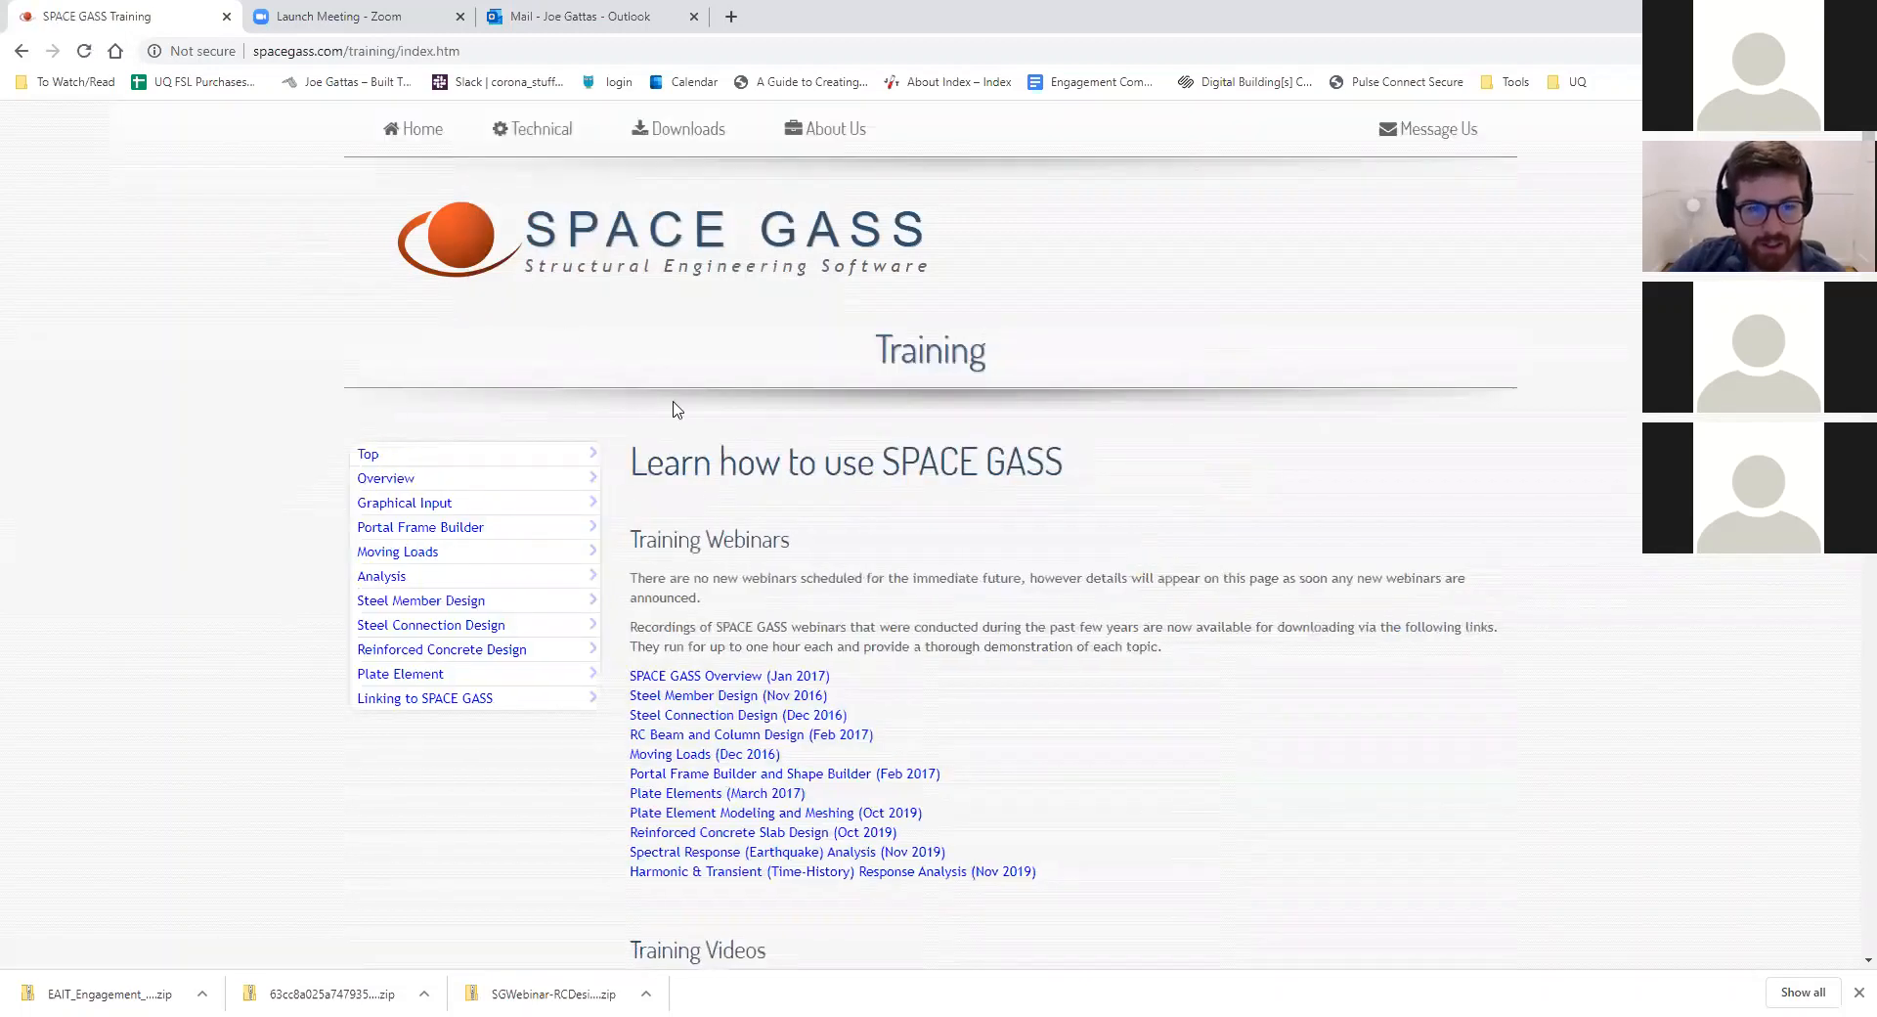
scroll(1006, 619, "down", 3)
scroll(1006, 619, "down", 10)
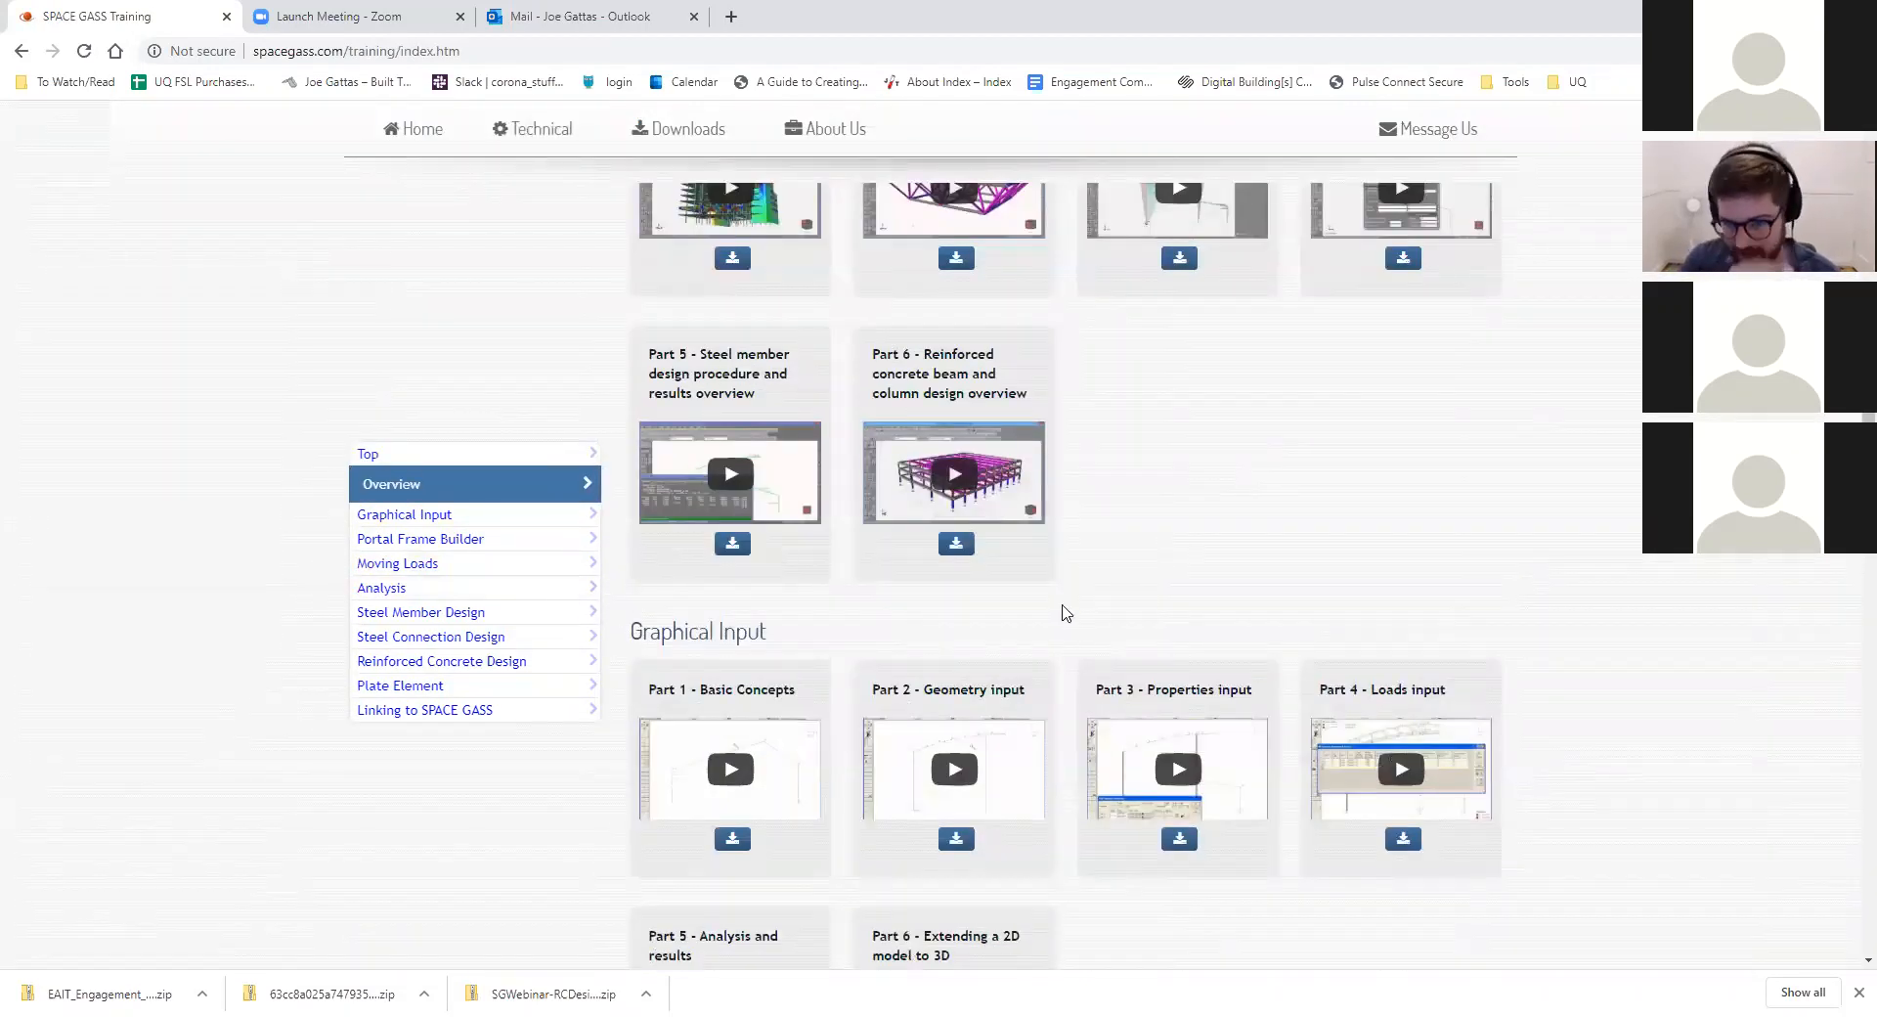
scroll(1066, 613, "down", 6)
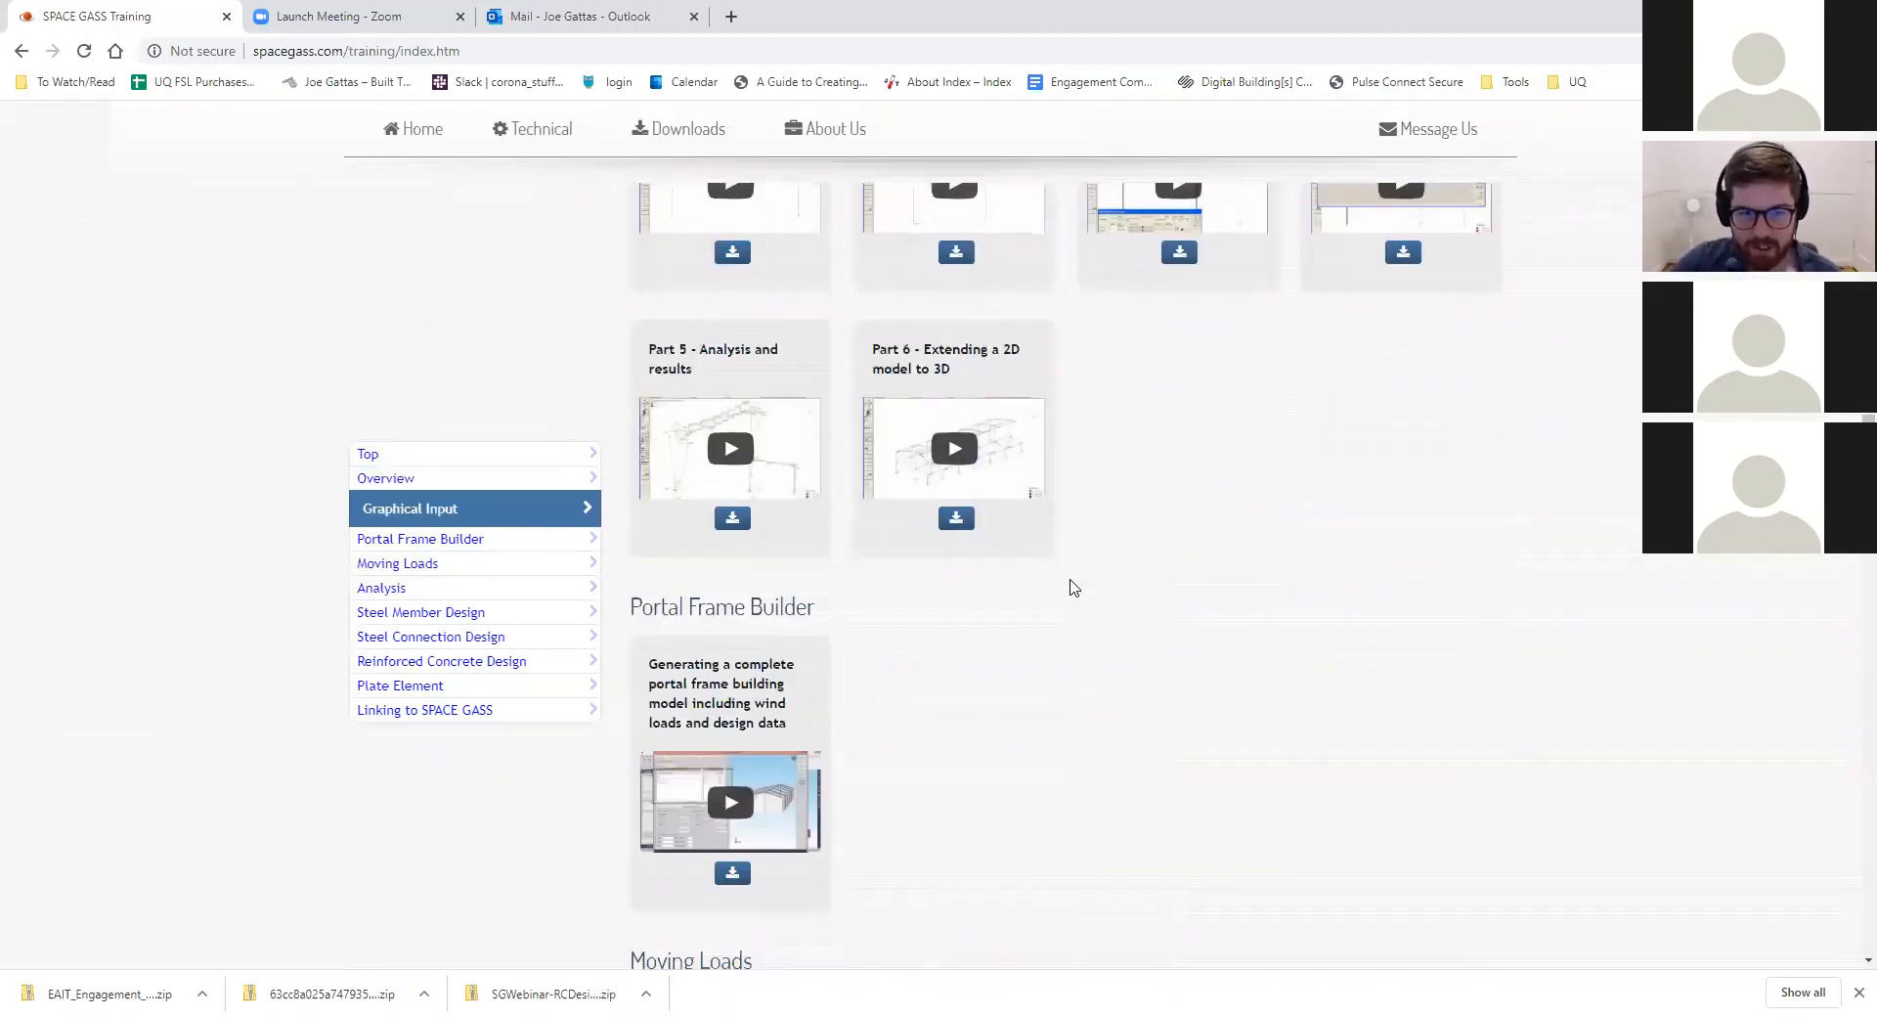
scroll(1017, 611, "down", 5)
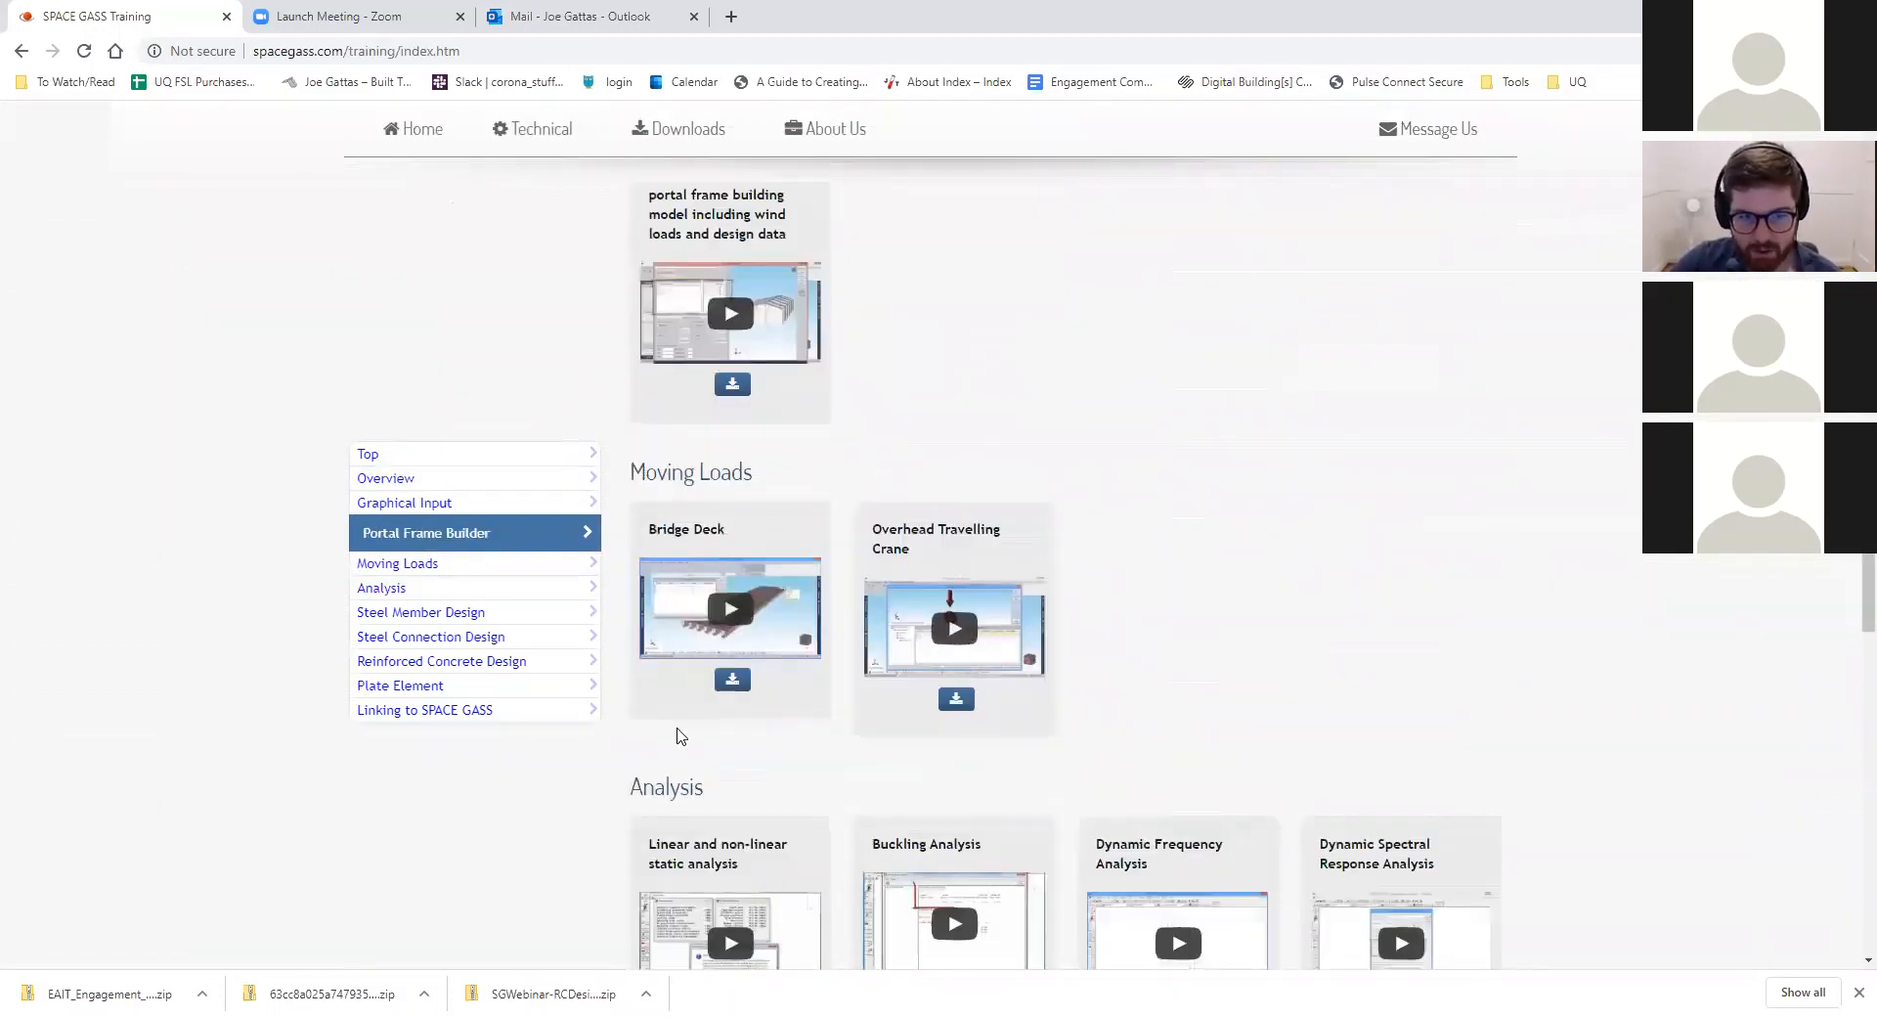
scroll(684, 665, "down", 4)
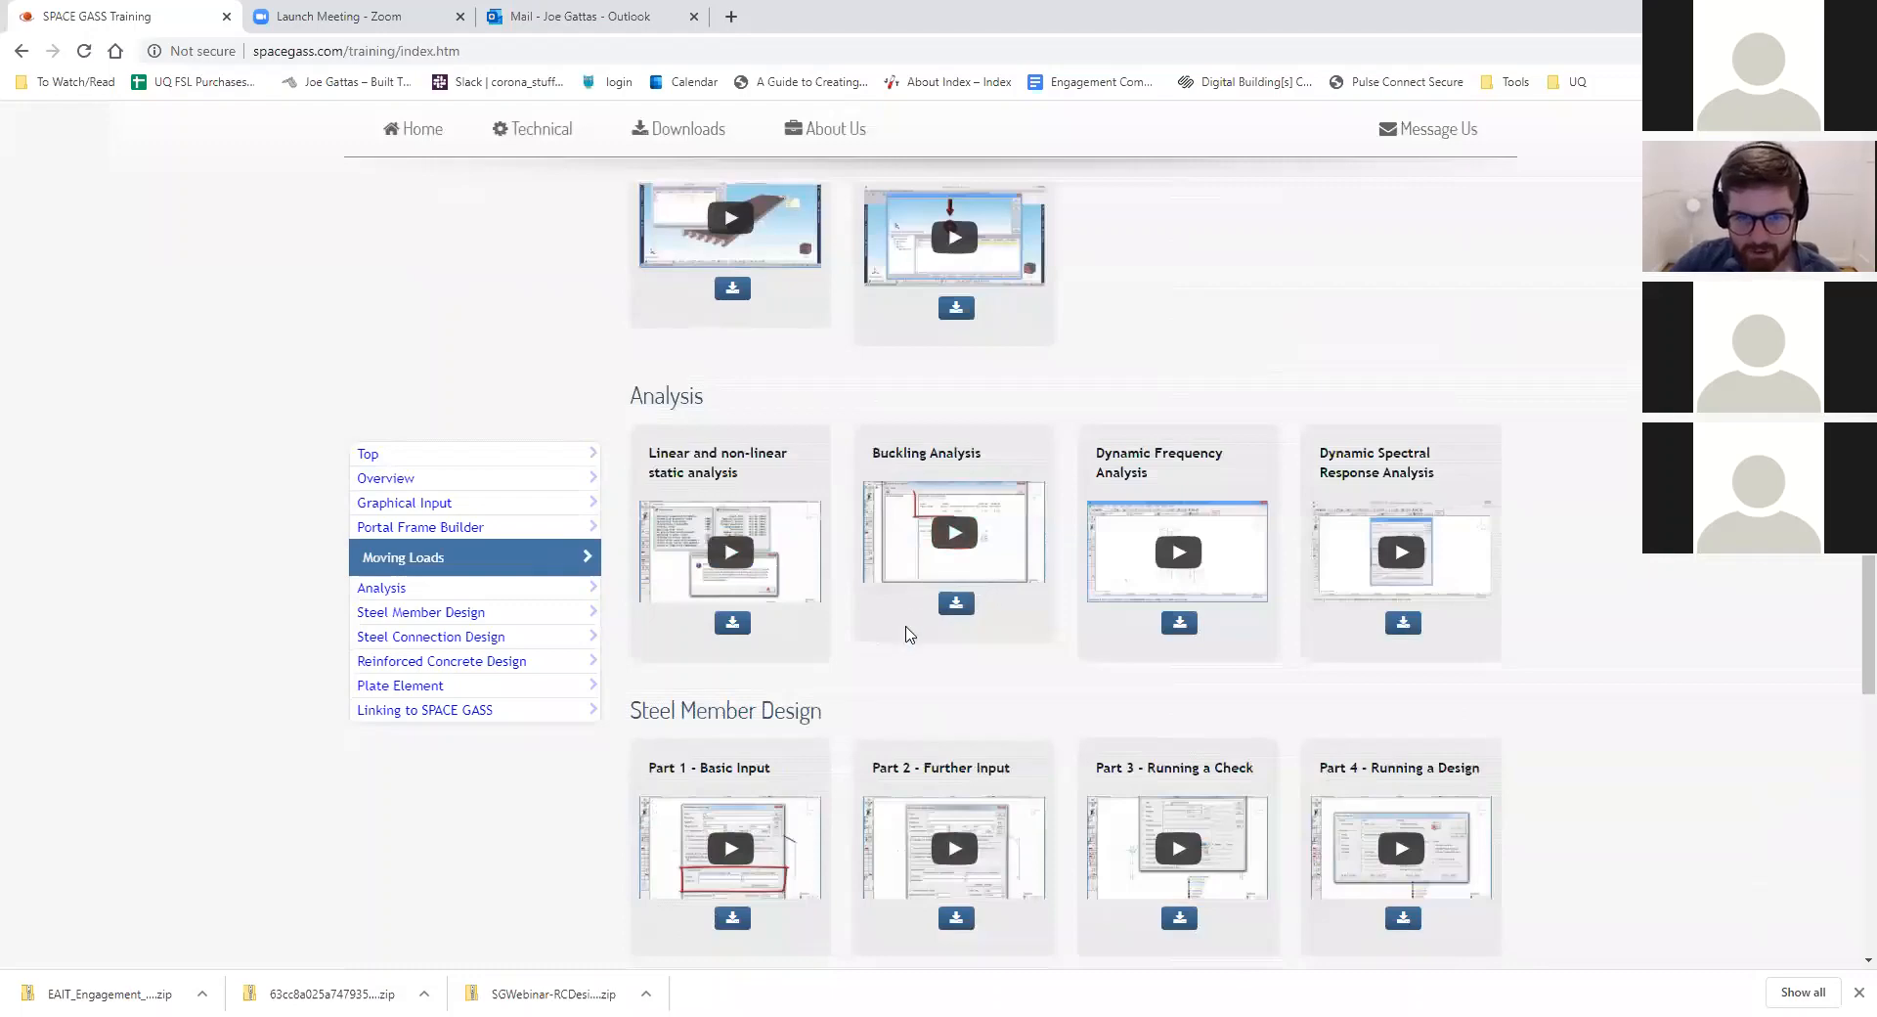
- Look through the remaining training videos from Analysis down to Linking to SPACE GASS, and return to the Overview videos
scroll(884, 650, "down", 3)
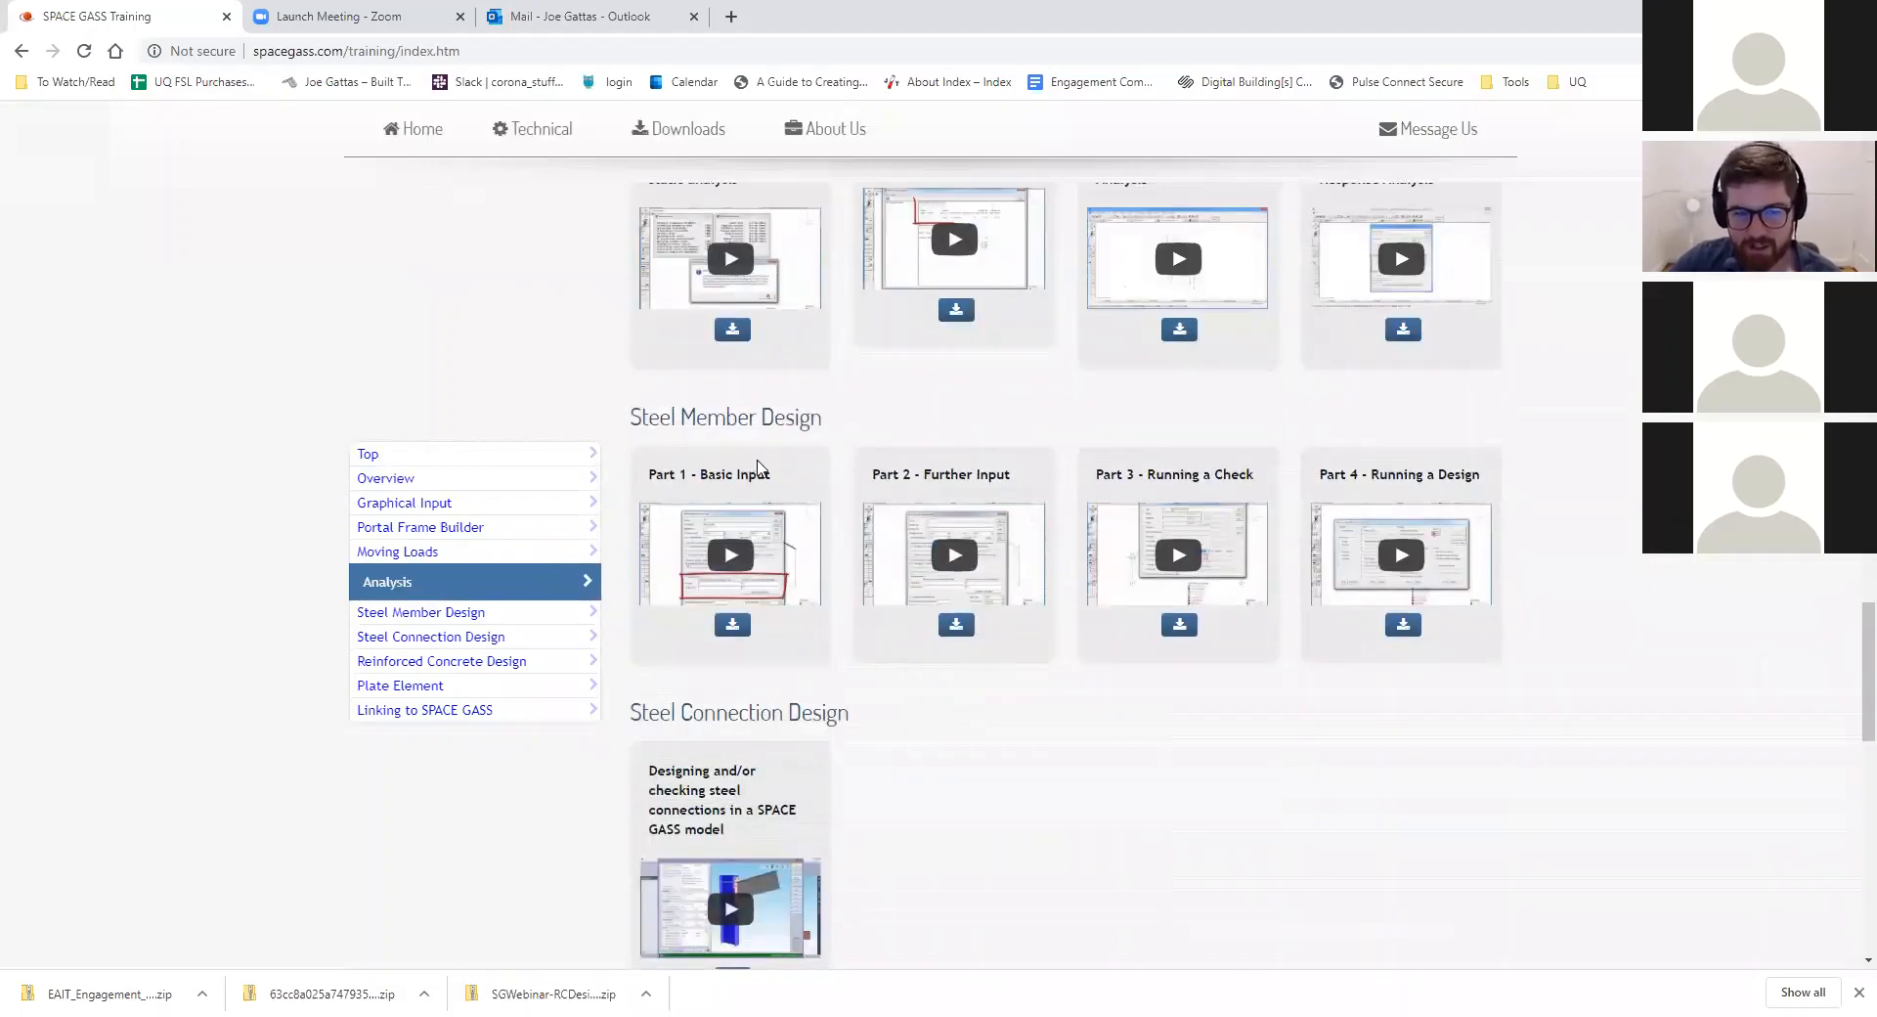
scroll(812, 719, "down", 3)
scroll(811, 718, "down", 7)
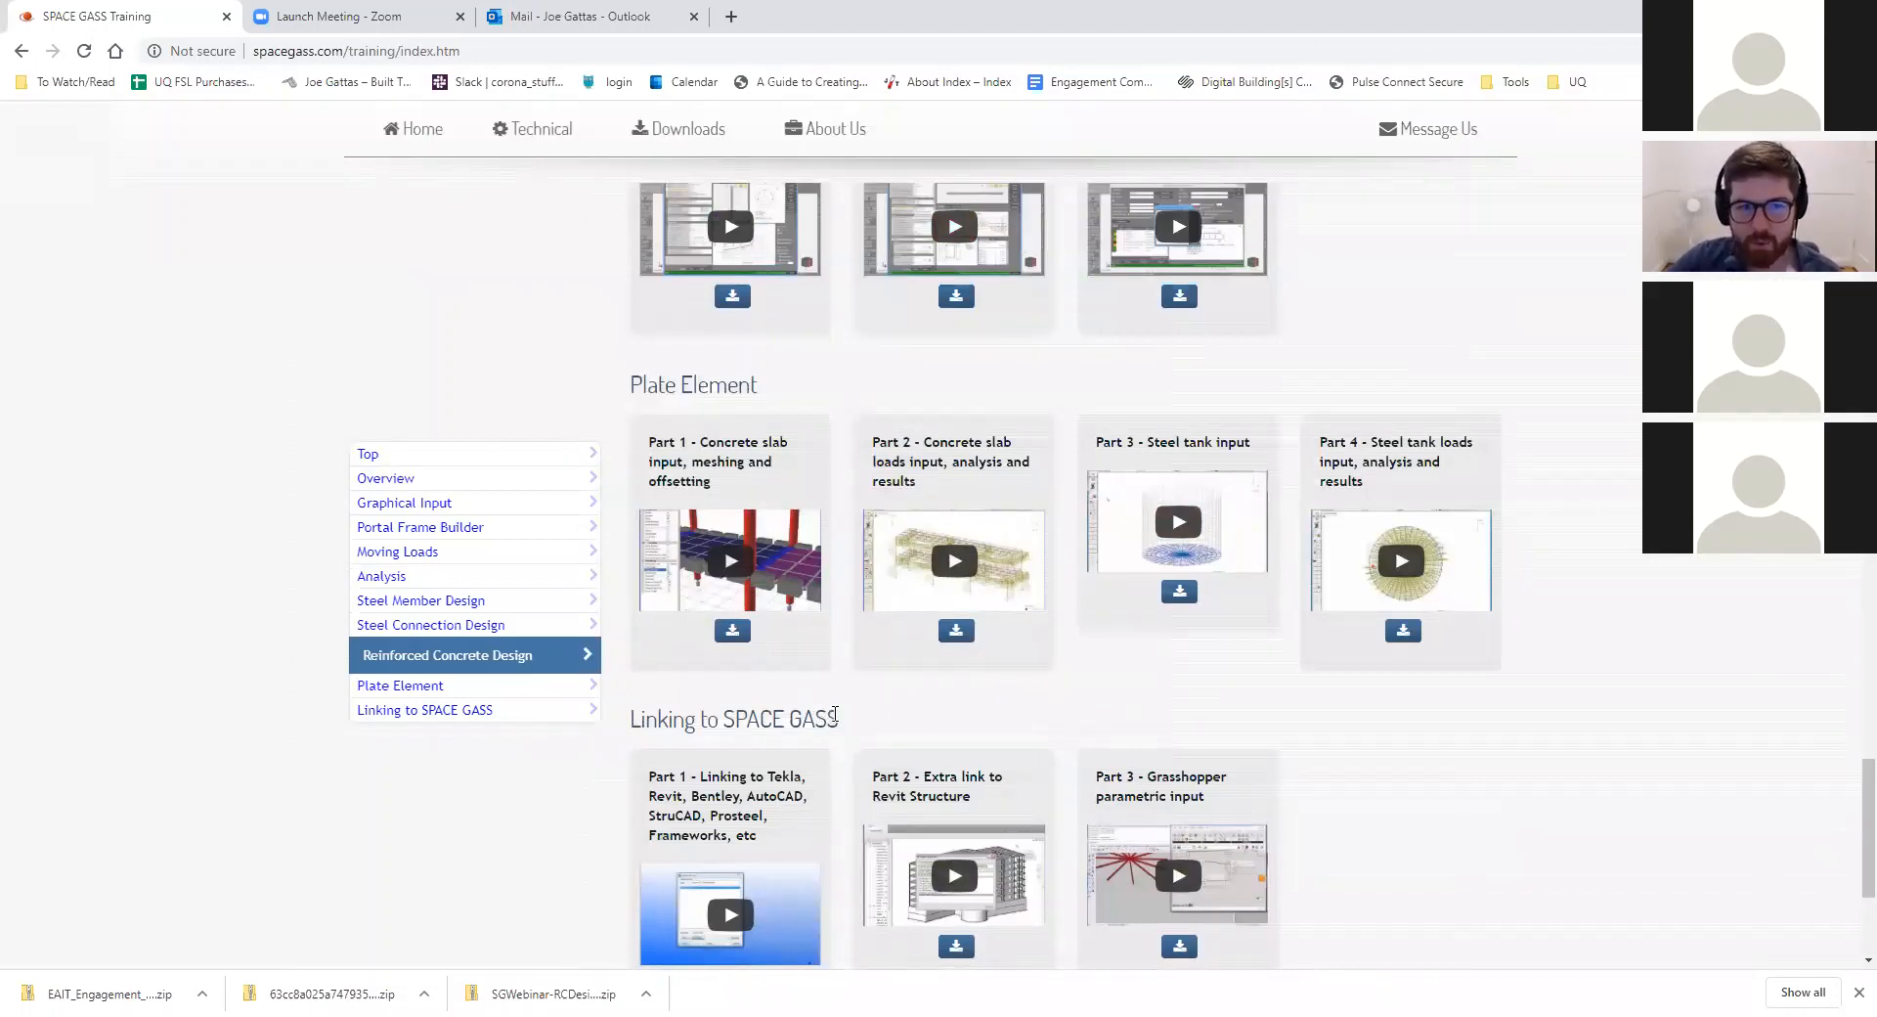
scroll(835, 714, "up", 20)
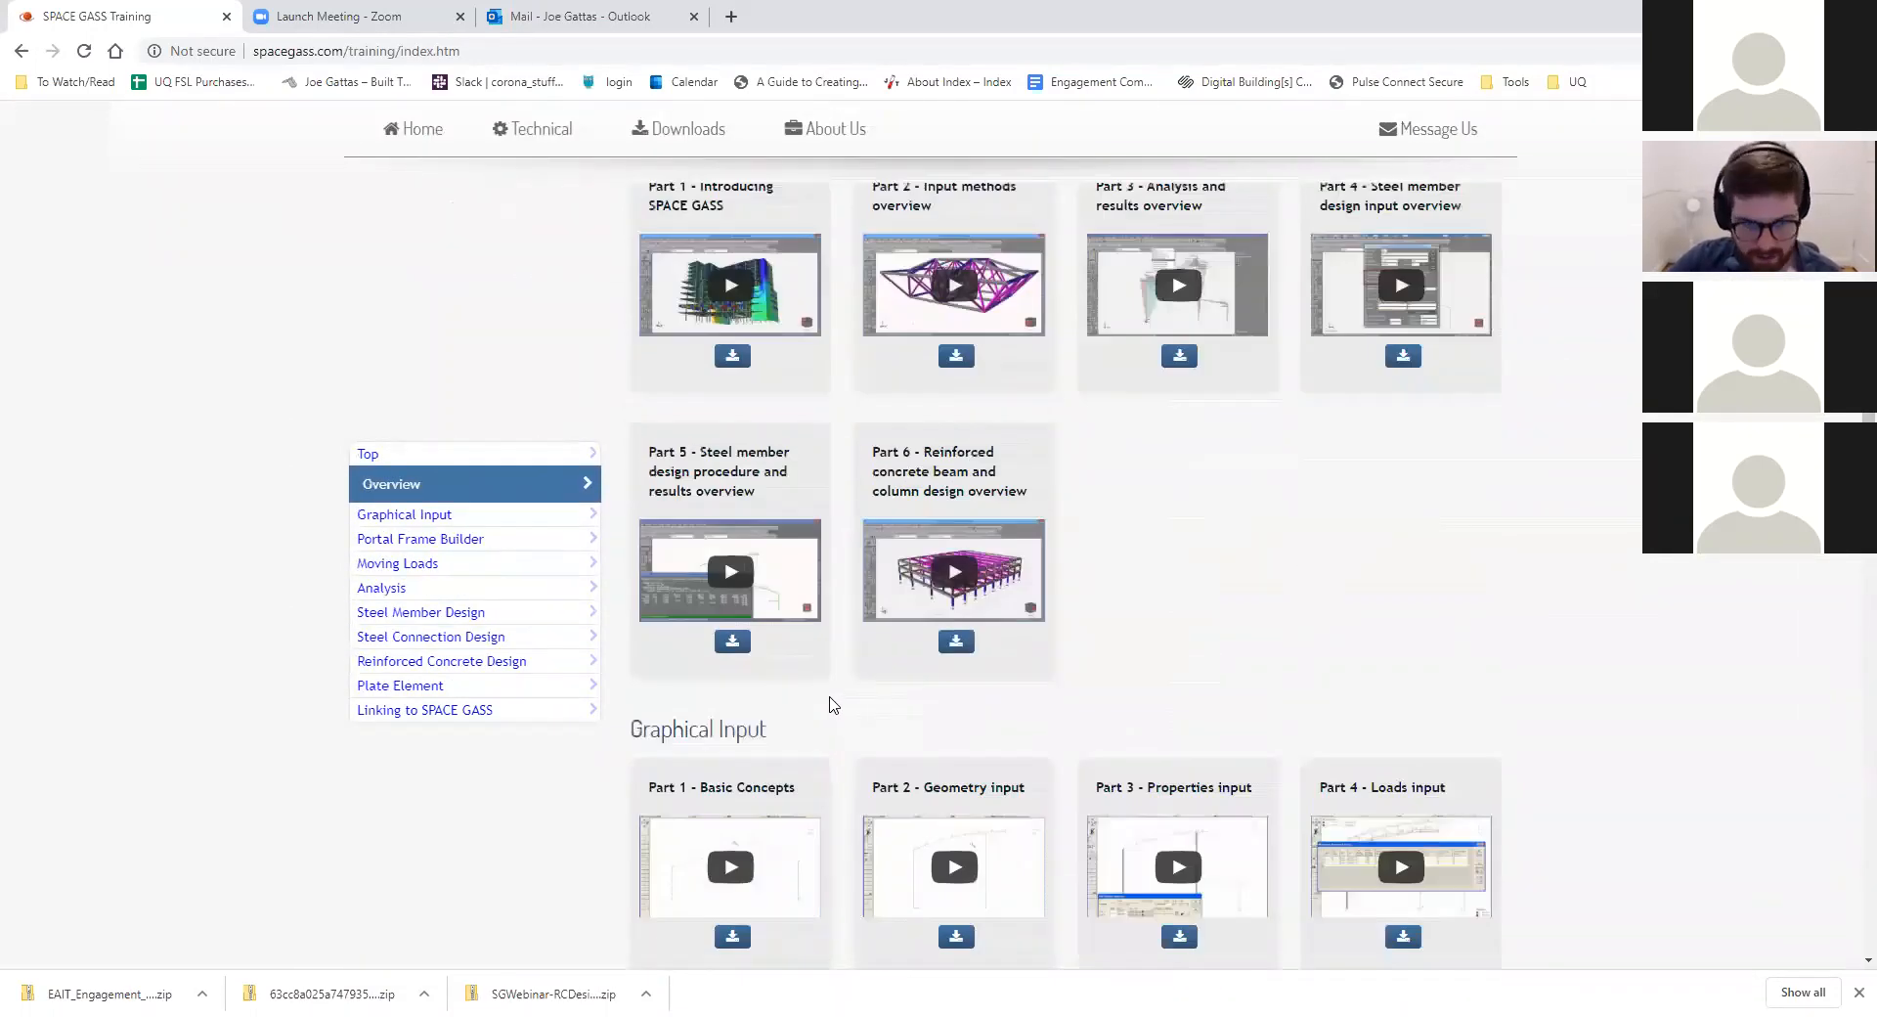
scroll(827, 700, "up", 6)
scroll(860, 488, "down", 6)
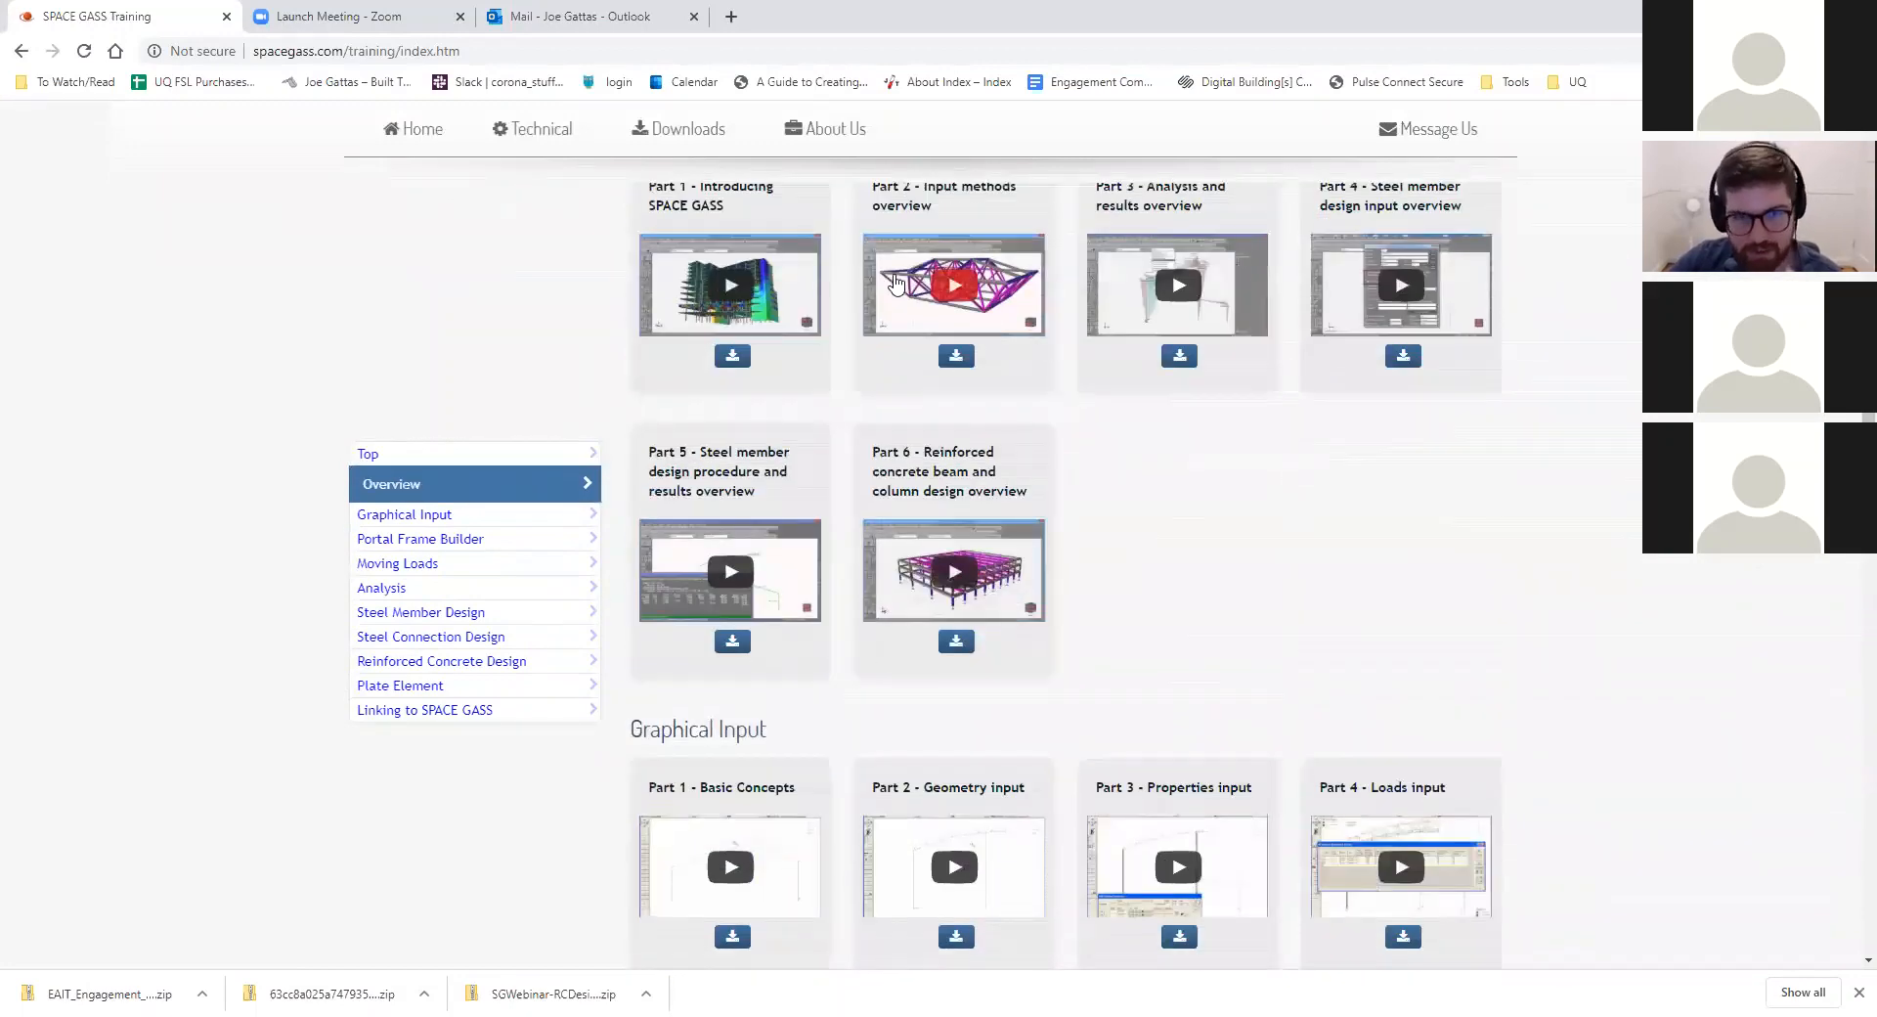
scroll(805, 604, "up", 3)
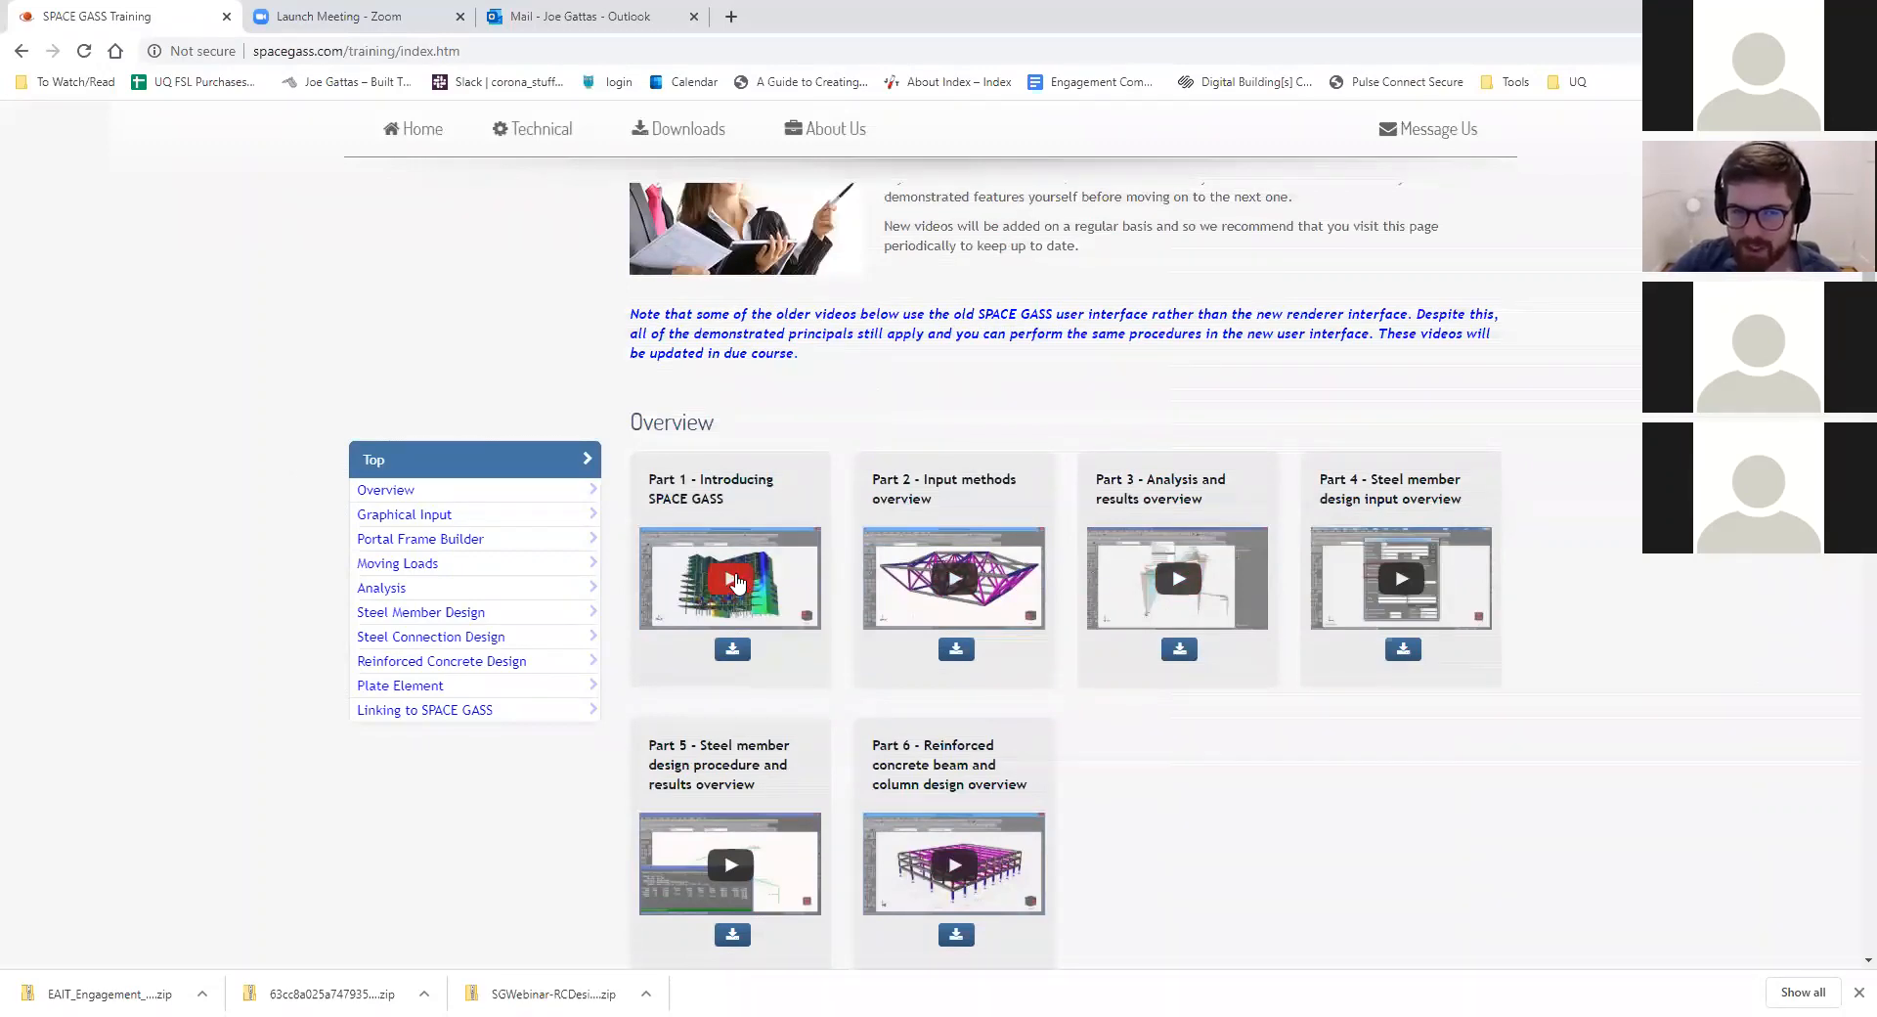
- Go through the training page to Linking to SPACE GASS and examine the titles of its Grasshopper, Revit Structure and Tekla/AutoCAD linking videos
scroll(736, 583, "down", 10)
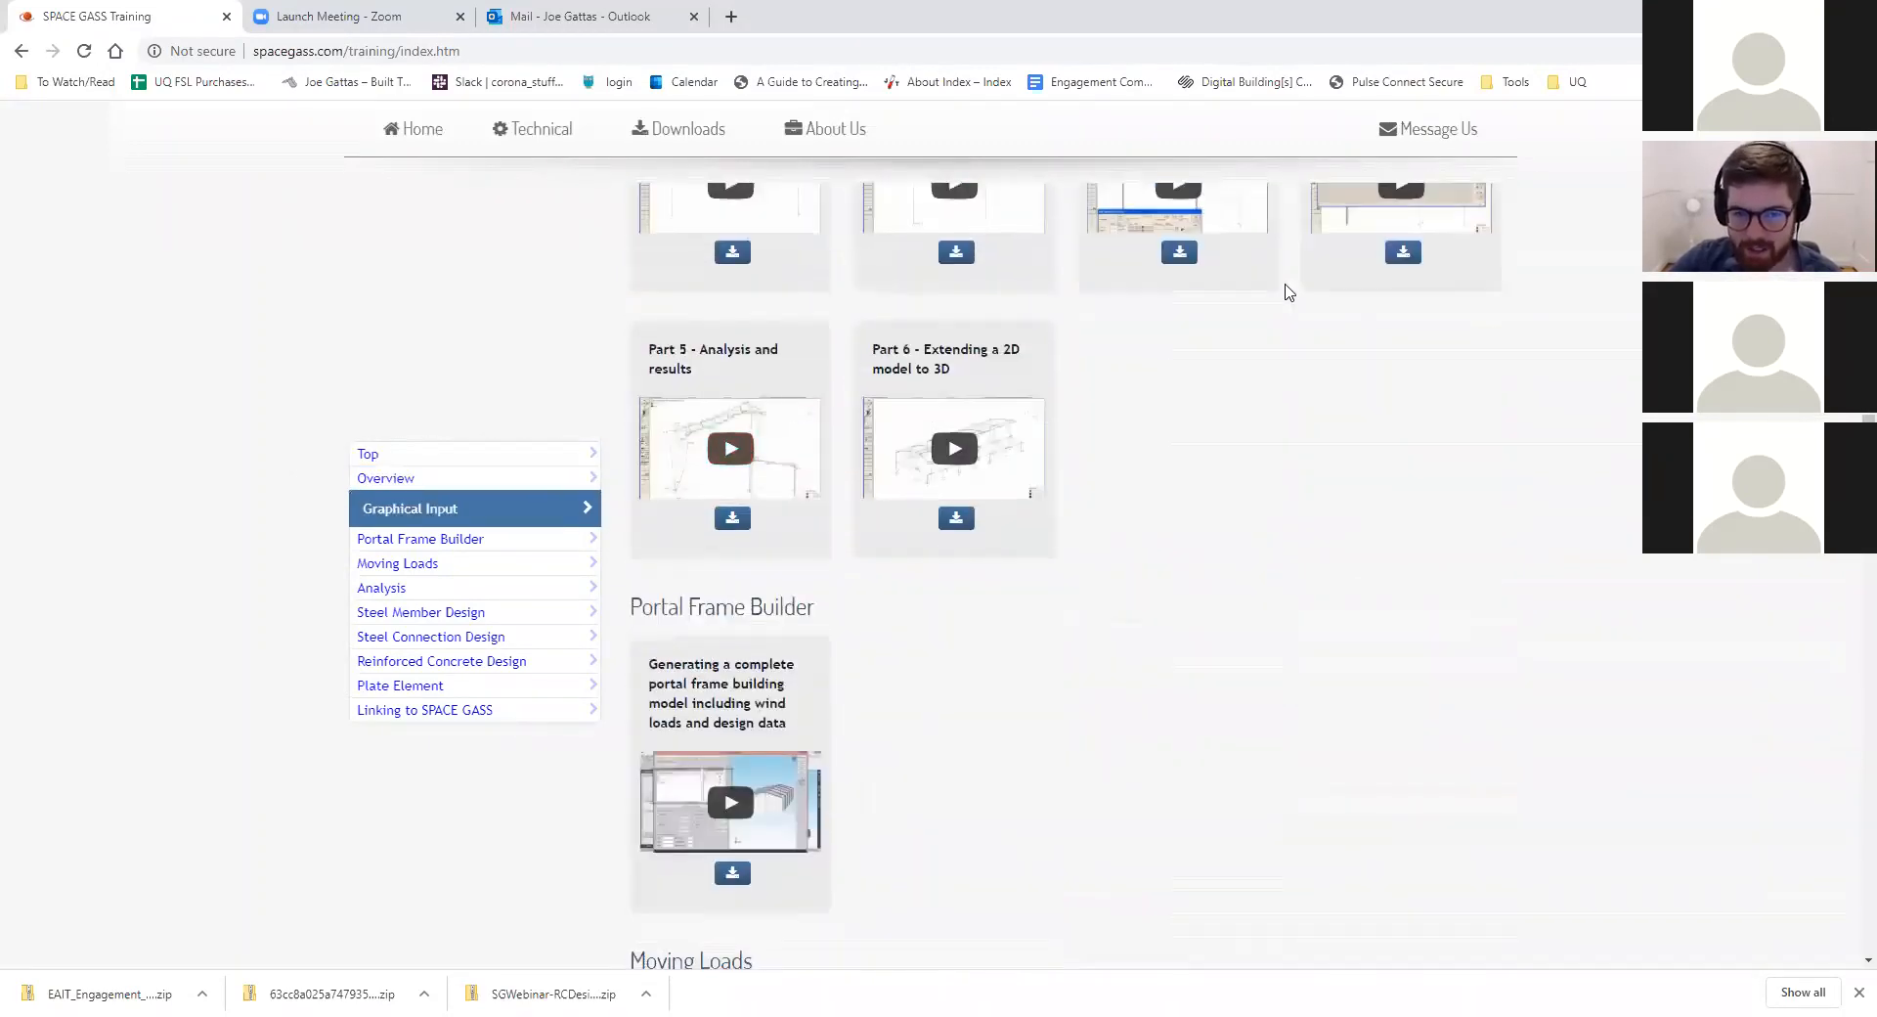
scroll(948, 683, "down", 15)
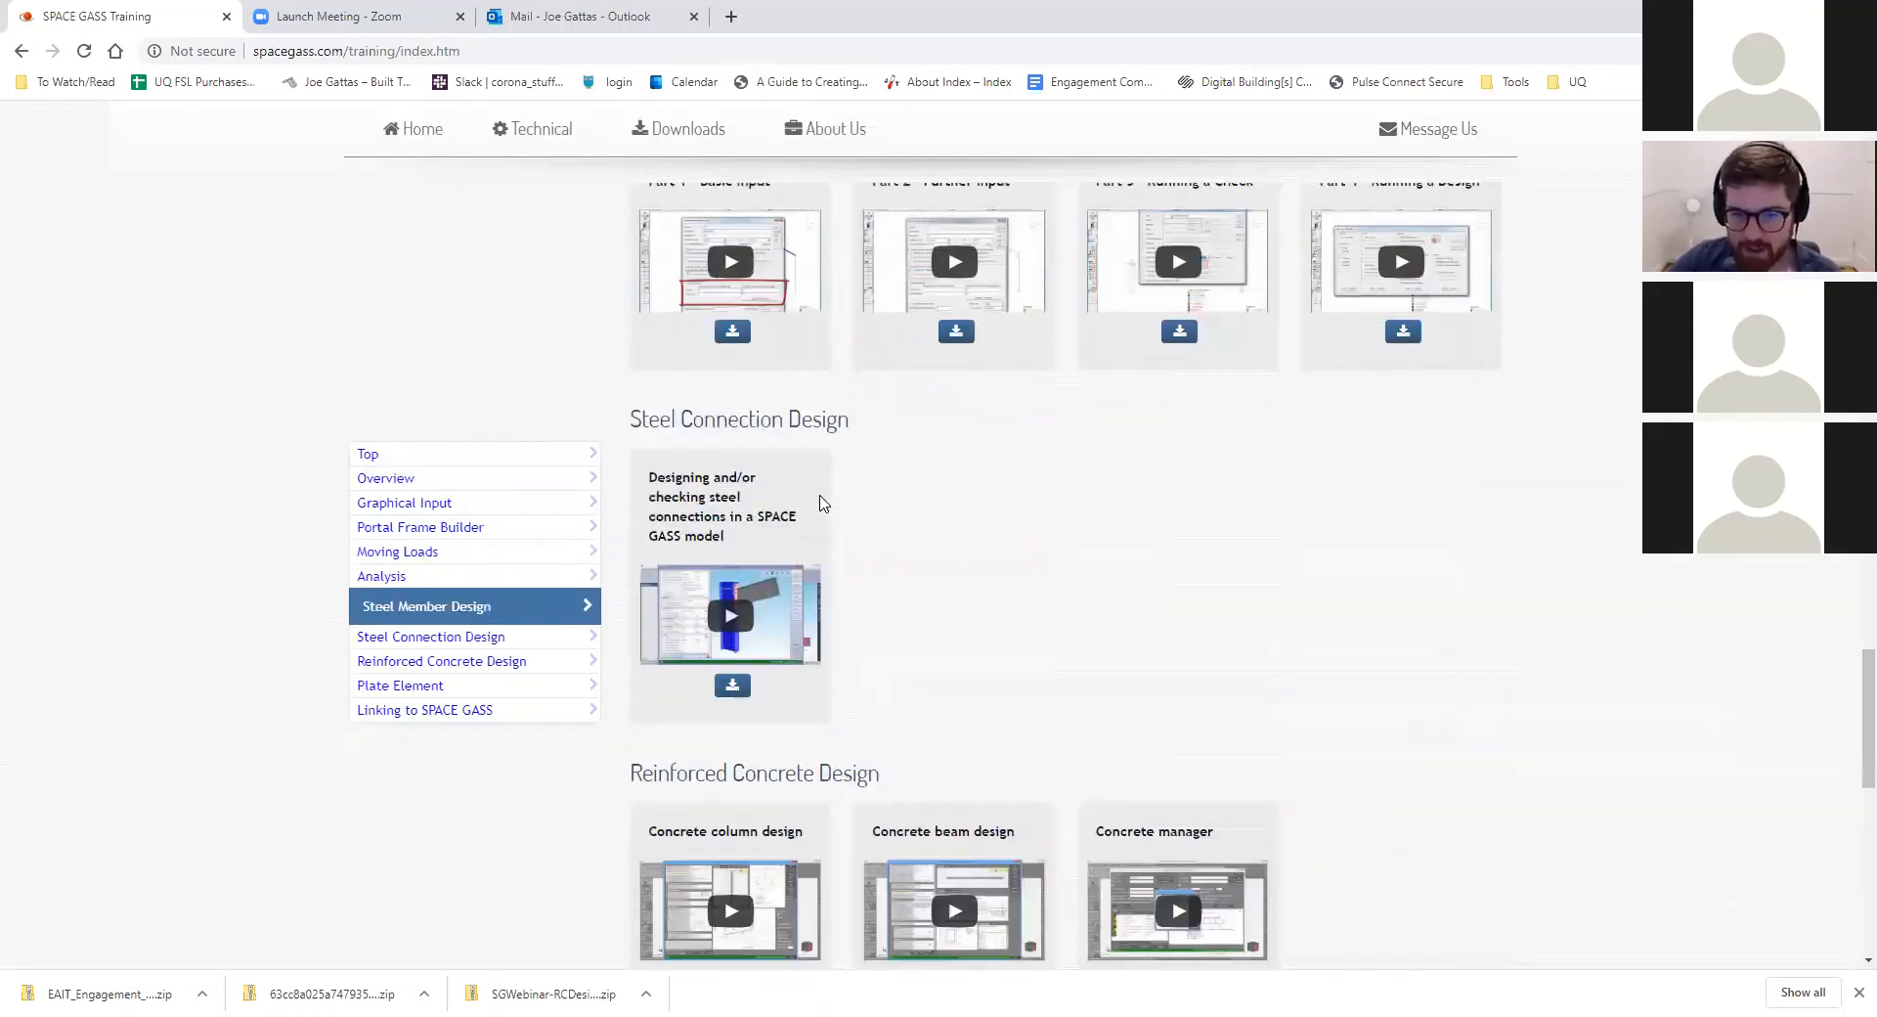
scroll(1032, 573, "down", 10)
left_click_drag(1207, 505, 1125, 503)
left_click(1105, 483)
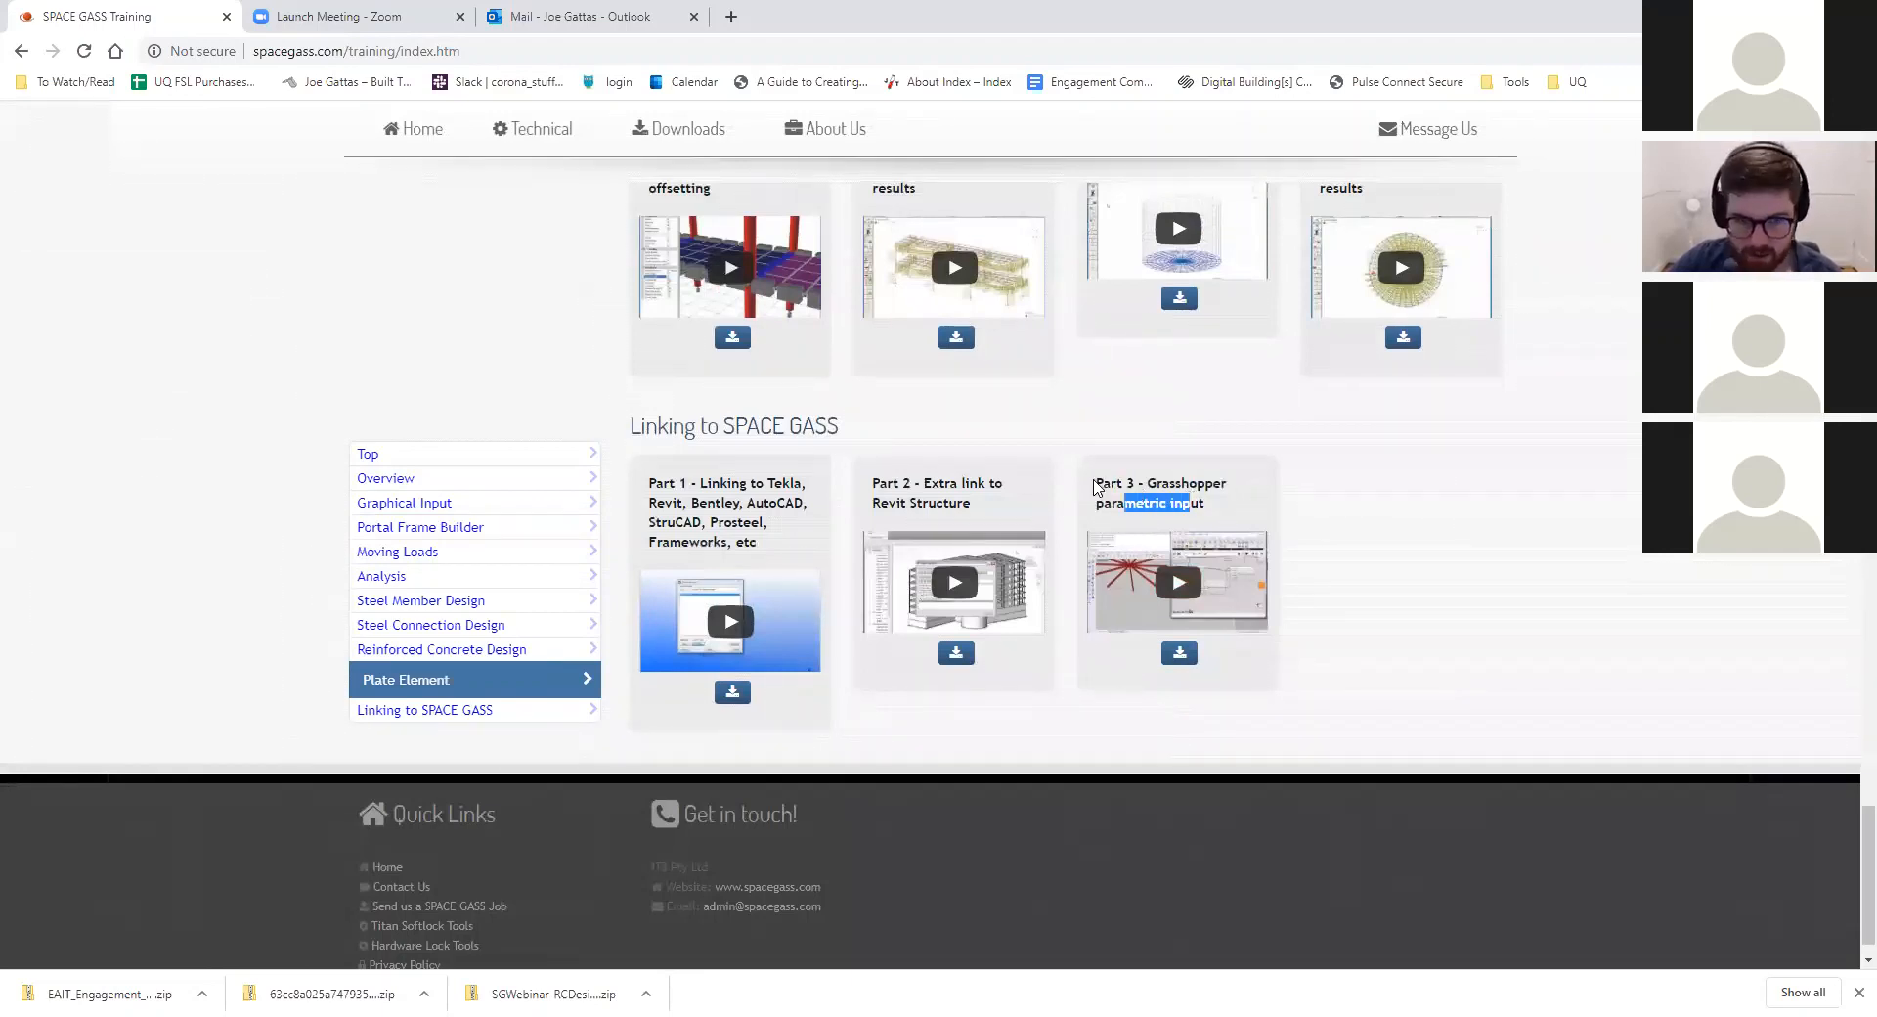
triple_click(870, 489)
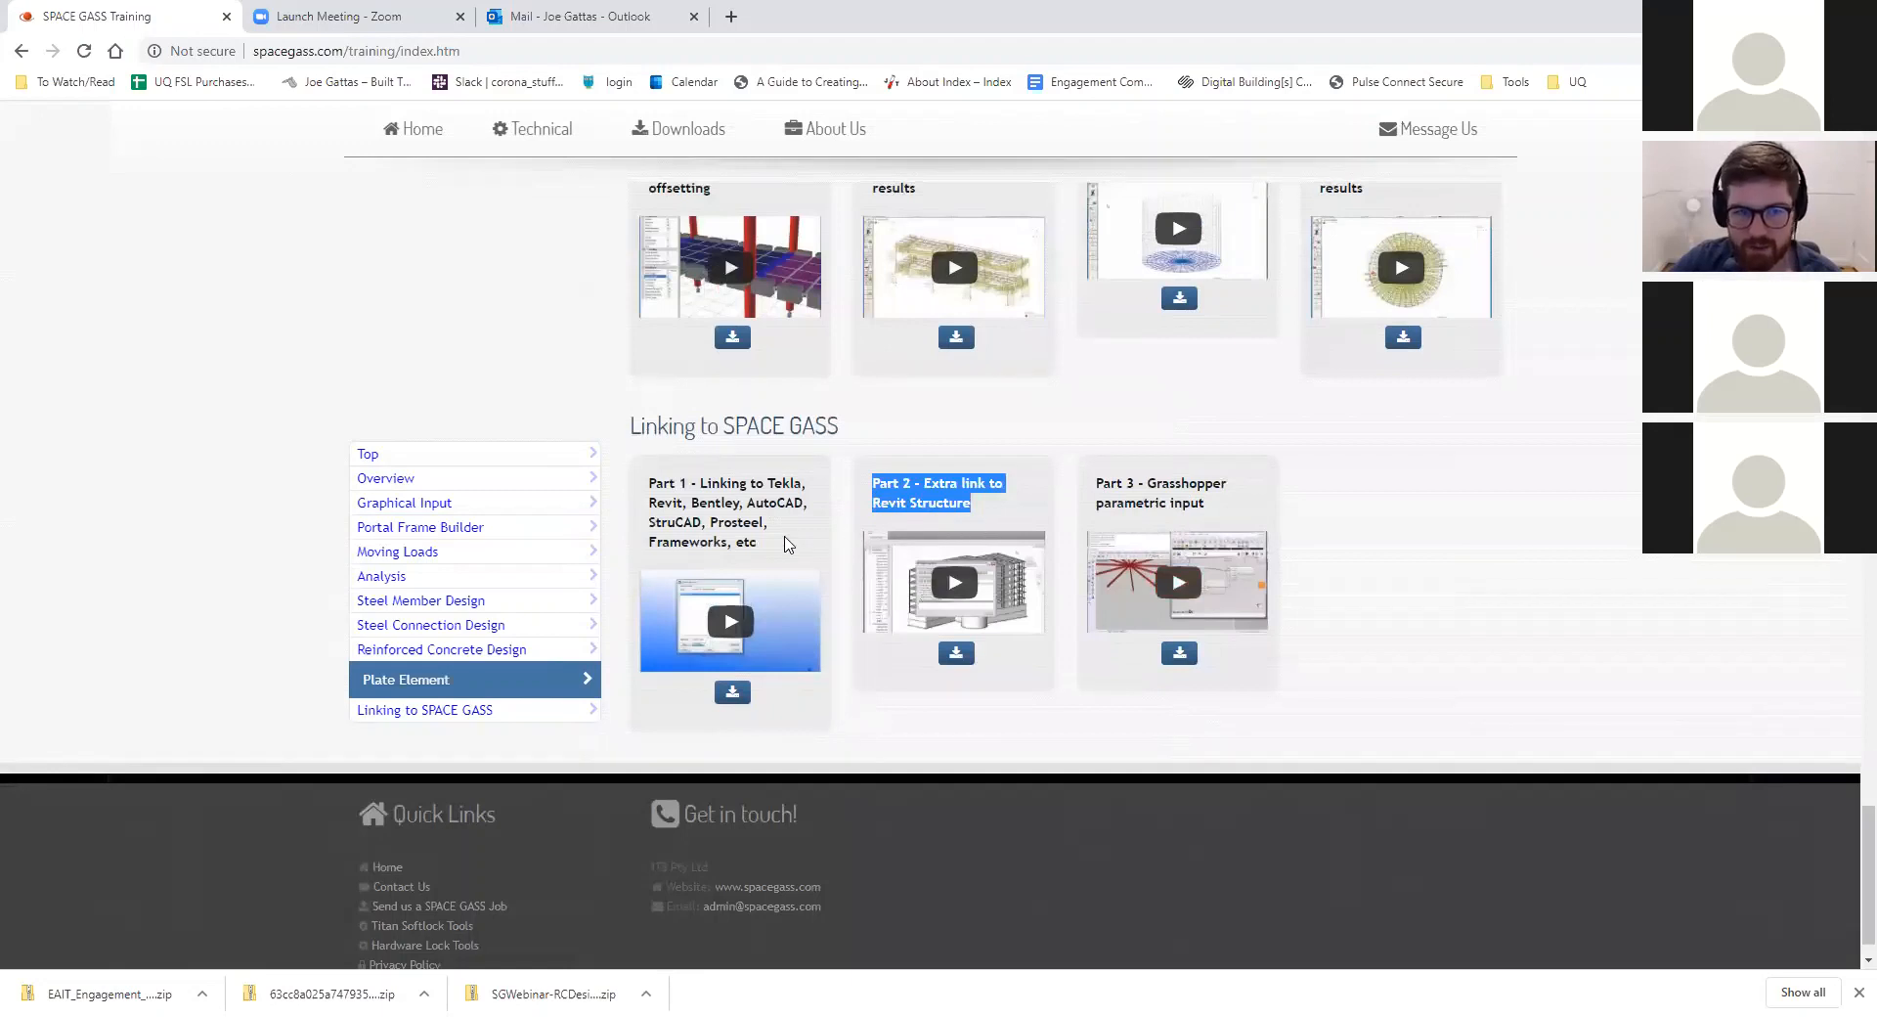
left_click(754, 543)
left_click_drag(755, 540, 655, 483)
double_click(774, 500)
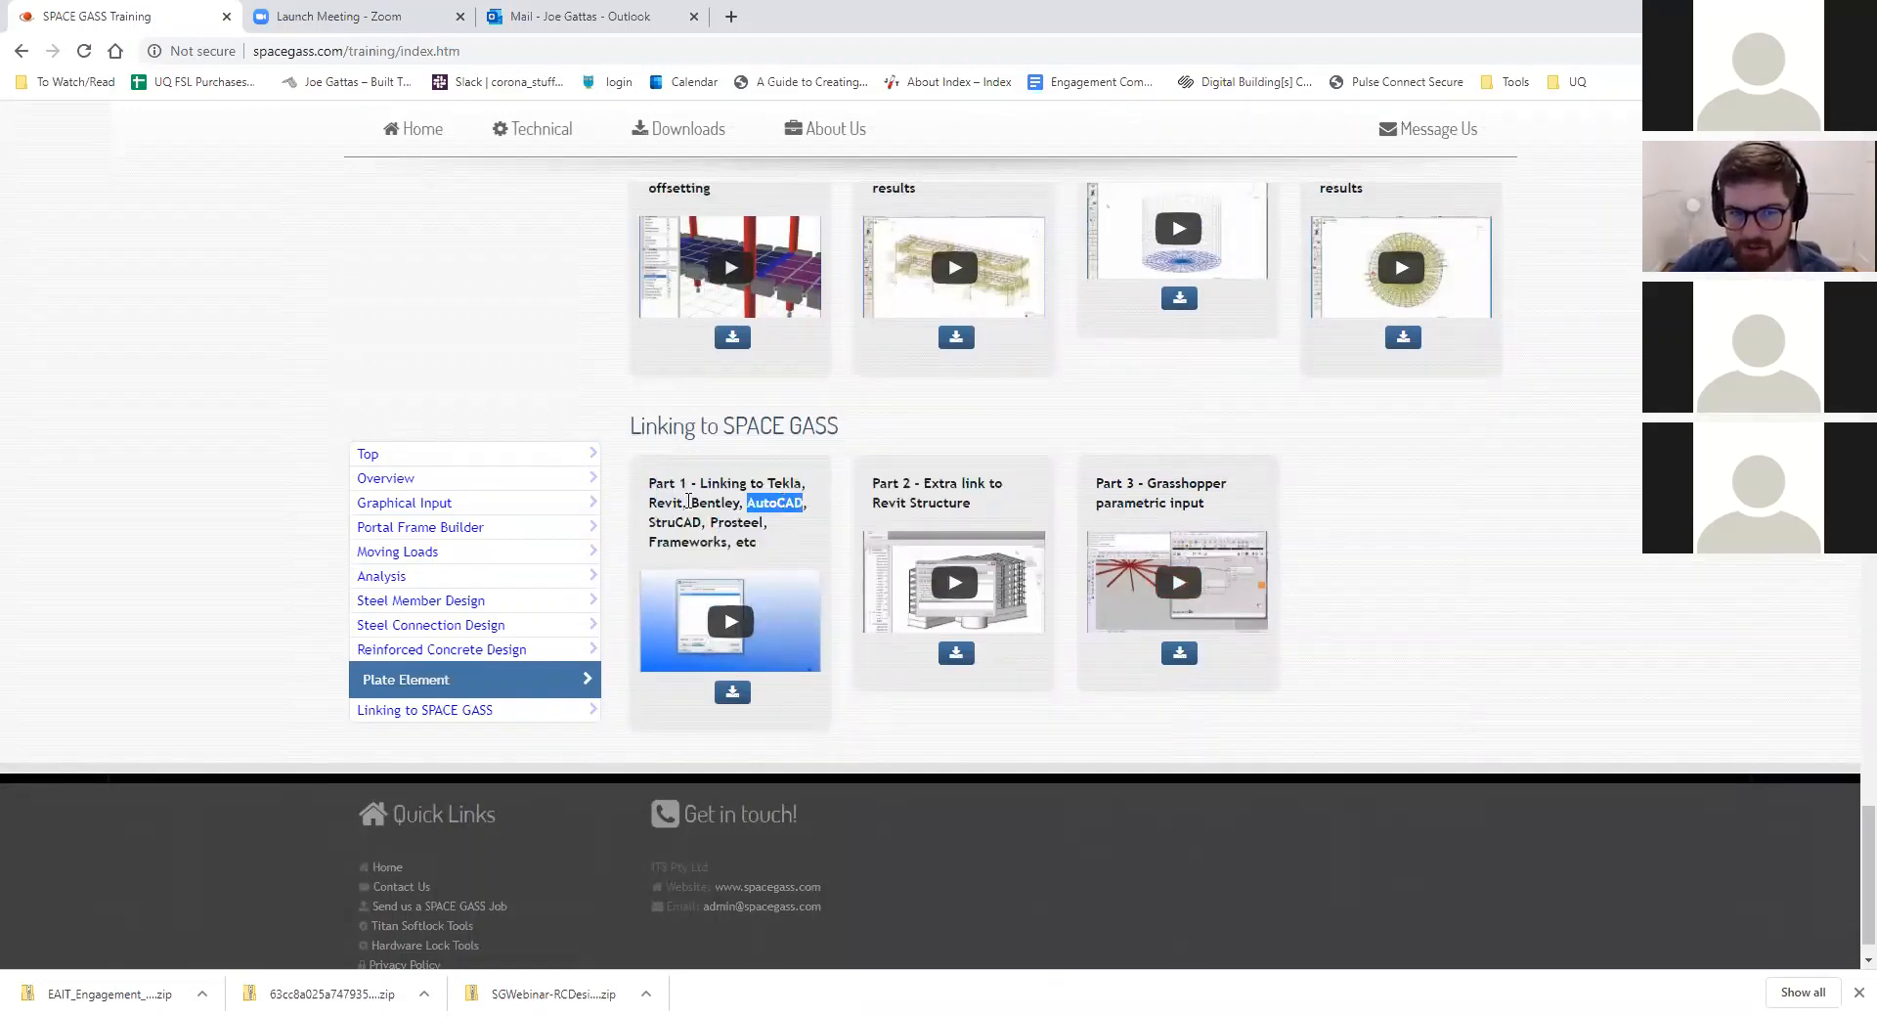
left_click_drag(770, 525, 705, 522)
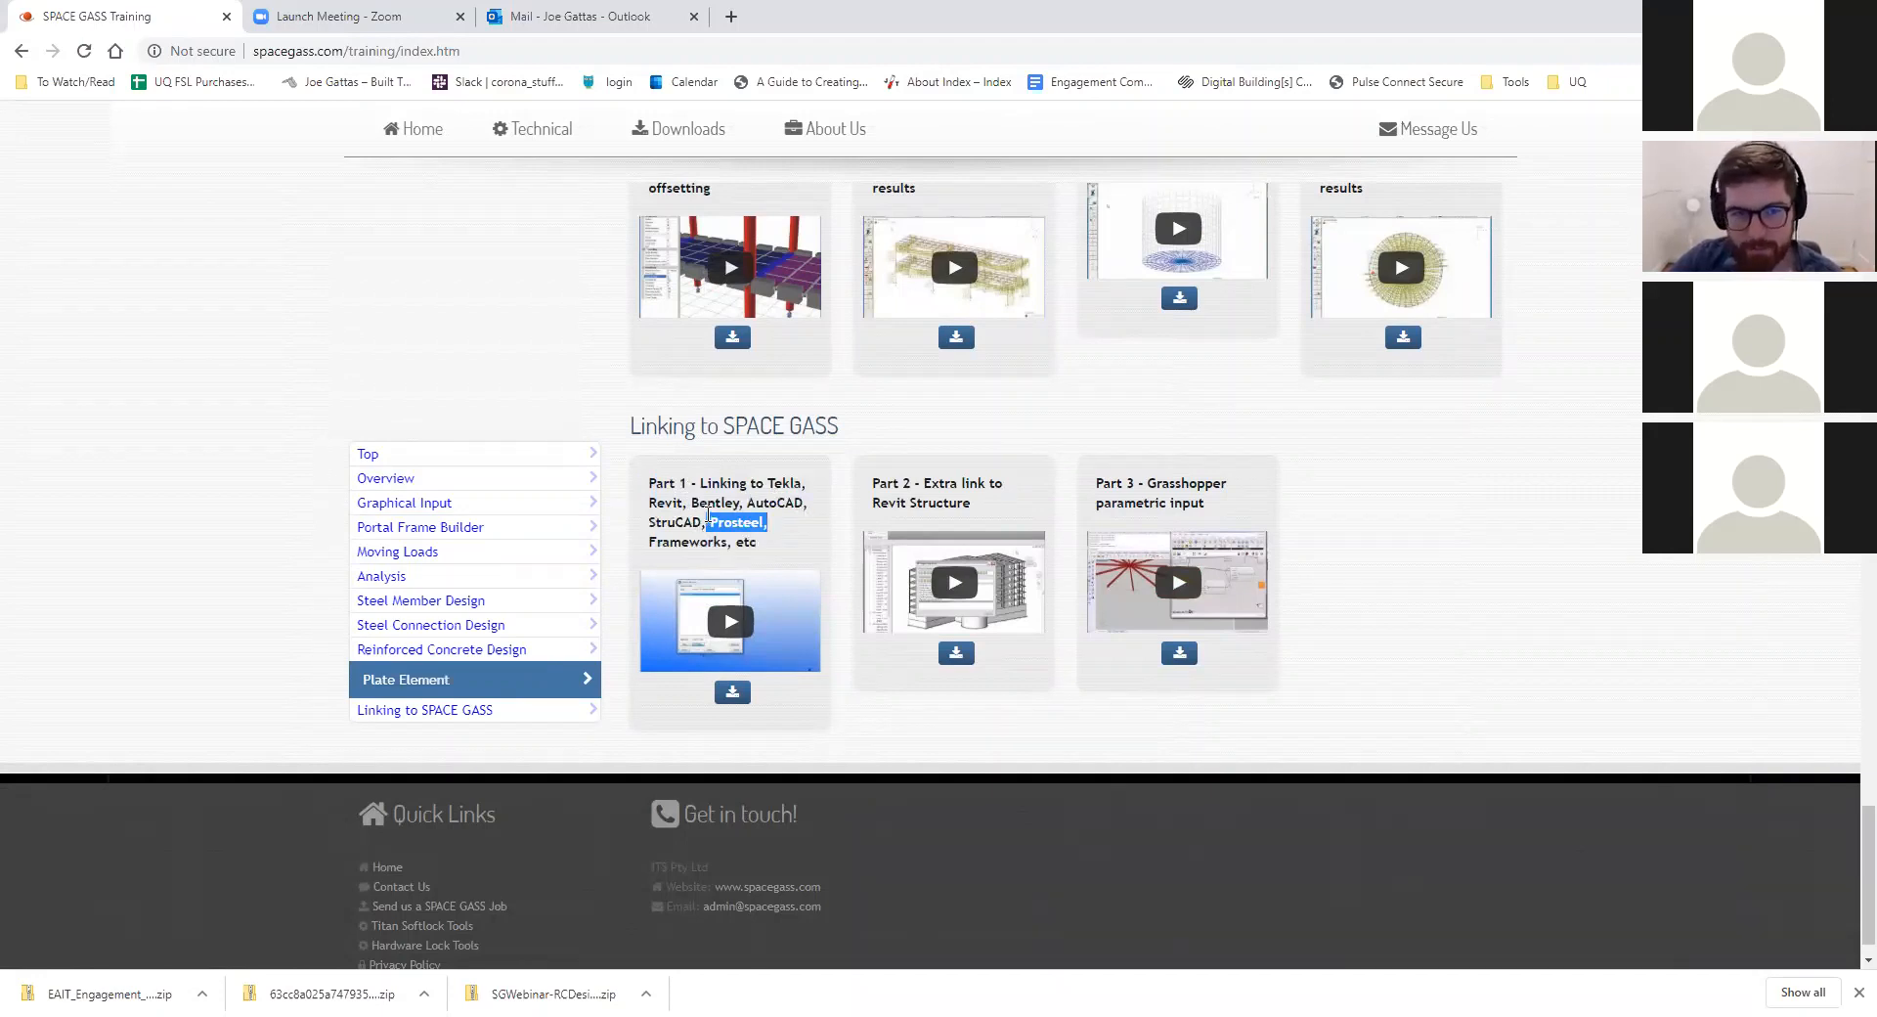
left_click_drag(633, 430, 1229, 516)
left_click(961, 485)
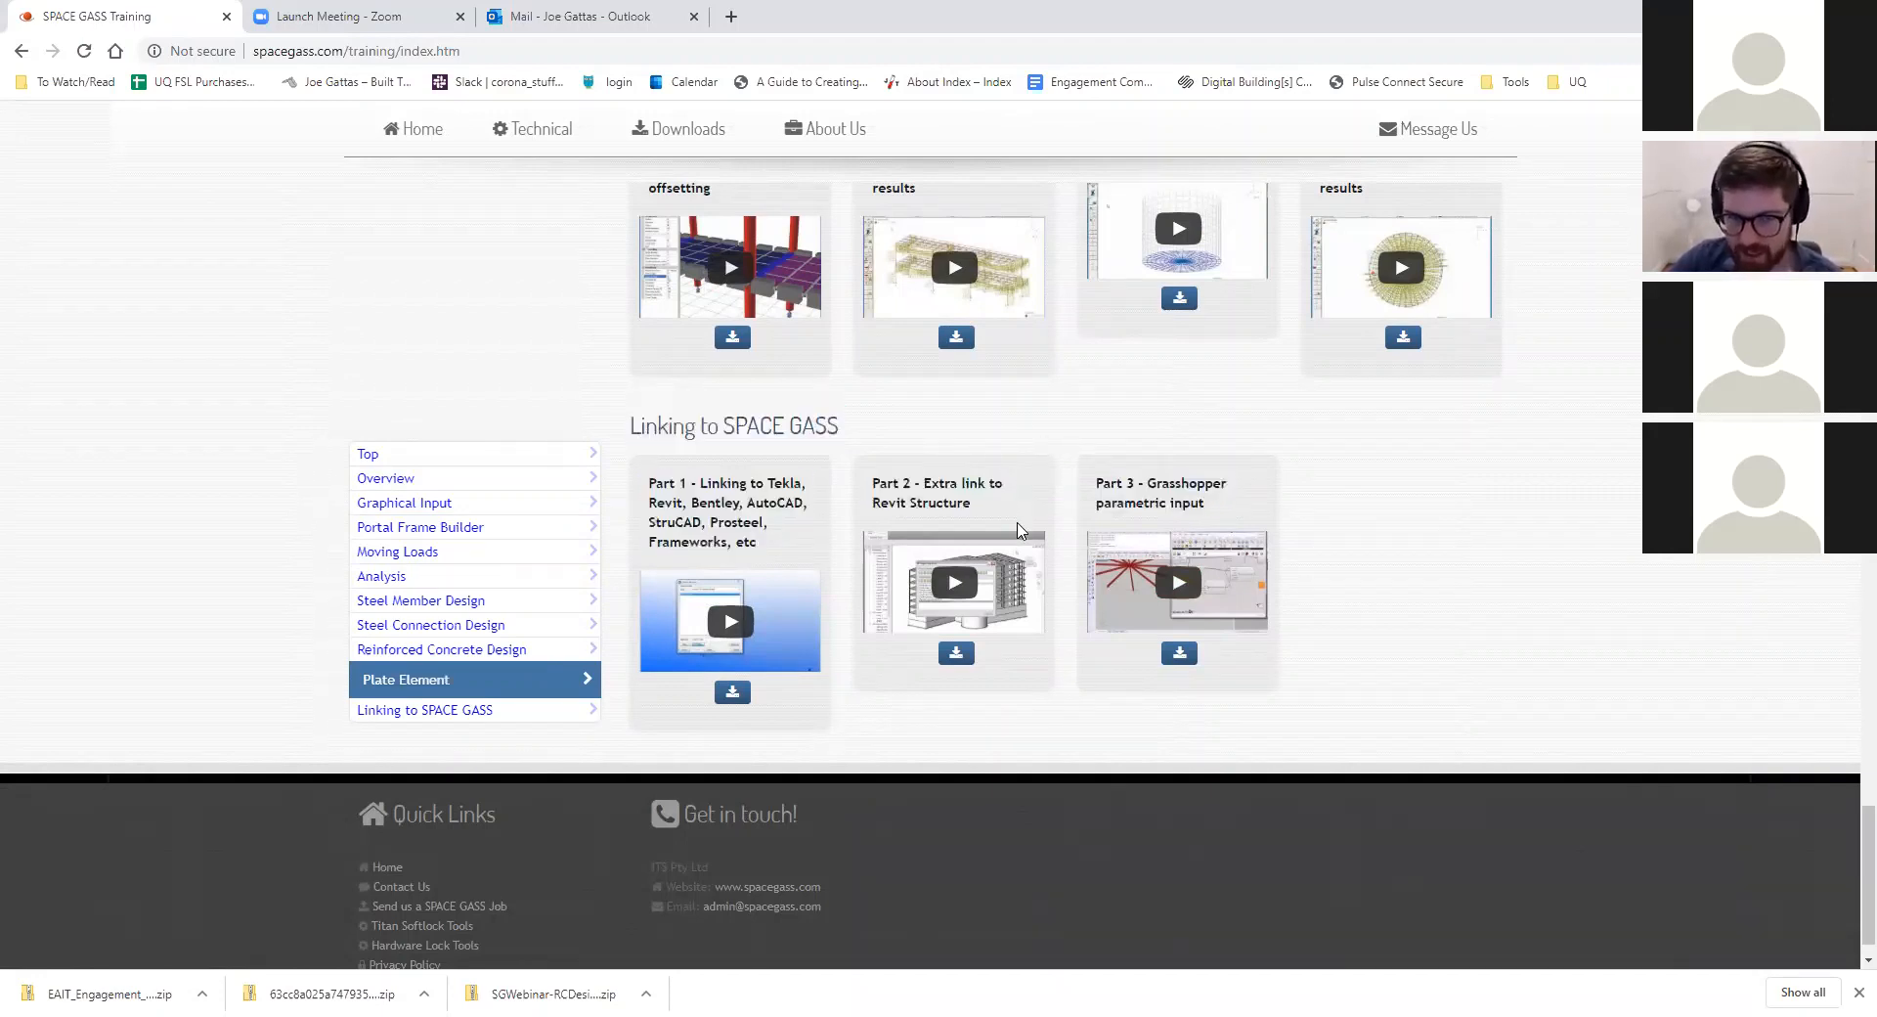
- Review the steel member and connection design videos, and revisit the Revit Structure and Grasshopper video titles
scroll(968, 582, "up", 5)
scroll(966, 581, "up", 6)
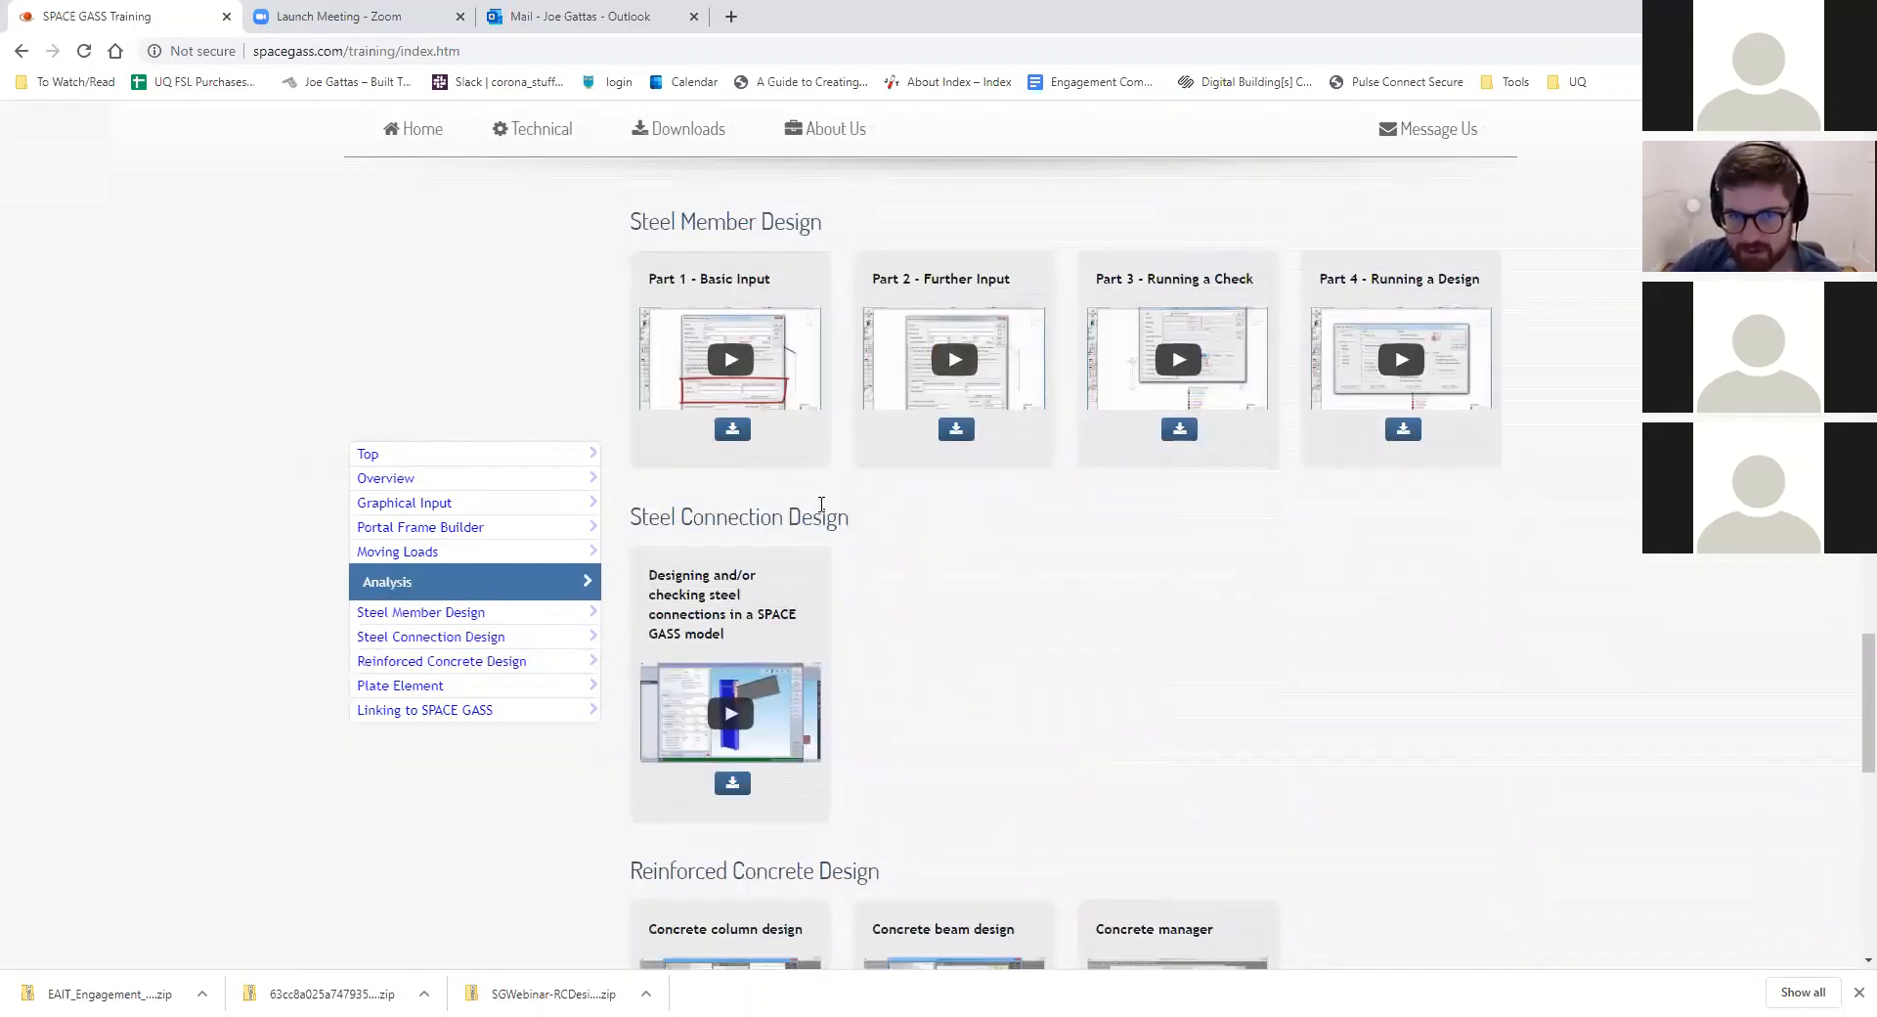
scroll(953, 493, "down", 10)
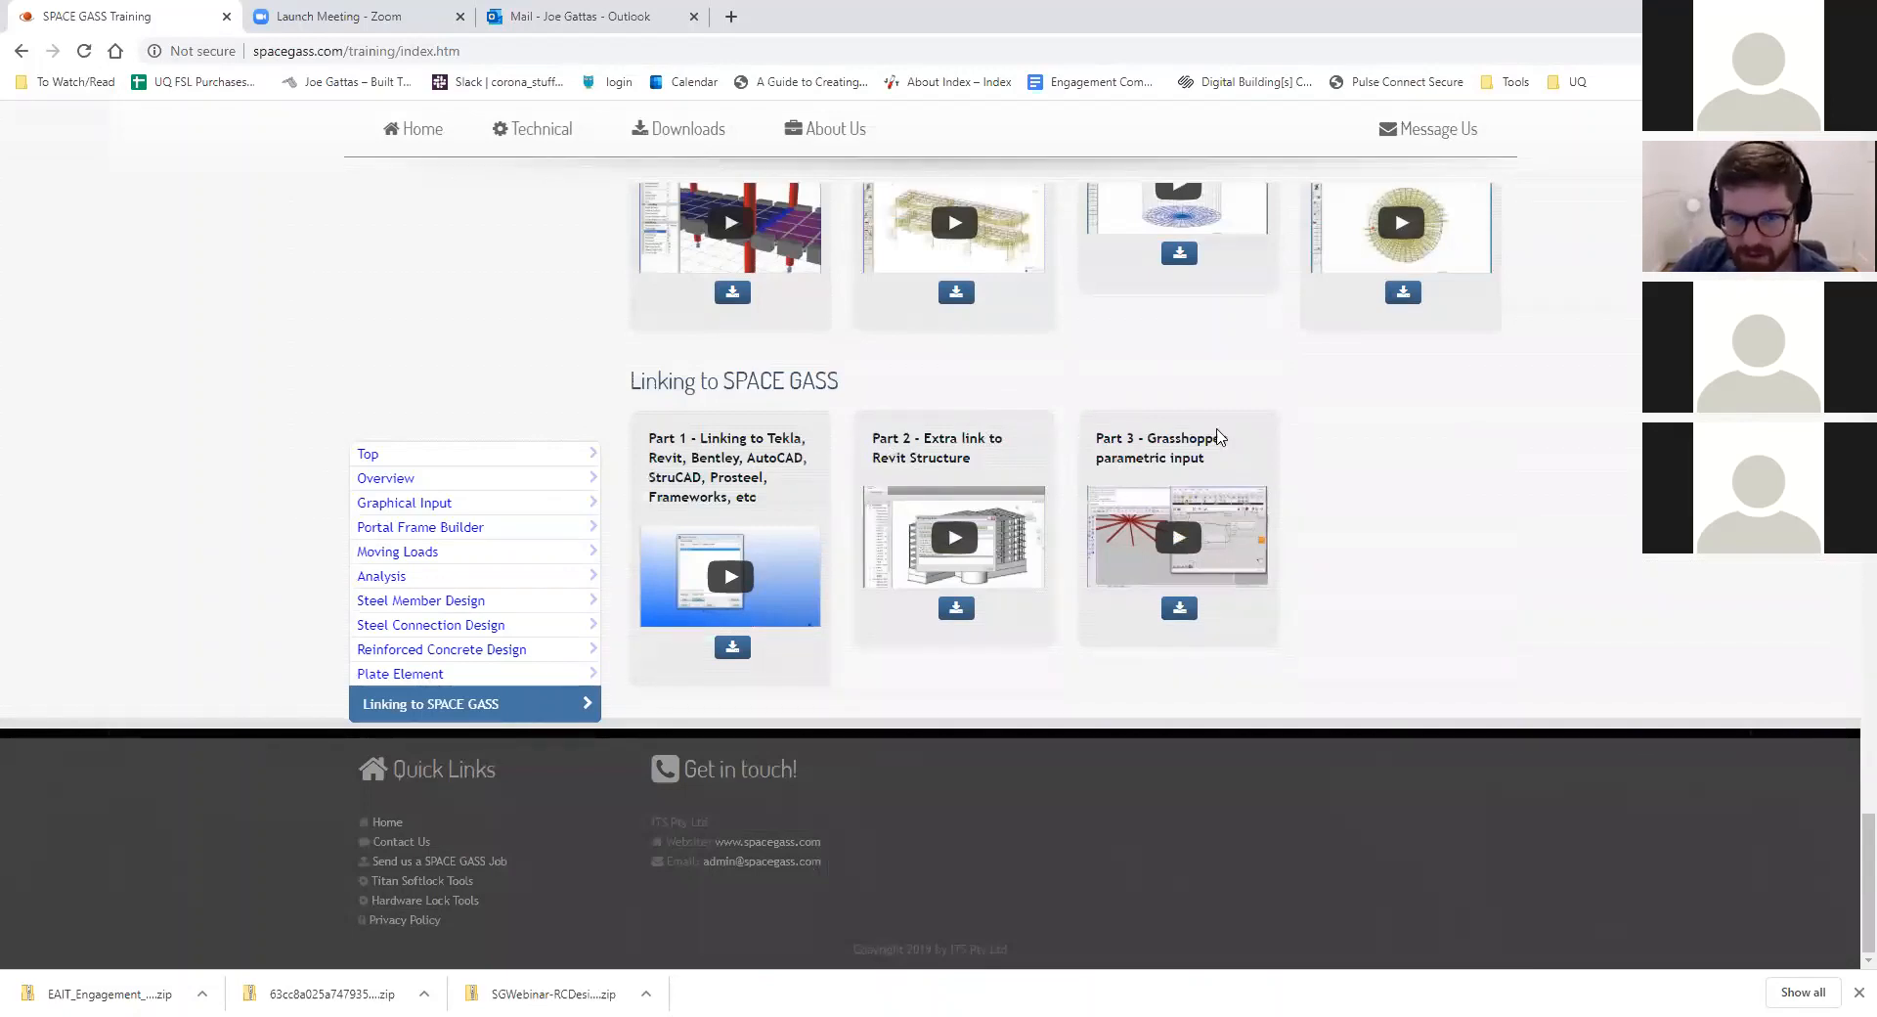
left_click_drag(1222, 468, 868, 455)
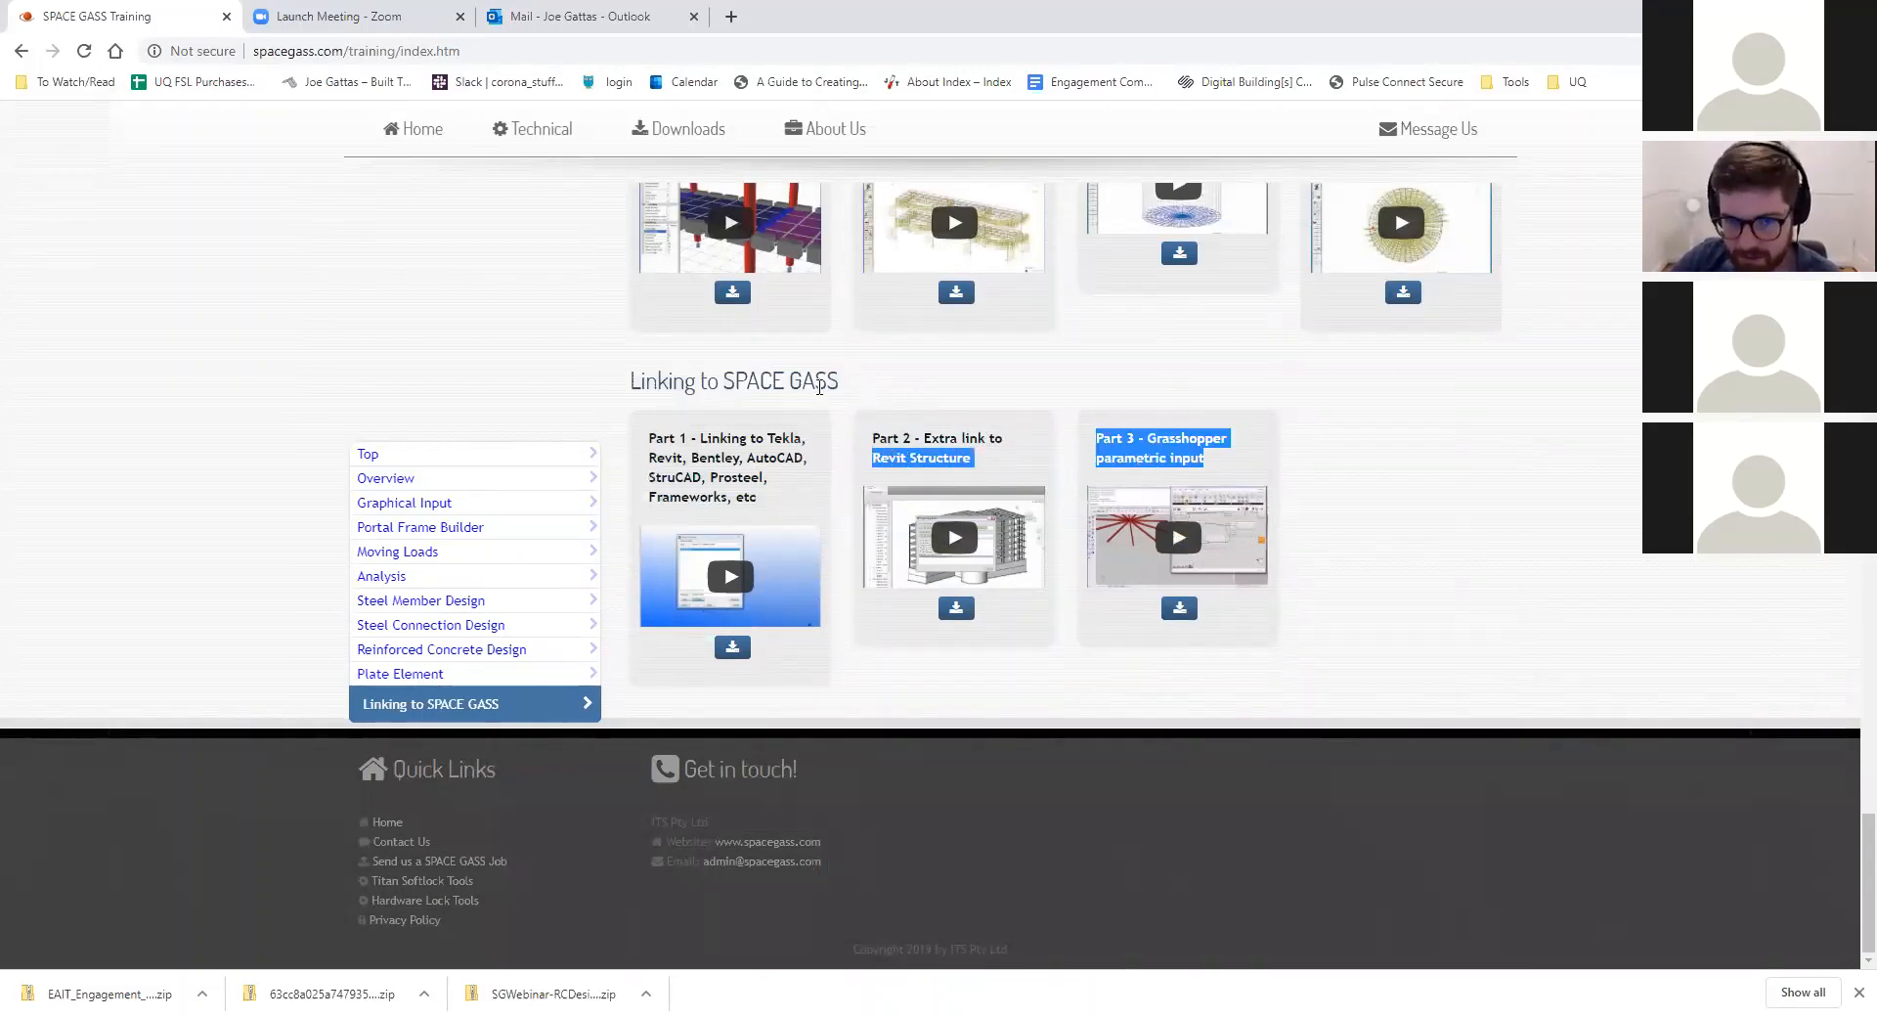
left_click(1084, 447)
- Return to the Overview videos near the start of the training page and switch back to the portal frame model in SPACE GASS
scroll(1074, 461, "up", 12)
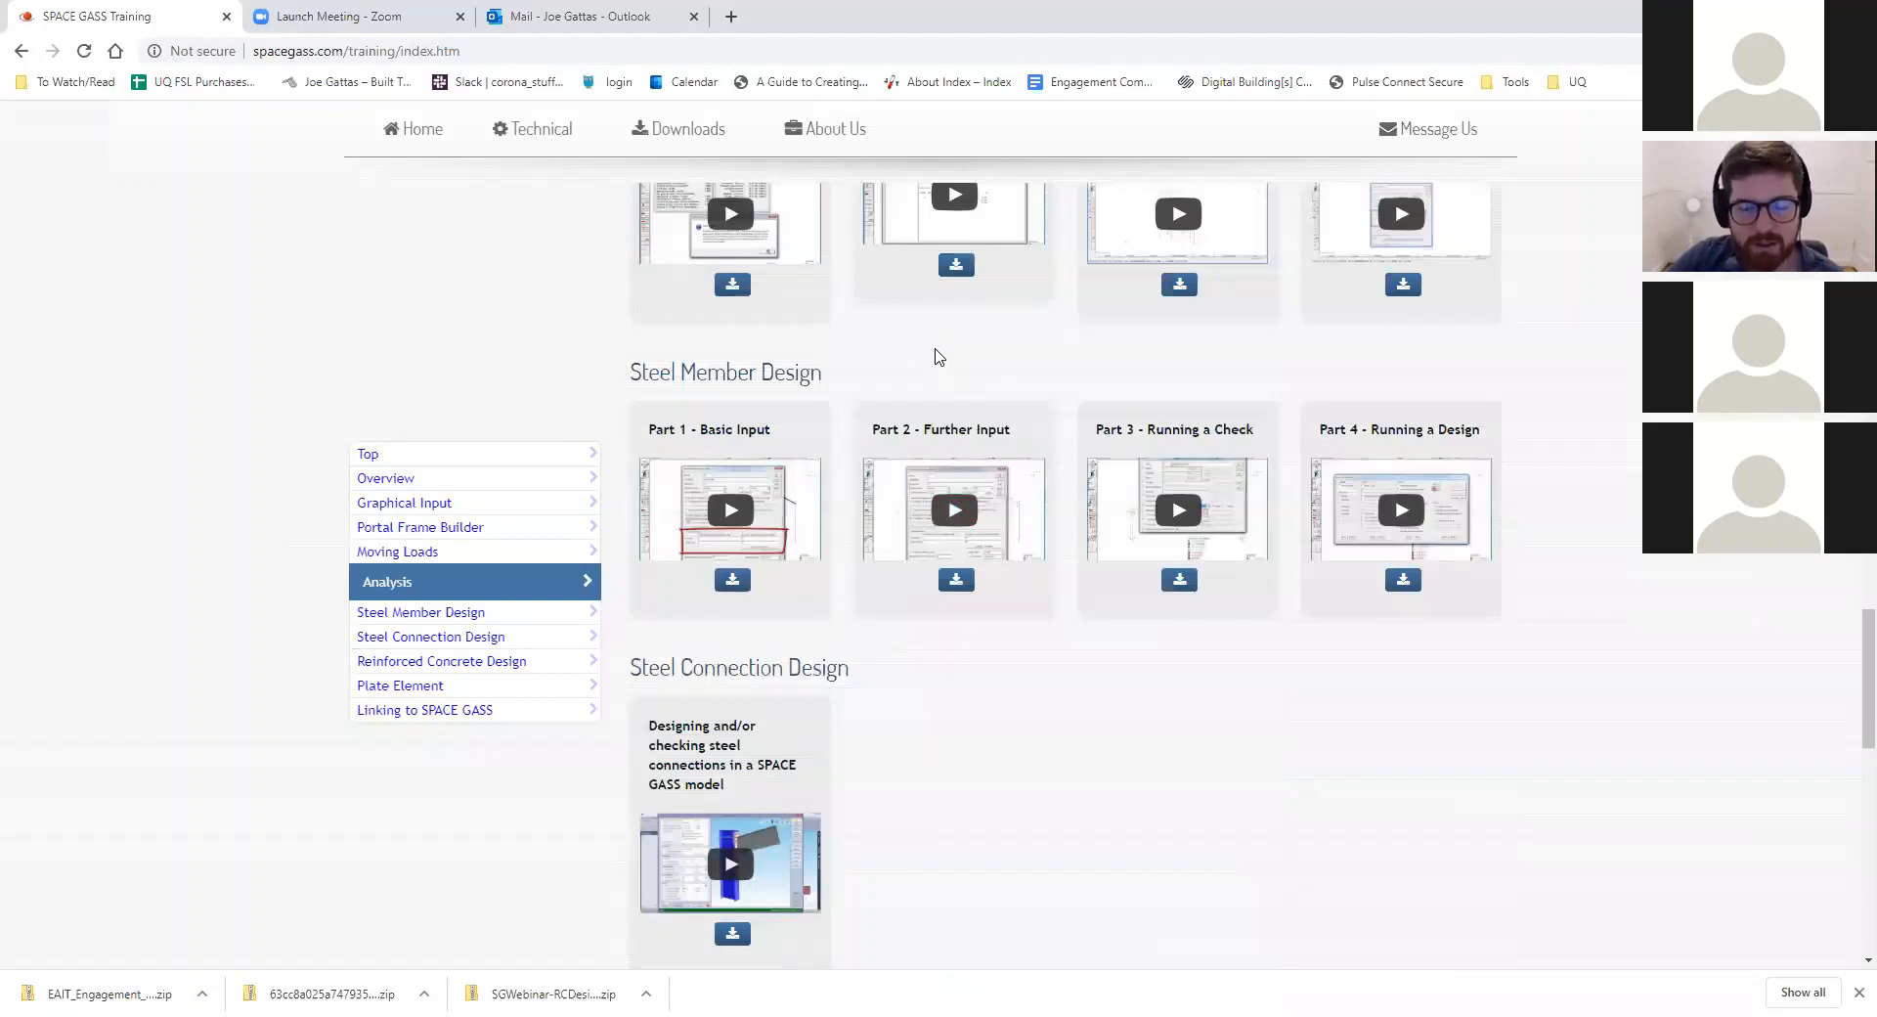
scroll(870, 410, "up", 14)
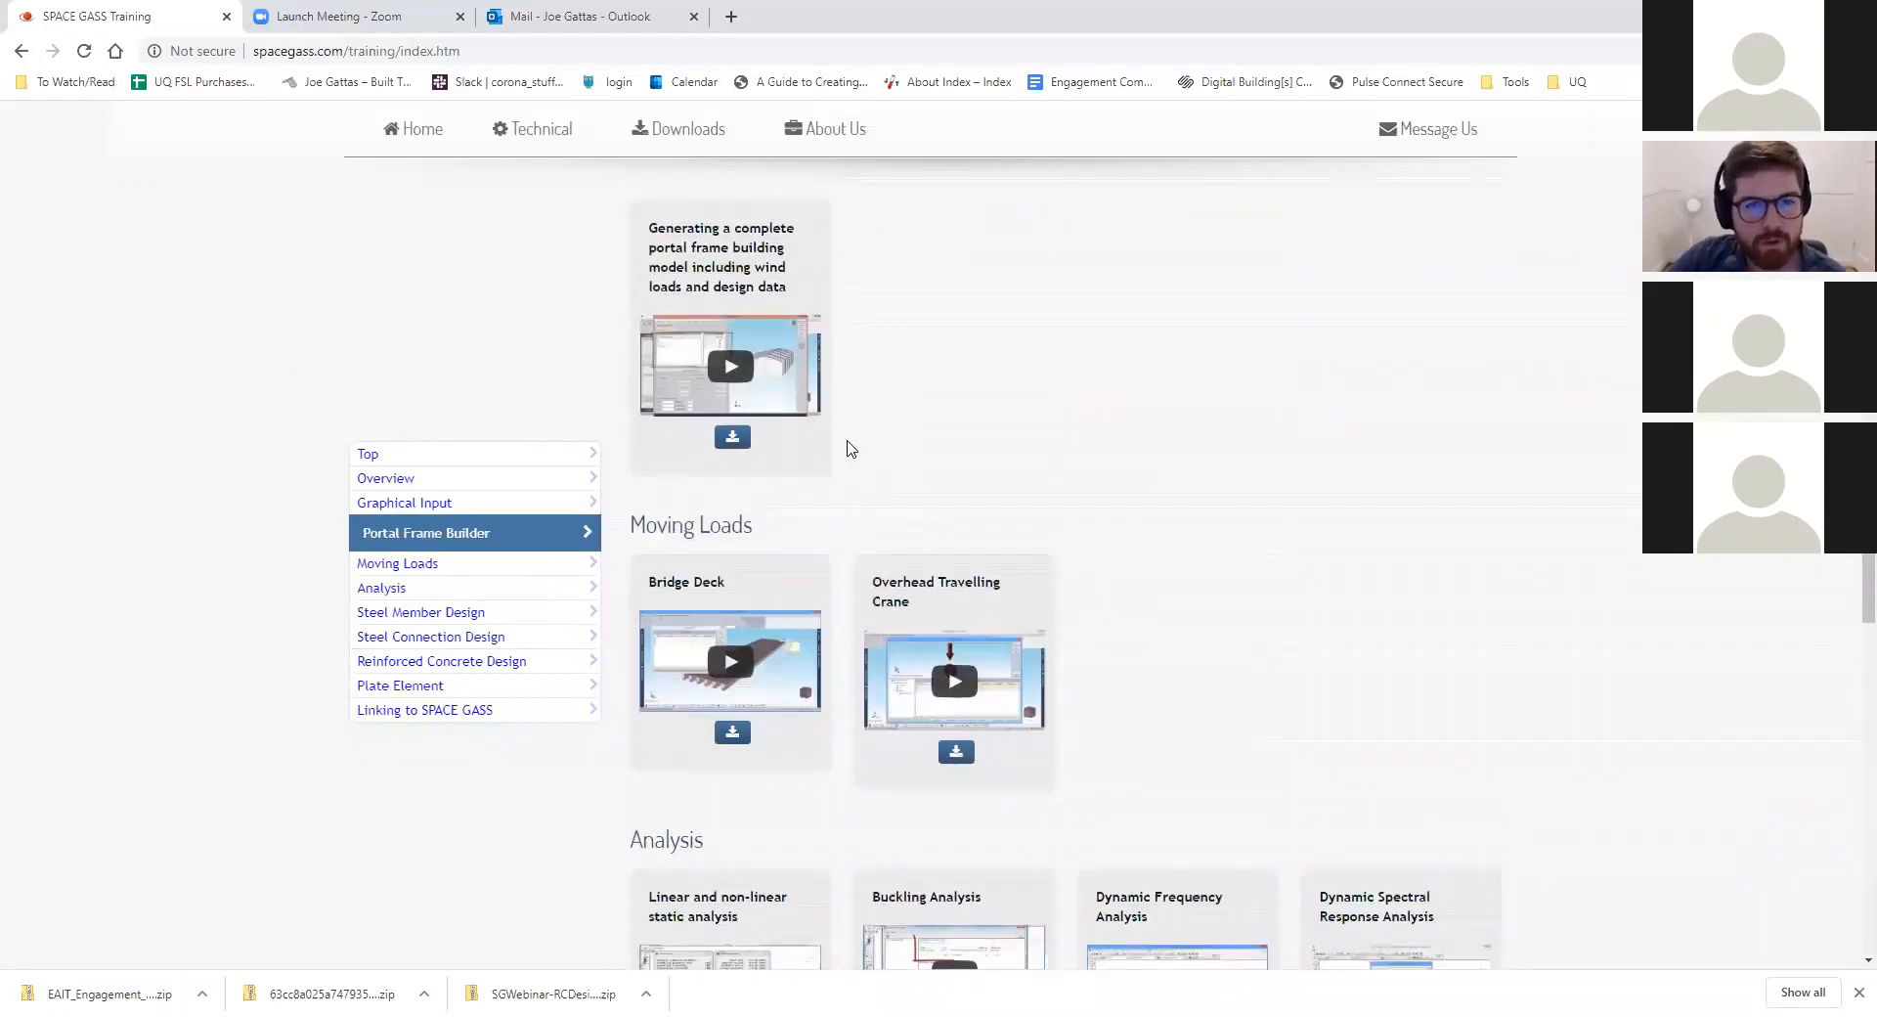
scroll(840, 469, "up", 8)
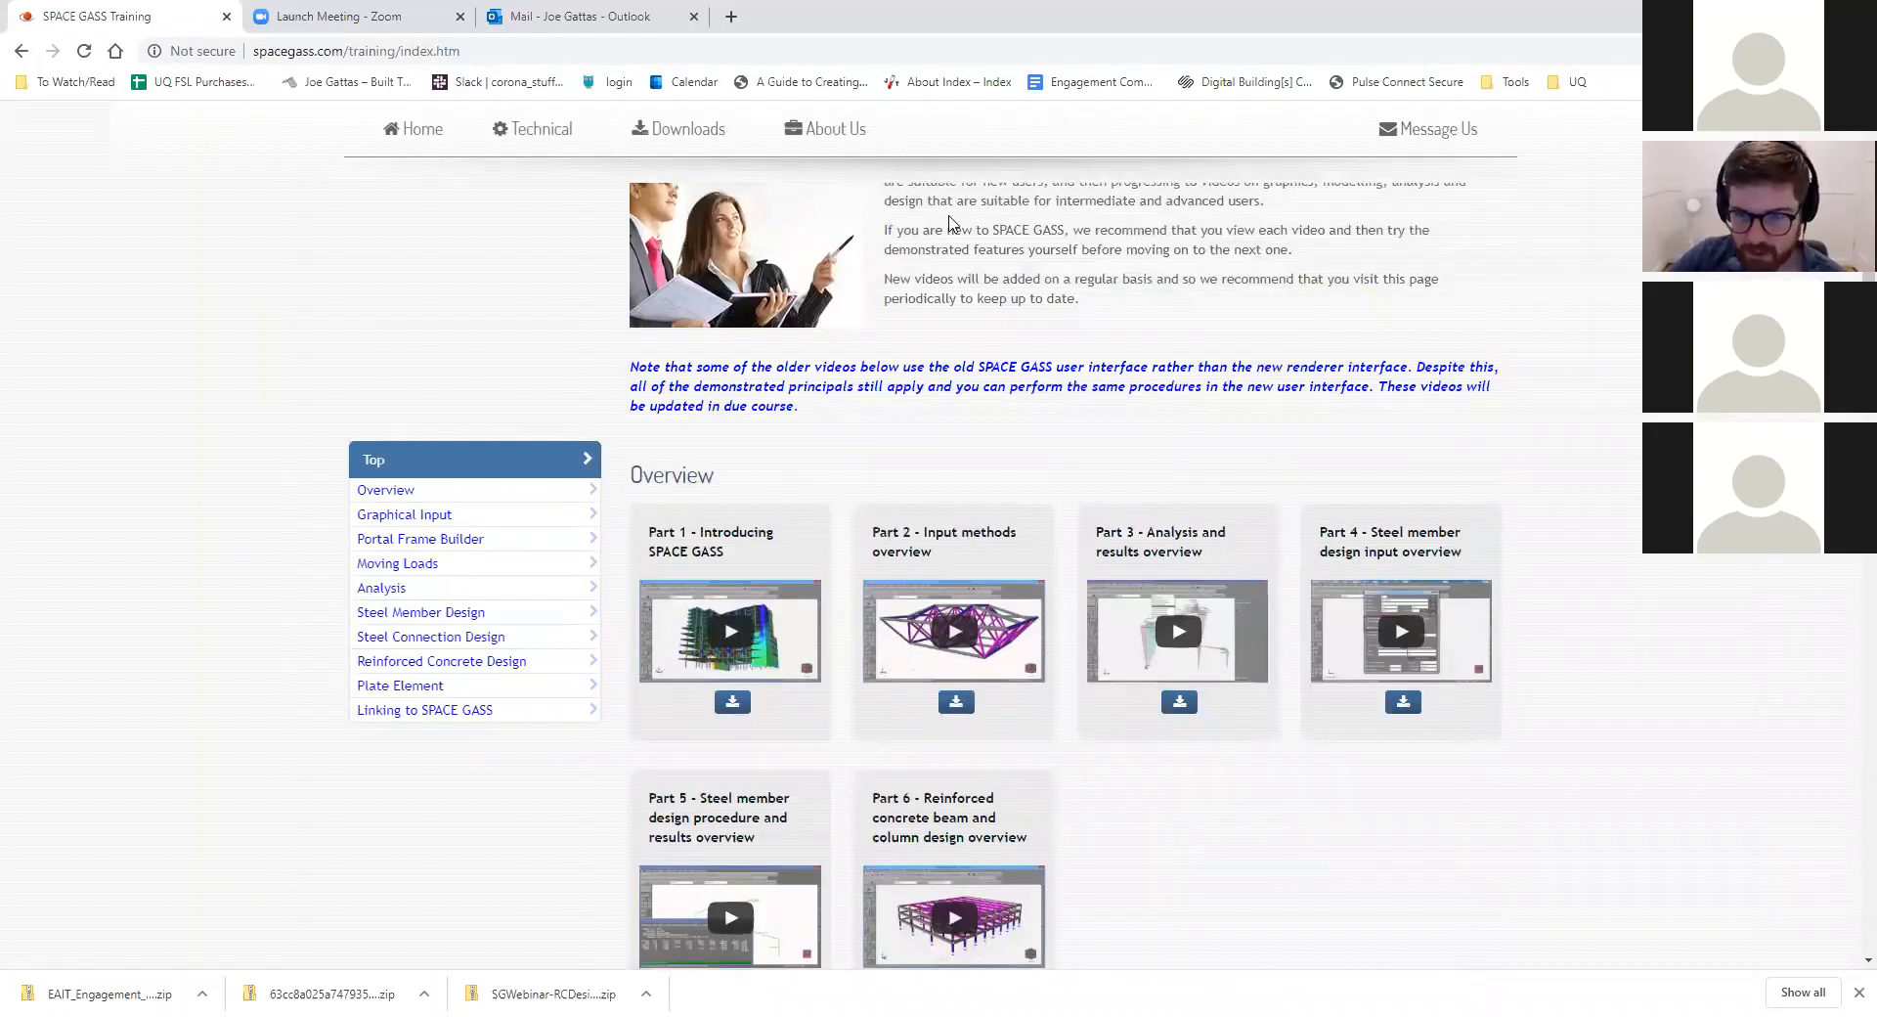
key("alt+Tab")
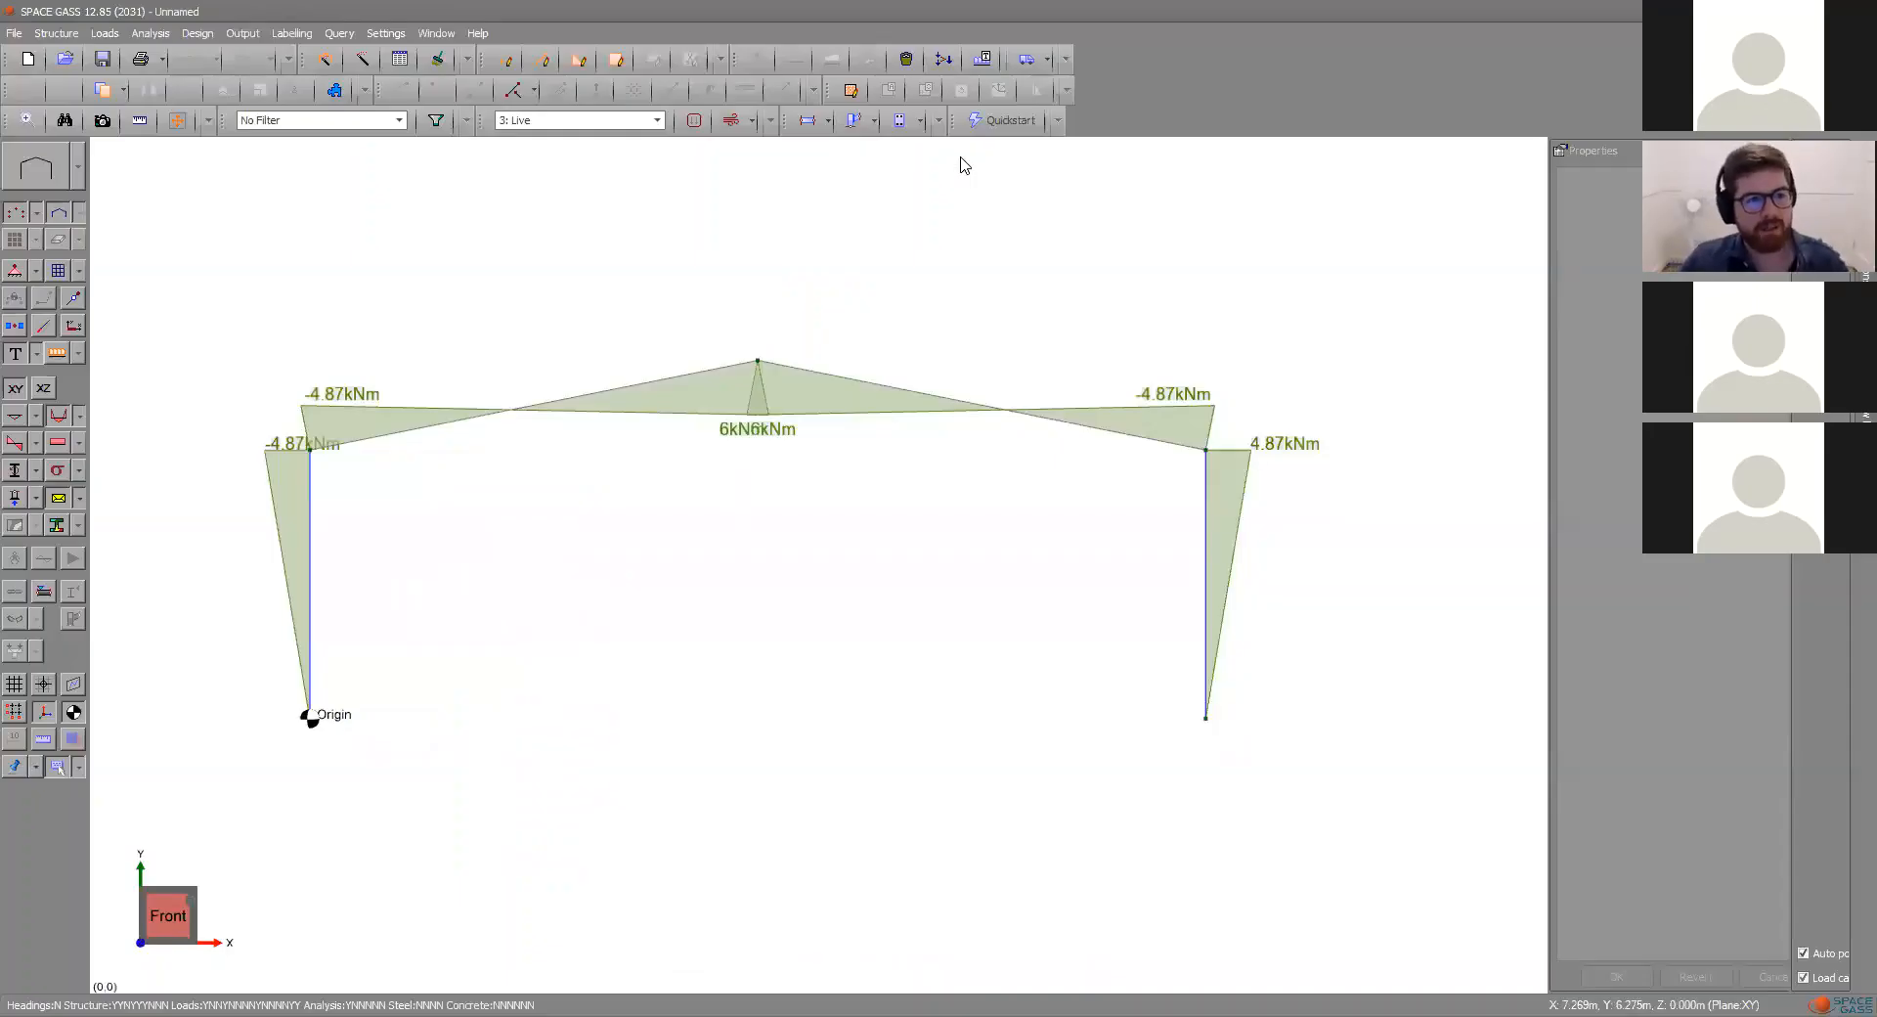